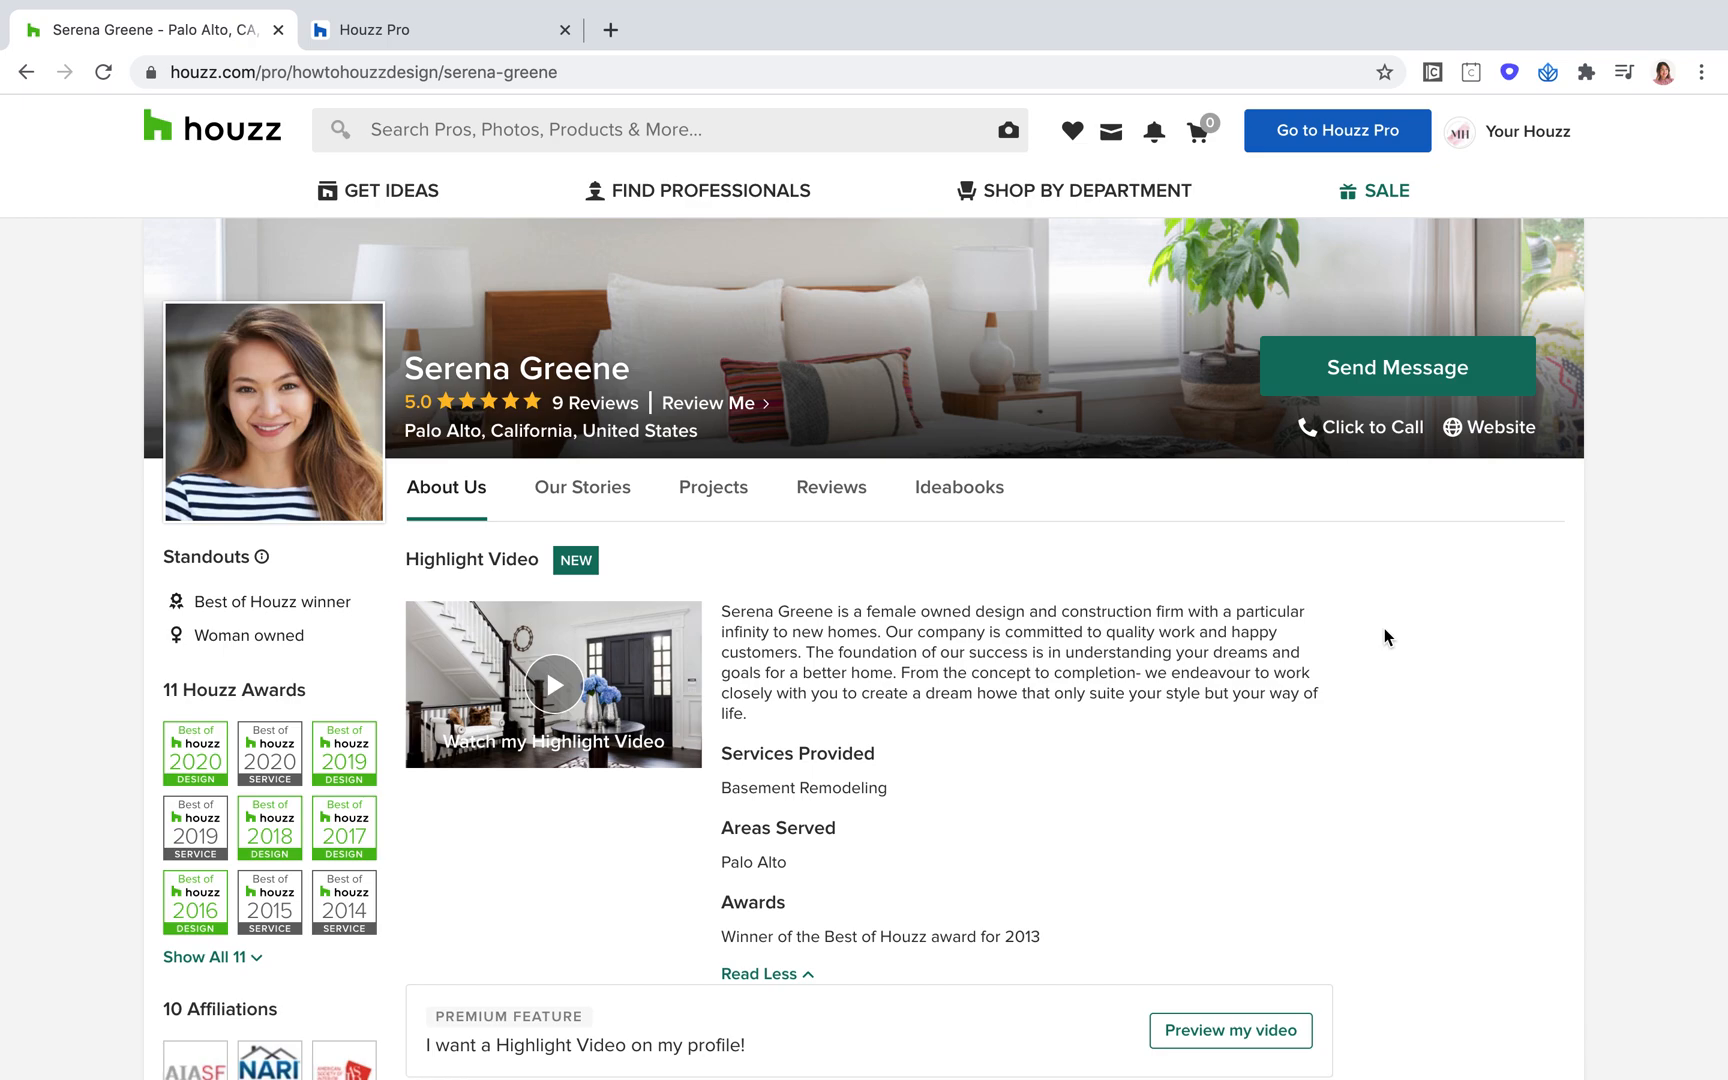
Examine the professional's public profile header, including the profile photo, star rating, review link and location
{"action": "scroll", "coordinate": [1228, 738], "scroll_direction": "down", "scroll_amount": 1}
{"action": "scroll", "coordinate": [1228, 740], "scroll_direction": "down", "scroll_amount": 1}
{"action": "scroll", "coordinate": [1228, 740], "scroll_direction": "up", "scroll_amount": 1}
{"action": "scroll", "coordinate": [1226, 730], "scroll_direction": "down", "scroll_amount": 2}
{"action": "scroll", "coordinate": [1226, 730], "scroll_direction": "up", "scroll_amount": 1}
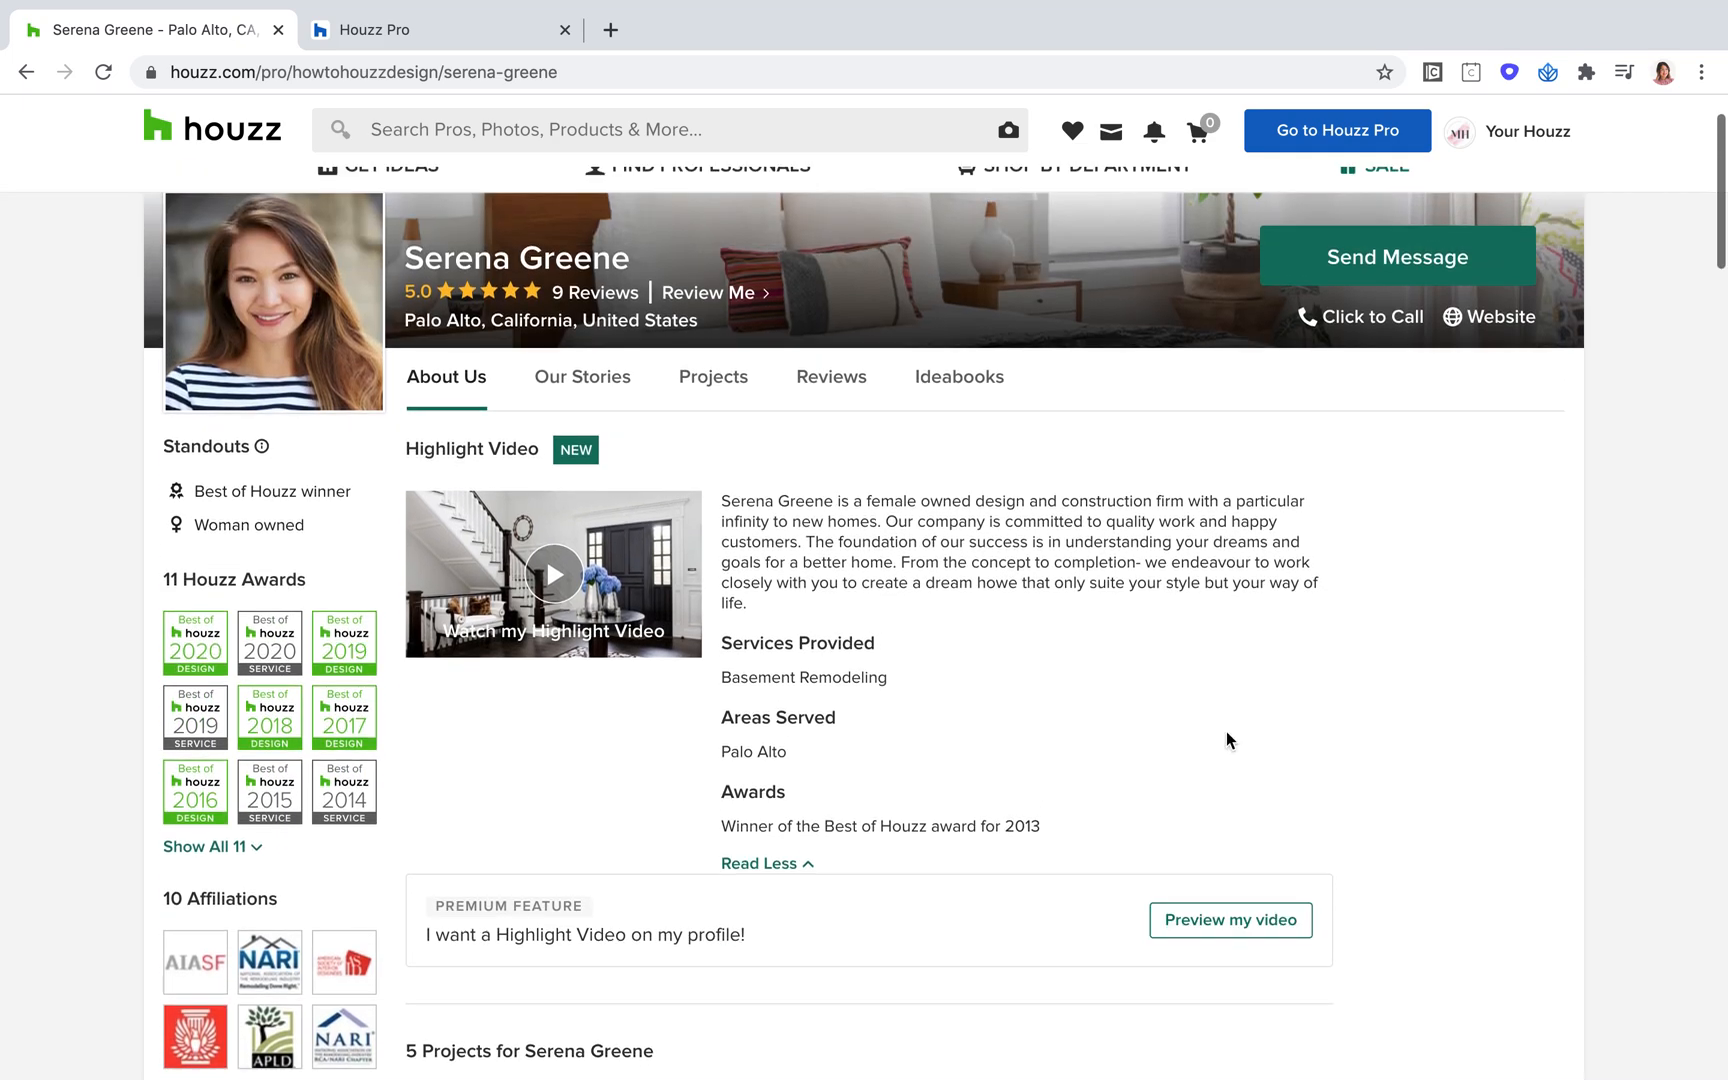
{"action": "scroll", "coordinate": [1226, 732], "scroll_direction": "up", "scroll_amount": 1}
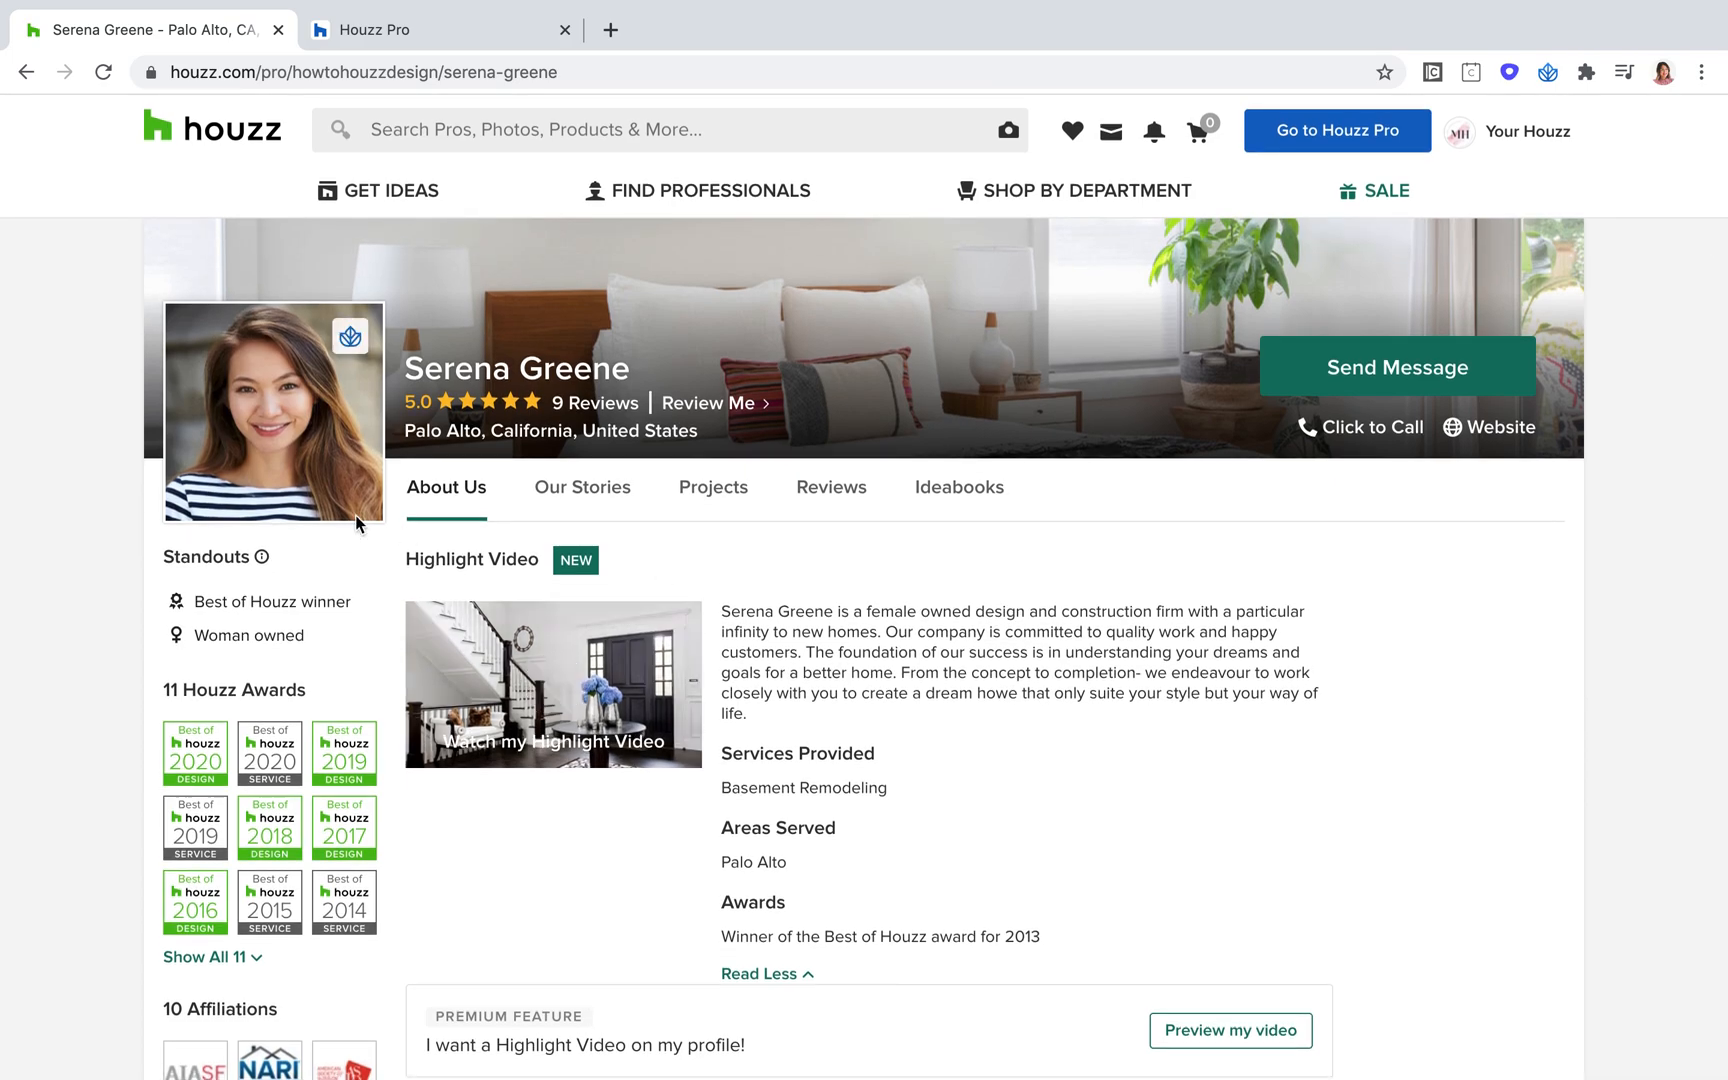
{"action": "scroll", "coordinate": [321, 481], "scroll_direction": "up", "scroll_amount": 5}
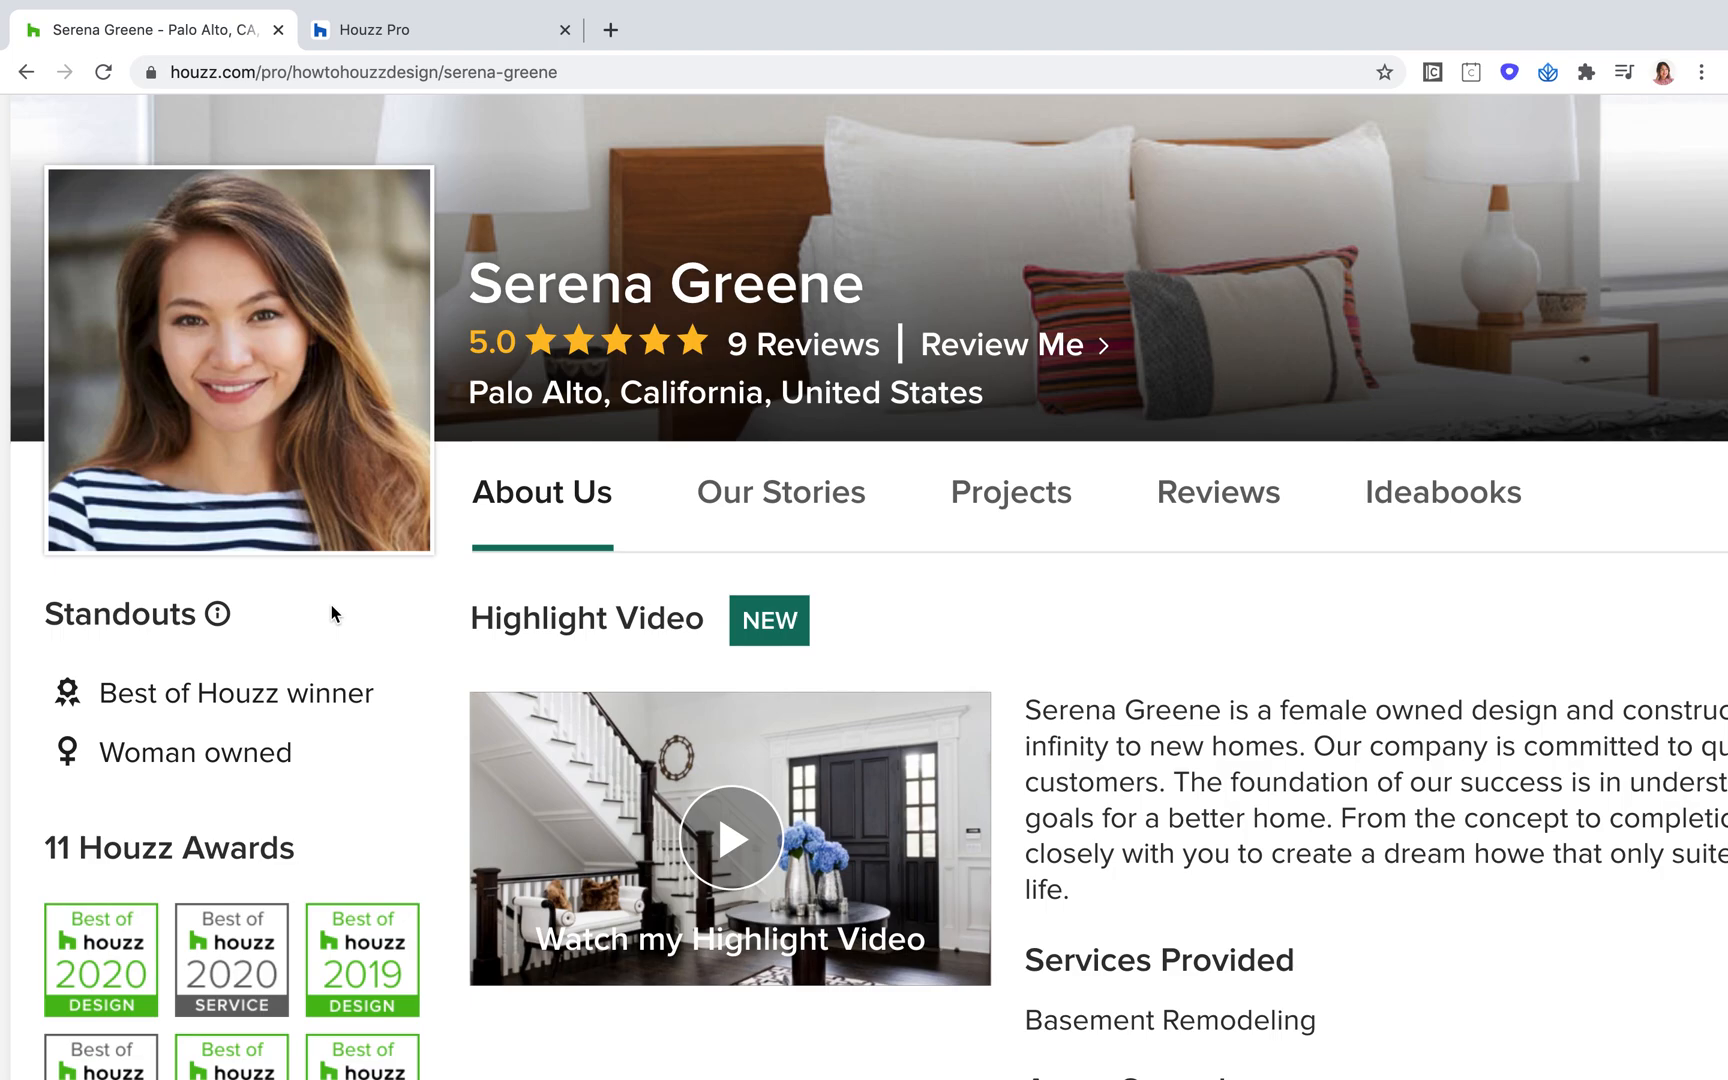
{"action": "scroll", "coordinate": [332, 606], "scroll_direction": "down", "scroll_amount": 5}
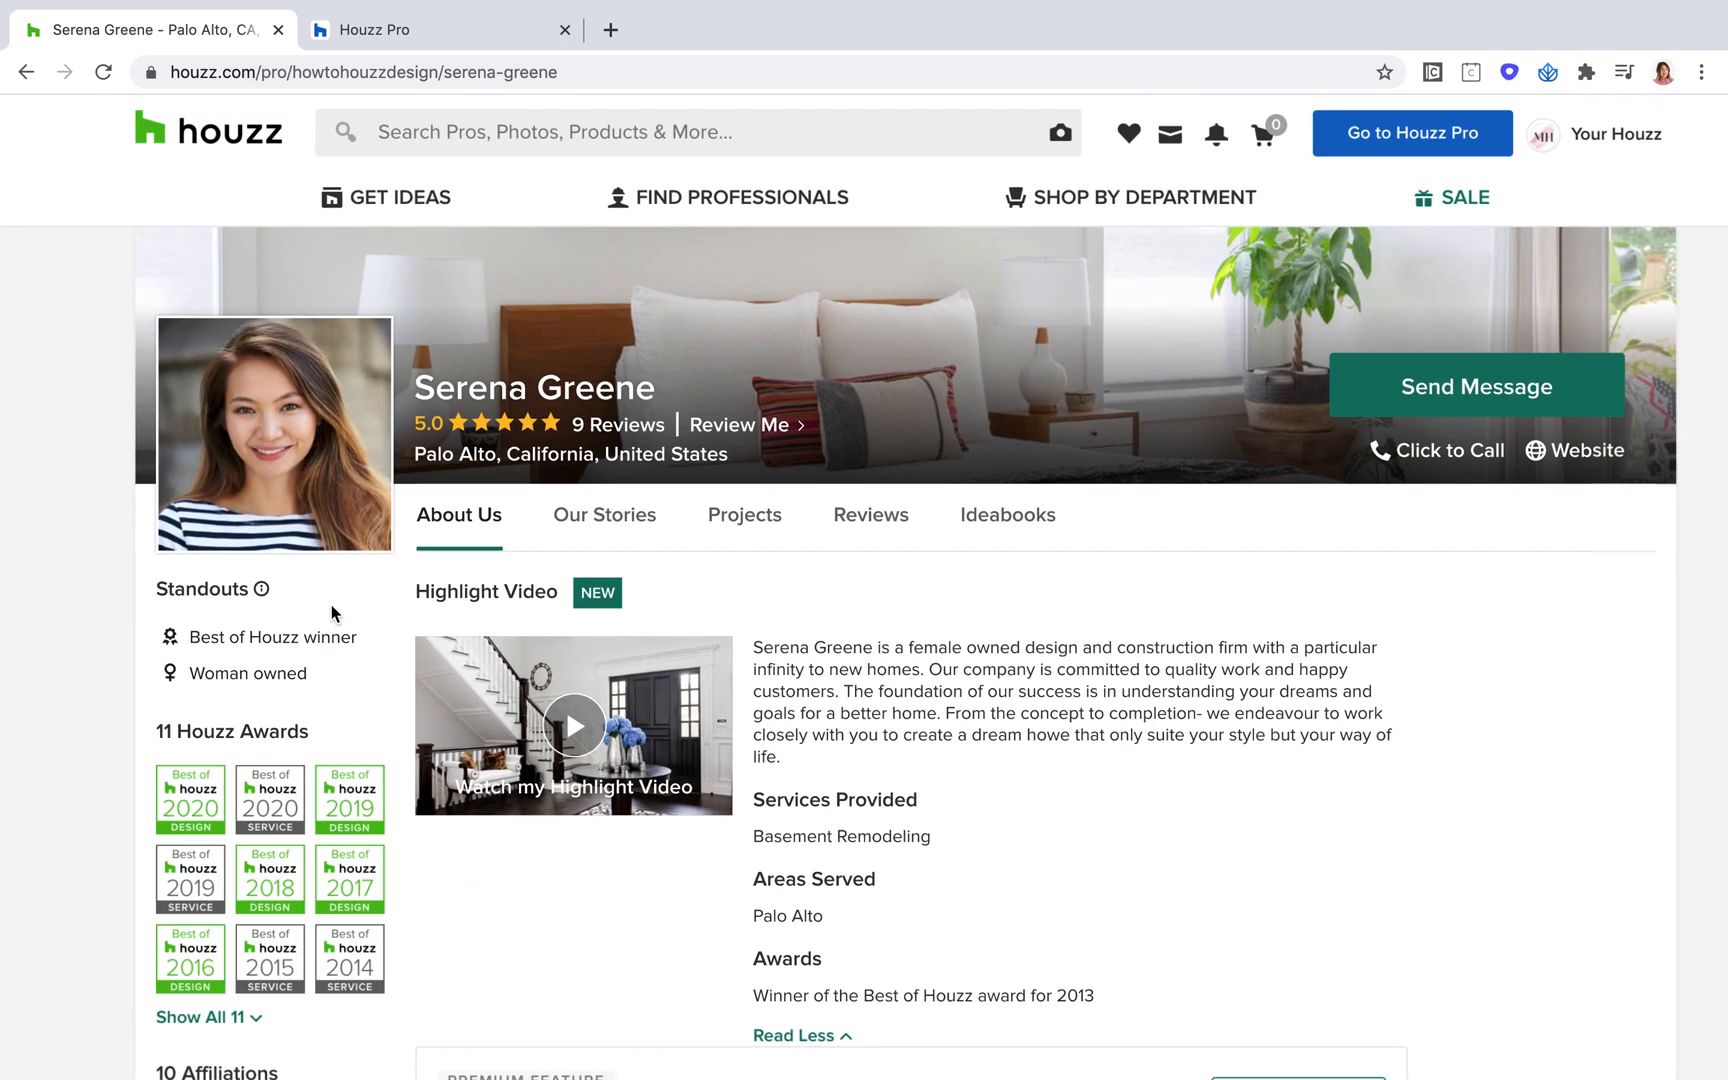
{"action": "scroll", "coordinate": [636, 430], "scroll_direction": "up", "scroll_amount": 5}
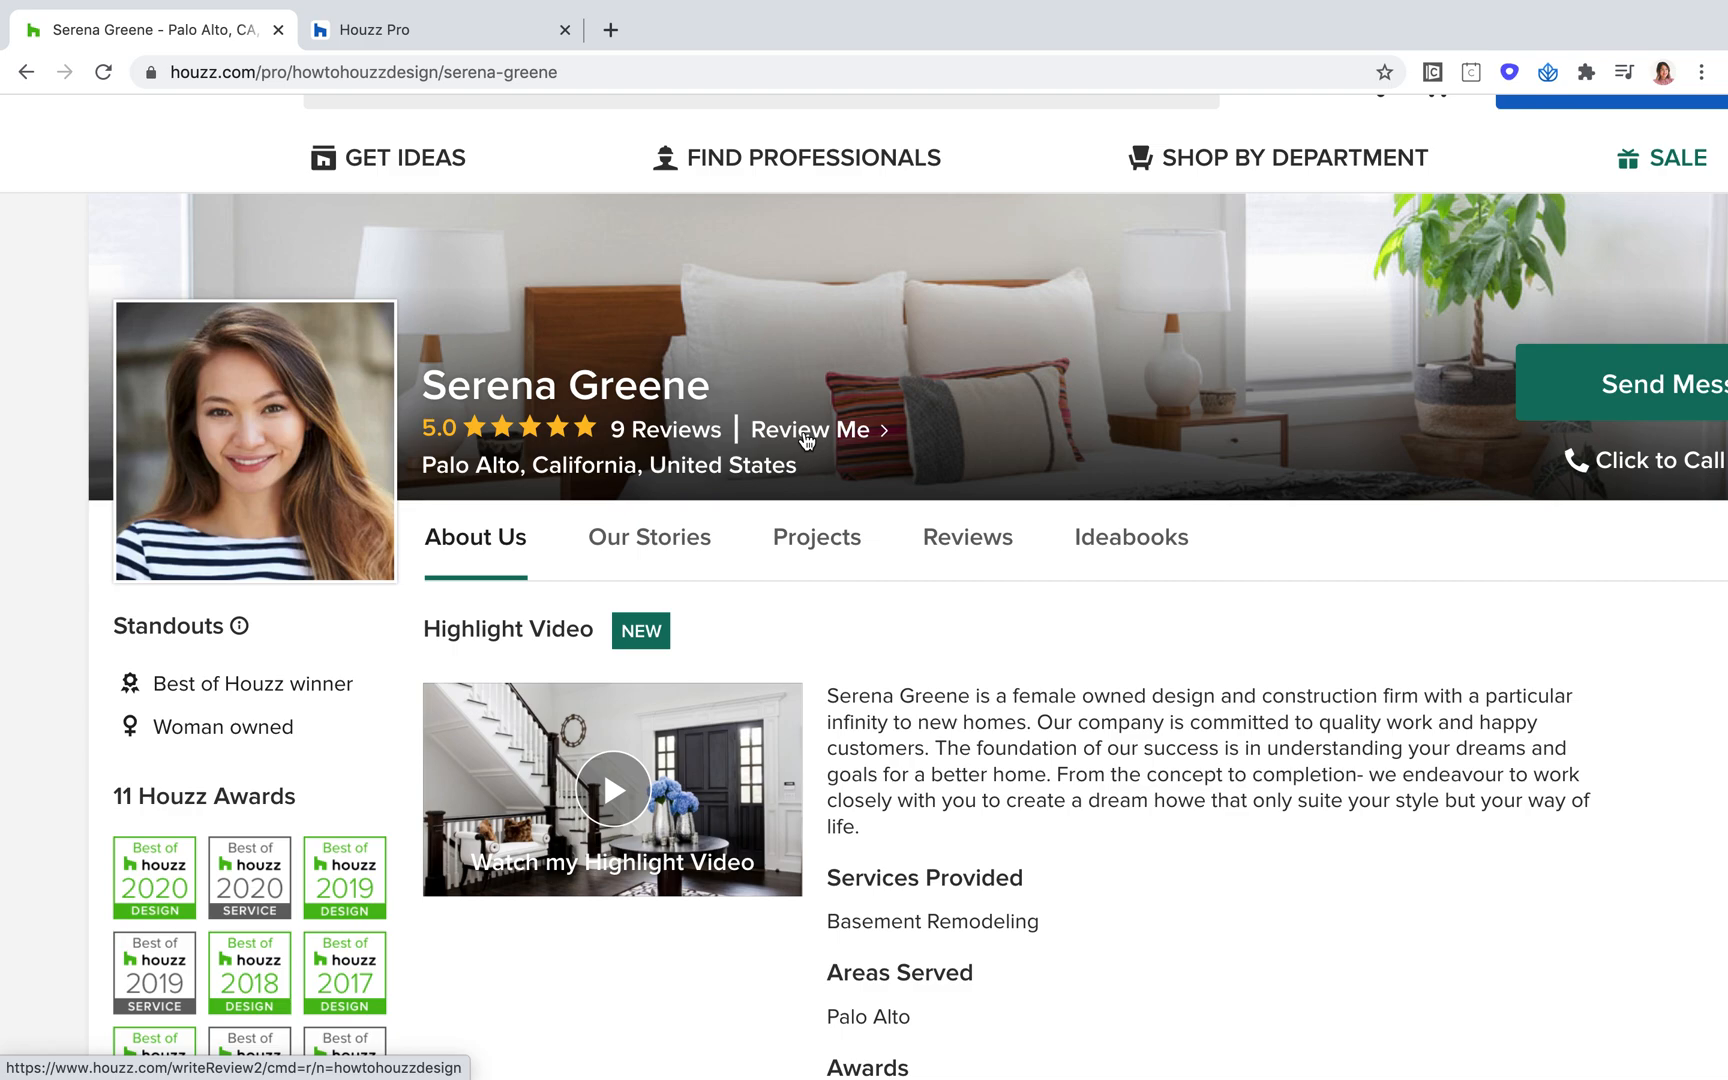
{"action": "scroll", "coordinate": [806, 440], "scroll_direction": "down", "scroll_amount": 2}
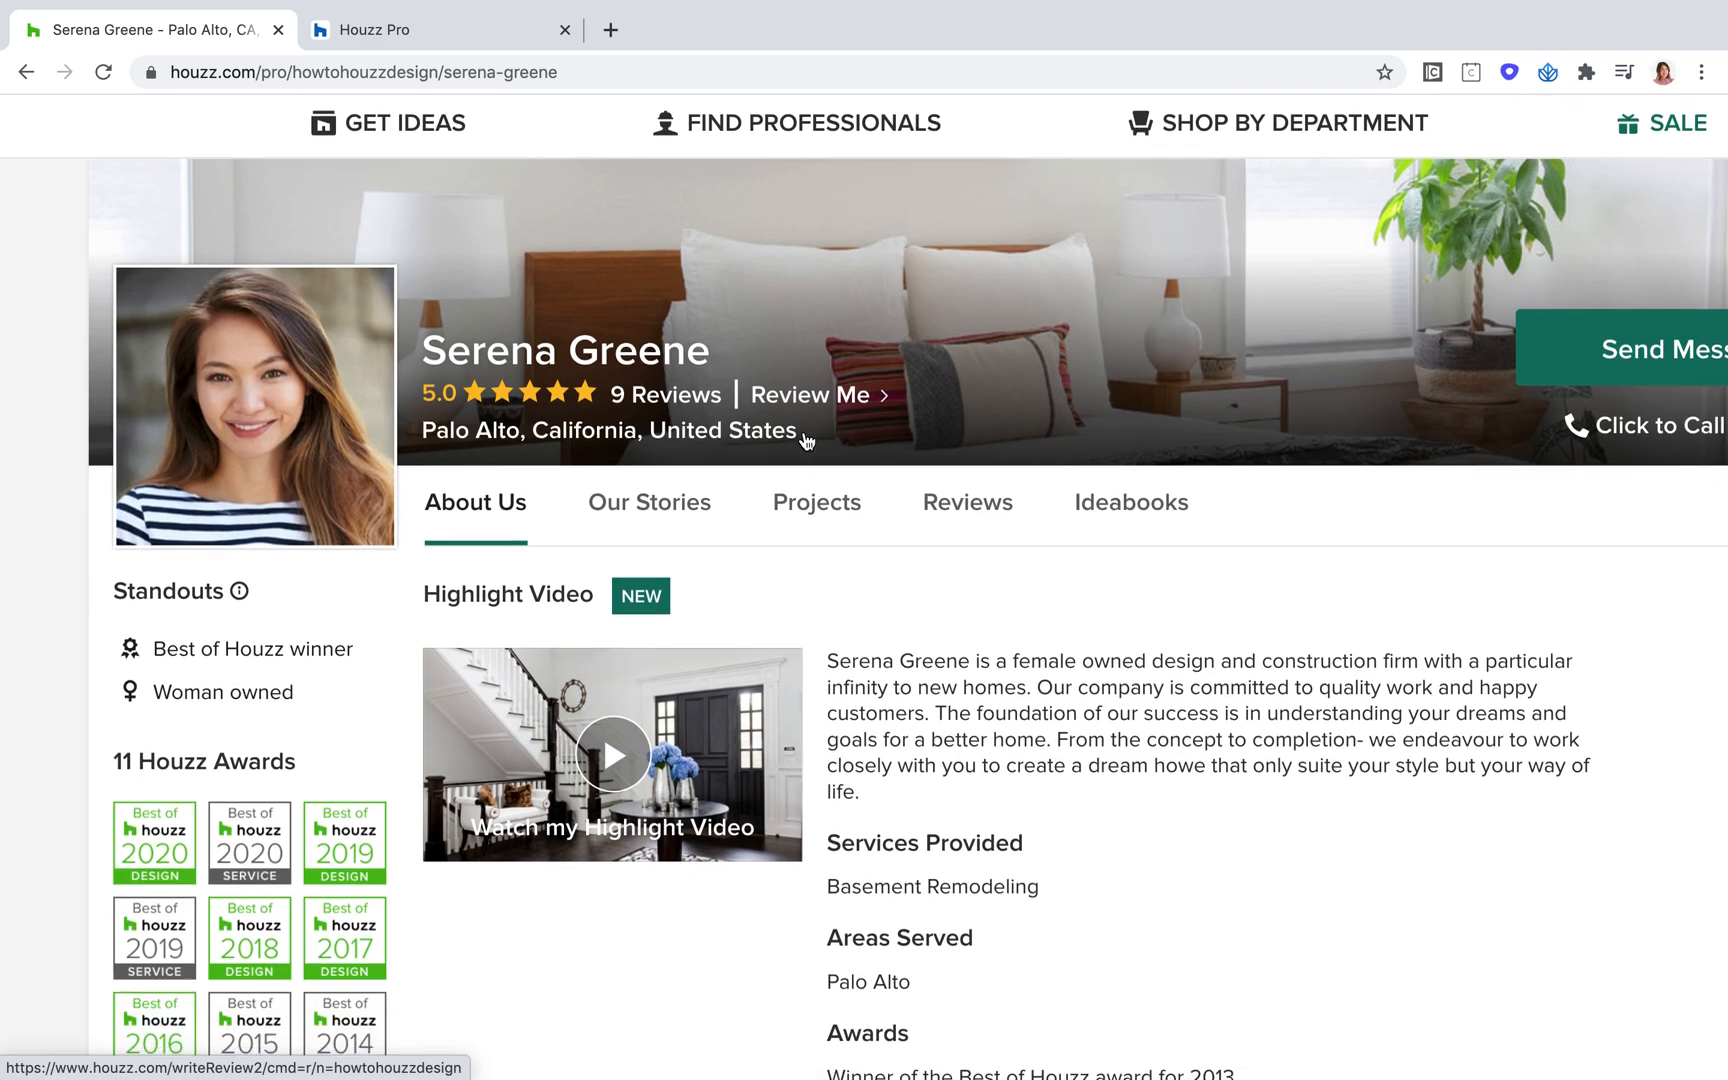
Review the profile's business description, Services Provided, Areas Served and Typical Job Costs details
{"action": "left_click_drag", "start_coordinate": [870, 742], "coordinate": [831, 604]}
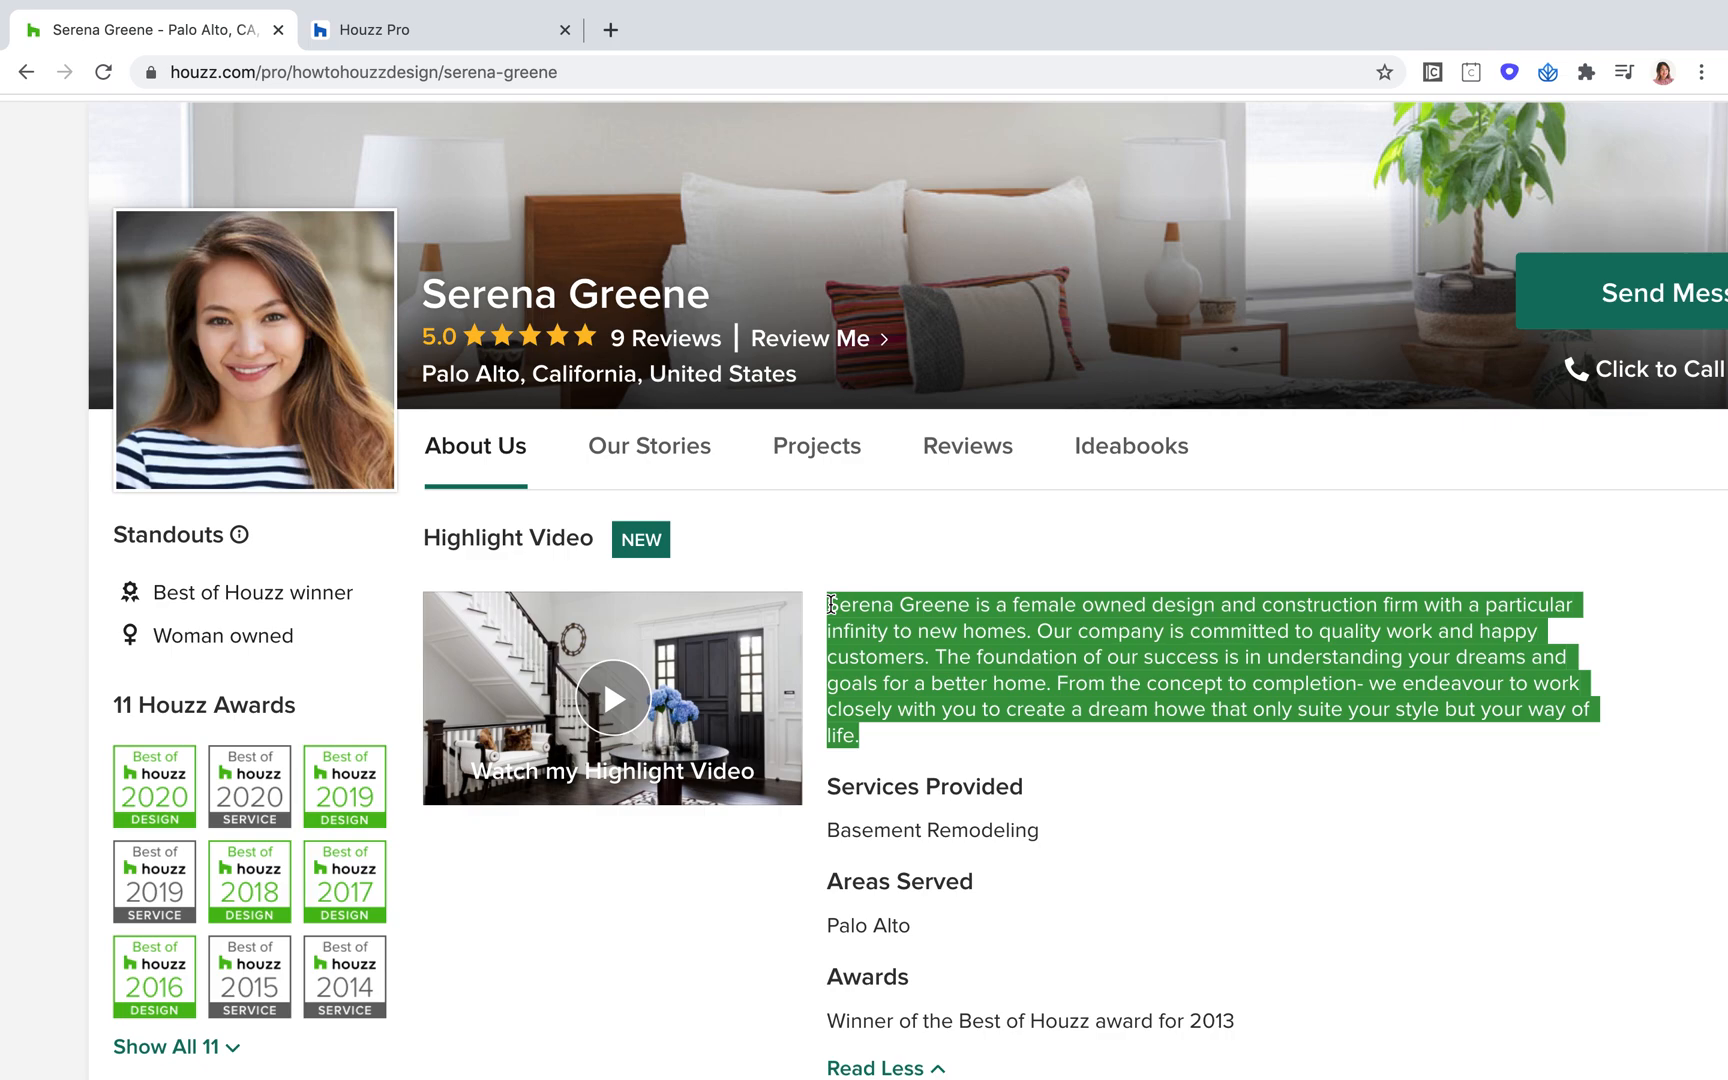
{"action": "left_click", "coordinate": [1138, 905]}
{"action": "scroll", "coordinate": [1157, 873], "scroll_direction": "down", "scroll_amount": 3}
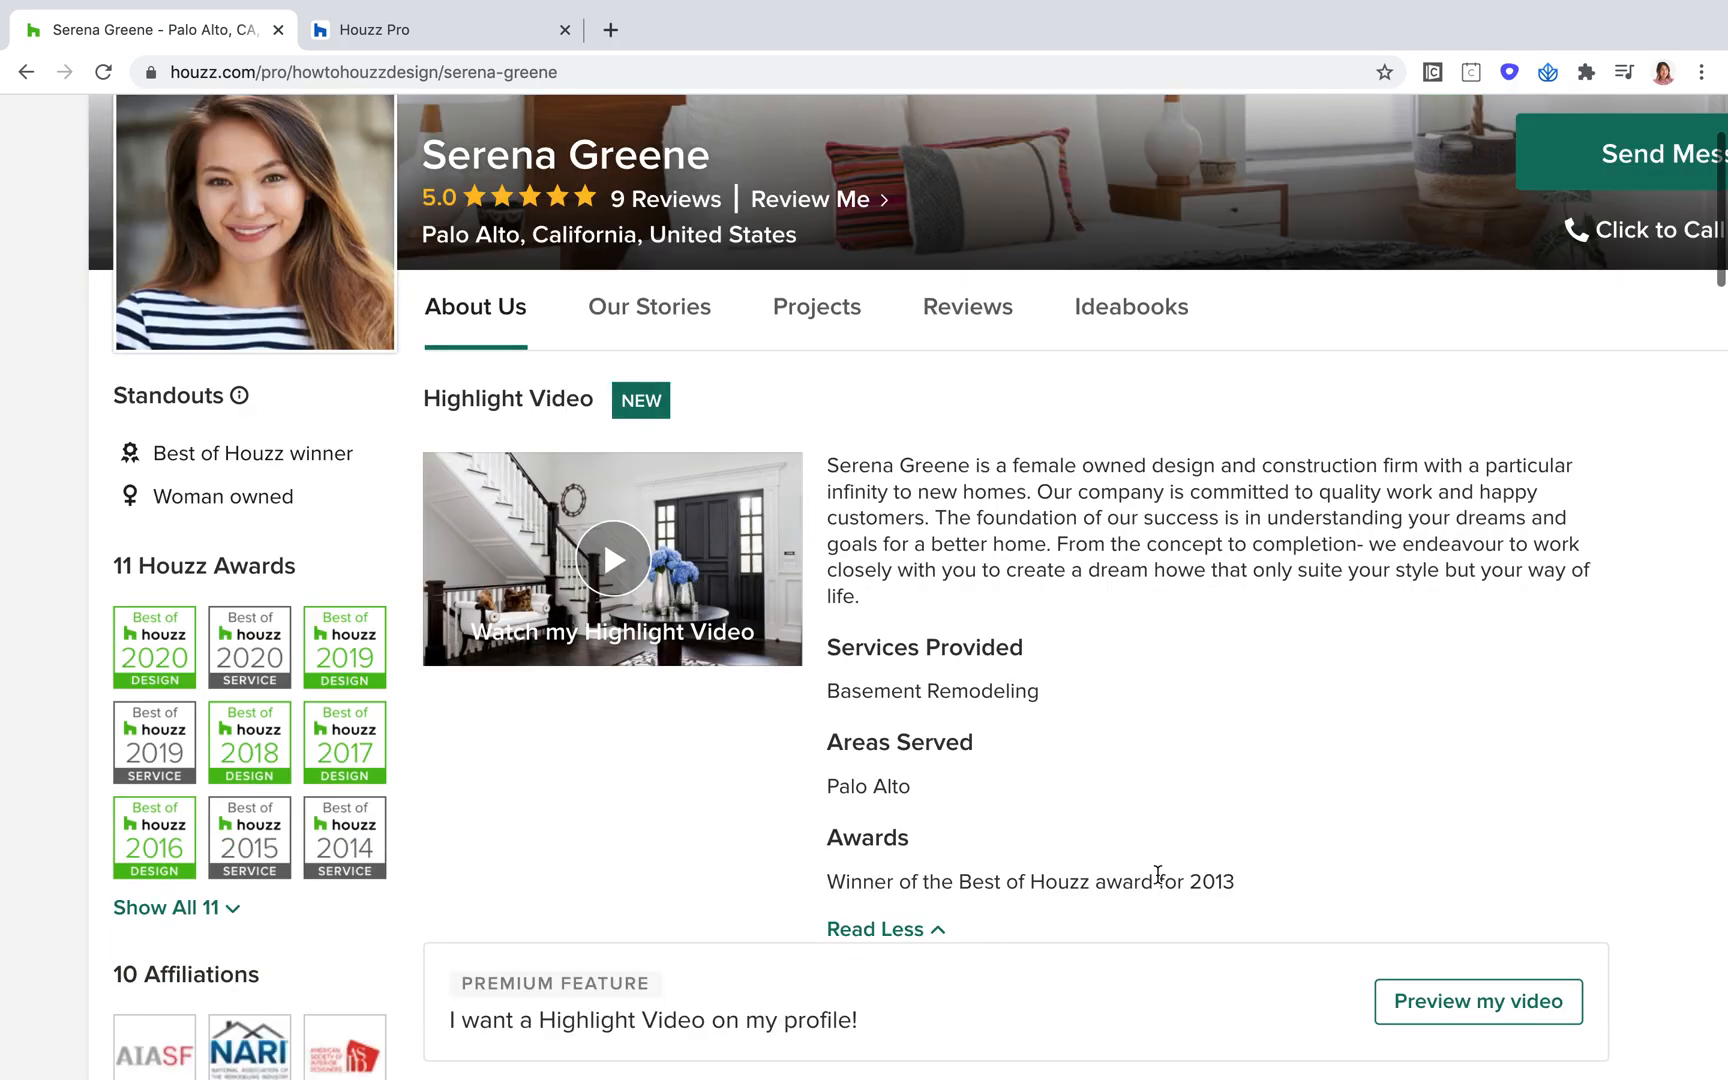
{"action": "left_click_drag", "start_coordinate": [1062, 652], "coordinate": [819, 648]}
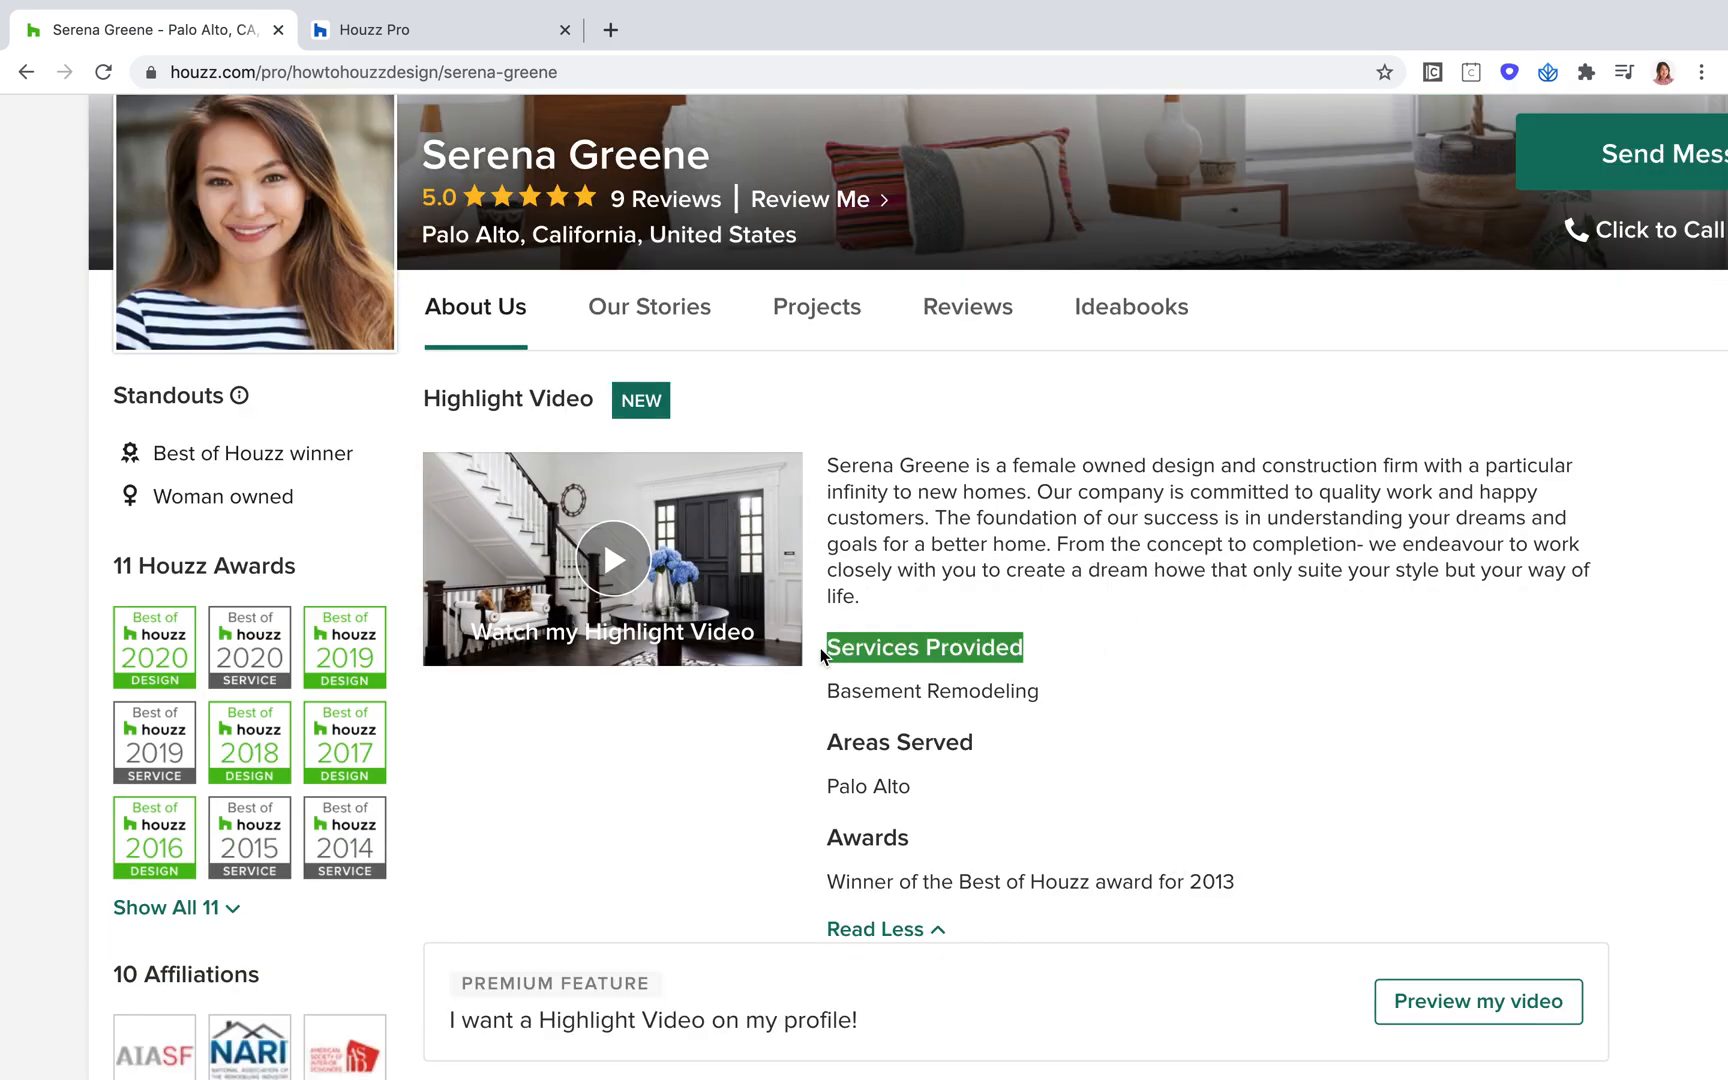
{"action": "scroll", "coordinate": [1268, 616], "scroll_direction": "down", "scroll_amount": 3}
{"action": "left_click_drag", "start_coordinate": [1003, 539], "coordinate": [821, 530]}
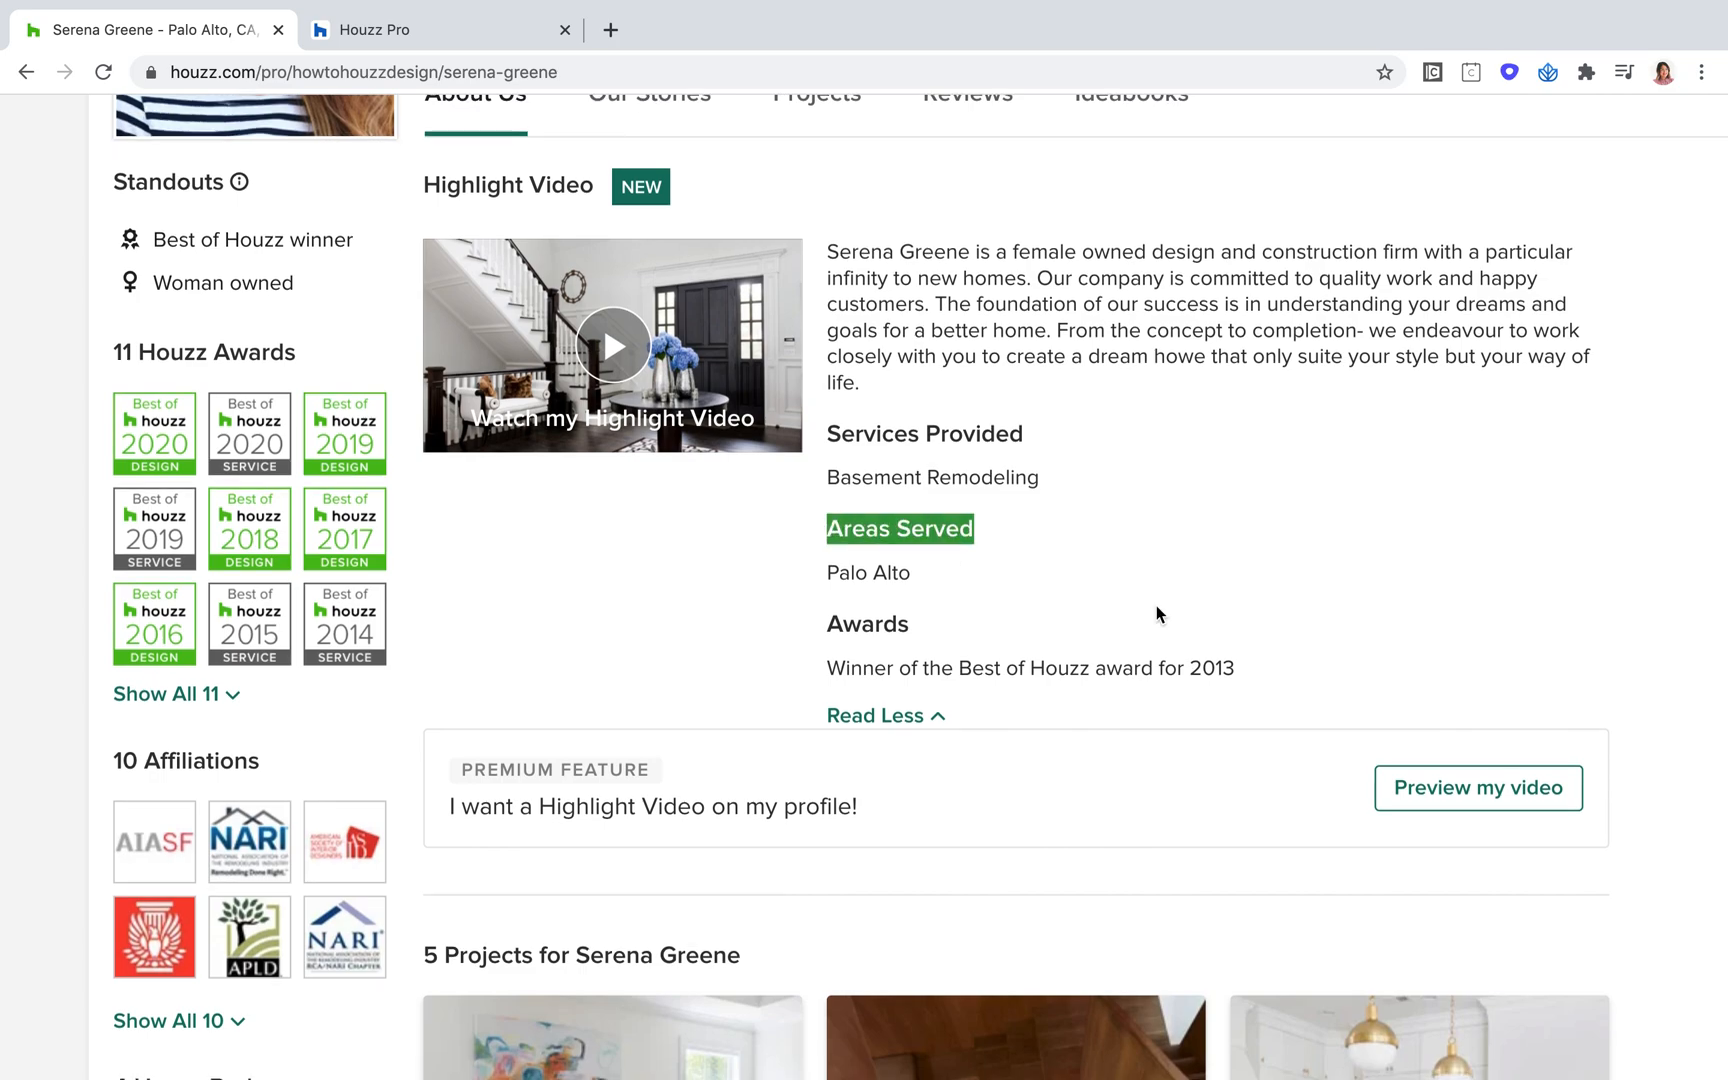
{"action": "scroll", "coordinate": [937, 644], "scroll_direction": "down", "scroll_amount": 10}
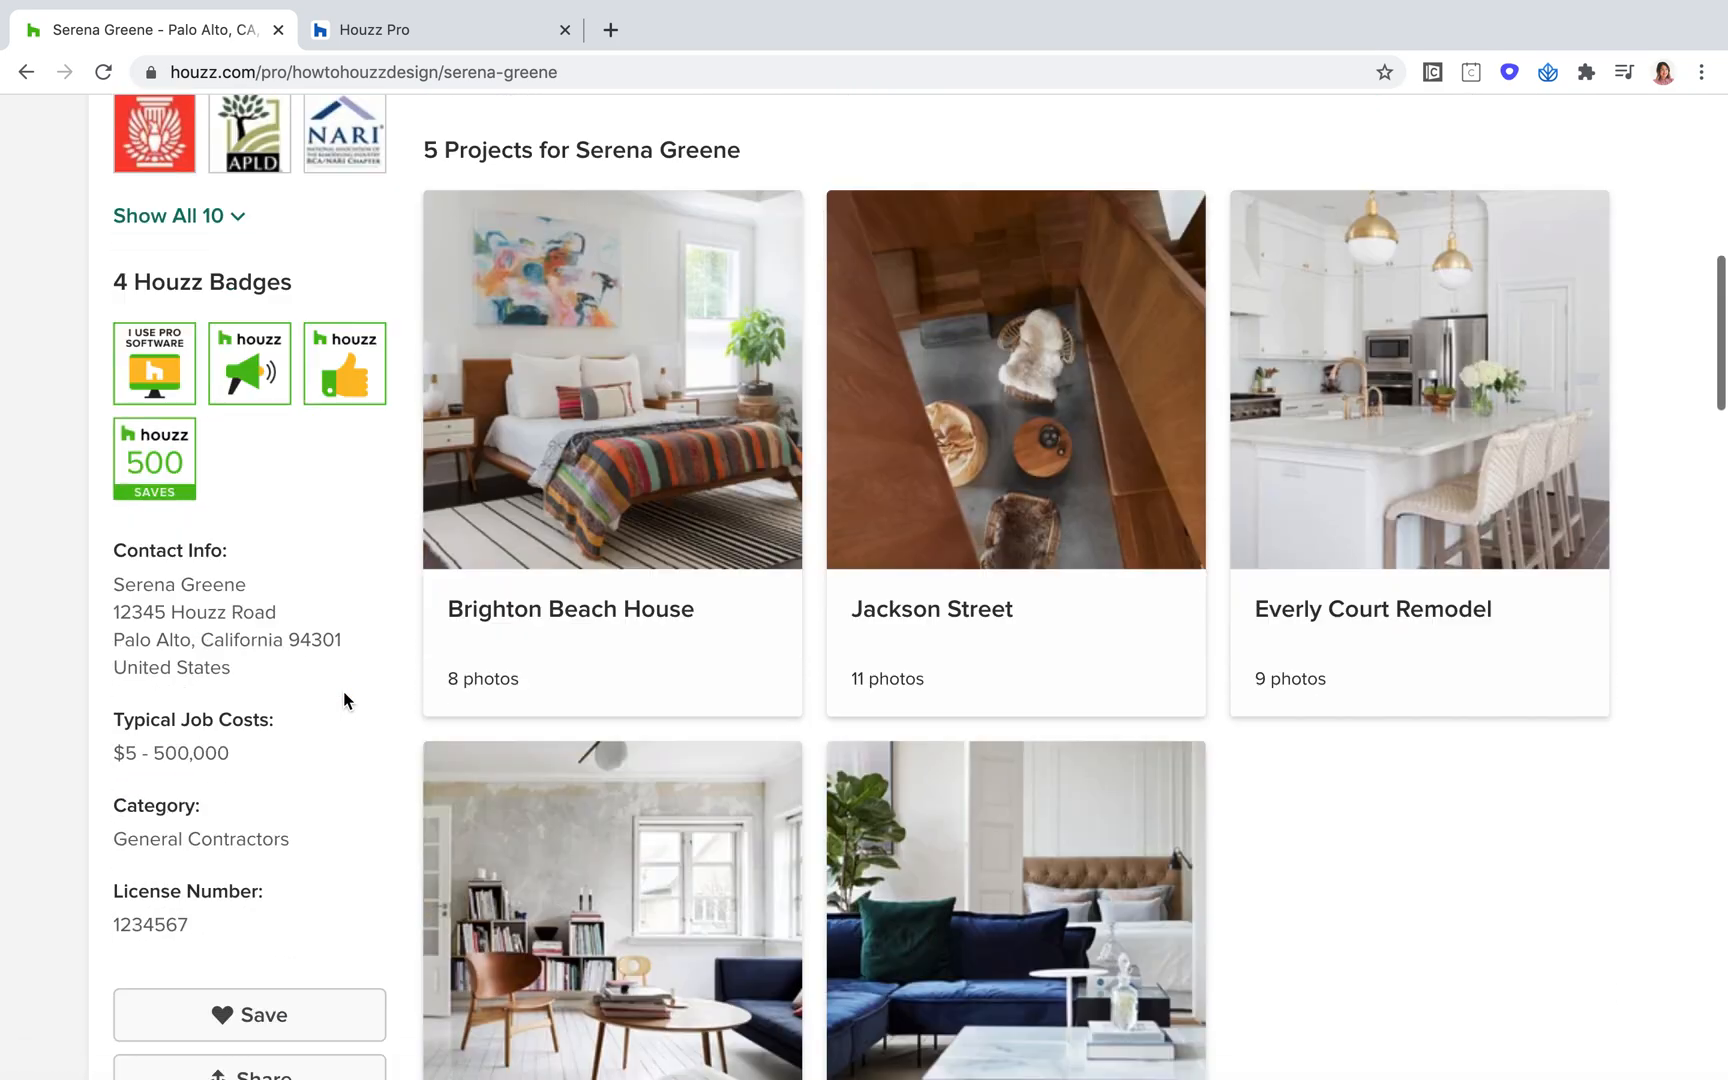
{"action": "left_click_drag", "start_coordinate": [292, 717], "coordinate": [108, 716]}
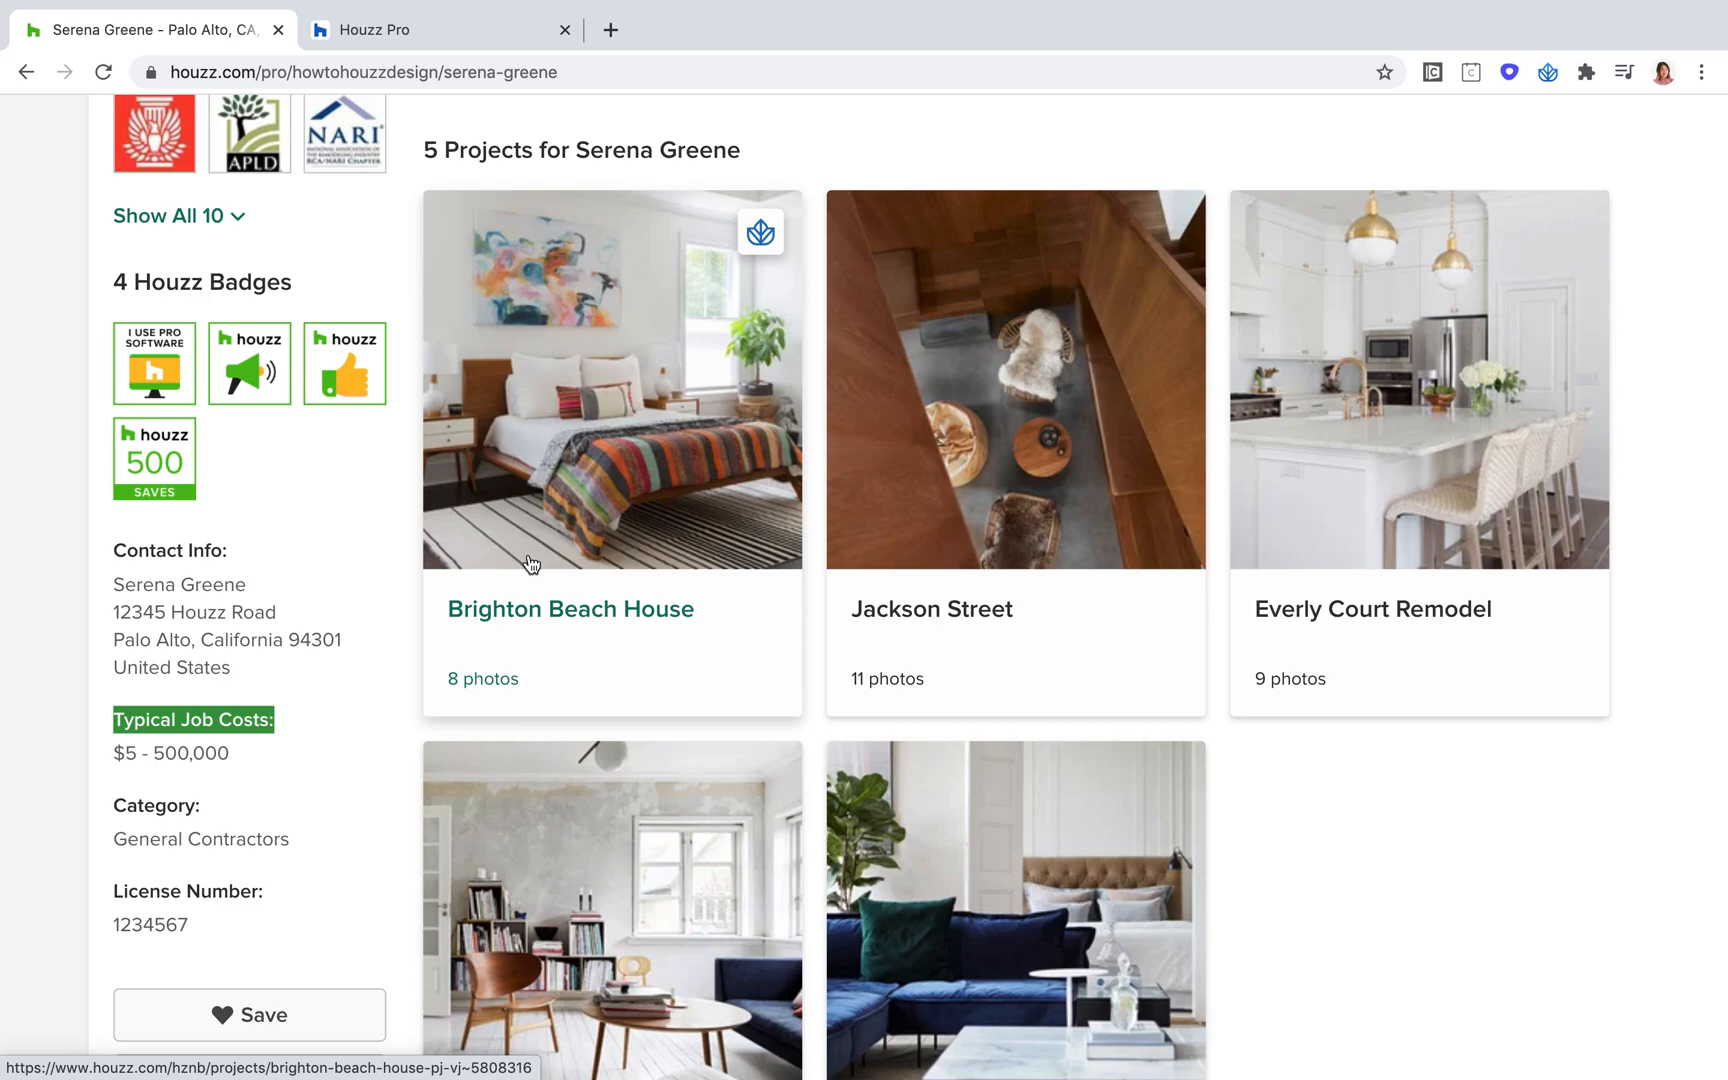
Go to the profile's client reviews from the header rating and look over the Featured Review
{"action": "key", "text": "ctrl+minus"}
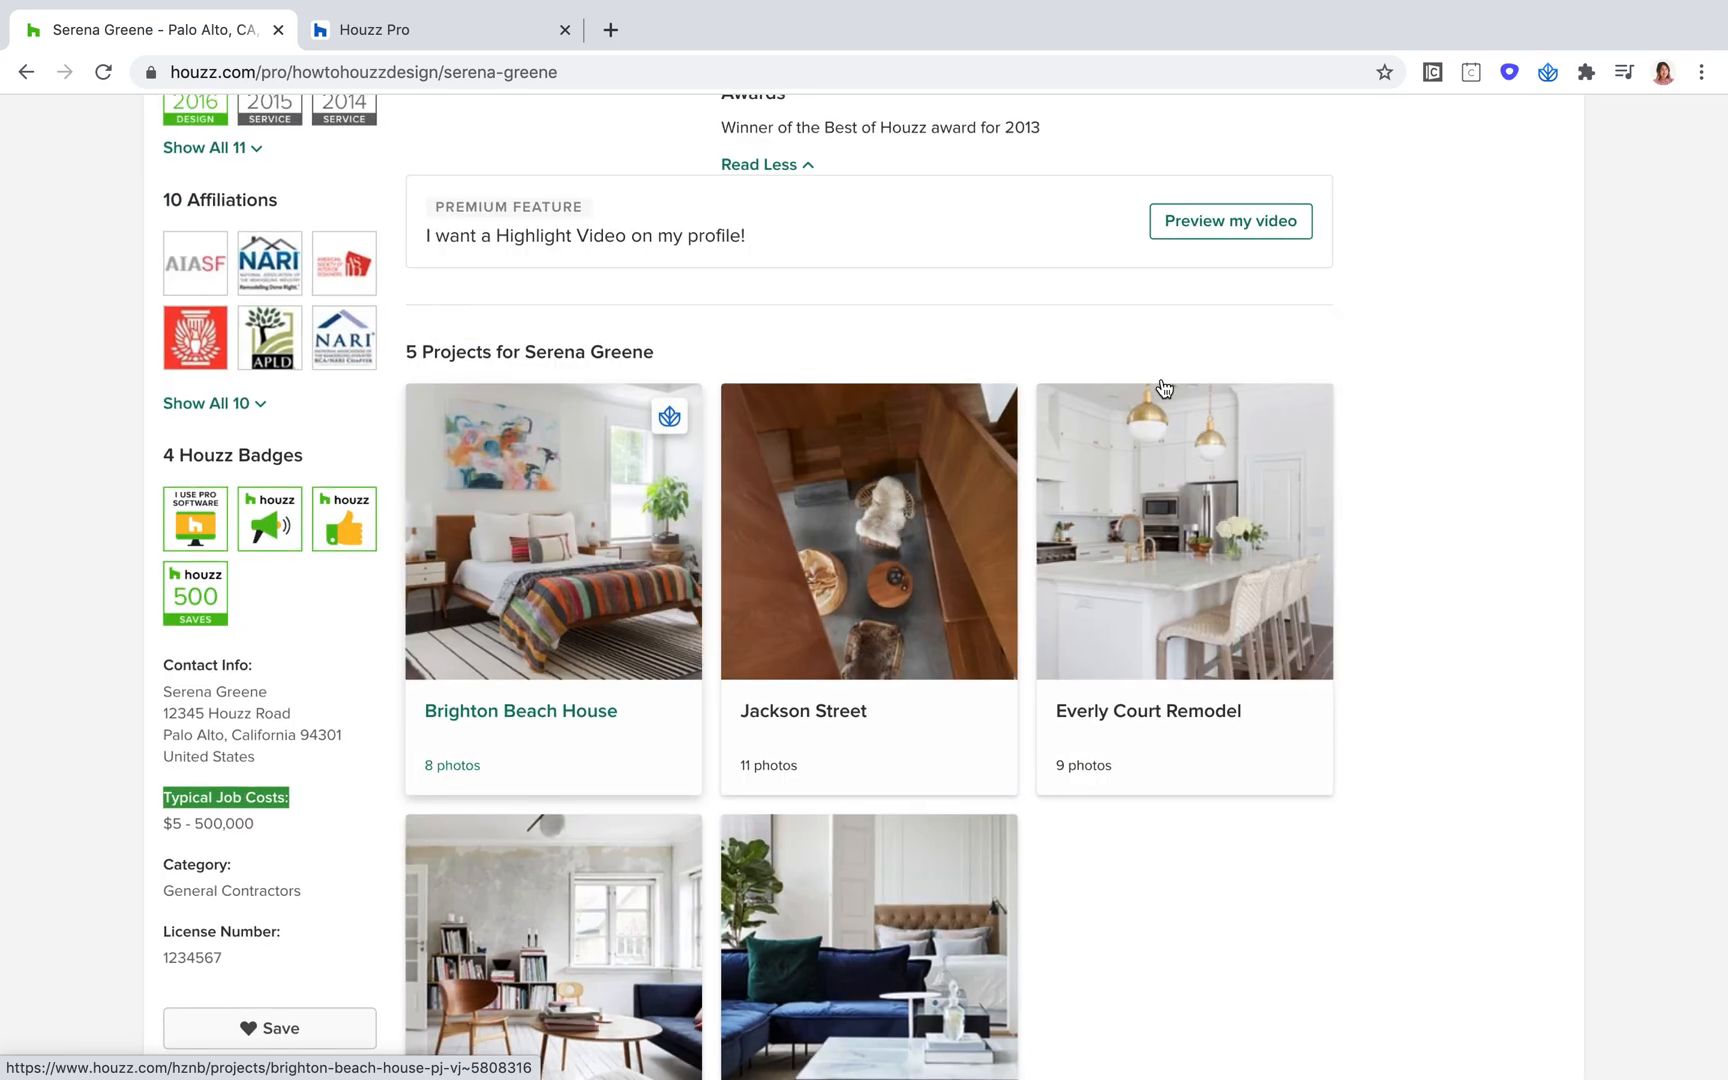
{"action": "scroll", "coordinate": [1485, 347], "scroll_direction": "up", "scroll_amount": 7}
{"action": "scroll", "coordinate": [1477, 371], "scroll_direction": "up", "scroll_amount": 1}
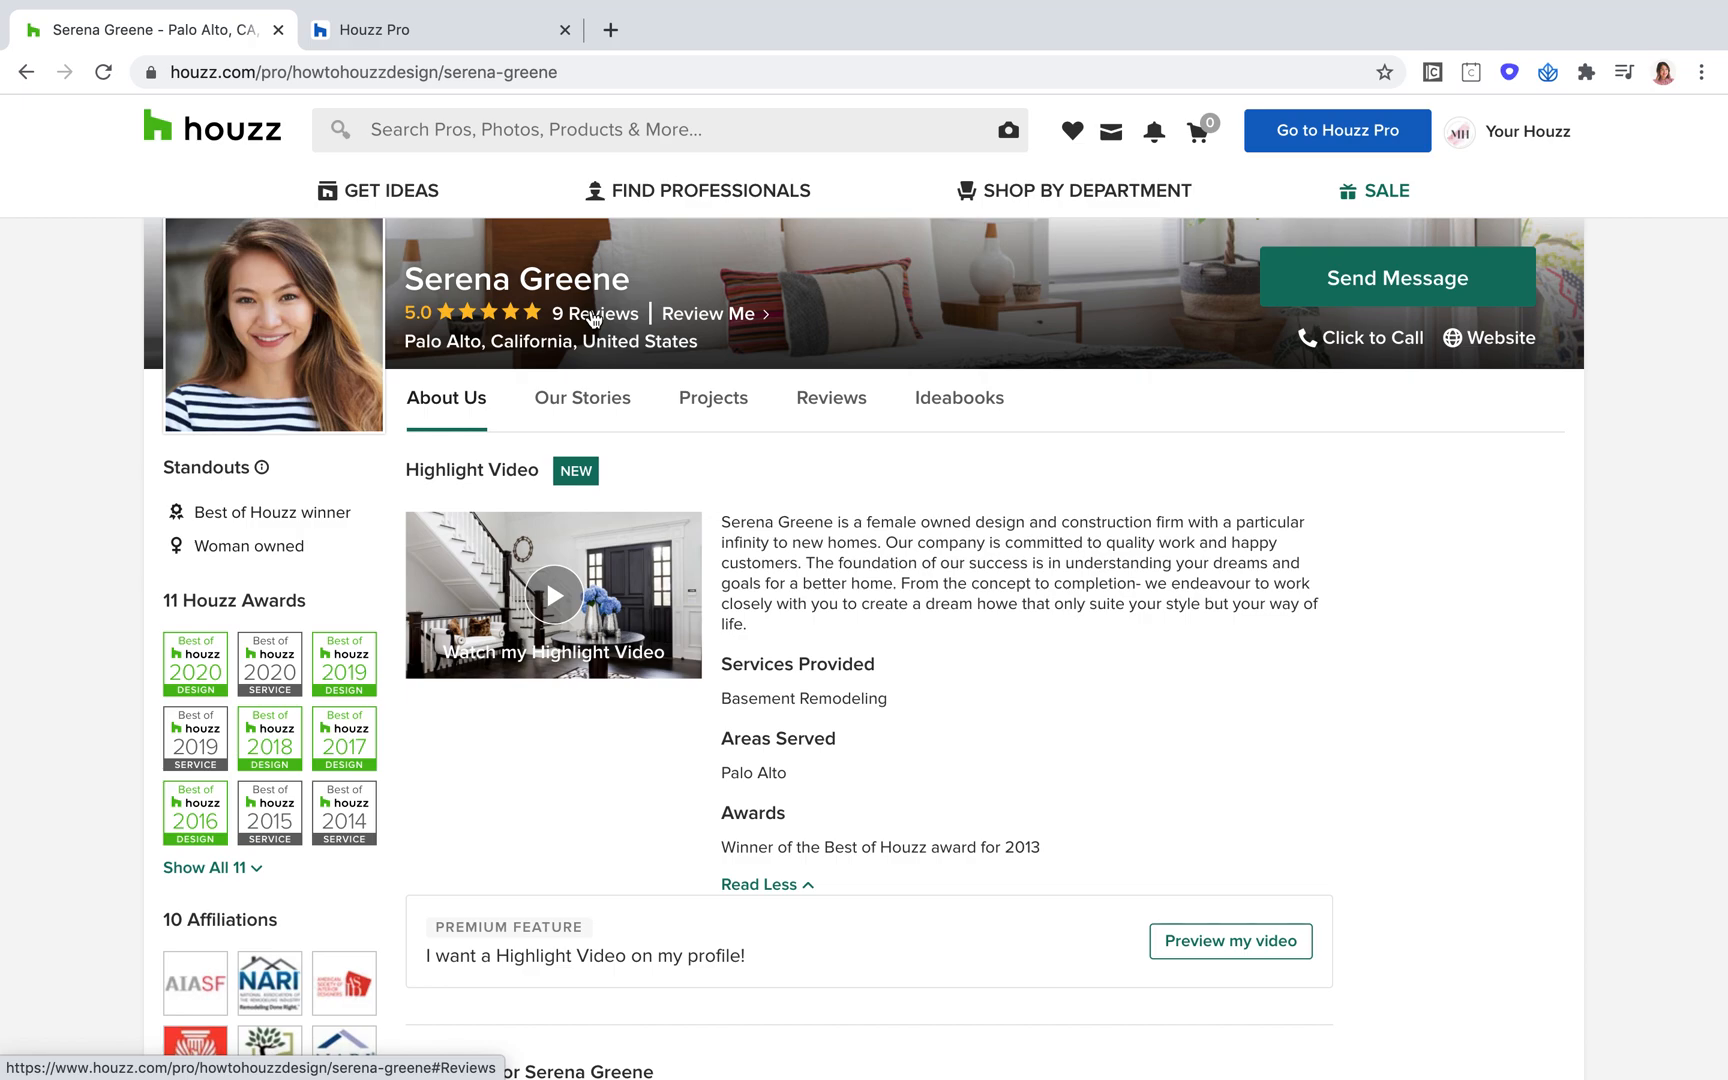
{"action": "left_click", "coordinate": [593, 318]}
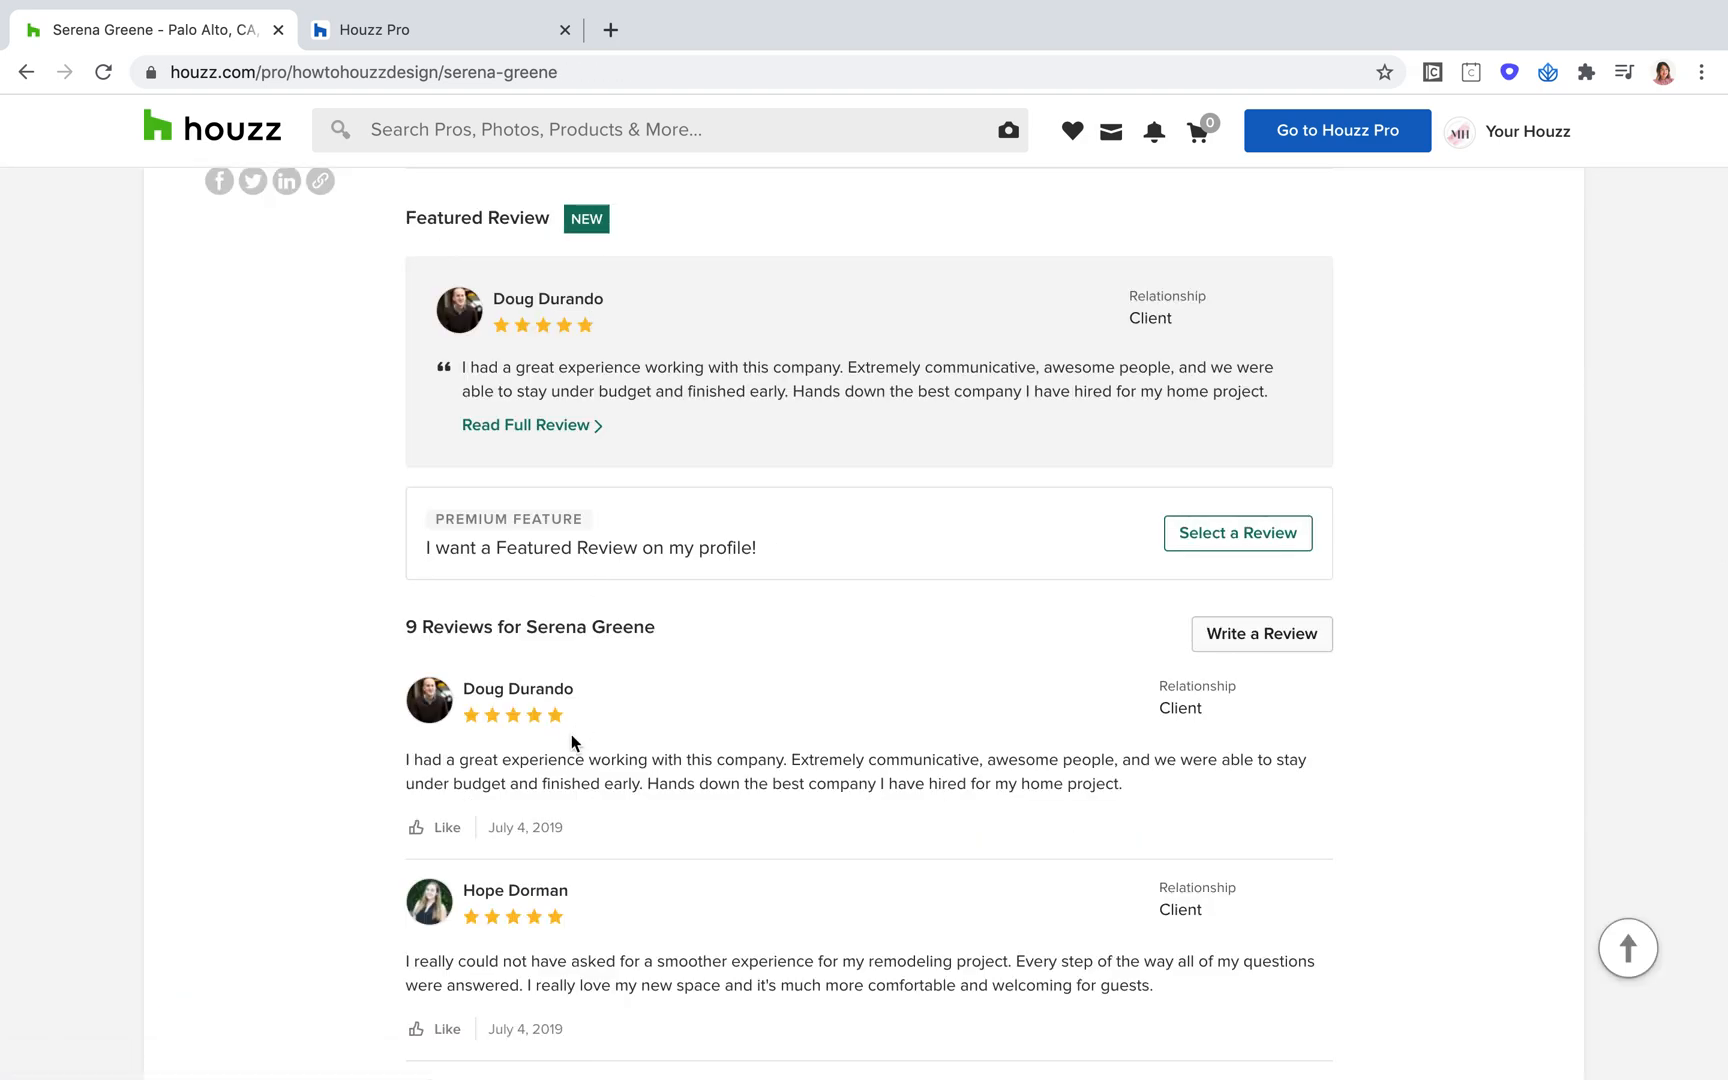
{"action": "scroll", "coordinate": [527, 622], "scroll_direction": "up", "scroll_amount": 2}
{"action": "scroll", "coordinate": [527, 622], "scroll_direction": "up", "scroll_amount": 2}
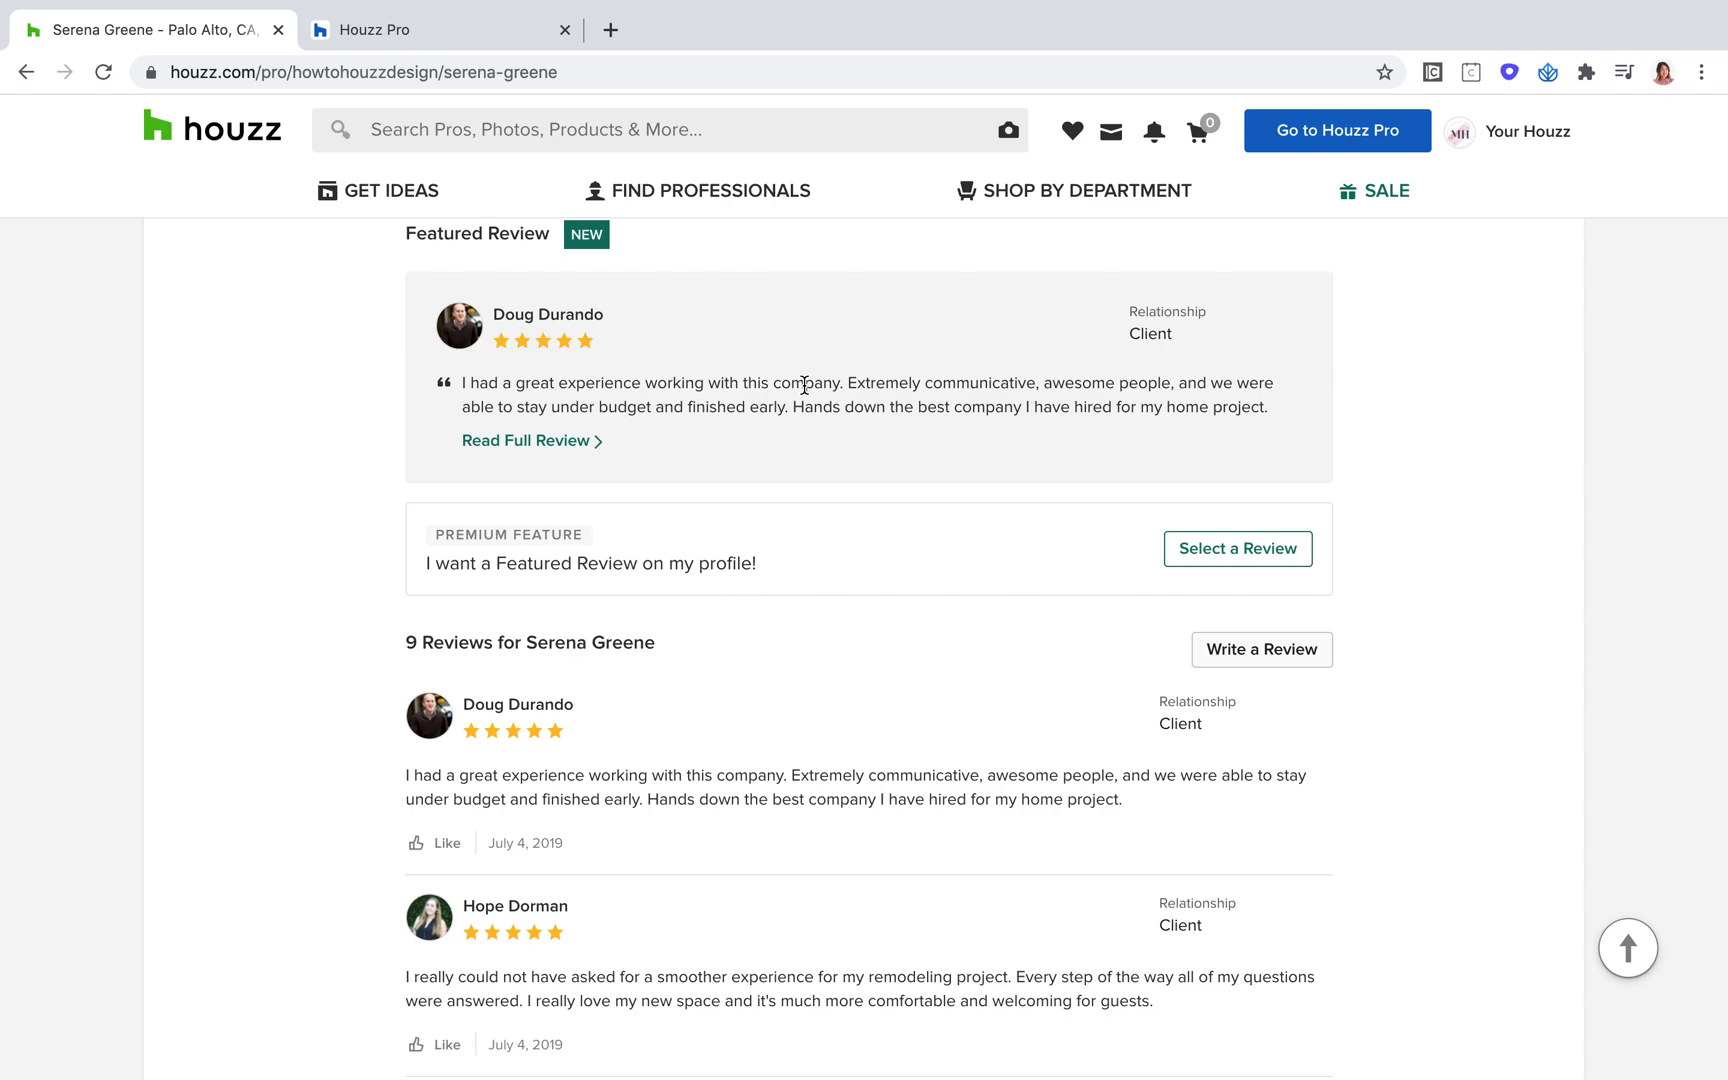
Play the profile's Highlight Video with the sound muted and close the player
{"action": "scroll", "coordinate": [803, 390], "scroll_direction": "up", "scroll_amount": 15}
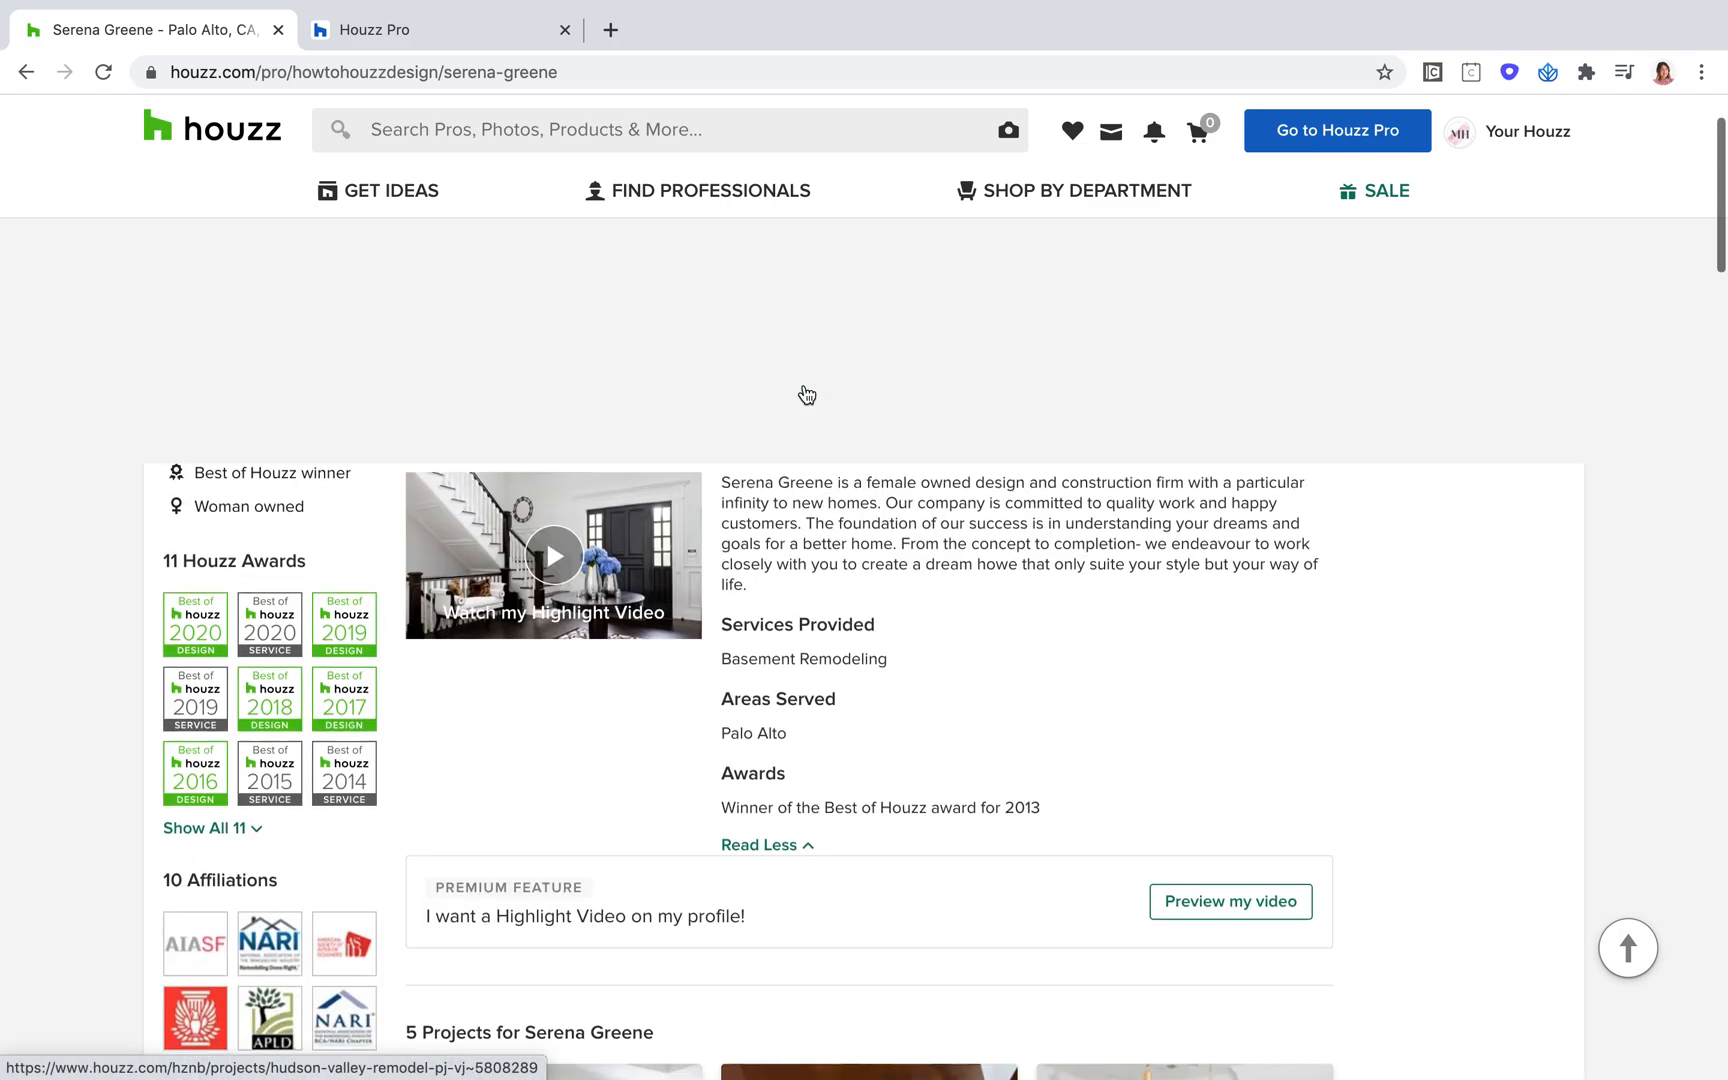
{"action": "scroll", "coordinate": [516, 585], "scroll_direction": "down", "scroll_amount": 2}
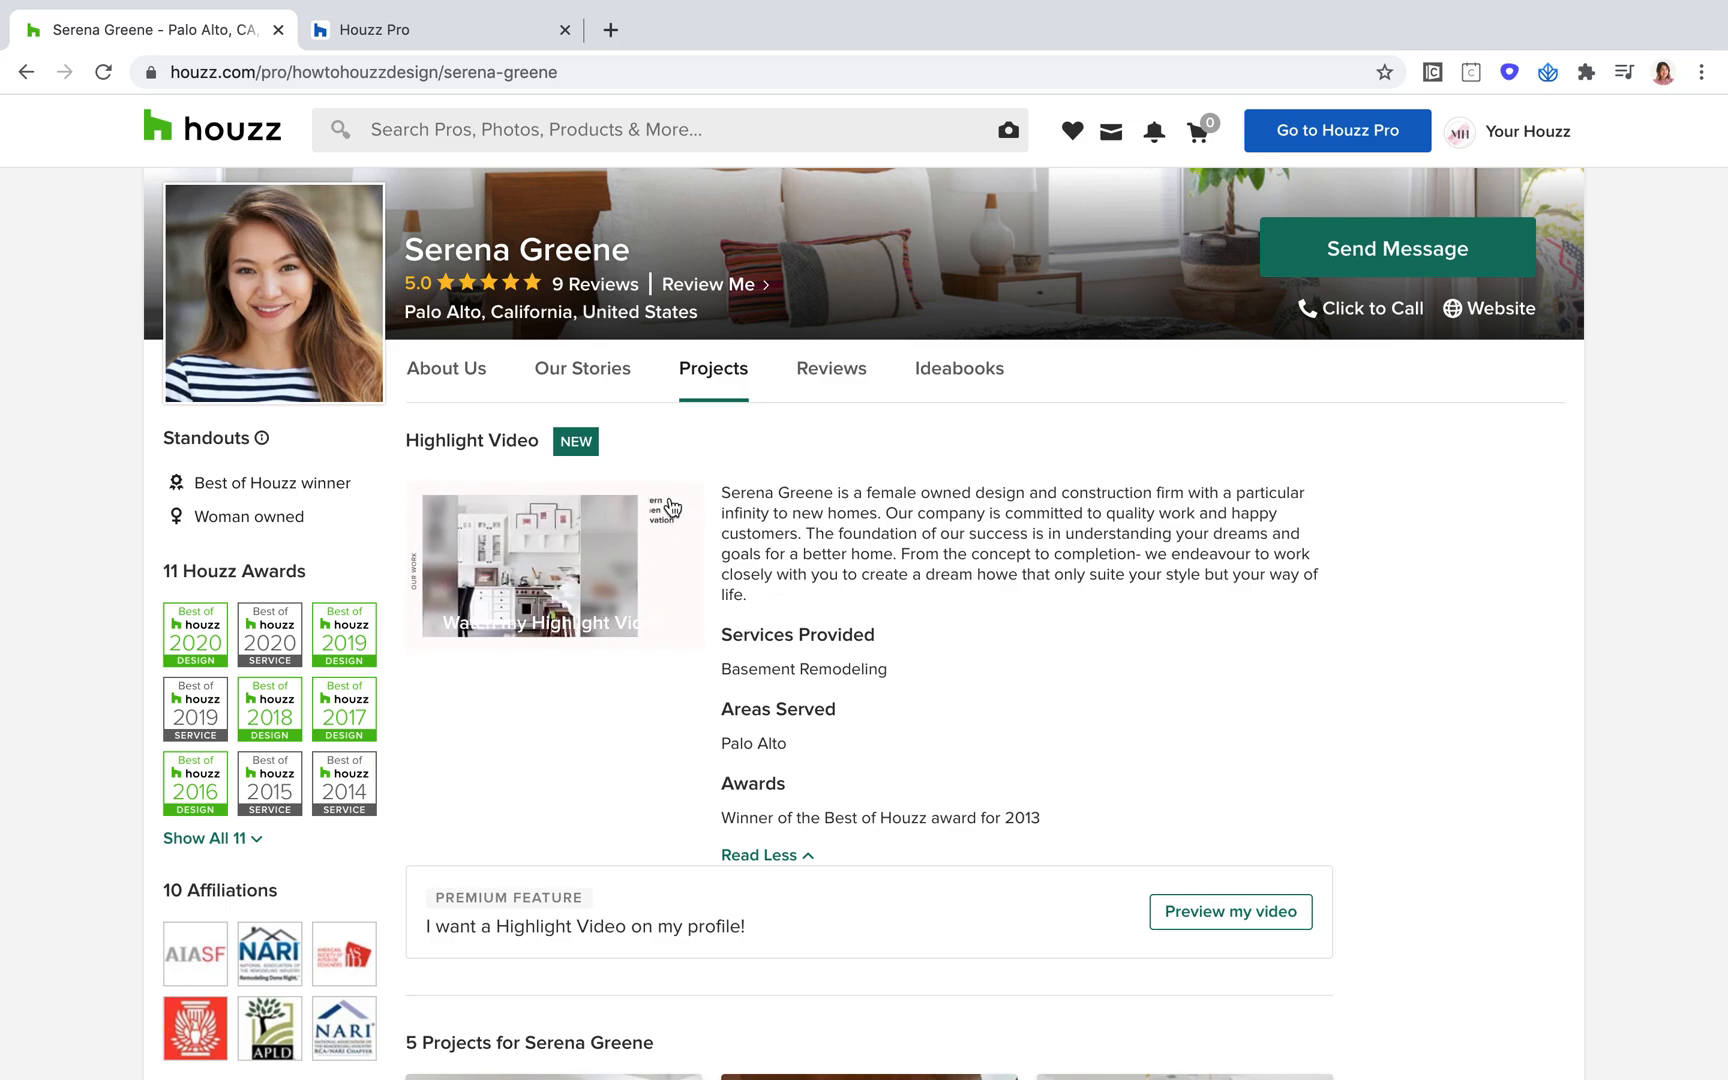
{"action": "left_click", "coordinate": [443, 517]}
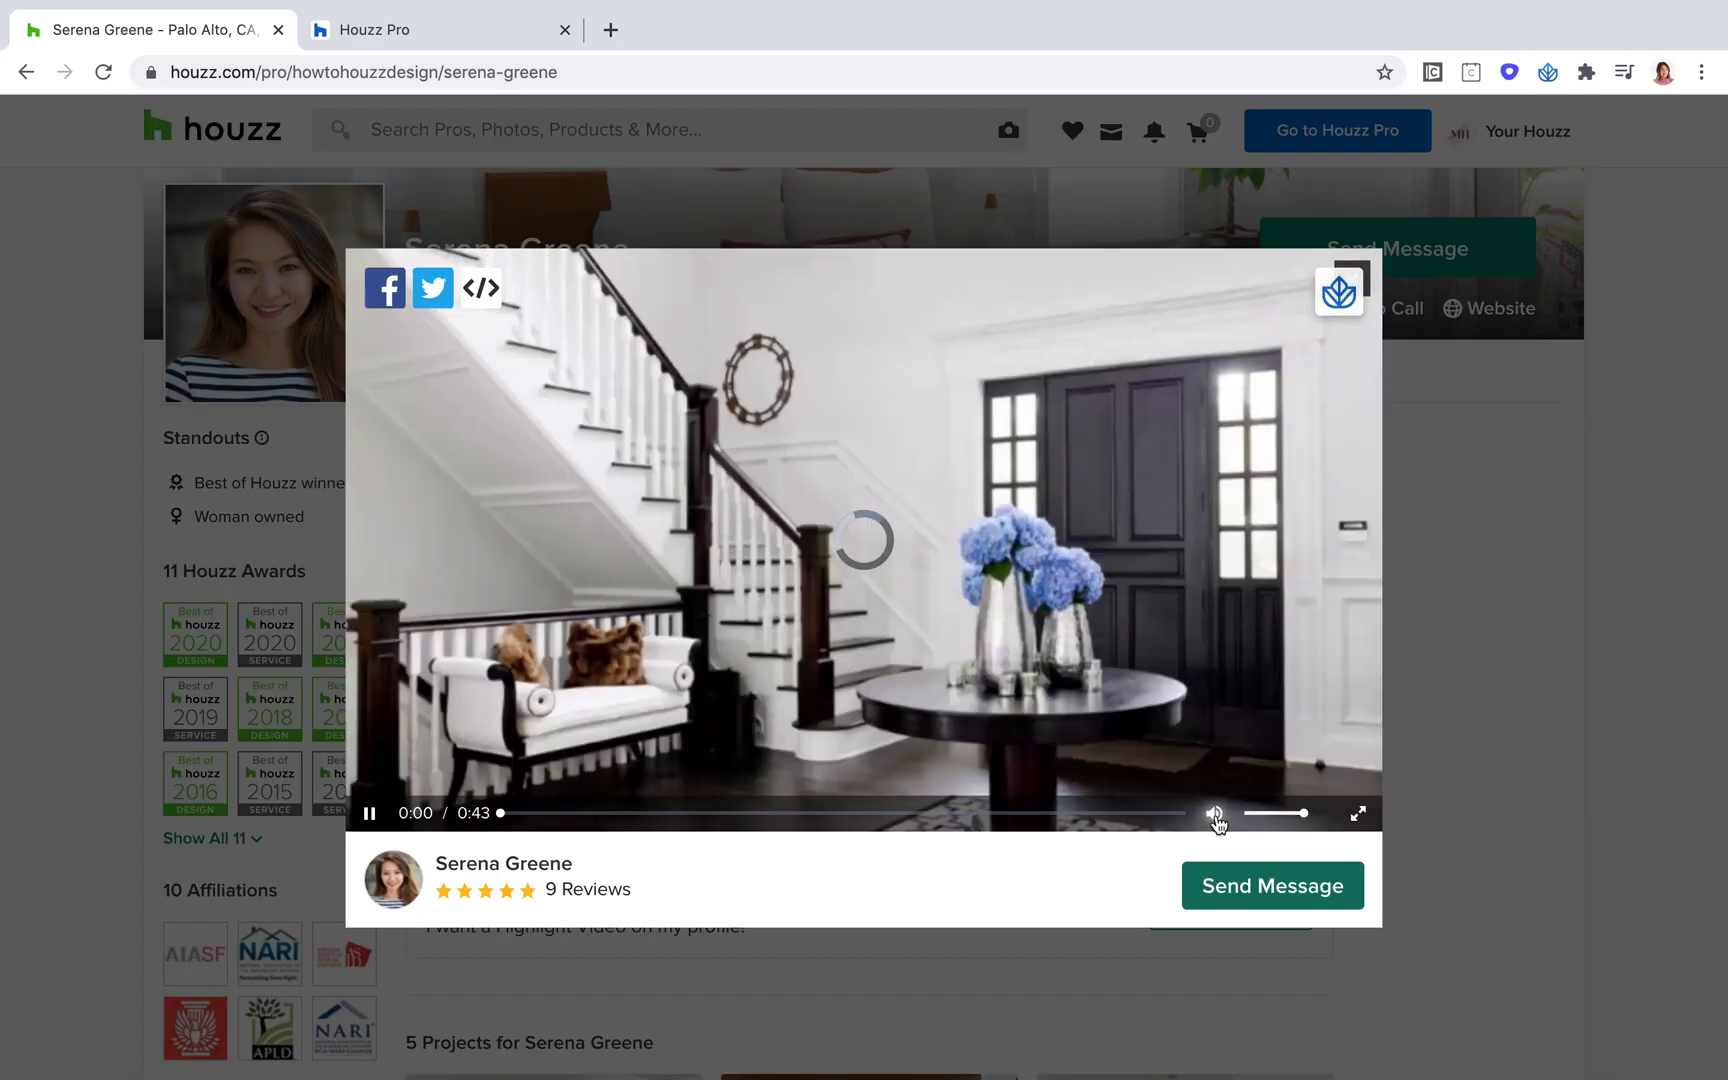
{"action": "left_click", "coordinate": [1215, 815]}
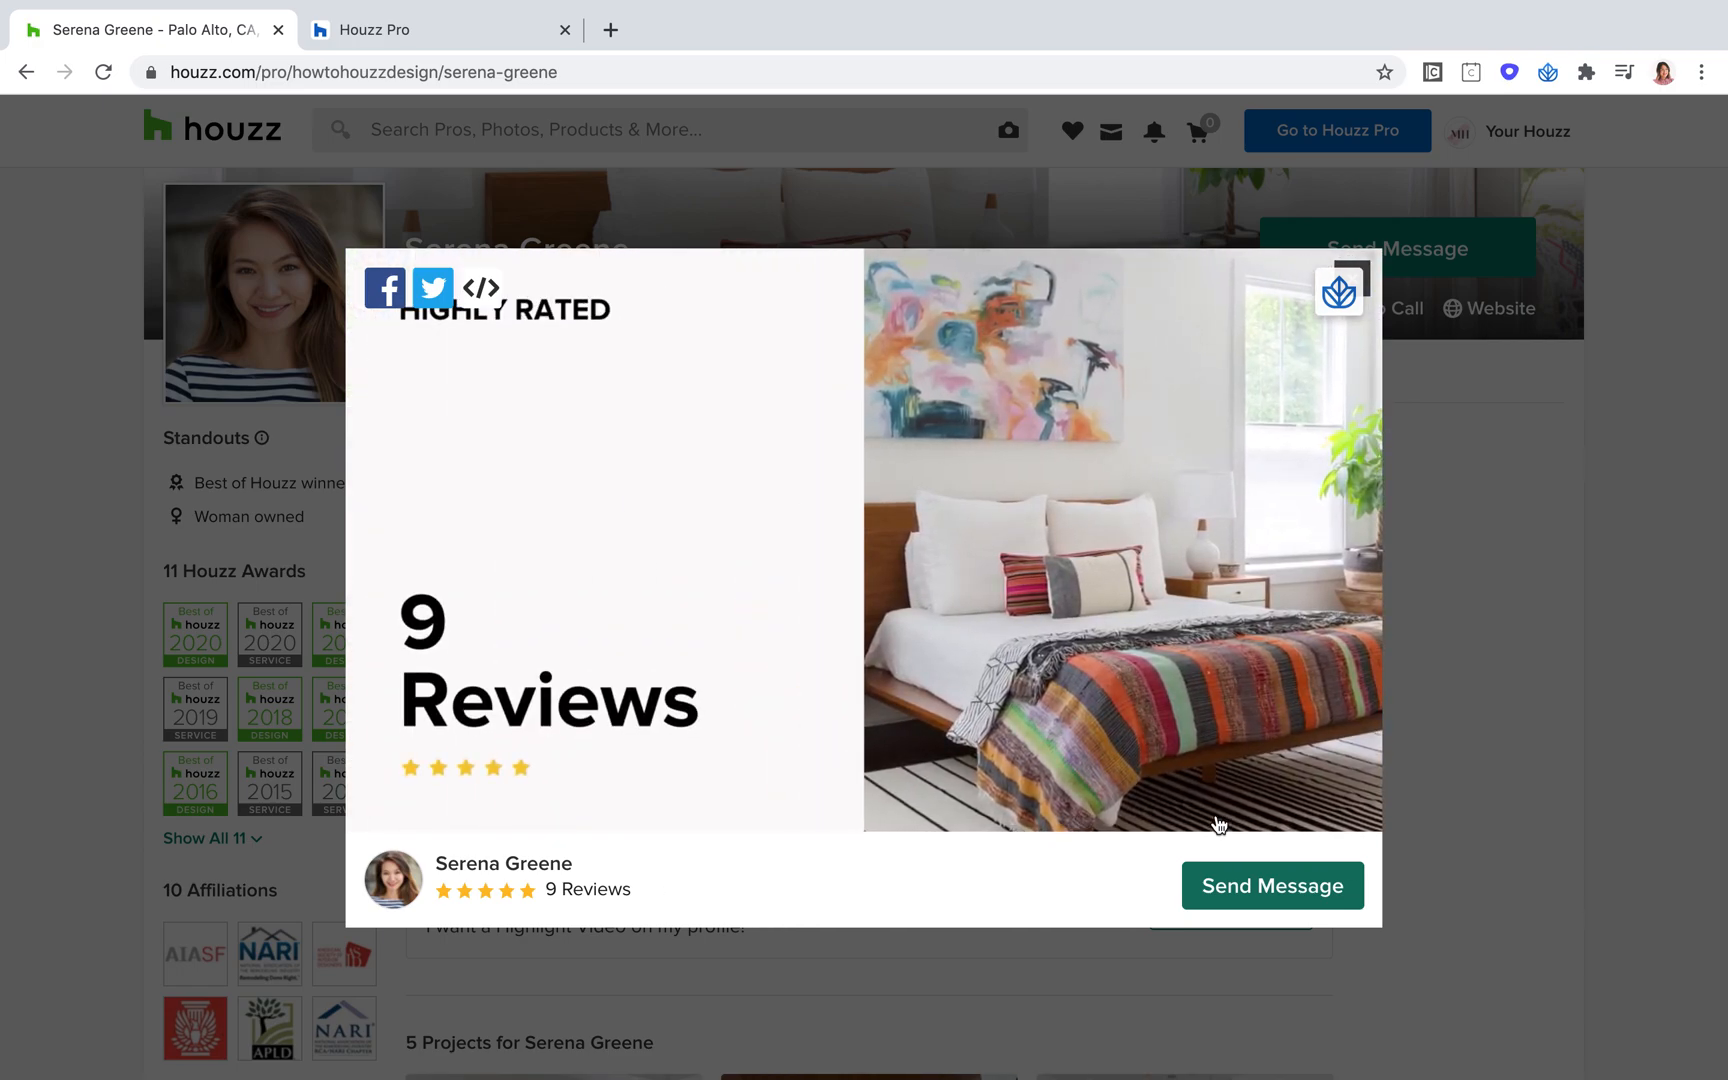
{"action": "left_click", "coordinate": [1551, 390]}
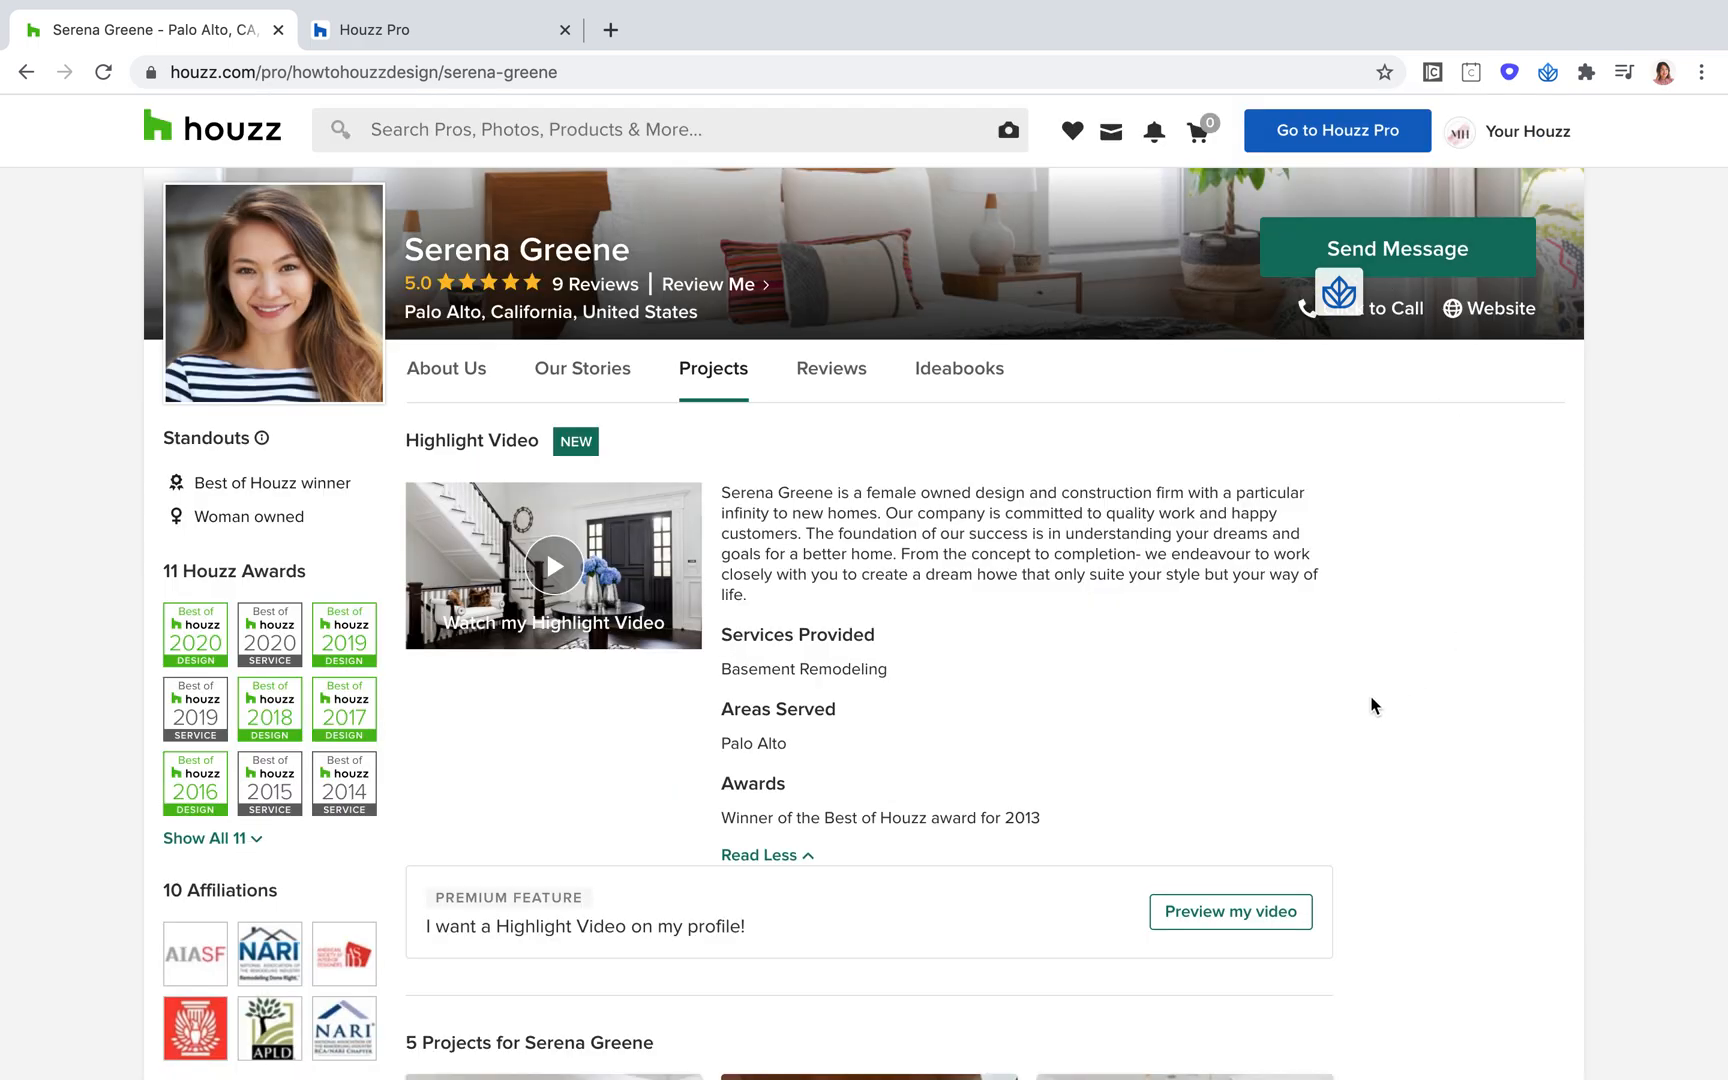
Examine the profile's Standouts, Best of Houzz winner and Woman owned
{"action": "mouse_move", "coordinate": [300, 516]}
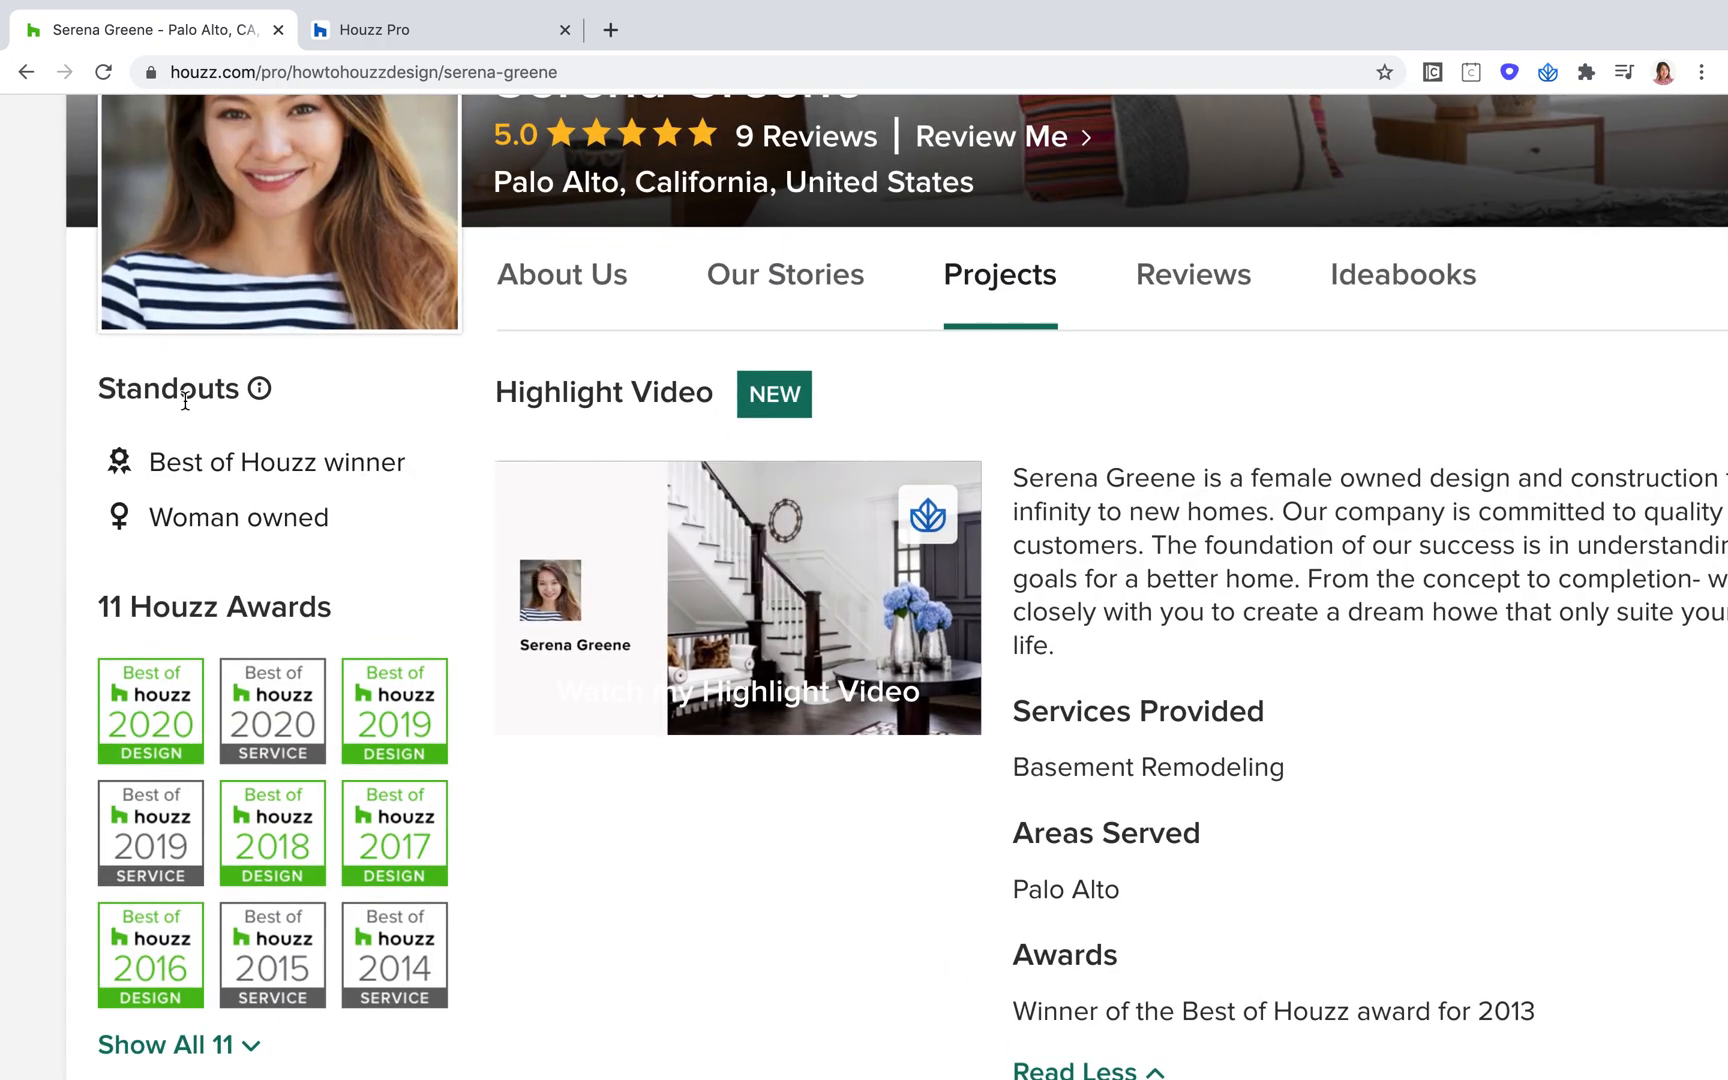
{"action": "left_click_drag", "start_coordinate": [337, 527], "coordinate": [113, 478]}
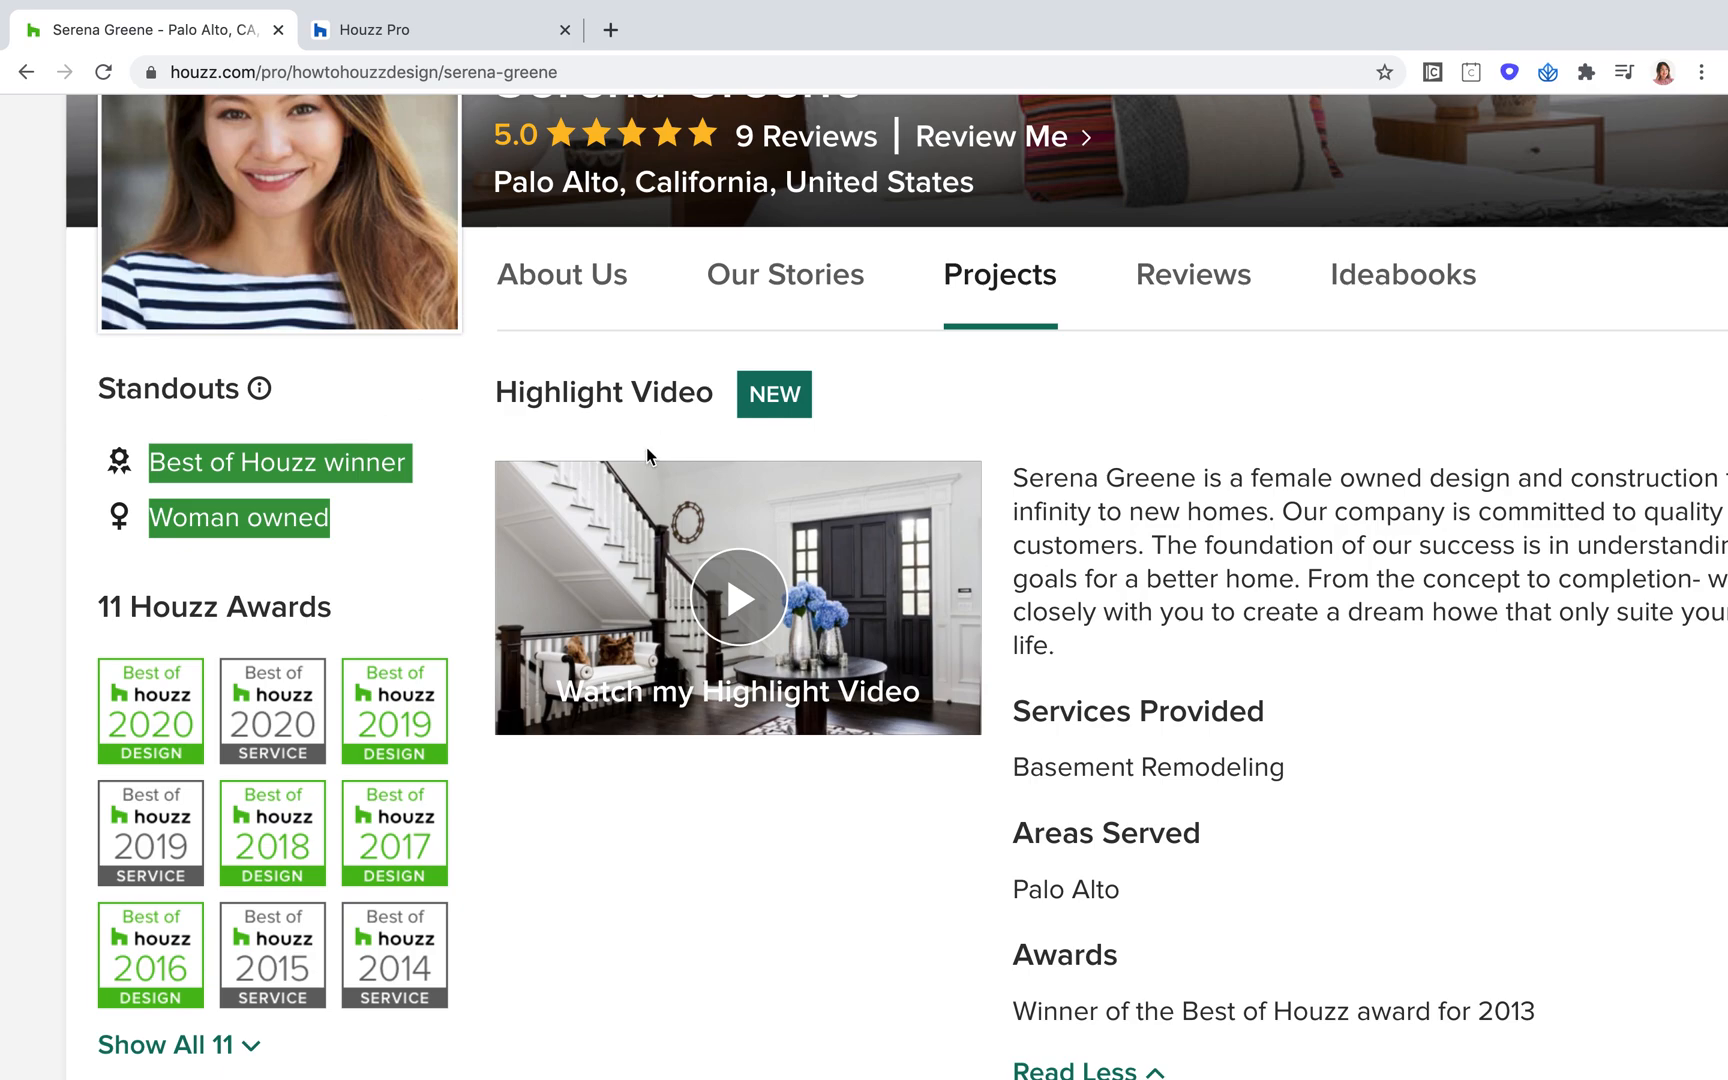
{"action": "scroll", "coordinate": [630, 455], "scroll_direction": "down", "scroll_amount": 5}
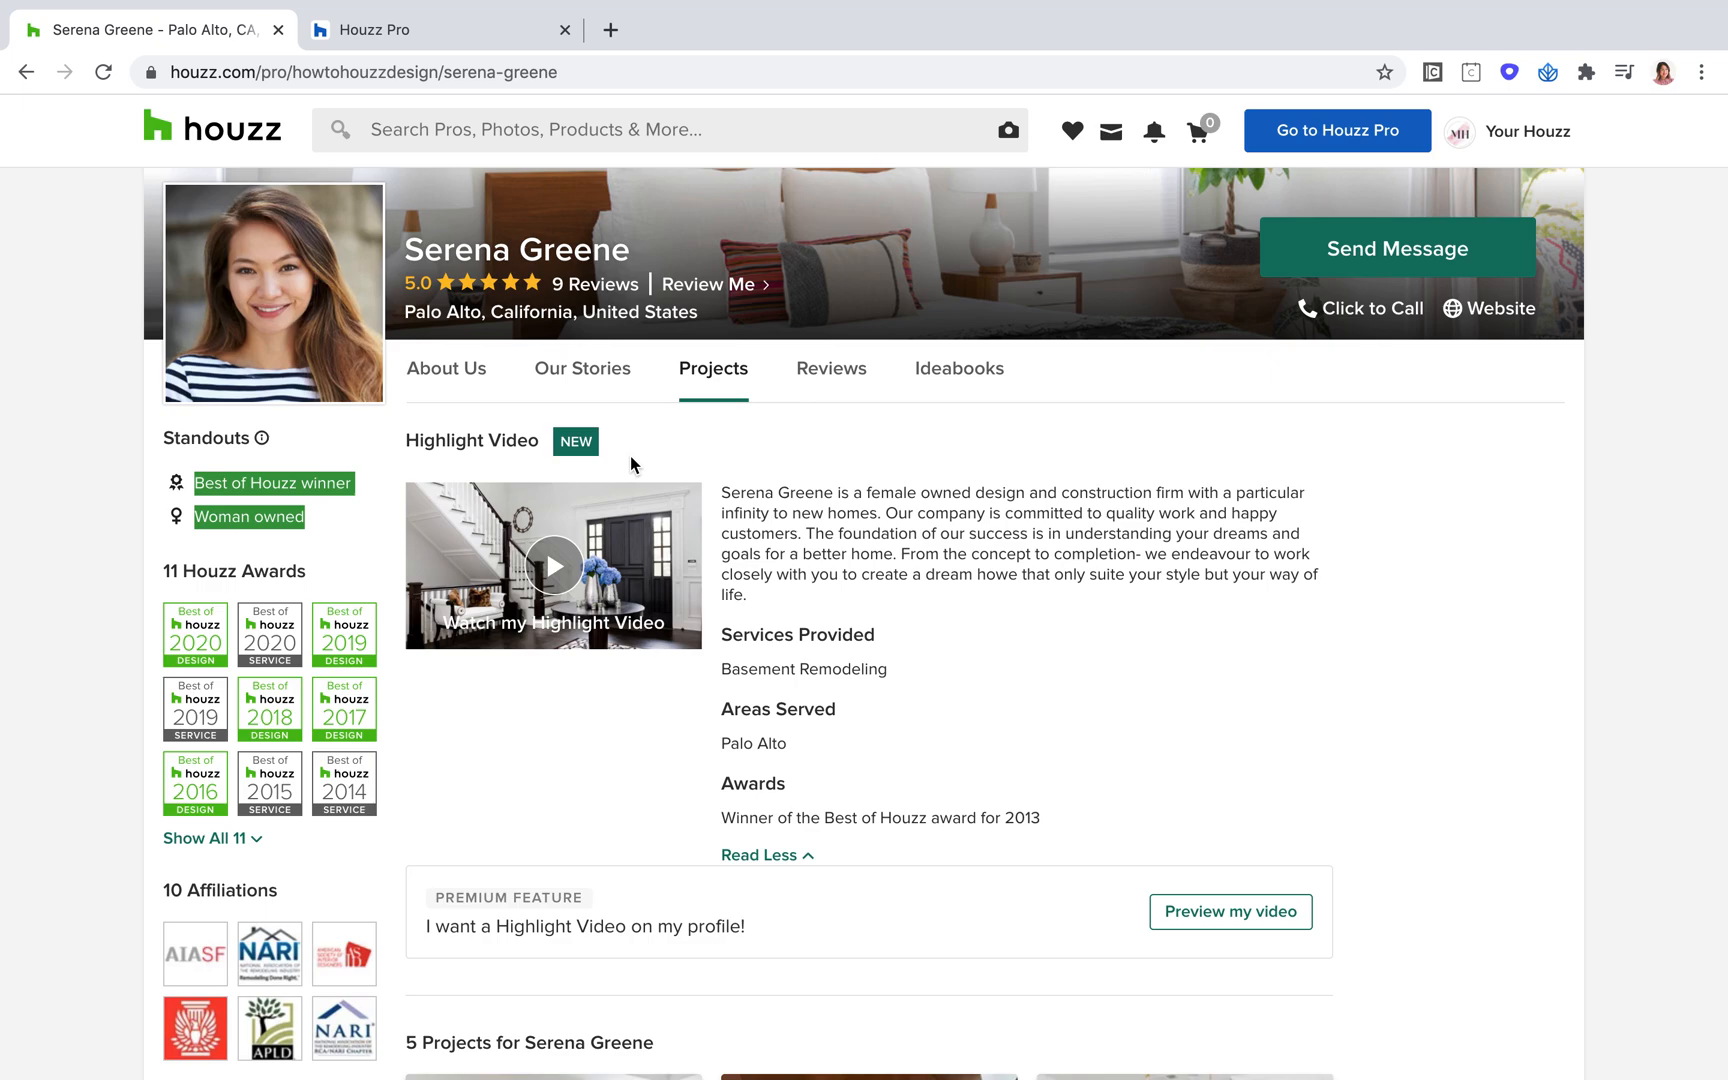
Go to Houzz Pro from the public profile and bookmark its home page
{"action": "mouse_move", "coordinate": [1340, 148]}
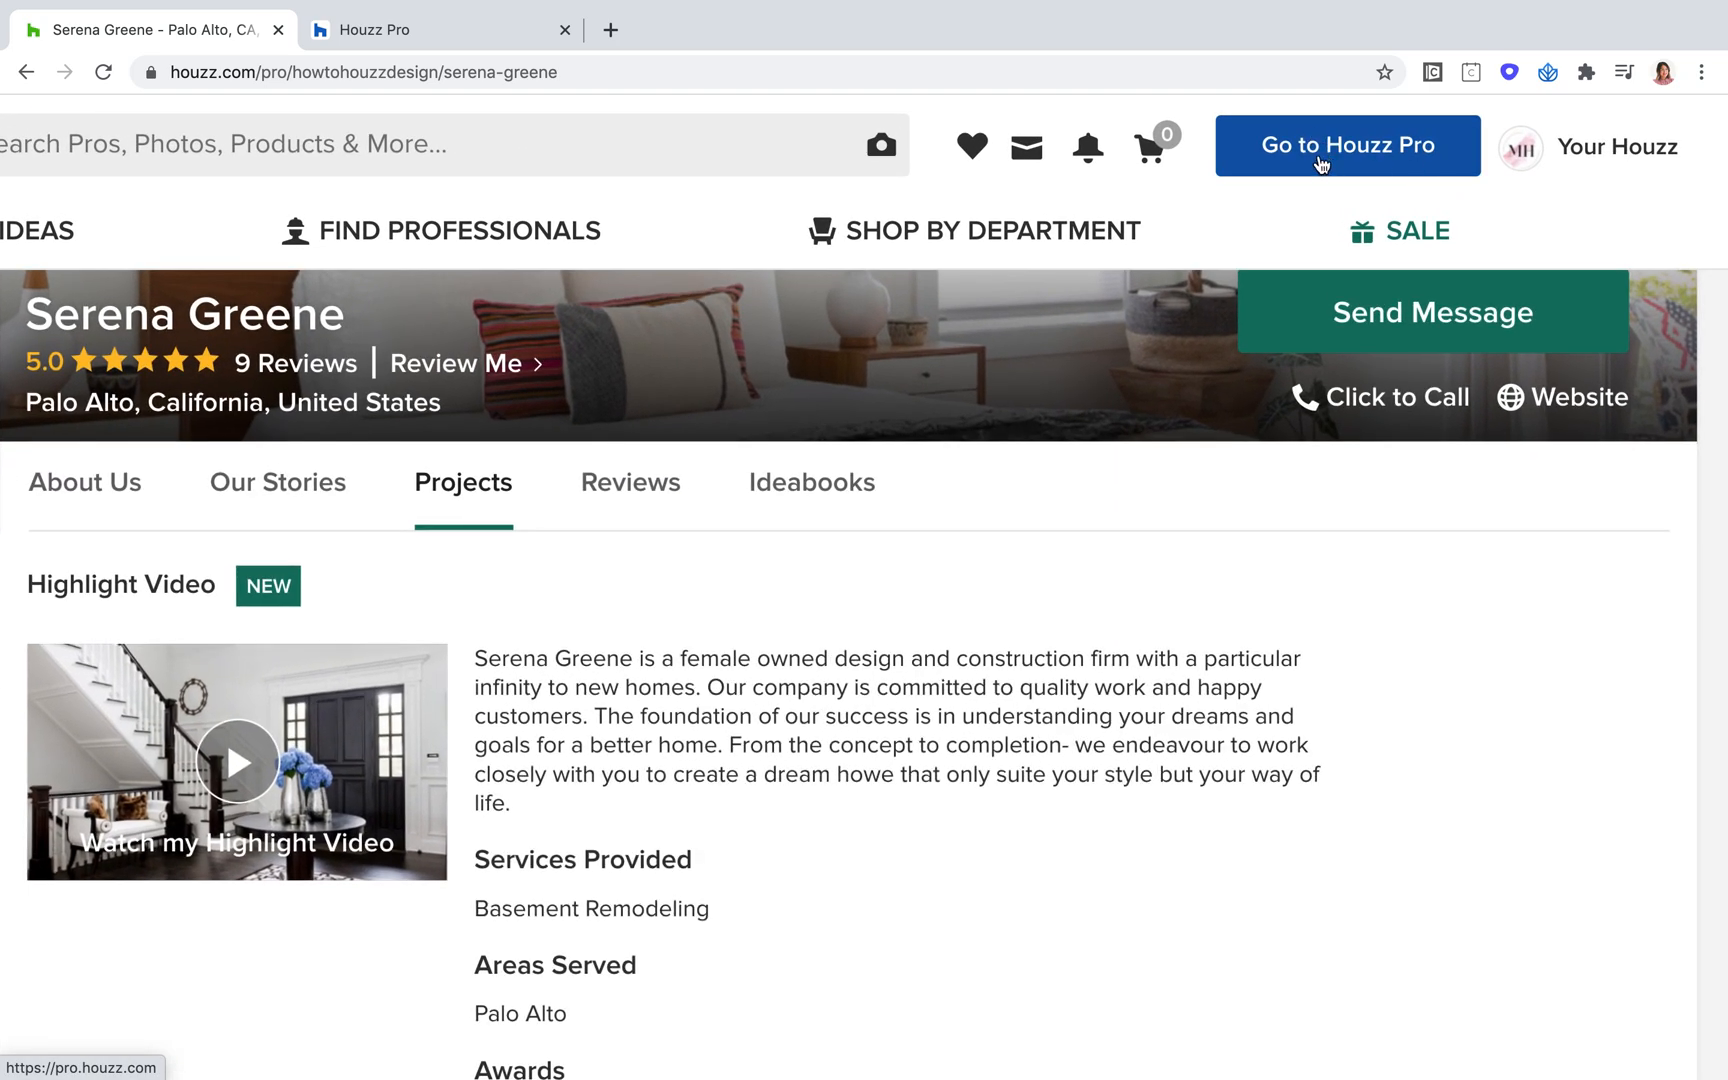
{"action": "left_click", "coordinate": [1318, 150]}
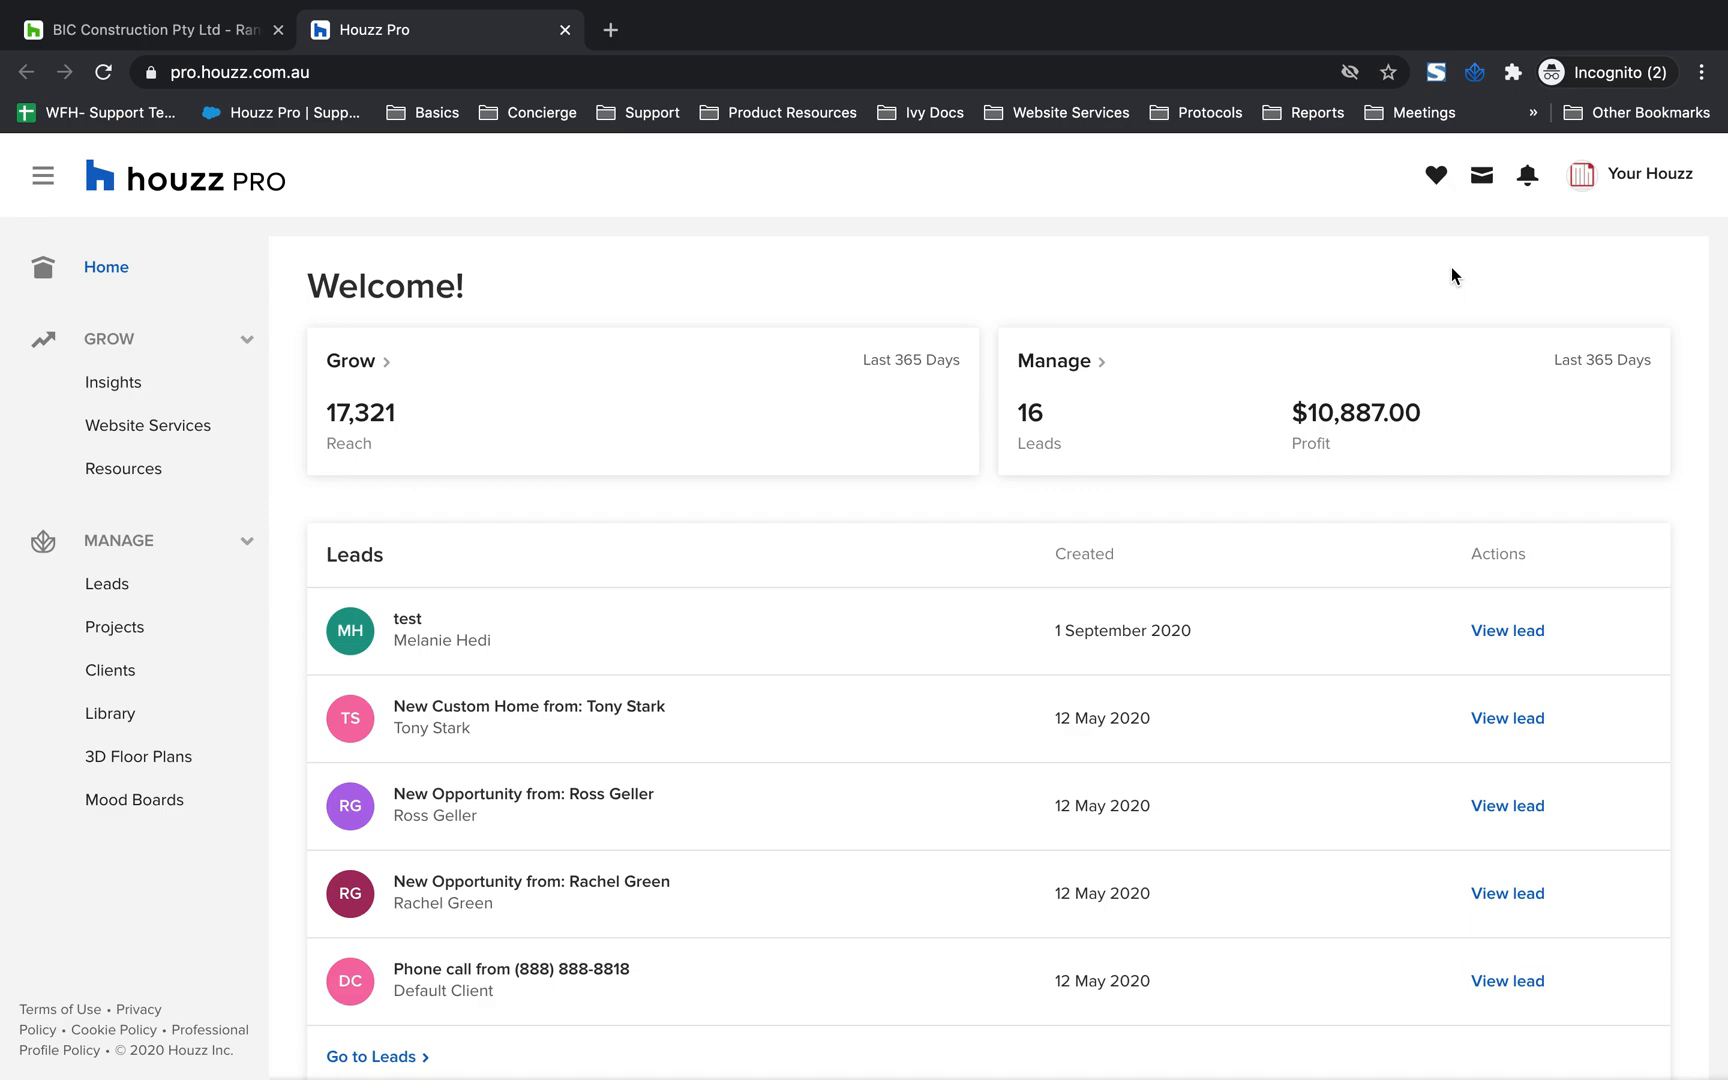
{"action": "left_click", "coordinate": [1389, 75]}
{"action": "left_click", "coordinate": [1389, 75]}
Hide the browser's bookmarks bar and check the name and folder of the Houzz Pro bookmark
{"action": "left_click", "coordinate": [1701, 76]}
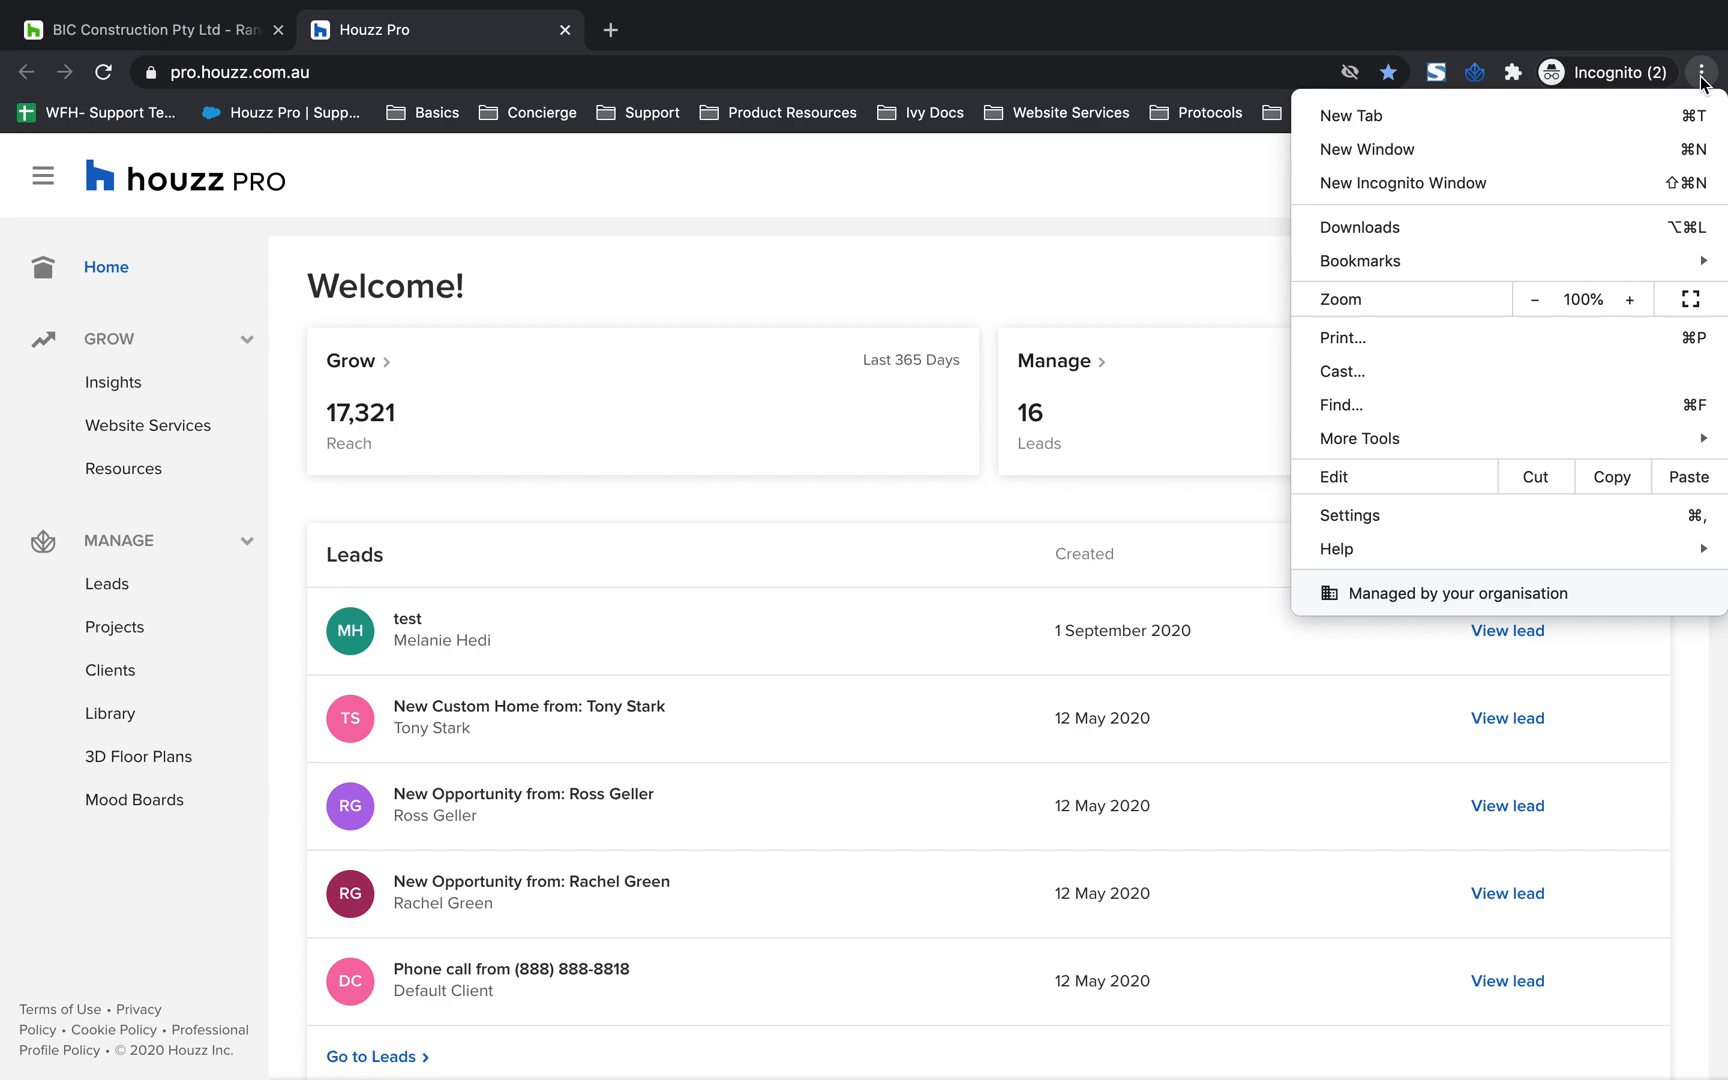
{"action": "mouse_move", "coordinate": [1630, 256]}
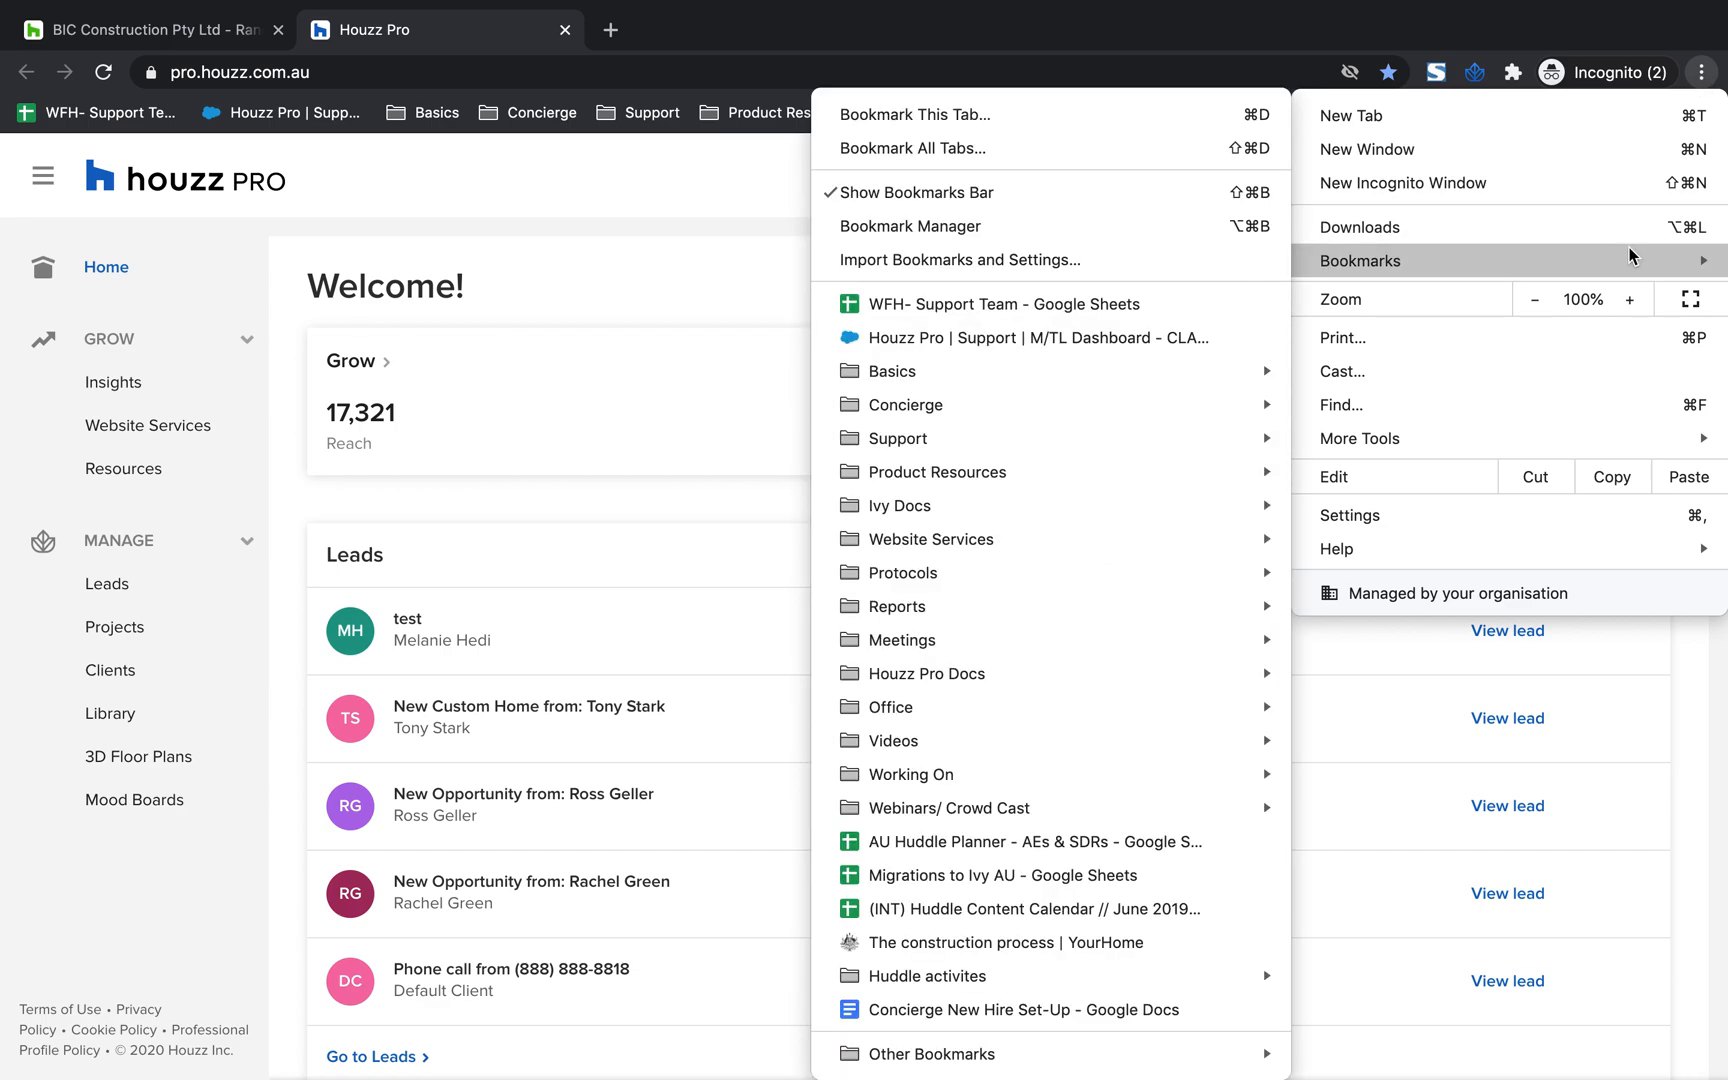
{"action": "key", "text": "Escape"}
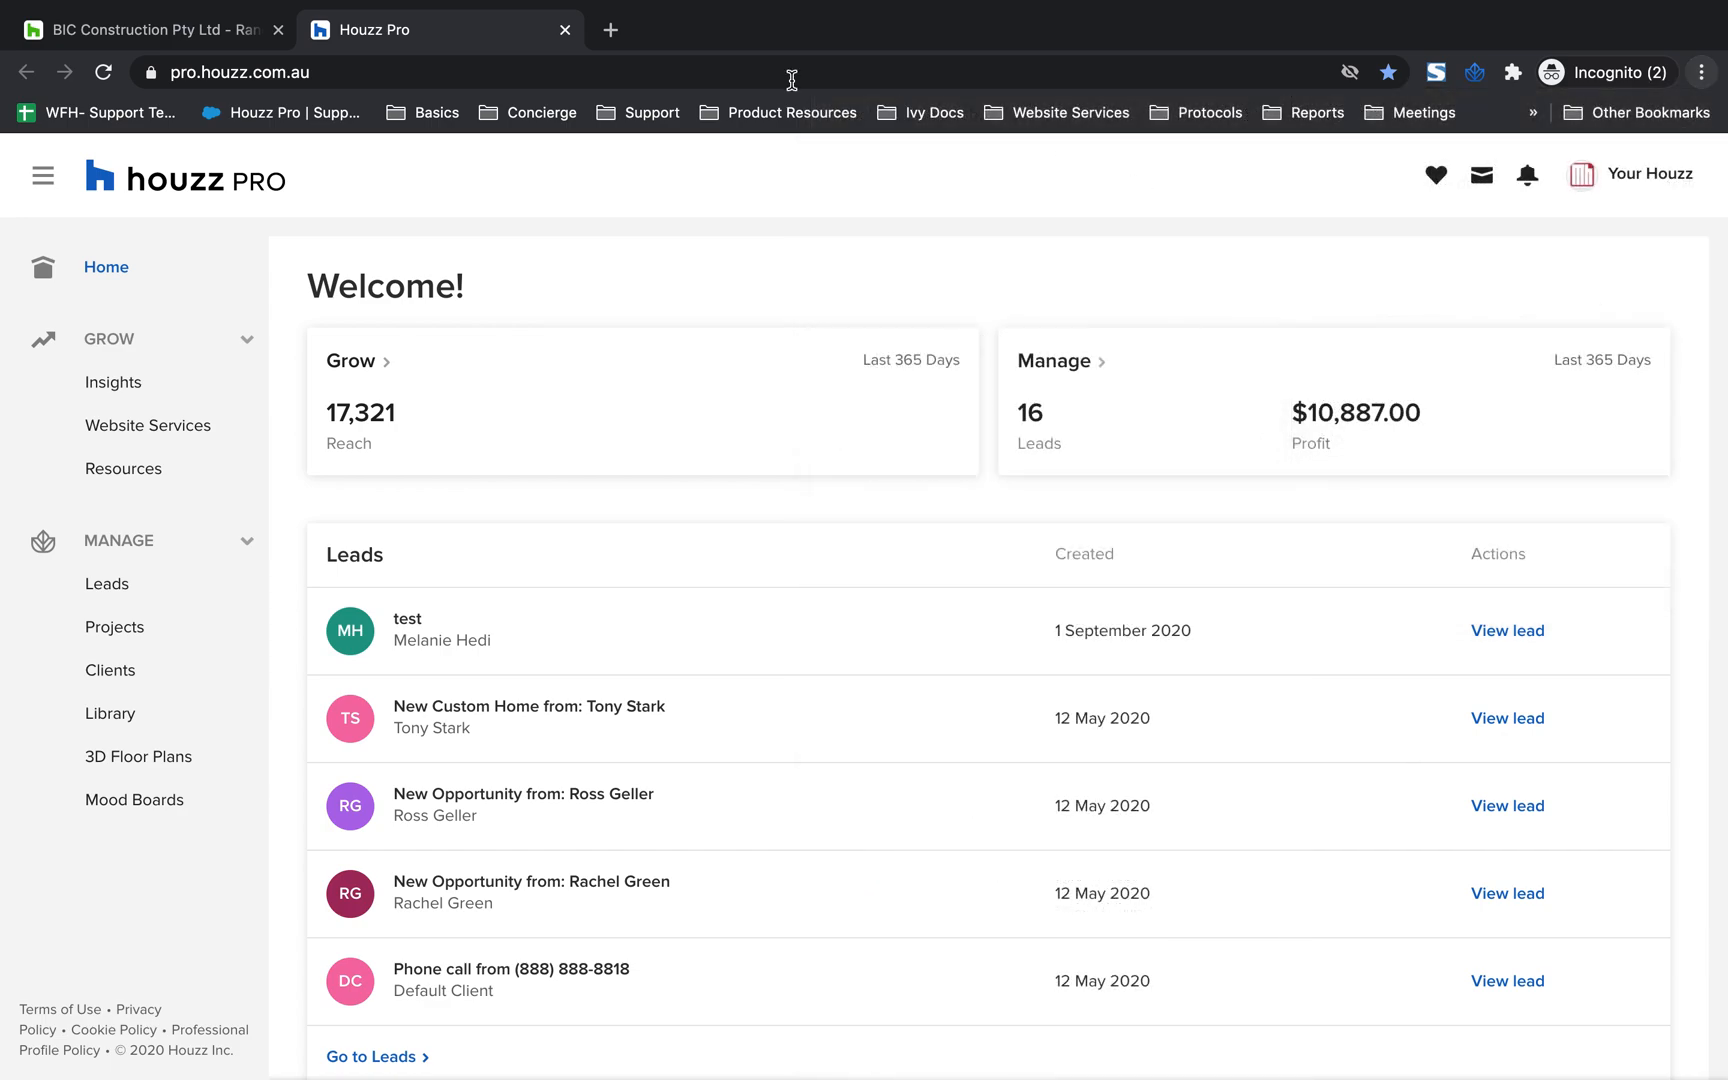
{"action": "key", "text": "super+shift+b"}
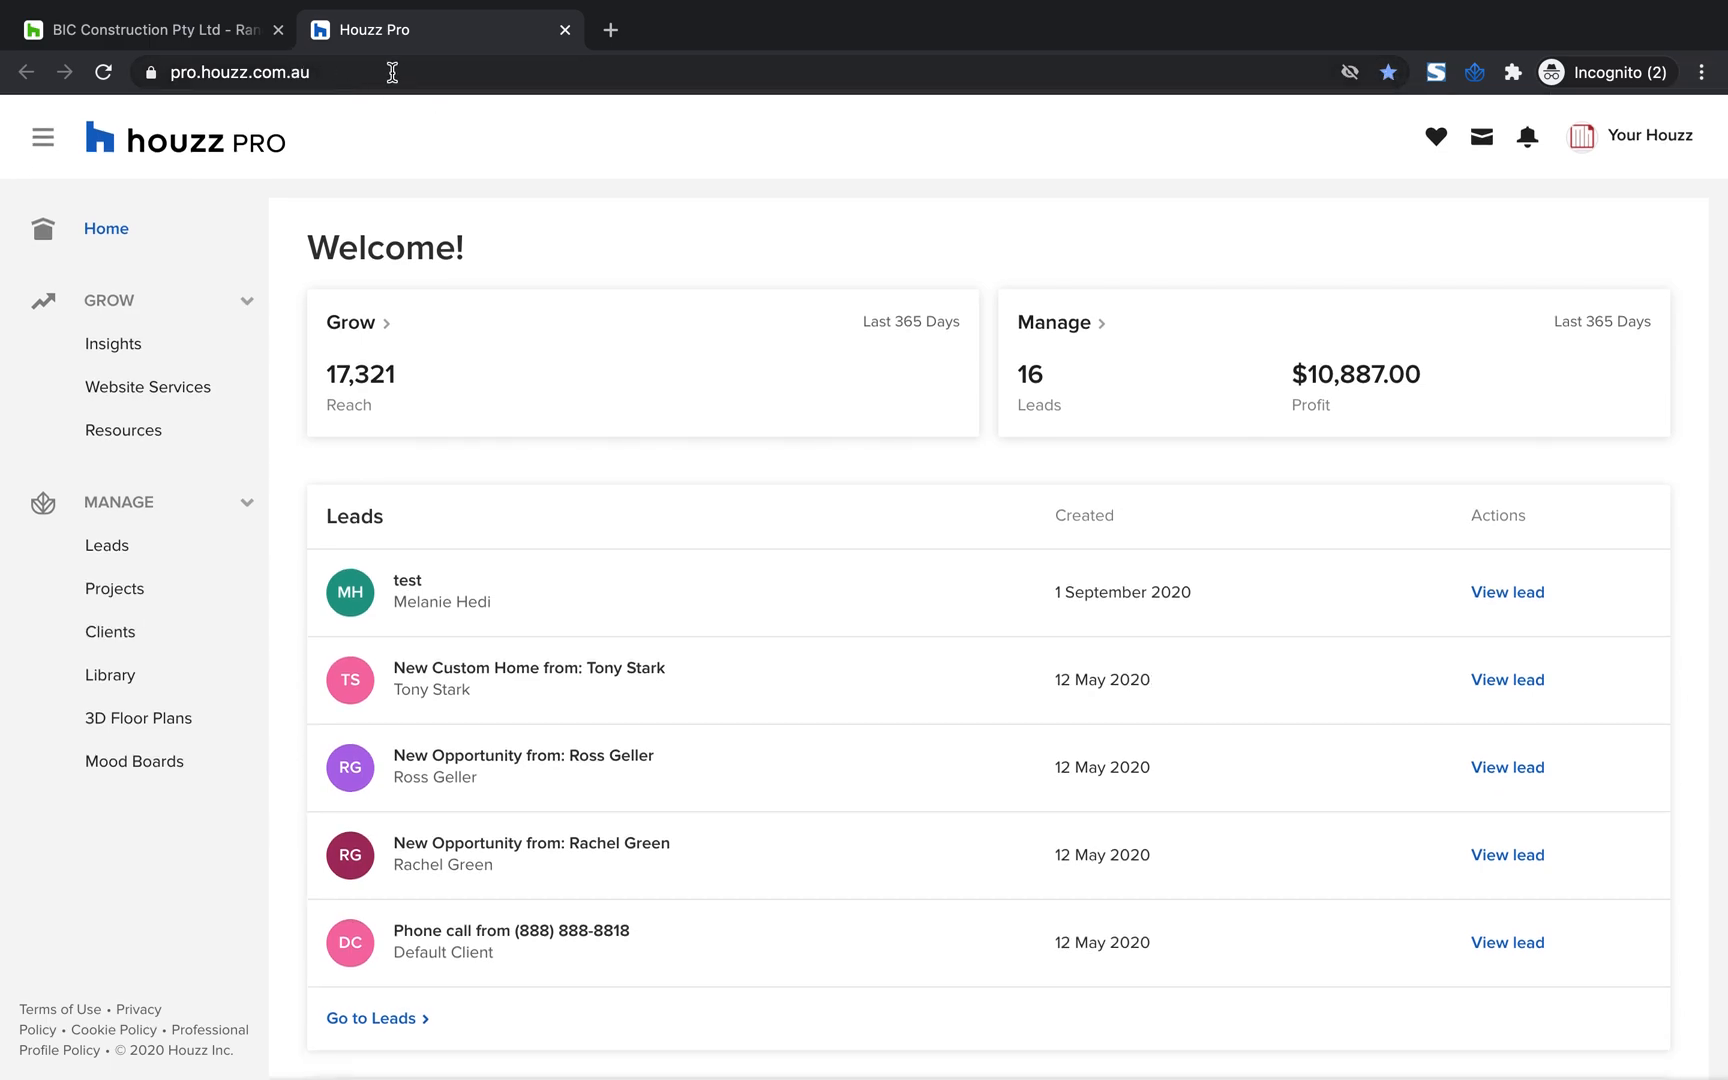
{"action": "left_click", "coordinate": [1388, 72]}
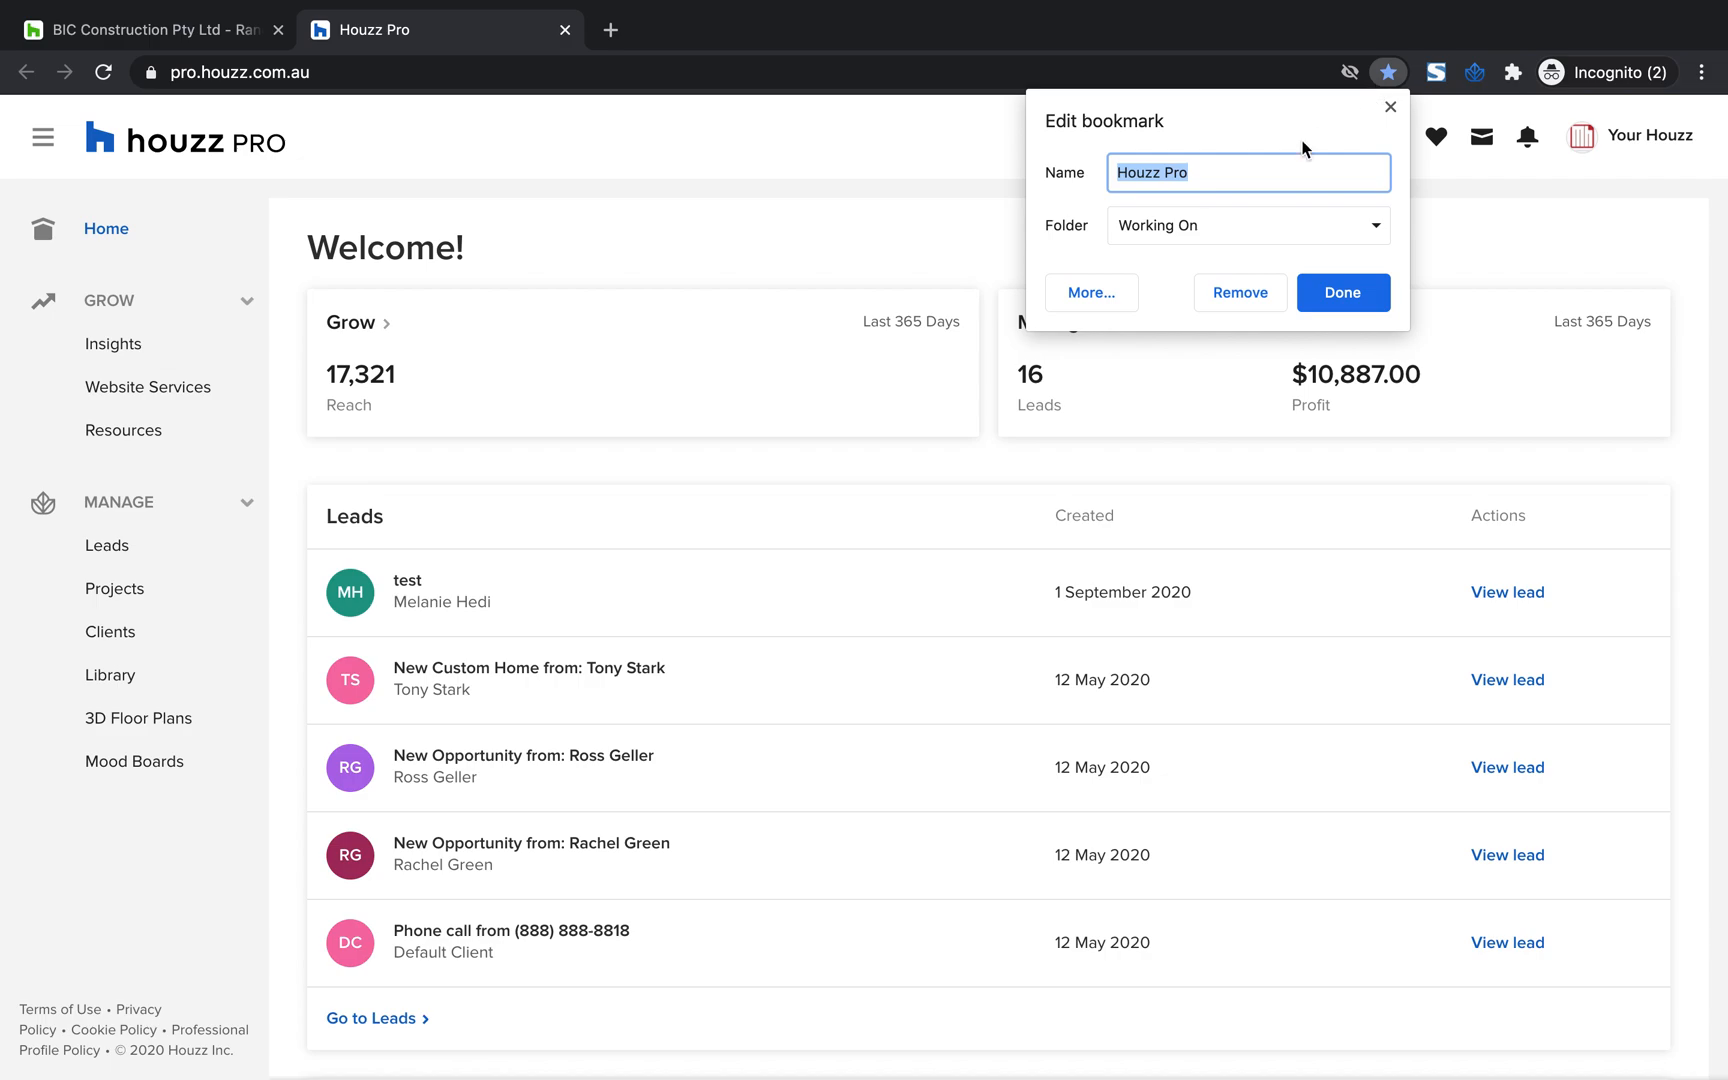
{"action": "left_click", "coordinate": [1391, 107]}
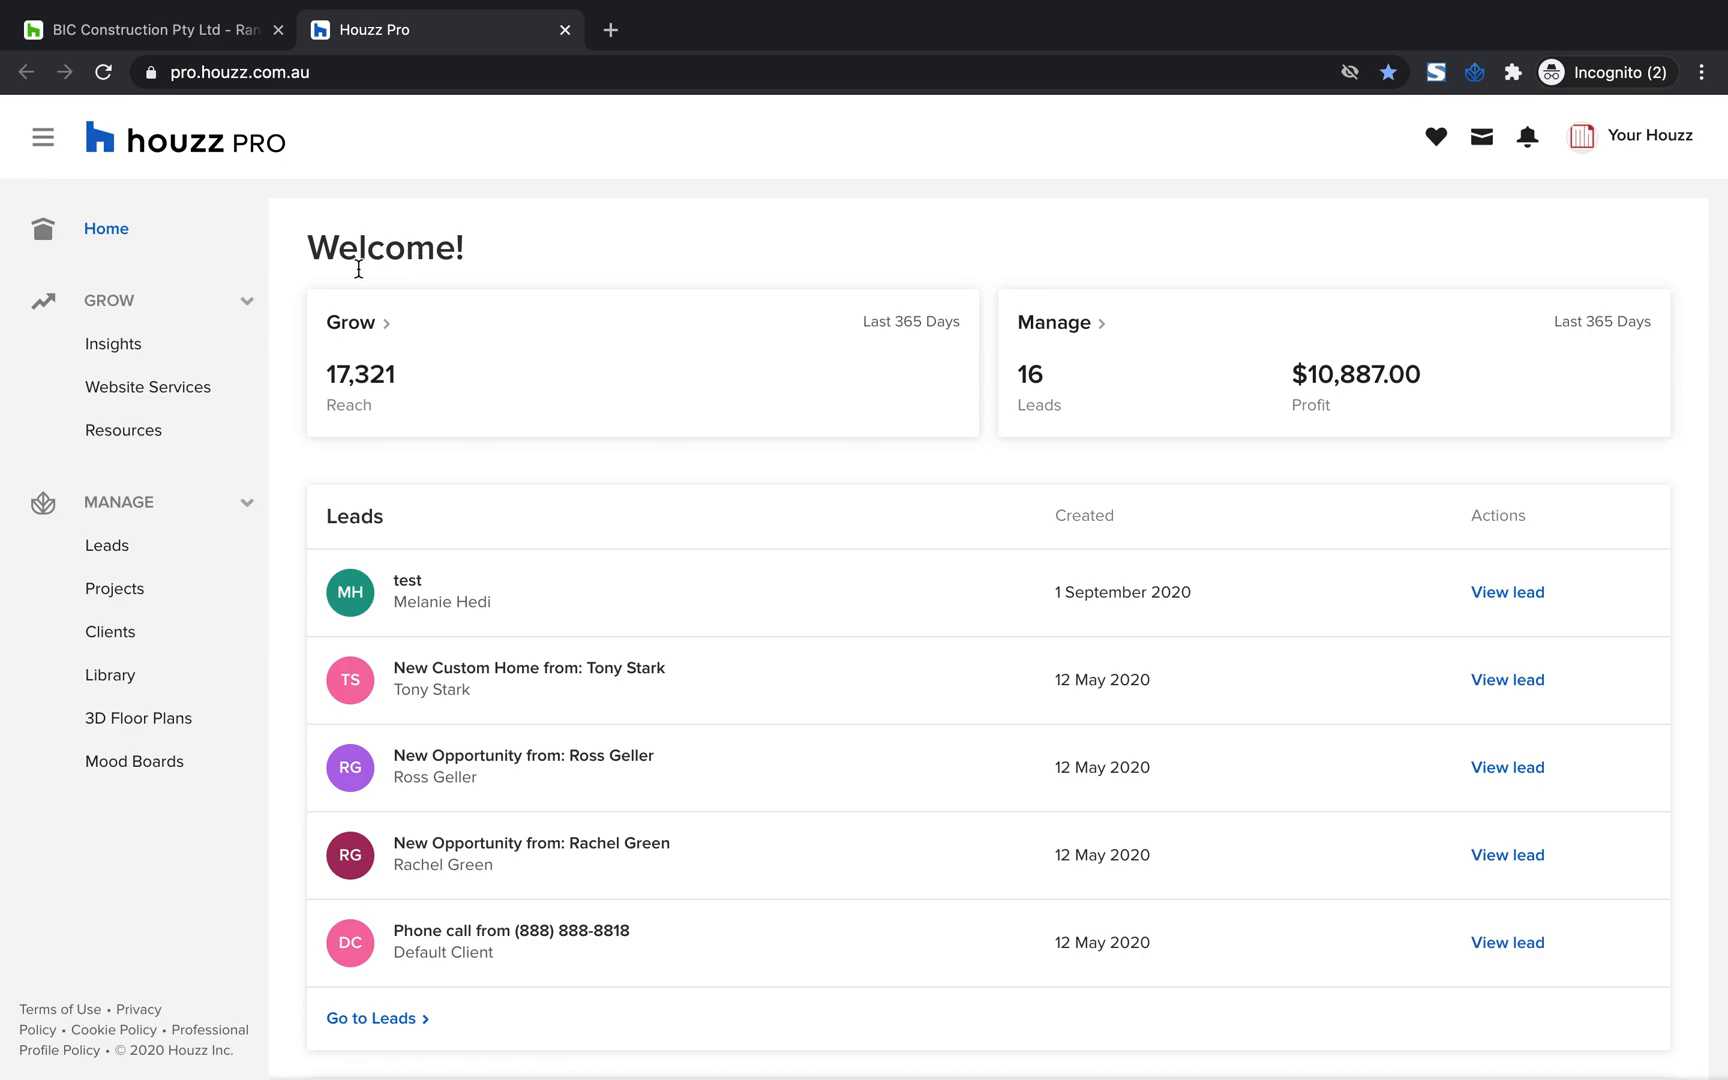
Open the Insights page in the Grow section and view its Performance Summary and Recent Activity
{"action": "scroll", "coordinate": [413, 607], "scroll_direction": "down", "scroll_amount": 1}
{"action": "scroll", "coordinate": [400, 550], "scroll_direction": "up", "scroll_amount": 1}
{"action": "left_click", "coordinate": [113, 345]}
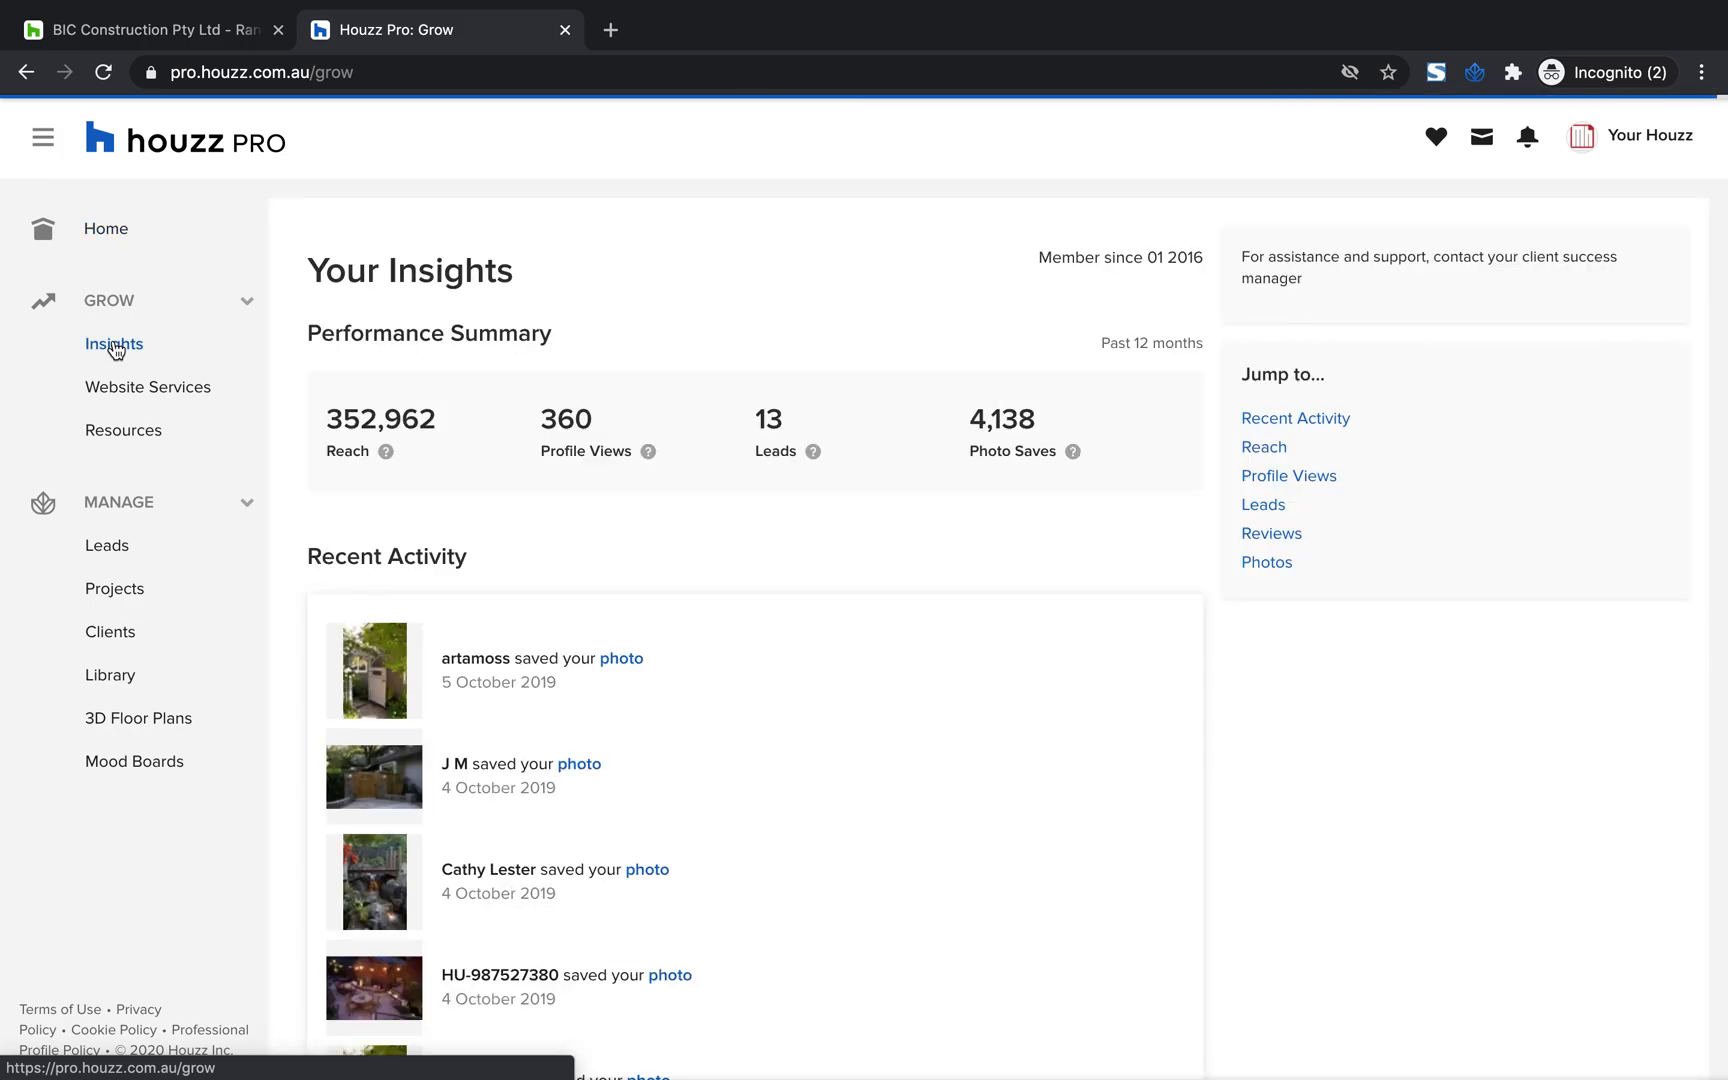
{"action": "scroll", "coordinate": [489, 568], "scroll_direction": "down", "scroll_amount": 1}
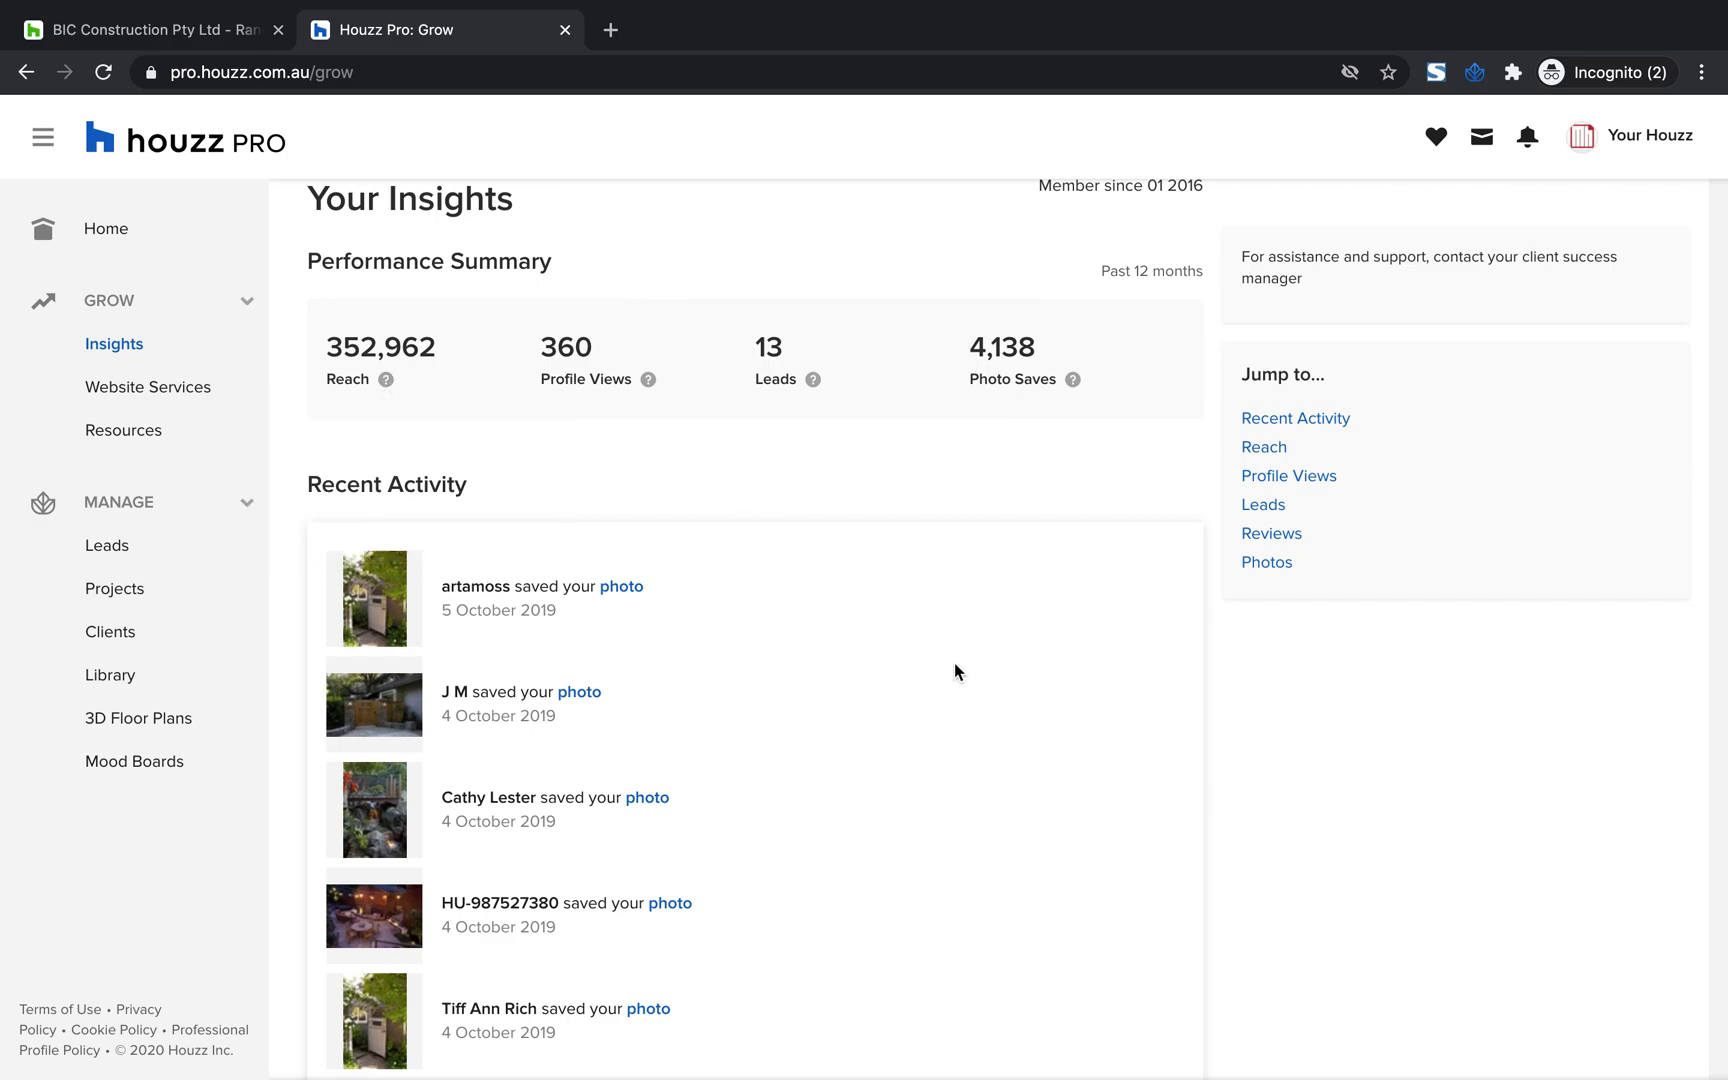
Review the Performance Summary and the Reach chart on the Insights page, and collapse the Grow section
{"action": "scroll", "coordinate": [954, 662], "scroll_direction": "down", "scroll_amount": 2}
{"action": "scroll", "coordinate": [954, 662], "scroll_direction": "up", "scroll_amount": 3}
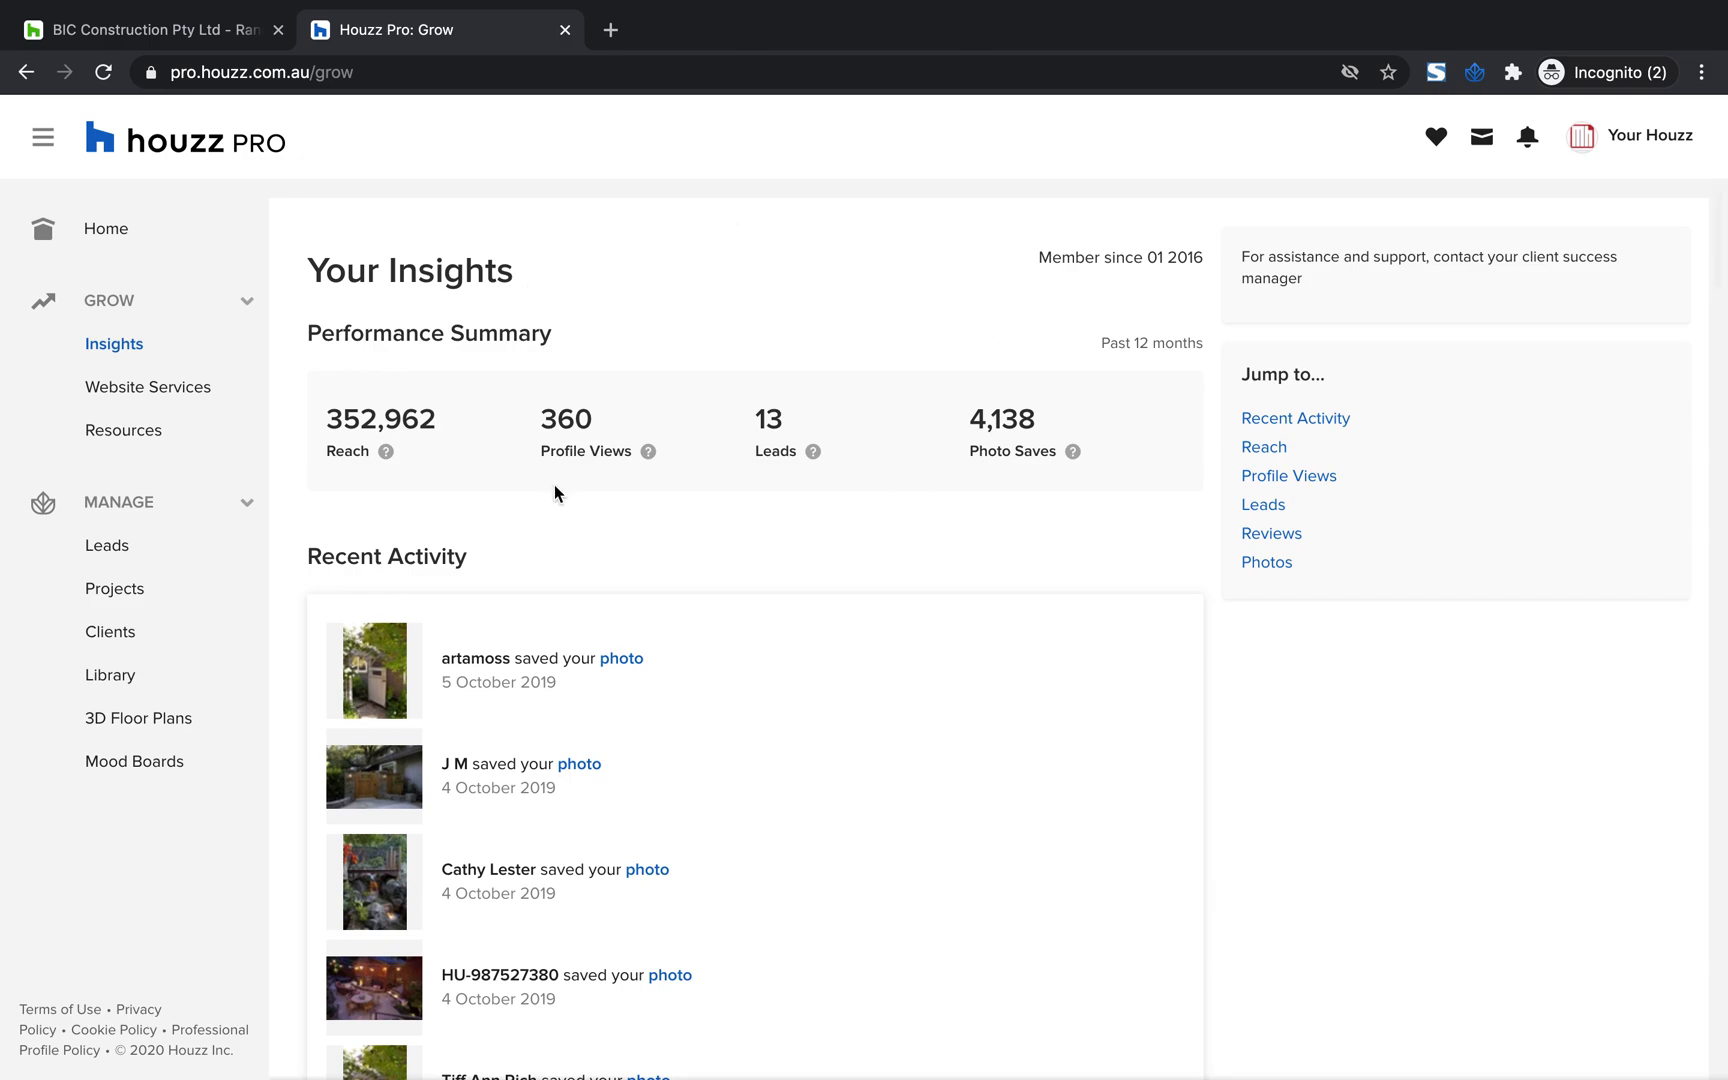
{"action": "scroll", "coordinate": [553, 488], "scroll_direction": "down", "scroll_amount": 9}
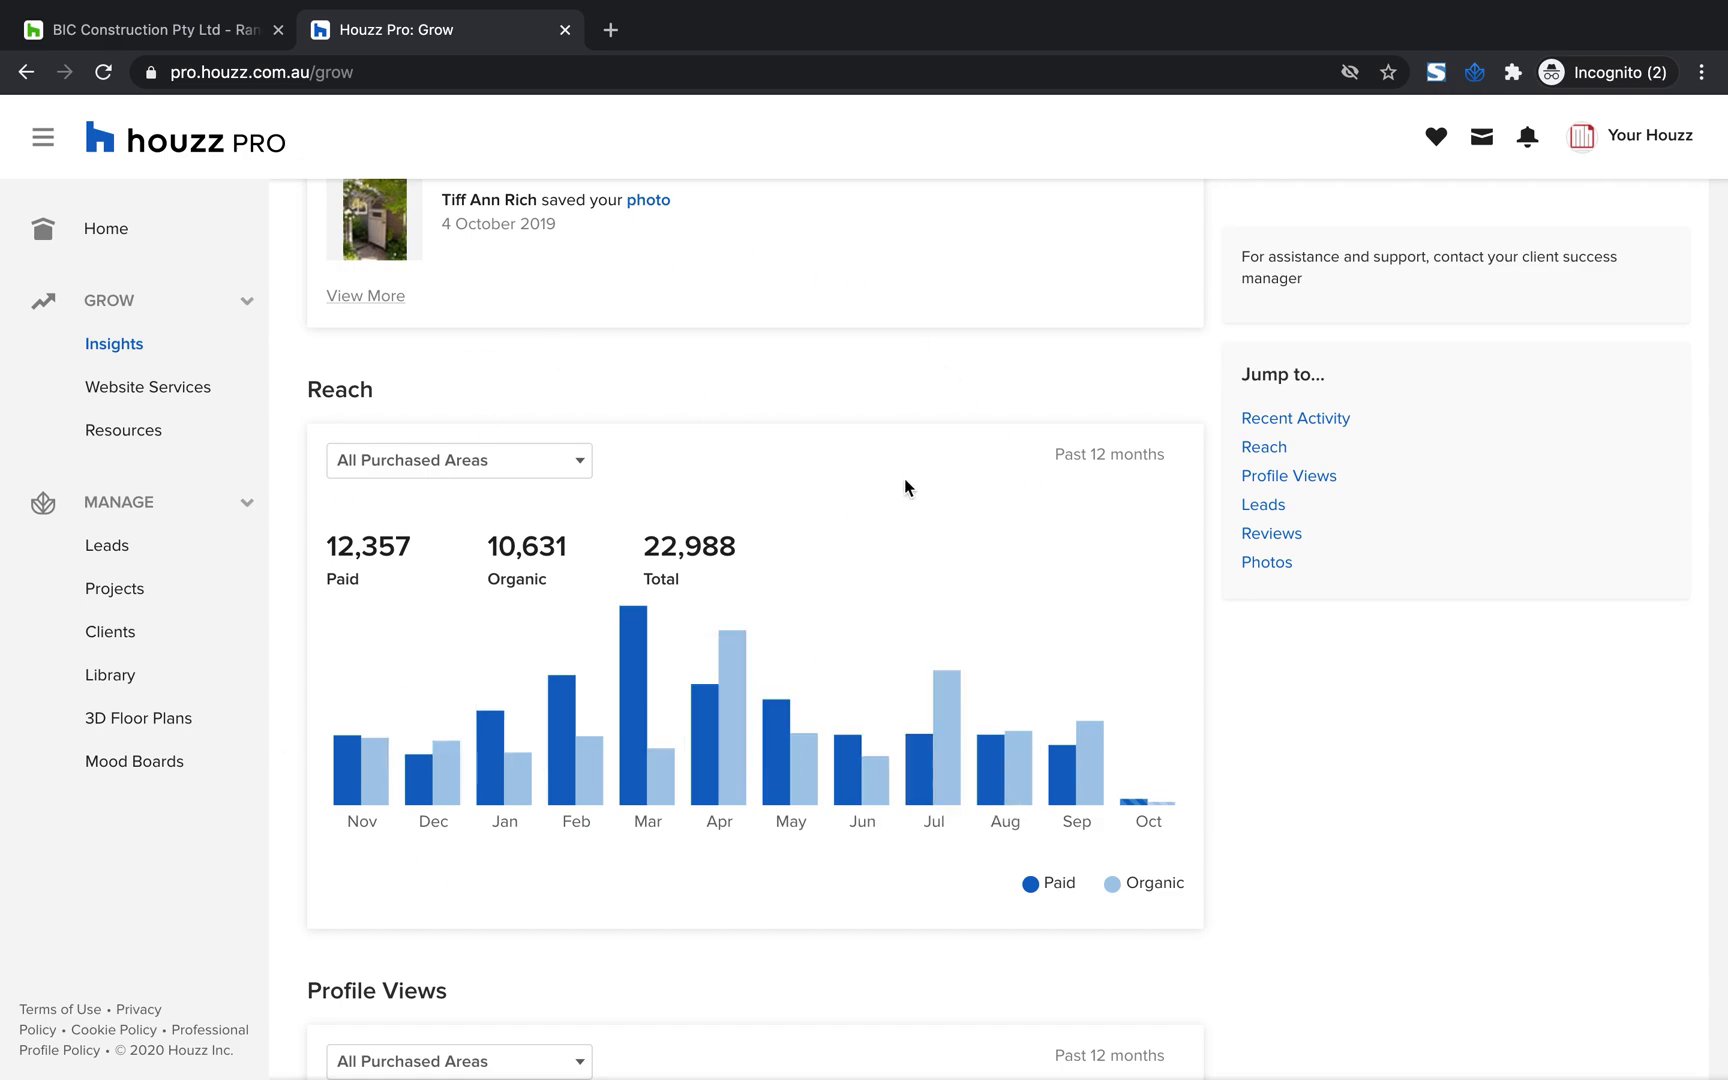
{"action": "scroll", "coordinate": [905, 478], "scroll_direction": "down", "scroll_amount": 1}
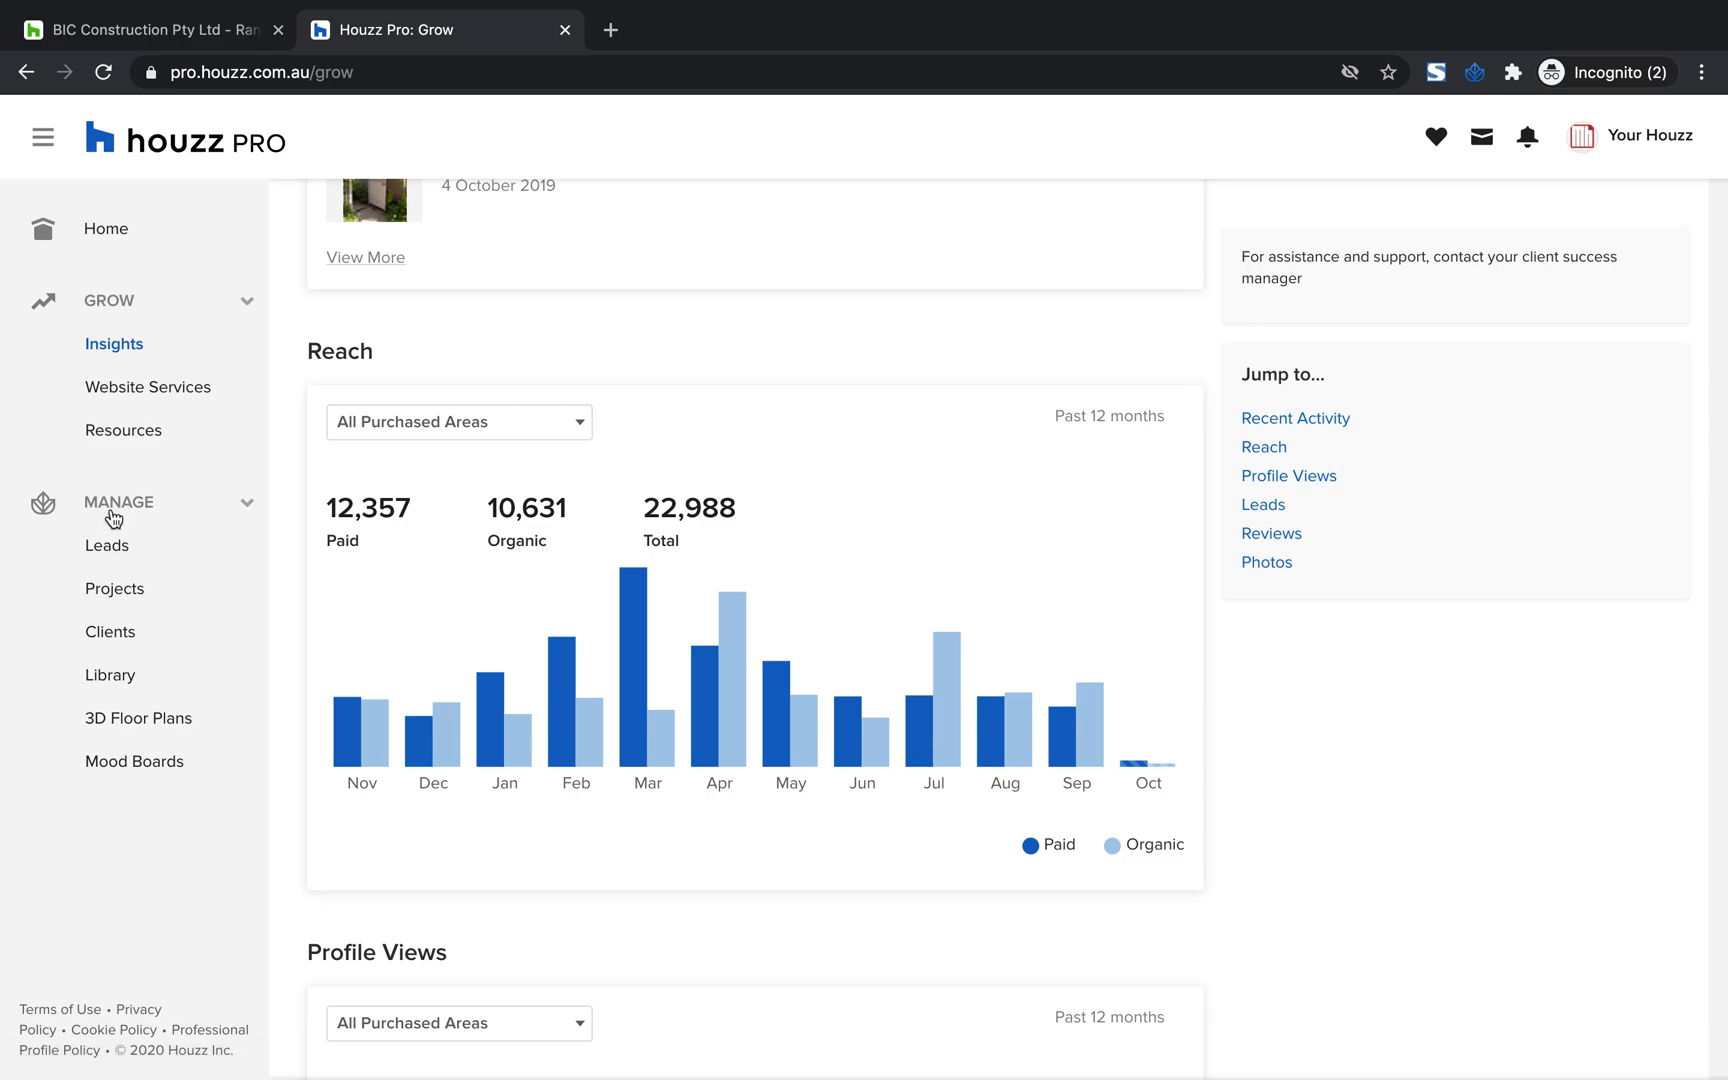
{"action": "left_click", "coordinate": [250, 308]}
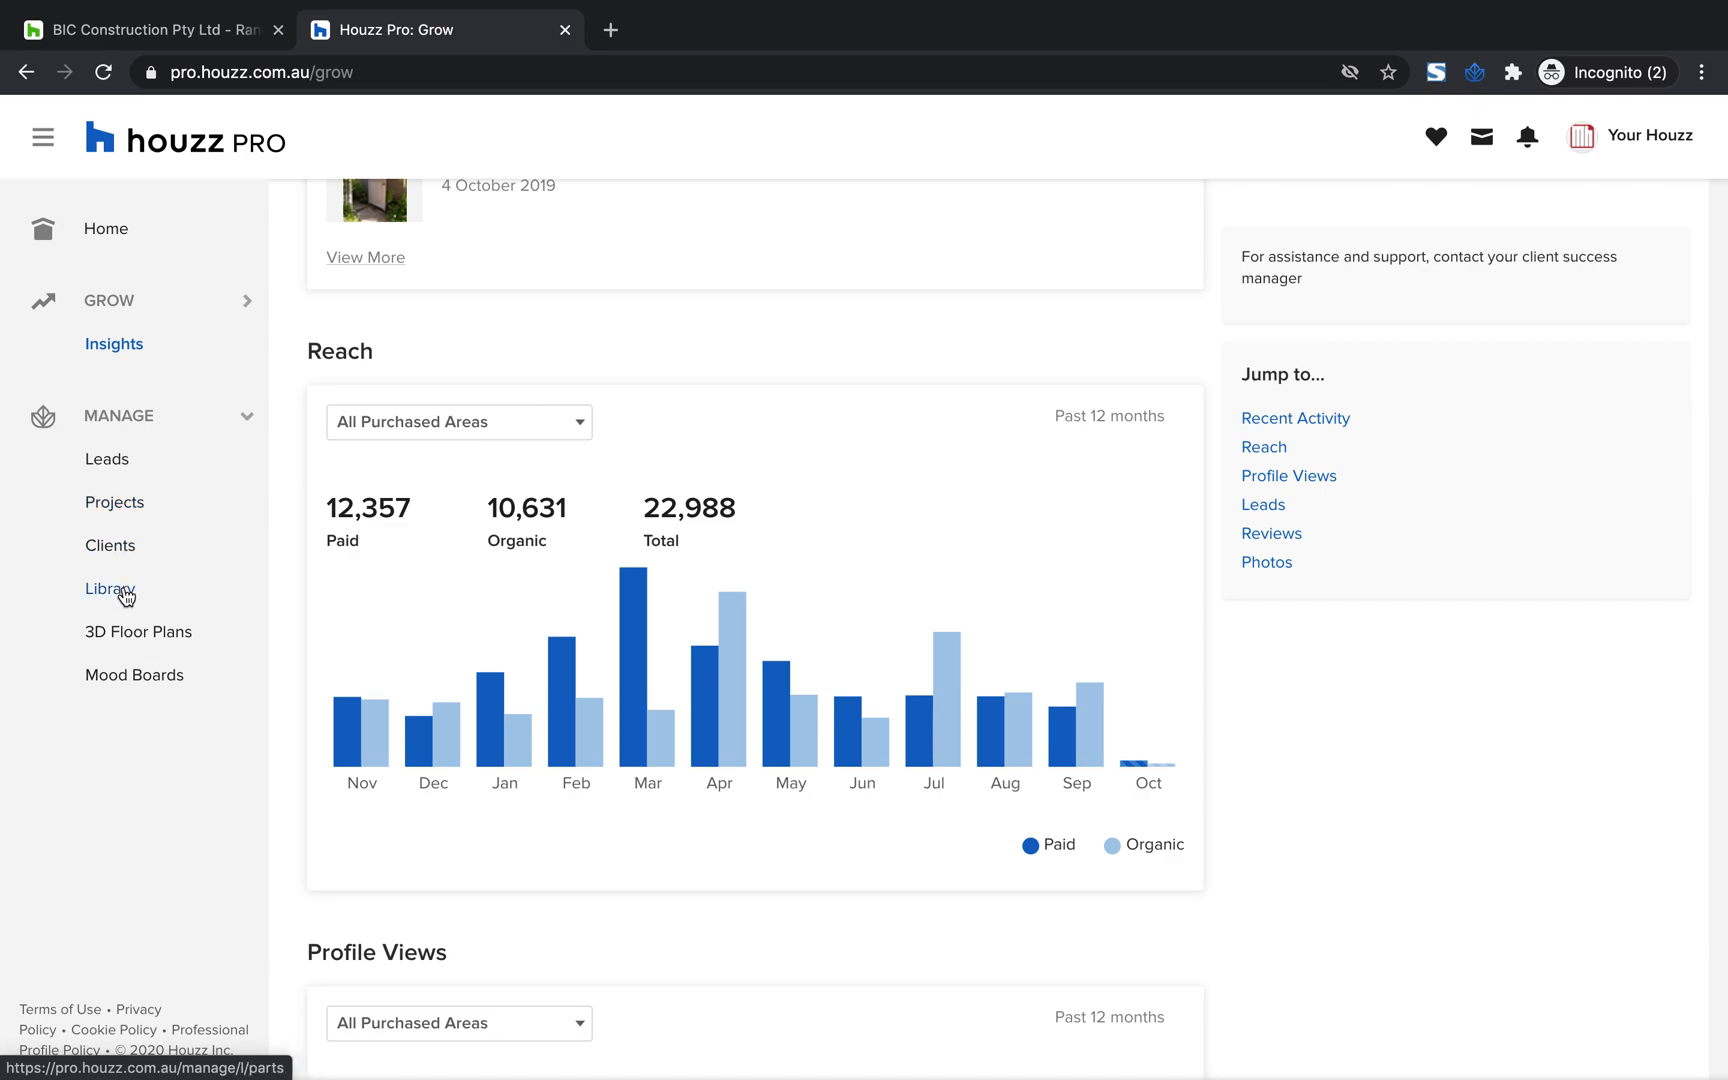
{"action": "scroll", "coordinate": [148, 594], "scroll_direction": "up", "scroll_amount": 1}
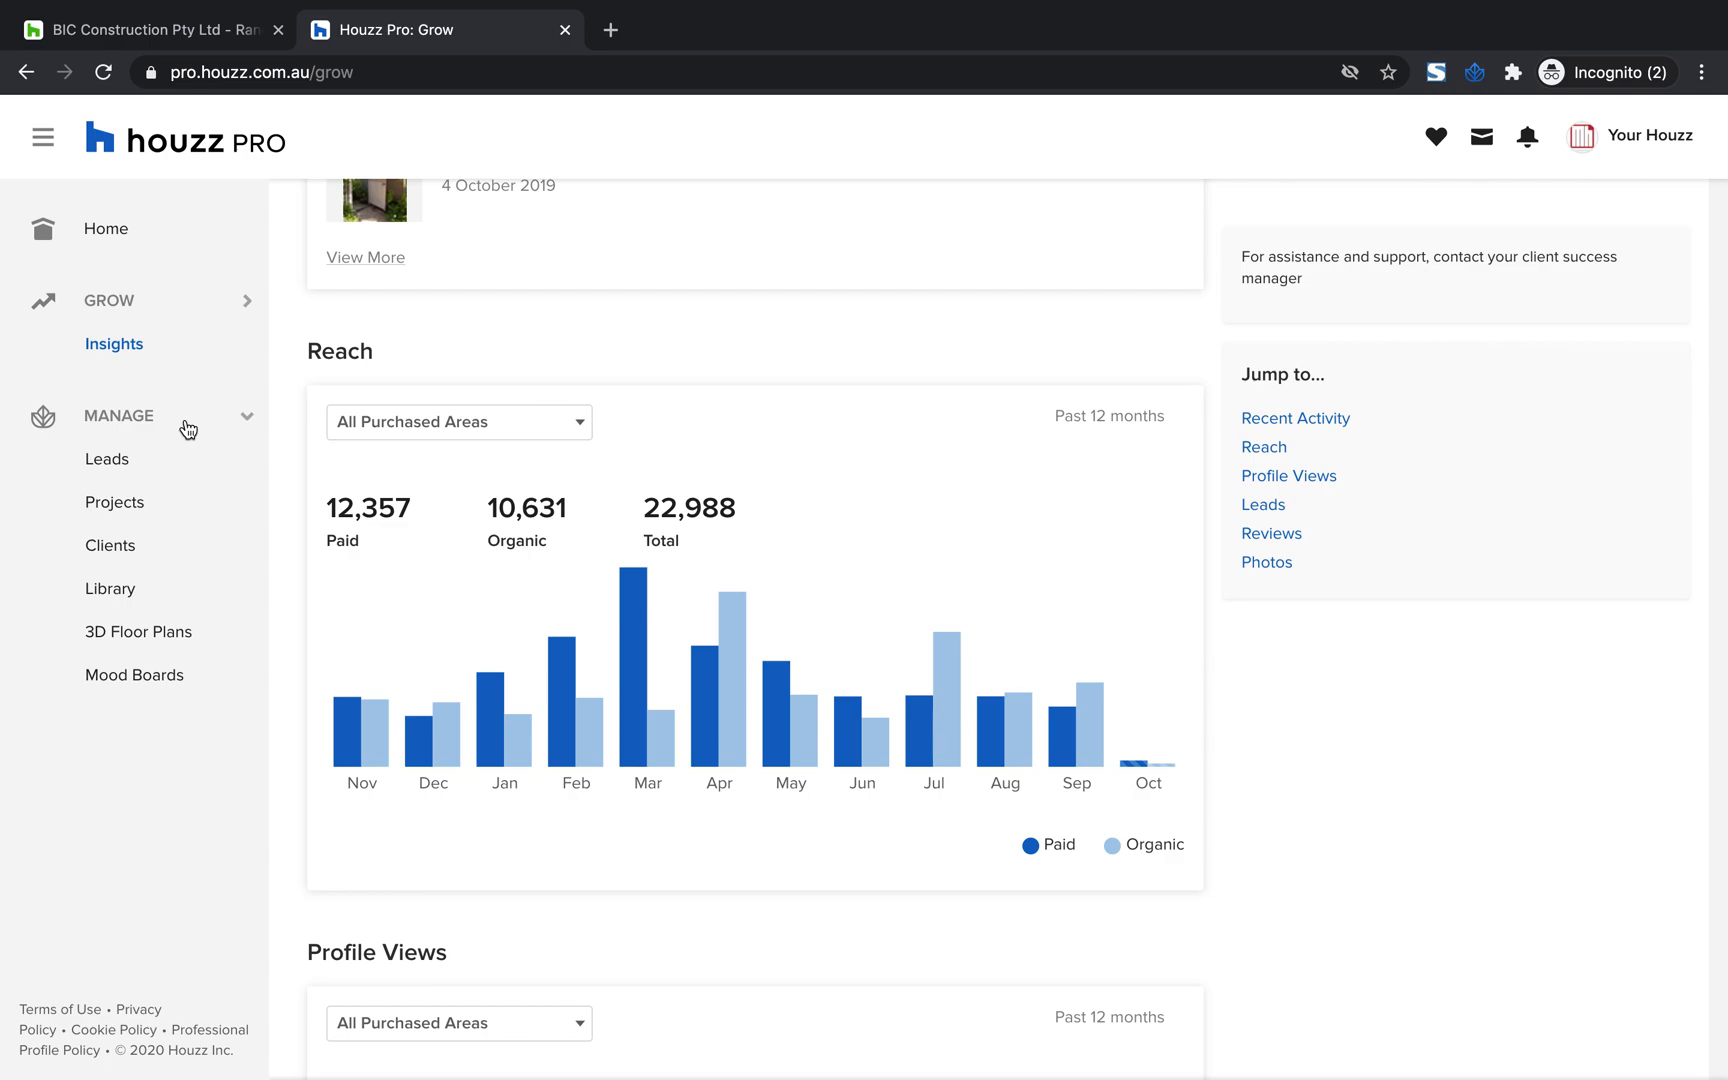
Open the company's own public Houzz profile and return from it to Houzz Pro
{"action": "left_click", "coordinate": [1668, 134]}
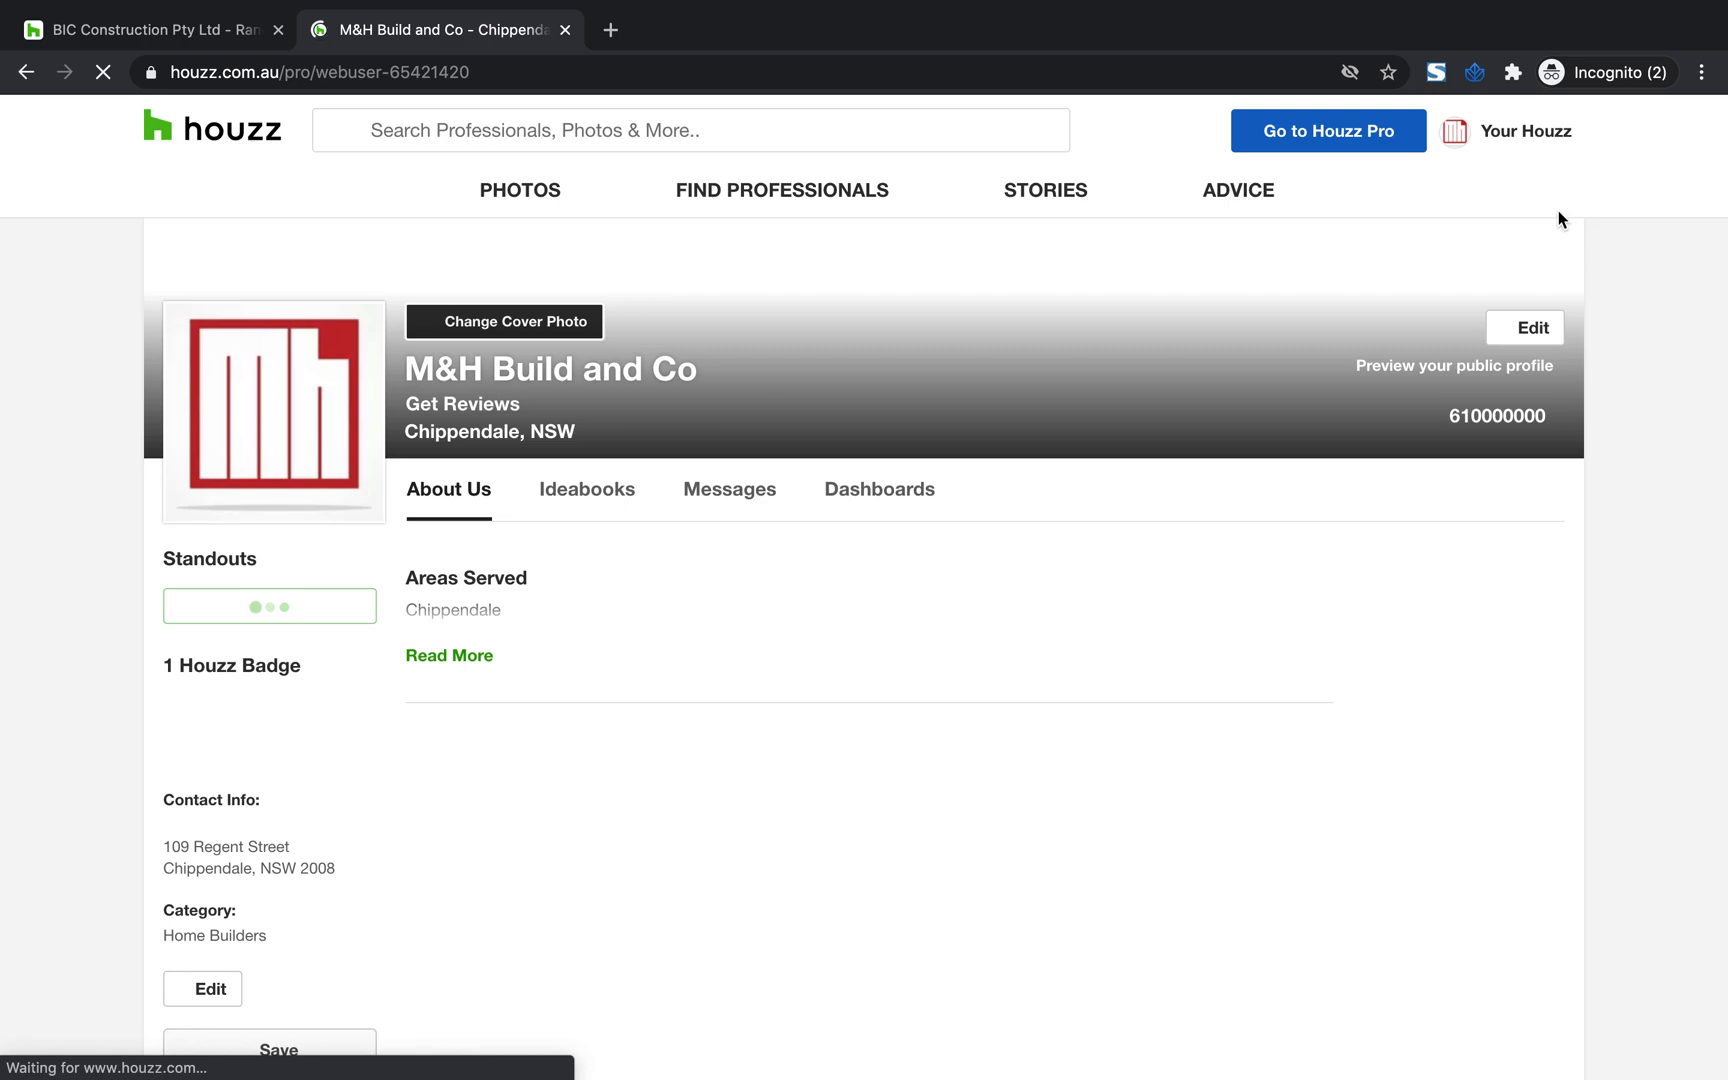
{"action": "mouse_move", "coordinate": [1512, 140]}
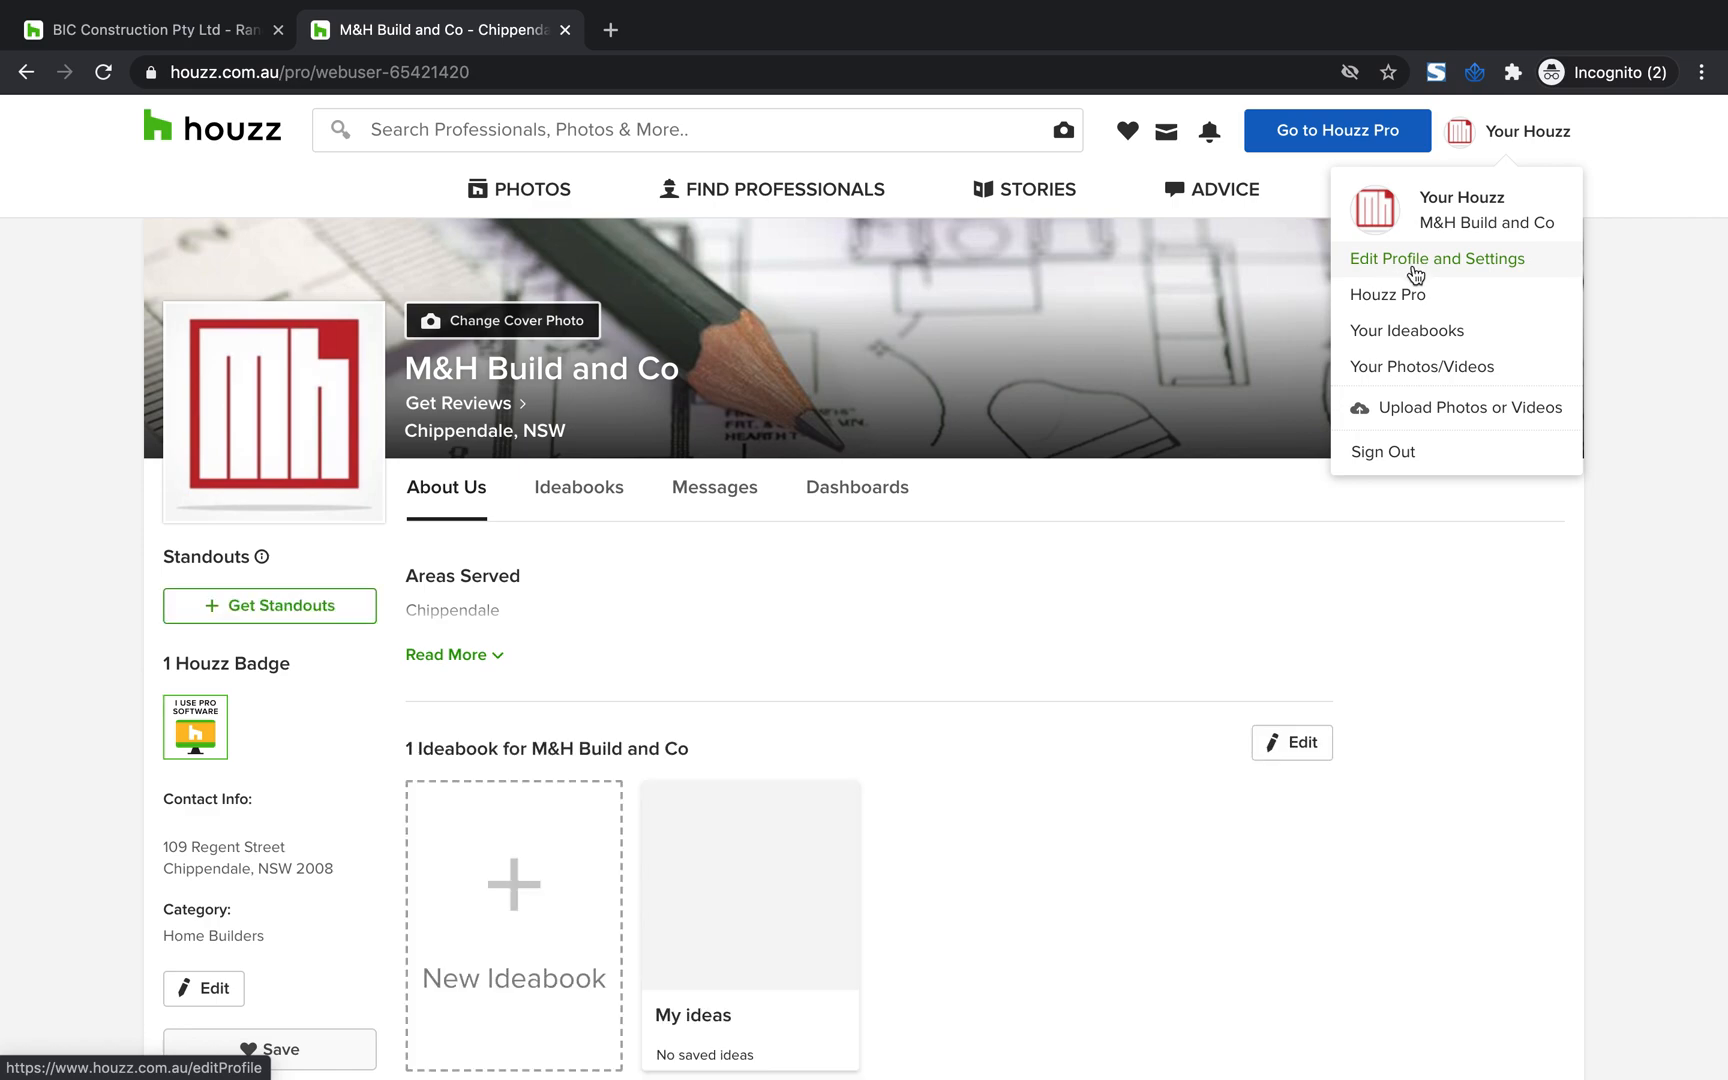
{"action": "left_click", "coordinate": [1364, 296]}
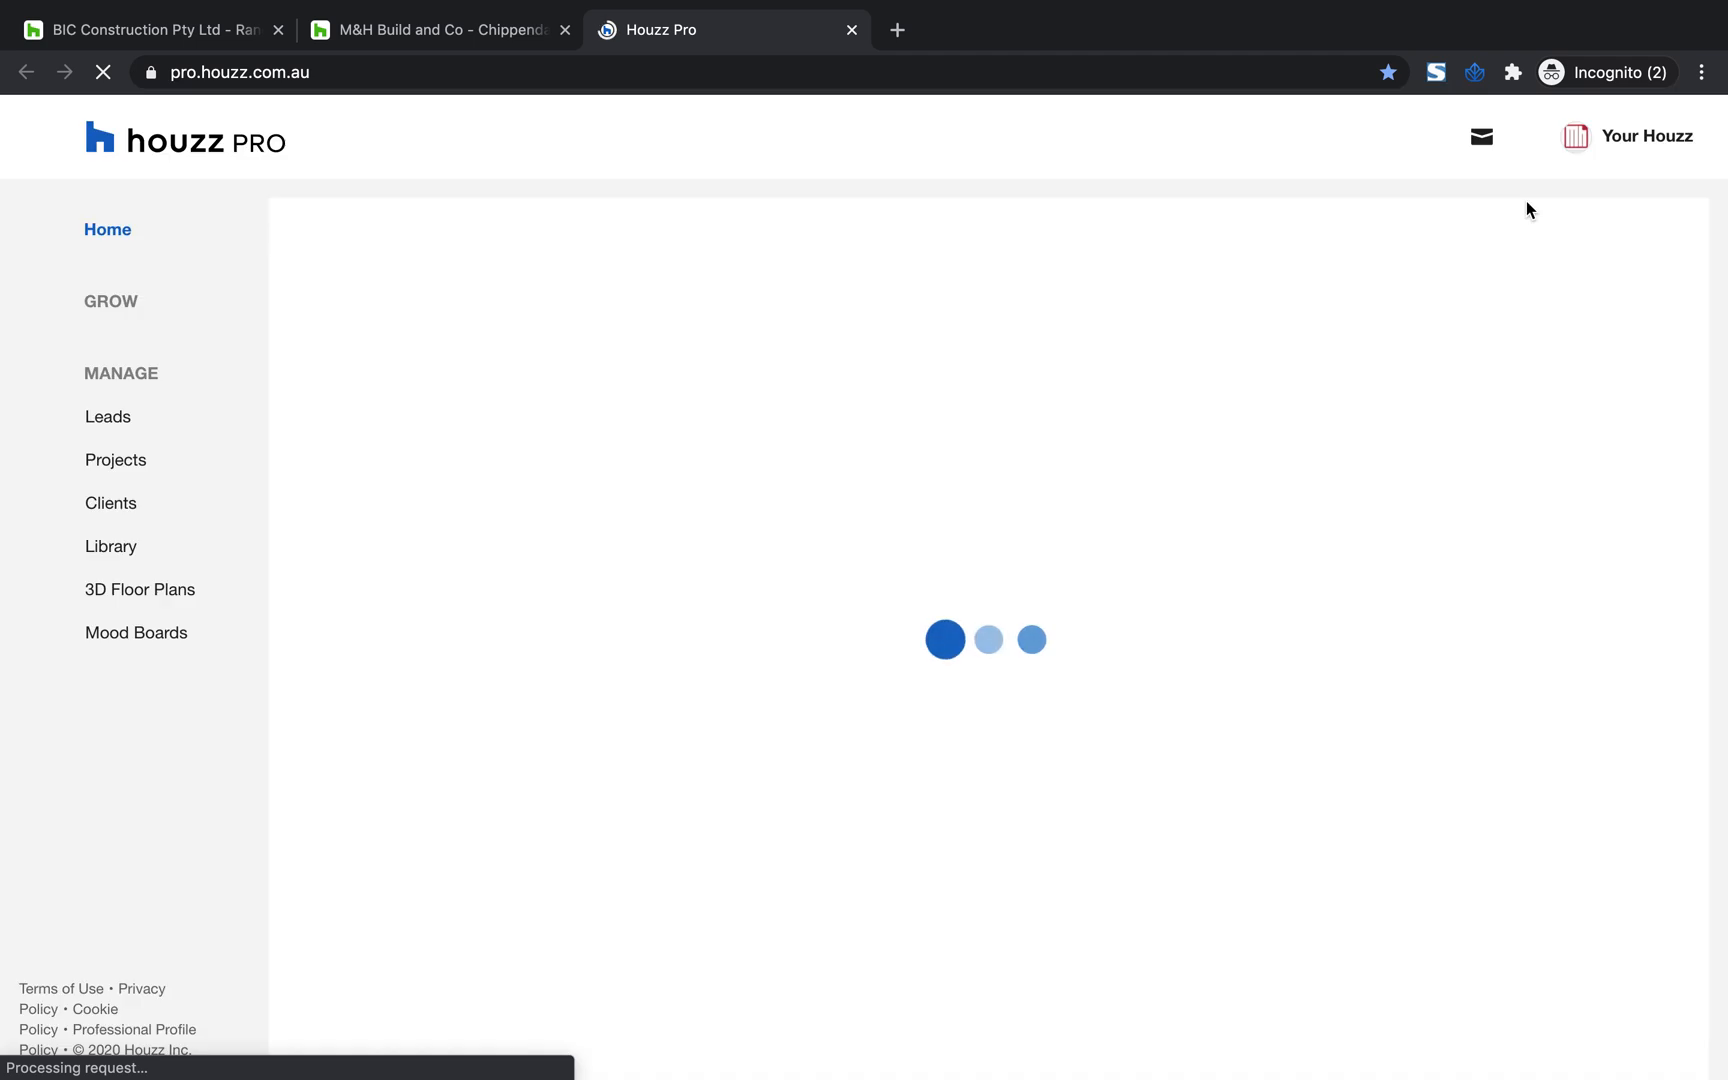
Open the Houzz Pro Settings page for the company's account
{"action": "left_click", "coordinate": [1660, 134]}
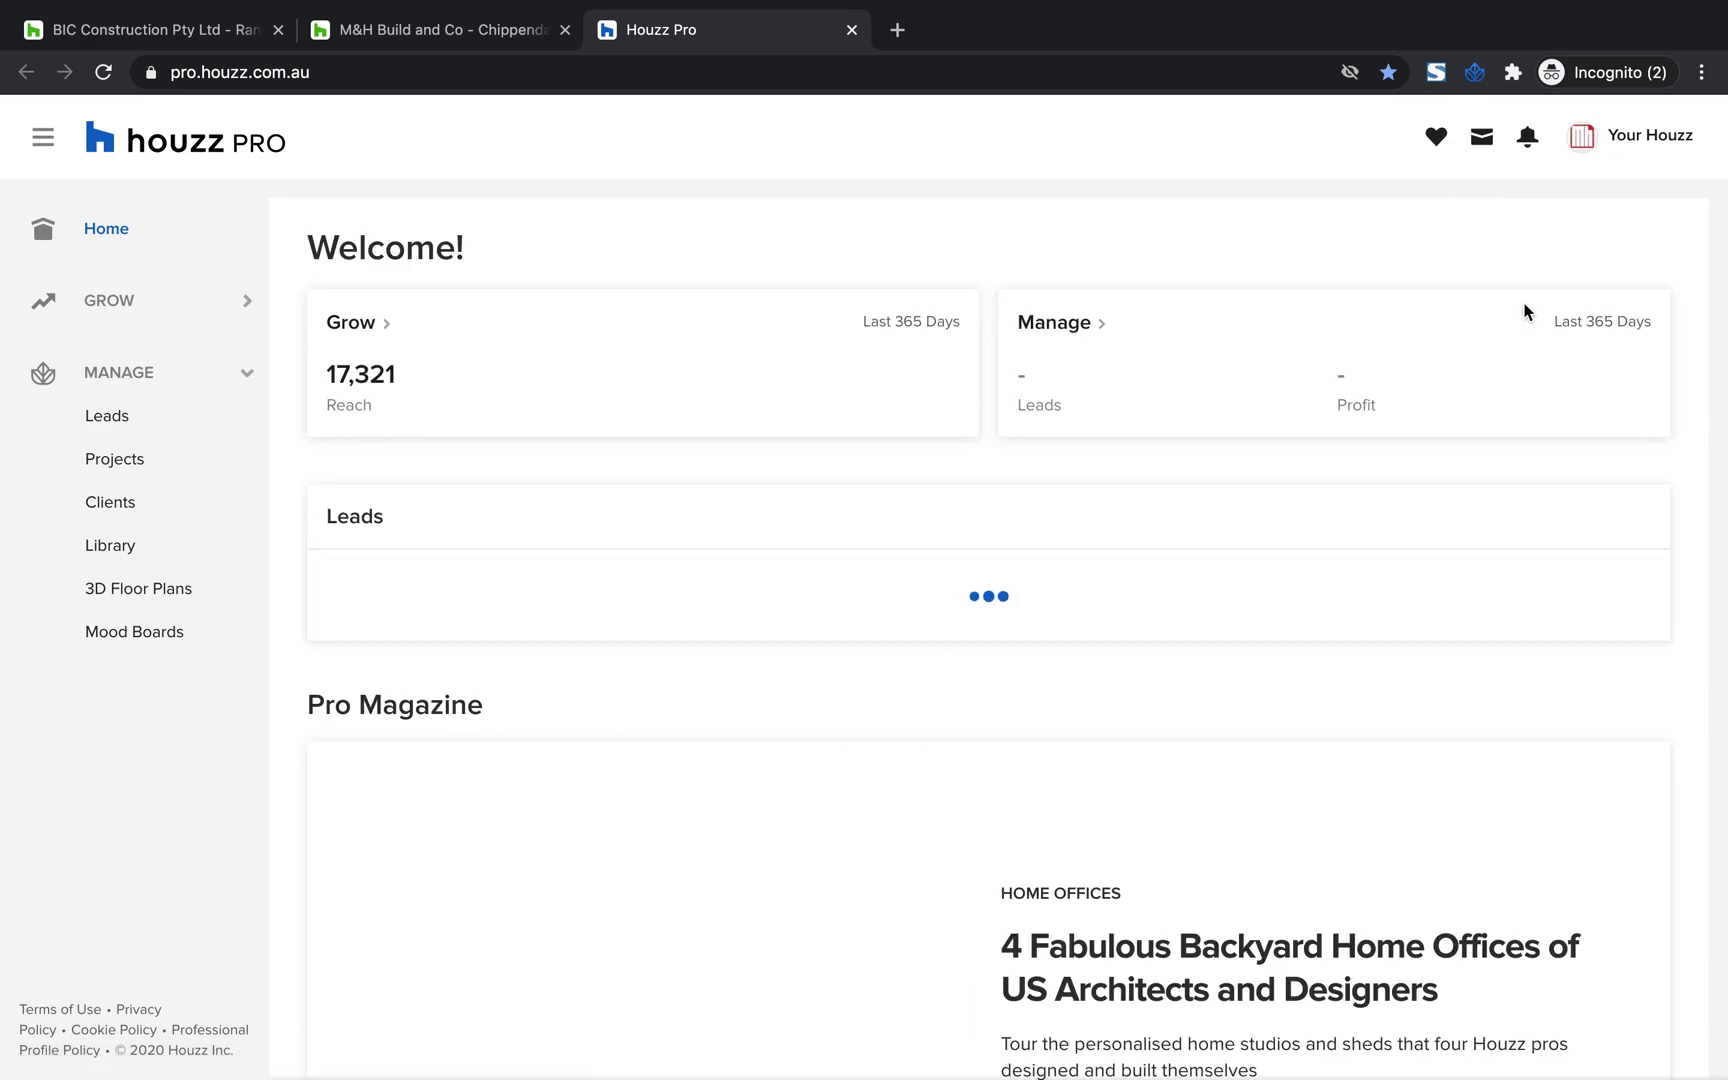
{"action": "mouse_move", "coordinate": [1673, 148]}
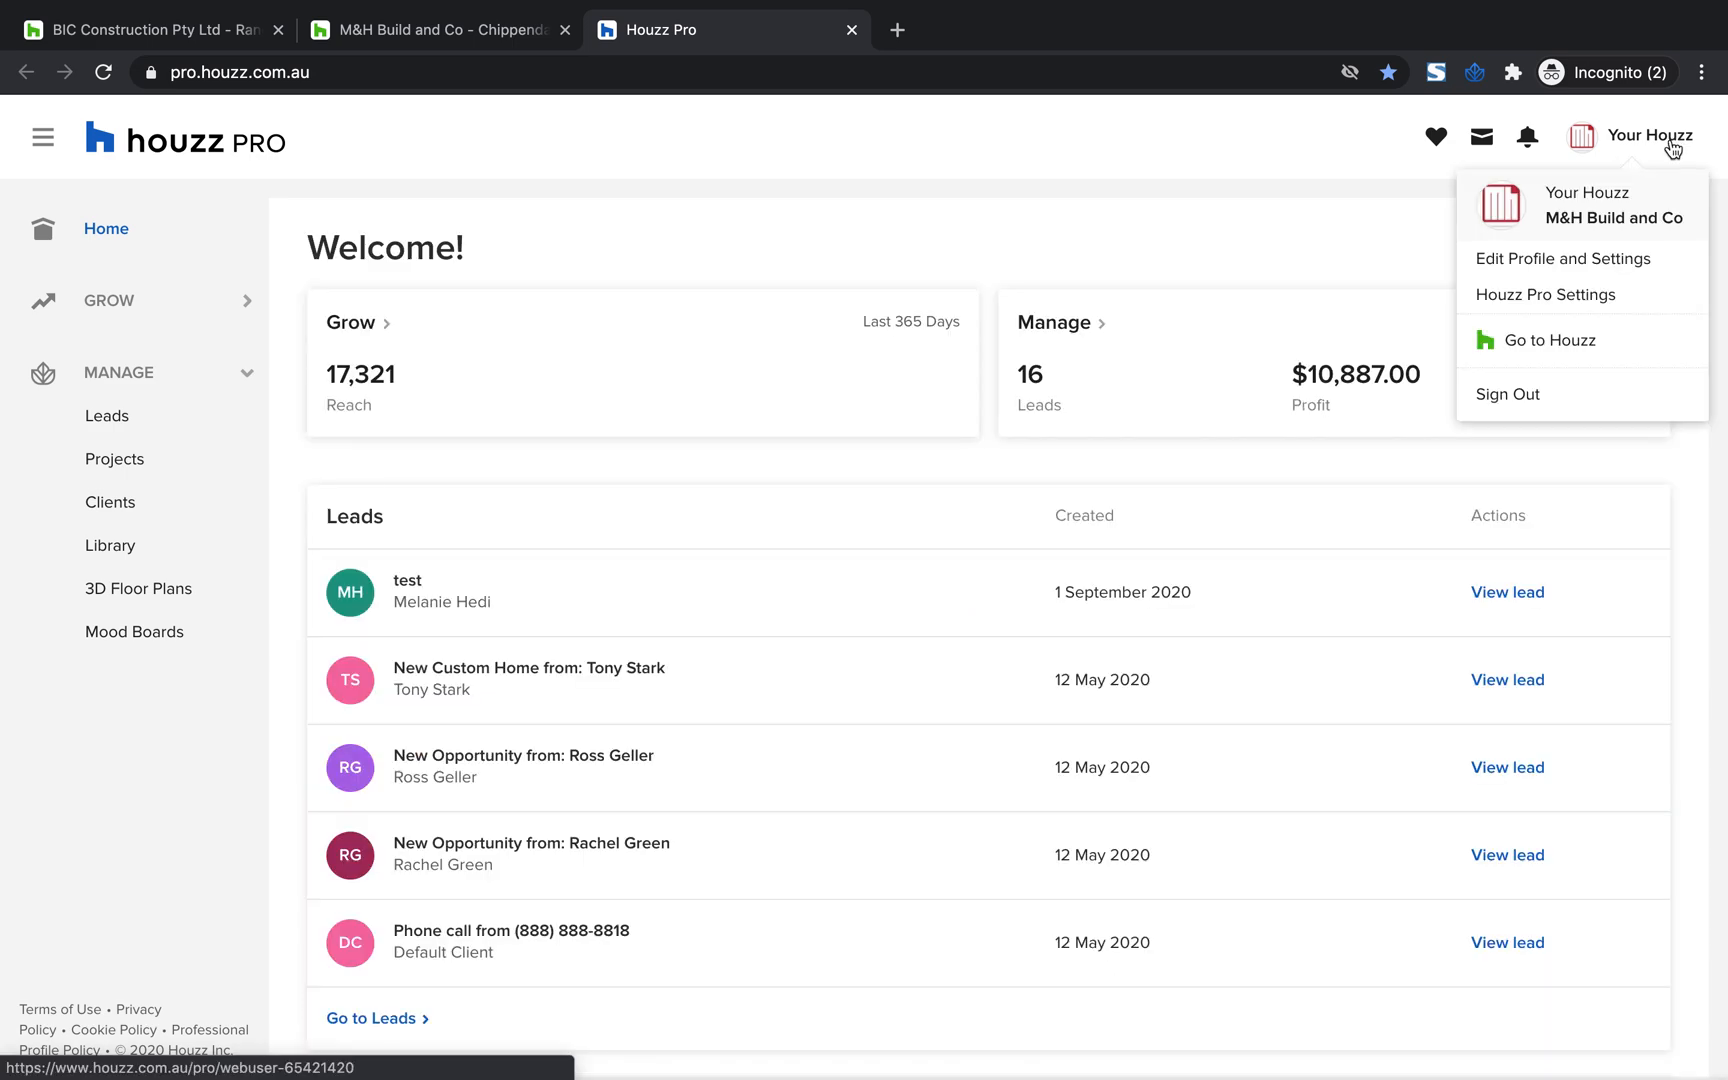
{"action": "left_click", "coordinate": [1537, 304]}
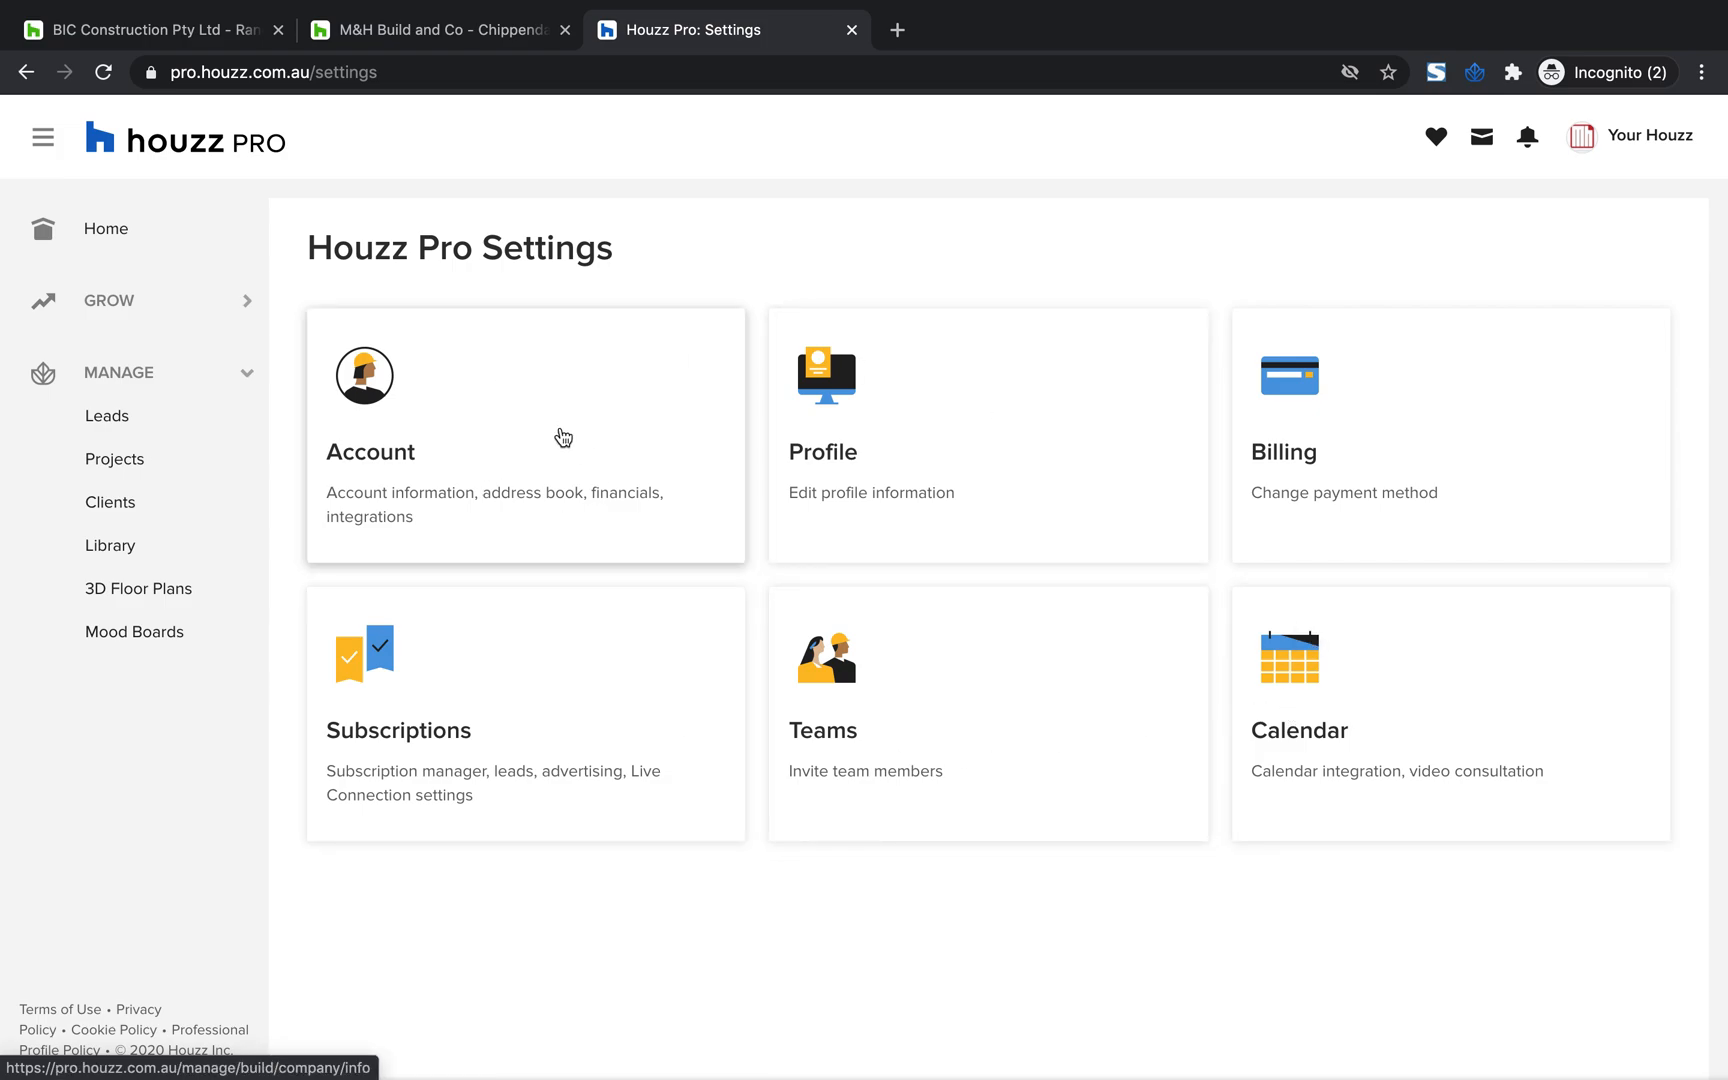
Open the Account settings and examine the company details on the Account Info page
{"action": "left_click", "coordinate": [563, 437]}
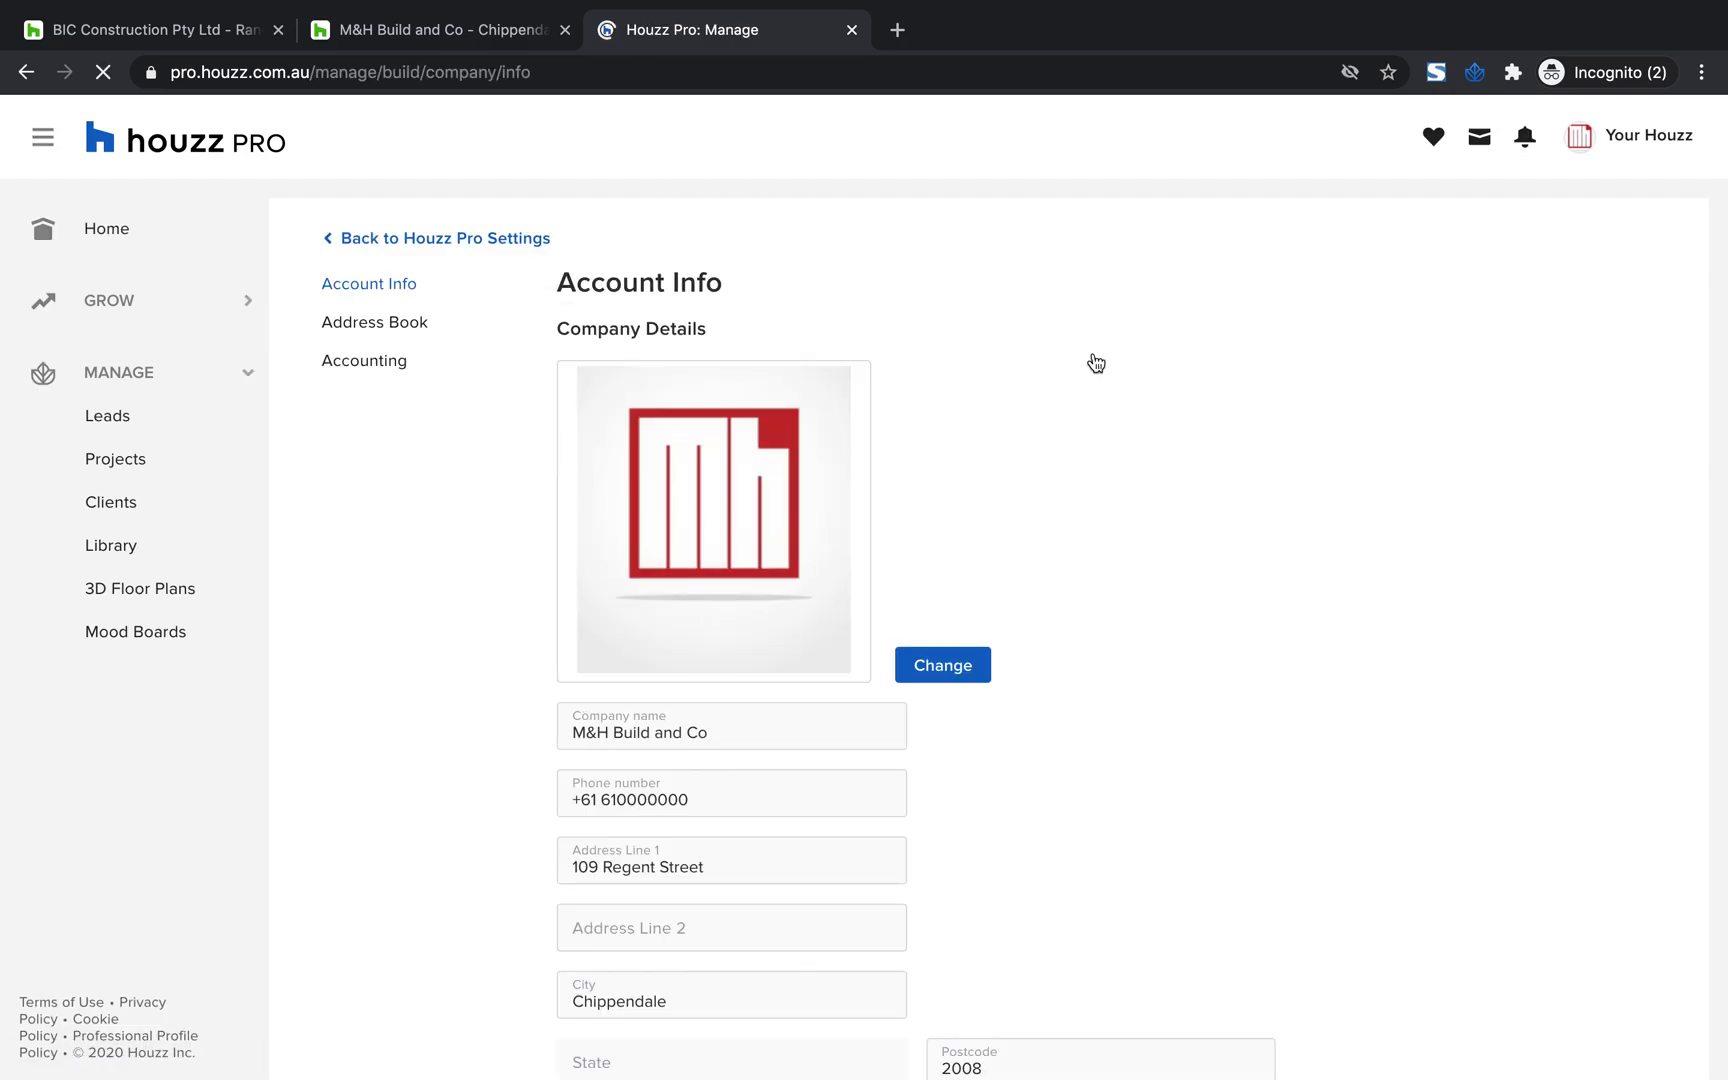
{"action": "scroll", "coordinate": [1138, 436], "scroll_direction": "down", "scroll_amount": 2}
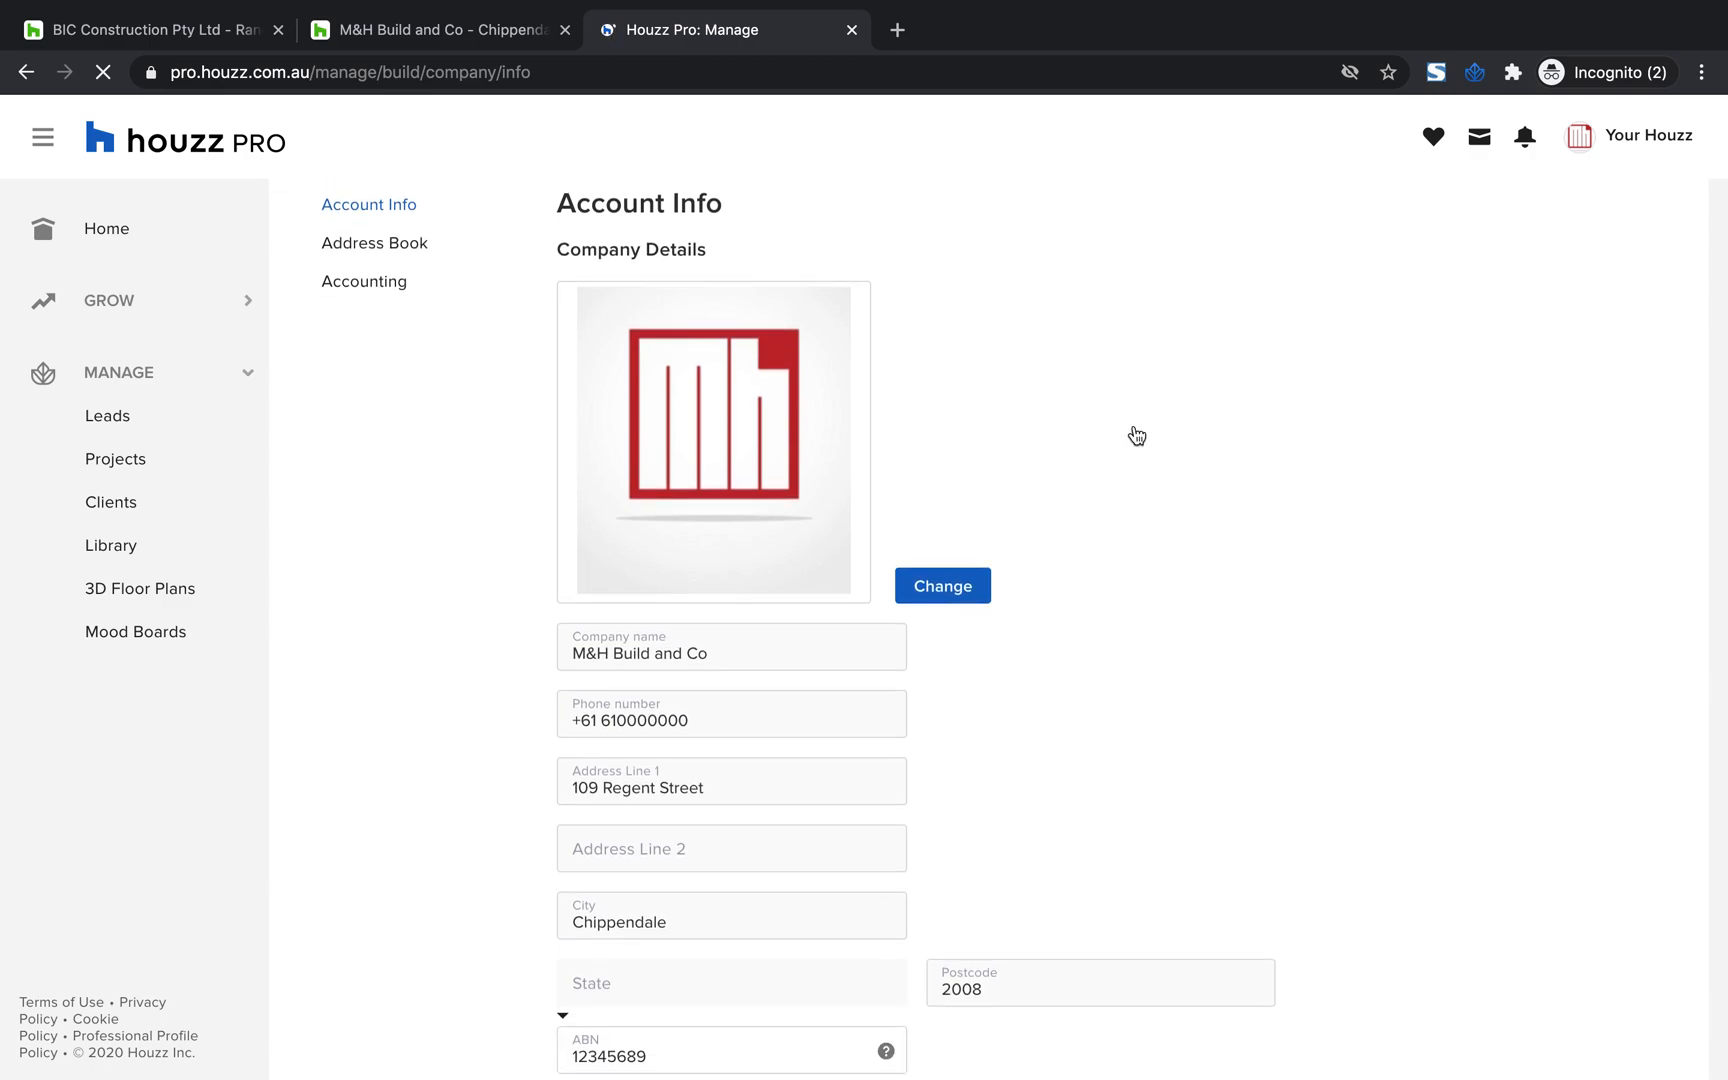
{"action": "scroll", "coordinate": [1223, 432], "scroll_direction": "down", "scroll_amount": 1}
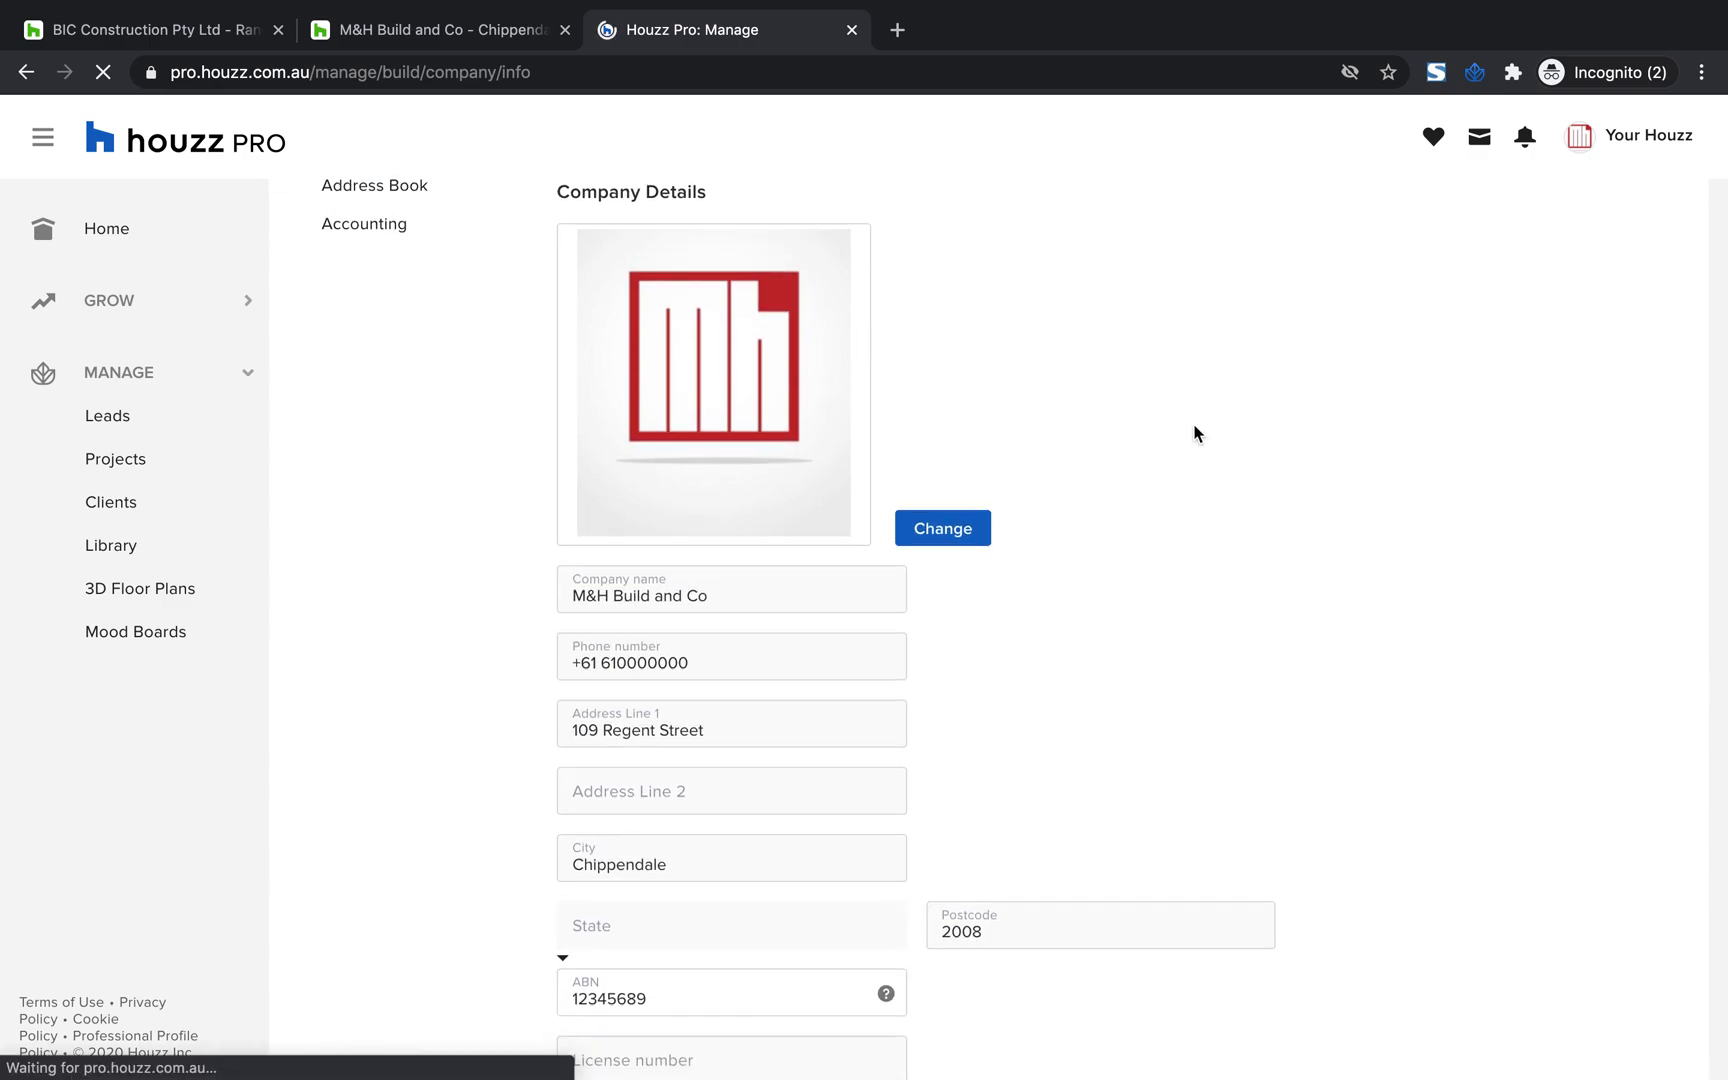
{"action": "scroll", "coordinate": [645, 525], "scroll_direction": "down", "scroll_amount": 1}
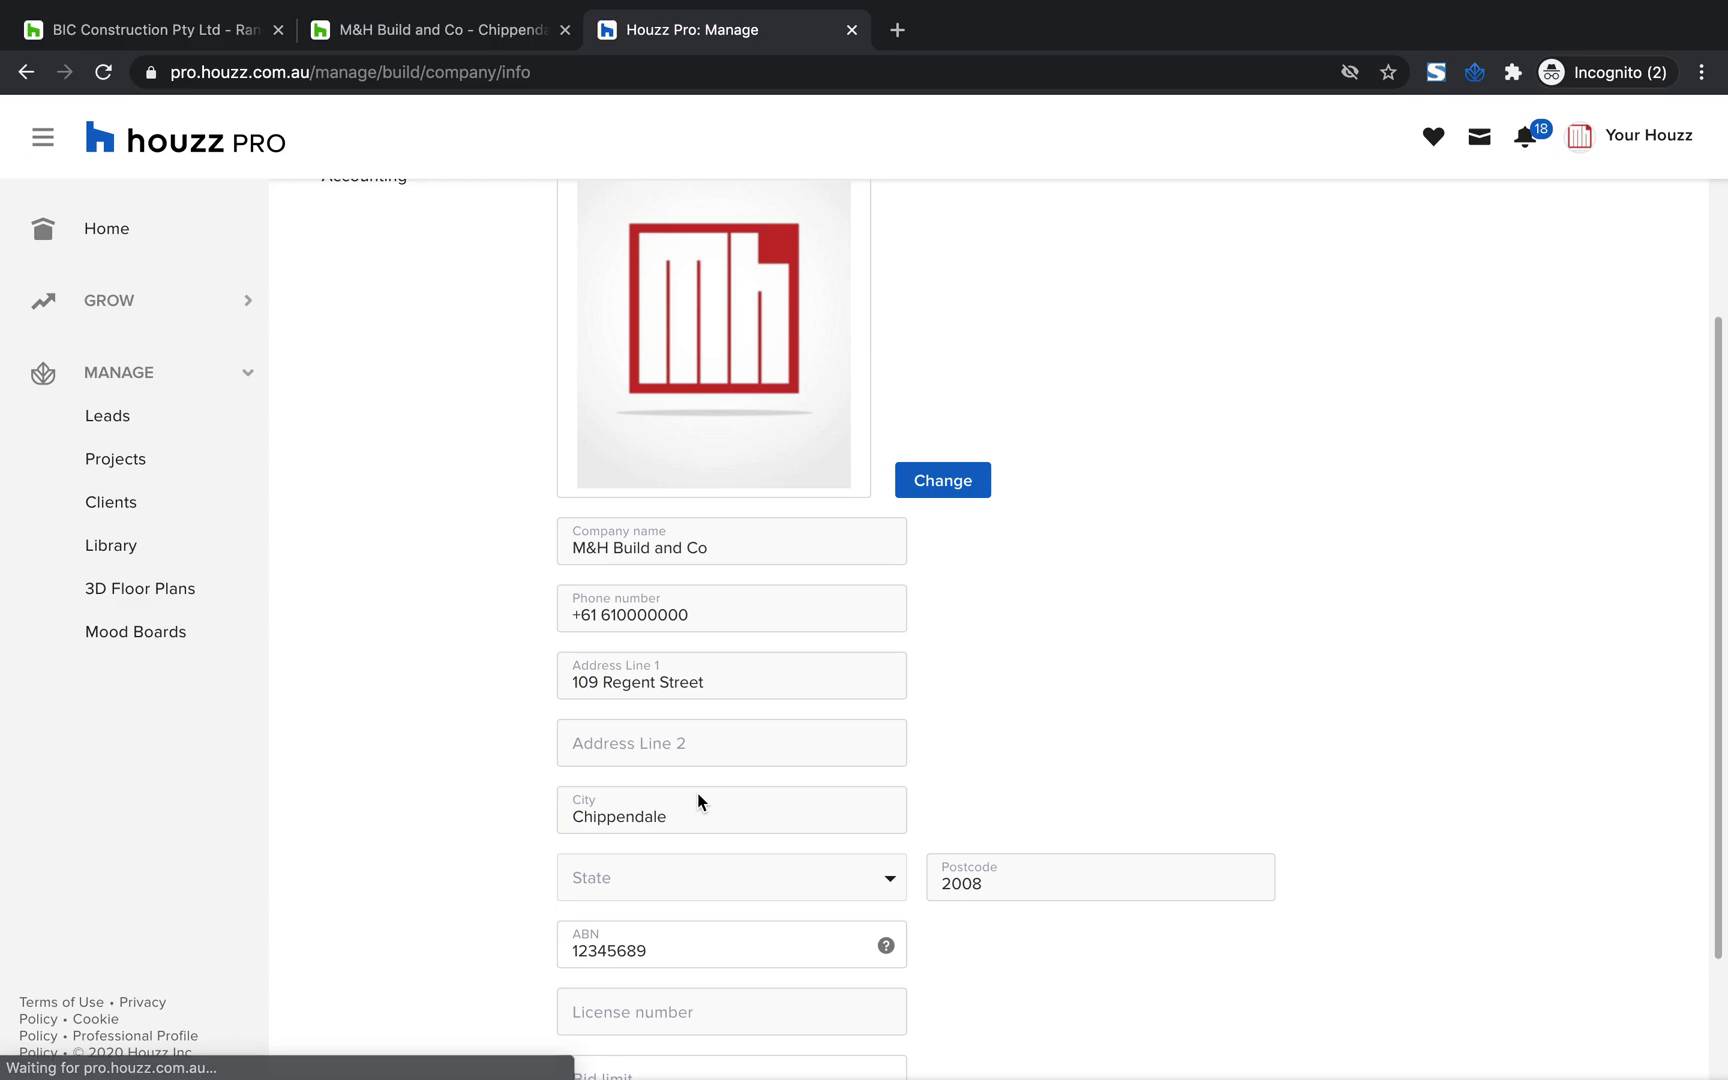
{"action": "scroll", "coordinate": [697, 792], "scroll_direction": "down", "scroll_amount": 2}
{"action": "scroll", "coordinate": [697, 792], "scroll_direction": "up", "scroll_amount": 3}
{"action": "scroll", "coordinate": [697, 792], "scroll_direction": "up", "scroll_amount": 1}
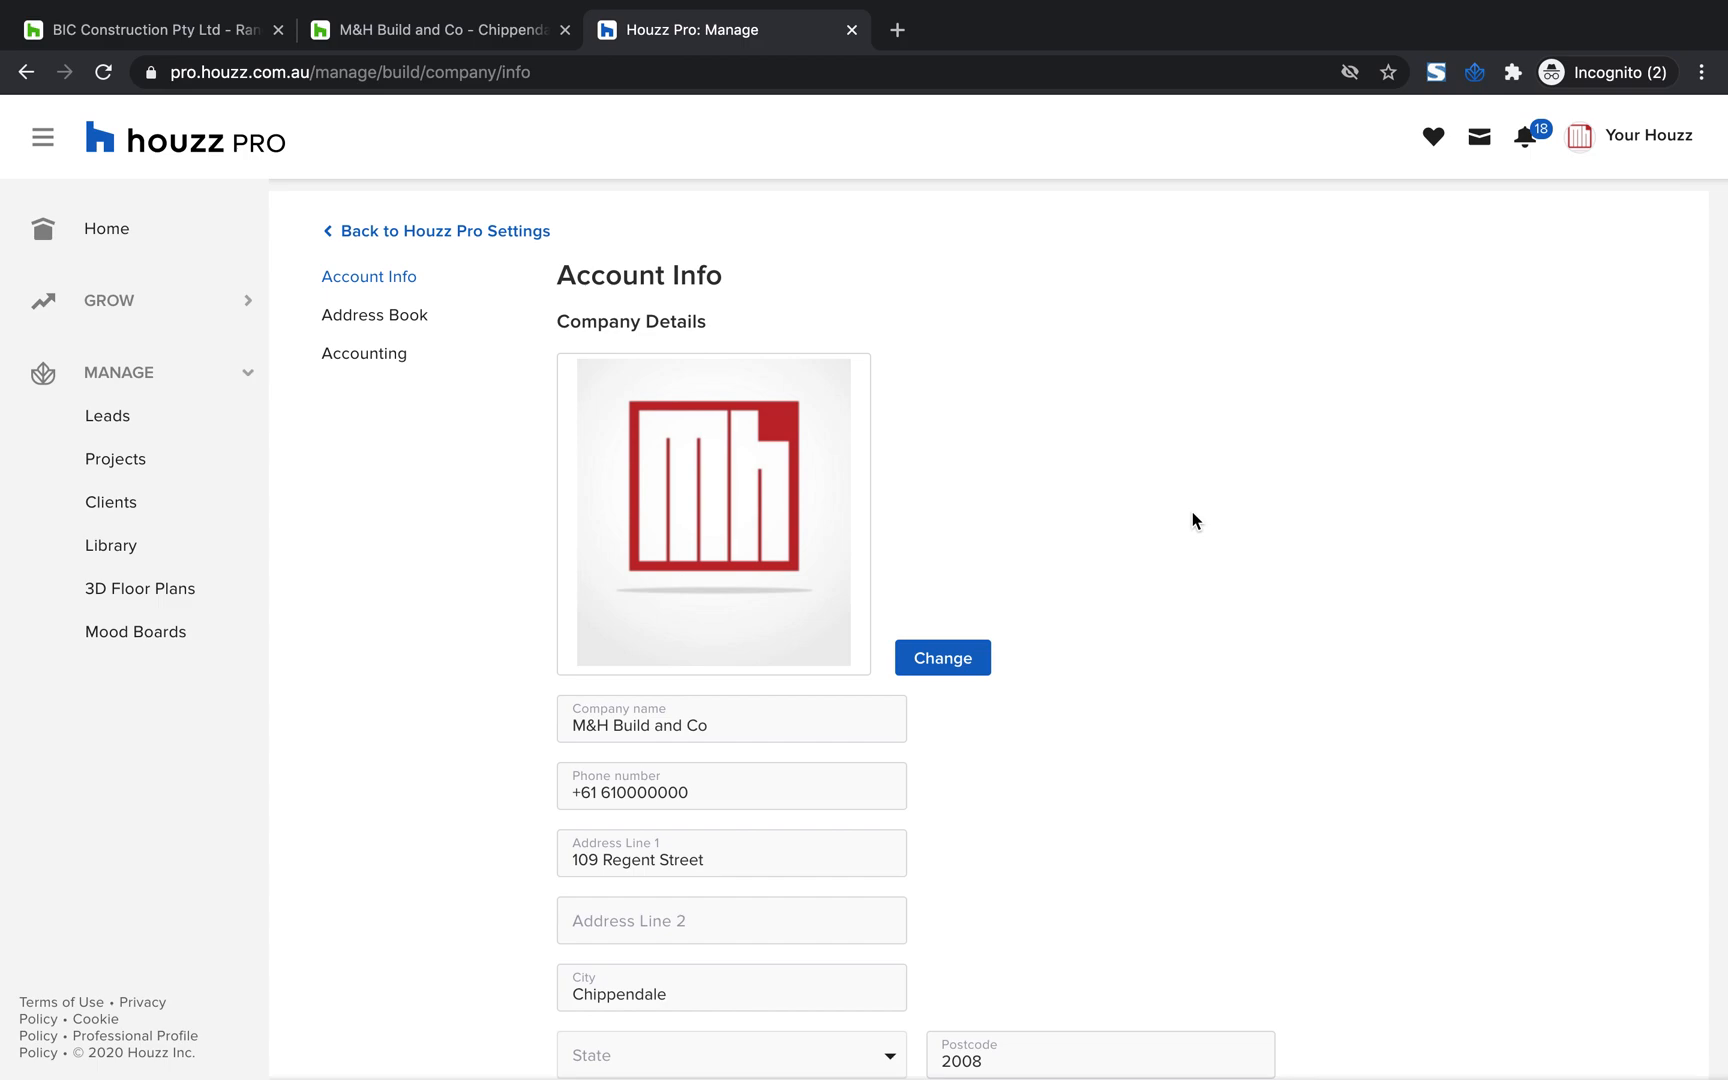
{"action": "scroll", "coordinate": [1193, 520], "scroll_direction": "down", "scroll_amount": 2}
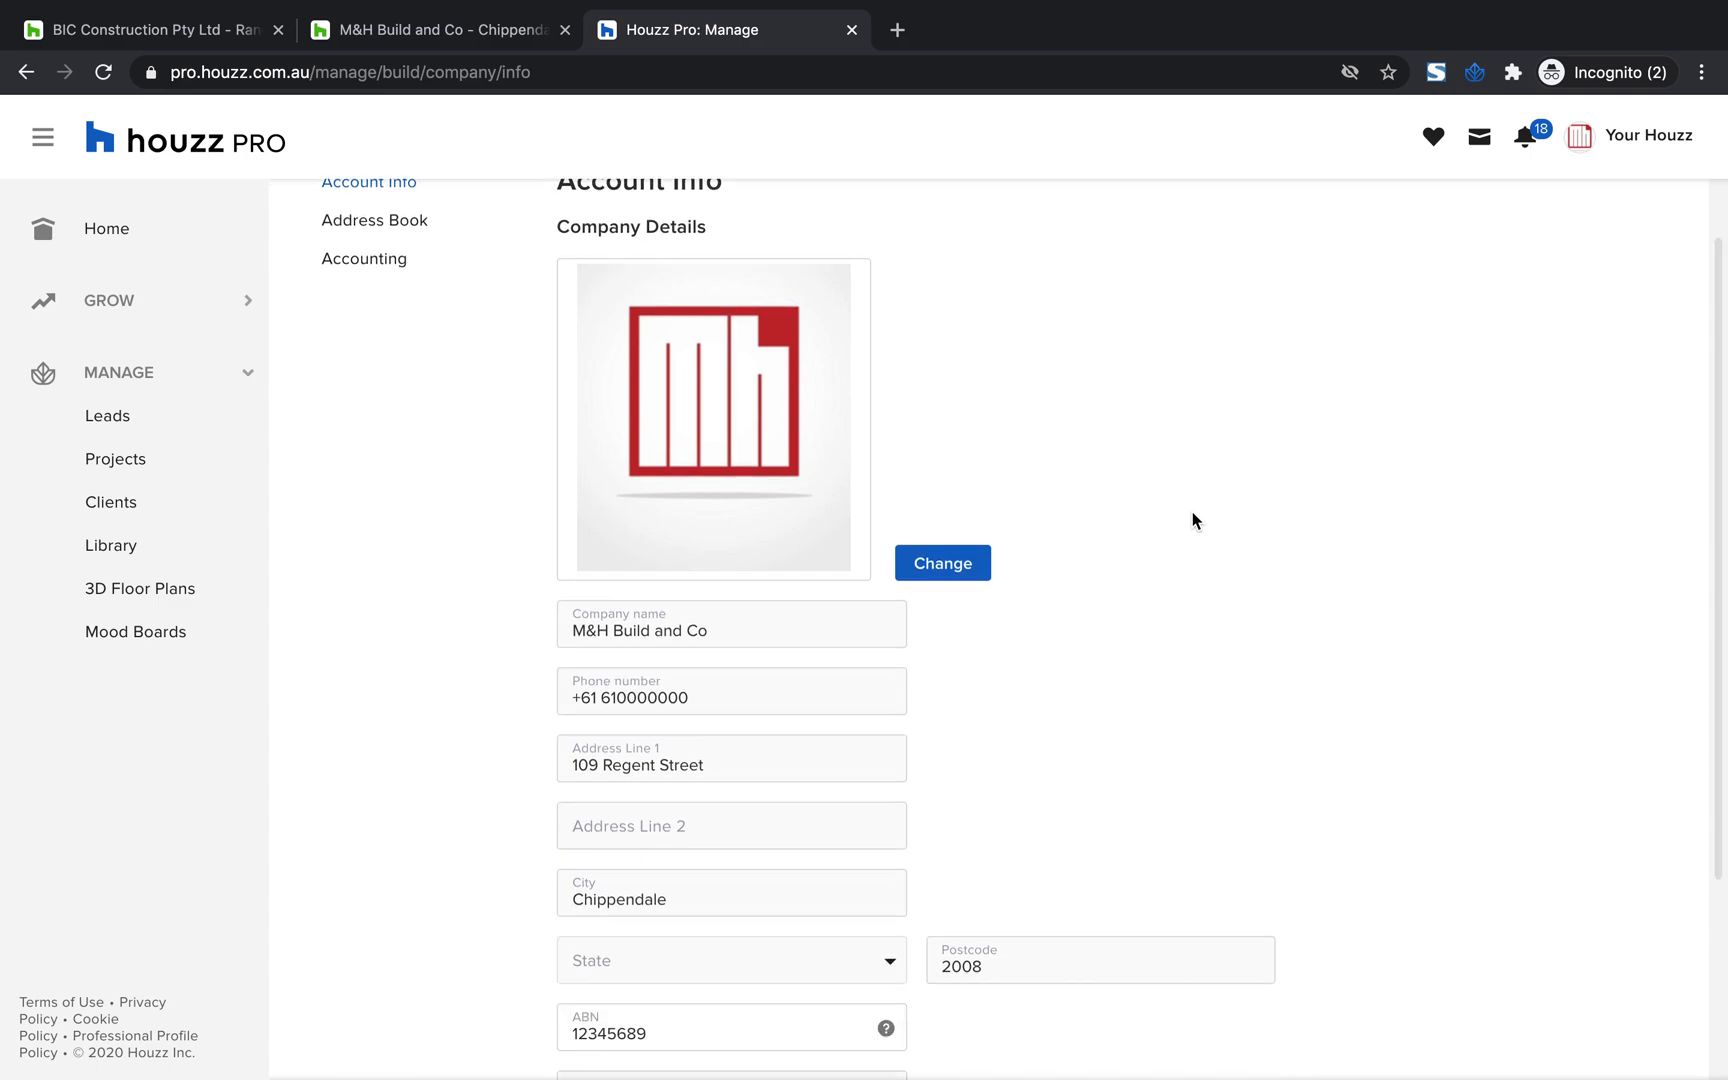
{"action": "scroll", "coordinate": [1193, 520], "scroll_direction": "up", "scroll_amount": 1}
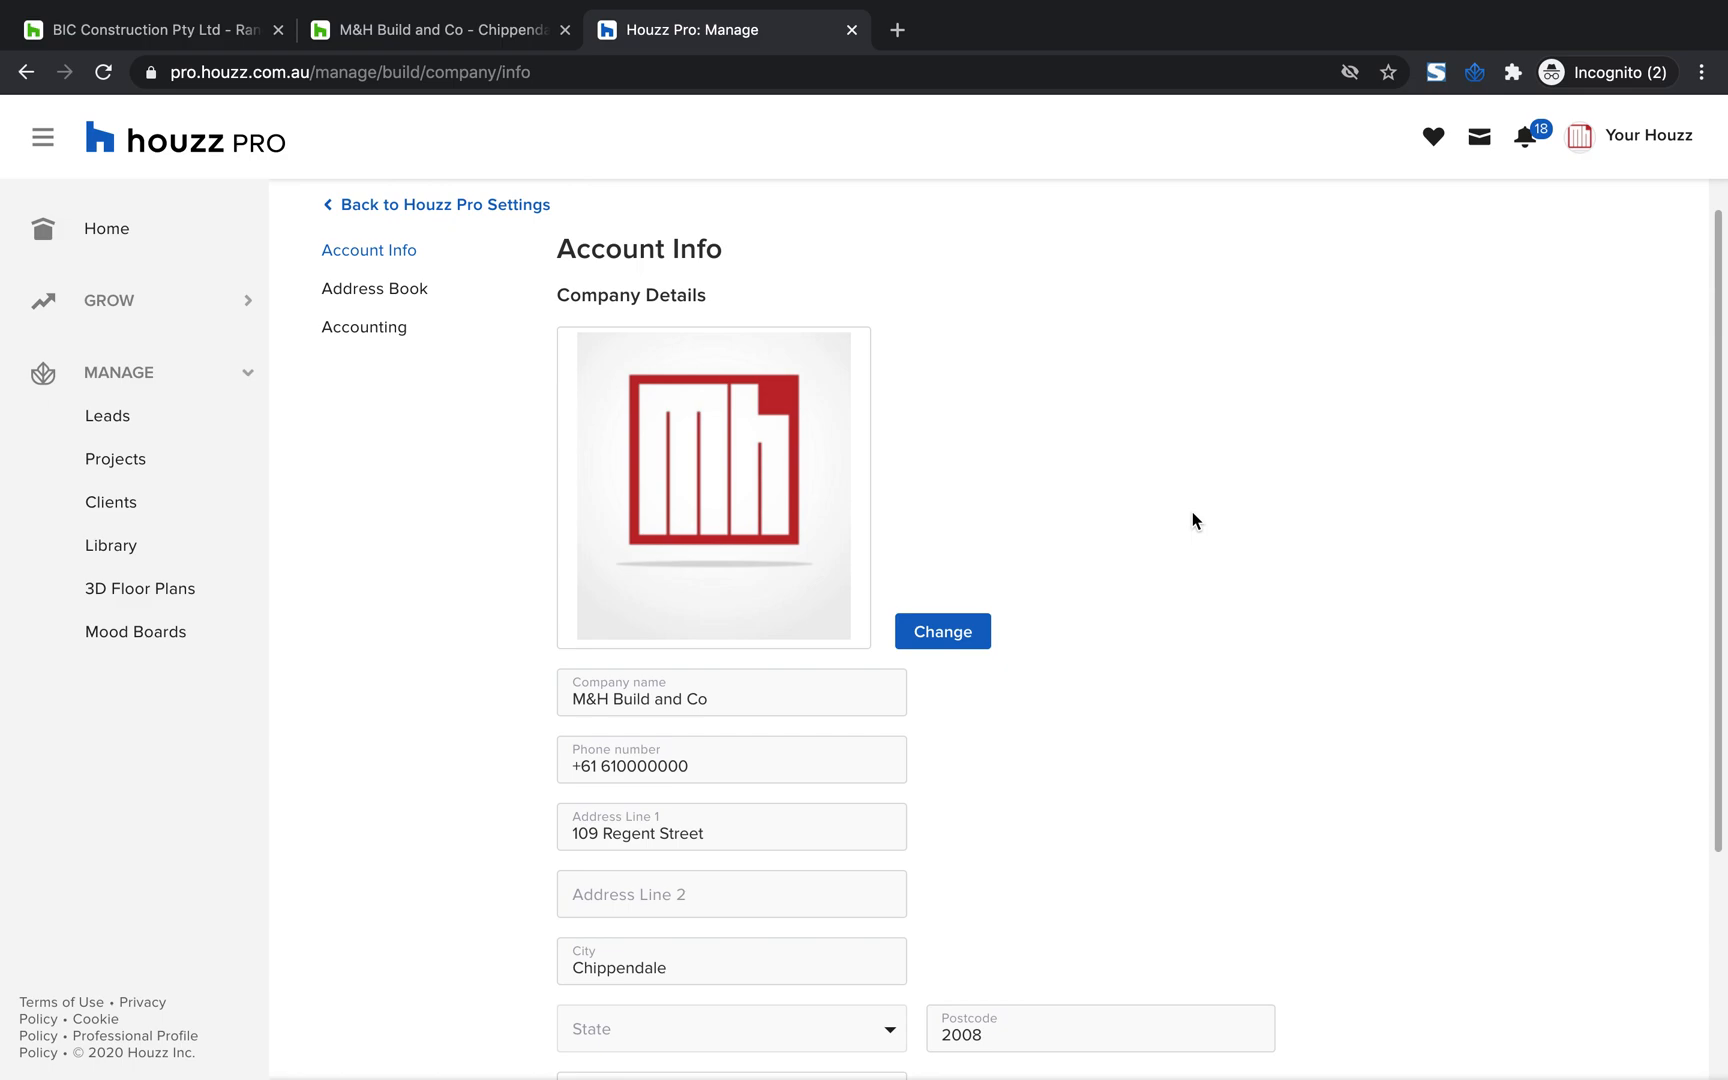
{"action": "scroll", "coordinate": [1193, 520], "scroll_direction": "up", "scroll_amount": 2}
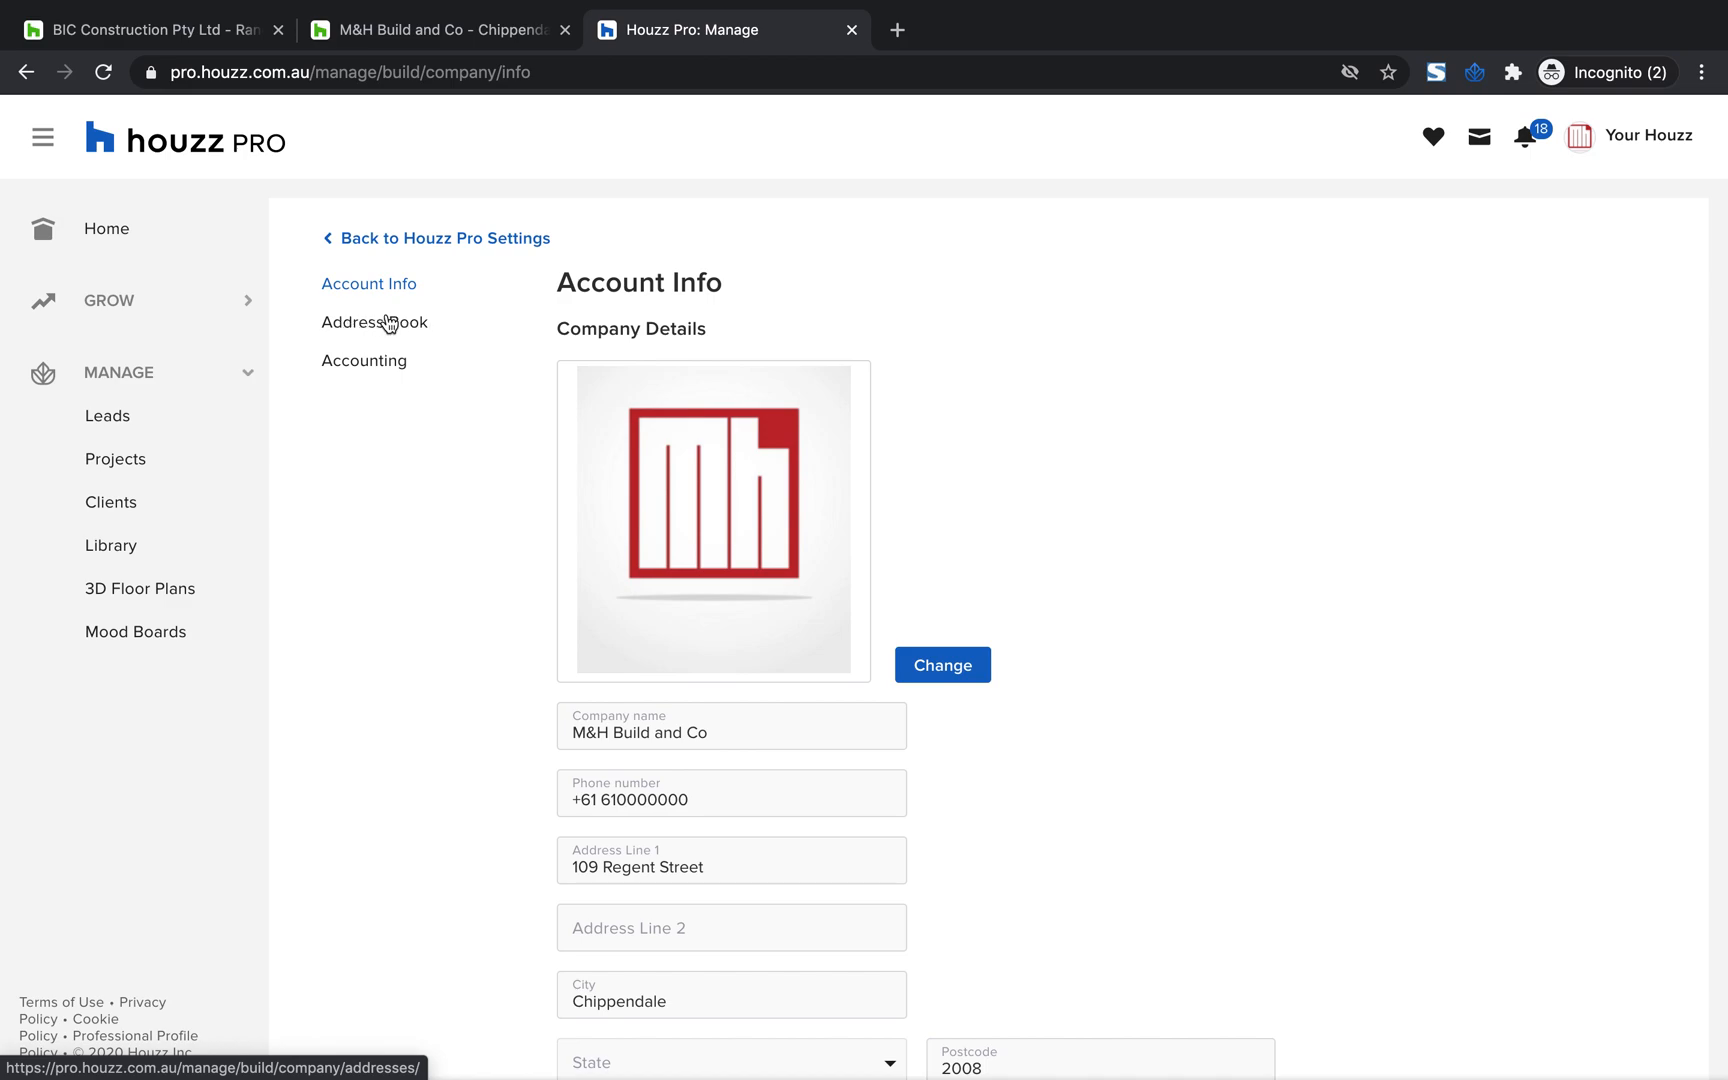
{"action": "mouse_move", "coordinate": [1630, 143]}
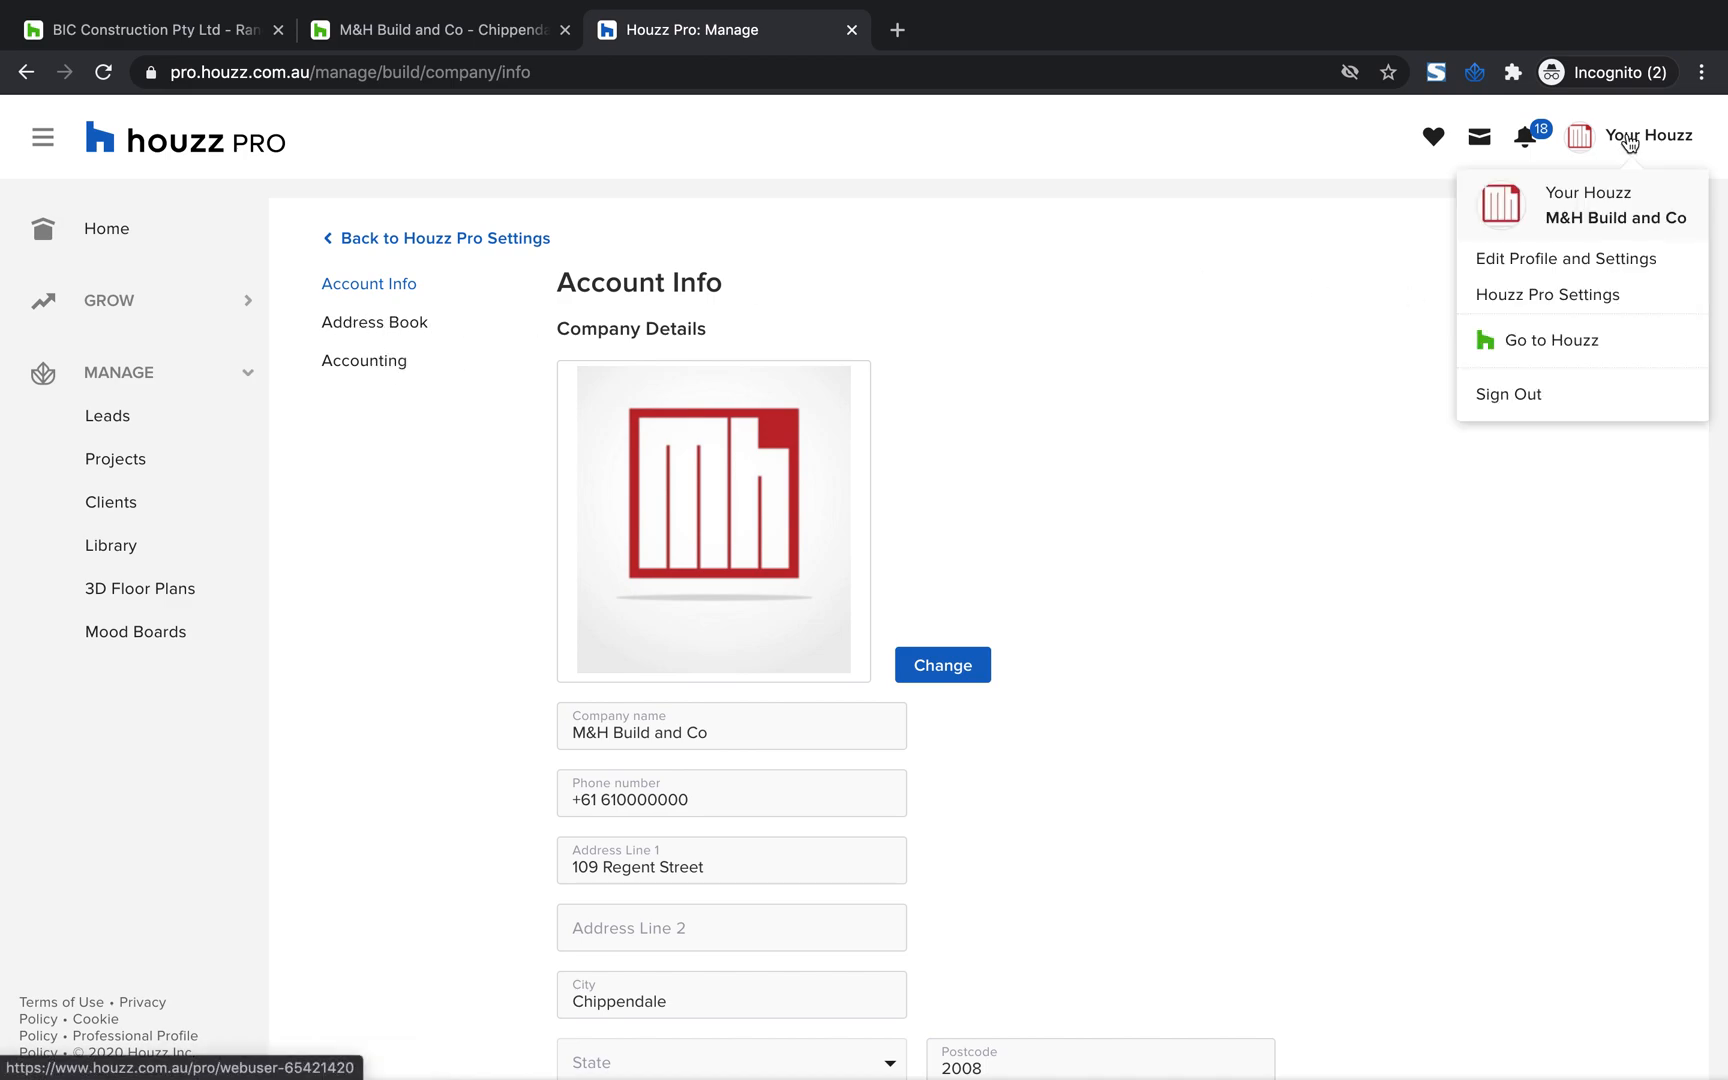
From the Houzz Pro Settings, open Teams and fill in the first and last name of a new team member
{"action": "left_click", "coordinate": [392, 240]}
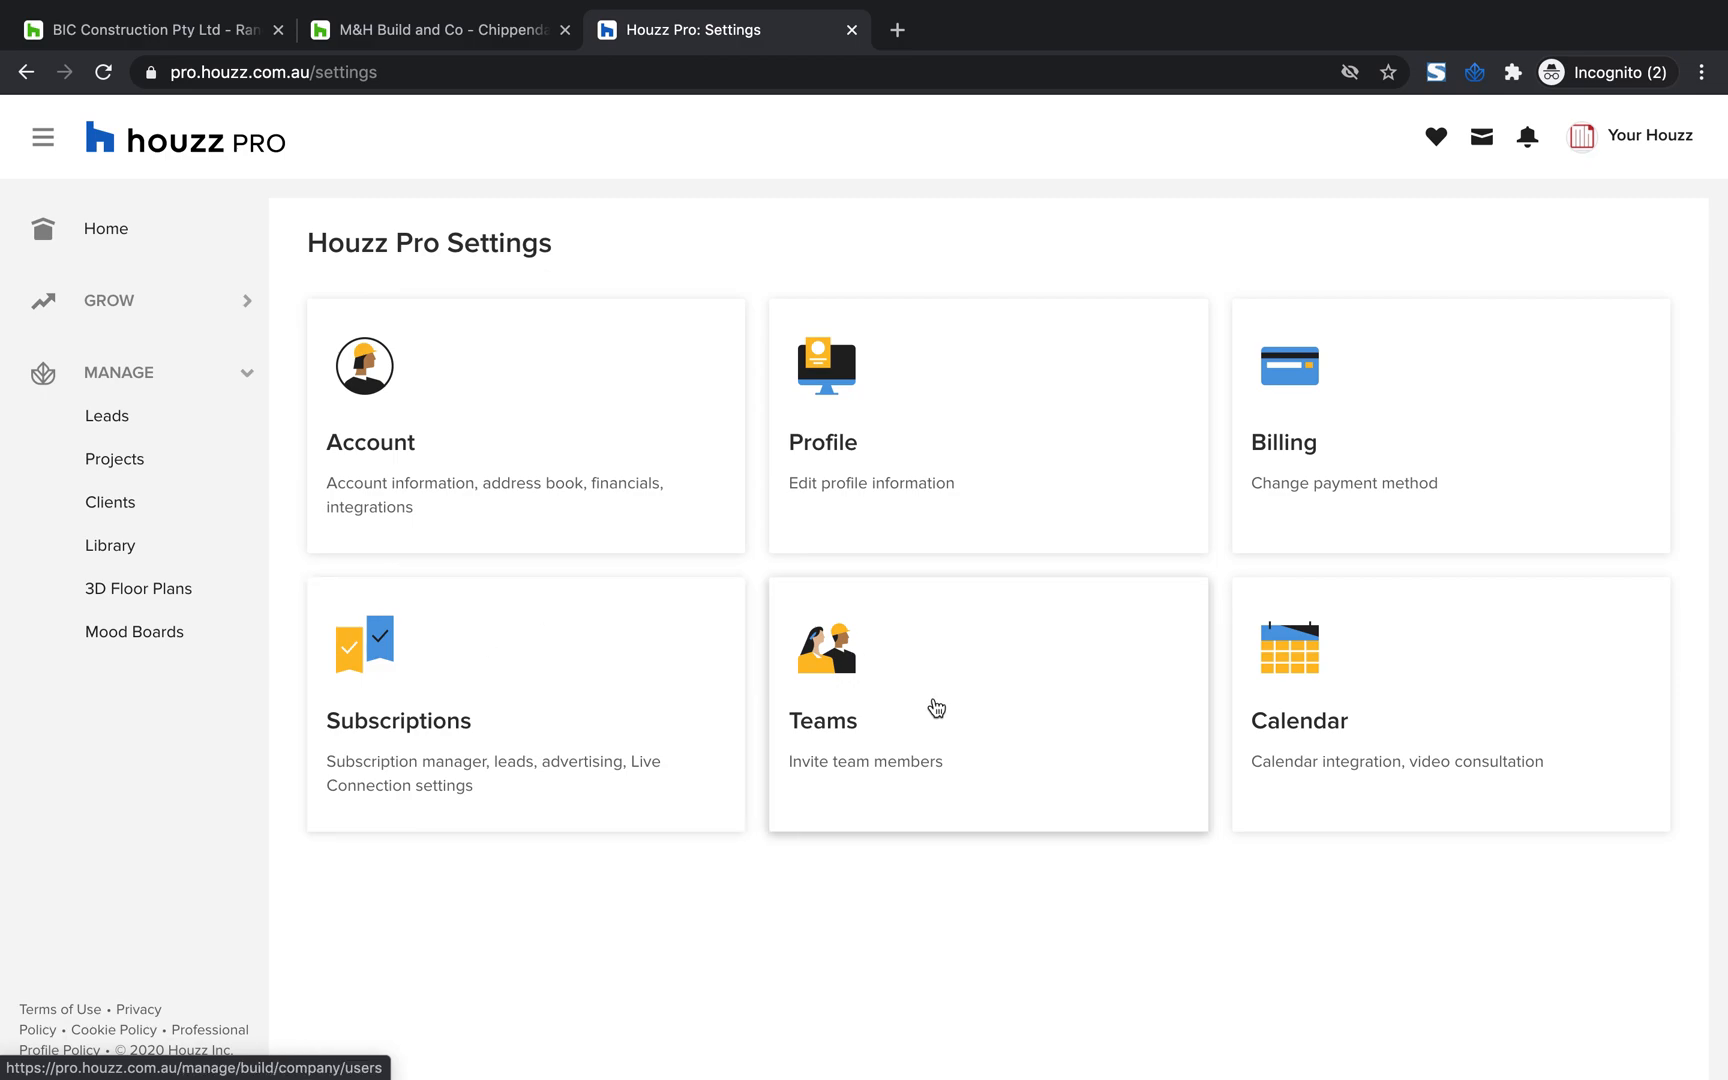
{"action": "left_click", "coordinate": [936, 708]}
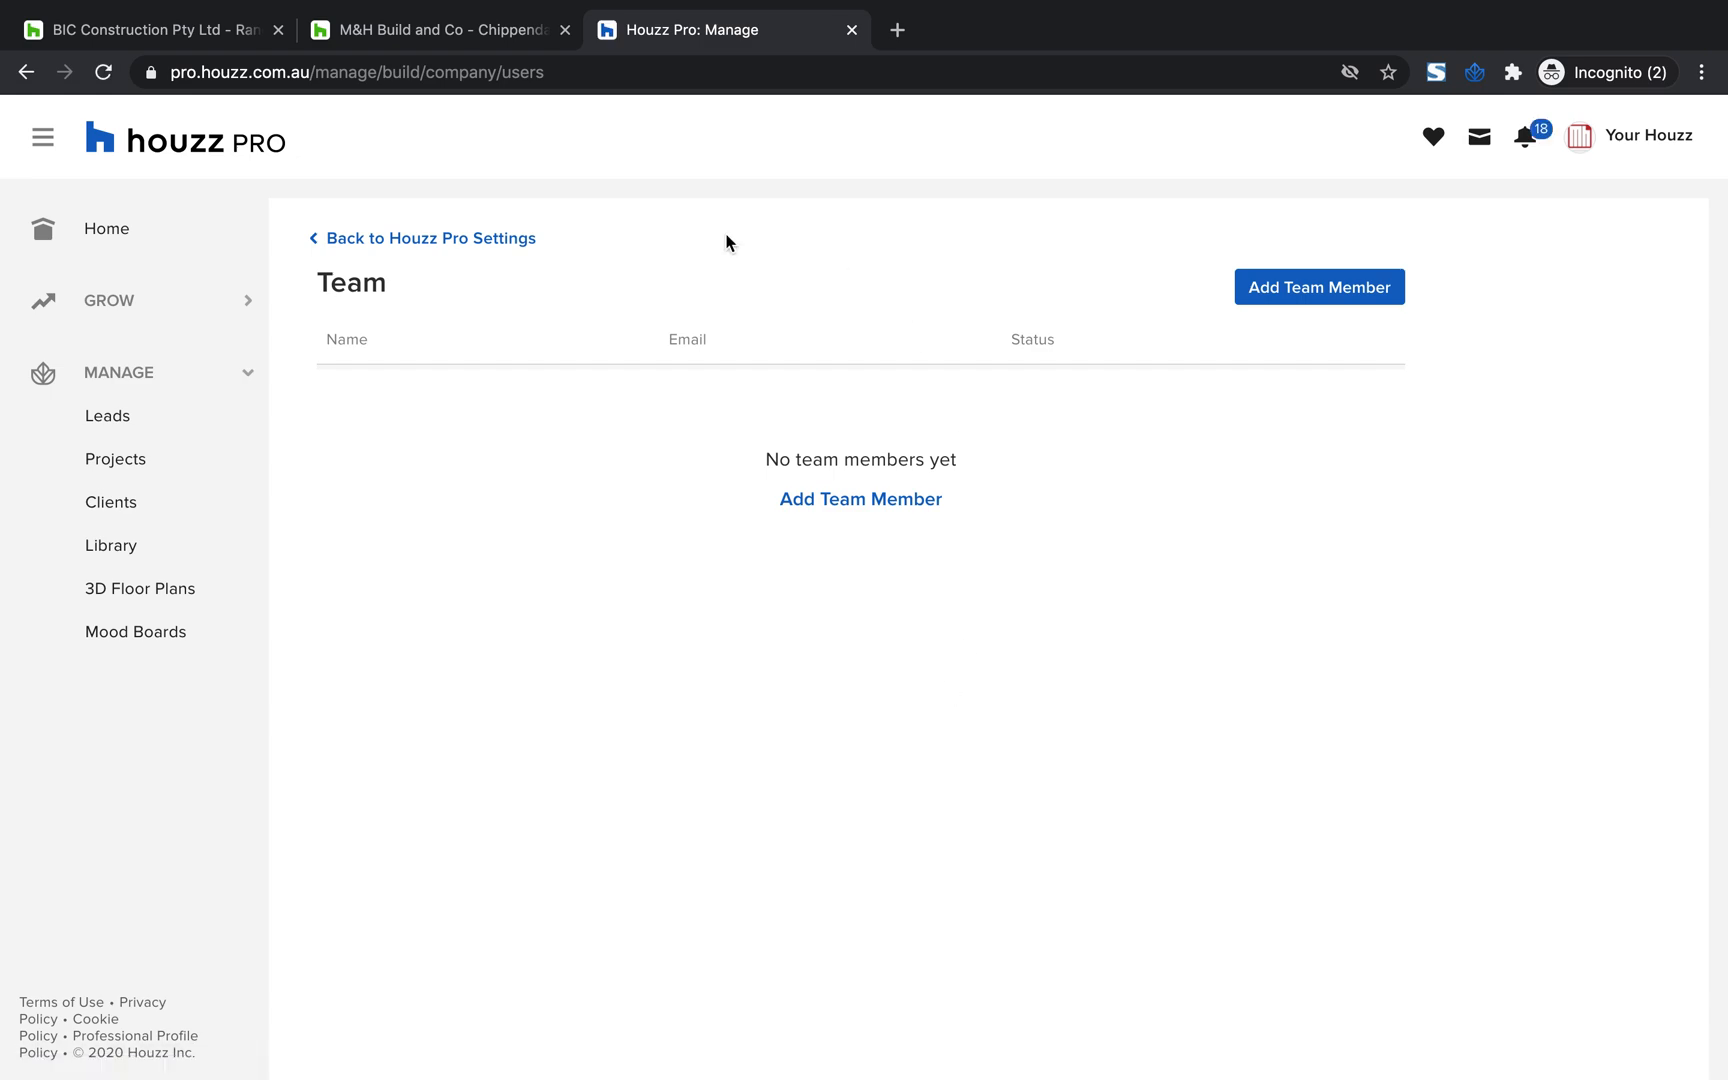
{"action": "left_click", "coordinate": [1292, 302]}
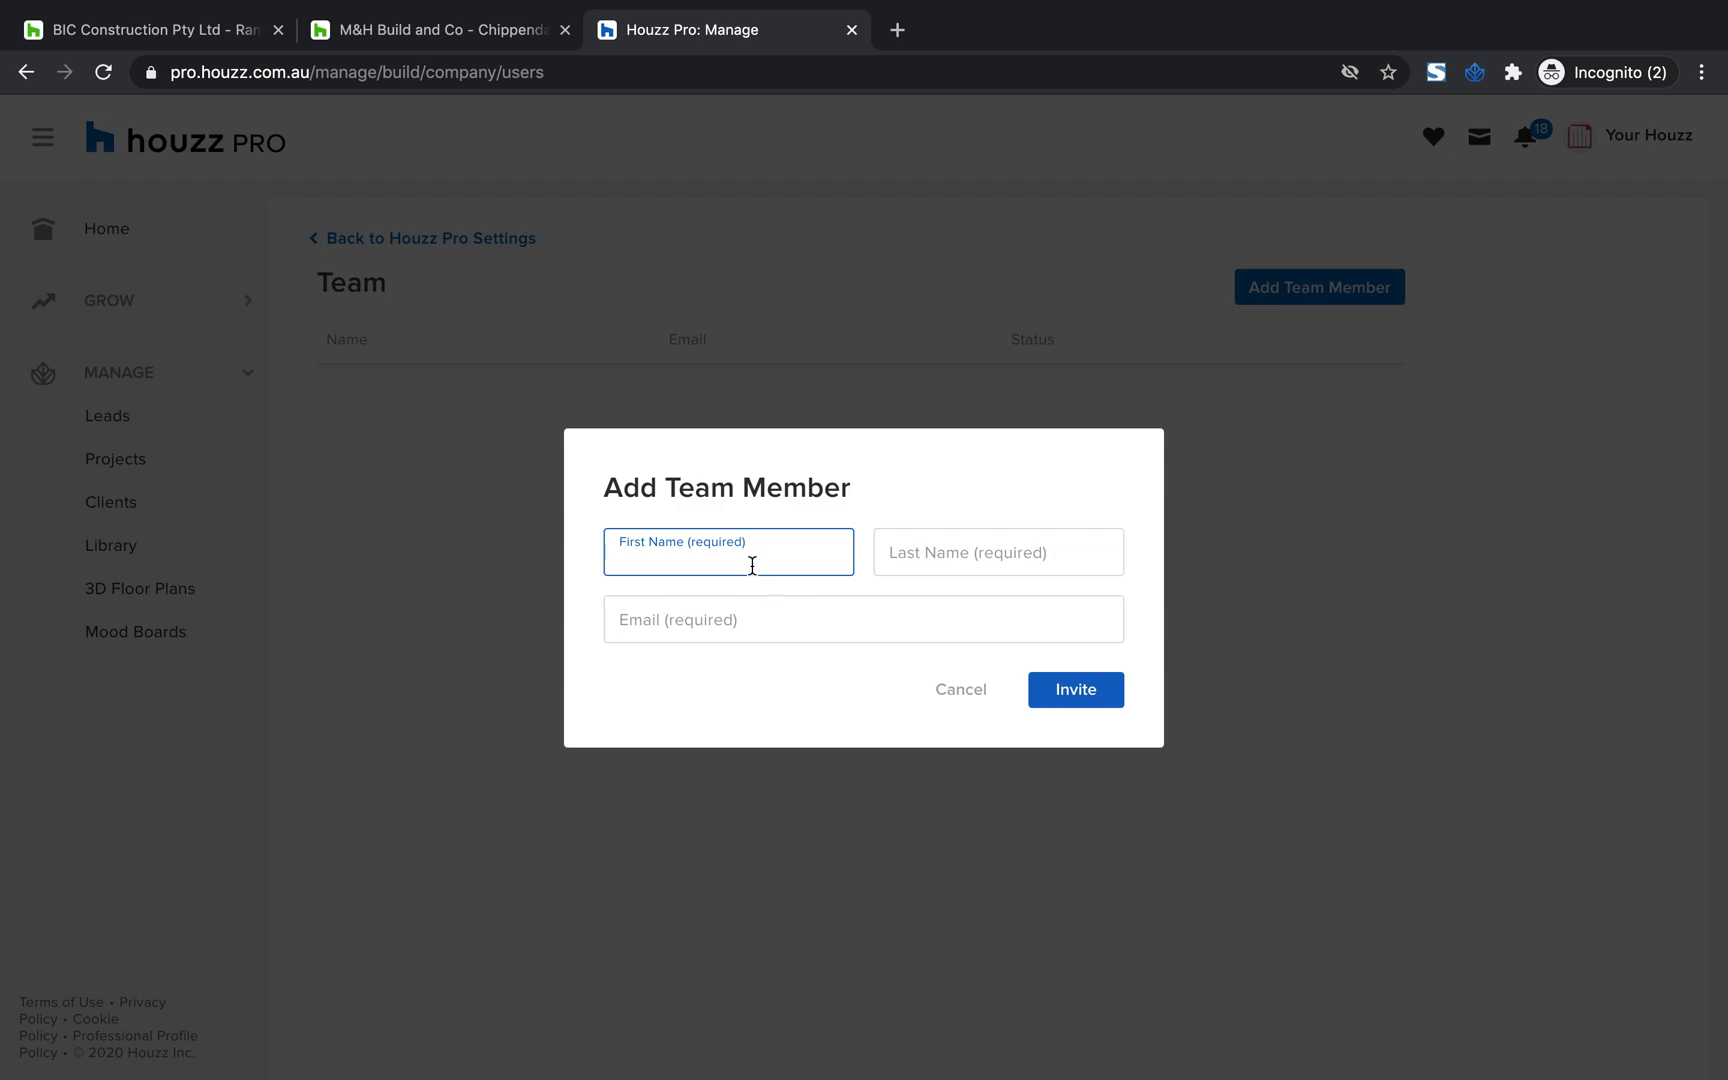
{"action": "double_click", "coordinate": [677, 556]}
{"action": "key", "text": "BackSpace"}
{"action": "key", "text": "Tab"}
{"action": "type", "text": "Smith"}
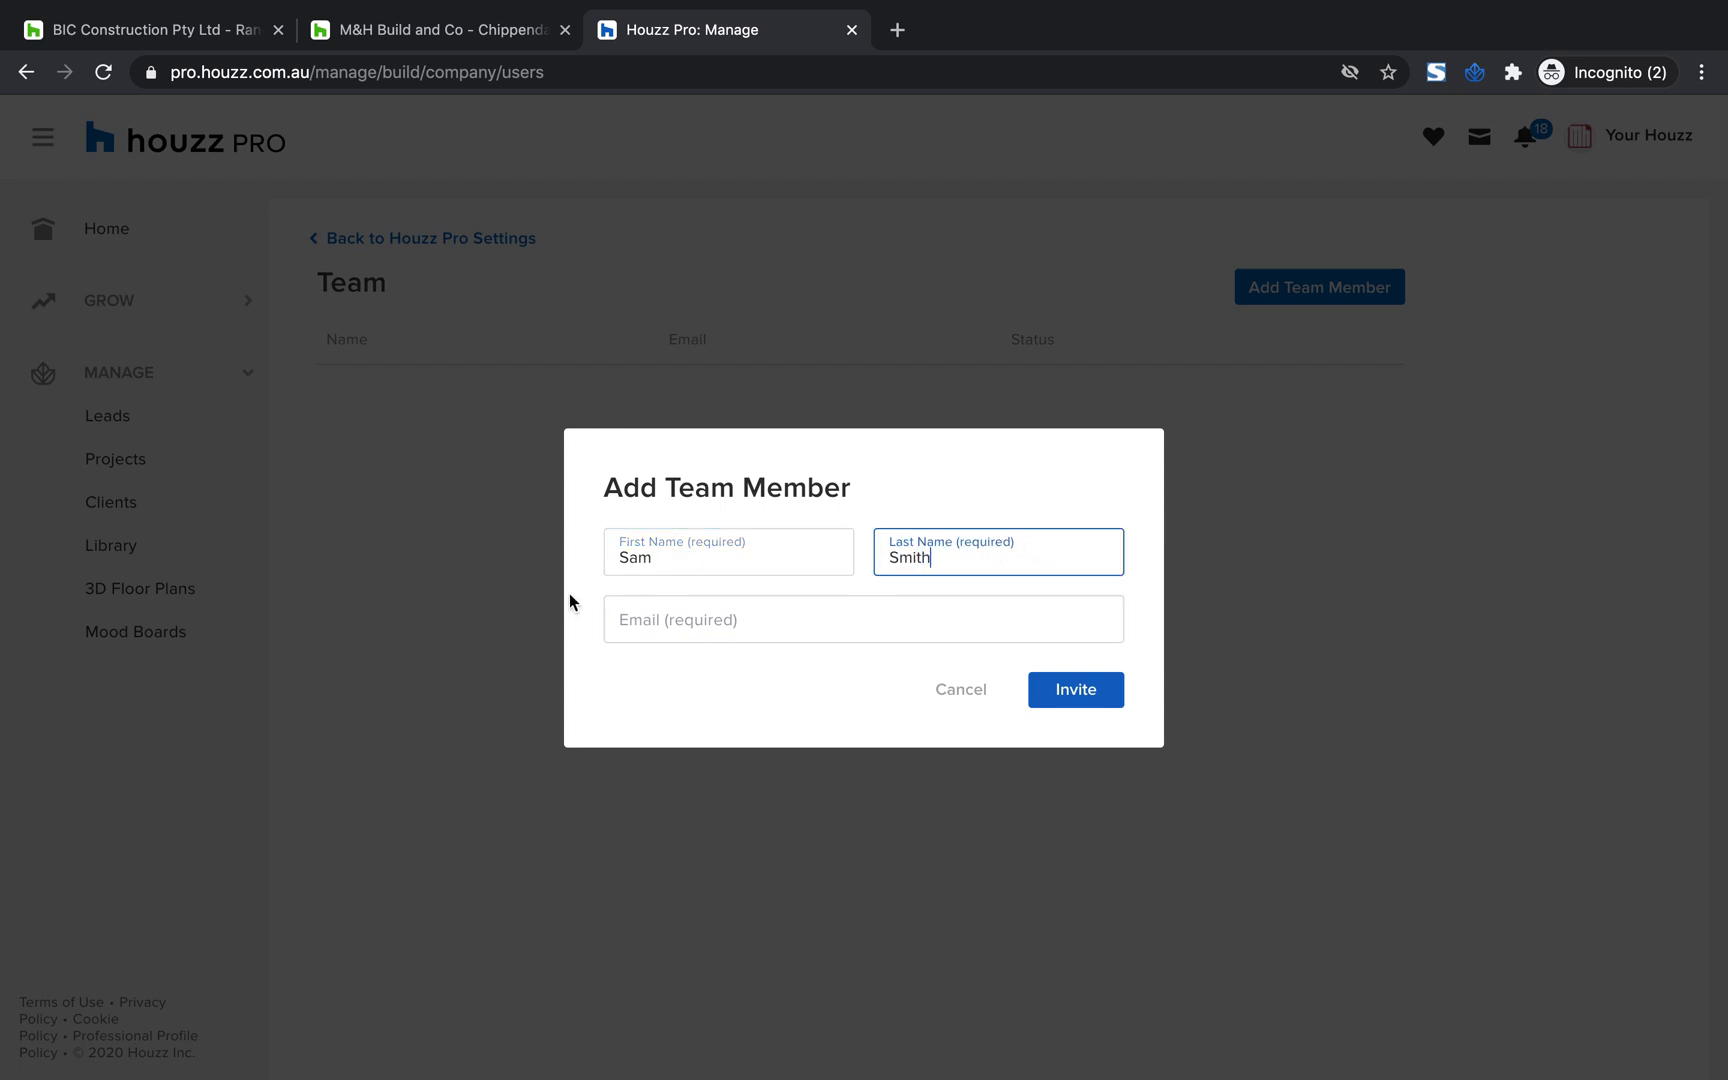
Enter the team member's email, try to send the invitation, and cancel adding the member
{"action": "left_click", "coordinate": [624, 619]}
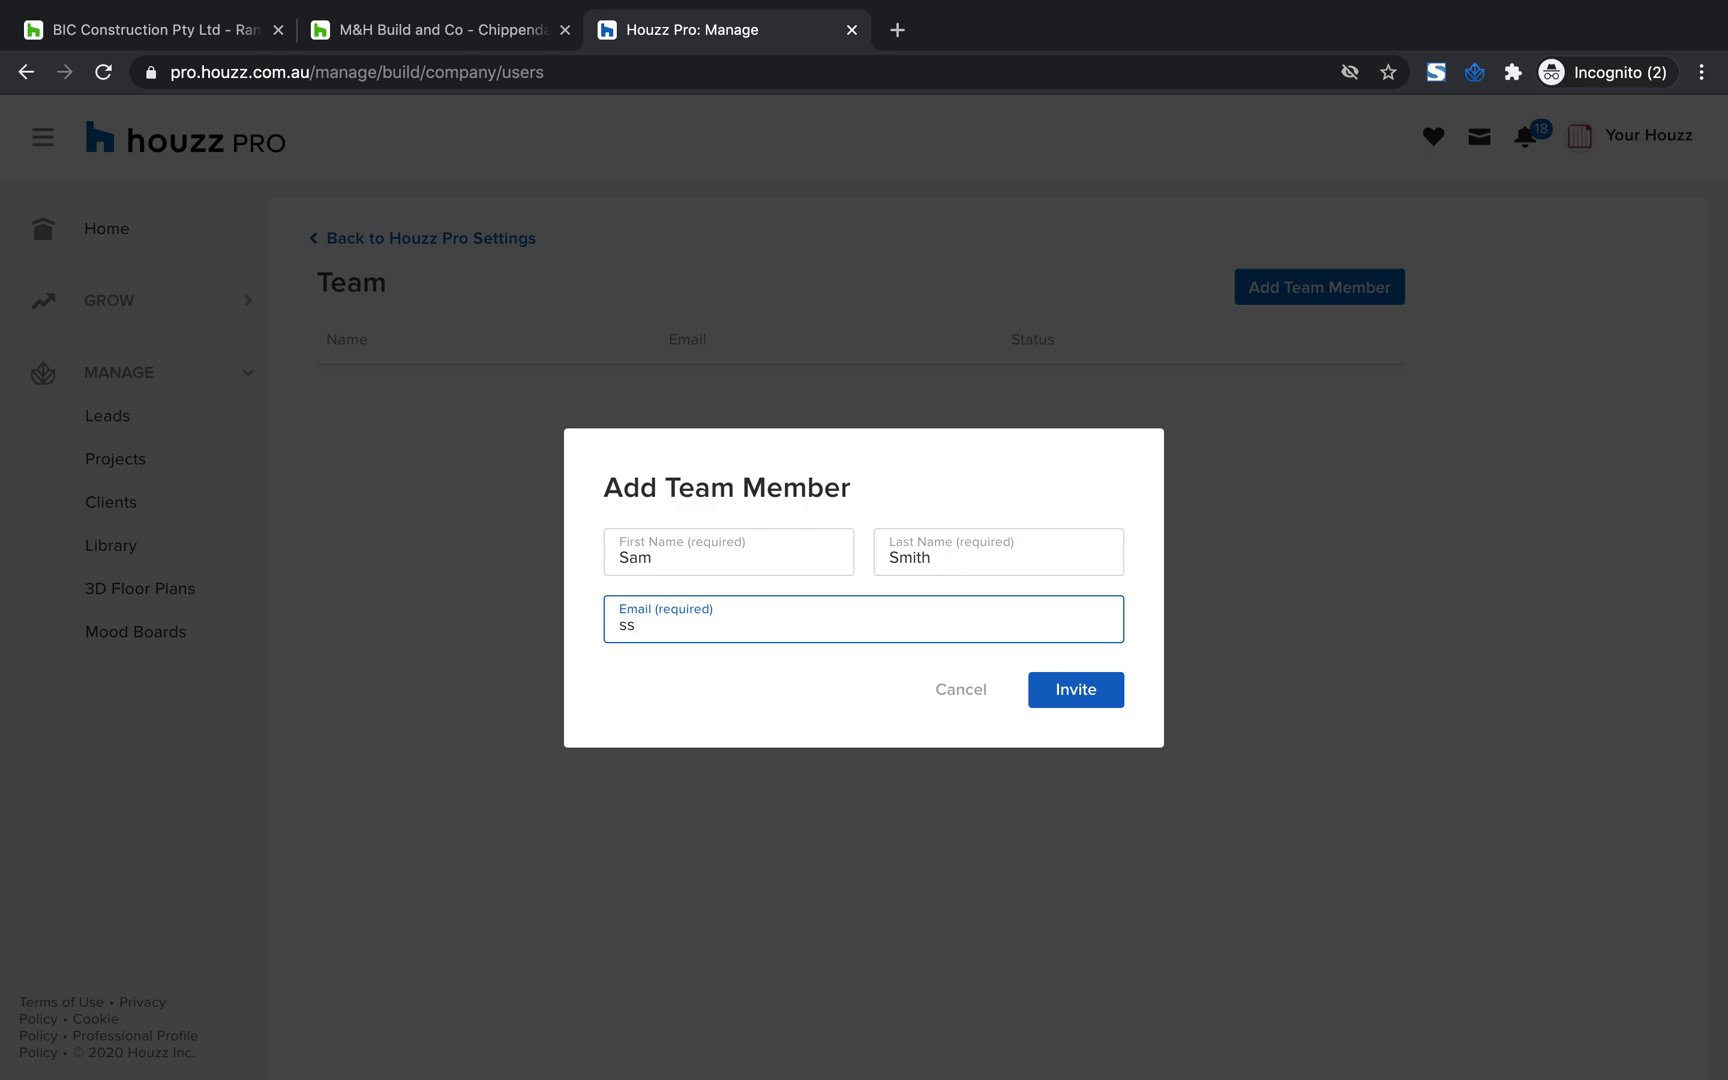
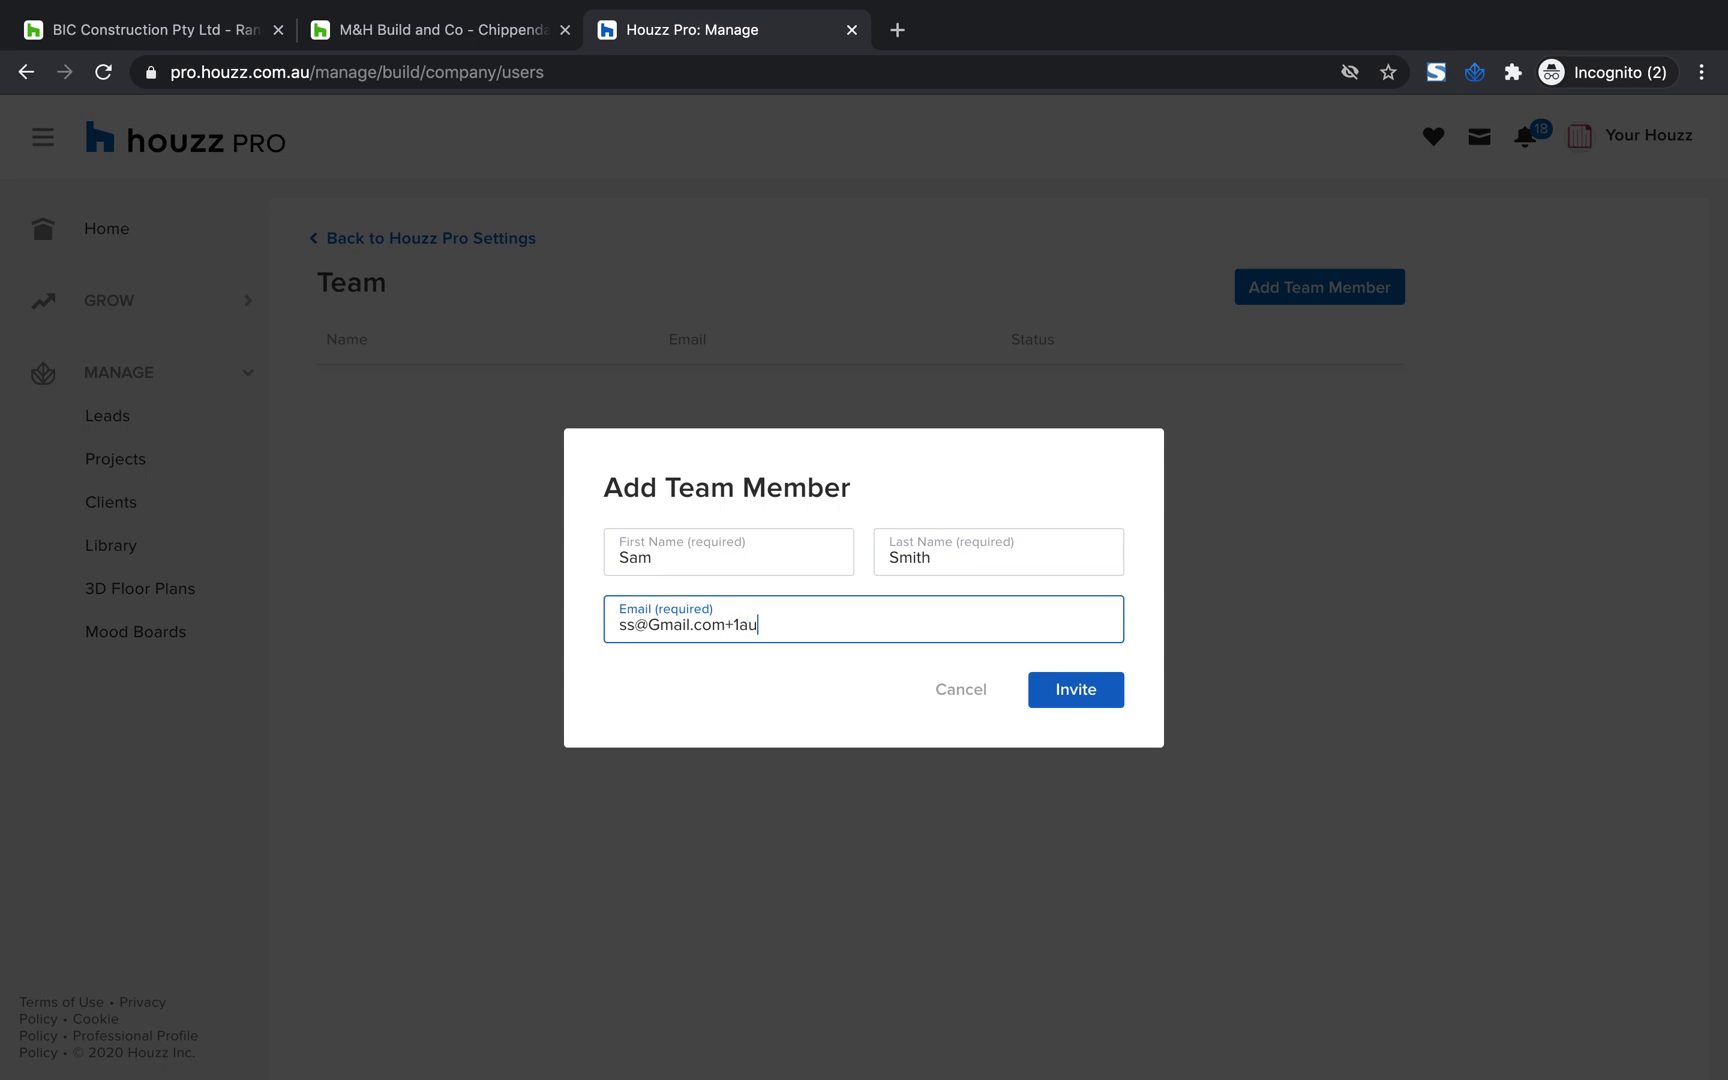
{"action": "left_click", "coordinate": [1088, 705]}
{"action": "triple_click", "coordinate": [837, 606]}
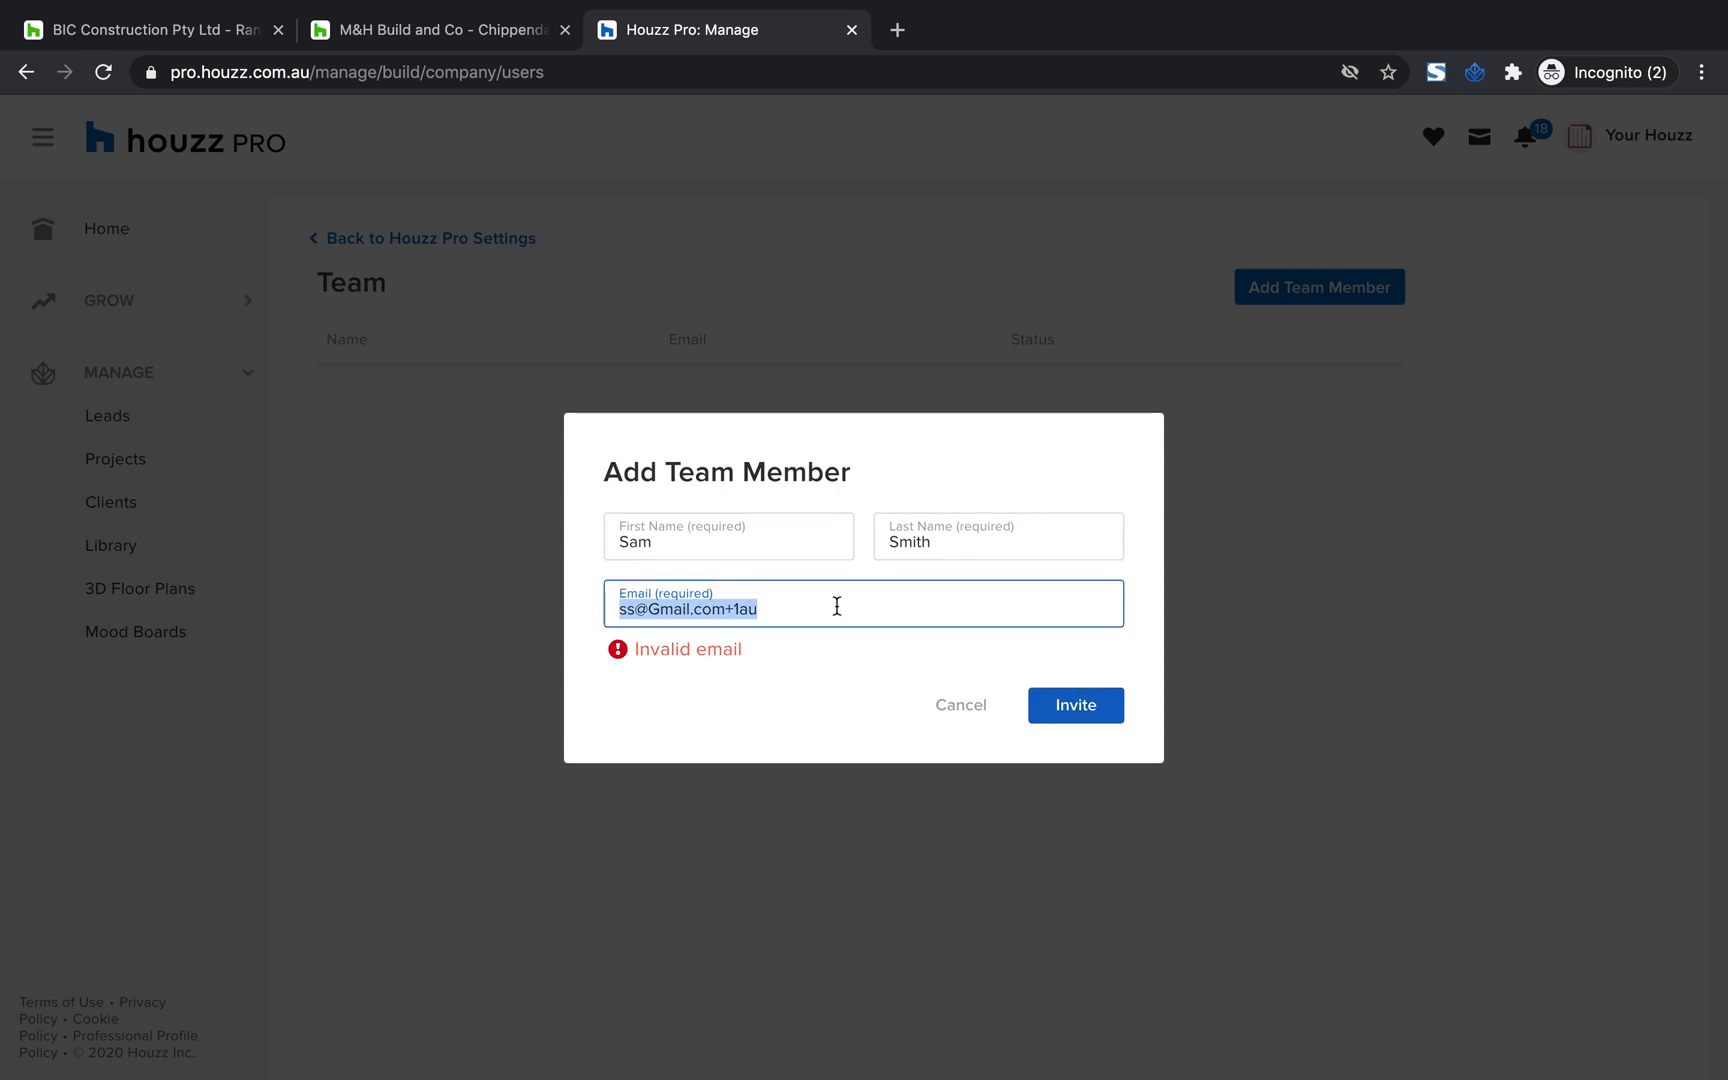
{"action": "left_click", "coordinate": [955, 712]}
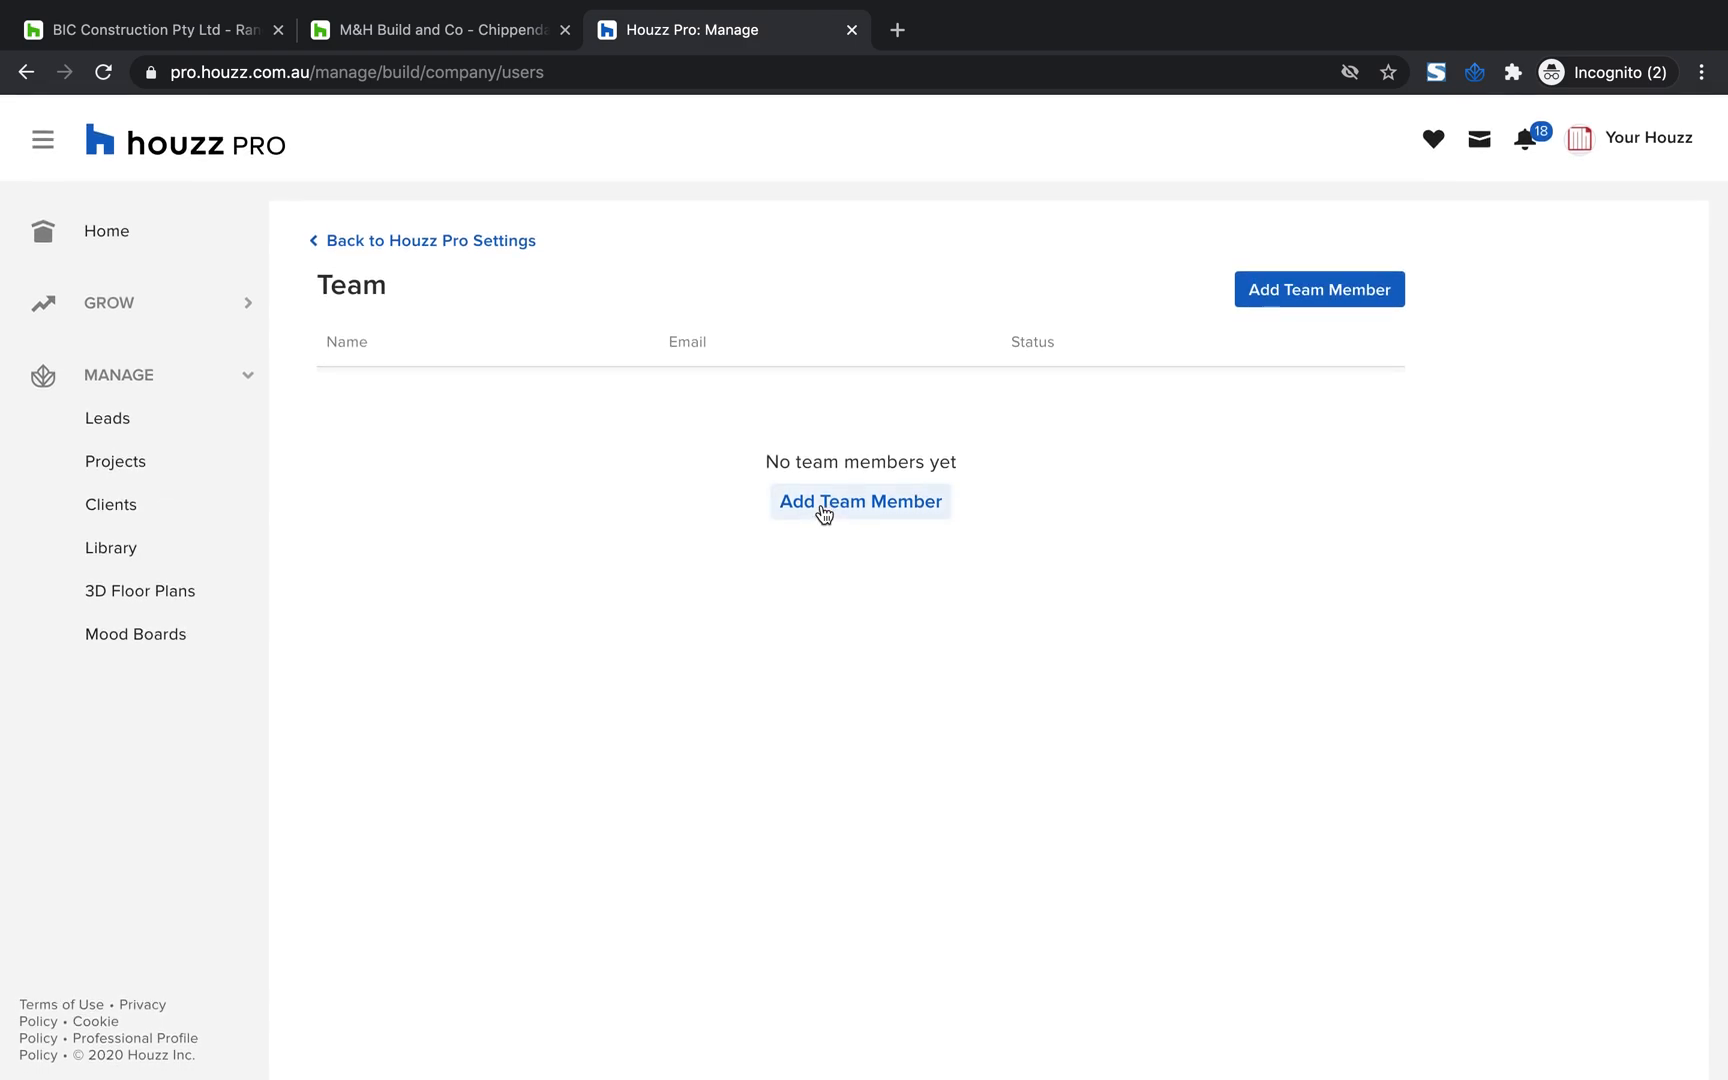
Go back to Houzz Pro Settings, open Calendar, and examine its Personalized Booking Link, Video Consultation and Calendar Integration sections
{"action": "left_click", "coordinate": [402, 240]}
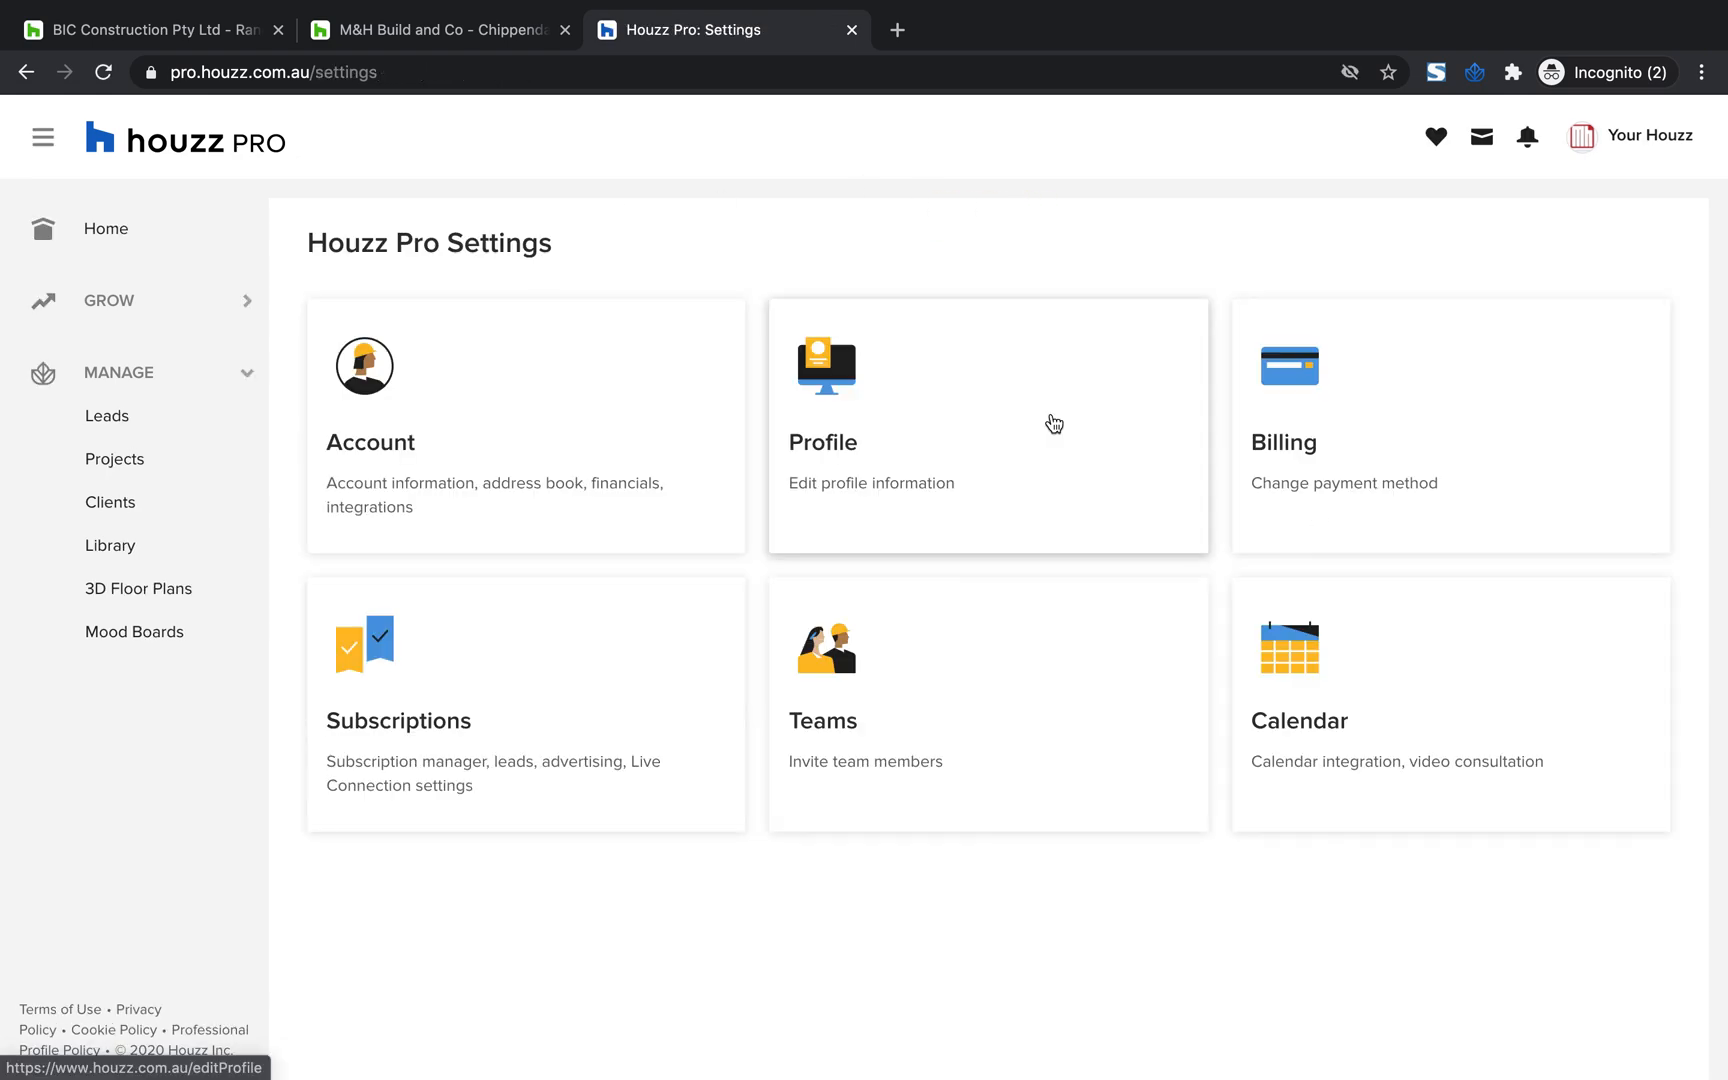
{"action": "left_click", "coordinate": [1318, 720]}
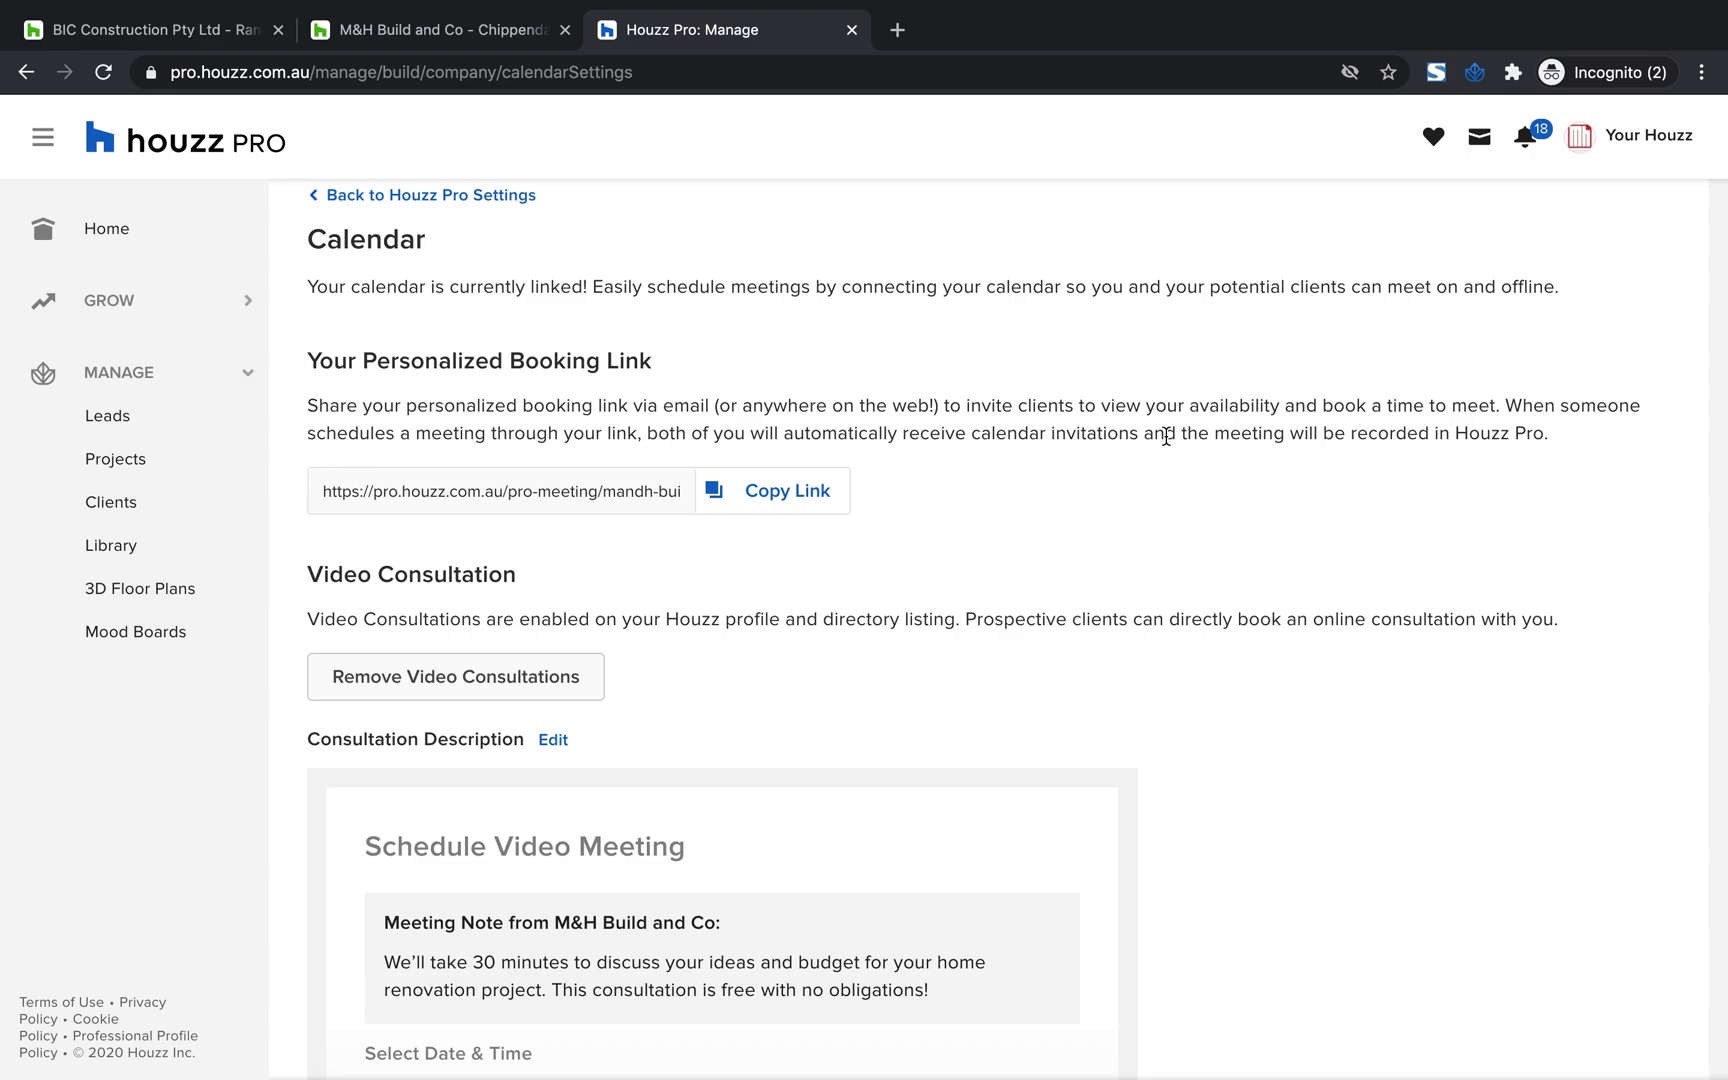
{"action": "left_click_drag", "start_coordinate": [520, 576], "coordinate": [351, 550]}
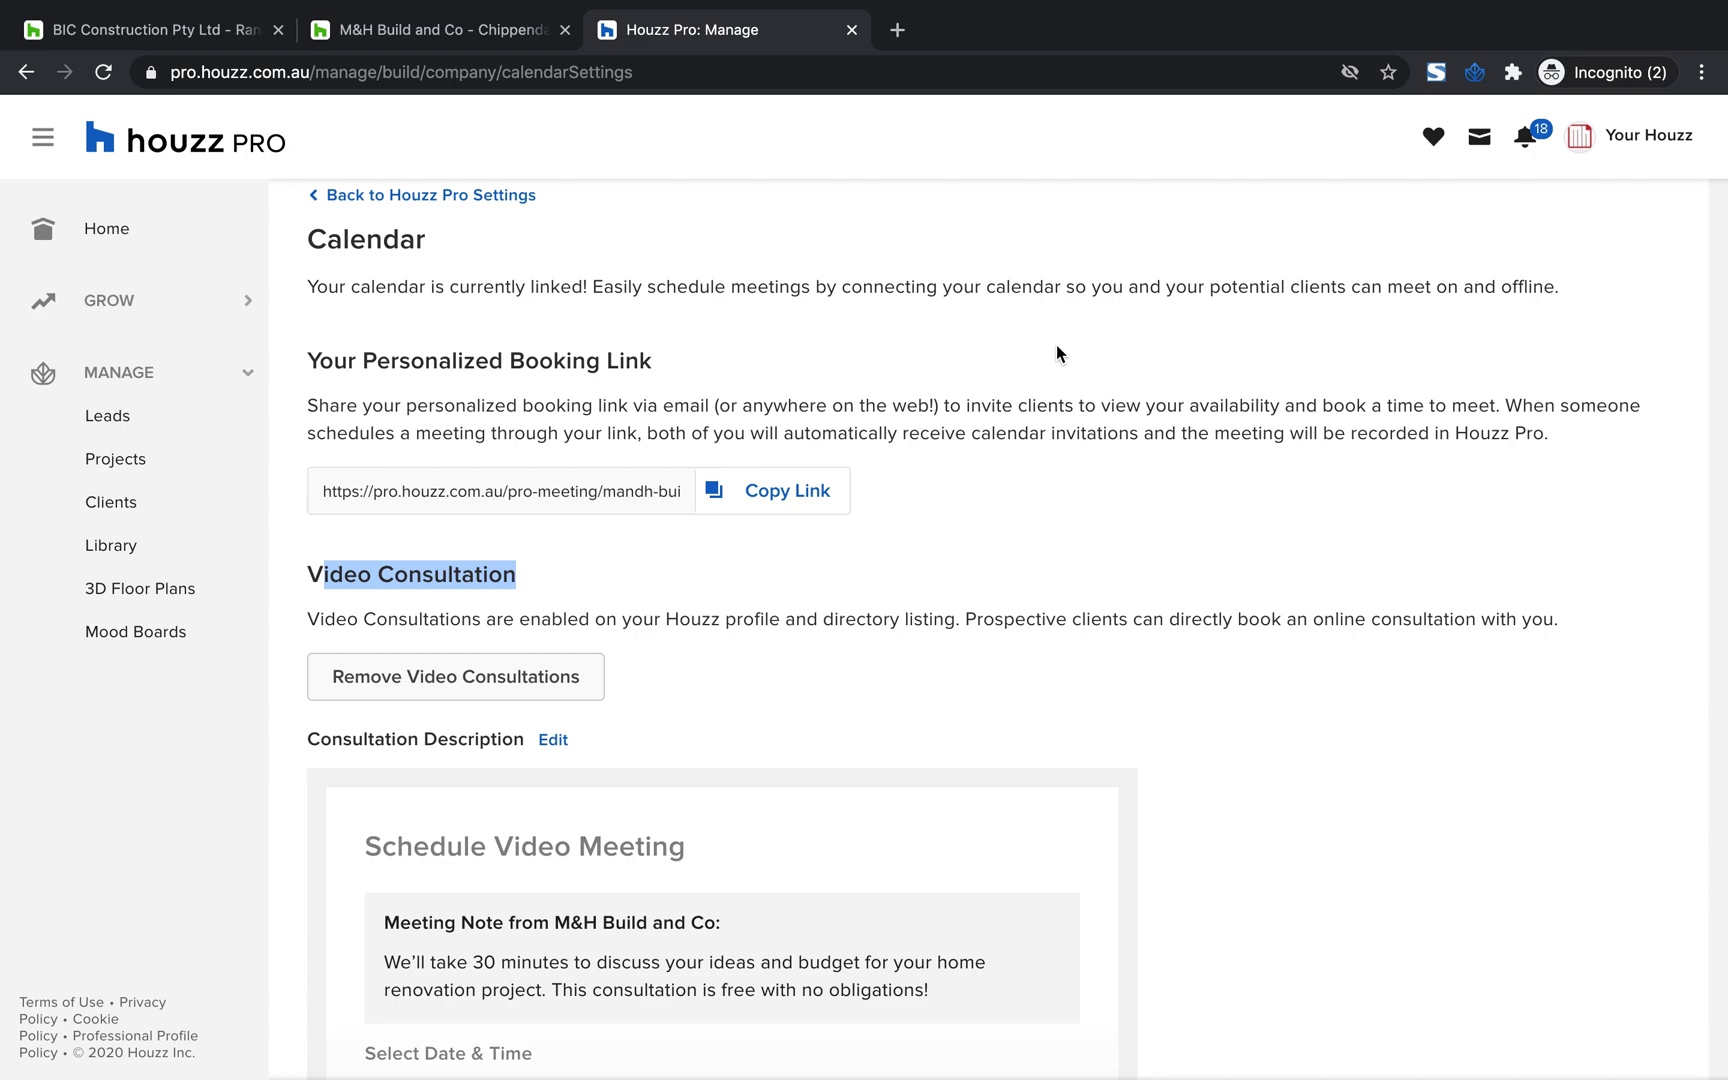
{"action": "scroll", "coordinate": [1057, 346], "scroll_direction": "up", "scroll_amount": 1}
{"action": "left_click", "coordinate": [1143, 537]}
{"action": "scroll", "coordinate": [1143, 537], "scroll_direction": "down", "scroll_amount": 5}
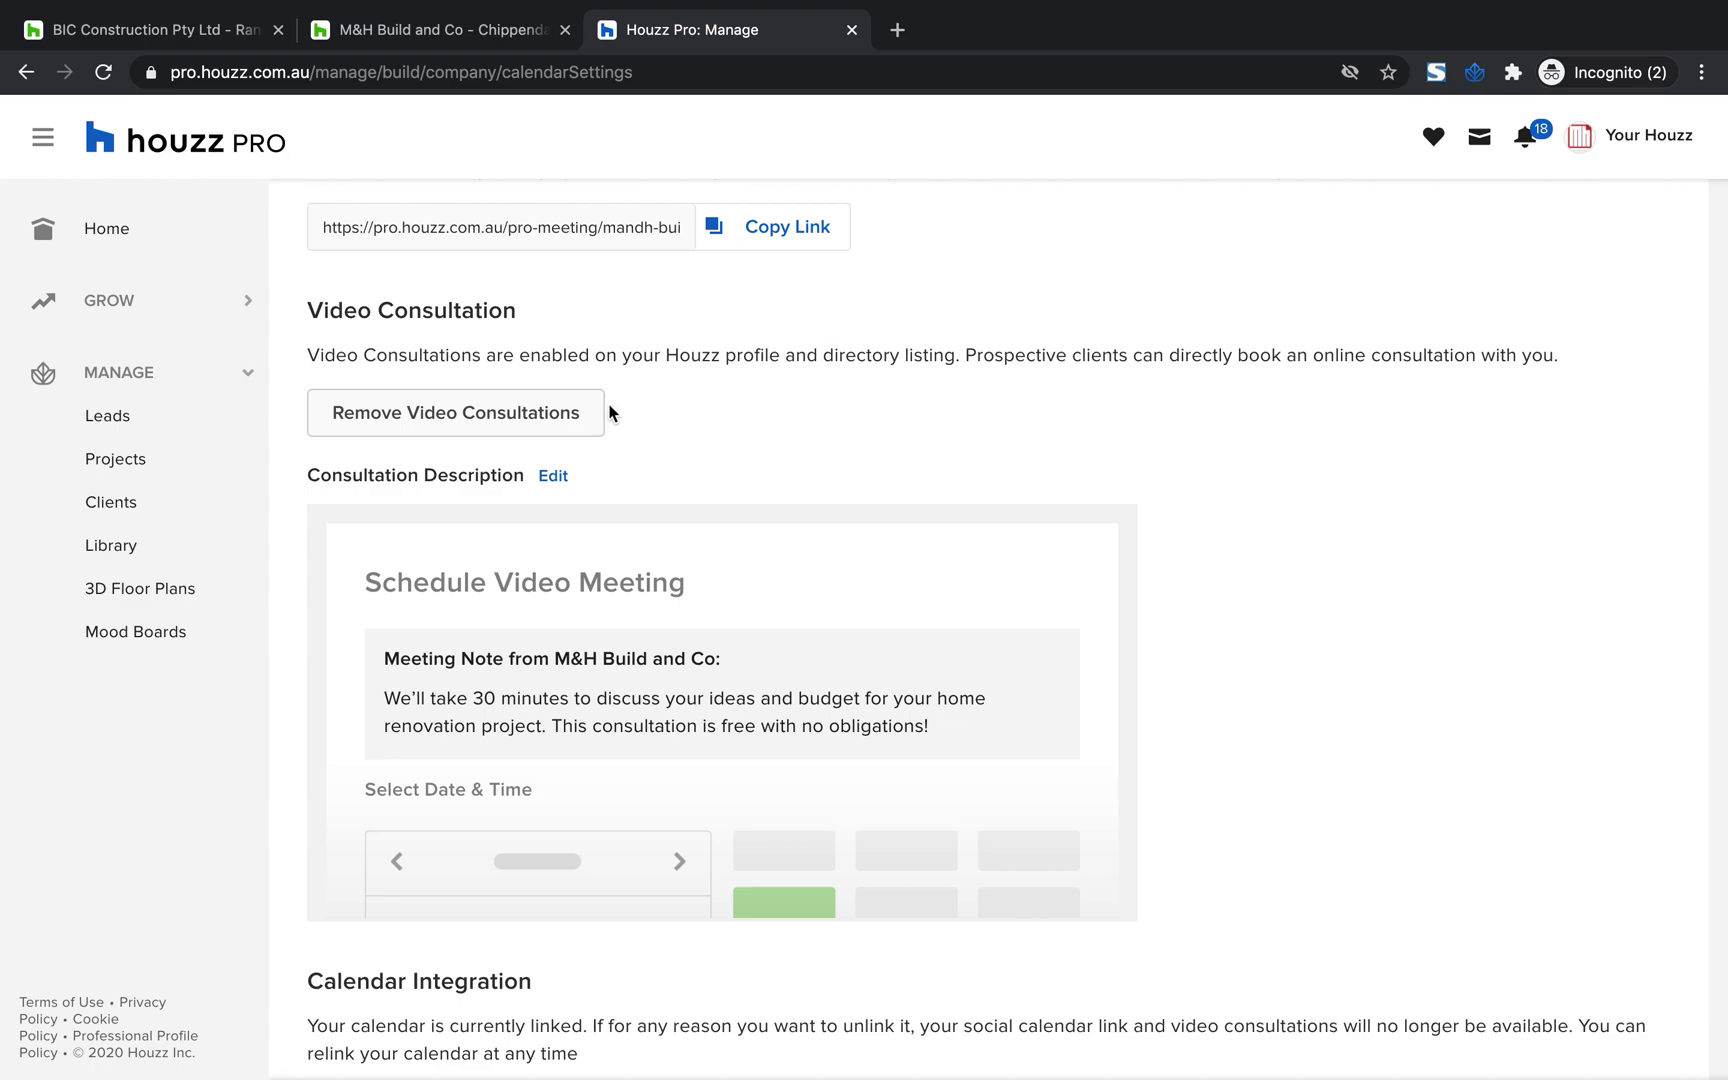
{"action": "scroll", "coordinate": [1148, 454], "scroll_direction": "up", "scroll_amount": 4}
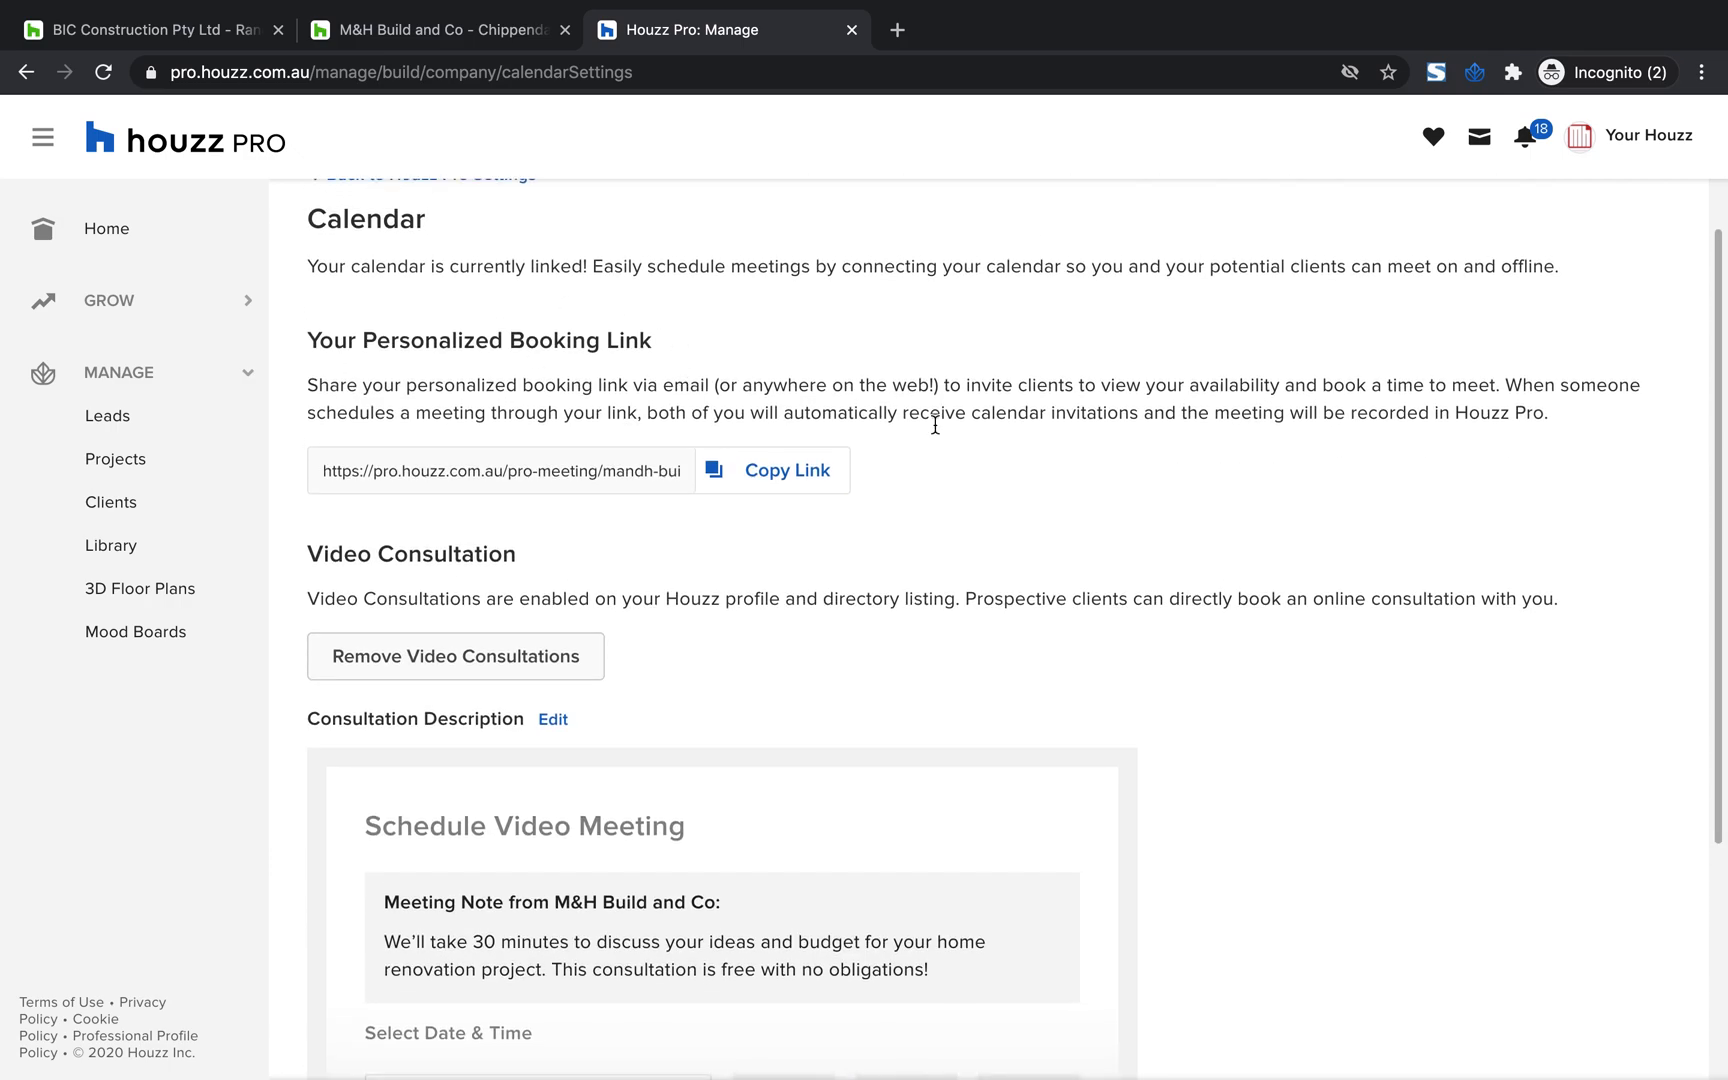
{"action": "scroll", "coordinate": [1018, 490], "scroll_direction": "down", "scroll_amount": 5}
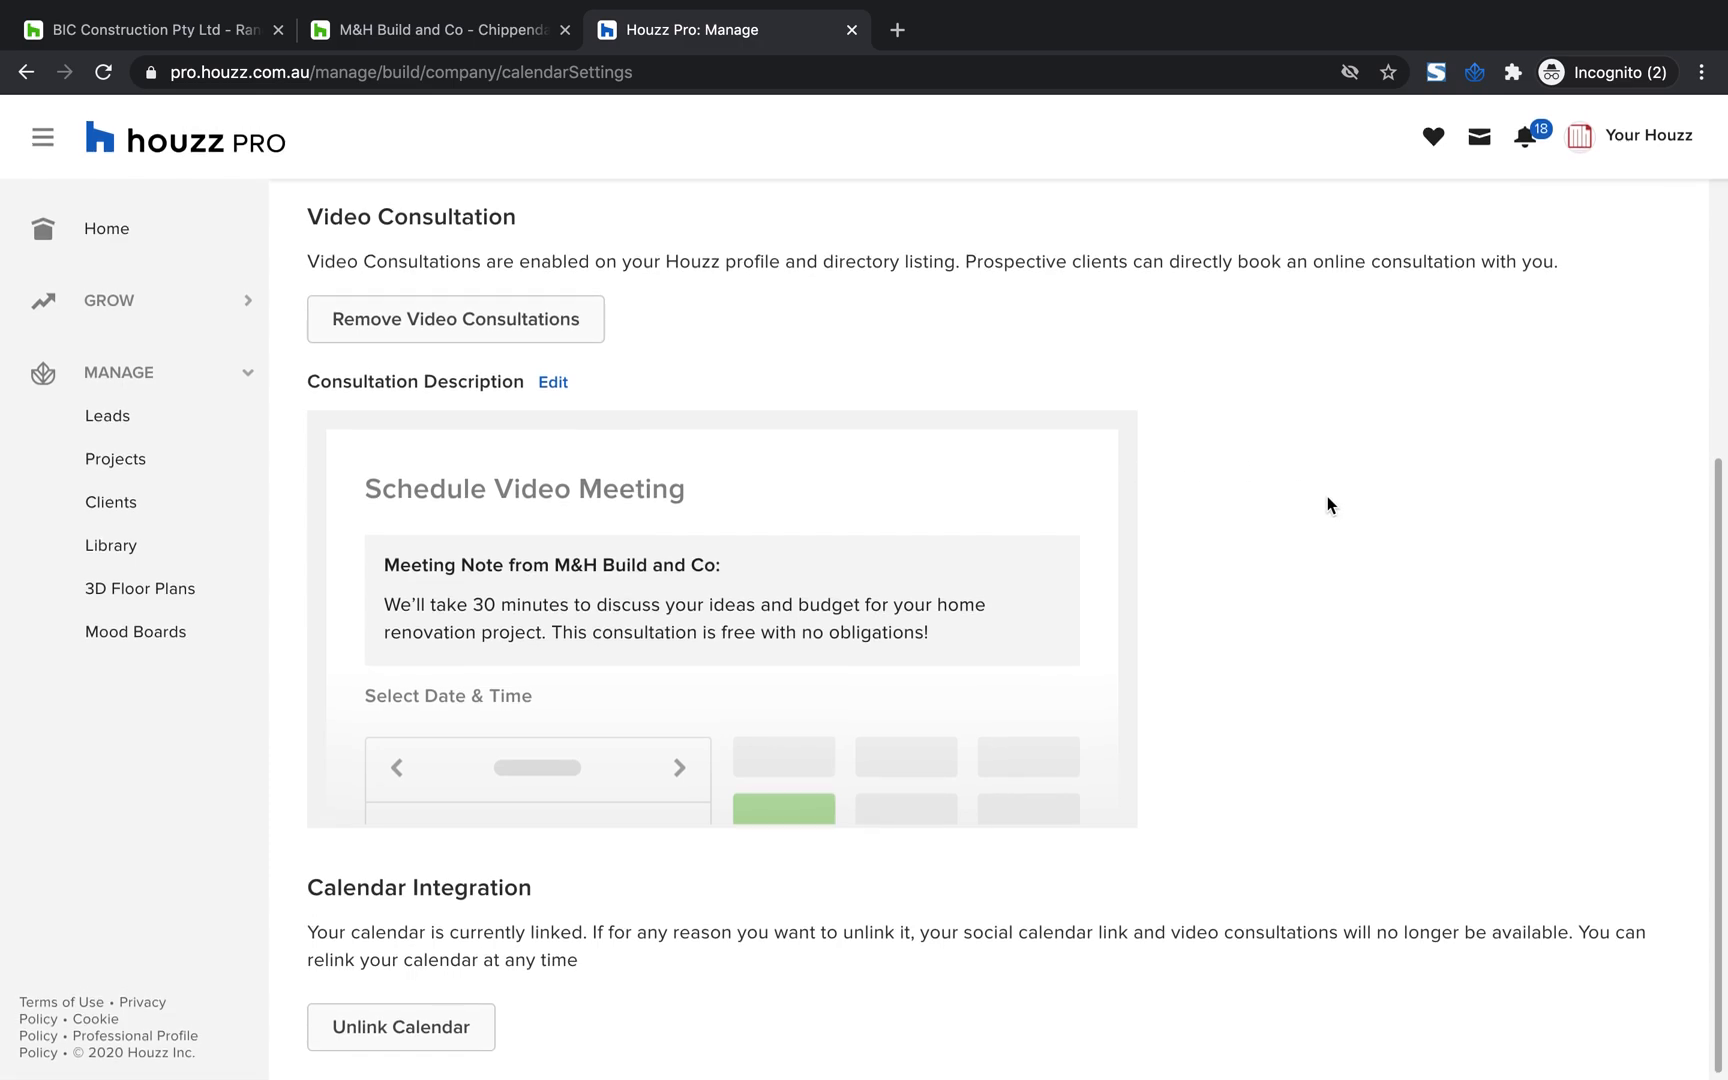
{"action": "scroll", "coordinate": [1327, 497], "scroll_direction": "up", "scroll_amount": 4}
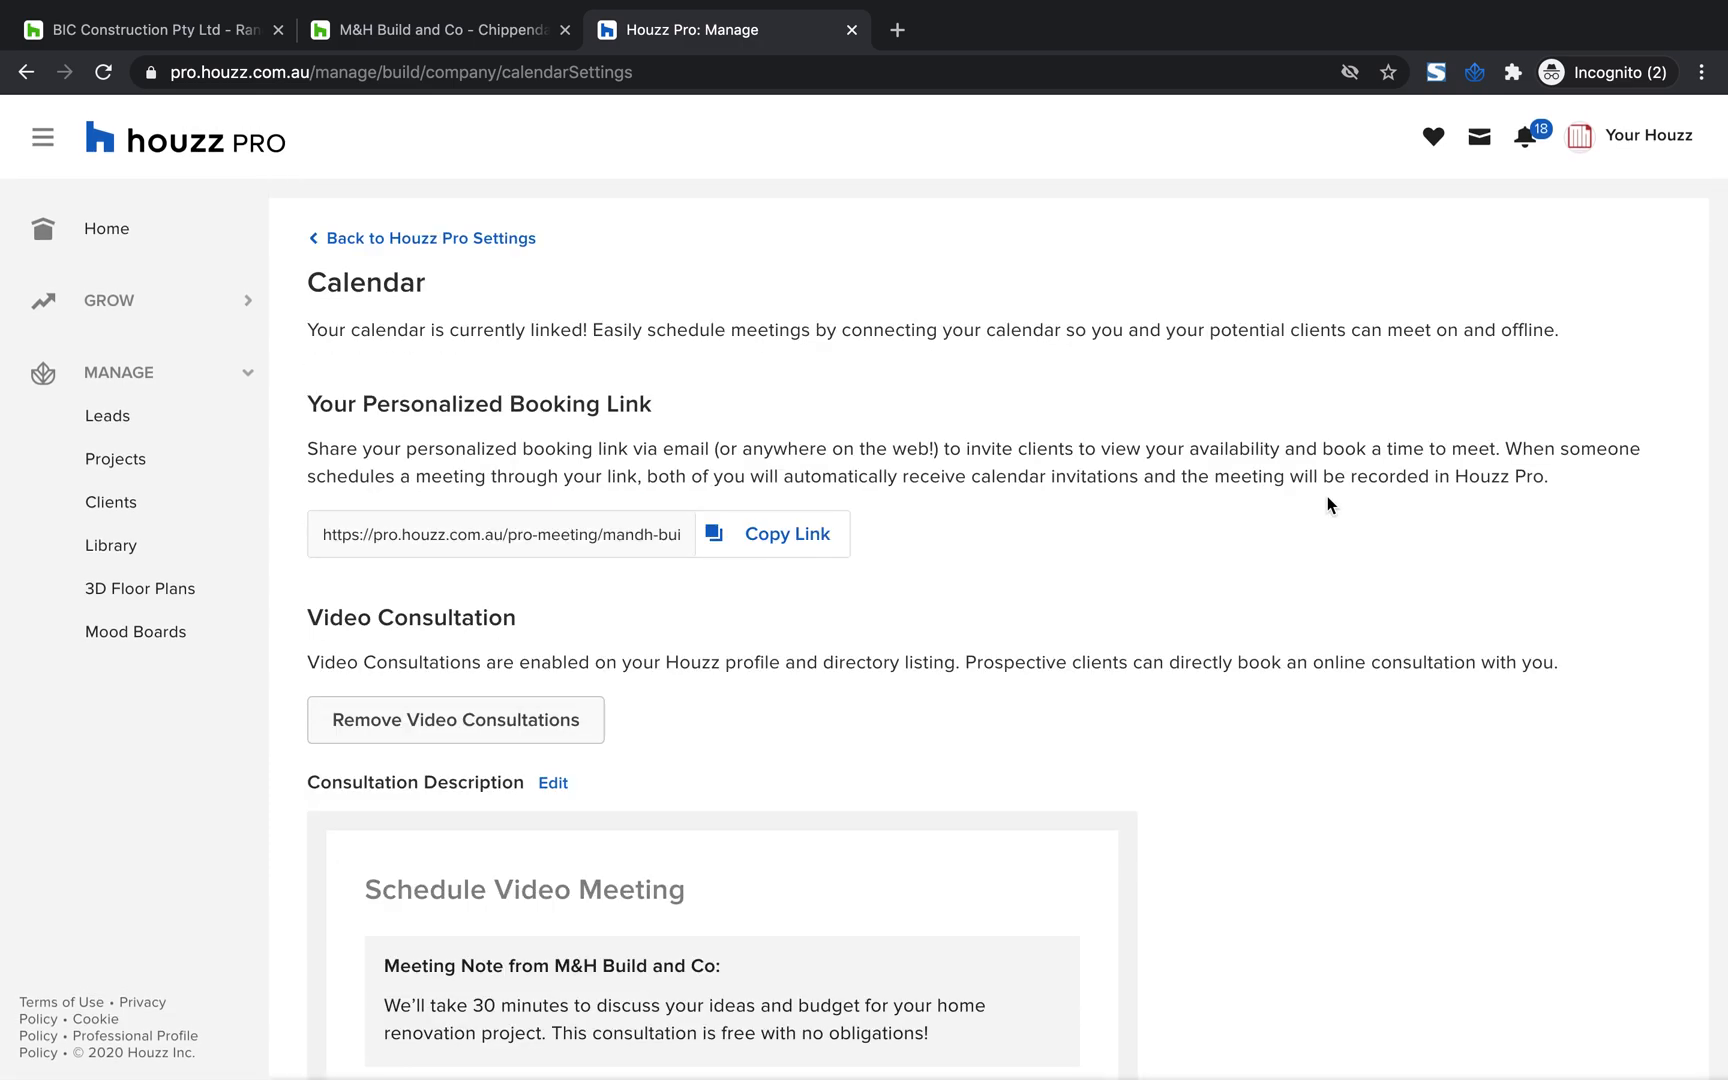
Review the booking link, video consultation and calendar integration sections of the Calendar settings and return to Houzz Pro Settings
{"action": "scroll", "coordinate": [1115, 625], "scroll_direction": "down", "scroll_amount": 4}
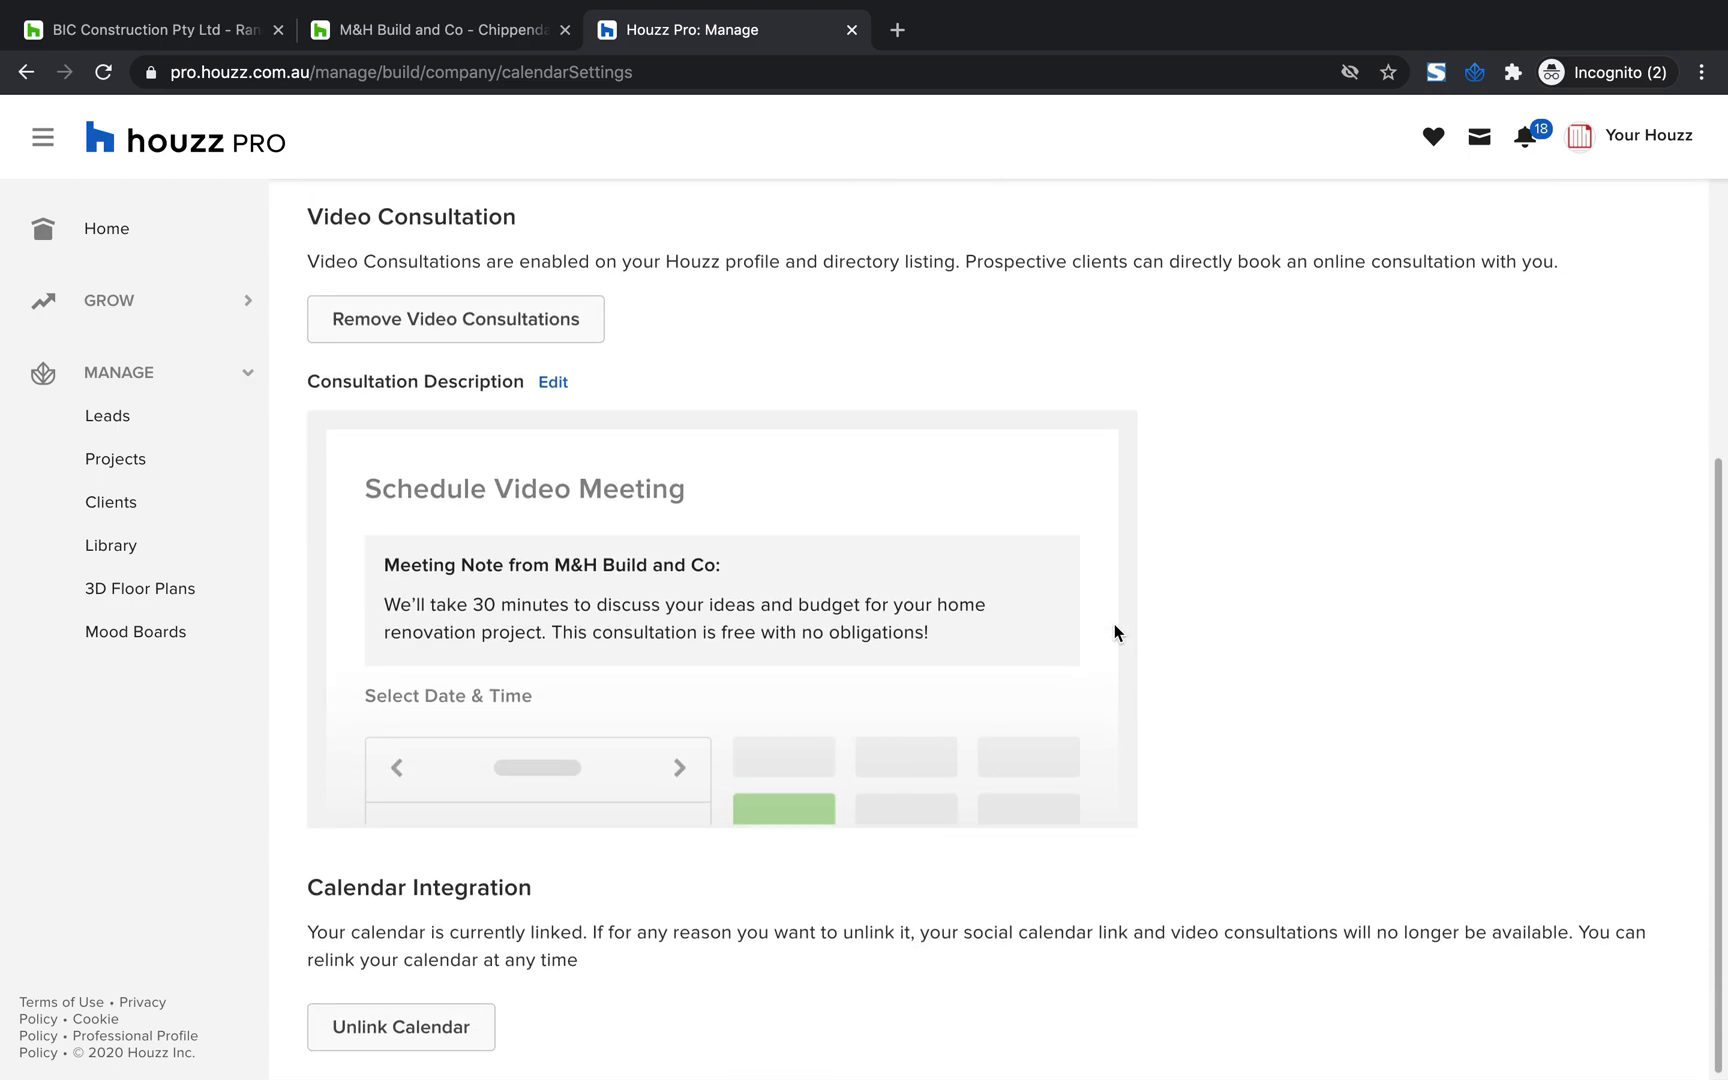
{"action": "scroll", "coordinate": [1117, 632], "scroll_direction": "up", "scroll_amount": 4}
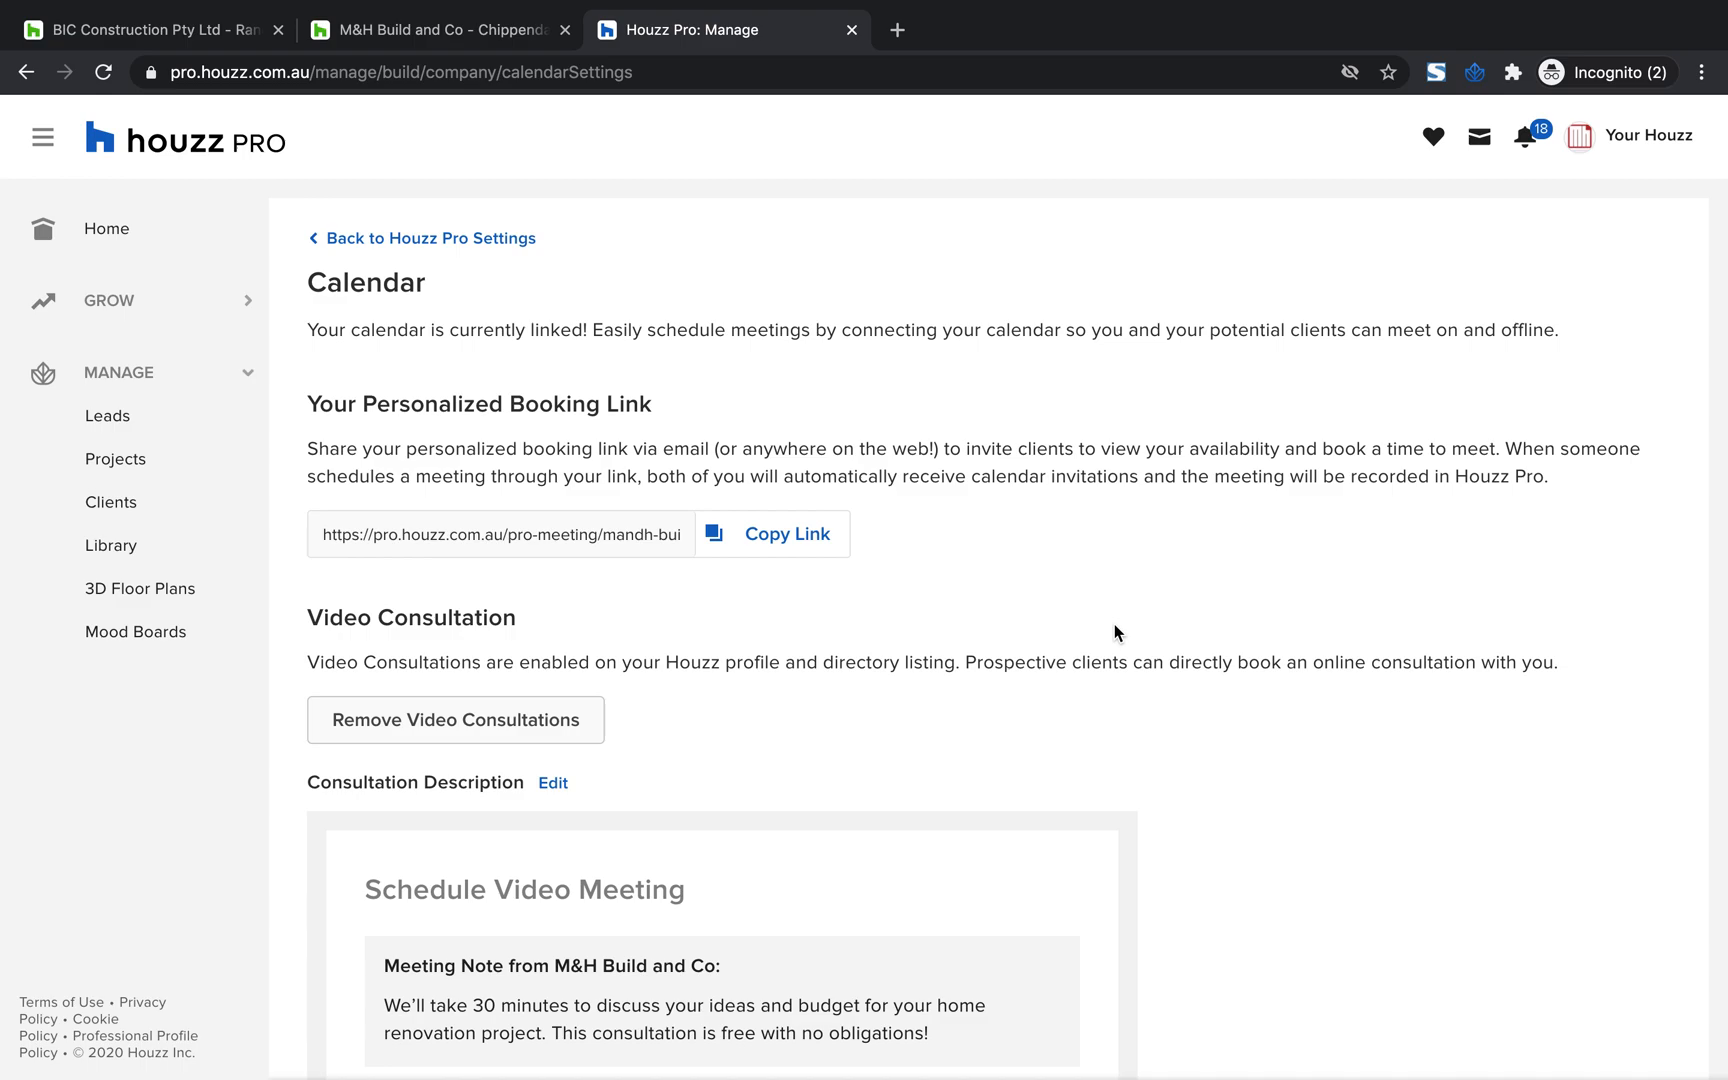
{"action": "scroll", "coordinate": [1114, 632], "scroll_direction": "down", "scroll_amount": 5}
{"action": "scroll", "coordinate": [1114, 632], "scroll_direction": "up", "scroll_amount": 5}
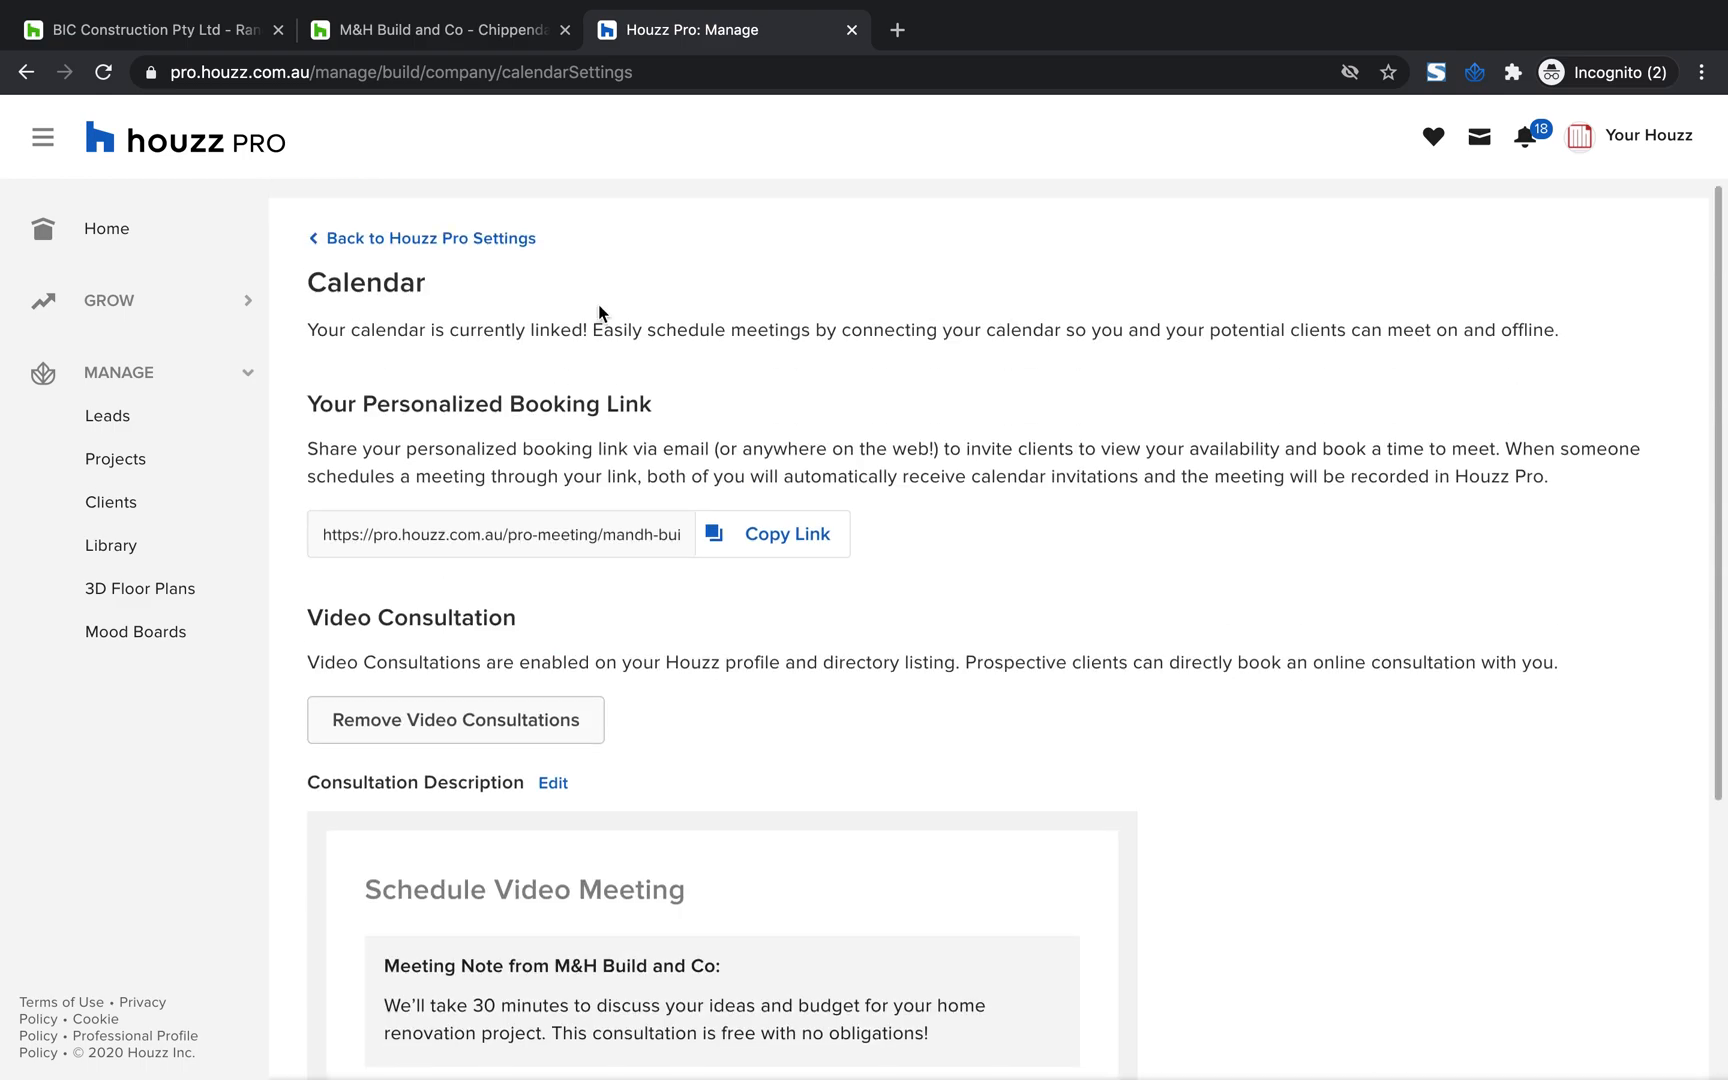
{"action": "left_click", "coordinate": [423, 244]}
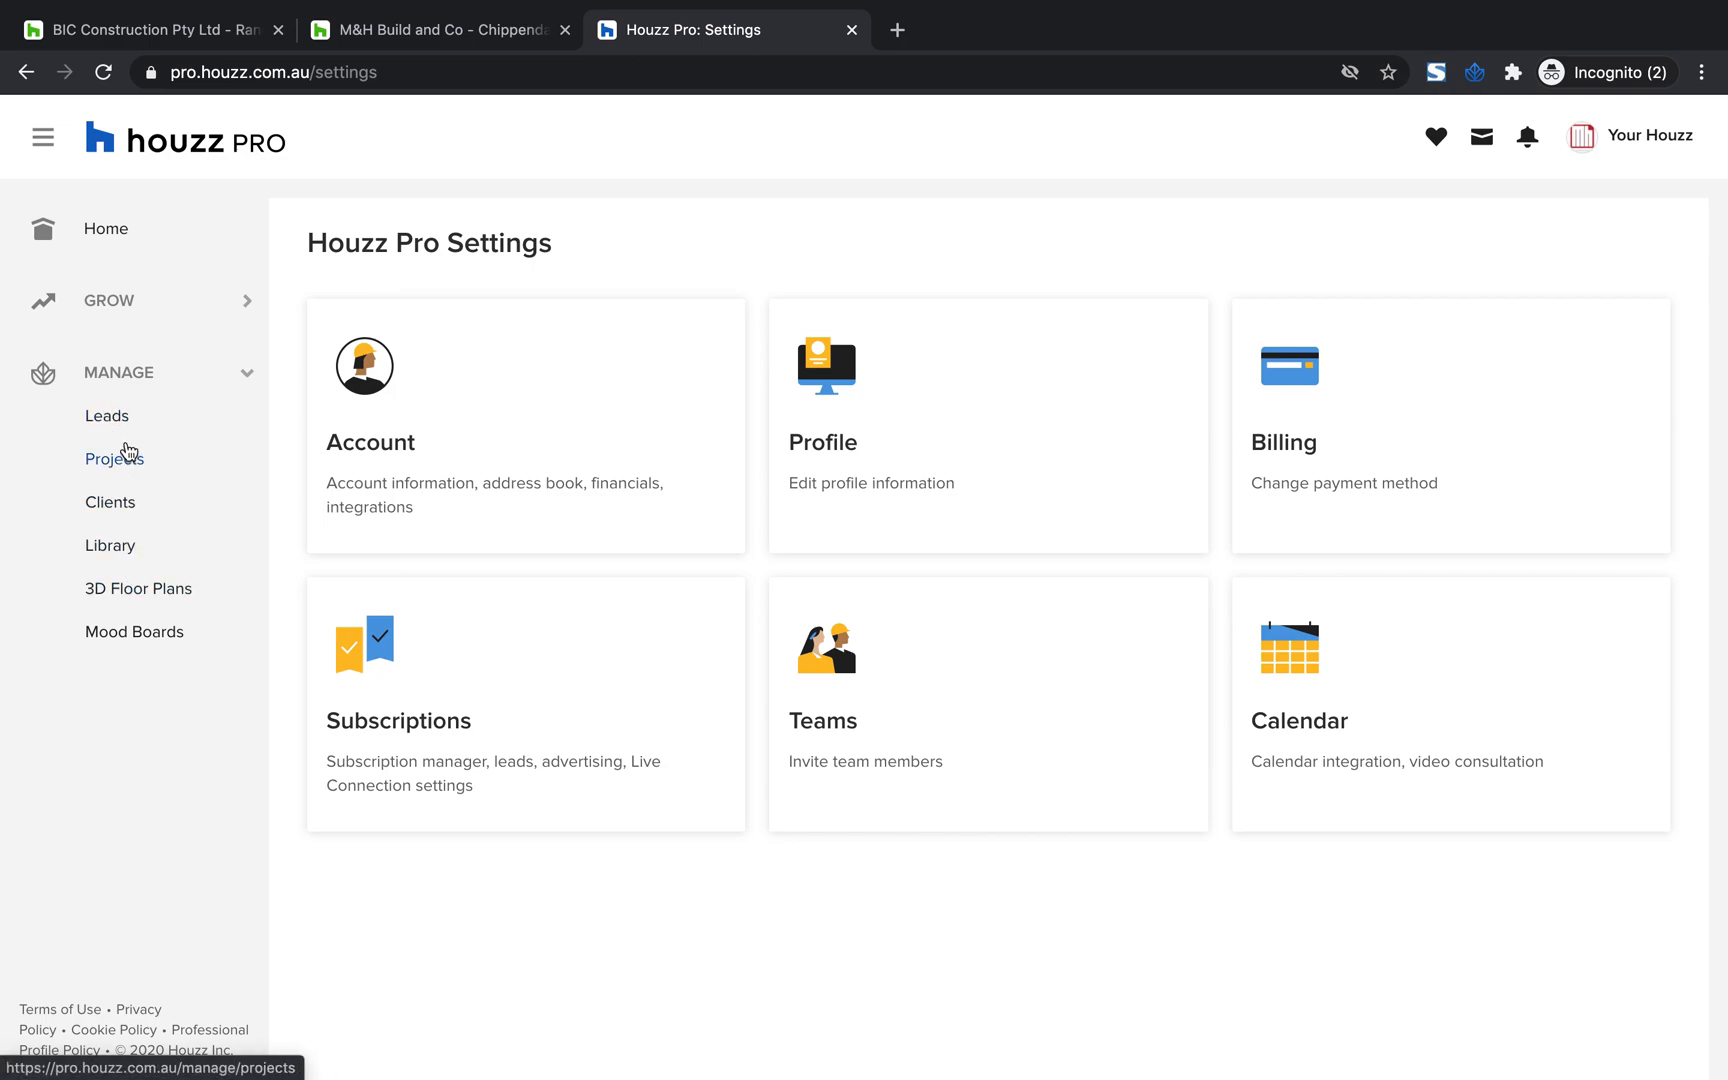
Open the Leads section and look through the Your Leads list and its stages
{"action": "left_click", "coordinate": [117, 422]}
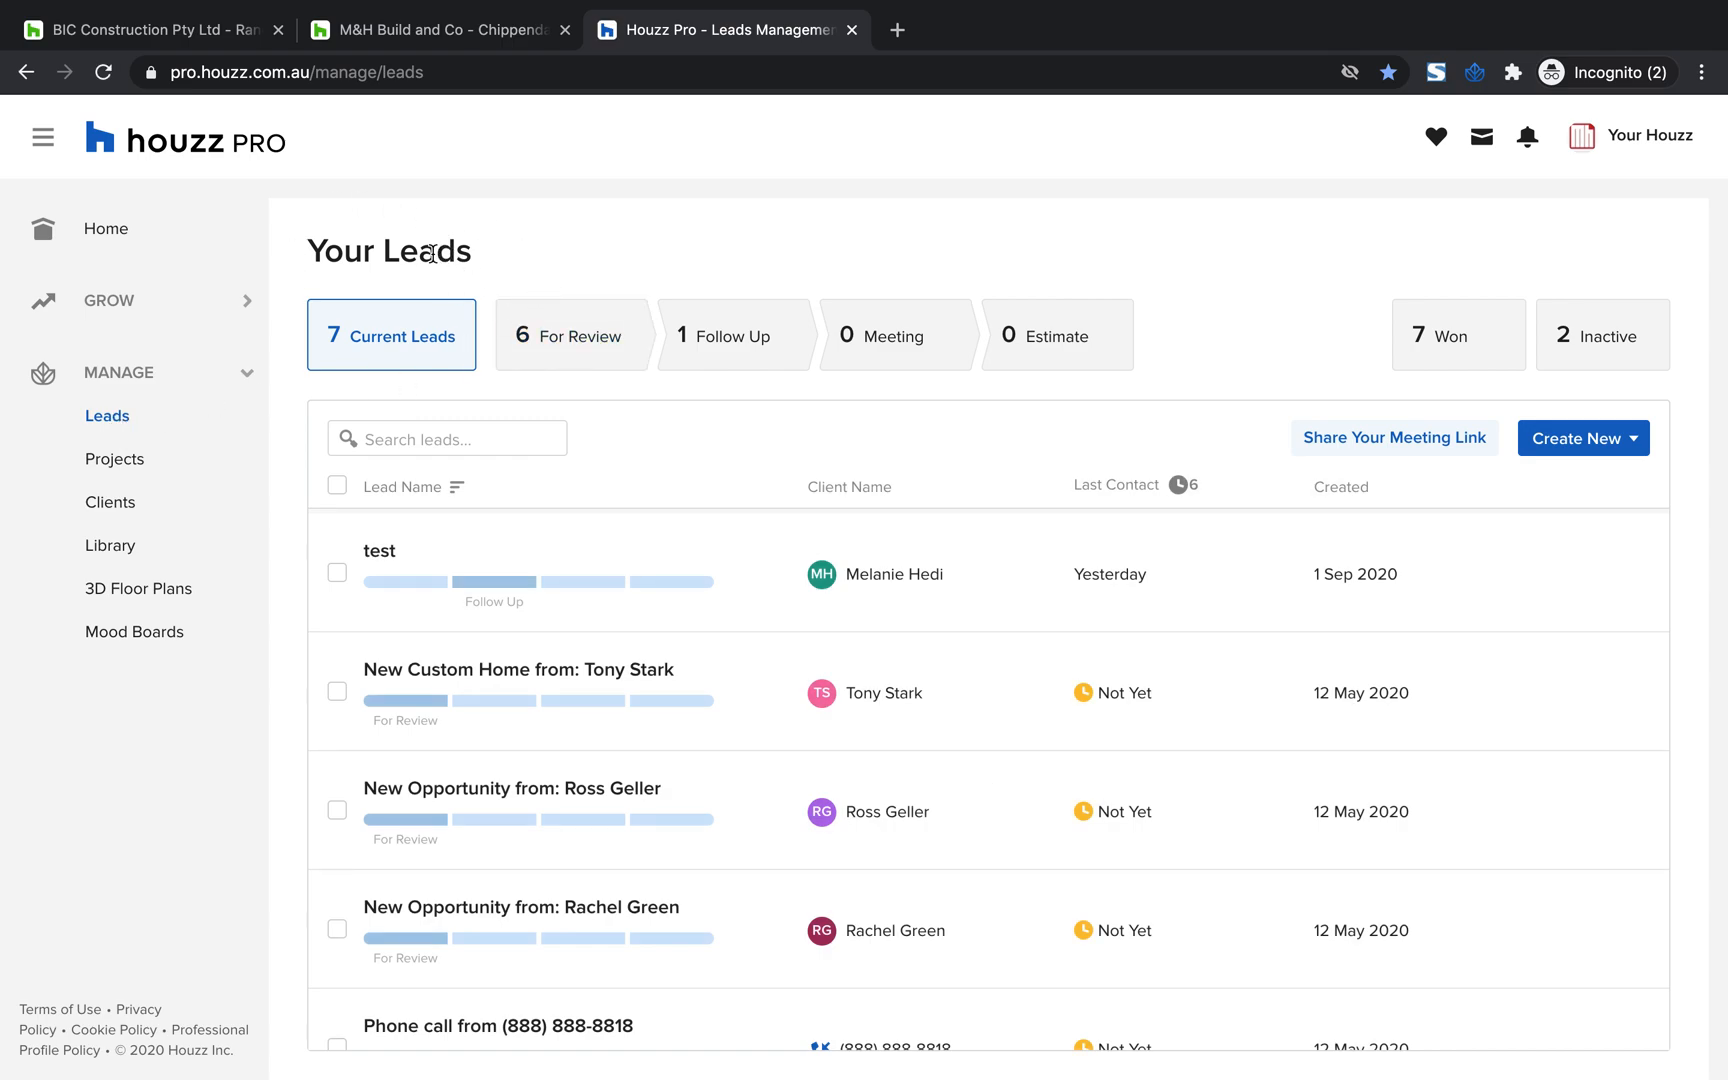
{"action": "left_click_drag", "start_coordinate": [495, 266], "coordinate": [305, 256]}
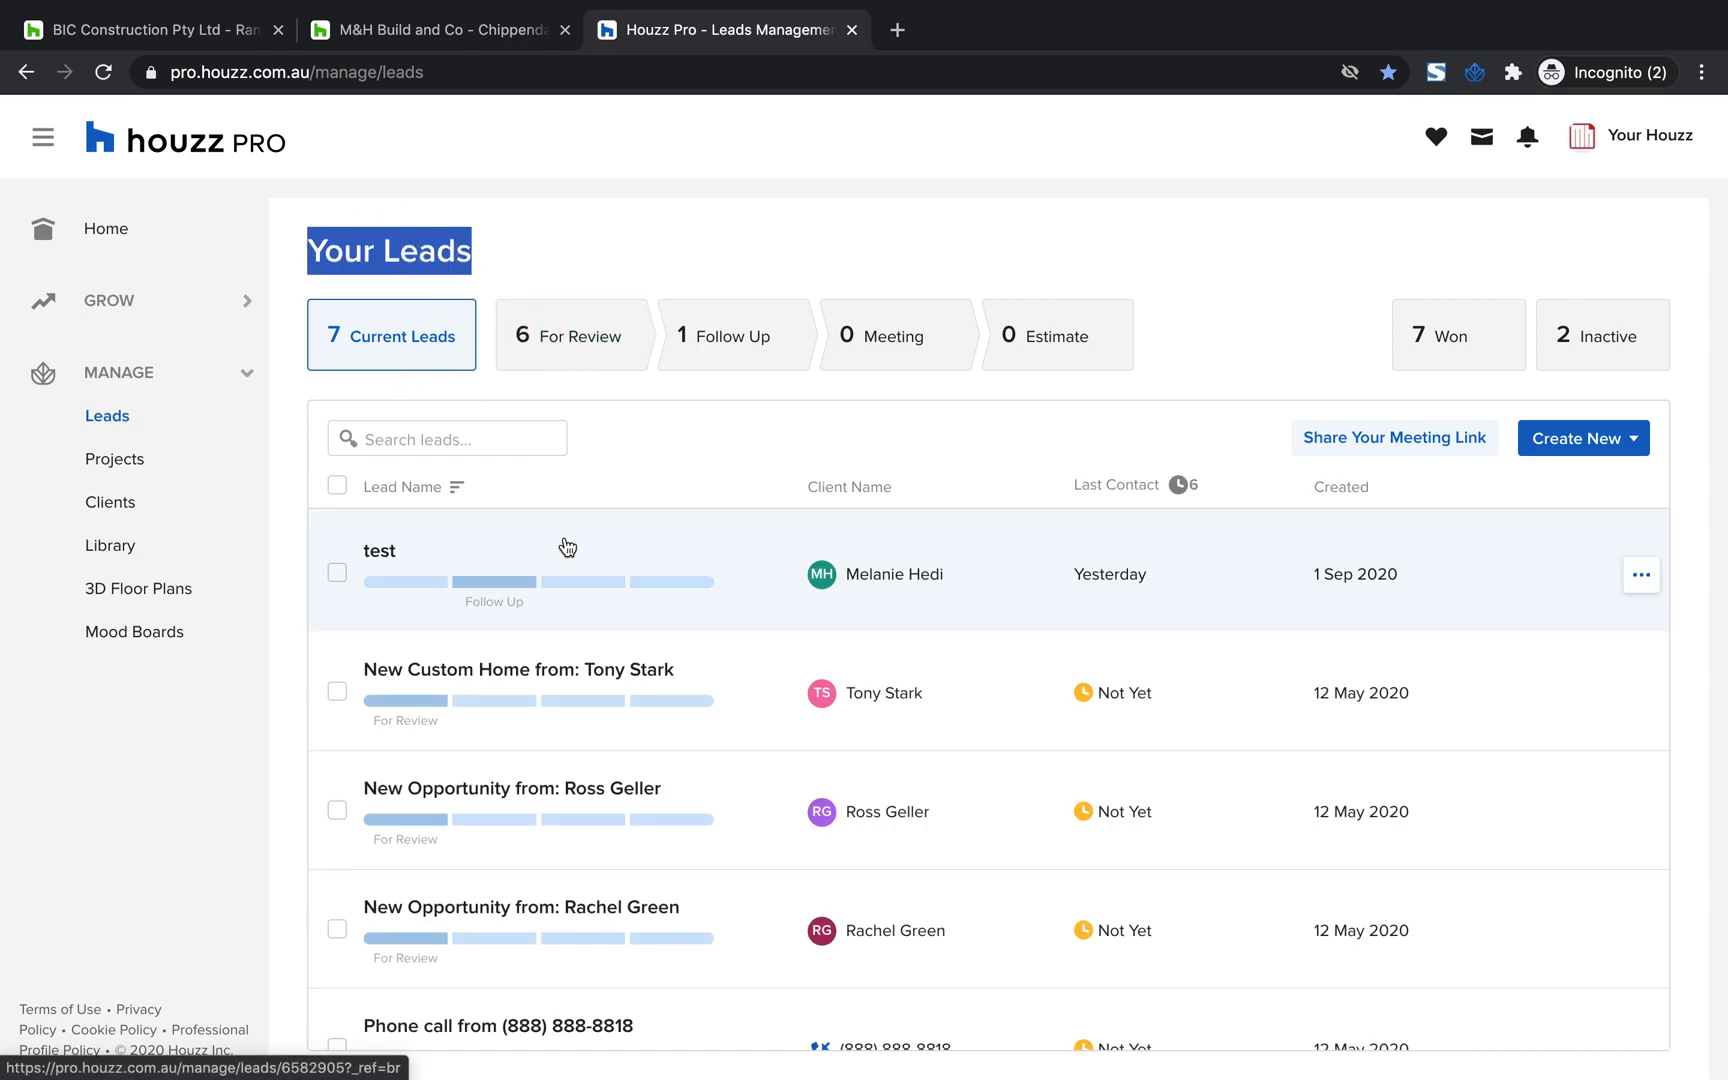
{"action": "scroll", "coordinate": [563, 985], "scroll_direction": "down", "scroll_amount": 1}
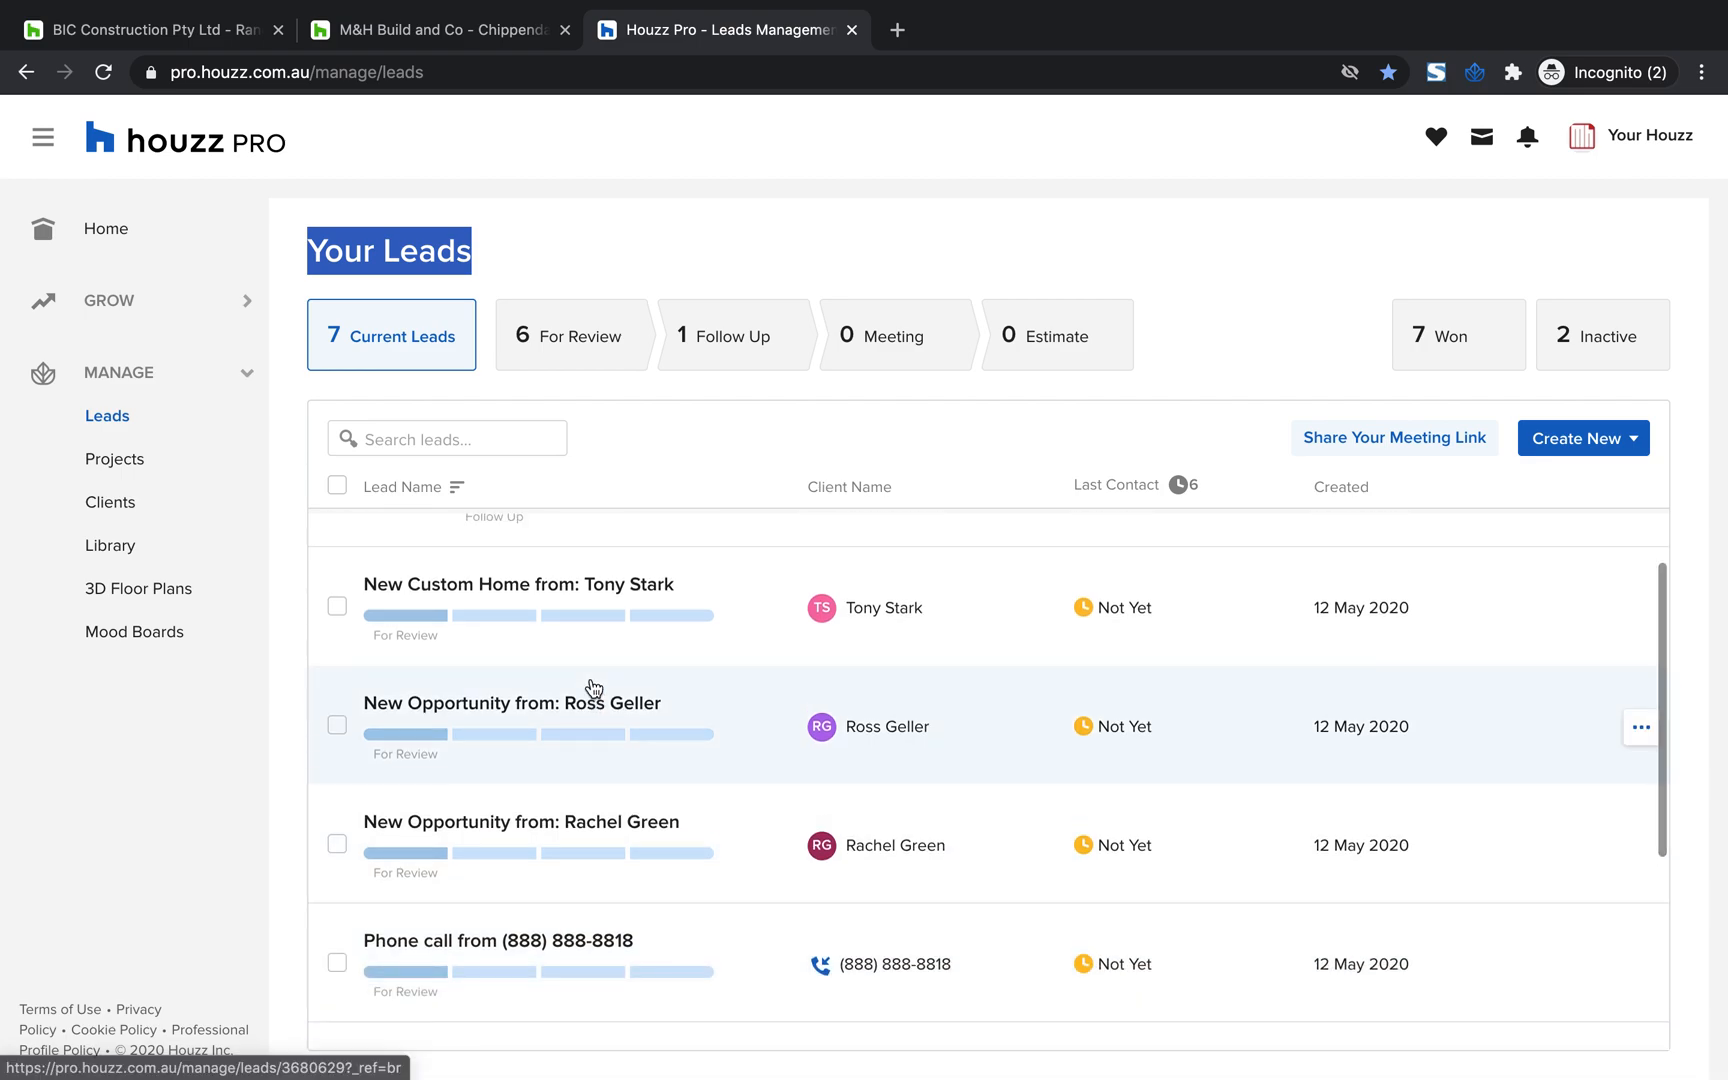
{"action": "scroll", "coordinate": [595, 620], "scroll_direction": "up", "scroll_amount": 1}
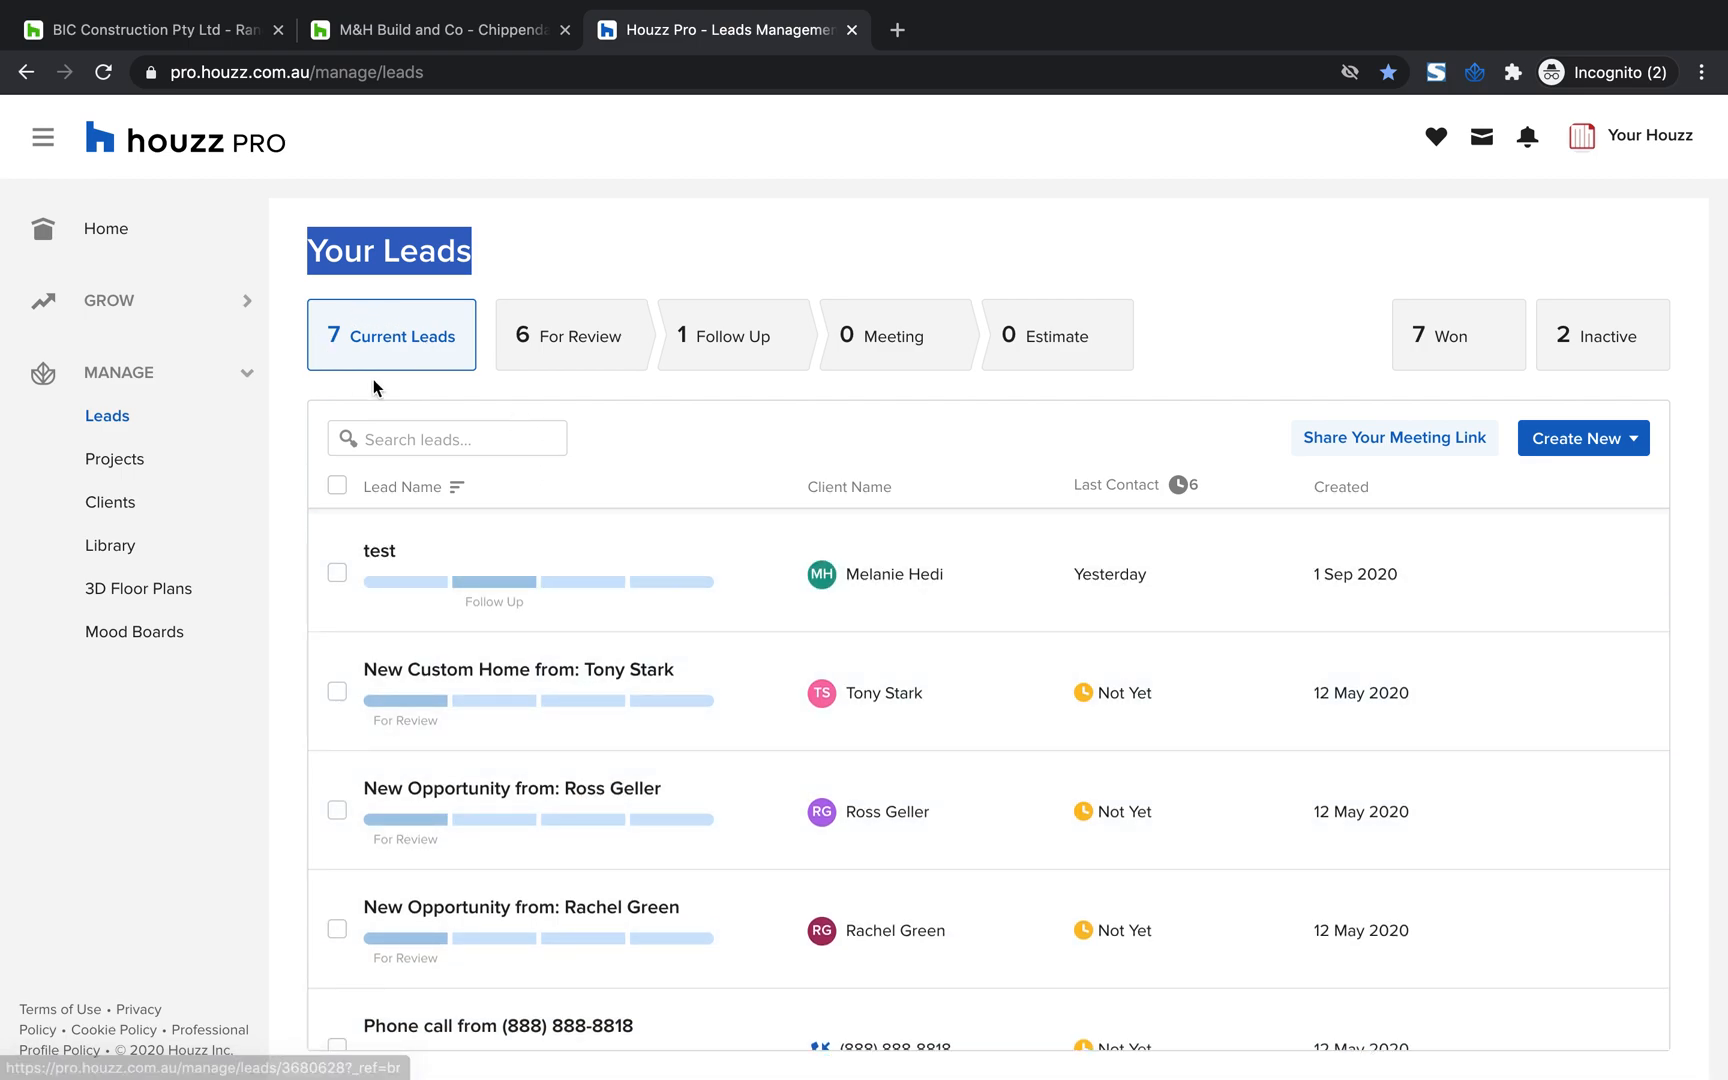
{"action": "left_click", "coordinate": [591, 240]}
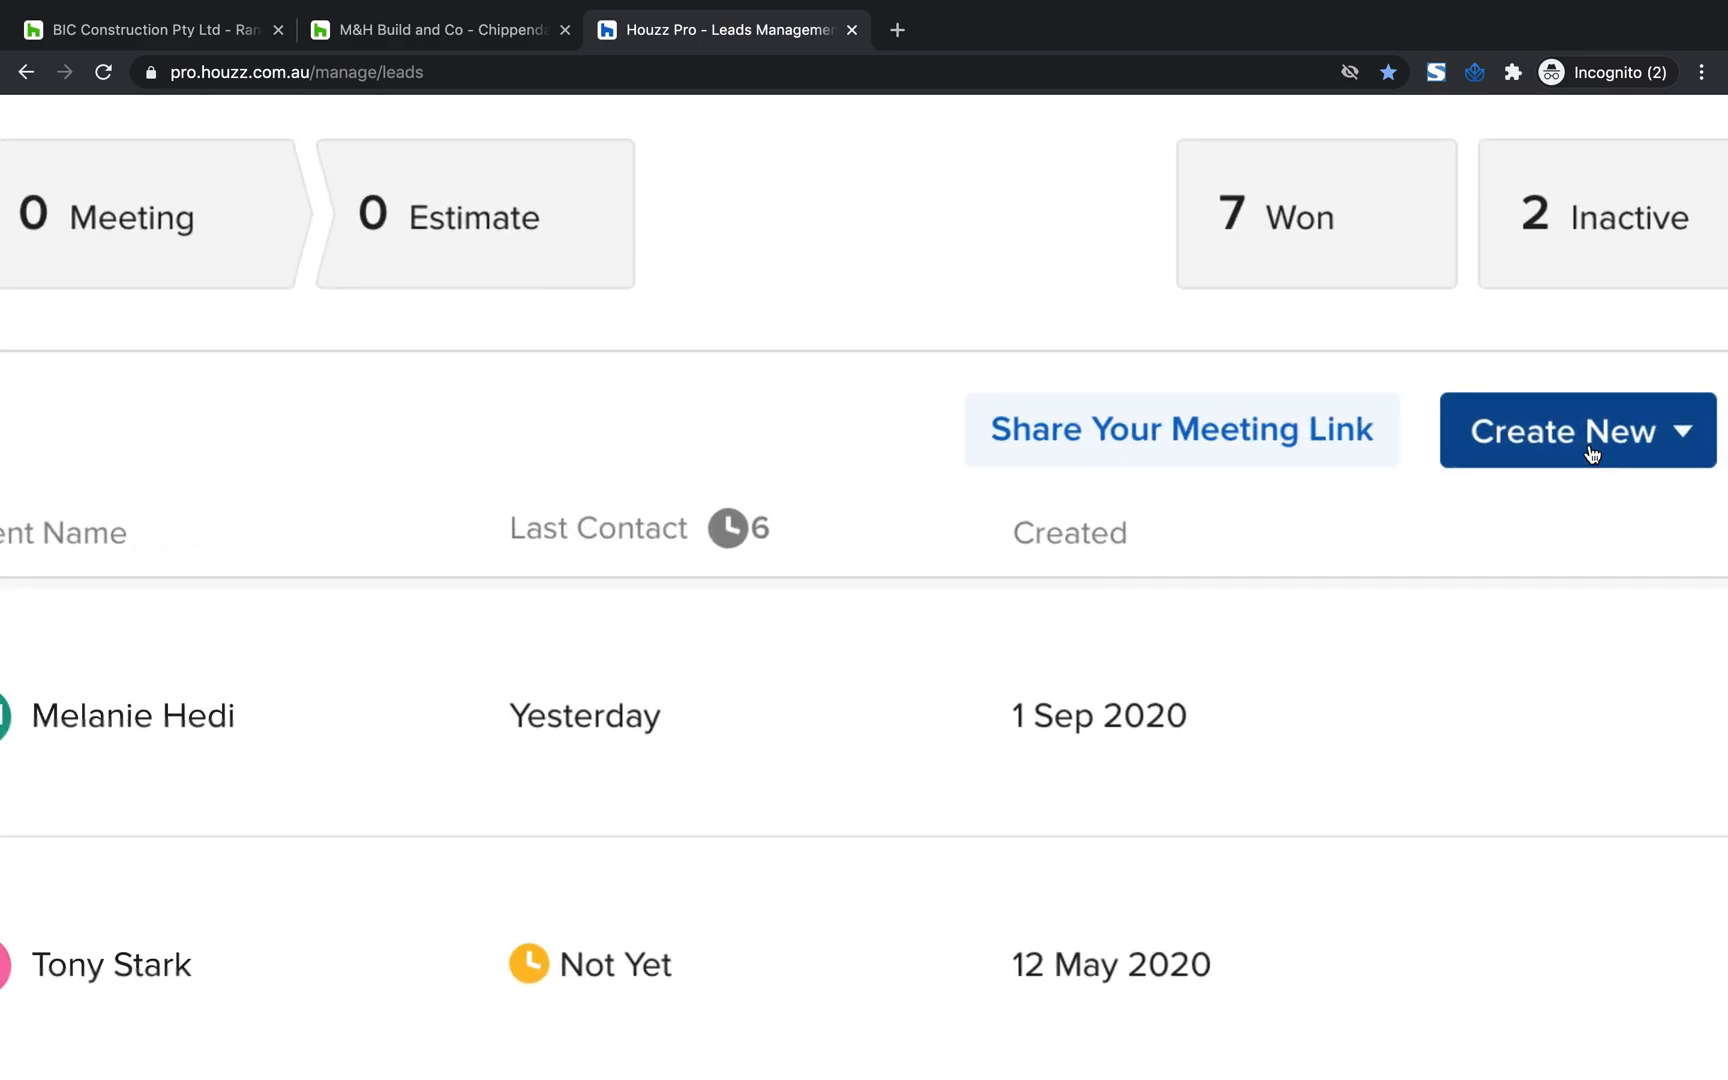
Start creating a new lead and look over the General Details section of the form
{"action": "left_click", "coordinate": [1597, 441]}
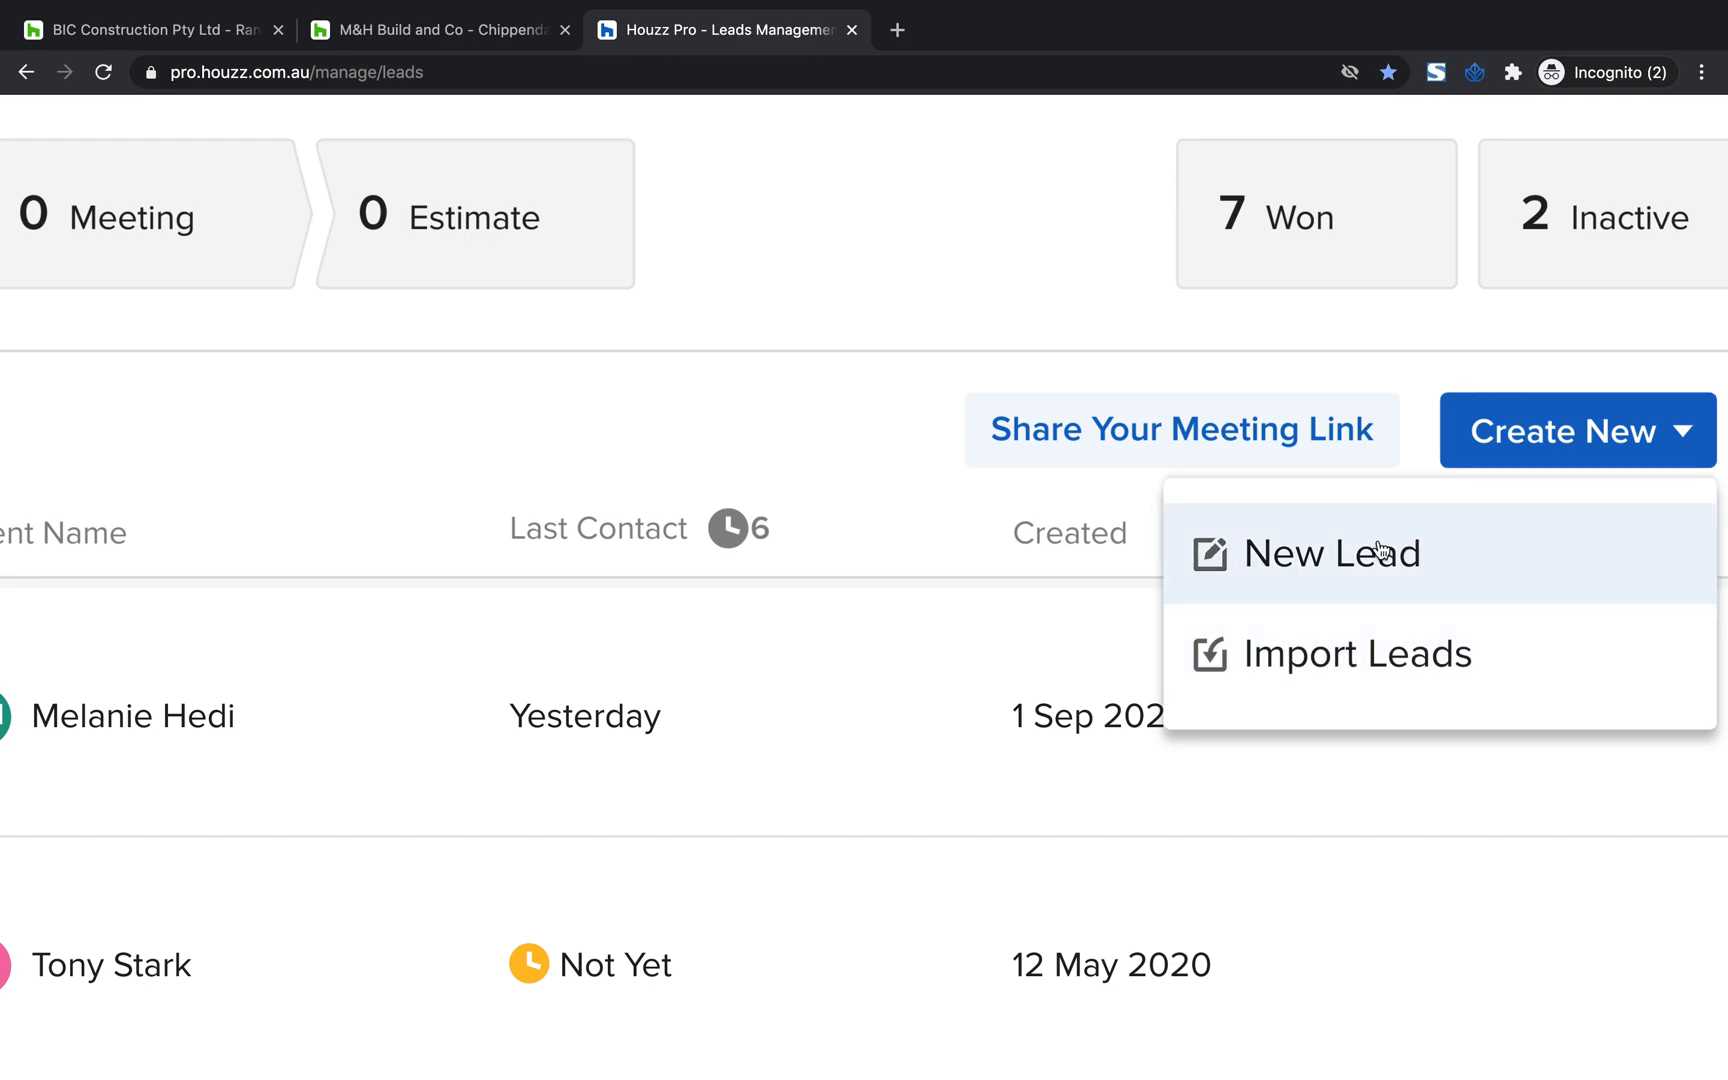
{"action": "left_click", "coordinate": [1420, 550]}
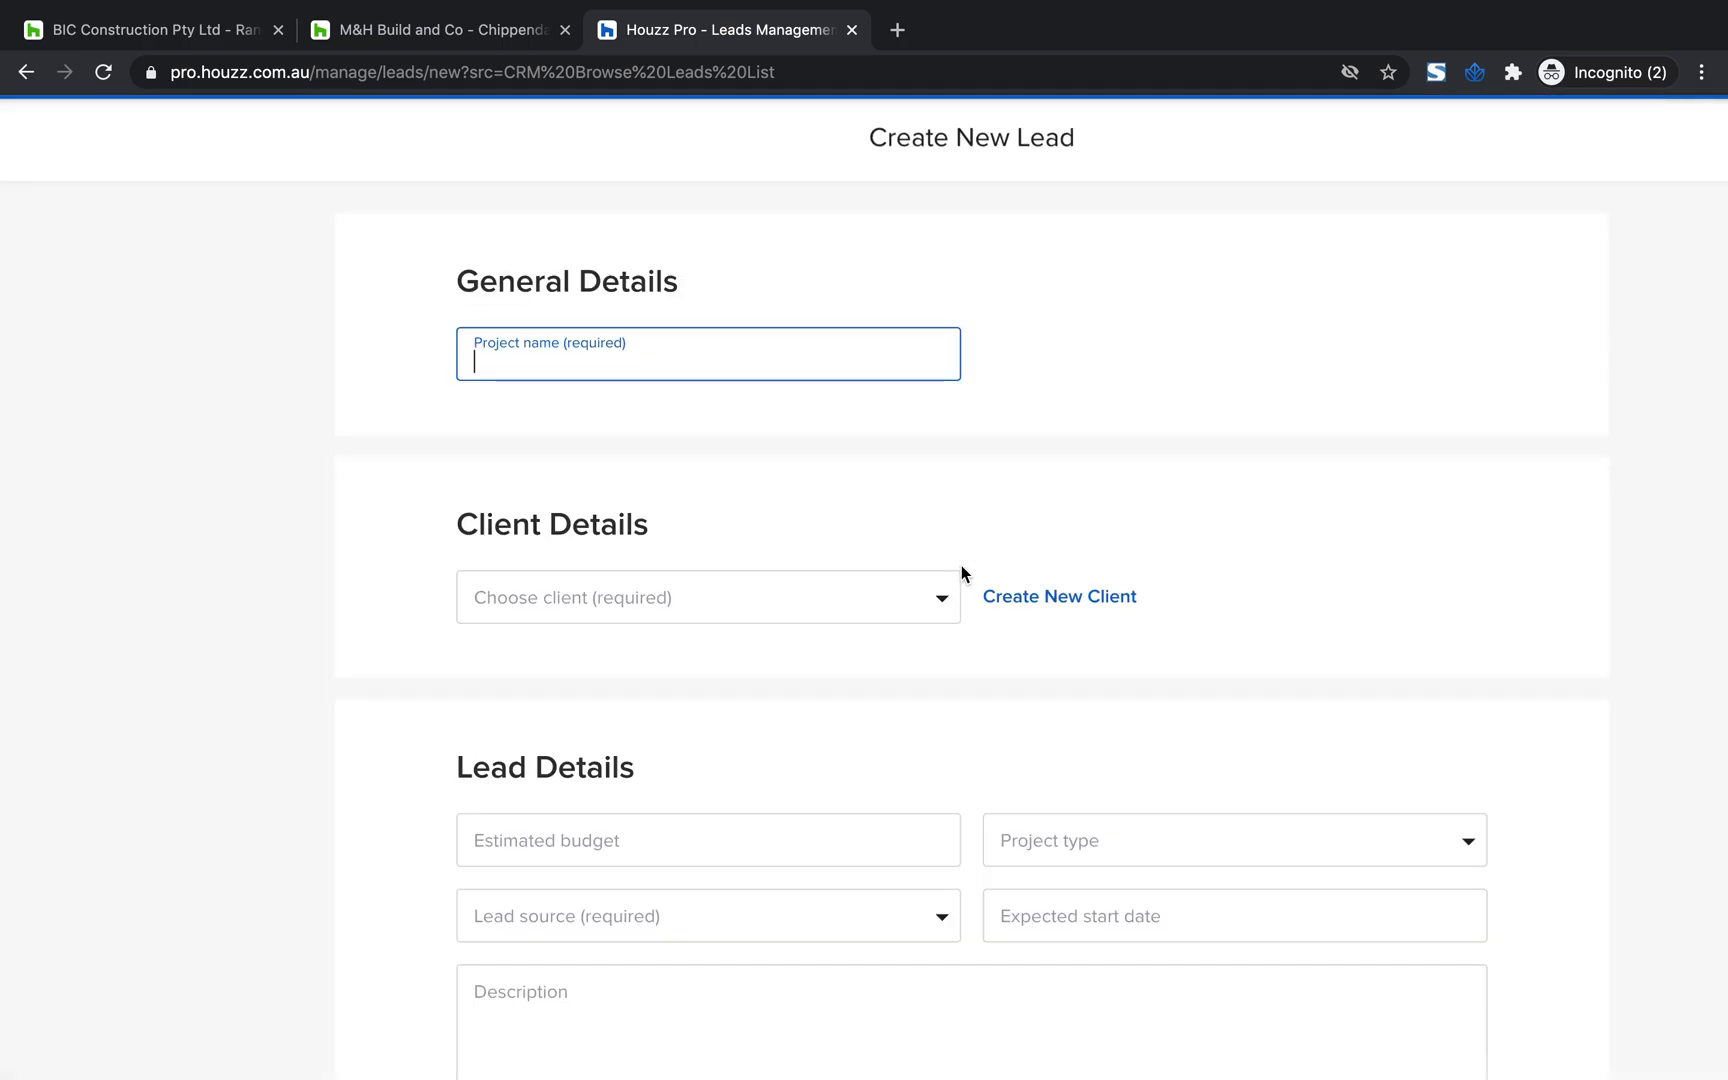
{"action": "left_click_drag", "start_coordinate": [1111, 144], "coordinate": [810, 140]}
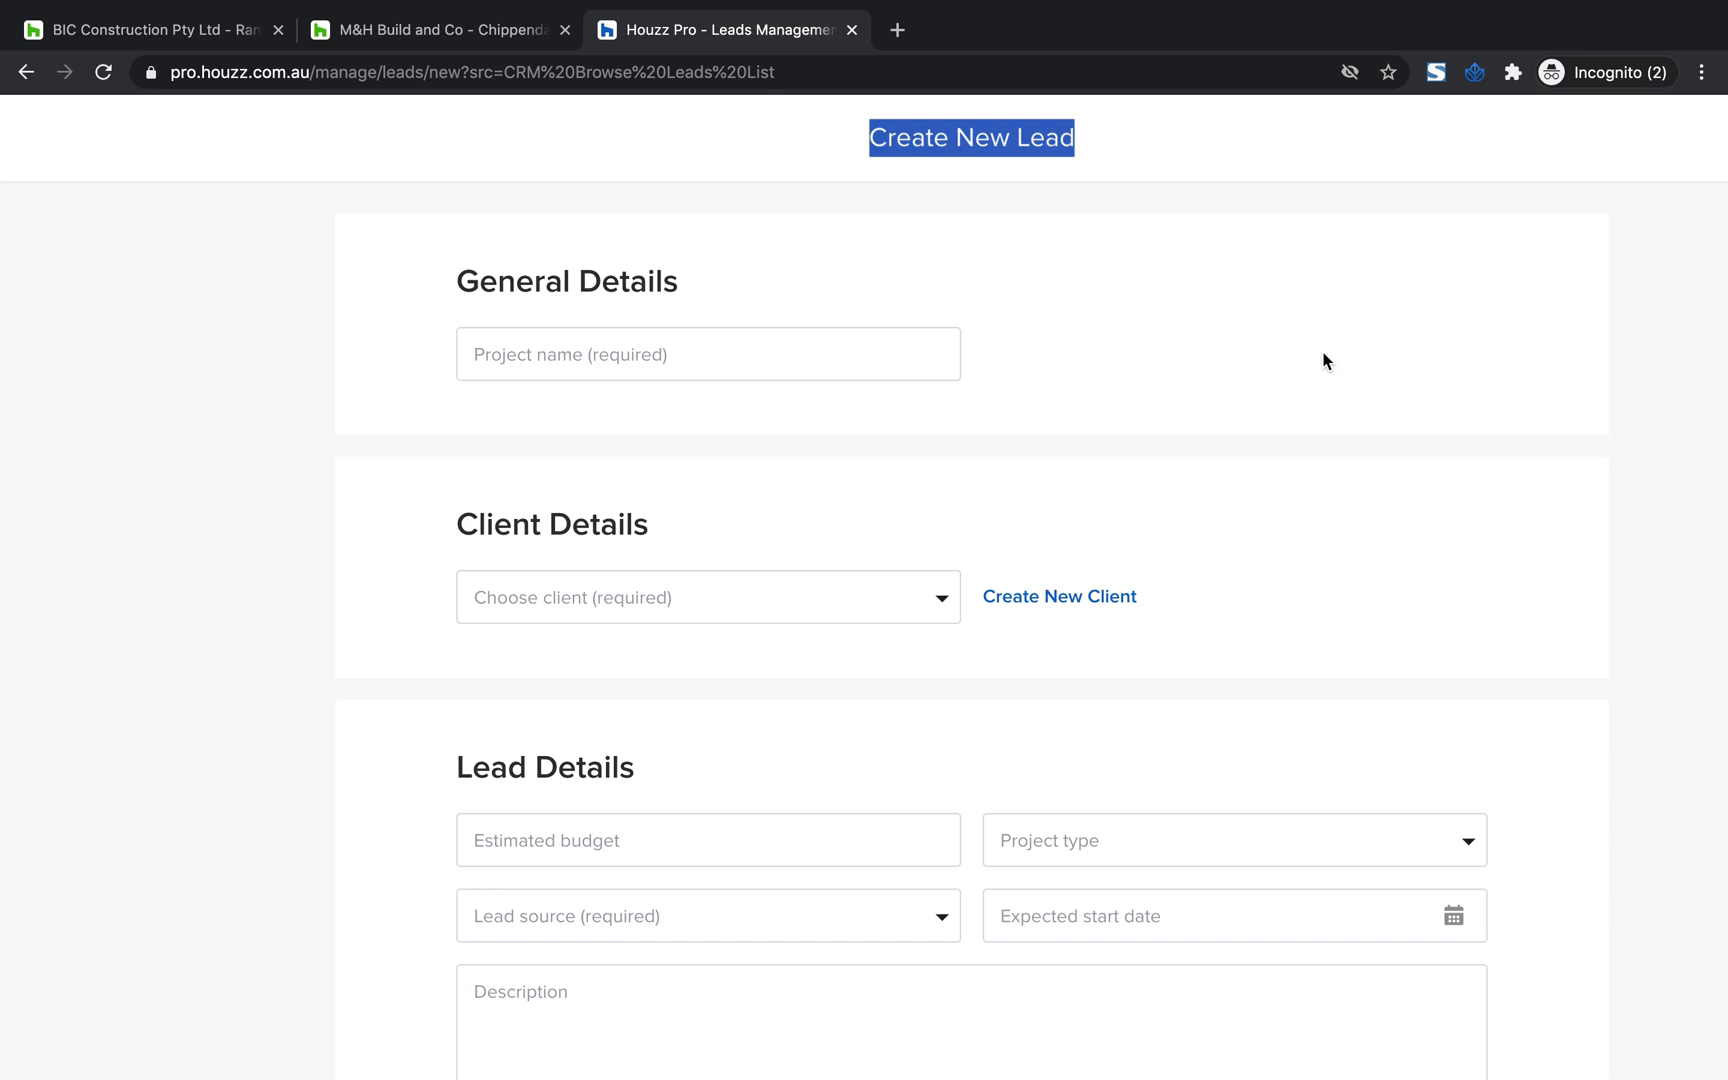
{"action": "scroll", "coordinate": [1325, 361], "scroll_direction": "down", "scroll_amount": 1}
{"action": "left_click", "coordinate": [725, 263]}
{"action": "left_click_drag", "start_coordinate": [725, 263], "coordinate": [440, 255]}
{"action": "left_click", "coordinate": [527, 335]}
{"action": "left_click", "coordinate": [549, 282]}
{"action": "left_click", "coordinate": [528, 320]}
{"action": "left_click", "coordinate": [1025, 267]}
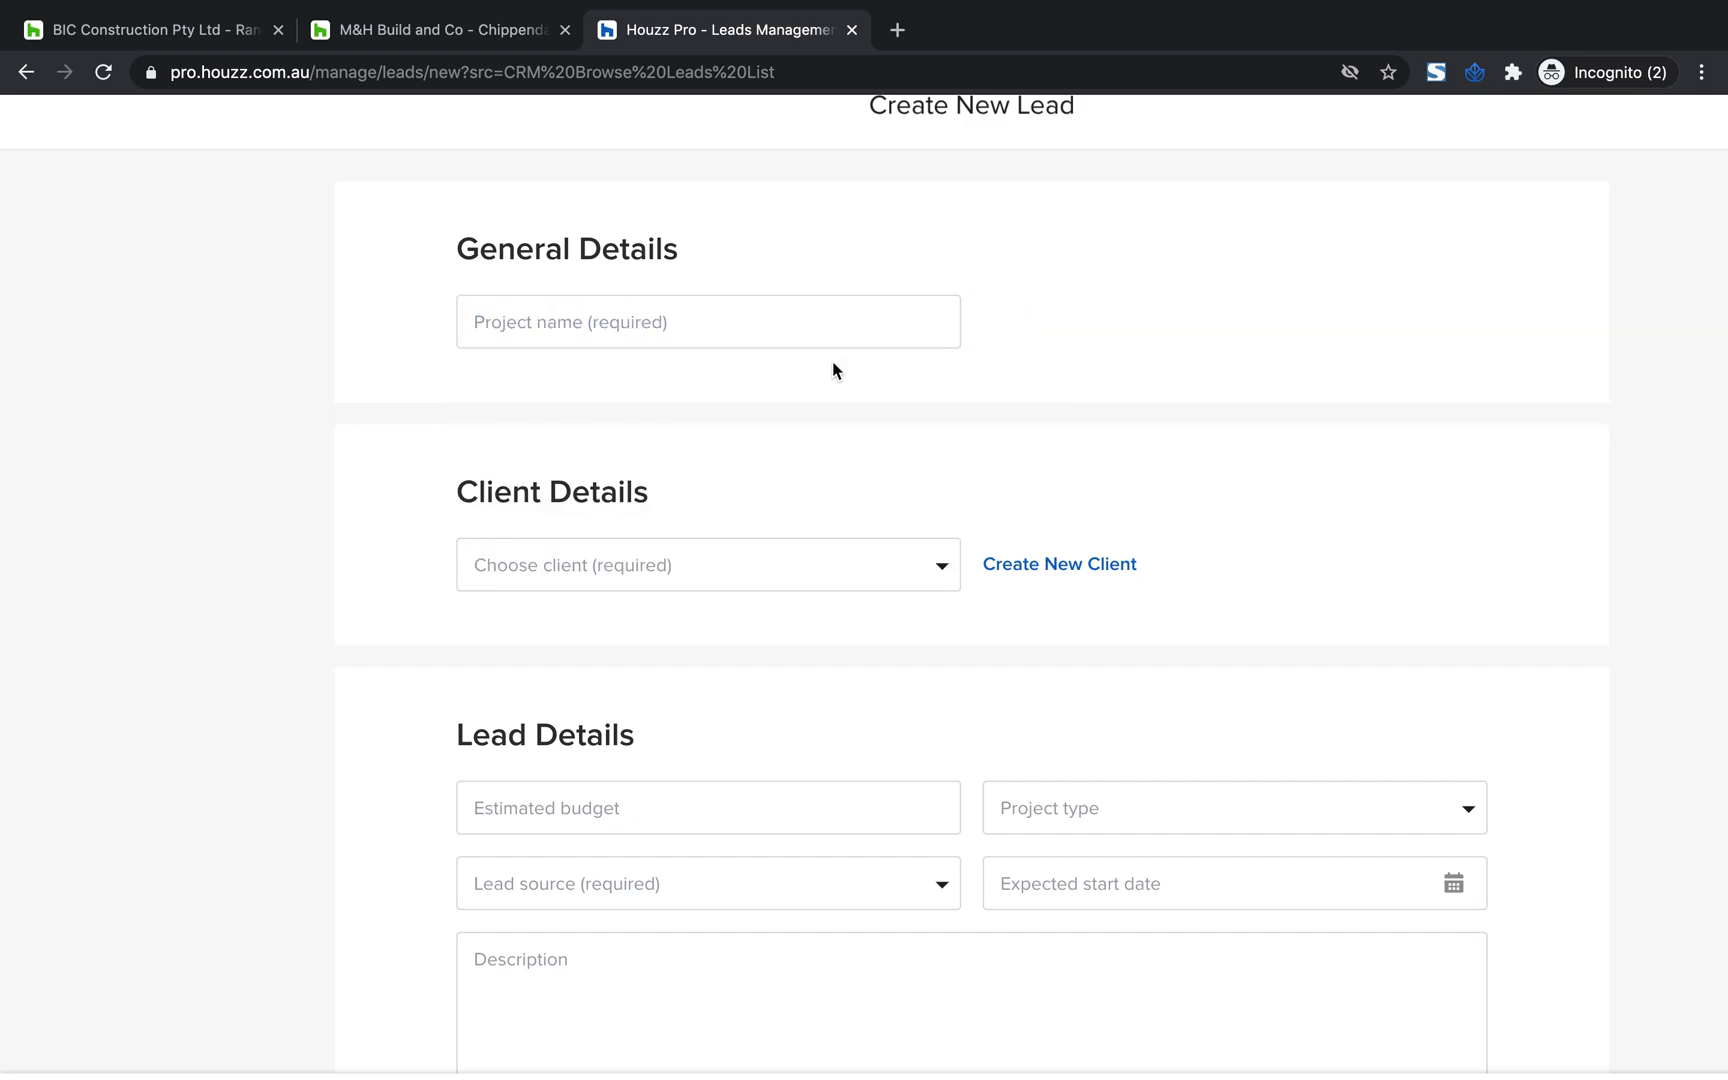
Choose an existing client from the client list for the new lead
{"action": "scroll", "coordinate": [834, 370], "scroll_direction": "down", "scroll_amount": 1}
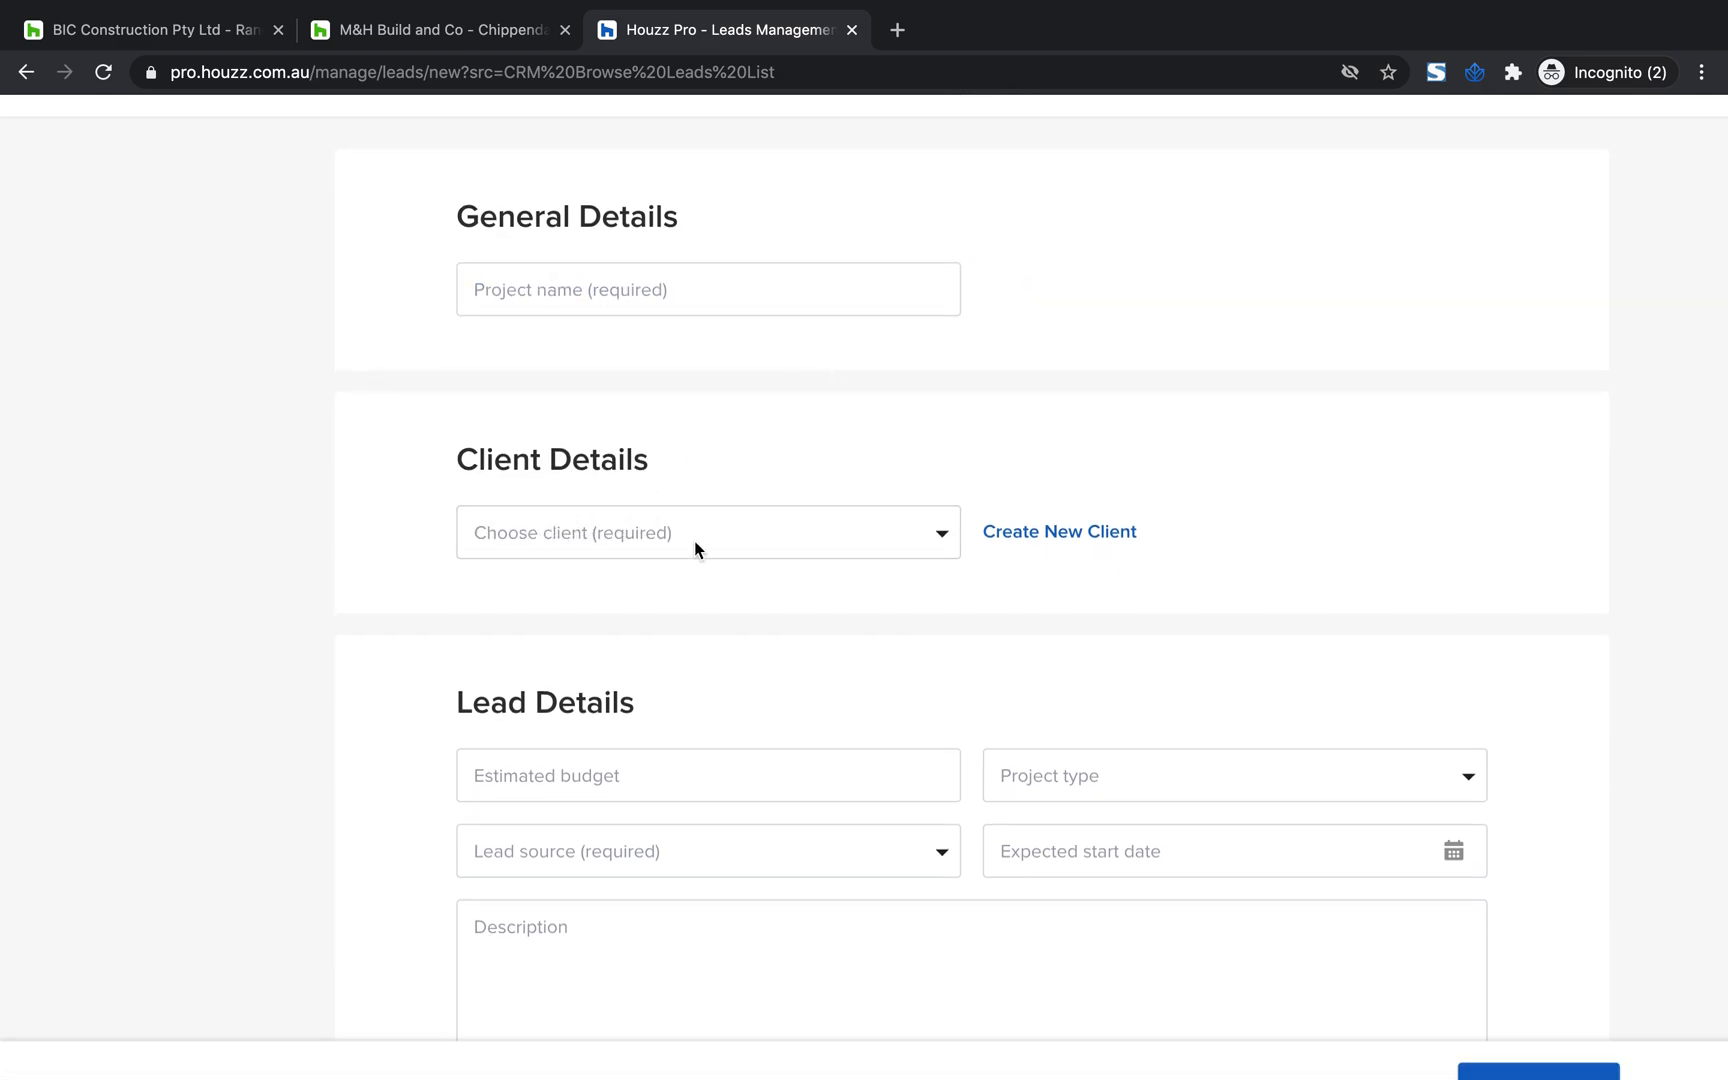
{"action": "left_click", "coordinate": [932, 545]}
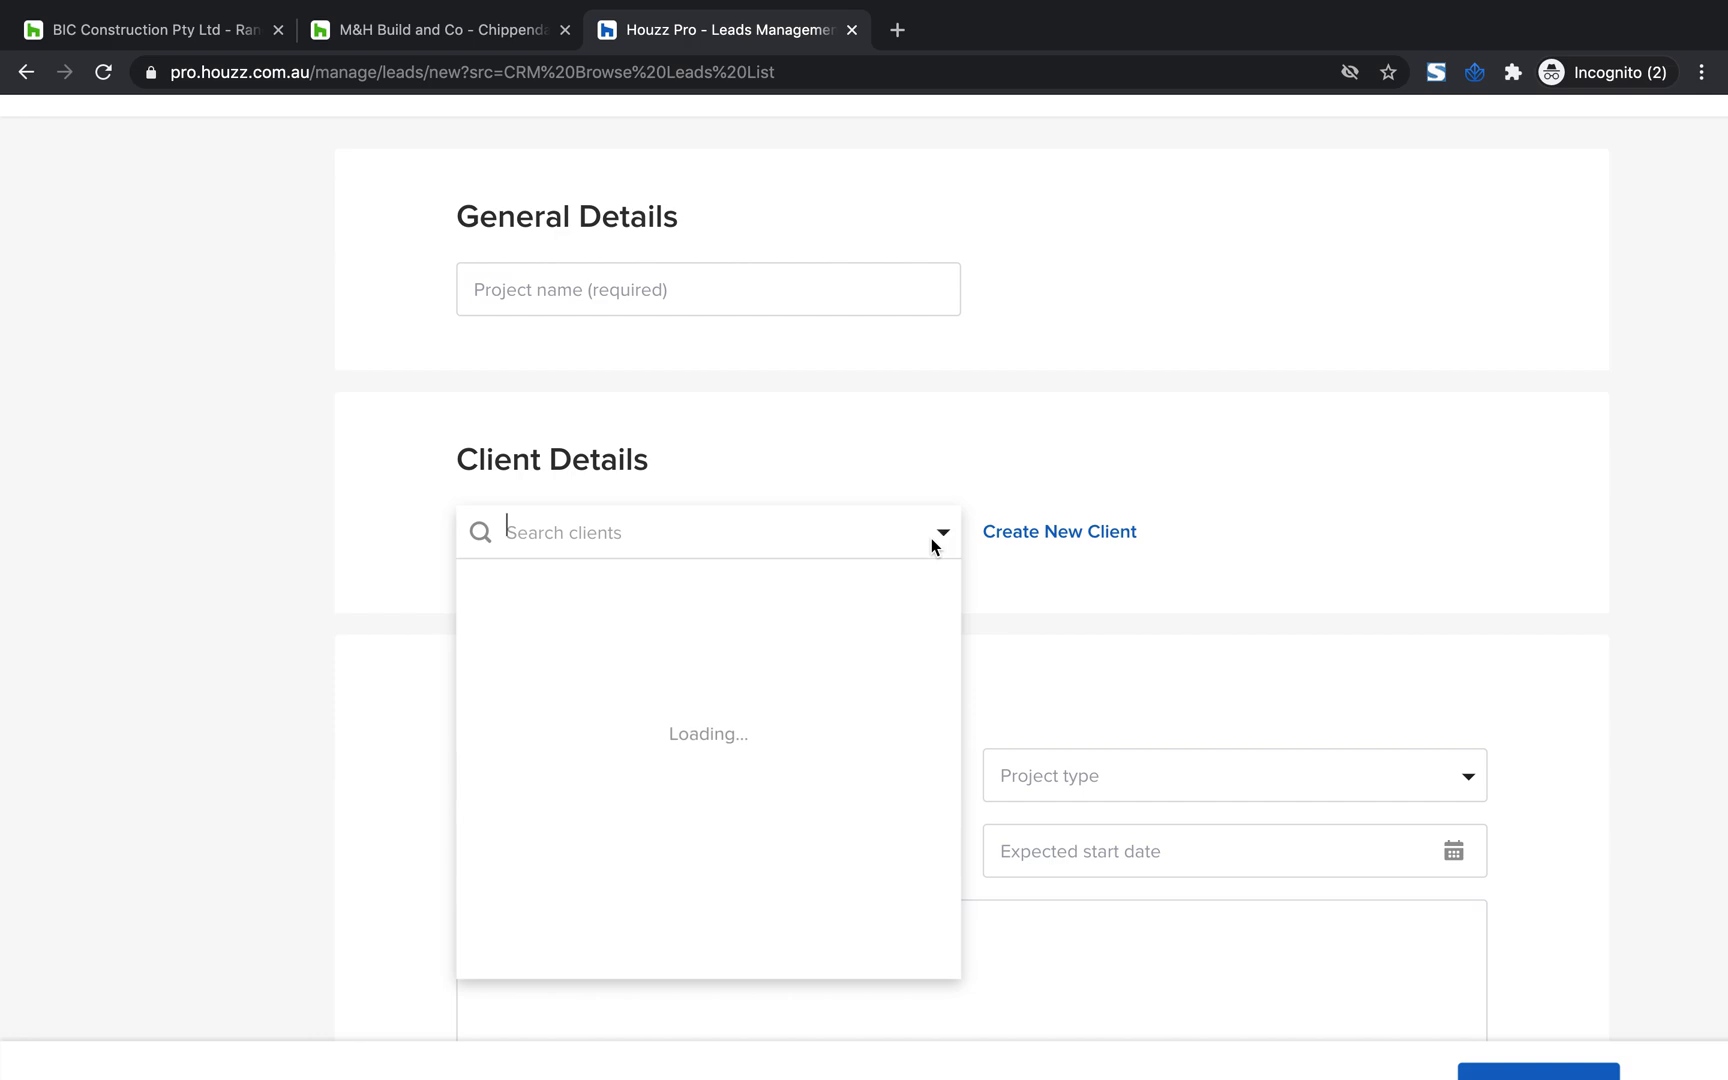
{"action": "scroll", "coordinate": [826, 706], "scroll_direction": "down", "scroll_amount": 3}
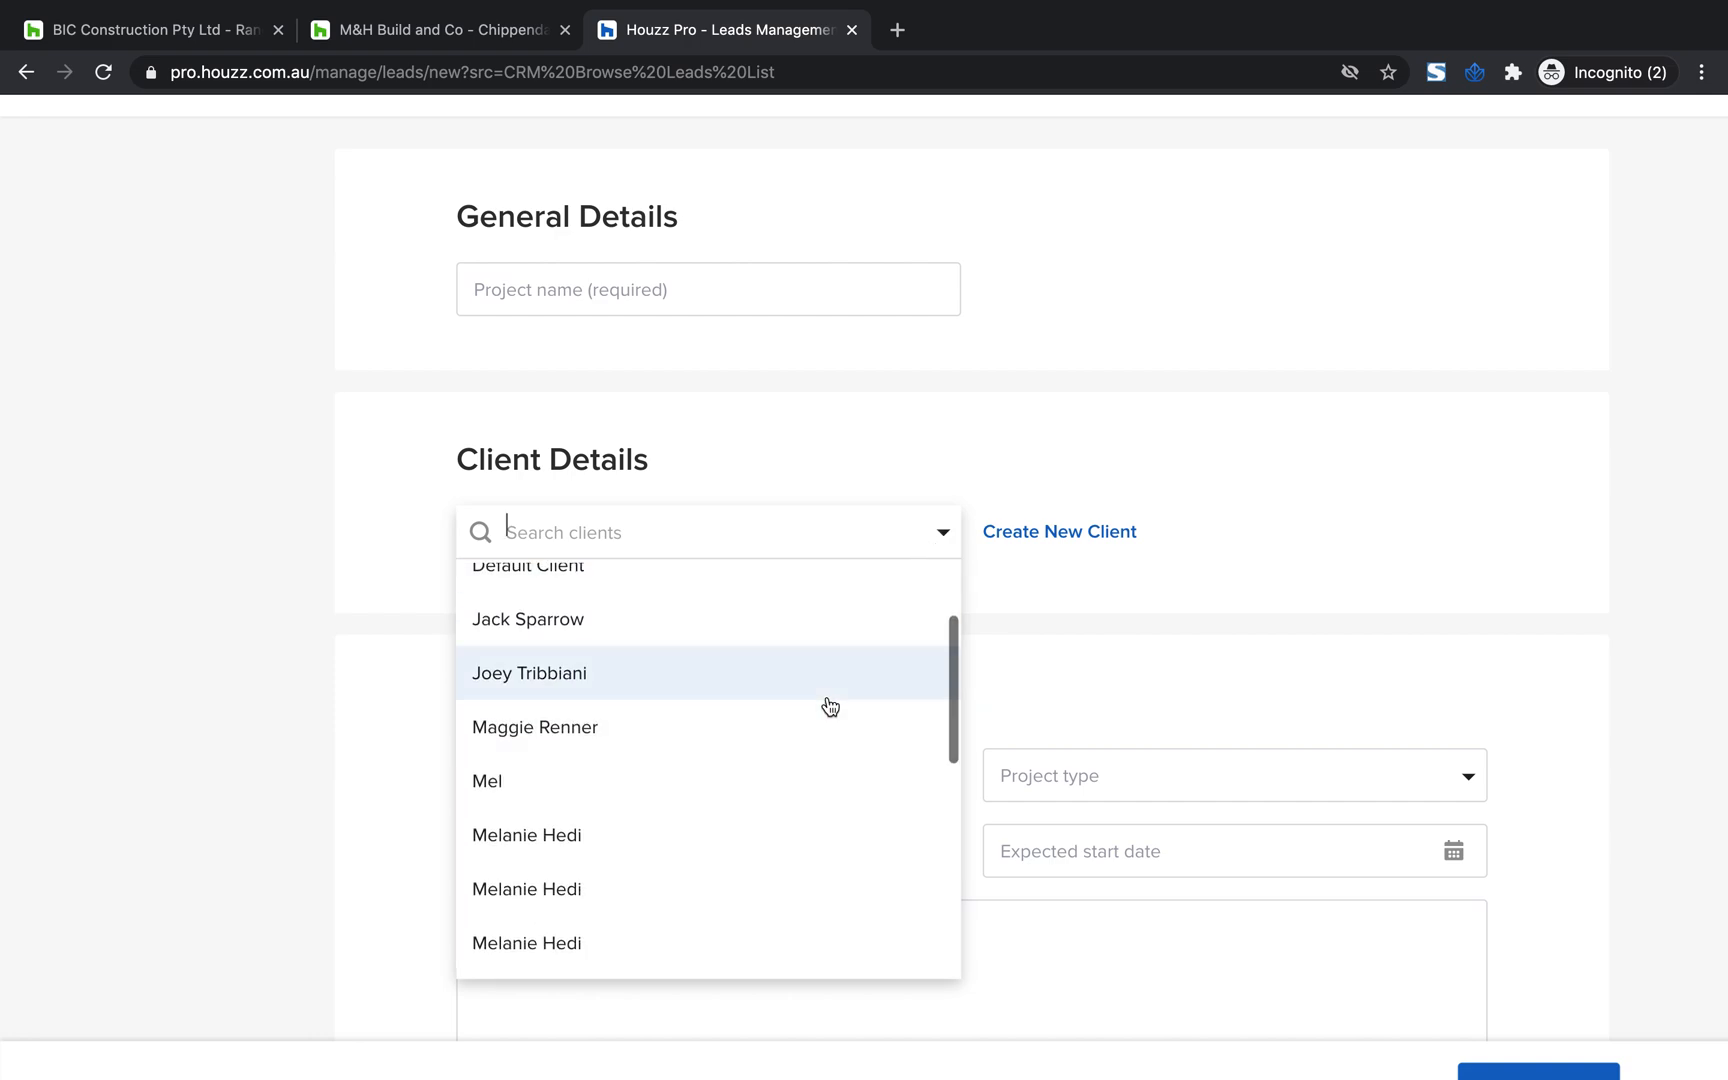
{"action": "left_click", "coordinate": [775, 832]}
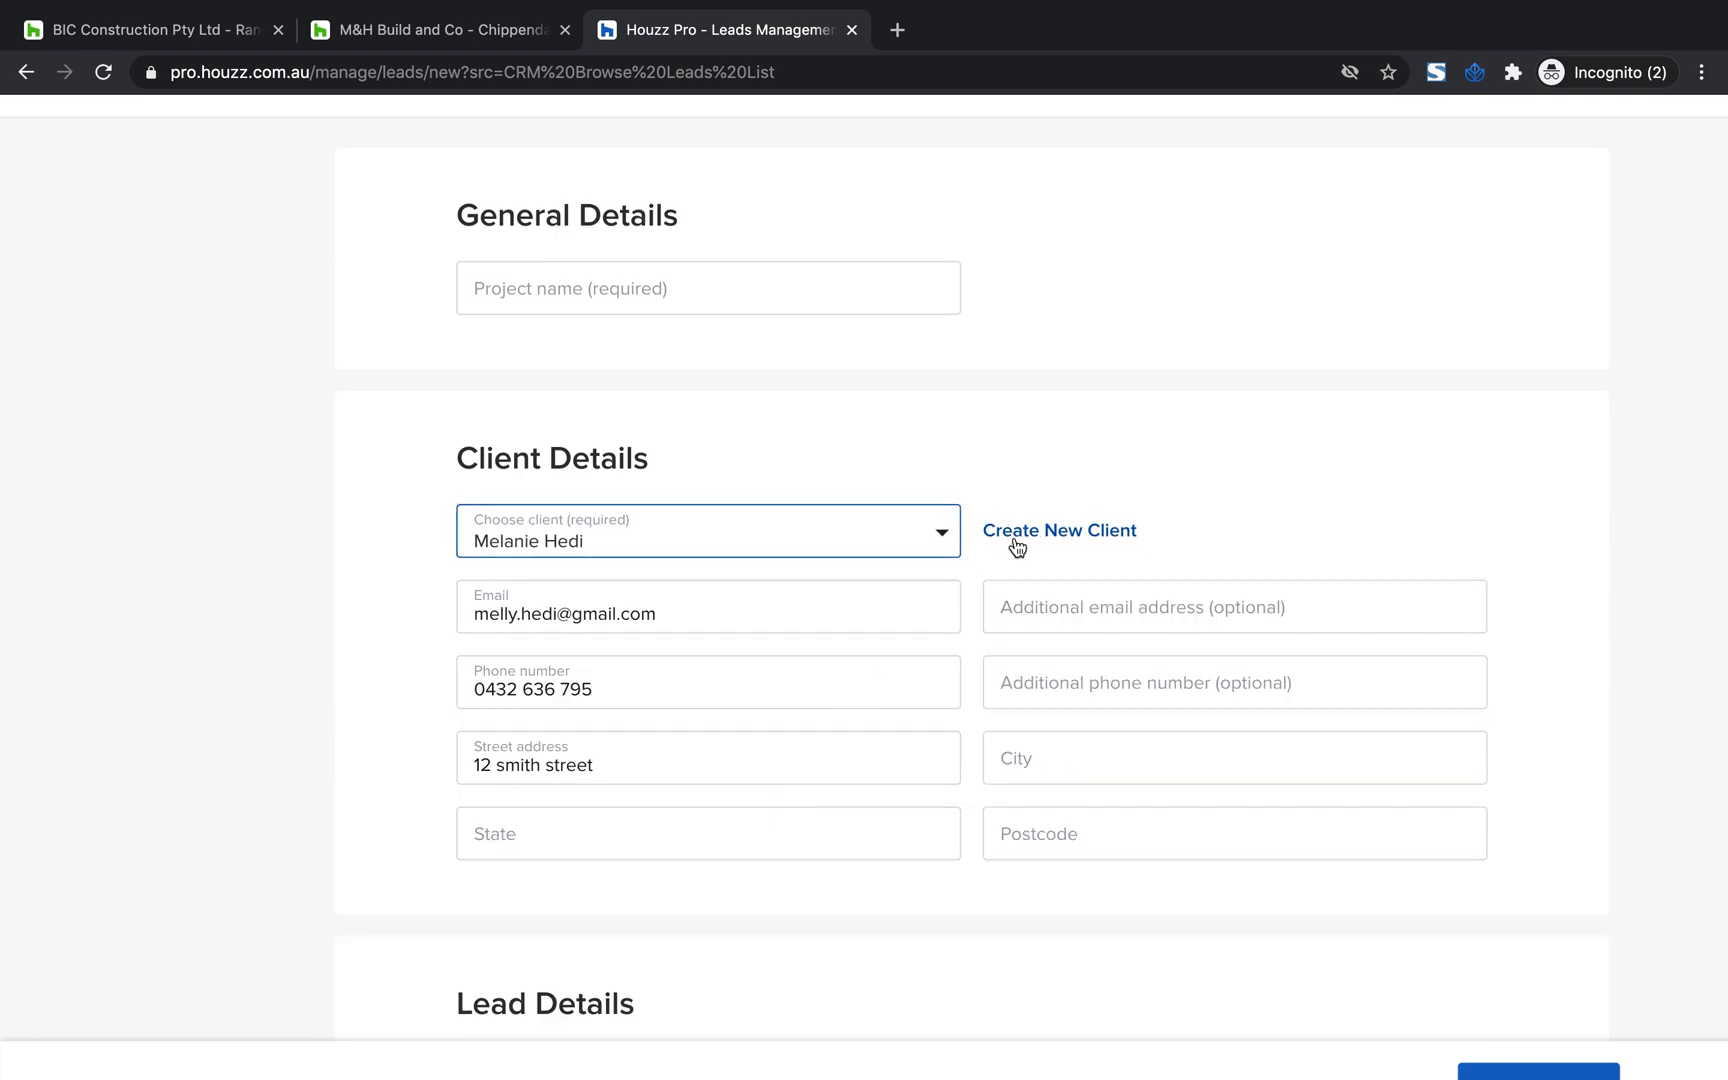
Complete the client's address by filling in the state, city and postcode
{"action": "scroll", "coordinate": [1069, 550], "scroll_direction": "down", "scroll_amount": 1}
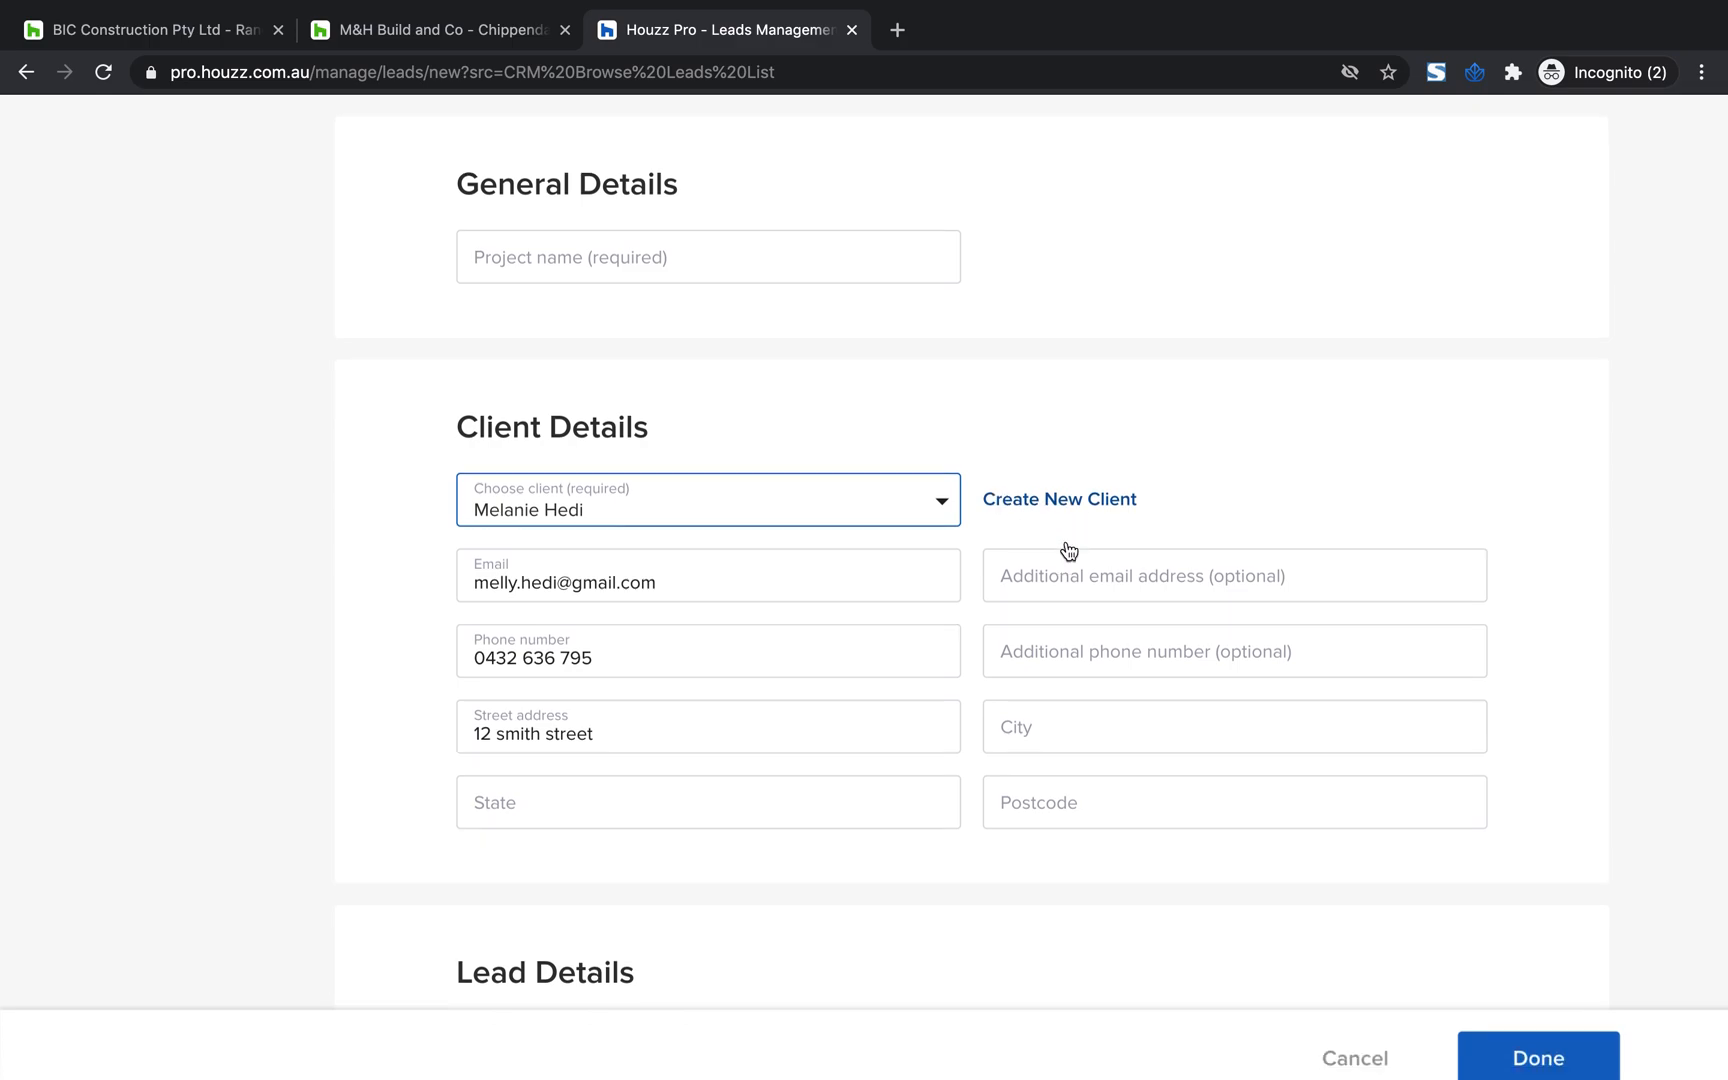
{"action": "scroll", "coordinate": [1069, 550], "scroll_direction": "down", "scroll_amount": 1}
{"action": "scroll", "coordinate": [1020, 530], "scroll_direction": "down", "scroll_amount": 1}
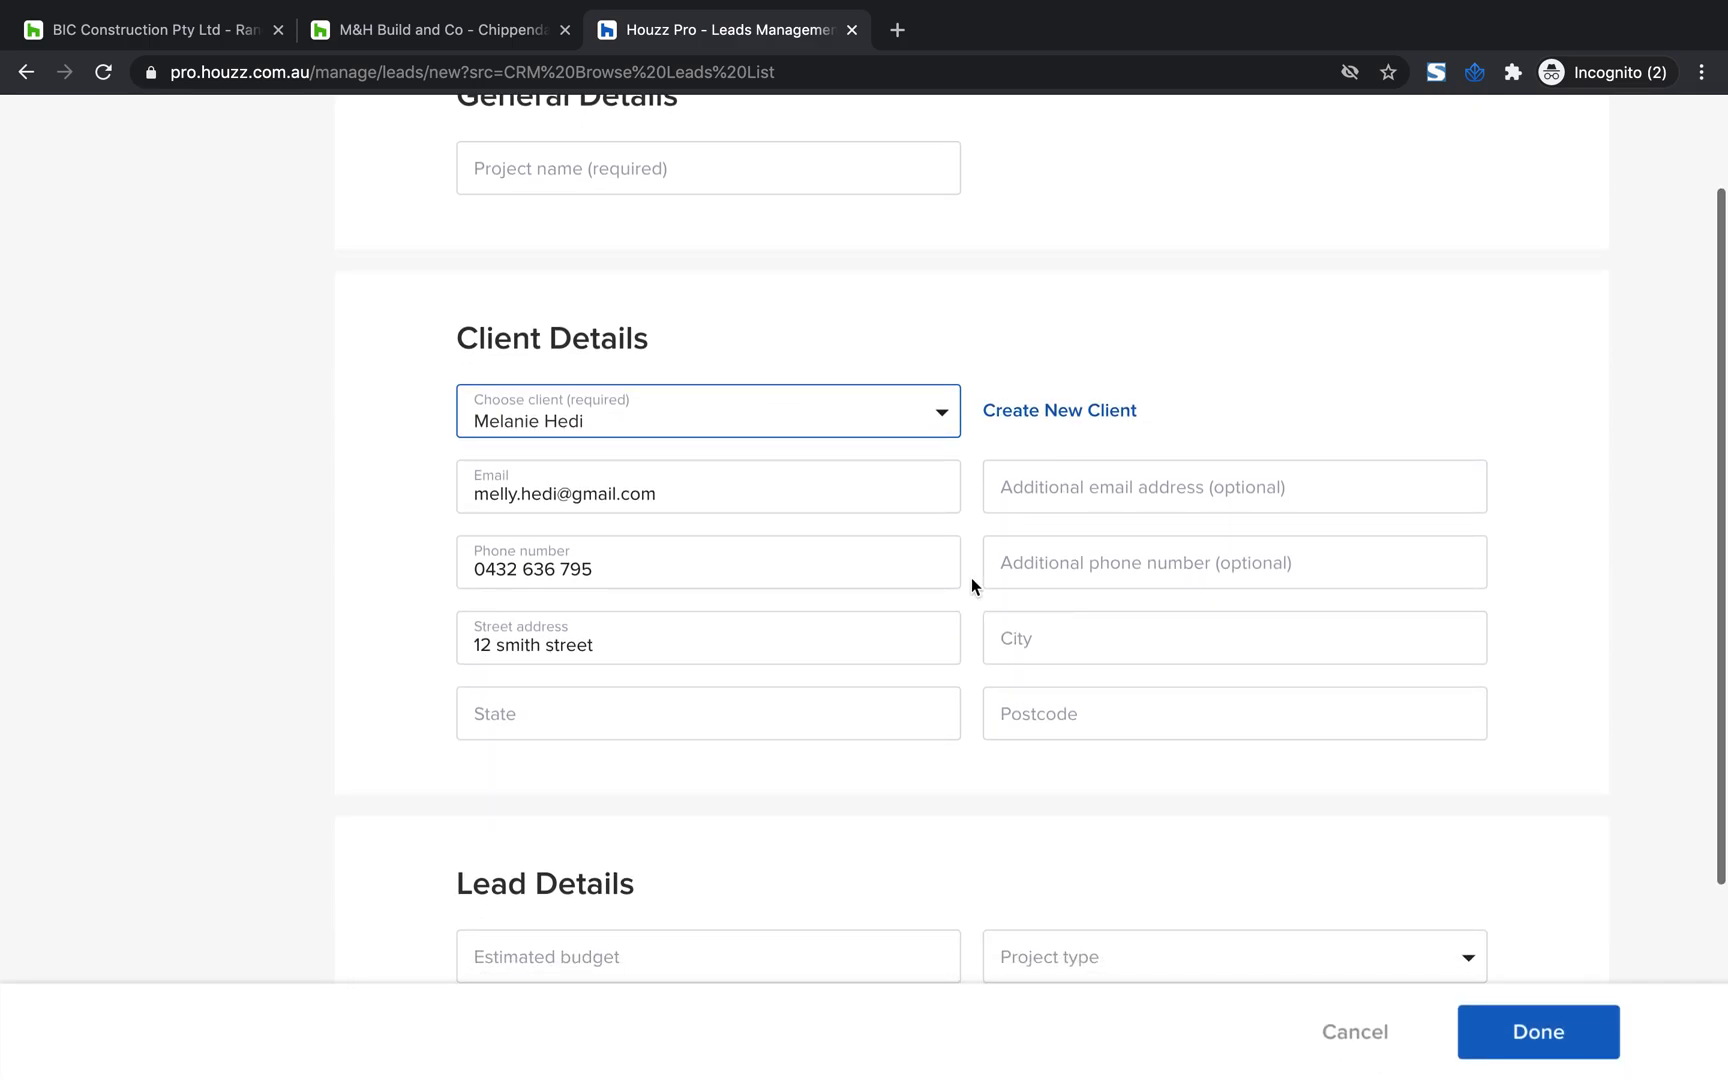
{"action": "left_click", "coordinate": [577, 705]}
{"action": "type", "text": "NSW"}
{"action": "left_click", "coordinate": [1053, 637]}
{"action": "left_click", "coordinate": [845, 785]}
{"action": "left_click", "coordinate": [1020, 645]}
{"action": "left_click", "coordinate": [1023, 698]}
{"action": "left_click", "coordinate": [1031, 713]}
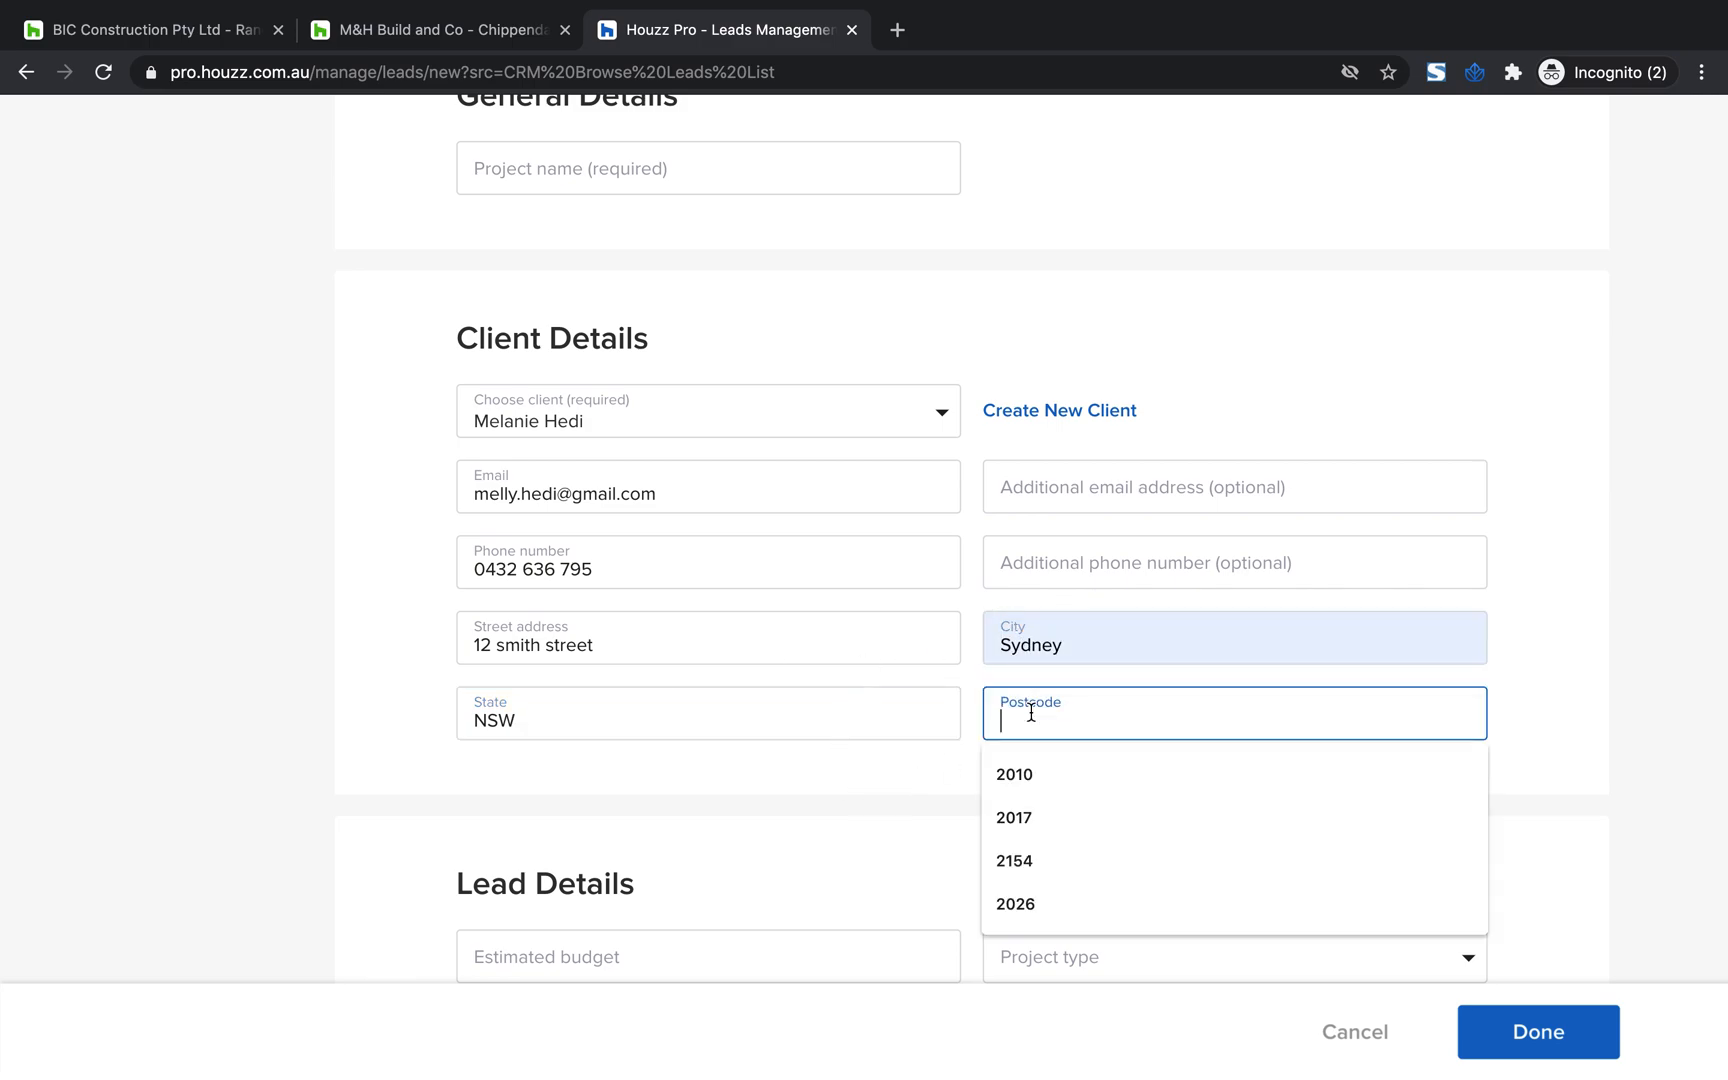
{"action": "type", "text": "2017"}
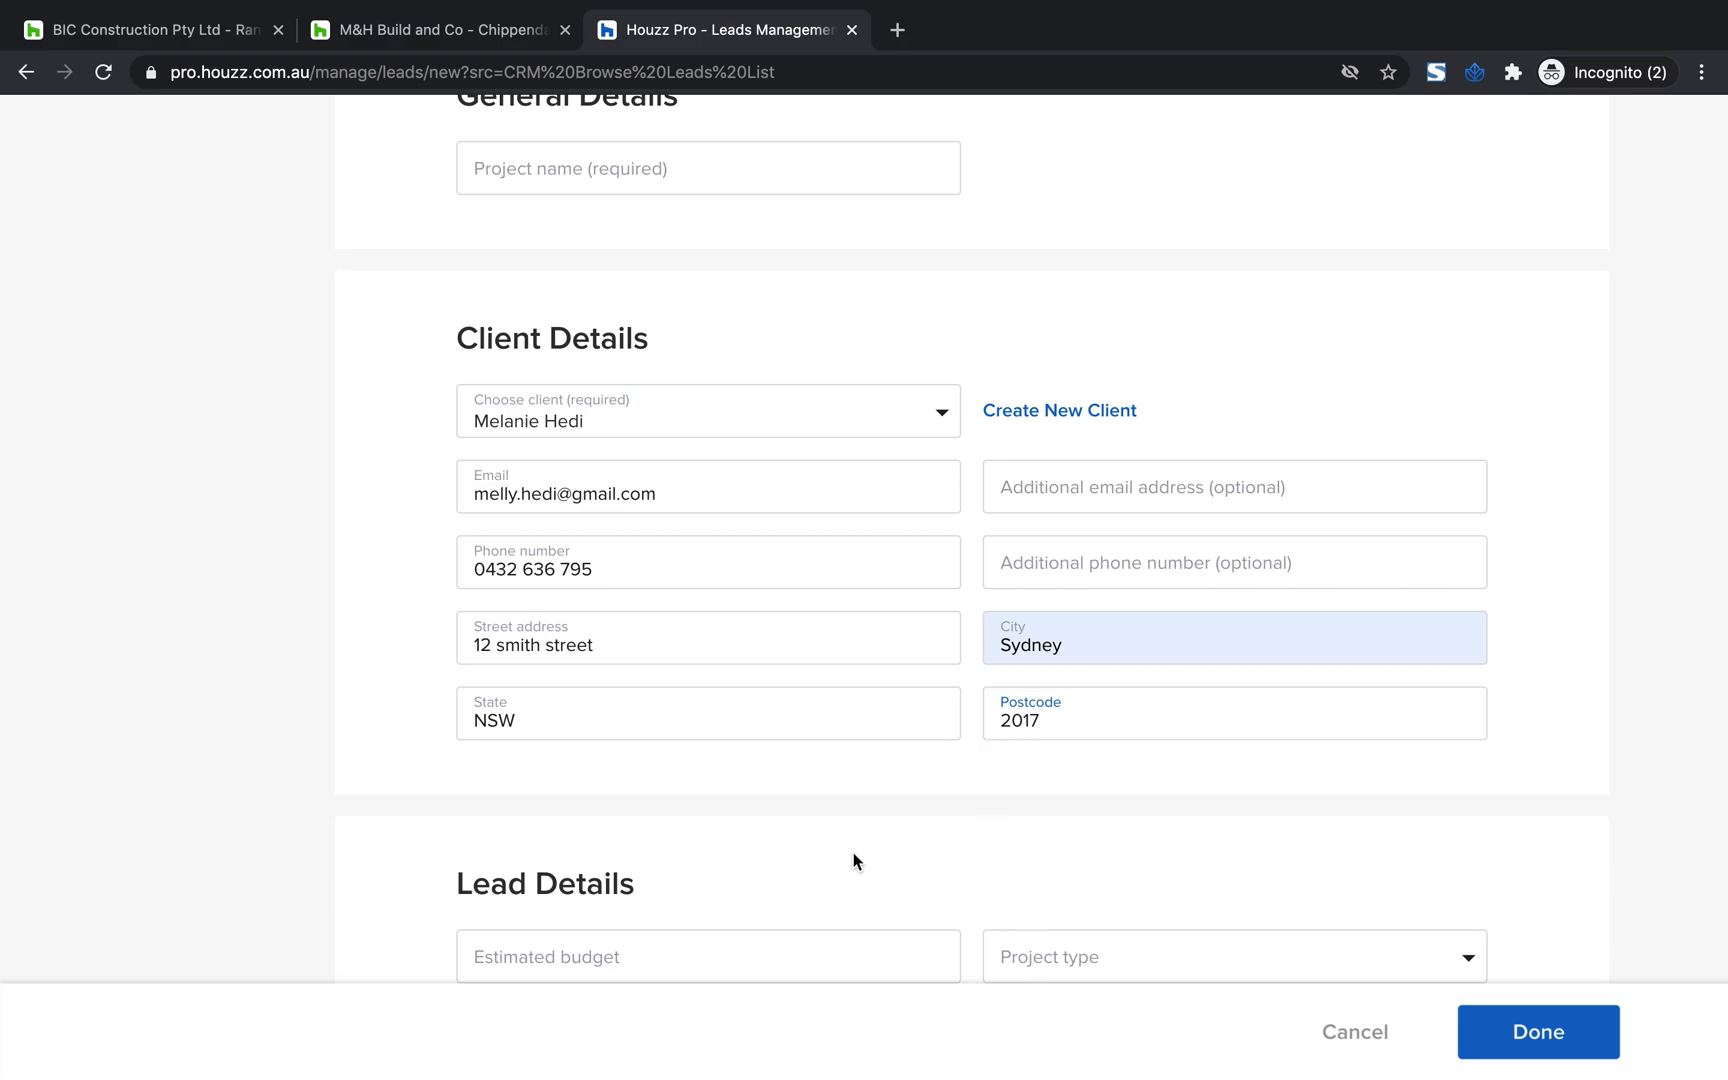
In Lead Details, set the estimated budget to $200,000 and the project type to Custom Home
{"action": "left_click", "coordinate": [852, 854]}
{"action": "scroll", "coordinate": [855, 860], "scroll_direction": "down", "scroll_amount": 2}
{"action": "left_click_drag", "start_coordinate": [695, 722], "coordinate": [416, 688]}
{"action": "left_click", "coordinate": [786, 658]}
{"action": "scroll", "coordinate": [787, 656], "scroll_direction": "down", "scroll_amount": 2}
{"action": "left_click", "coordinate": [803, 601]}
{"action": "type", "text": "2"}
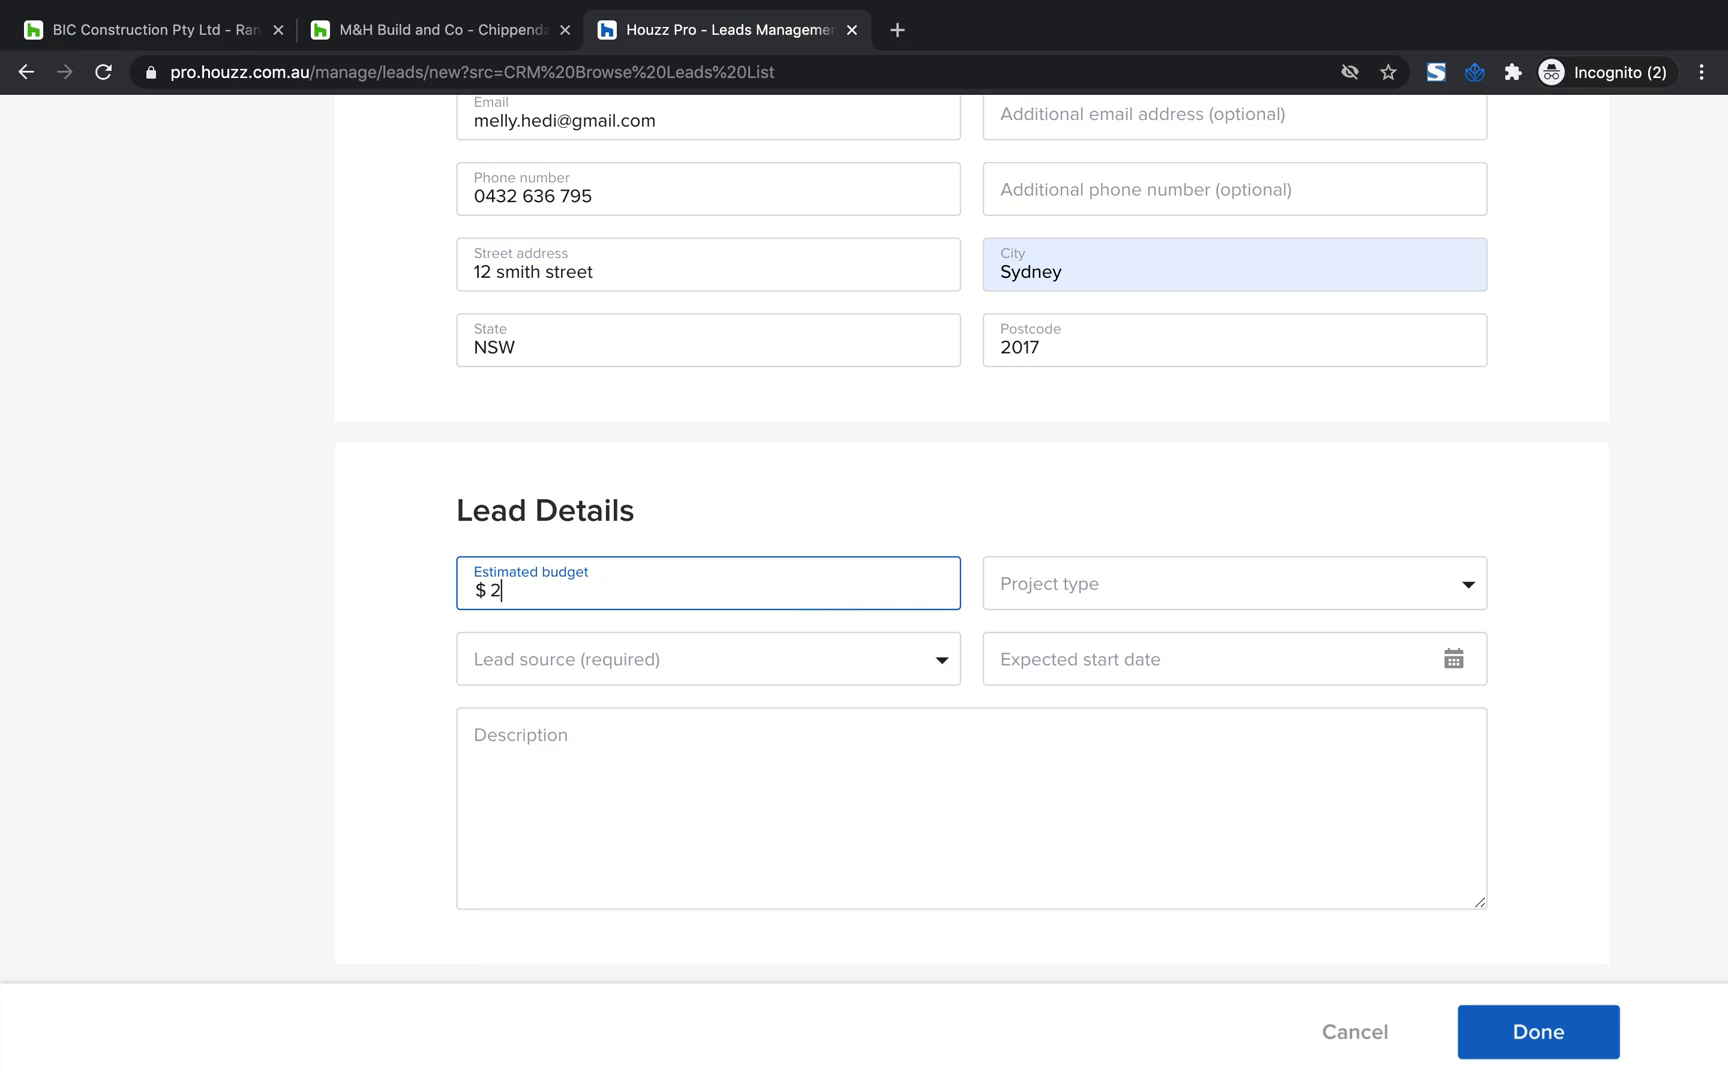
{"action": "type", "text": "00,00000"}
{"action": "left_click", "coordinate": [1465, 586]}
{"action": "scroll", "coordinate": [1346, 698], "scroll_direction": "down", "scroll_amount": 2}
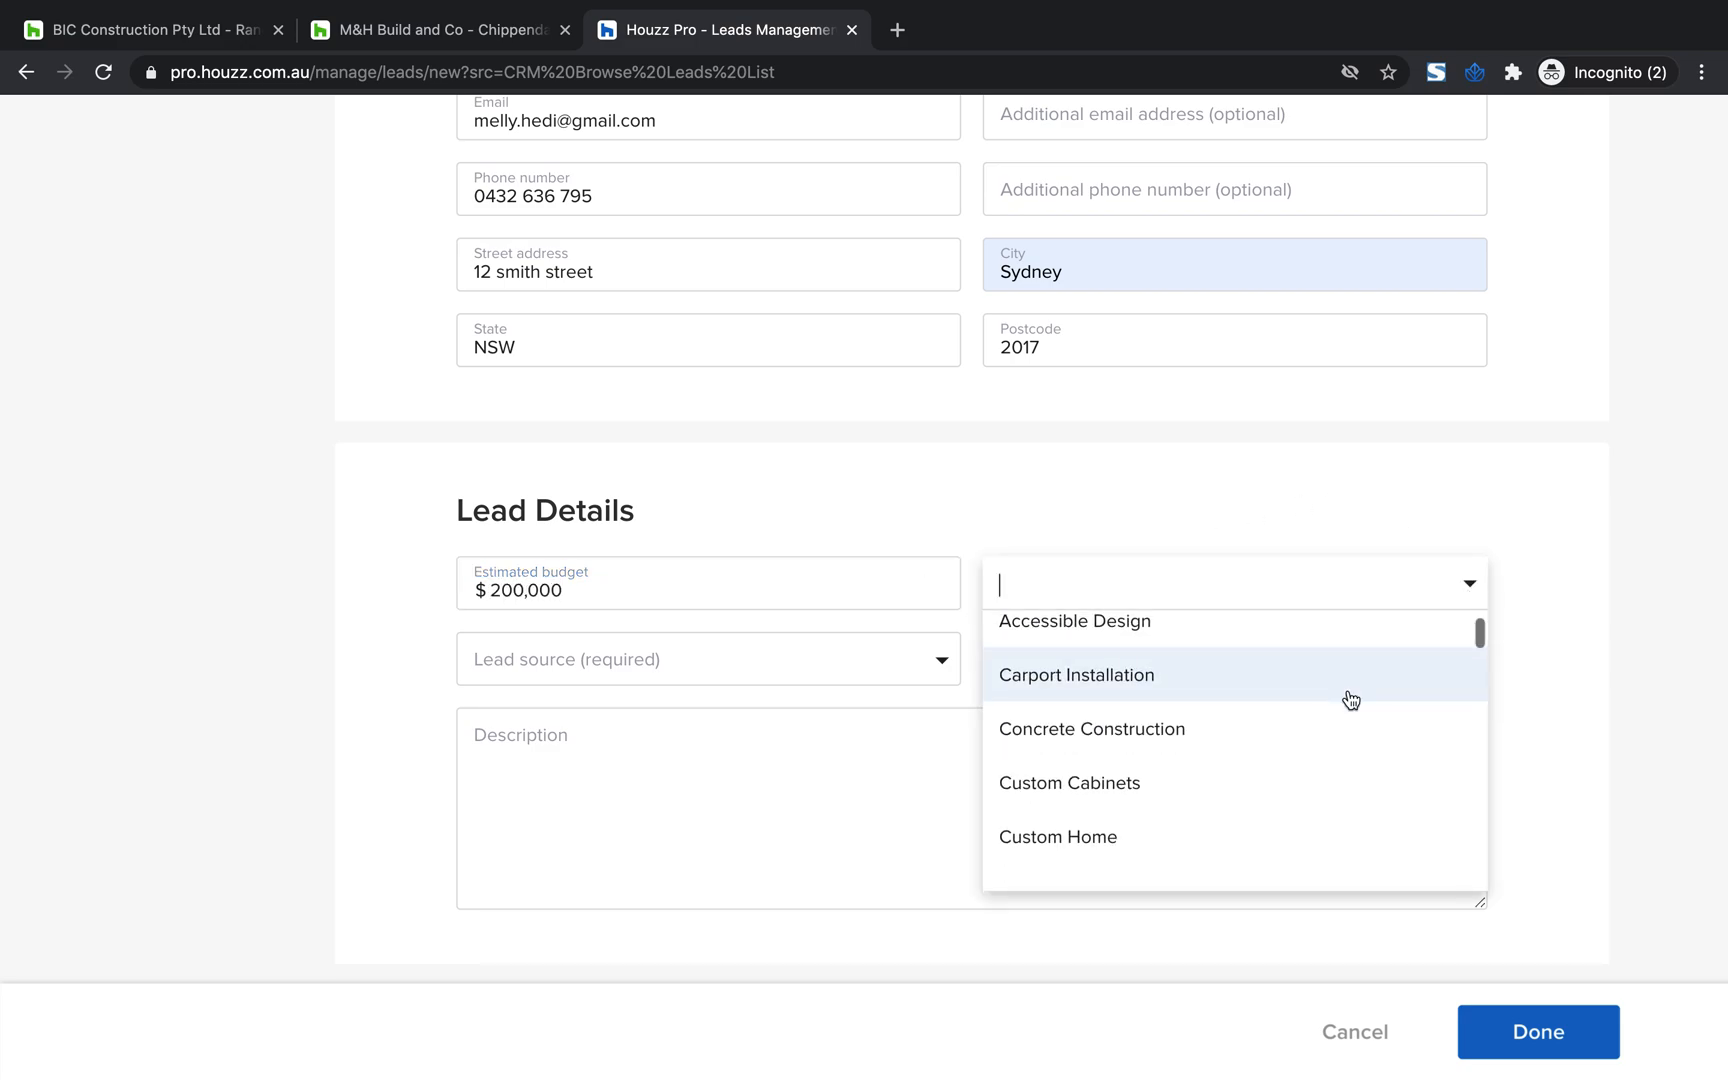
{"action": "left_click", "coordinate": [1213, 805]}
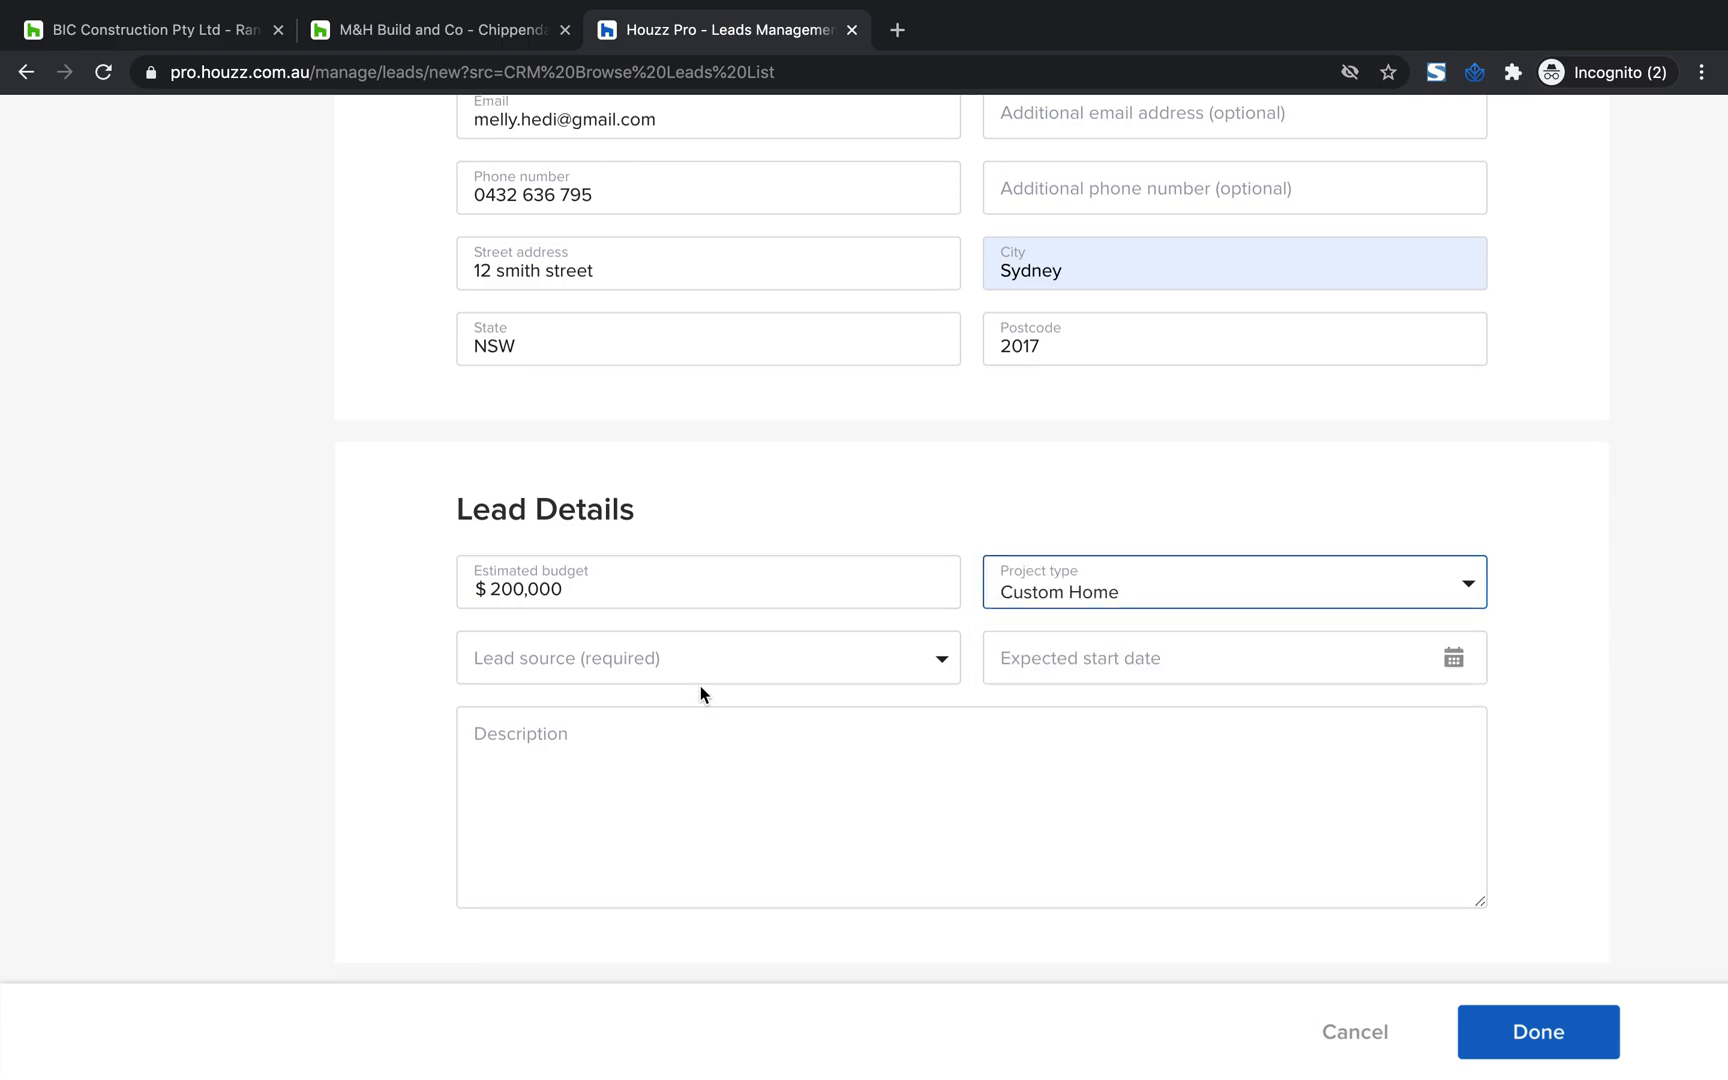
Look through the lead source options and set the source to Word of mouth
{"action": "left_click", "coordinate": [701, 659]}
{"action": "scroll", "coordinate": [650, 845], "scroll_direction": "down", "scroll_amount": 2}
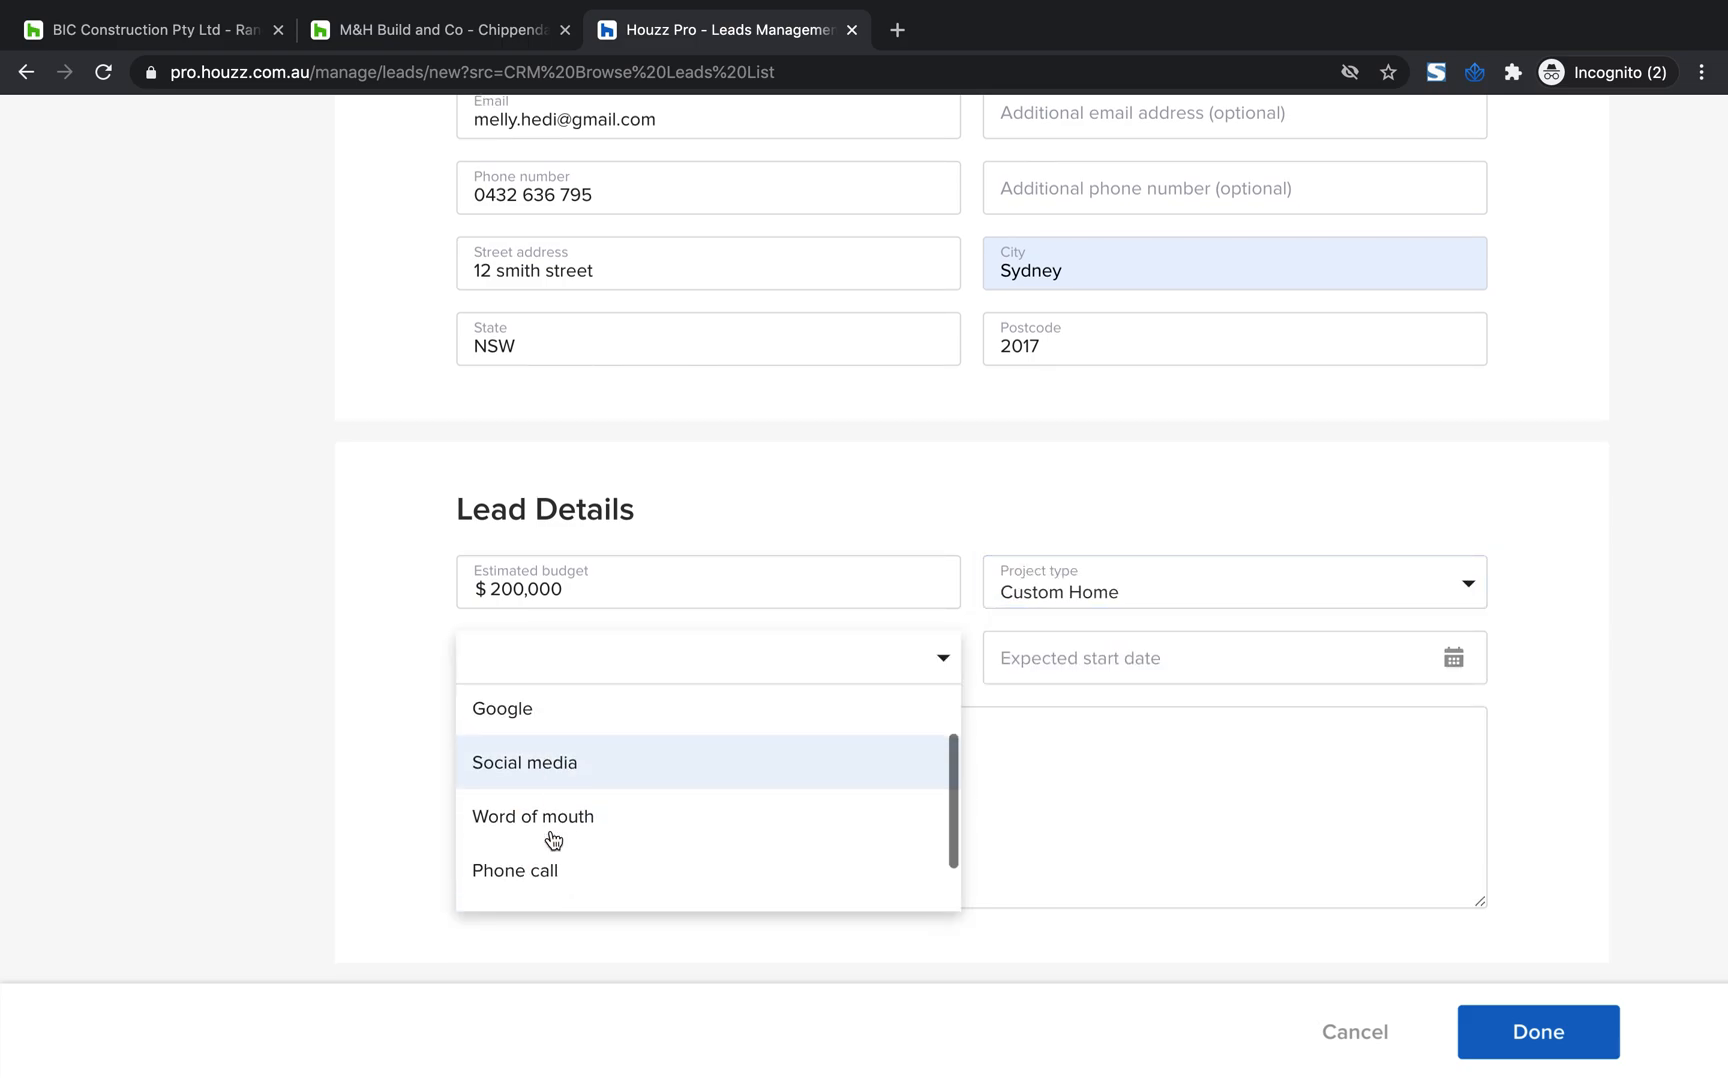
{"action": "scroll", "coordinate": [553, 839], "scroll_direction": "up", "scroll_amount": 2}
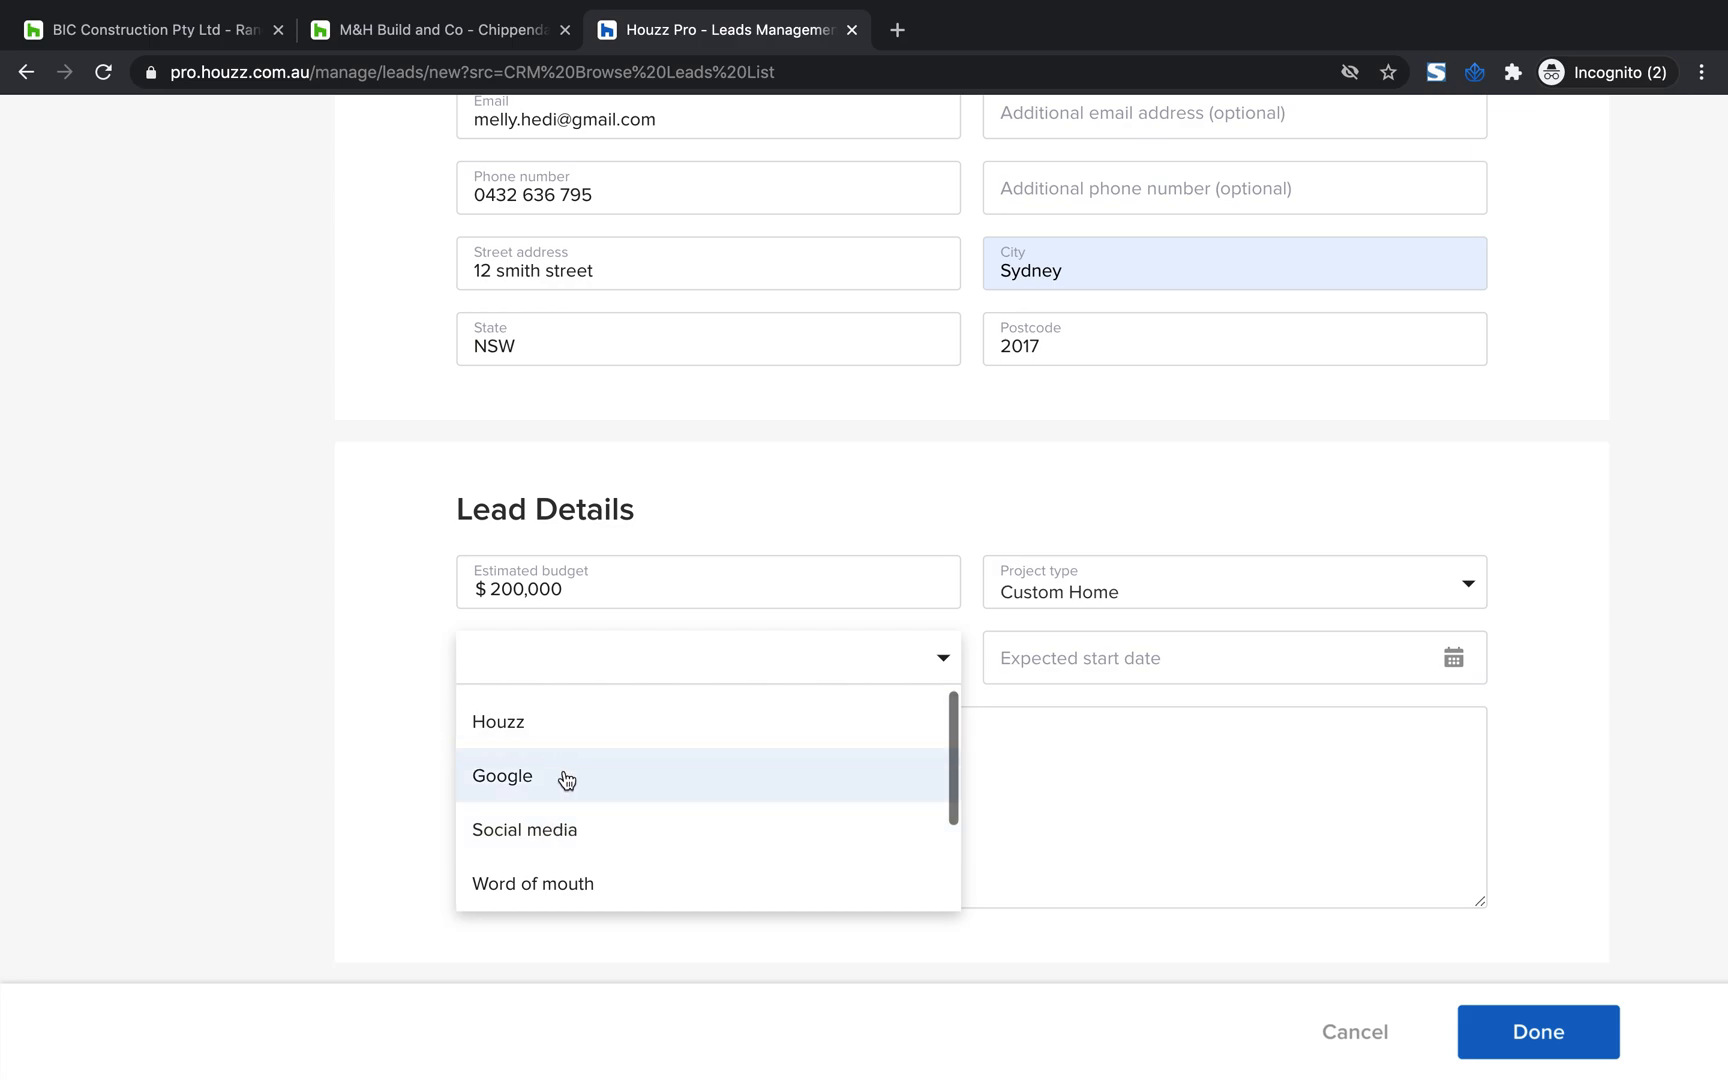
{"action": "scroll", "coordinate": [590, 820], "scroll_direction": "down", "scroll_amount": 1}
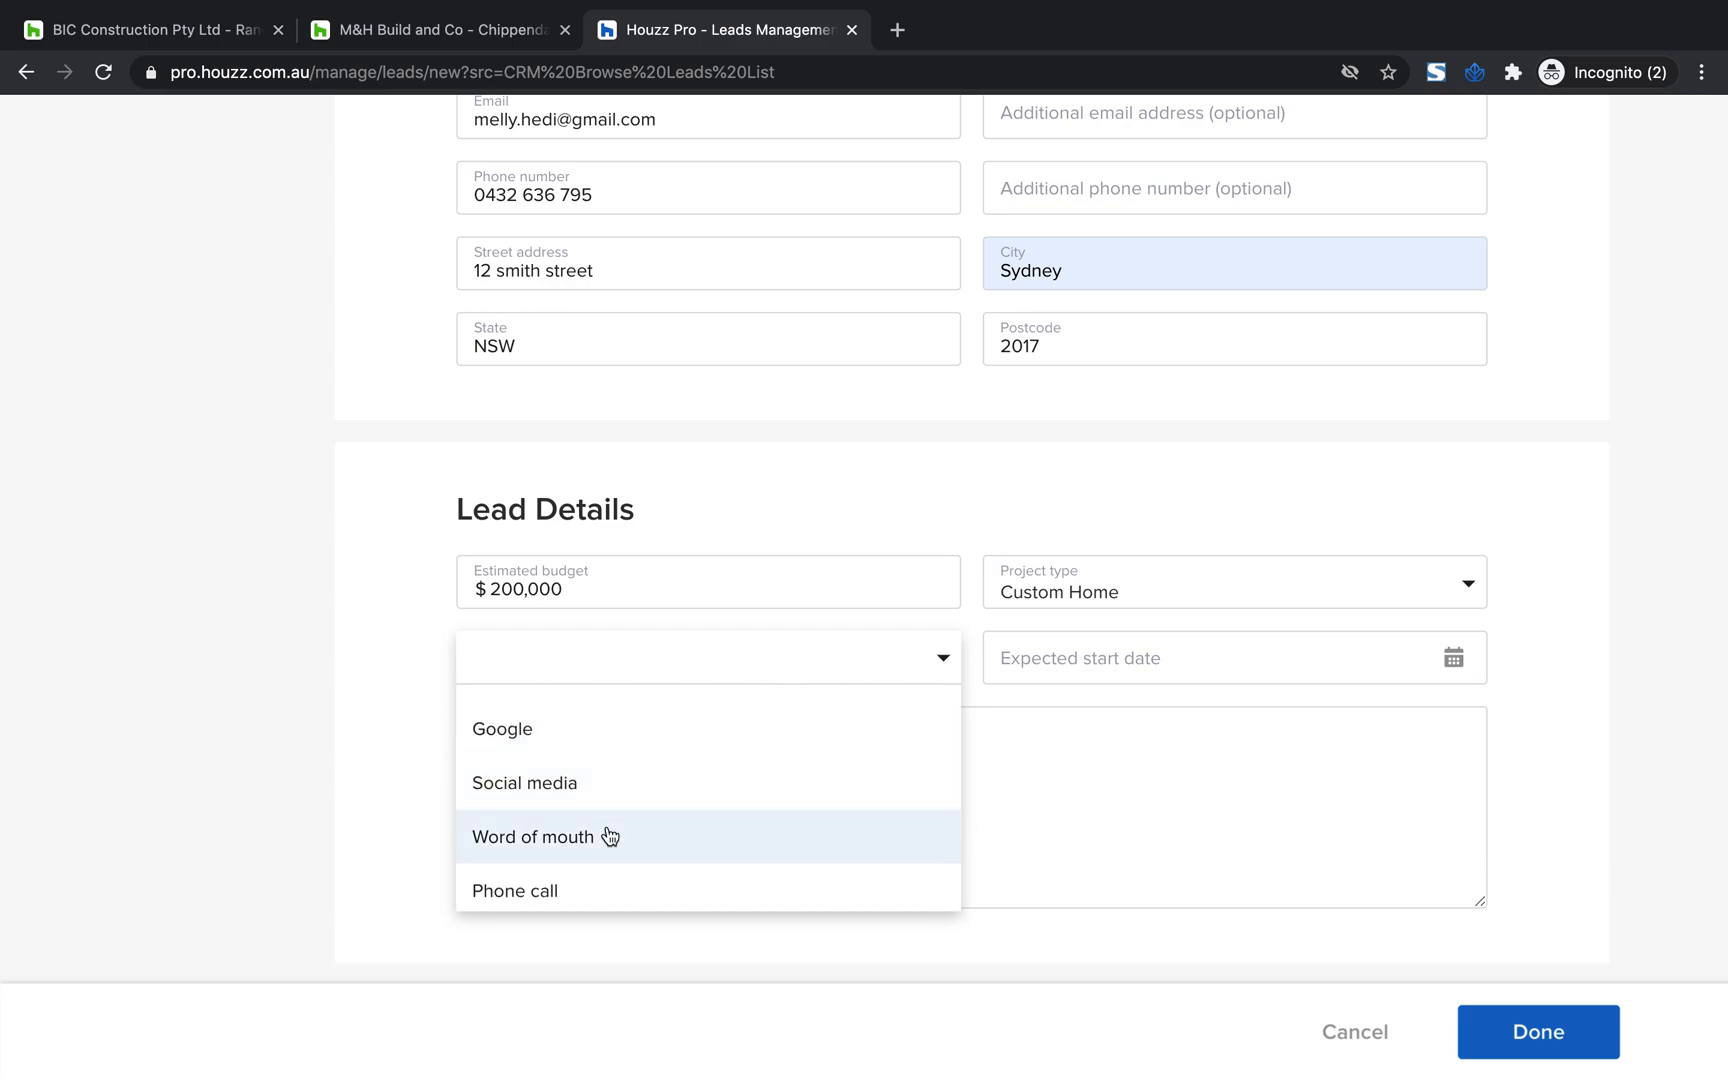
{"action": "scroll", "coordinate": [609, 836], "scroll_direction": "down", "scroll_amount": 1}
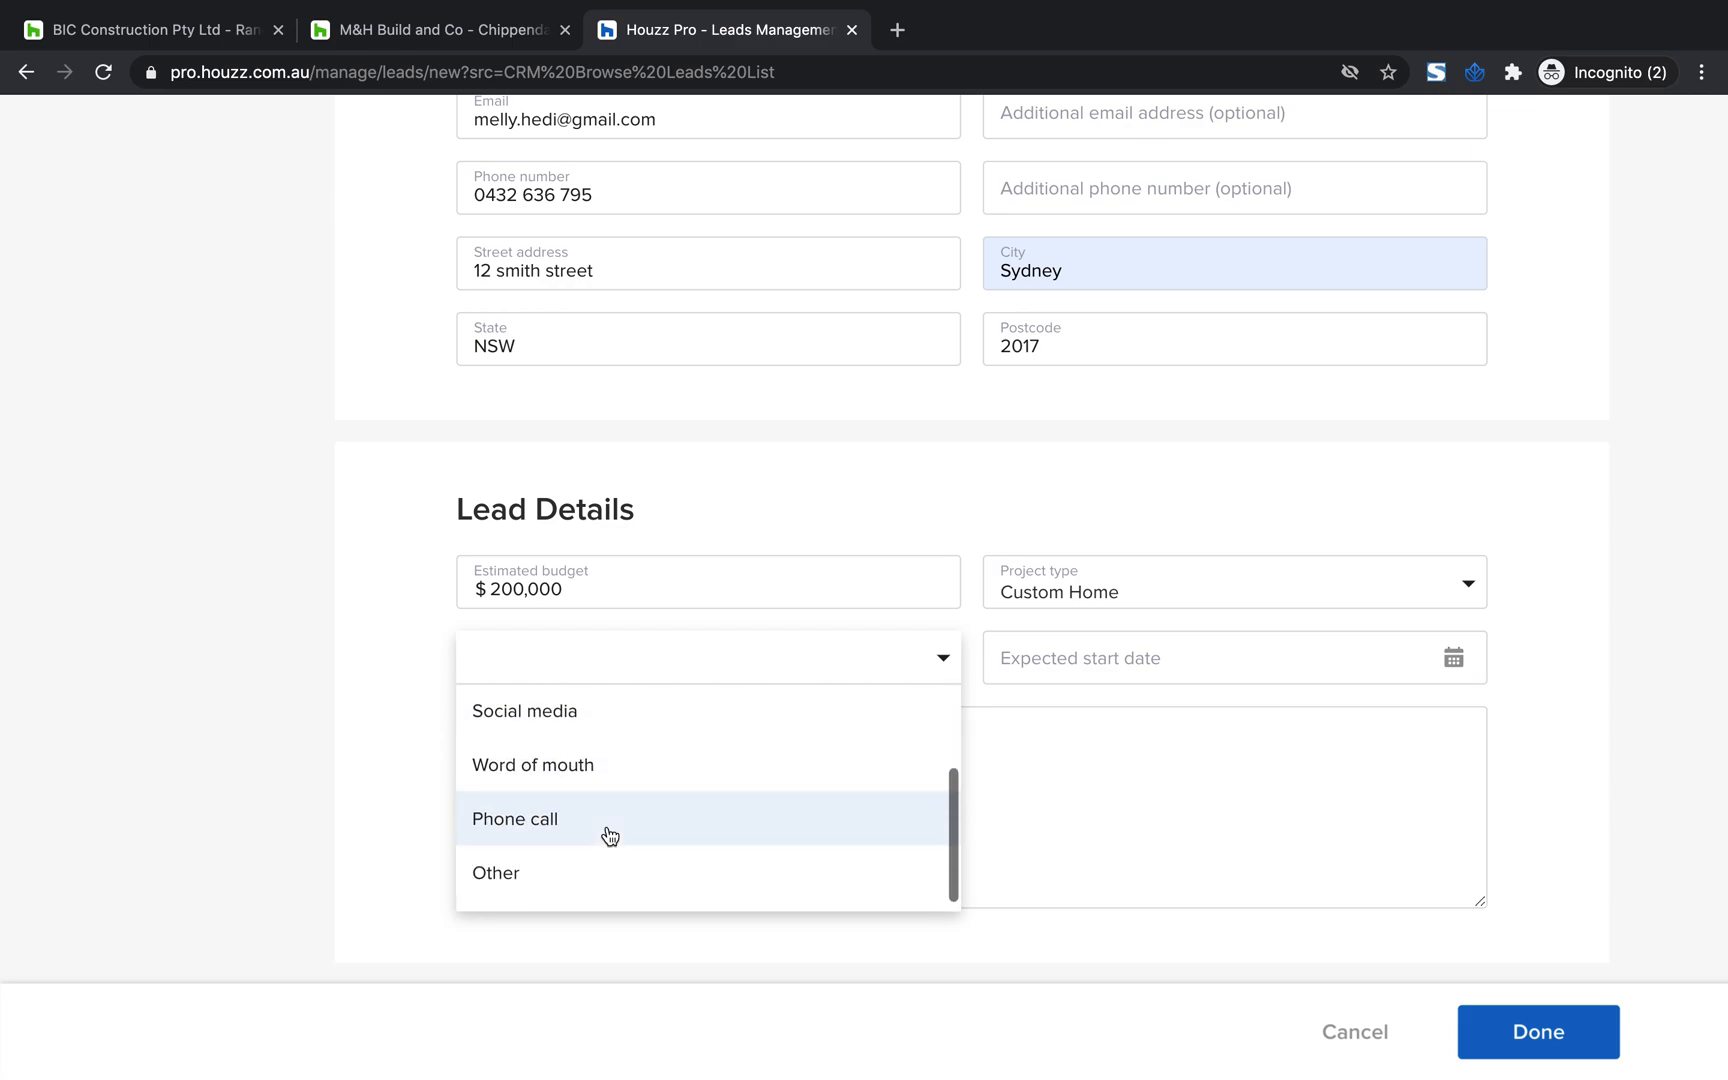
{"action": "left_click", "coordinate": [626, 777]}
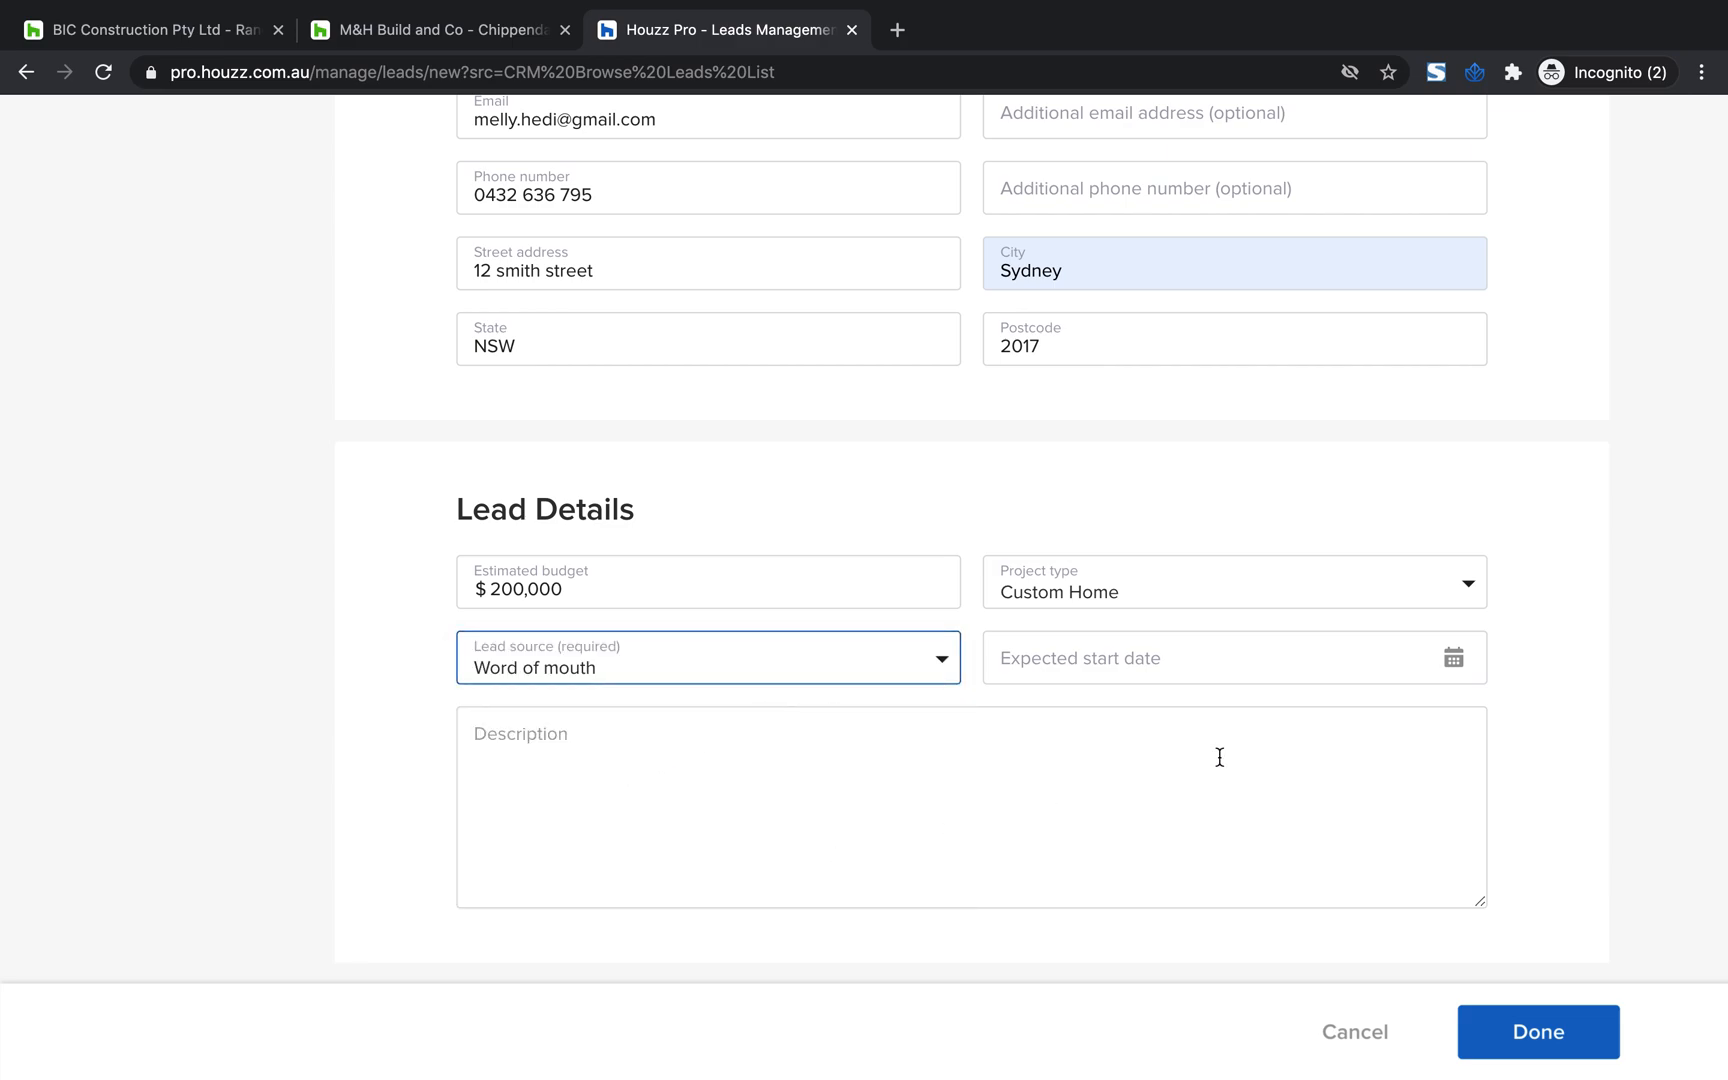
Set the expected start date to 25/09/2020 and enter "scope" as the lead description
{"action": "left_click", "coordinate": [1451, 660]}
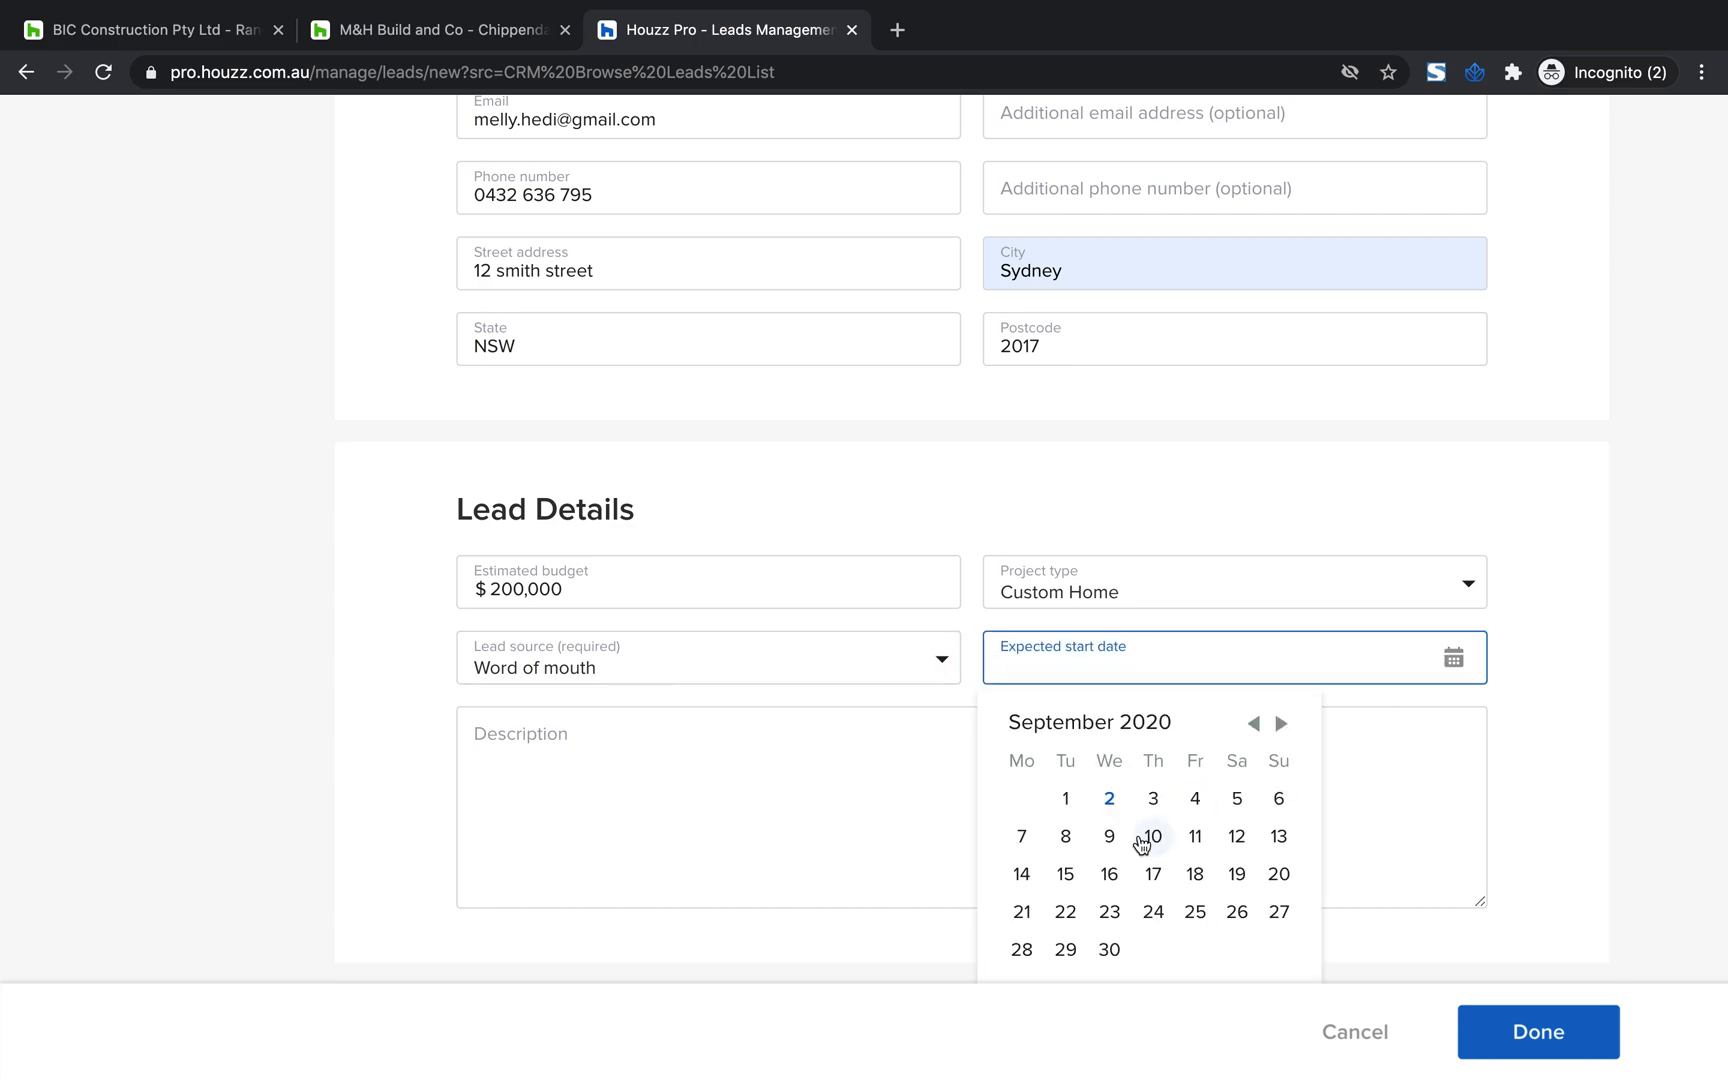
{"action": "left_click", "coordinate": [1195, 911]}
{"action": "left_click", "coordinate": [531, 741]}
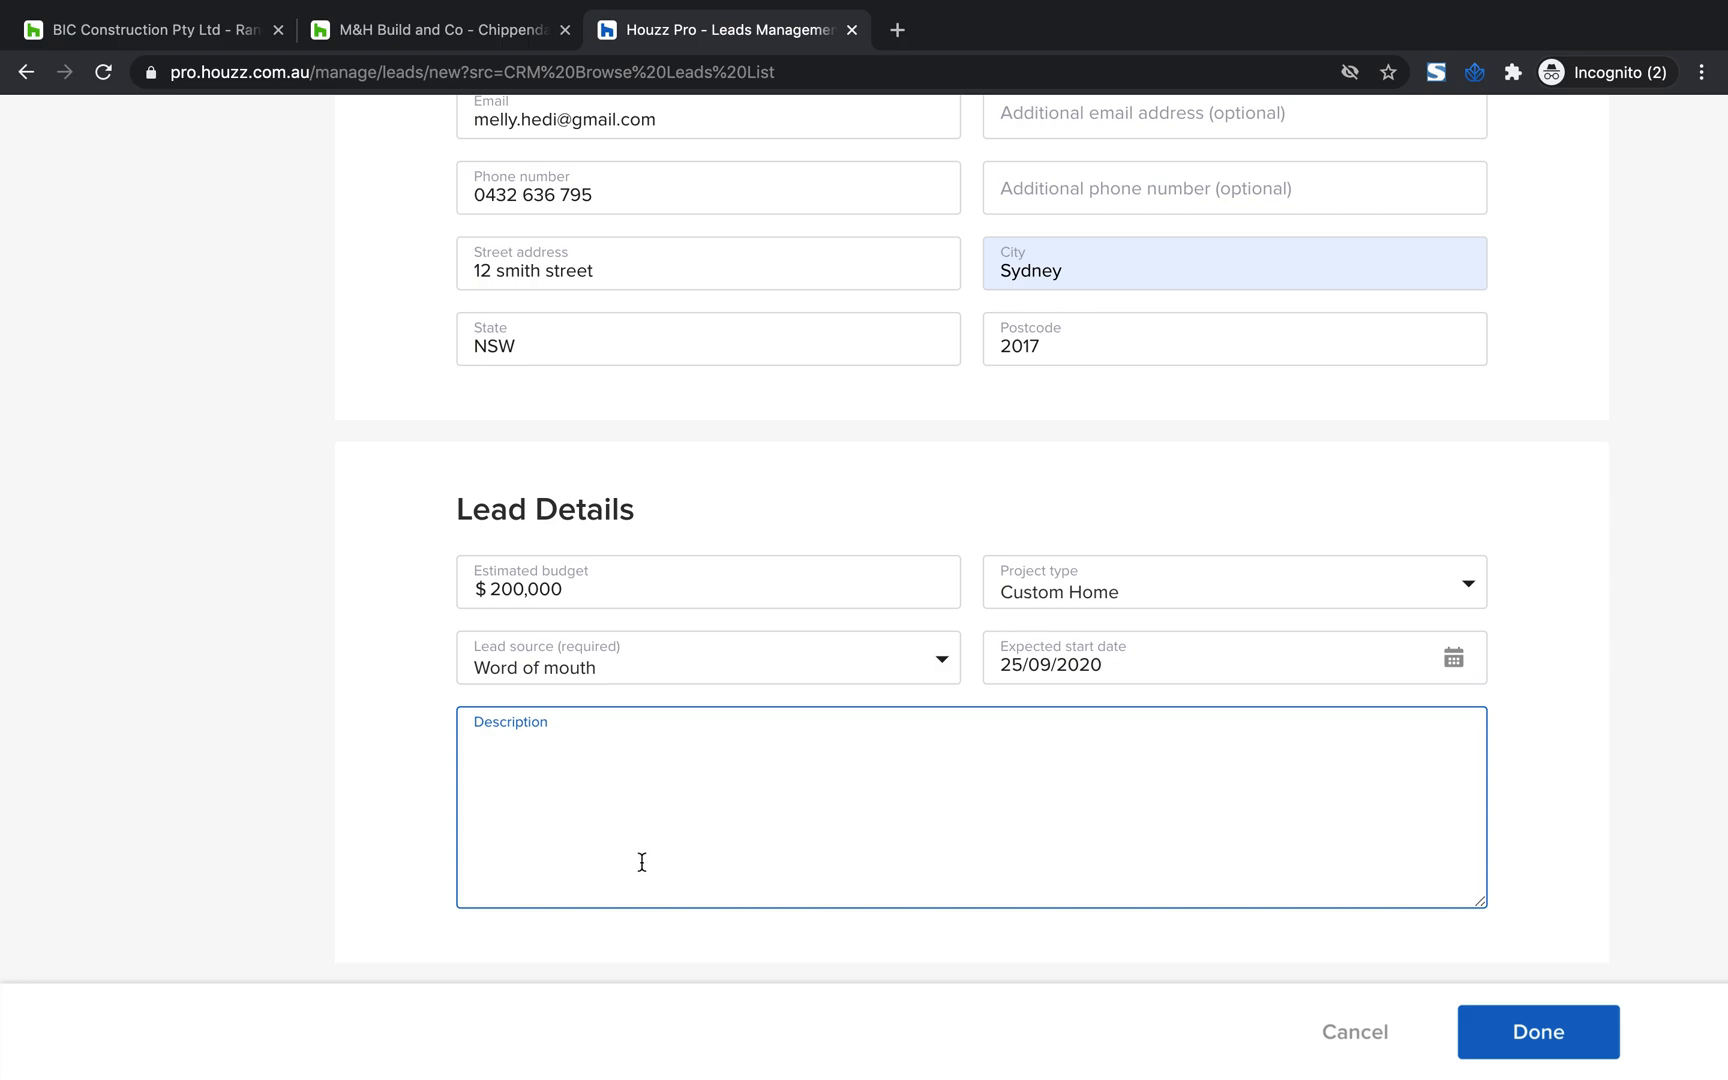
{"action": "scroll", "coordinate": [640, 860], "scroll_direction": "up", "scroll_amount": 1}
{"action": "scroll", "coordinate": [641, 862], "scroll_direction": "down", "scroll_amount": 1}
{"action": "type", "text": "scope"}
Enter Custom Home as the required project name and save the new lead
{"action": "left_click", "coordinate": [1554, 1038]}
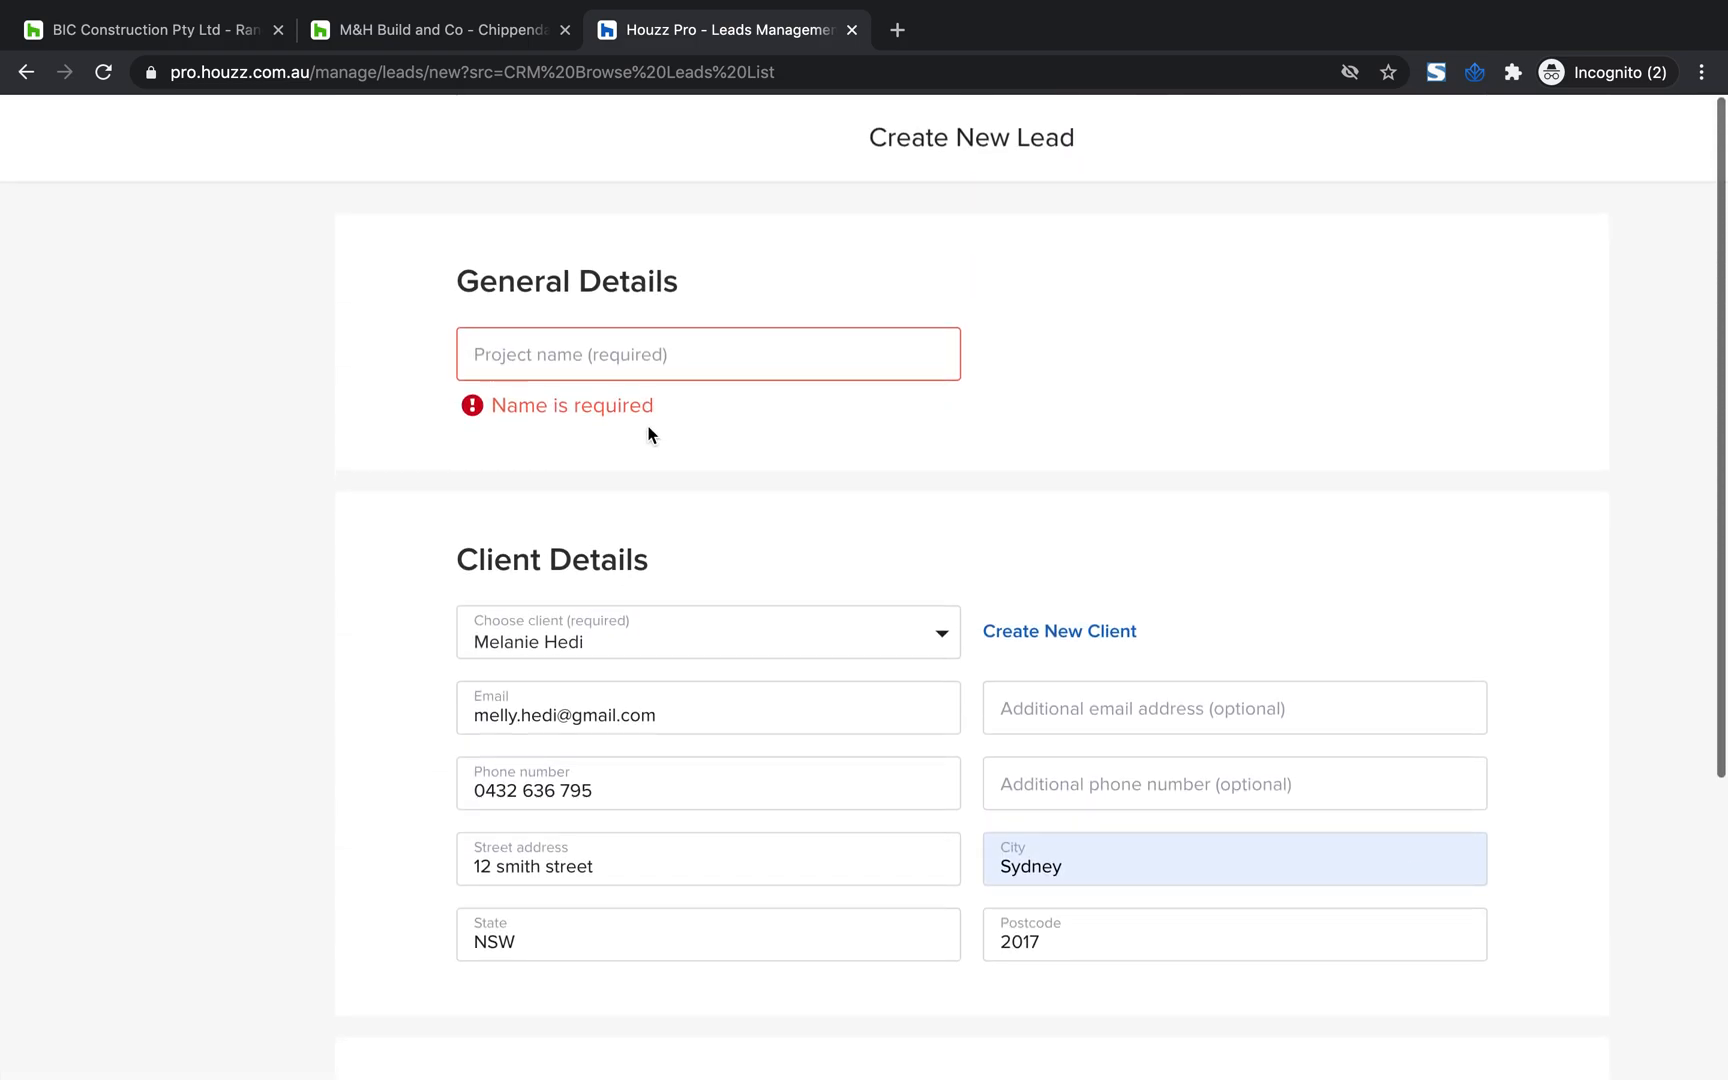
{"action": "left_click", "coordinate": [648, 363]}
{"action": "type", "text": "Custo"}
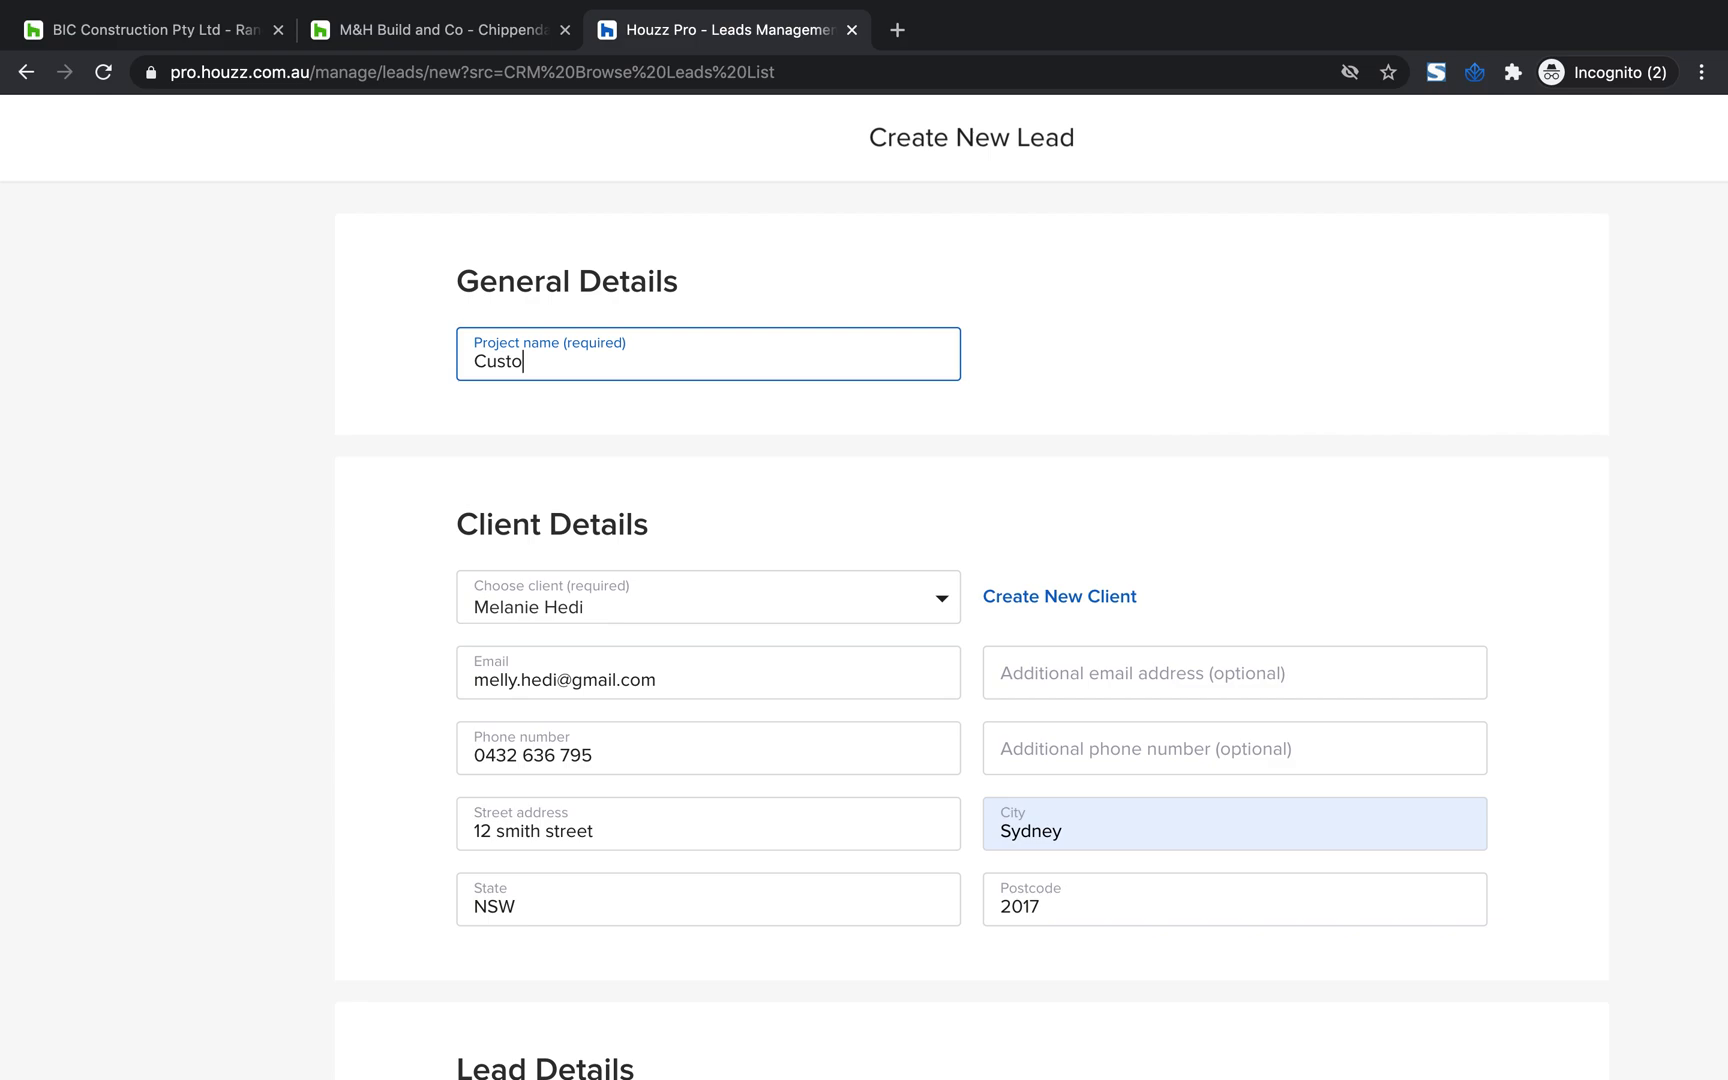
{"action": "type", "text": "m Home"}
{"action": "scroll", "coordinate": [1165, 471], "scroll_direction": "down", "scroll_amount": 3}
{"action": "scroll", "coordinate": [1165, 471], "scroll_direction": "down", "scroll_amount": 2}
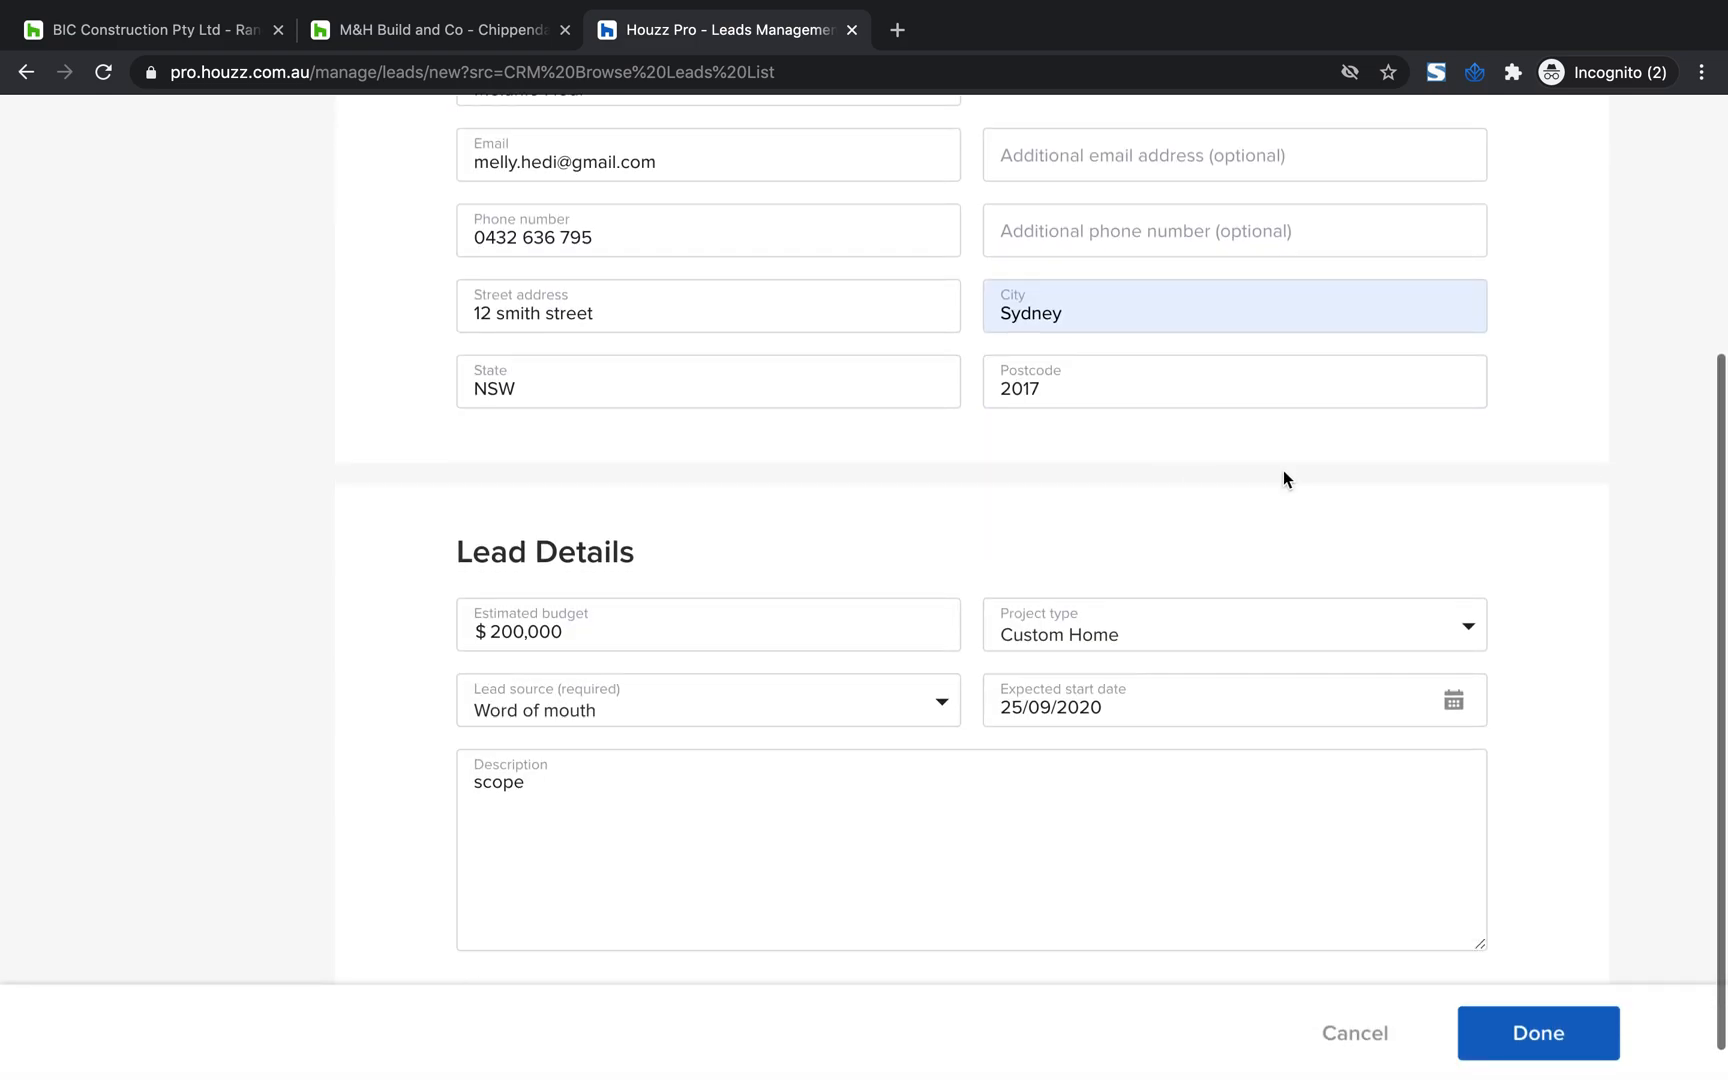
{"action": "left_click", "coordinate": [1541, 1048]}
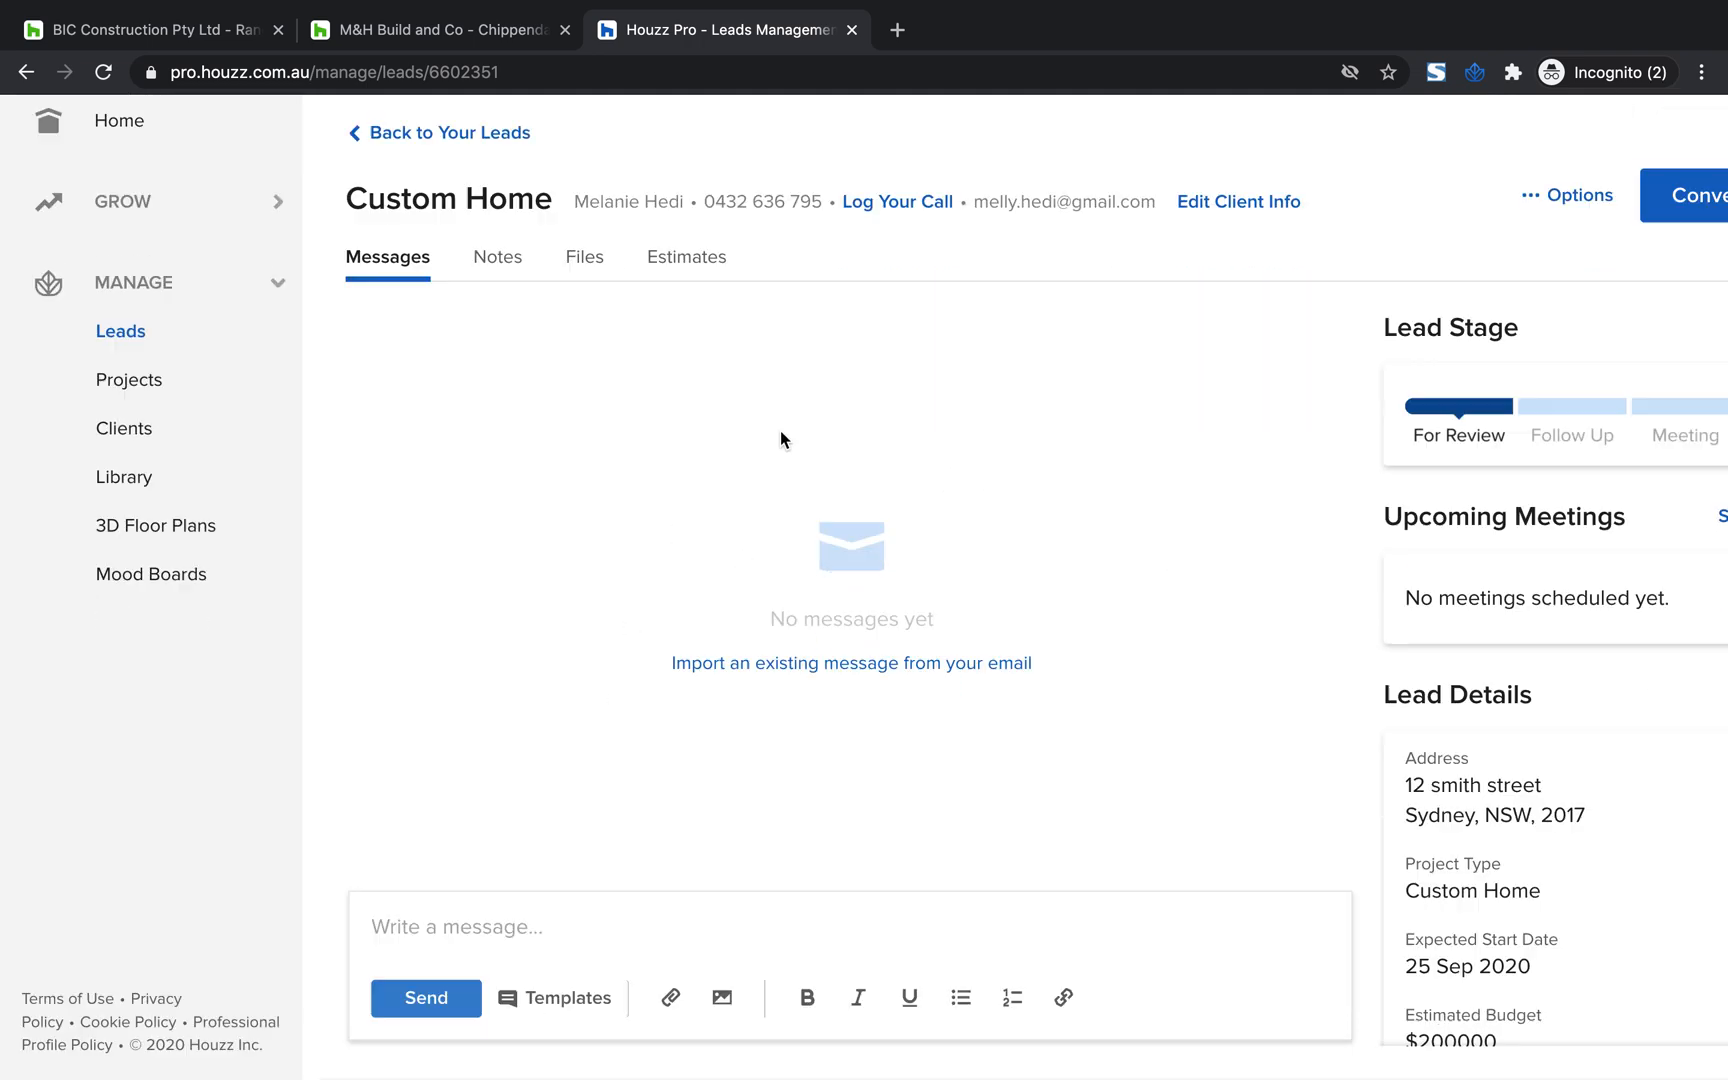
Enter "Email" as a draft message to the Custom Home lead's client
{"action": "triple_click", "coordinate": [885, 610]}
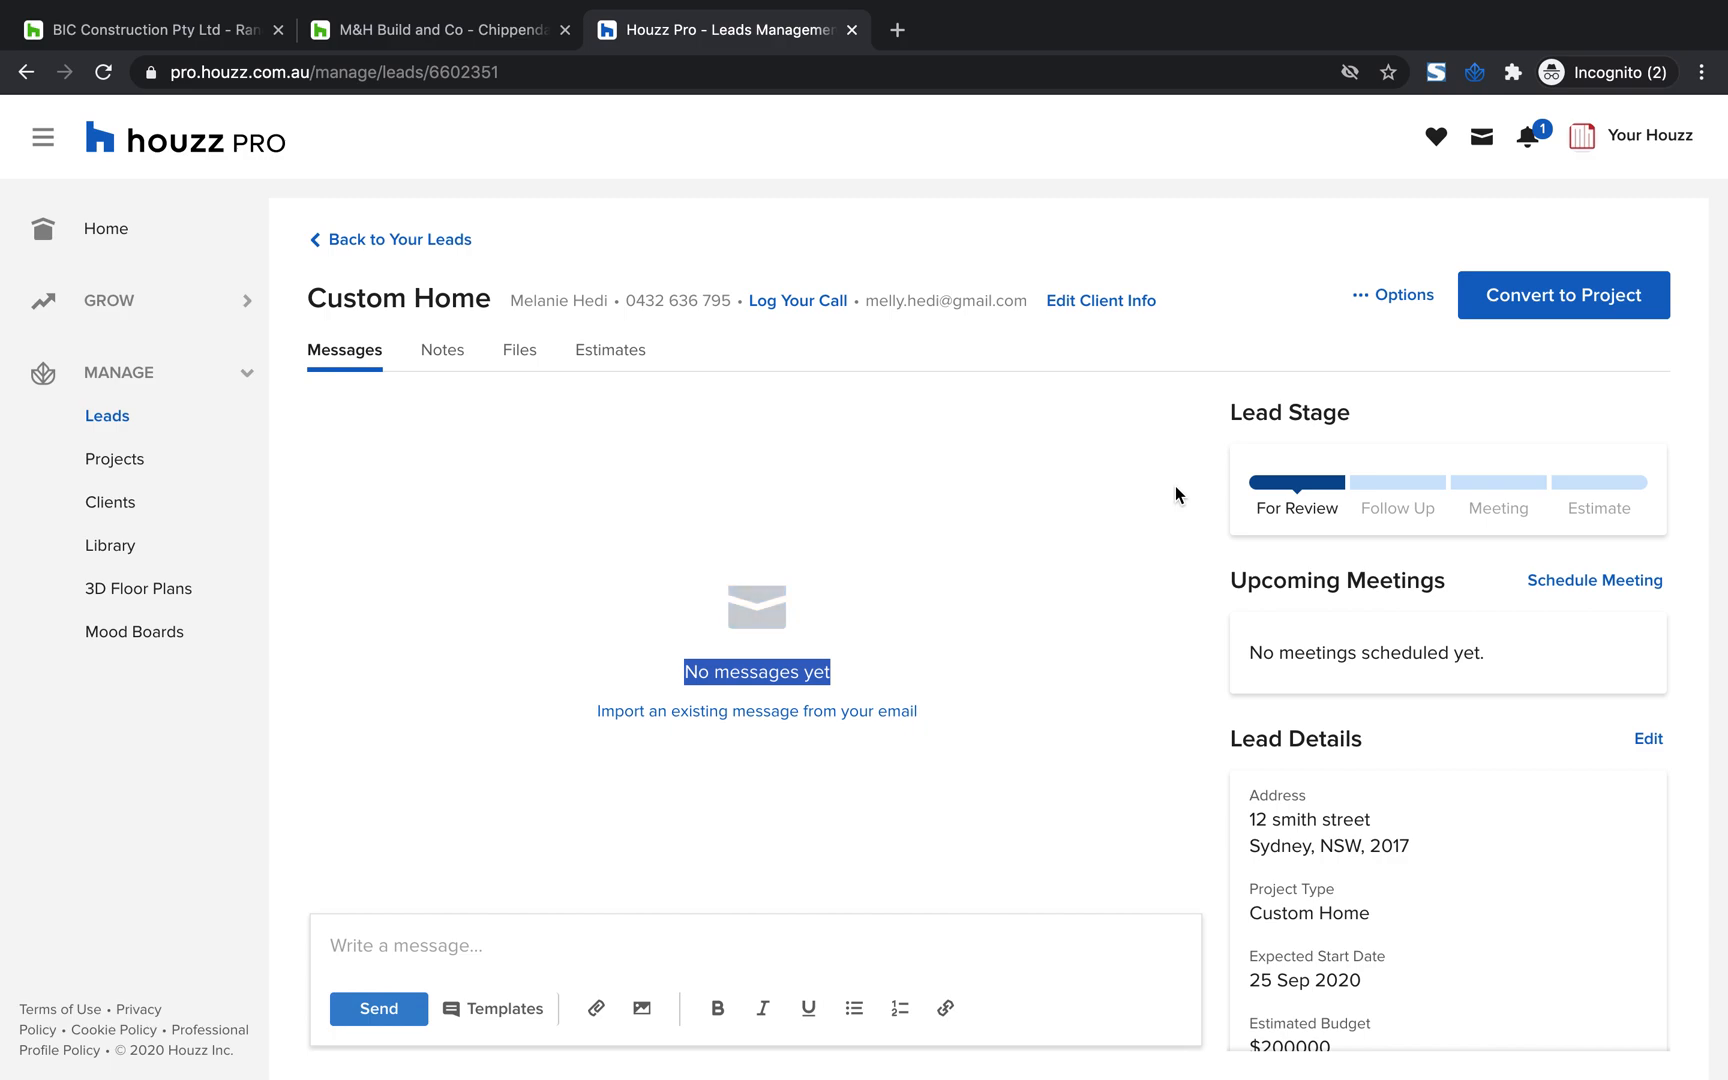
{"action": "left_click", "coordinate": [1056, 518]}
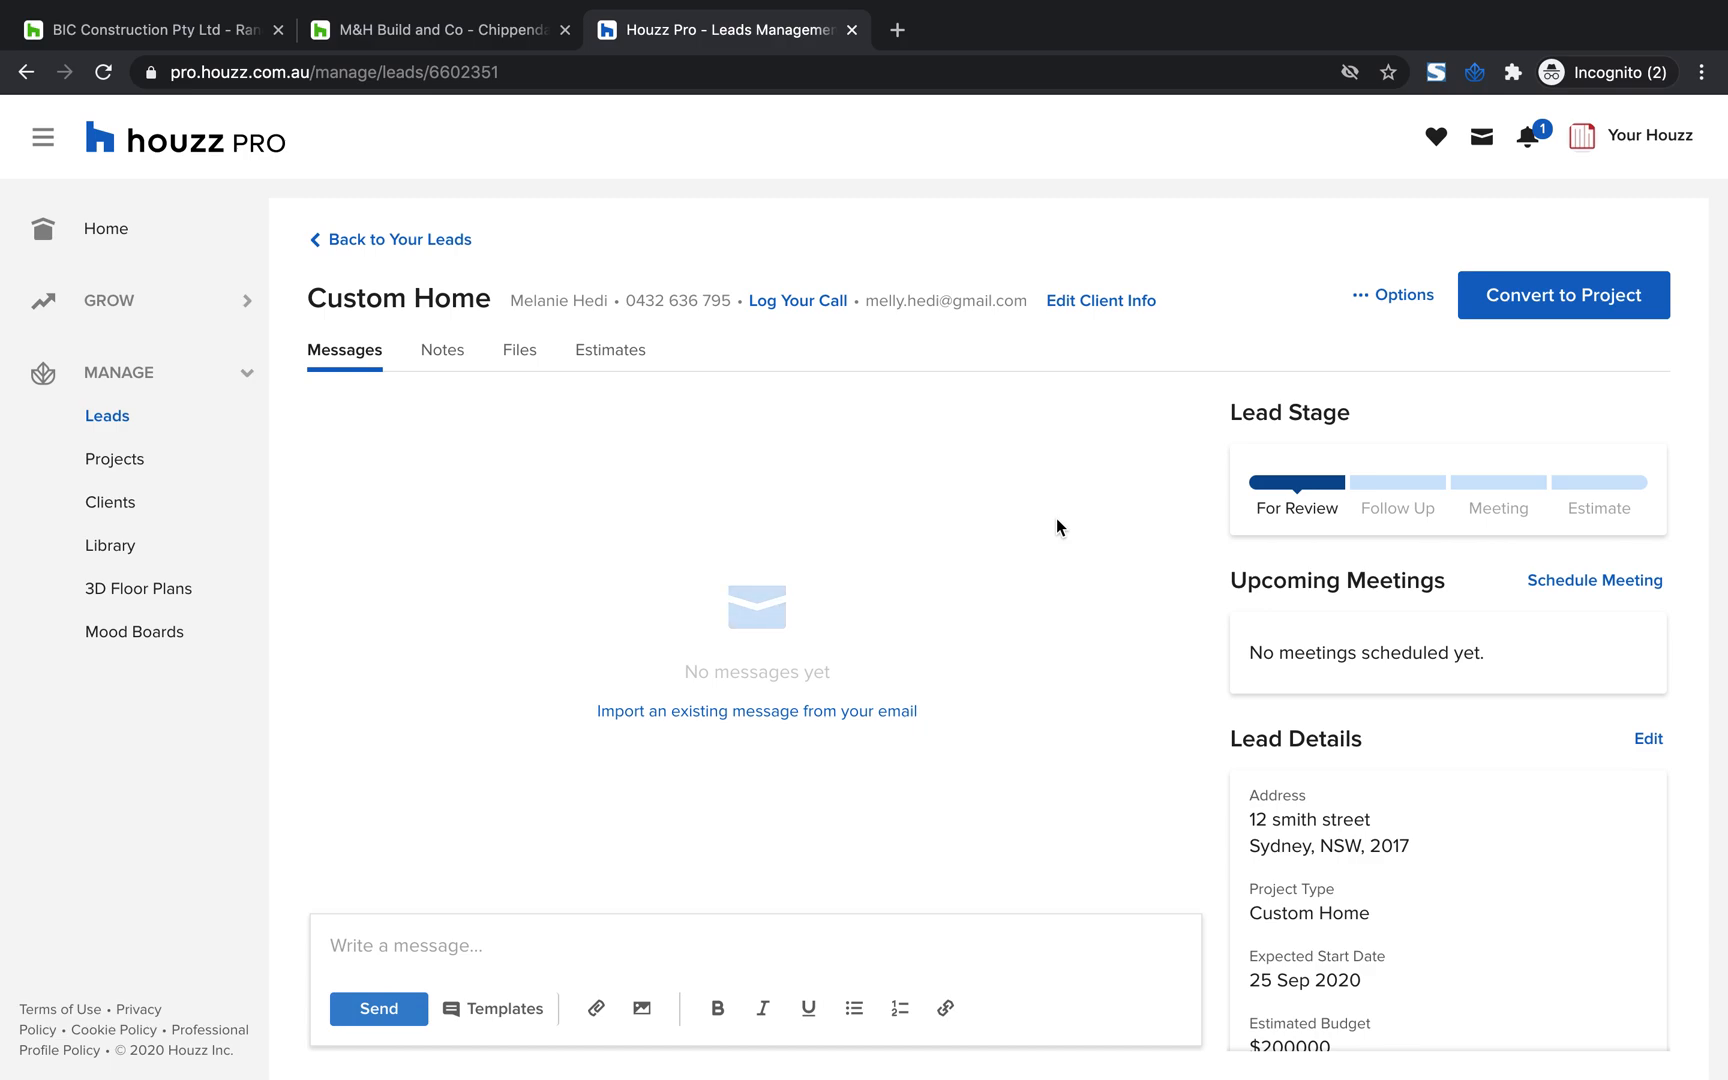
{"action": "left_click", "coordinate": [366, 948]}
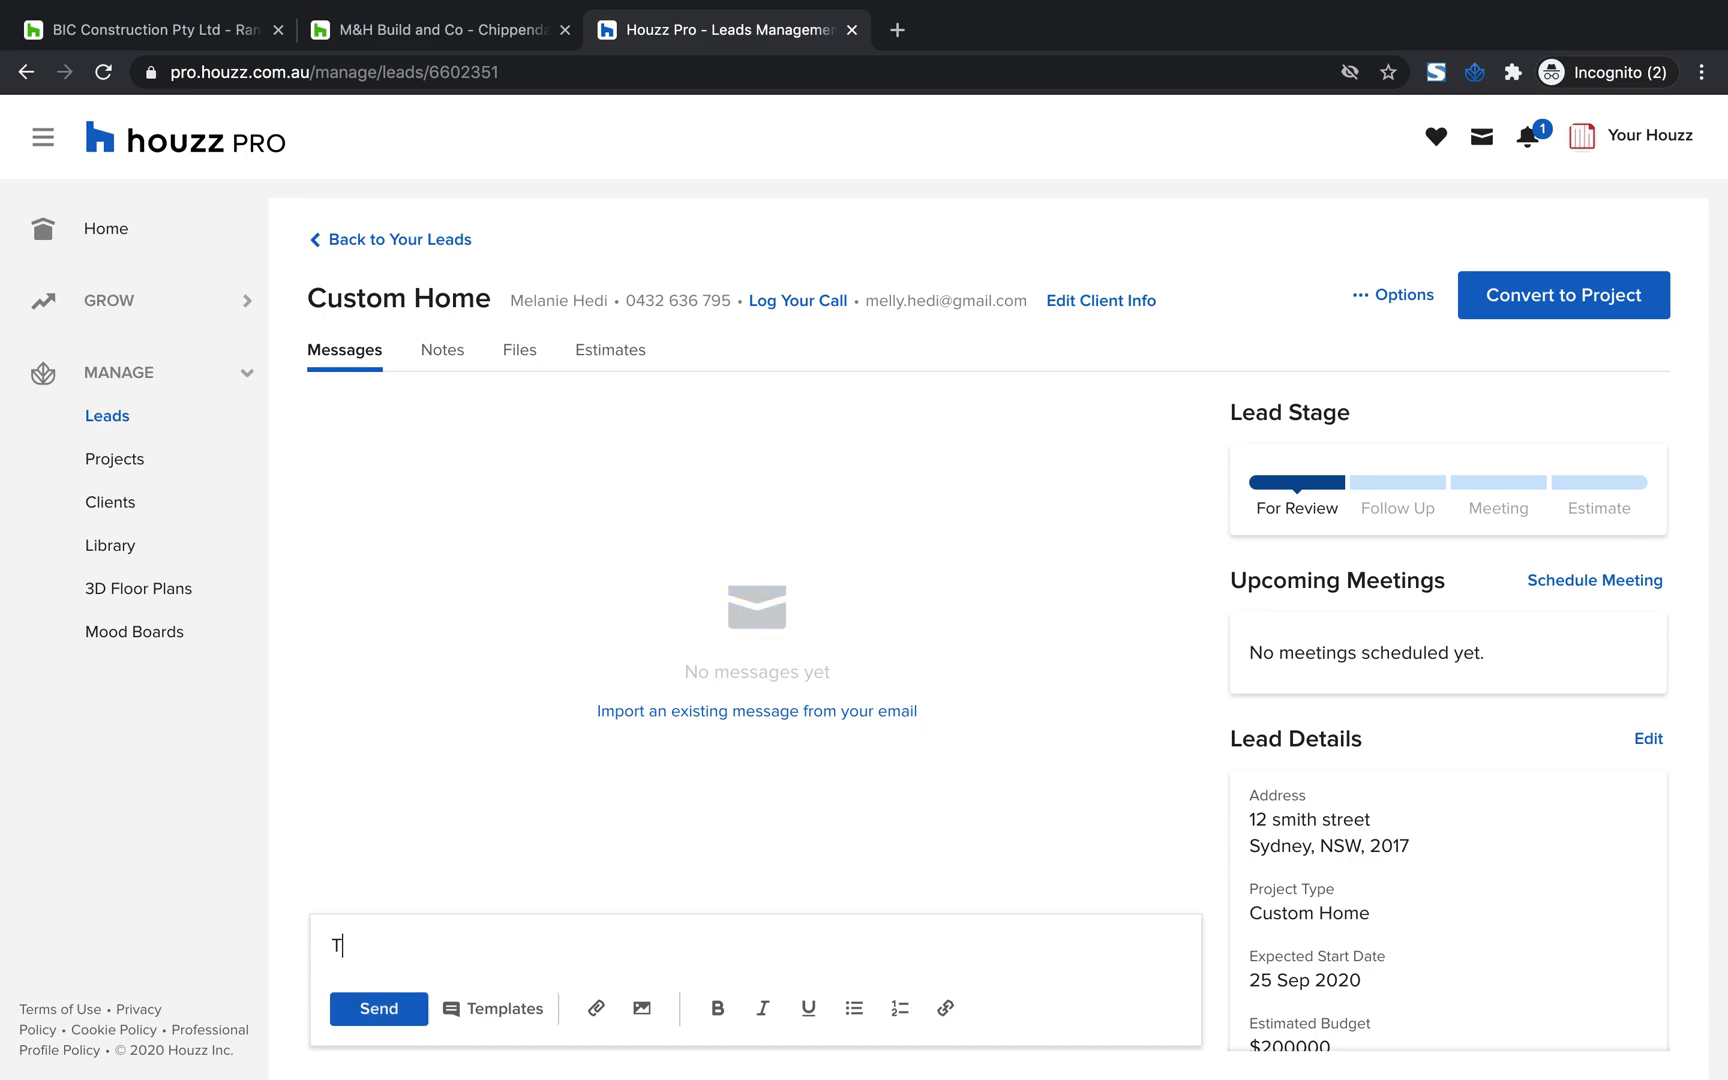
{"action": "type", "text": "Email"}
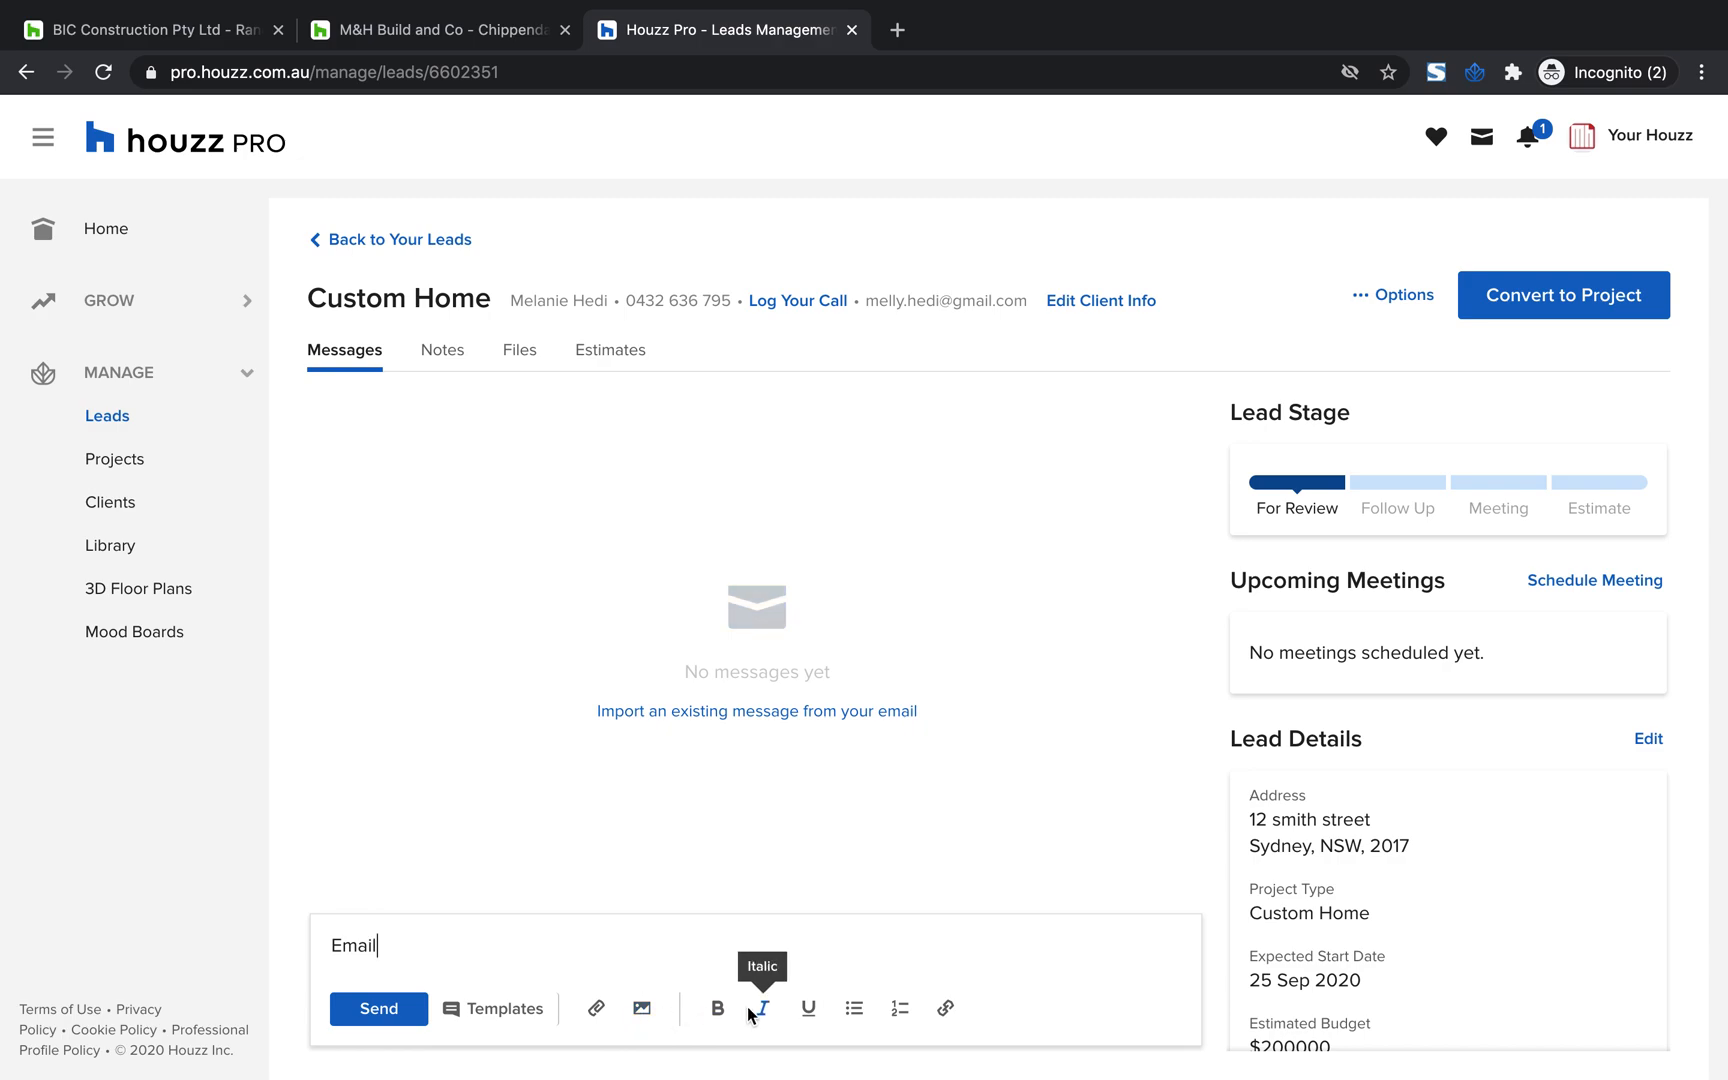
Open the message templates and add the Book Video Call template to the selected quick replies
{"action": "left_click", "coordinate": [511, 1008]}
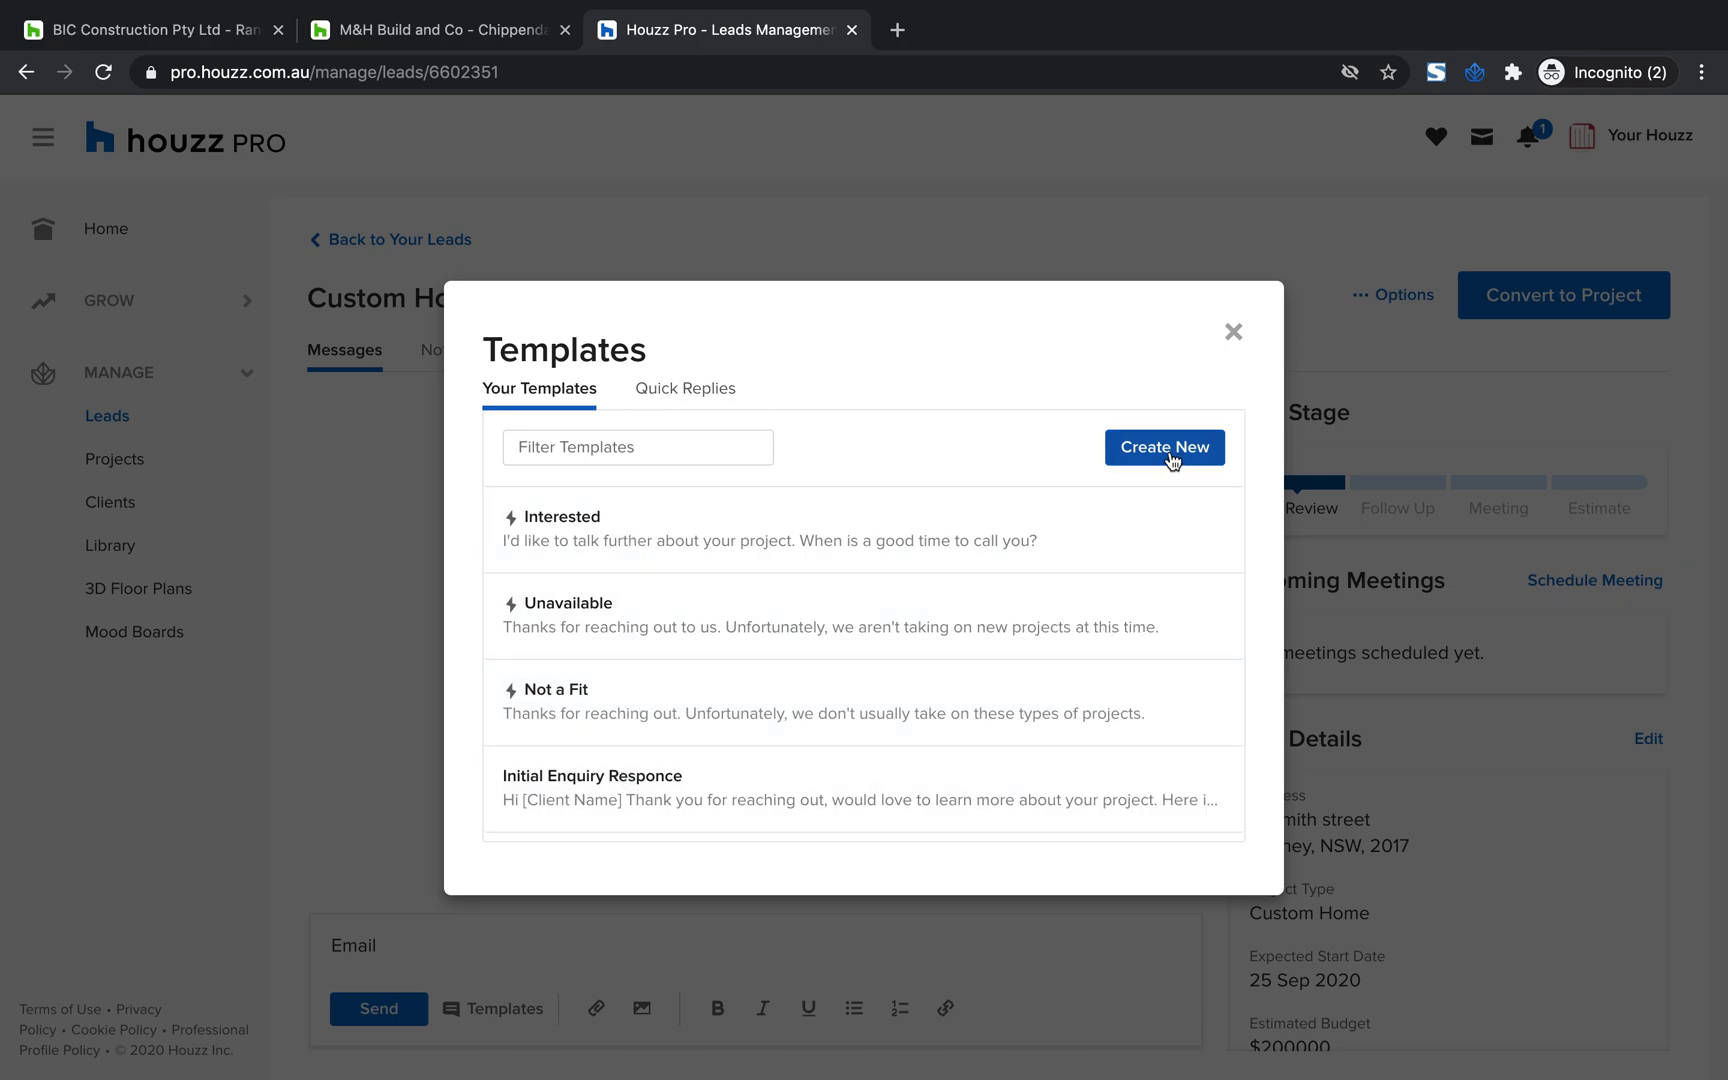
{"action": "left_click", "coordinate": [703, 393]}
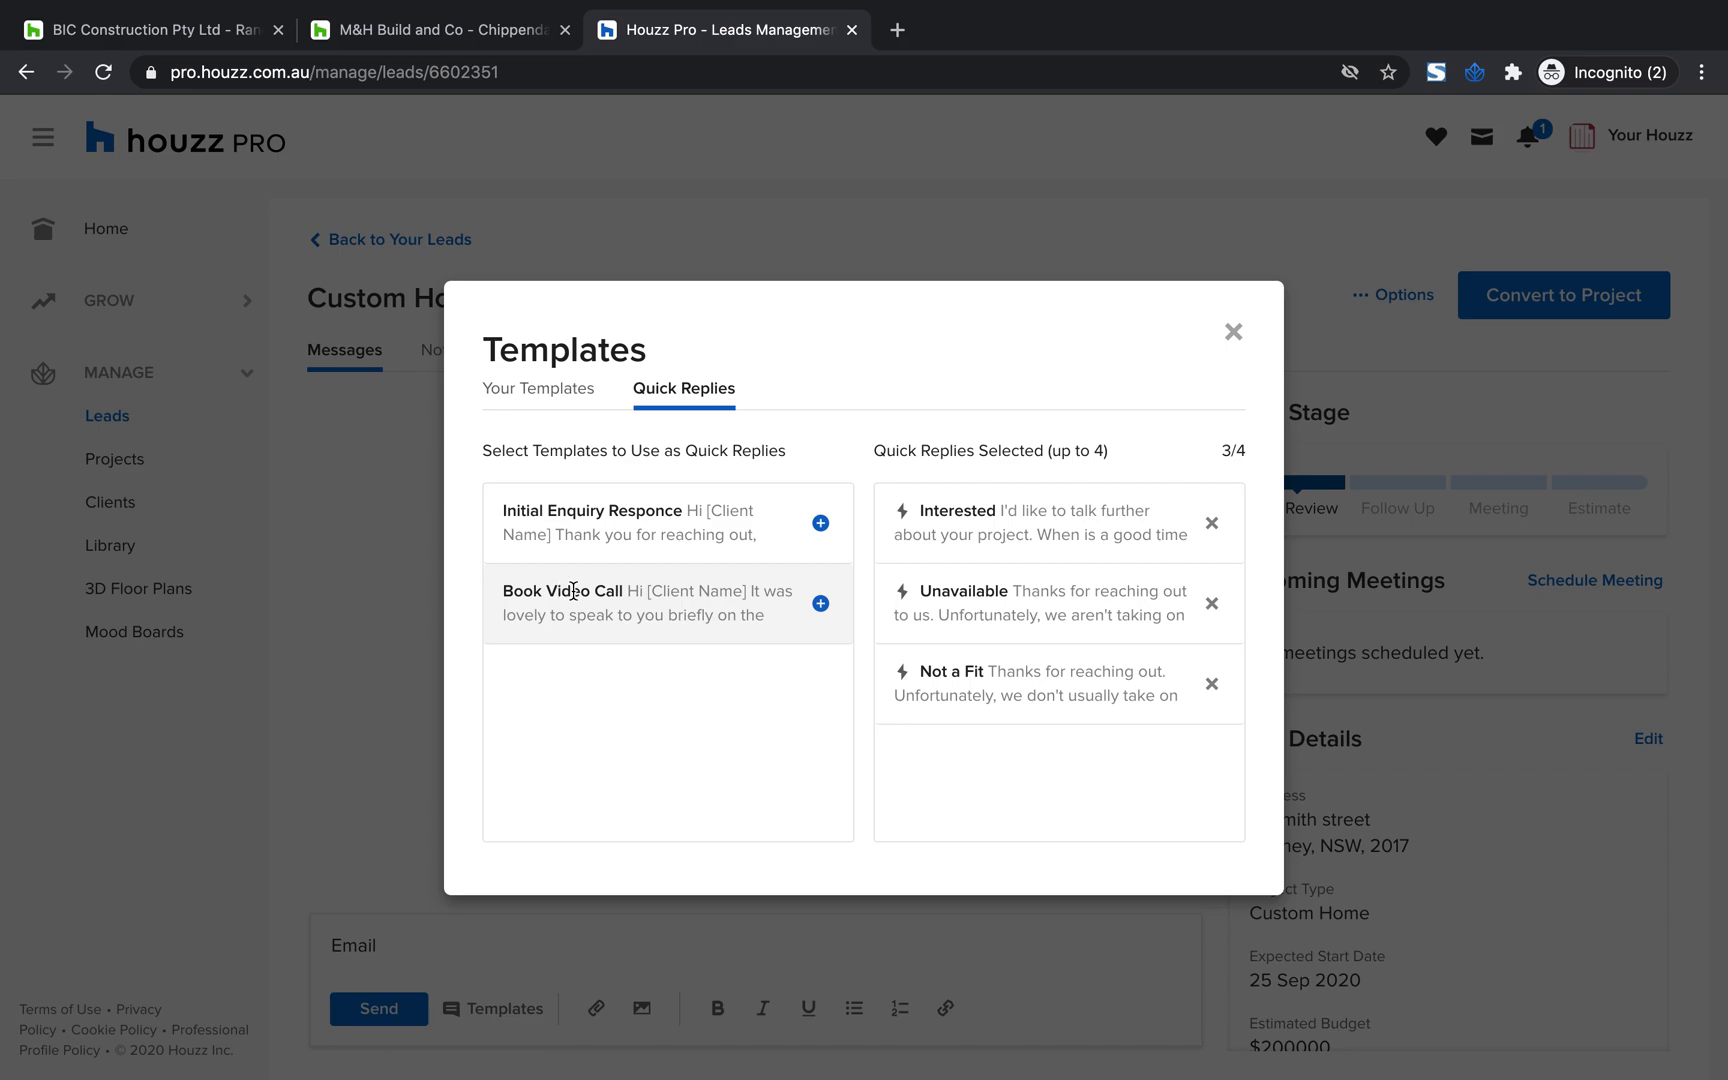
{"action": "left_click", "coordinate": [820, 603]}
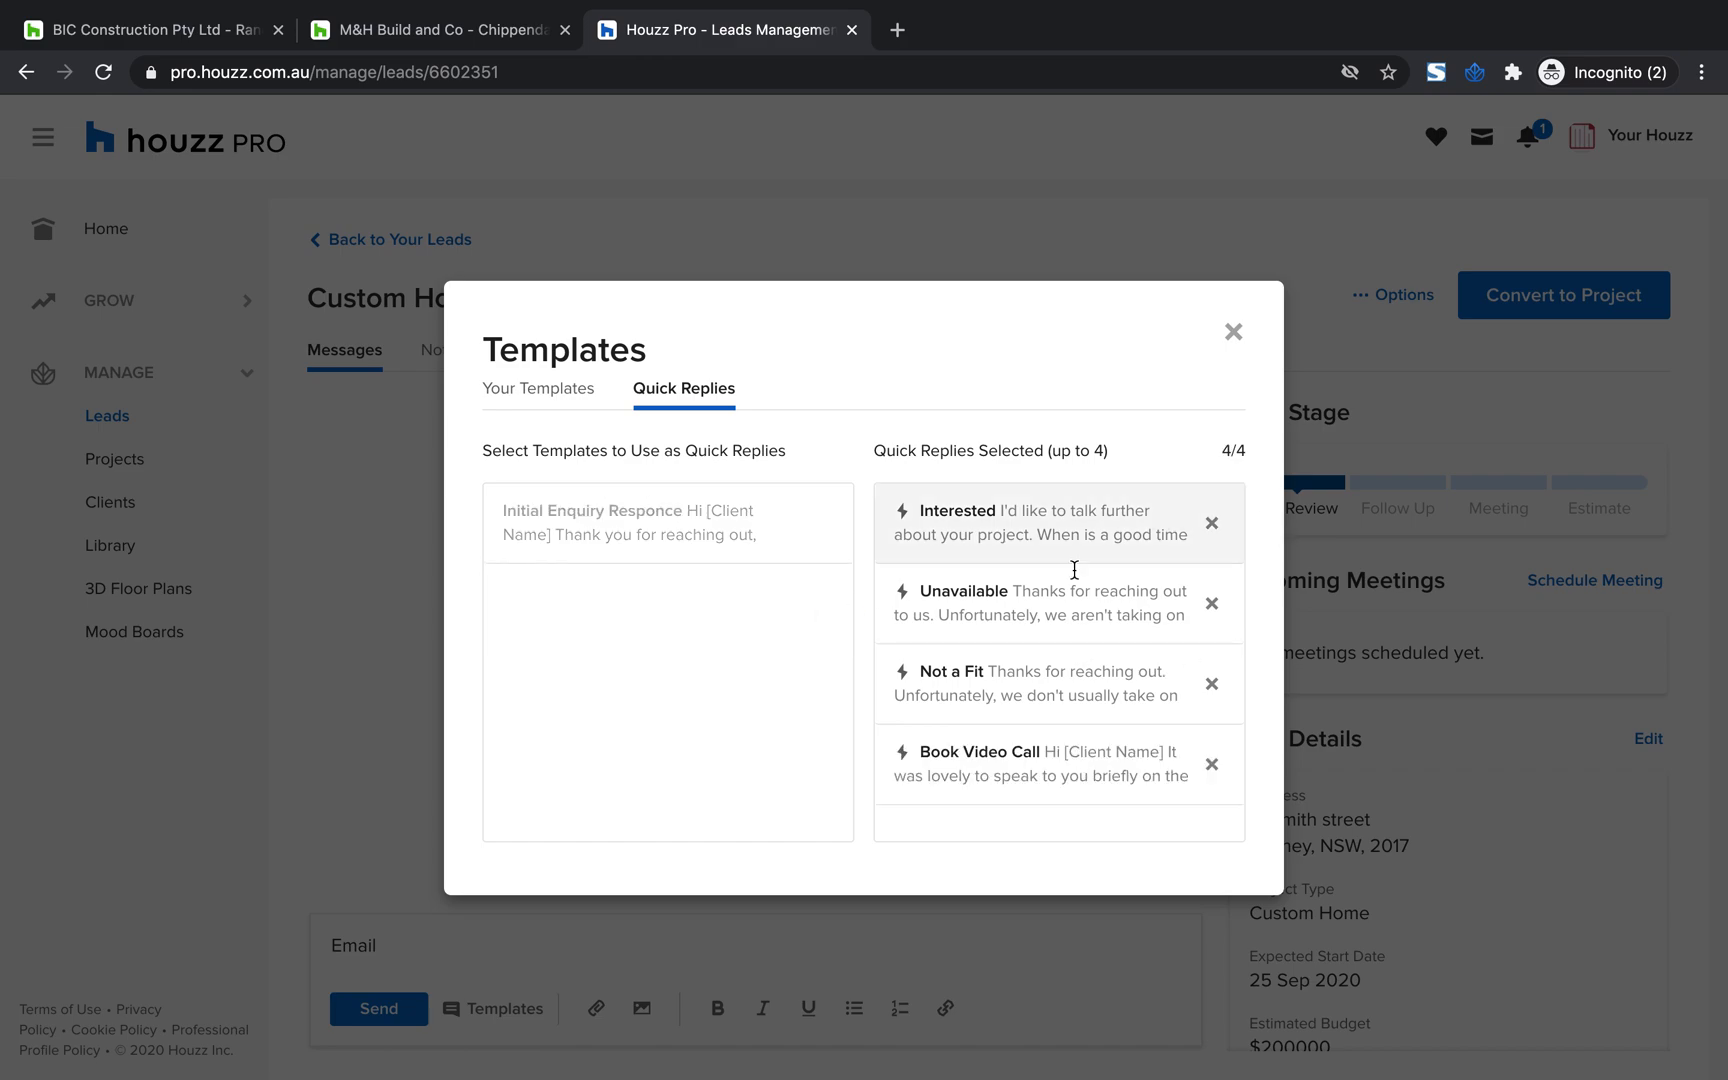
Insert the Initial Enquiry Responce template with its calendar link as the message and send it to the client
{"action": "left_click", "coordinate": [524, 392]}
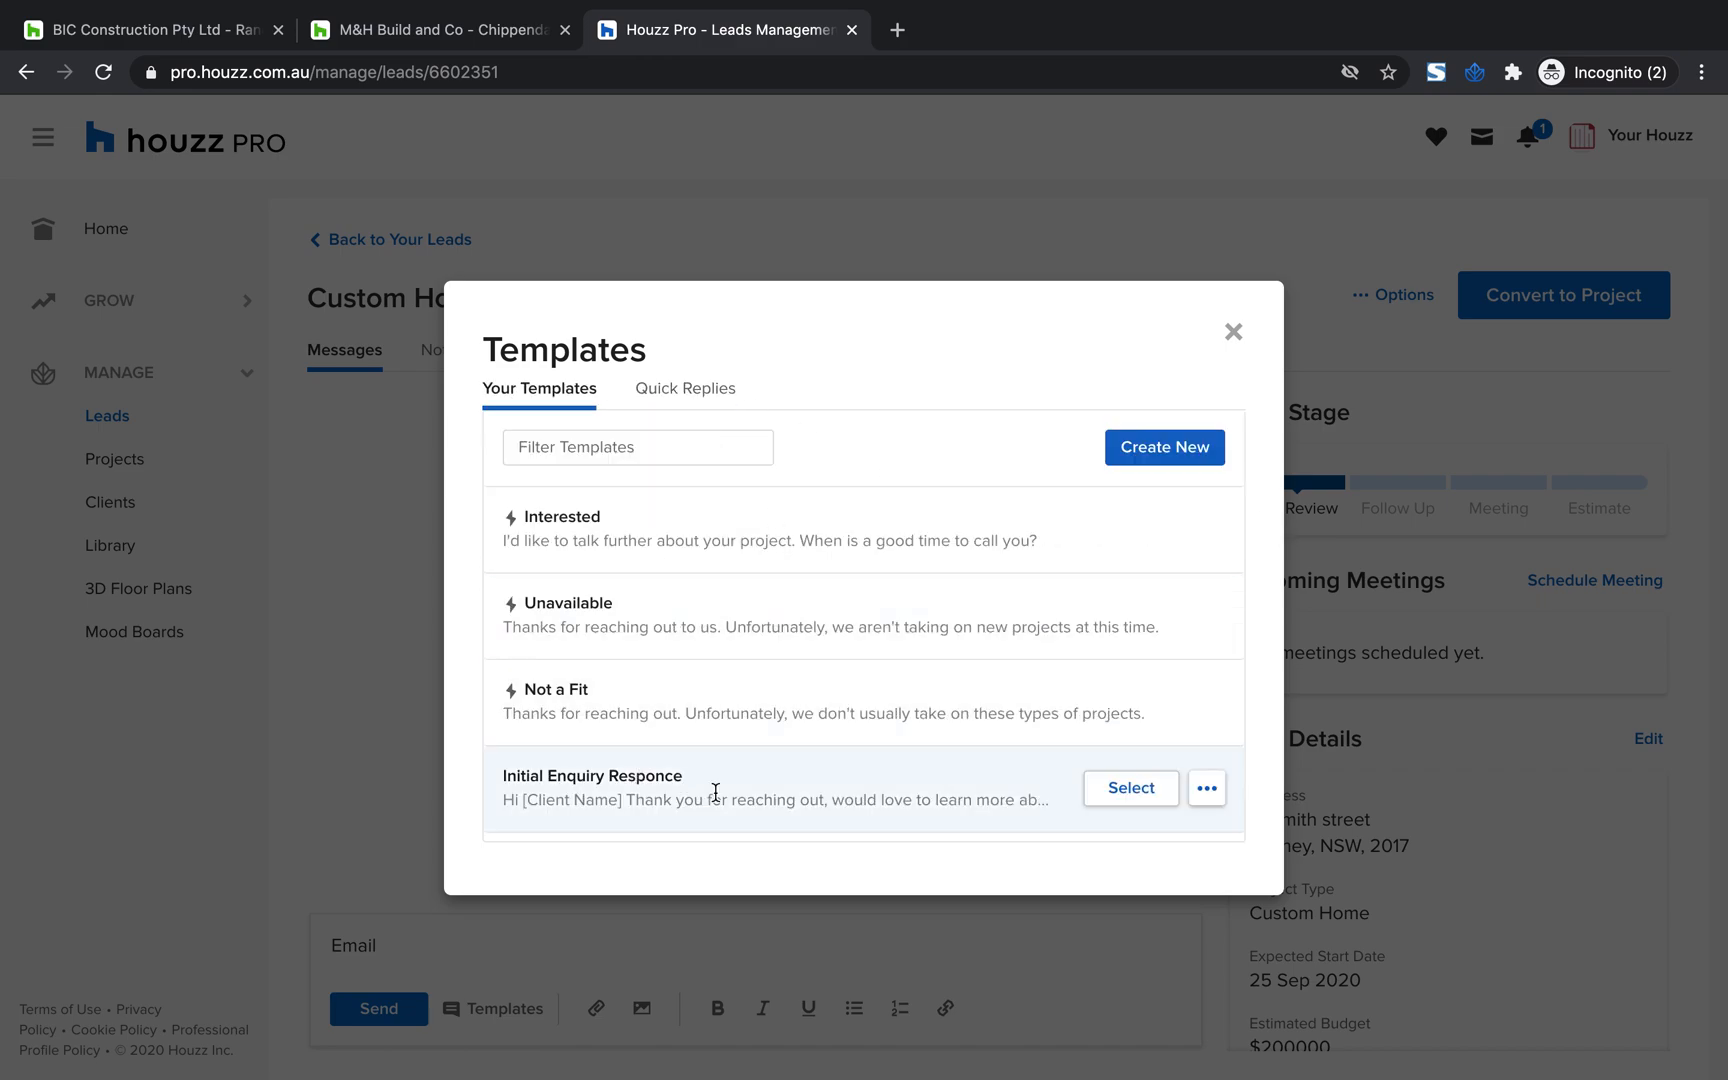
{"action": "left_click", "coordinate": [1118, 790]}
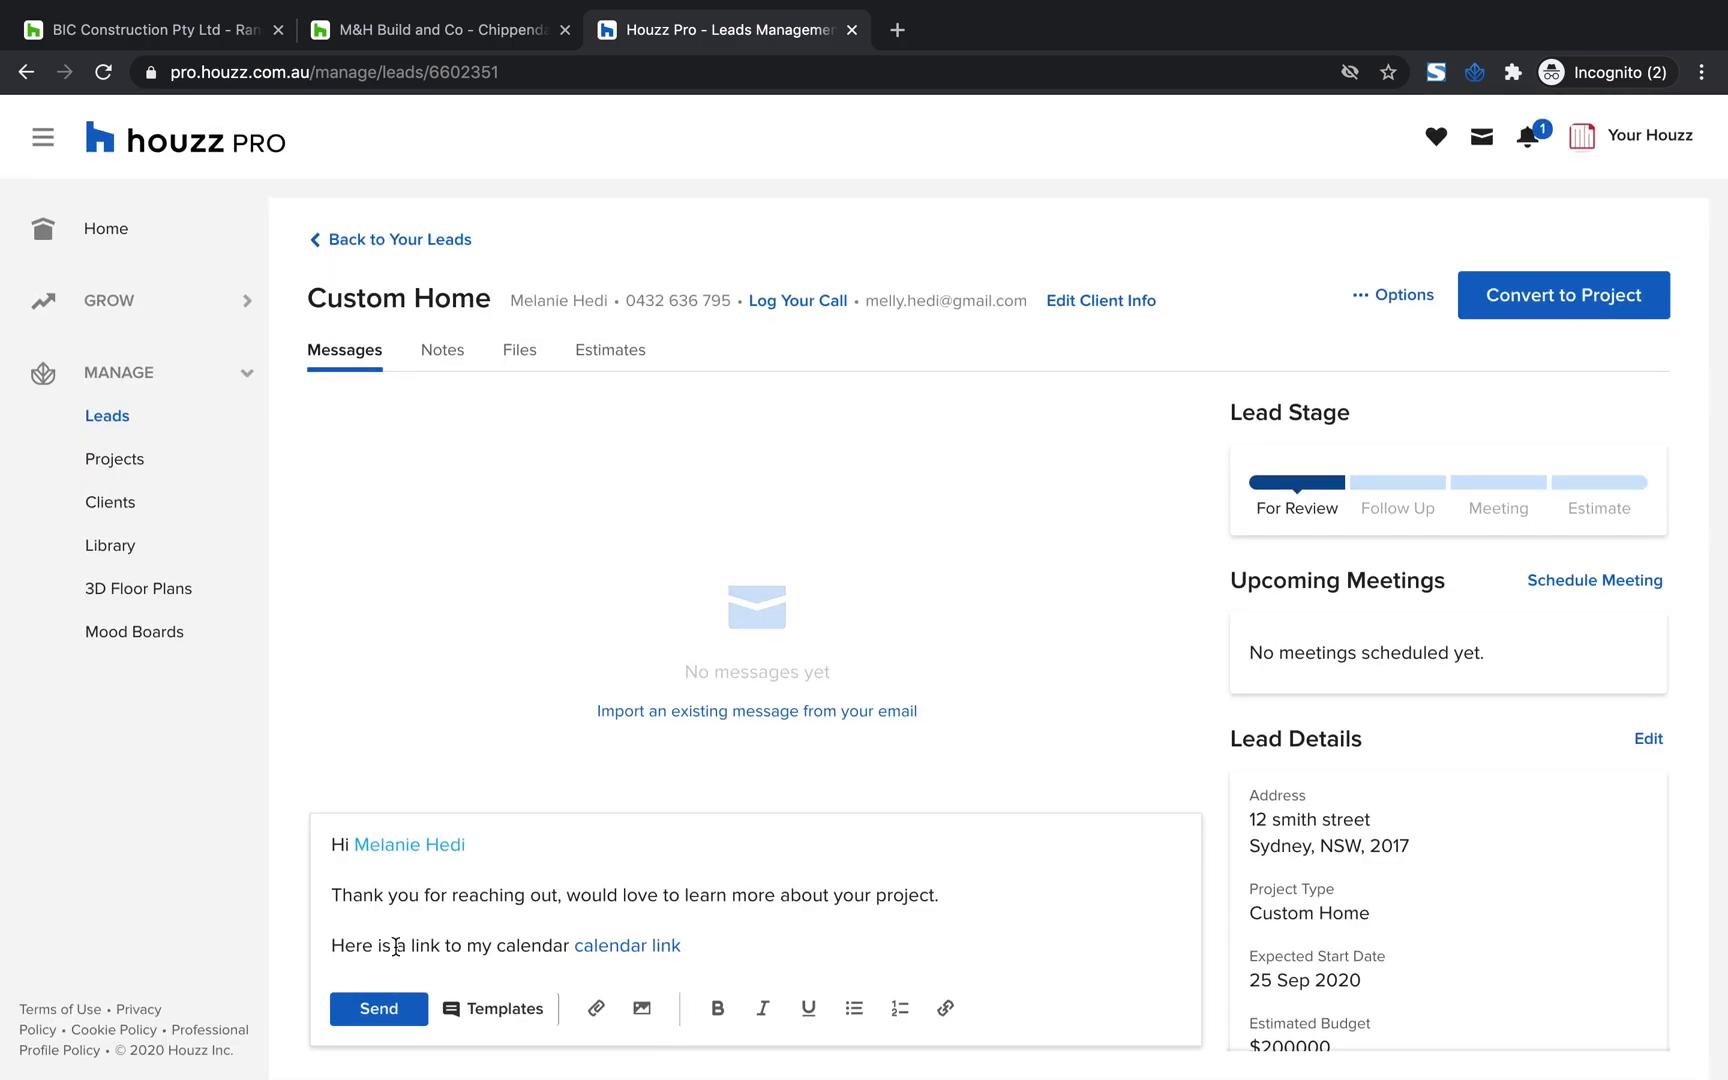
{"action": "left_click", "coordinate": [698, 948]}
{"action": "left_click_drag", "start_coordinate": [681, 946], "coordinate": [583, 946]}
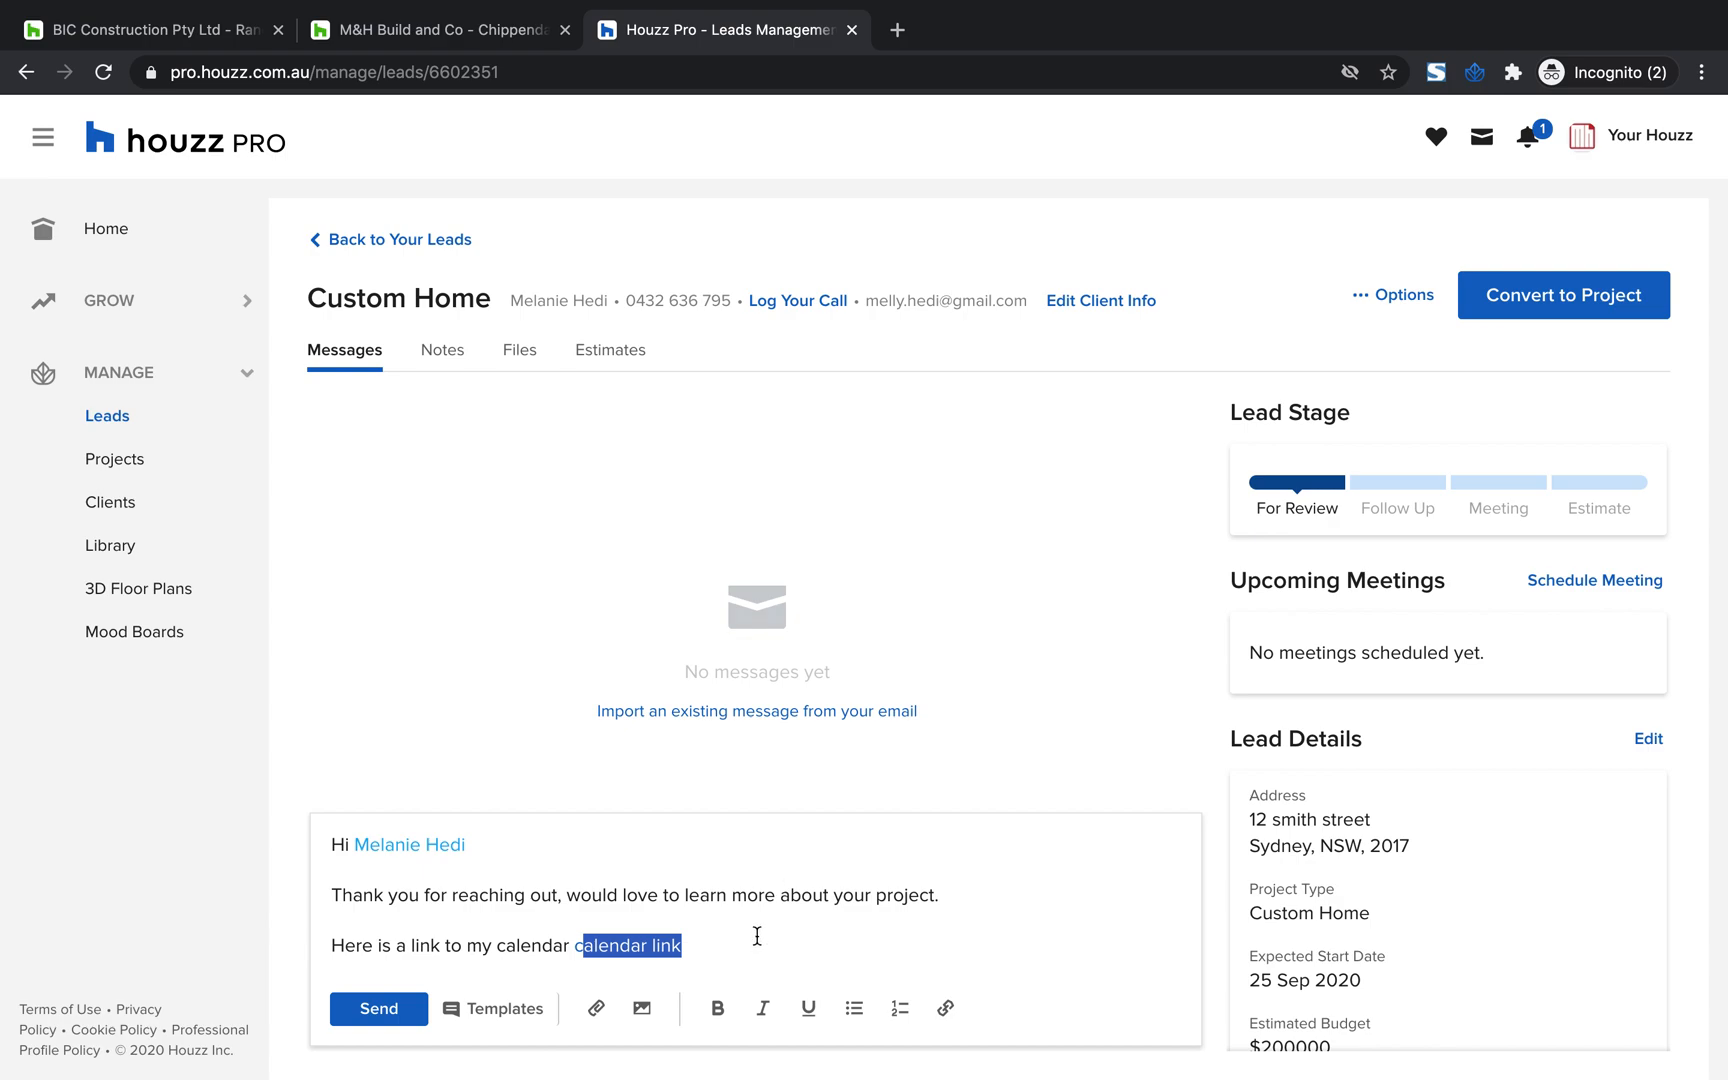
{"action": "left_click", "coordinate": [691, 934]}
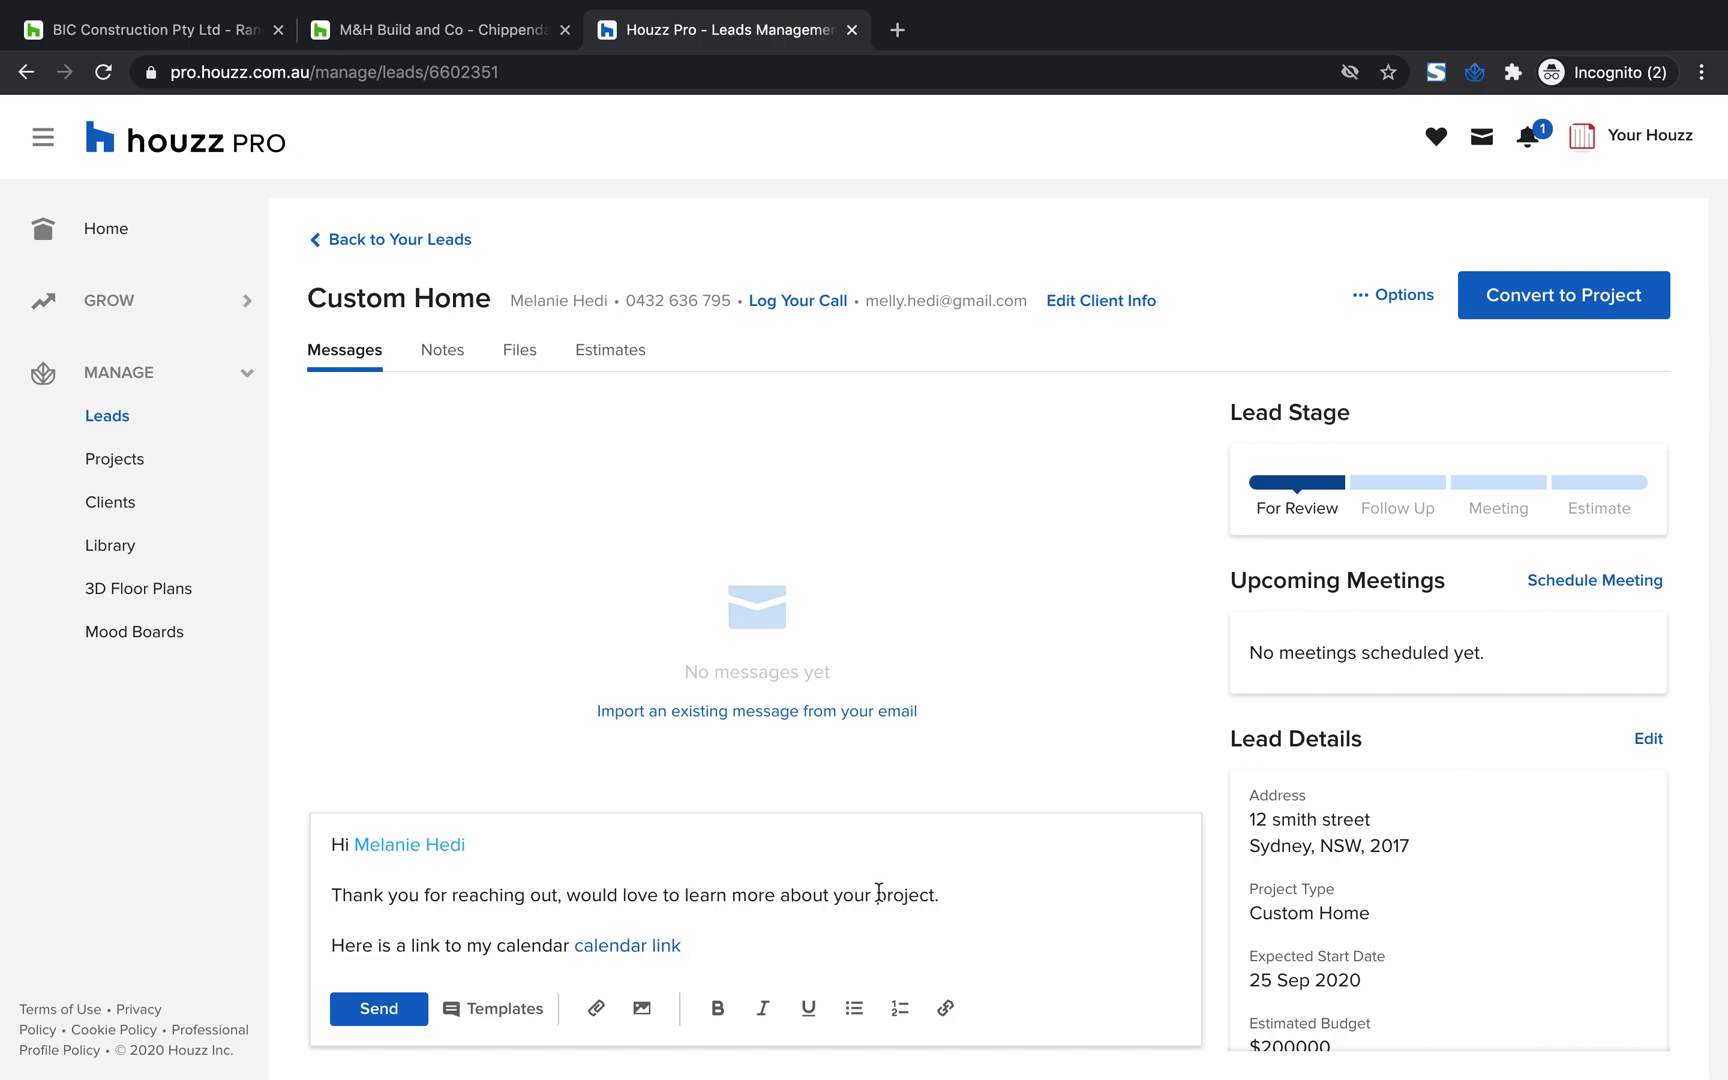
{"action": "left_click_drag", "start_coordinate": [482, 842], "coordinate": [364, 826]}
{"action": "left_click", "coordinate": [809, 853]}
{"action": "left_click", "coordinate": [378, 1010]}
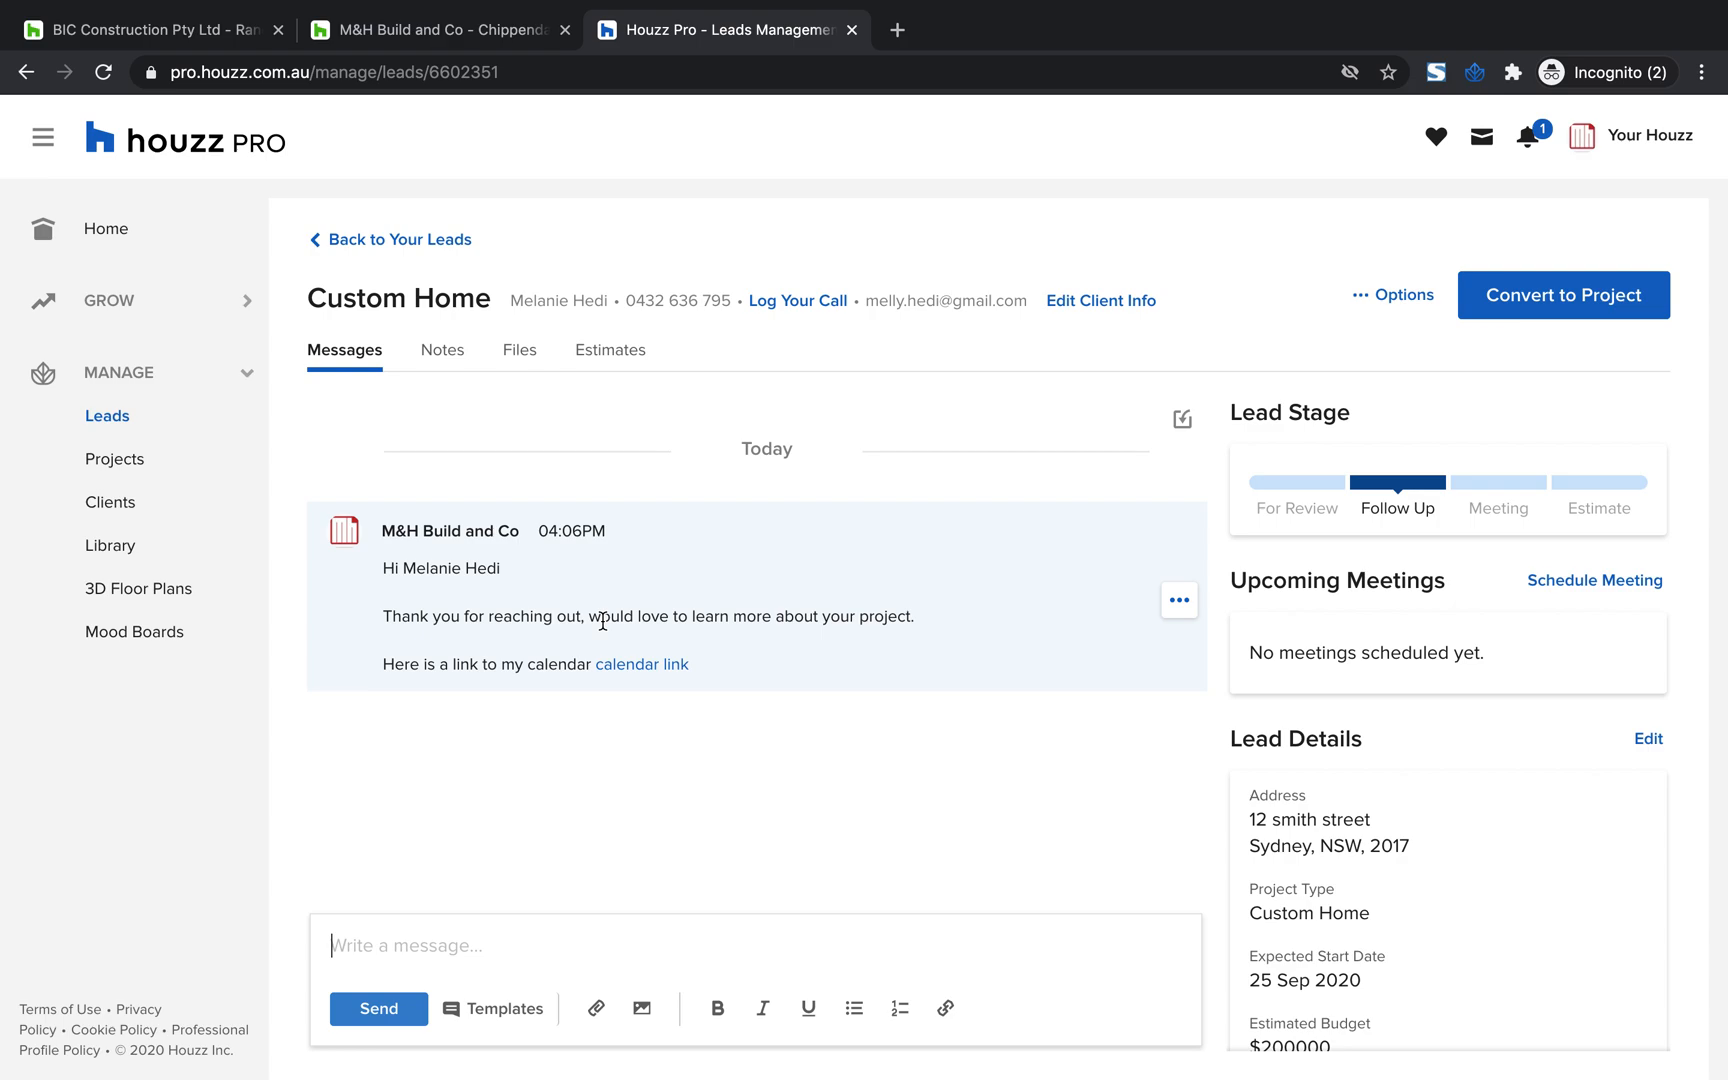
Follow the calendar link in the sent message and book a 30-minute video call for 3 September 2020 at 11:00 AM, sending the invite
{"action": "left_click", "coordinate": [665, 666]}
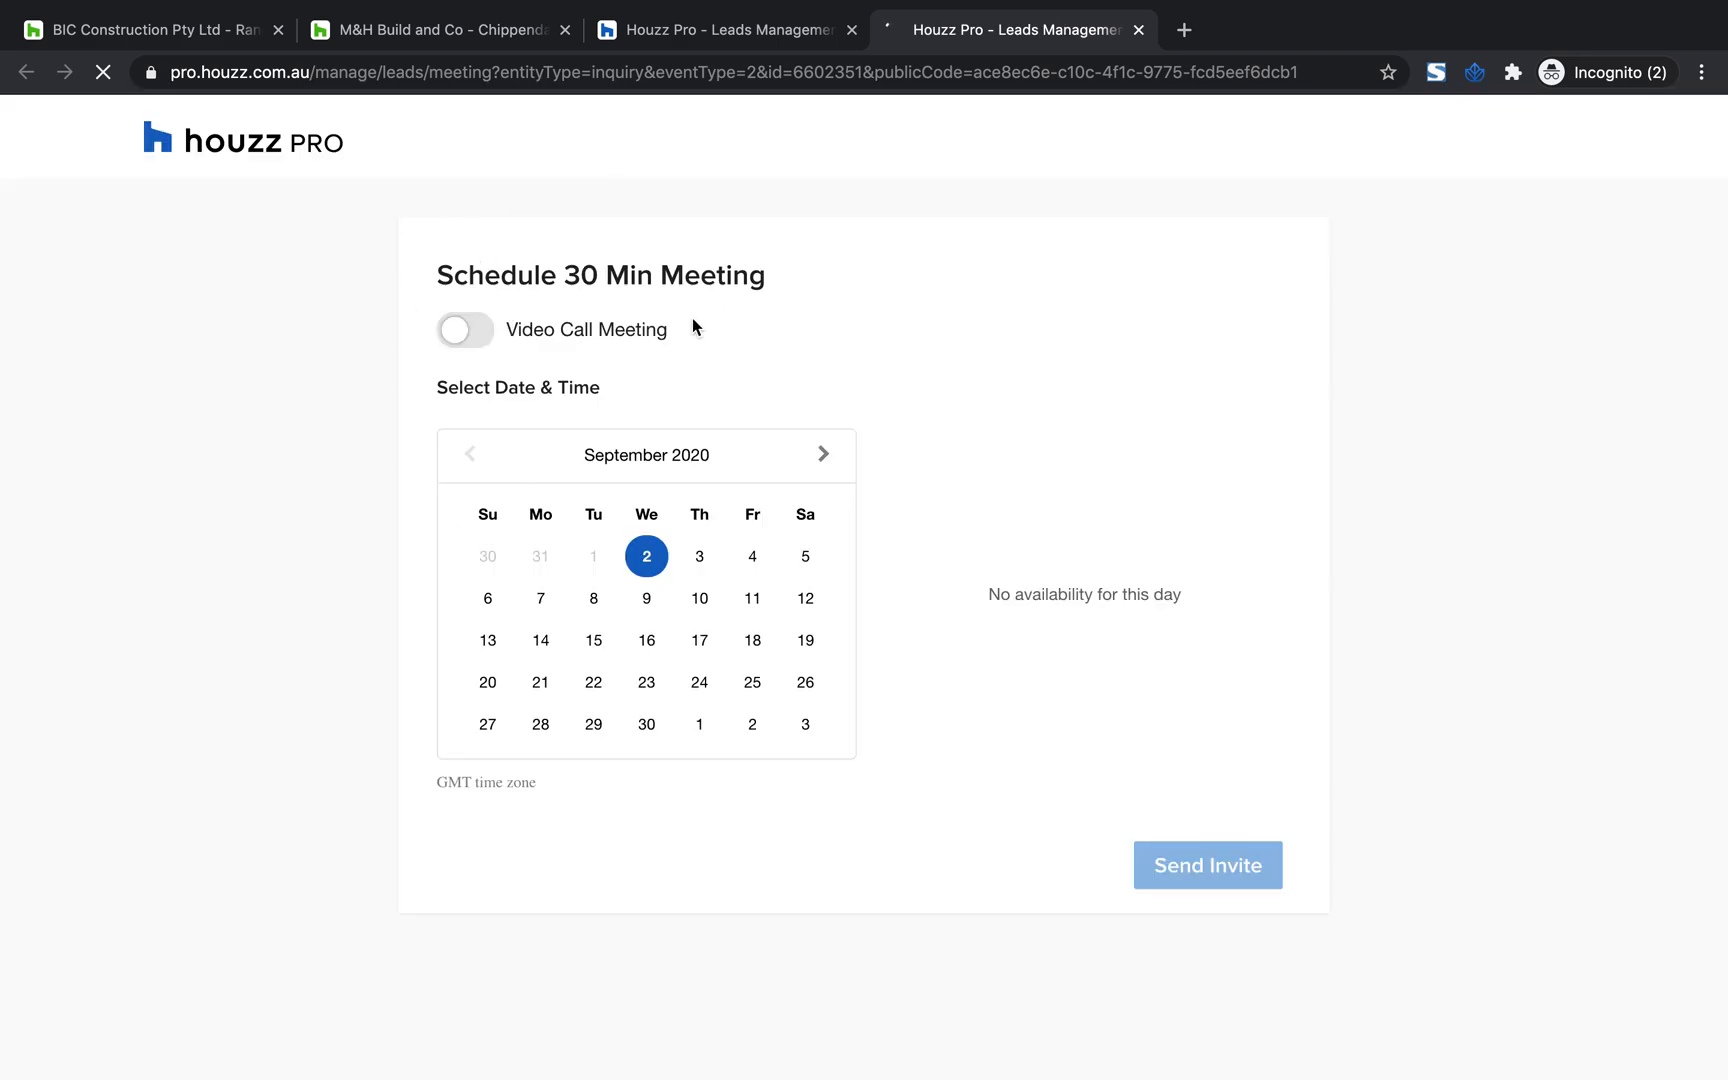
{"action": "left_click", "coordinate": [469, 335]}
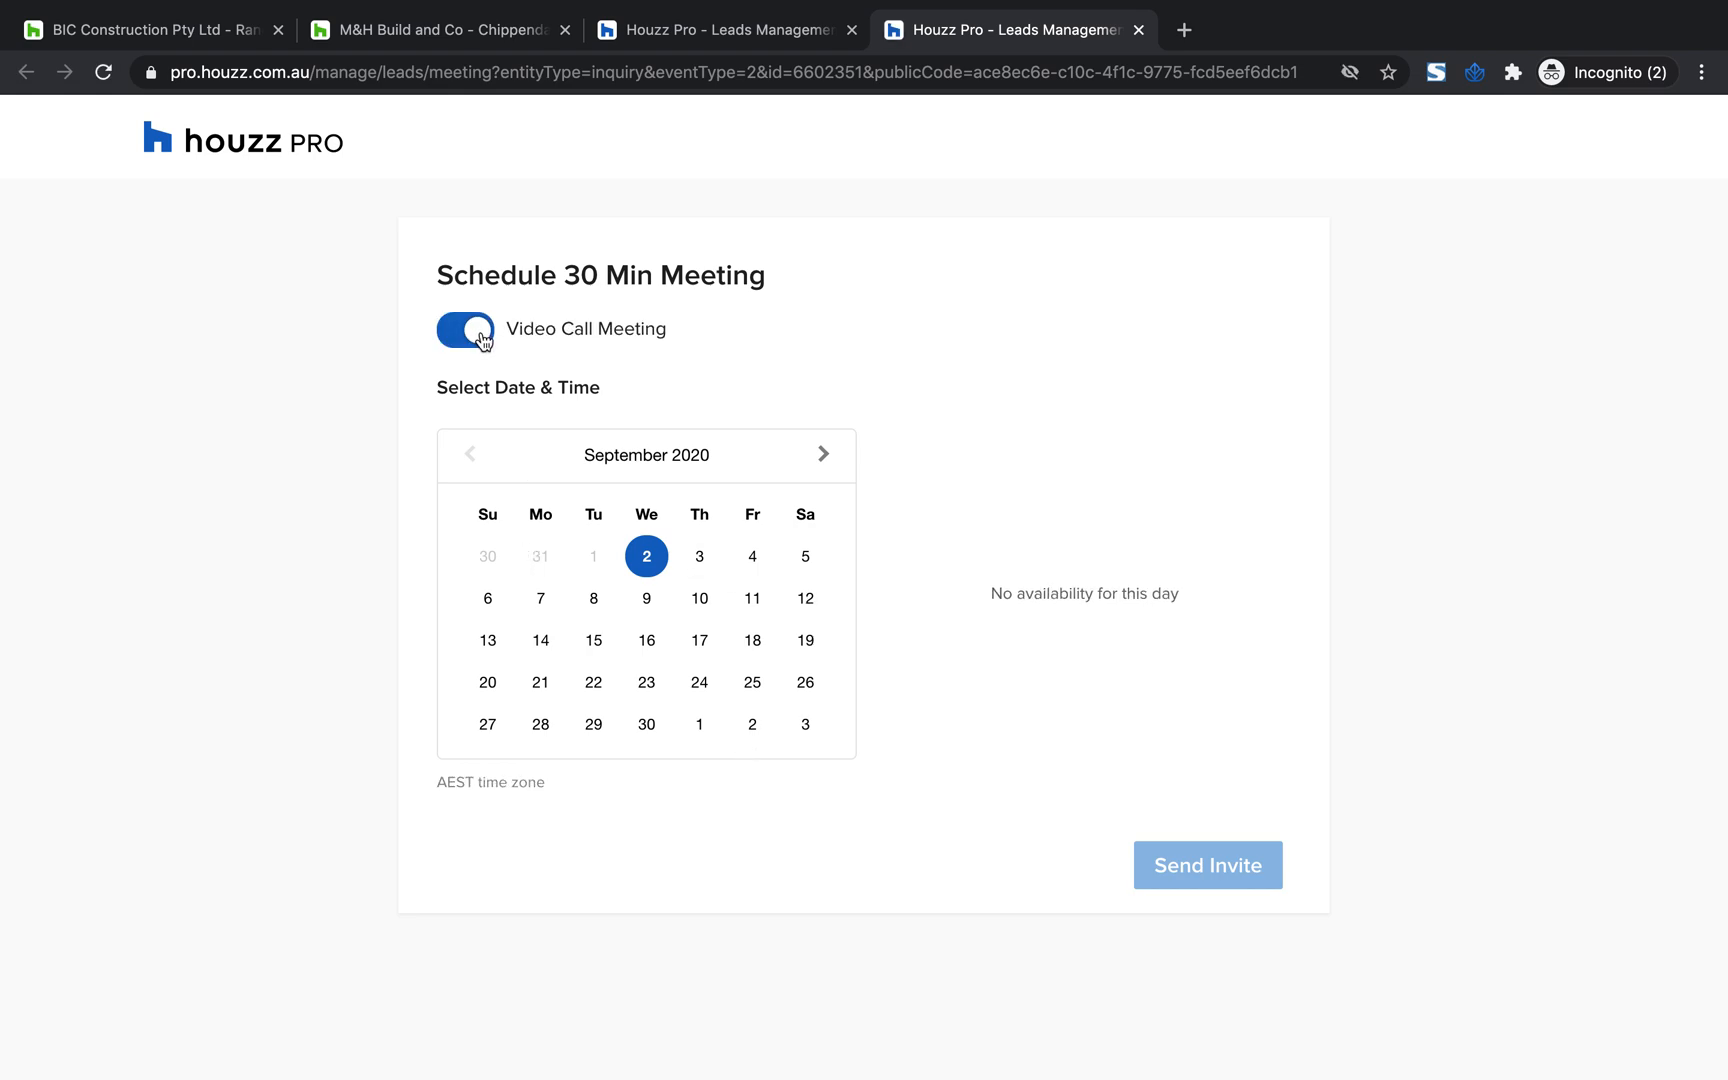
{"action": "left_click", "coordinate": [699, 558]}
{"action": "left_click", "coordinate": [952, 453]}
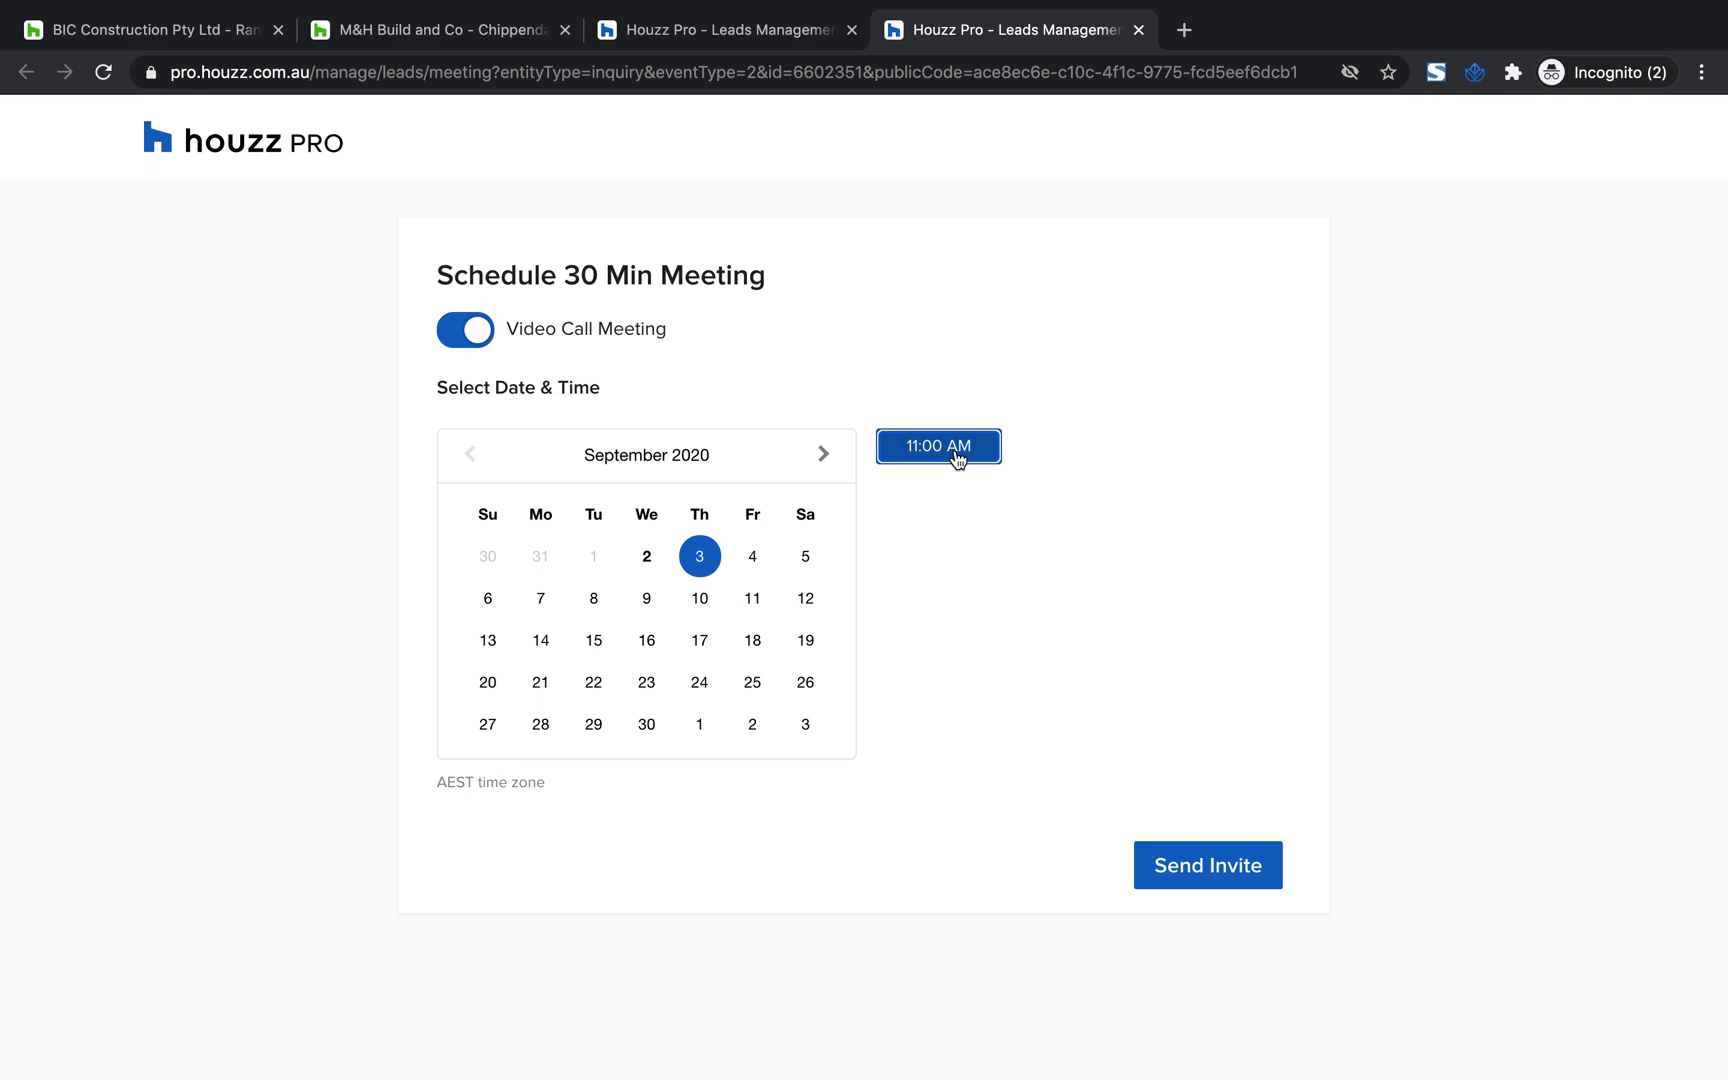
{"action": "left_click", "coordinate": [1190, 866]}
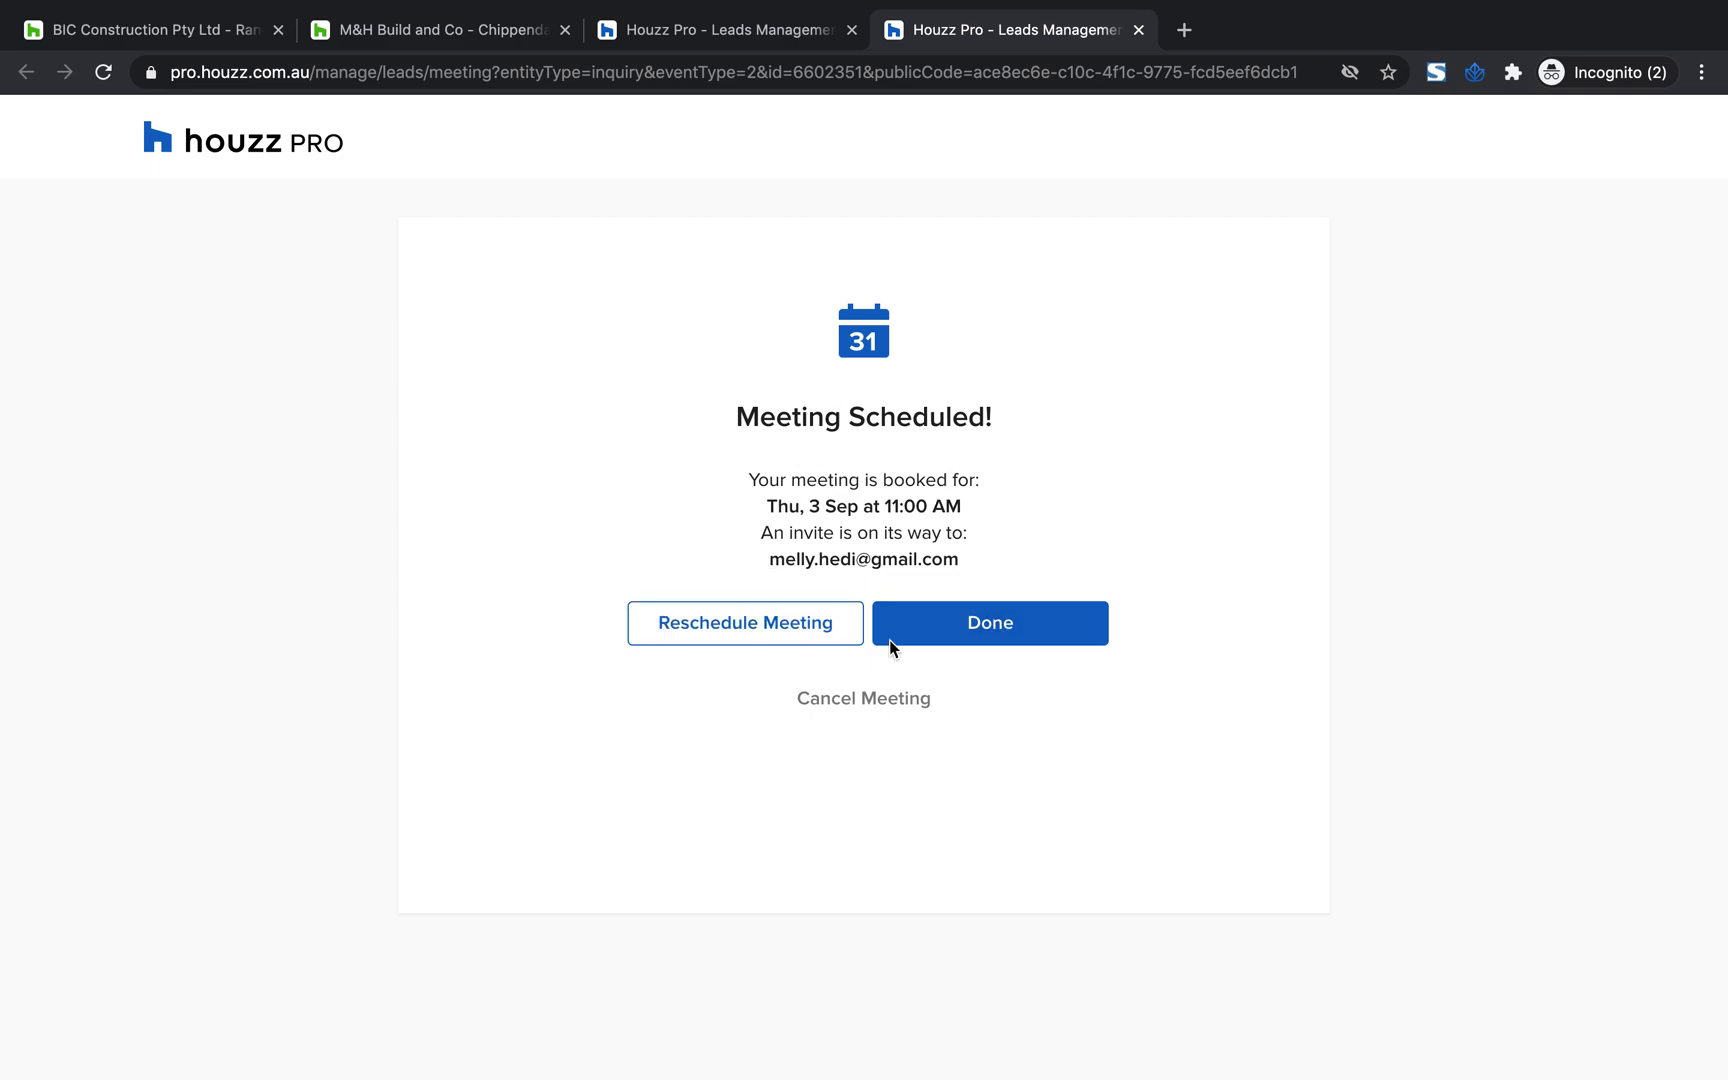
Return to the Custom Home lead's messages and read the meeting confirmation in the thread
{"action": "left_click", "coordinate": [720, 30]}
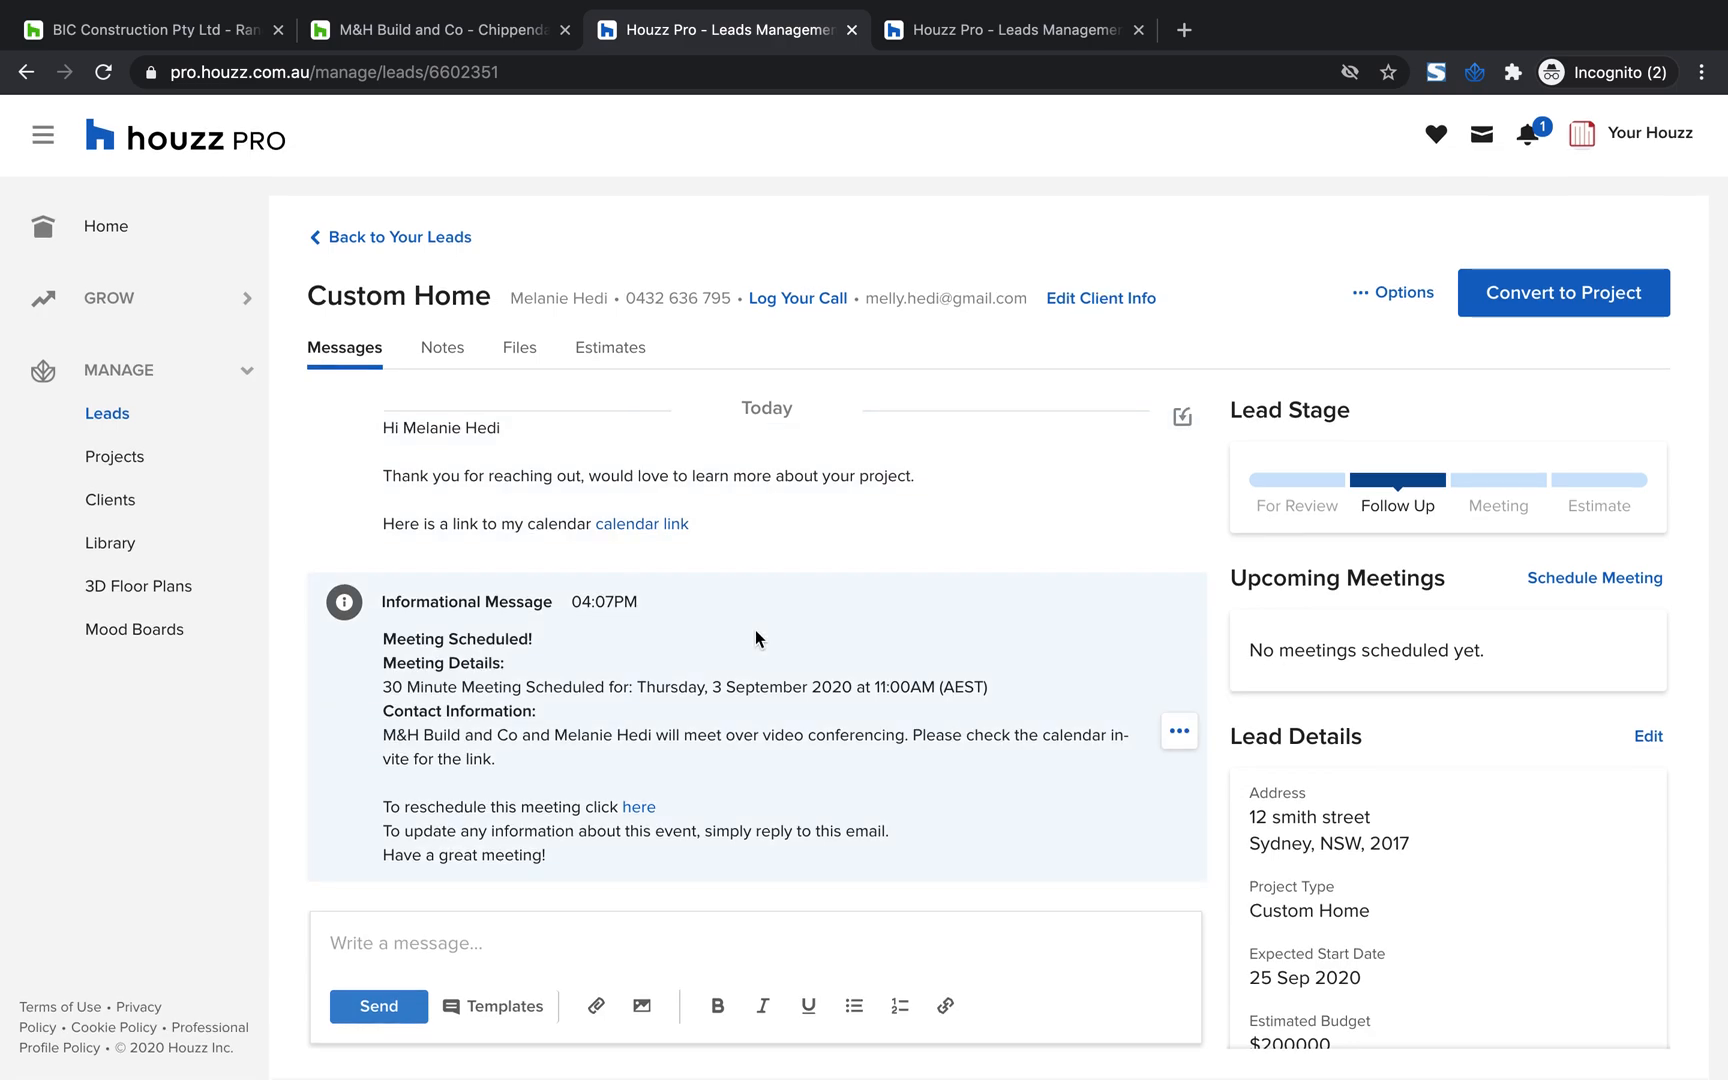
{"action": "scroll", "coordinate": [907, 497], "scroll_direction": "up", "scroll_amount": 2}
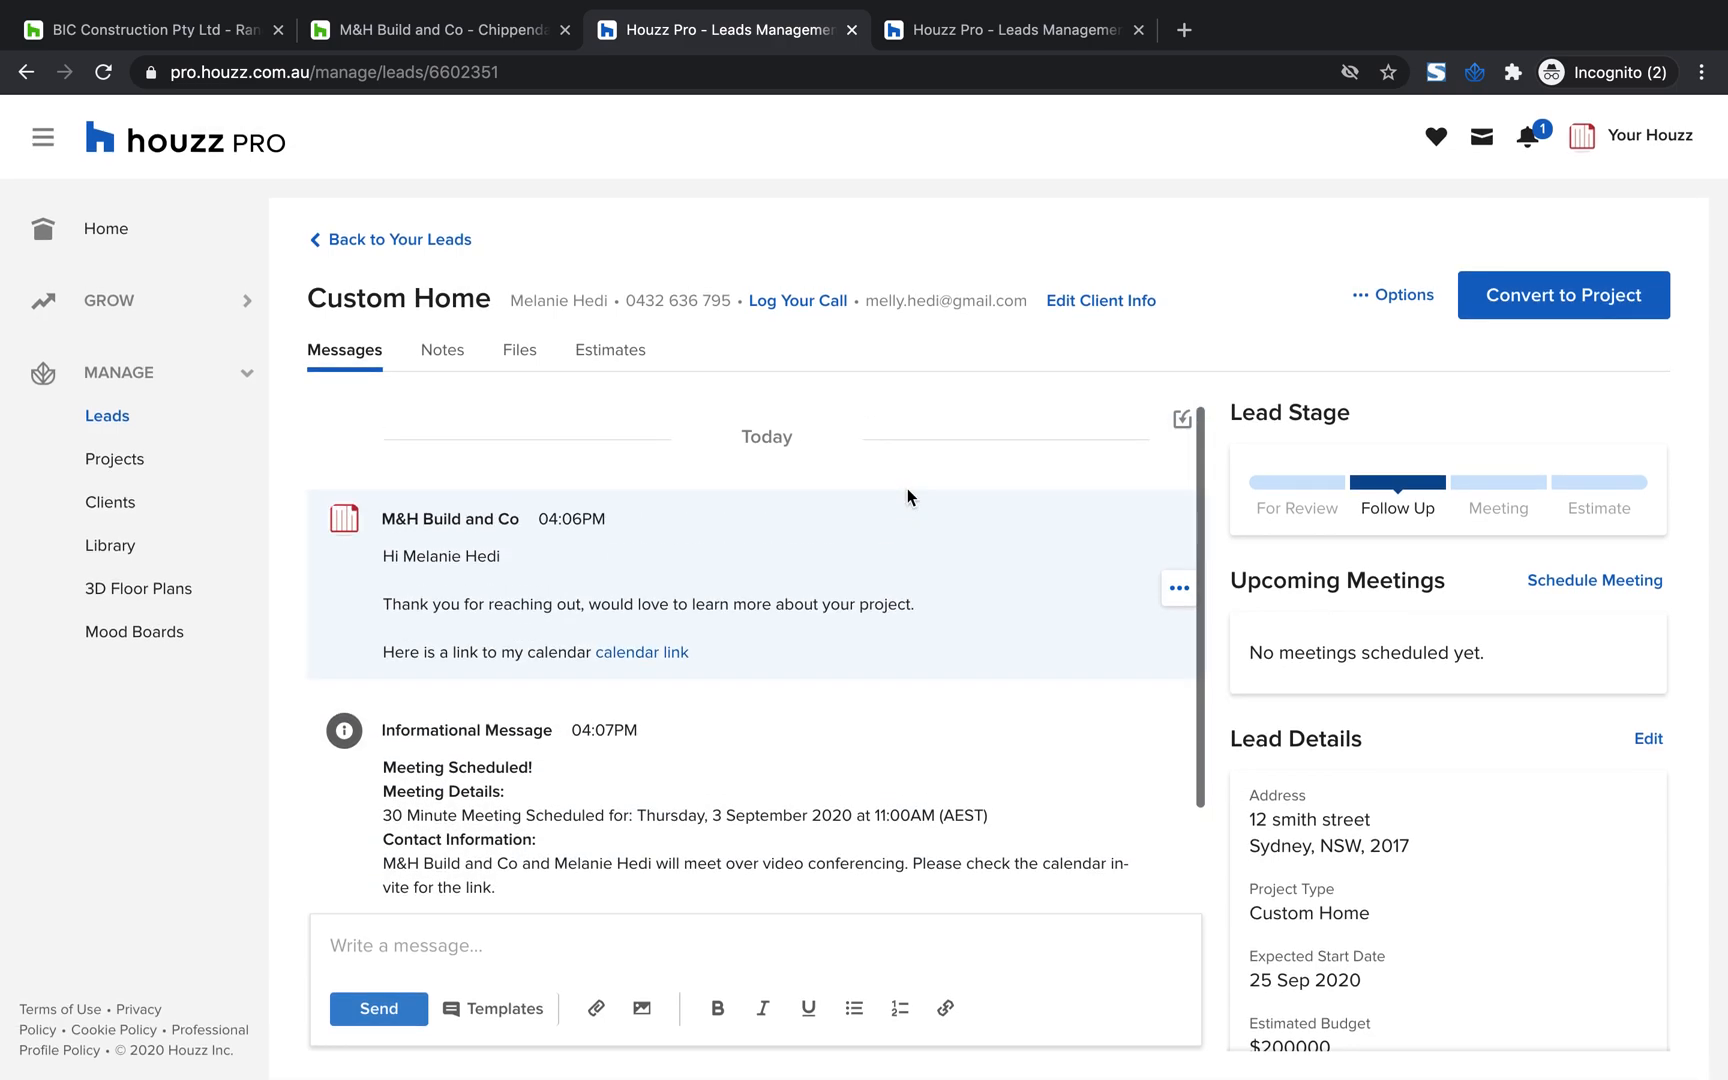
{"action": "scroll", "coordinate": [907, 497], "scroll_direction": "down", "scroll_amount": 1}
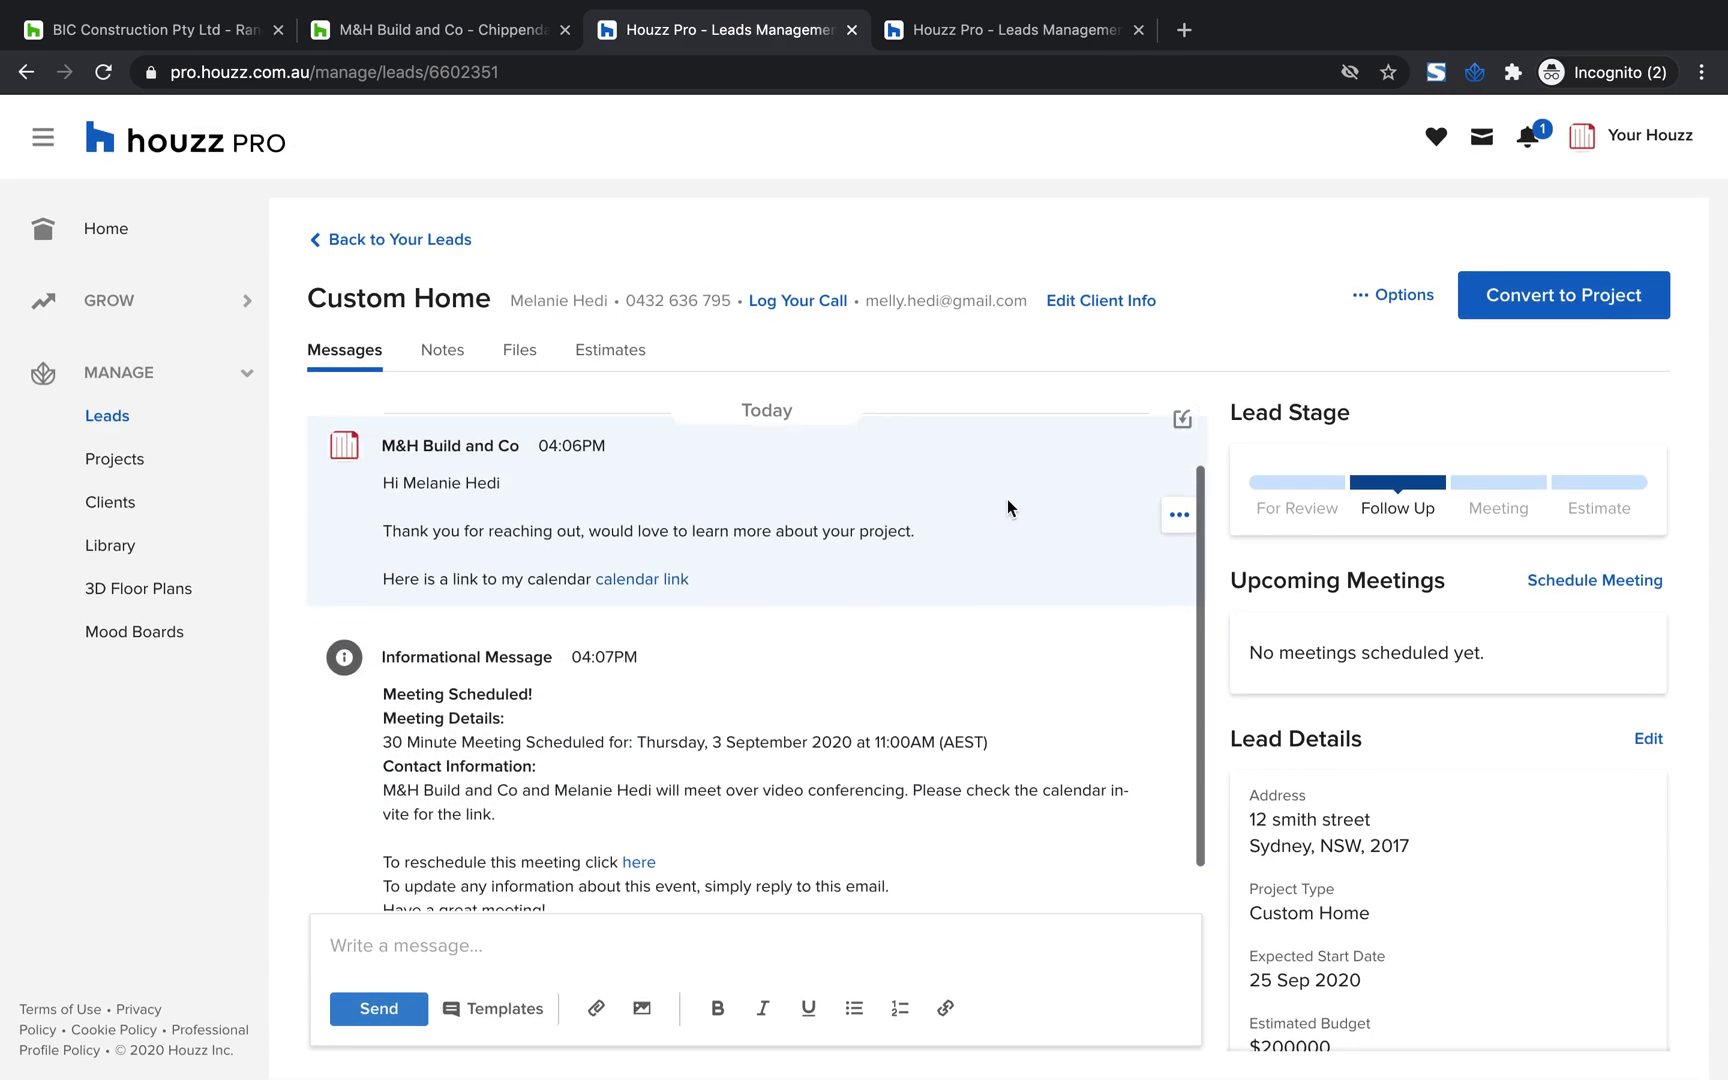
Look through the sent message's extra options and add an internal note to it reading "Note"
{"action": "right_click", "coordinate": [1167, 506]}
{"action": "left_click", "coordinate": [1172, 510]}
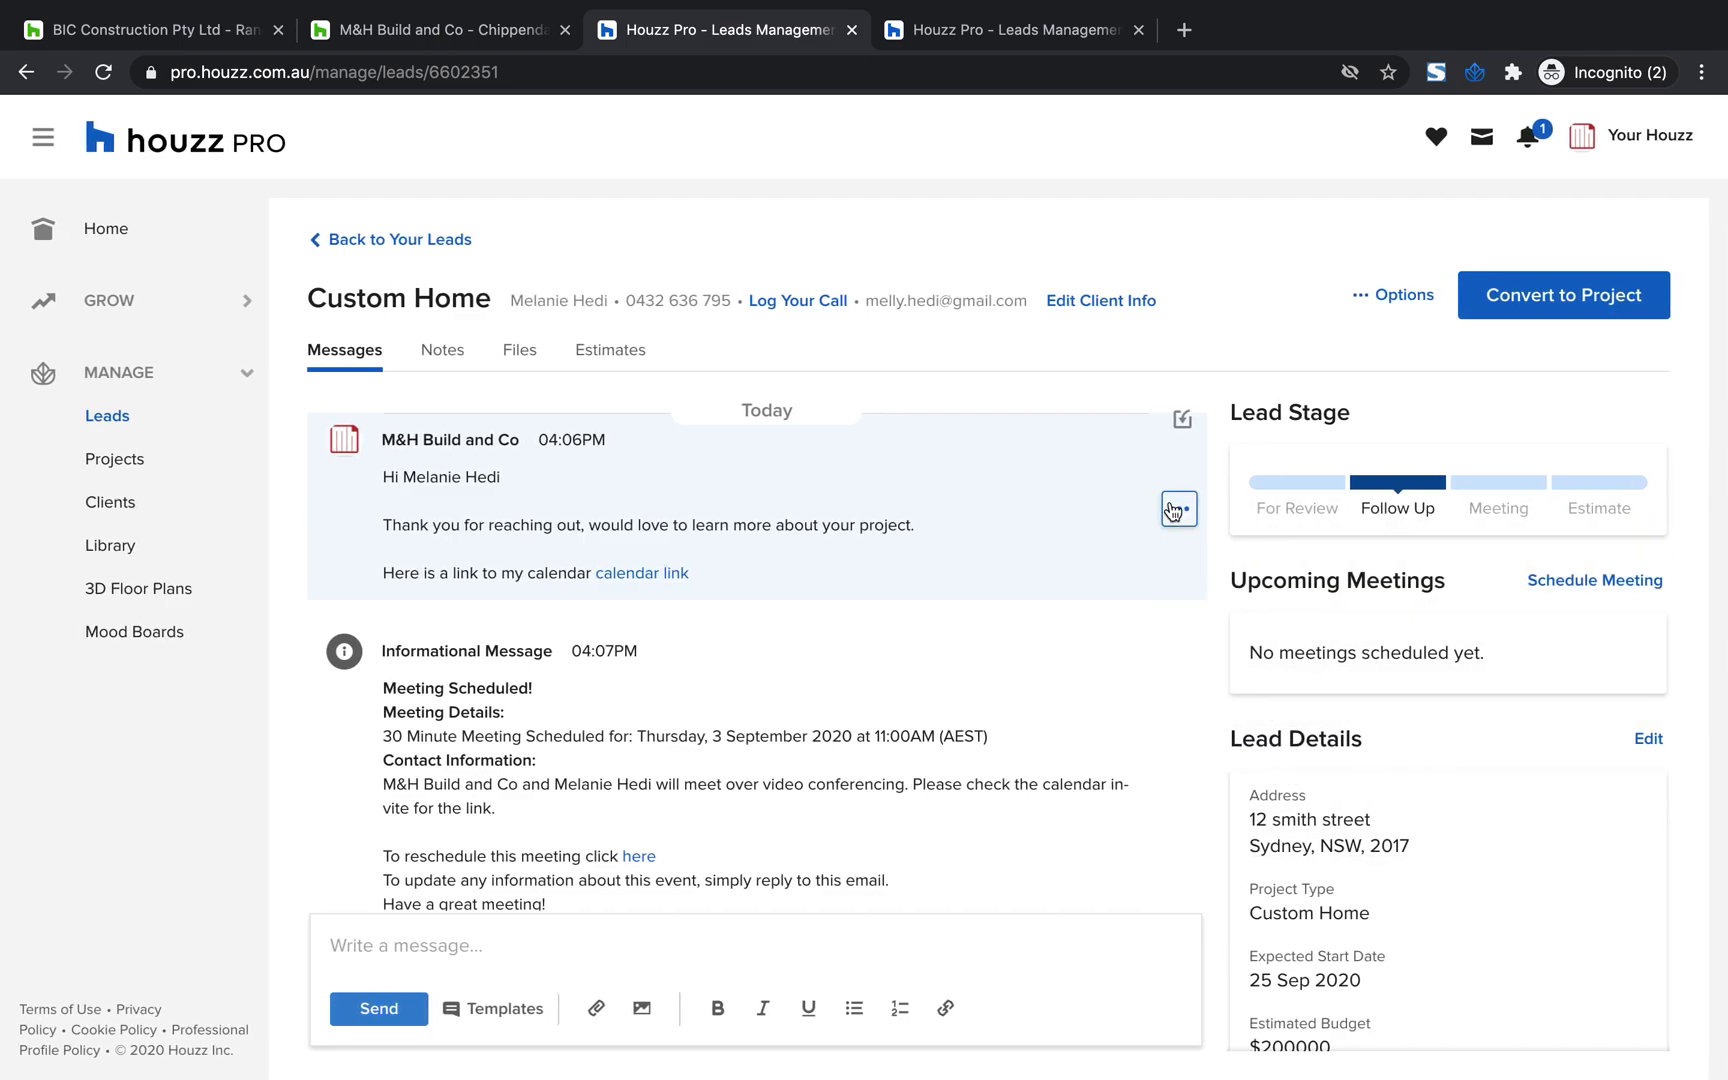
{"action": "left_click", "coordinate": [1190, 526]}
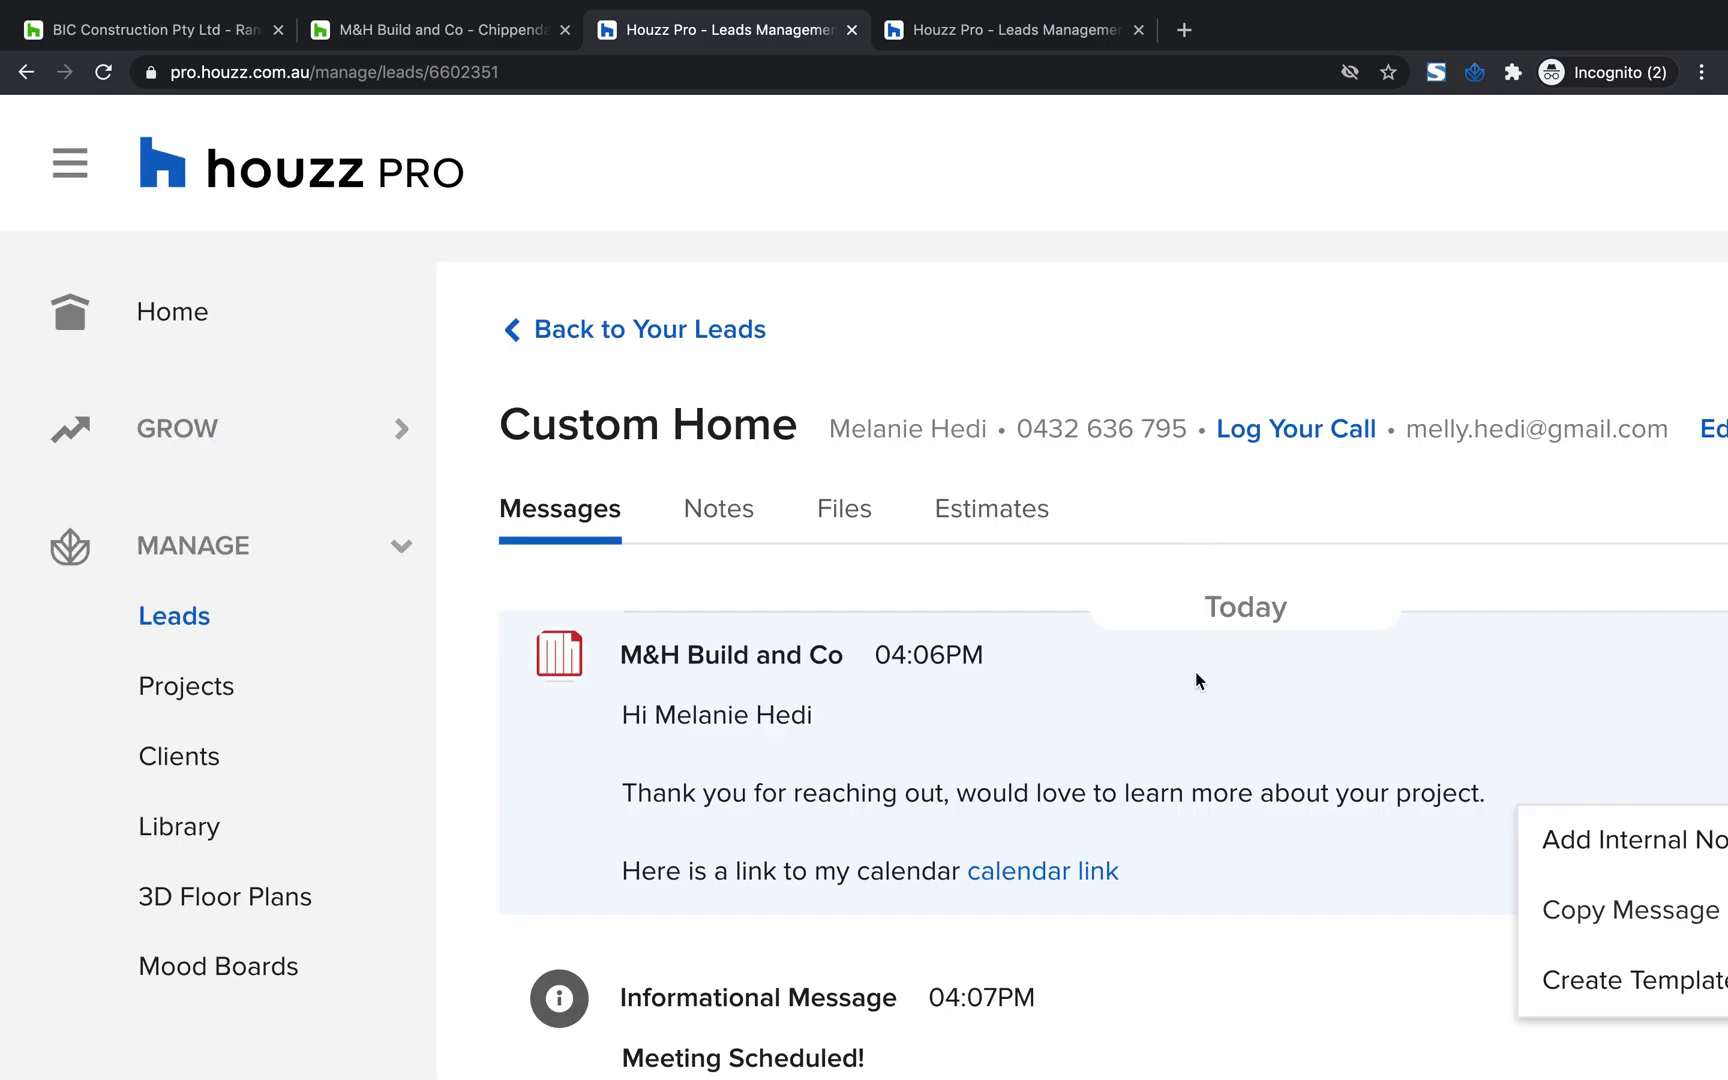
{"action": "scroll", "coordinate": [1195, 672], "scroll_direction": "right", "scroll_amount": 4}
{"action": "scroll", "coordinate": [1195, 672], "scroll_direction": "down", "scroll_amount": 2}
{"action": "scroll", "coordinate": [1198, 682], "scroll_direction": "down", "scroll_amount": 4}
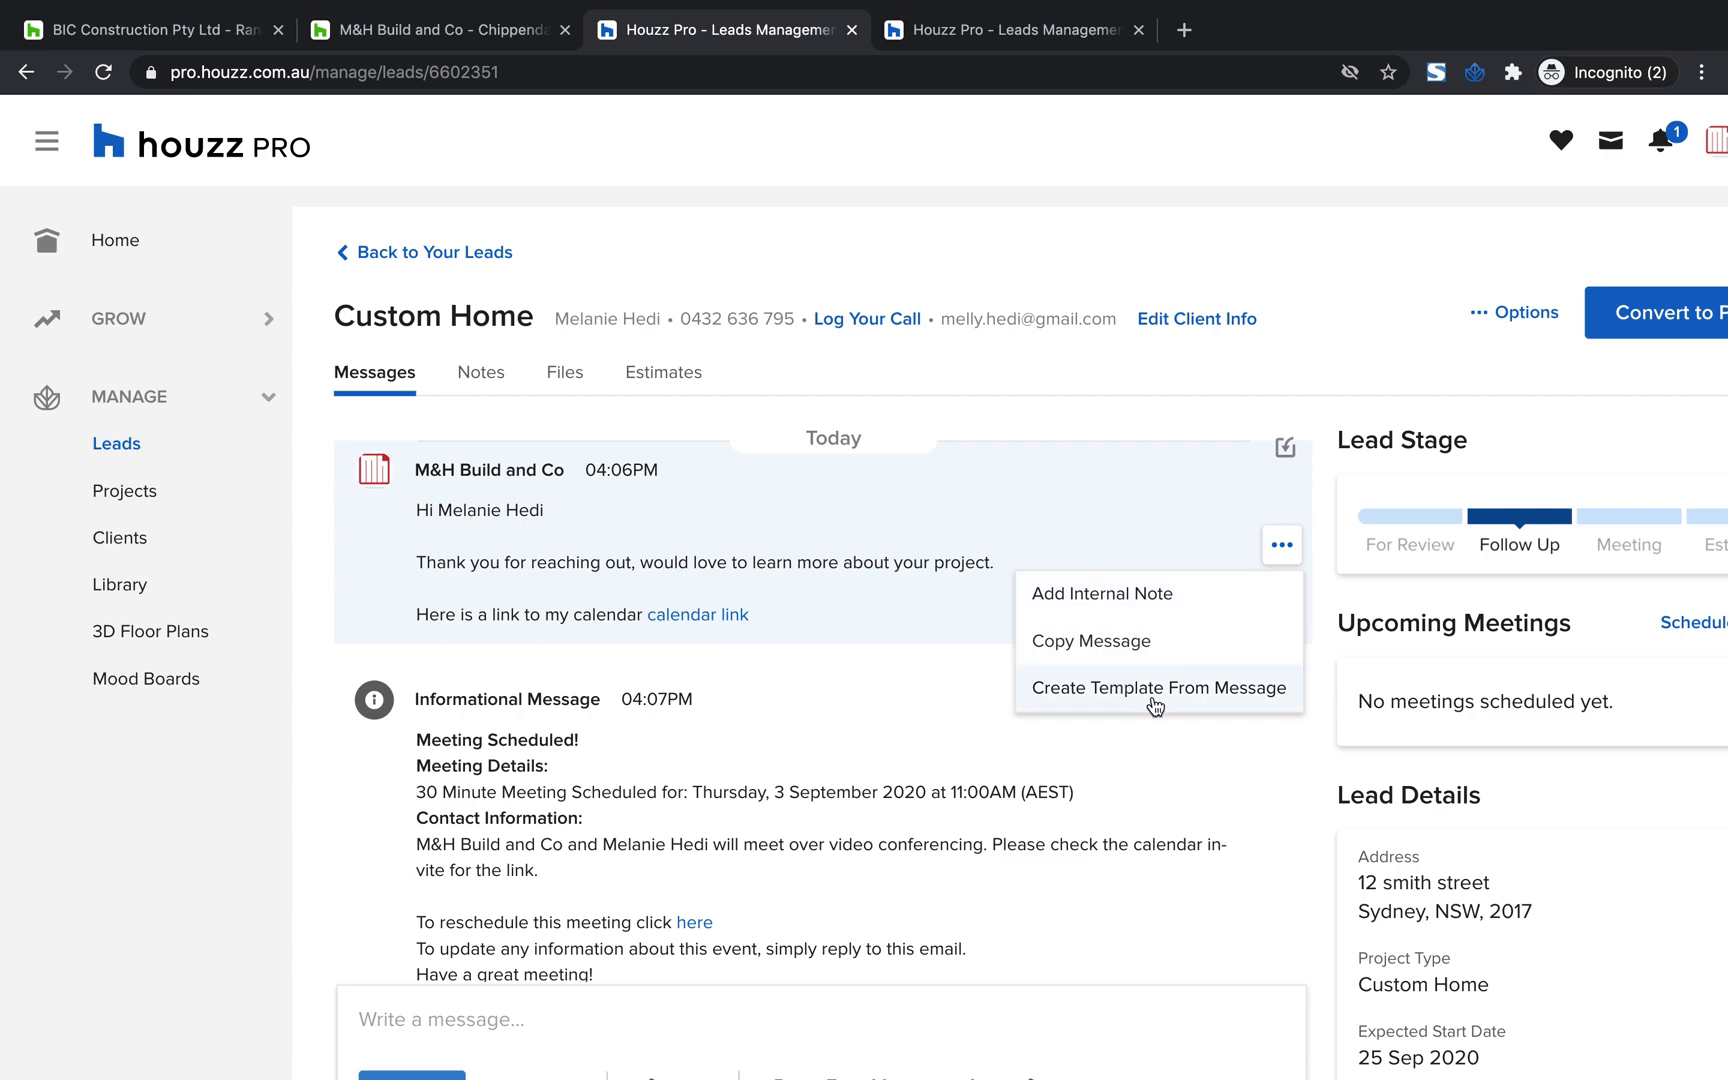
{"action": "left_click", "coordinate": [1115, 600]}
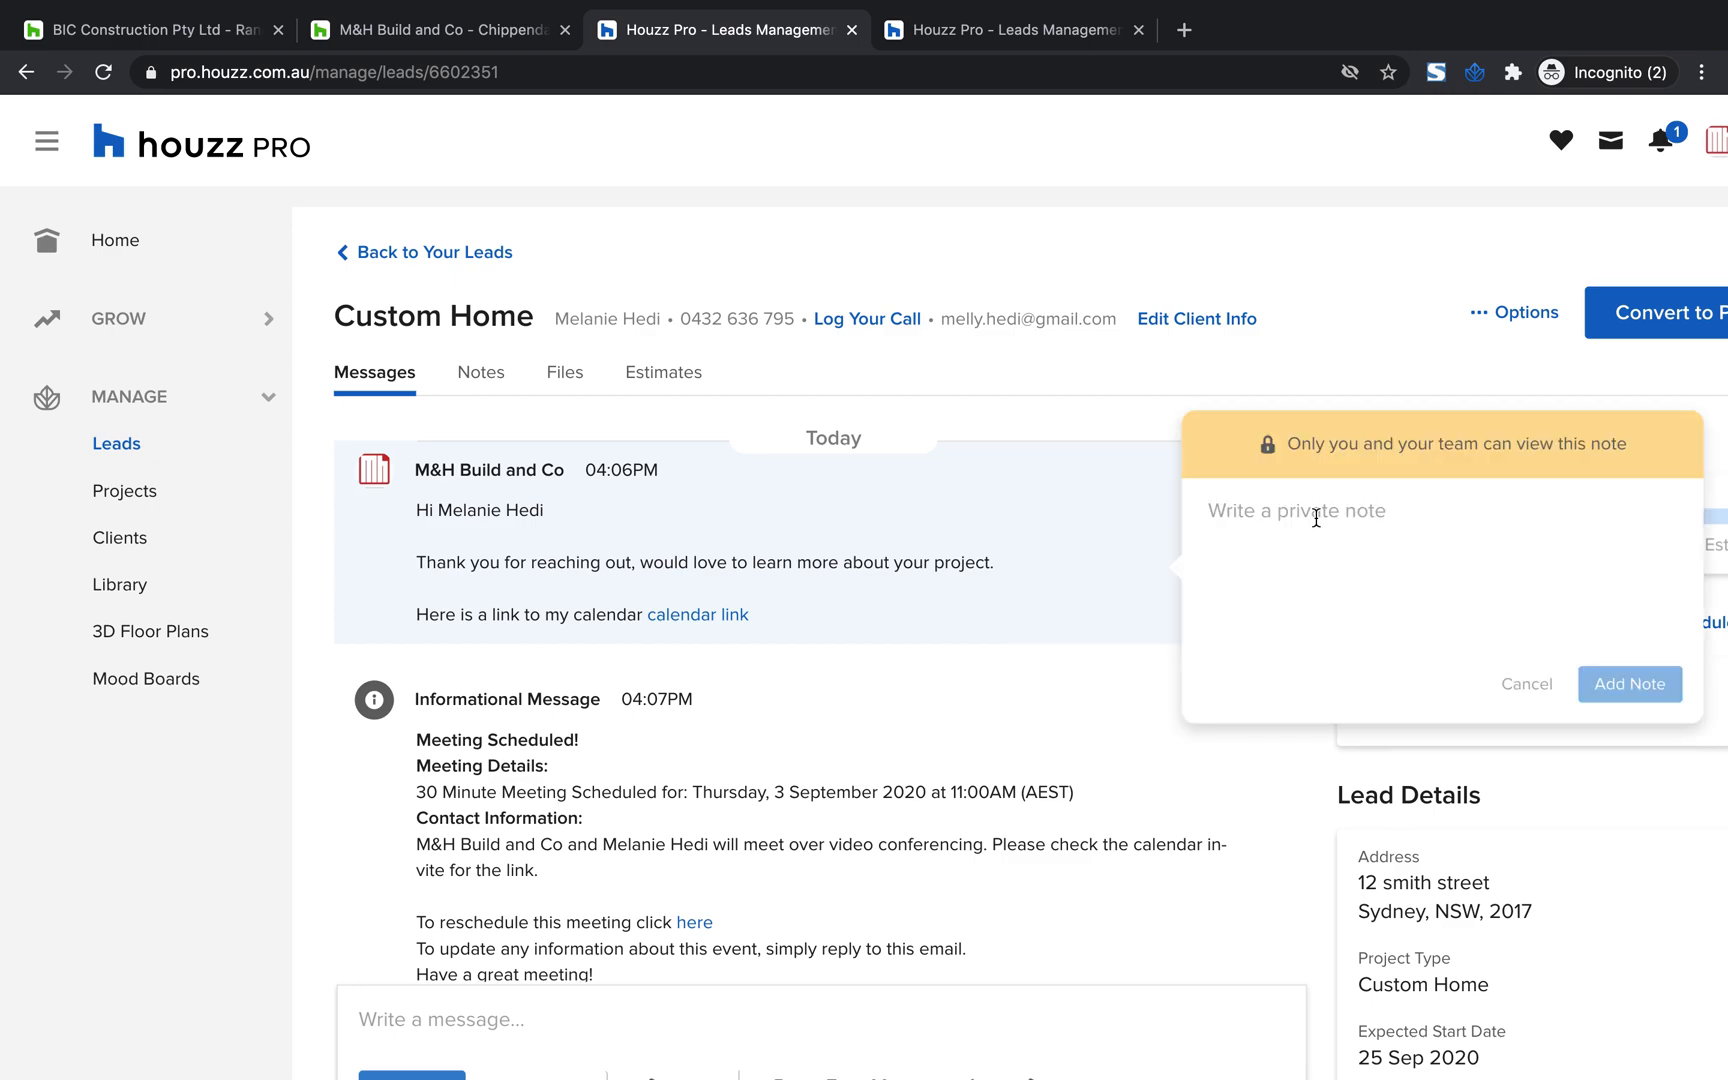
{"action": "type", "text": "Note"}
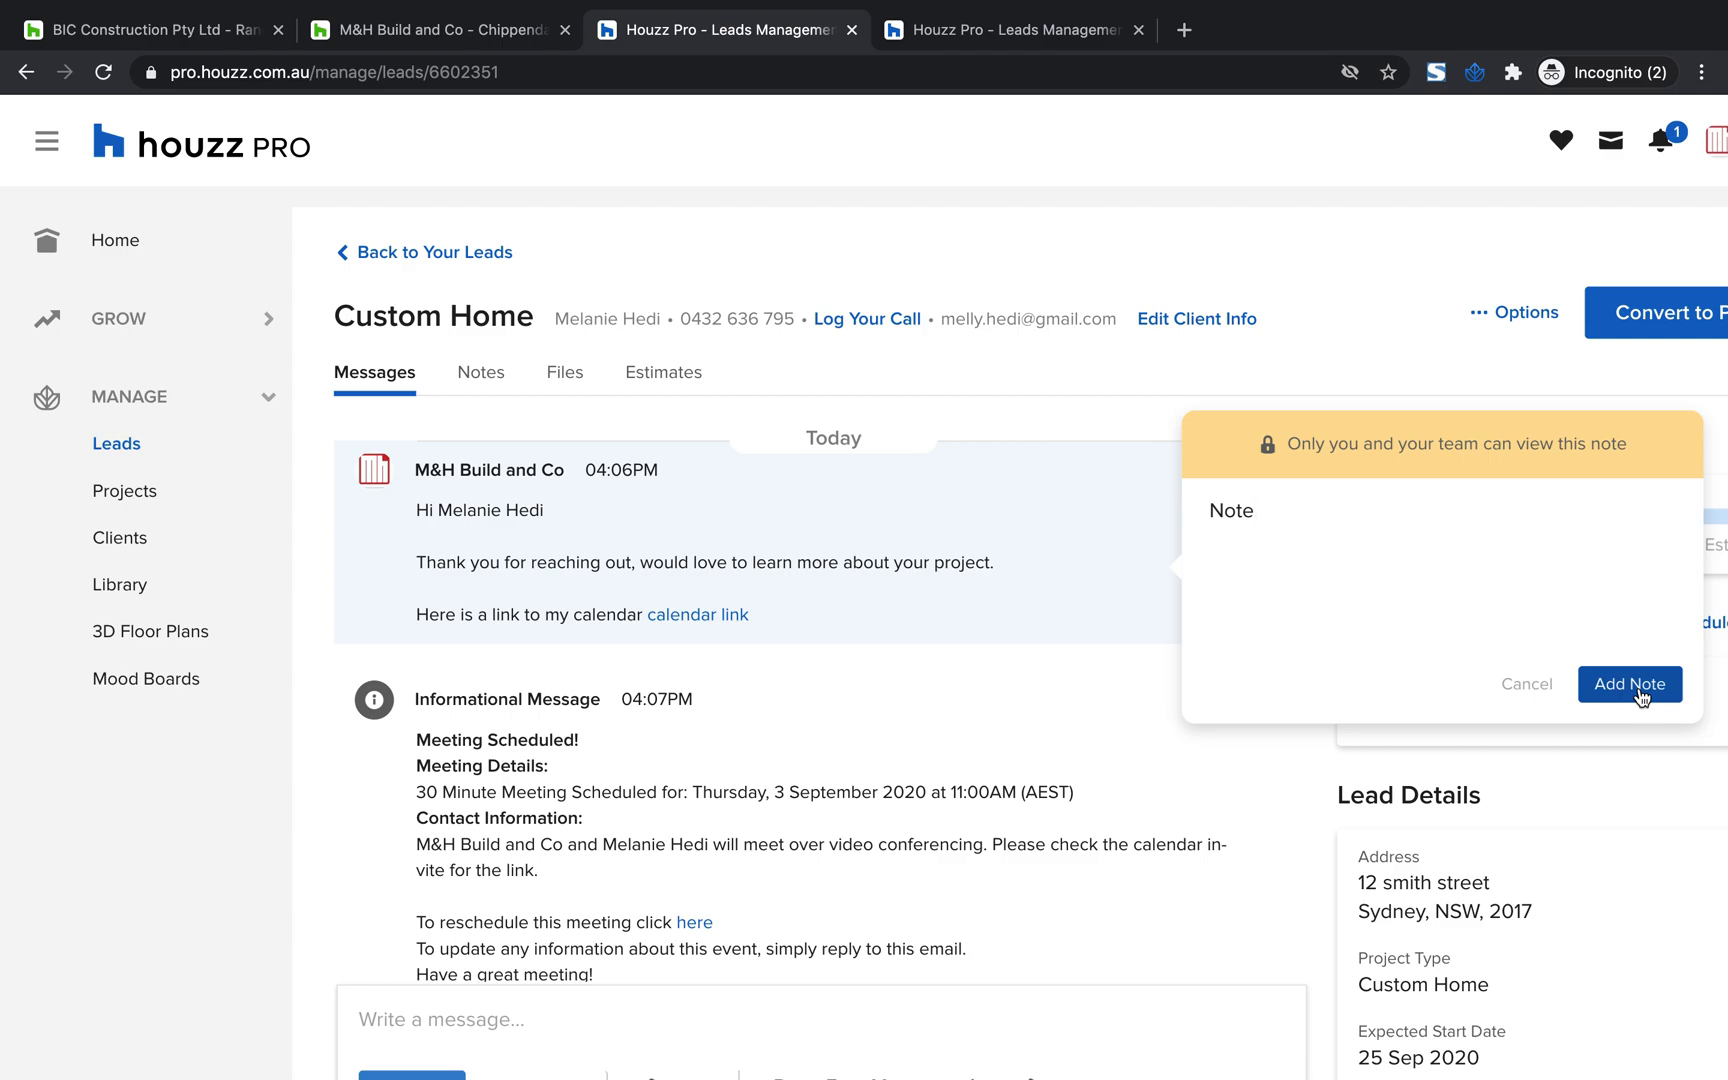
{"action": "left_click", "coordinate": [1638, 690]}
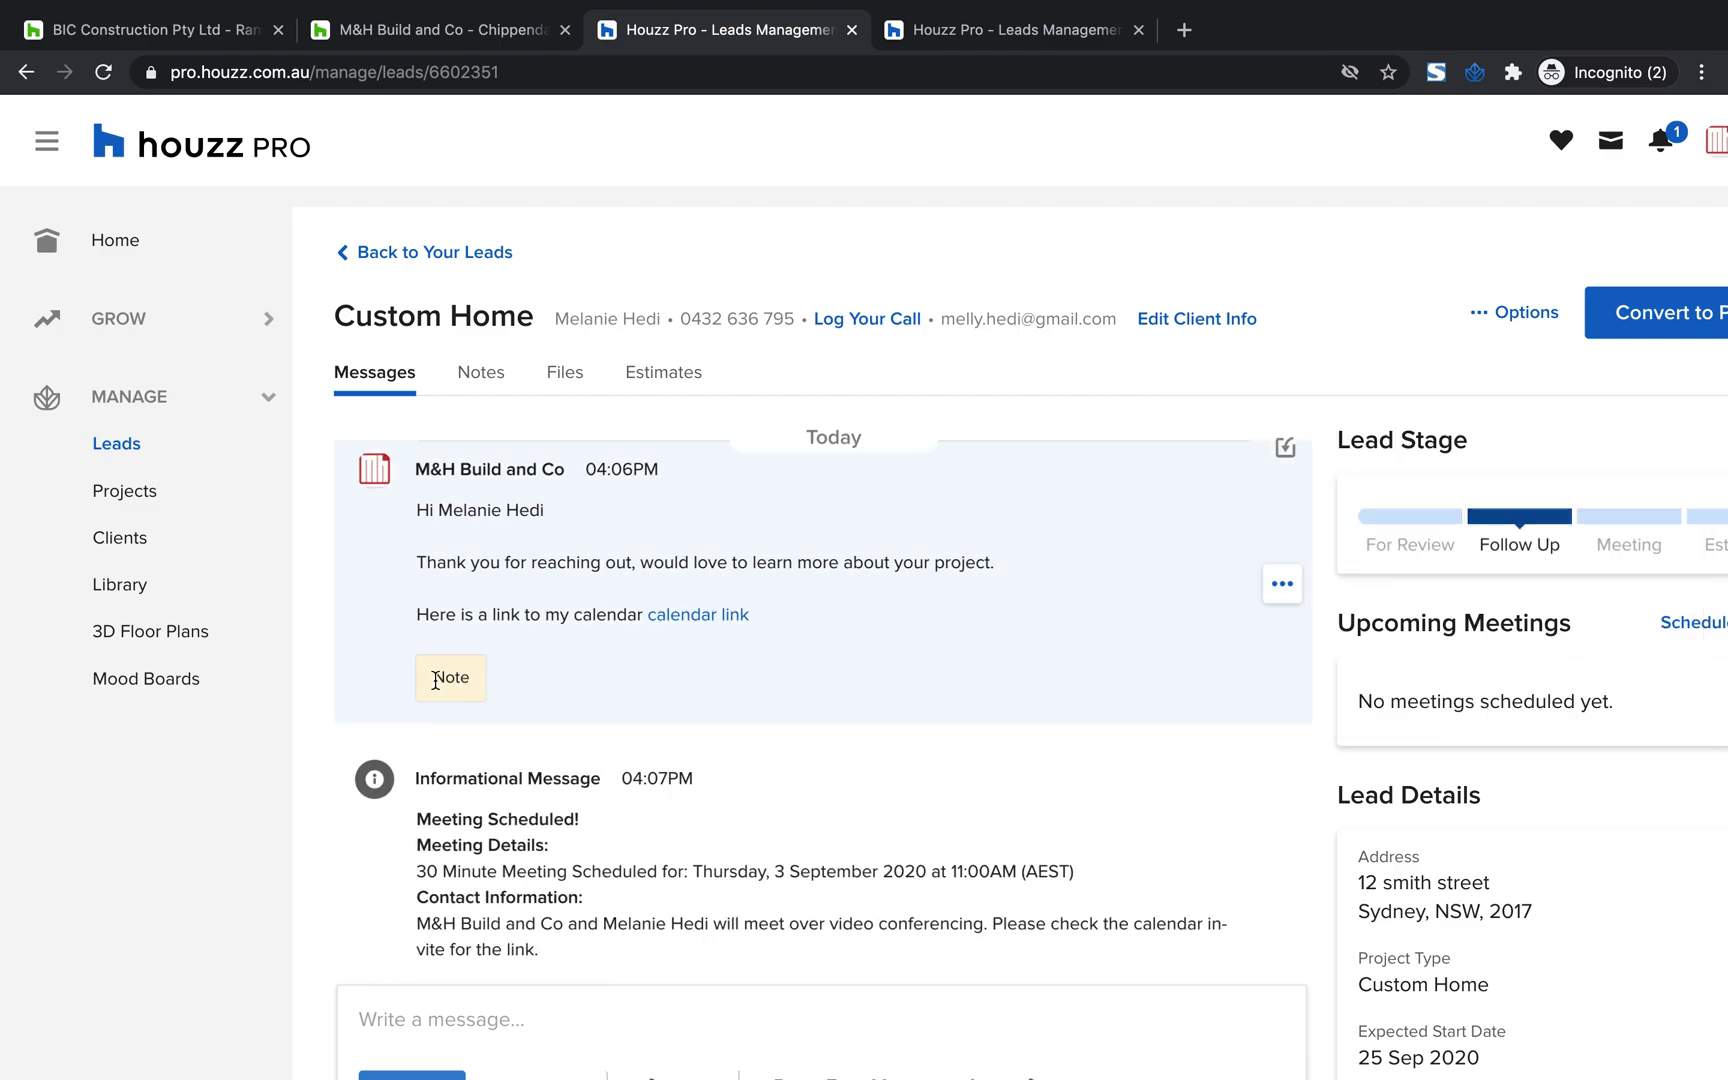
Review the message thread, examining the internal note under the sent message and the meeting details
{"action": "scroll", "coordinate": [645, 595], "scroll_direction": "up", "scroll_amount": 2}
{"action": "scroll", "coordinate": [645, 595], "scroll_direction": "down", "scroll_amount": 3}
{"action": "scroll", "coordinate": [645, 595], "scroll_direction": "up", "scroll_amount": 3}
{"action": "scroll", "coordinate": [703, 774], "scroll_direction": "down", "scroll_amount": 4}
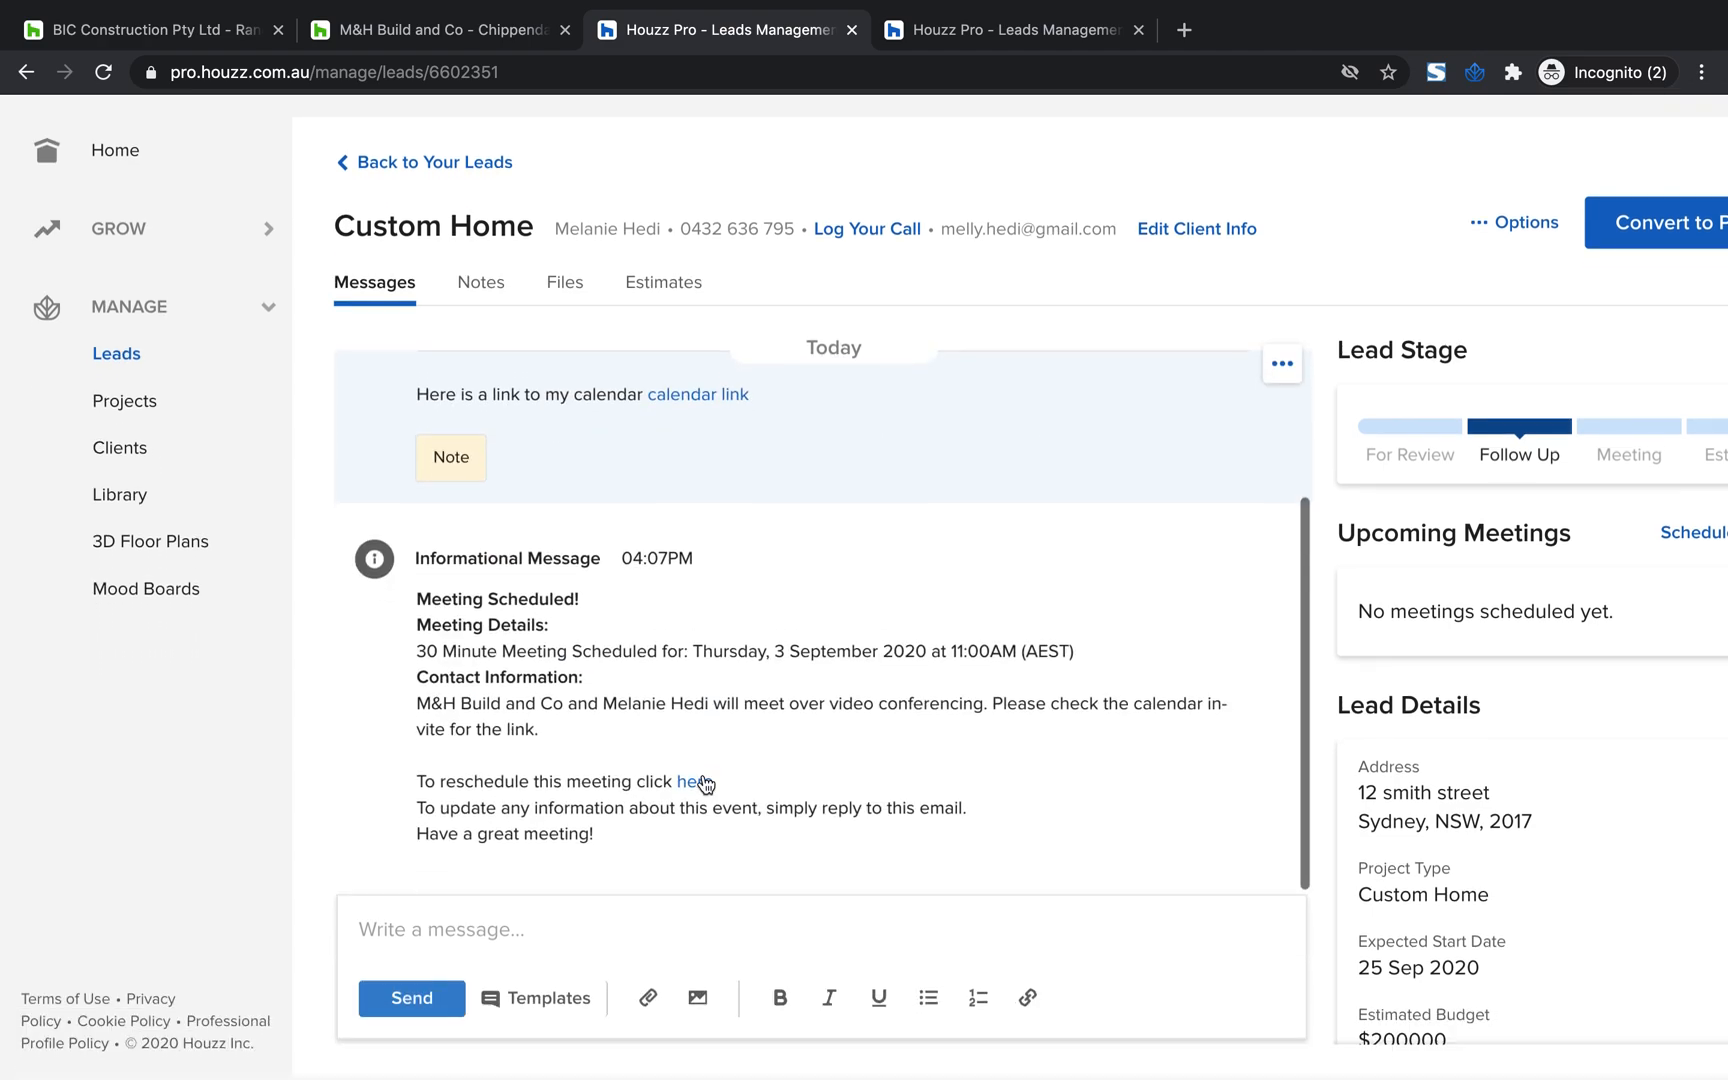
{"action": "scroll", "coordinate": [703, 774], "scroll_direction": "up", "scroll_amount": 3}
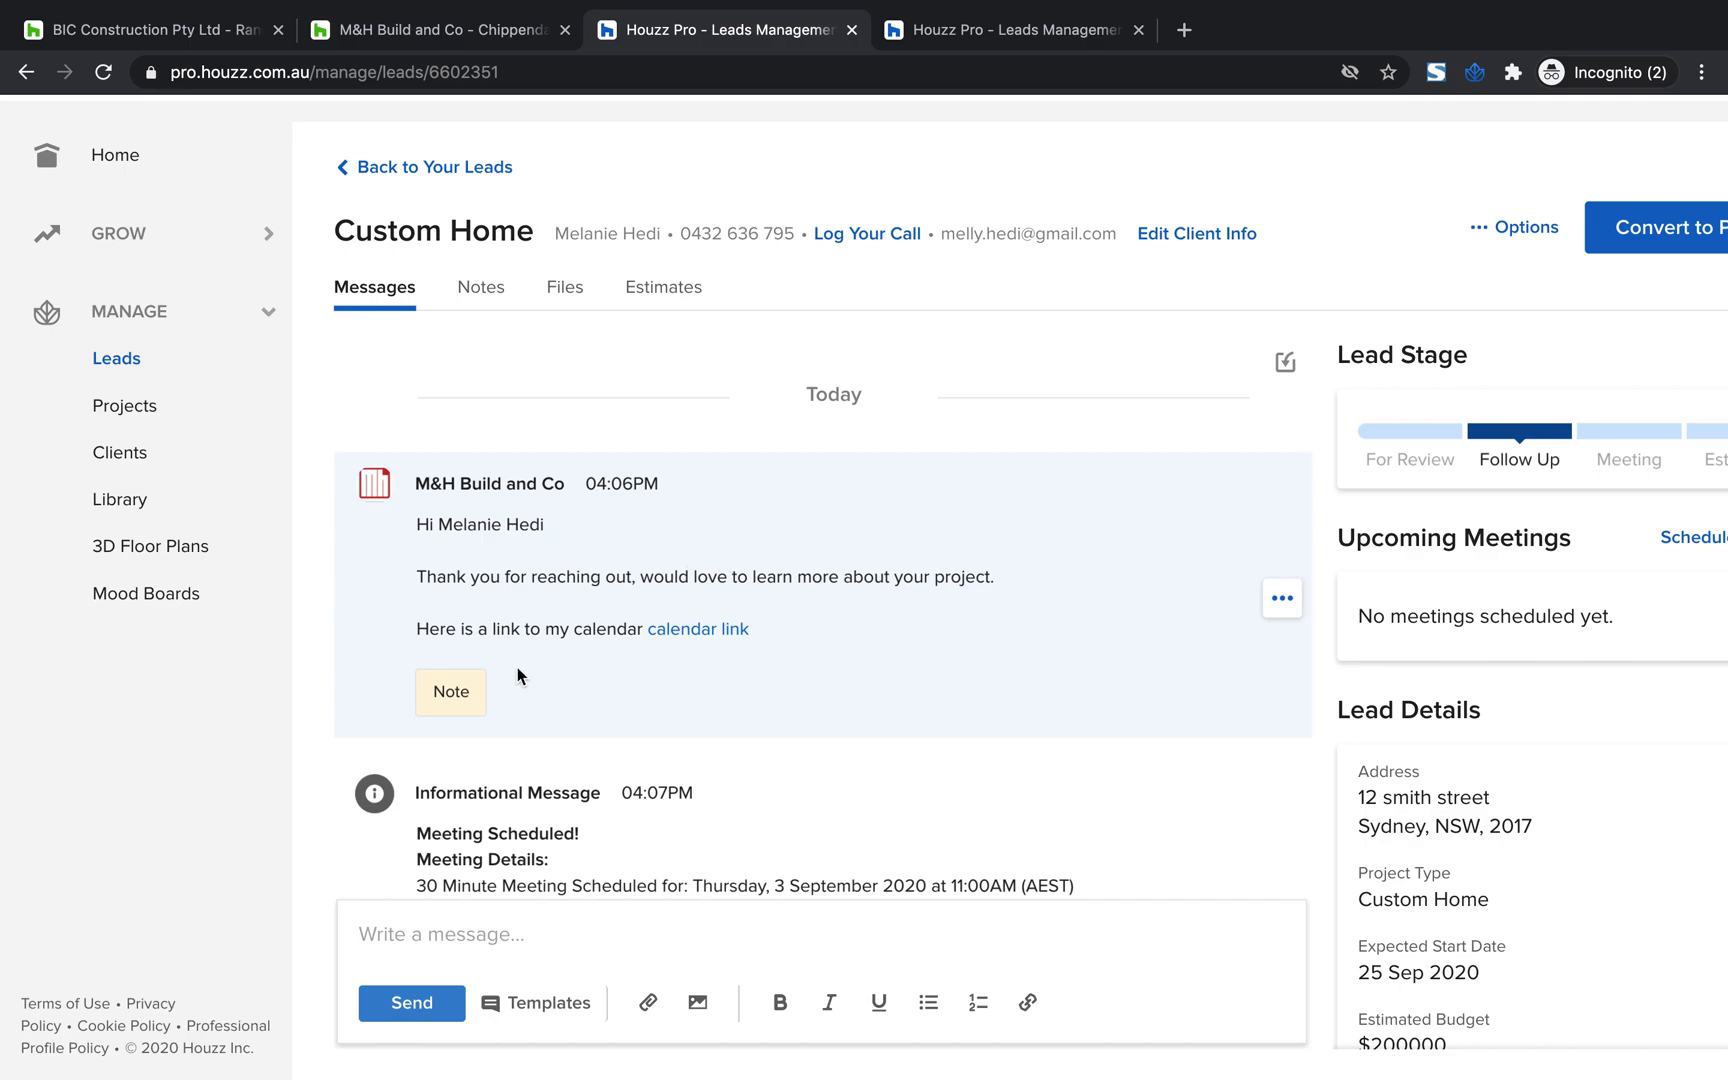
{"action": "scroll", "coordinate": [698, 610], "scroll_direction": "up", "scroll_amount": 2}
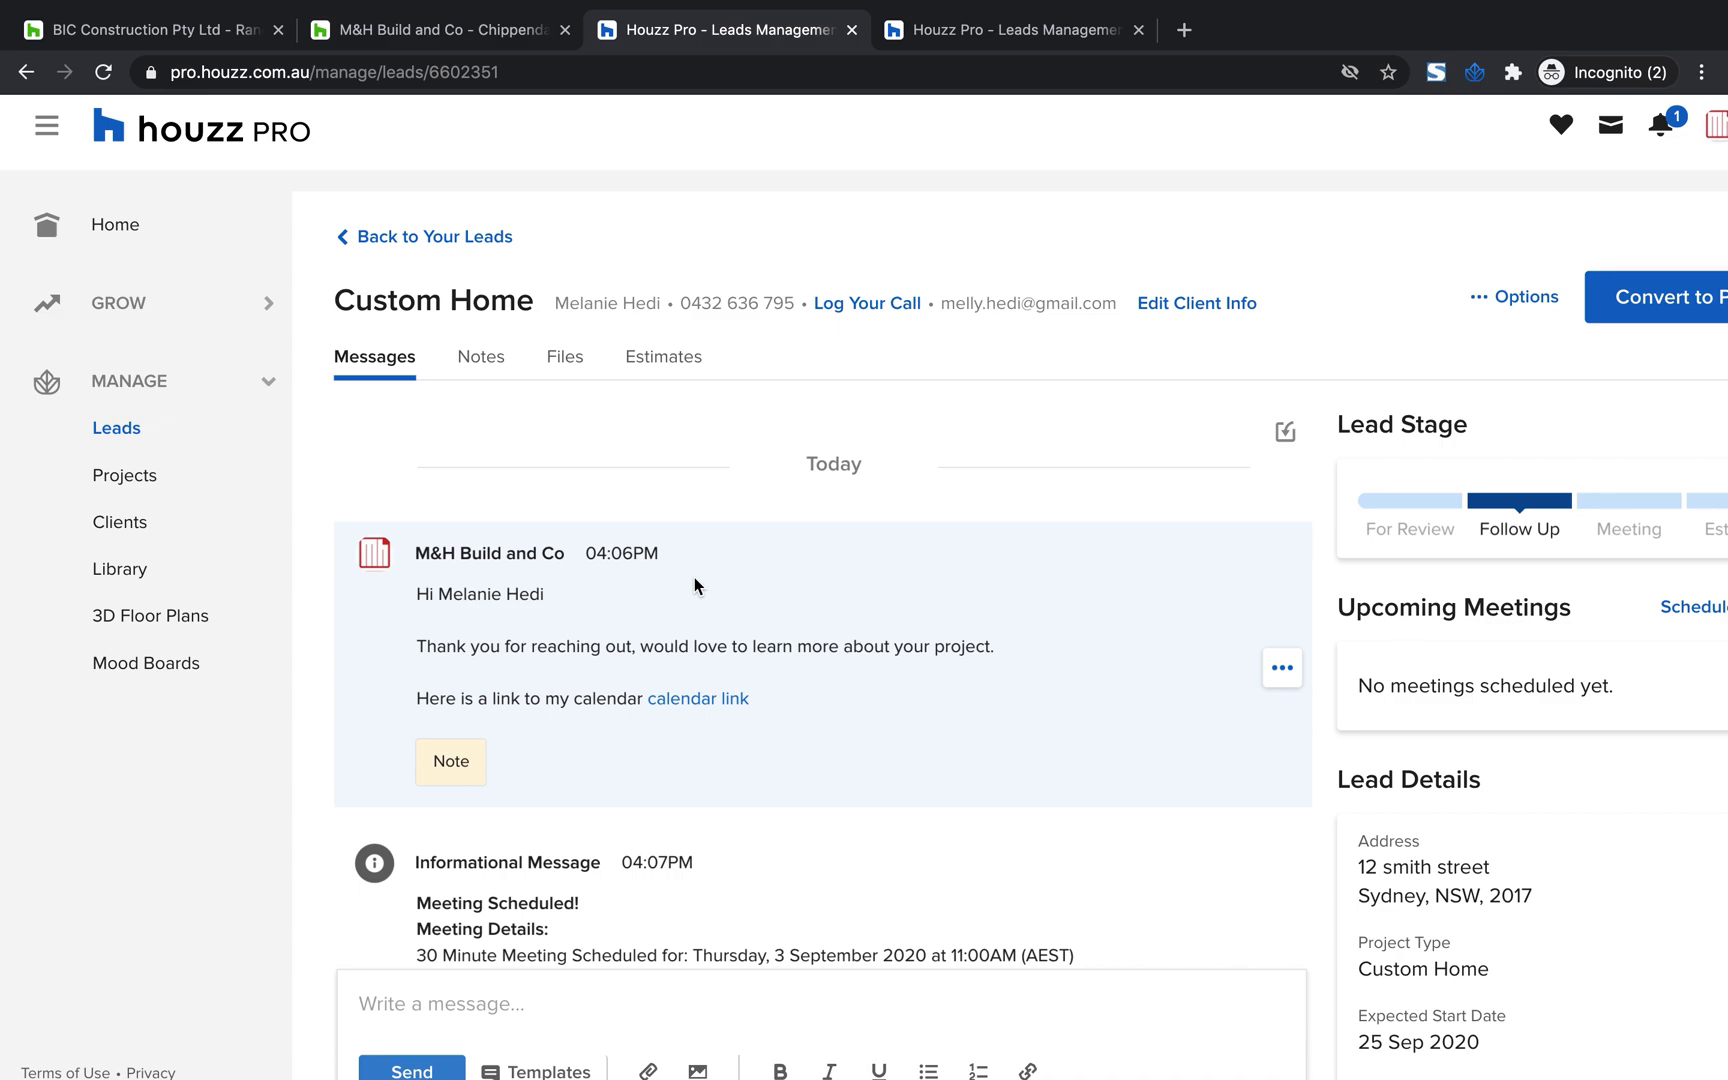
{"action": "scroll", "coordinate": [694, 576], "scroll_direction": "down", "scroll_amount": 3}
{"action": "scroll", "coordinate": [694, 576], "scroll_direction": "up", "scroll_amount": 3}
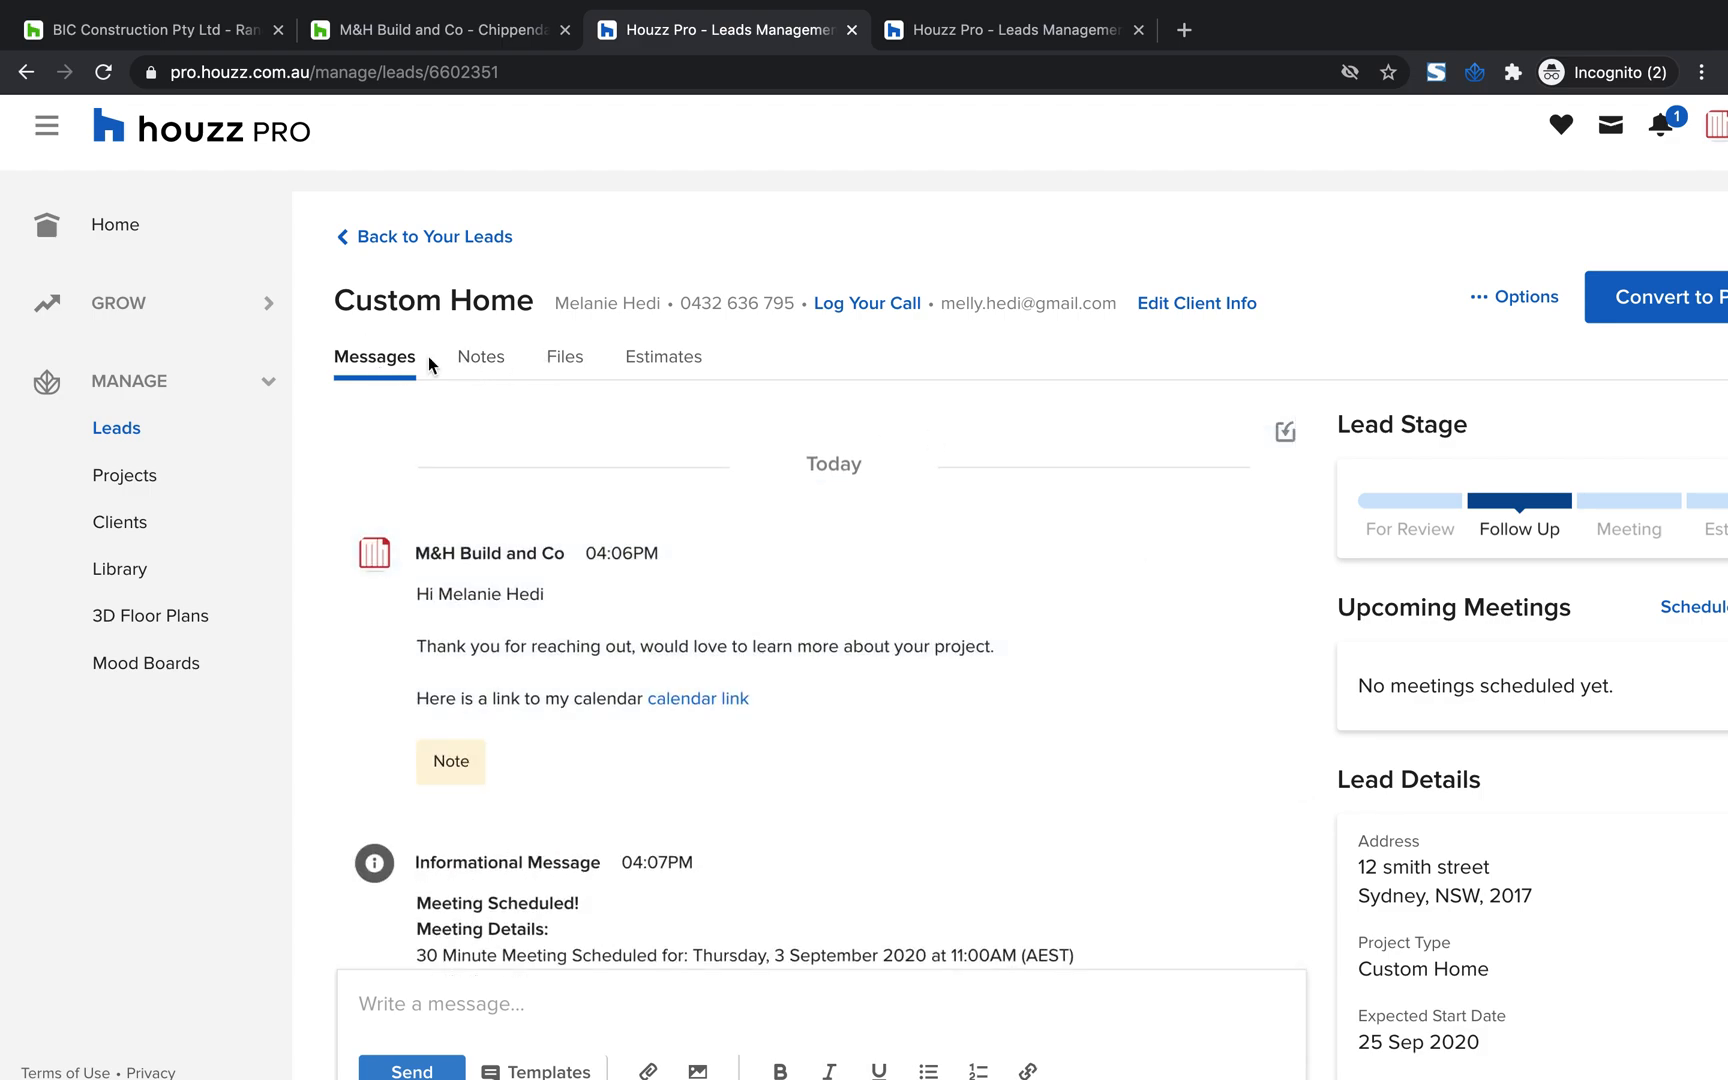
Open the lead's notes and view the note attached to the sent message
{"action": "left_click", "coordinate": [483, 368]}
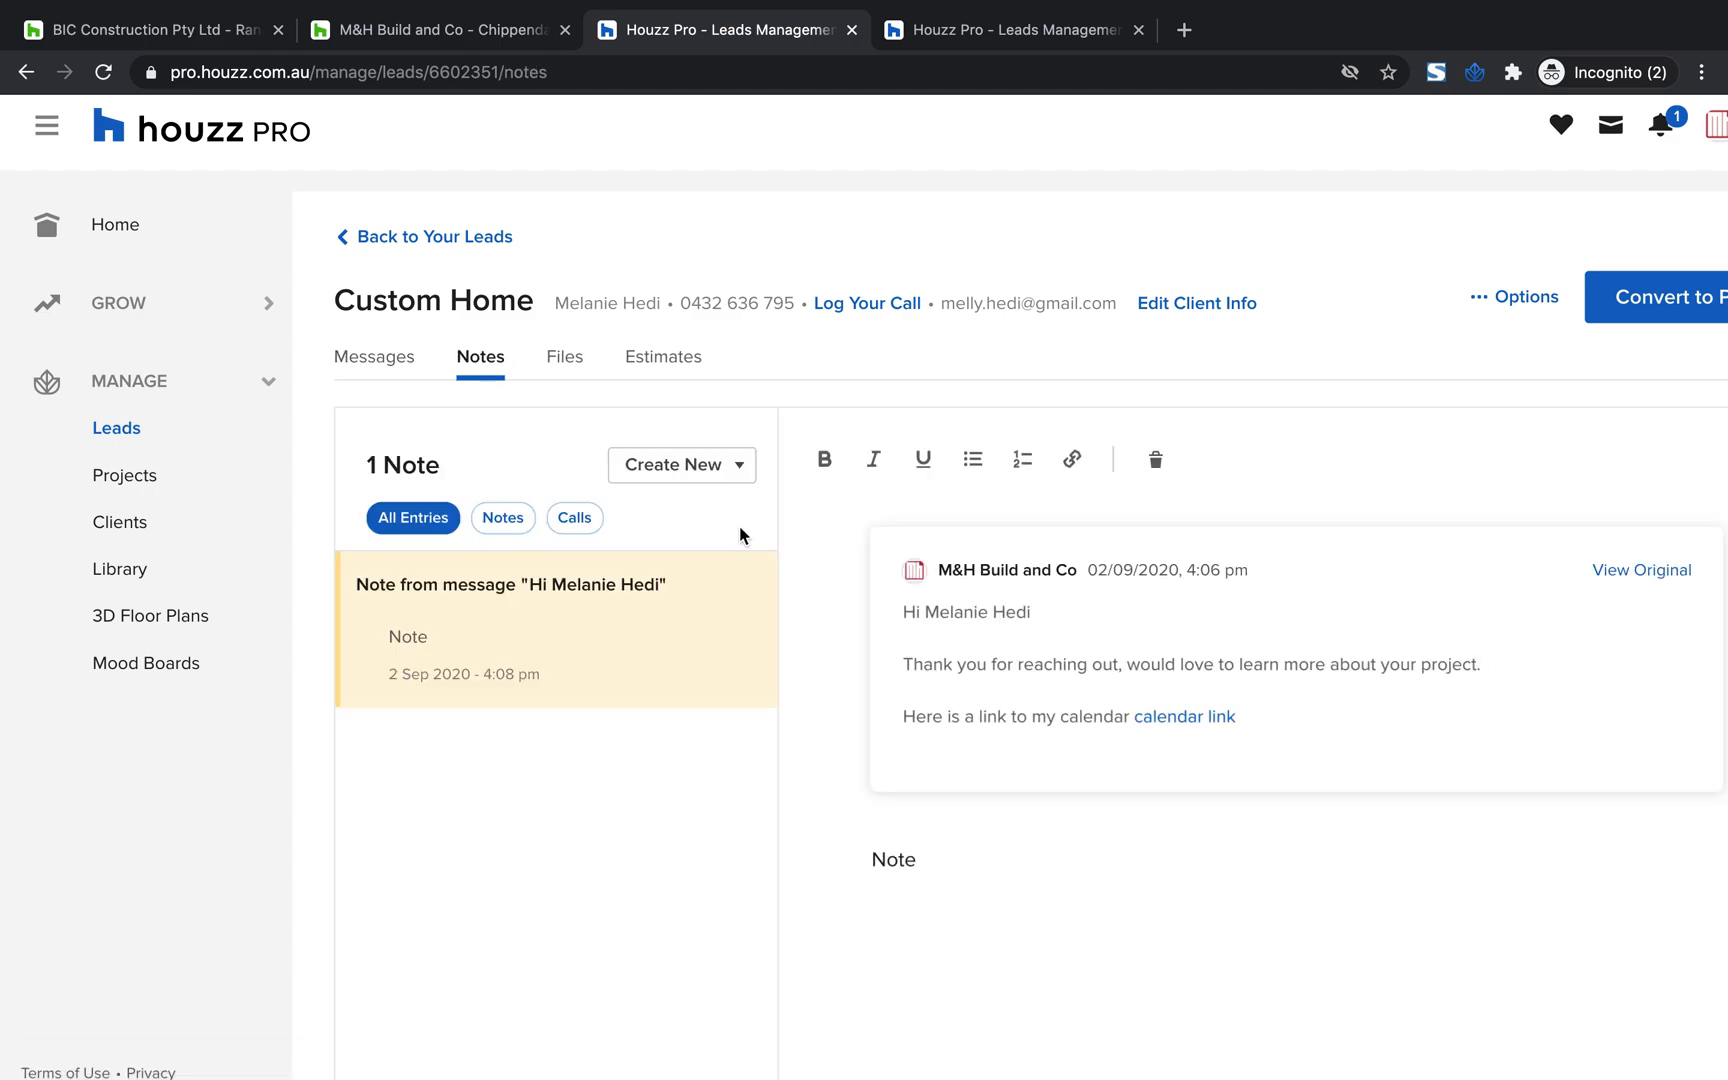
{"action": "scroll", "coordinate": [994, 886], "scroll_direction": "down", "scroll_amount": 1}
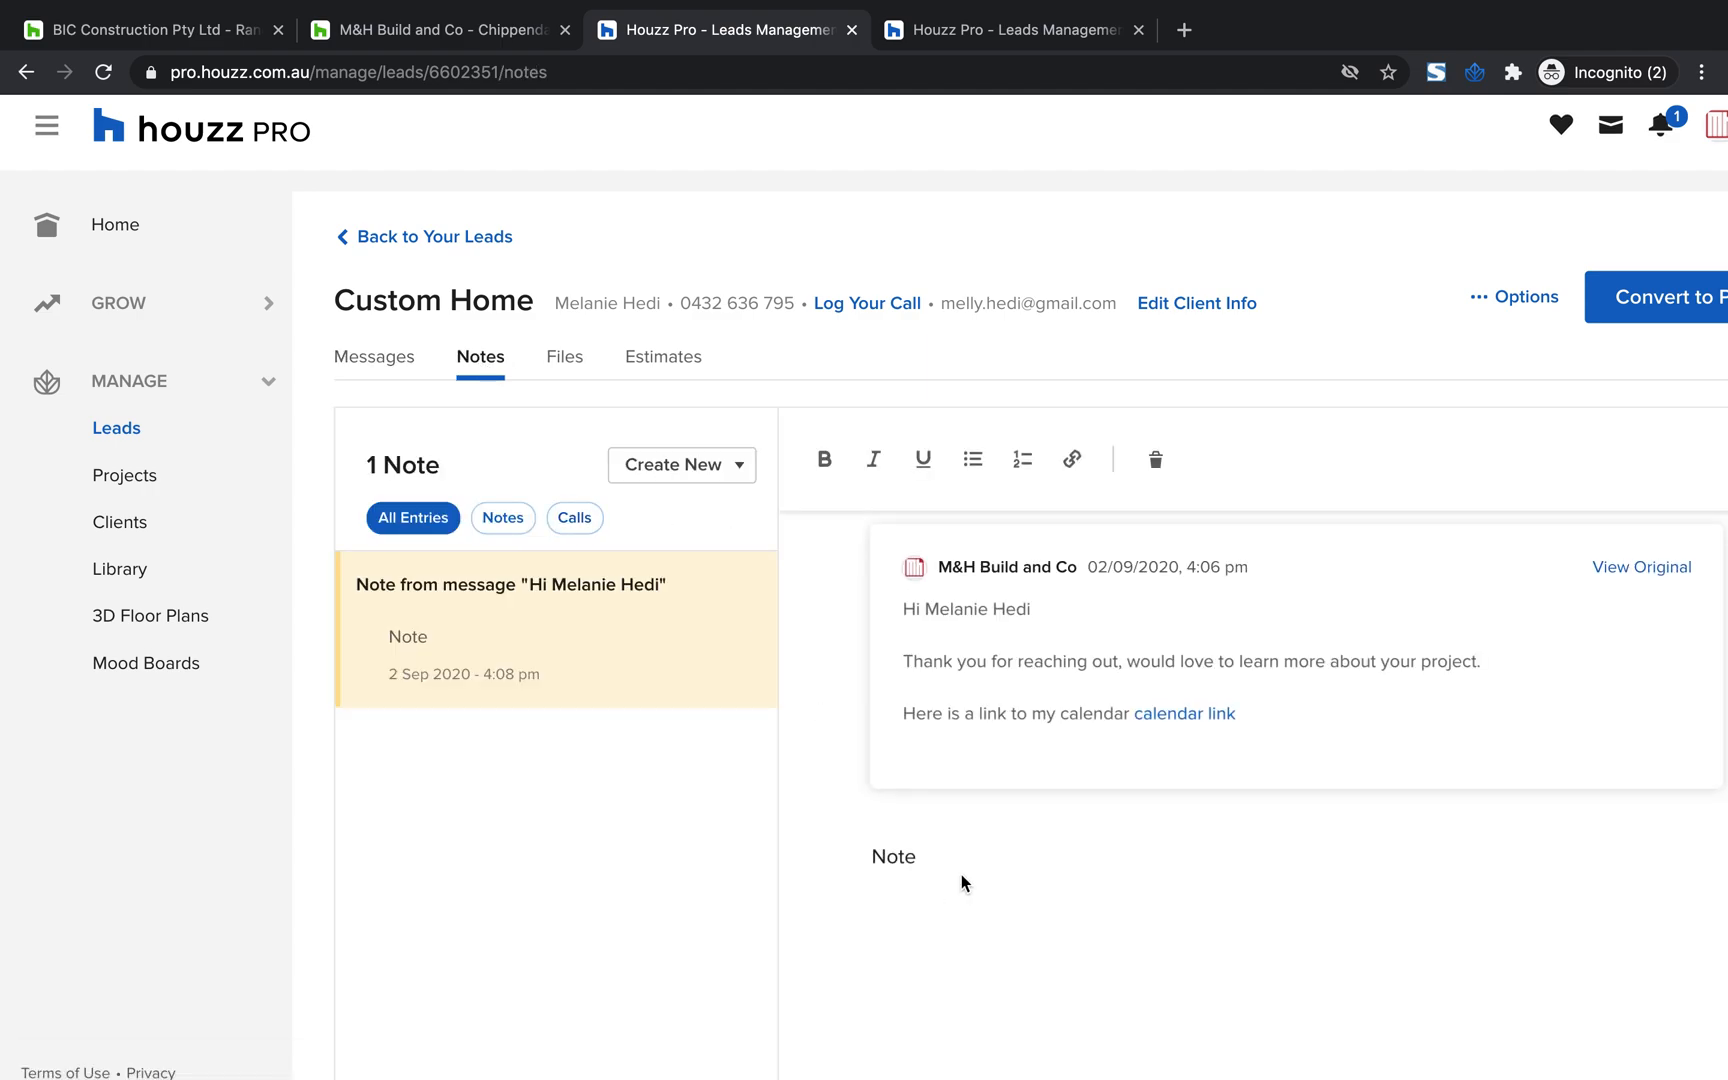
{"action": "left_click", "coordinate": [935, 858]}
Create a new standalone note for the lead with the text "Note"
{"action": "left_click", "coordinate": [720, 479]}
{"action": "left_click", "coordinate": [710, 540]}
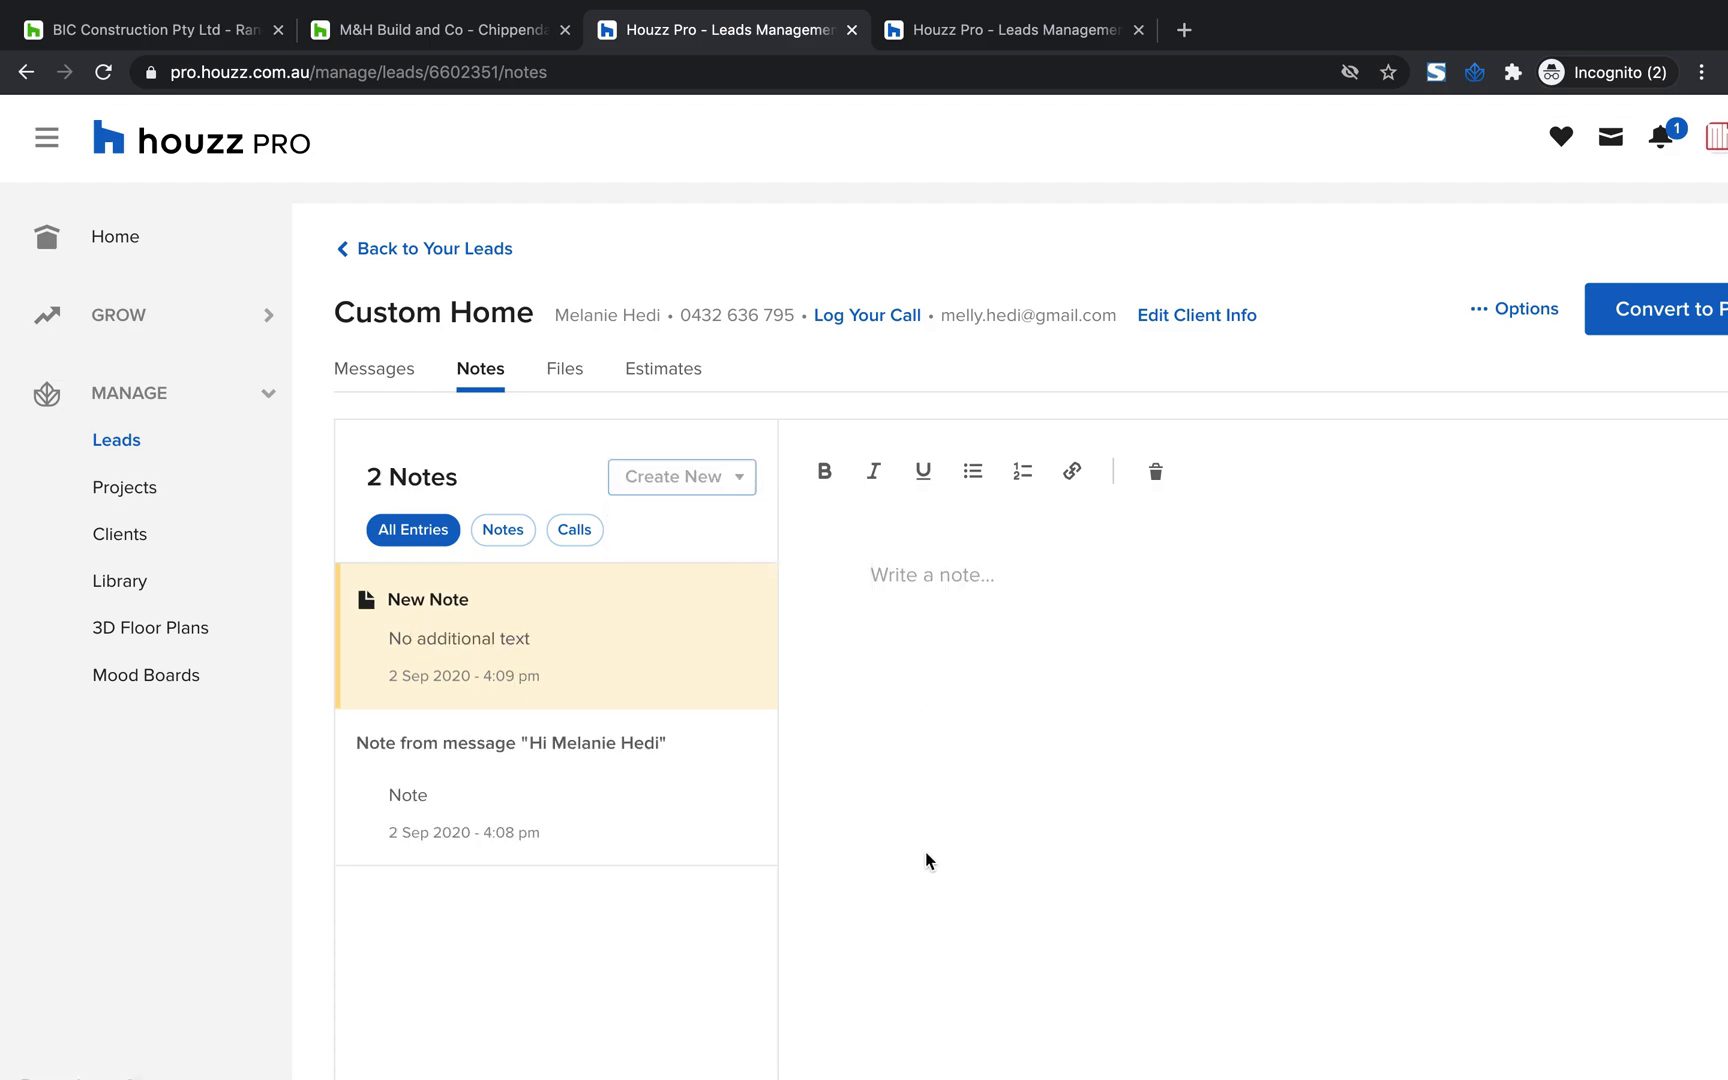
{"action": "left_click", "coordinate": [901, 563]}
{"action": "type", "text": "Noter"}
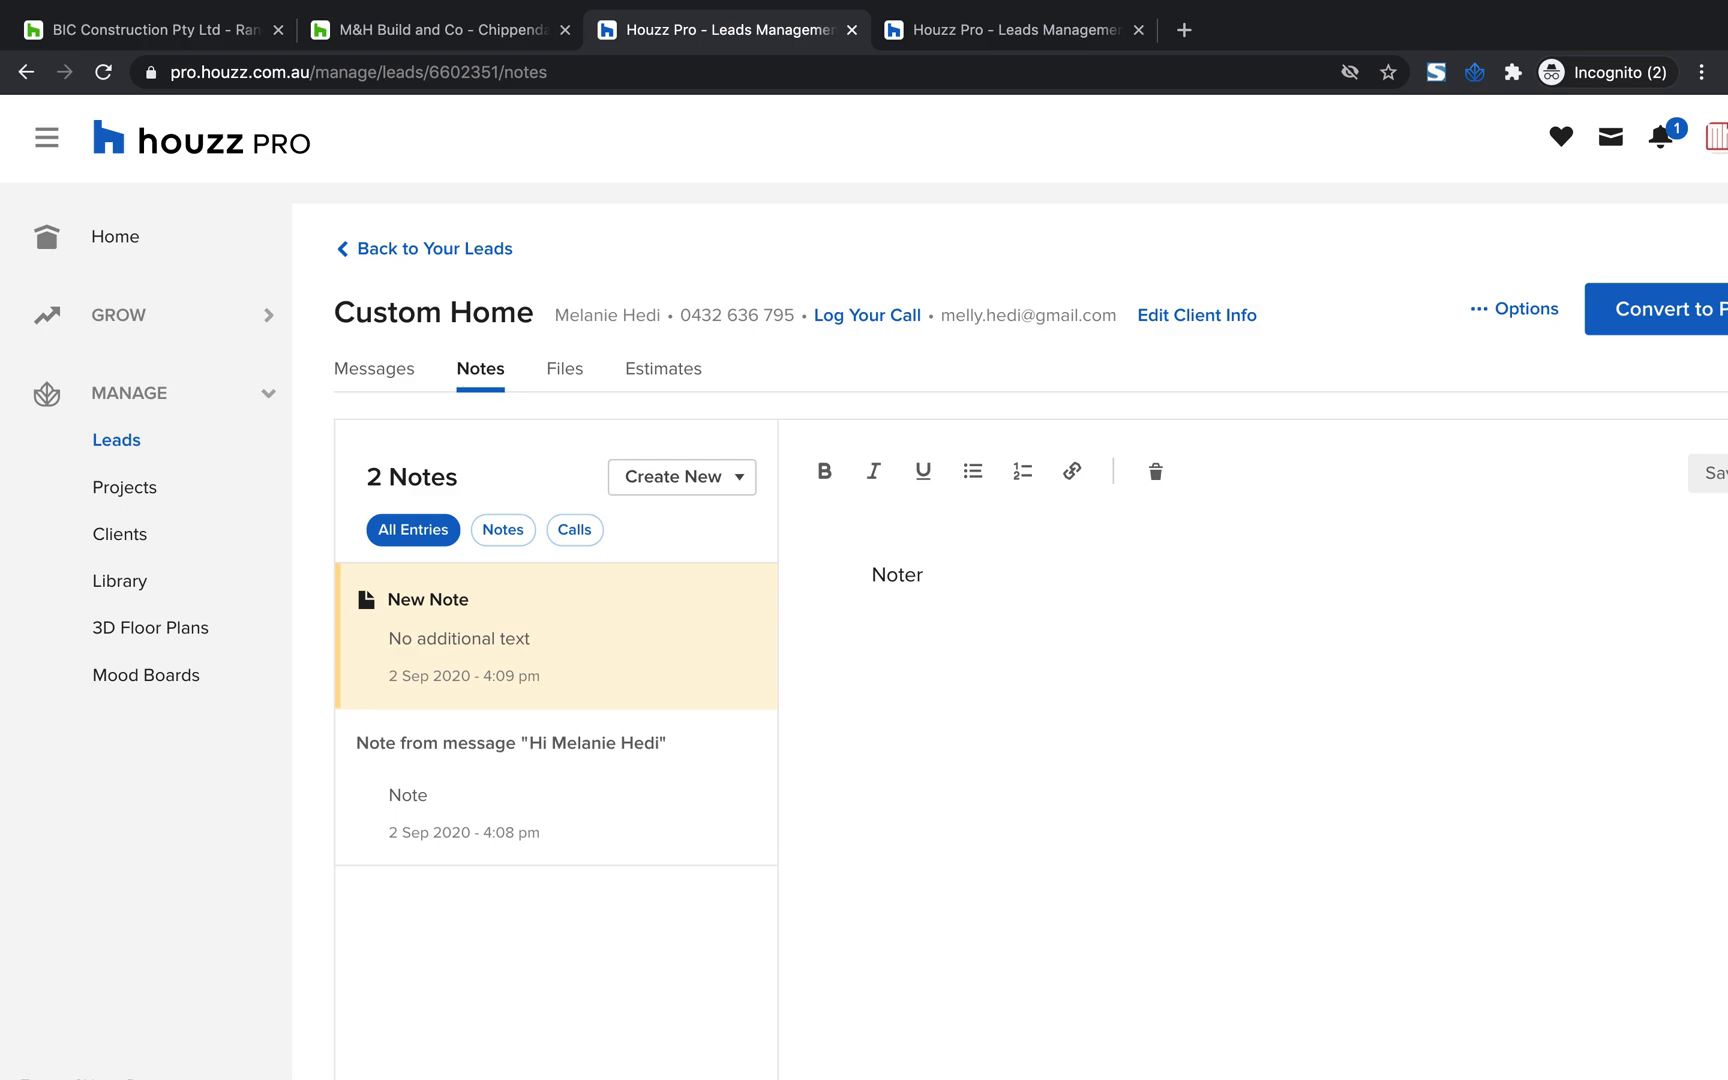
{"action": "key", "text": "BackSpace"}
Filter the lead's notes to calls and create a new entry reading "log"
{"action": "left_click", "coordinate": [597, 537]}
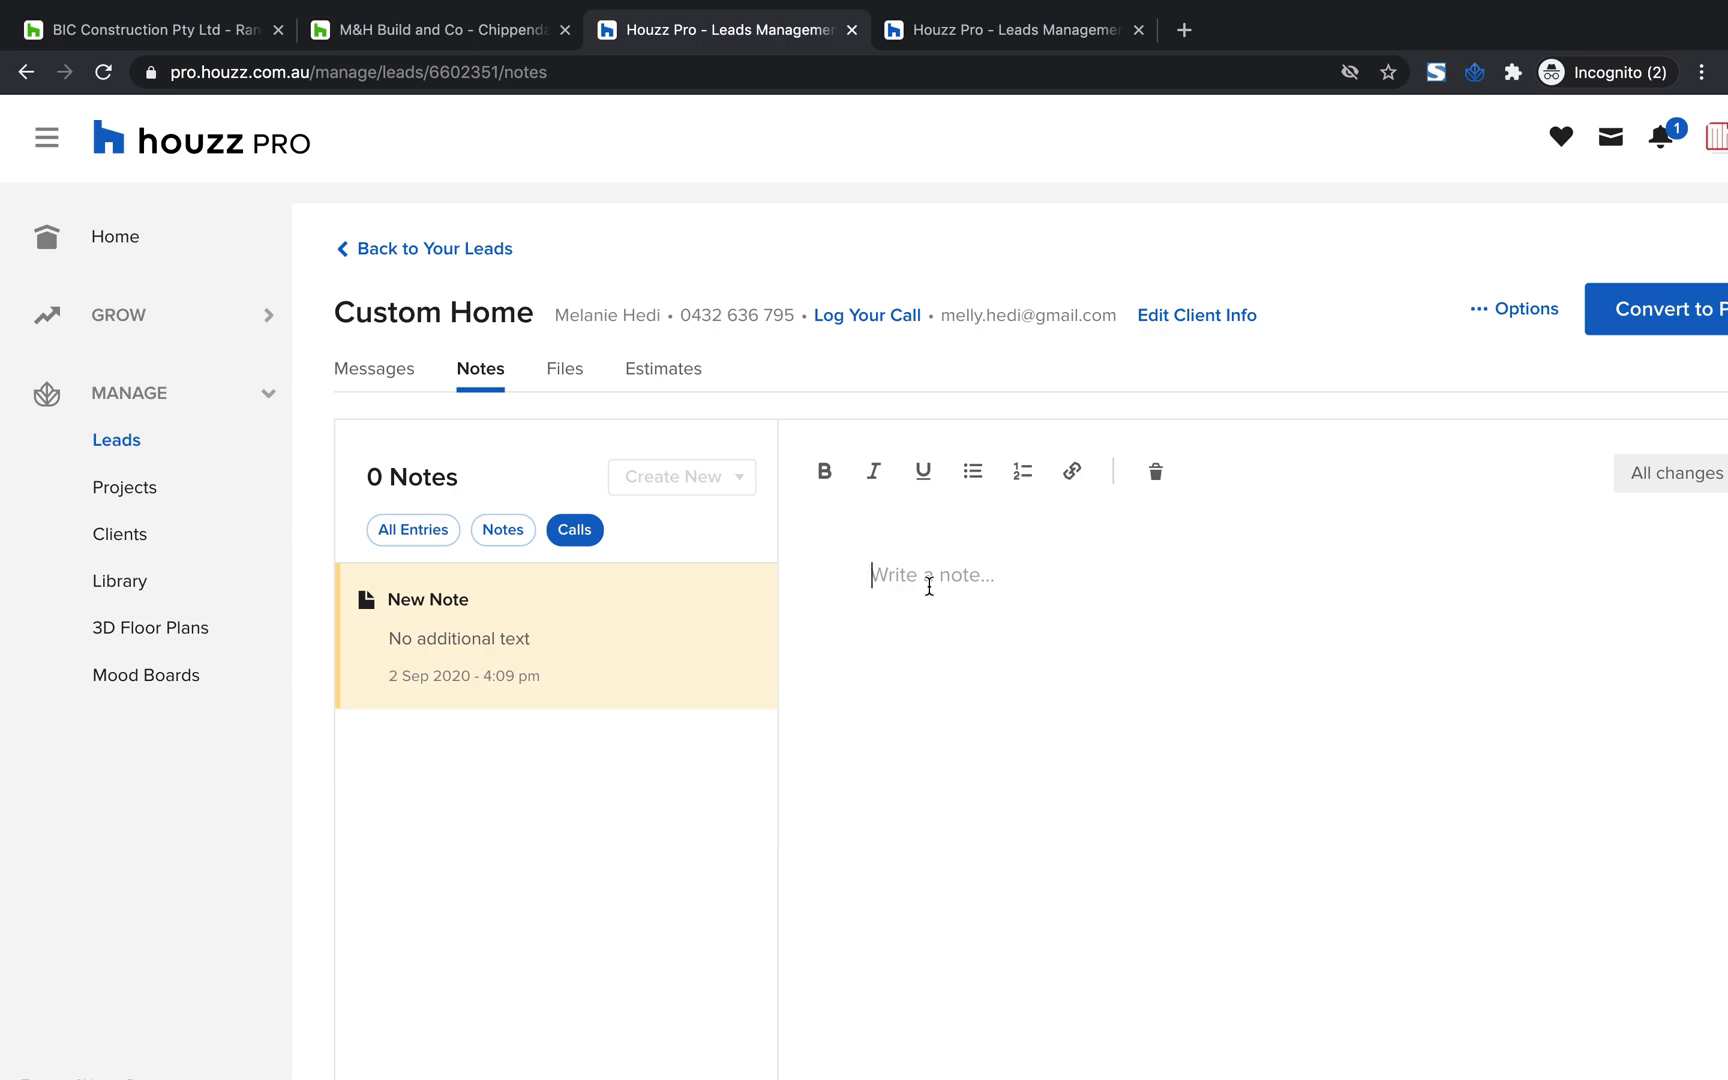
{"action": "type", "text": "og l"}
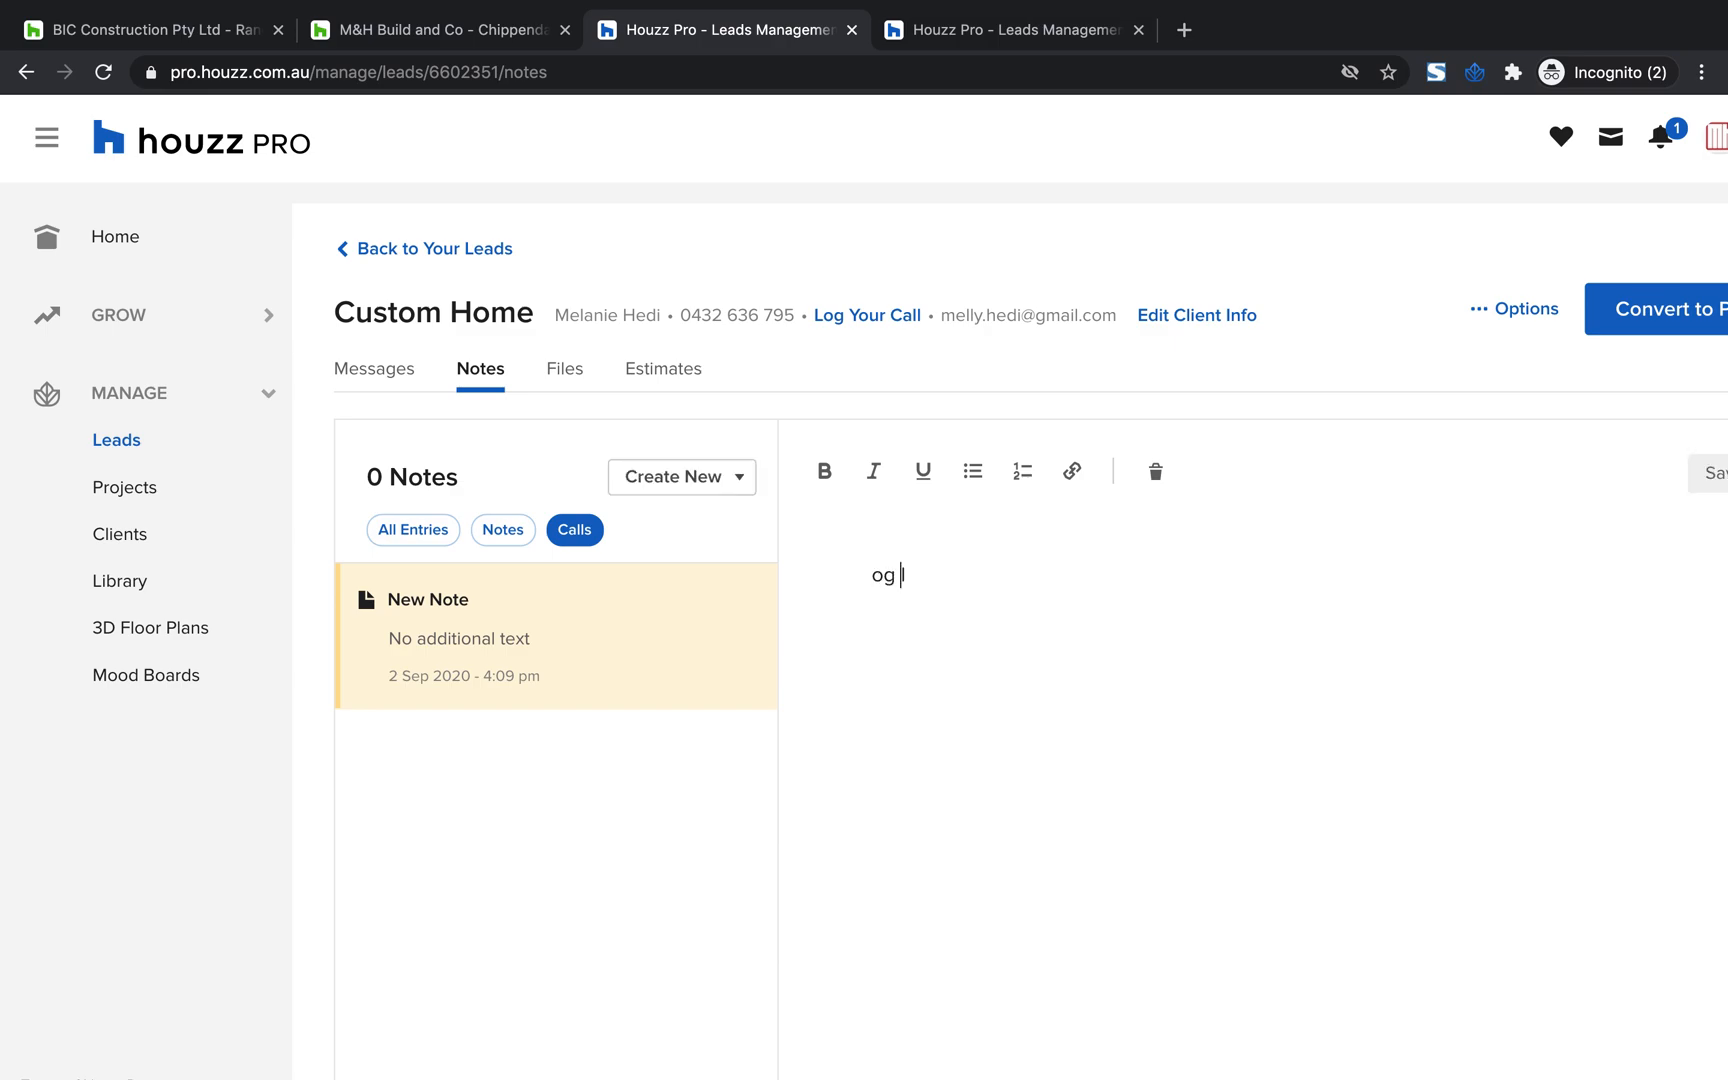
{"action": "key", "text": "BackSpace"}
{"action": "key", "text": "BackSpace"}
{"action": "double_click", "coordinate": [888, 571]}
{"action": "type", "text": "log"}
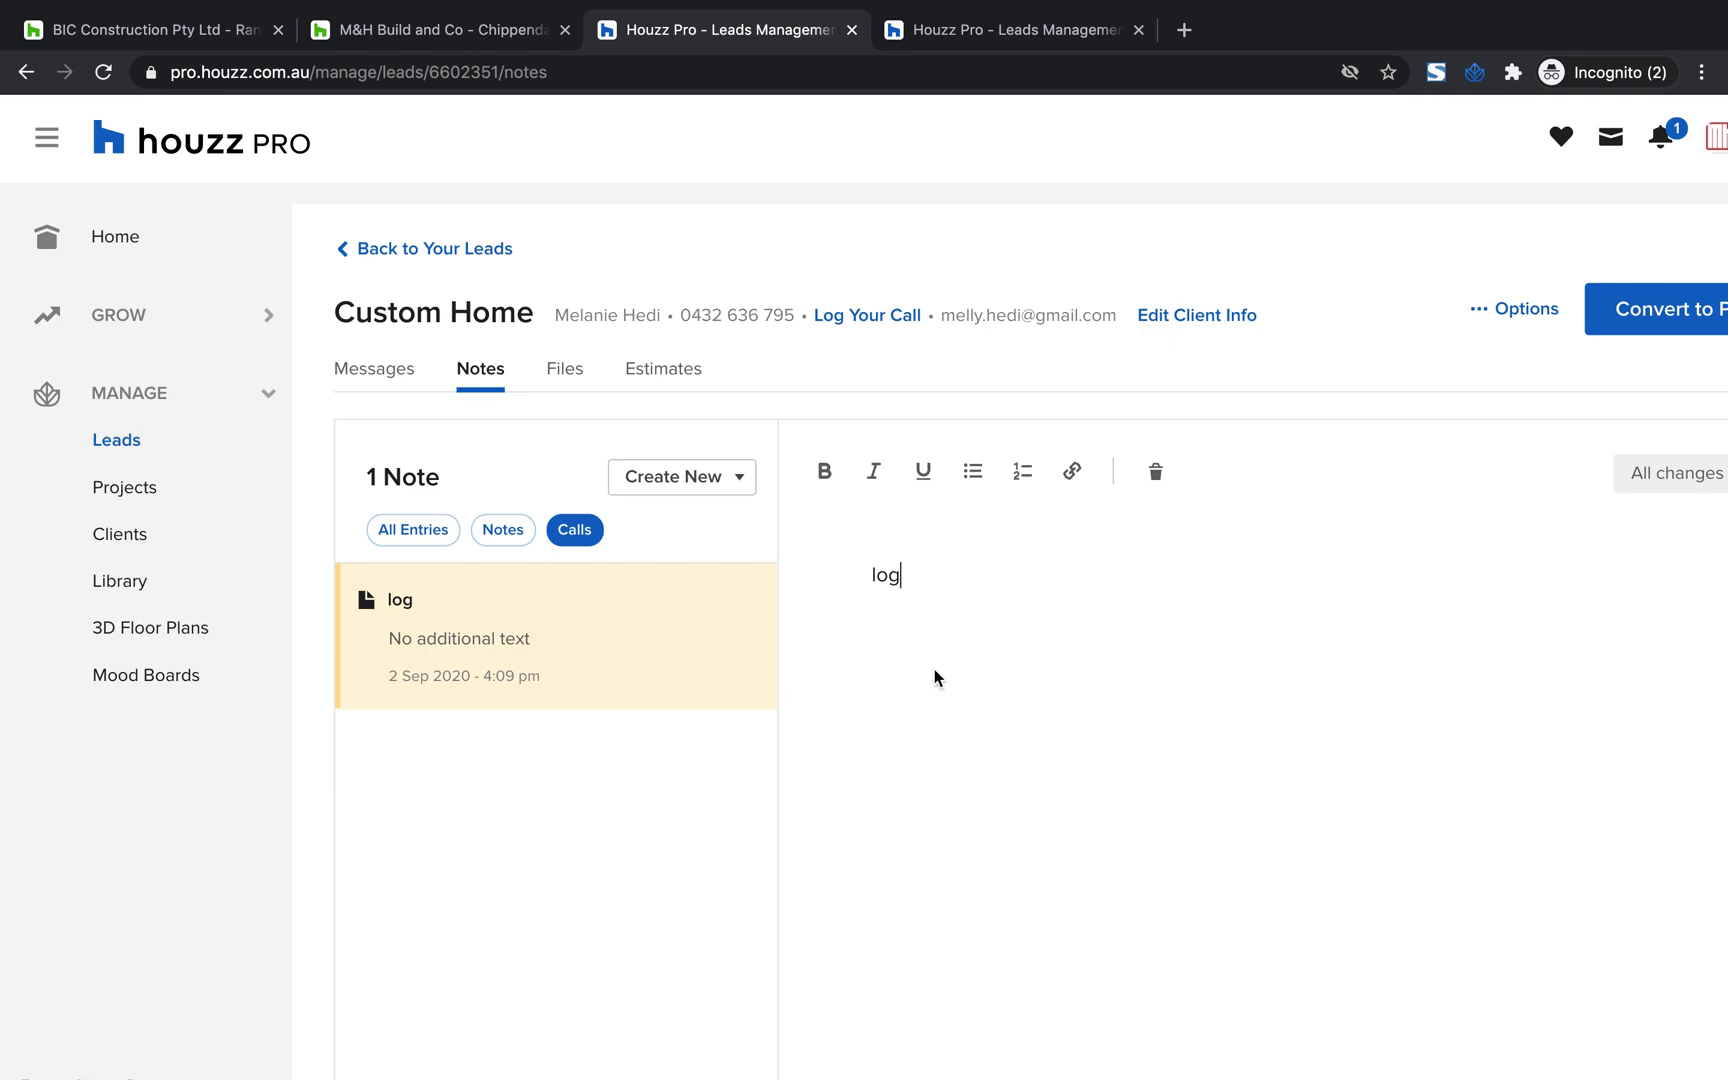
Open the lead's files and view the file upload picker, closing it without choosing a file
{"action": "scroll", "coordinate": [934, 670], "scroll_direction": "down", "scroll_amount": 1}
{"action": "scroll", "coordinate": [934, 670], "scroll_direction": "right", "scroll_amount": 1}
{"action": "scroll", "coordinate": [934, 678], "scroll_direction": "right", "scroll_amount": 3}
{"action": "scroll", "coordinate": [934, 678], "scroll_direction": "left", "scroll_amount": 2}
{"action": "scroll", "coordinate": [1184, 564], "scroll_direction": "right", "scroll_amount": 1}
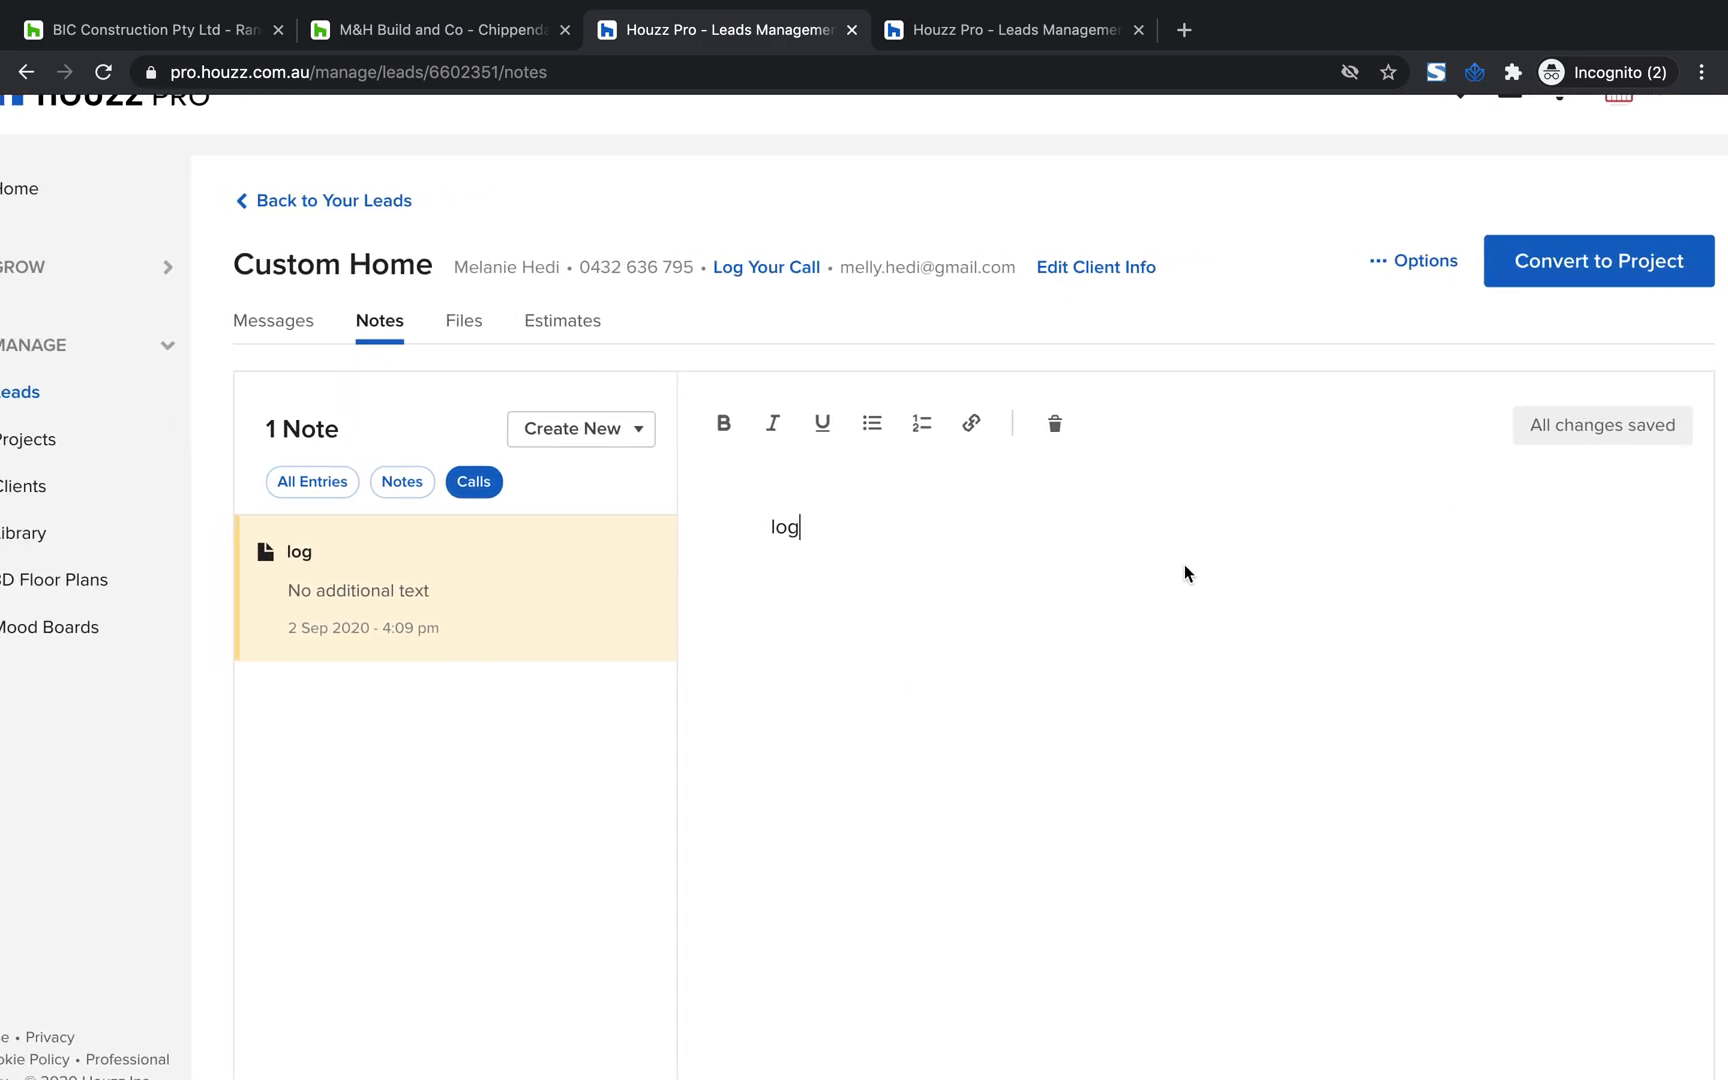
{"action": "scroll", "coordinate": [873, 559], "scroll_direction": "left", "scroll_amount": 2}
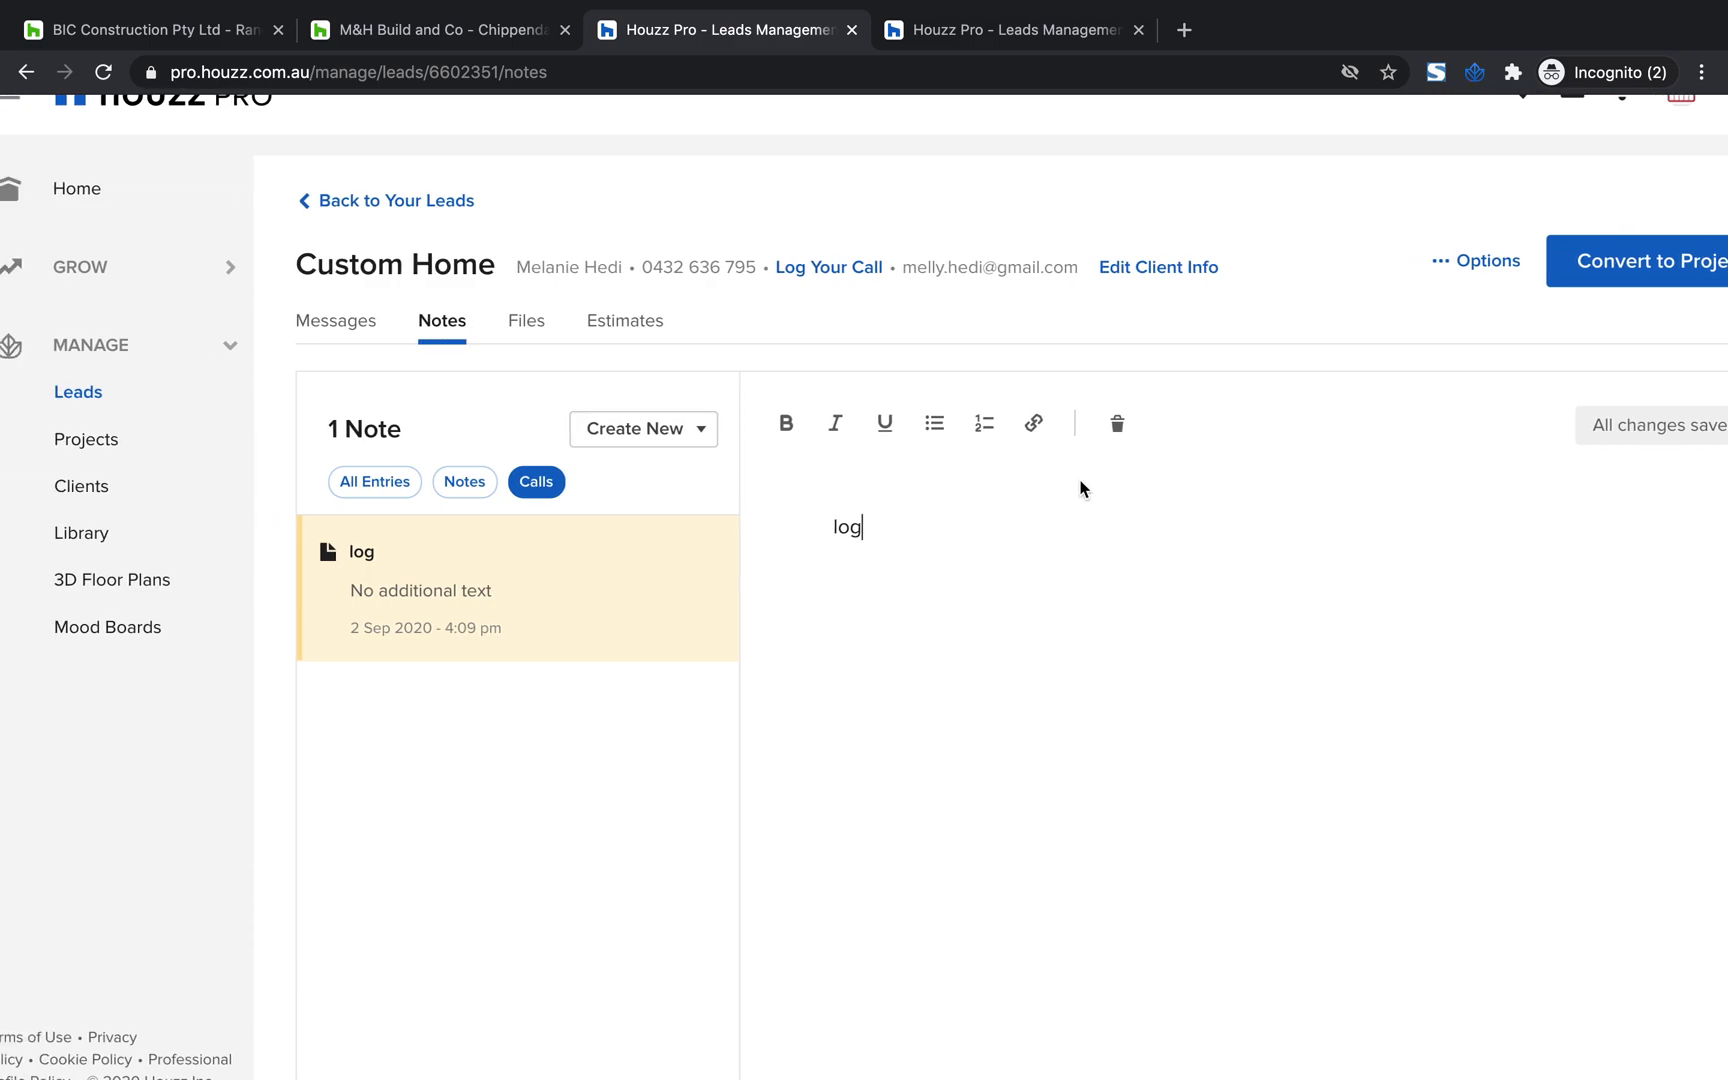
{"action": "left_click", "coordinate": [531, 338]}
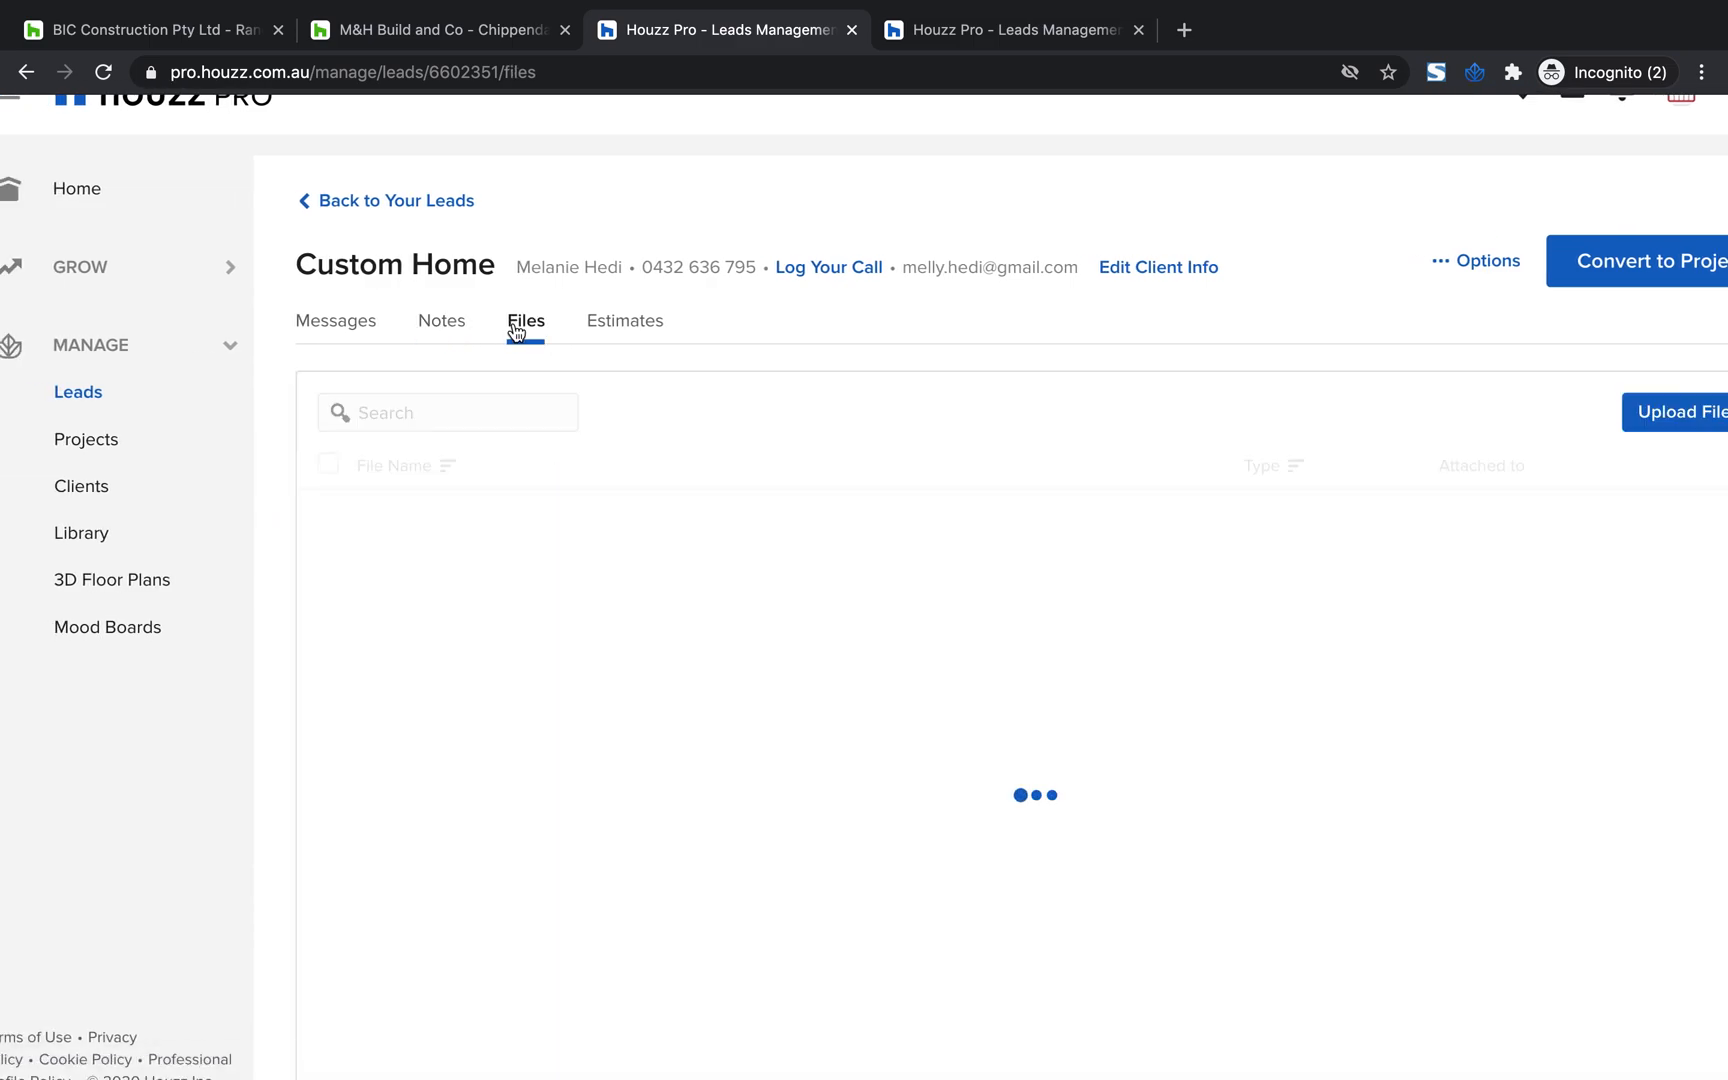
{"action": "left_click", "coordinate": [1638, 428]}
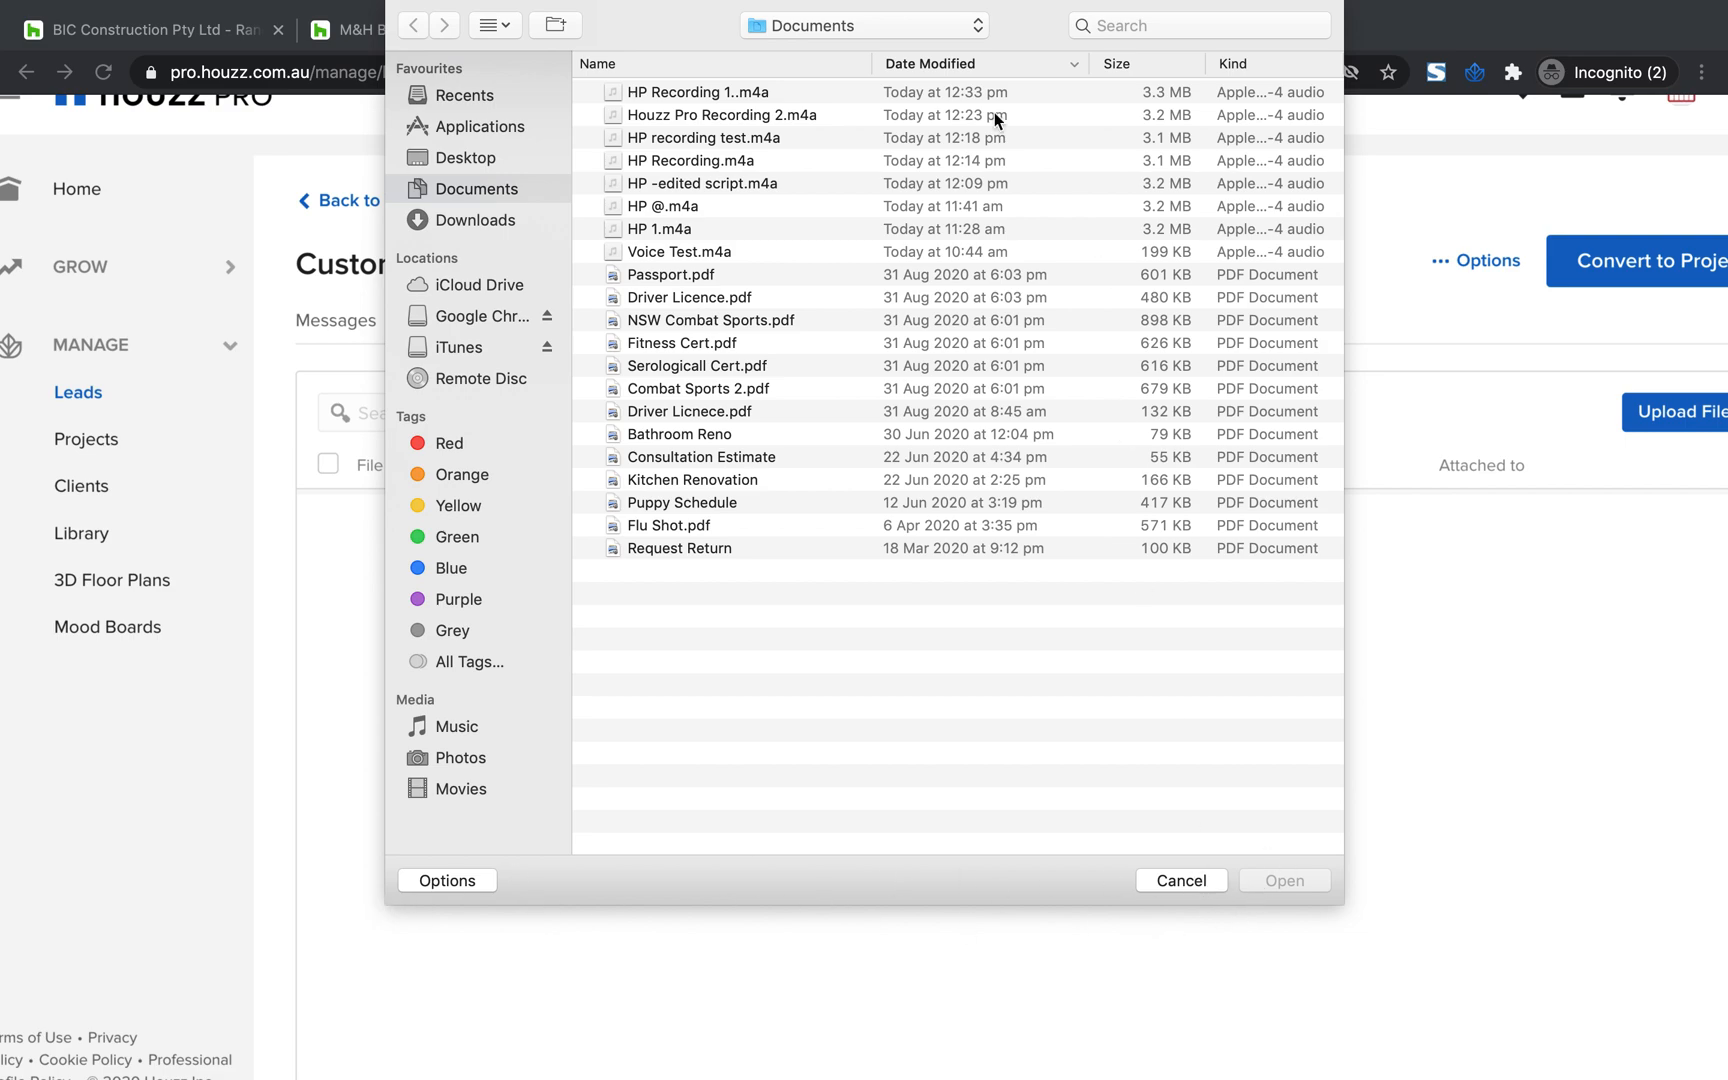
{"action": "left_click", "coordinate": [1194, 885]}
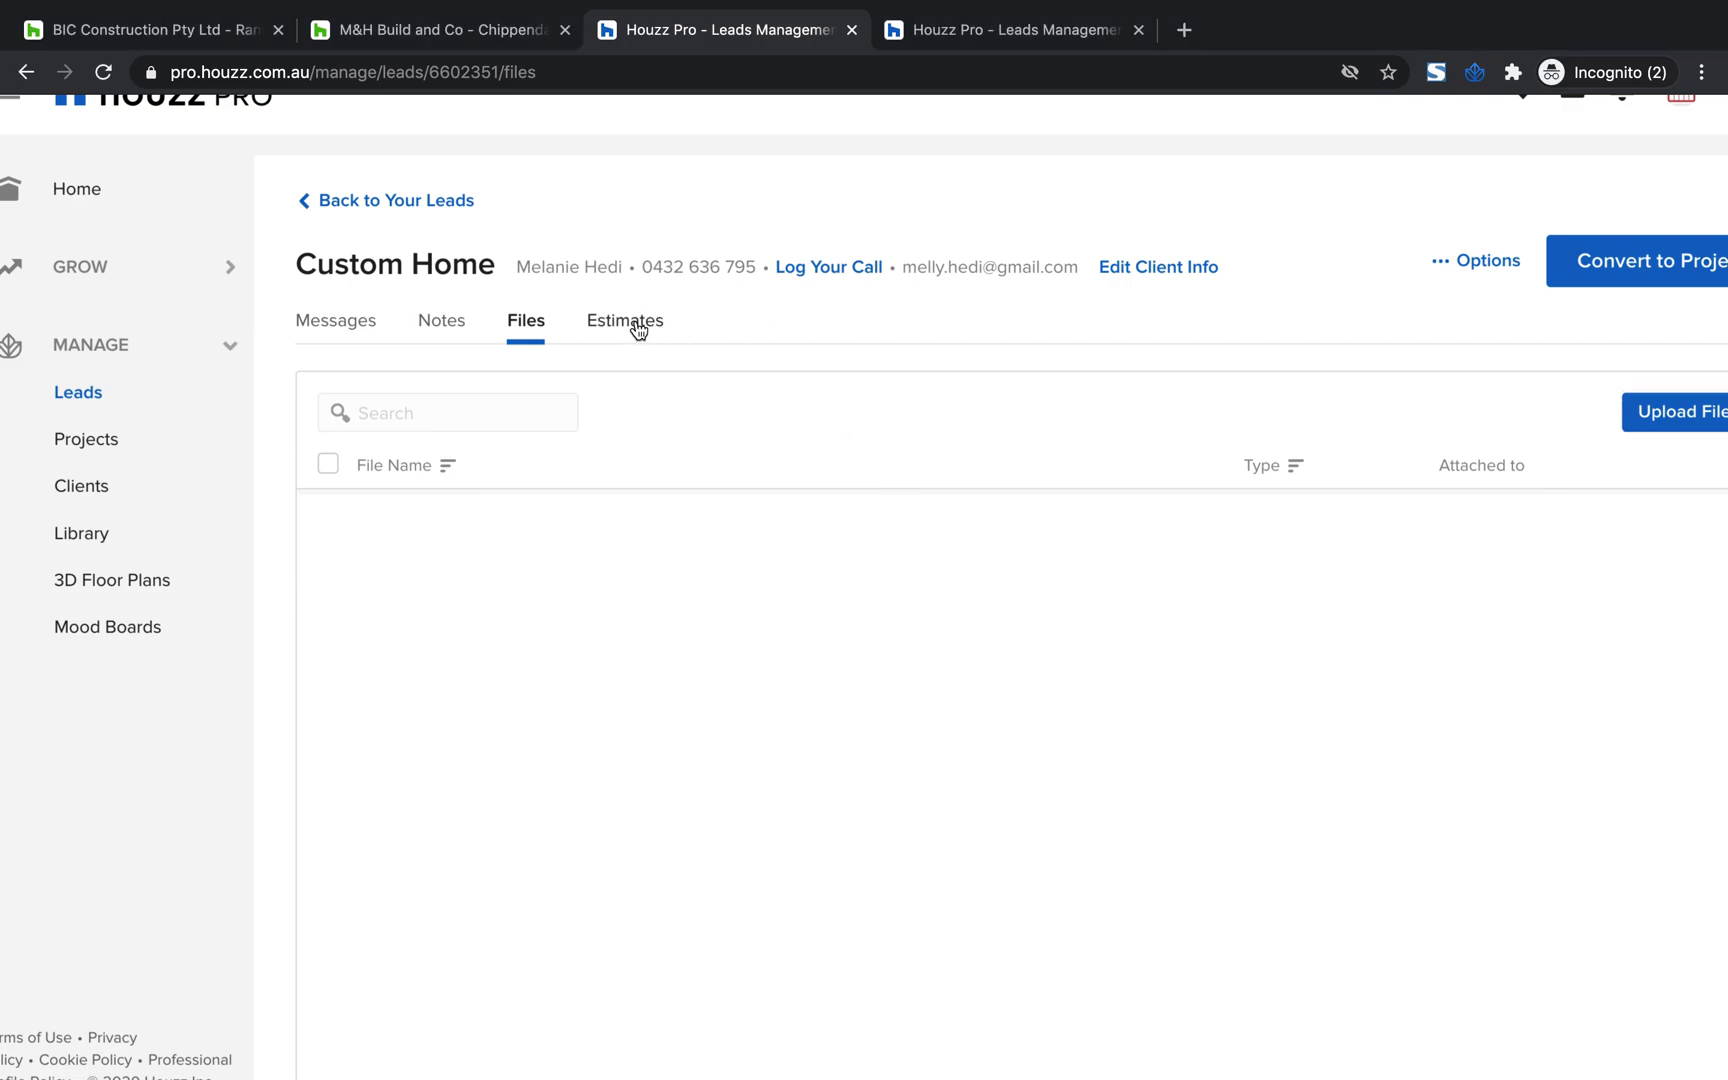
Return to the leads list and review the Custom Home lead's stage, last contact and meeting indicator
{"action": "scroll", "coordinate": [905, 543], "scroll_direction": "up", "scroll_amount": 1}
{"action": "scroll", "coordinate": [905, 543], "scroll_direction": "right", "scroll_amount": 1}
{"action": "scroll", "coordinate": [905, 543], "scroll_direction": "left", "scroll_amount": 1}
{"action": "scroll", "coordinate": [713, 523], "scroll_direction": "right", "scroll_amount": 1}
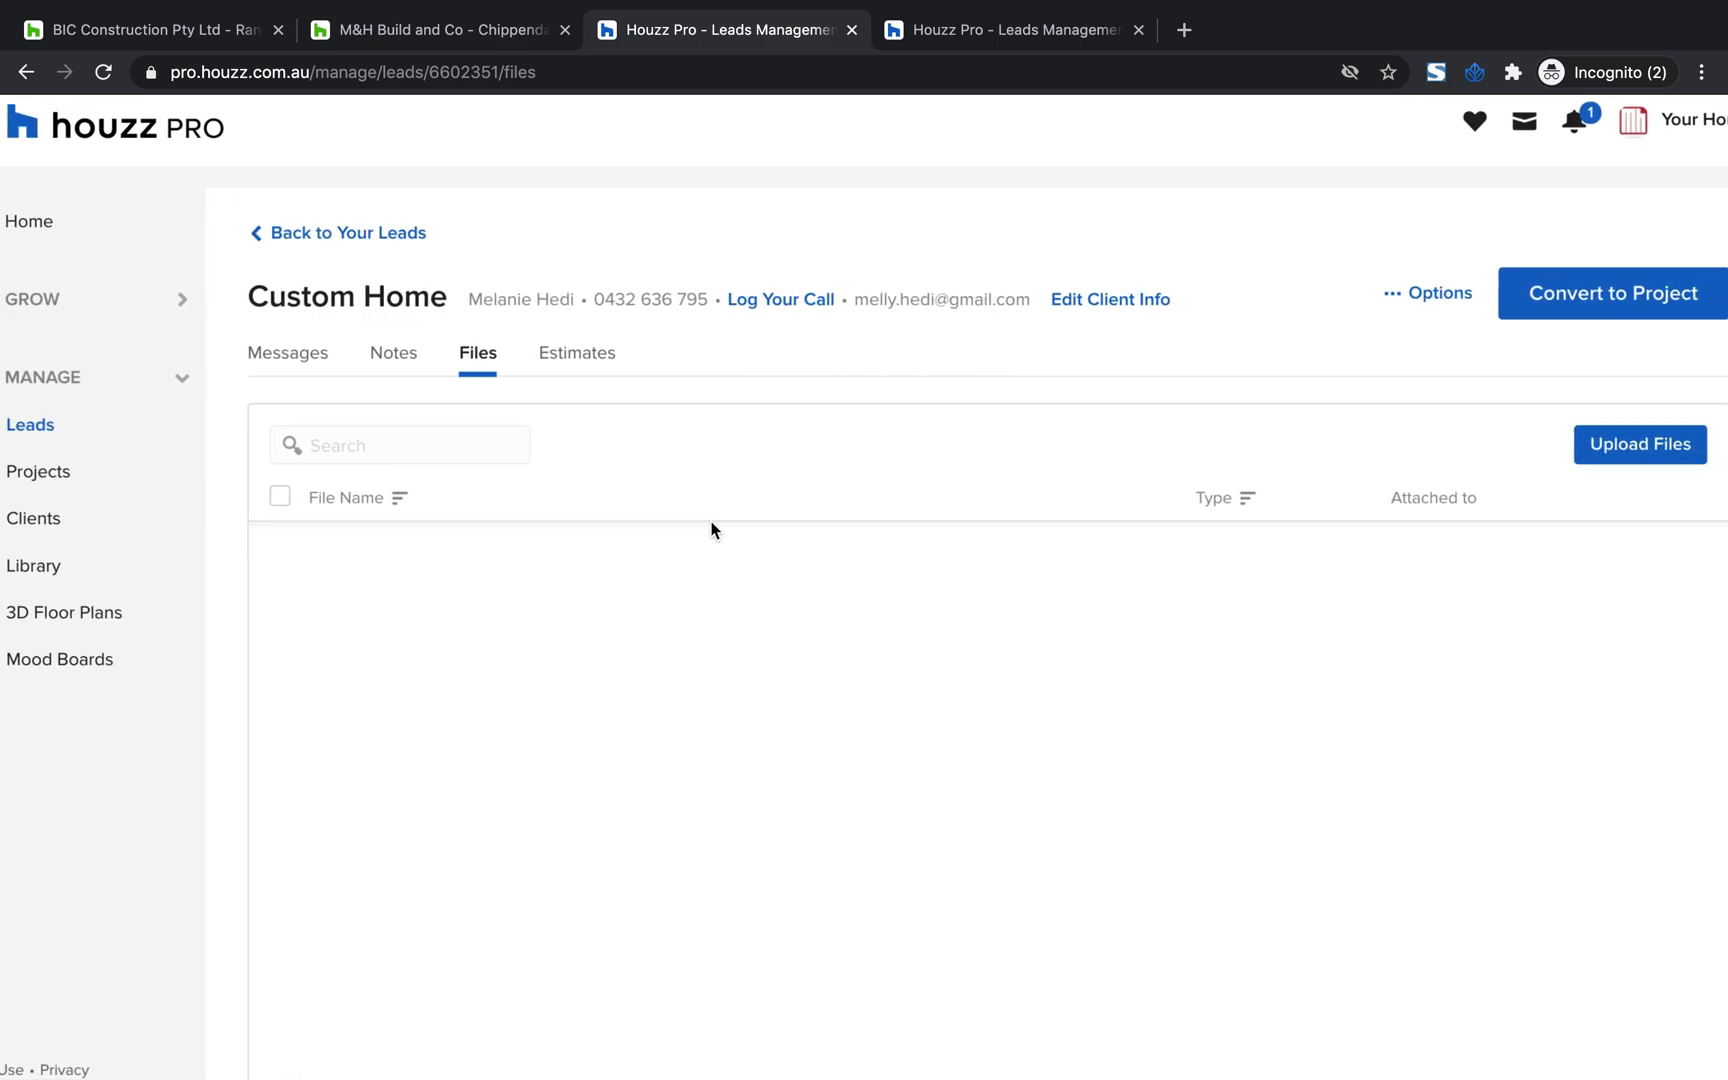
{"action": "scroll", "coordinate": [856, 378], "scroll_direction": "right", "scroll_amount": 1}
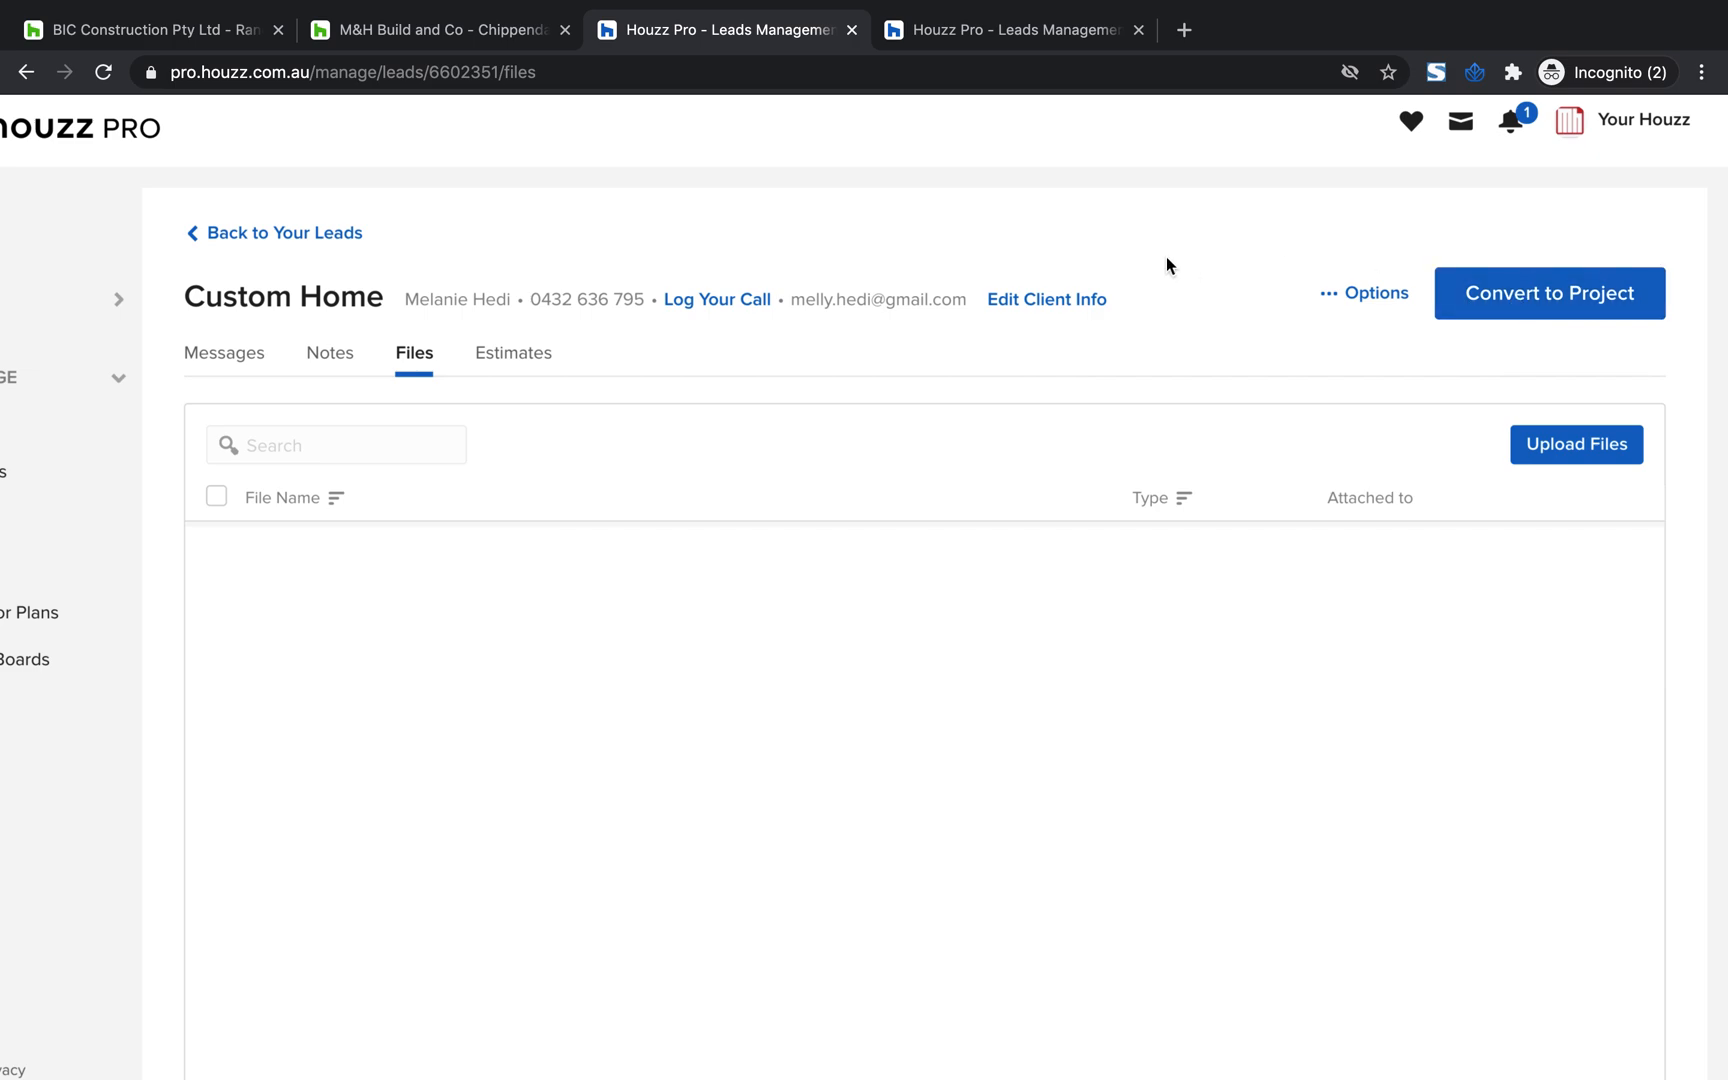
{"action": "left_click", "coordinate": [268, 234]}
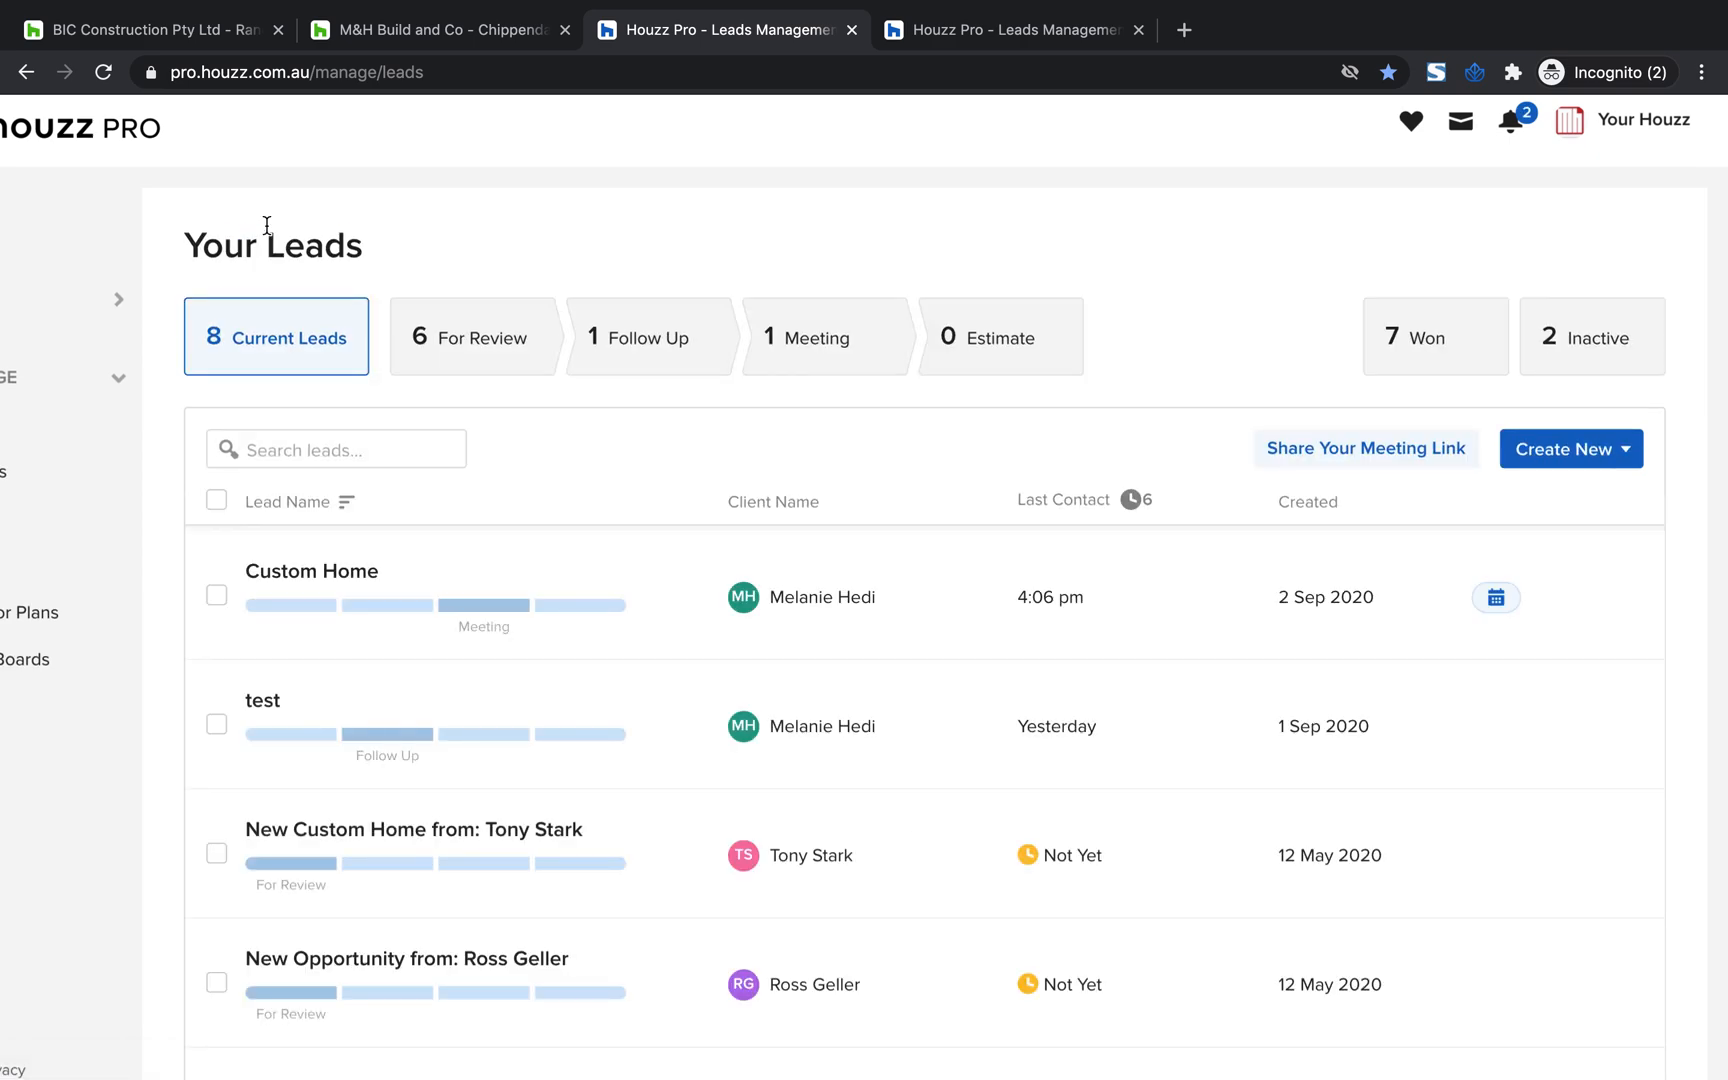
{"action": "scroll", "coordinate": [490, 582], "scroll_direction": "down", "scroll_amount": 1}
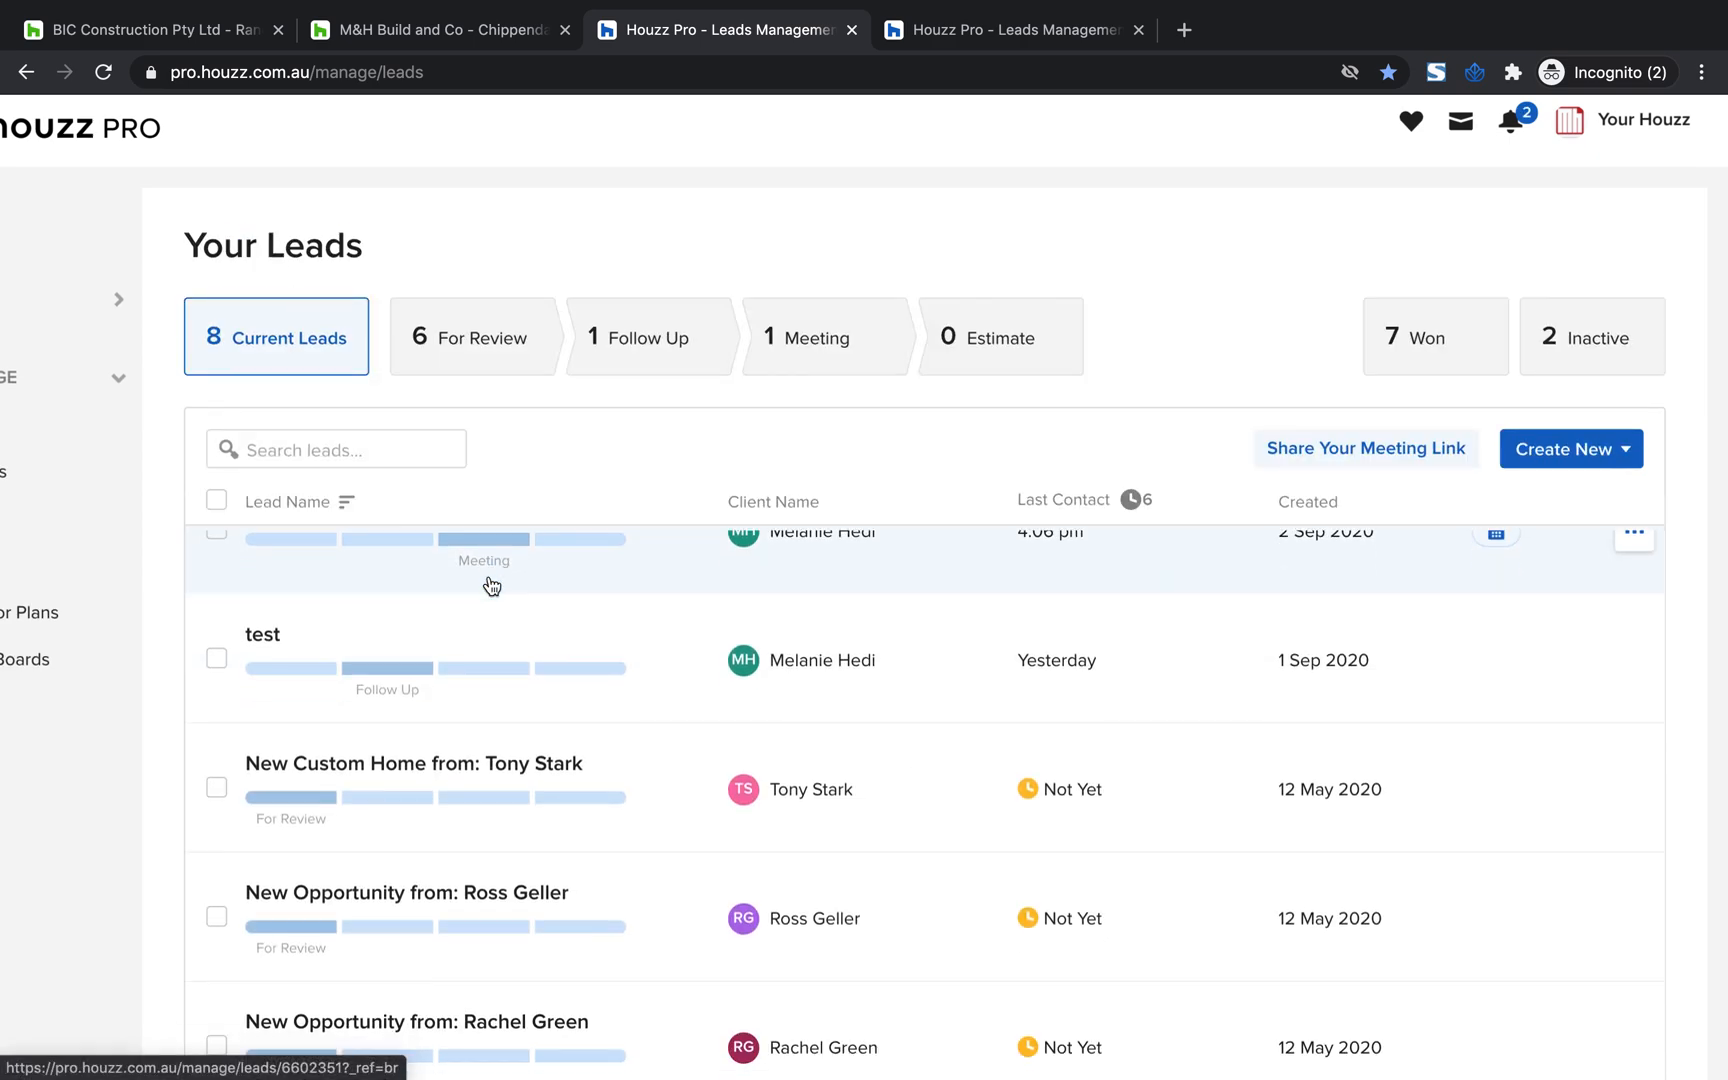
{"action": "scroll", "coordinate": [400, 640], "scroll_direction": "up", "scroll_amount": 1}
{"action": "scroll", "coordinate": [378, 590], "scroll_direction": "down", "scroll_amount": 2}
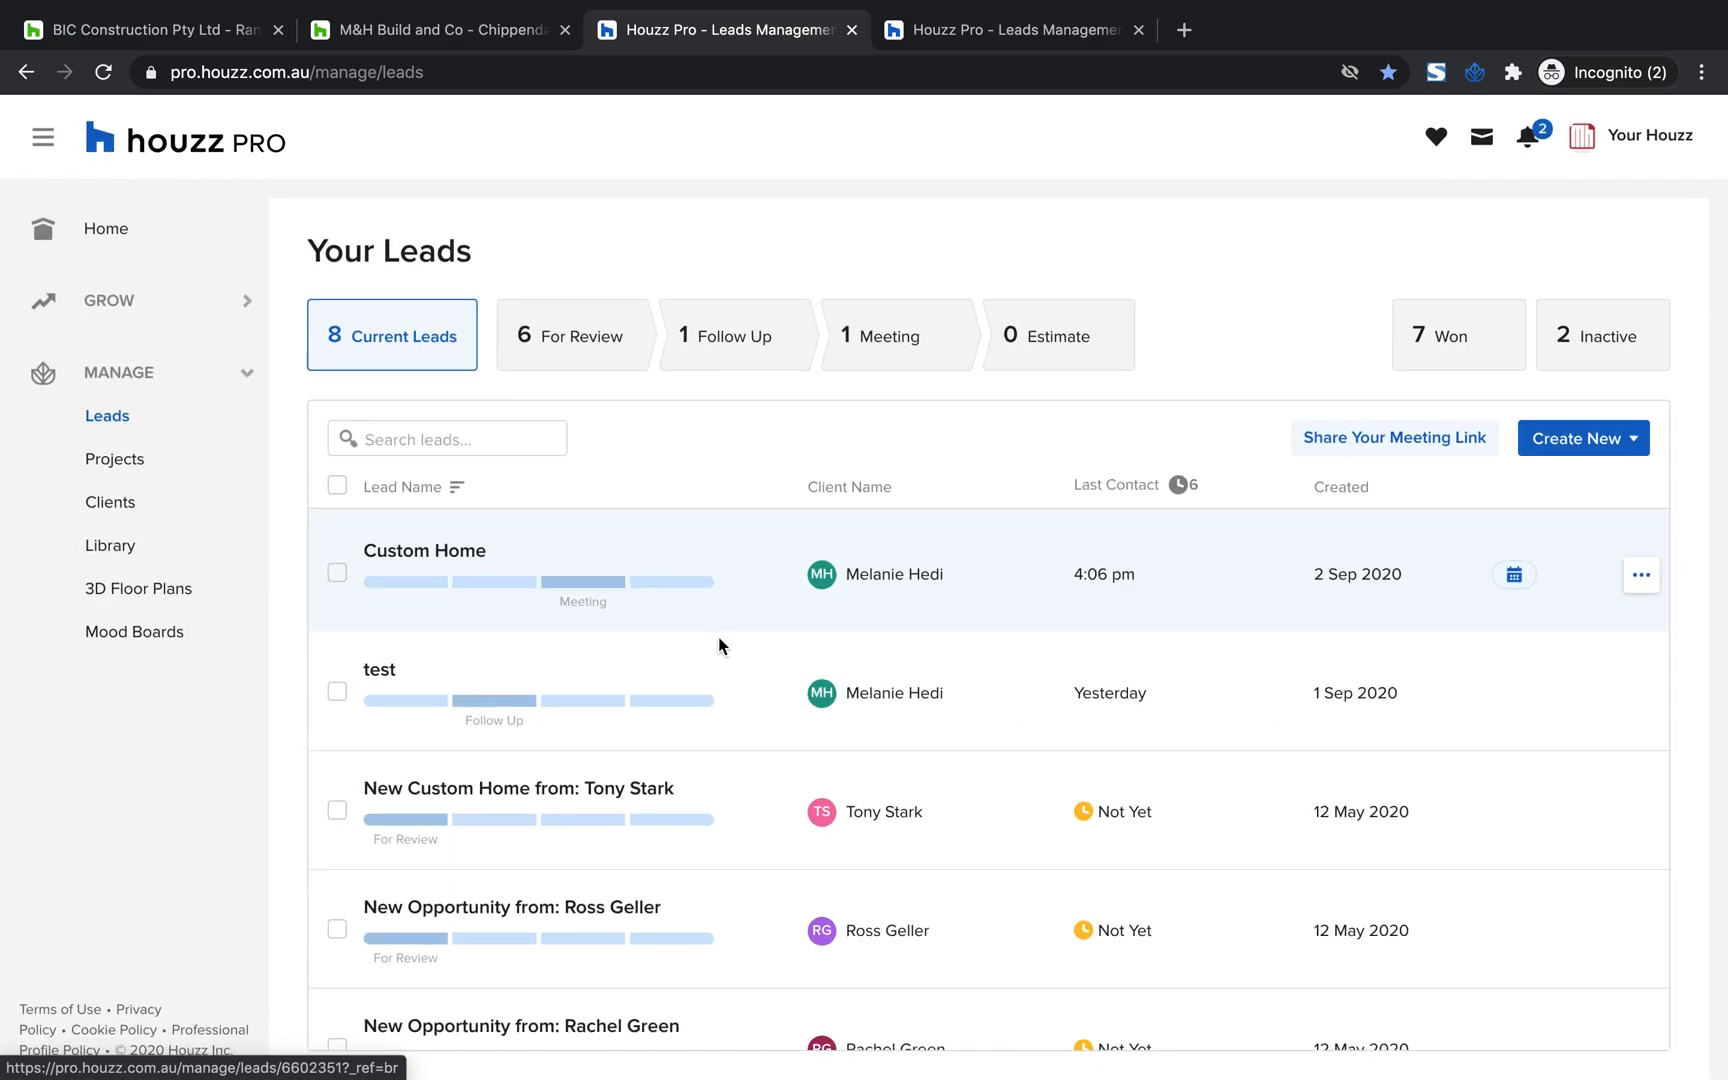
{"action": "scroll", "coordinate": [717, 644], "scroll_direction": "down", "scroll_amount": 3}
{"action": "scroll", "coordinate": [1018, 604], "scroll_direction": "up", "scroll_amount": 2}
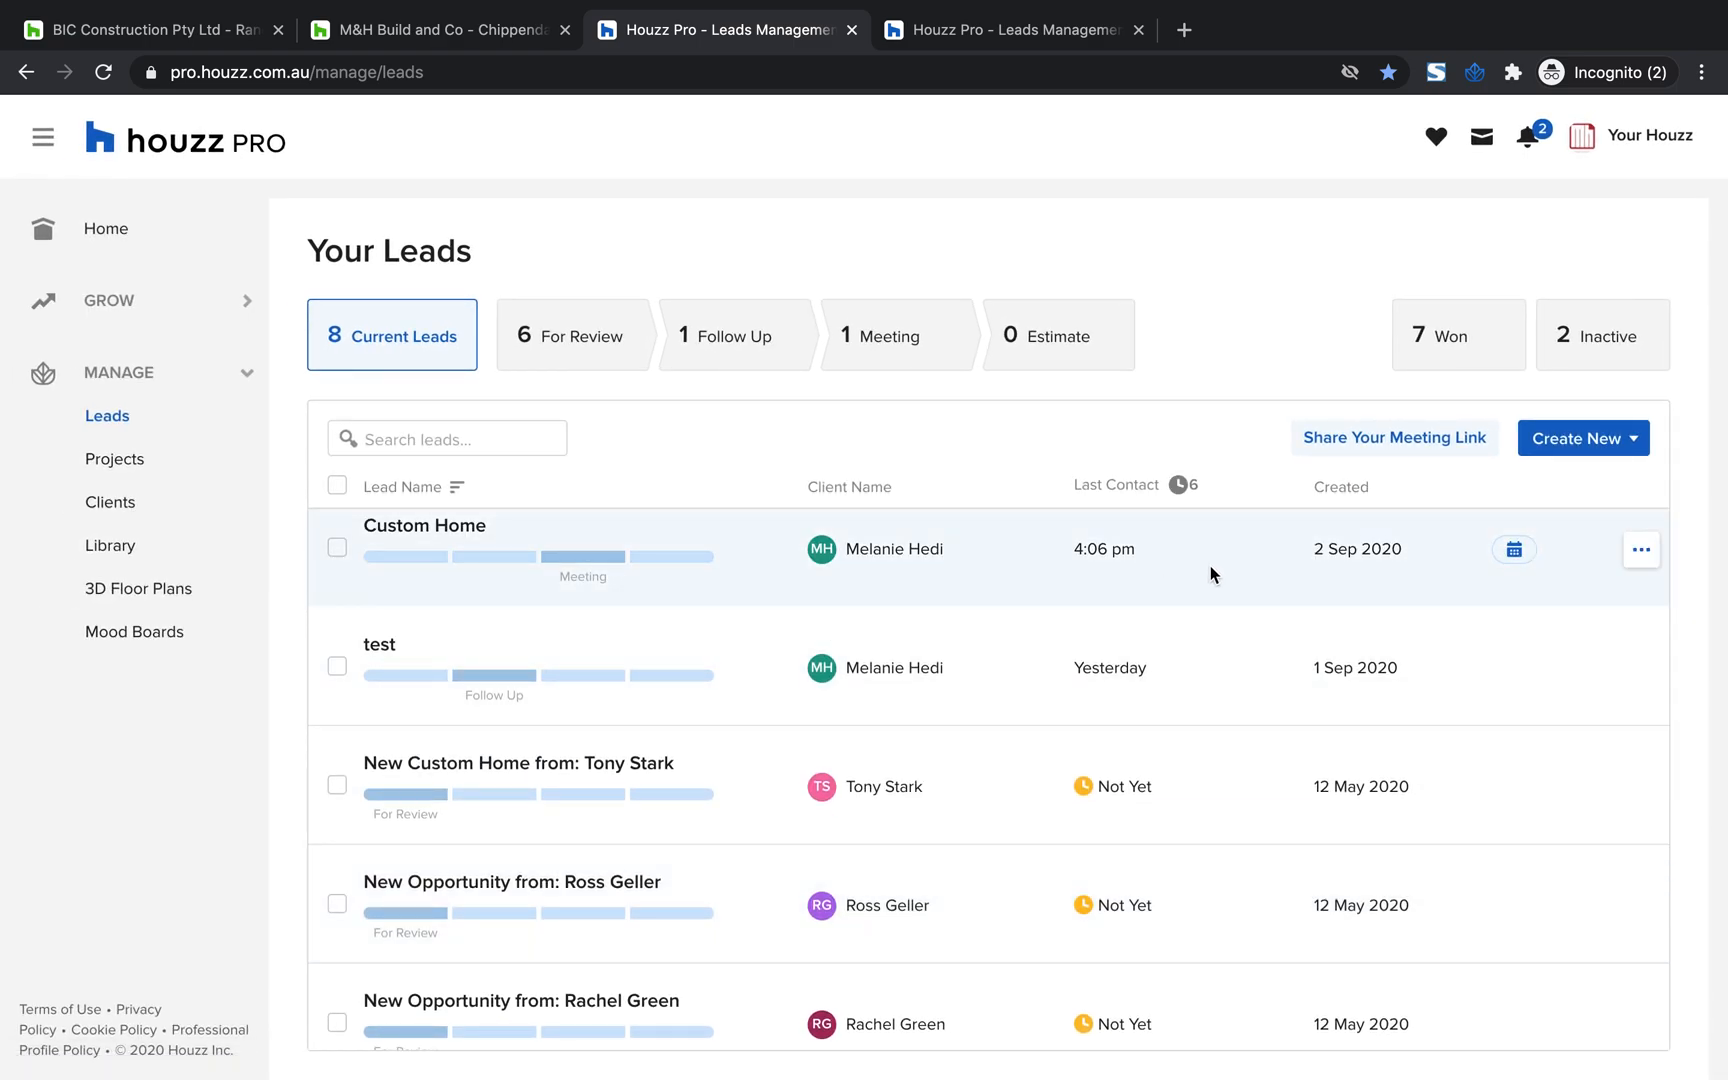
{"action": "scroll", "coordinate": [1370, 560], "scroll_direction": "up", "scroll_amount": 1}
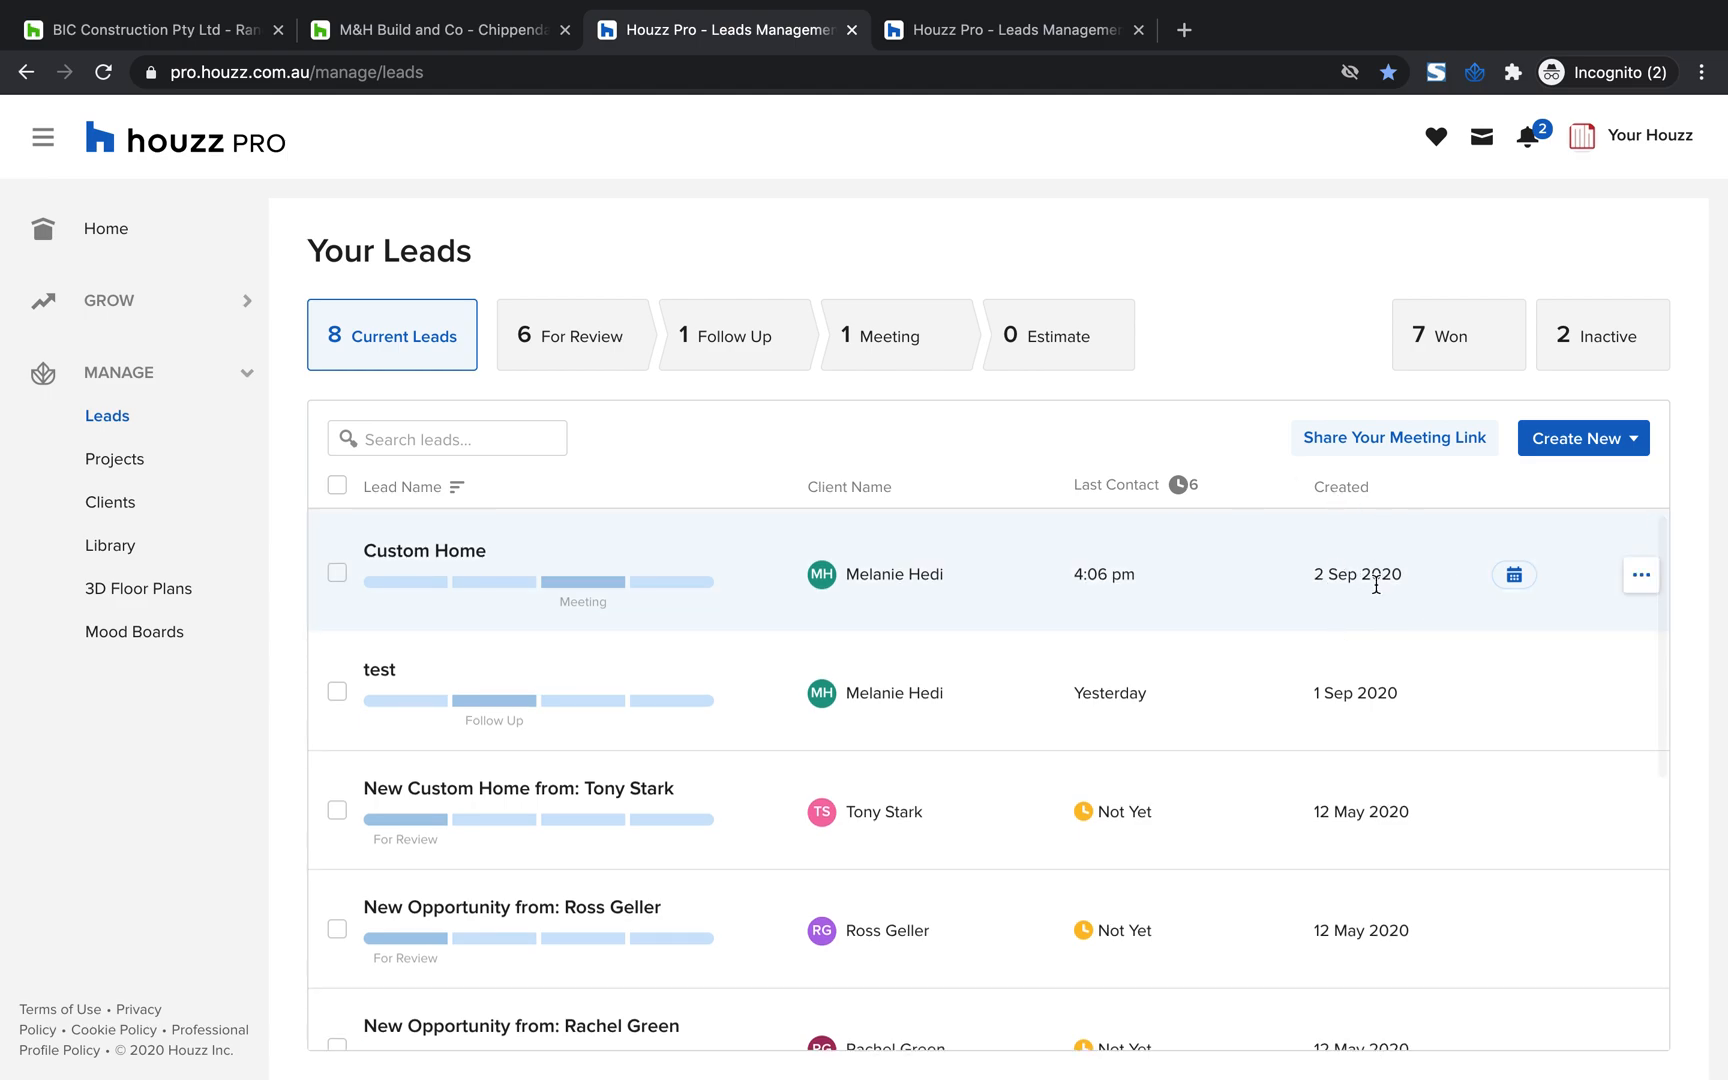
{"action": "mouse_move", "coordinate": [1514, 581]}
Open the Custom Home lead's estimates and view the upload option for a new estimate, cancelling without choosing a file
{"action": "left_click", "coordinate": [640, 556]}
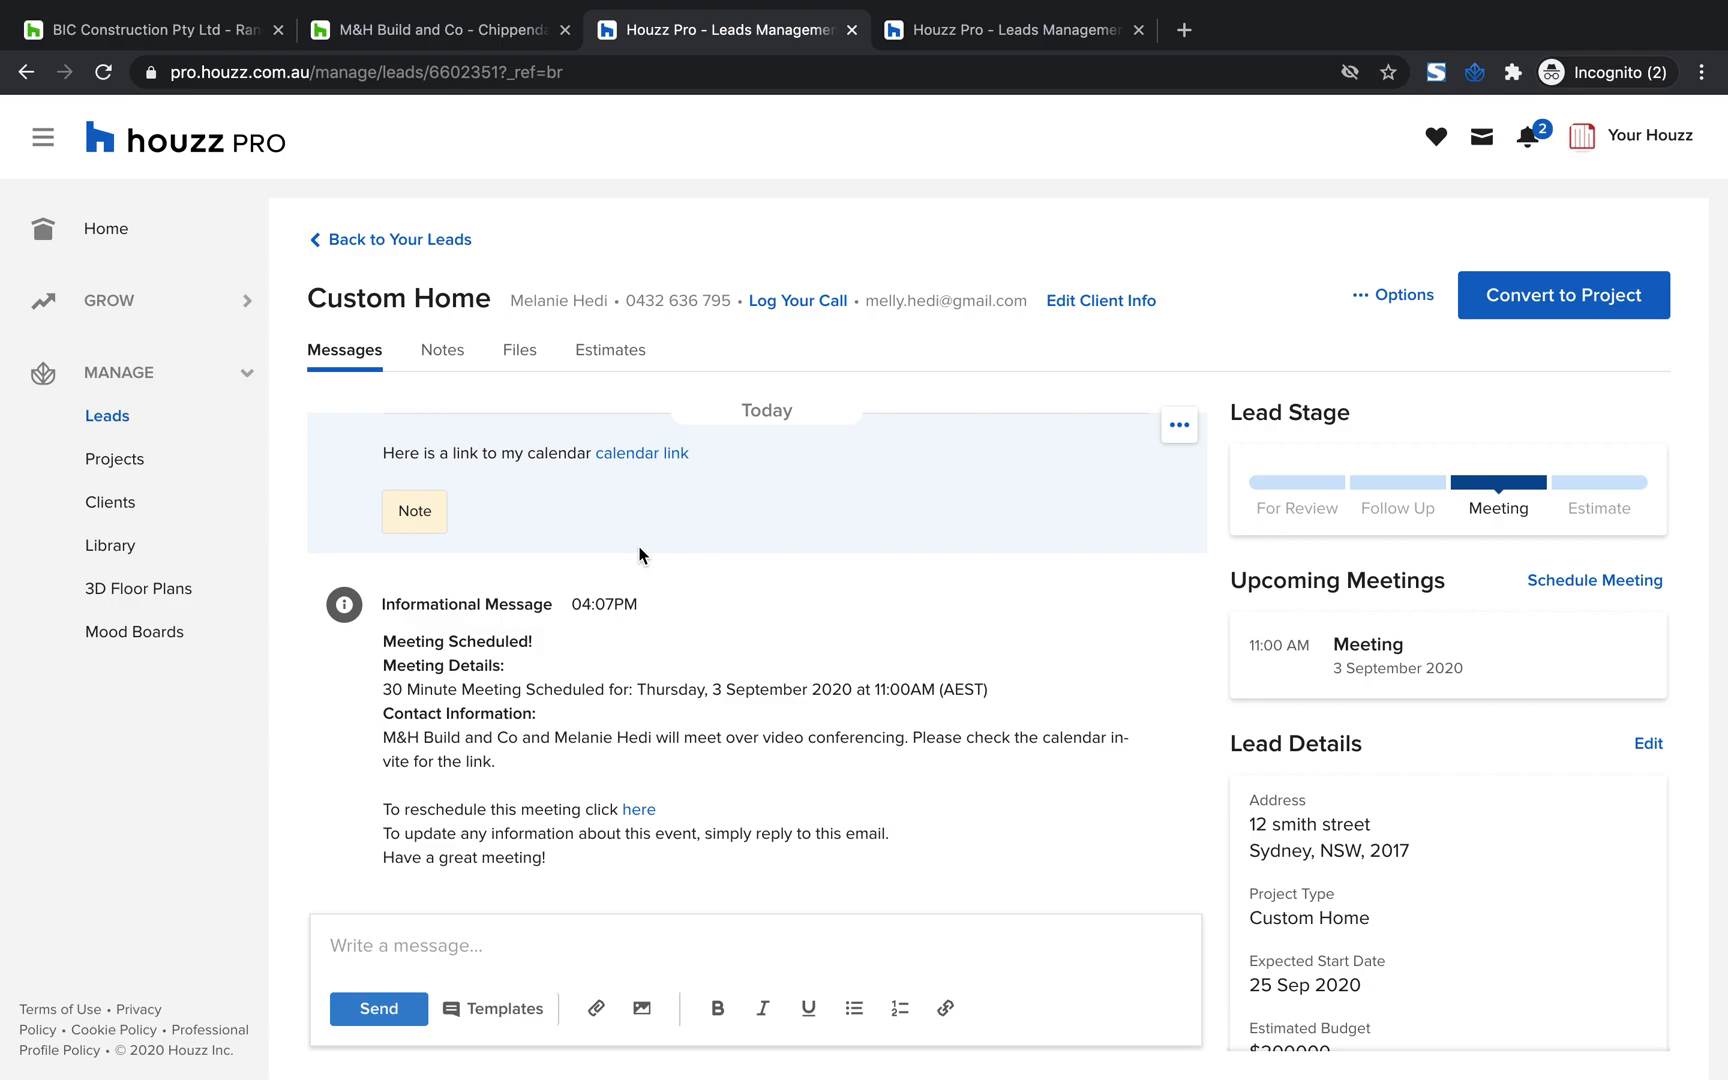
{"action": "left_click", "coordinate": [626, 354]}
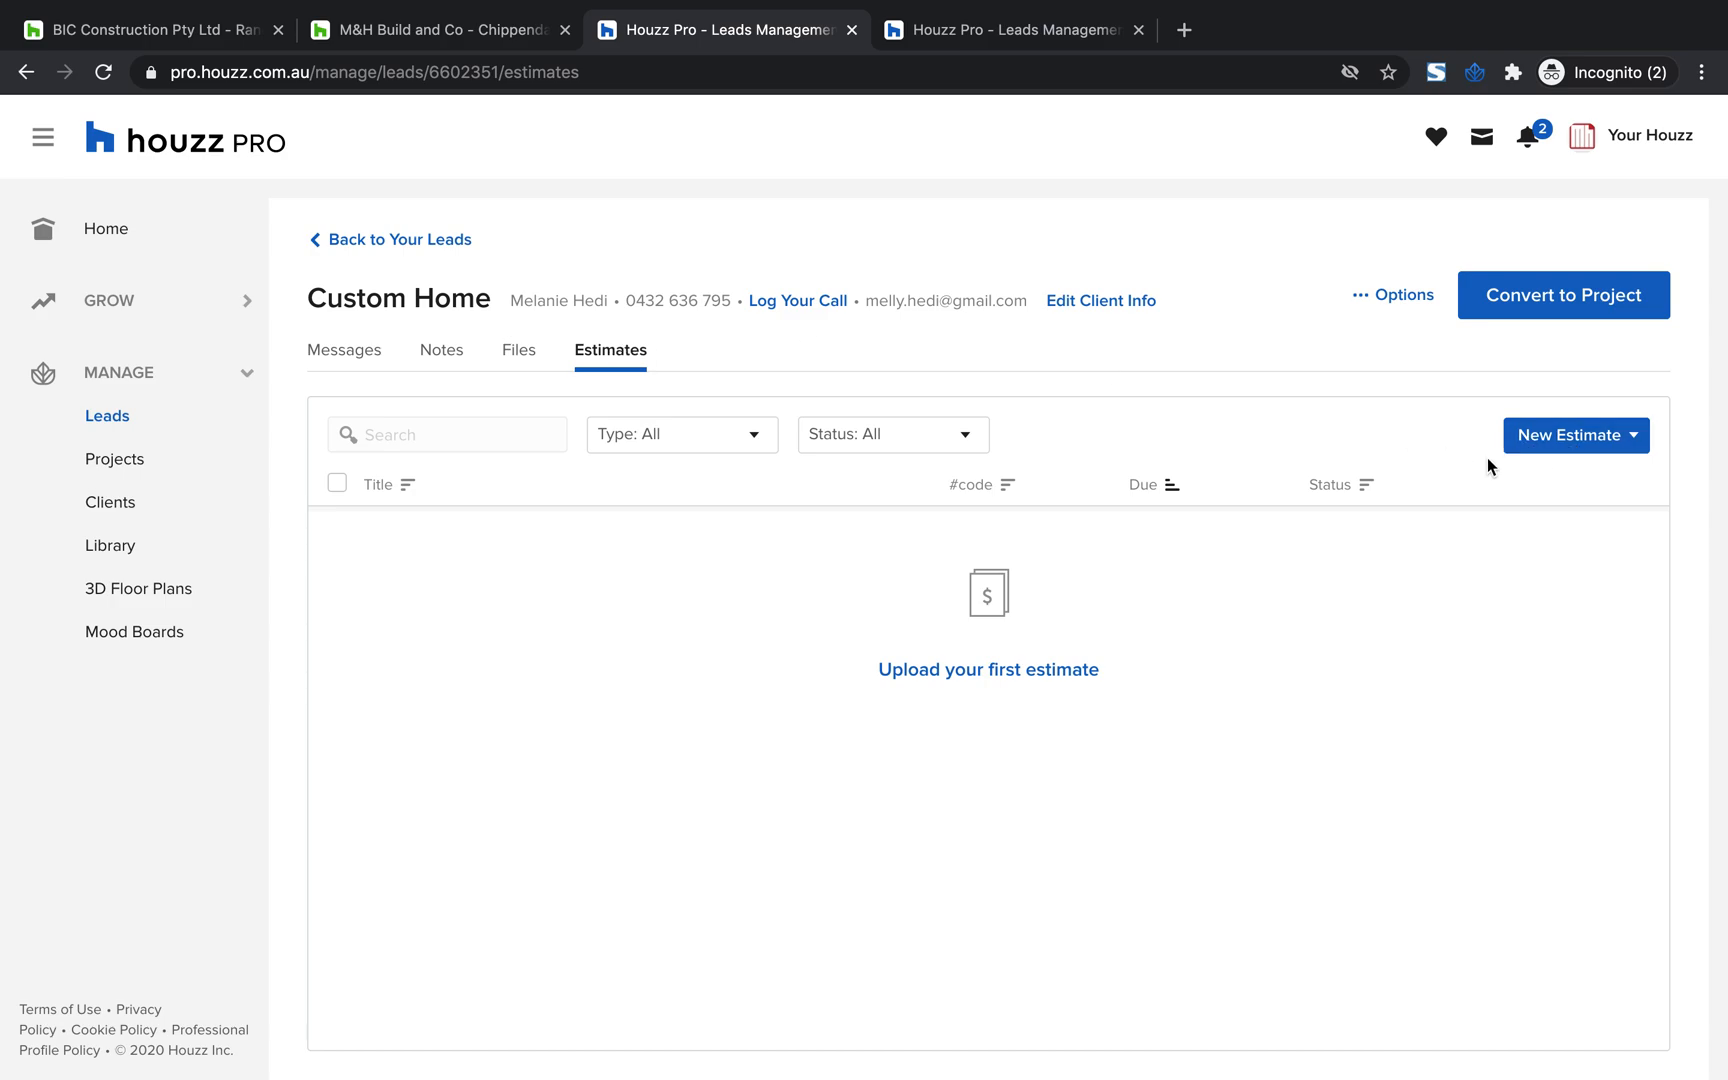
{"action": "left_click", "coordinate": [1546, 447]}
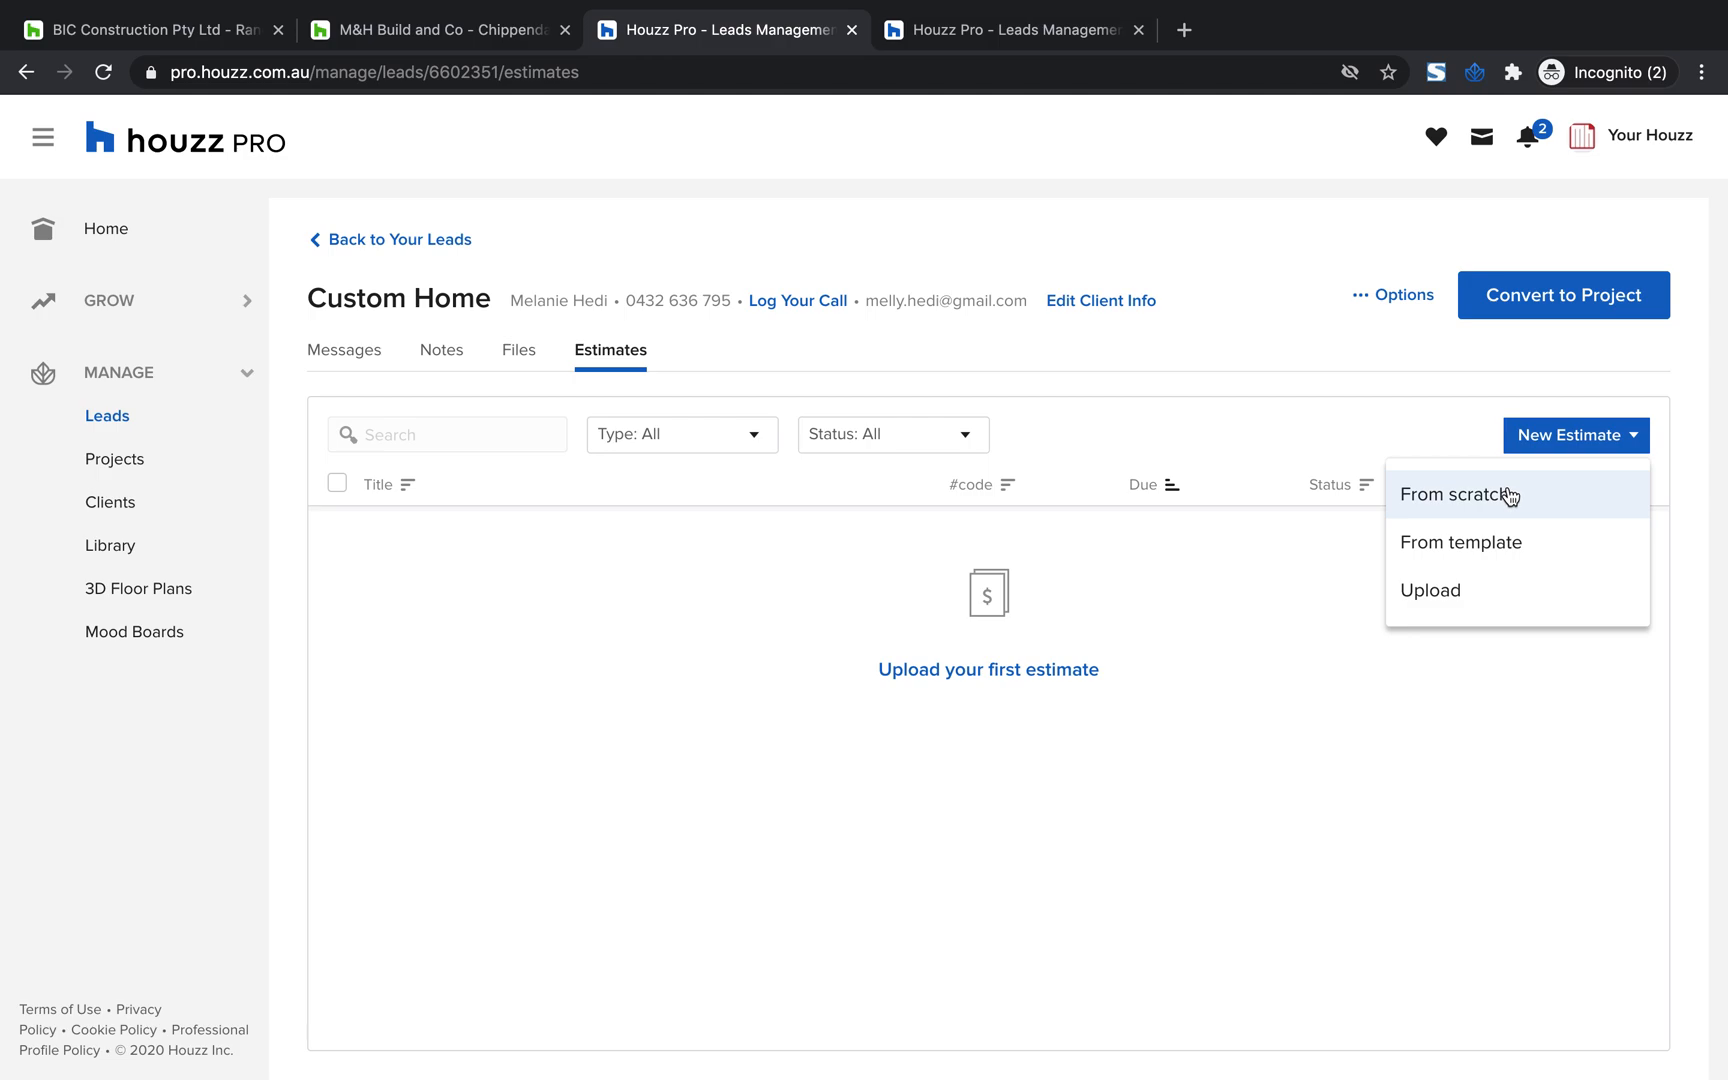
{"action": "left_click", "coordinate": [1448, 603]}
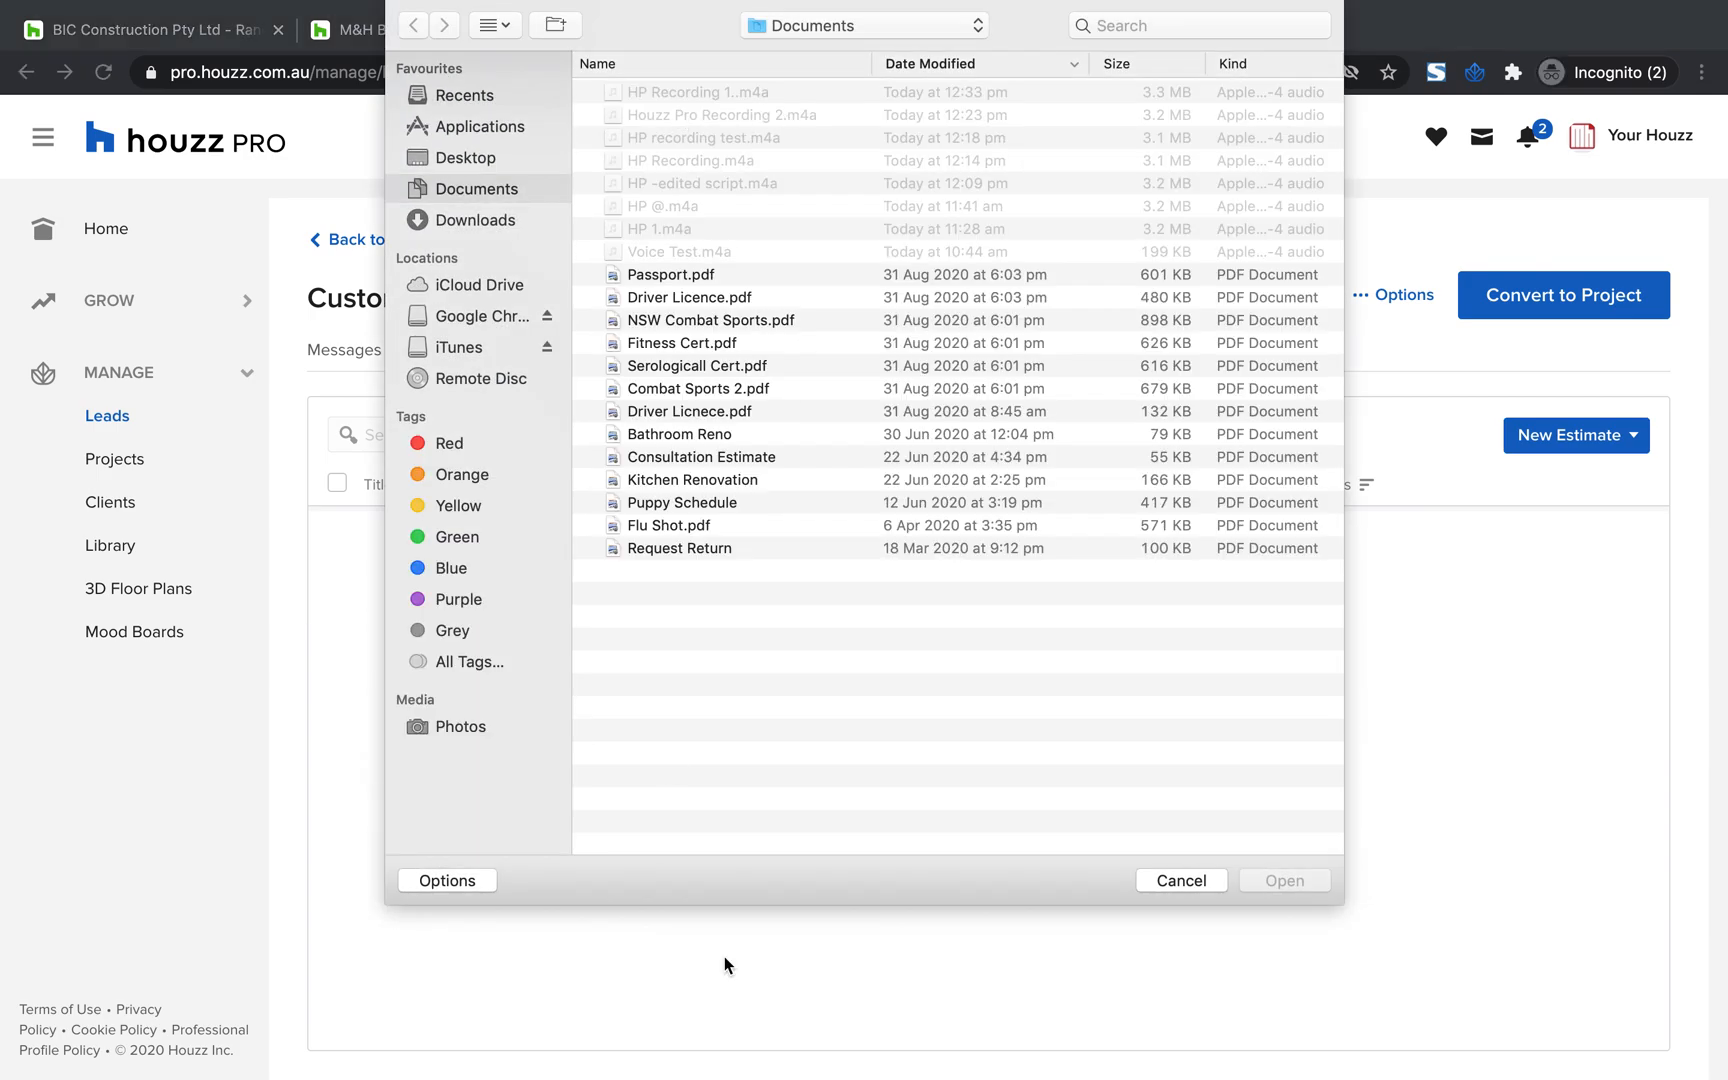
{"action": "left_click", "coordinate": [1190, 886]}
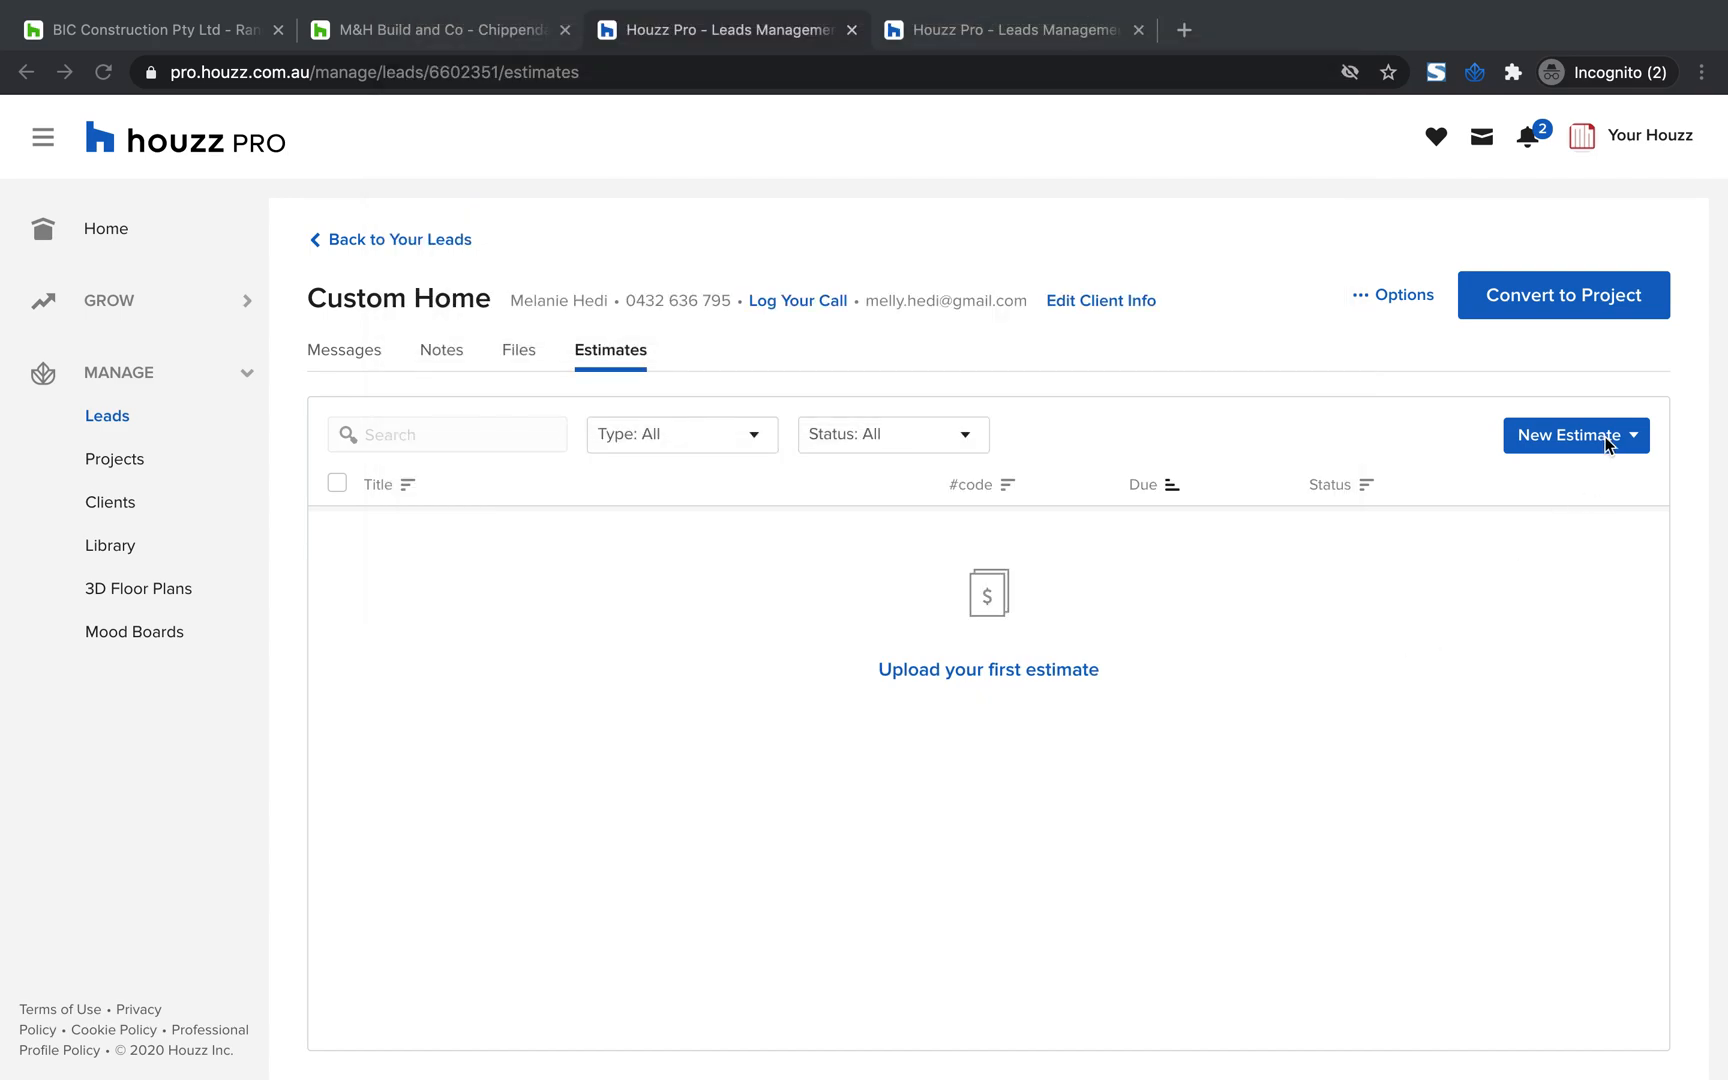
Create a new estimate for the Custom Home lead from the Consultation Estimate template
{"action": "left_click", "coordinate": [1604, 436]}
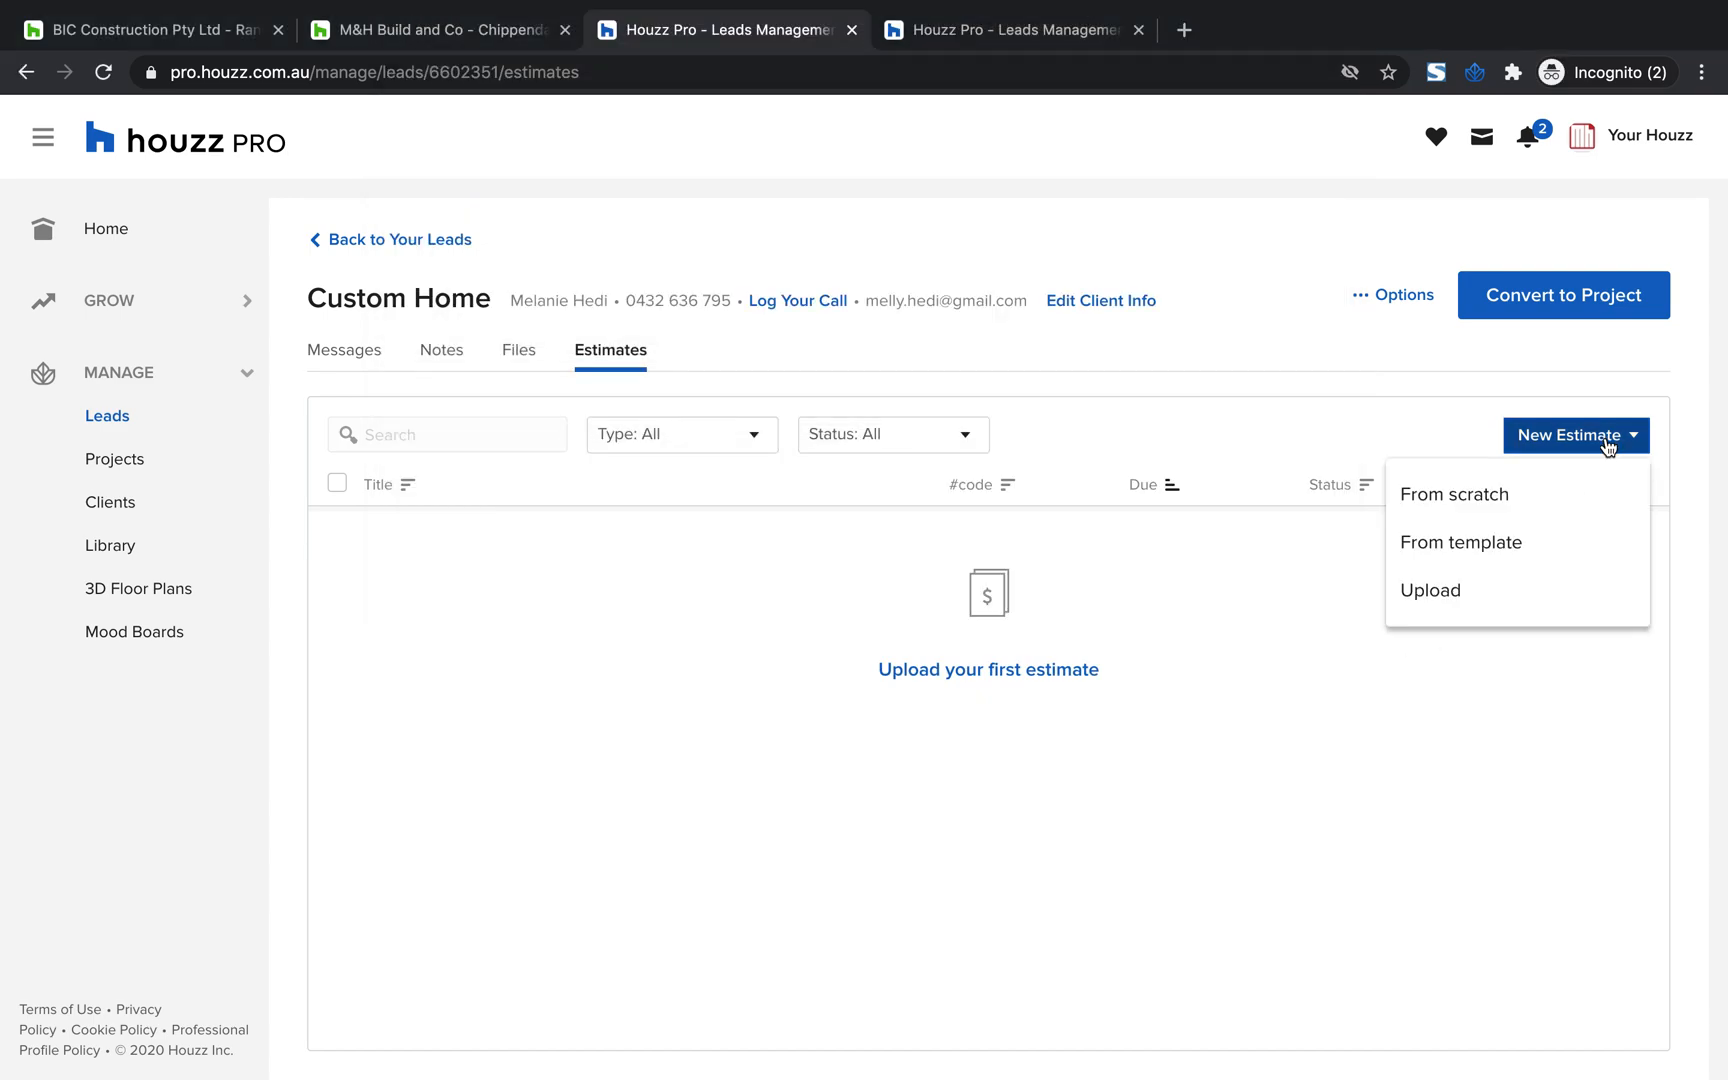
{"action": "left_click", "coordinate": [1478, 553]}
{"action": "left_click", "coordinate": [1045, 580]}
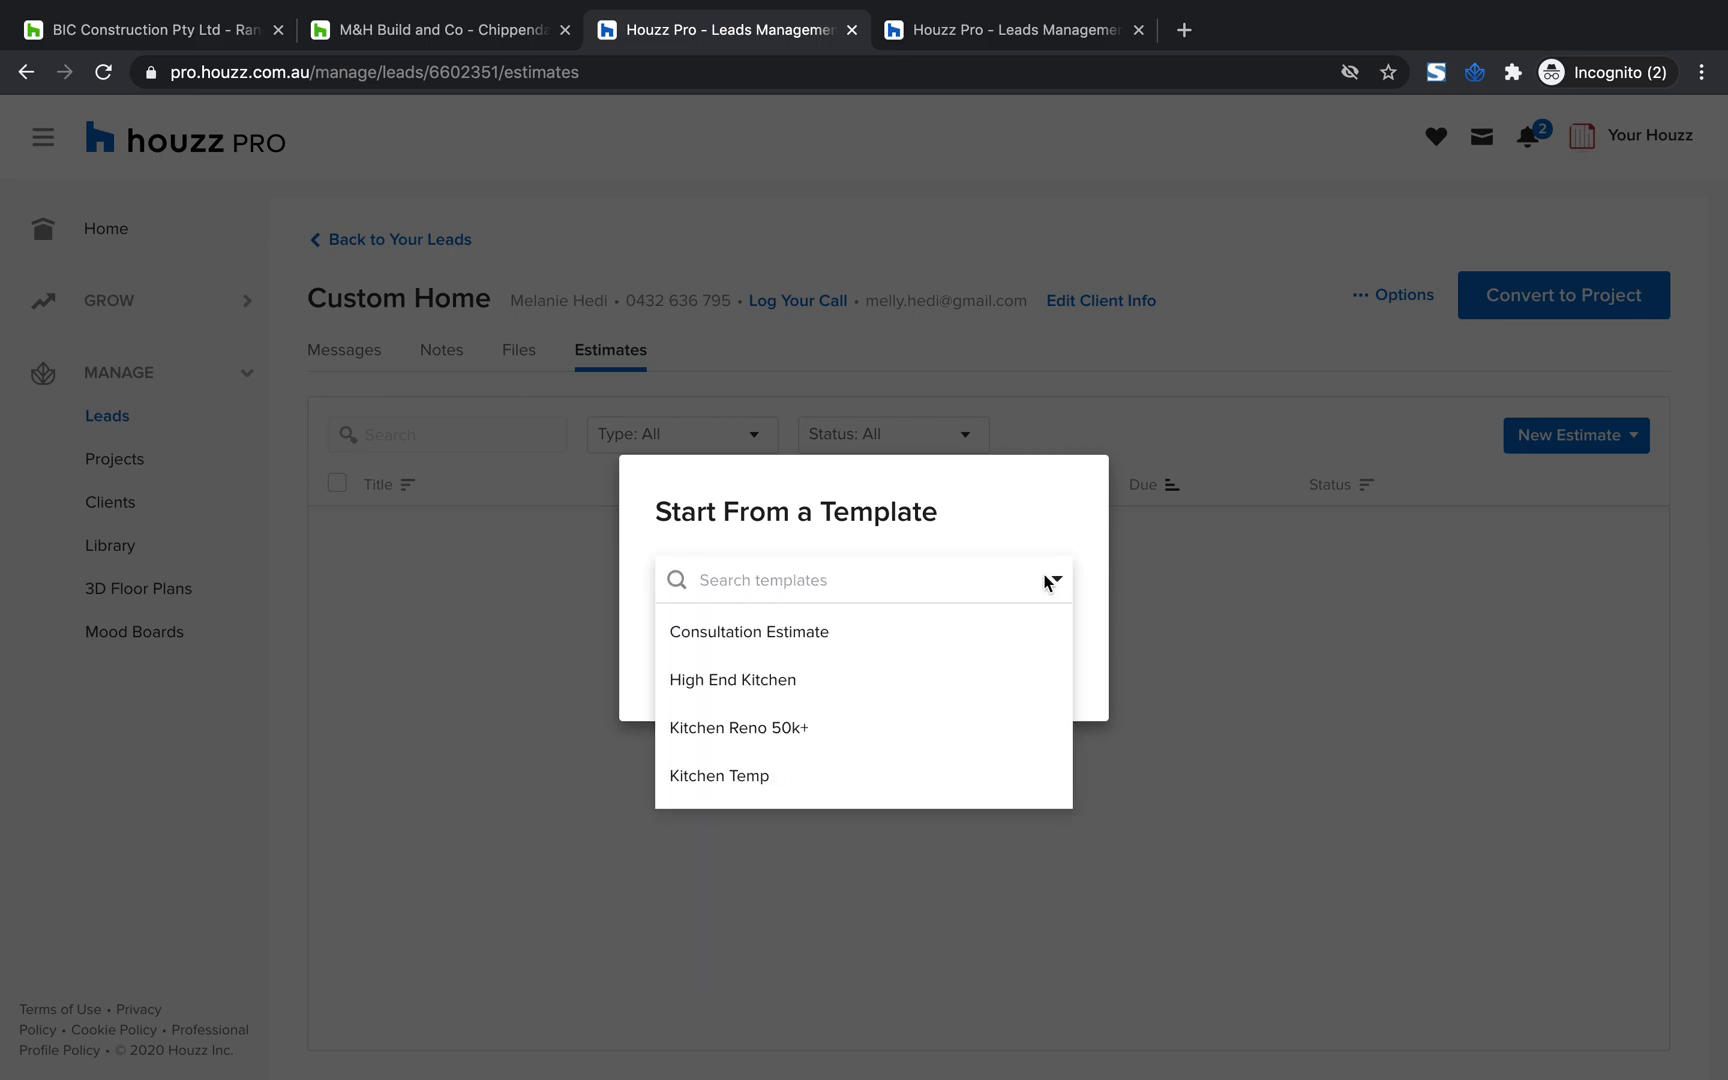
{"action": "left_click", "coordinate": [862, 648]}
{"action": "left_click", "coordinate": [1026, 667]}
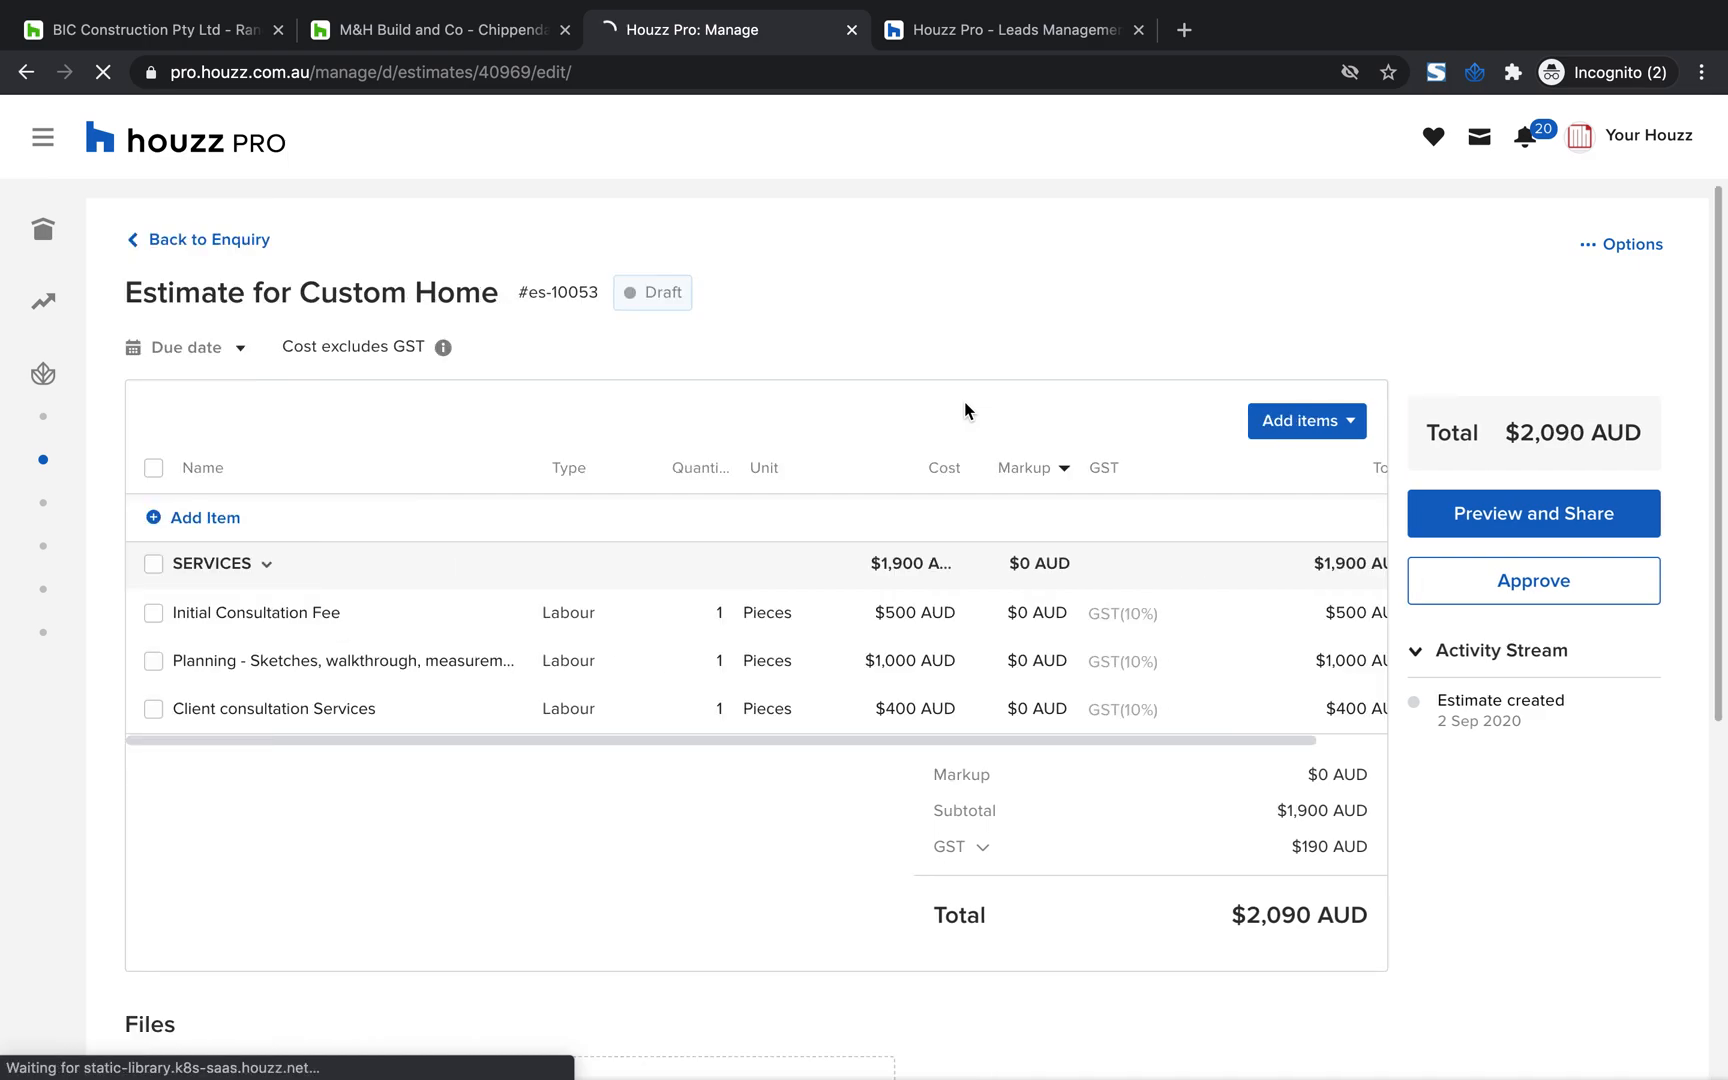
Review the draft estimate's items, totals, terms and memo sections, and view its file upload picker without attaching anything
{"action": "scroll", "coordinate": [863, 852], "scroll_direction": "down", "scroll_amount": 1}
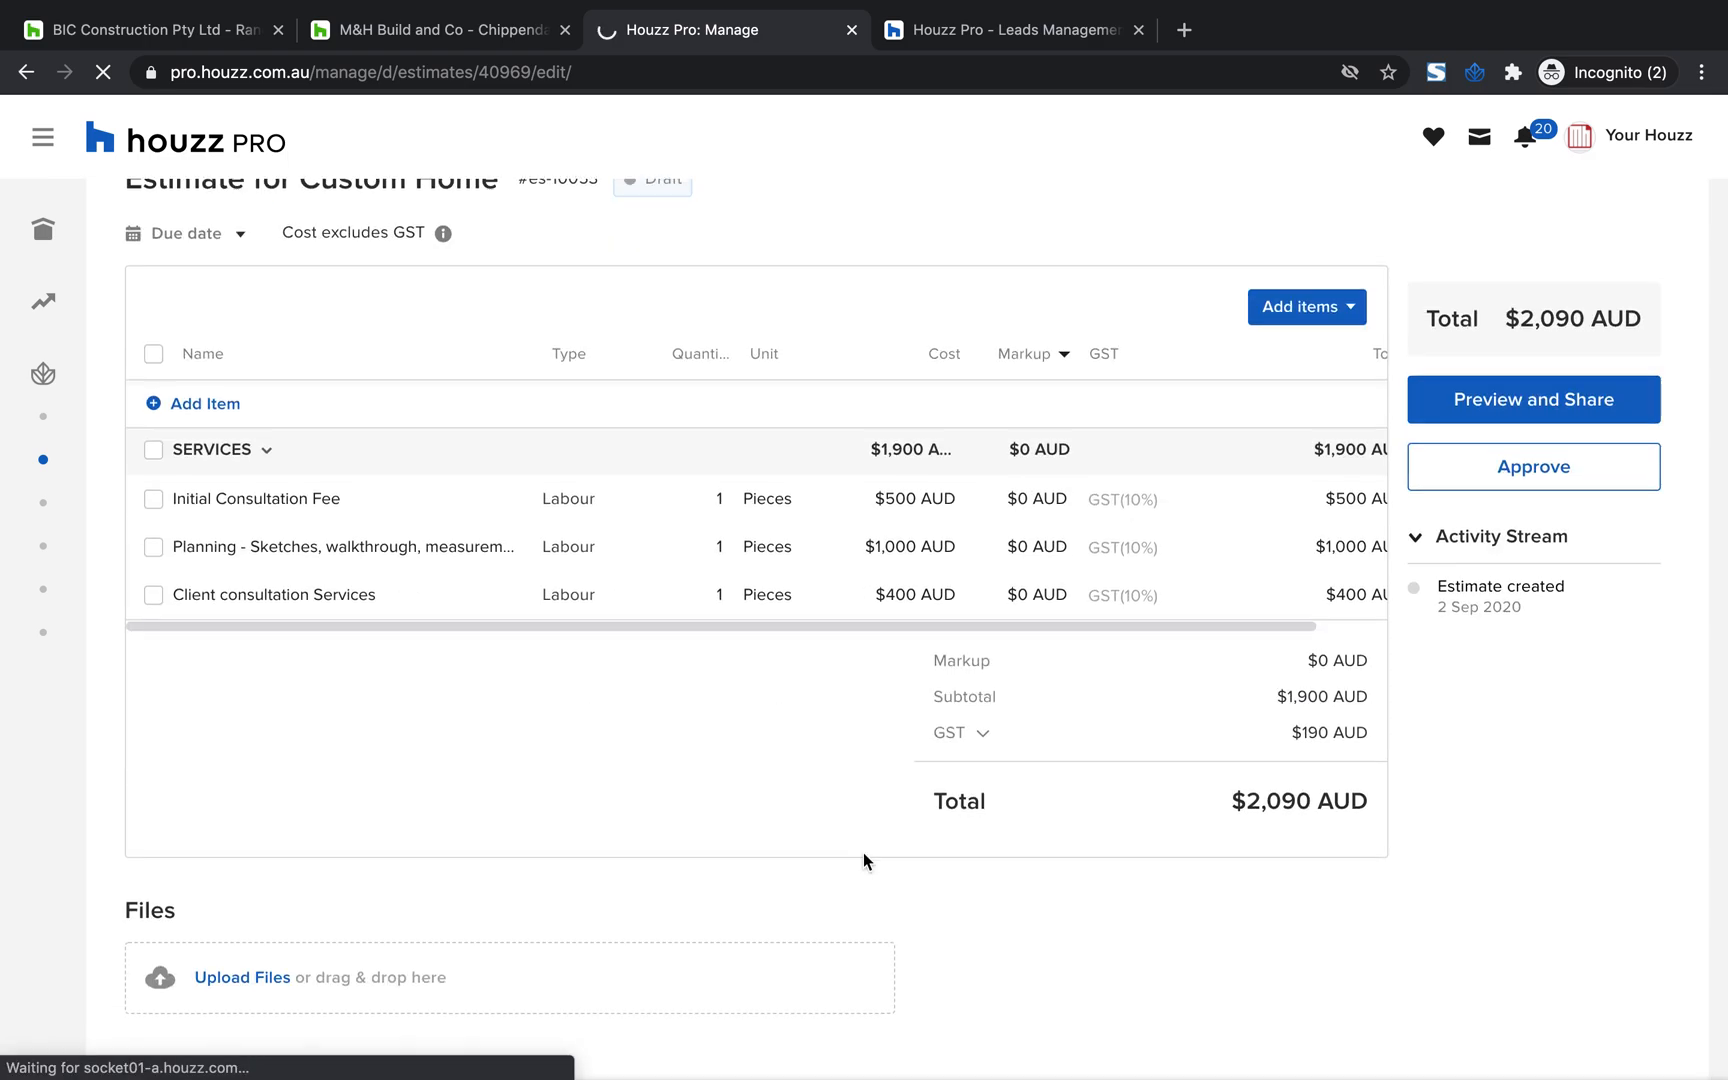
{"action": "scroll", "coordinate": [791, 740], "scroll_direction": "up", "scroll_amount": 1}
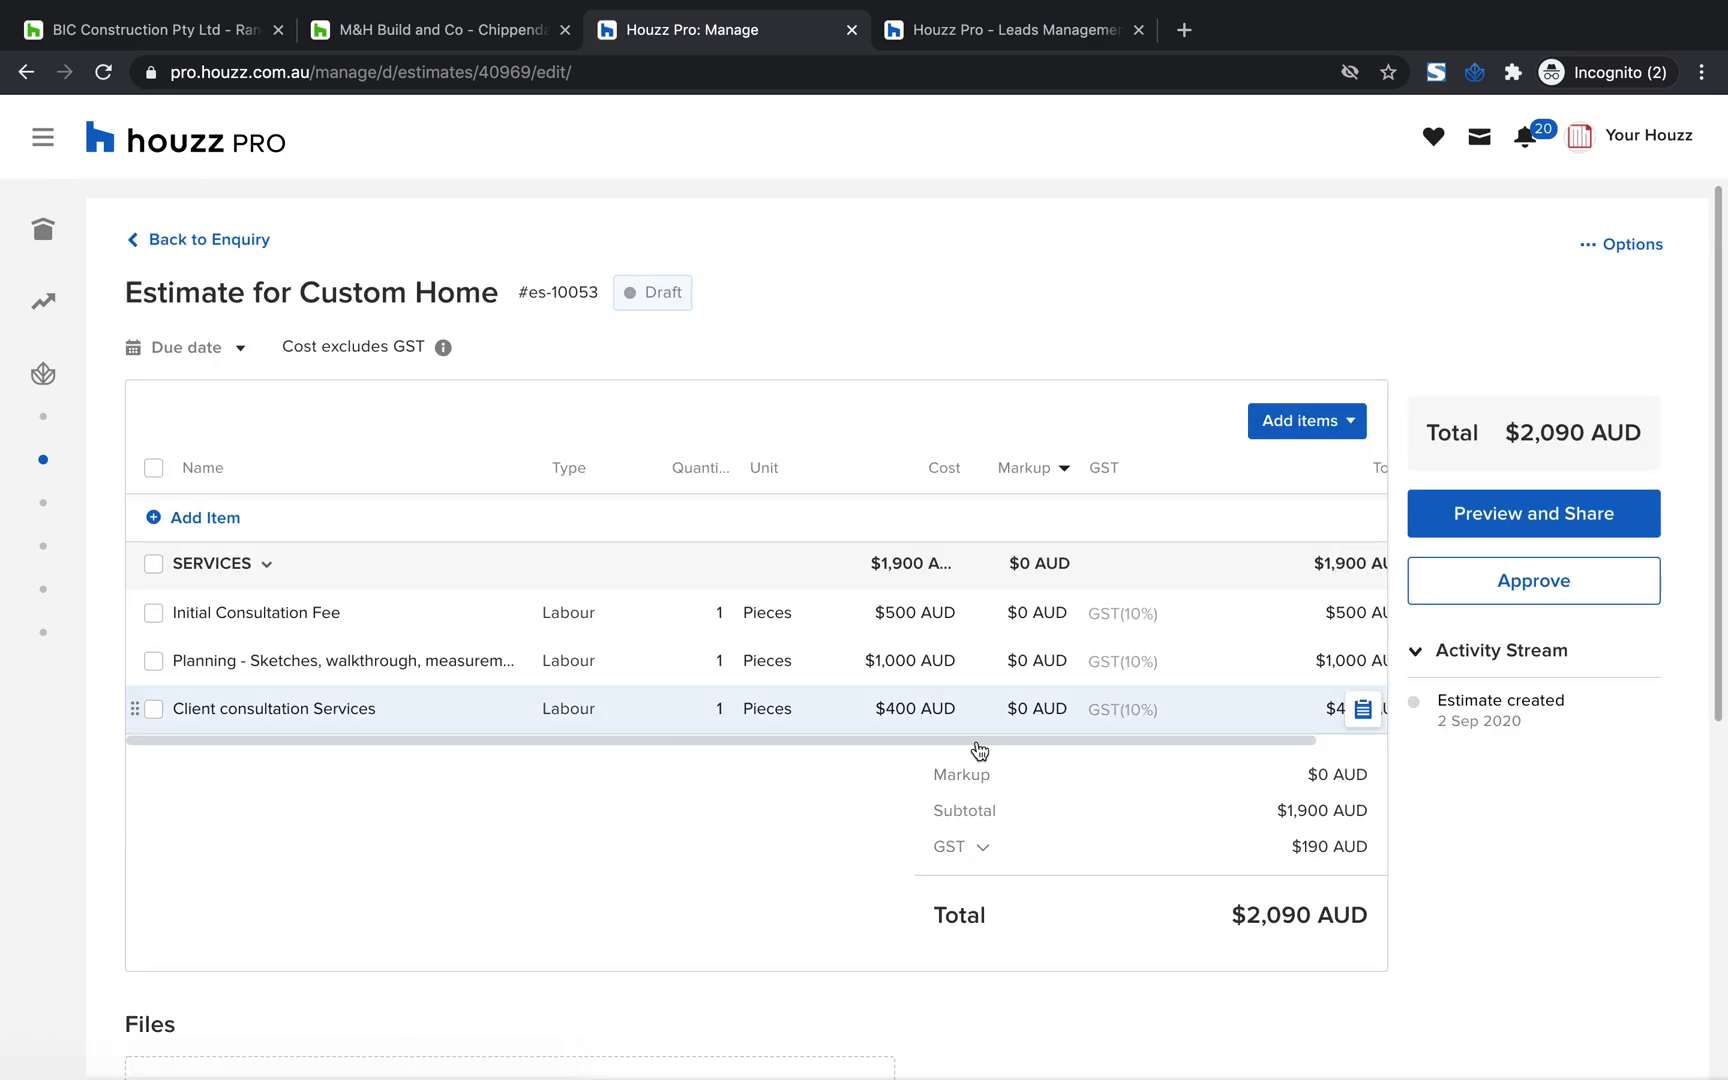
{"action": "scroll", "coordinate": [779, 802], "scroll_direction": "down", "scroll_amount": 3}
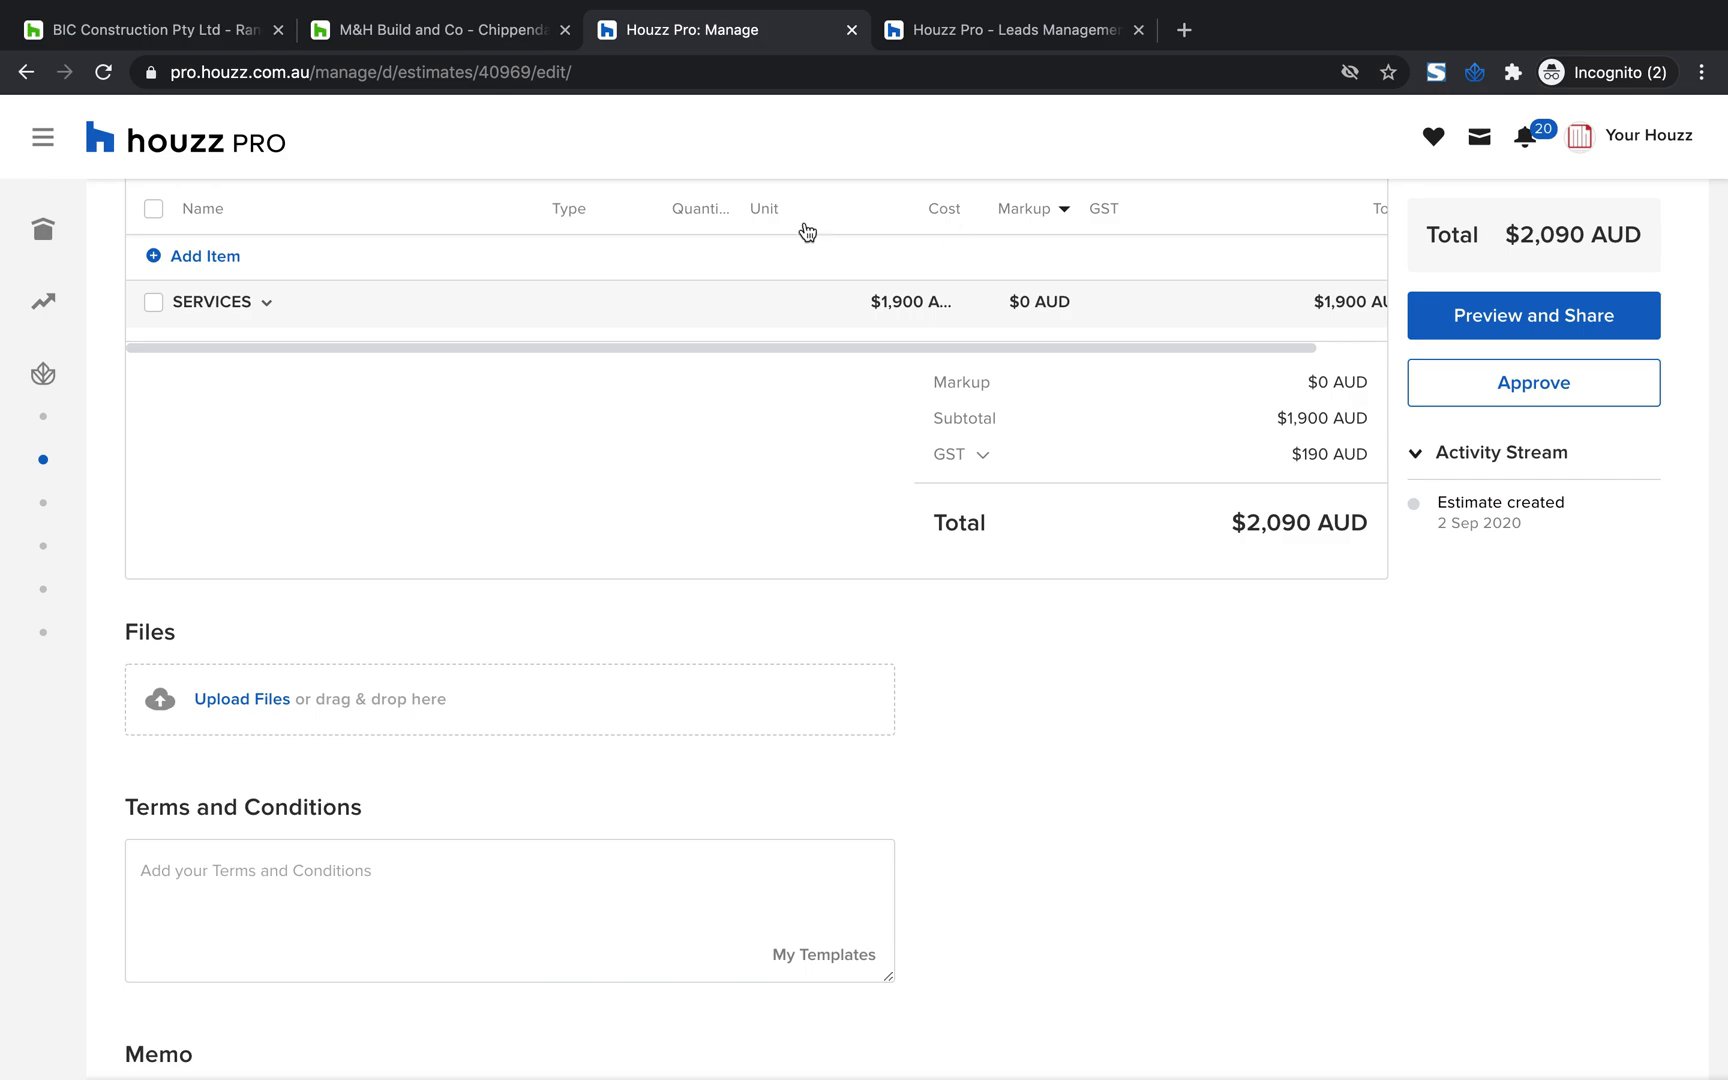
{"action": "scroll", "coordinate": [799, 417], "scroll_direction": "down", "scroll_amount": 1}
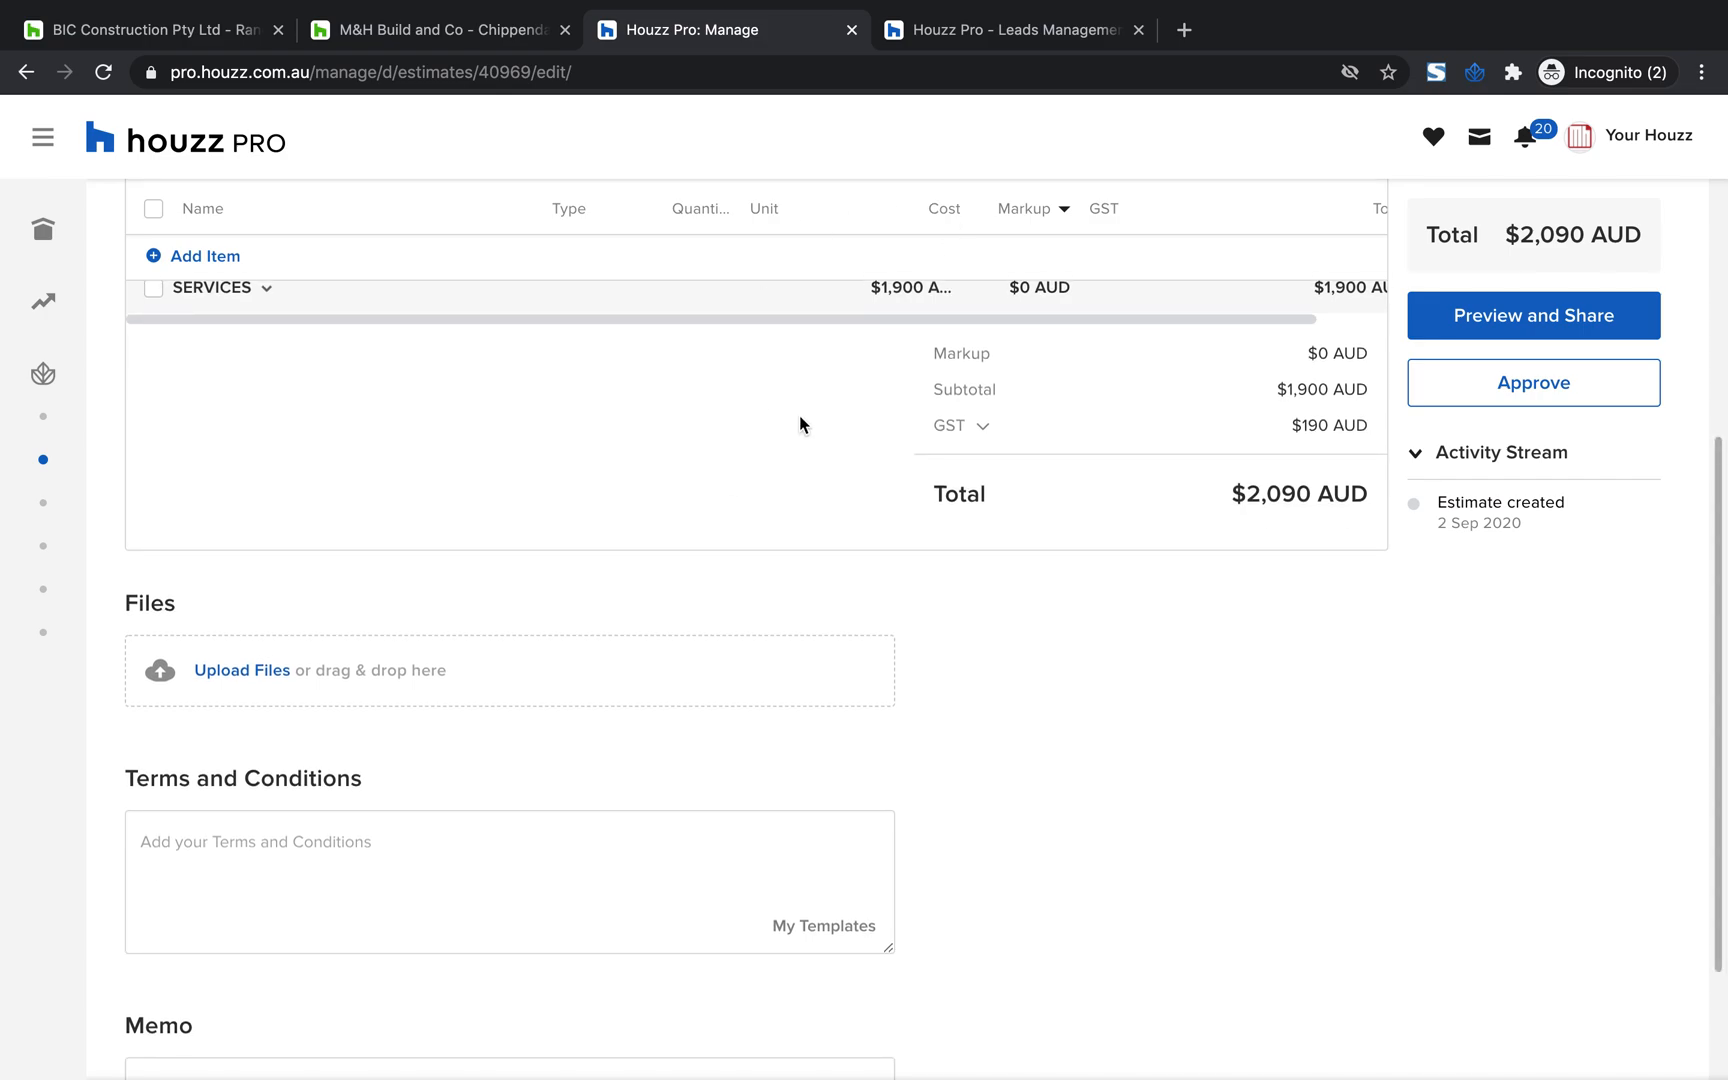
{"action": "scroll", "coordinate": [205, 940], "scroll_direction": "down", "scroll_amount": 1}
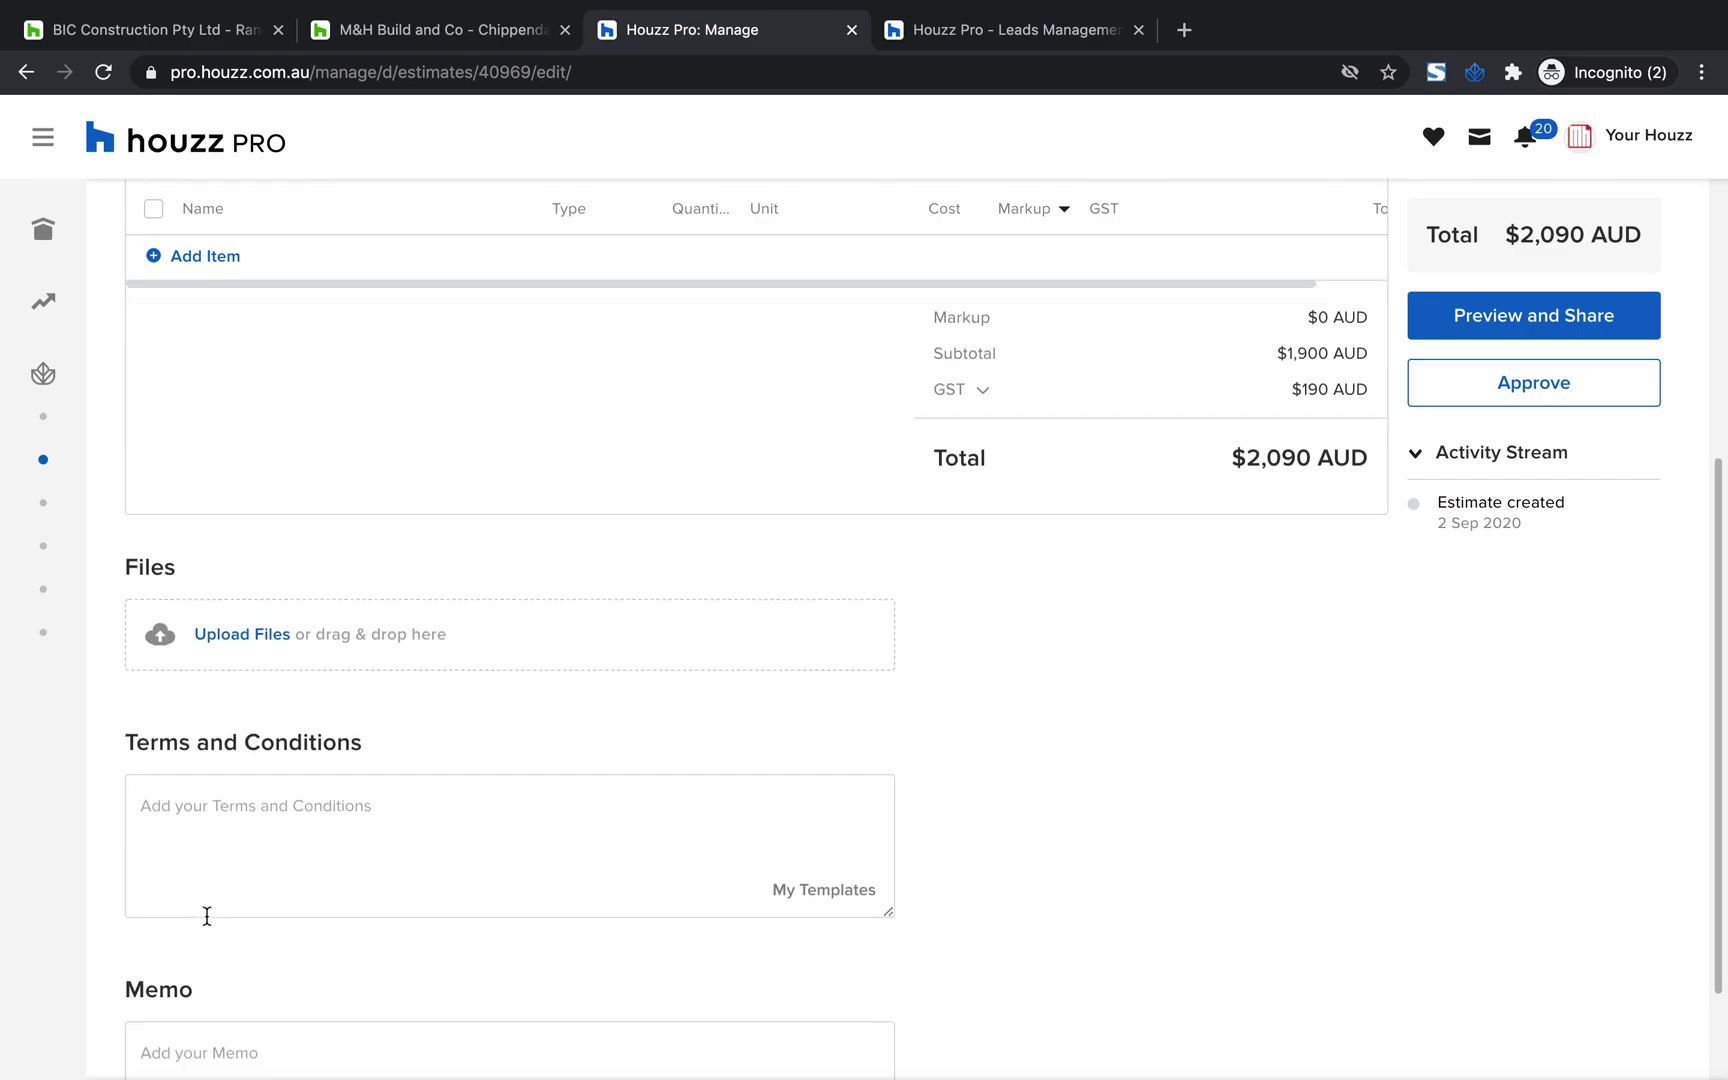
{"action": "scroll", "coordinate": [258, 678], "scroll_direction": "down", "scroll_amount": 3}
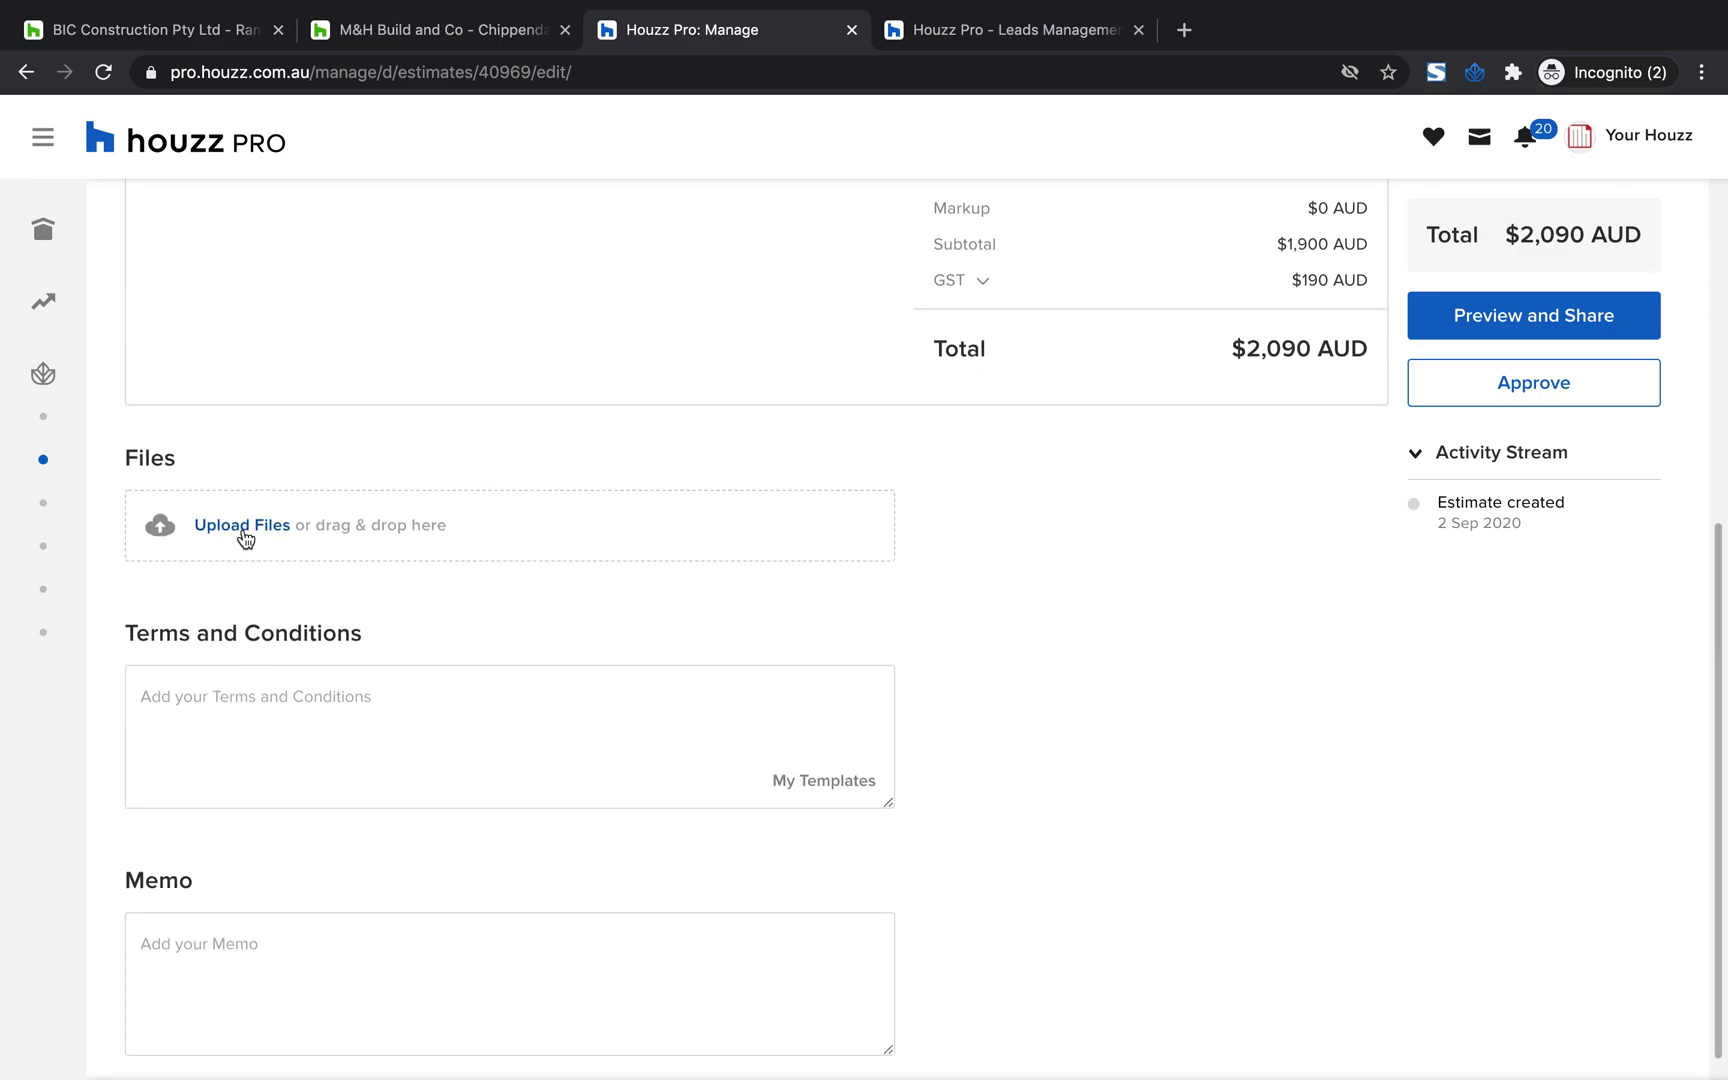
{"action": "left_click", "coordinate": [242, 526]}
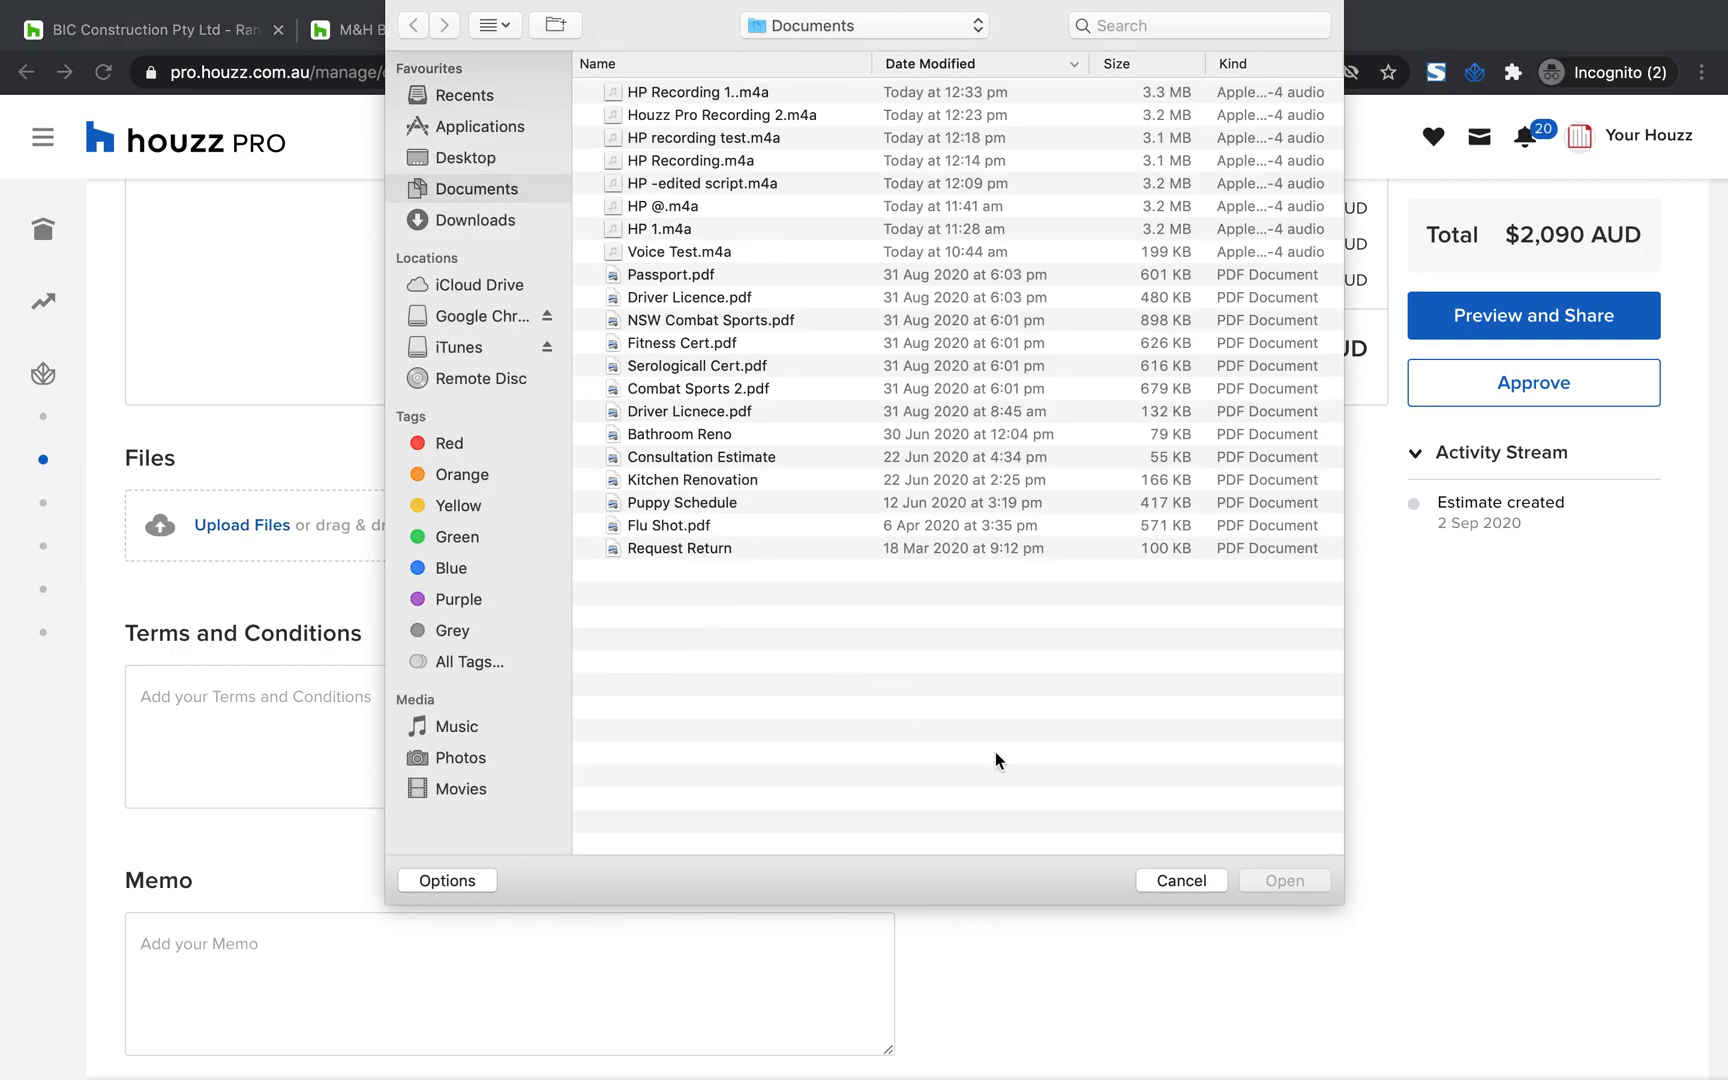
{"action": "left_click", "coordinate": [1180, 880]}
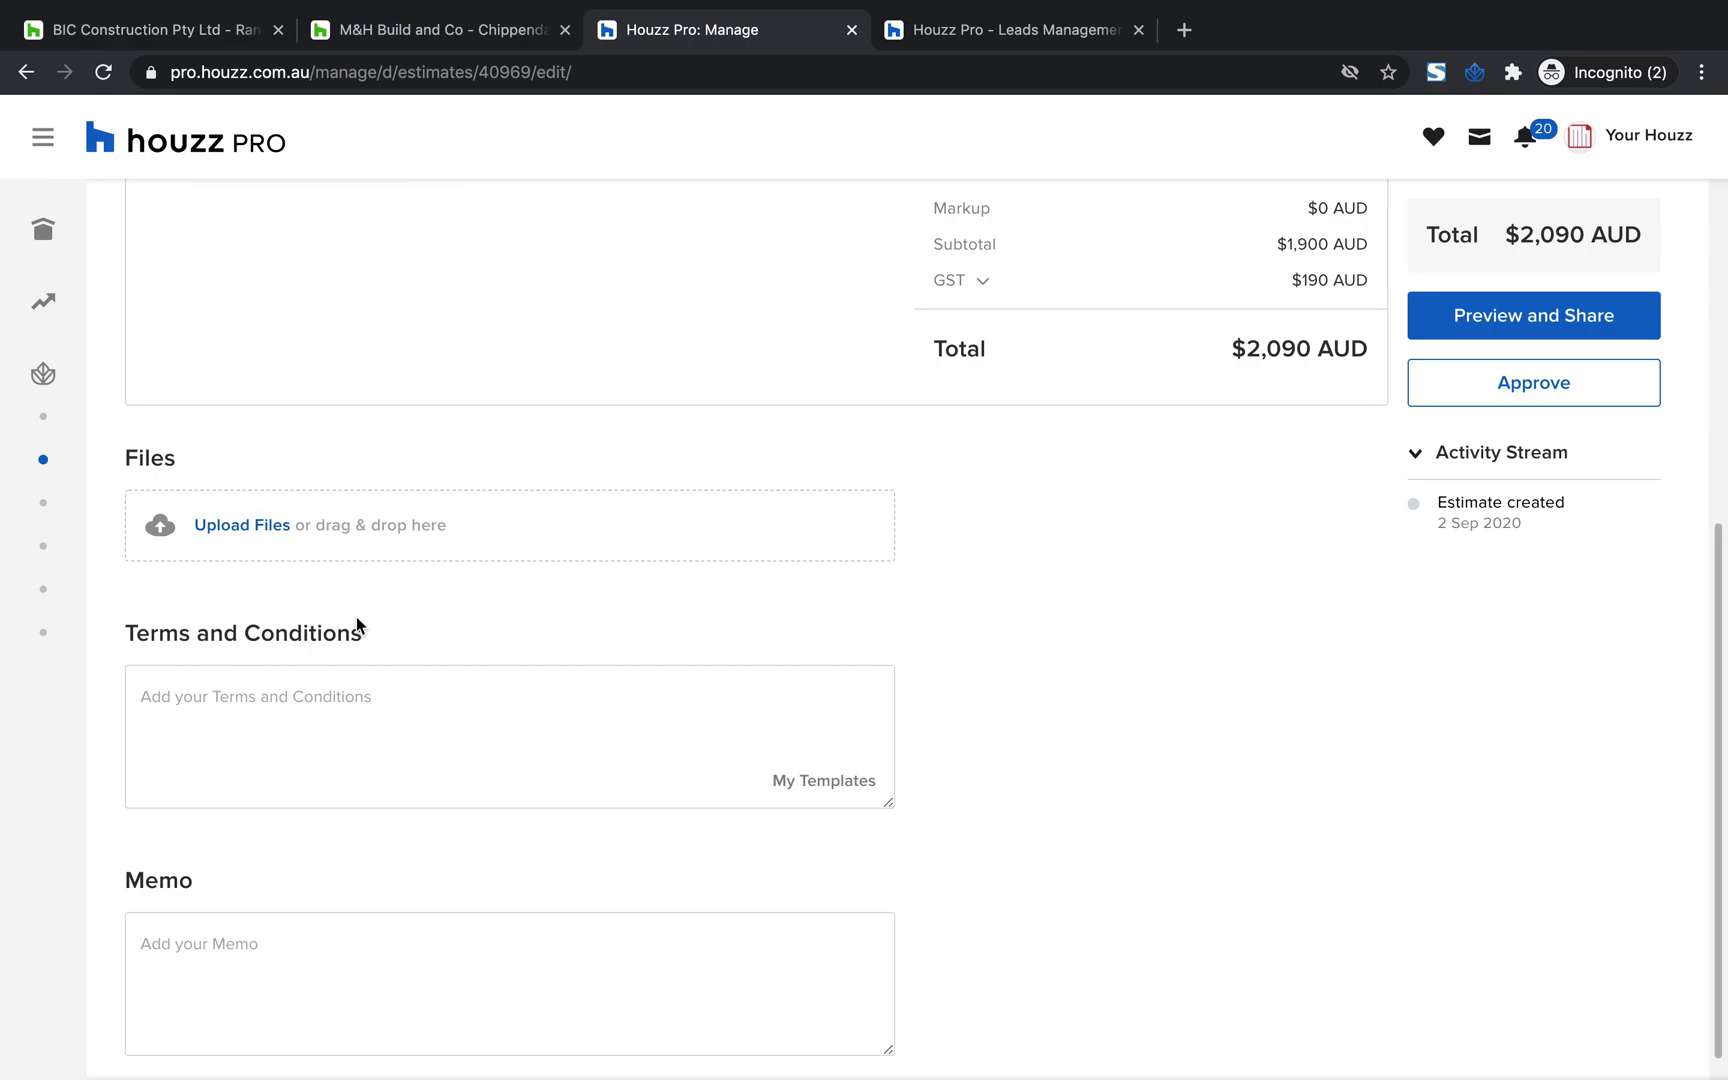
Review the estimate's total, then collapse and re-expand its activity stream
{"action": "scroll", "coordinate": [356, 616], "scroll_direction": "up", "scroll_amount": 10}
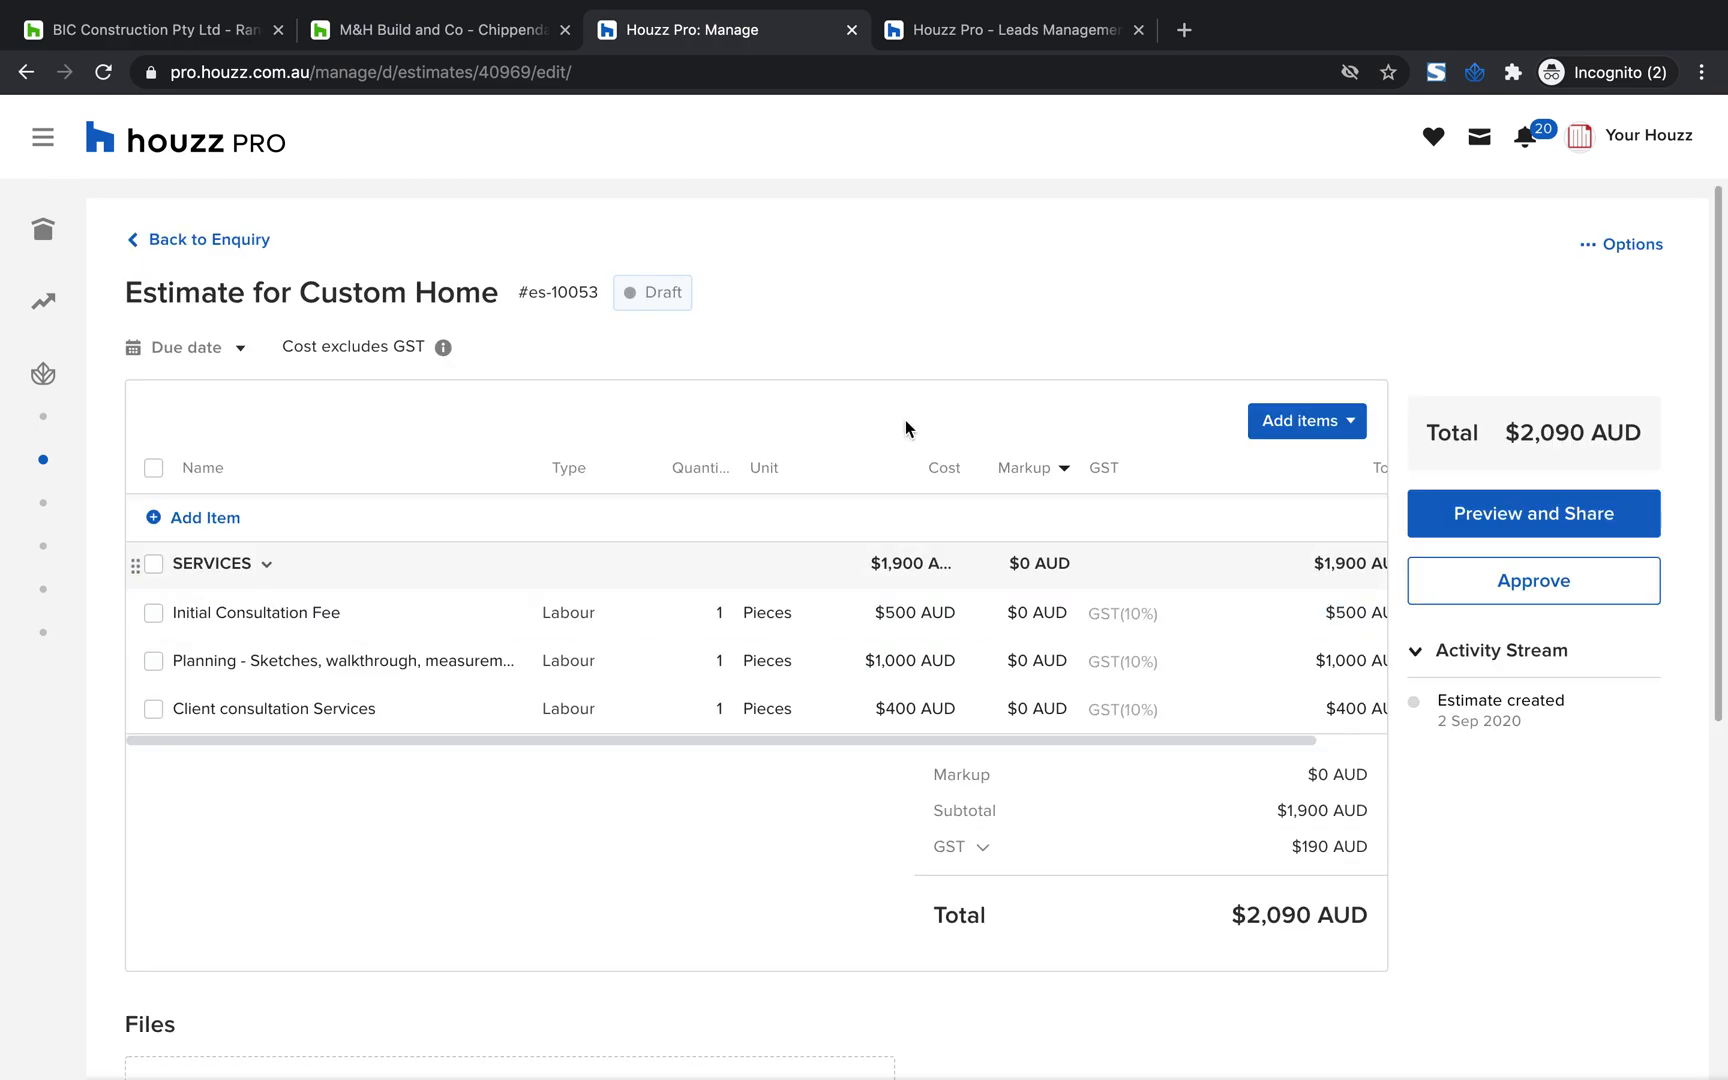
{"action": "left_click_drag", "start_coordinate": [1660, 430], "coordinate": [1495, 438]}
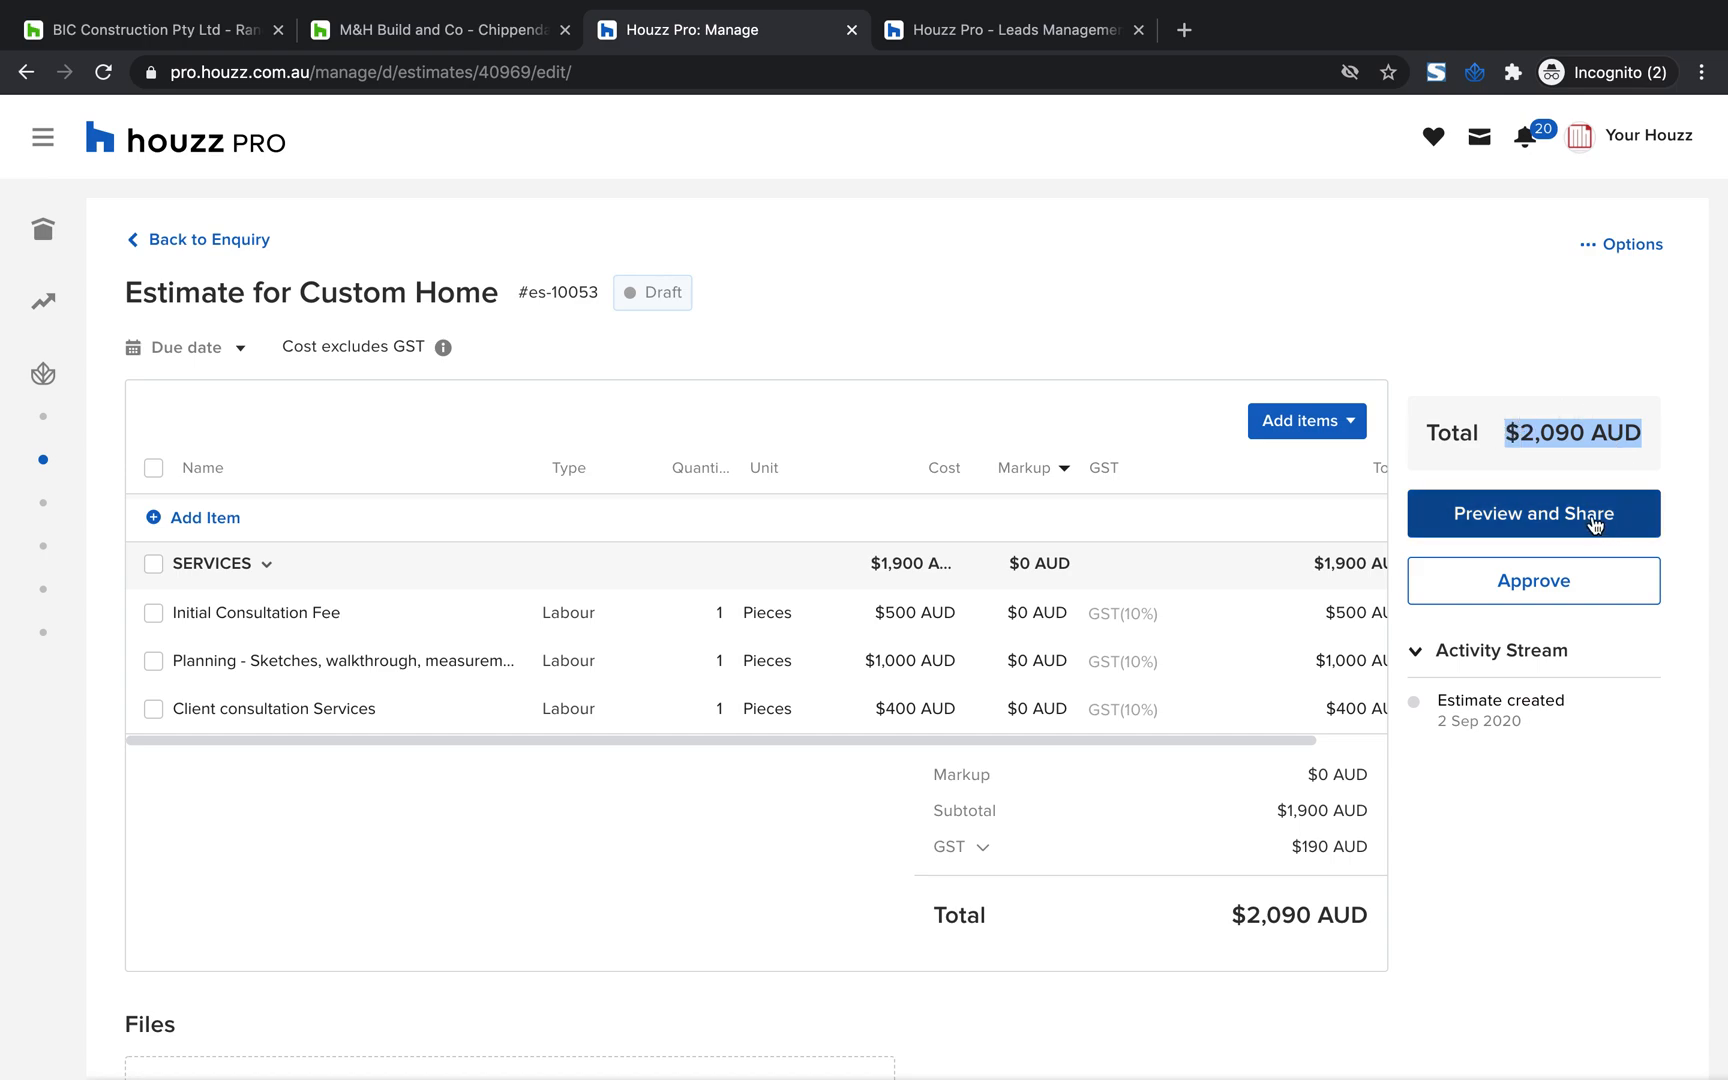
{"action": "left_click_drag", "start_coordinate": [1588, 660], "coordinate": [1416, 652]}
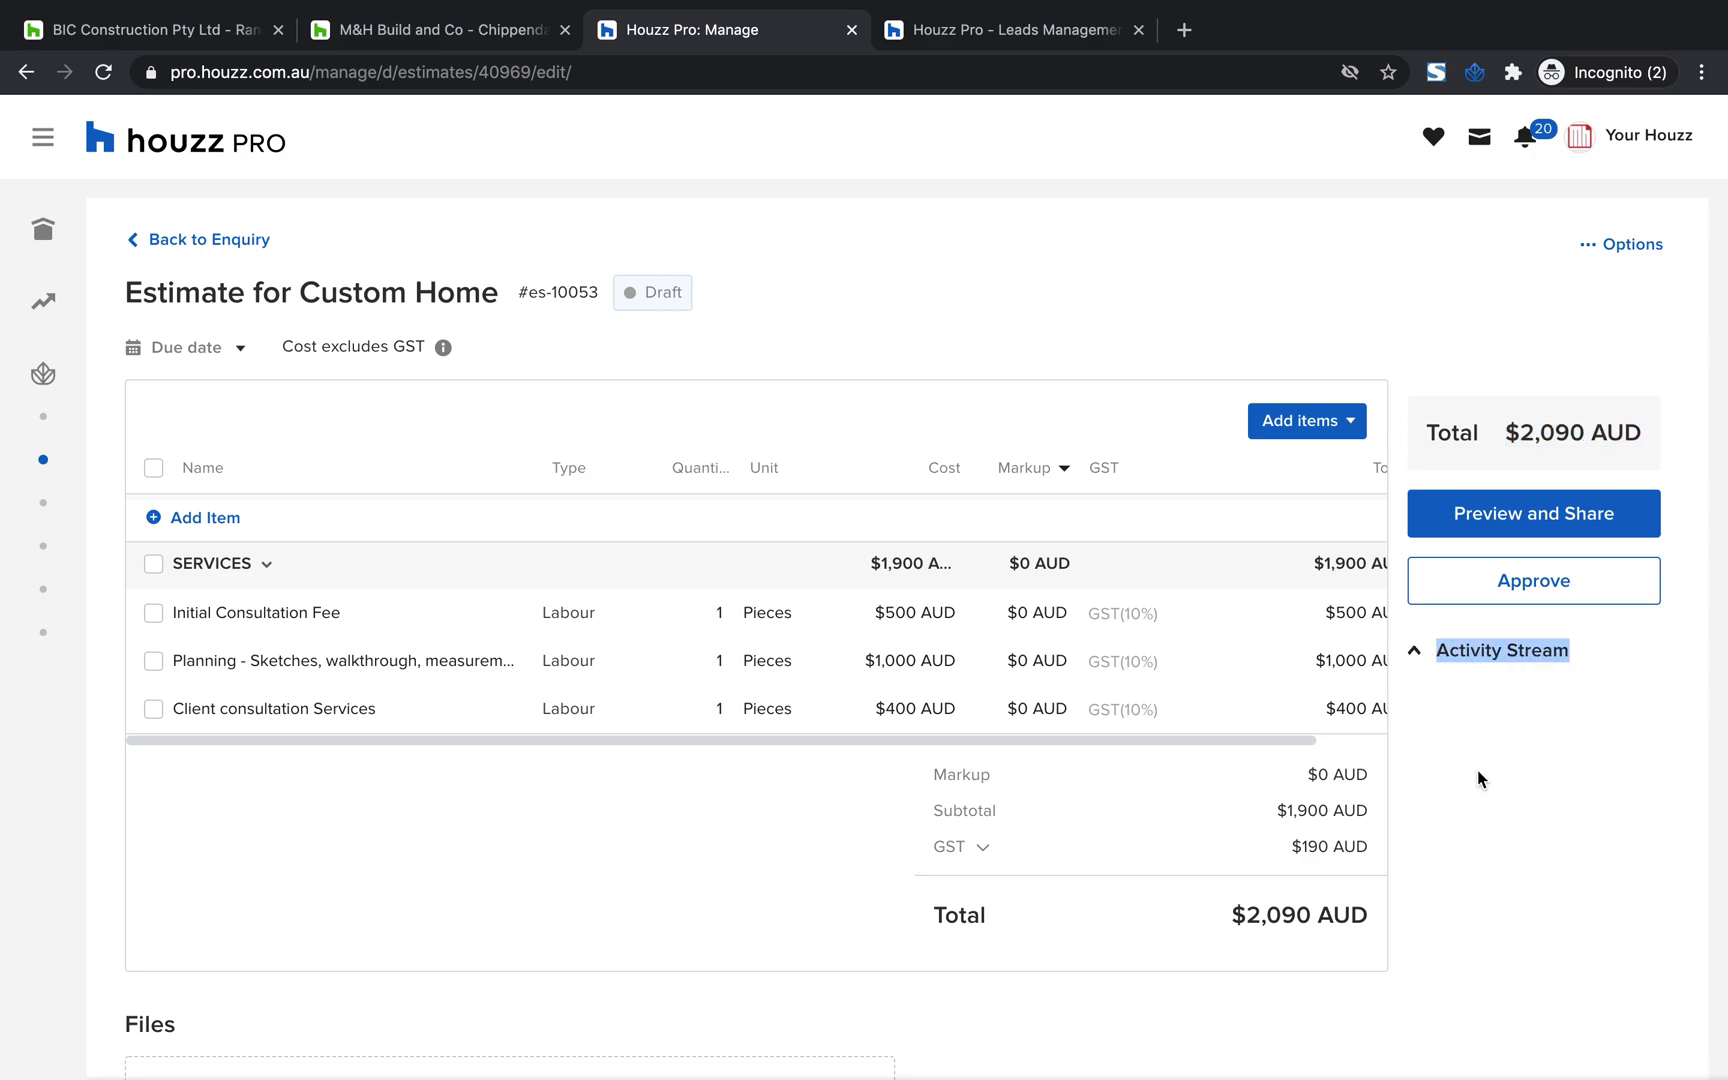
{"action": "left_click", "coordinate": [1415, 652]}
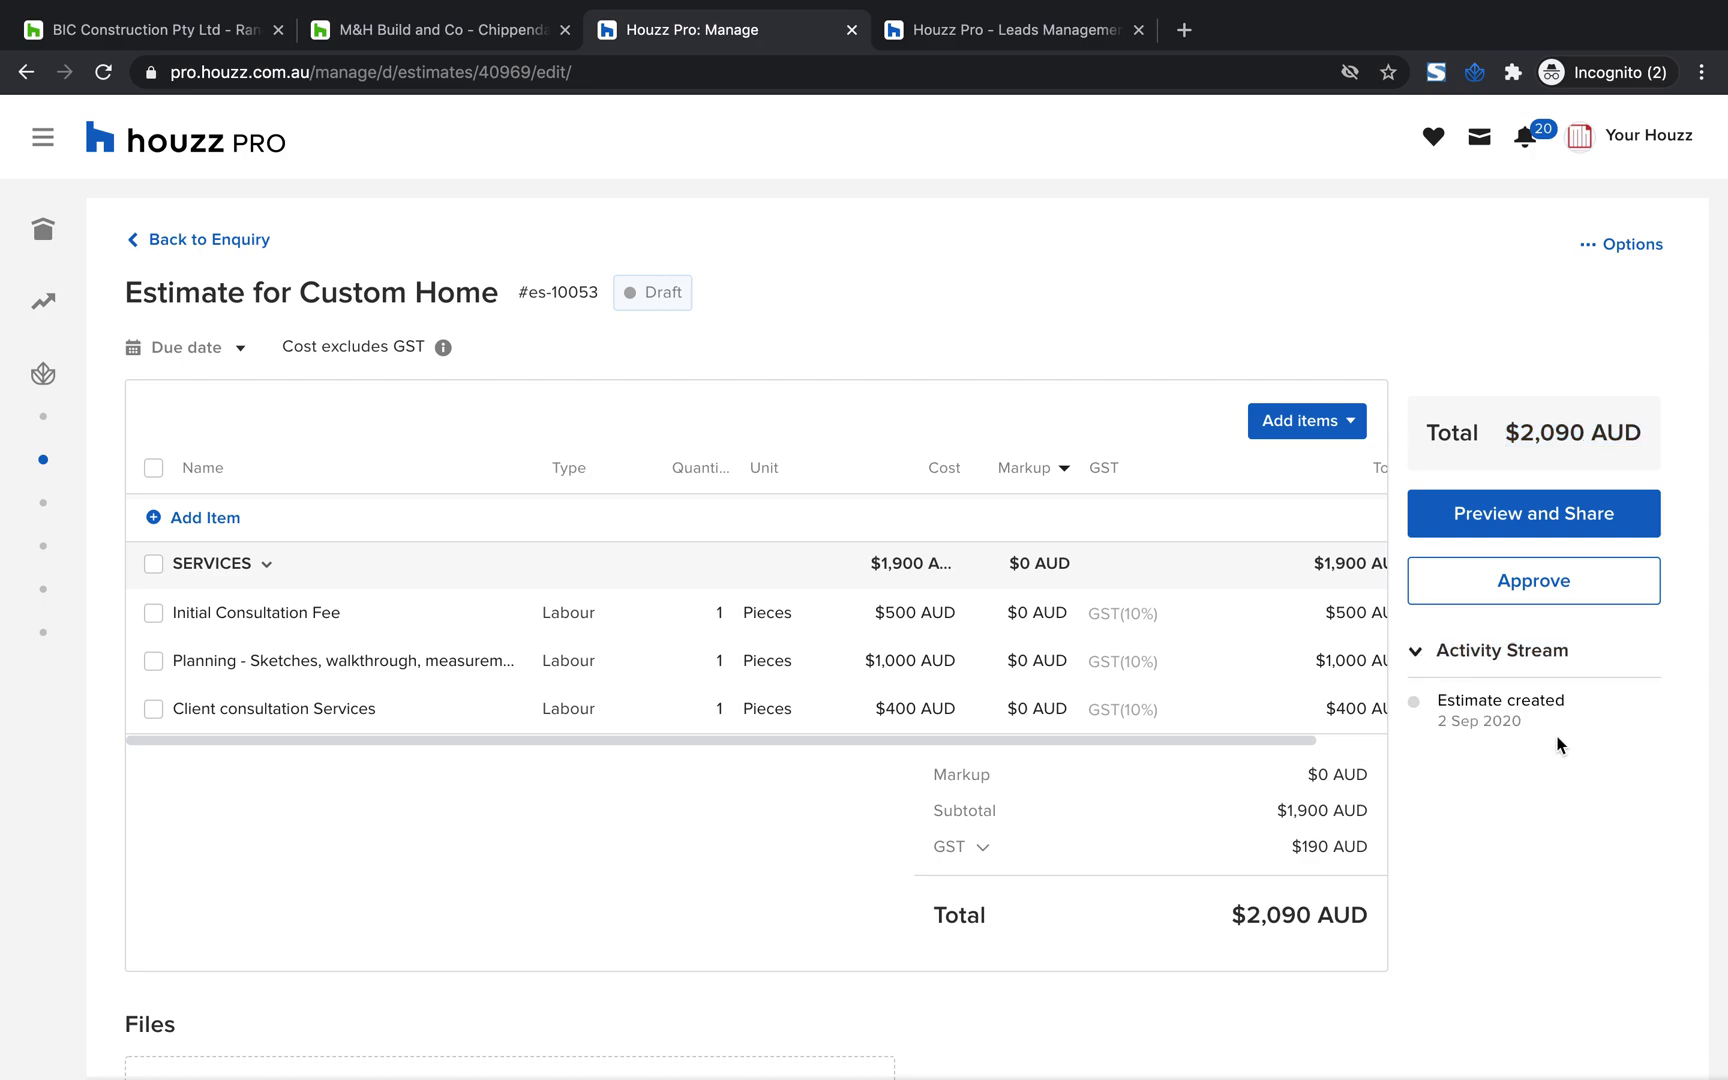
Open the sharing preview of the Custom Home estimate and review its layout and client display options
{"action": "left_click_drag", "start_coordinate": [1557, 744], "coordinate": [1432, 708]}
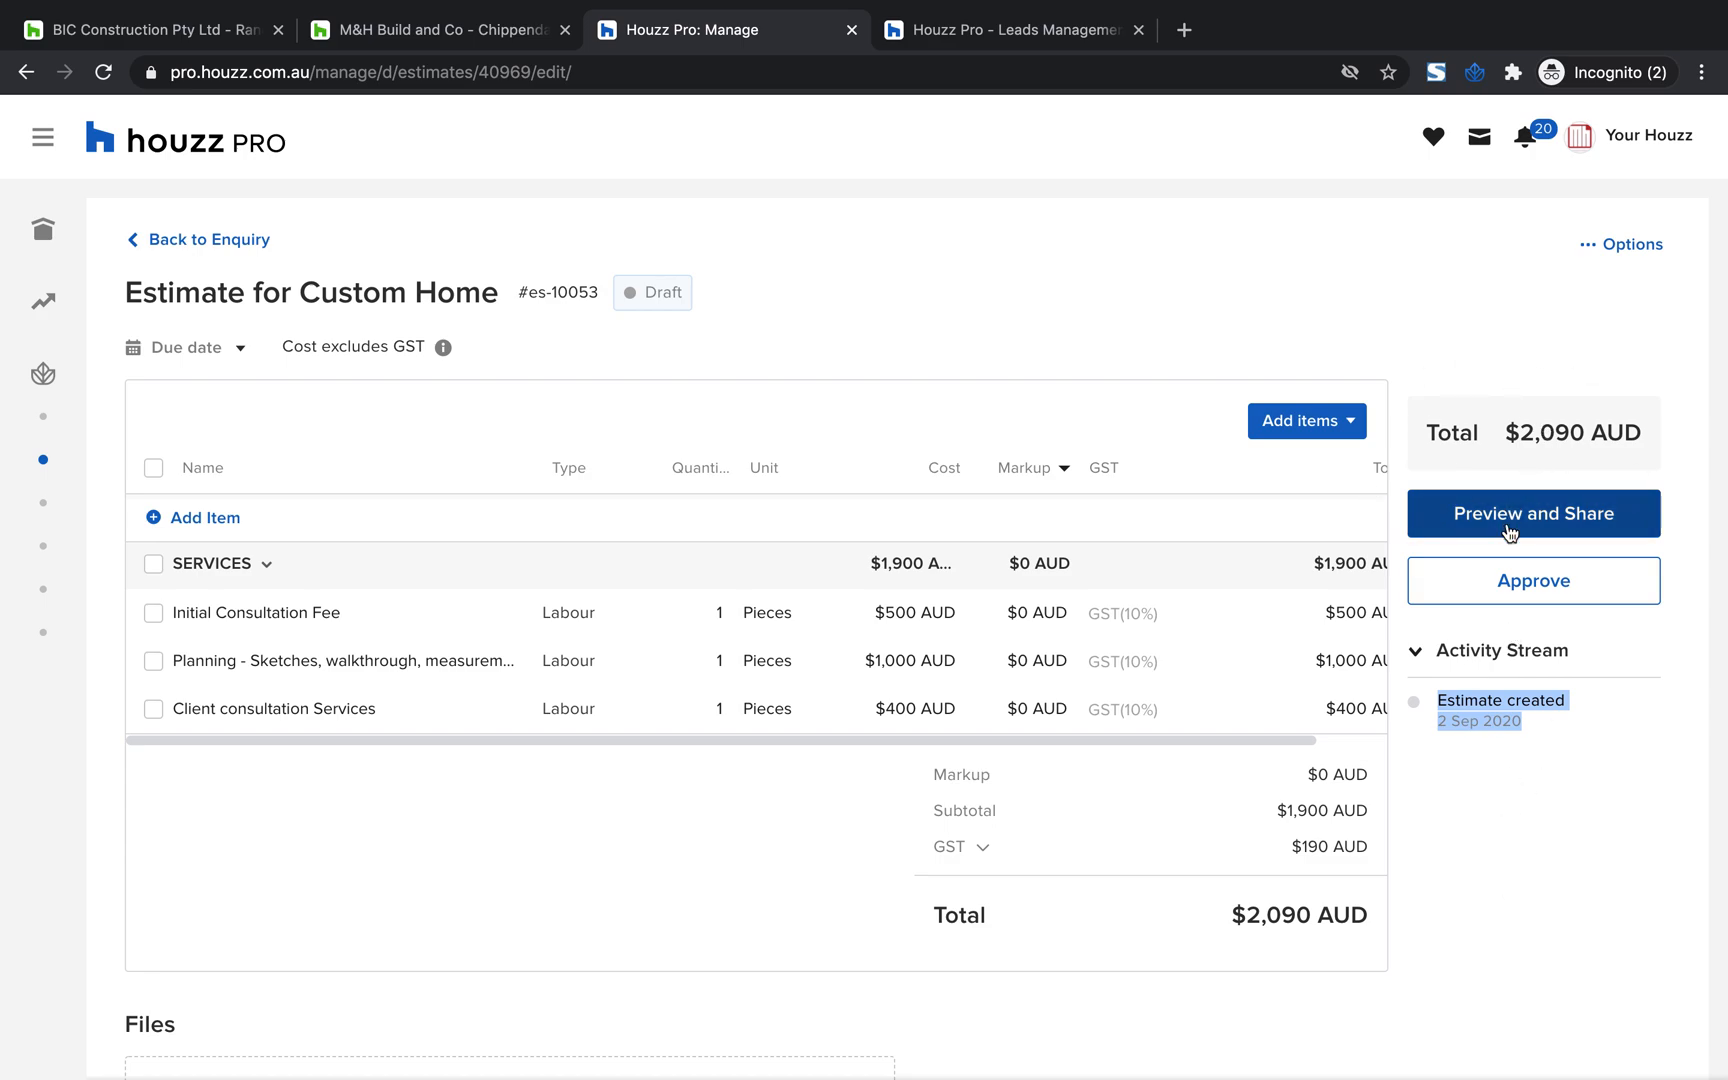
{"action": "scroll", "coordinate": [1508, 527], "scroll_direction": "up", "scroll_amount": 3}
{"action": "left_click", "coordinate": [1568, 529]}
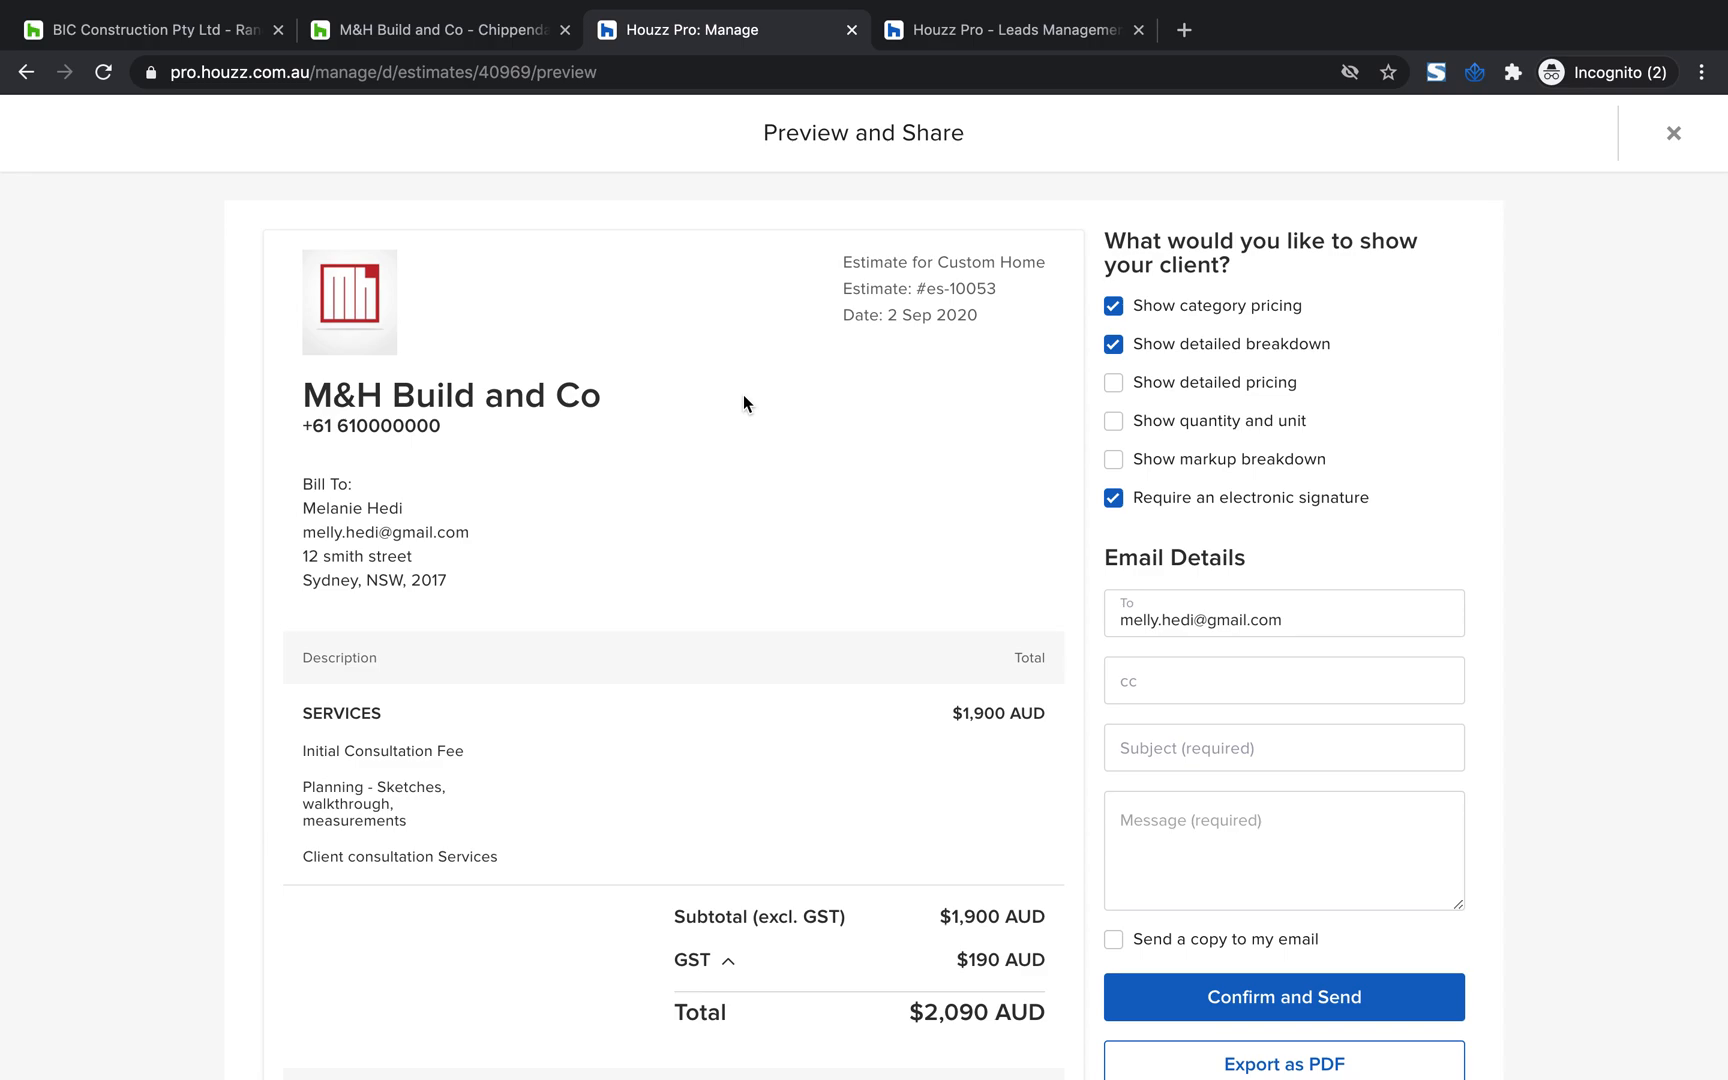
{"action": "scroll", "coordinate": [1074, 464], "scroll_direction": "down", "scroll_amount": 2}
{"action": "scroll", "coordinate": [1074, 464], "scroll_direction": "up", "scroll_amount": 2}
{"action": "left_click_drag", "start_coordinate": [1238, 270], "coordinate": [1118, 252]}
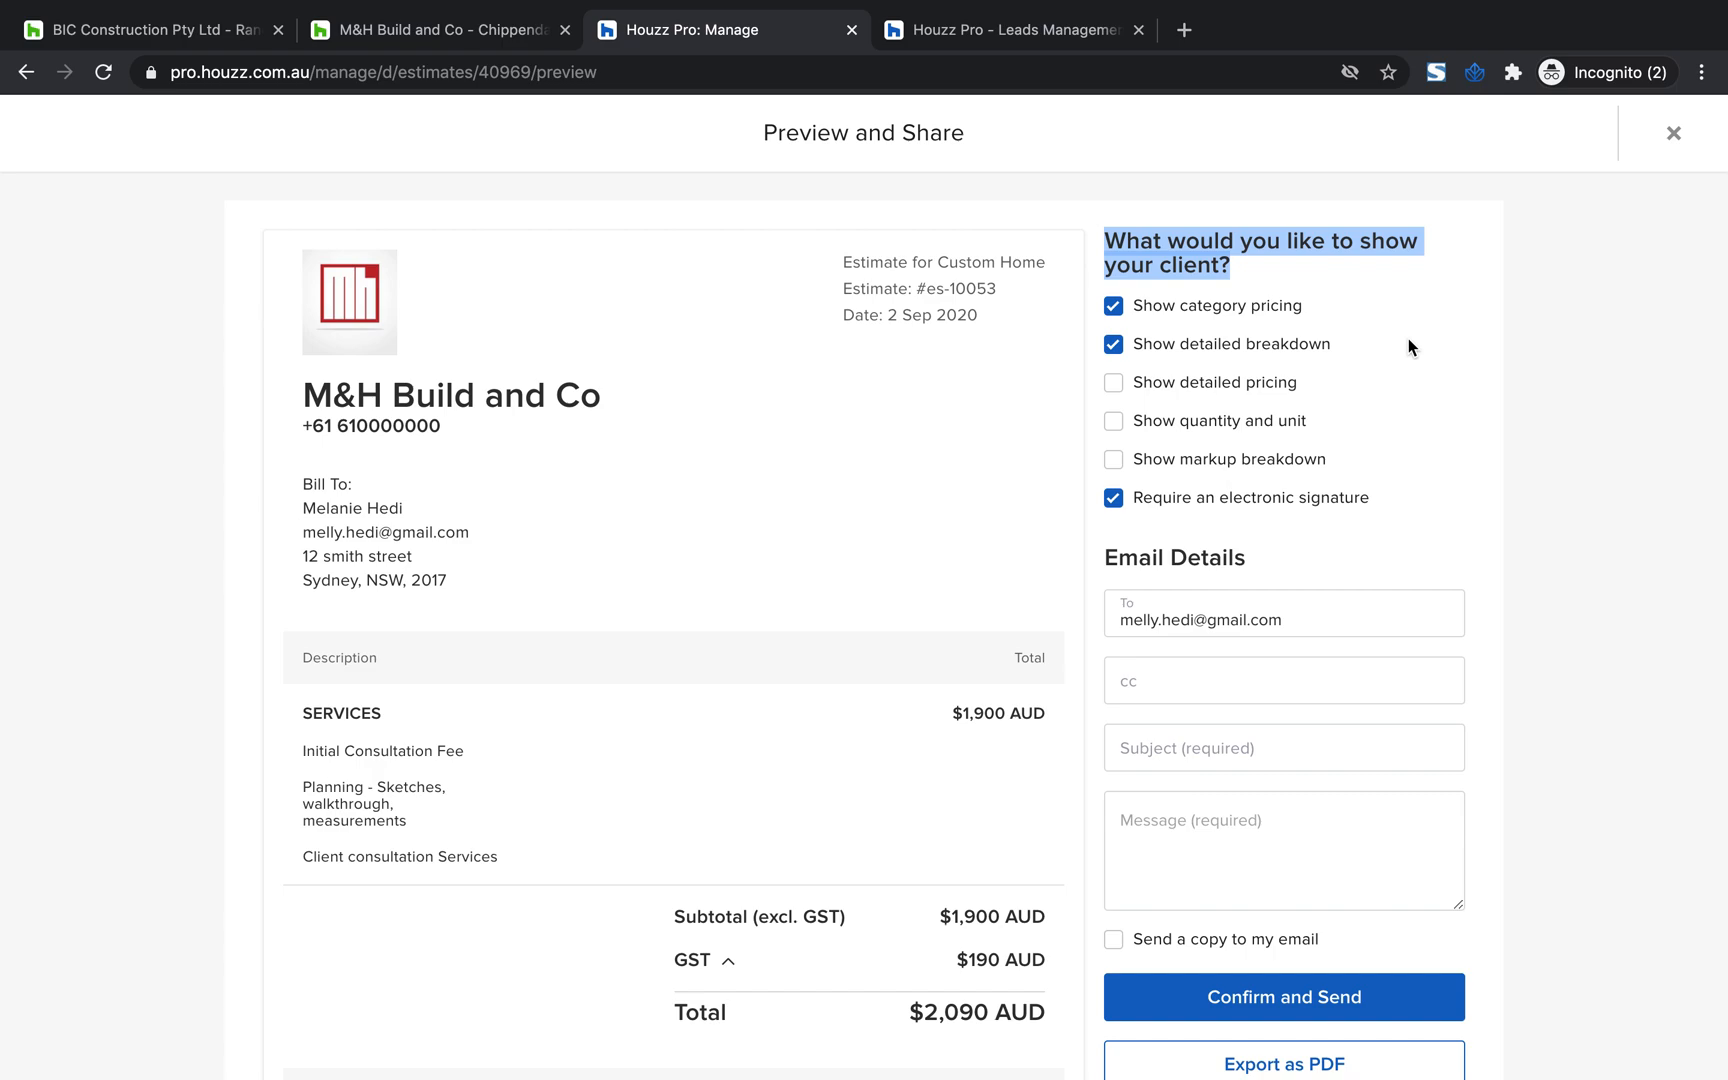
{"action": "left_click_drag", "start_coordinate": [1325, 314], "coordinate": [1142, 306]}
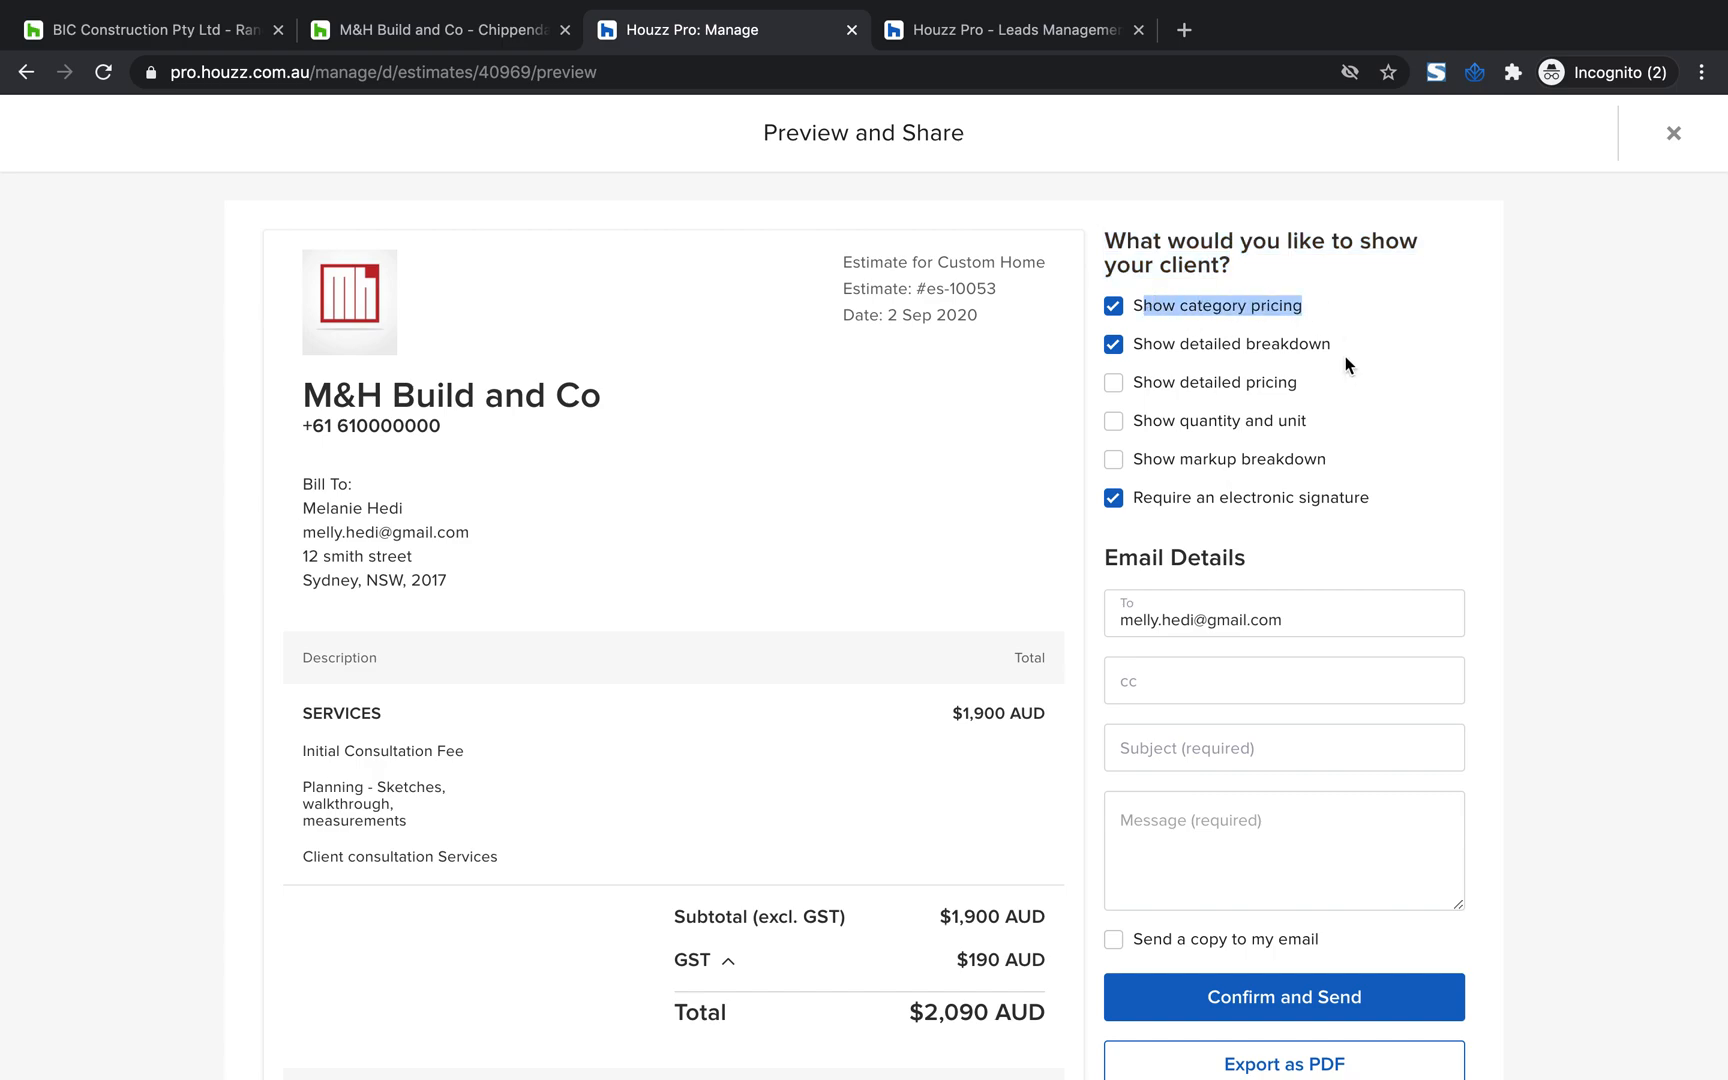
Turn on detailed pricing to check the line-item prices in the estimate preview, and turn it off again
{"action": "left_click", "coordinate": [1114, 384]}
{"action": "scroll", "coordinate": [1100, 470], "scroll_direction": "down", "scroll_amount": 1}
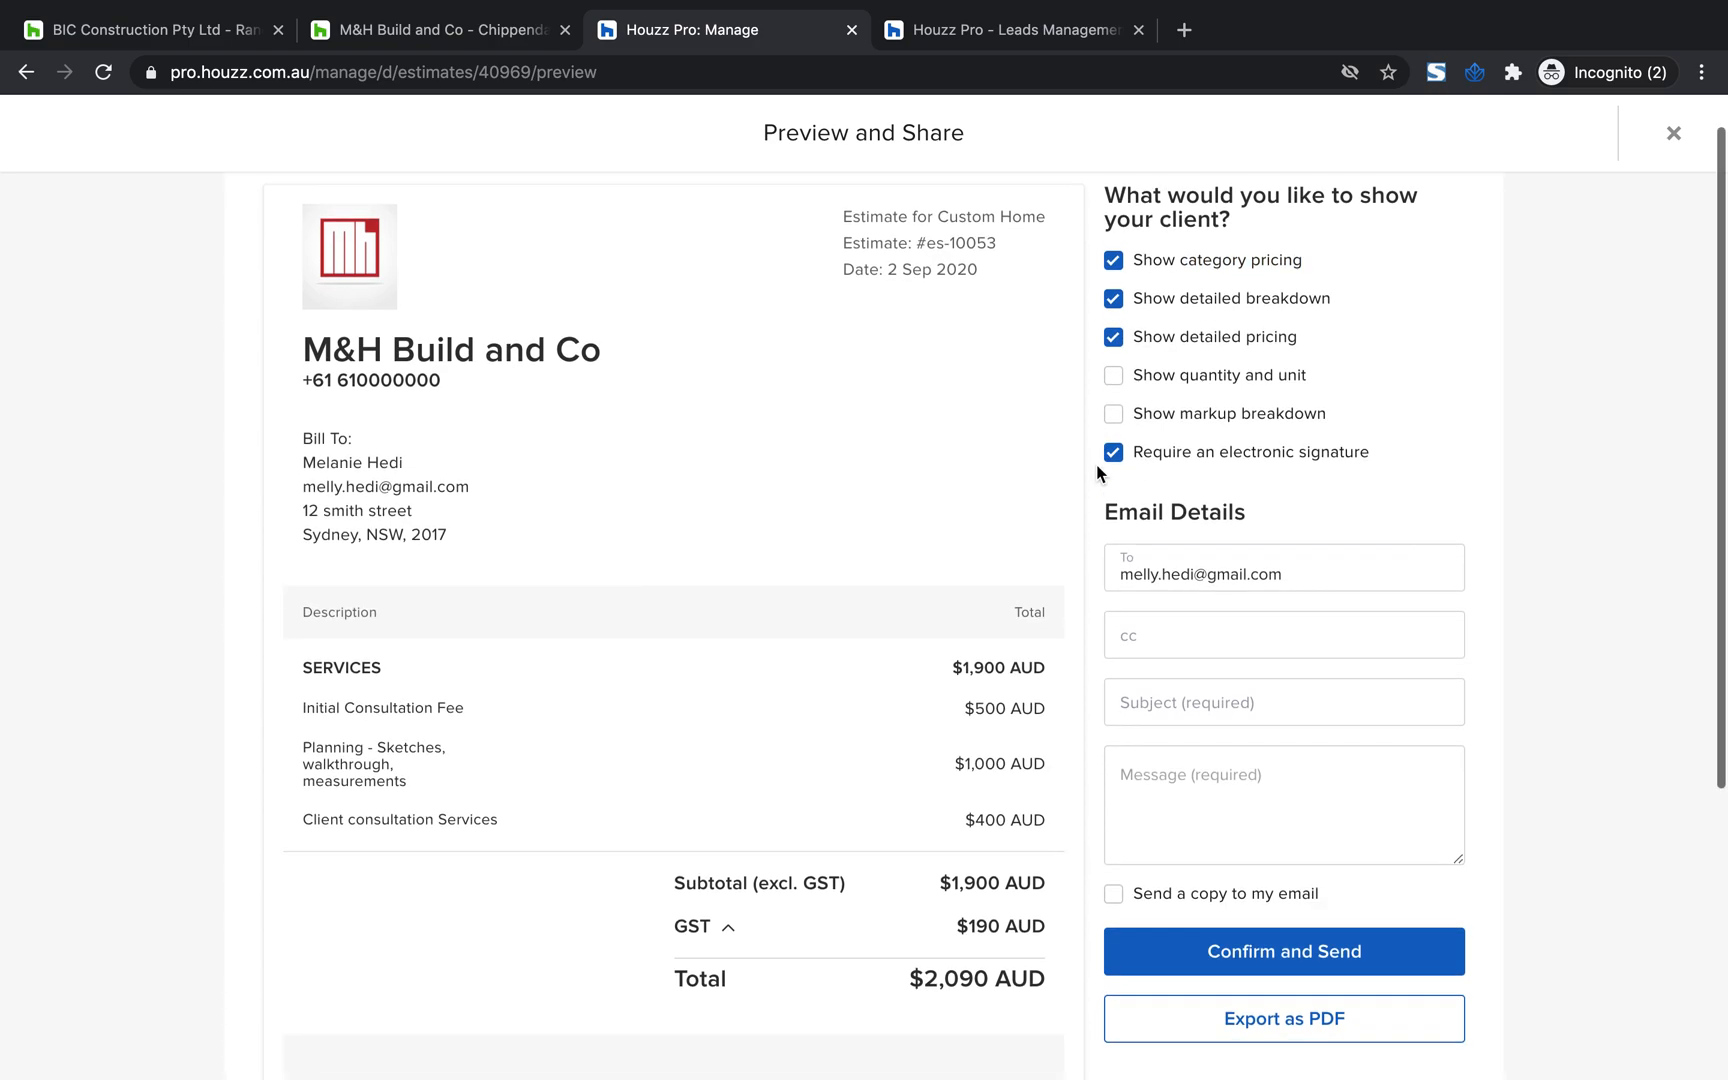
{"action": "left_click_drag", "start_coordinate": [937, 672], "coordinate": [959, 801]}
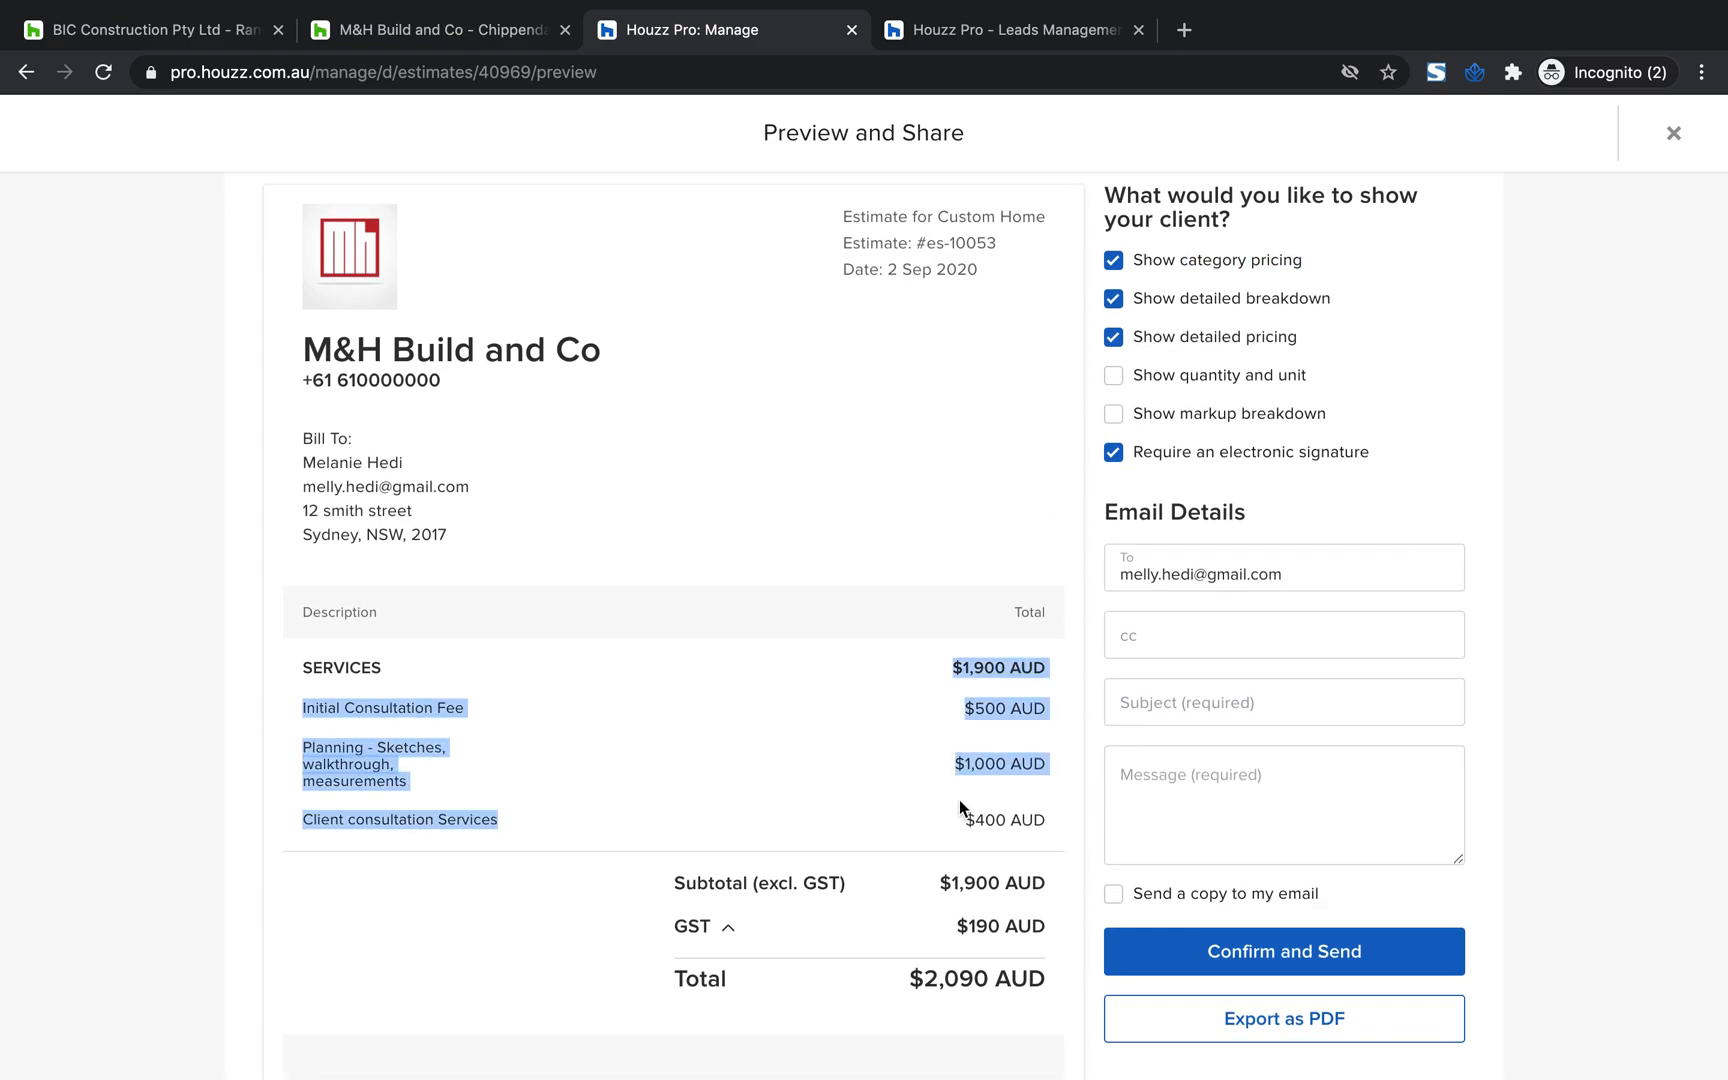
{"action": "left_click", "coordinate": [1110, 338]}
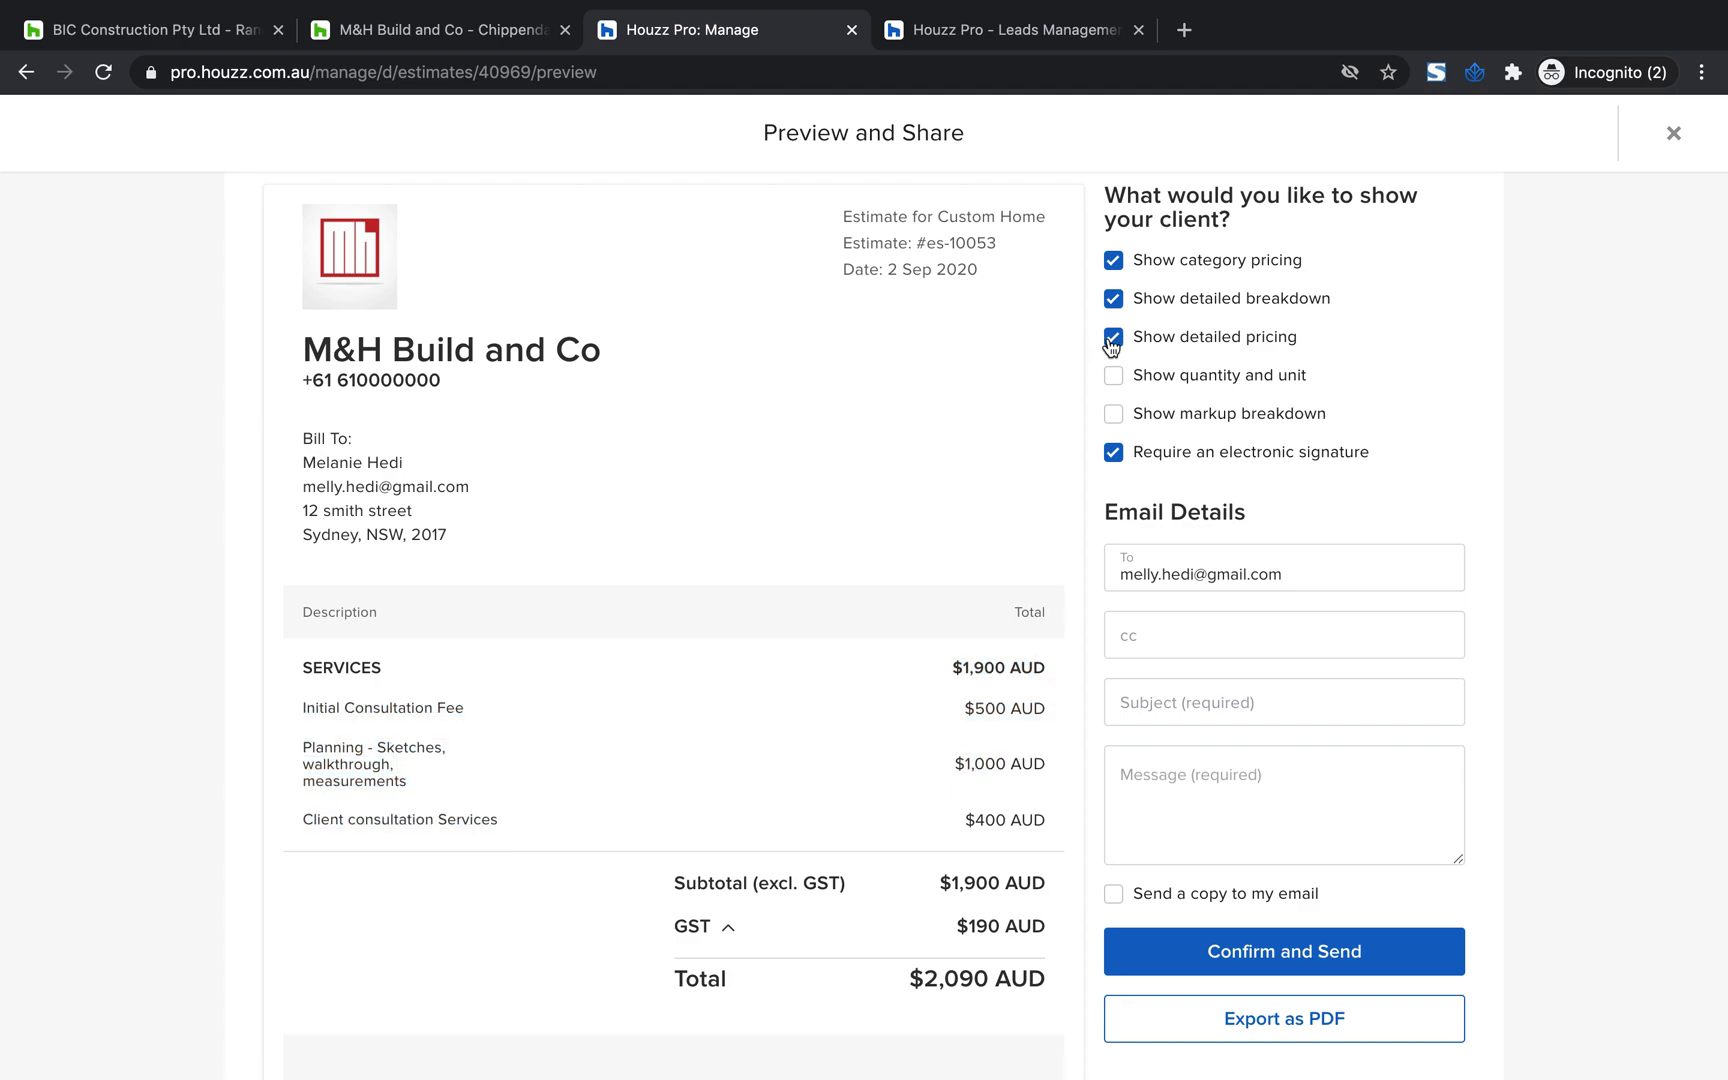
Preview the estimate with quantity and unit shown, and with the markup breakdown shown, switching each option back off
{"action": "left_click", "coordinate": [1115, 383]}
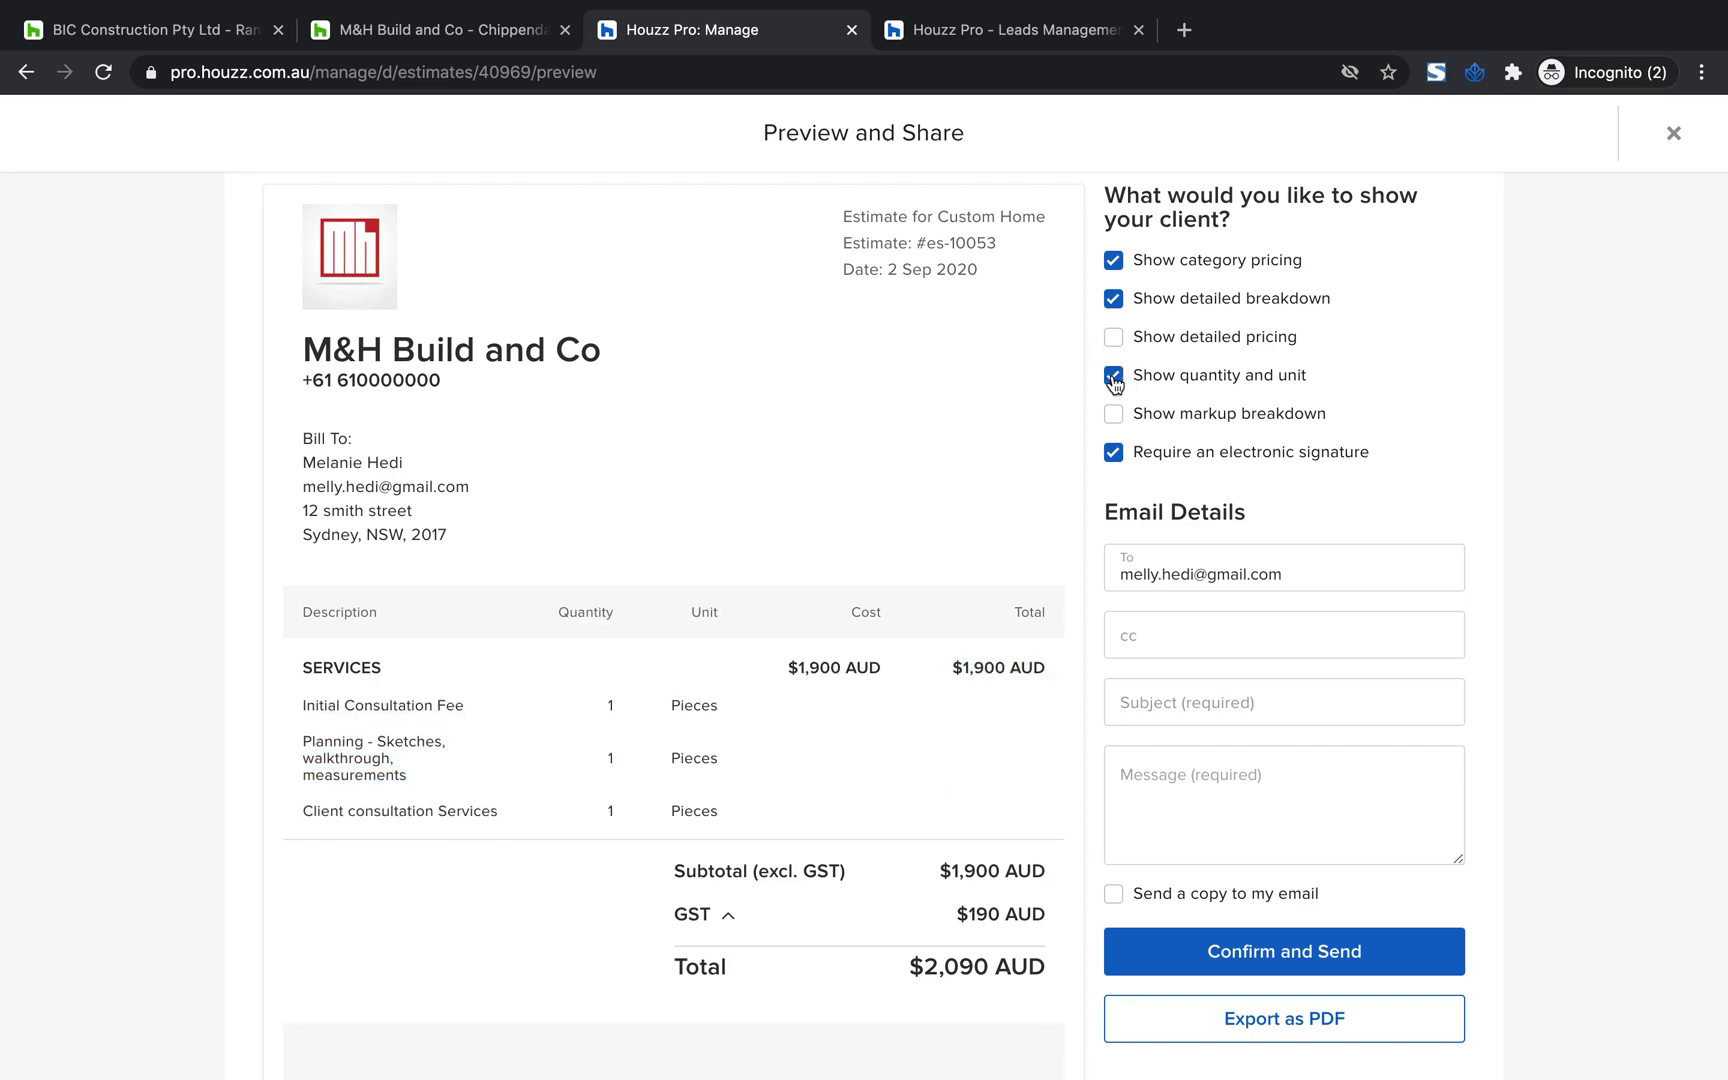
{"action": "left_click", "coordinate": [1115, 383]}
{"action": "left_click", "coordinate": [1115, 426]}
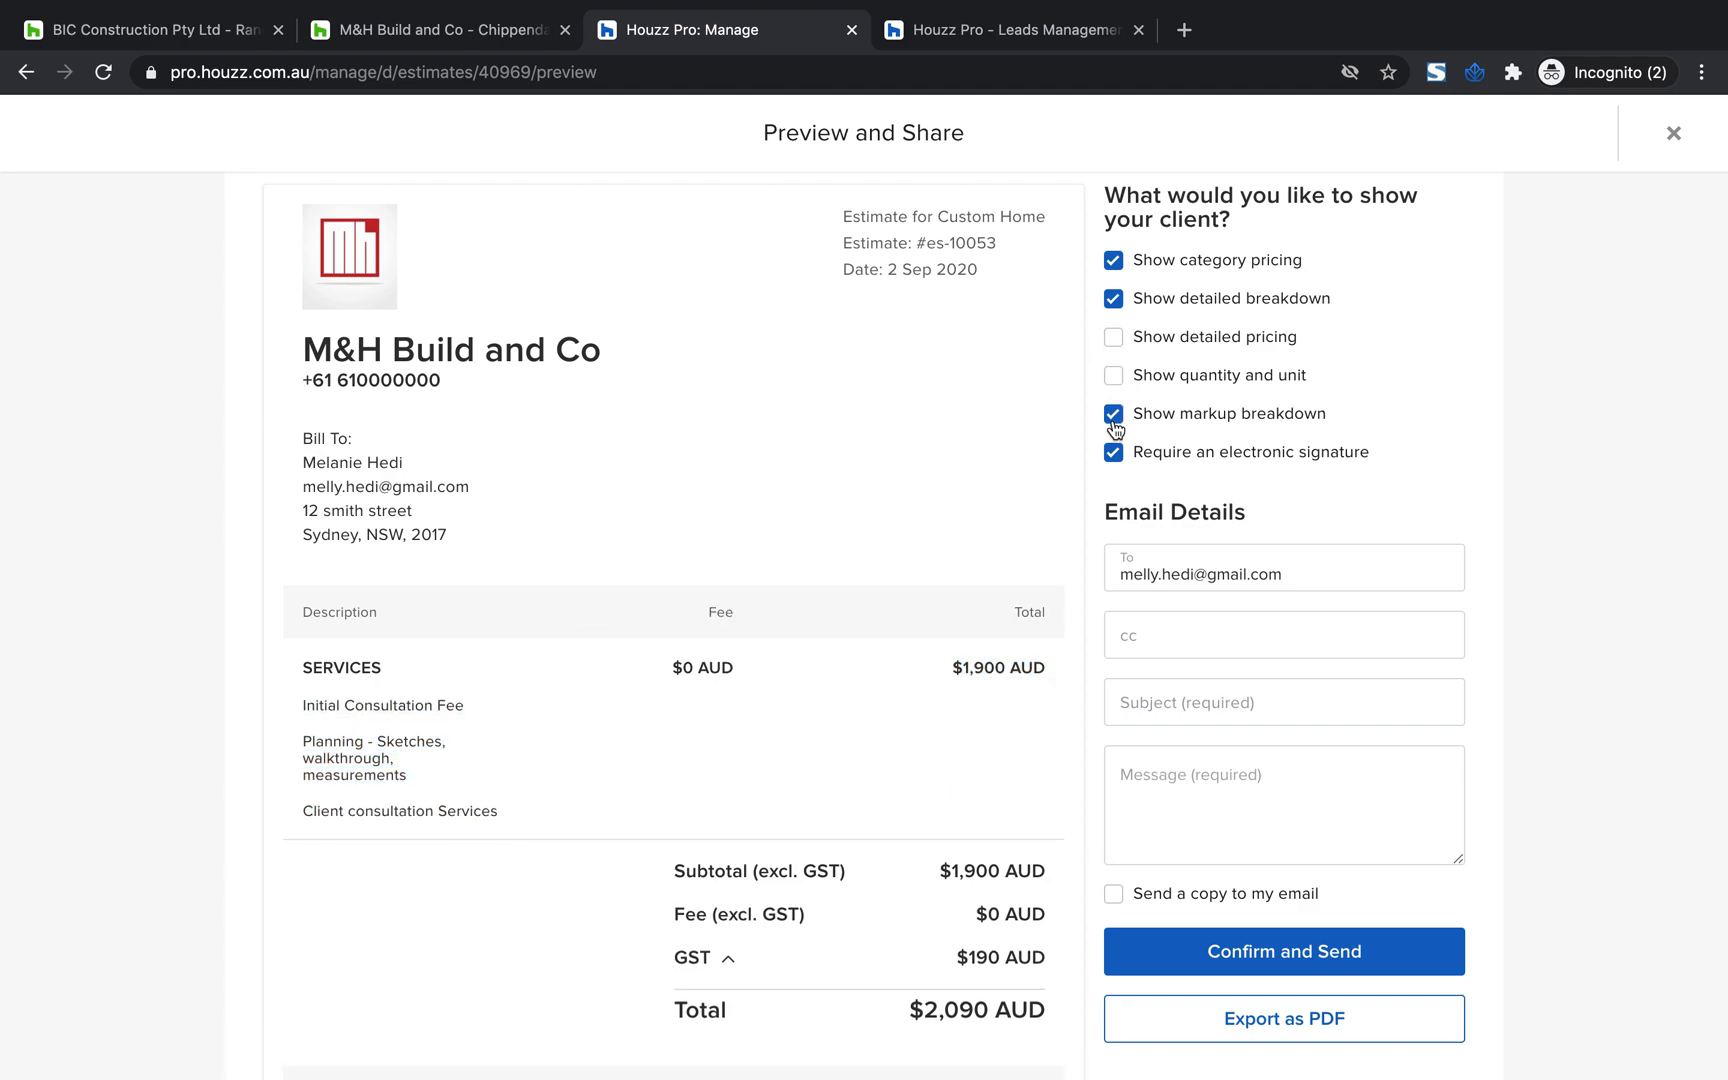
{"action": "left_click", "coordinate": [1114, 418]}
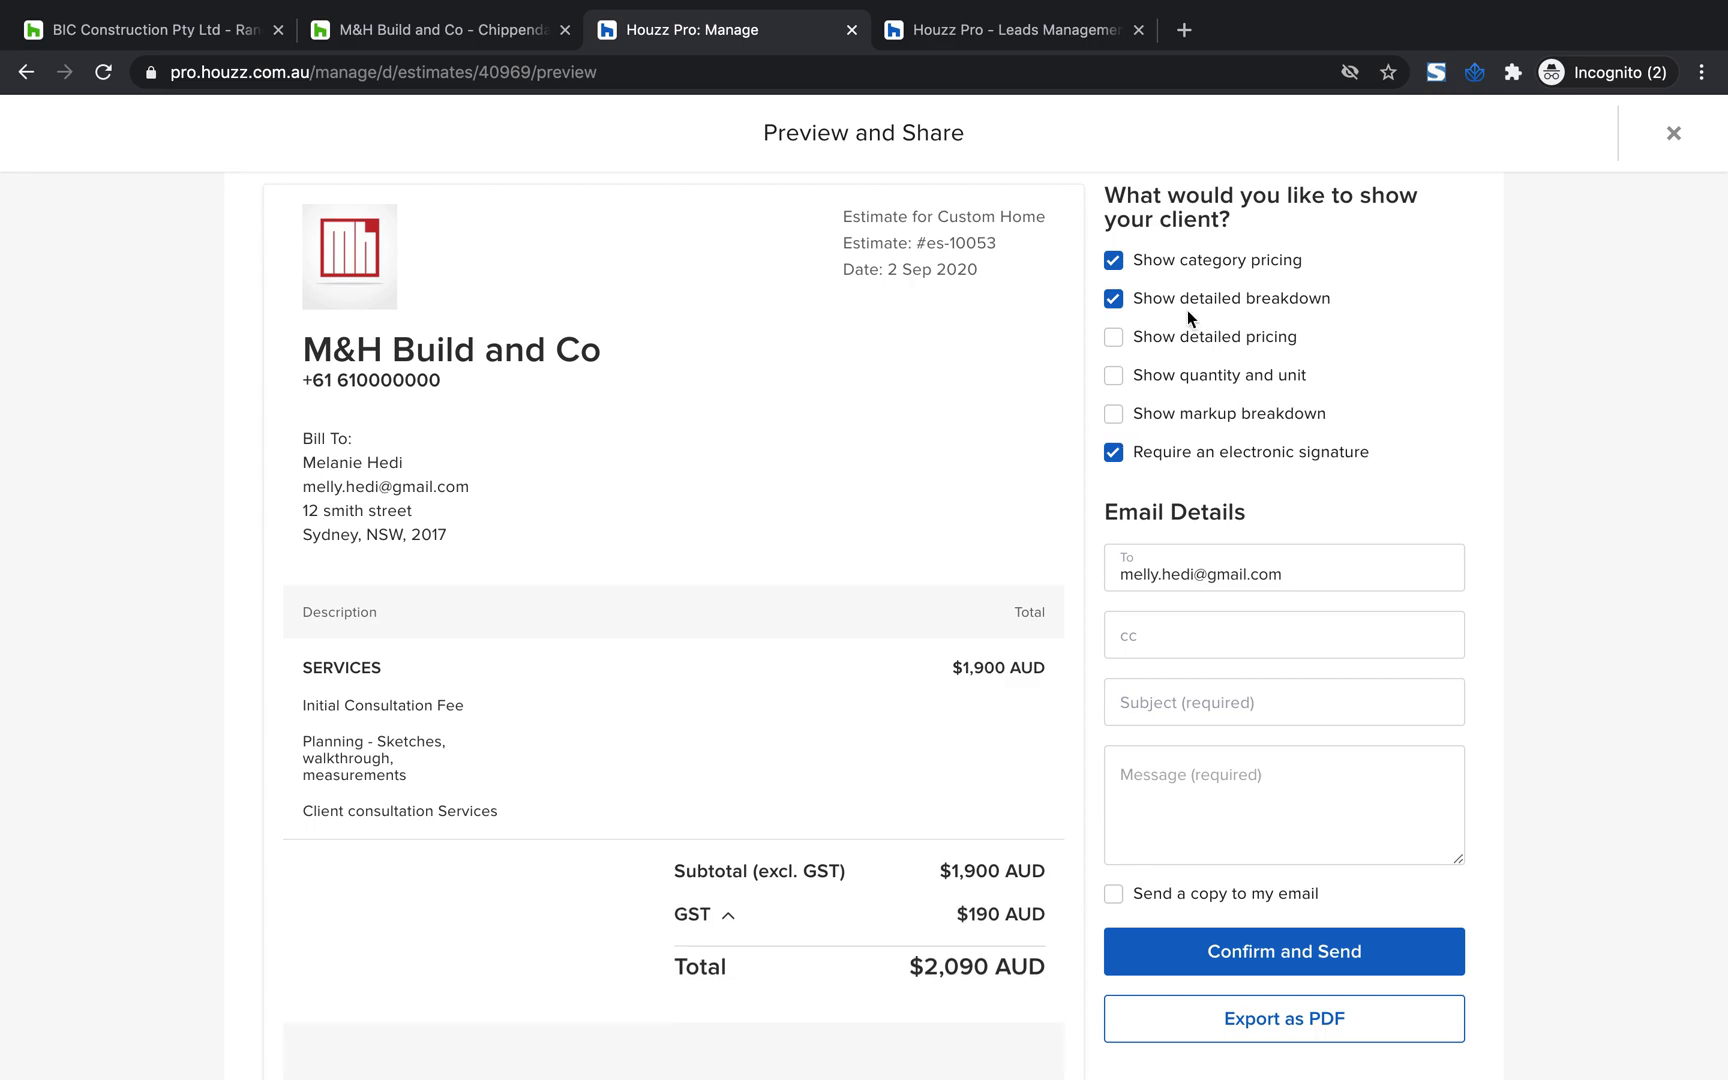
Try showing detailed pricing together with quantity and unit, and restore the original category pricing and detailed breakdown display
{"action": "left_click", "coordinate": [1114, 340]}
{"action": "left_click", "coordinate": [1115, 379]}
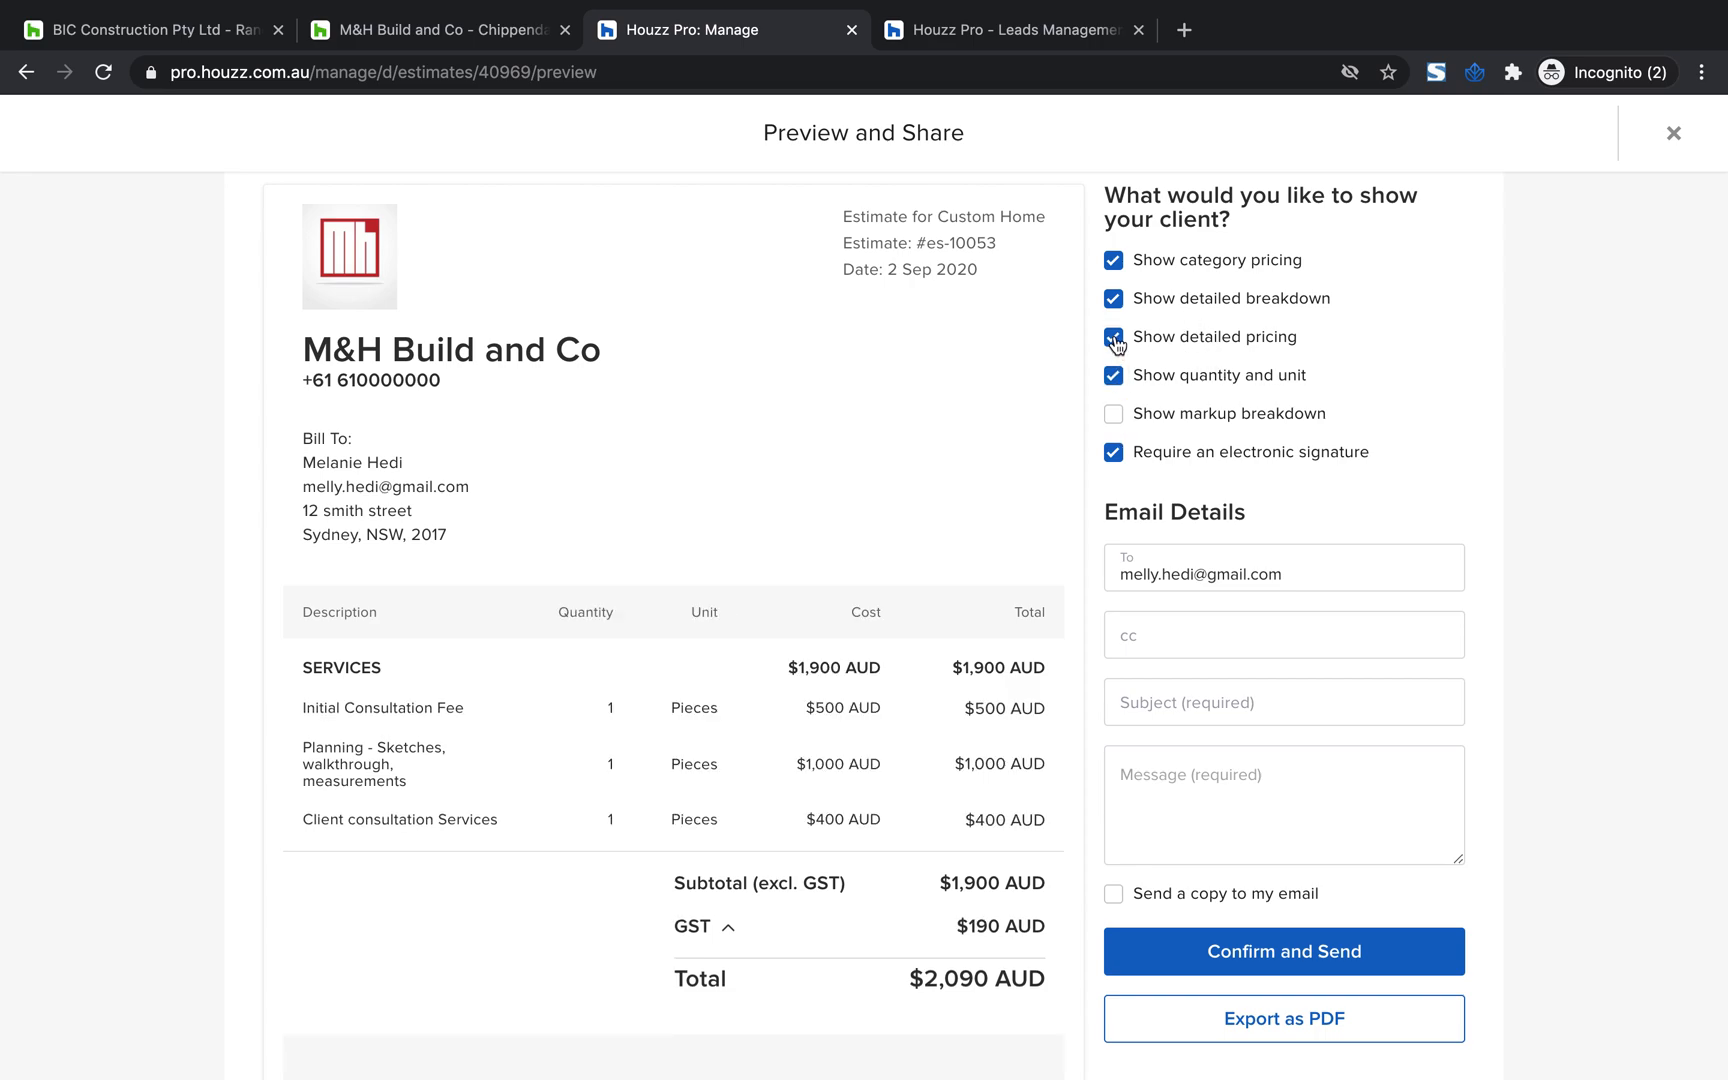
{"action": "left_click", "coordinate": [1115, 339]}
{"action": "left_click", "coordinate": [1115, 301]}
{"action": "left_click", "coordinate": [1115, 301]}
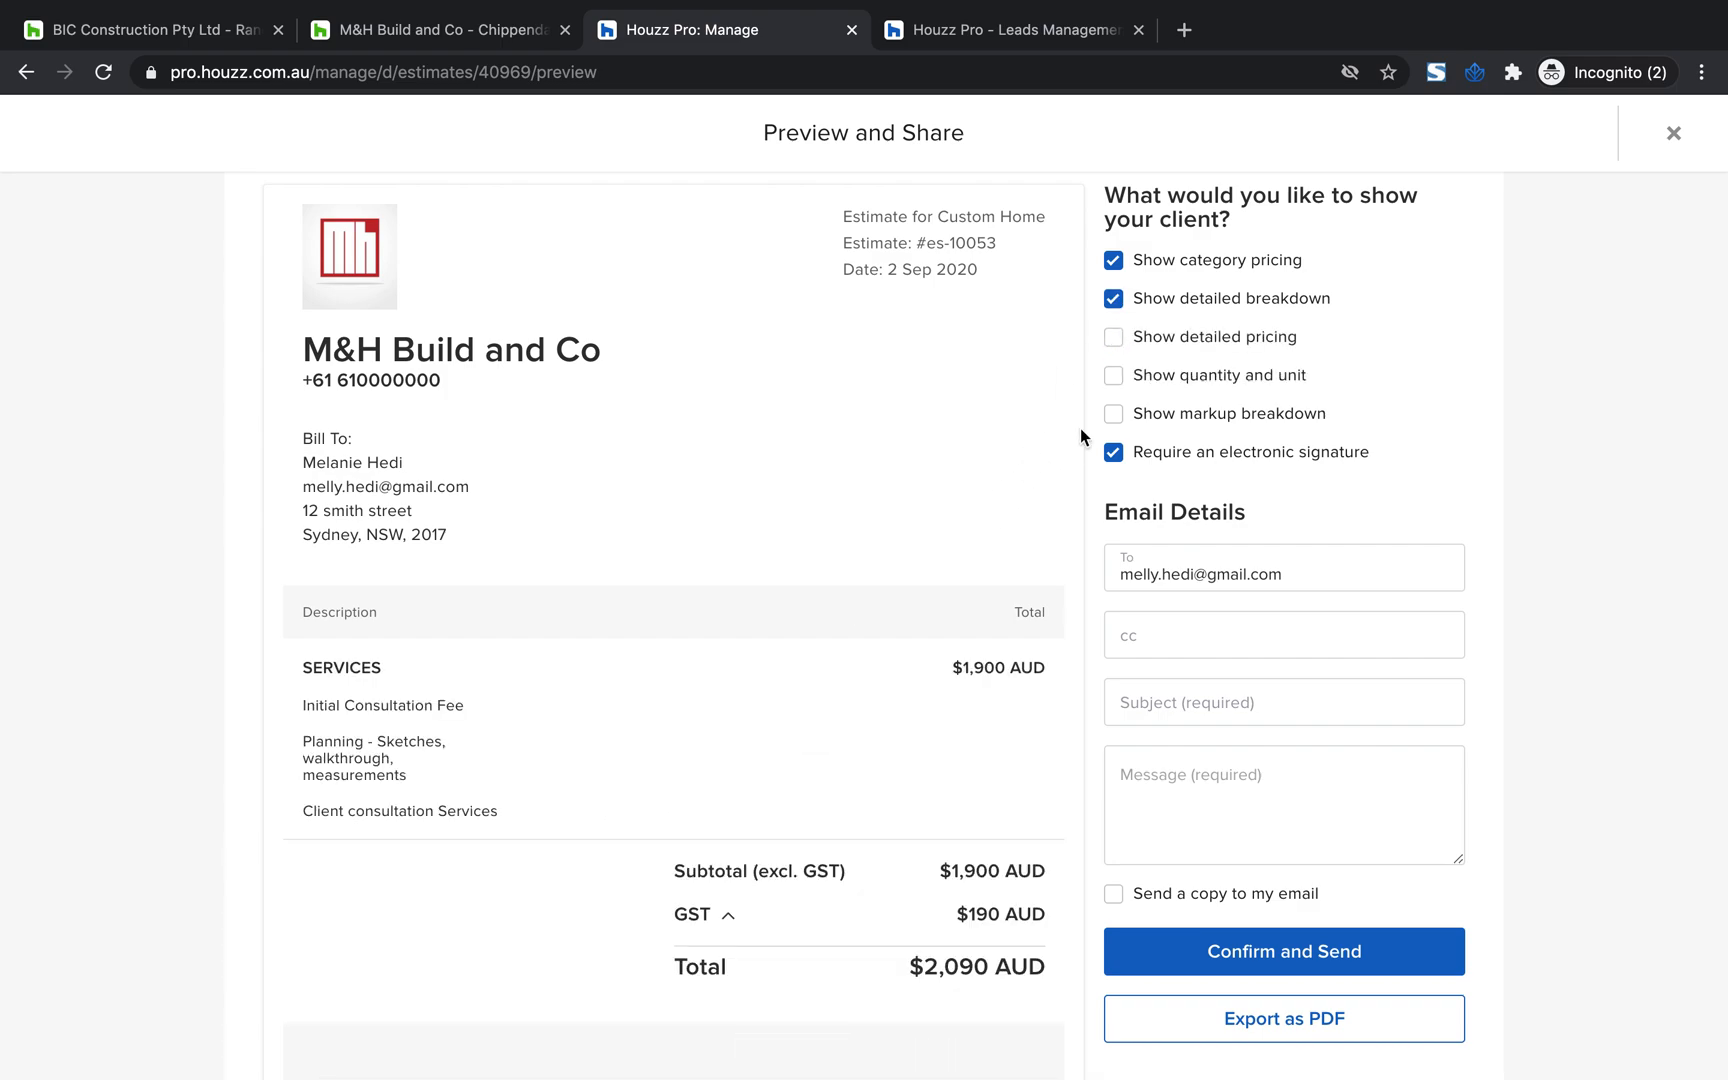
Enter "Consult Fee" as the subject of the estimate email
{"action": "scroll", "coordinate": [910, 500], "scroll_direction": "down", "scroll_amount": 4}
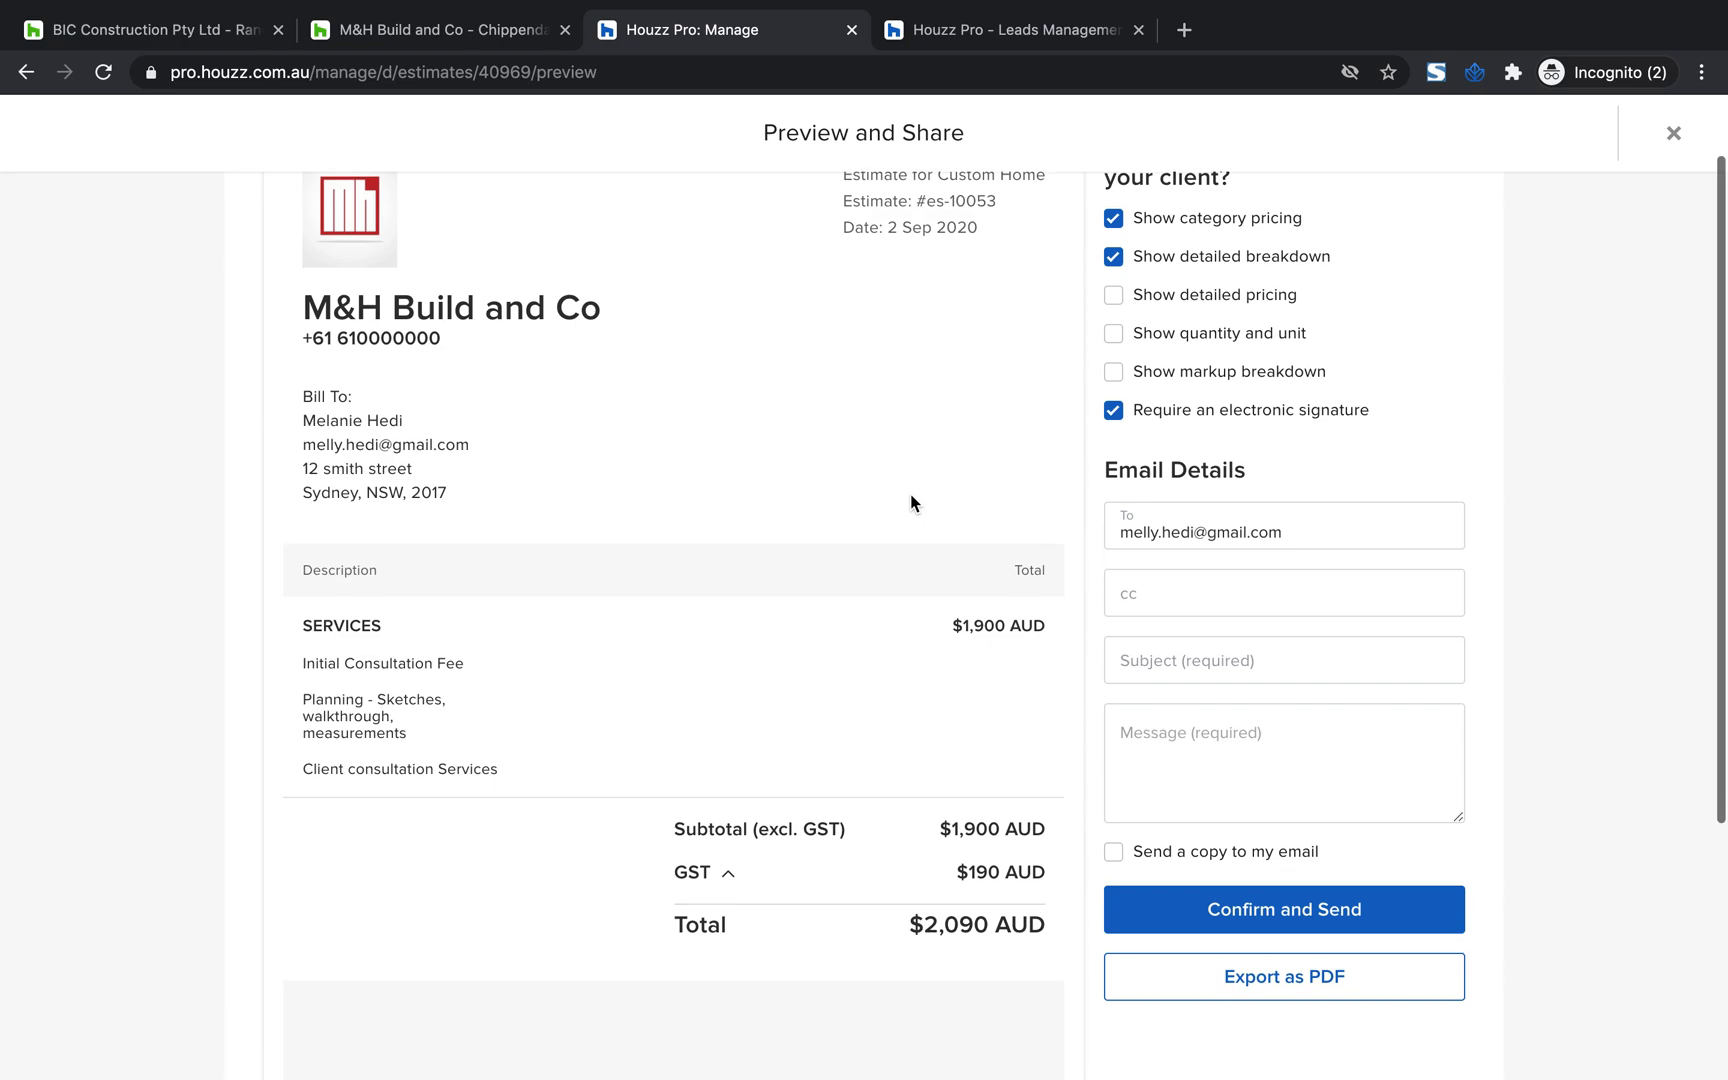
{"action": "scroll", "coordinate": [910, 500], "scroll_direction": "up", "scroll_amount": 3}
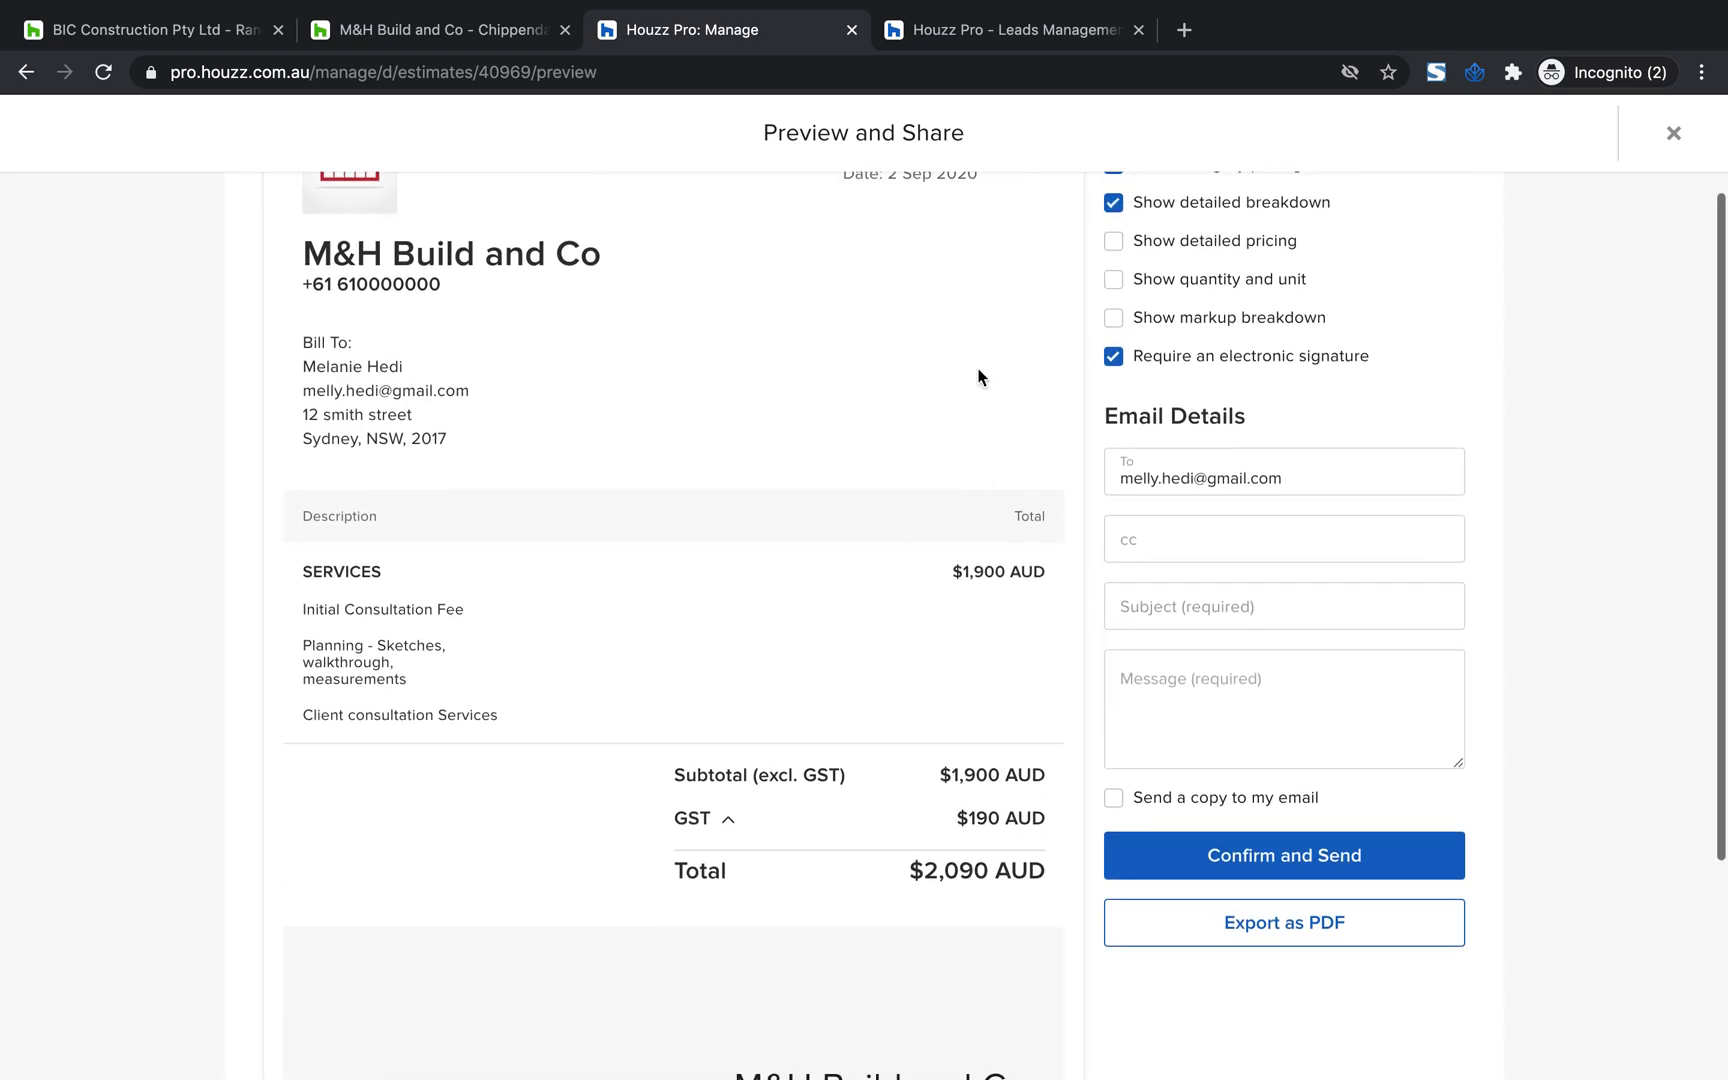
{"action": "scroll", "coordinate": [1000, 625], "scroll_direction": "up", "scroll_amount": 1}
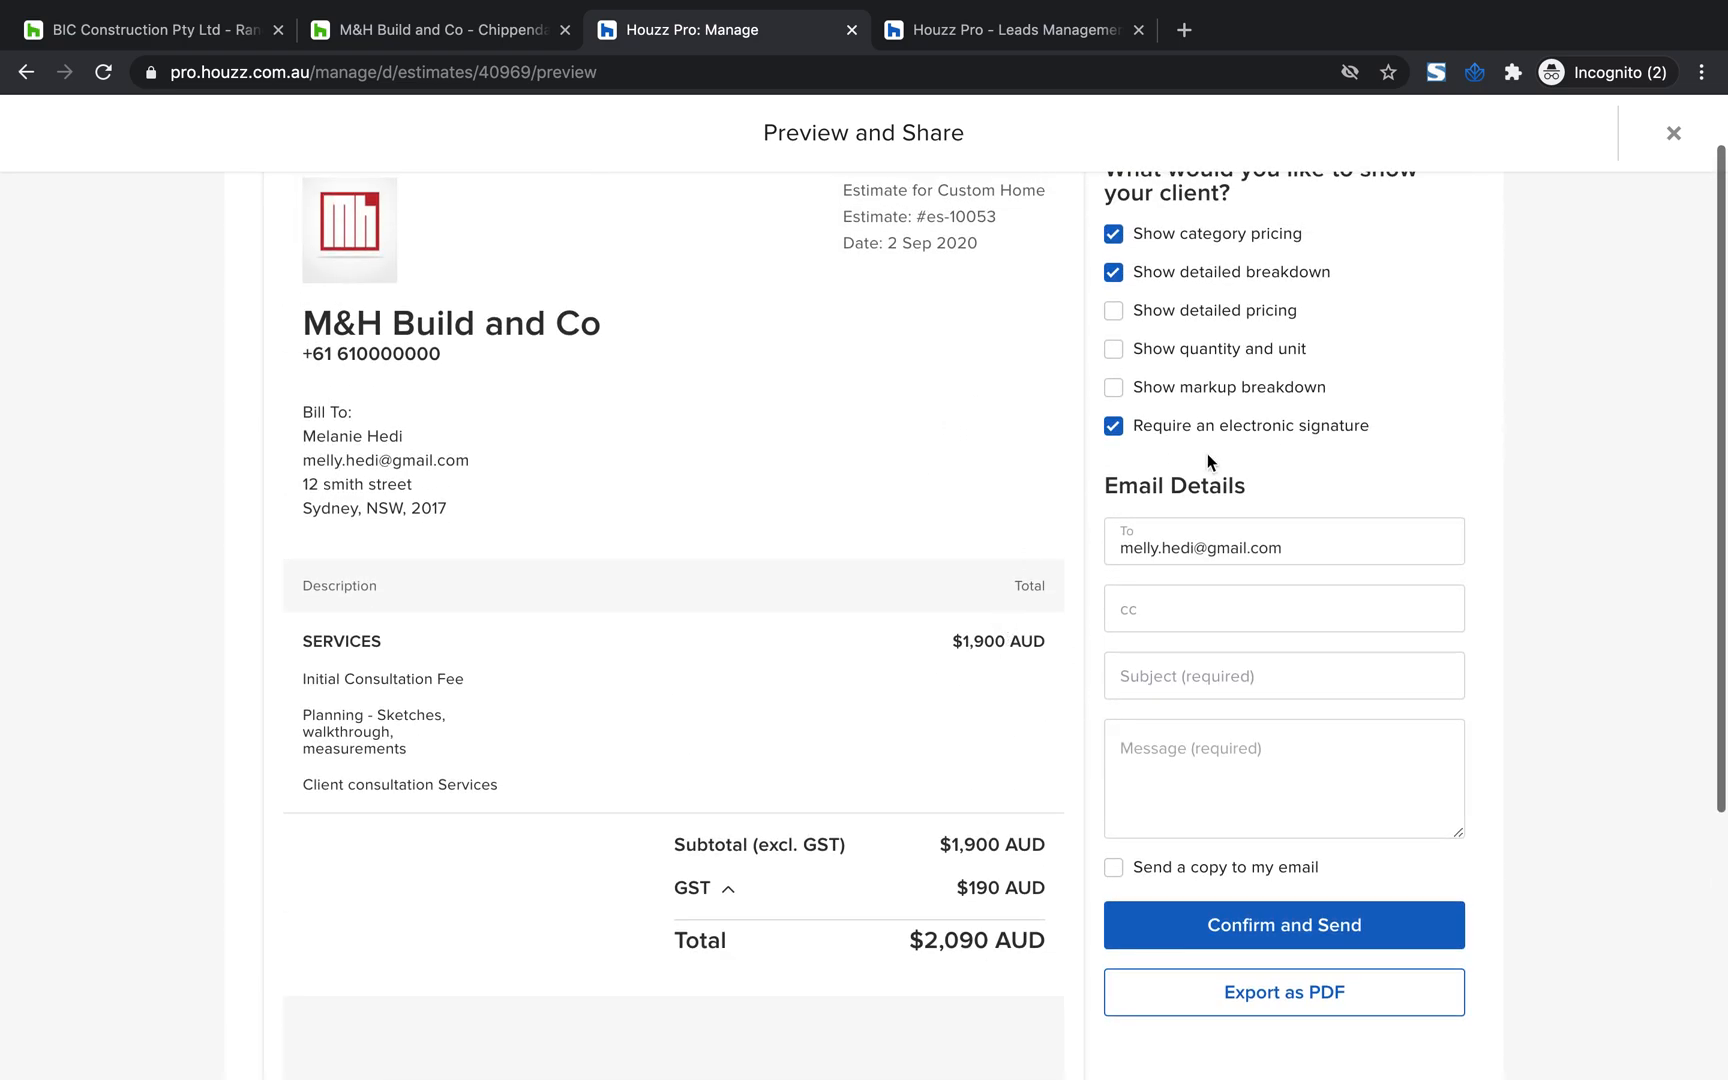
{"action": "scroll", "coordinate": [1166, 598], "scroll_direction": "down", "scroll_amount": 1}
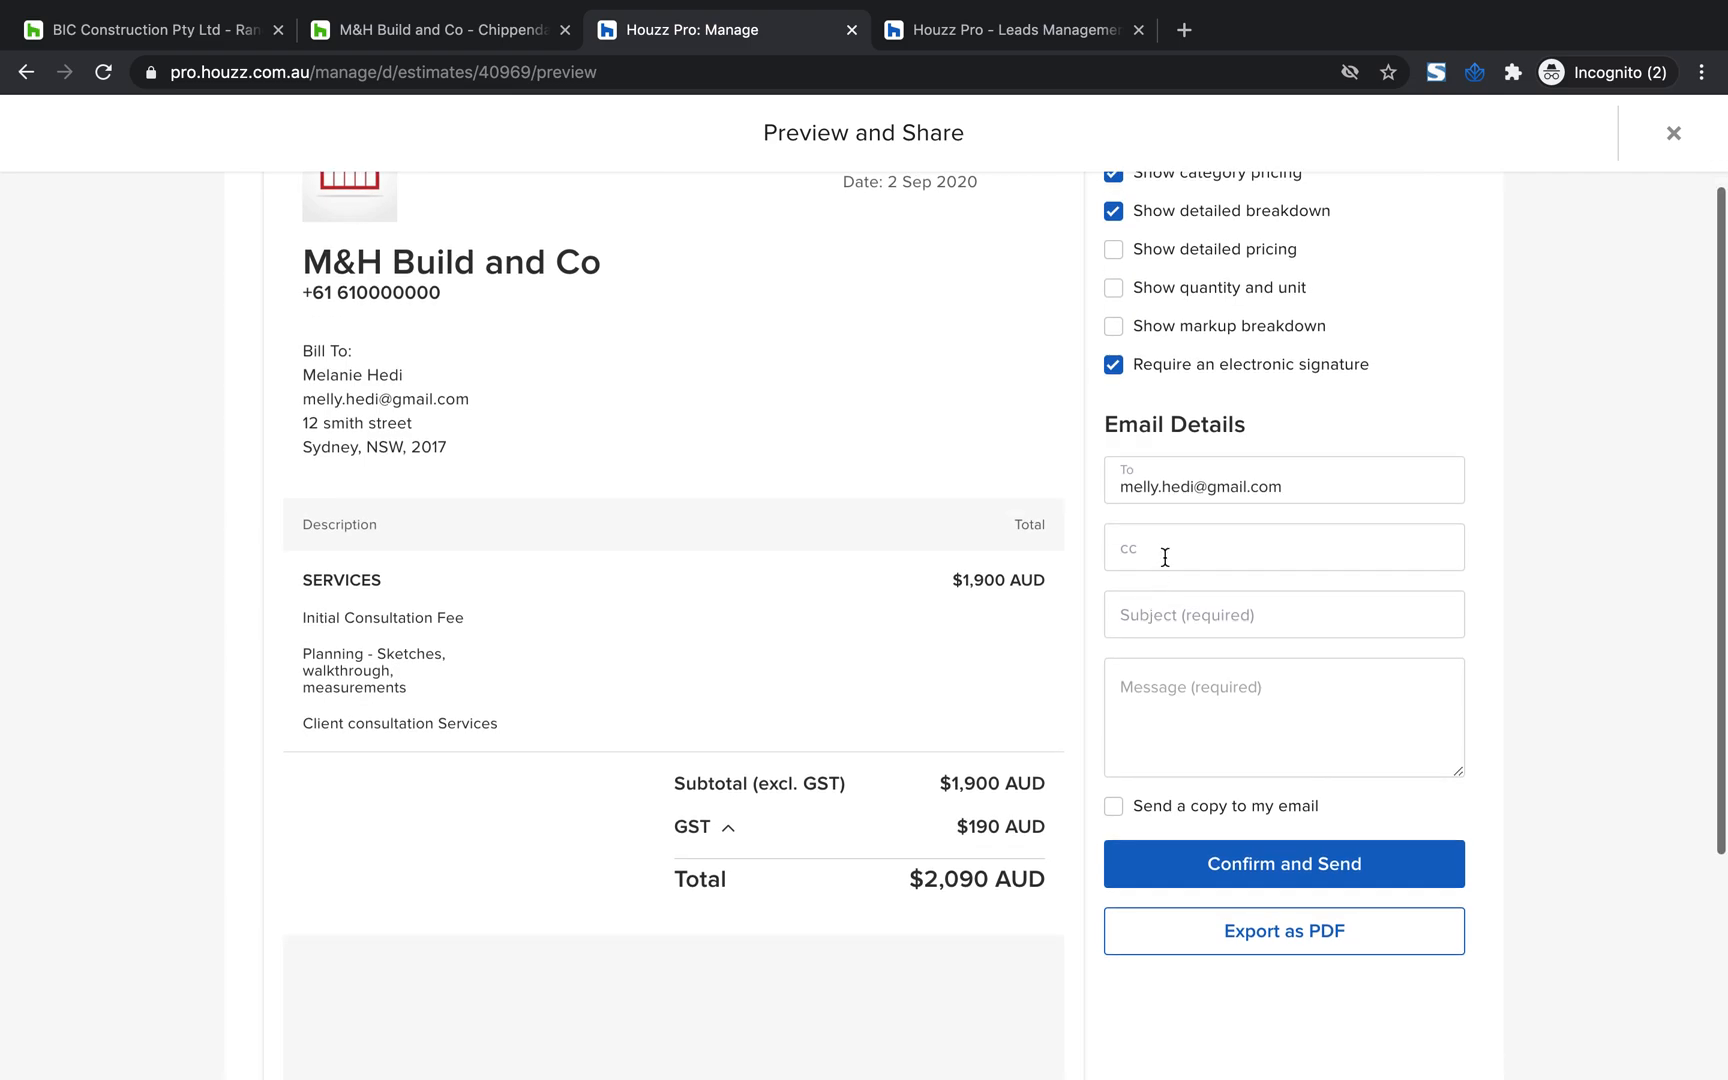
{"action": "left_click", "coordinate": [1148, 614]}
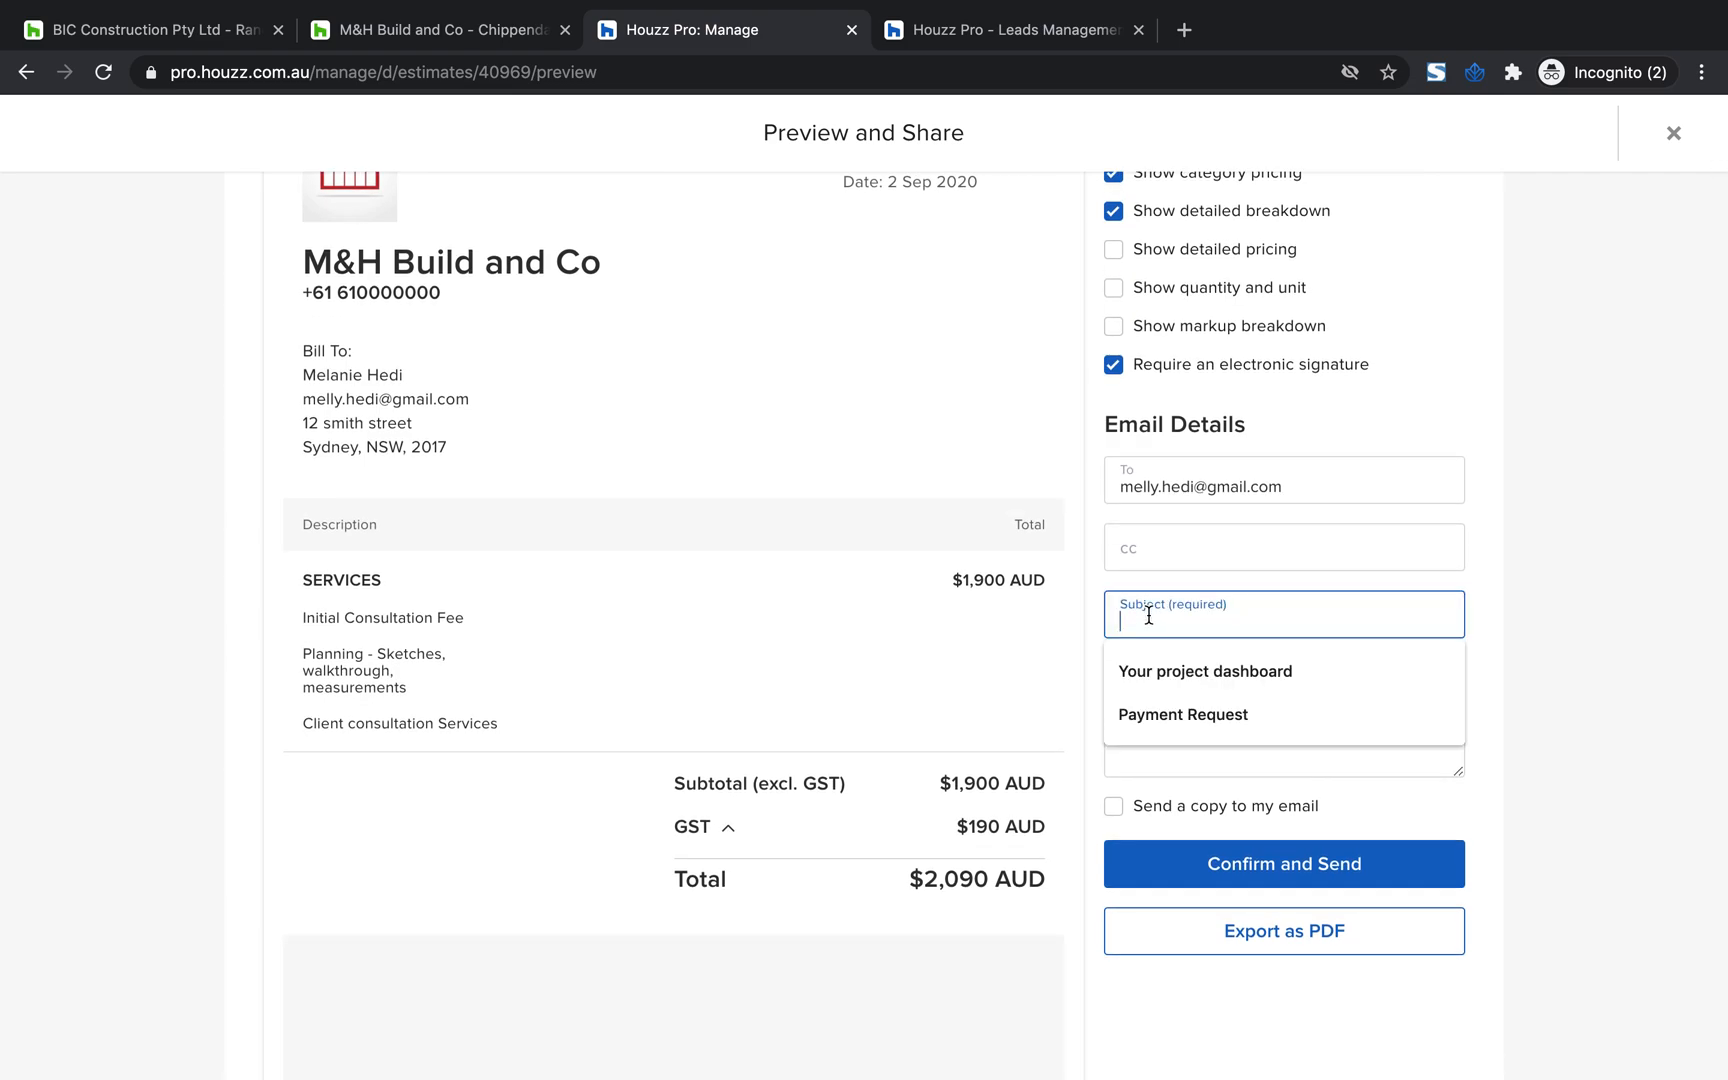
{"action": "left_click", "coordinate": [1148, 744]}
{"action": "left_click", "coordinate": [1146, 612]}
{"action": "scroll", "coordinate": [1148, 614], "scroll_direction": "up", "scroll_amount": 2}
{"action": "scroll", "coordinate": [1148, 612], "scroll_direction": "down", "scroll_amount": 1}
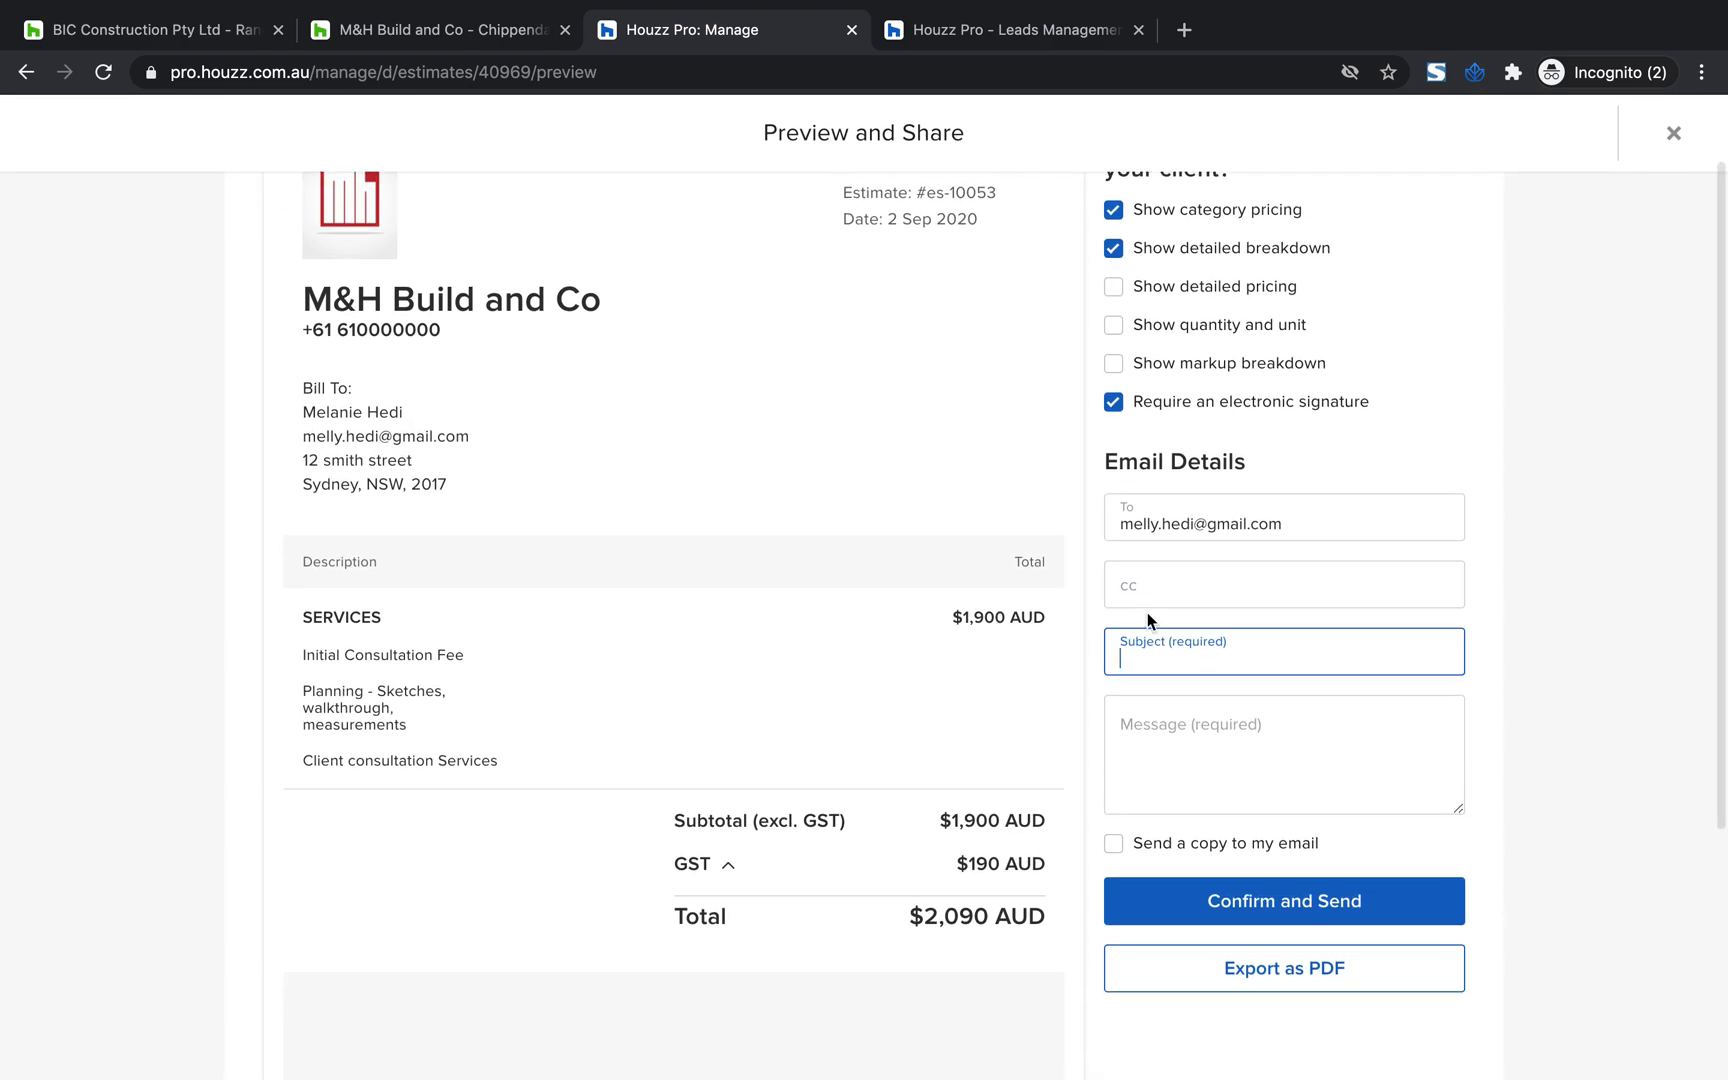
{"action": "type", "text": "Co"}
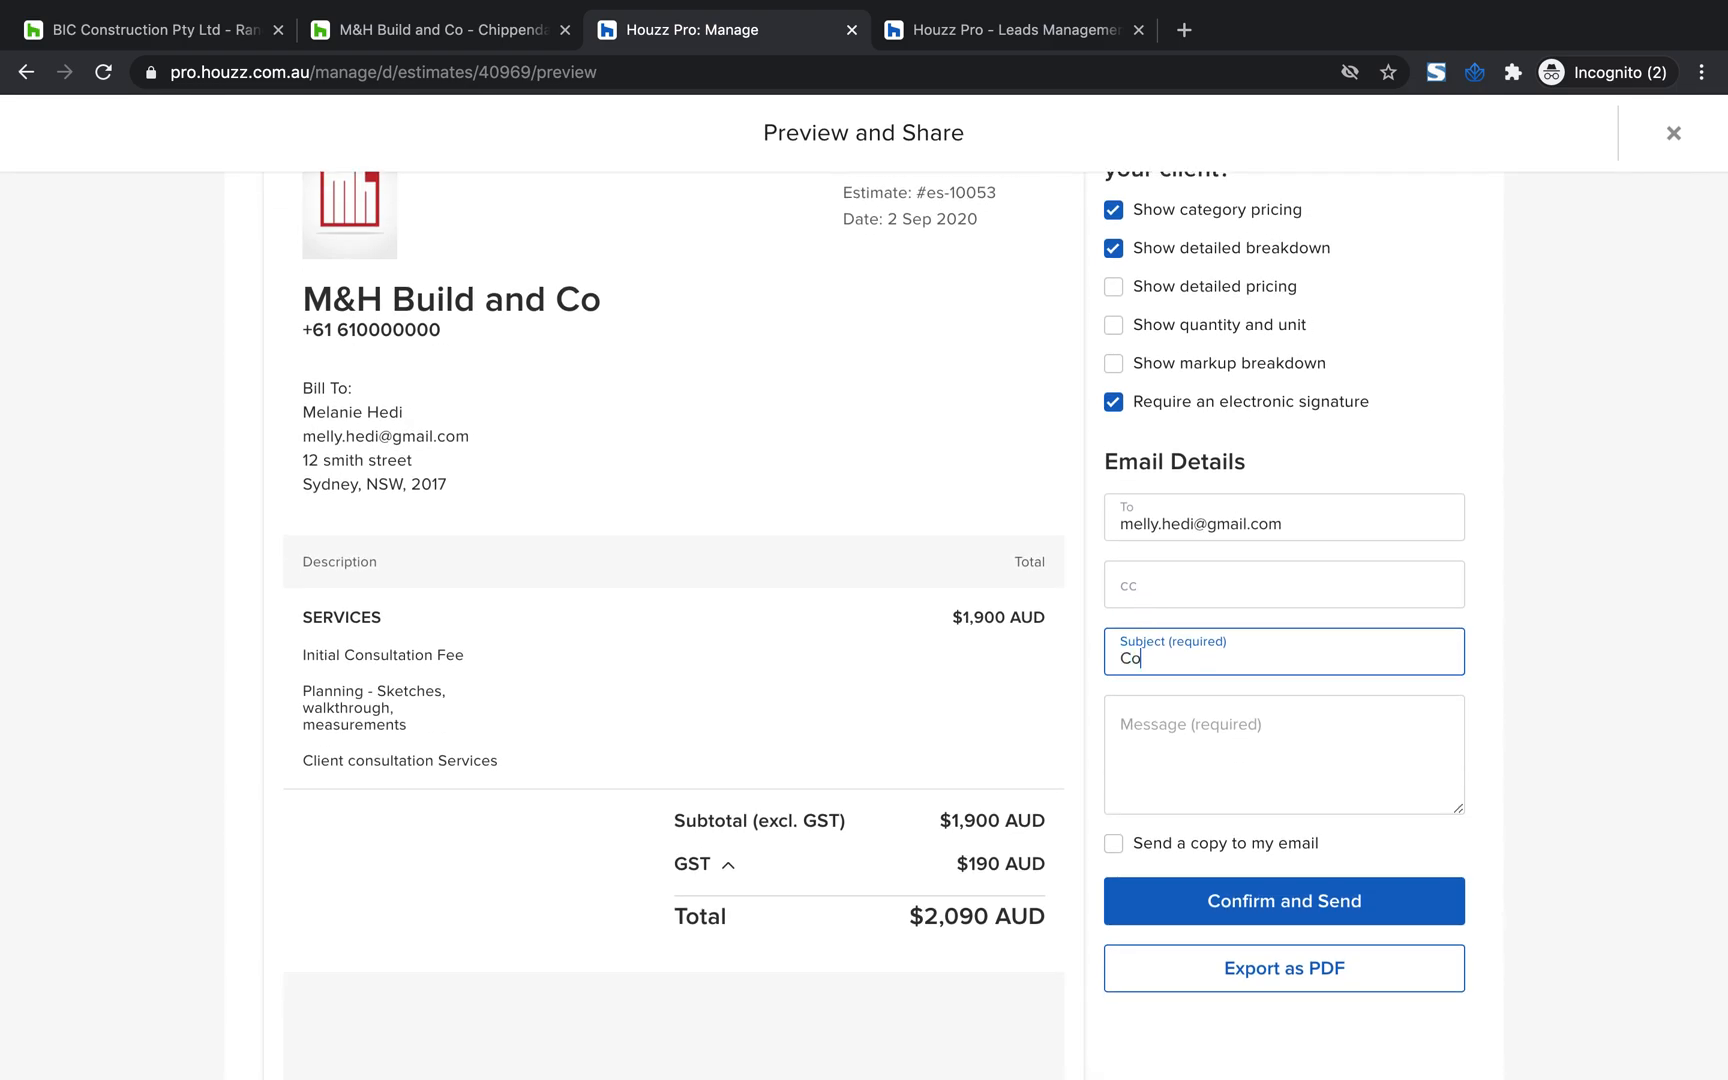
{"action": "type", "text": "nsult Fee"}
Enter "Text" as the email message and enable sending a copy to your own email
{"action": "left_click", "coordinate": [1170, 735]}
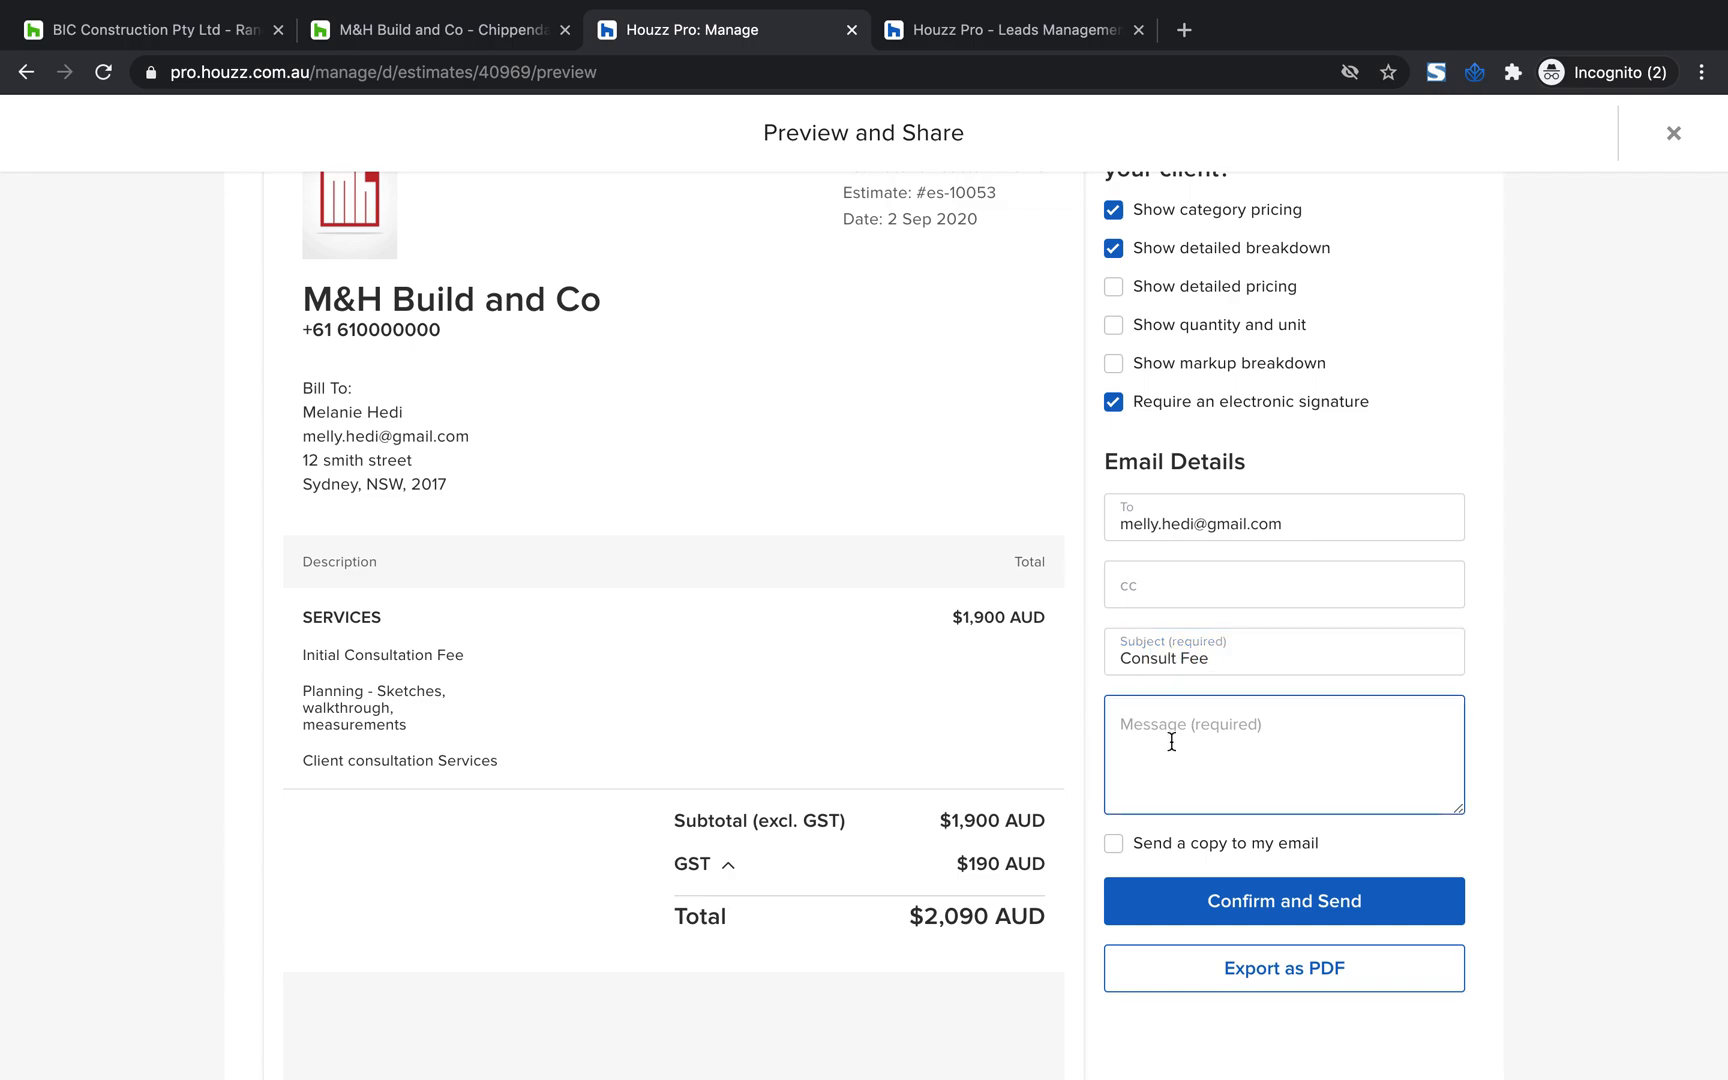
{"action": "type", "text": "Test"}
{"action": "key", "text": "BackSpace"}
{"action": "key", "text": "BackSpace"}
{"action": "type", "text": "xt"}
{"action": "scroll", "coordinate": [1200, 737], "scroll_direction": "down", "scroll_amount": 1}
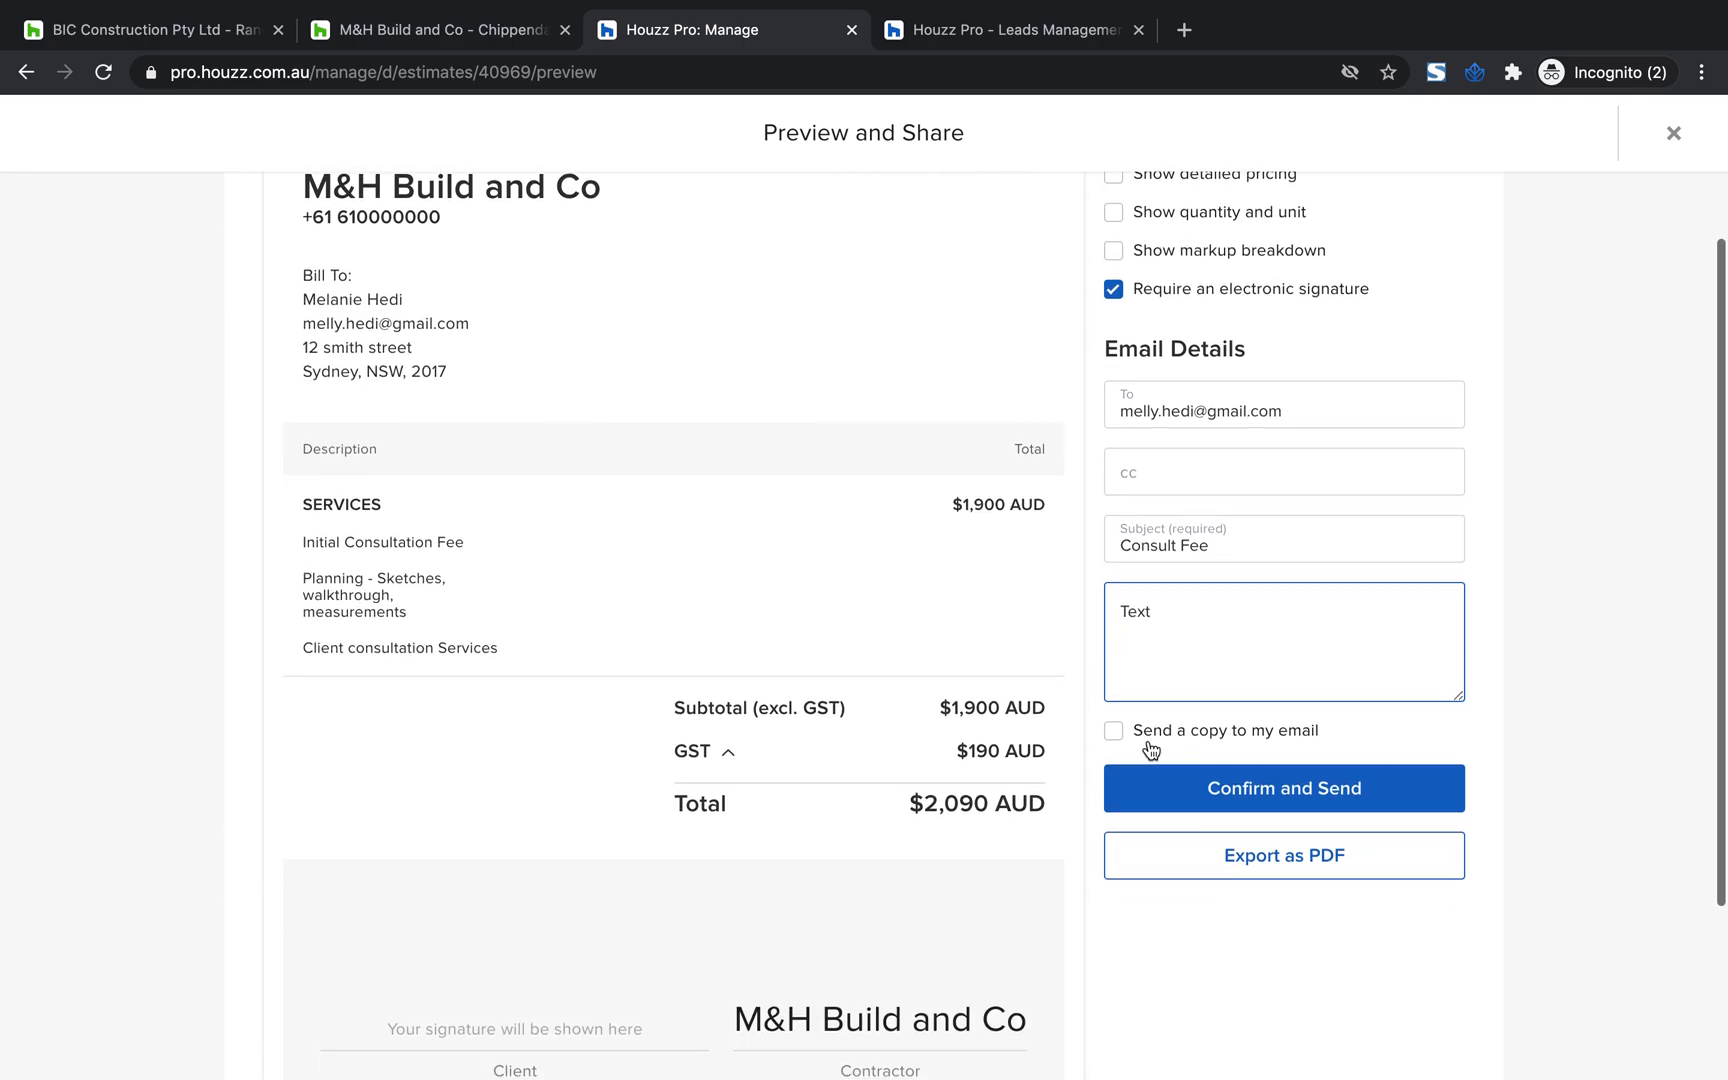
{"action": "left_click_drag", "start_coordinate": [1326, 738], "coordinate": [1117, 729]}
{"action": "left_click", "coordinate": [1114, 730]}
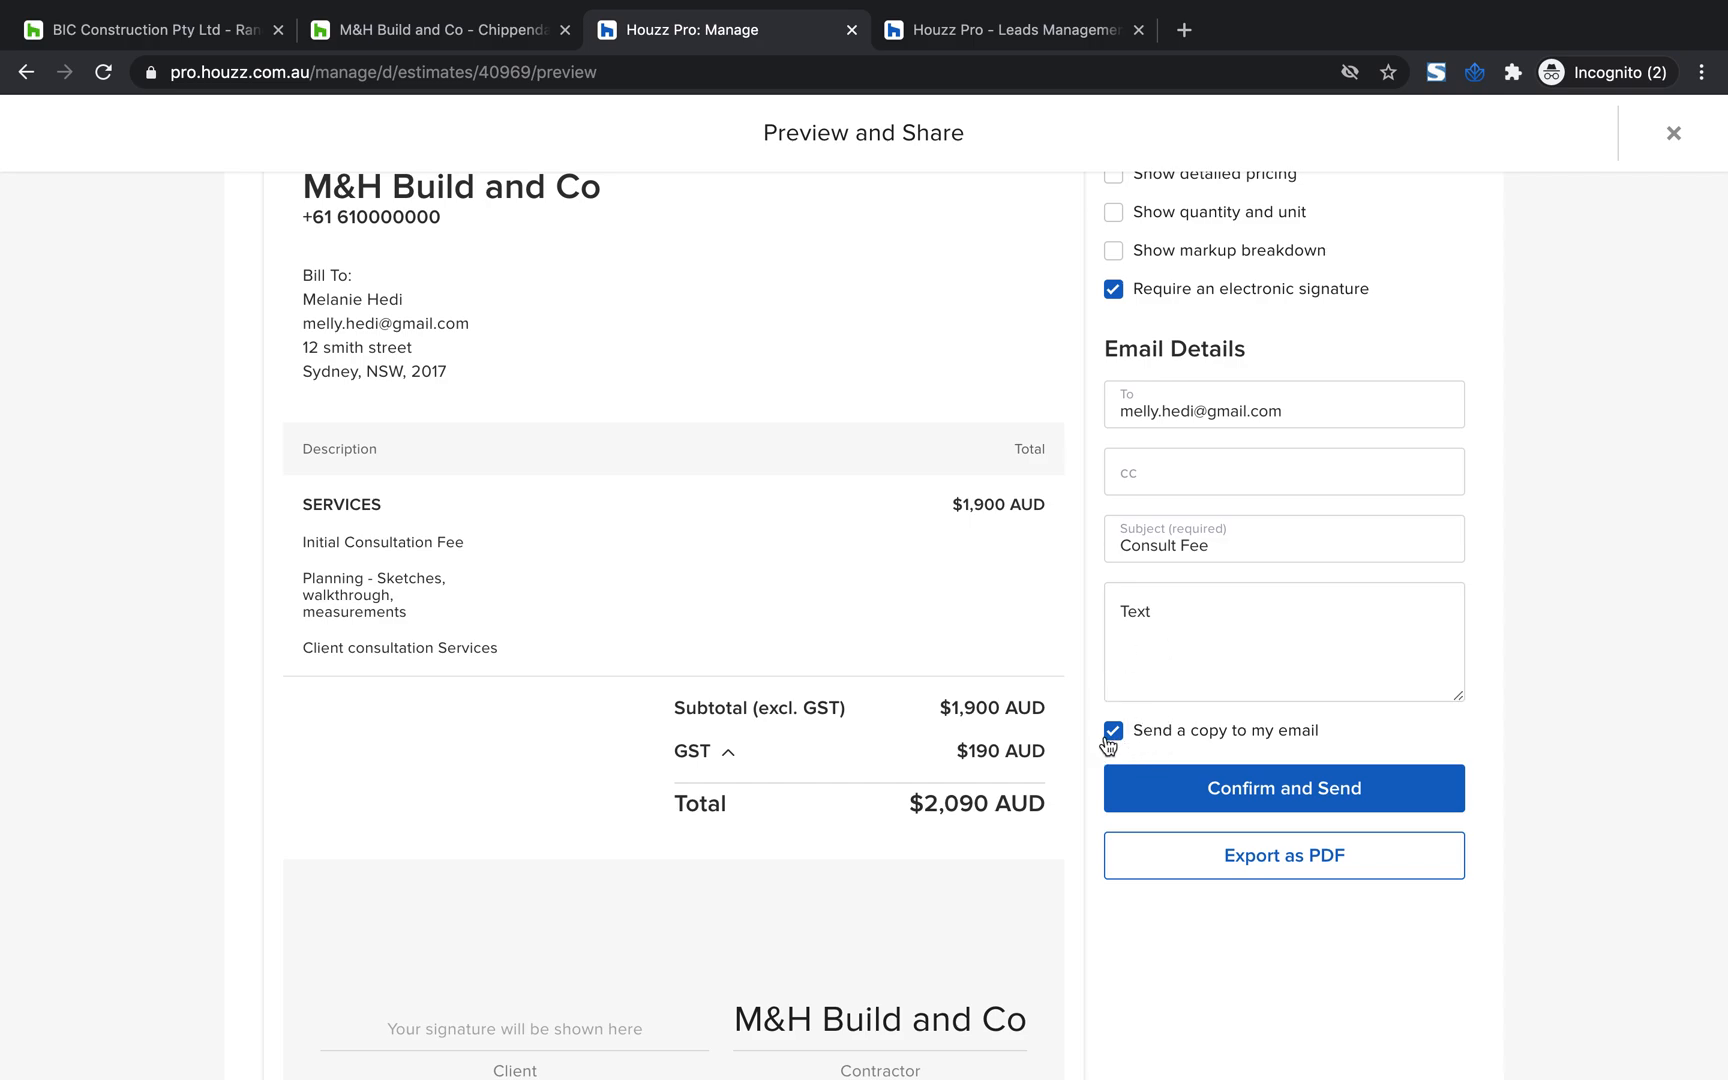
Toggle the electronic signature requirement off and back on to compare the estimate preview
{"action": "scroll", "coordinate": [1109, 747], "scroll_direction": "up", "scroll_amount": 1}
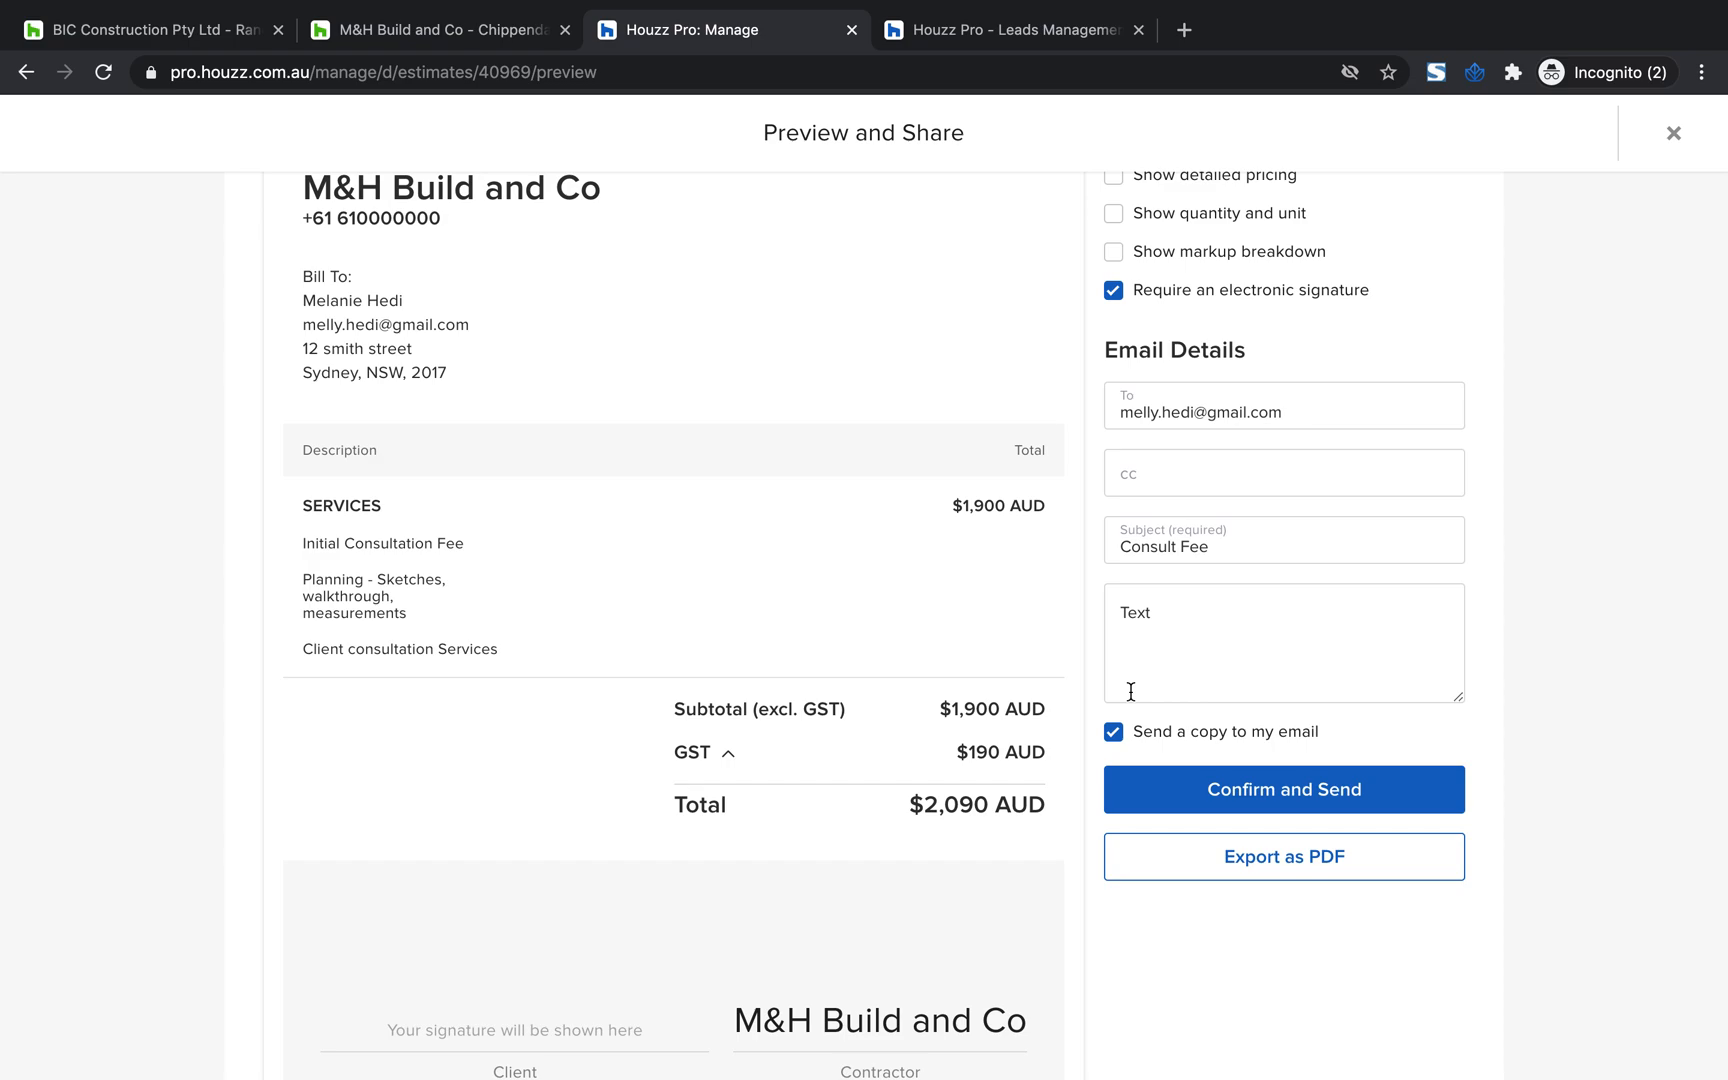
{"action": "scroll", "coordinate": [1131, 691], "scroll_direction": "up", "scroll_amount": 3}
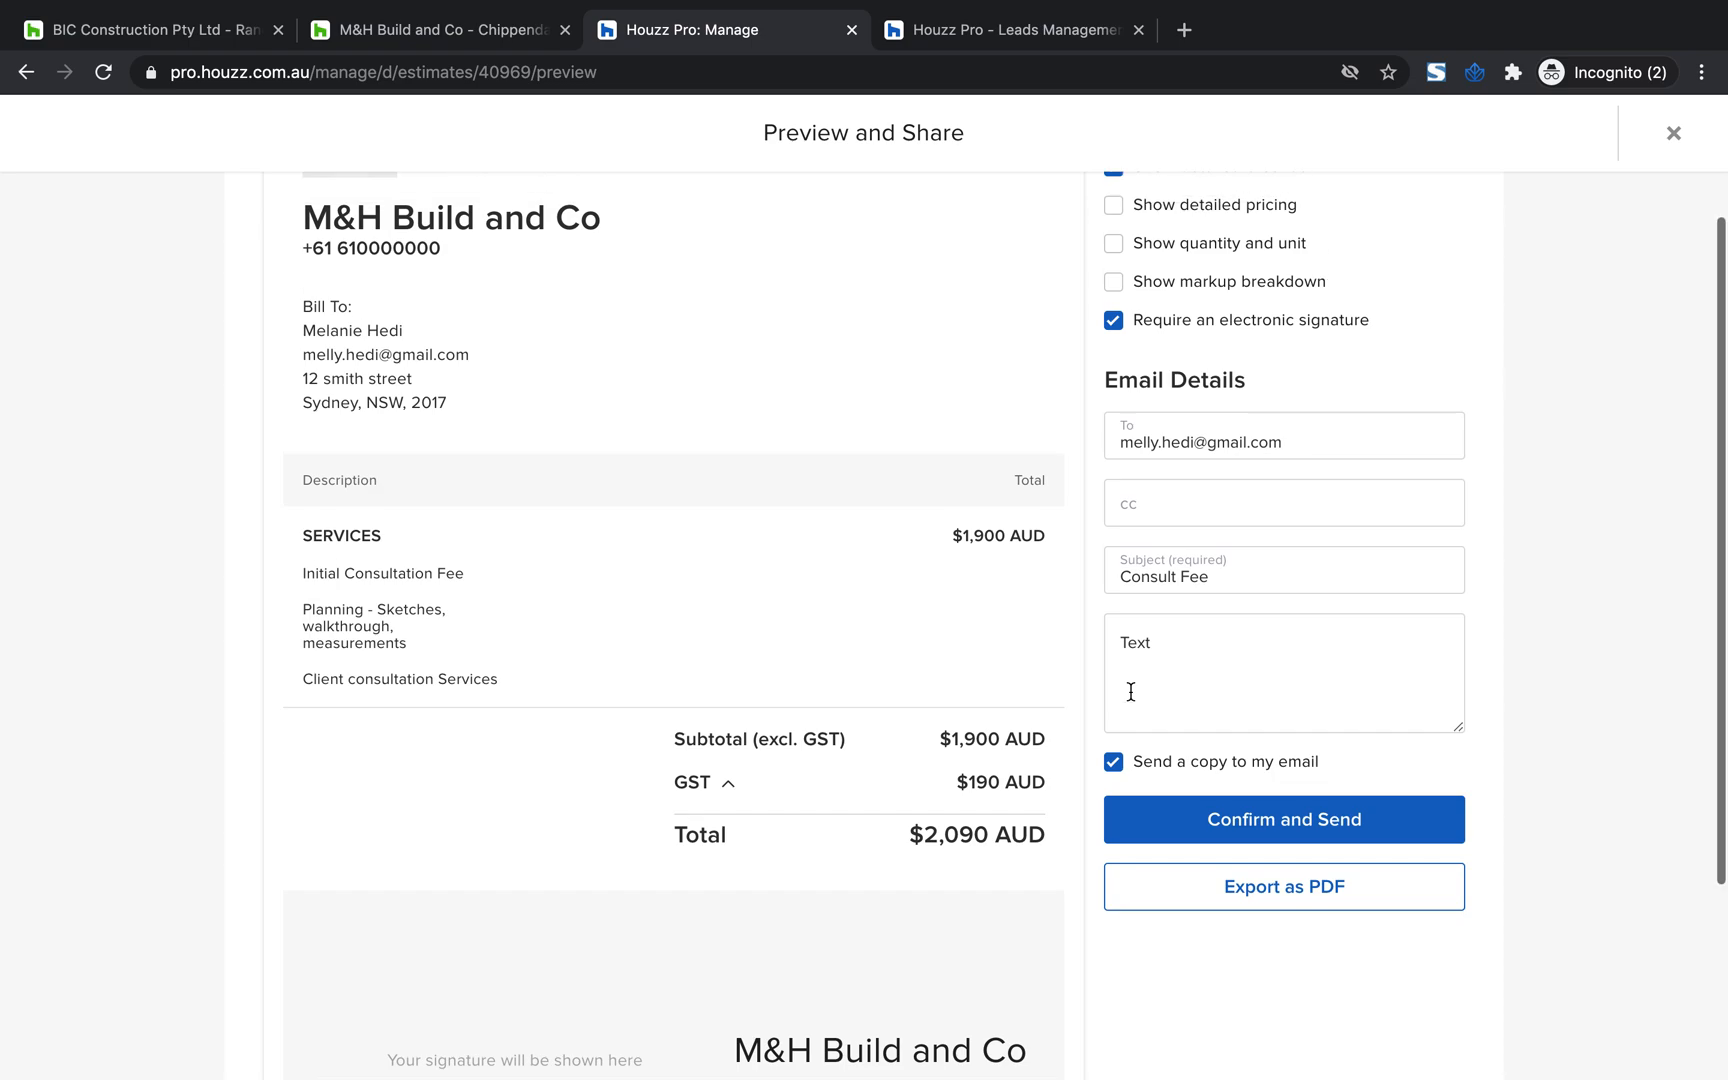
{"action": "left_click_drag", "start_coordinate": [1377, 393], "coordinate": [1143, 396]}
{"action": "scroll", "coordinate": [922, 550], "scroll_direction": "down", "scroll_amount": 2}
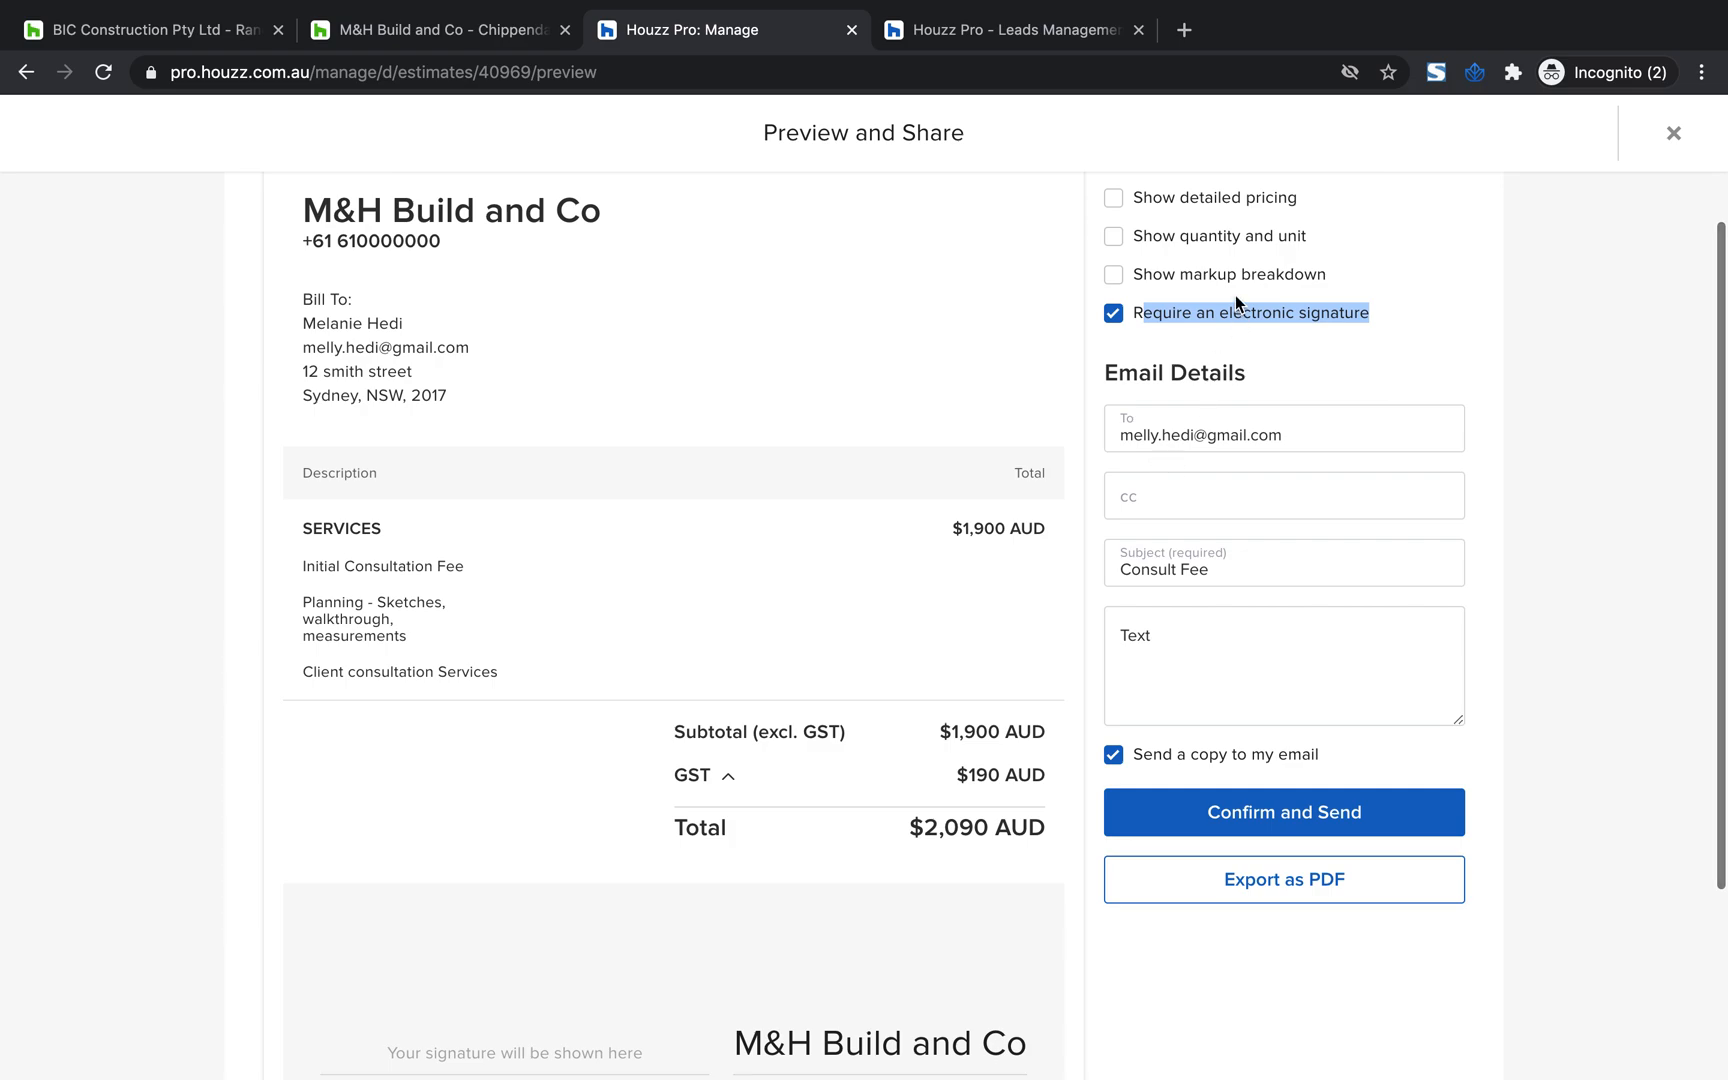
{"action": "scroll", "coordinate": [1235, 296], "scroll_direction": "up", "scroll_amount": 1}
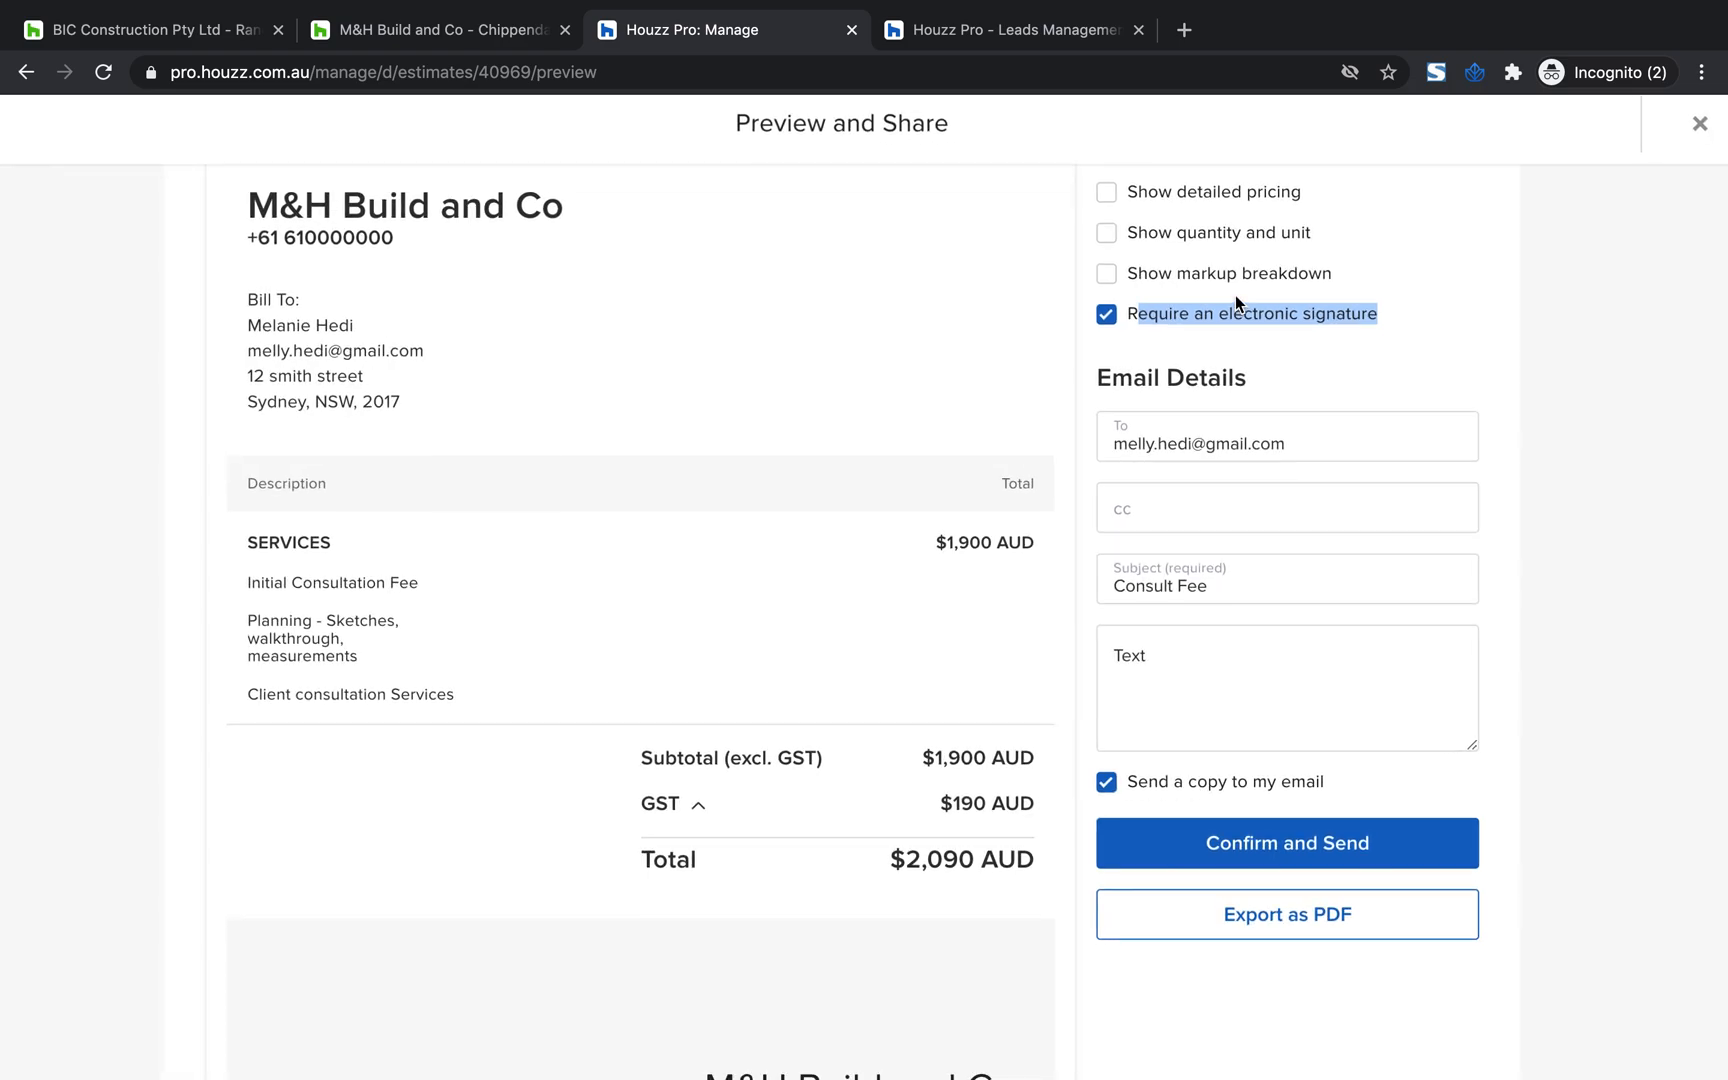
{"action": "left_click", "coordinate": [1106, 319]}
{"action": "left_click", "coordinate": [1106, 316]}
{"action": "scroll", "coordinate": [1230, 328], "scroll_direction": "down", "scroll_amount": 1}
{"action": "scroll", "coordinate": [1130, 325], "scroll_direction": "up", "scroll_amount": 1}
{"action": "left_click", "coordinate": [1108, 344]}
Examine the client and contractor signature block in the estimate preview, along with the sending and PDF export options
{"action": "scroll", "coordinate": [879, 470], "scroll_direction": "down", "scroll_amount": 3}
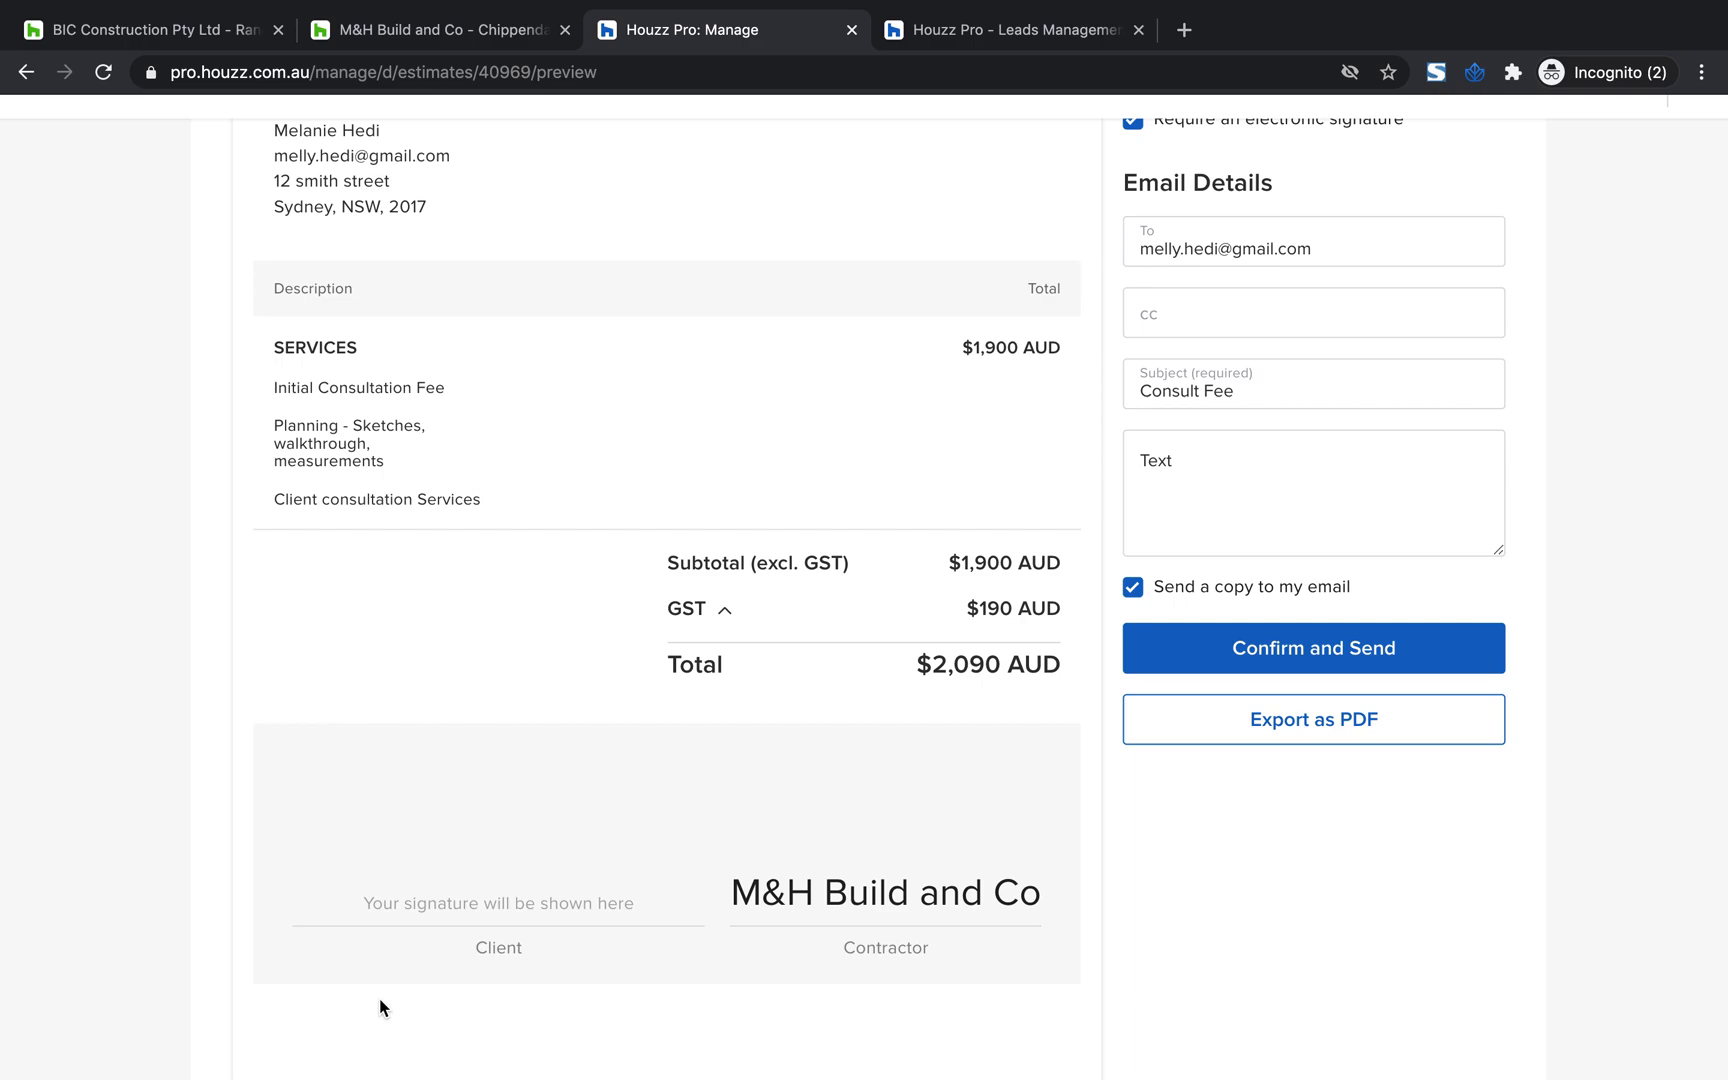
{"action": "scroll", "coordinate": [380, 1005], "scroll_direction": "up", "scroll_amount": 3}
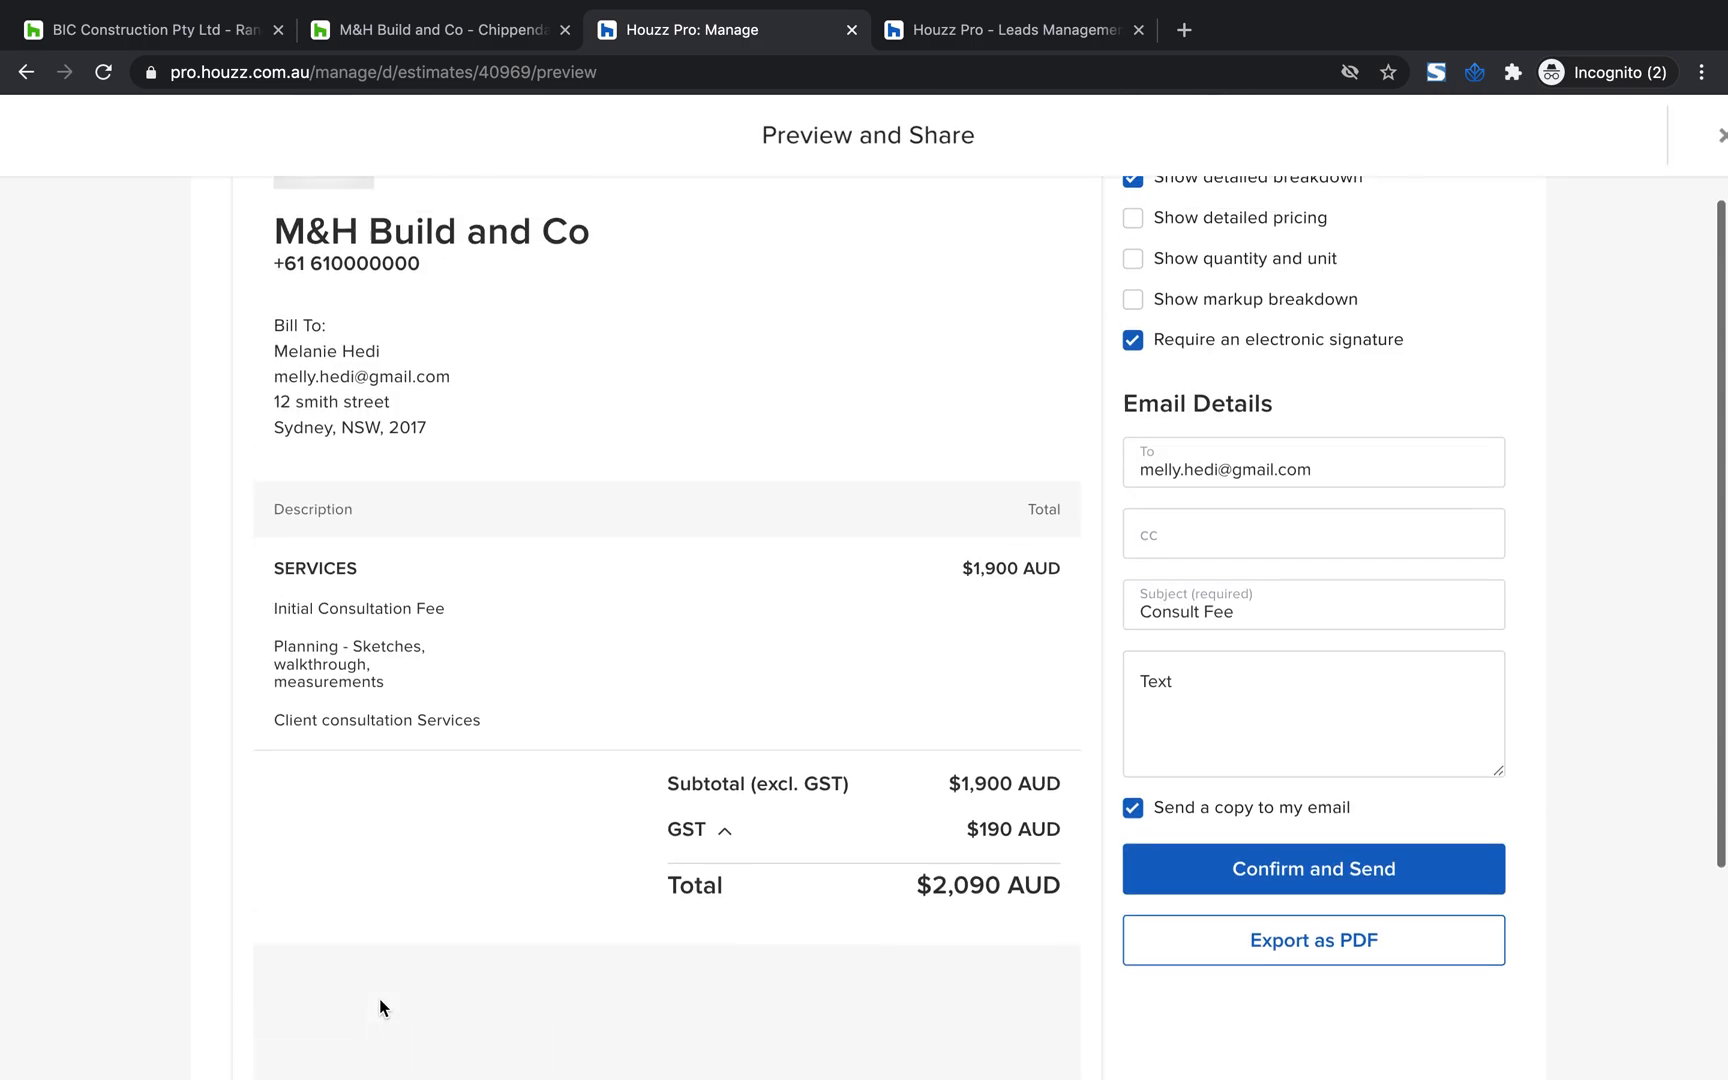
{"action": "scroll", "coordinate": [380, 1005], "scroll_direction": "down", "scroll_amount": 3}
{"action": "scroll", "coordinate": [479, 817], "scroll_direction": "up", "scroll_amount": 1}
{"action": "scroll", "coordinate": [479, 817], "scroll_direction": "up", "scroll_amount": 3}
{"action": "scroll", "coordinate": [479, 817], "scroll_direction": "down", "scroll_amount": 3}
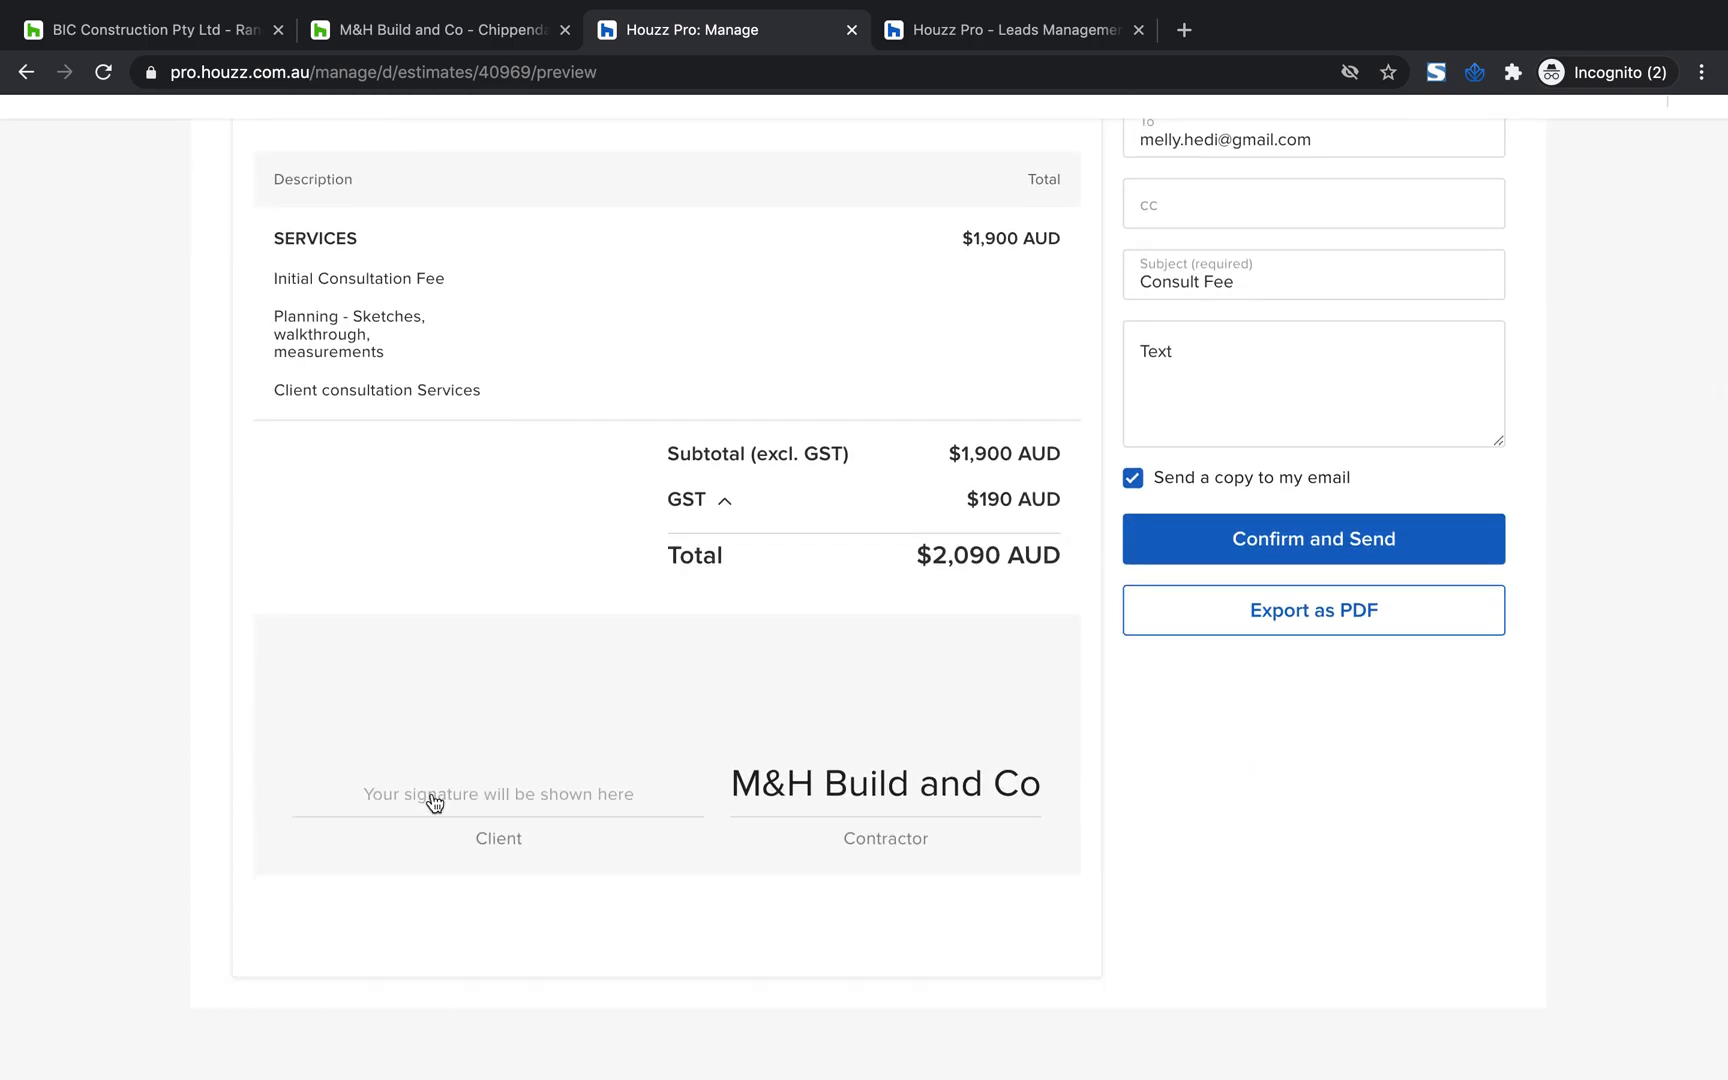
{"action": "scroll", "coordinate": [520, 775], "scroll_direction": "up", "scroll_amount": 3}
{"action": "scroll", "coordinate": [850, 480], "scroll_direction": "down", "scroll_amount": 1}
{"action": "scroll", "coordinate": [486, 810], "scroll_direction": "down", "scroll_amount": 1}
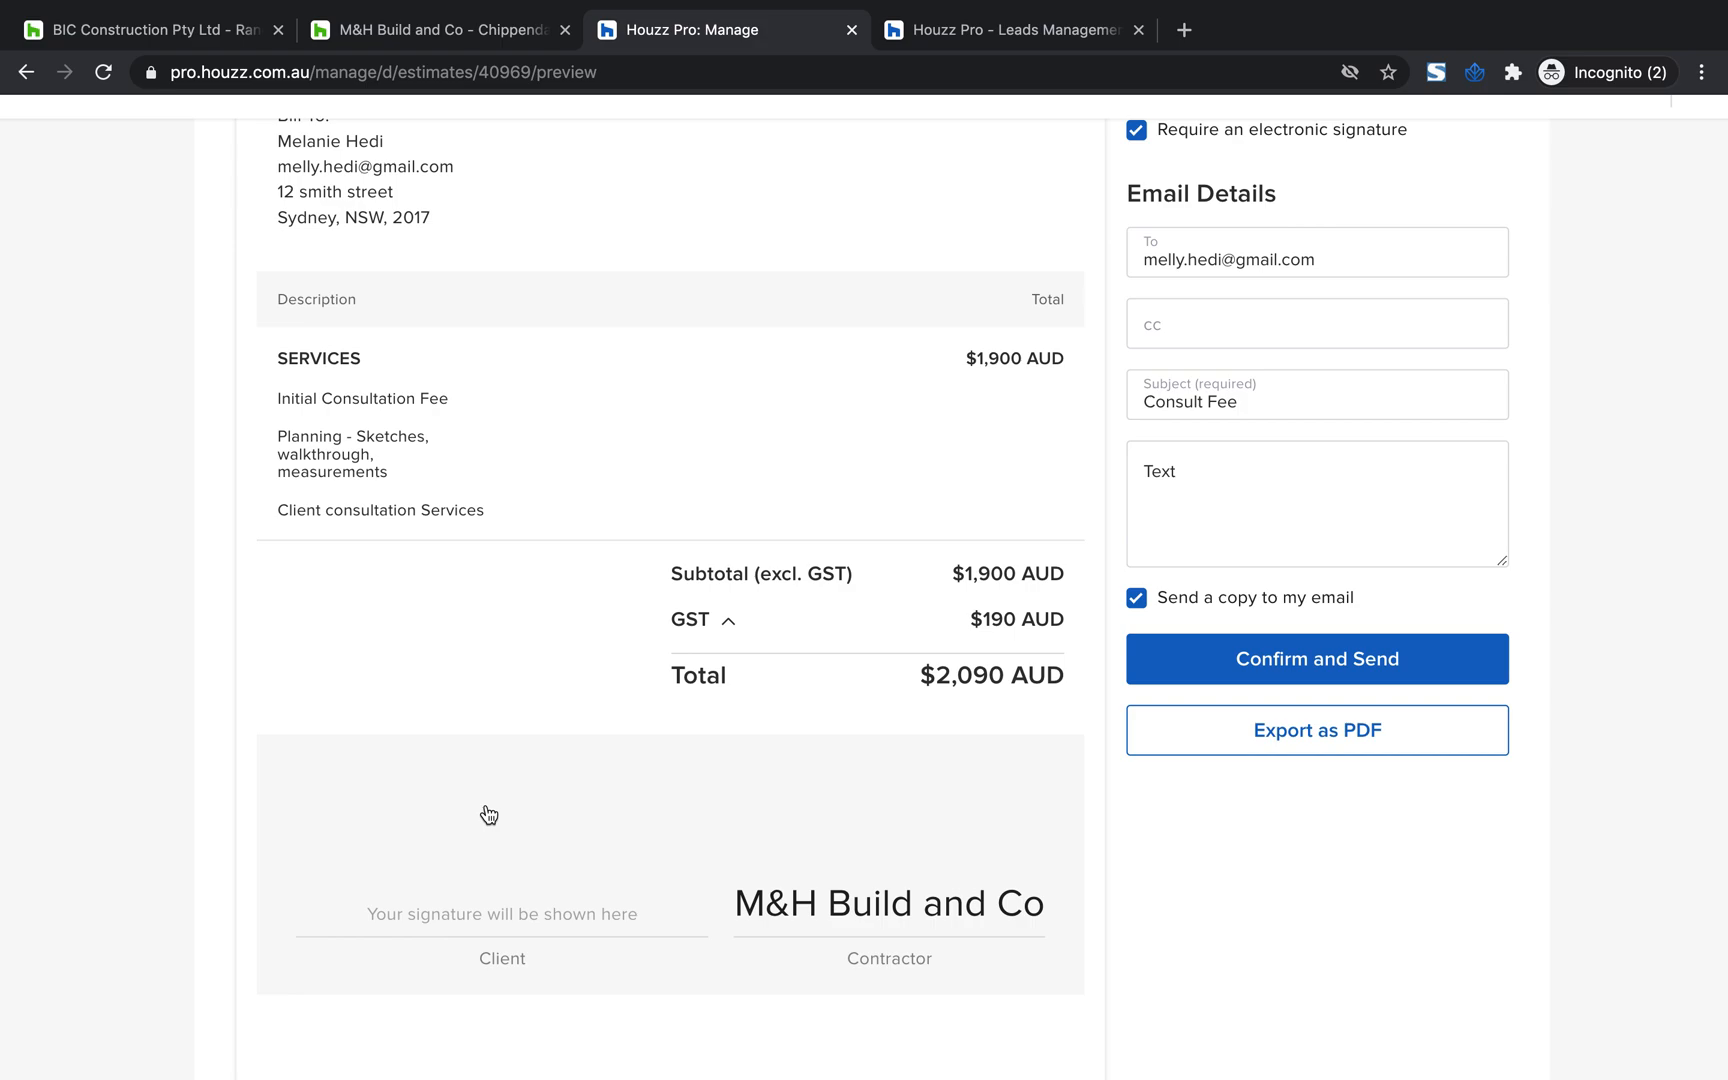
{"action": "scroll", "coordinate": [702, 926], "scroll_direction": "up", "scroll_amount": 3}
{"action": "scroll", "coordinate": [703, 920], "scroll_direction": "down", "scroll_amount": 1}
{"action": "scroll", "coordinate": [703, 917], "scroll_direction": "up", "scroll_amount": 2}
{"action": "scroll", "coordinate": [1307, 824], "scroll_direction": "down", "scroll_amount": 2}
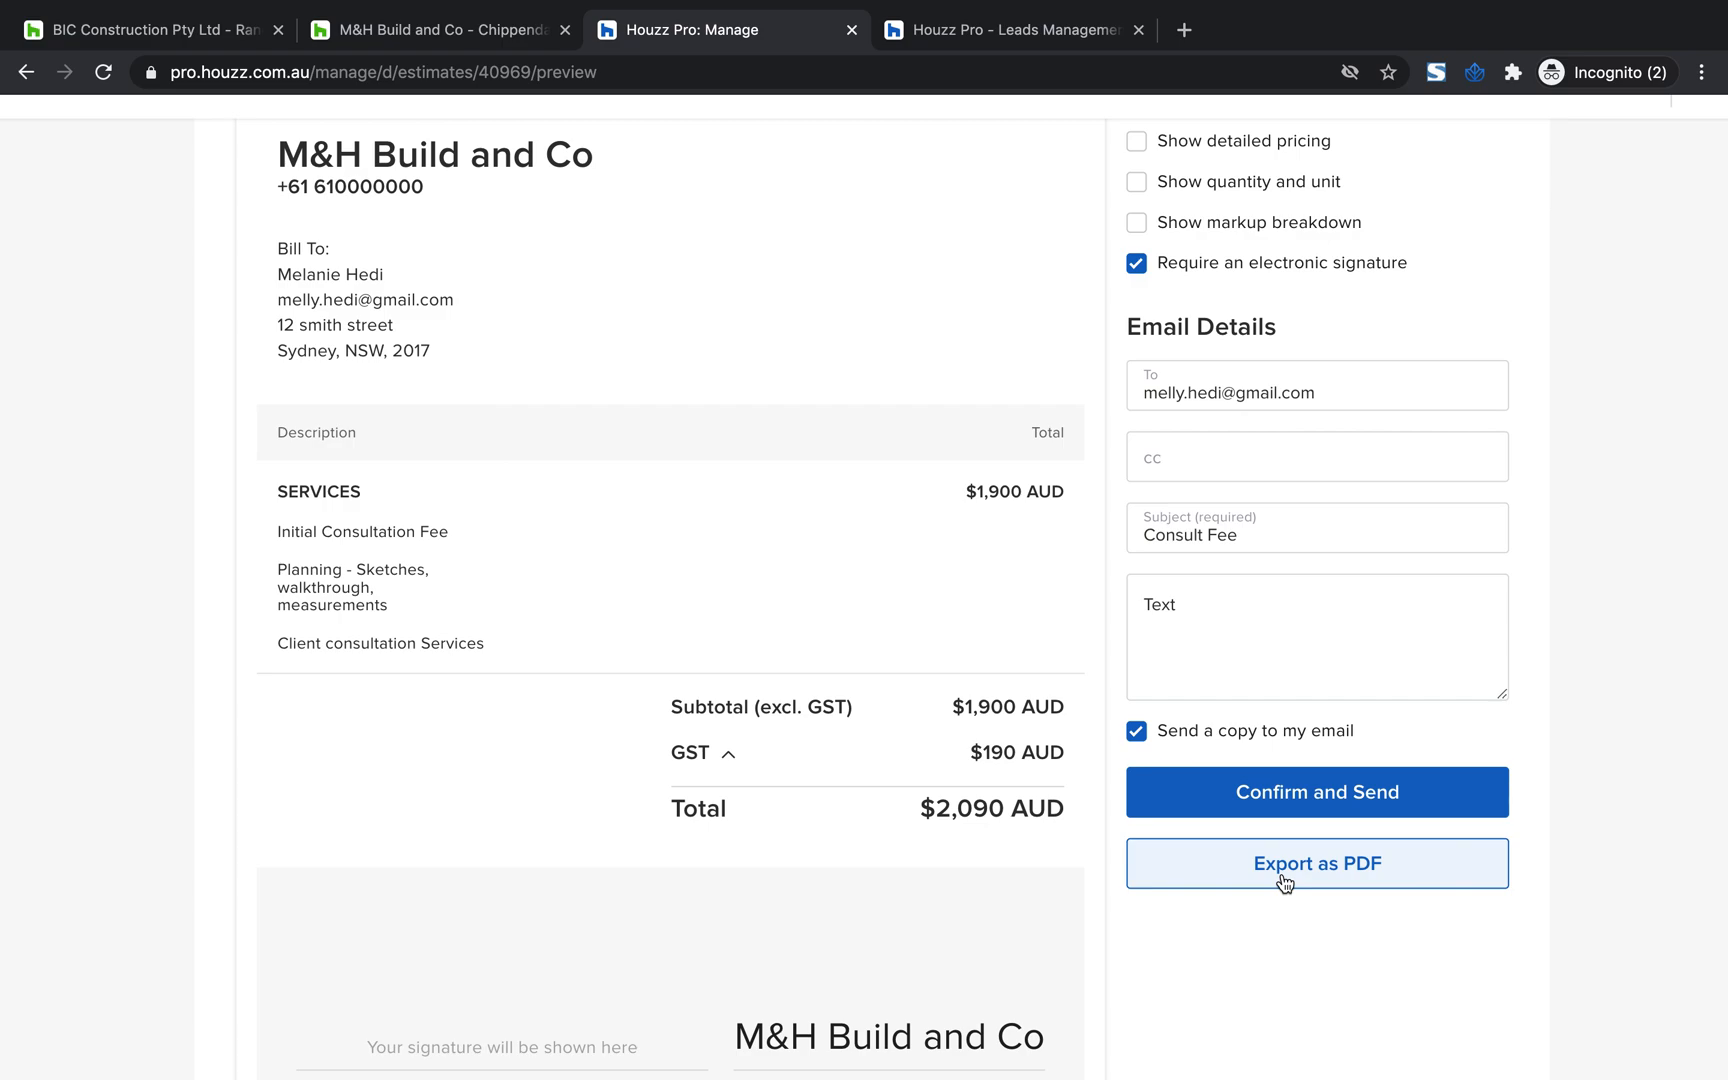
{"action": "scroll", "coordinate": [1439, 876], "scroll_direction": "up", "scroll_amount": 3}
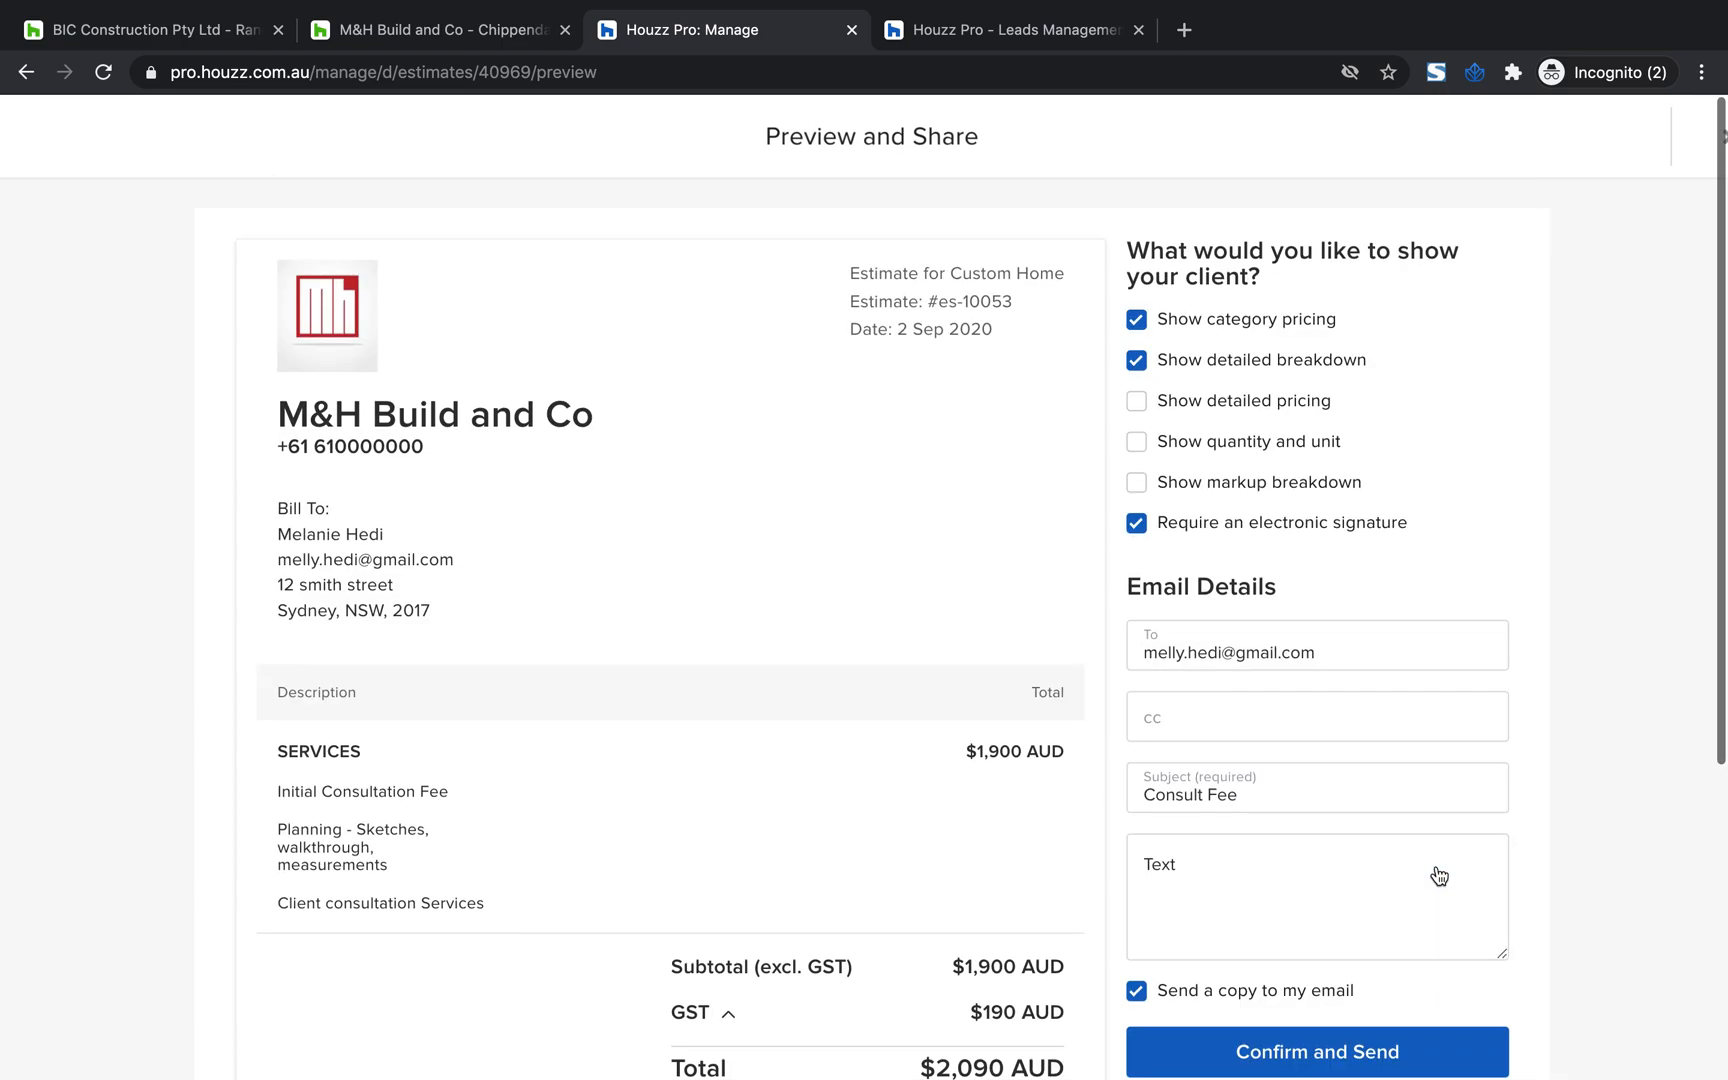
{"action": "scroll", "coordinate": [1439, 876], "scroll_direction": "down", "scroll_amount": 5}
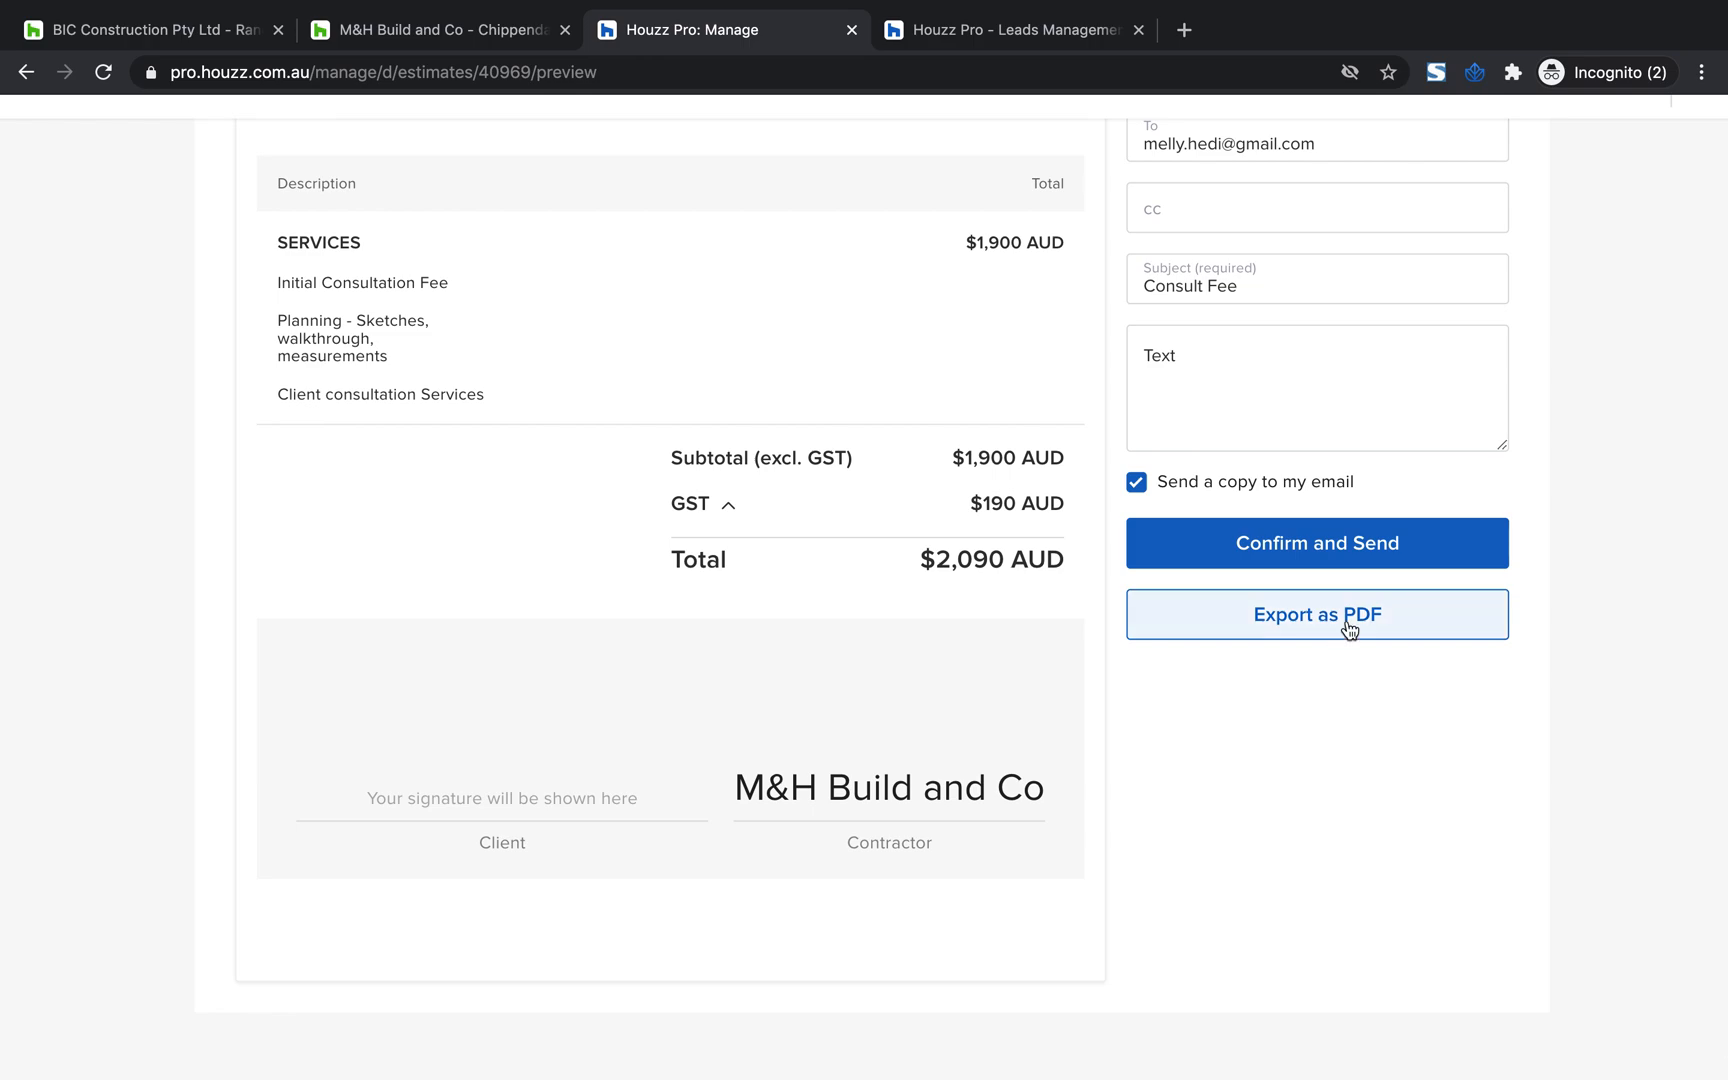
{"action": "scroll", "coordinate": [1349, 628], "scroll_direction": "up", "scroll_amount": 4}
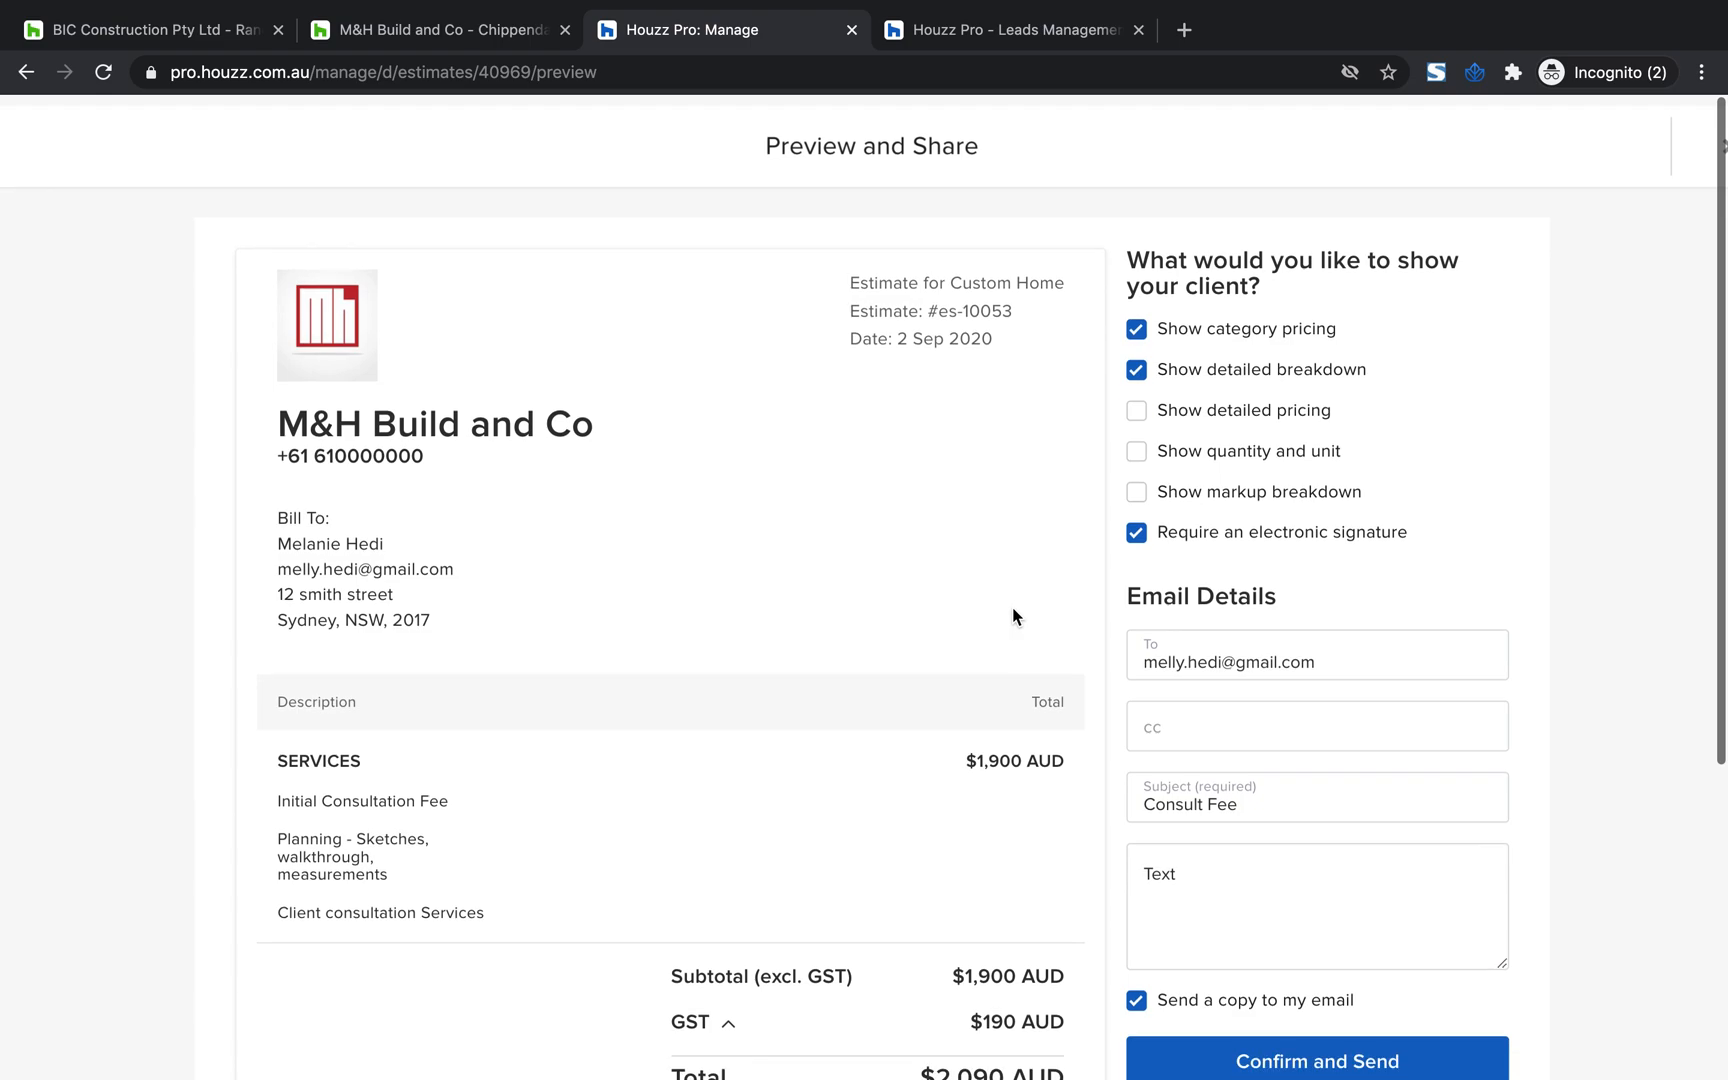
{"action": "scroll", "coordinate": [1013, 608], "scroll_direction": "down", "scroll_amount": 2}
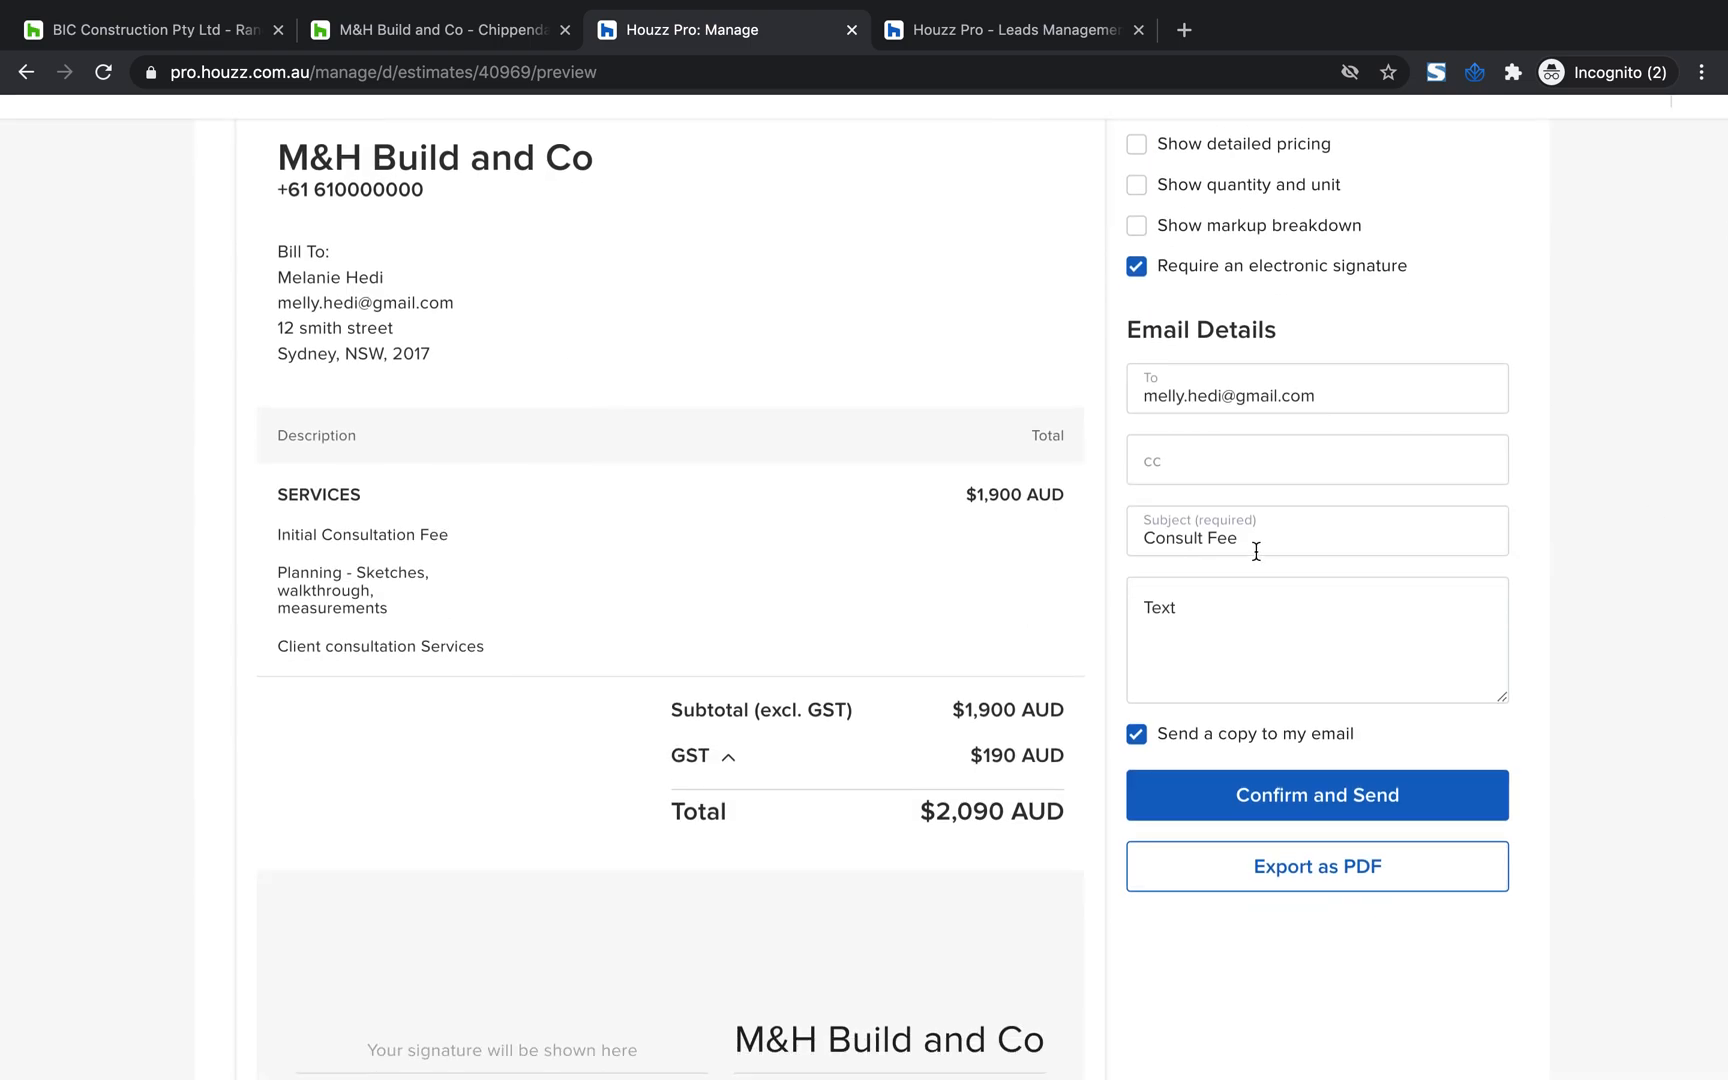
Confirm and send the estimate to the client, check its status and activity stream, and dismiss the notification
{"action": "left_click", "coordinate": [1369, 806]}
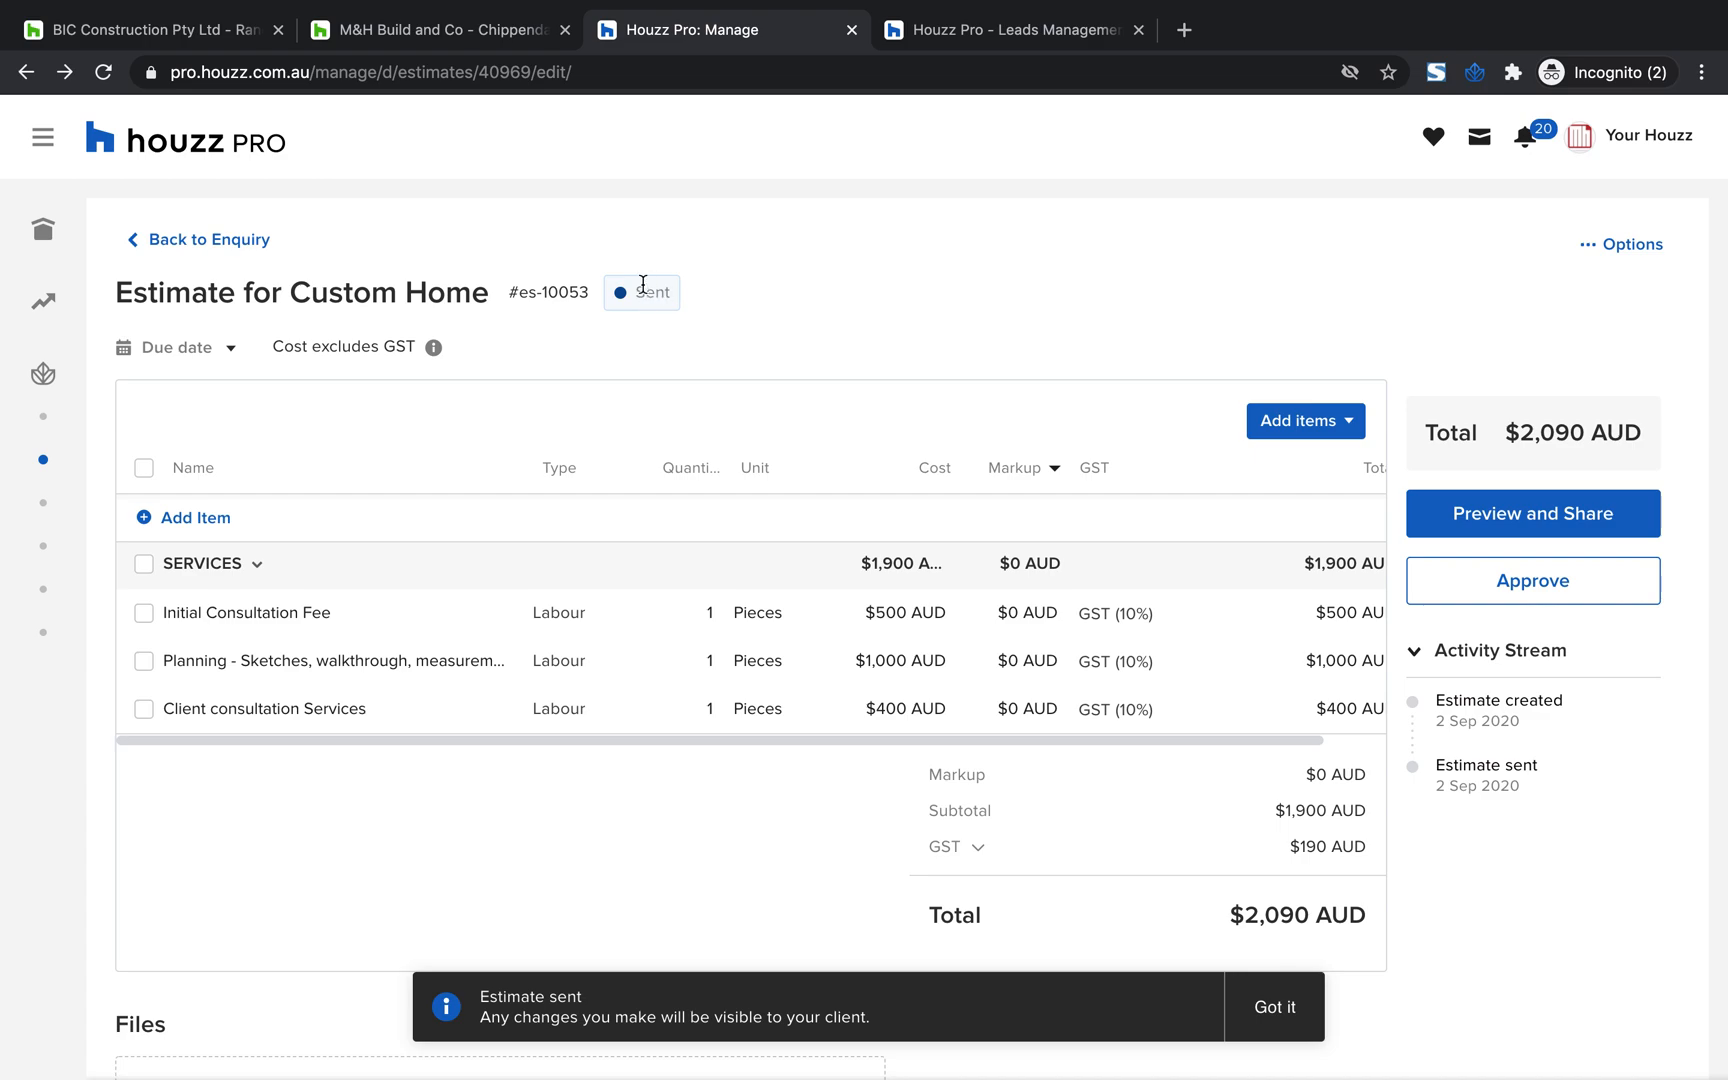
{"action": "left_click_drag", "start_coordinate": [702, 297], "coordinate": [599, 297]}
{"action": "left_click", "coordinate": [929, 322]}
{"action": "left_click_drag", "start_coordinate": [1560, 796], "coordinate": [1444, 713]}
{"action": "left_click", "coordinate": [1542, 784]}
{"action": "left_click", "coordinate": [1294, 1007]}
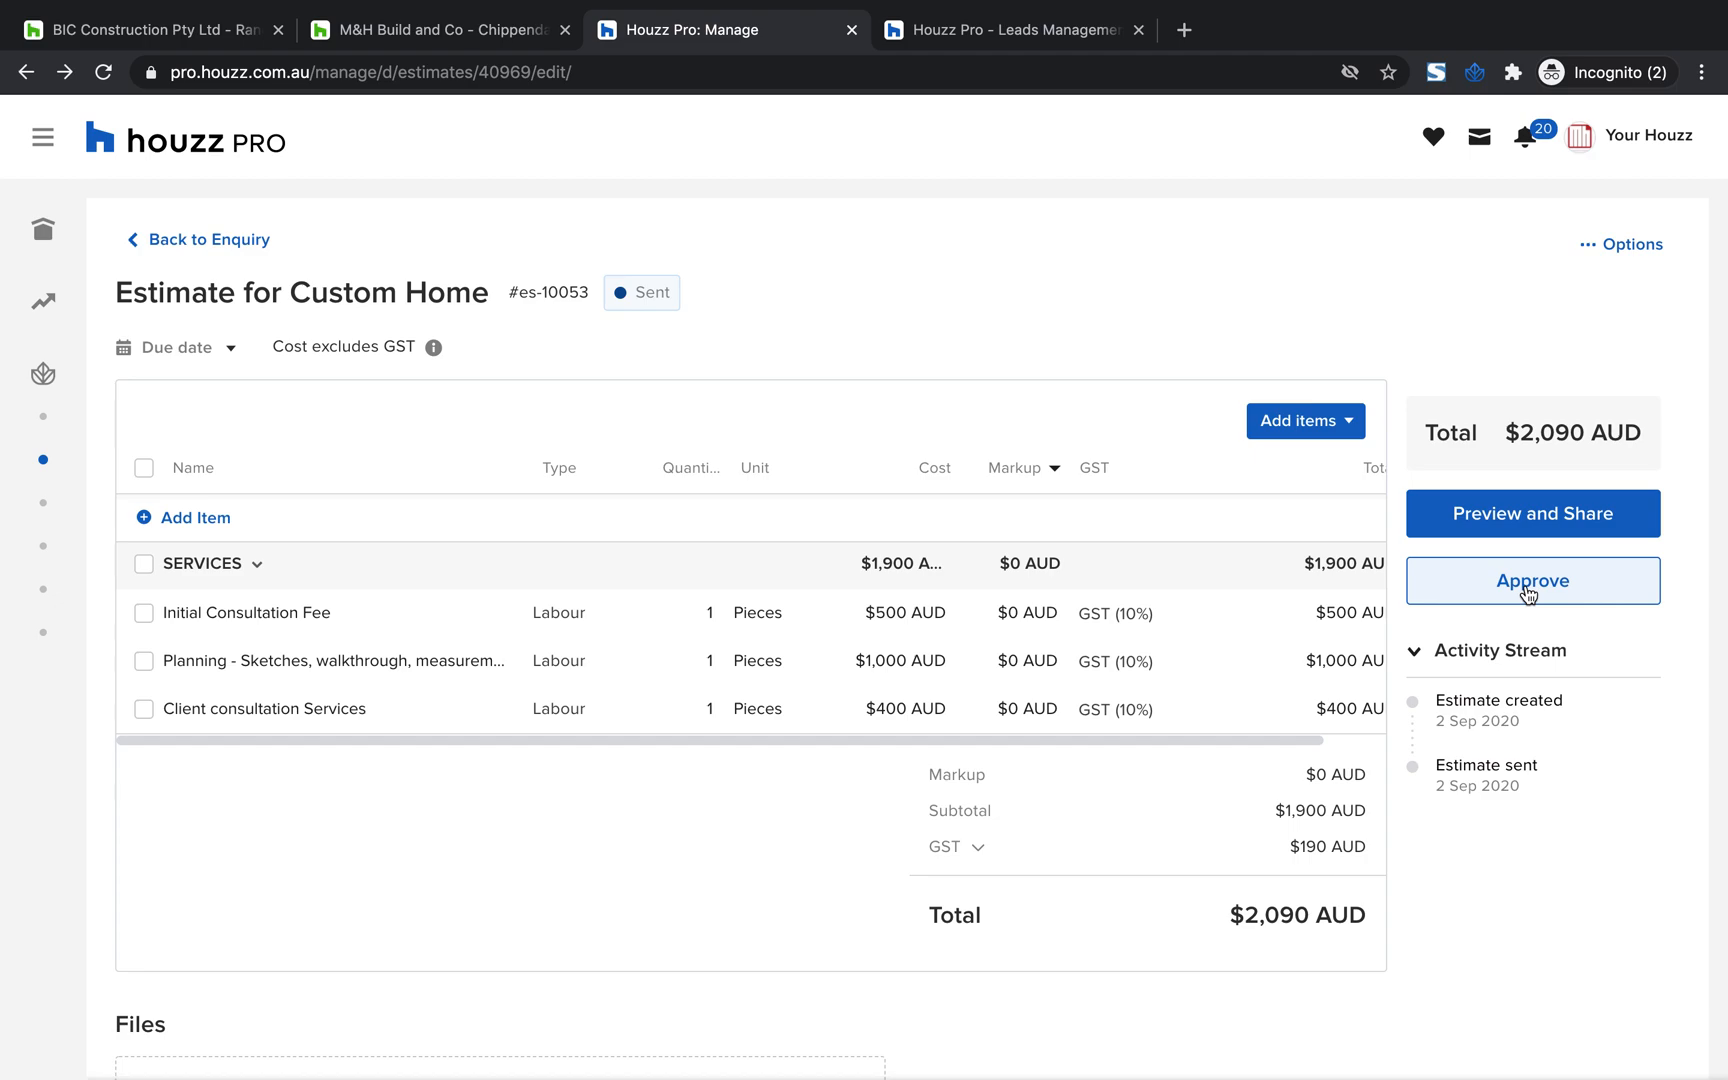
Approve the Custom Home estimate on the client's behalf and check its status label
{"action": "left_click", "coordinate": [1528, 592]}
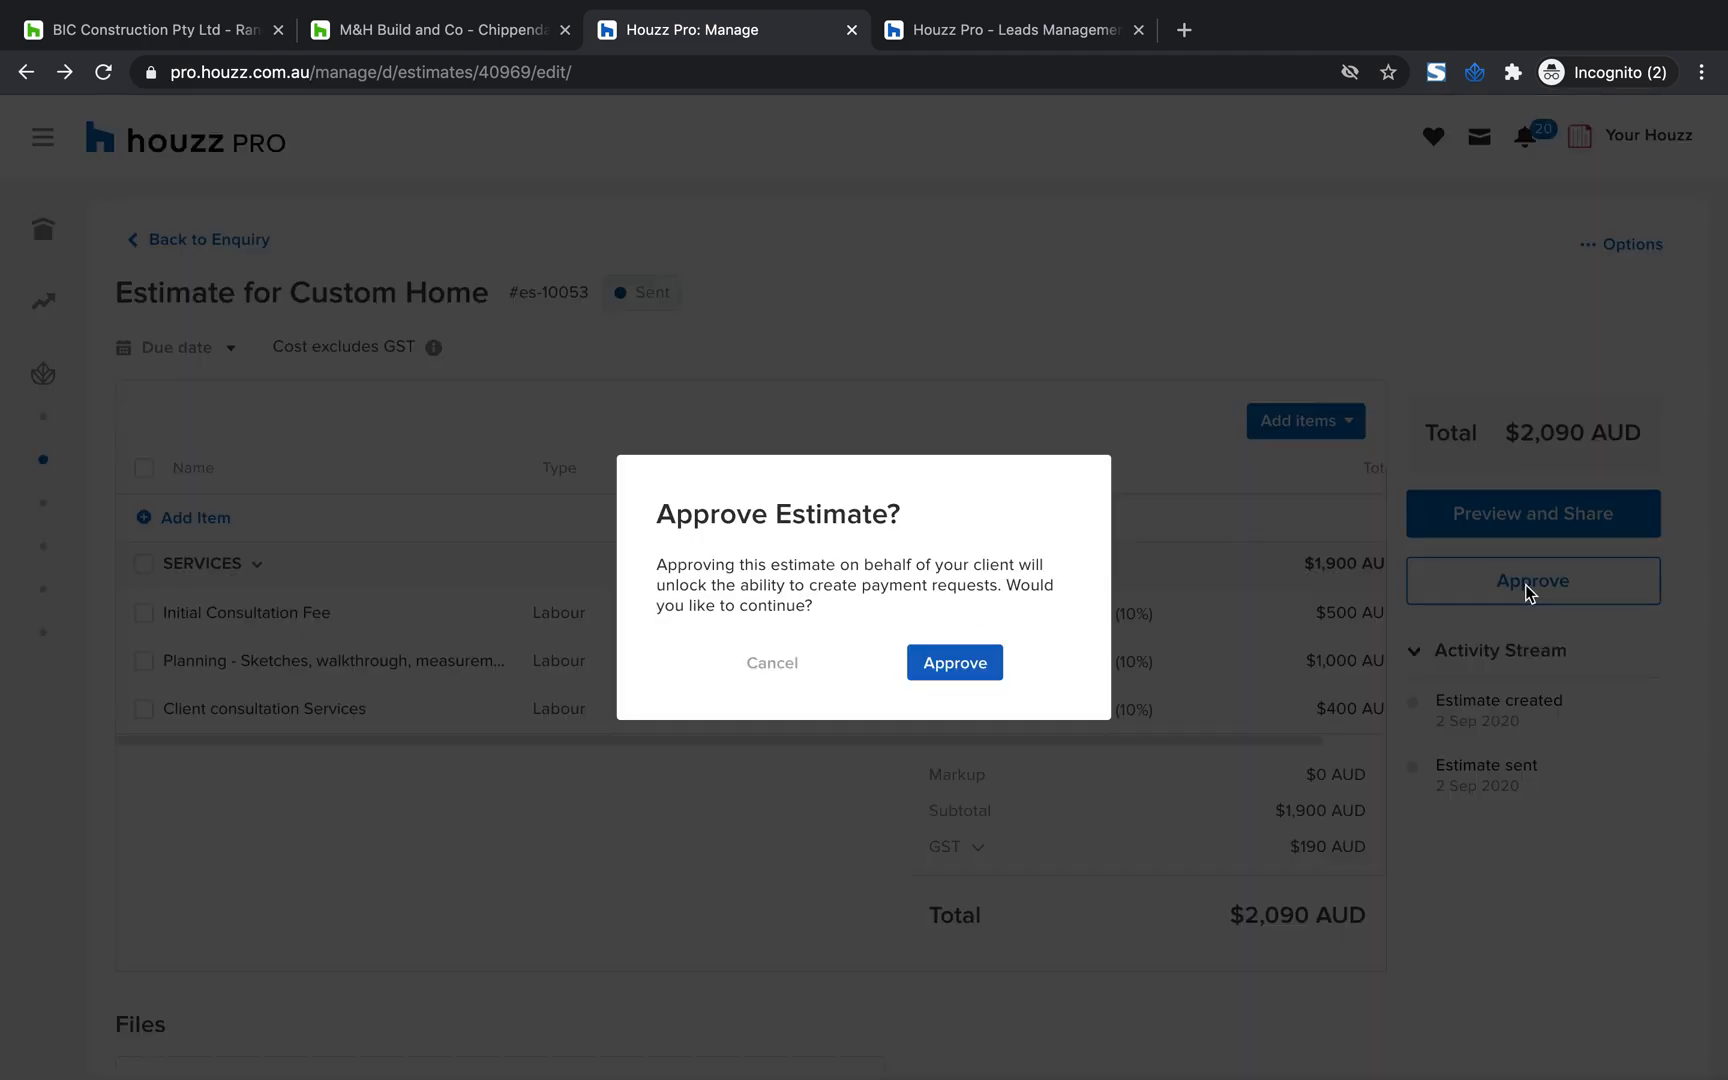
{"action": "left_click_drag", "start_coordinate": [916, 560], "coordinate": [676, 514]}
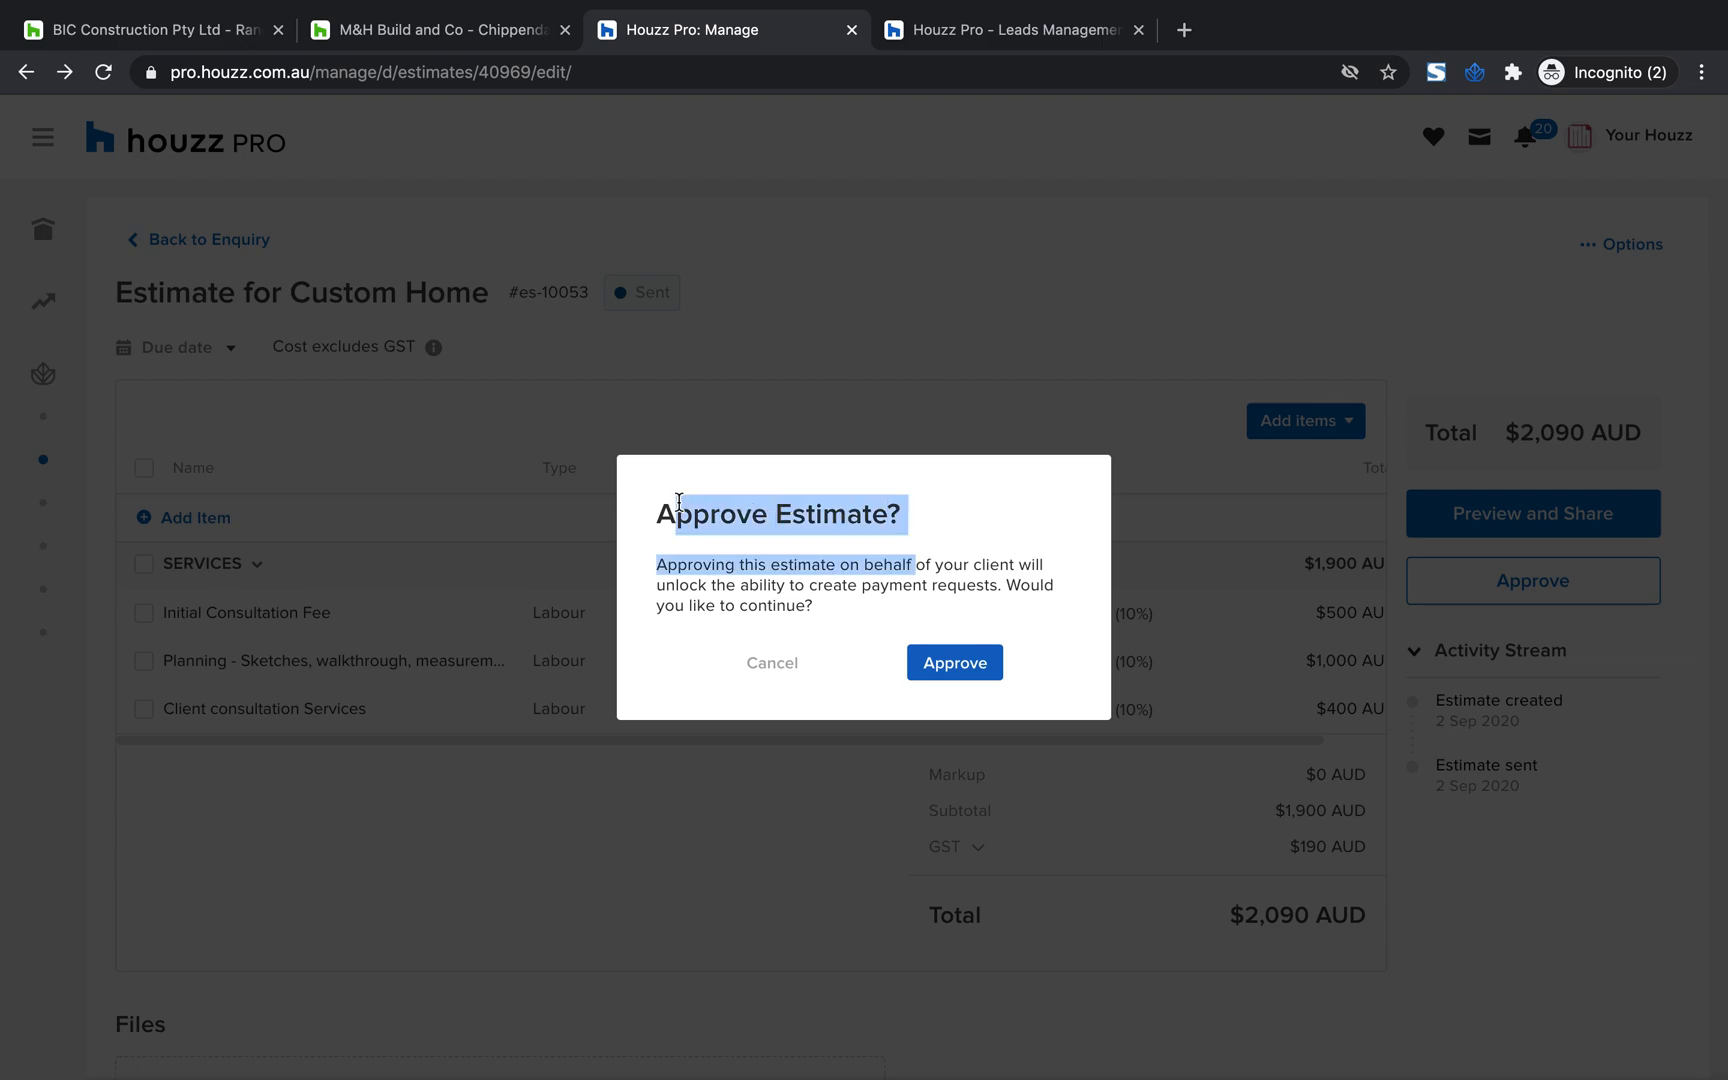
{"action": "left_click", "coordinate": [963, 669]}
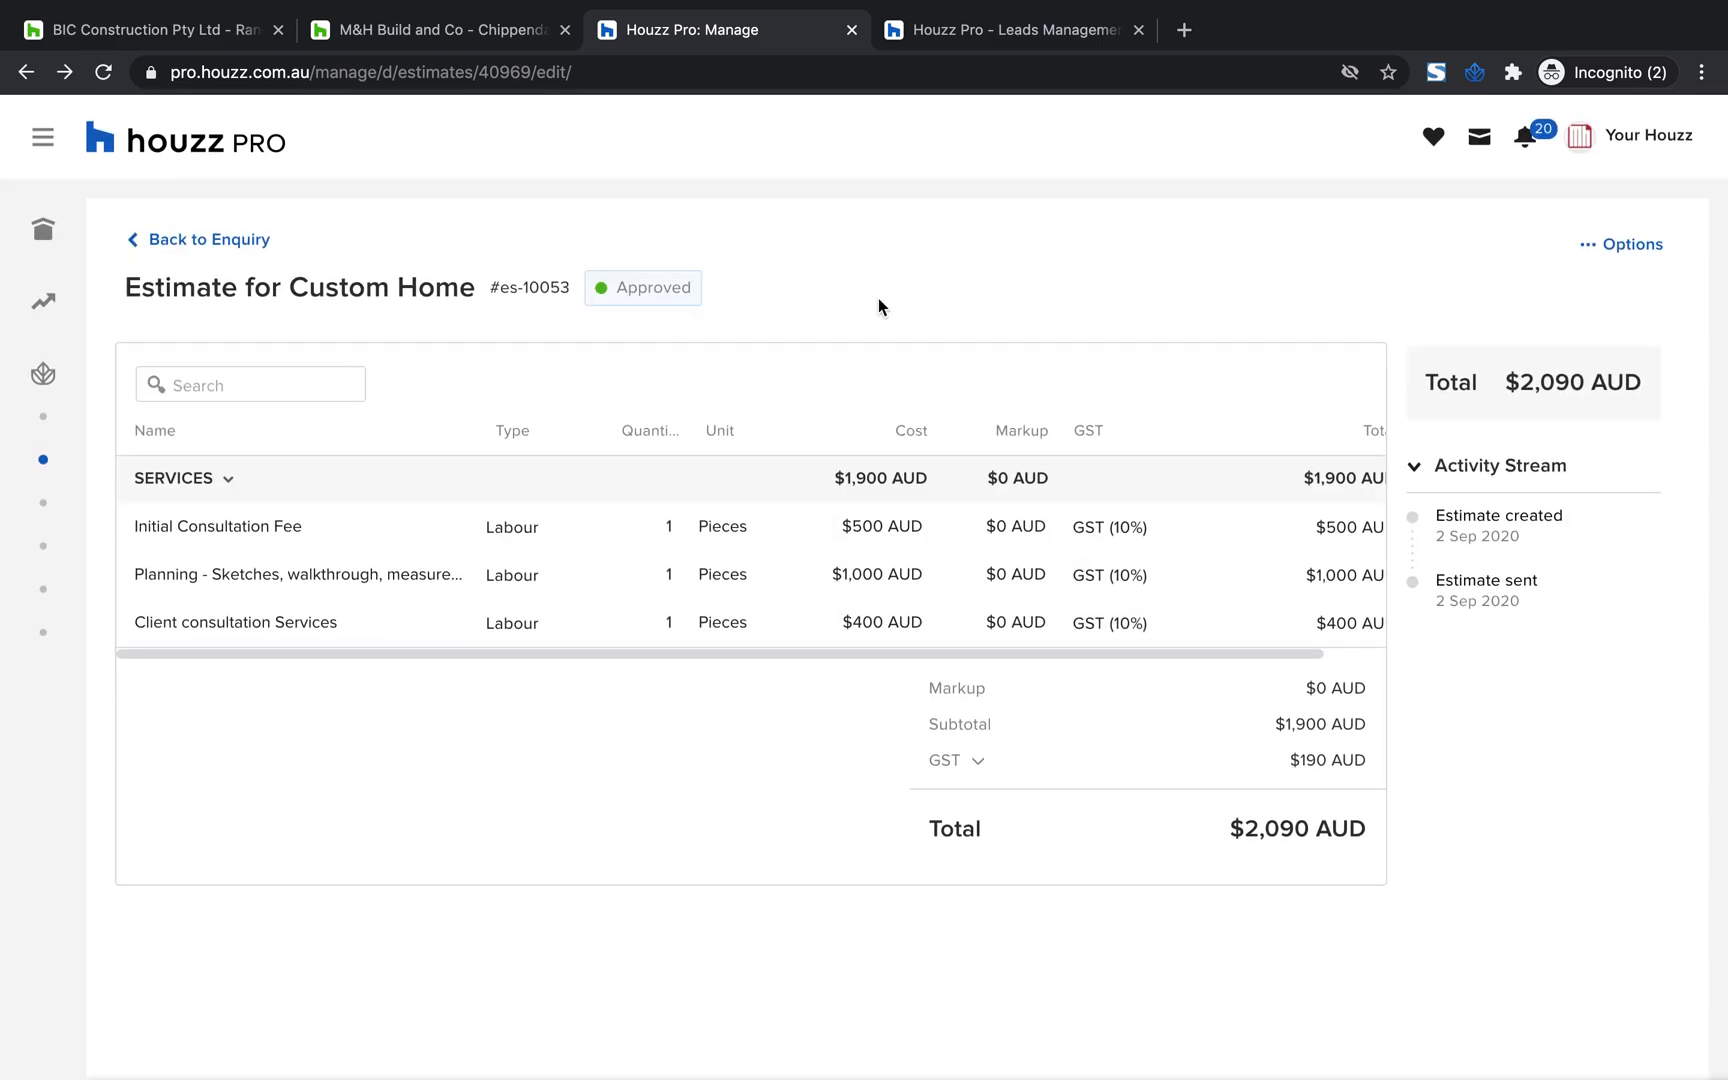
{"action": "left_click_drag", "start_coordinate": [728, 289], "coordinate": [596, 285]}
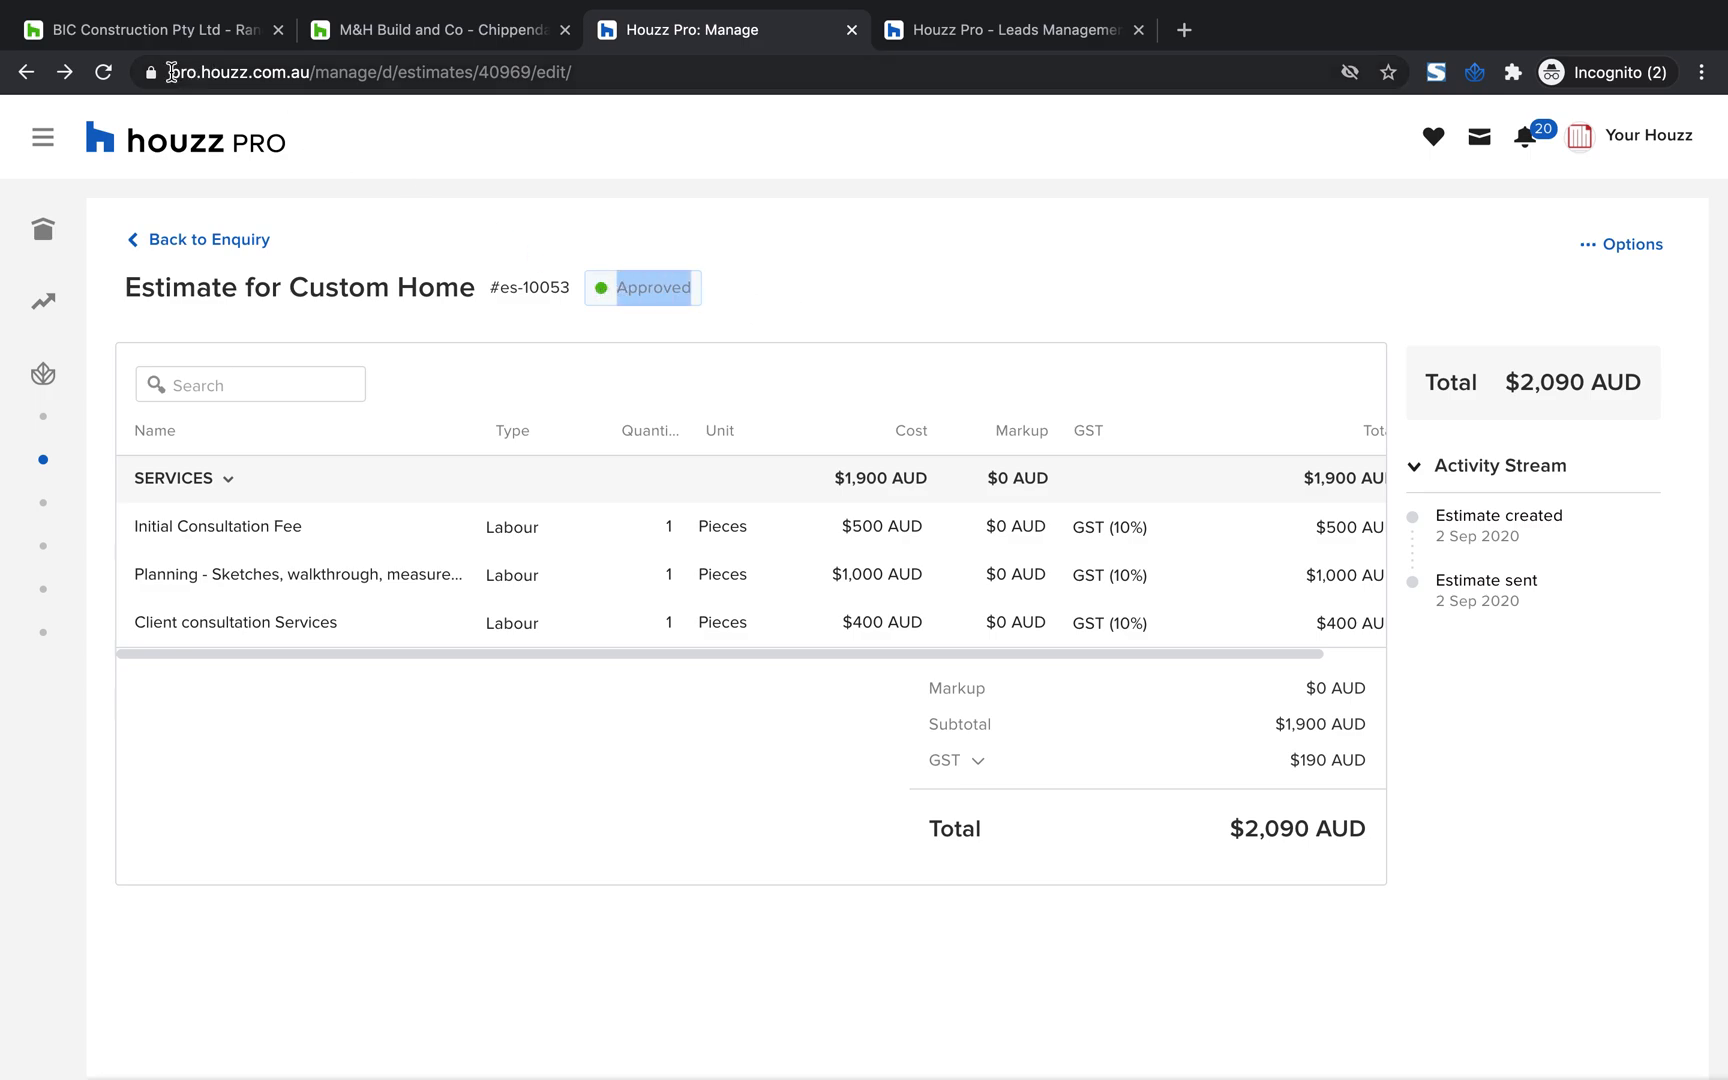
Reload the estimate to review its approval entry in the activity stream, and return to the enquiry
{"action": "left_click", "coordinate": [103, 72]}
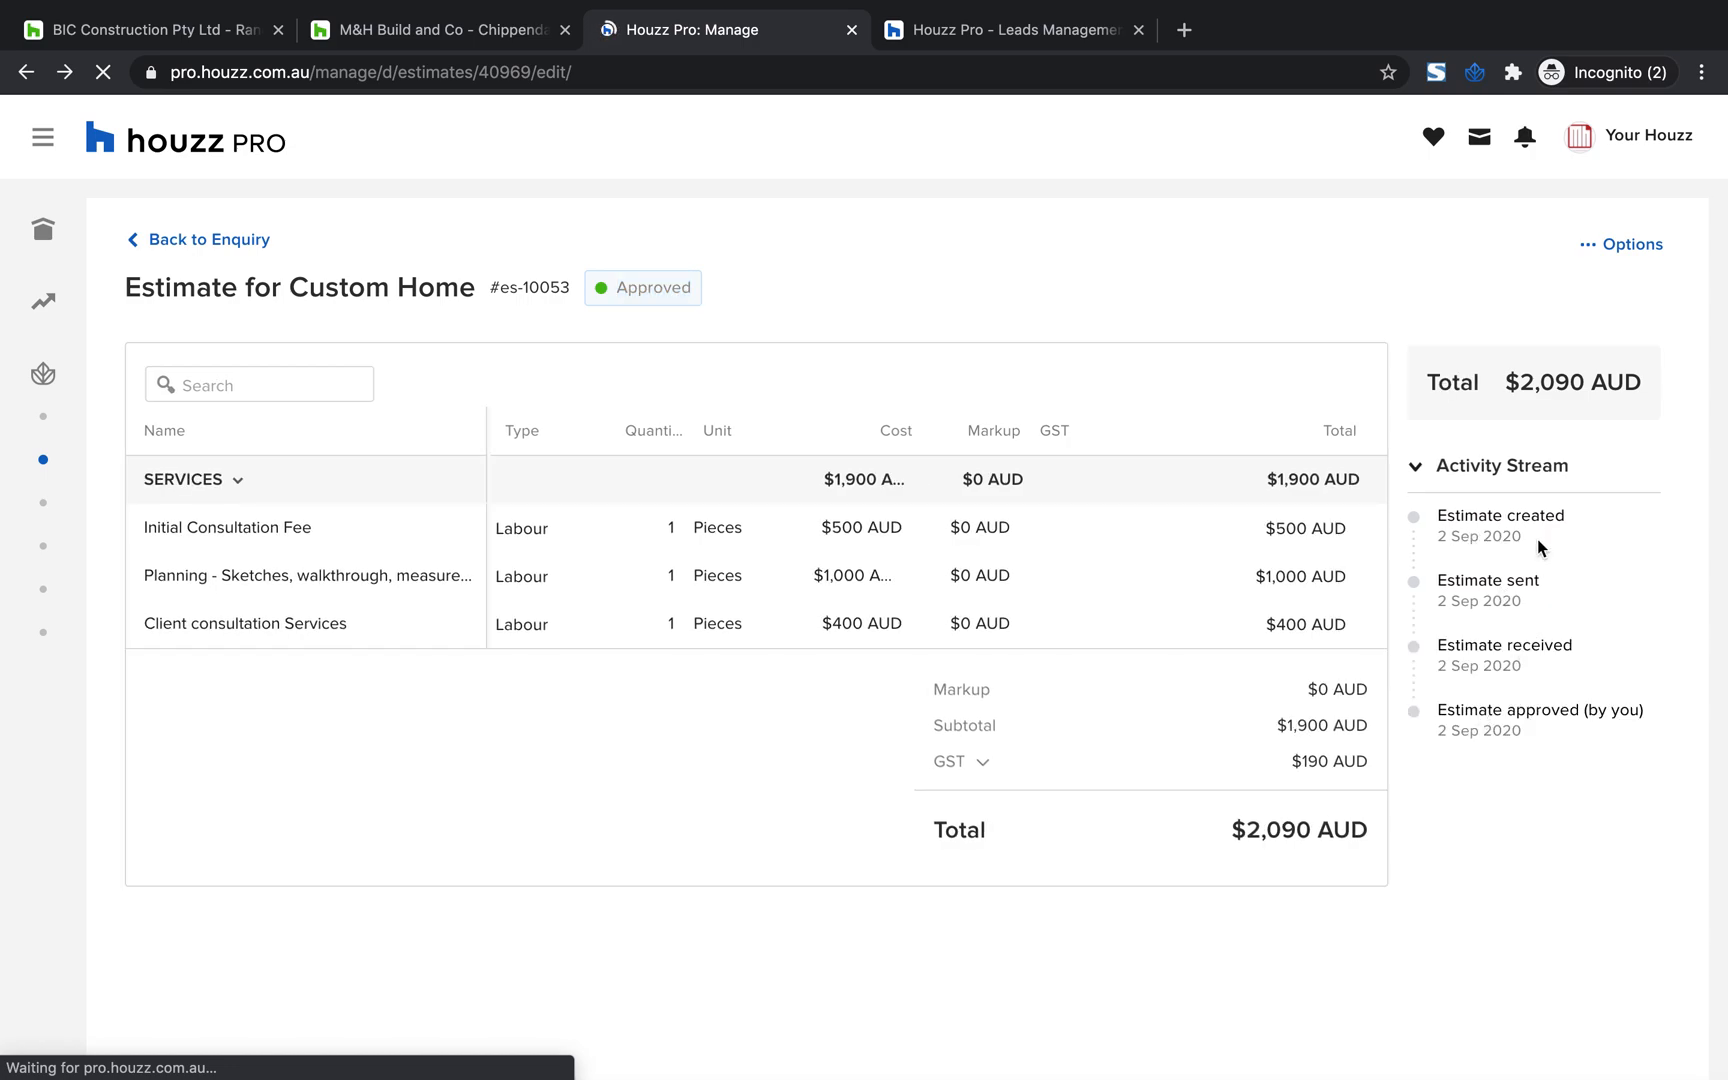
{"action": "scroll", "coordinate": [1538, 541], "scroll_direction": "up", "scroll_amount": 5}
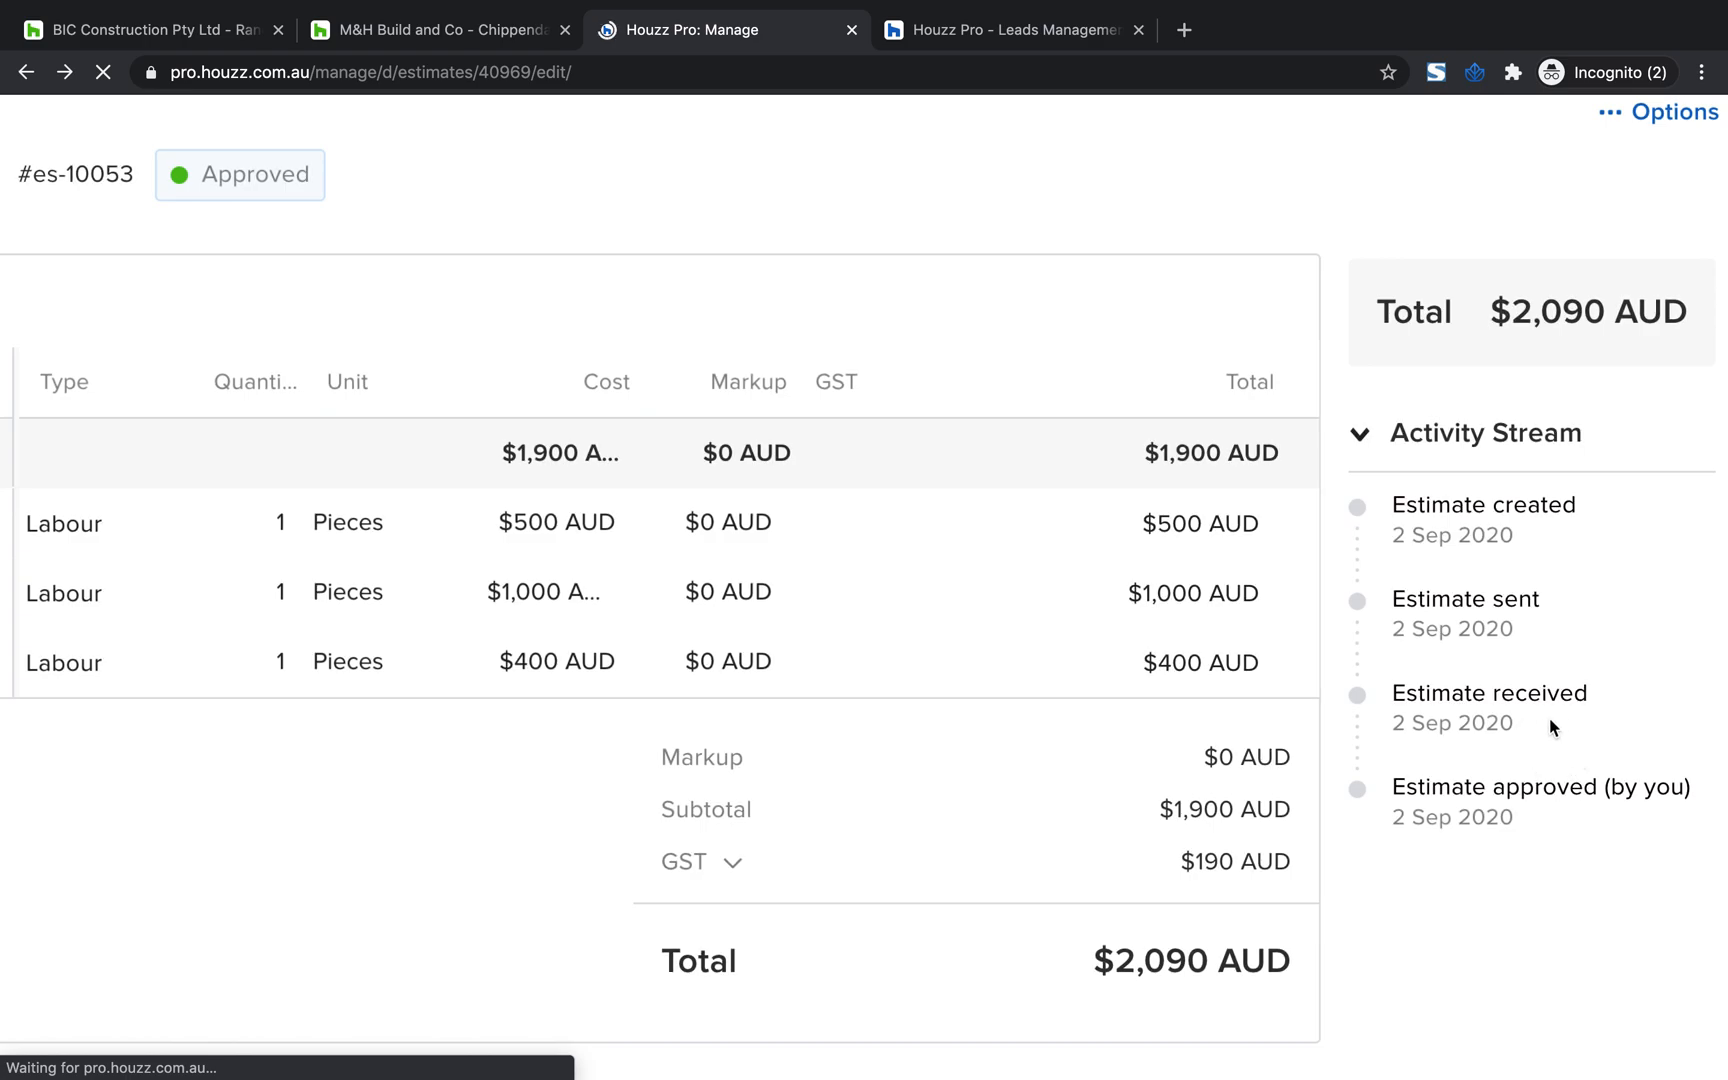
{"action": "left_click_drag", "start_coordinate": [1482, 800], "coordinate": [1669, 793]}
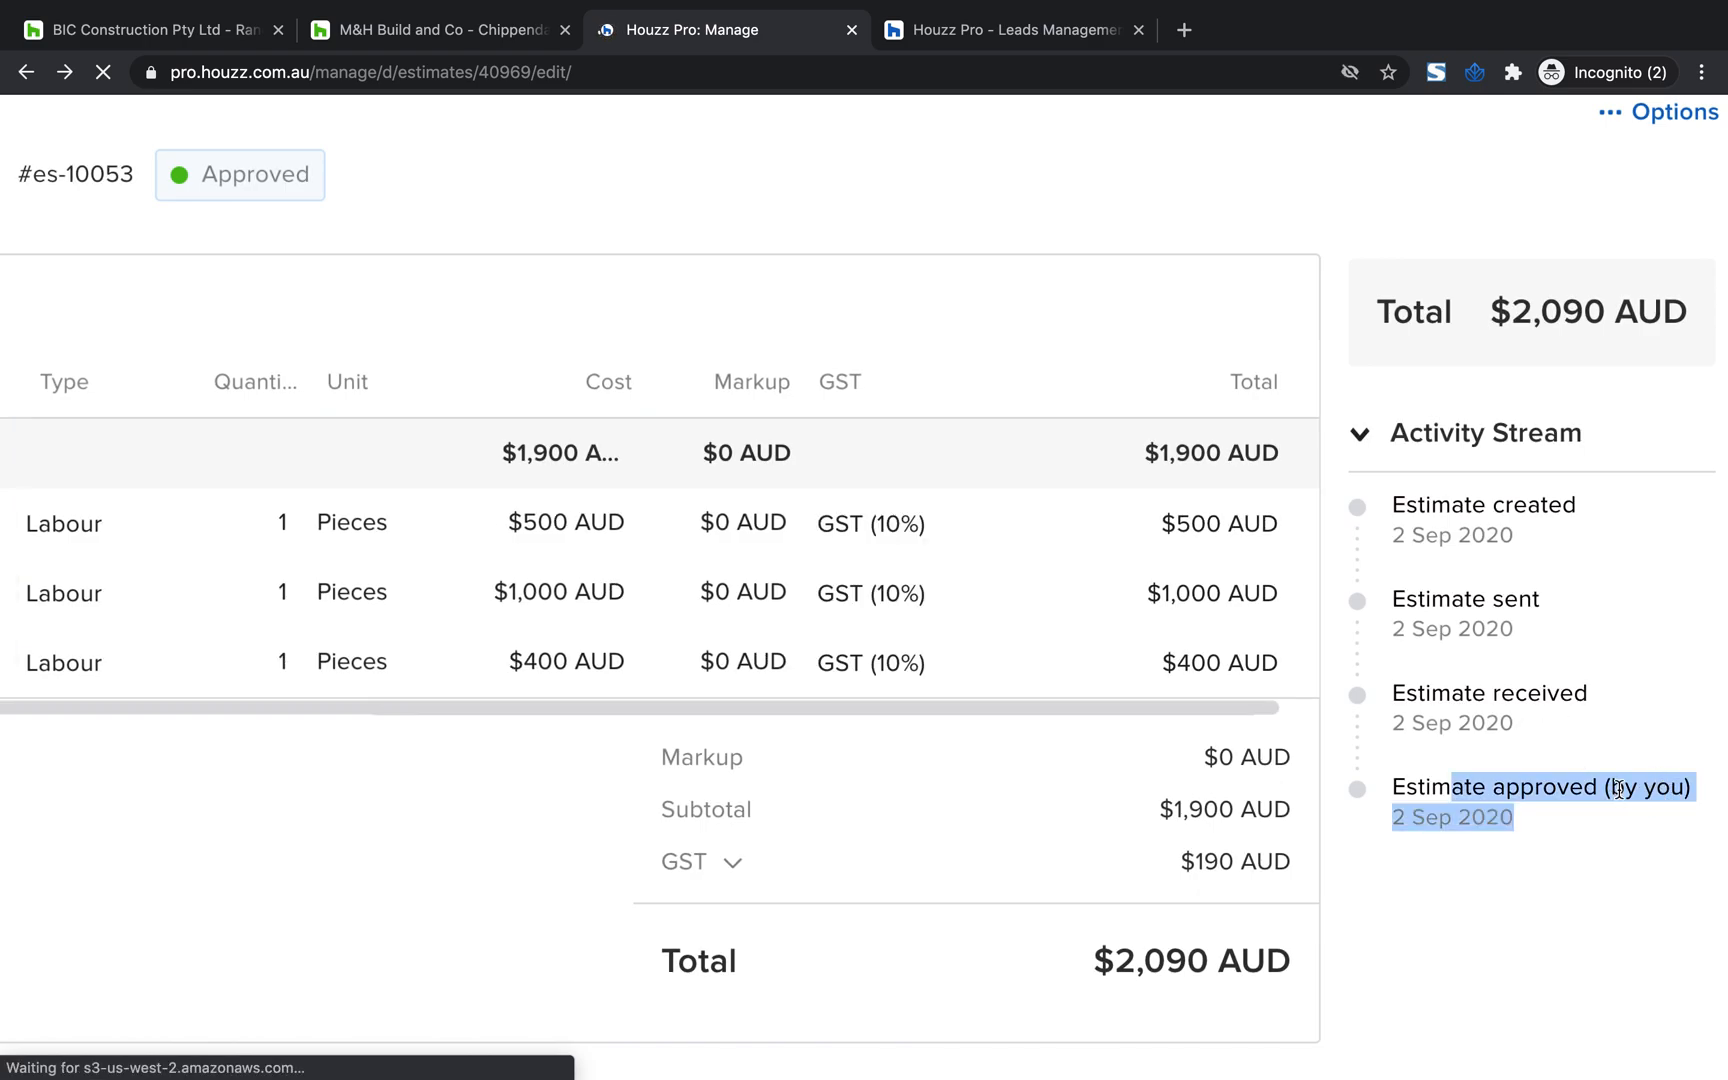
{"action": "left_click", "coordinate": [1625, 776]}
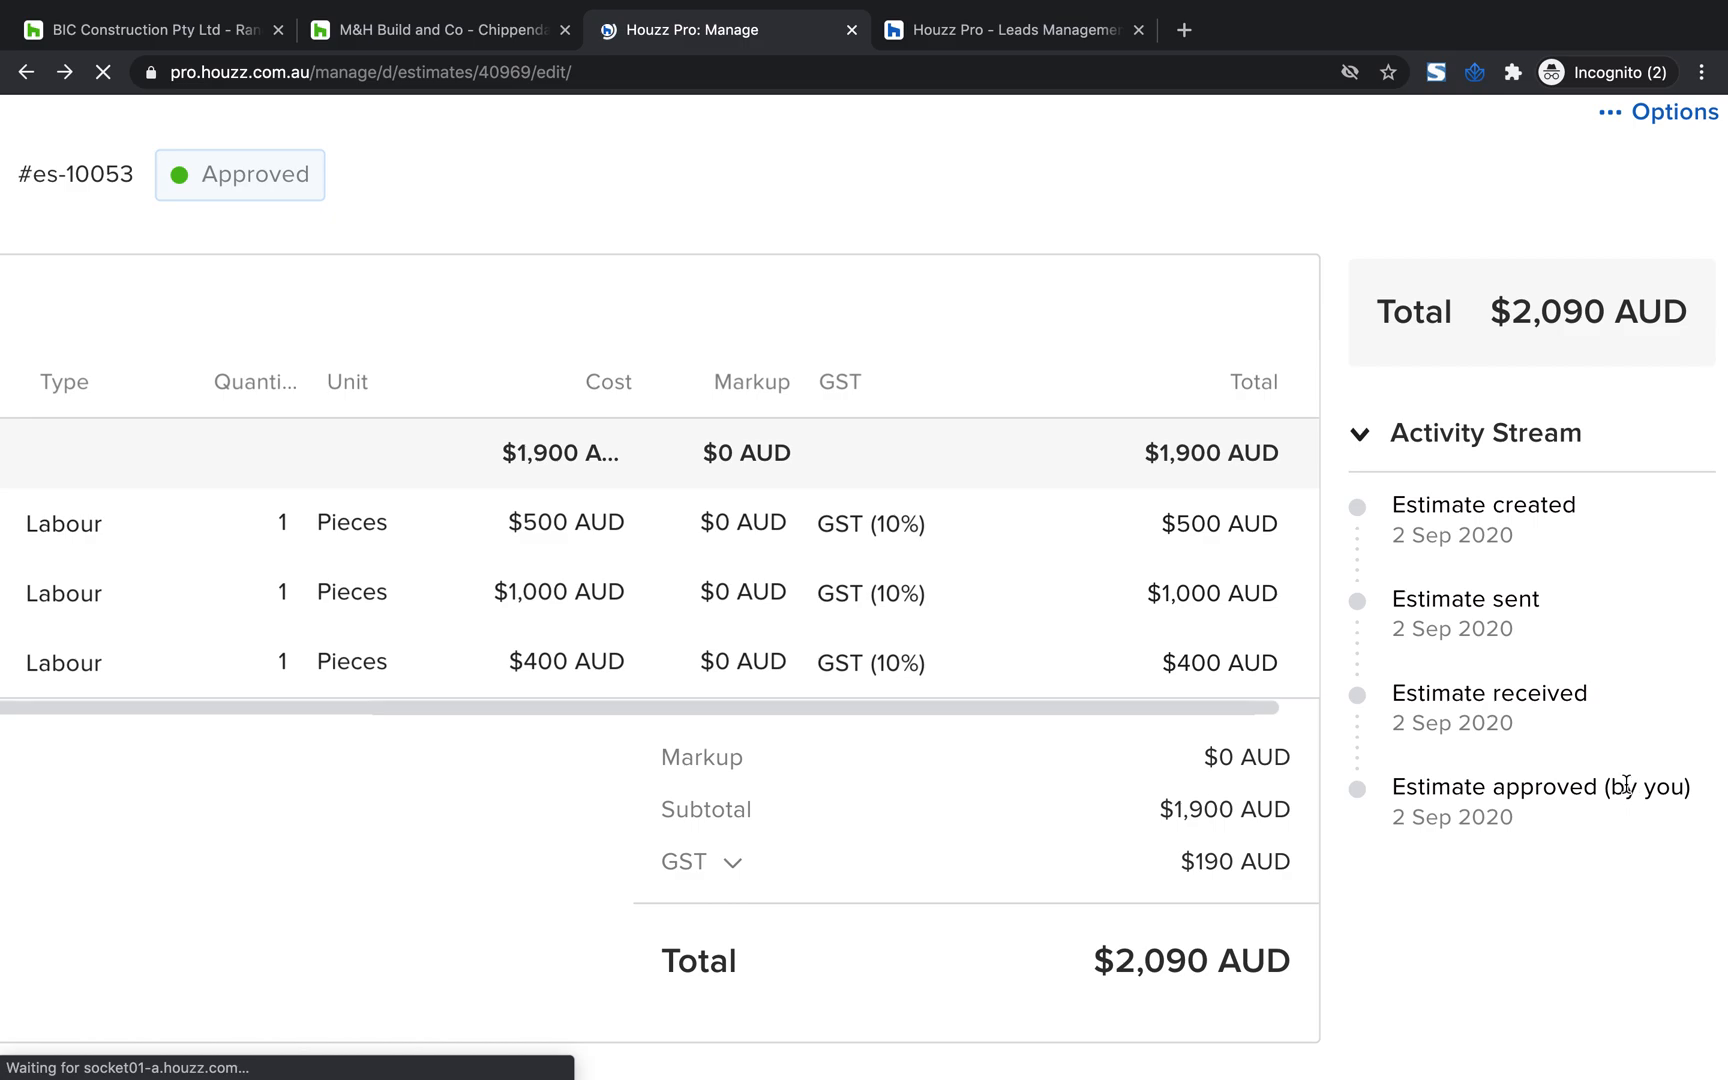
{"action": "scroll", "coordinate": [1616, 798], "scroll_direction": "down", "scroll_amount": 5}
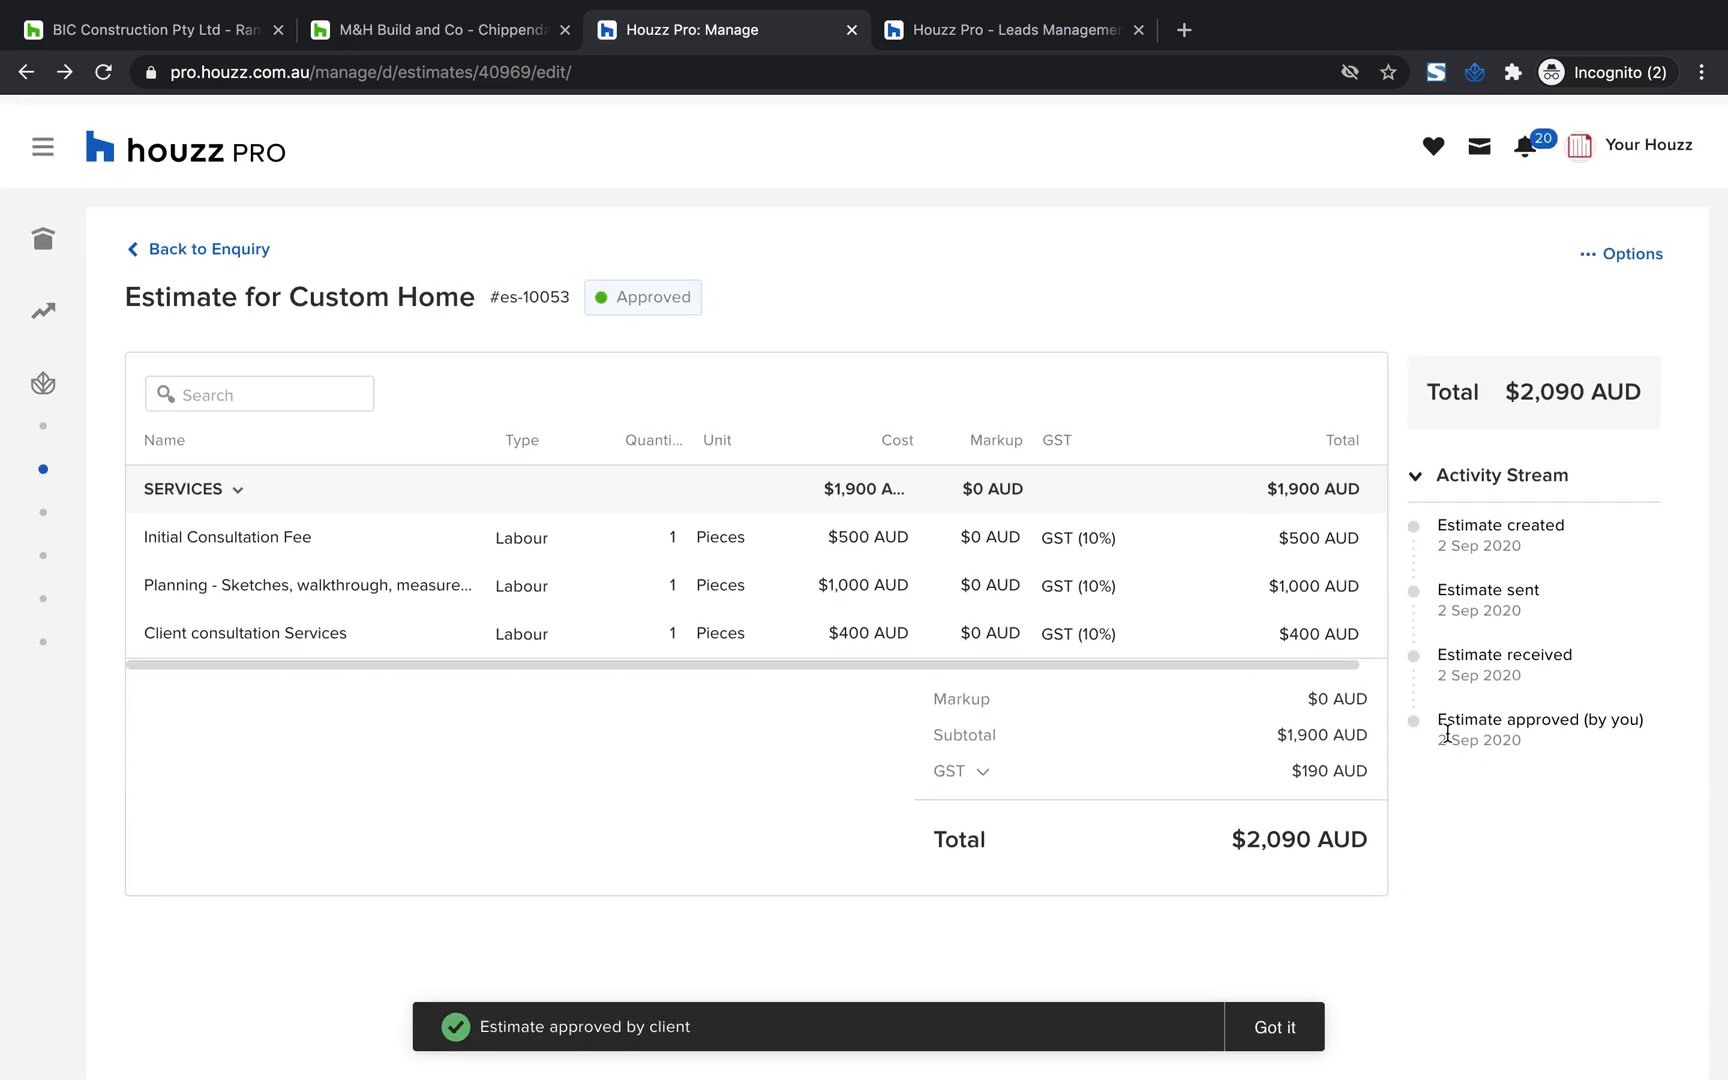
{"action": "left_click", "coordinate": [176, 239]}
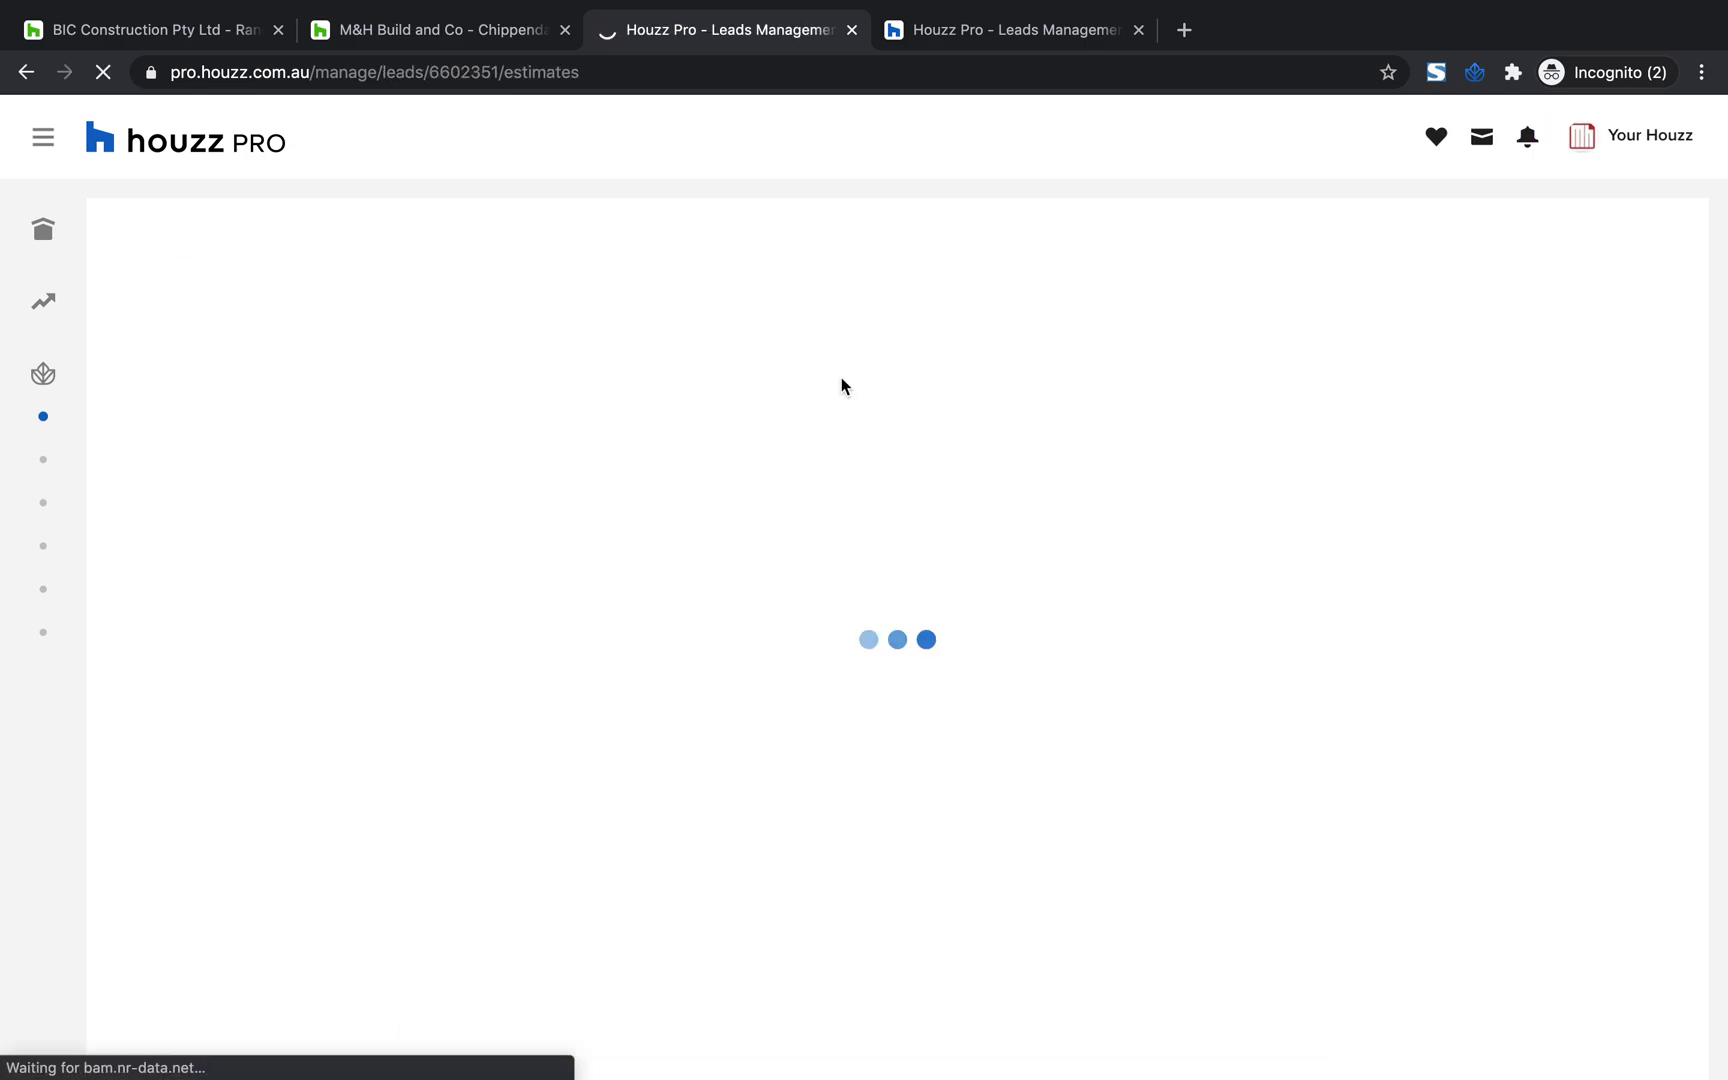
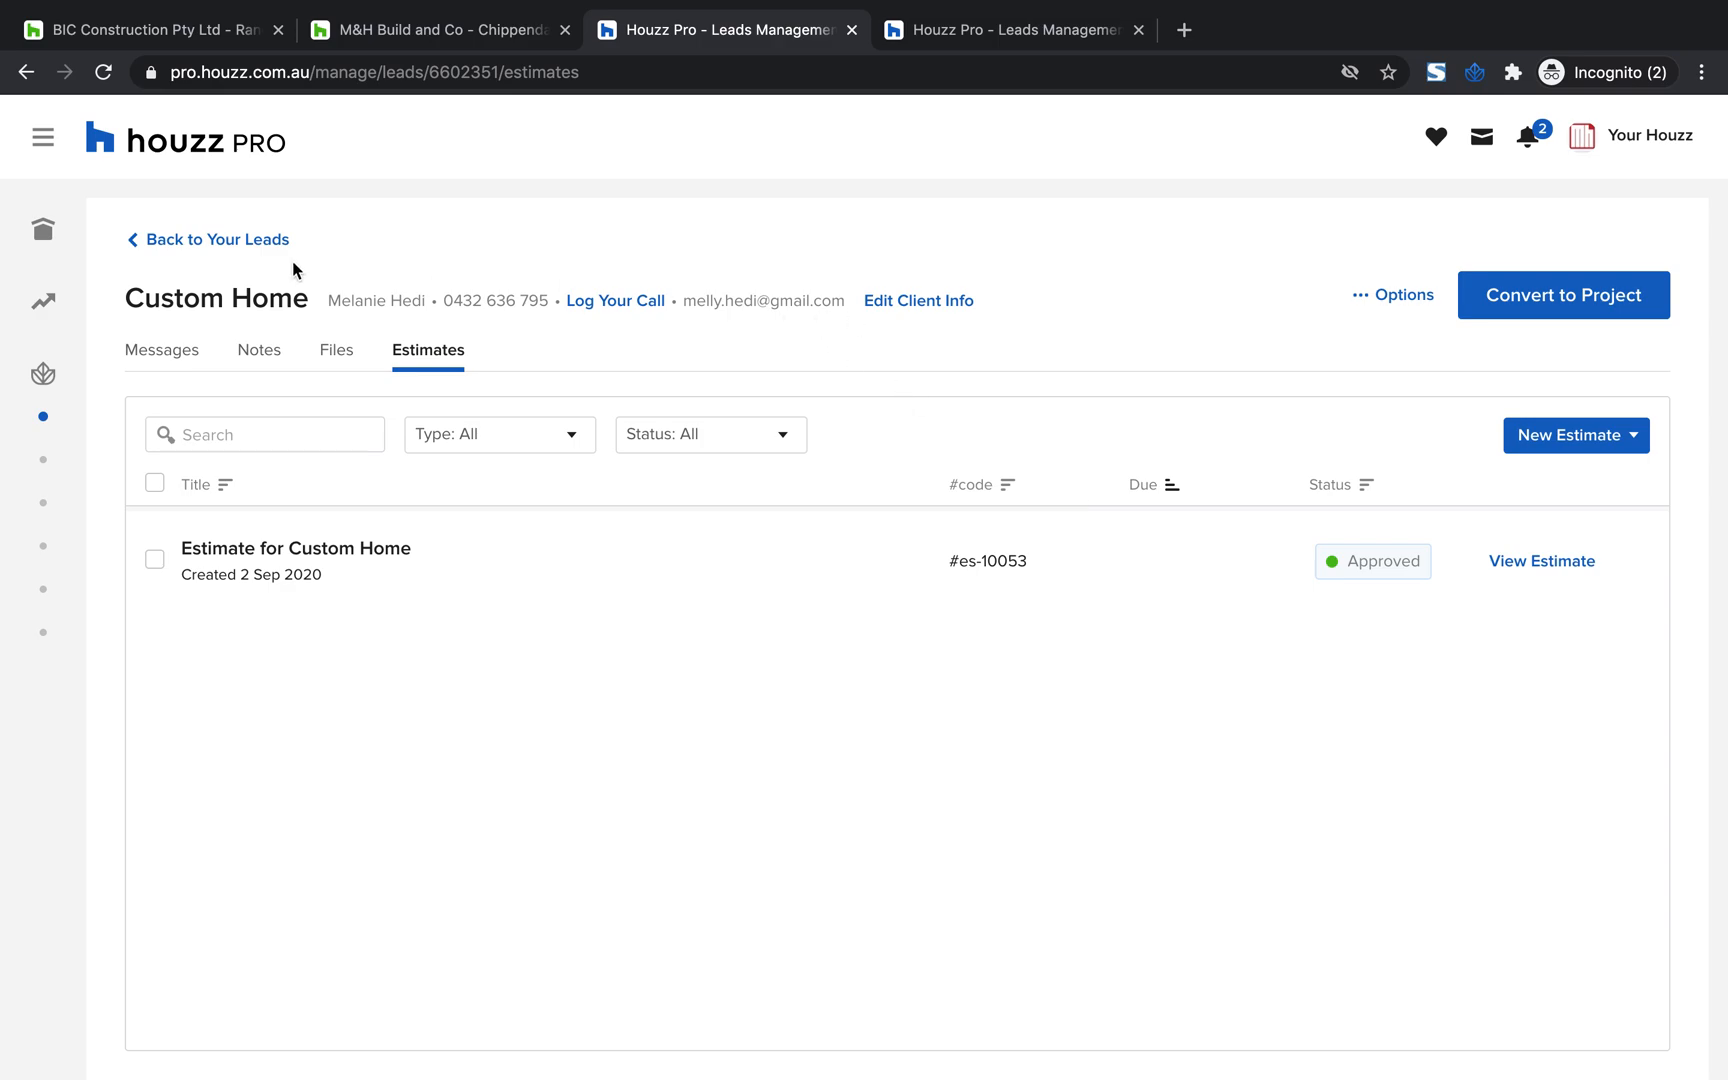
Convert the Custom Home lead to a project and confirm the conversion
{"action": "left_click", "coordinate": [42, 136]}
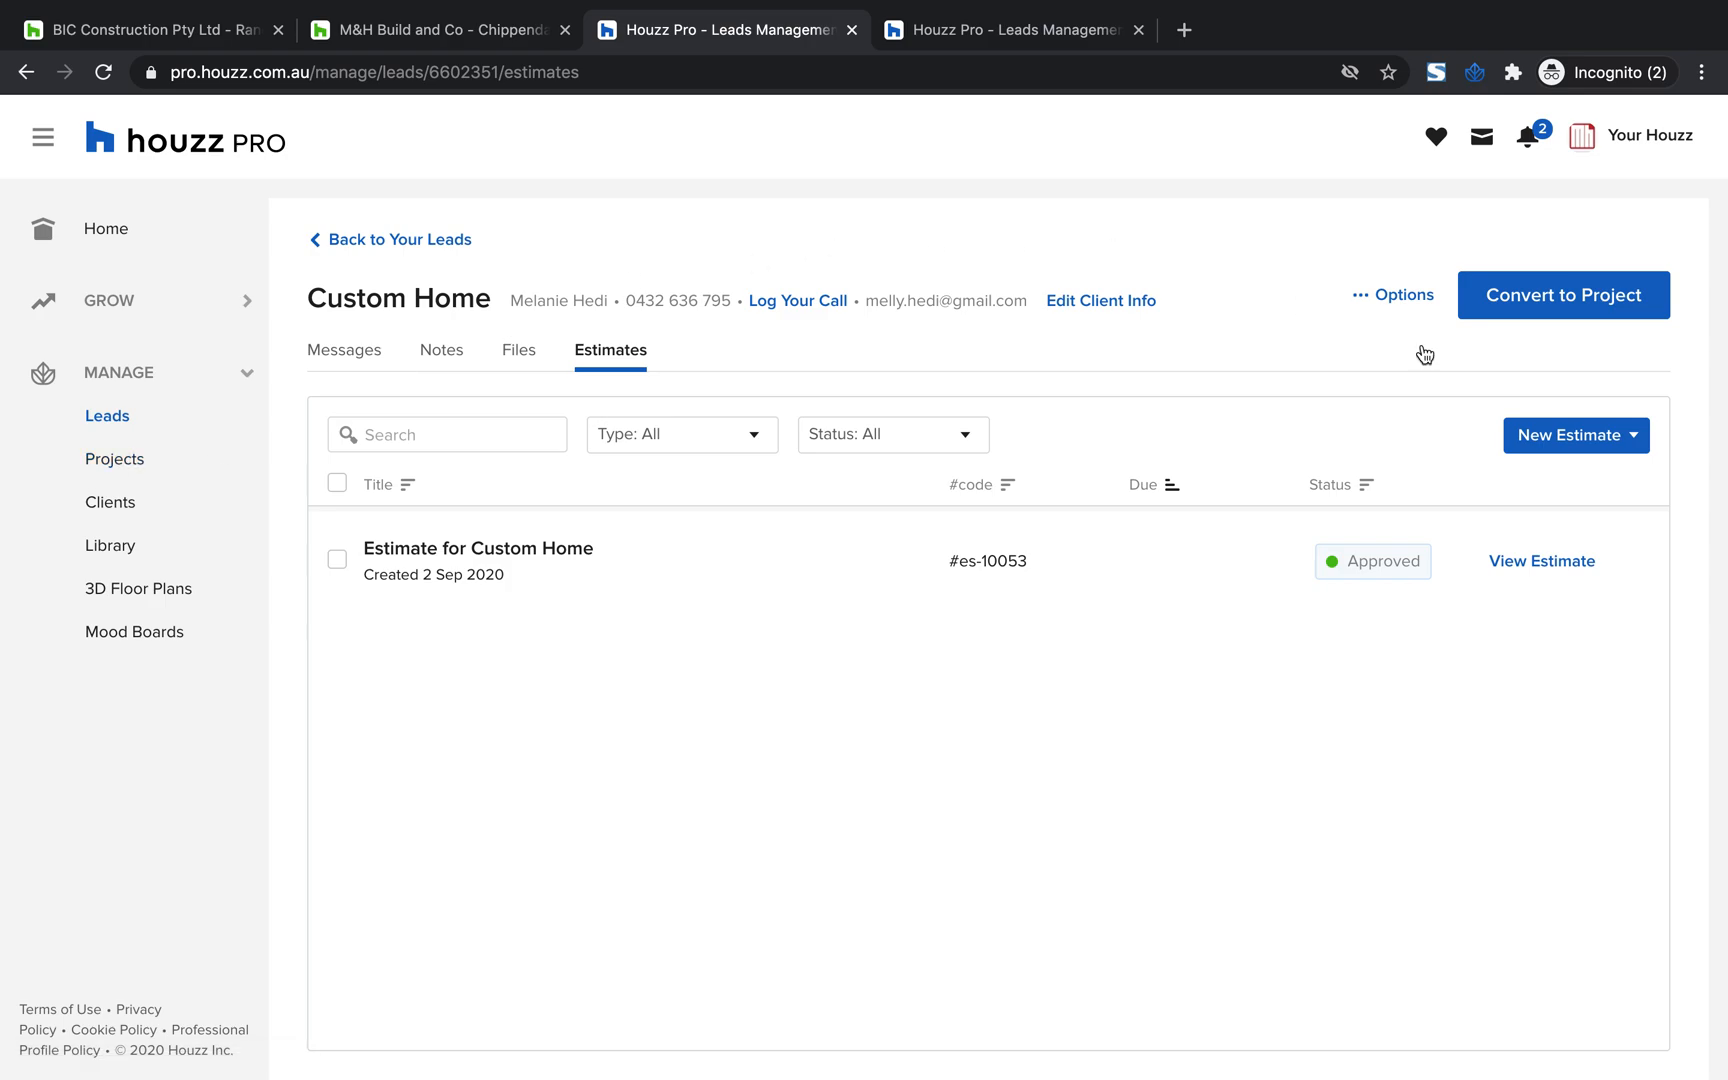
{"action": "scroll", "coordinate": [1537, 302], "scroll_direction": "up", "scroll_amount": 5}
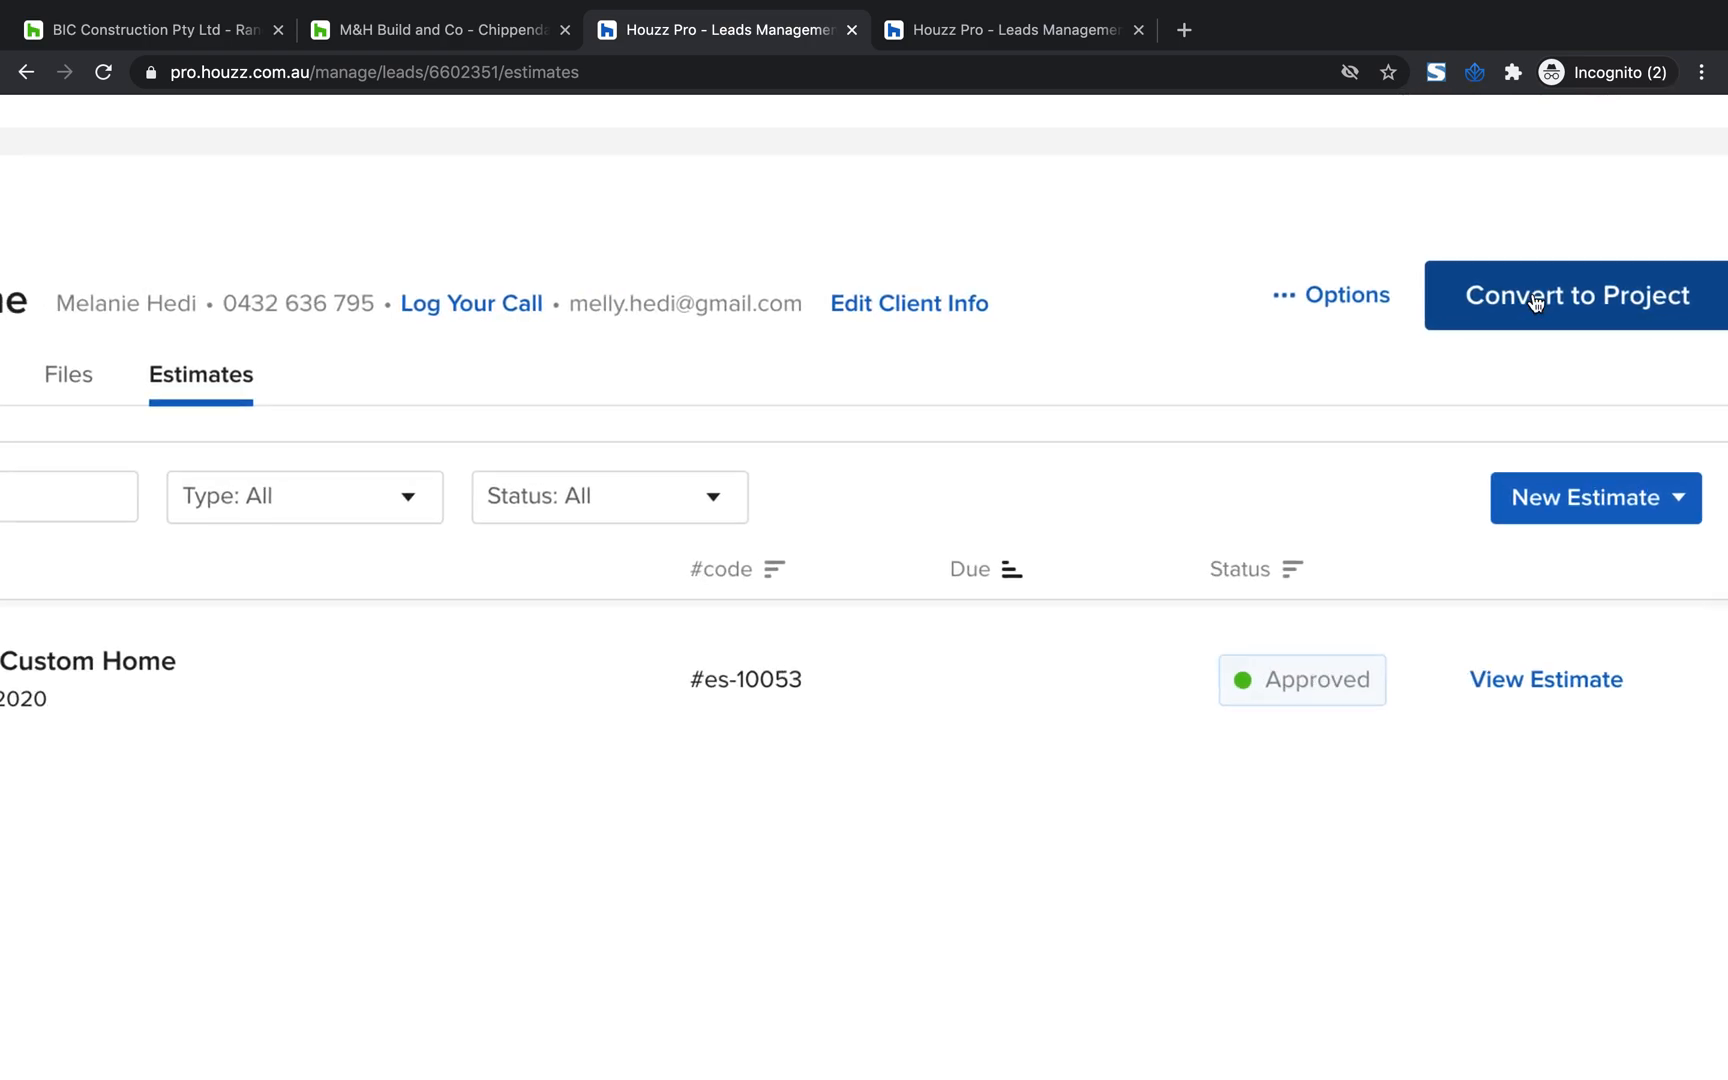
{"action": "left_click", "coordinate": [1545, 303]}
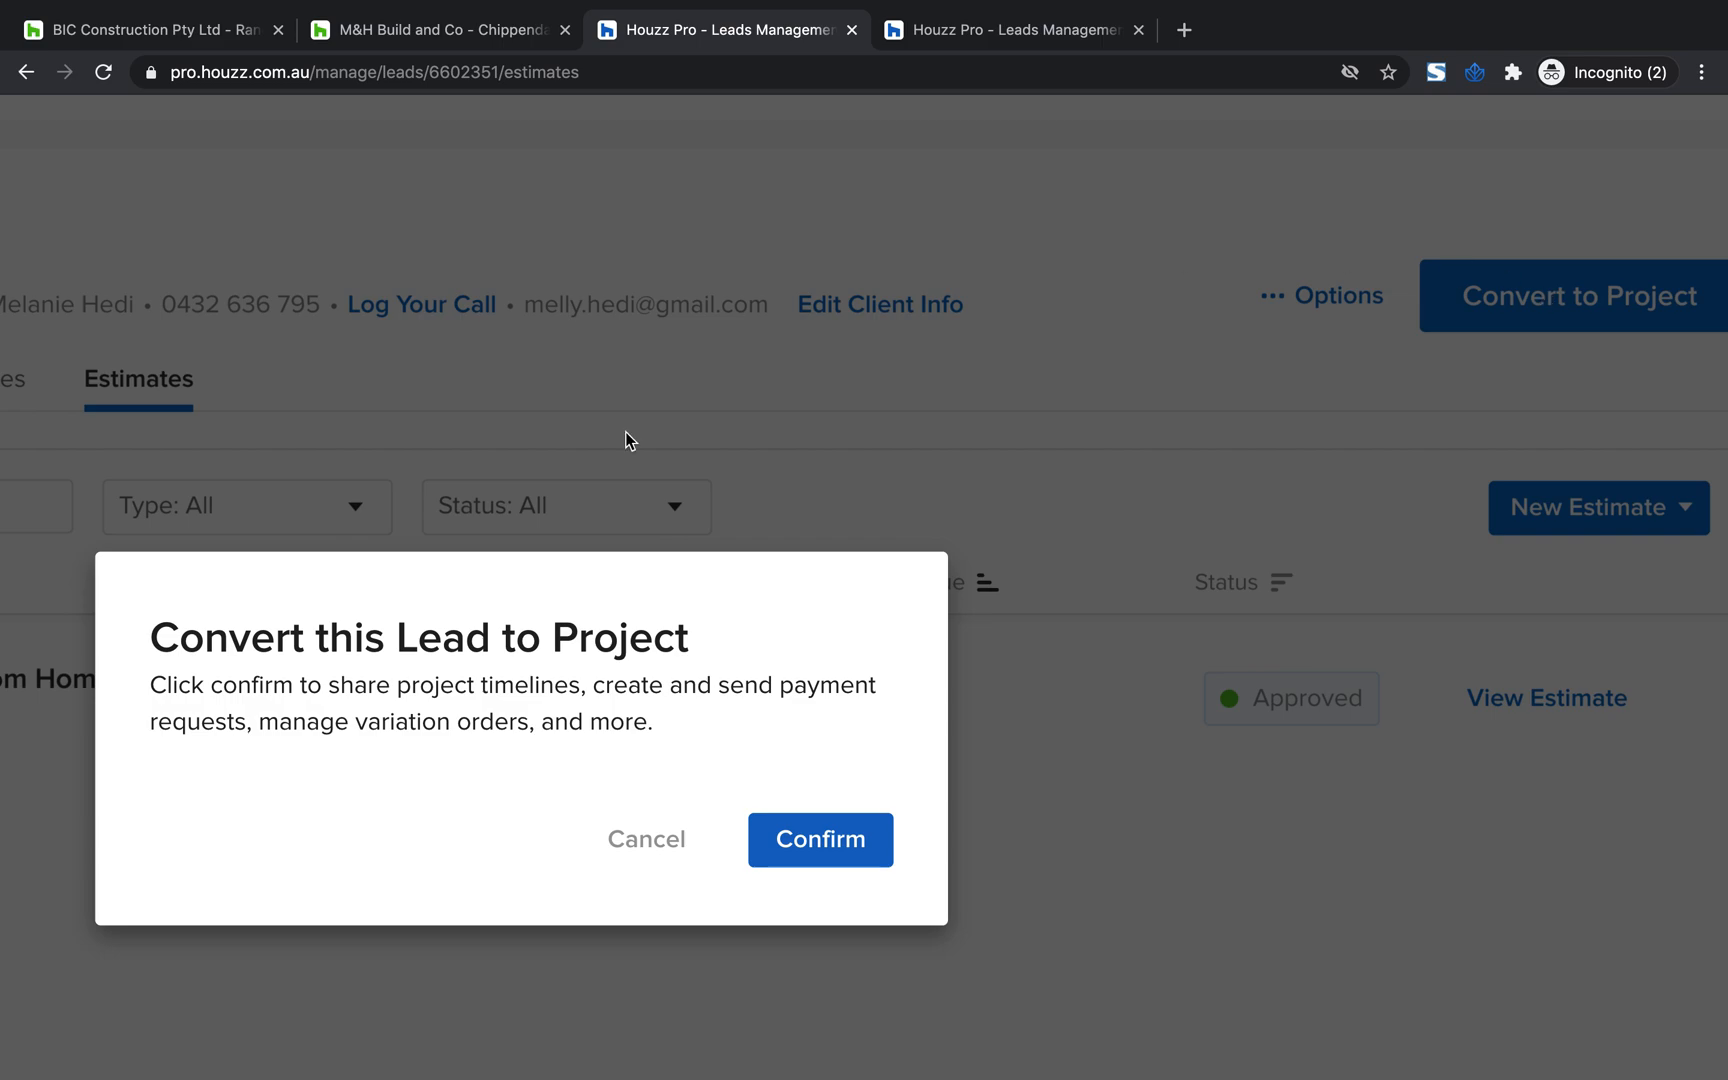
{"action": "scroll", "coordinate": [285, 740], "scroll_direction": "down", "scroll_amount": 1}
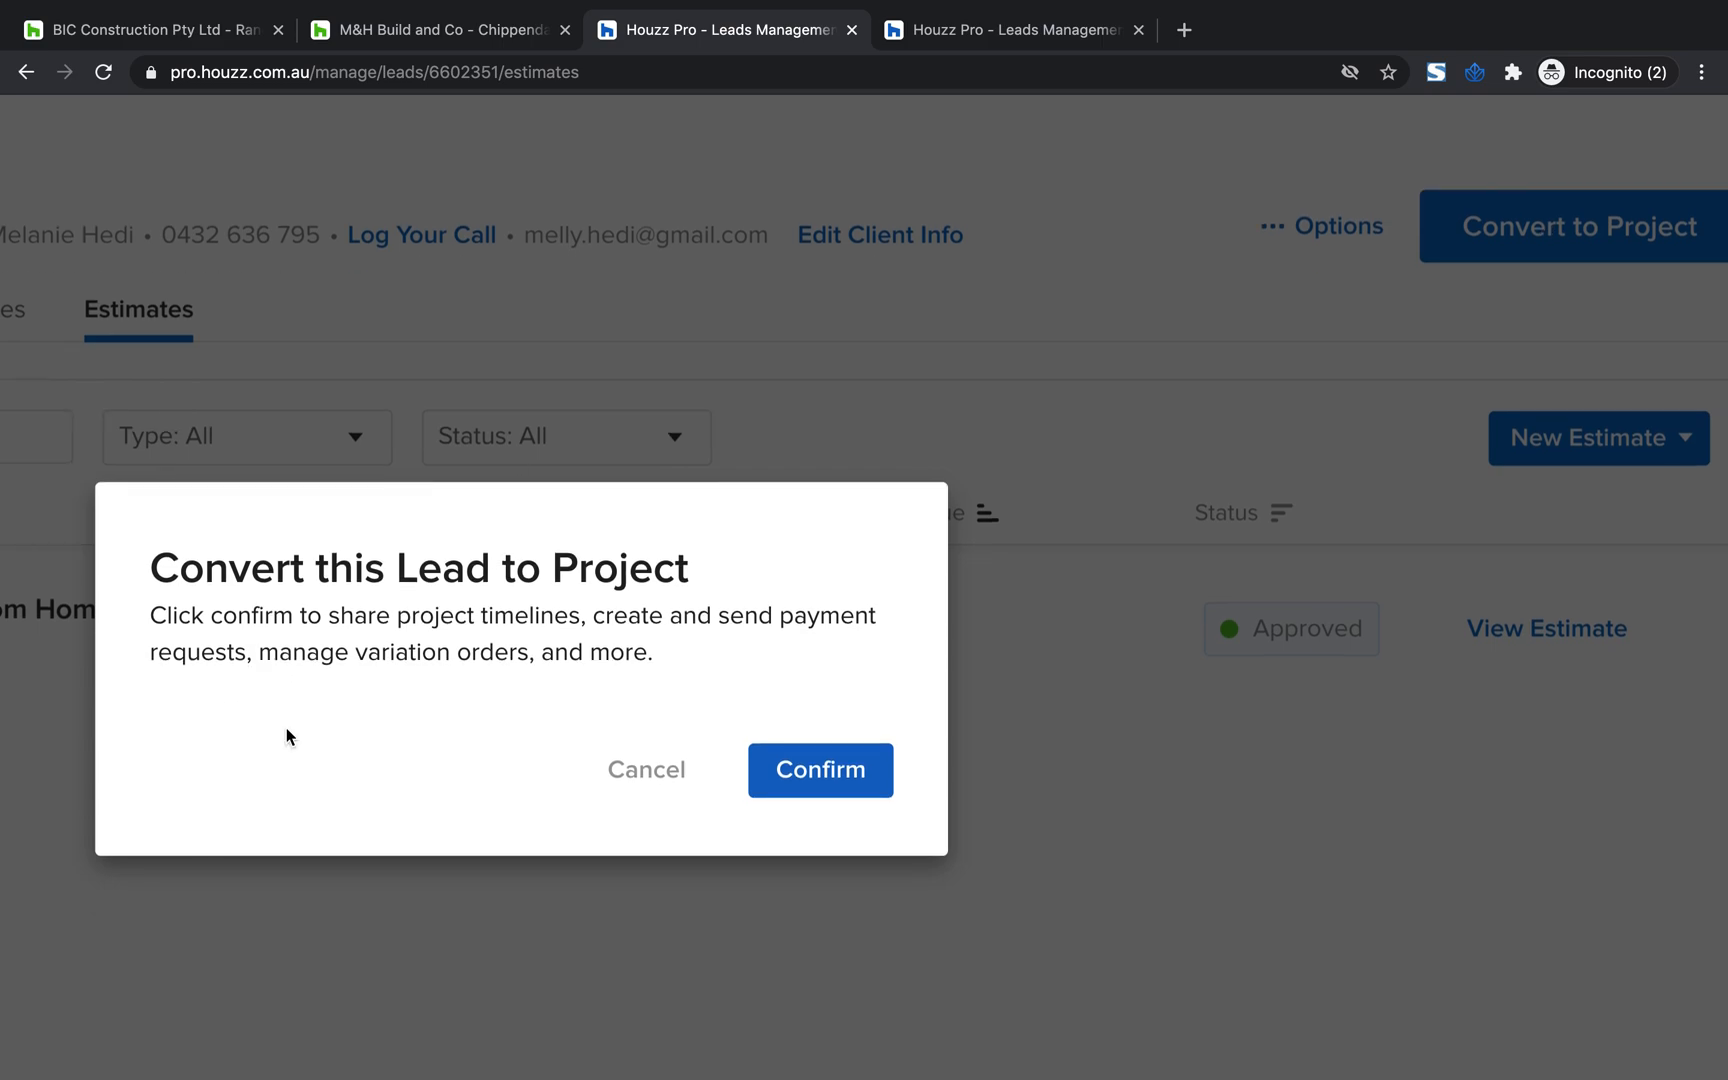
{"action": "left_click", "coordinate": [798, 789]}
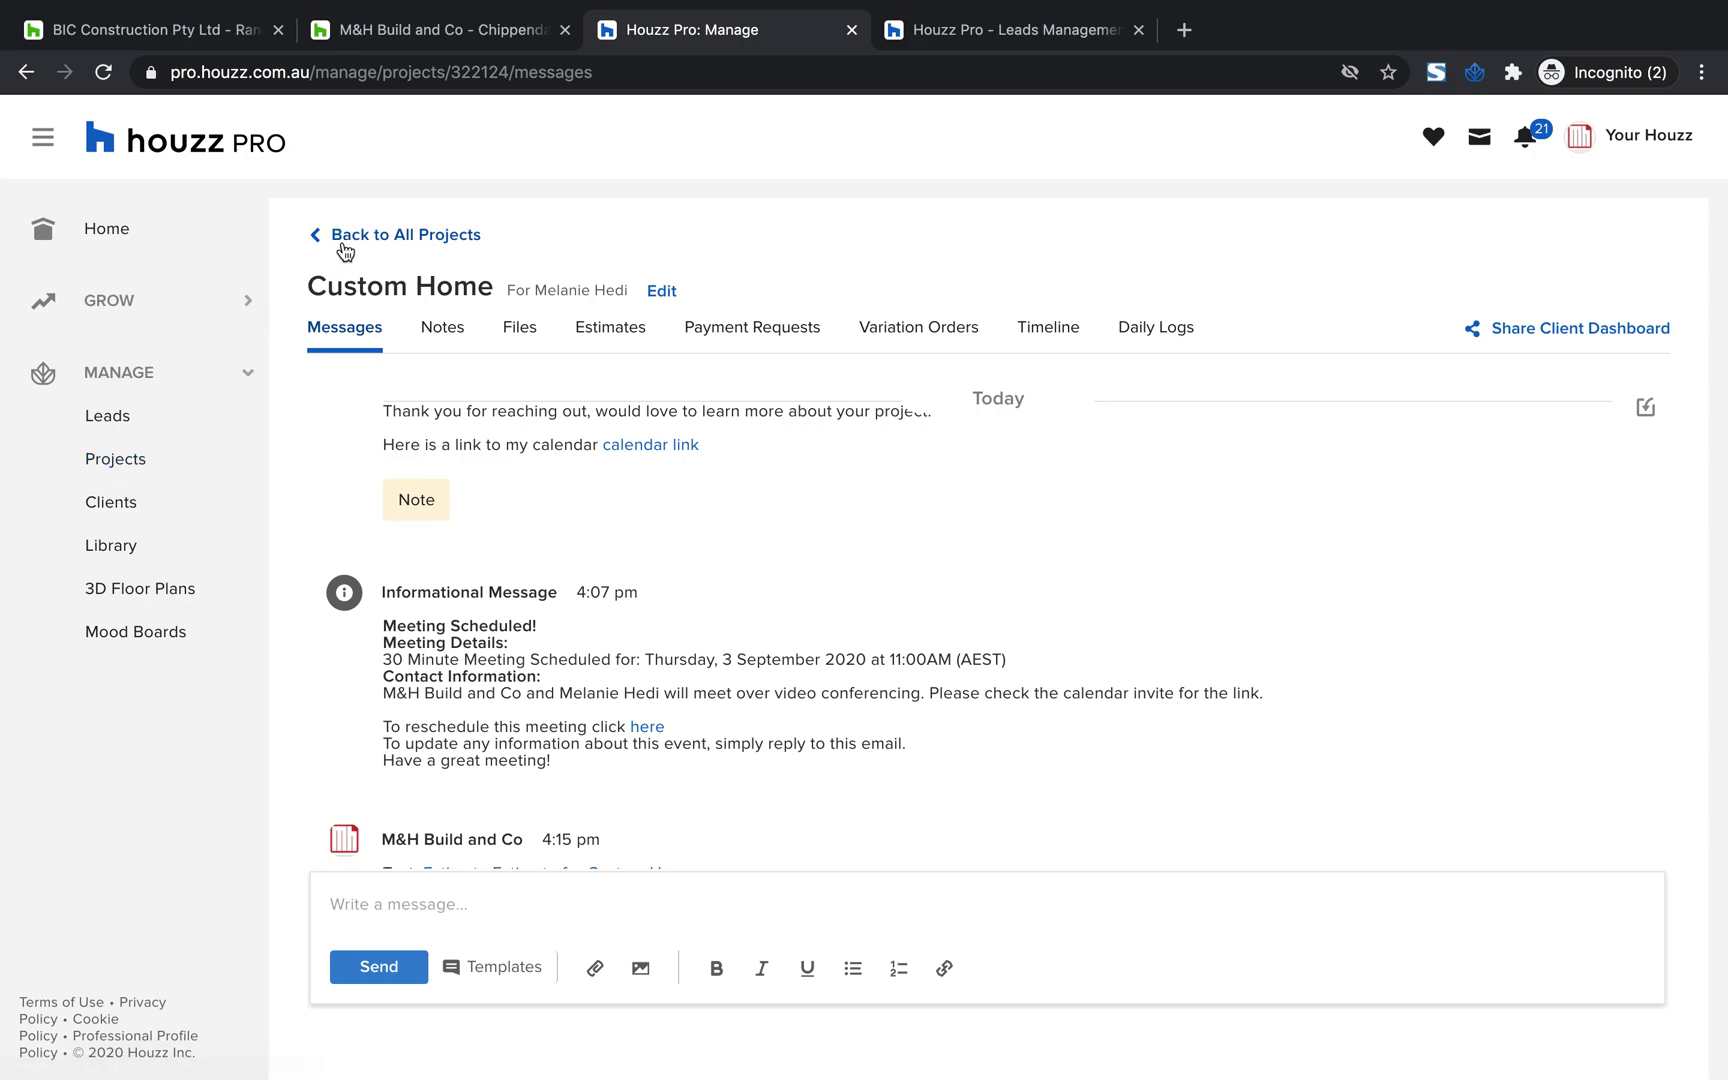
Open the Custom Home project from the list of all active projects
{"action": "left_click", "coordinate": [116, 460]}
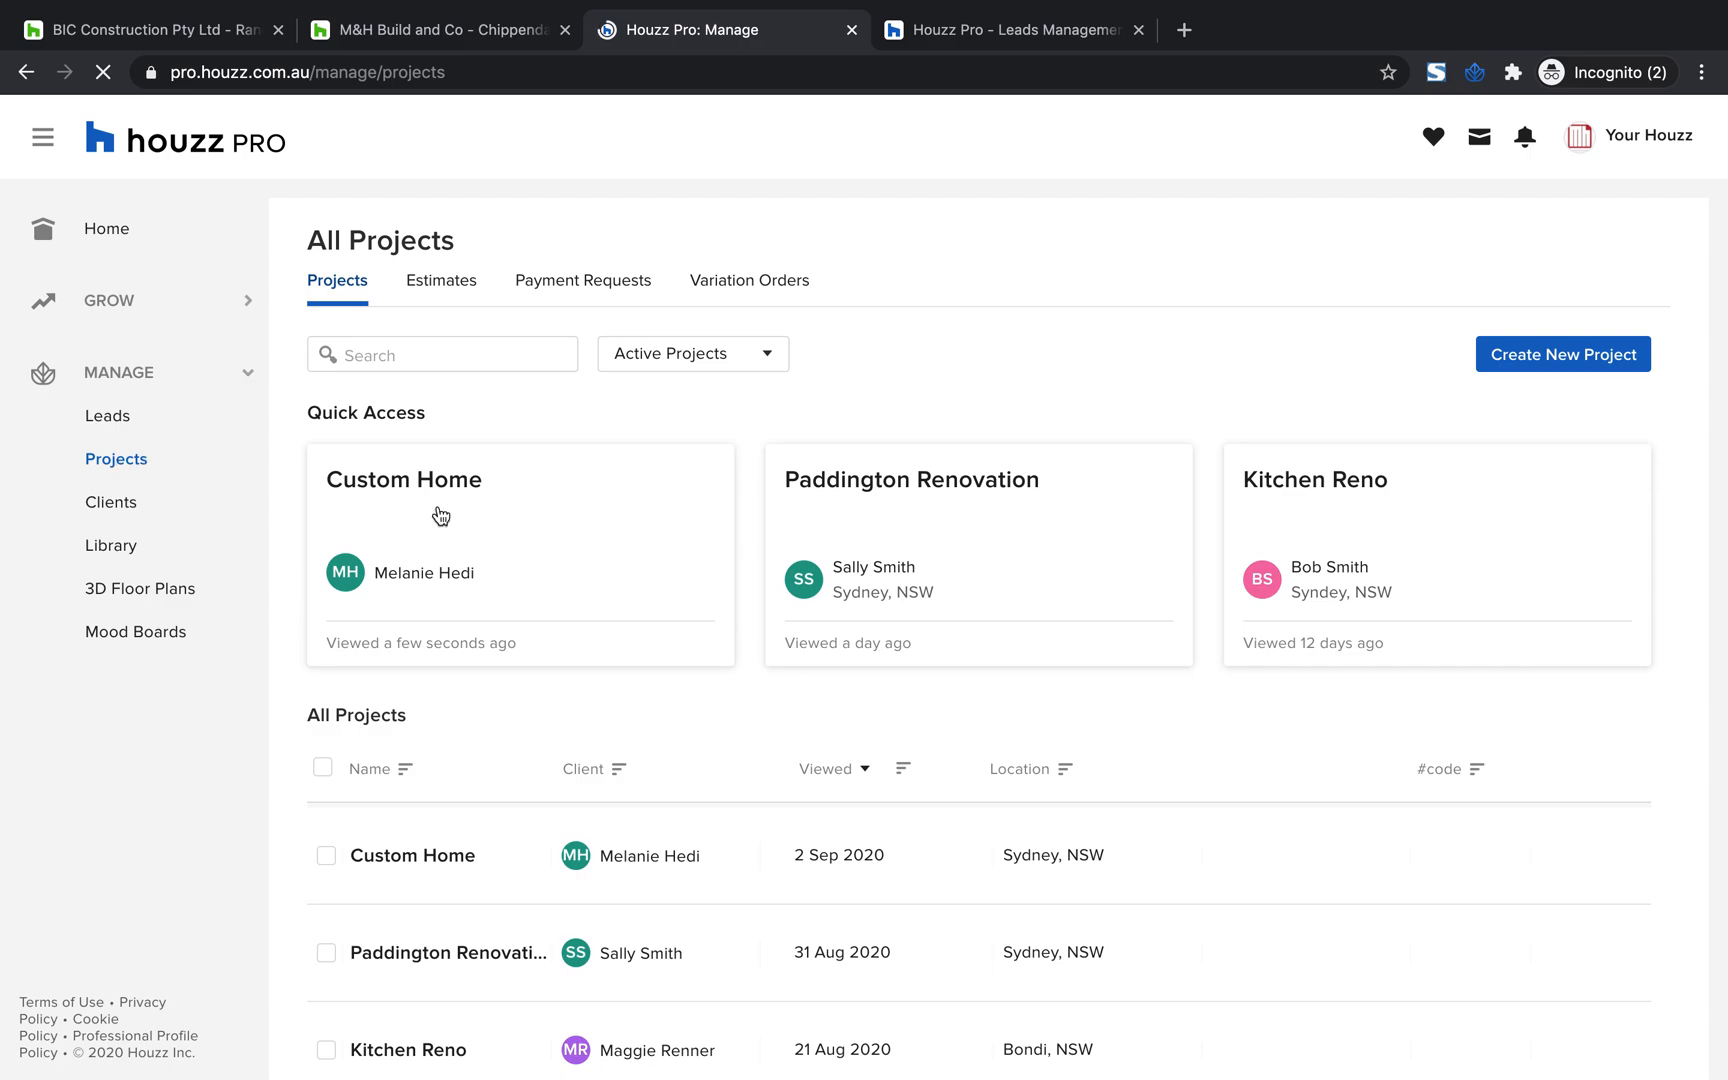
{"action": "scroll", "coordinate": [685, 685], "scroll_direction": "down", "scroll_amount": 1}
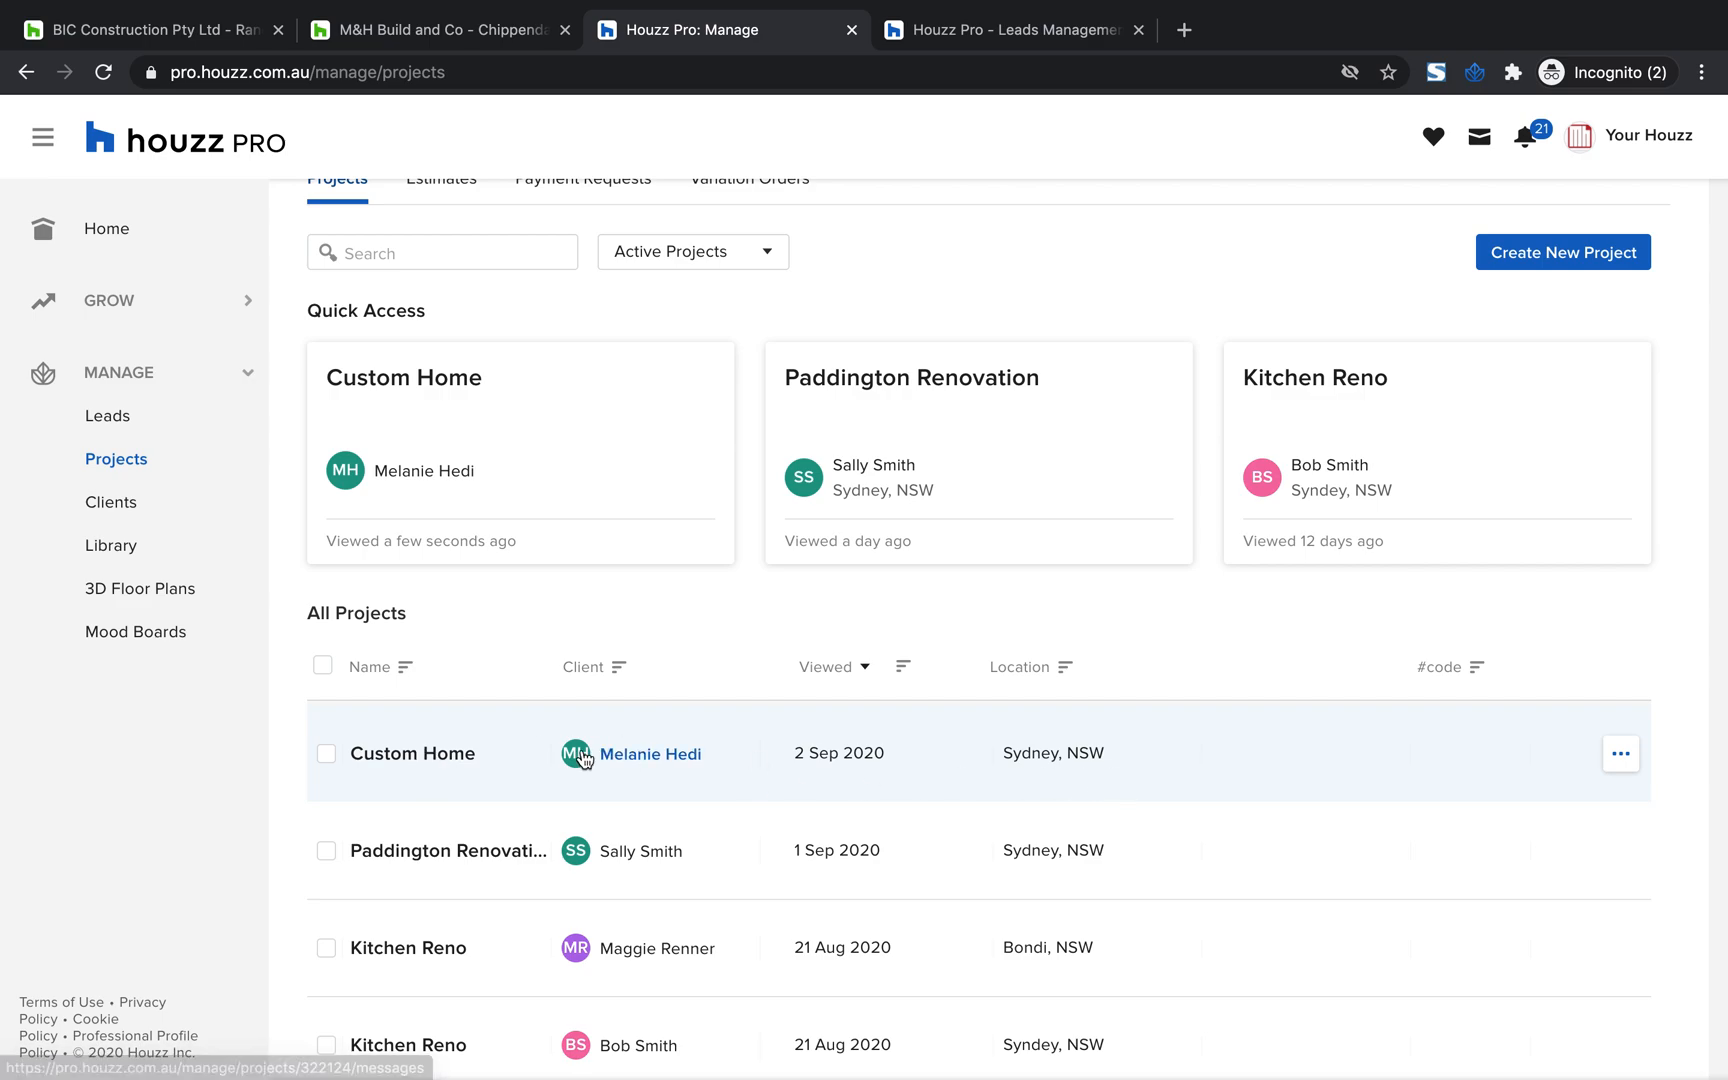
{"action": "left_click", "coordinate": [430, 764]}
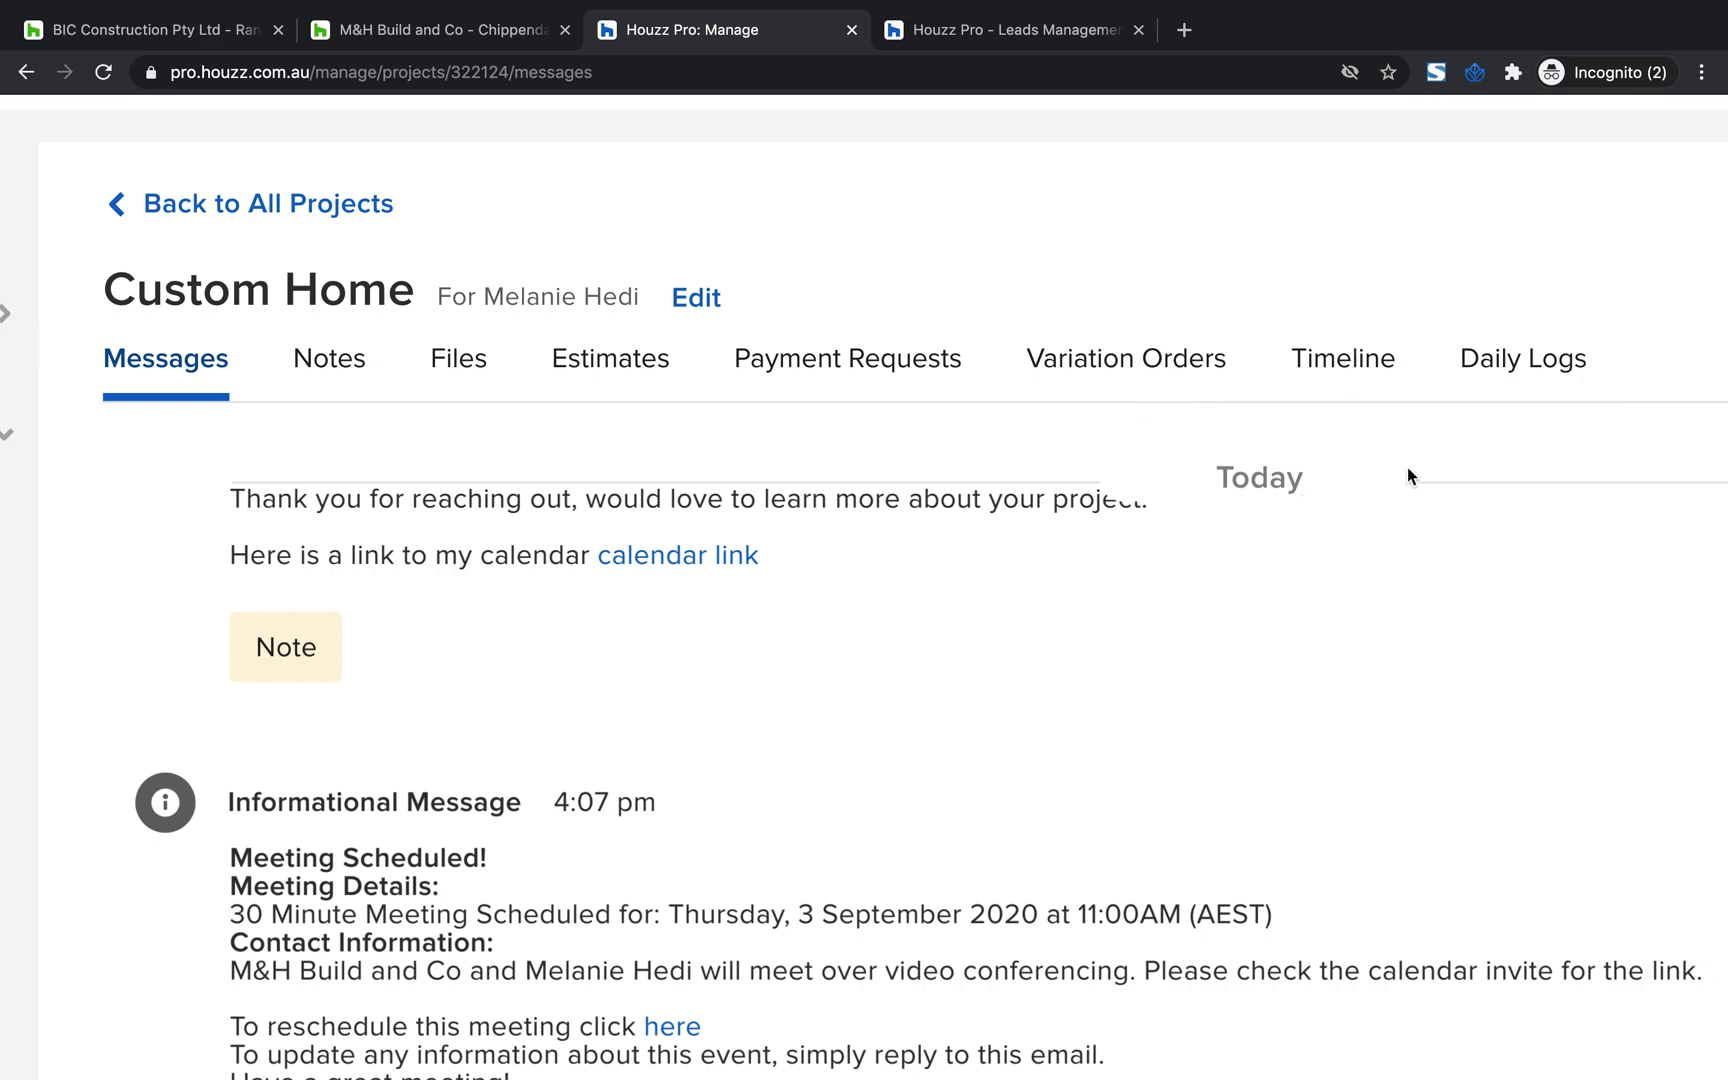
Read through the project's message thread, including the meeting details and the shared estimate link
{"action": "scroll", "coordinate": [986, 648], "scroll_direction": "down", "scroll_amount": 5}
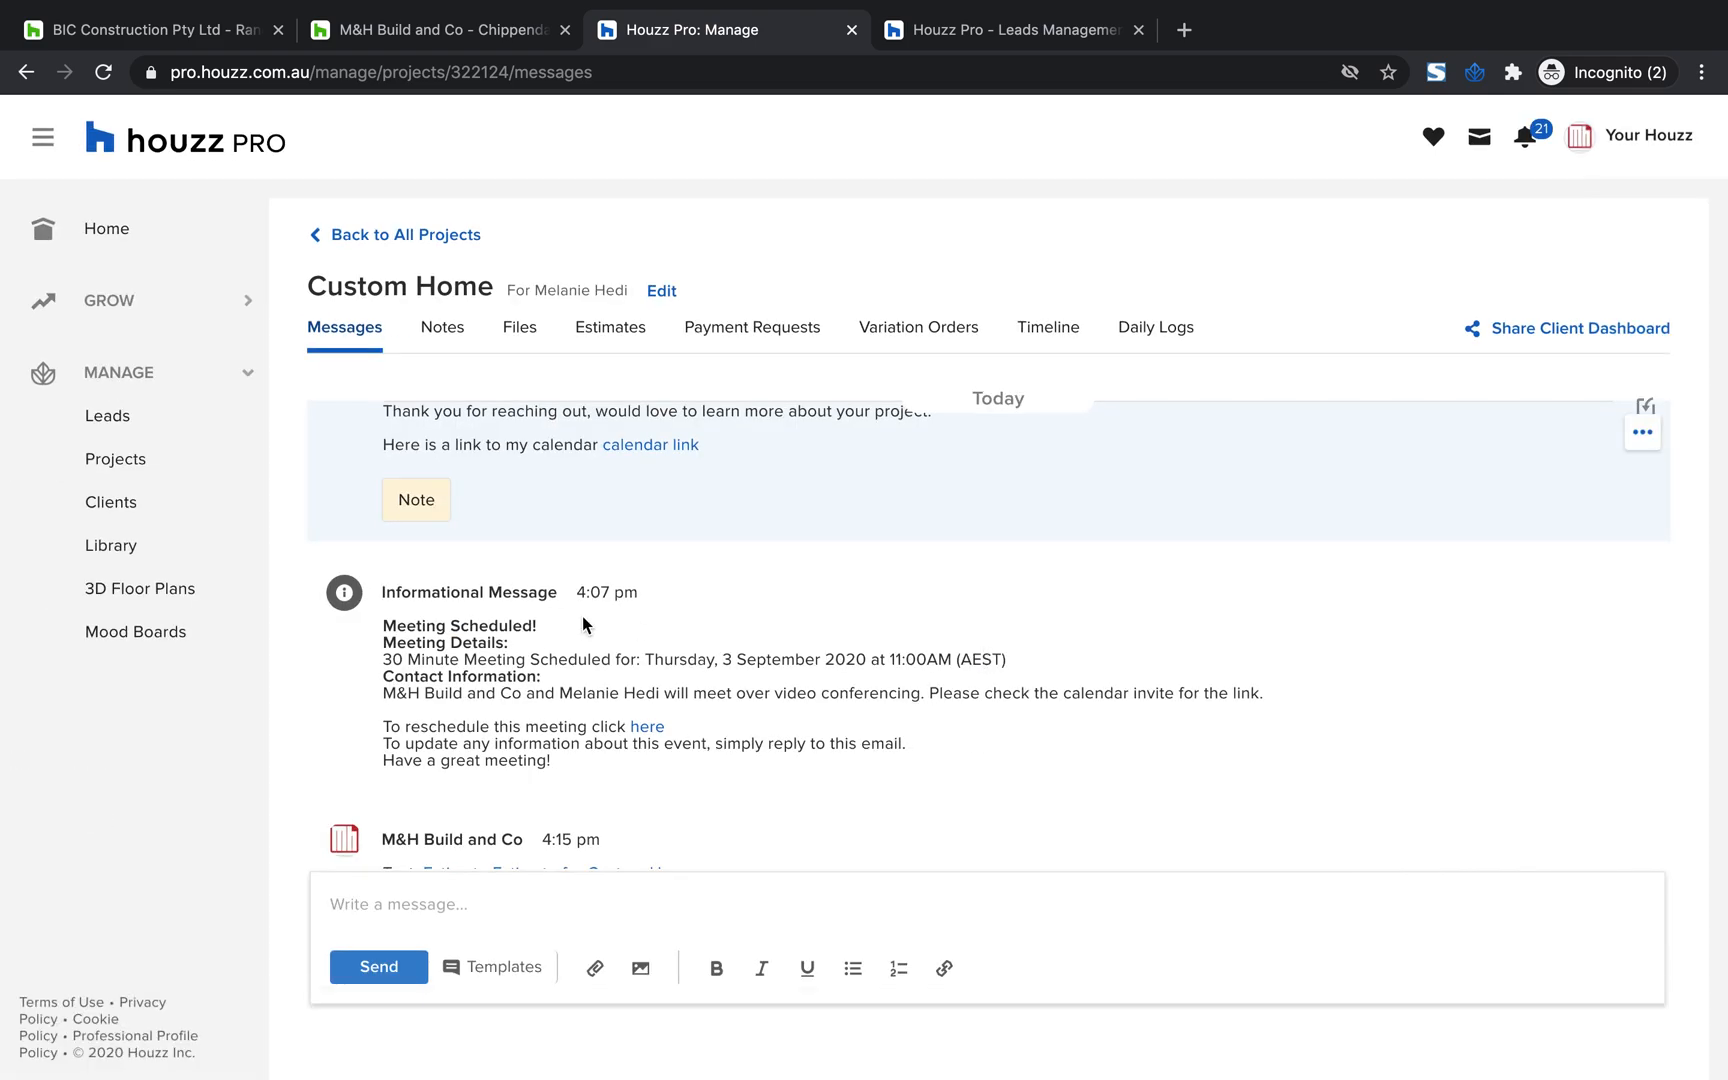
{"action": "scroll", "coordinate": [582, 616], "scroll_direction": "up", "scroll_amount": 2}
{"action": "scroll", "coordinate": [582, 616], "scroll_direction": "down", "scroll_amount": 3}
{"action": "scroll", "coordinate": [582, 616], "scroll_direction": "up", "scroll_amount": 3}
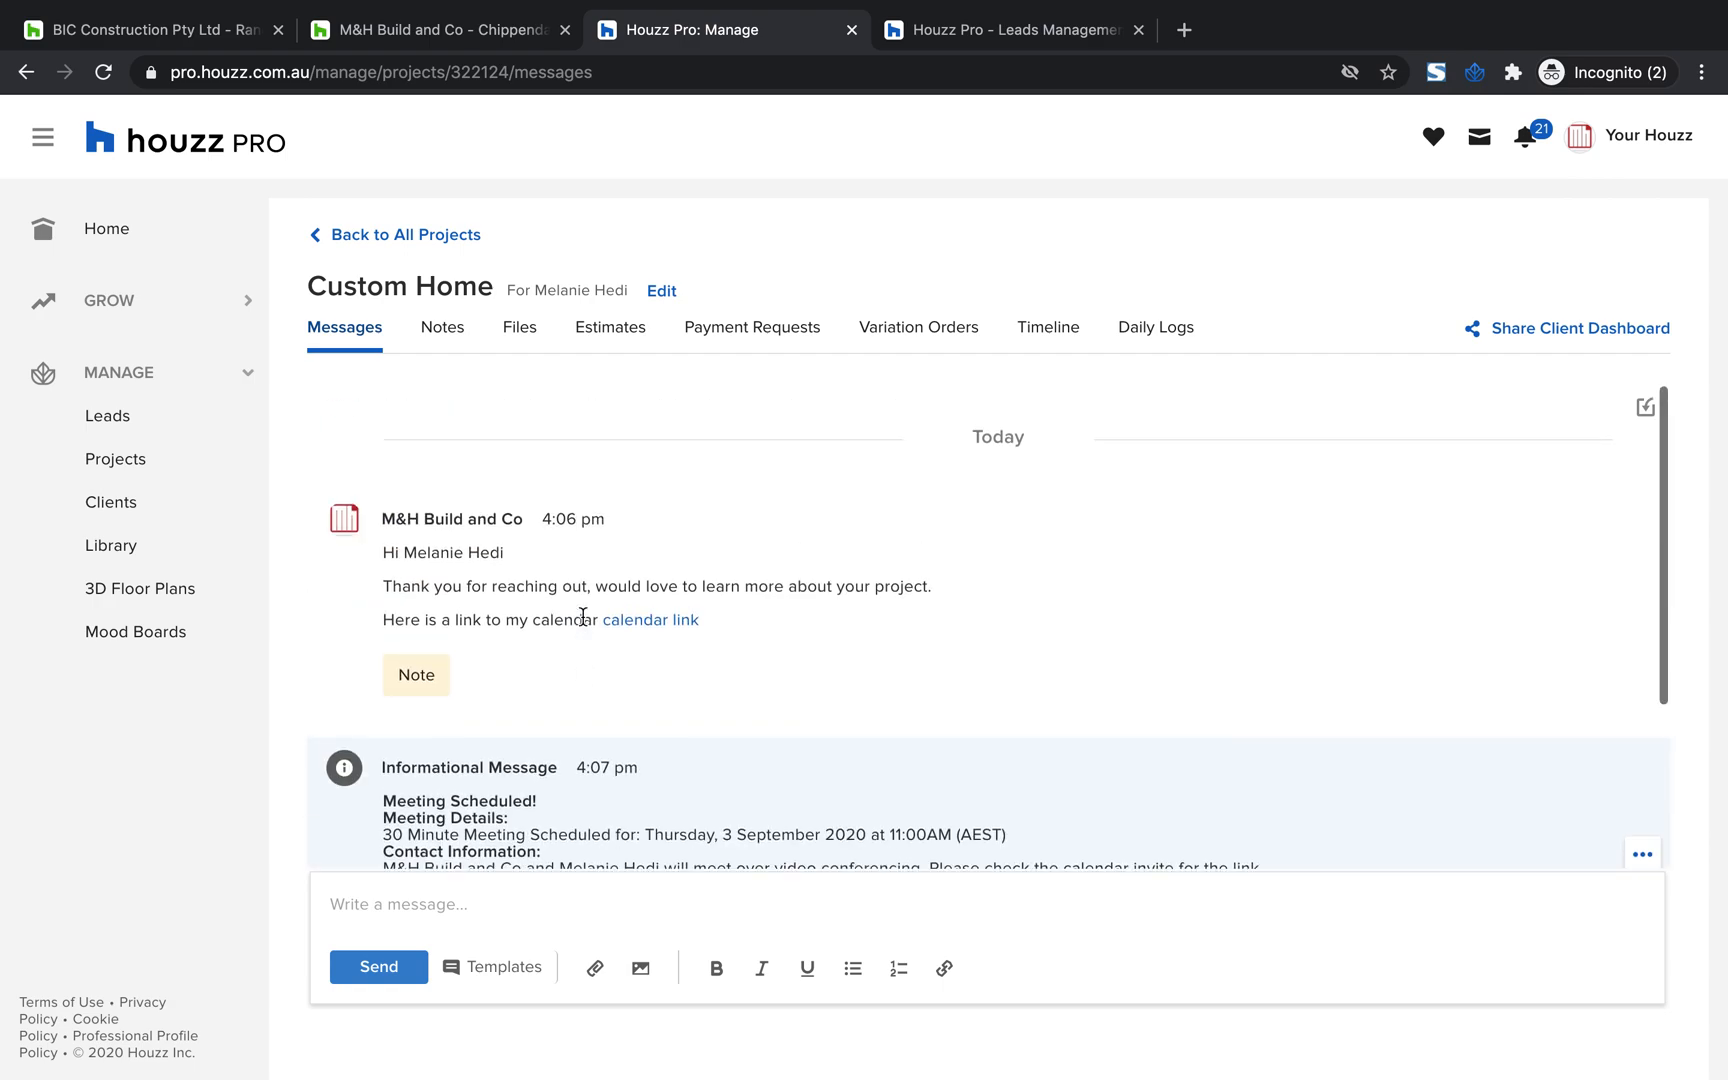
{"action": "scroll", "coordinate": [582, 616], "scroll_direction": "down", "scroll_amount": 3}
{"action": "scroll", "coordinate": [582, 616], "scroll_direction": "up", "scroll_amount": 1}
{"action": "scroll", "coordinate": [582, 616], "scroll_direction": "down", "scroll_amount": 1}
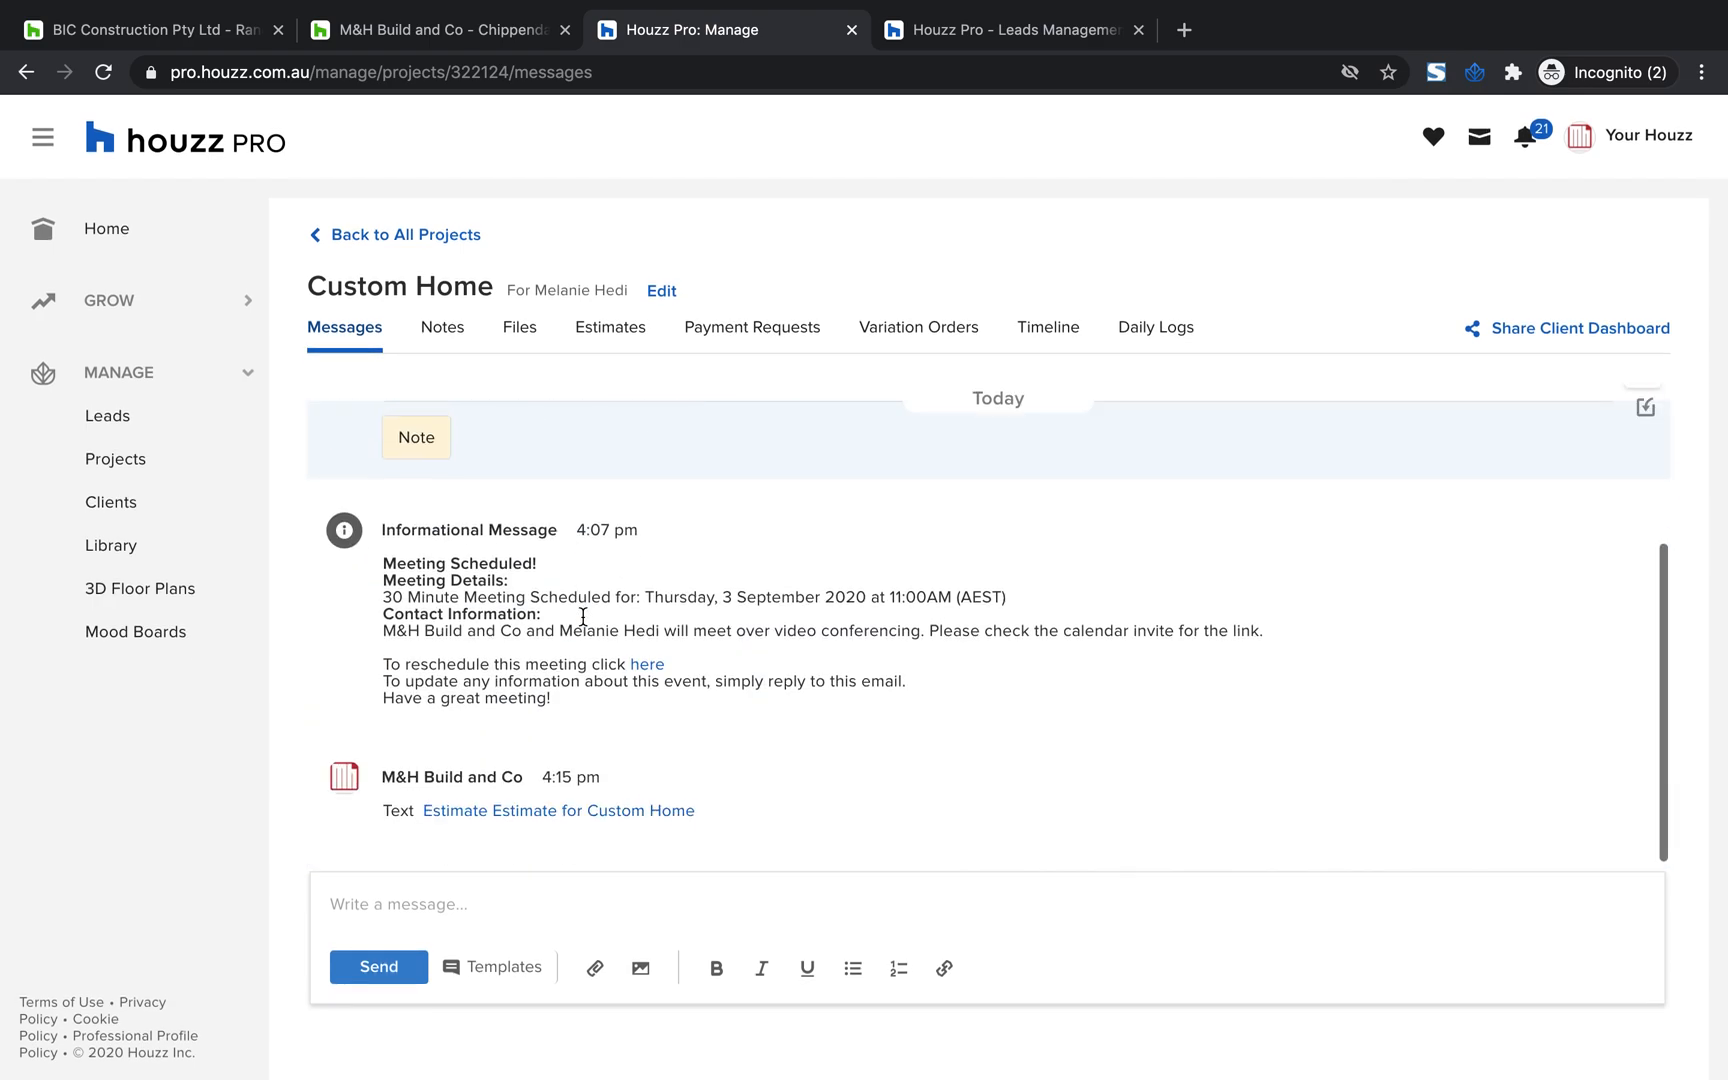
{"action": "scroll", "coordinate": [582, 616], "scroll_direction": "up", "scroll_amount": 3}
Review the notes, files and estimates carried over into the Custom Home project
{"action": "left_click", "coordinate": [431, 338]}
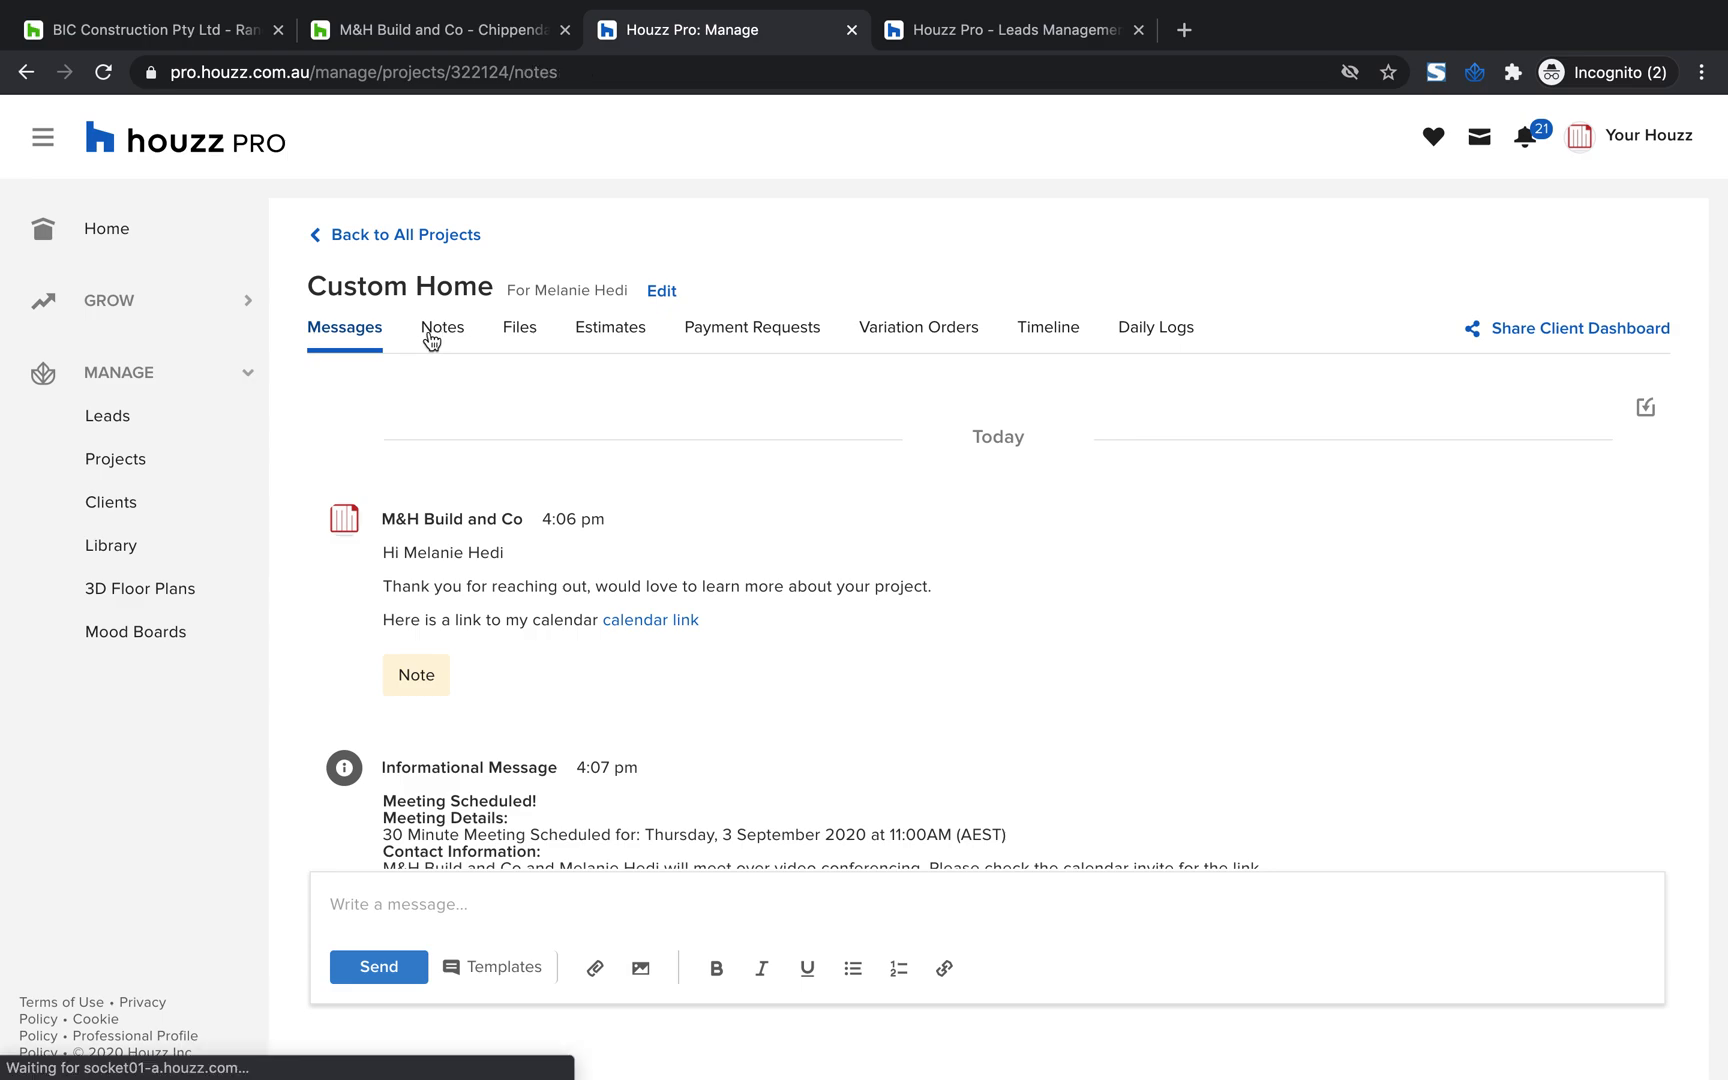
{"action": "left_click", "coordinate": [518, 340]}
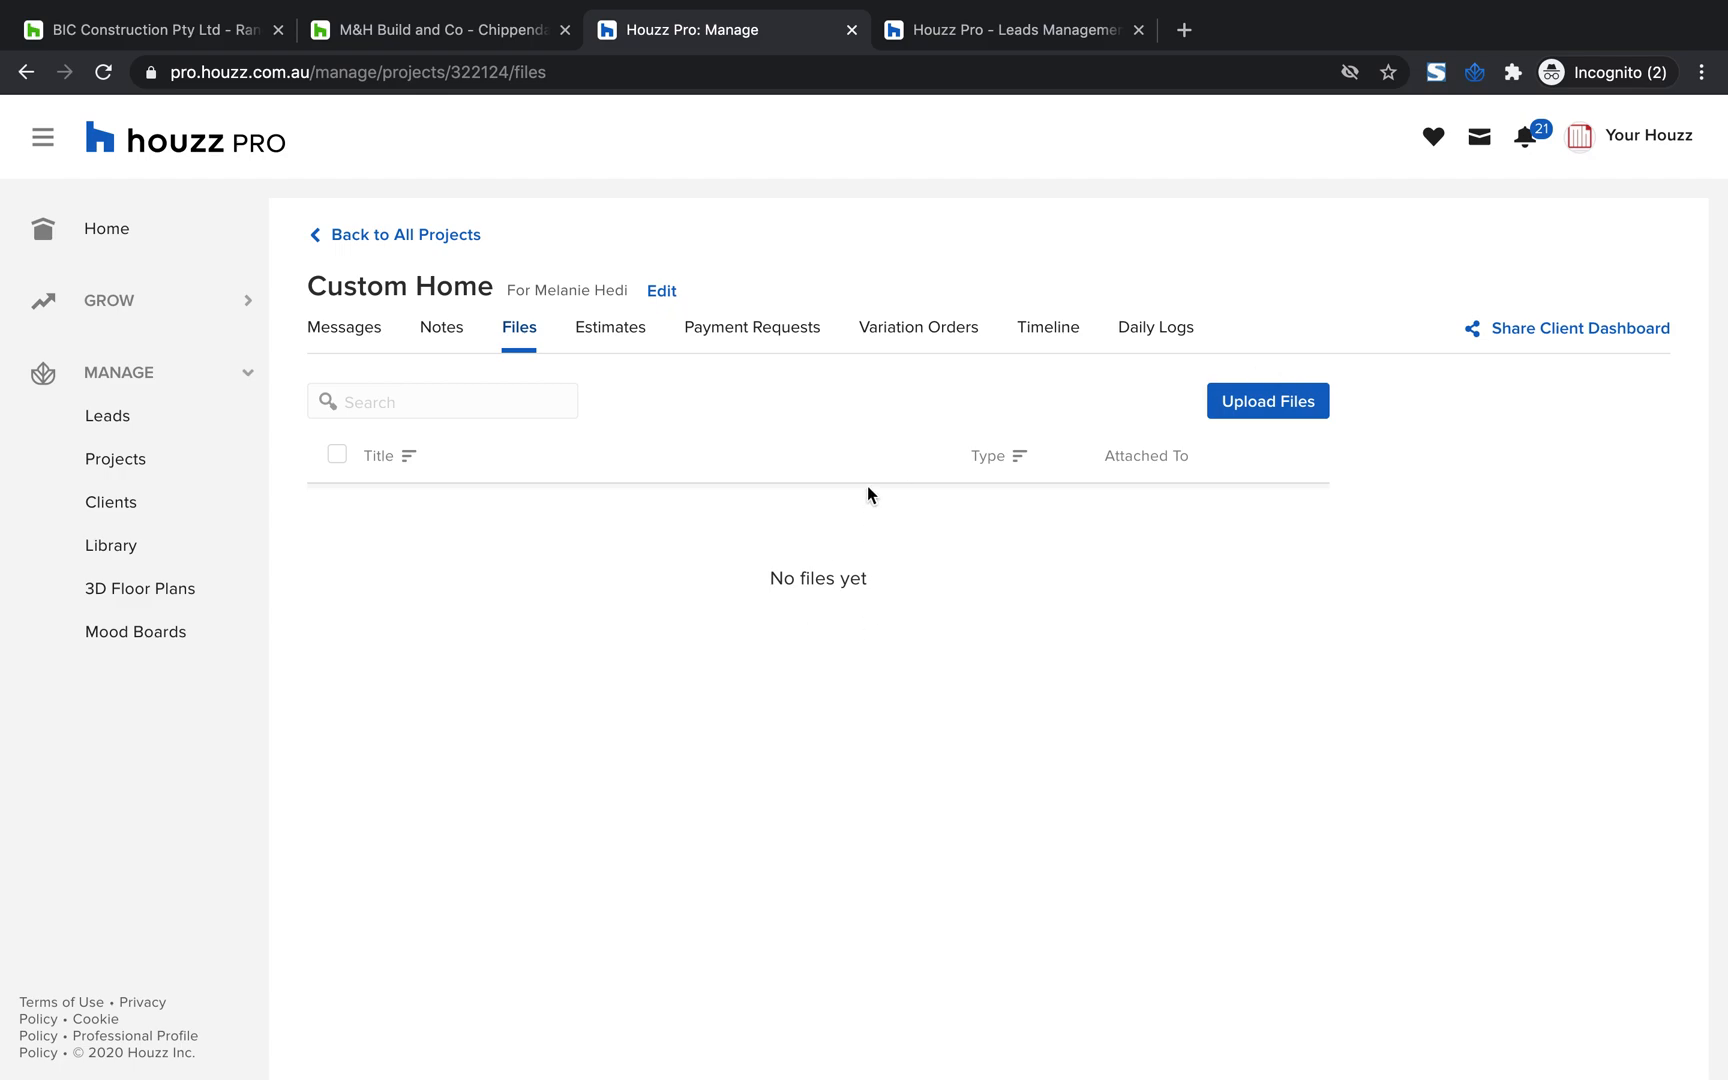
{"action": "left_click", "coordinate": [609, 334]}
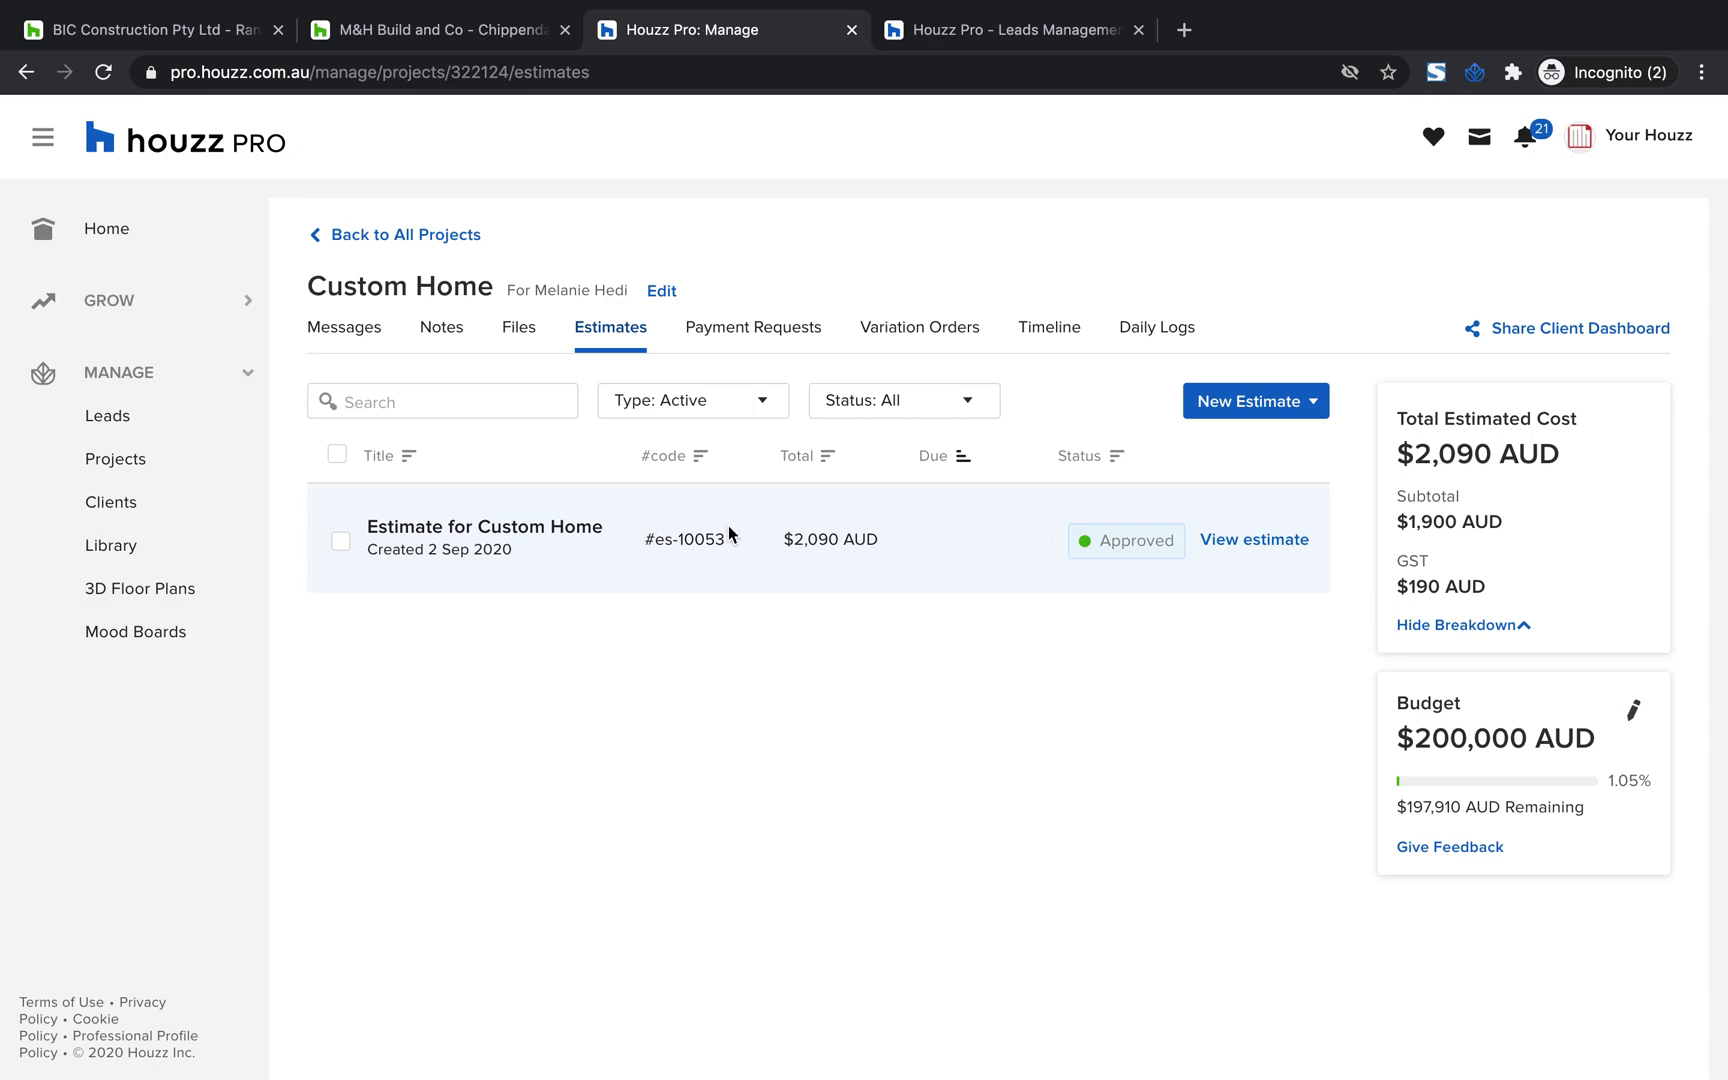
Create a new project estimate from scratch and add the "Paint- wall" item, searching the saved items for "pai"
{"action": "left_click", "coordinate": [1284, 403]}
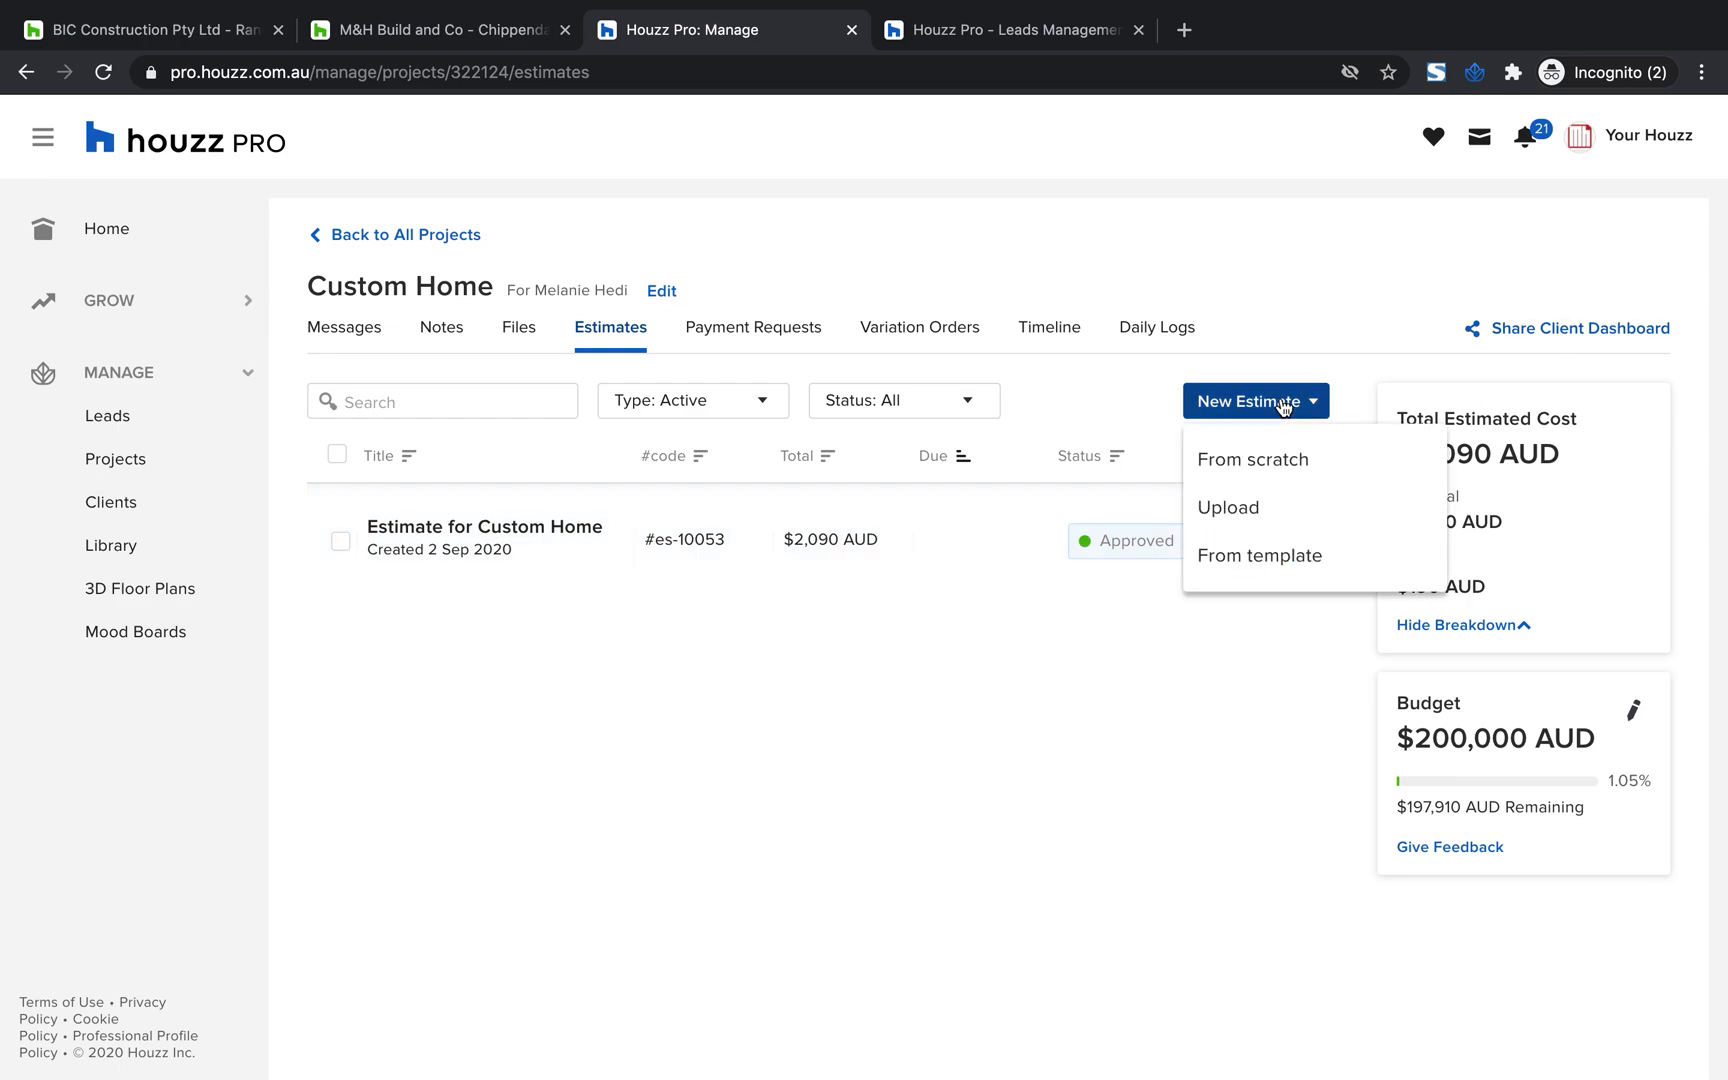
{"action": "left_click", "coordinate": [1244, 470]}
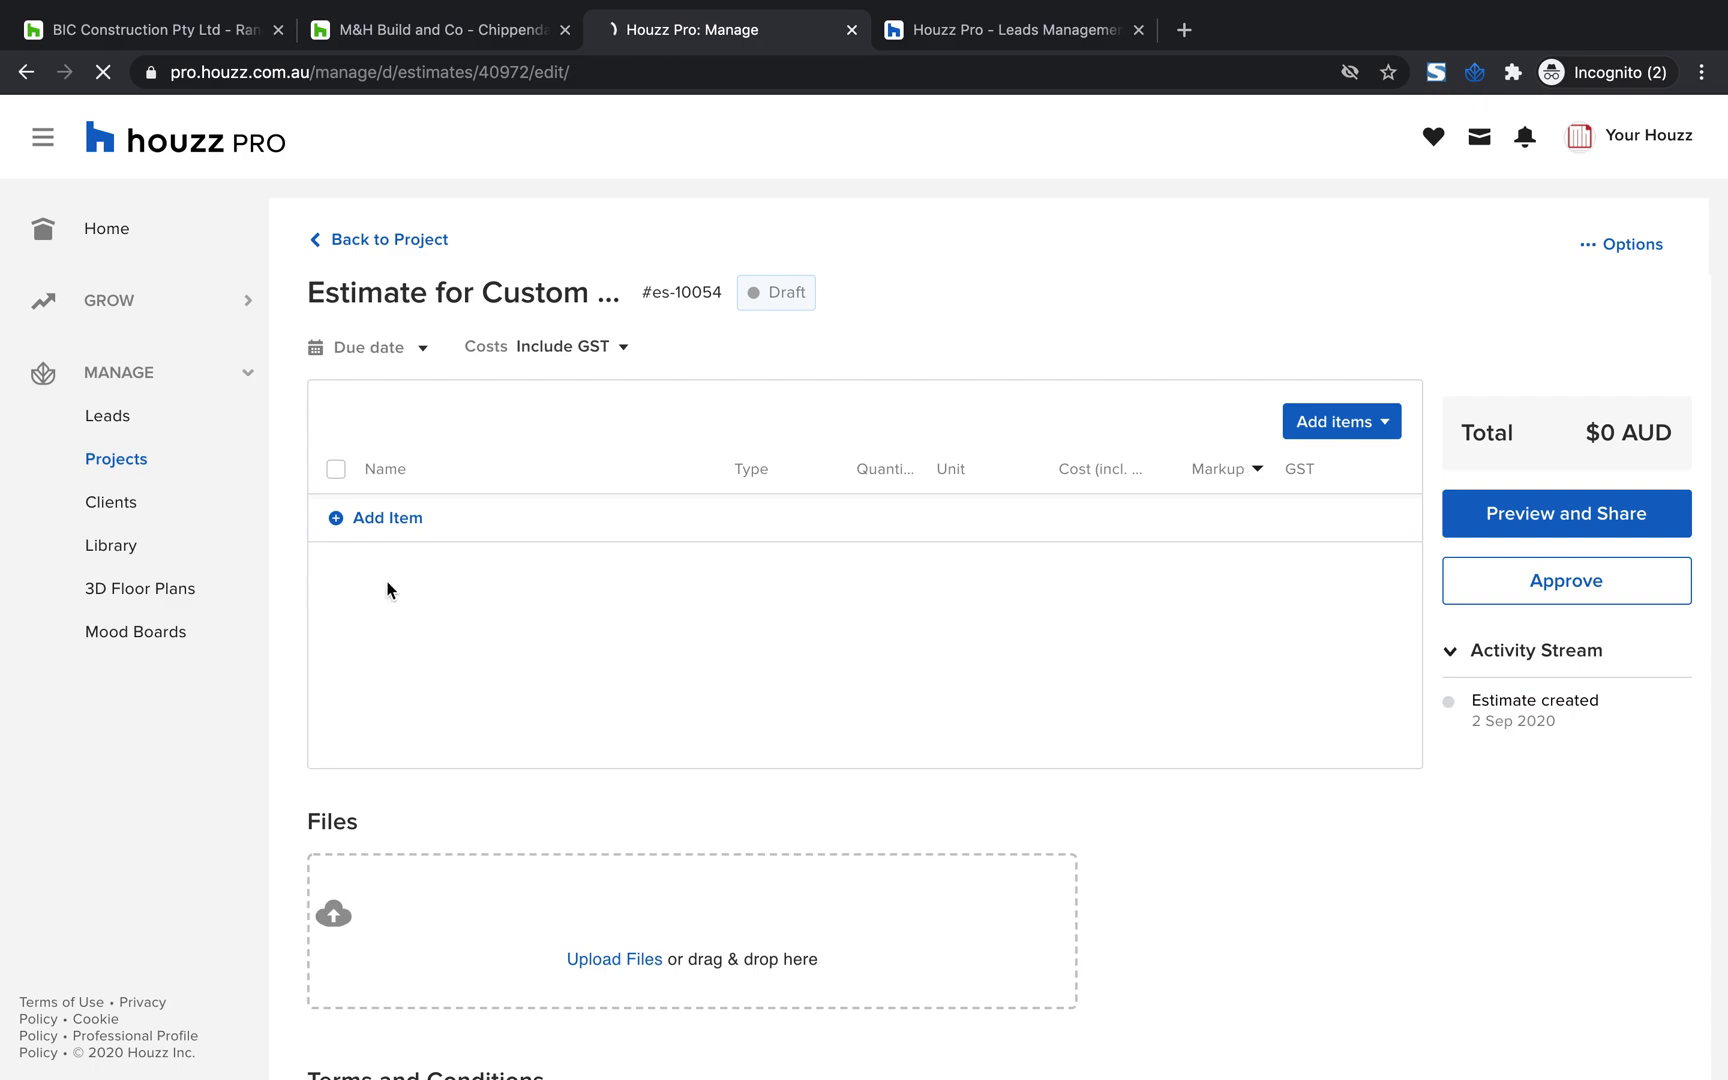
{"action": "left_click", "coordinate": [375, 522]}
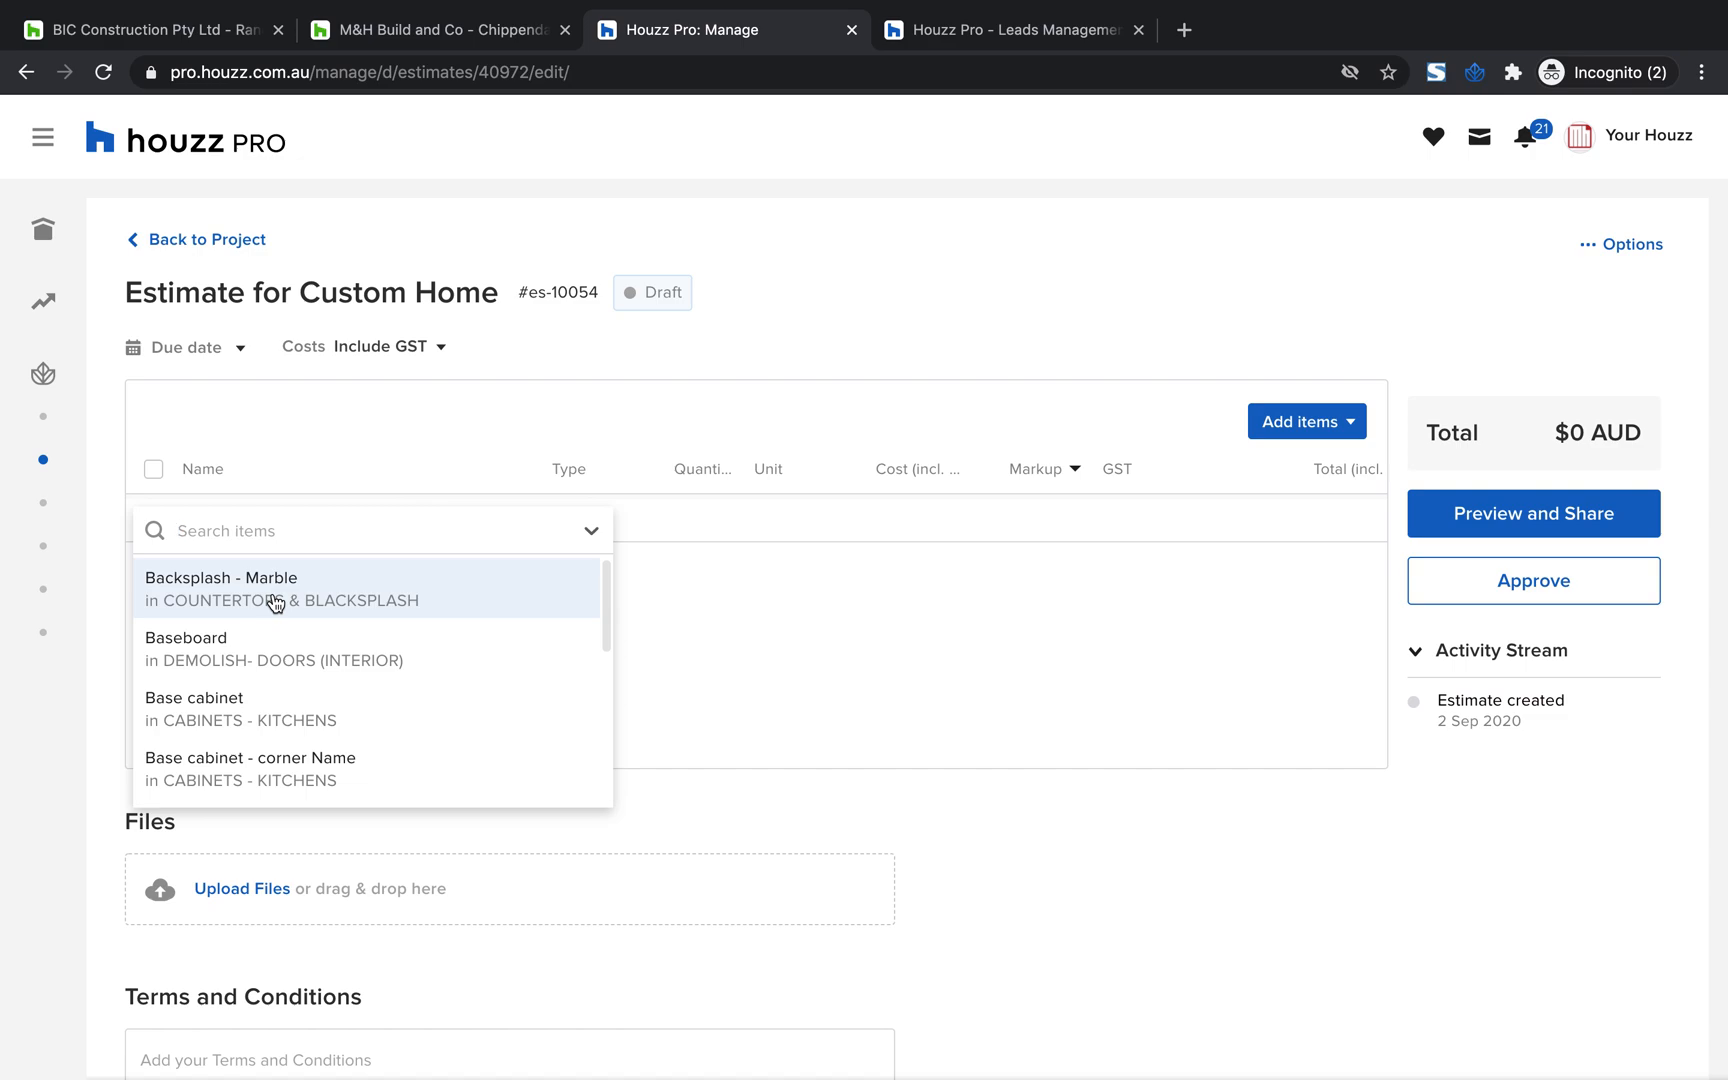
{"action": "scroll", "coordinate": [268, 696], "scroll_direction": "down", "scroll_amount": 2}
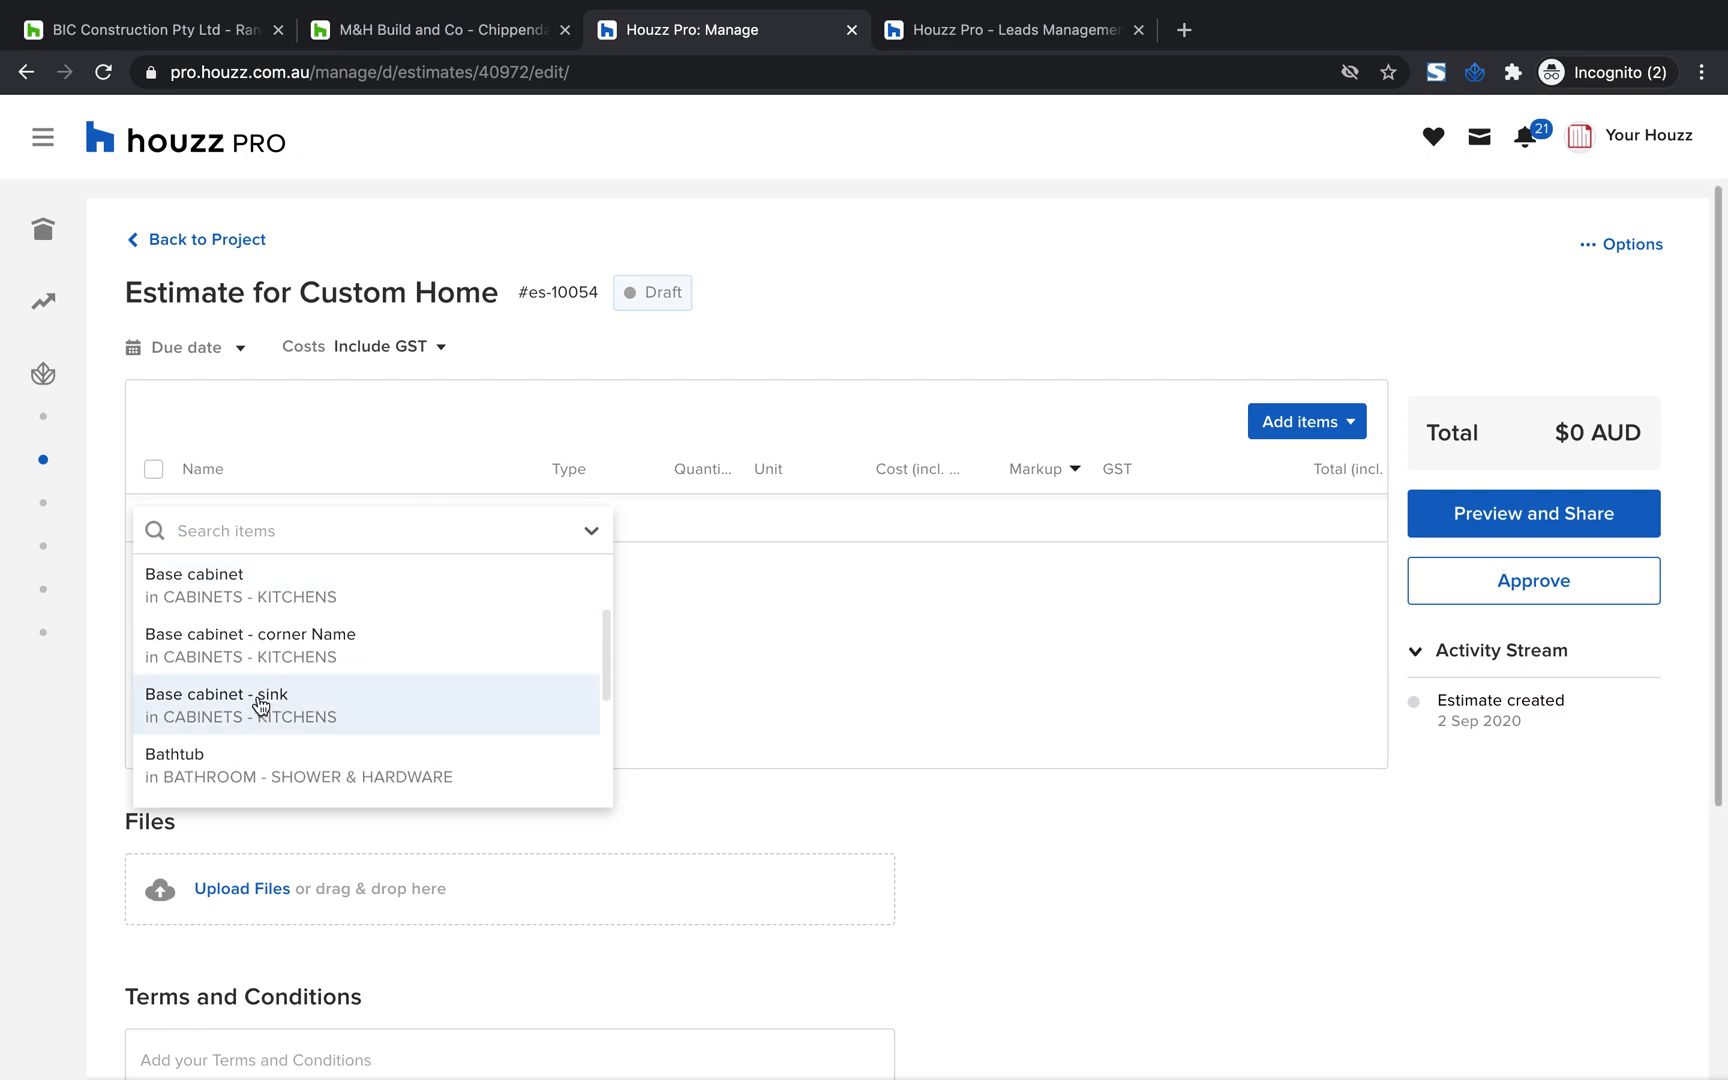
{"action": "type", "text": "pai"}
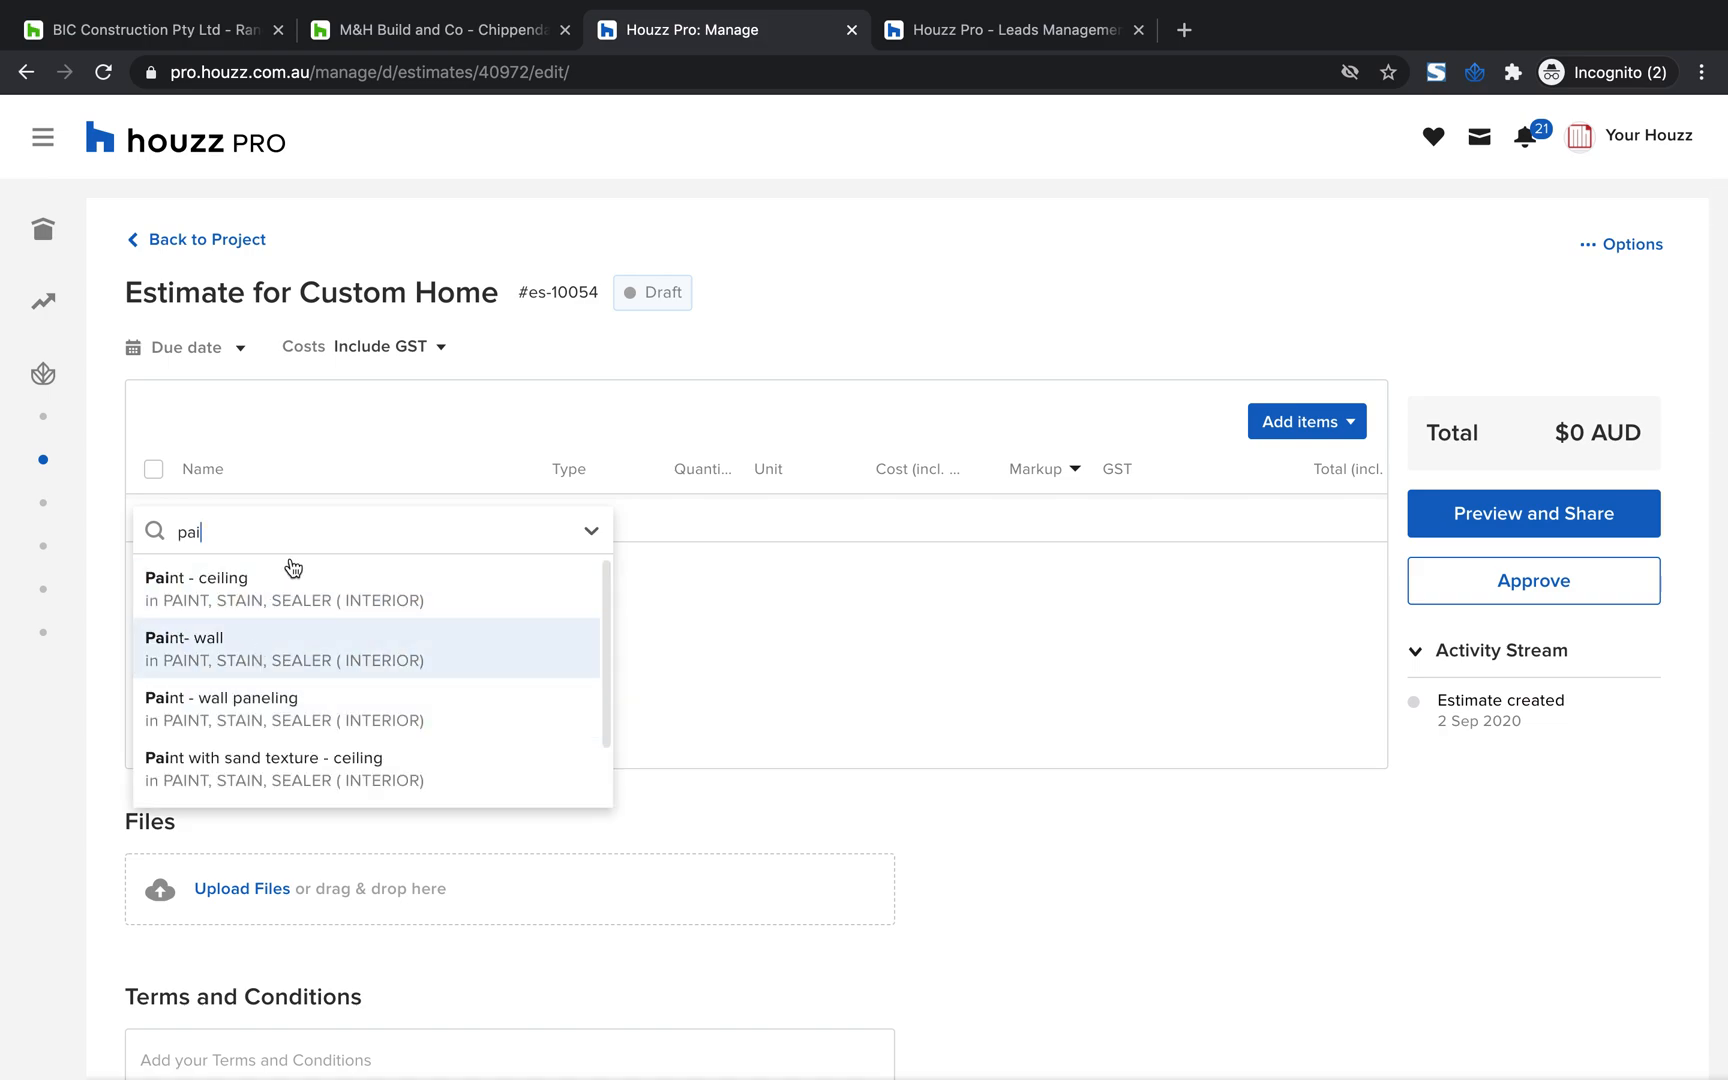
{"action": "key", "text": "Return"}
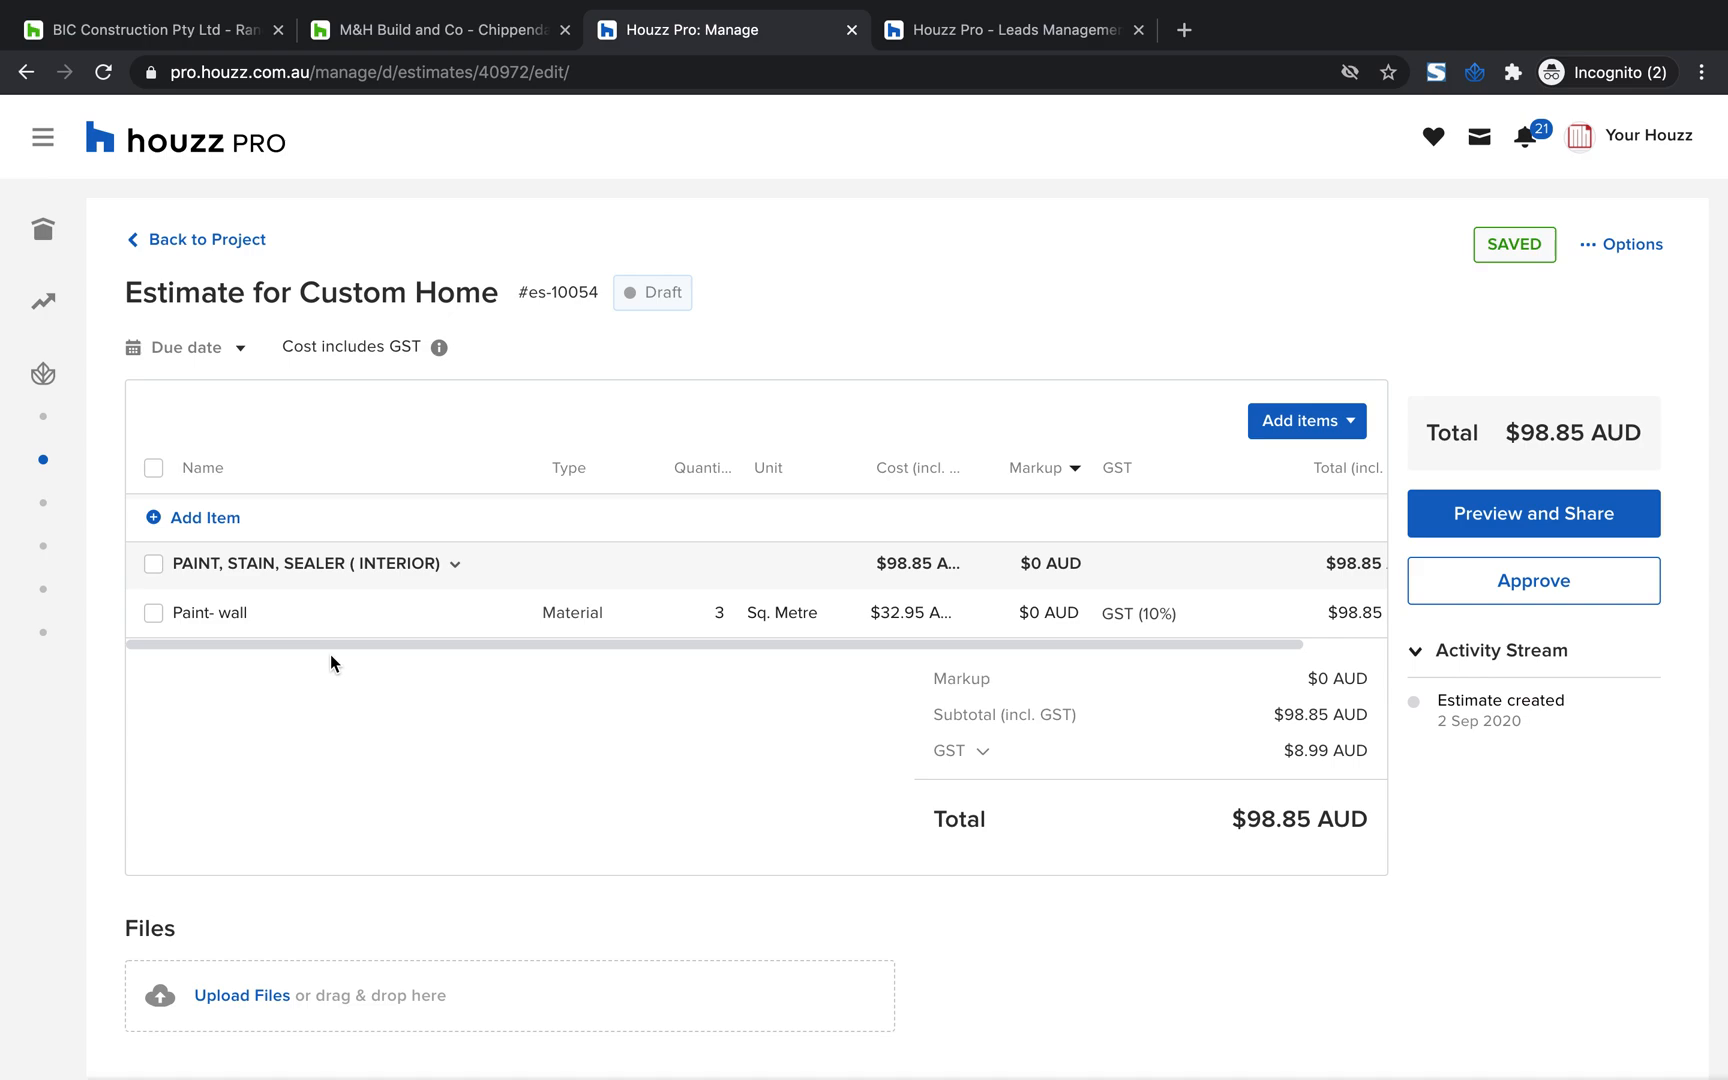
Examine the form for creating a new estimate item and close it without creating anything
{"action": "left_click", "coordinate": [1326, 433]}
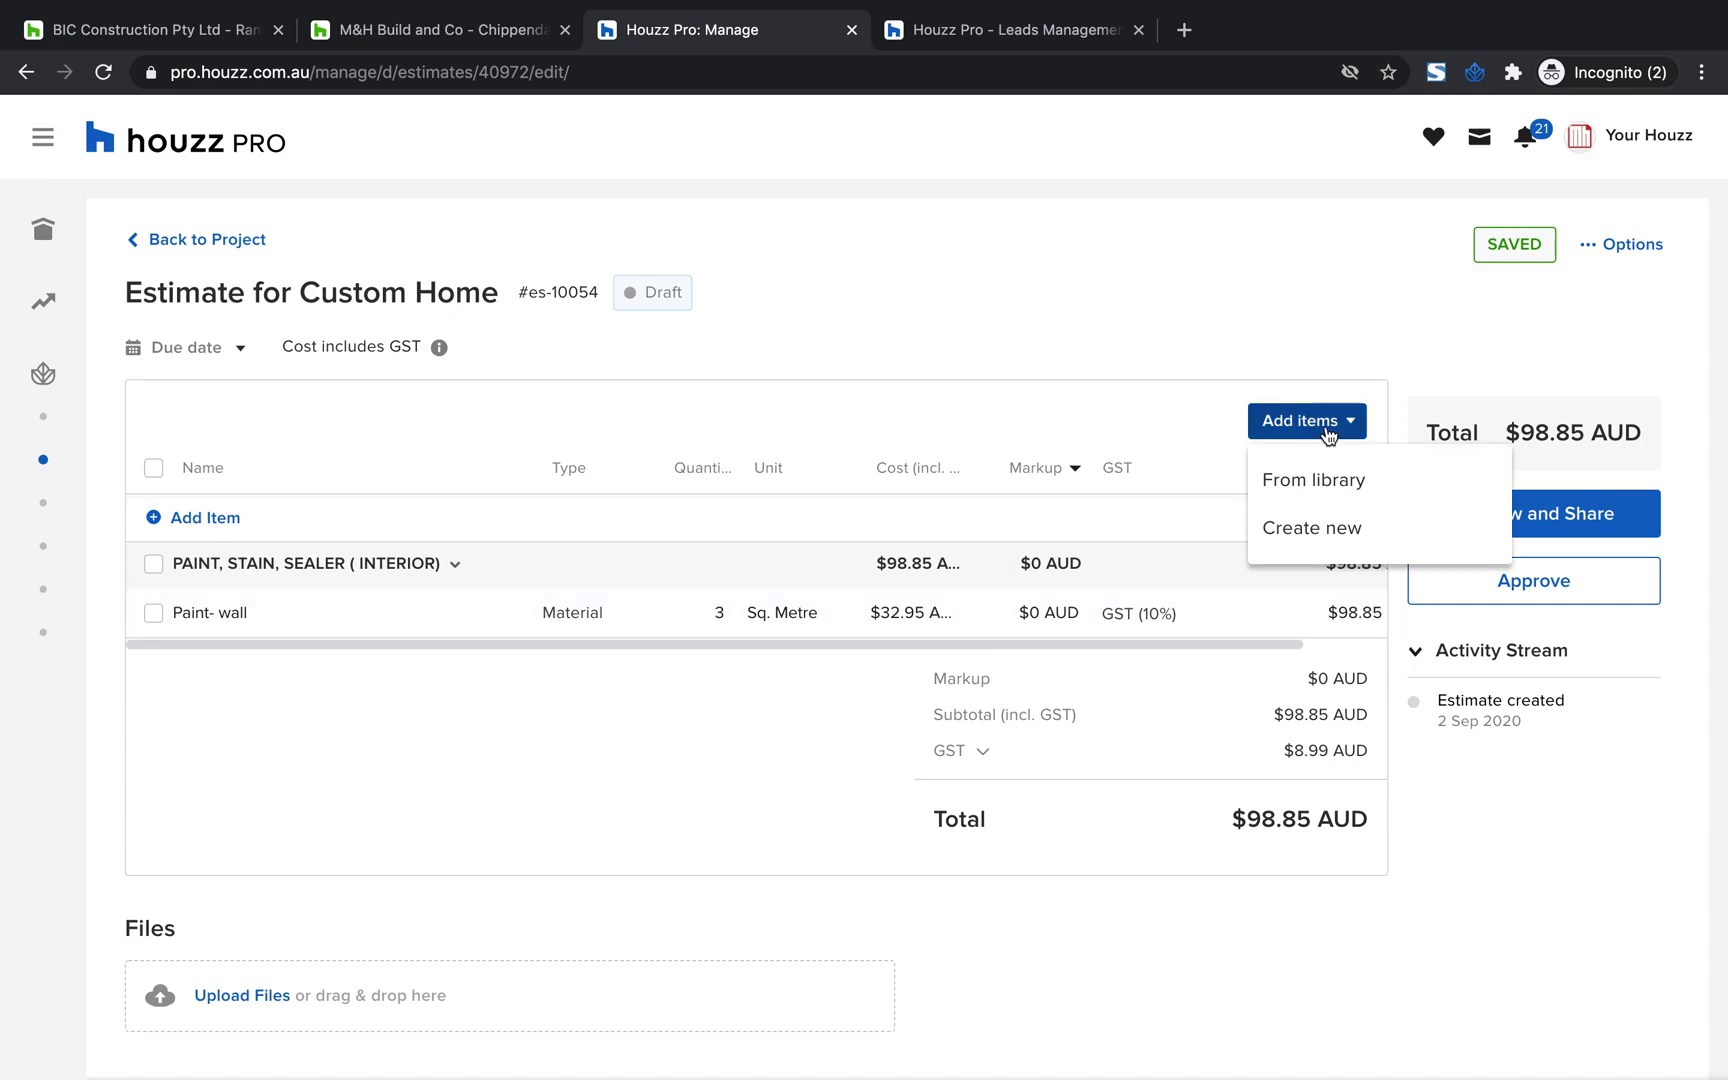
{"action": "left_click", "coordinate": [1297, 525]}
{"action": "left_click", "coordinate": [712, 437]}
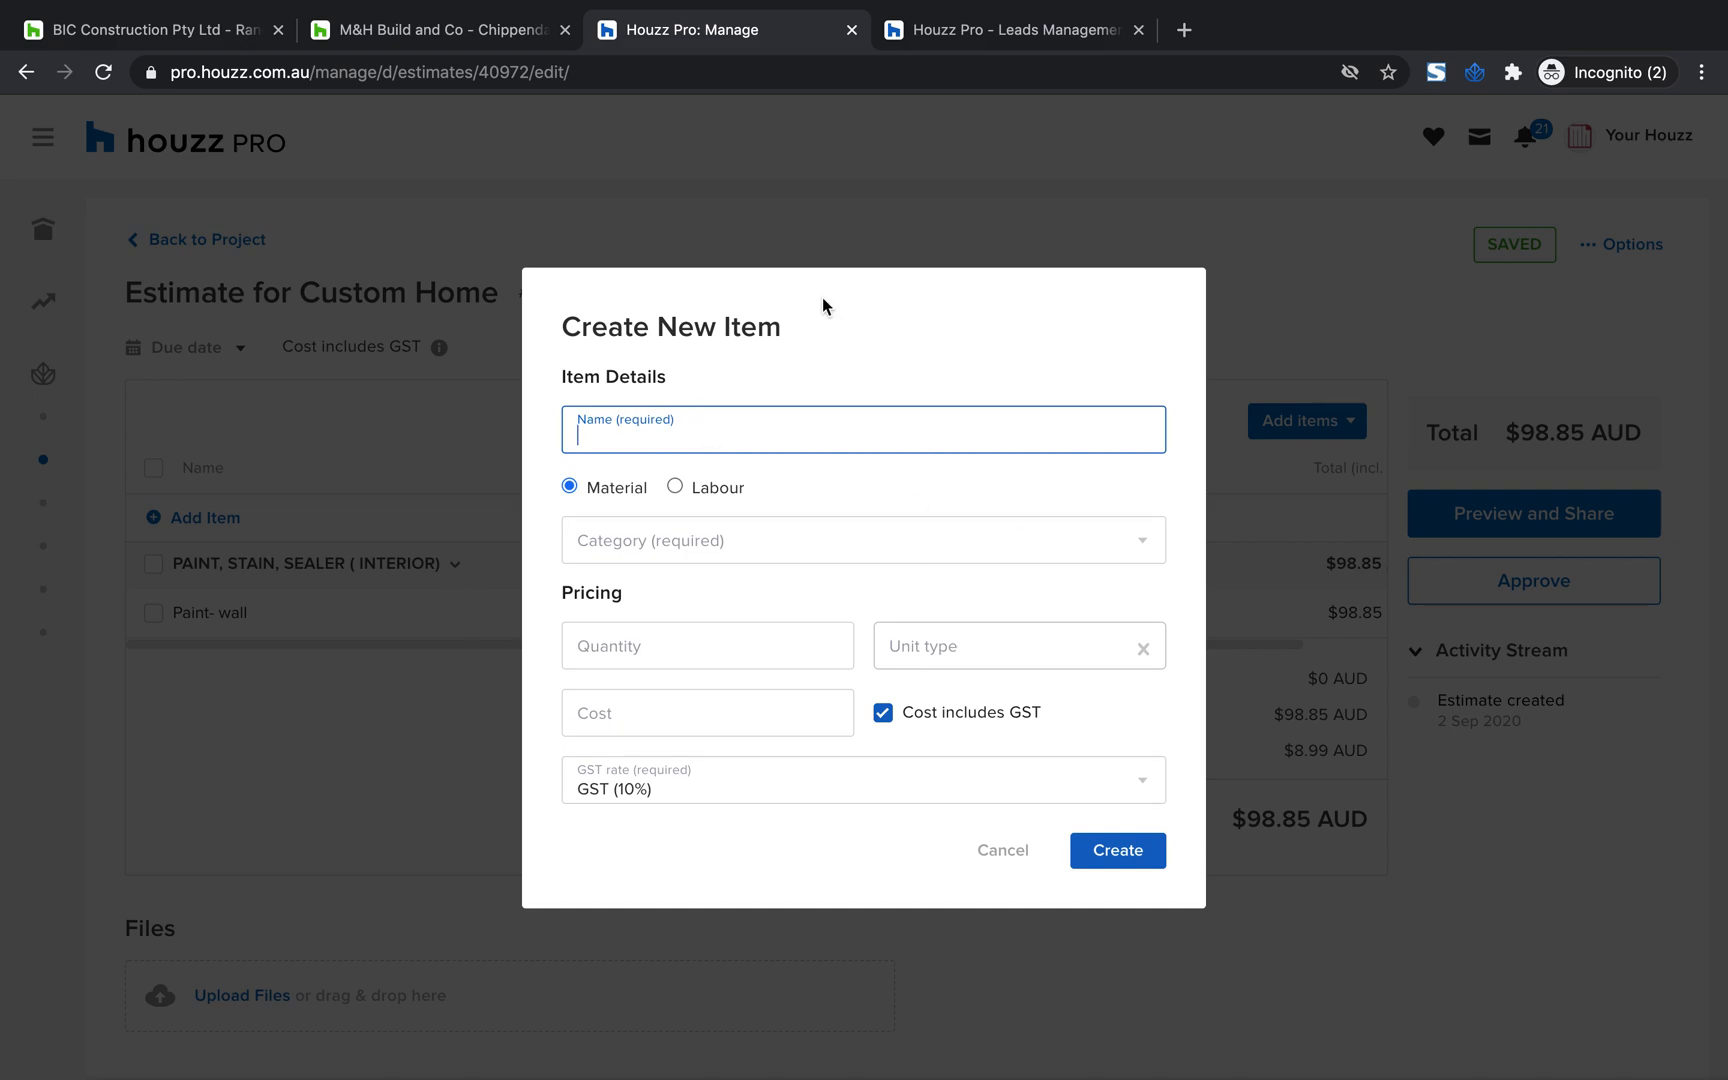
{"action": "left_click", "coordinate": [999, 852]}
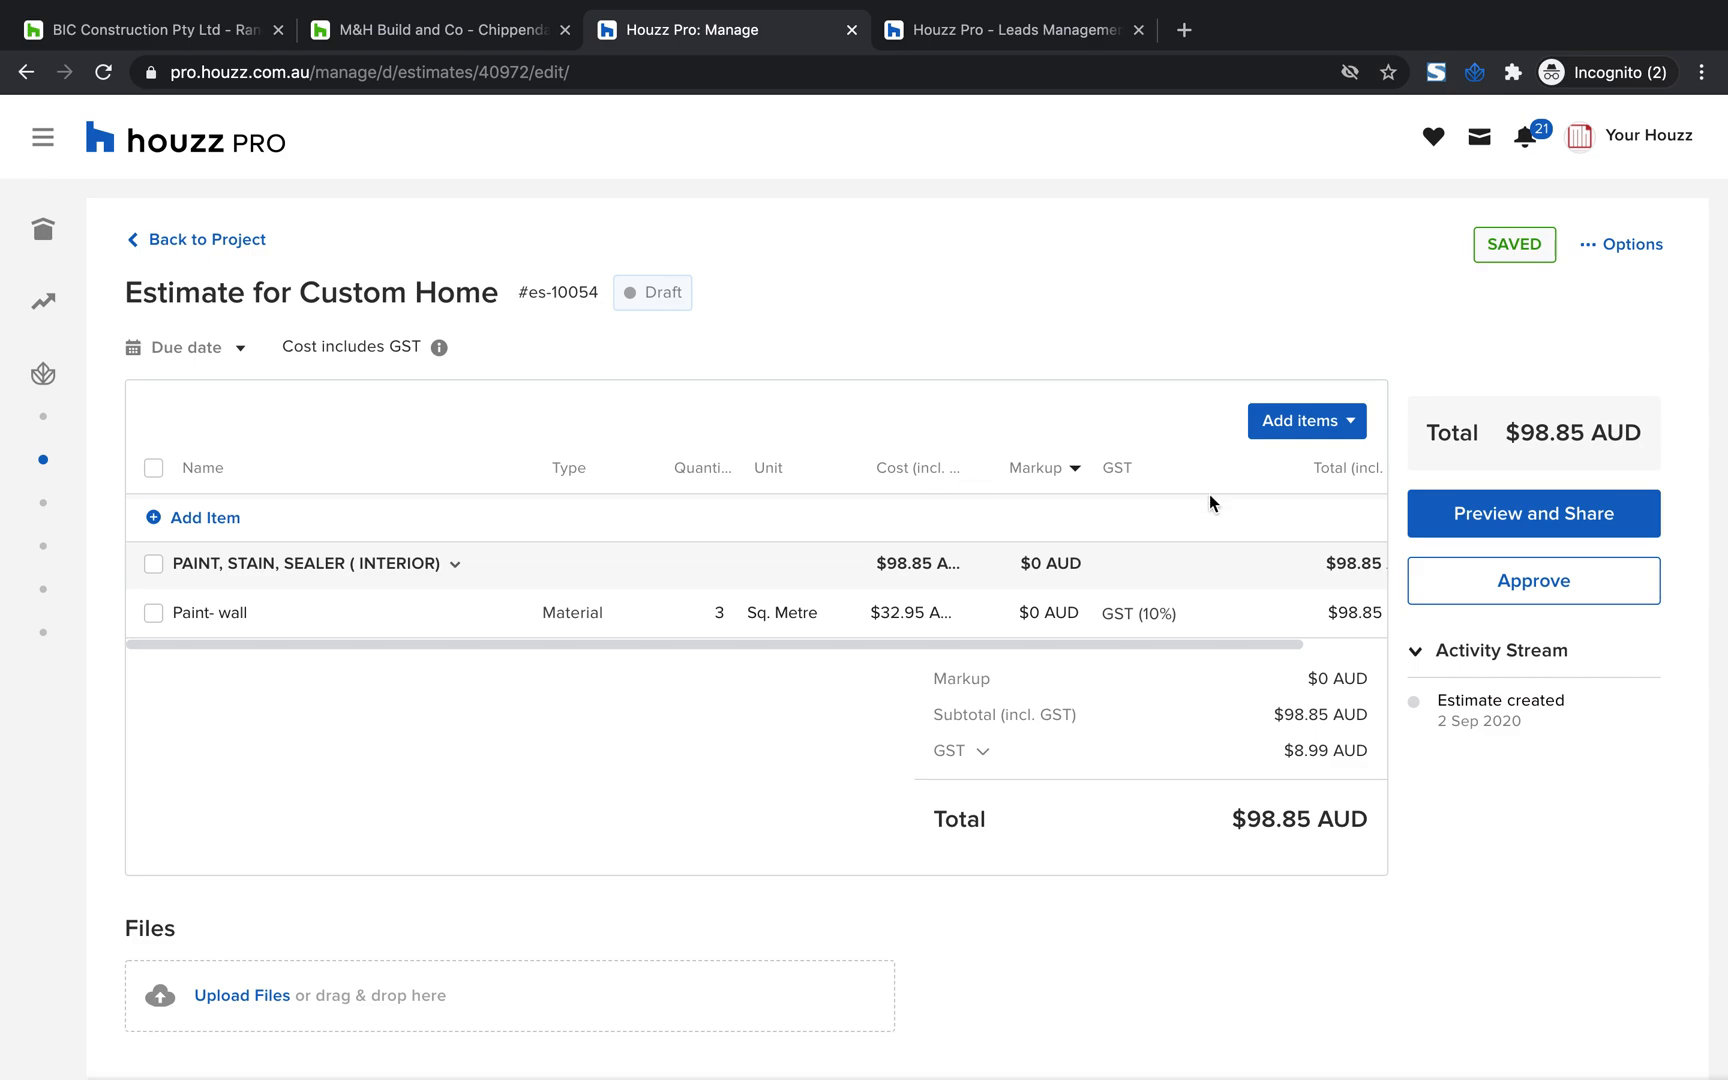
Add "Medicine cabinets" from the bathroom cabinets category of your own library items to the estimate
{"action": "left_click", "coordinate": [1300, 421]}
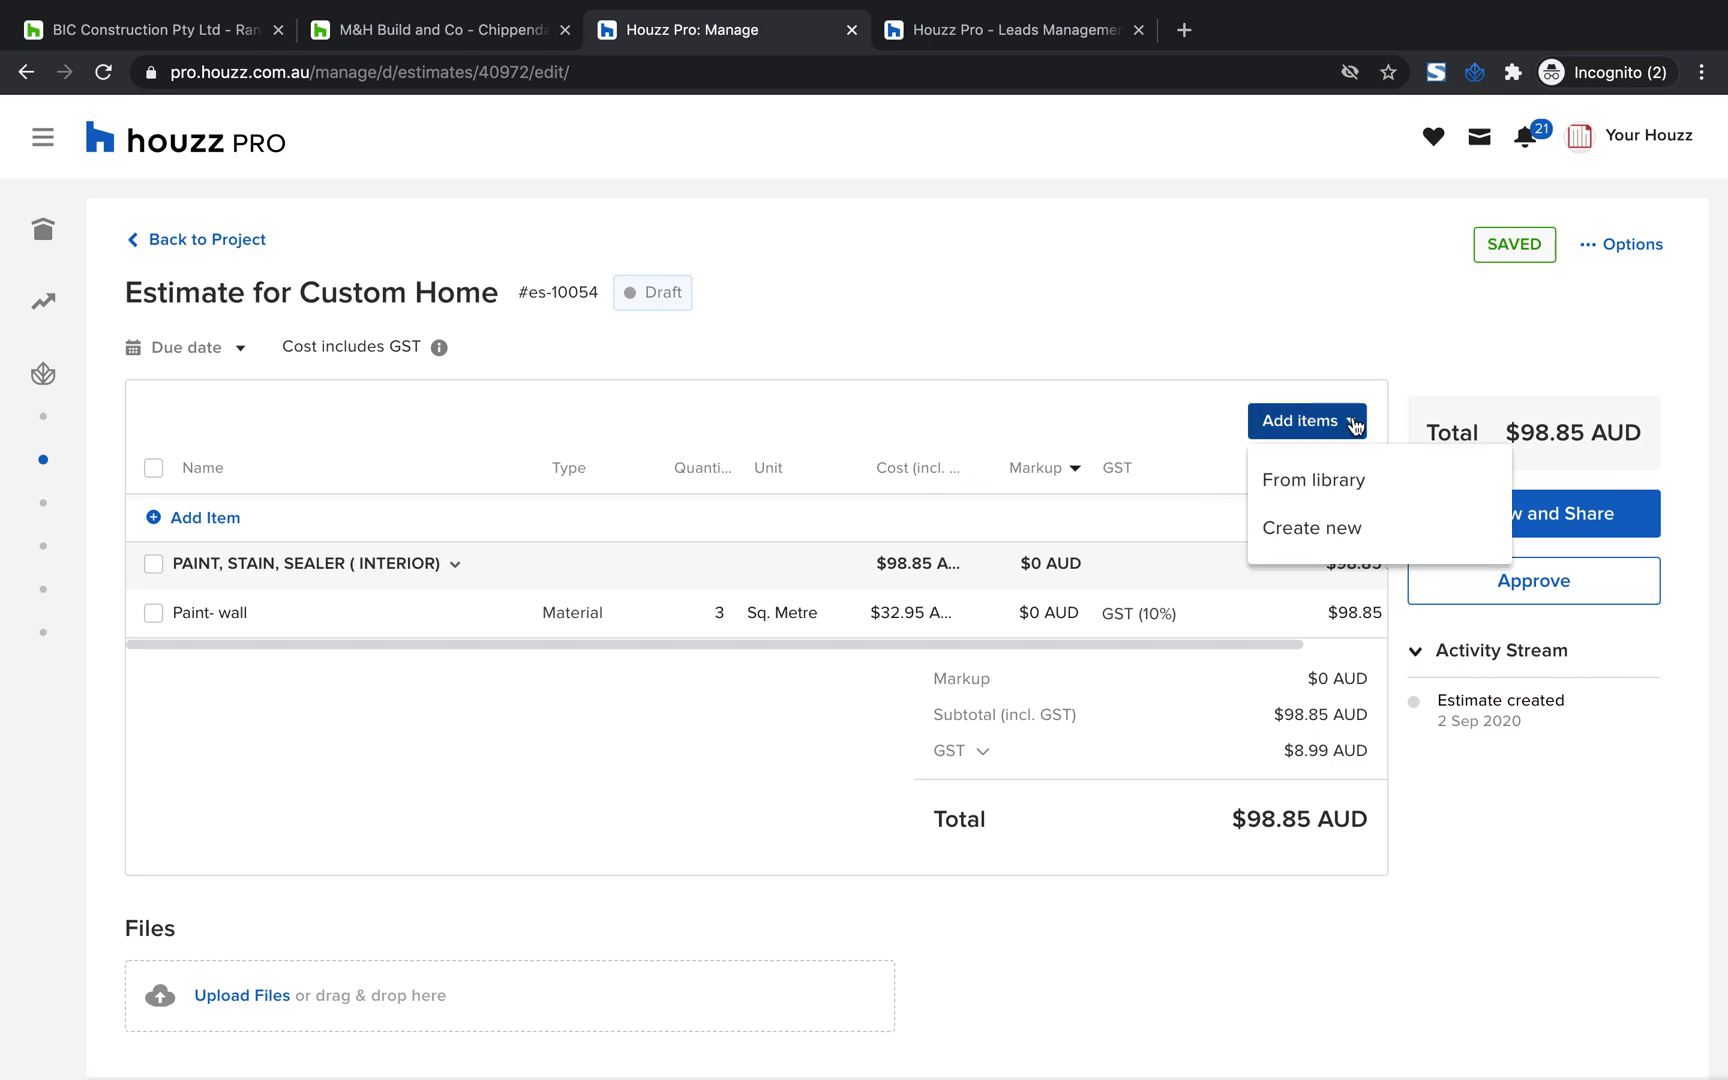
{"action": "left_click", "coordinate": [1317, 489]}
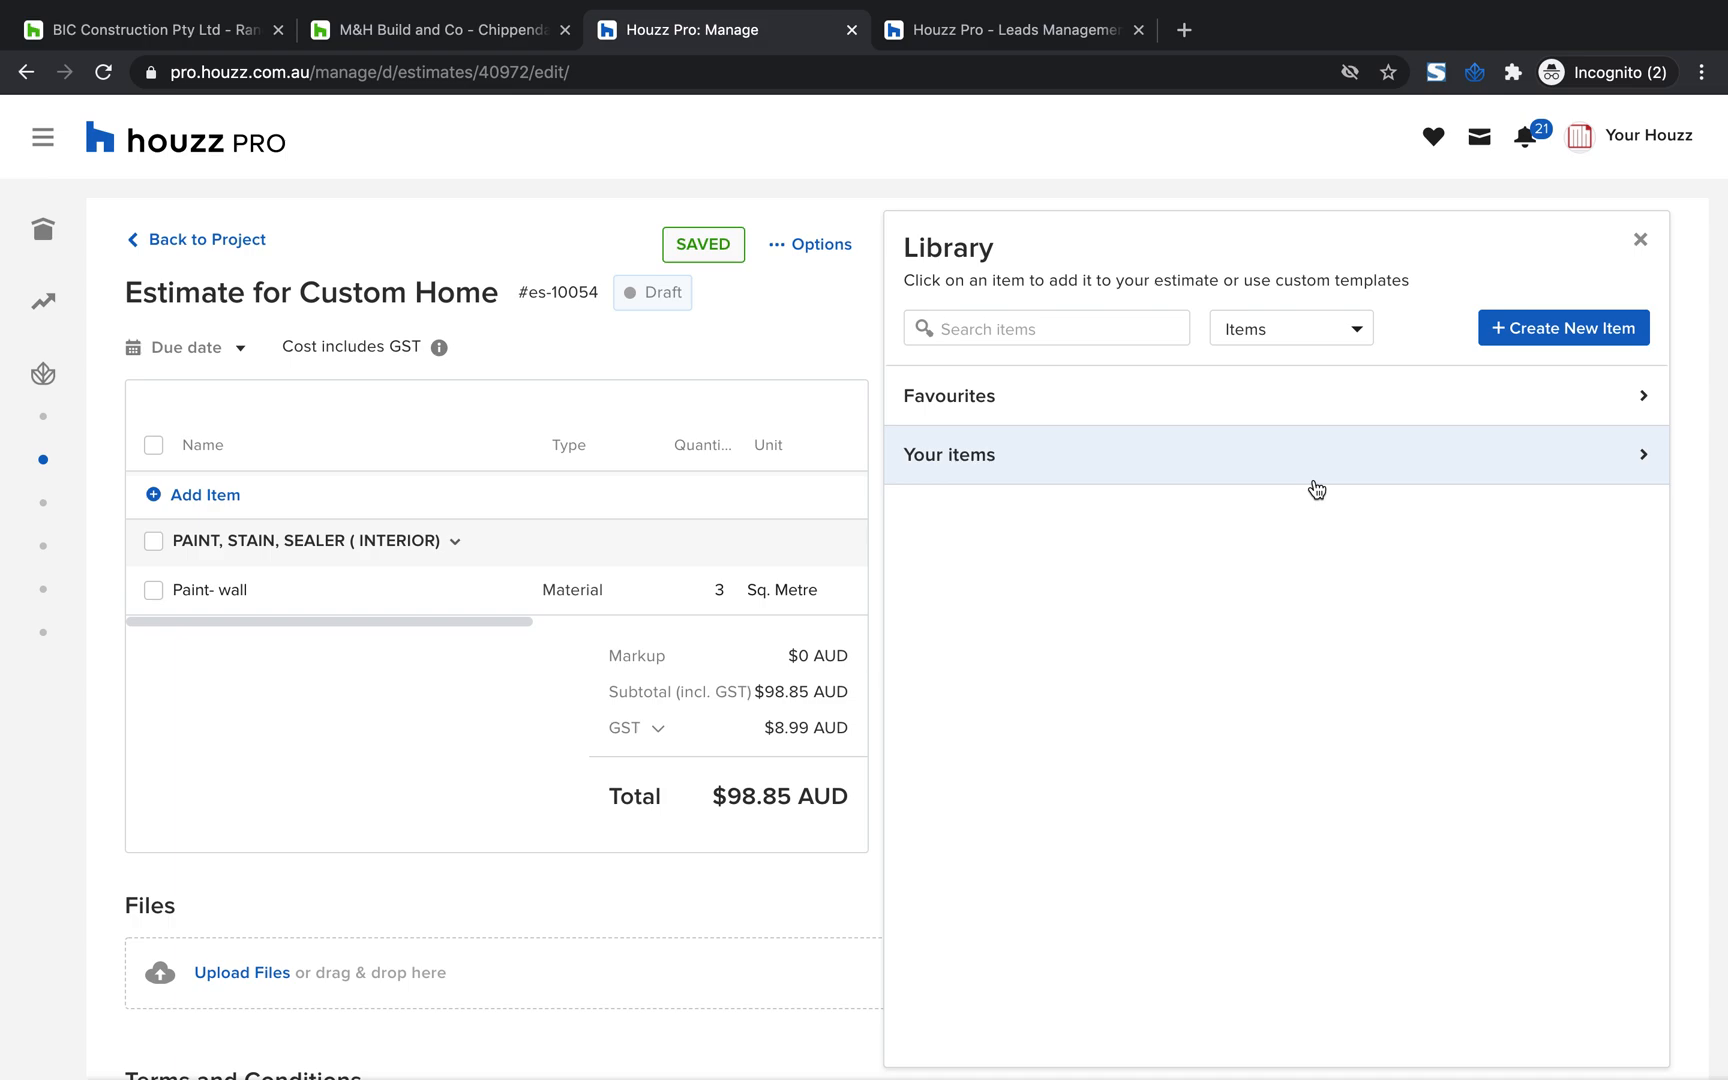
{"action": "left_click", "coordinate": [1002, 476]}
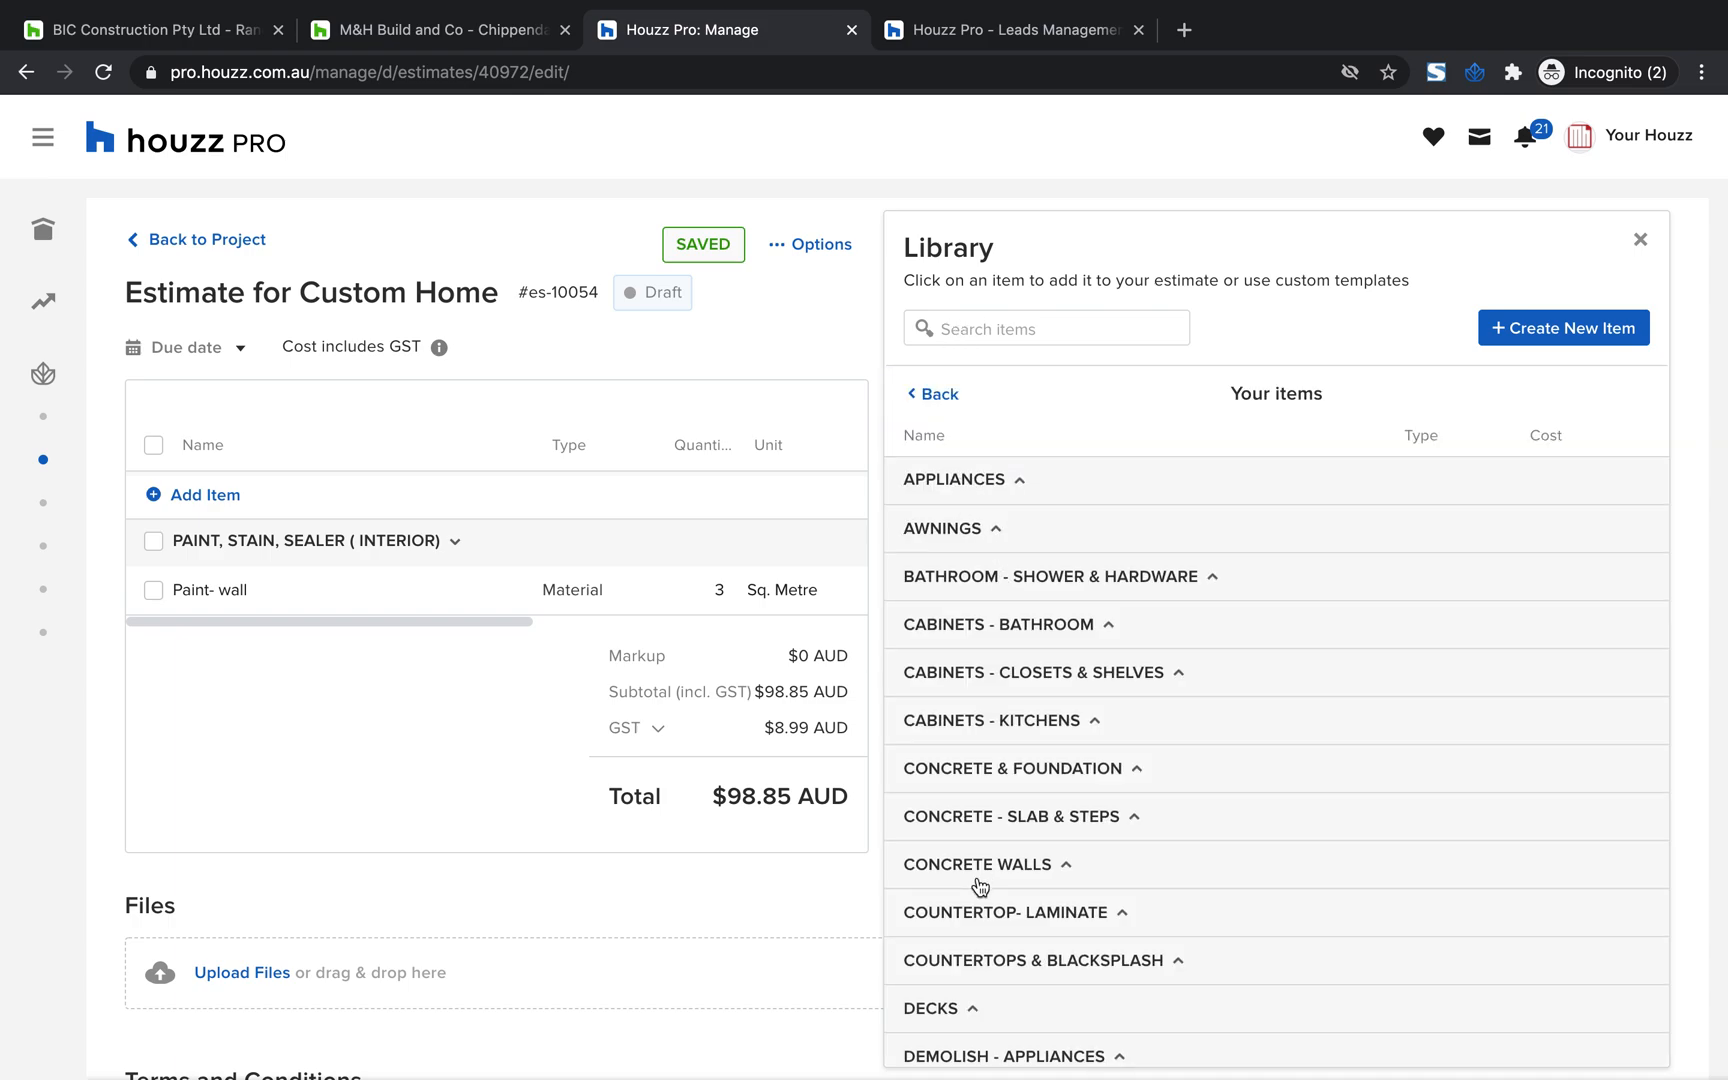
{"action": "scroll", "coordinate": [980, 886], "scroll_direction": "down", "scroll_amount": 3}
{"action": "scroll", "coordinate": [976, 887], "scroll_direction": "up", "scroll_amount": 3}
{"action": "left_click", "coordinate": [975, 568]}
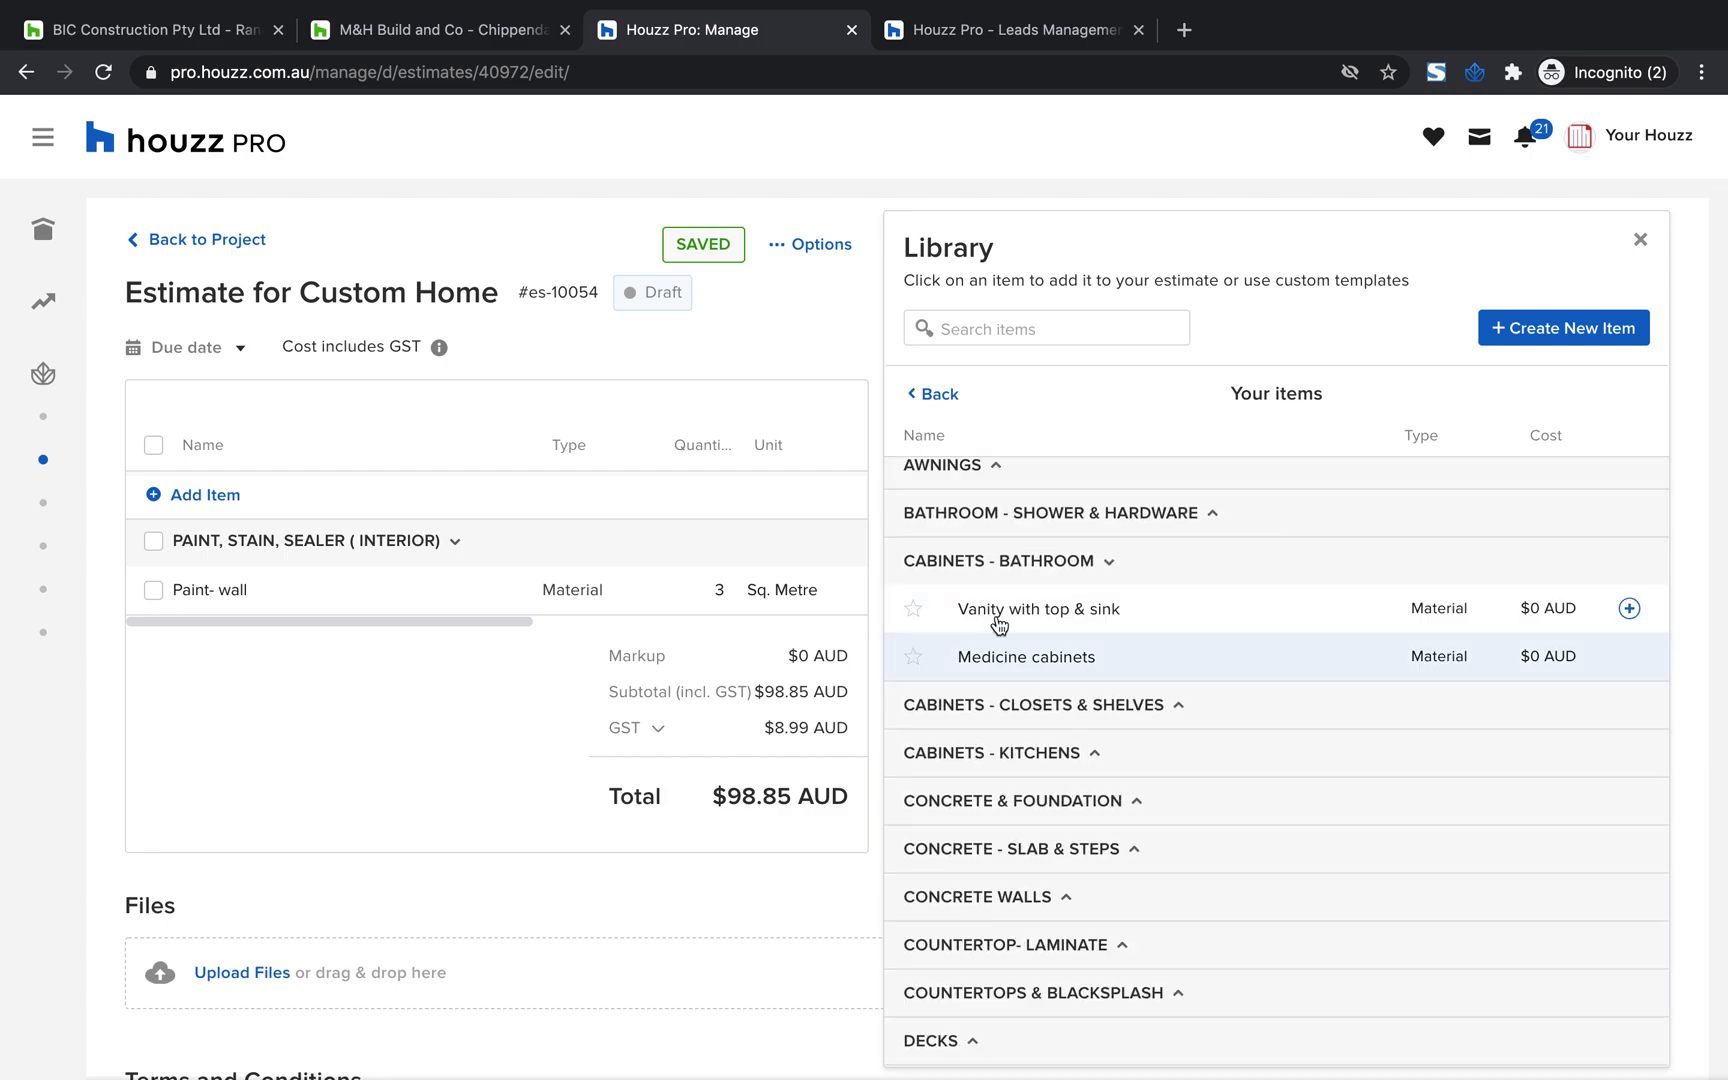
{"action": "left_click", "coordinate": [1261, 674]}
Add "Shelving - wood" and "Closet organiser" from the closets and shelves category to the estimate
{"action": "left_click", "coordinate": [1112, 712]}
{"action": "left_click", "coordinate": [1223, 752]}
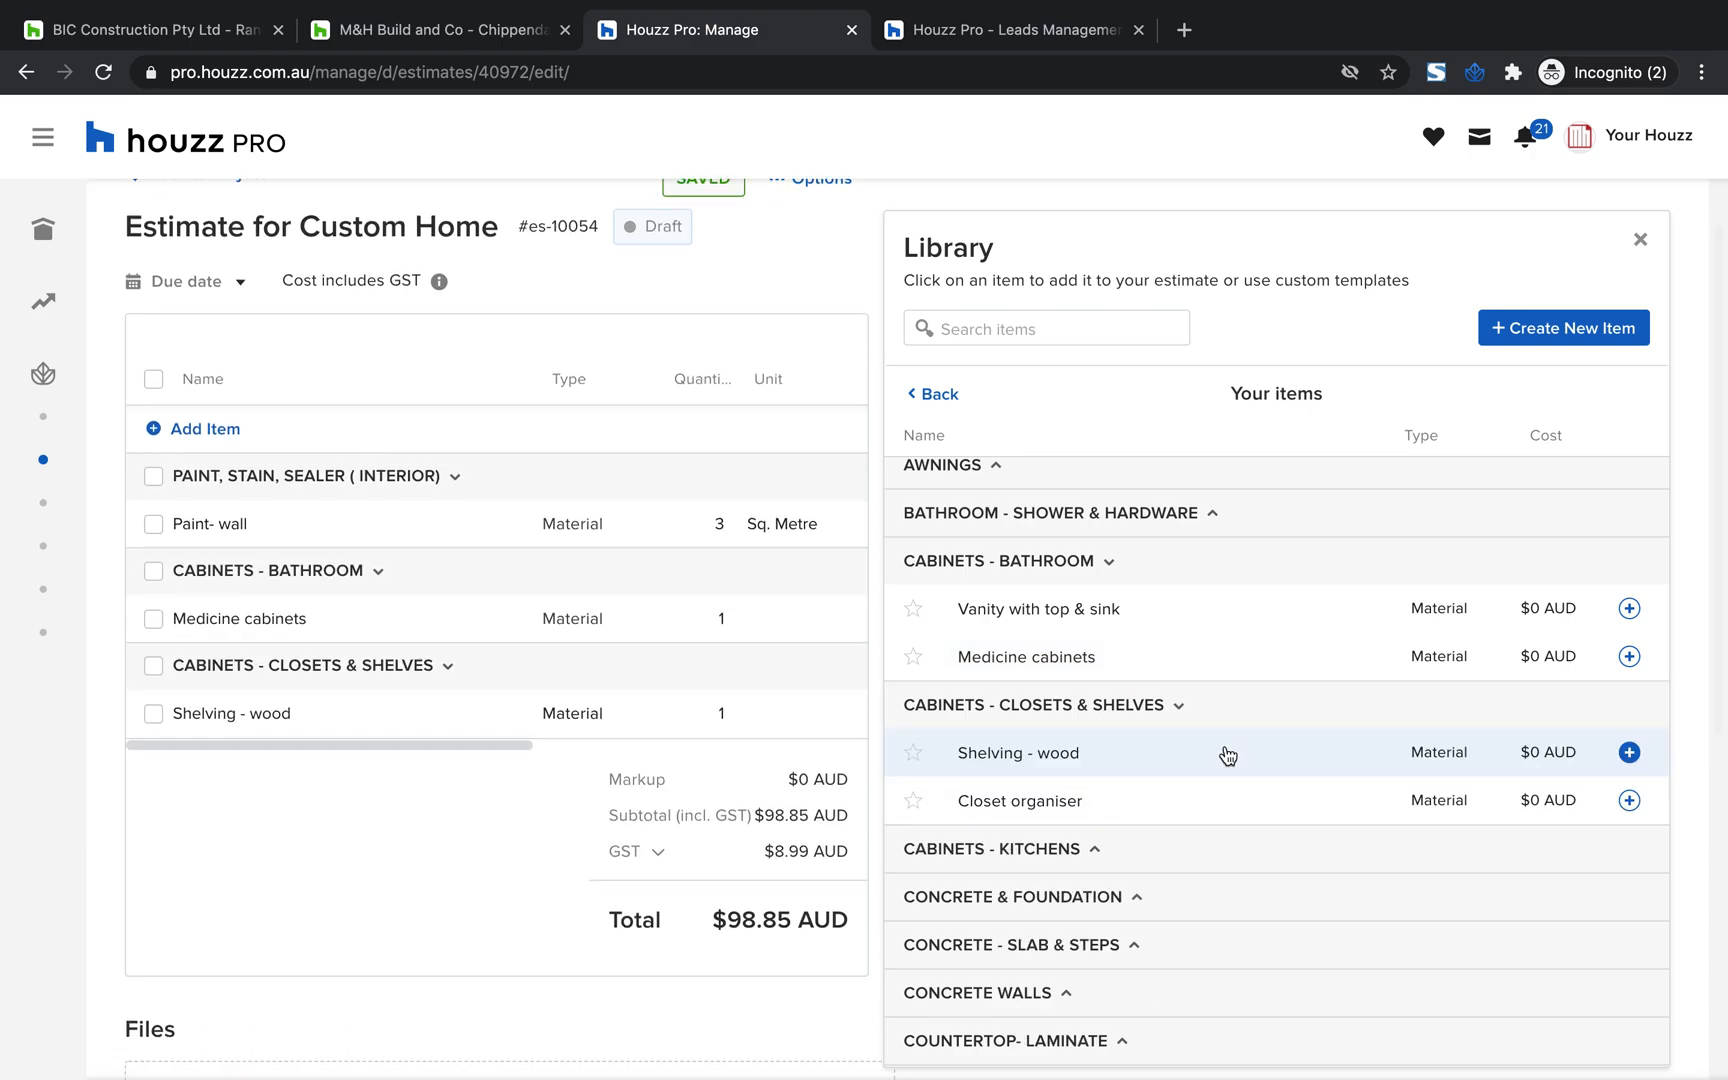
{"action": "left_click", "coordinate": [1216, 797]}
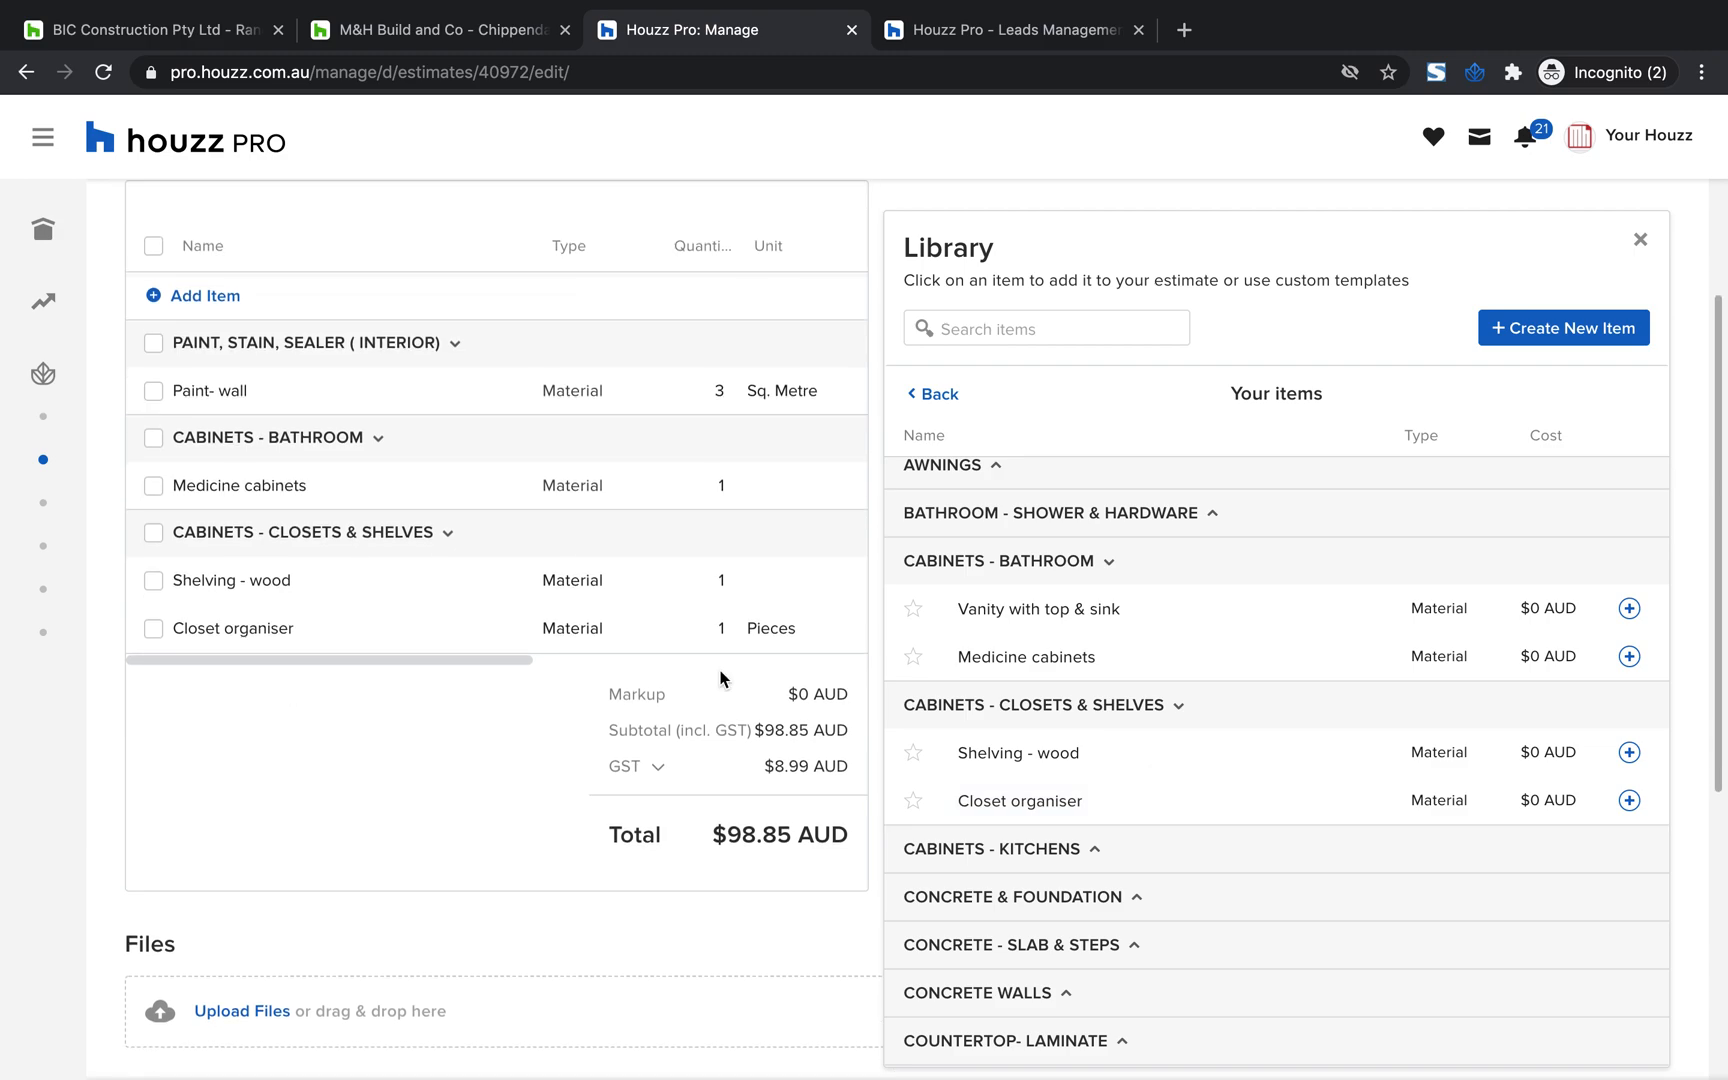
Add the first "Unreinforced wall, form and pour" item from the library's concrete walls category to the estimate
{"action": "scroll", "coordinate": [1166, 818], "scroll_direction": "down", "scroll_amount": 2}
{"action": "scroll", "coordinate": [1168, 818], "scroll_direction": "up", "scroll_amount": 2}
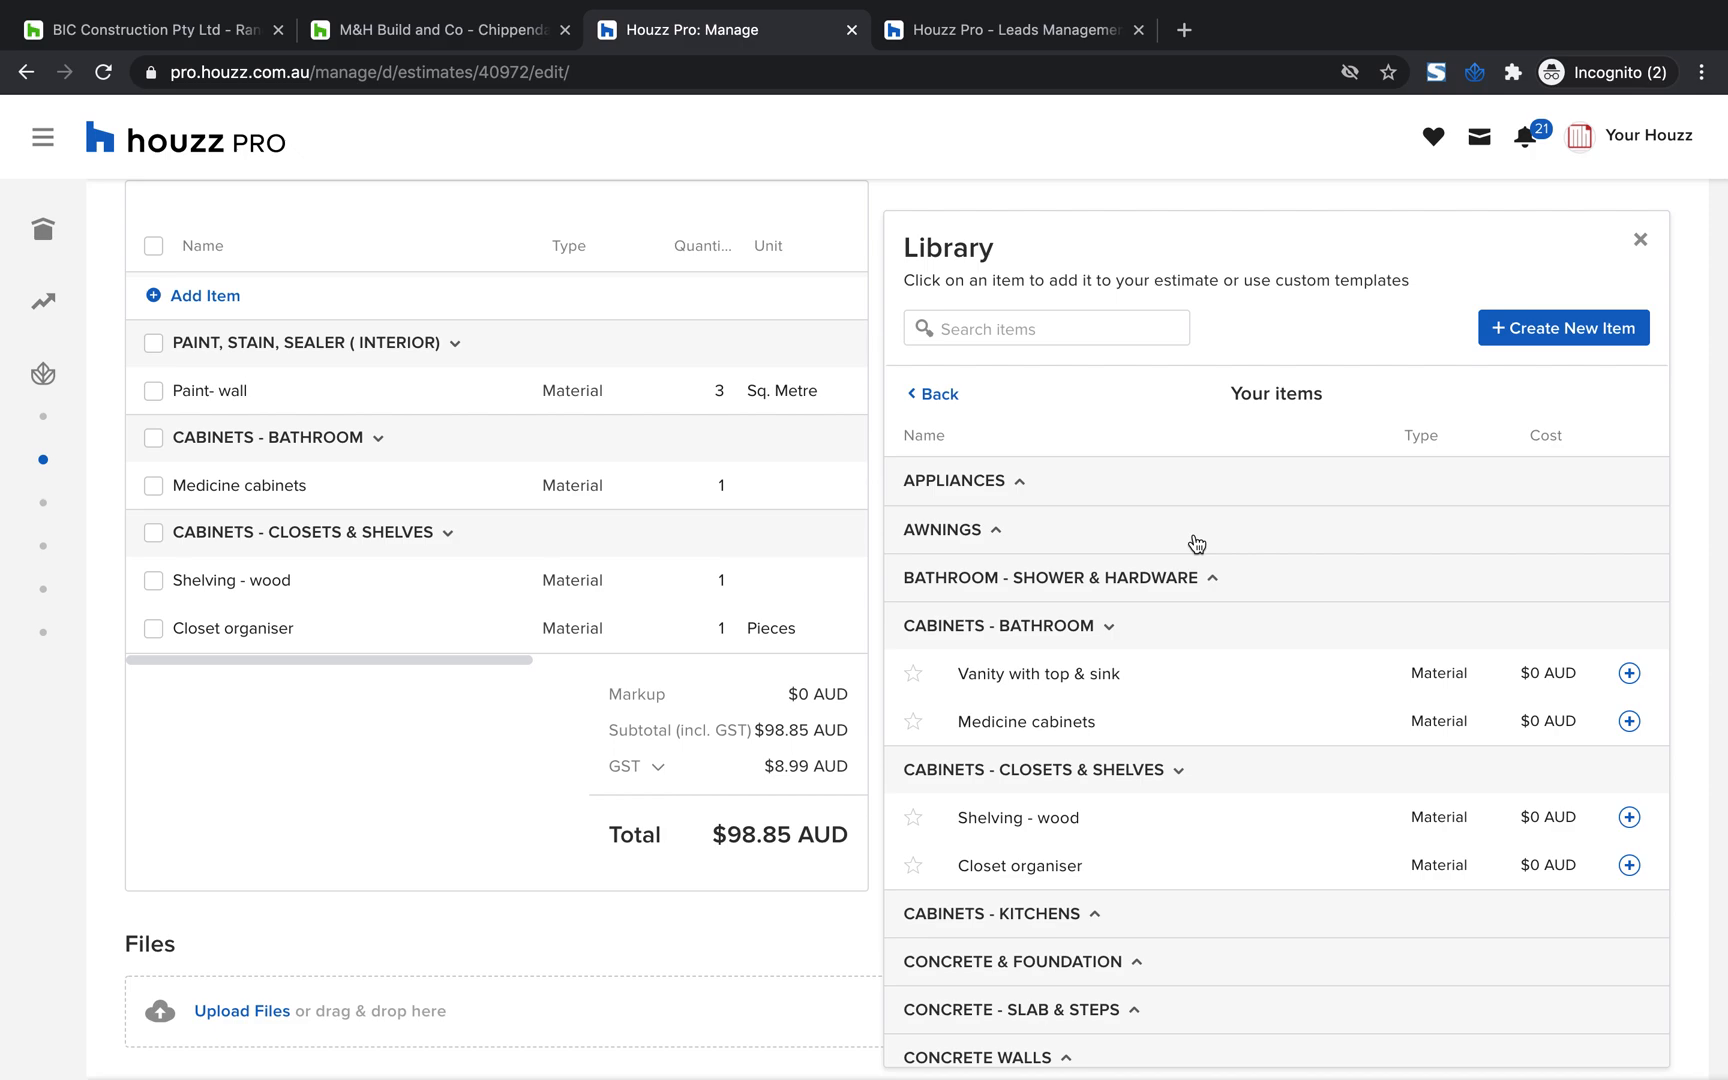
{"action": "scroll", "coordinate": [1192, 864], "scroll_direction": "down", "scroll_amount": 3}
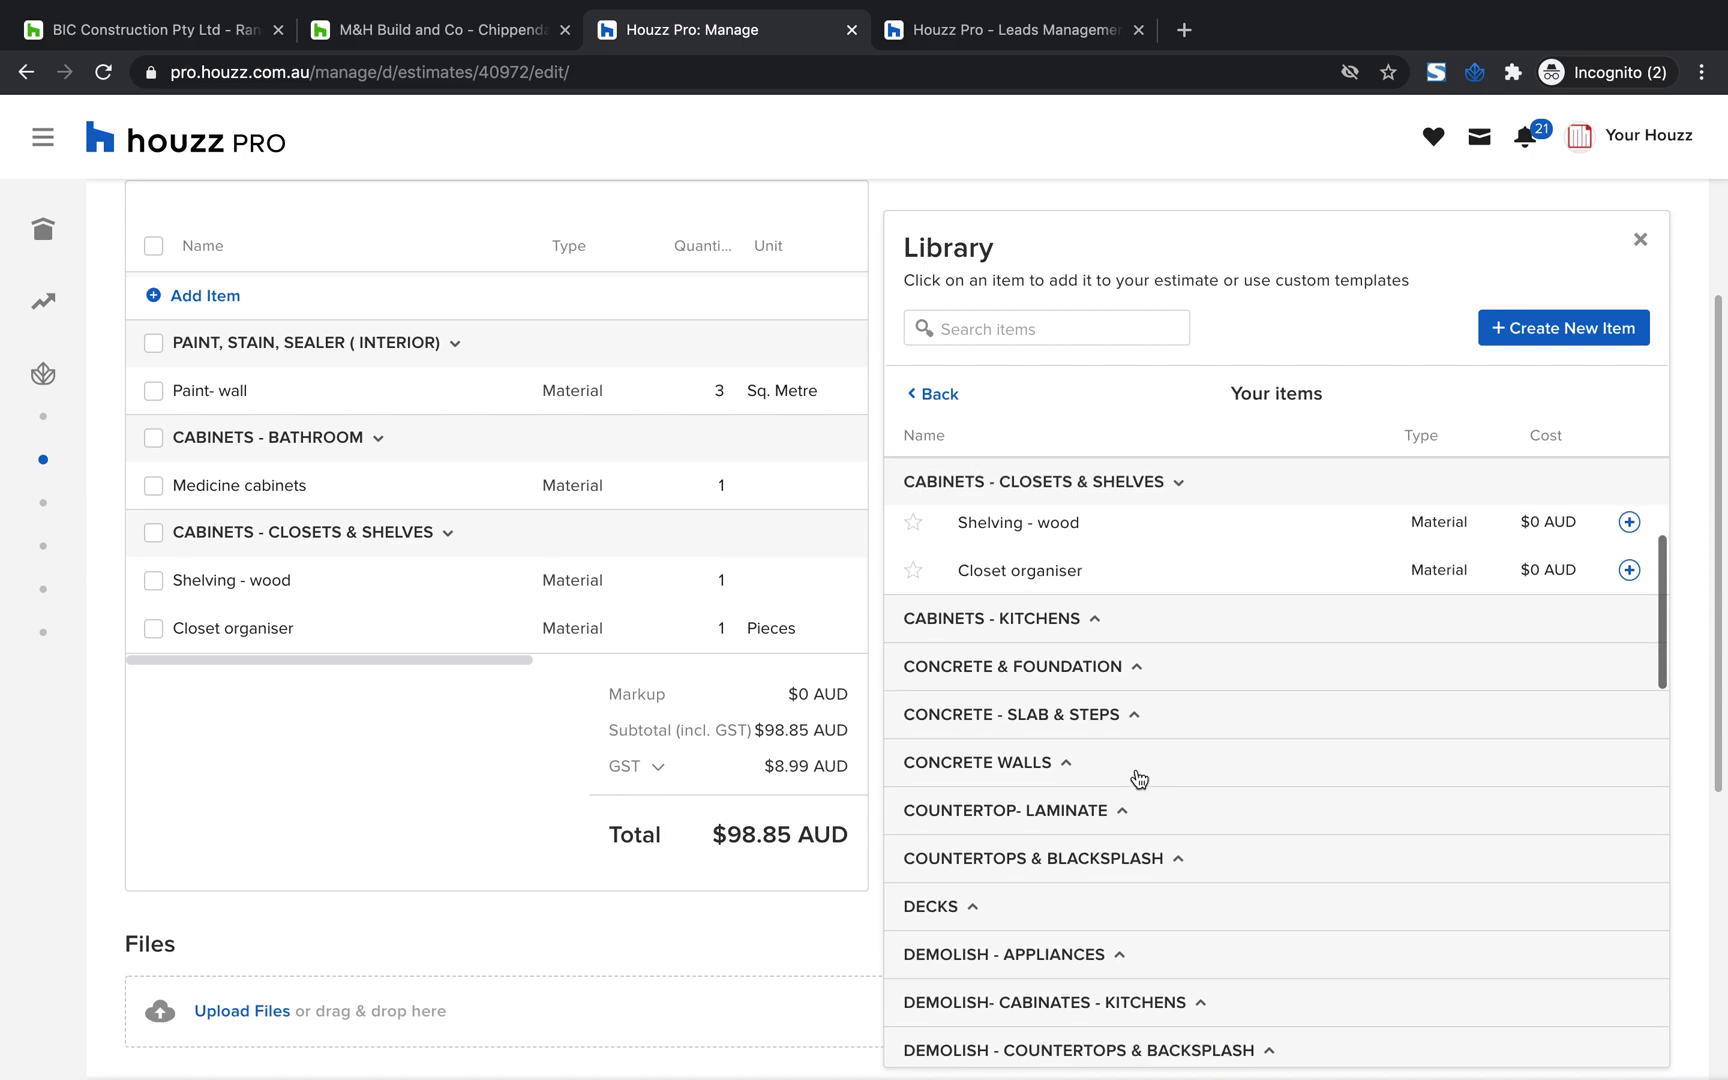
{"action": "scroll", "coordinate": [1049, 780], "scroll_direction": "down", "scroll_amount": 1}
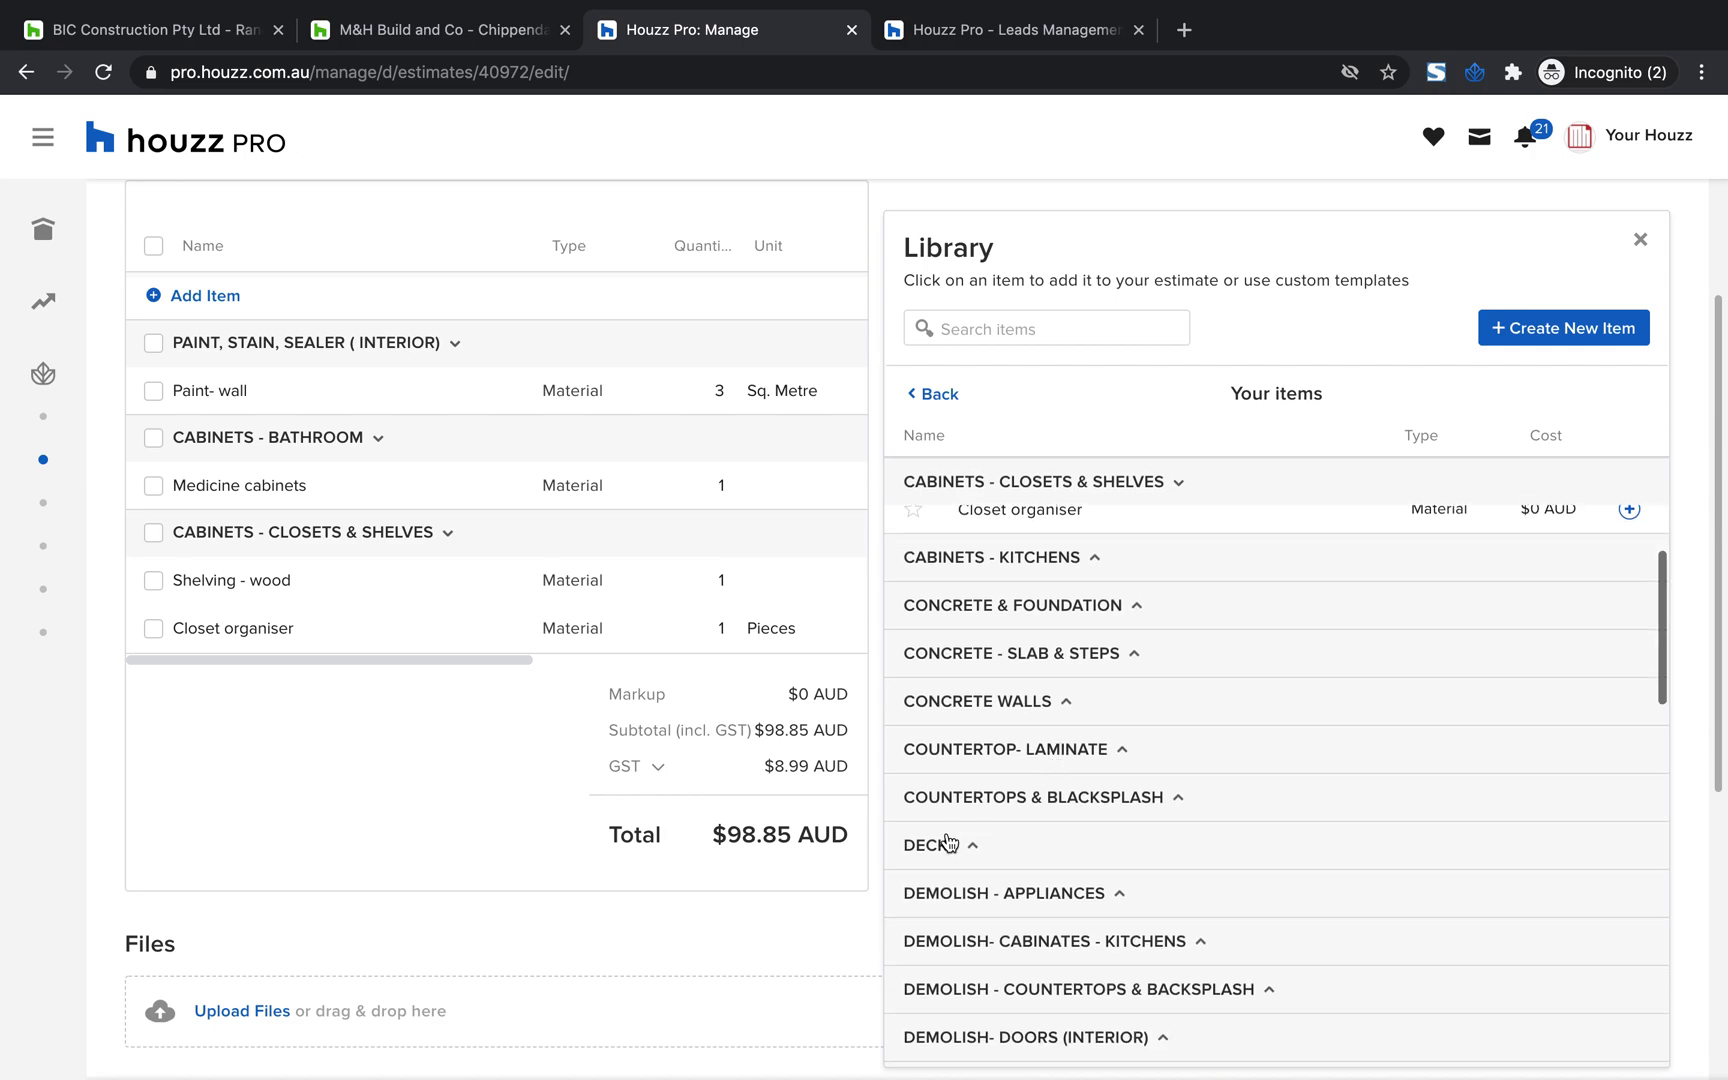
{"action": "left_click", "coordinate": [1030, 749]}
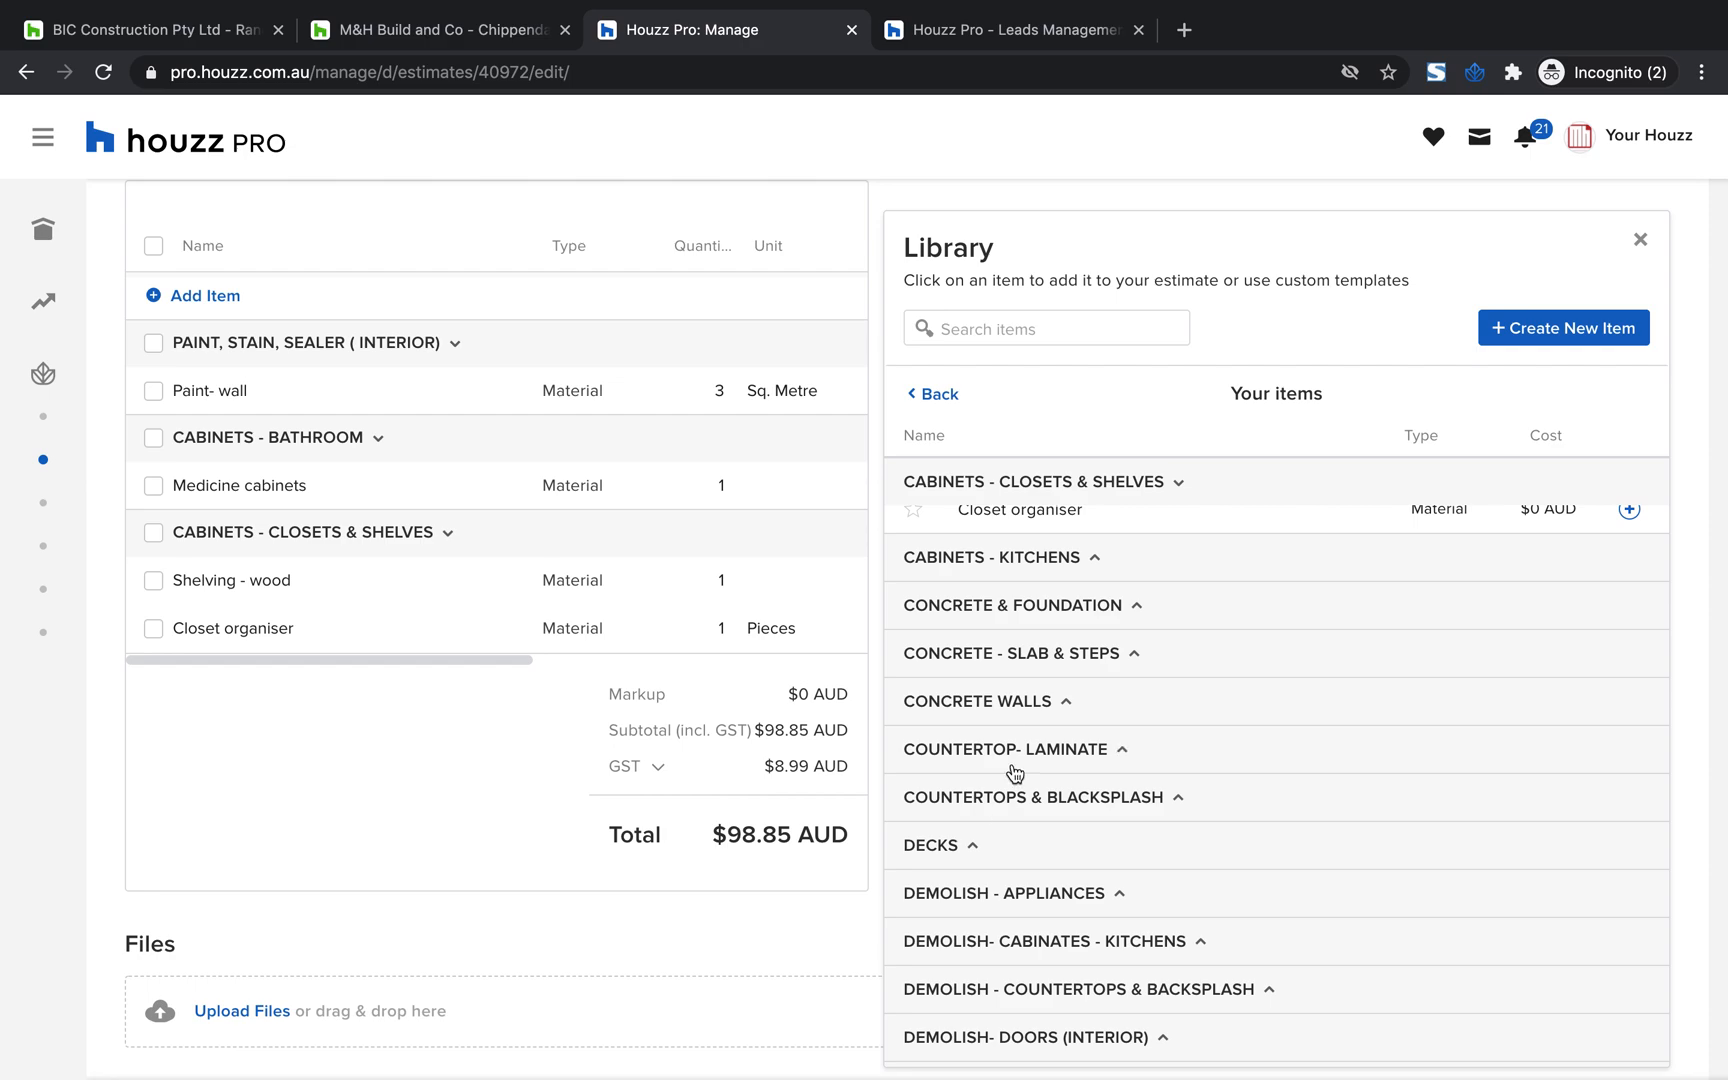
{"action": "left_click", "coordinate": [1042, 708]}
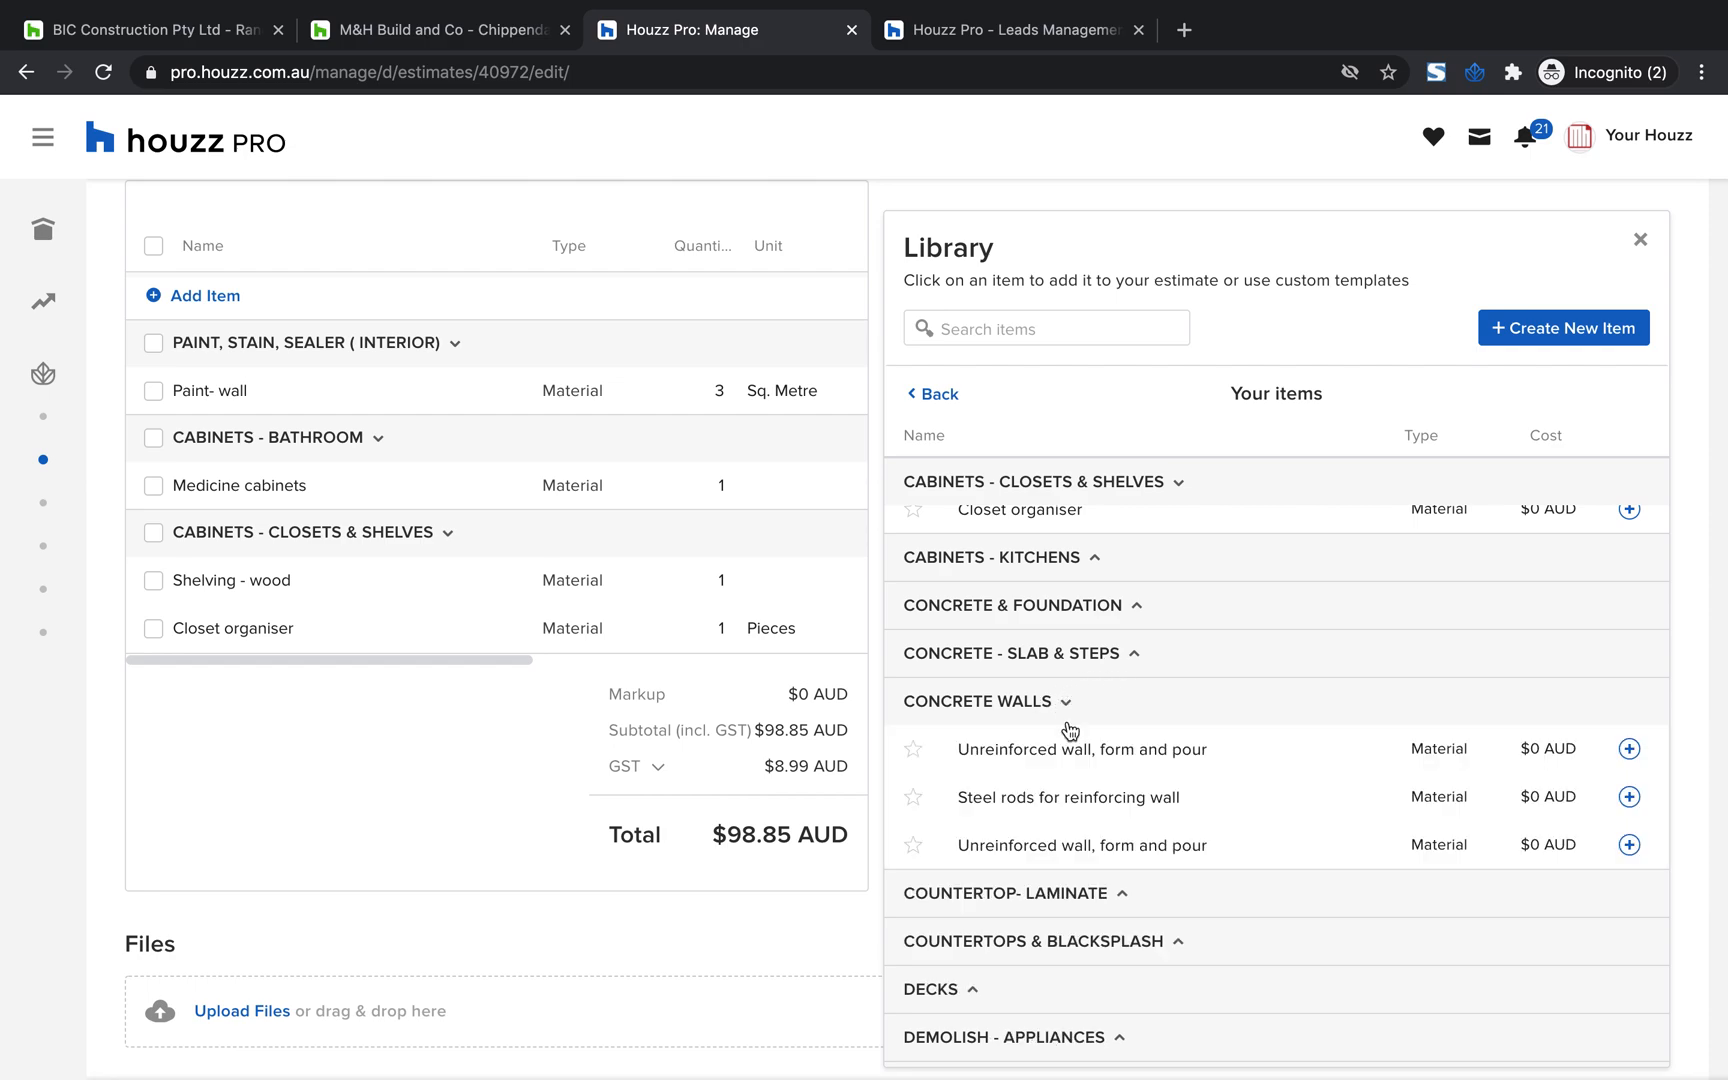
{"action": "left_click", "coordinate": [1061, 747]}
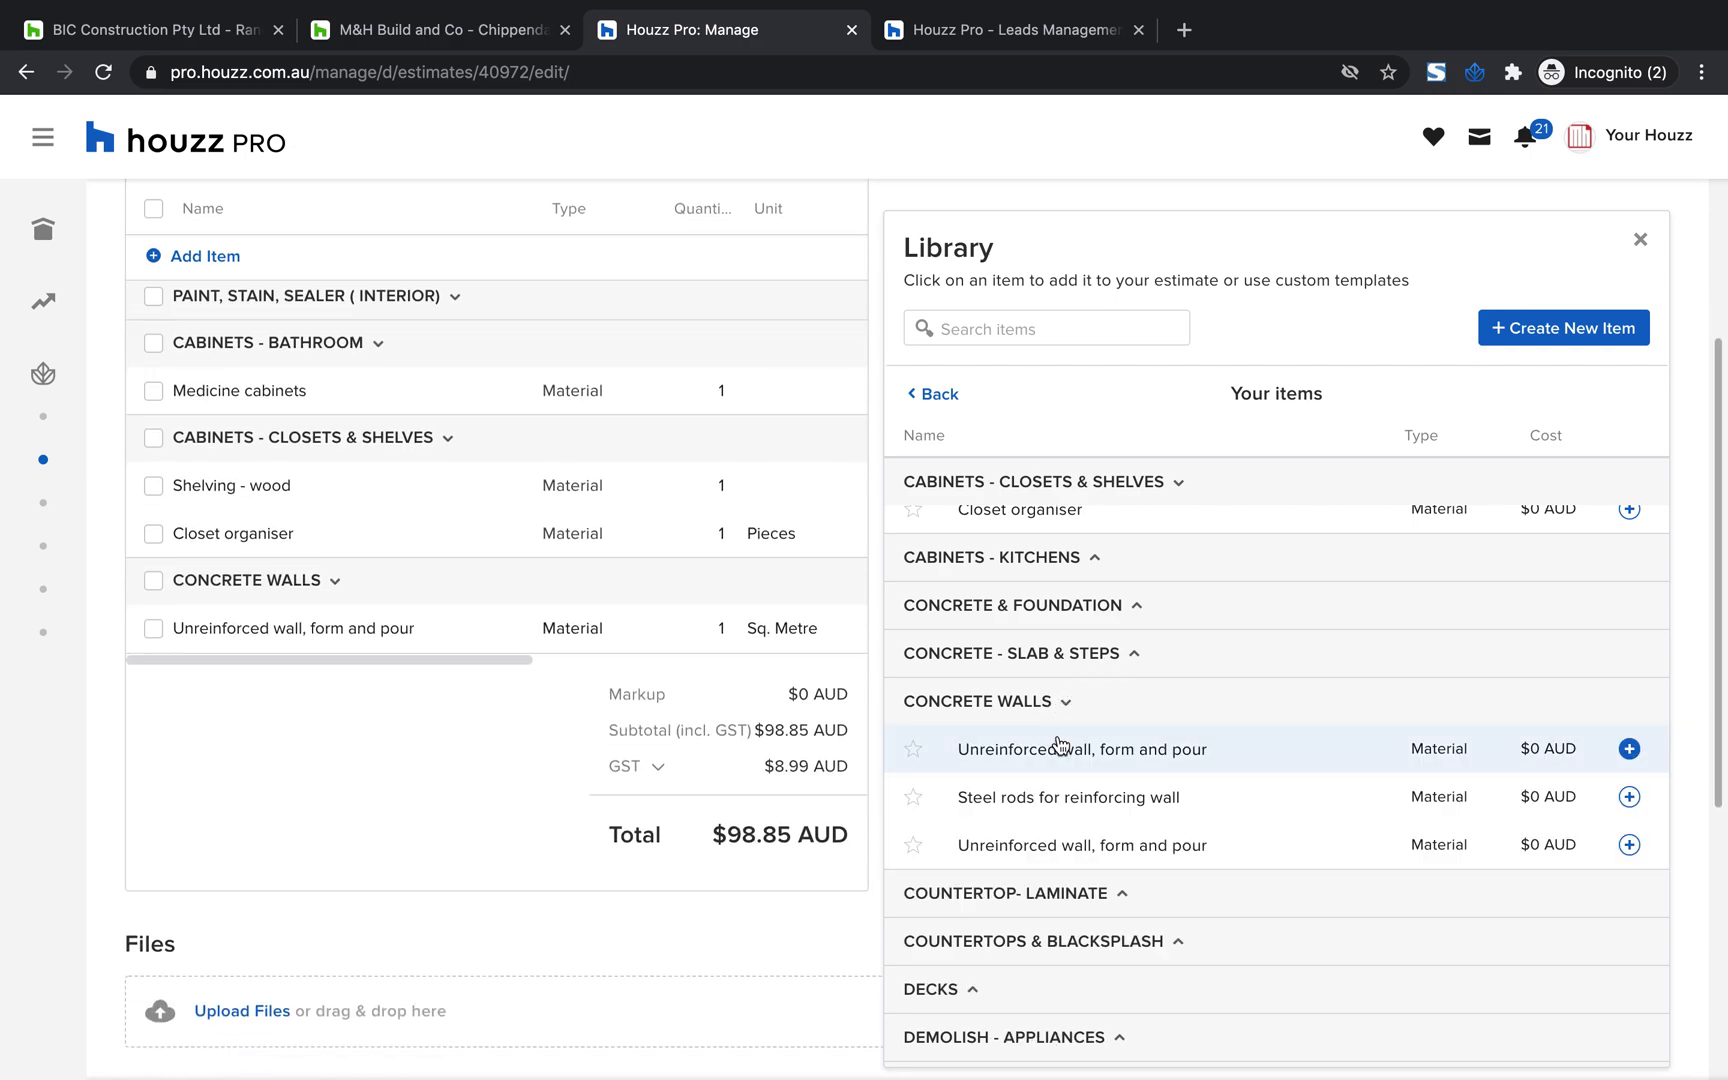
Look through your own library items, add the first "Refrigerator" from the favourites to the estimate, and close the library
{"action": "left_click", "coordinate": [943, 405]}
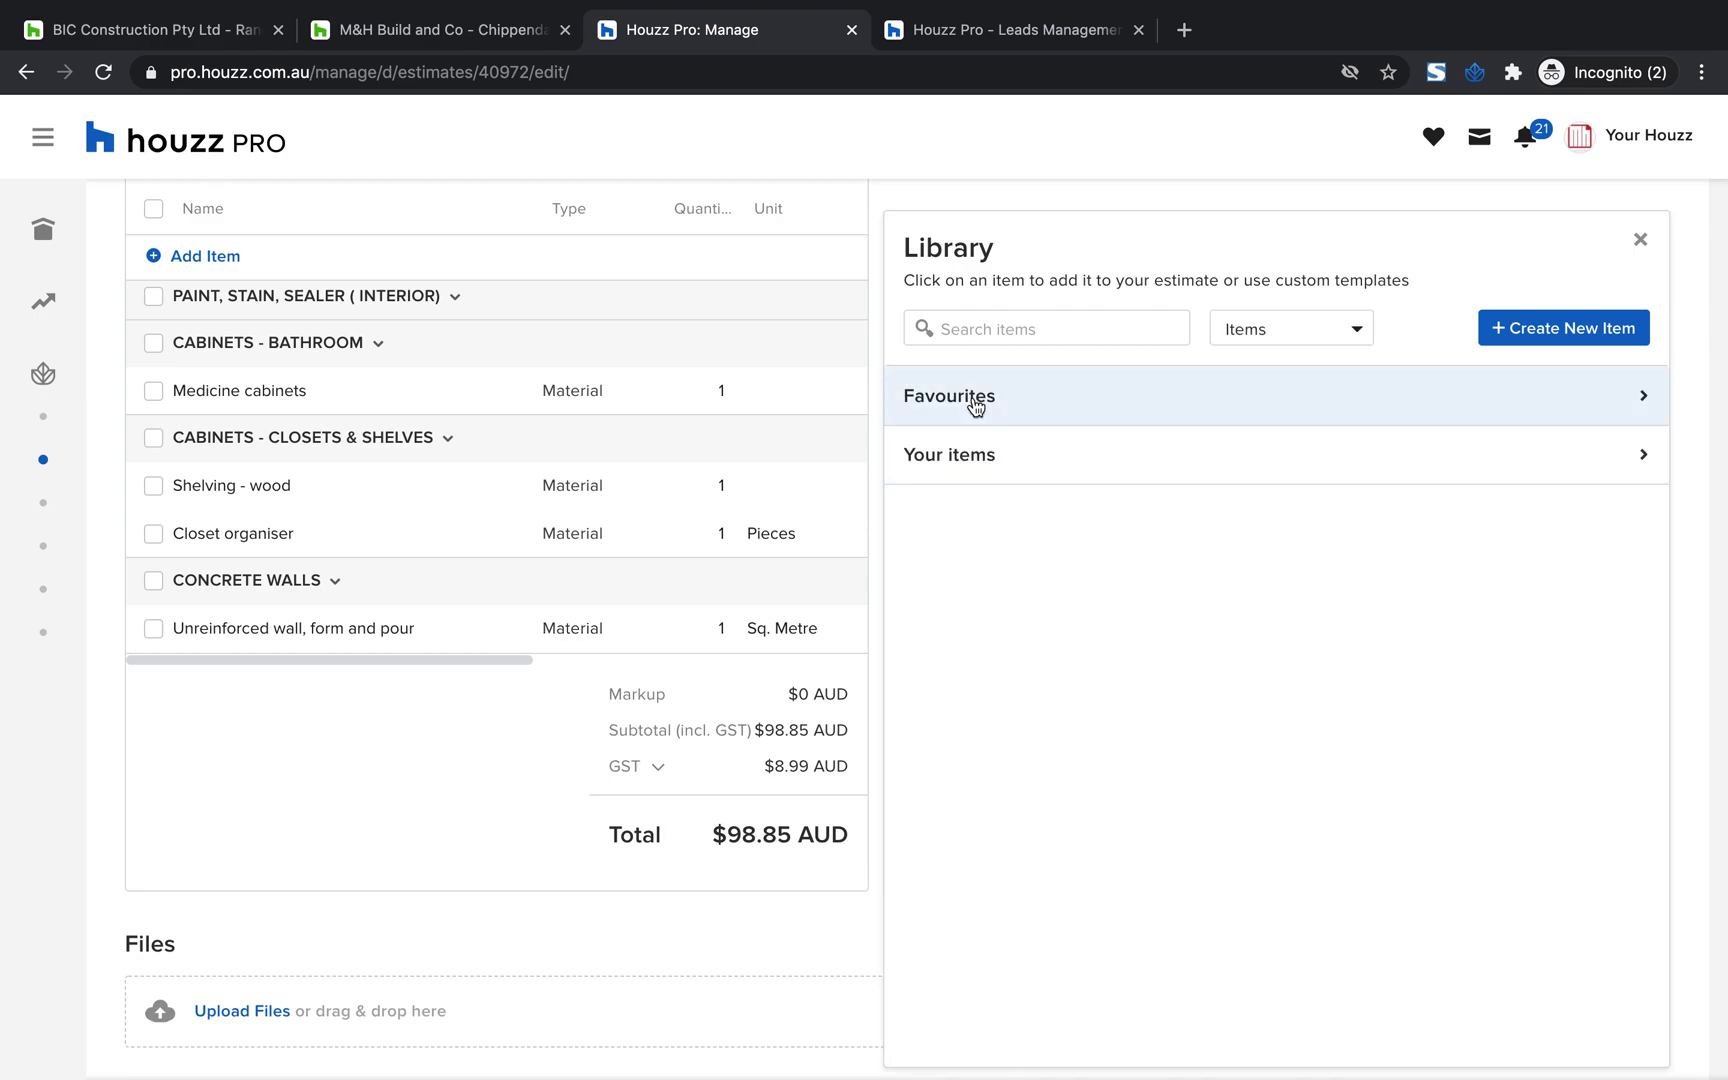
{"action": "left_click", "coordinate": [972, 454]}
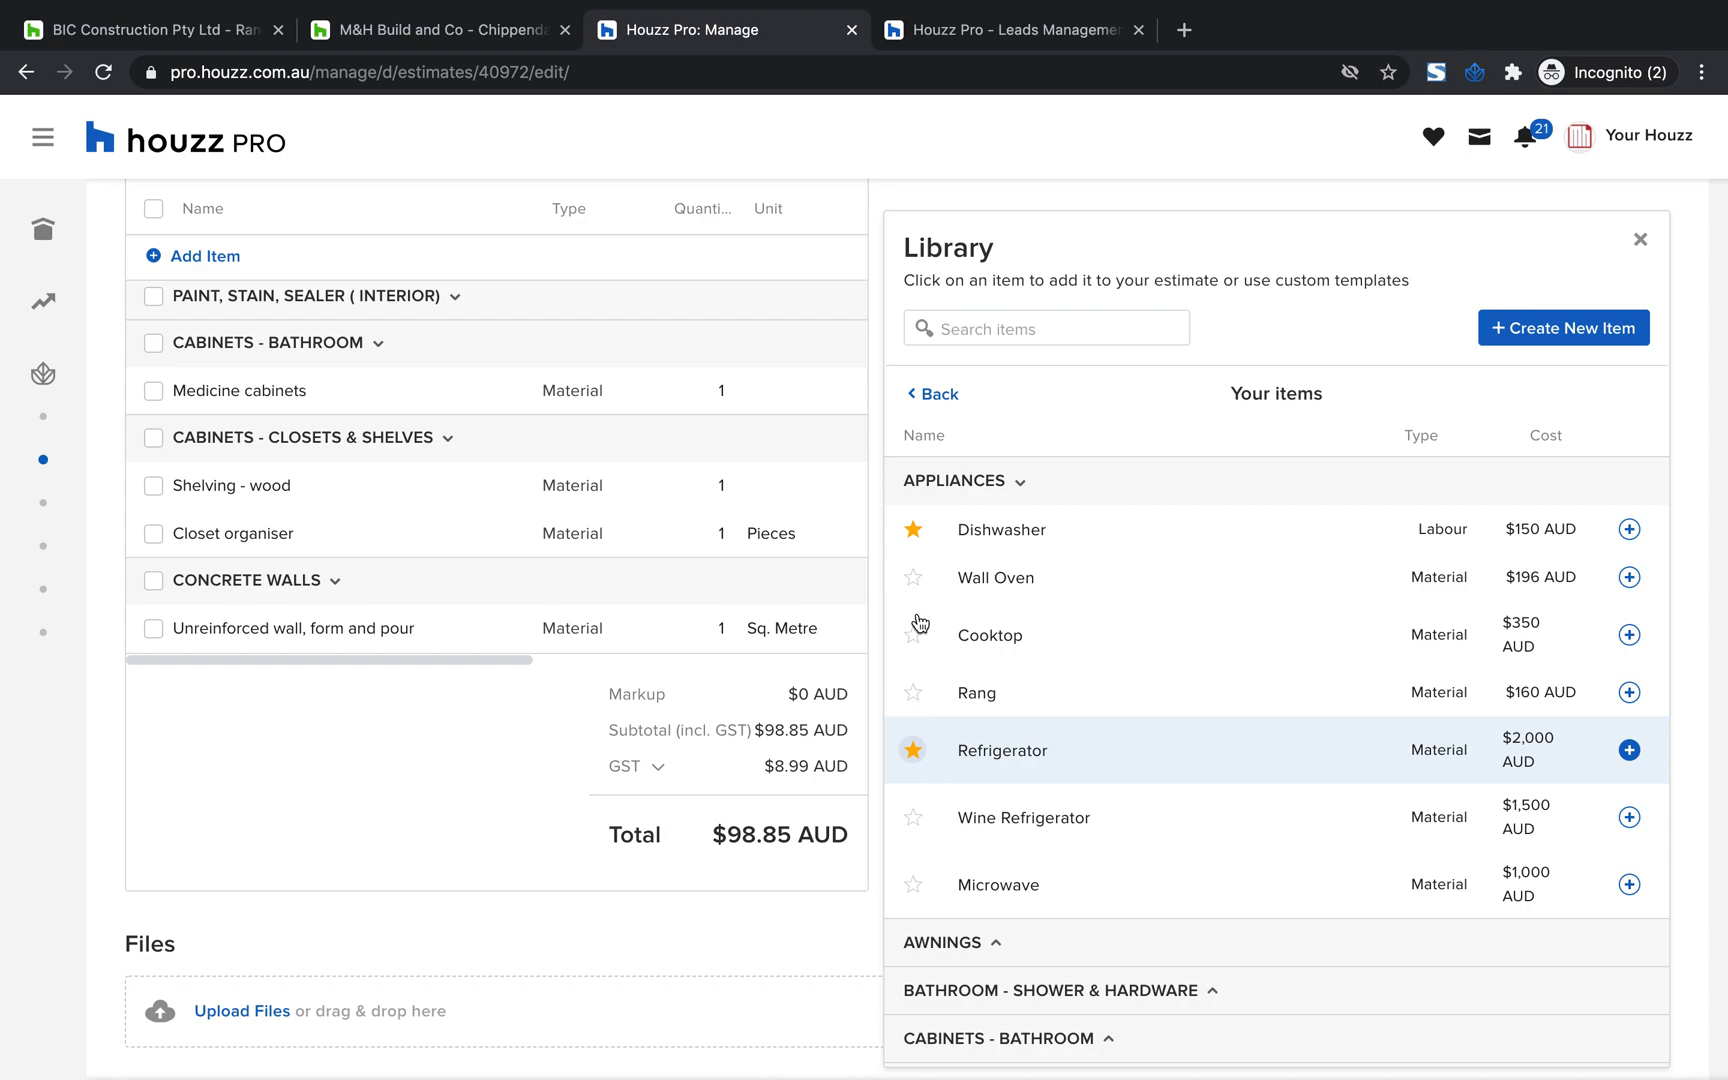
{"action": "left_click", "coordinate": [940, 398]}
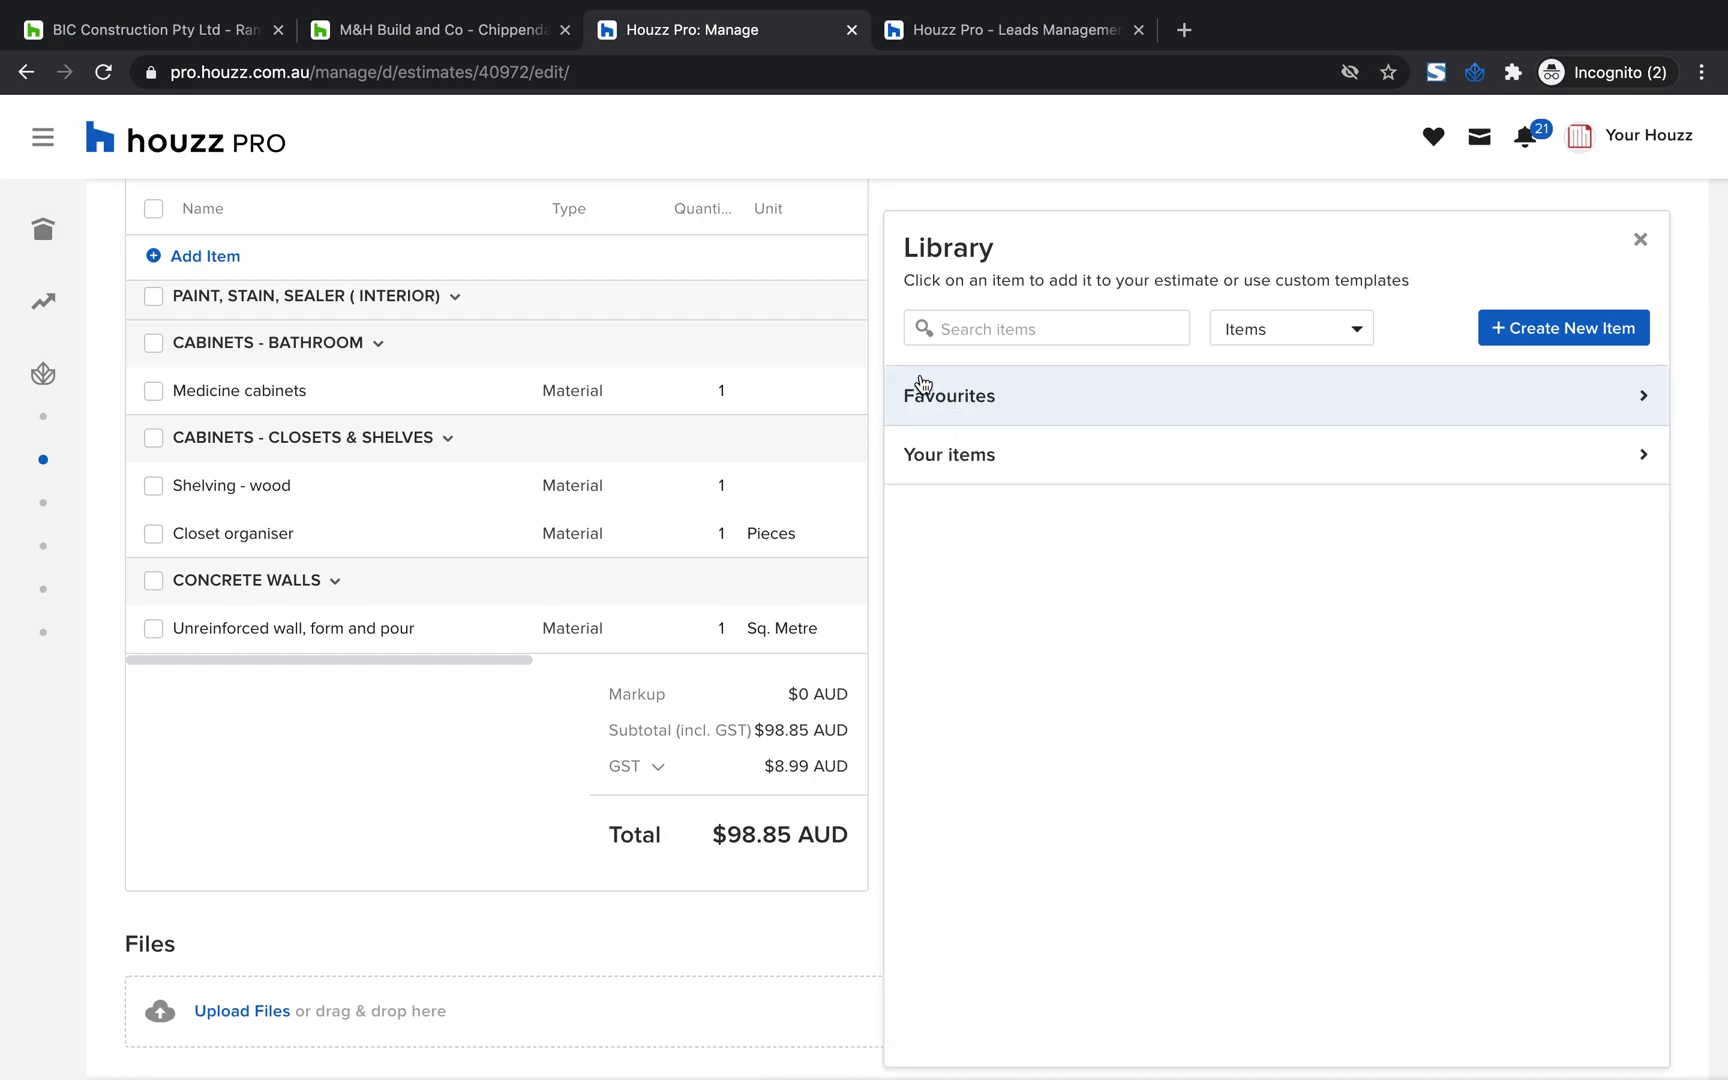
{"action": "left_click", "coordinate": [1622, 398]}
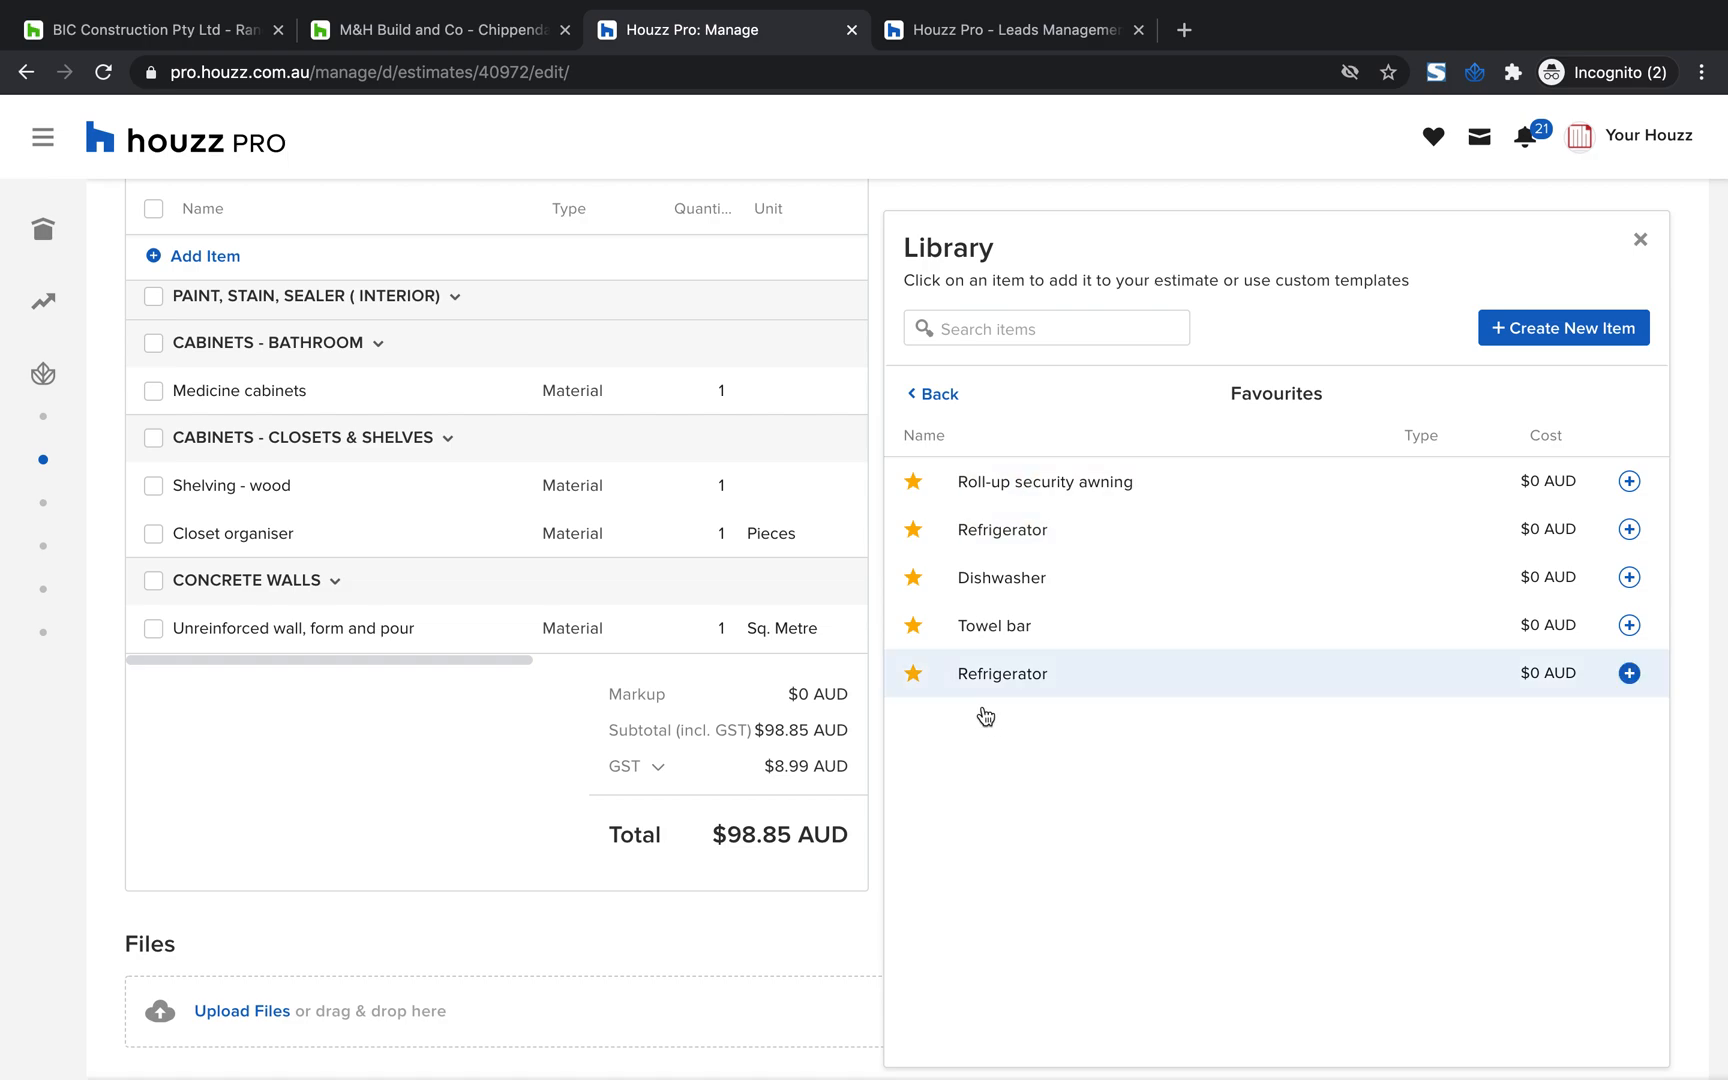
{"action": "left_click", "coordinate": [1018, 532]}
{"action": "left_click", "coordinate": [937, 400]}
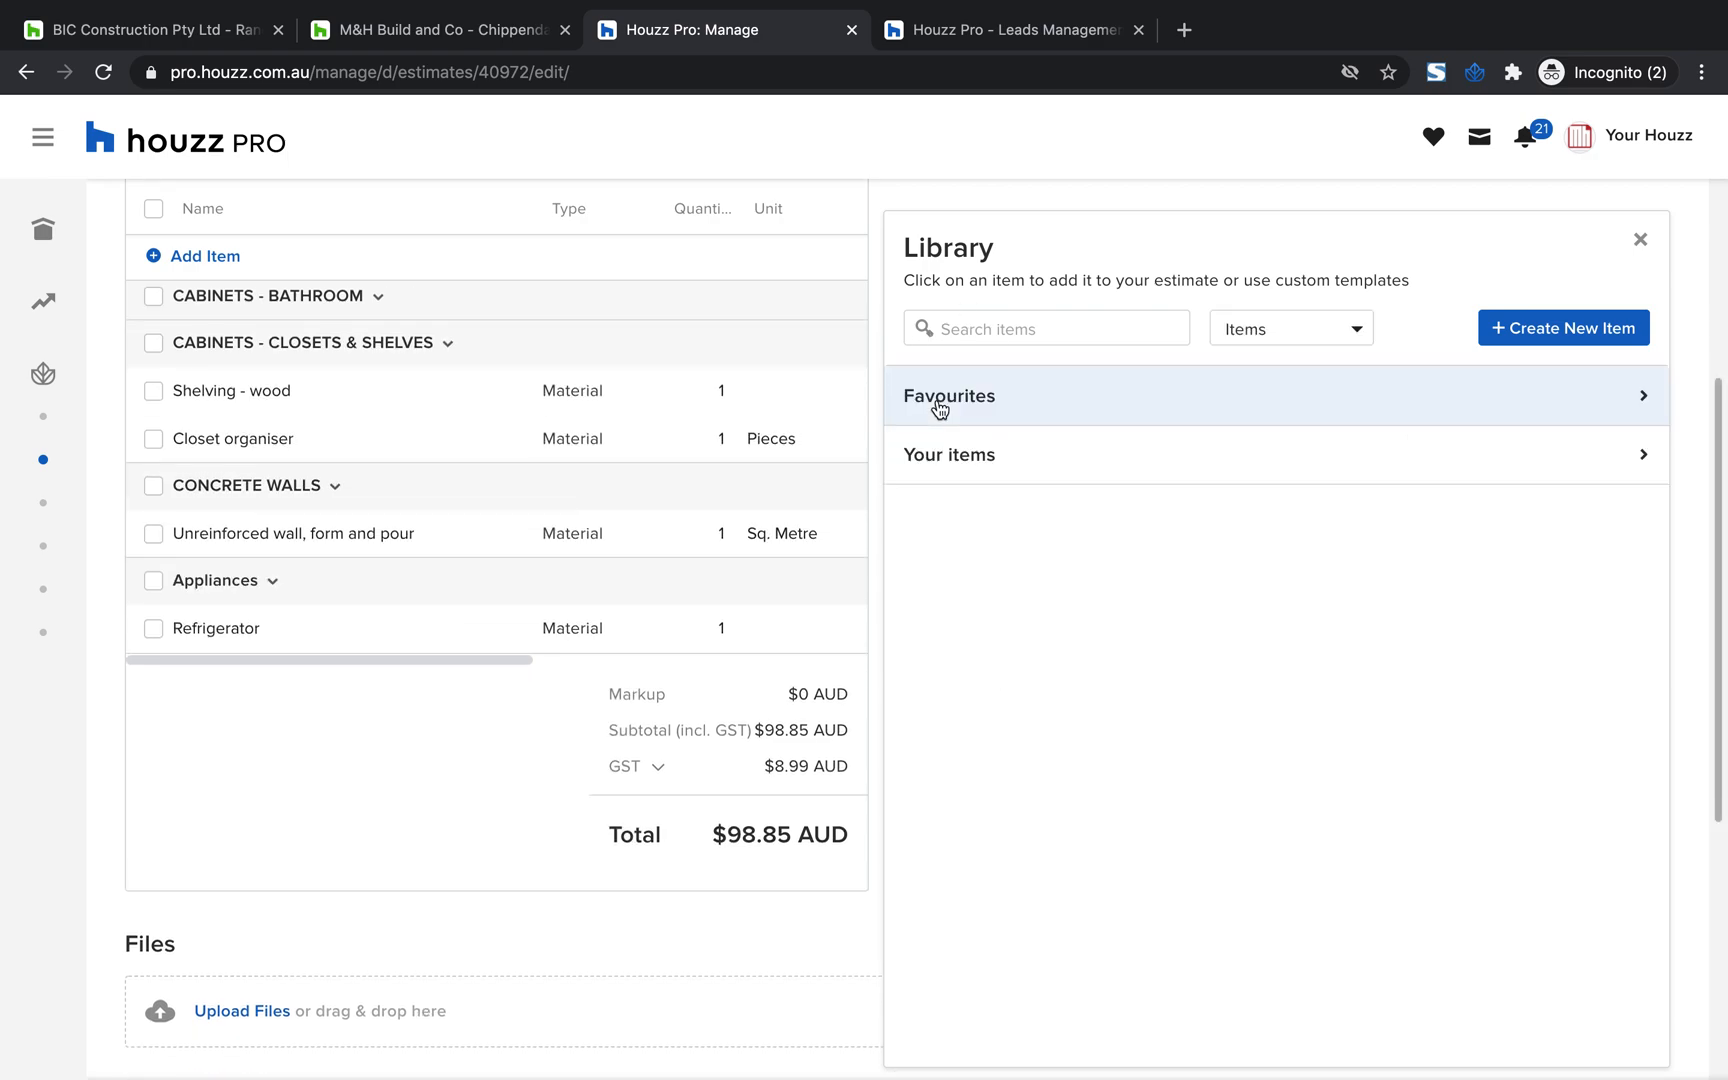
{"action": "left_click", "coordinate": [1641, 243]}
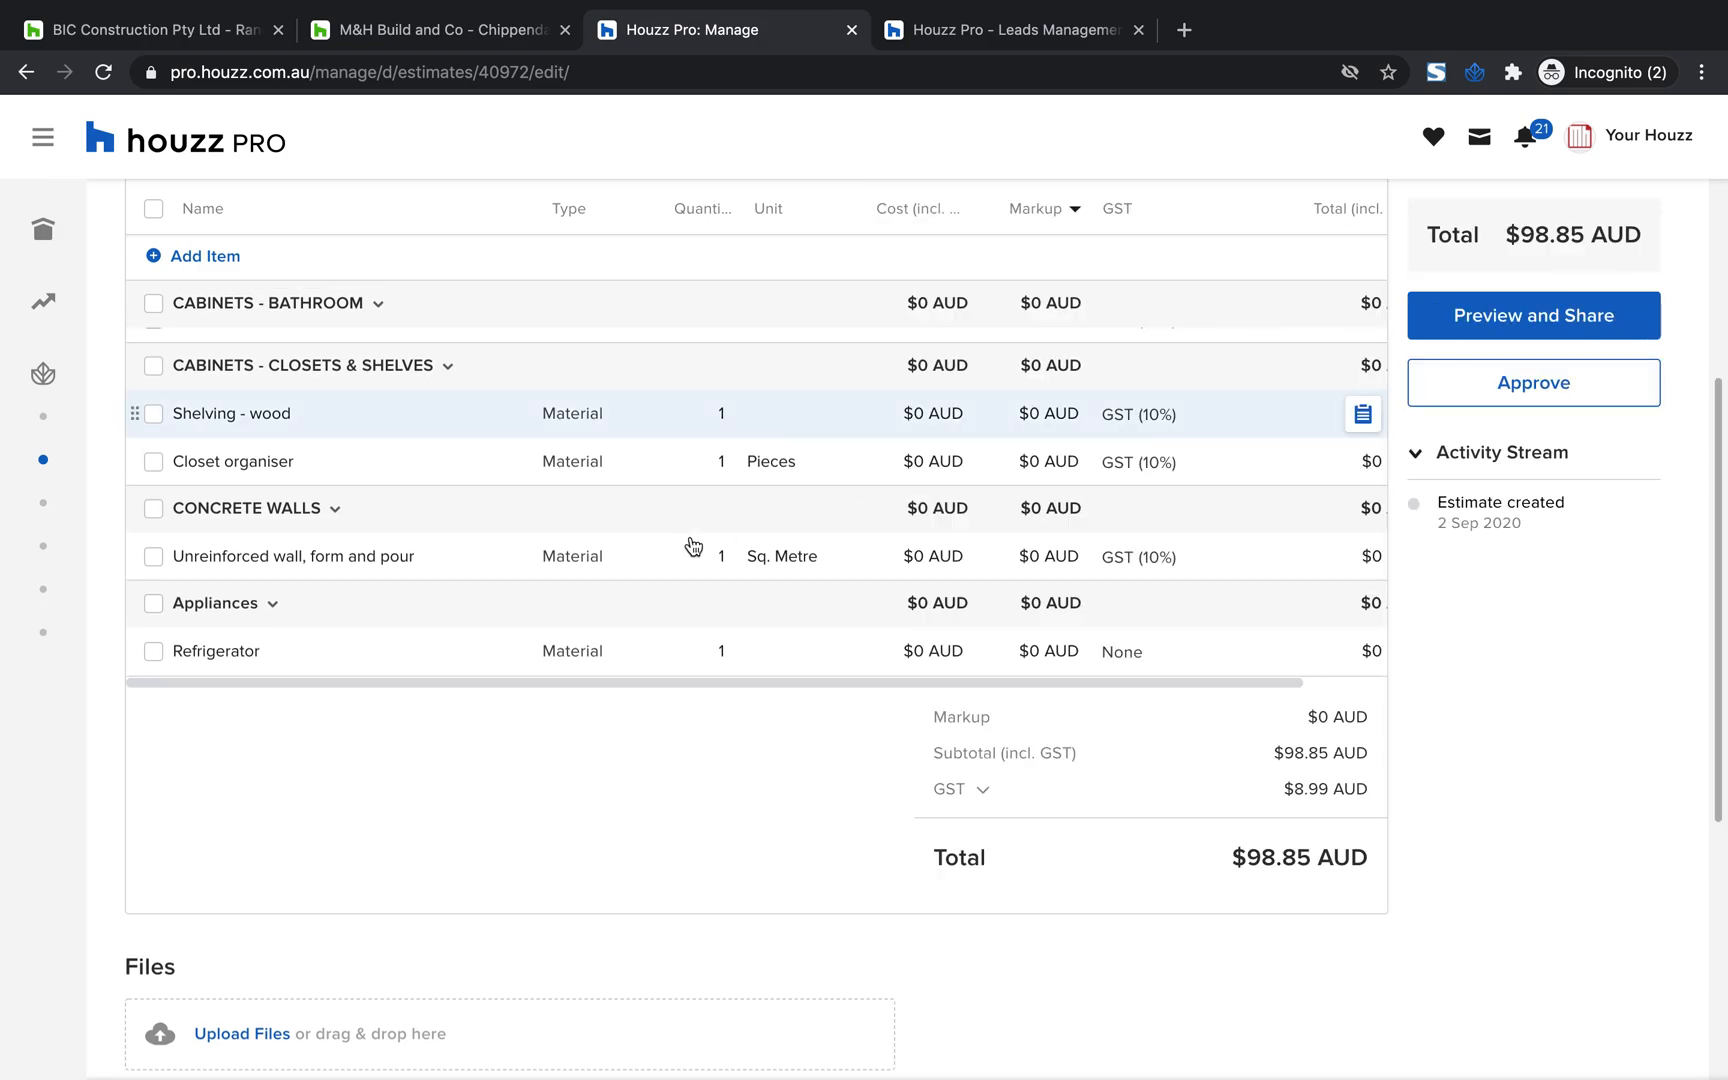
Set the cost of the "Paint- wall" item to $42 and of the "Shelving - wood" item to $56
{"action": "scroll", "coordinate": [690, 544], "scroll_direction": "up", "scroll_amount": 3}
{"action": "scroll", "coordinate": [690, 544], "scroll_direction": "down", "scroll_amount": 1}
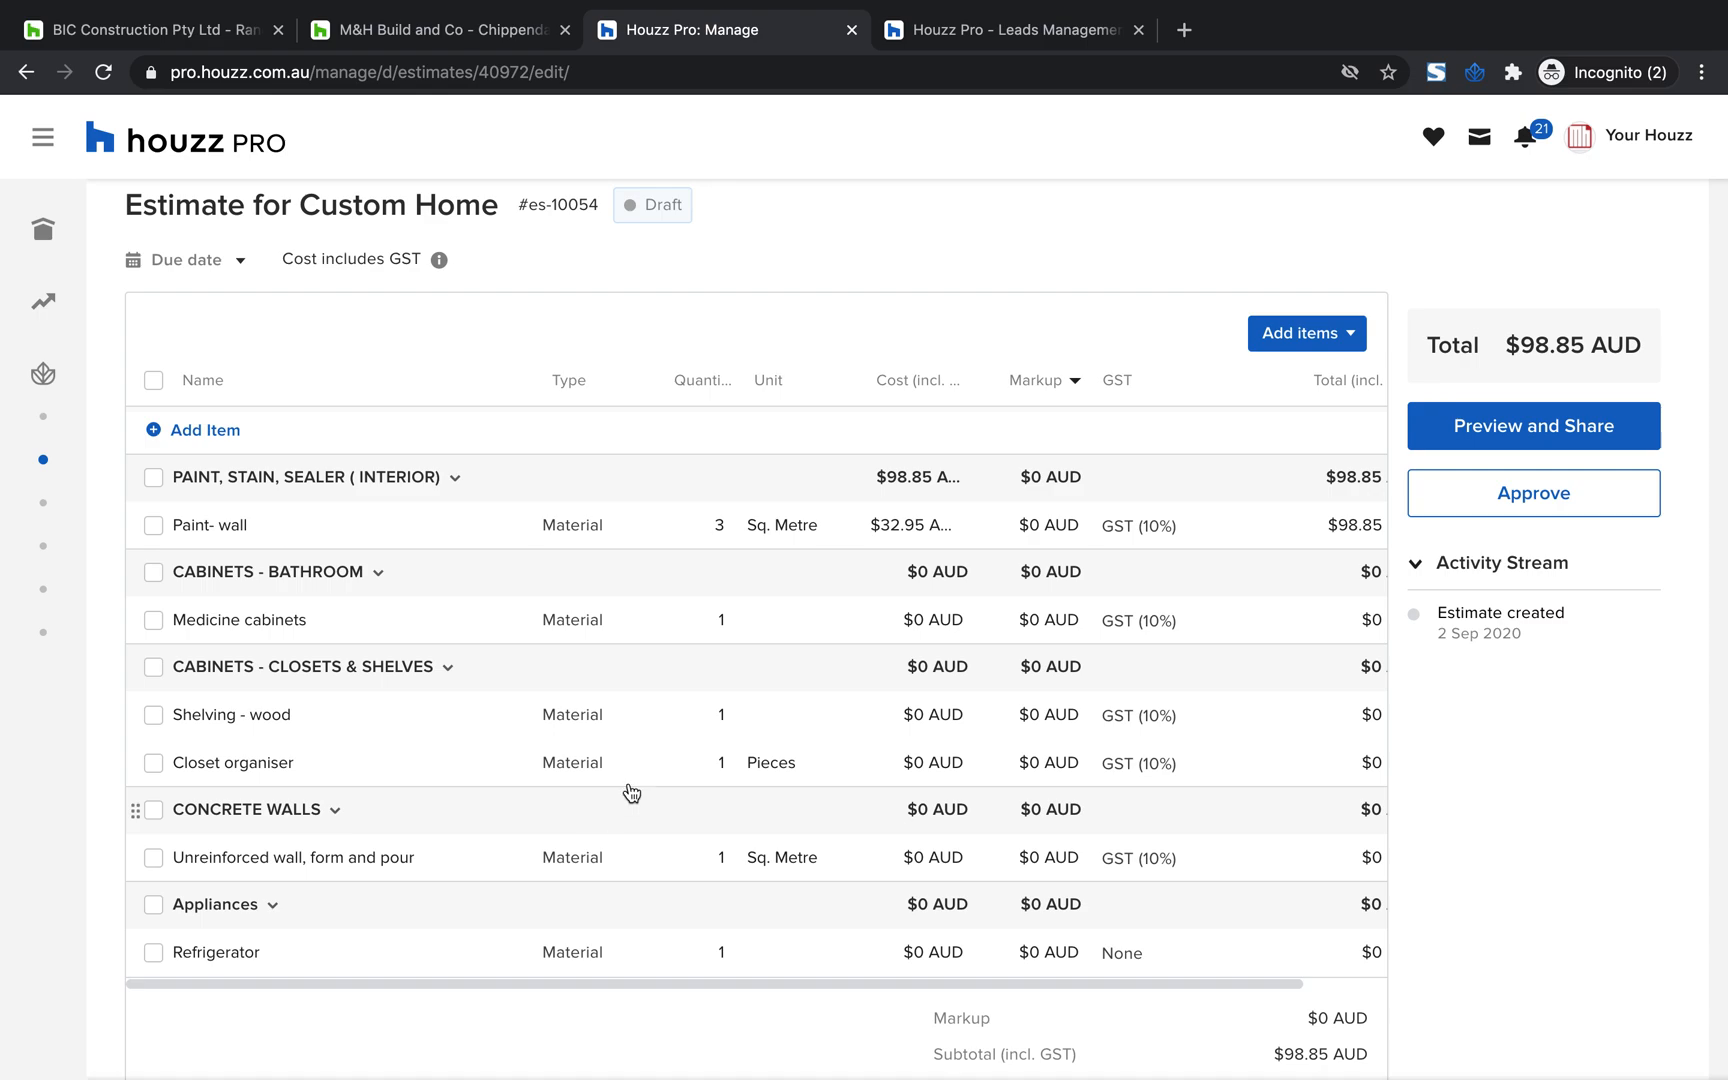
{"action": "scroll", "coordinate": [1124, 563], "scroll_direction": "down", "scroll_amount": 4}
{"action": "scroll", "coordinate": [1127, 563], "scroll_direction": "up", "scroll_amount": 4}
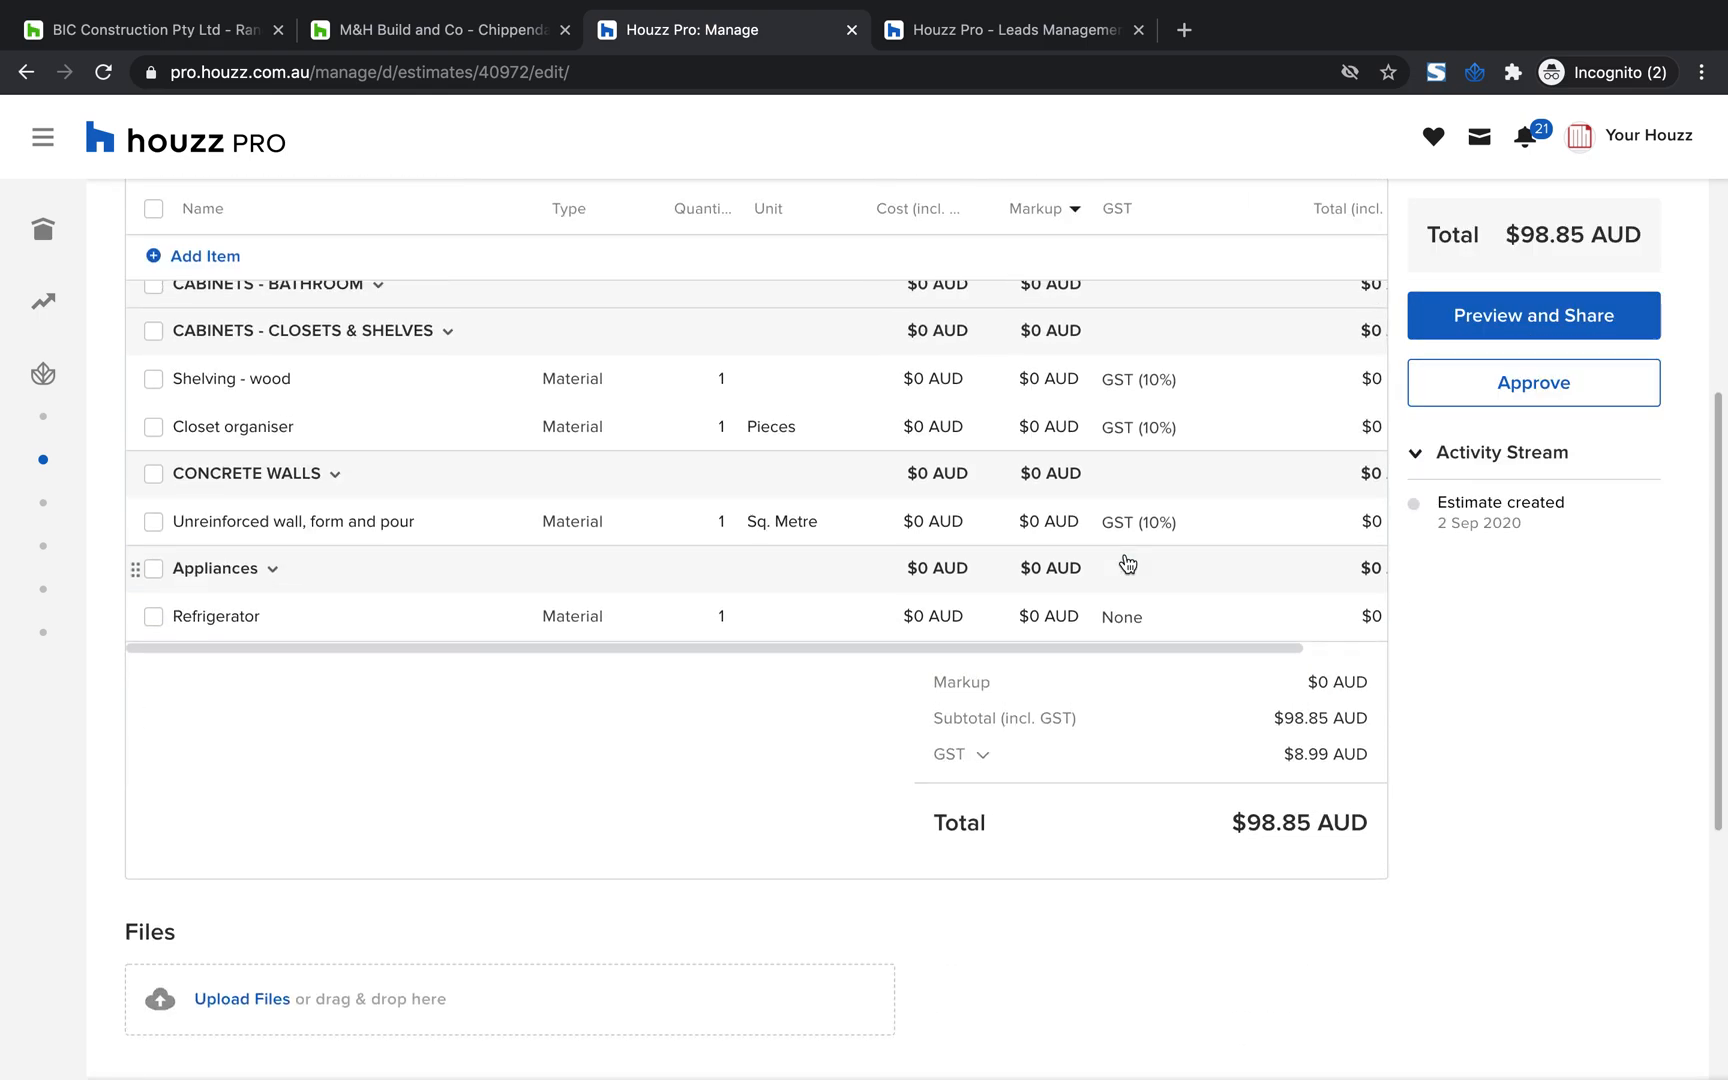
{"action": "scroll", "coordinate": [1127, 563], "scroll_direction": "down", "scroll_amount": 2}
{"action": "scroll", "coordinate": [1126, 563], "scroll_direction": "up", "scroll_amount": 1}
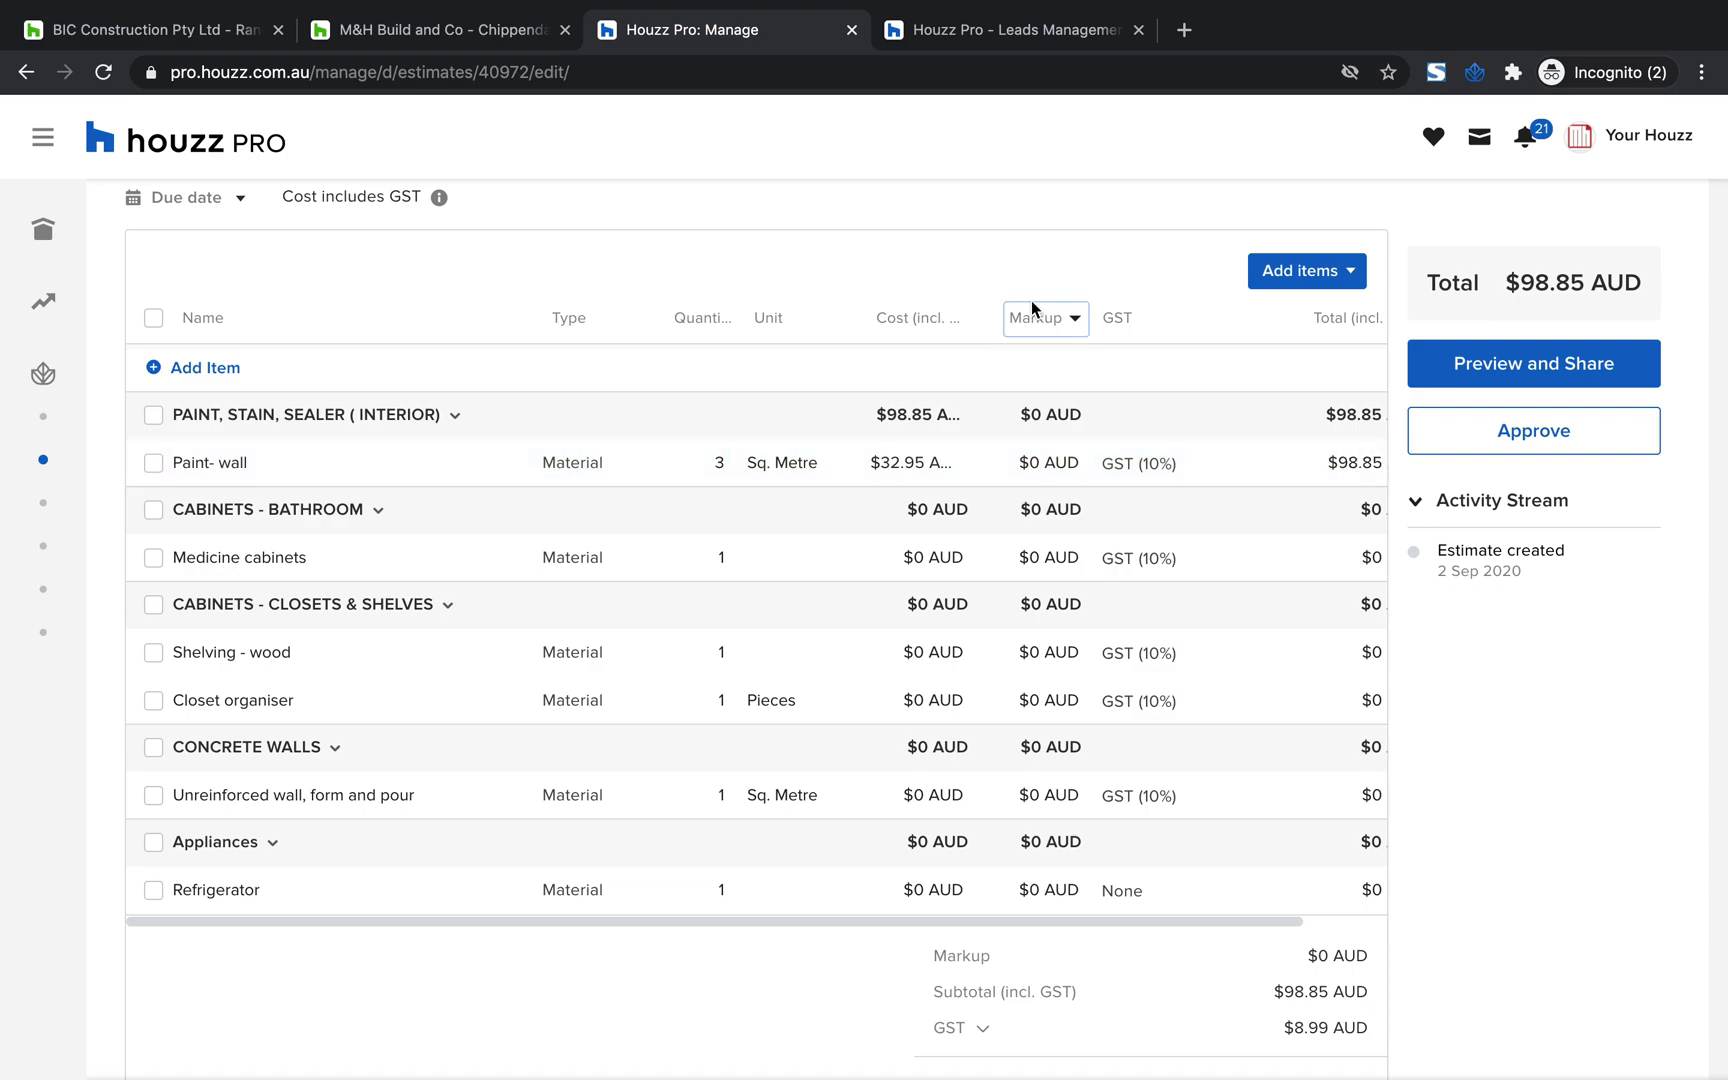
{"action": "left_click", "coordinate": [905, 462]}
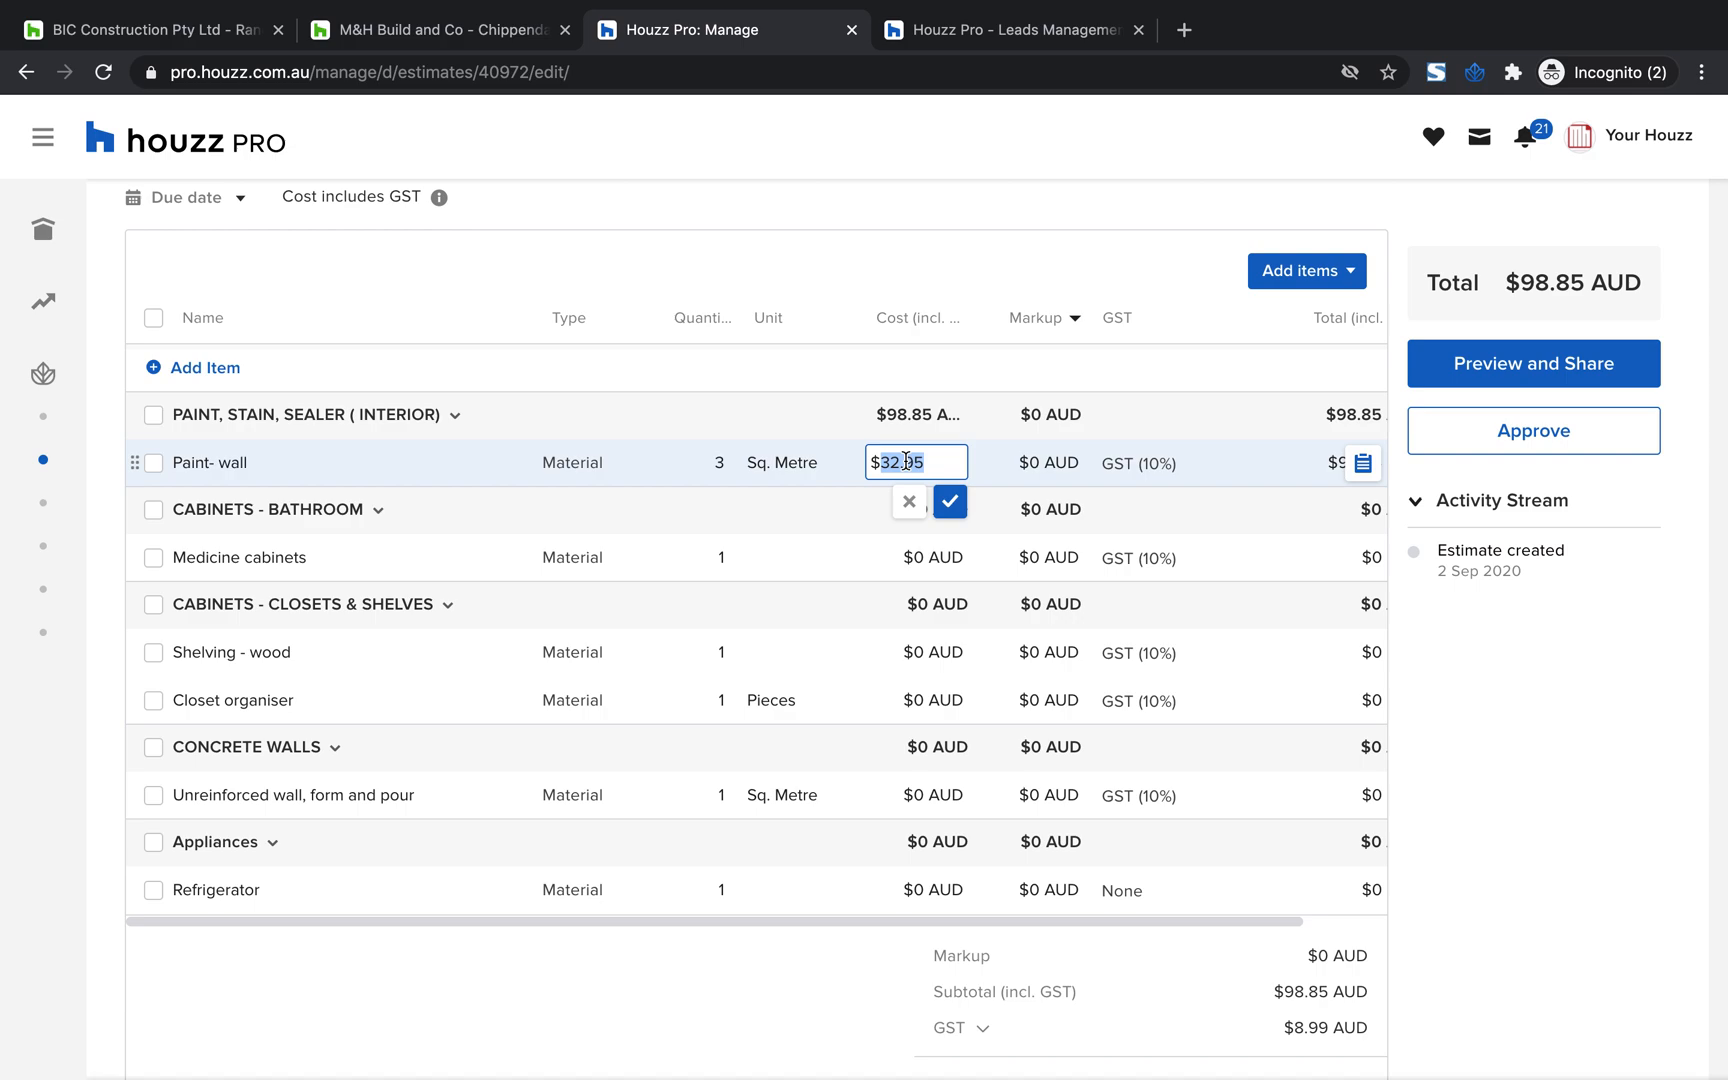
{"action": "type", "text": "42"}
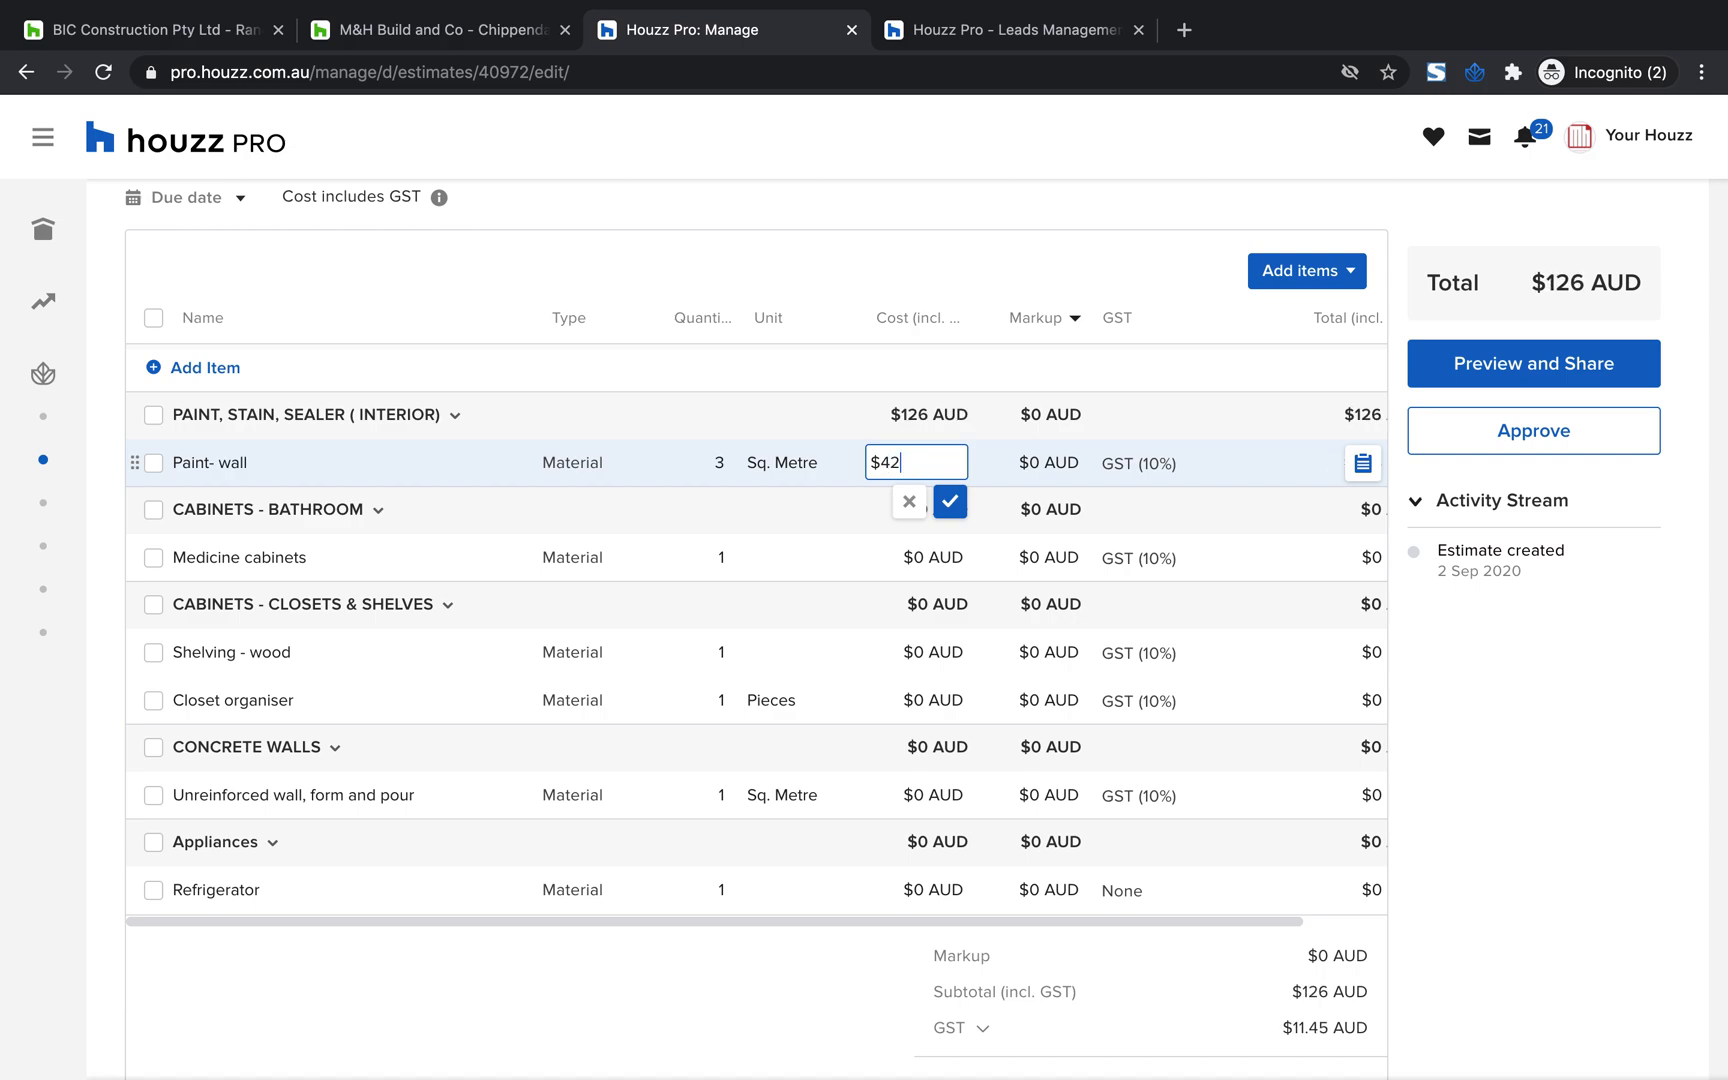
{"action": "left_click", "coordinate": [1157, 386]}
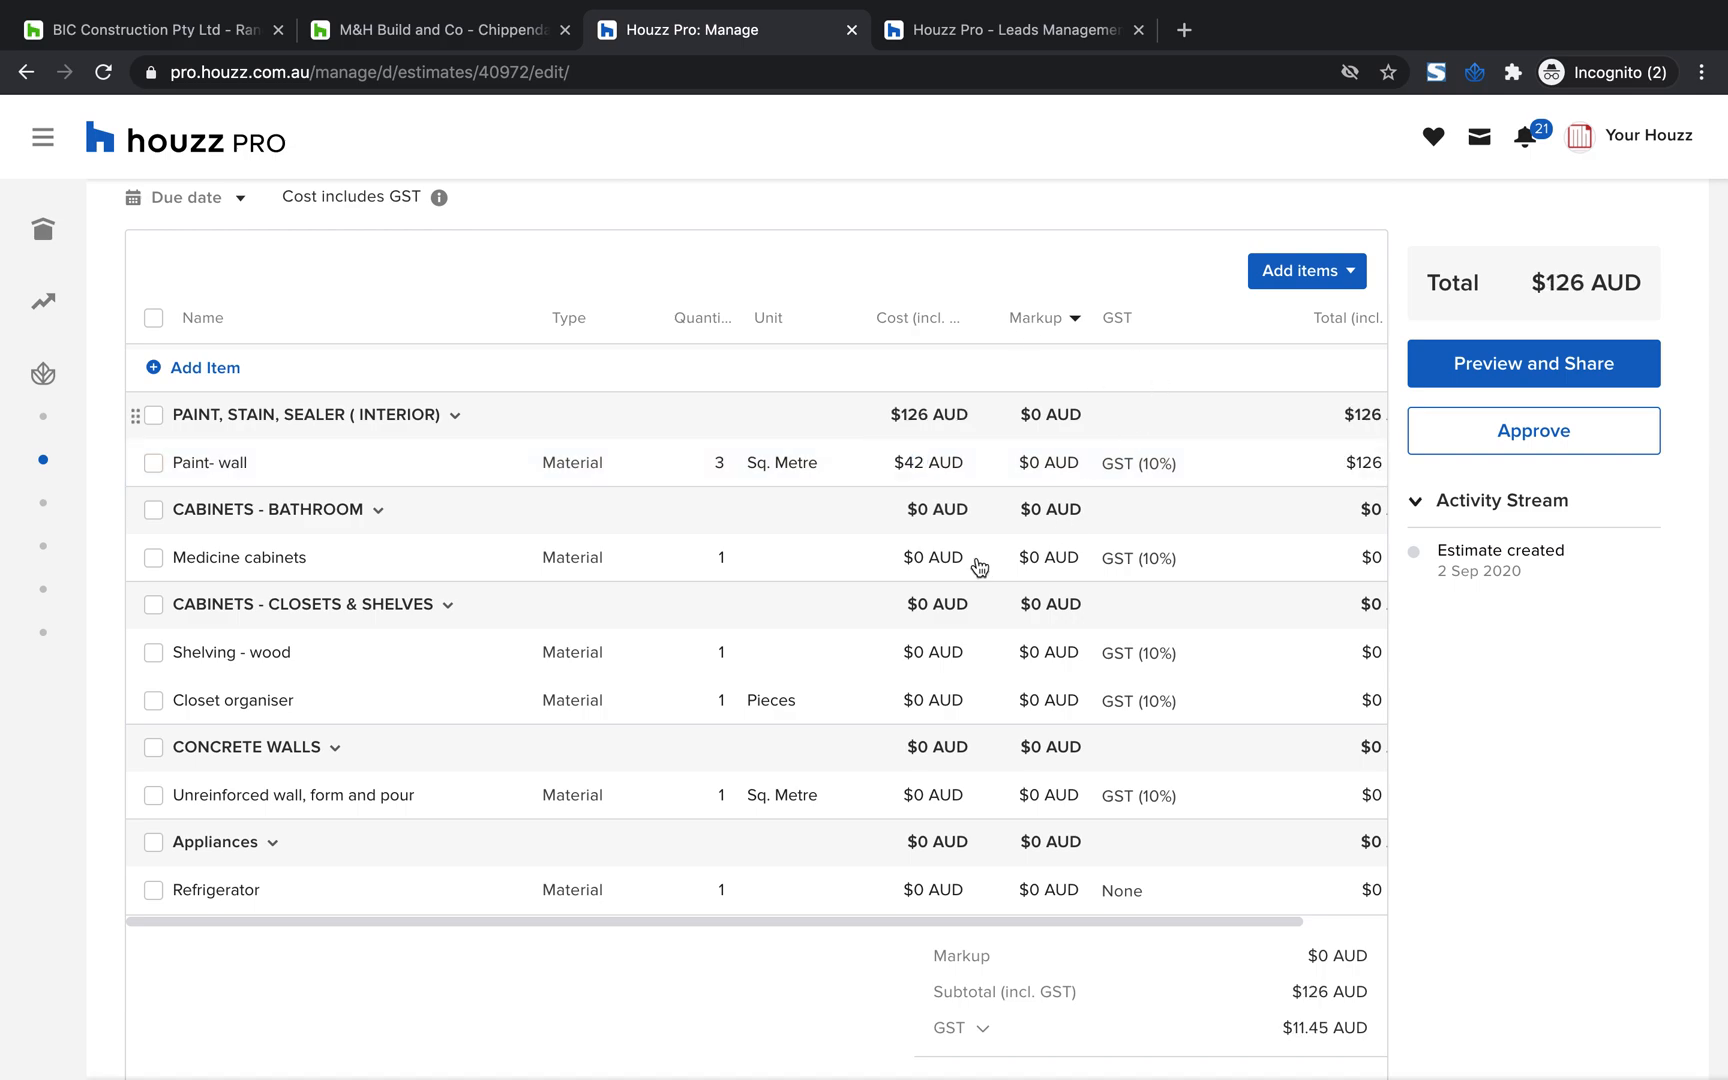
{"action": "left_click", "coordinate": [928, 653]}
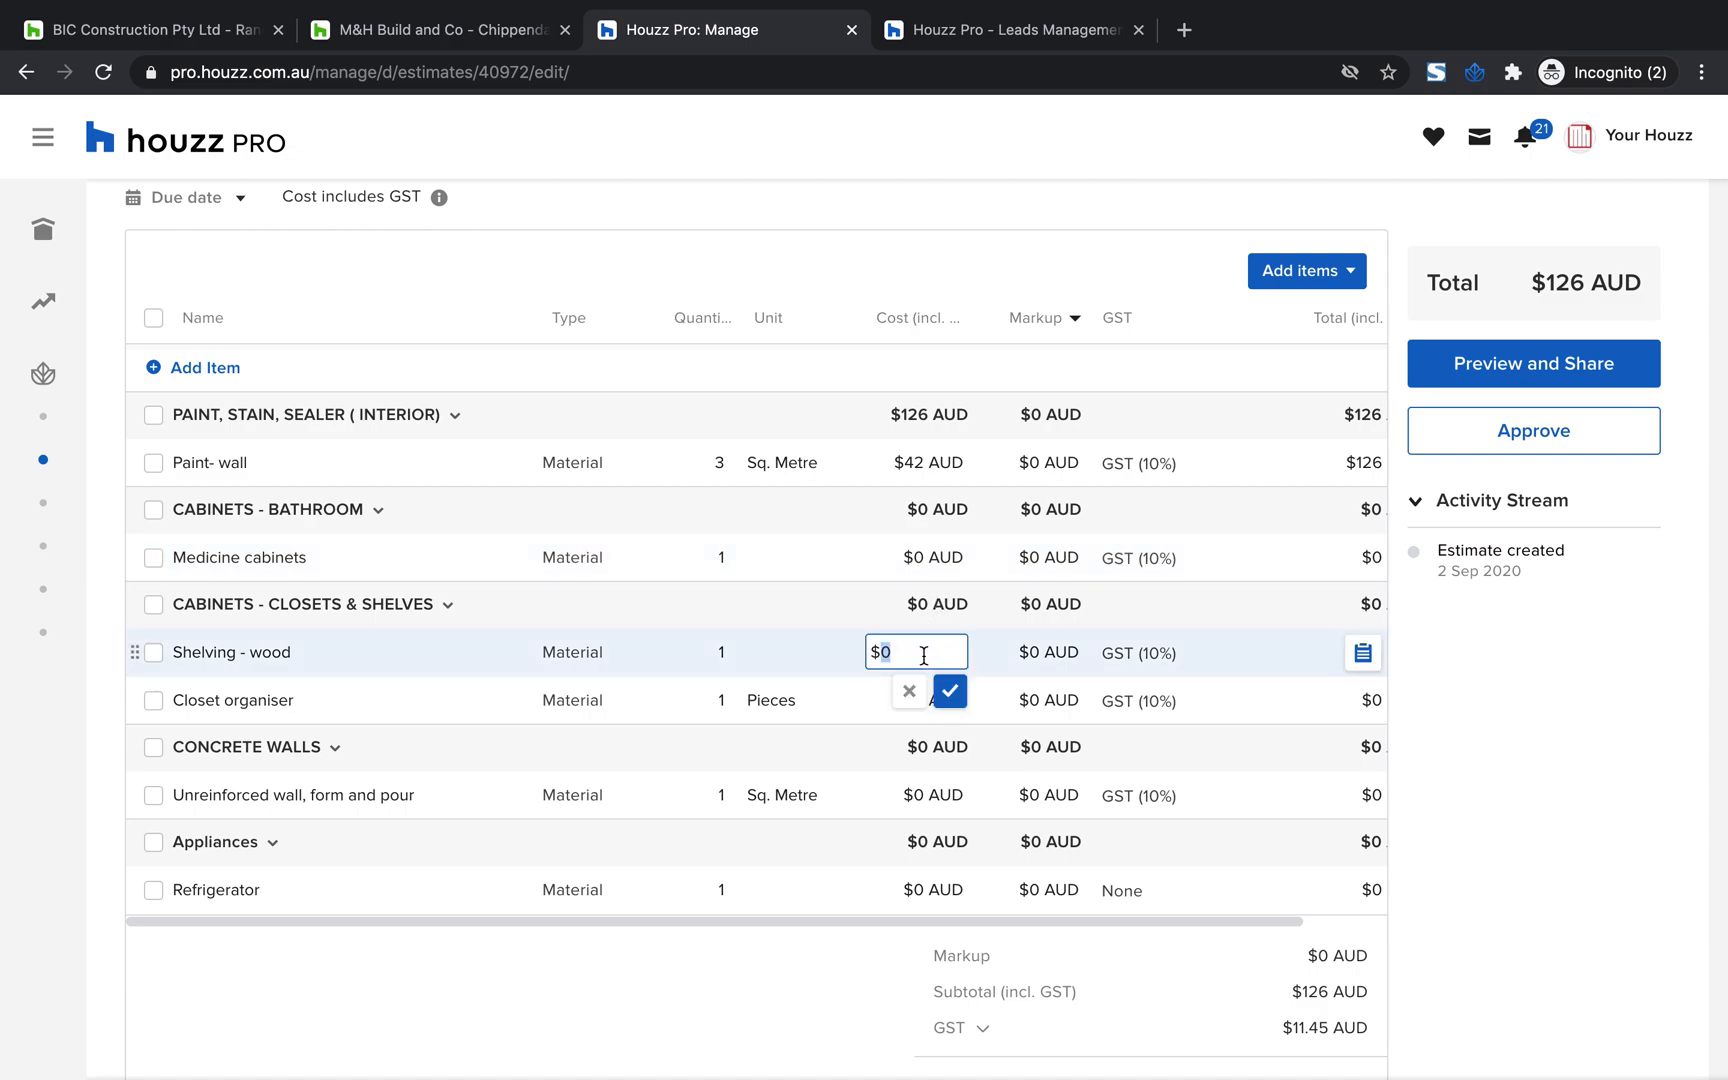
{"action": "type", "text": "56"}
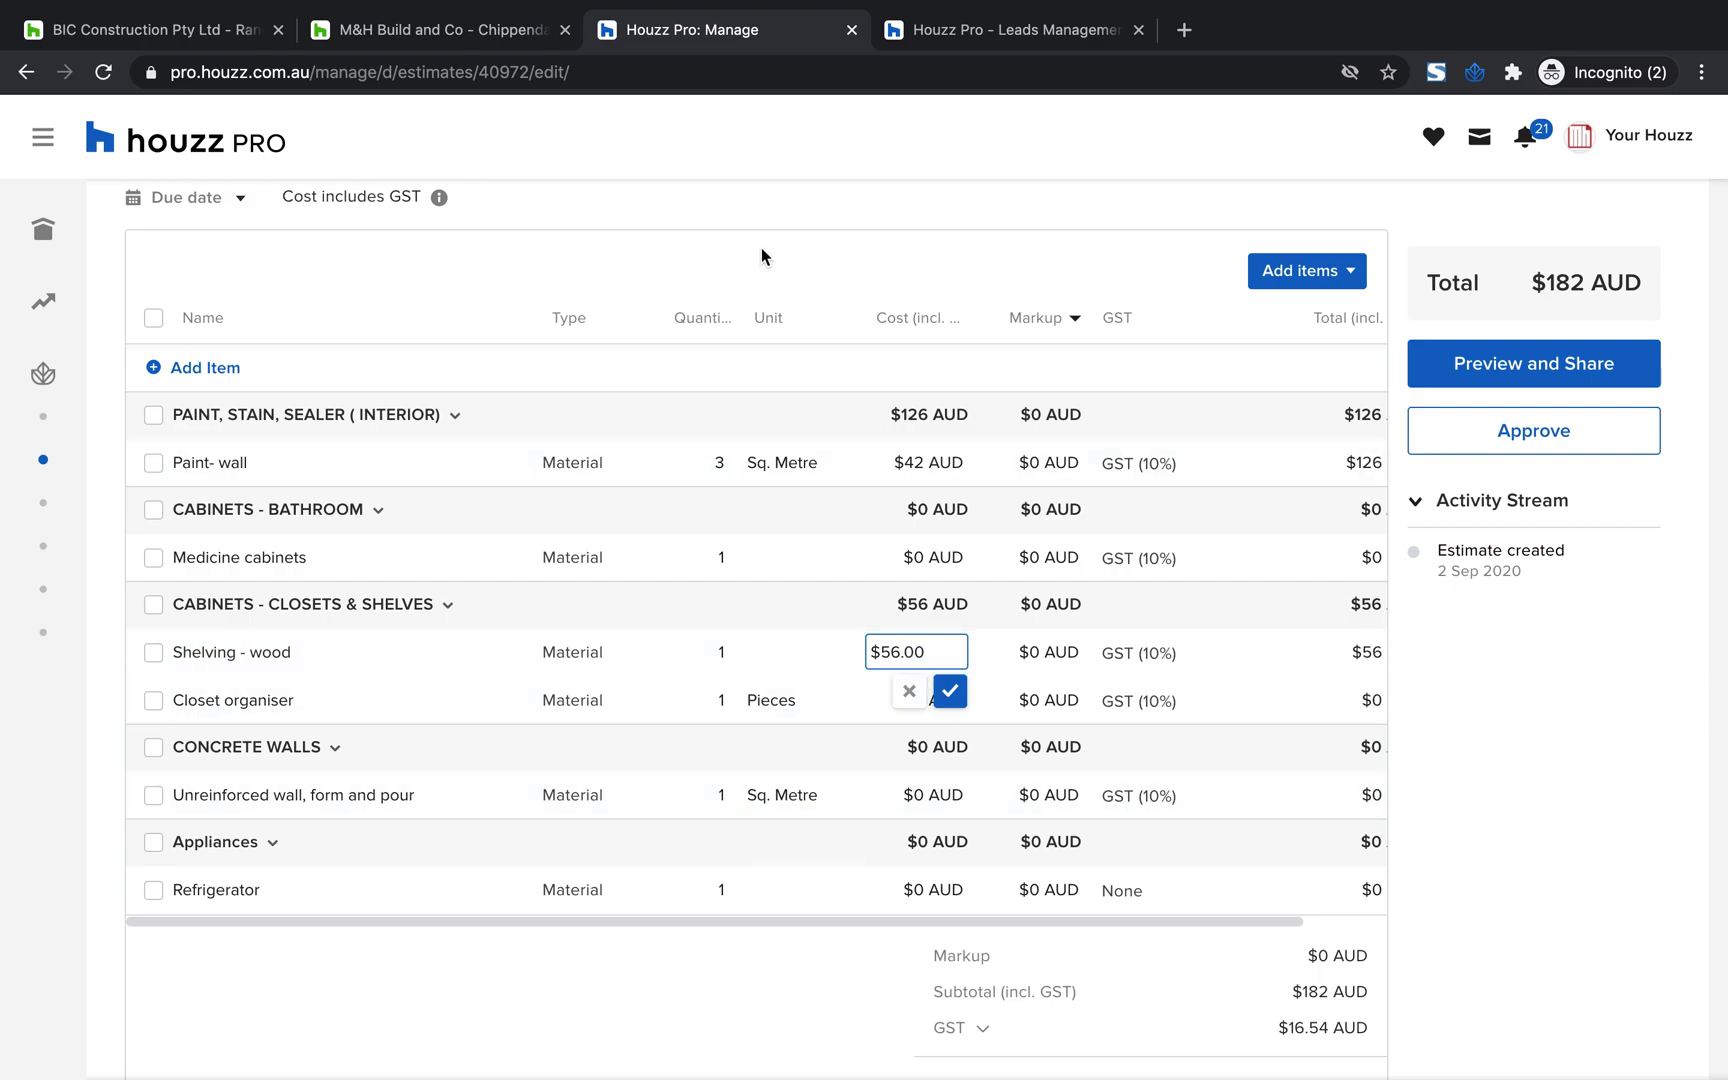
{"action": "left_click", "coordinate": [761, 247]}
Set the "Medicine cabinets" quantity to 2 and view the unit choices for the "Paint- wall" item without changing them
{"action": "left_click", "coordinate": [720, 557]}
{"action": "type", "text": "2"}
{"action": "left_click", "coordinate": [799, 462]}
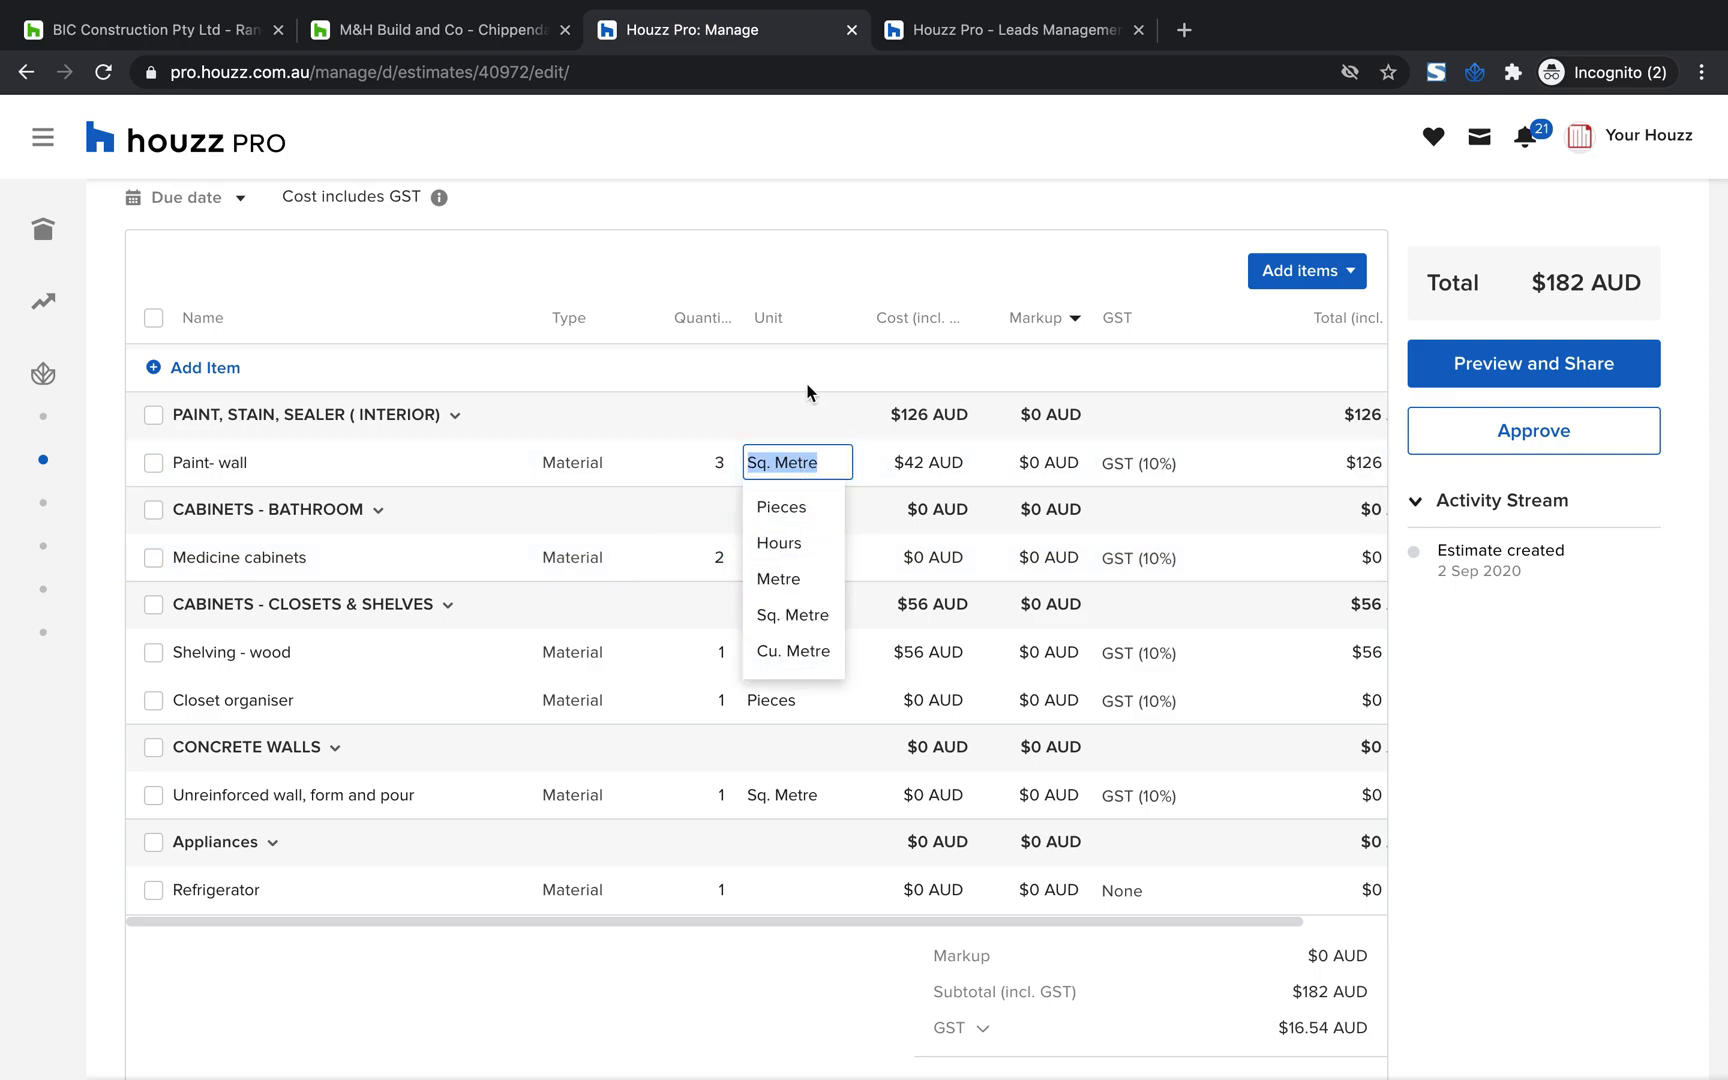
{"action": "left_click", "coordinate": [890, 372]}
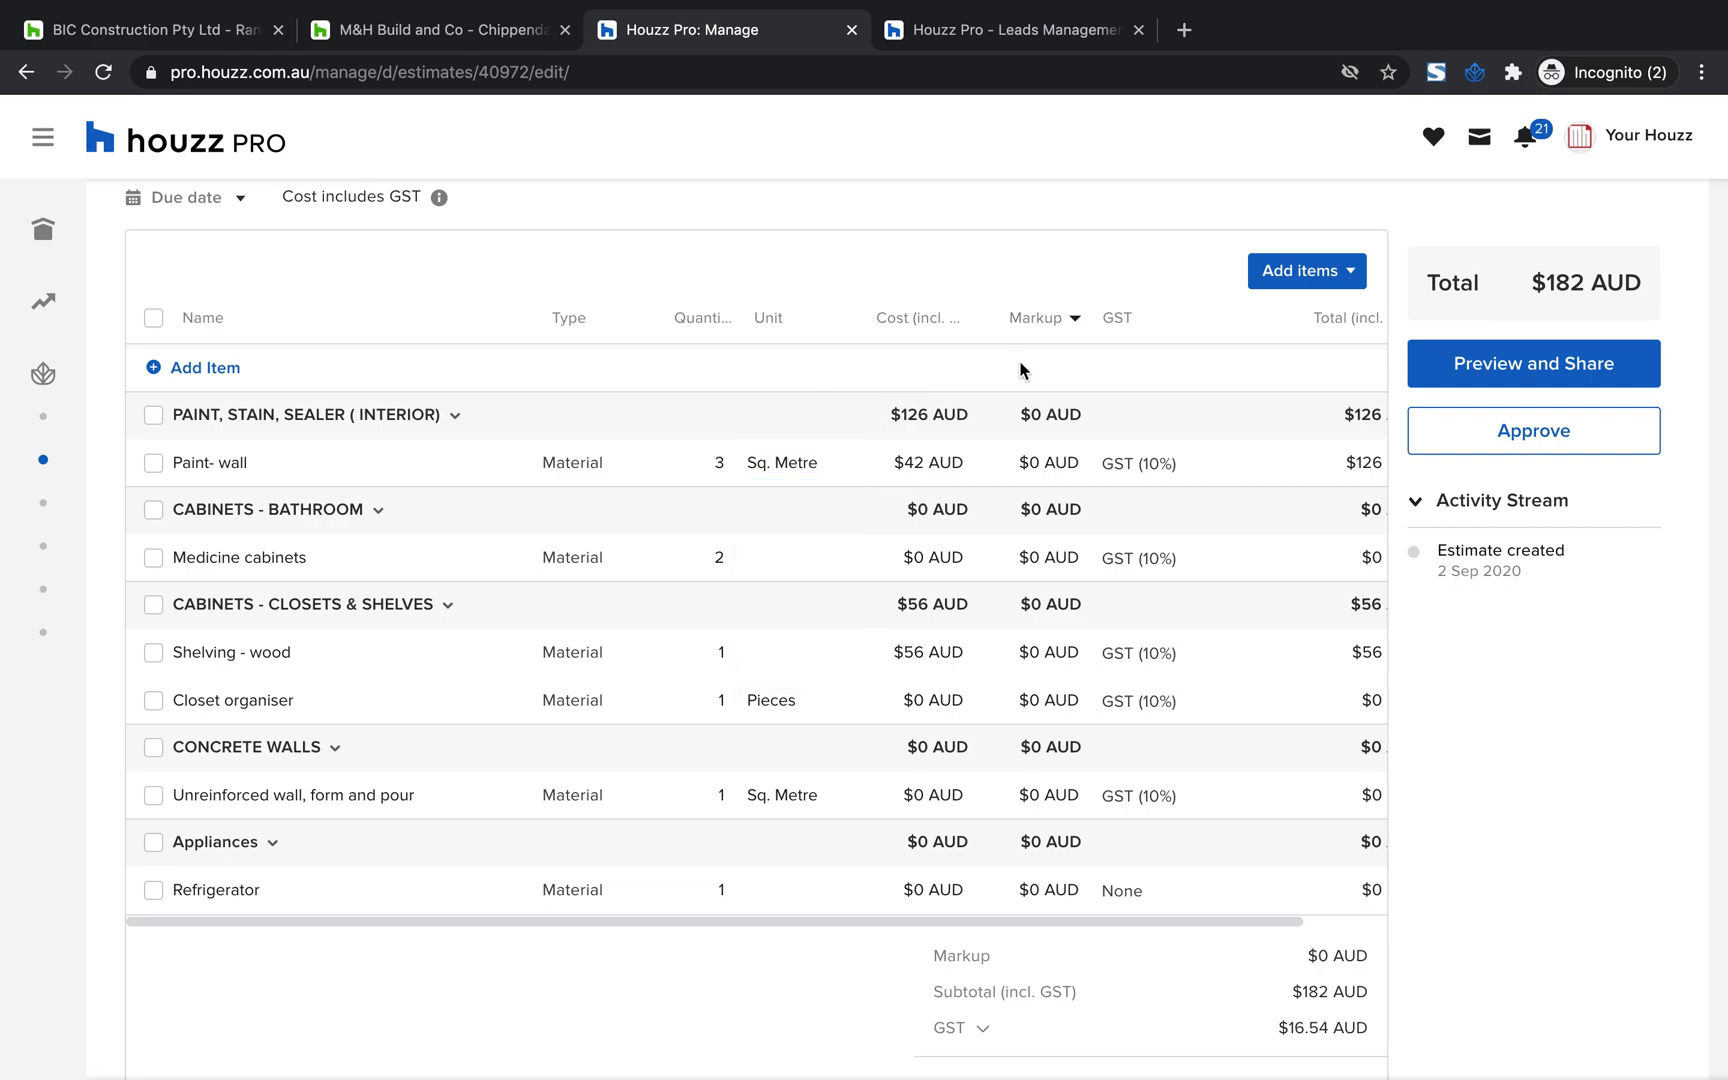
Set the default markup percentage for all estimate items to 15%
{"action": "left_click", "coordinate": [1075, 320]}
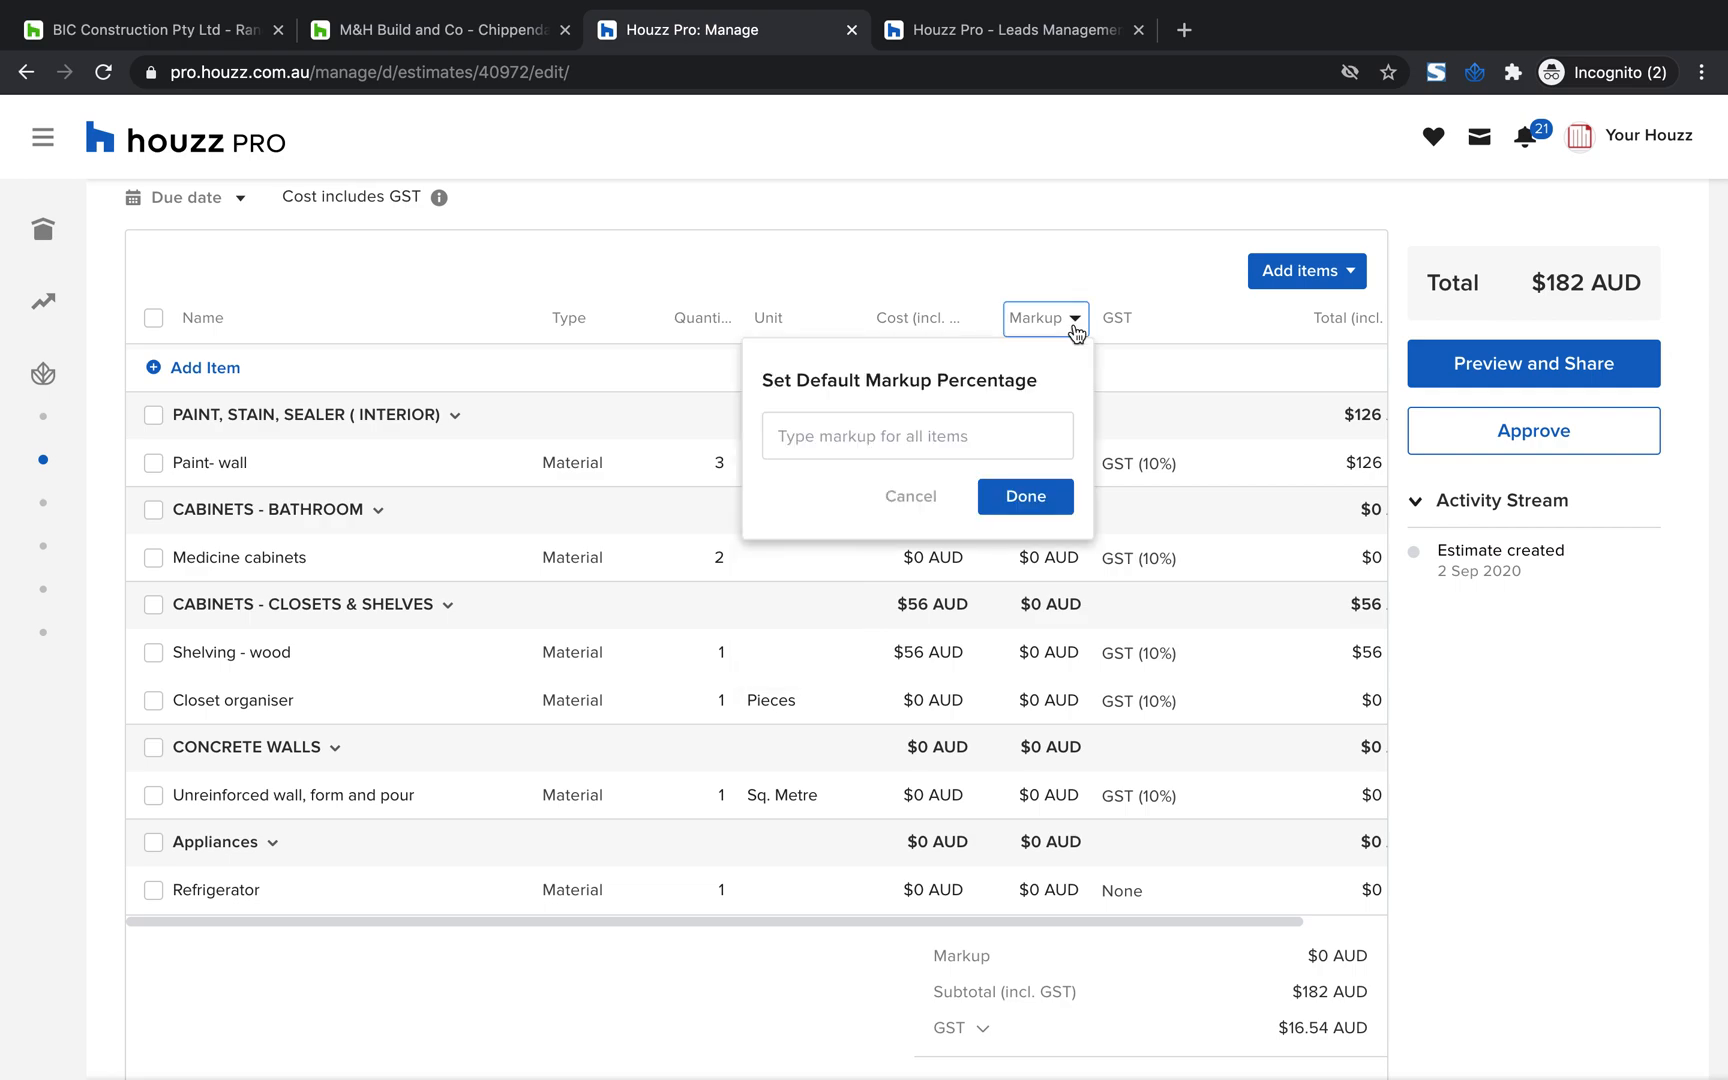
{"action": "left_click", "coordinate": [846, 442]}
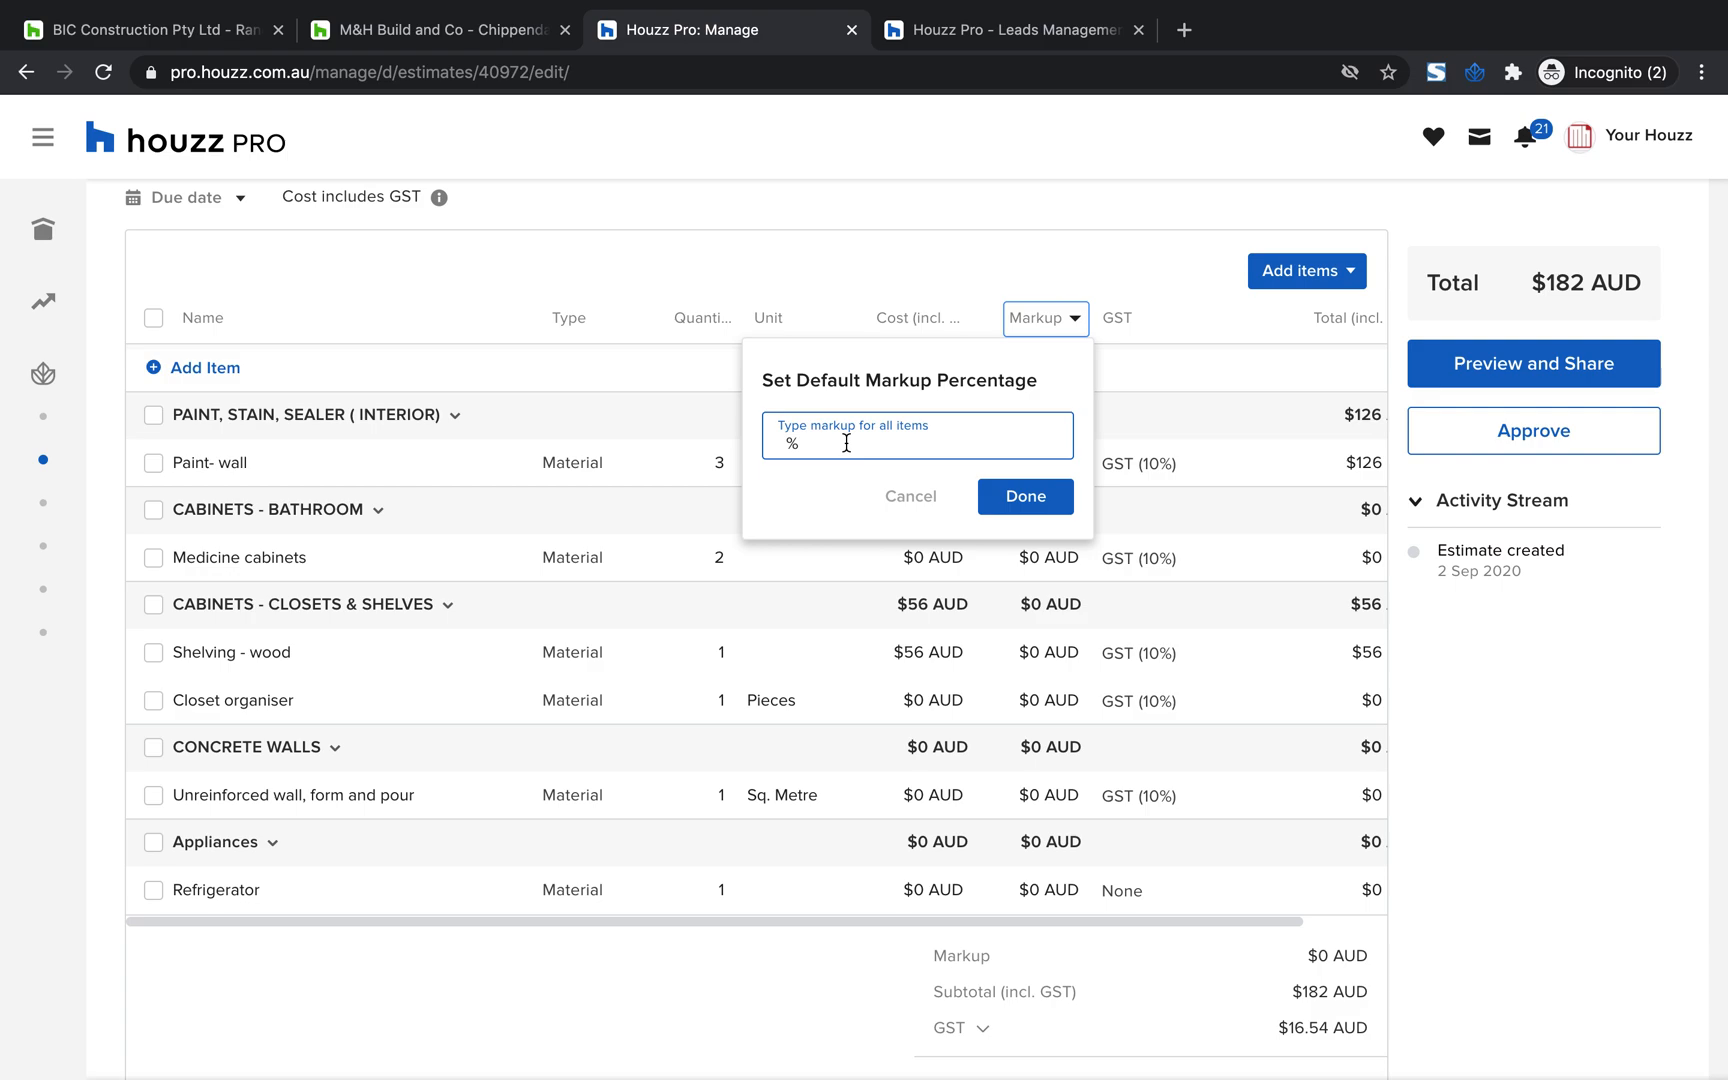
{"action": "type", "text": "15"}
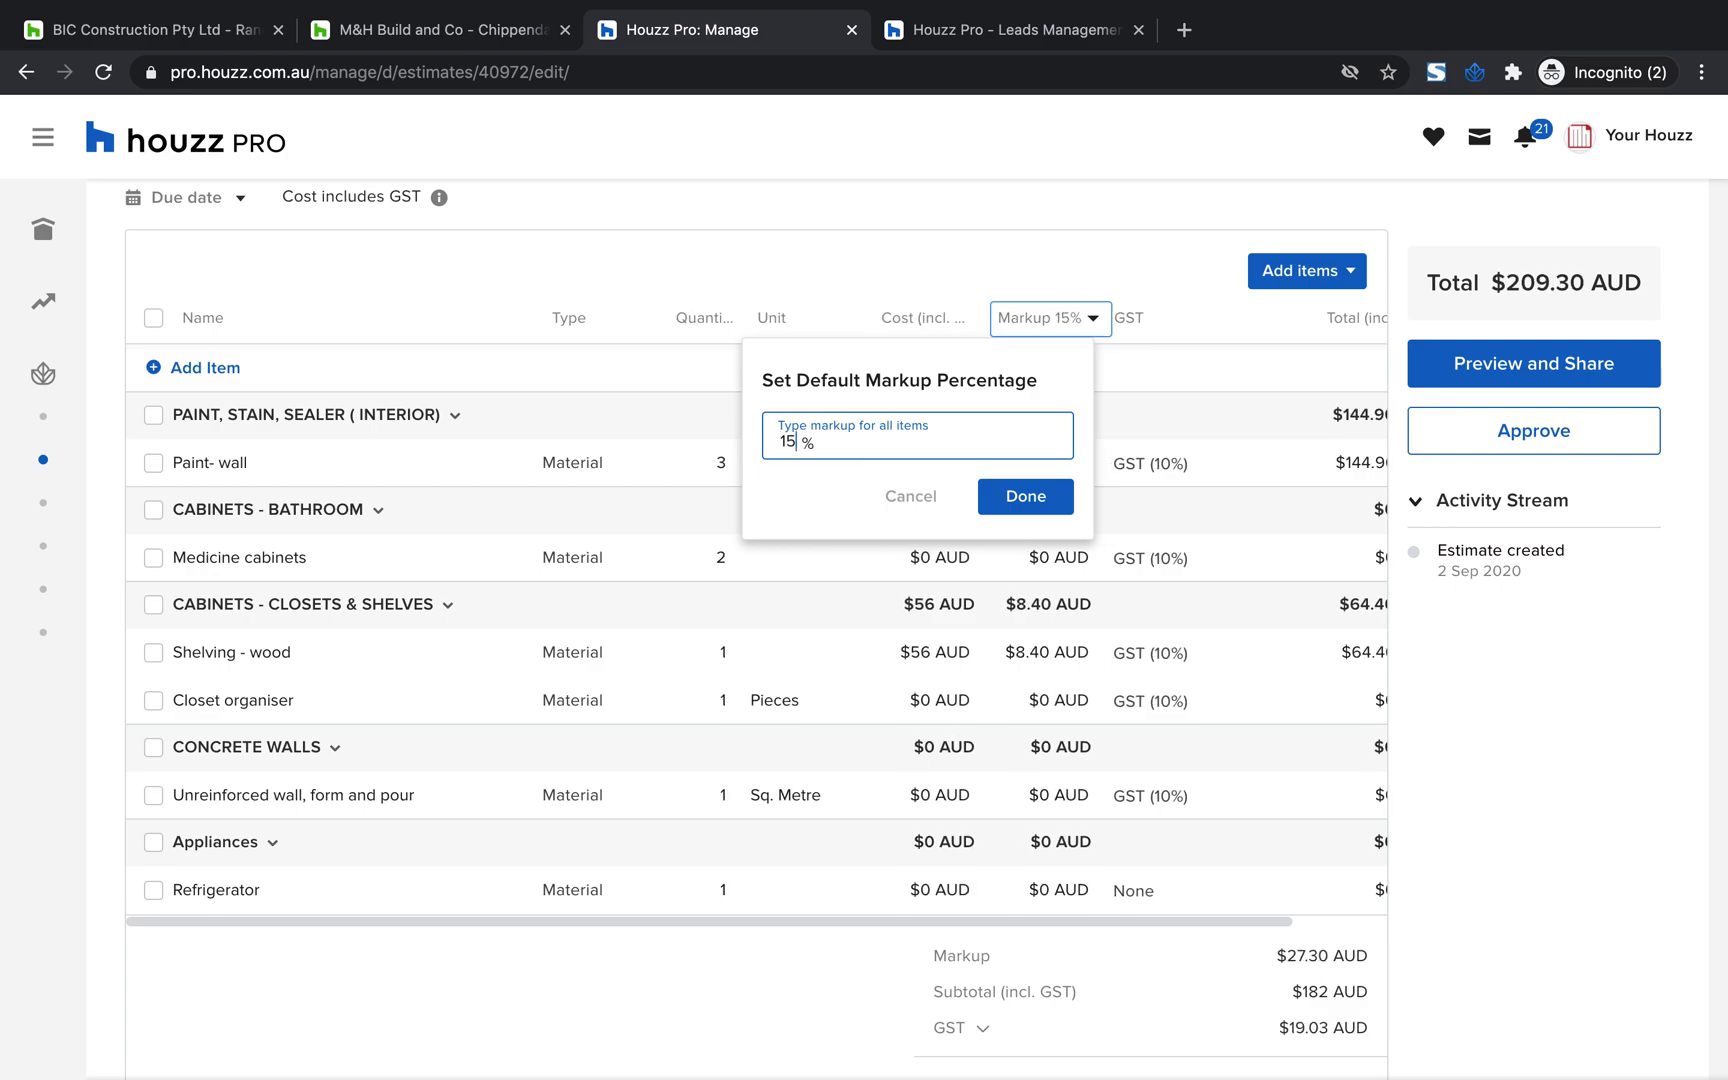
{"action": "left_click", "coordinate": [1012, 499]}
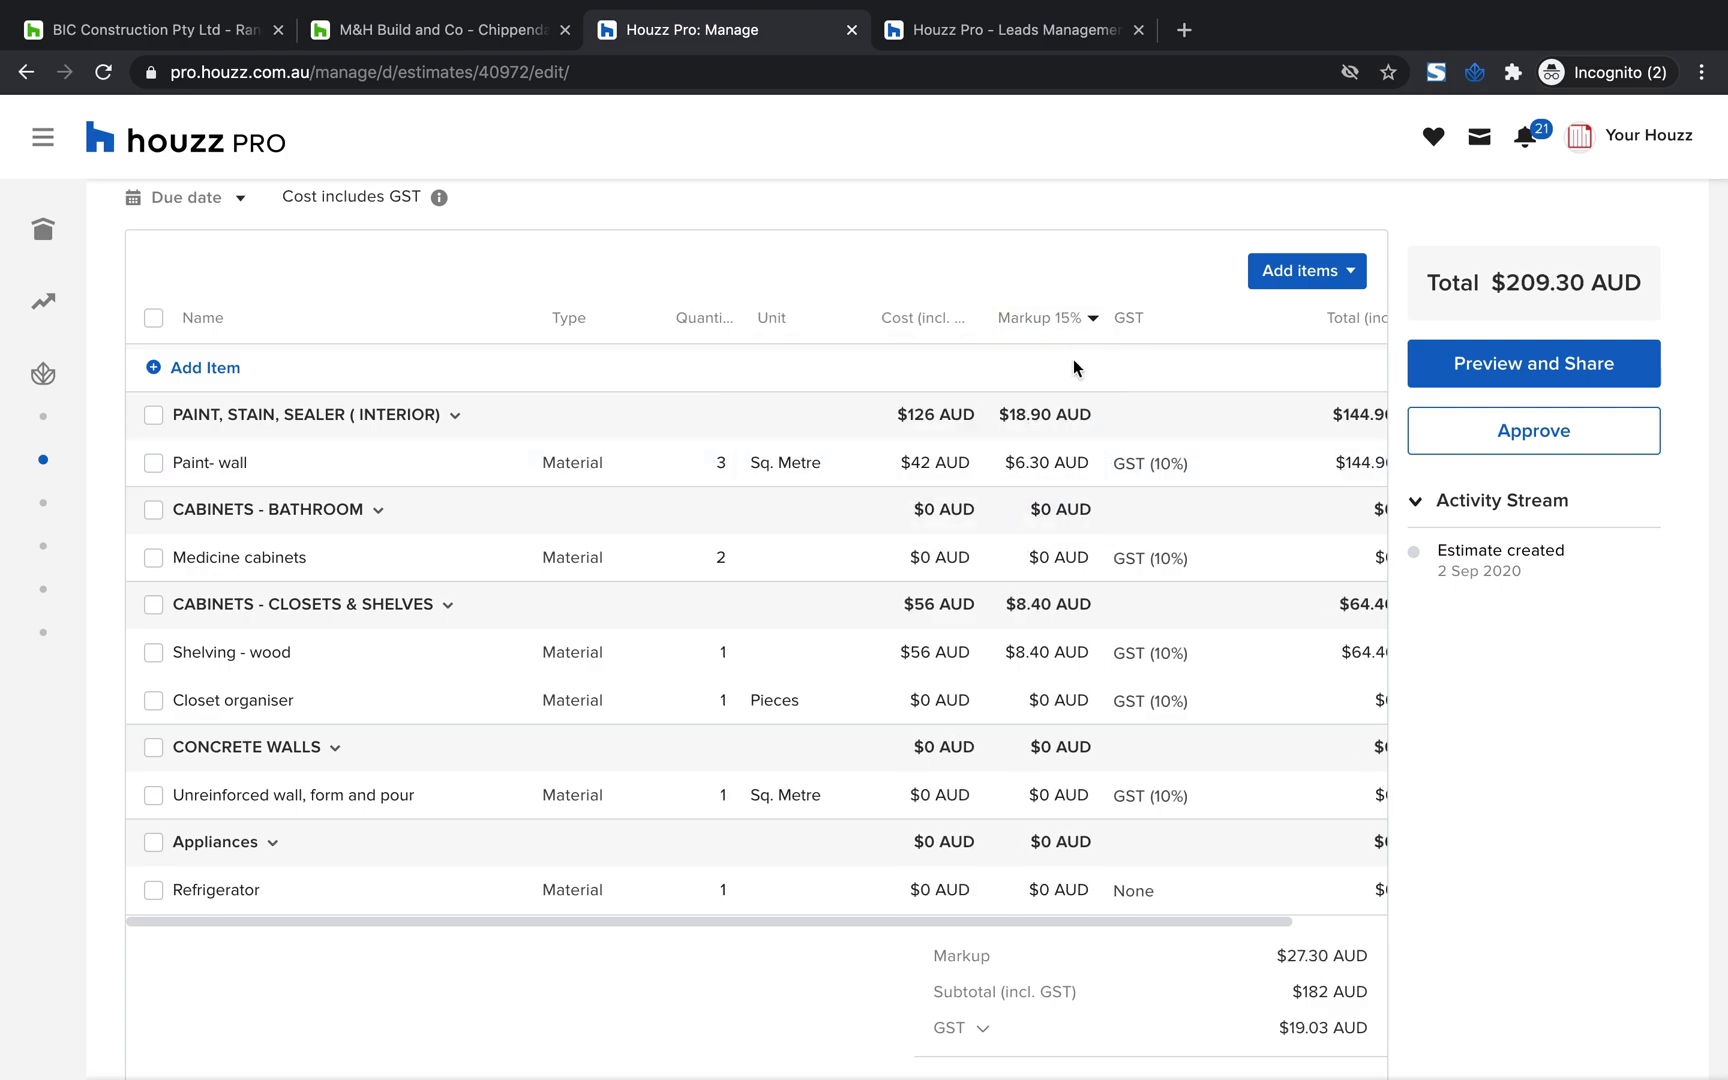
Try an individual markup of $10 on the "Medicine cabinets" item
{"action": "left_click", "coordinate": [1035, 556]}
{"action": "type", "text": "10"}
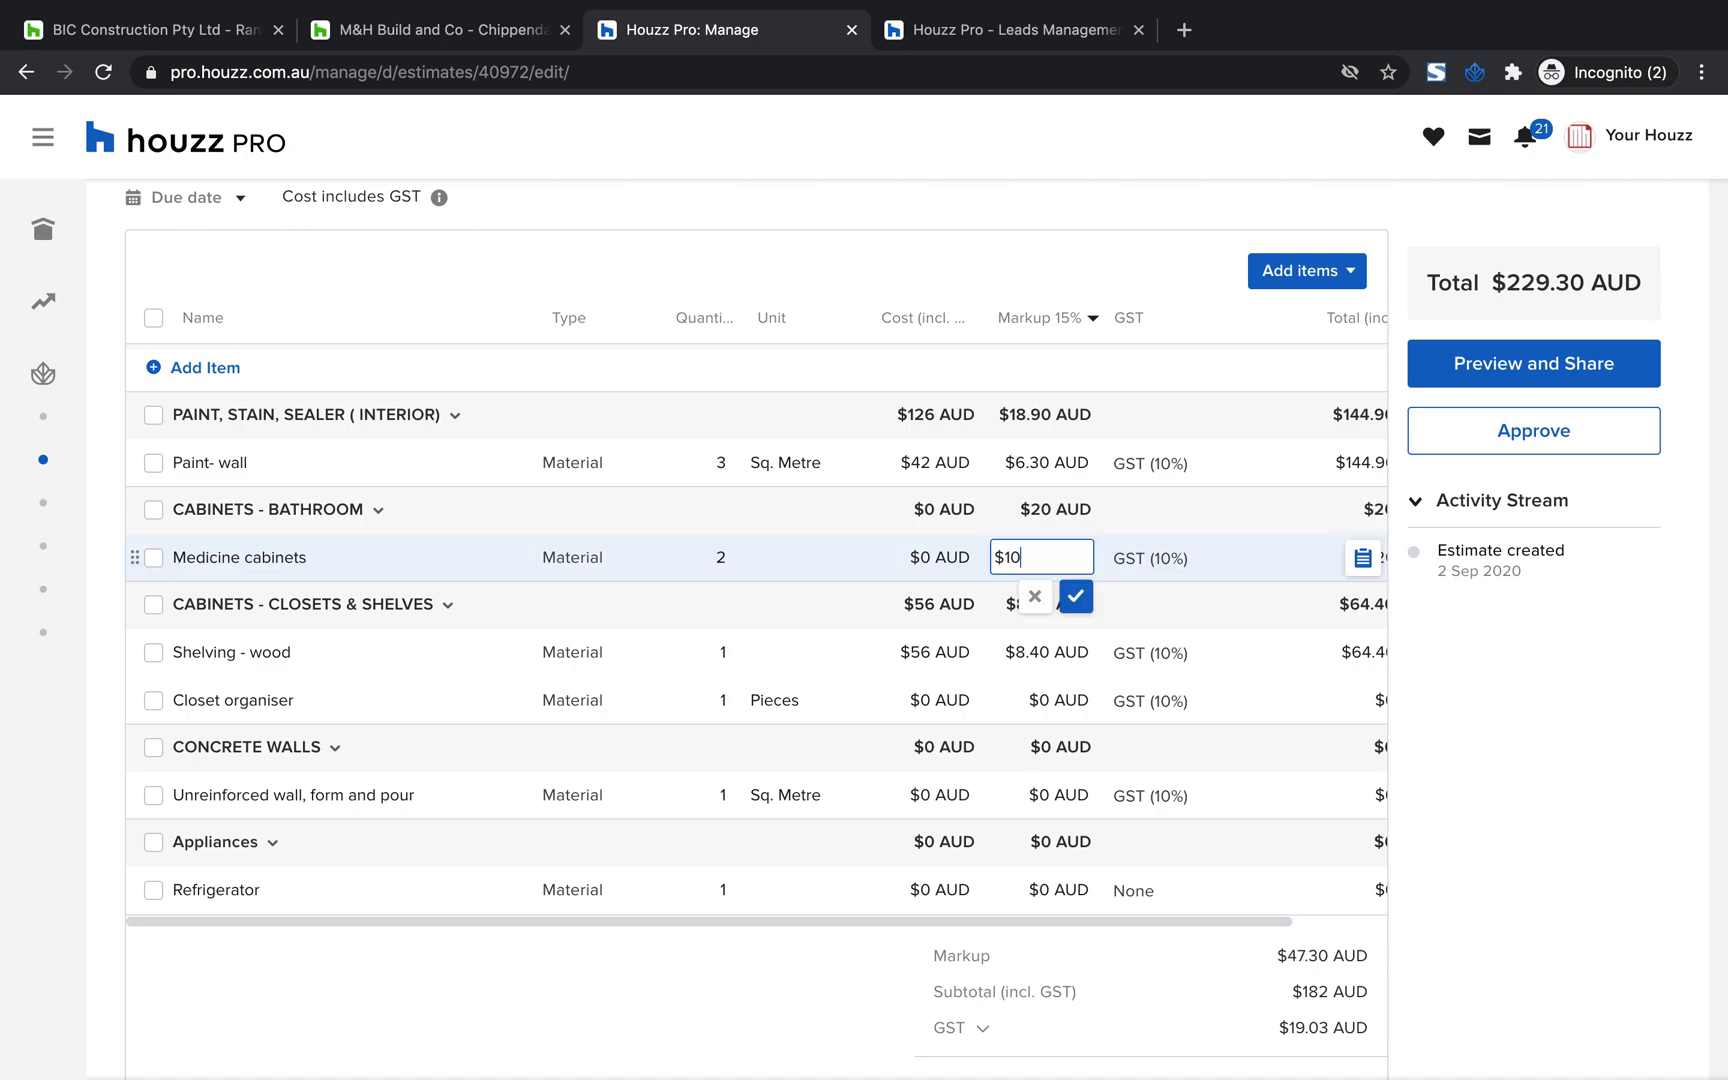
{"action": "left_click", "coordinate": [1035, 601]}
Examine the estimate's totals and its sections for files, terms and conditions, and memo without entering anything
{"action": "scroll", "coordinate": [885, 558], "scroll_direction": "down", "scroll_amount": 1}
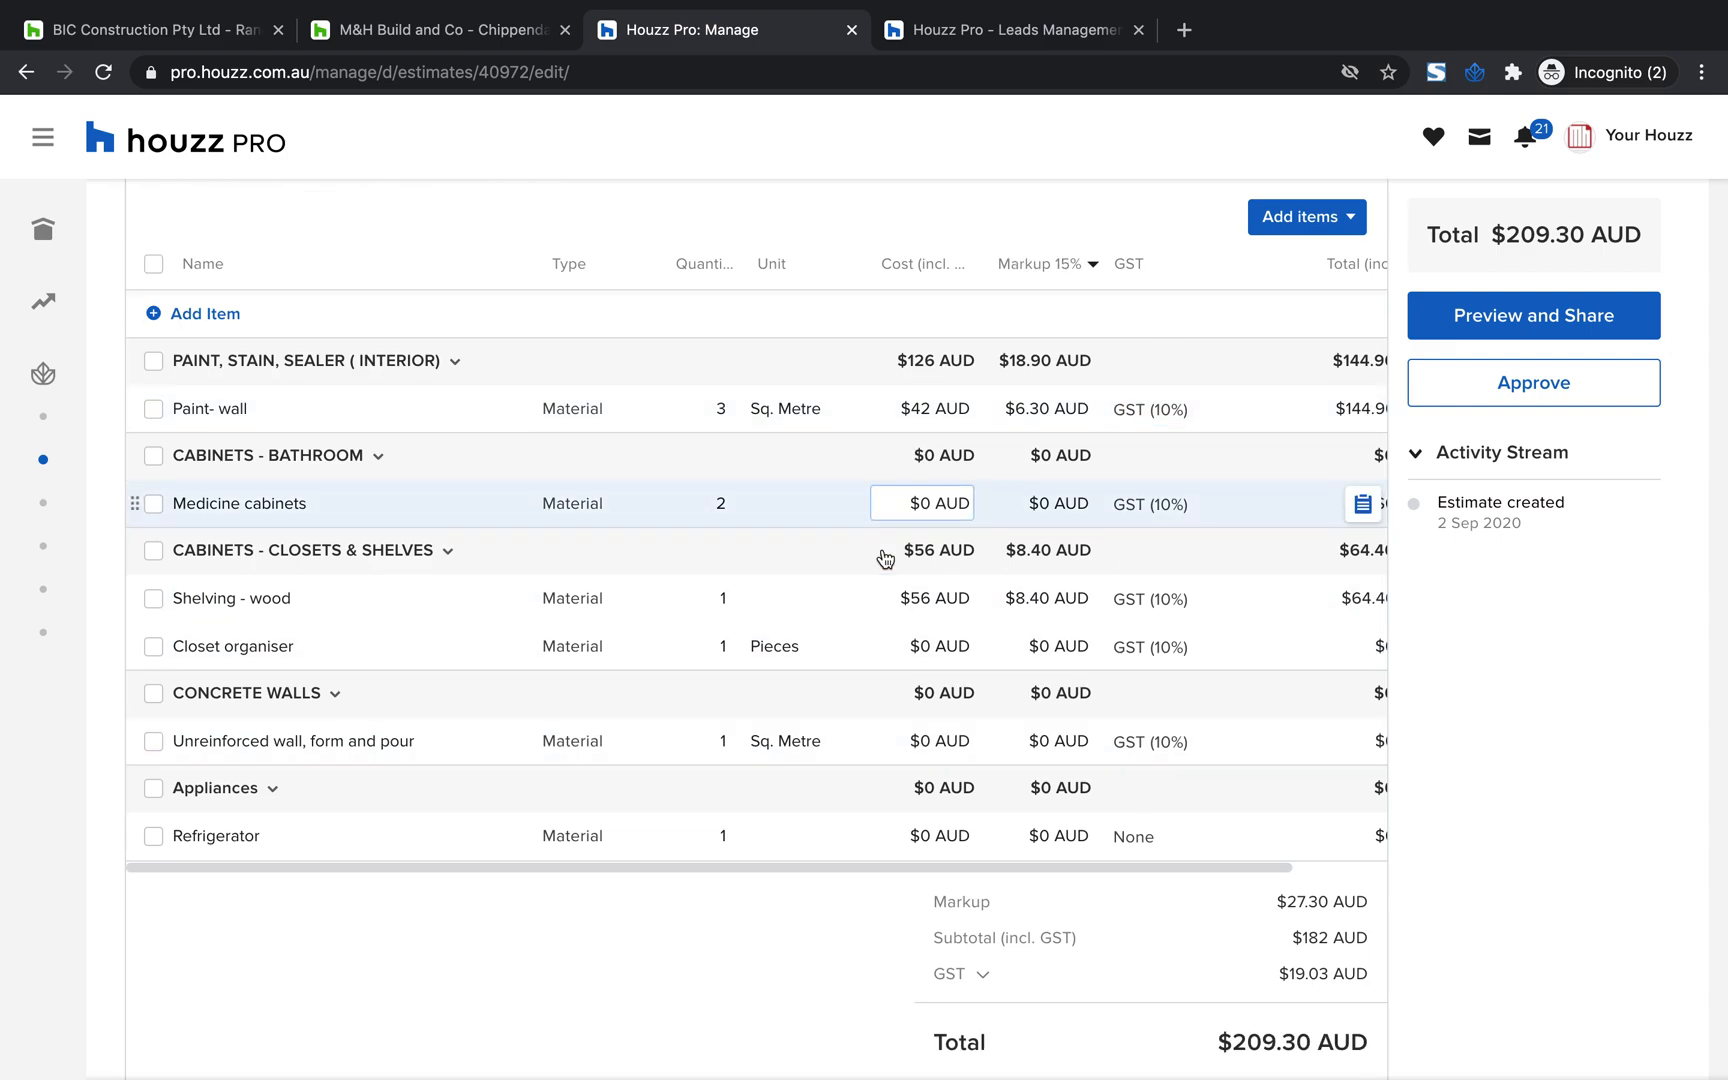
{"action": "scroll", "coordinate": [885, 558], "scroll_direction": "down", "scroll_amount": 5}
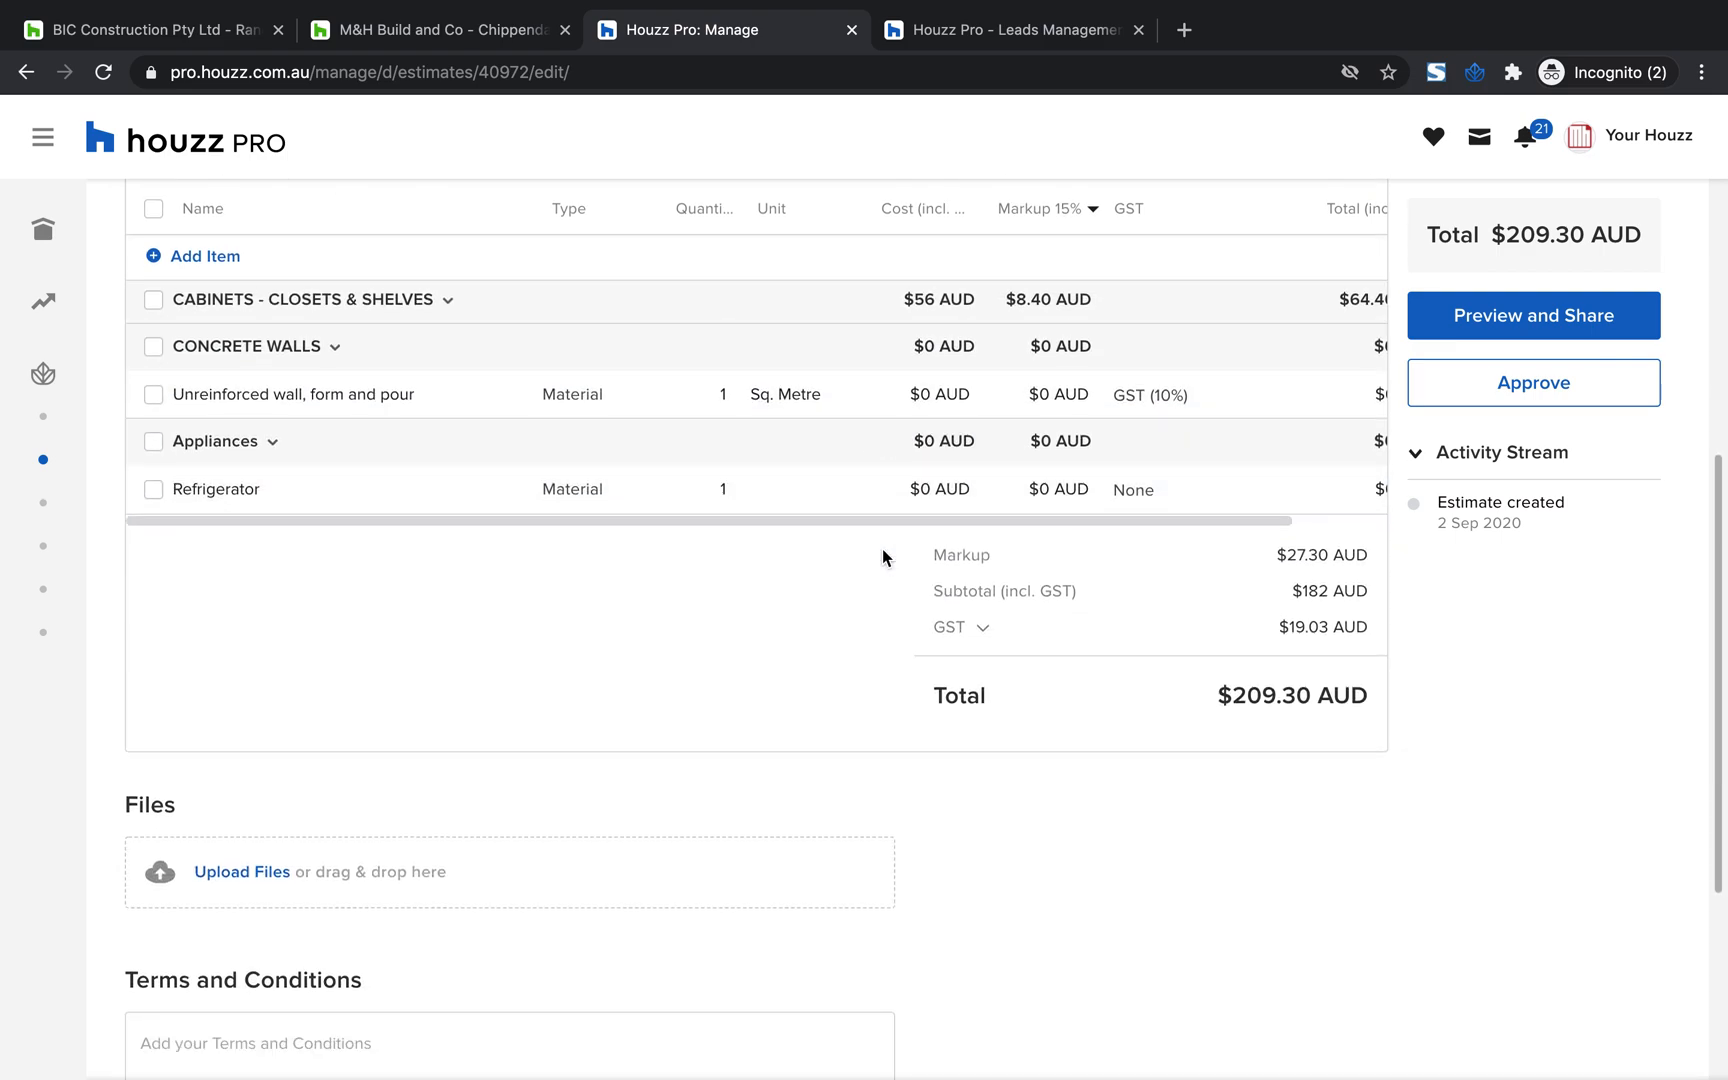
{"action": "scroll", "coordinate": [885, 558], "scroll_direction": "down", "scroll_amount": 2}
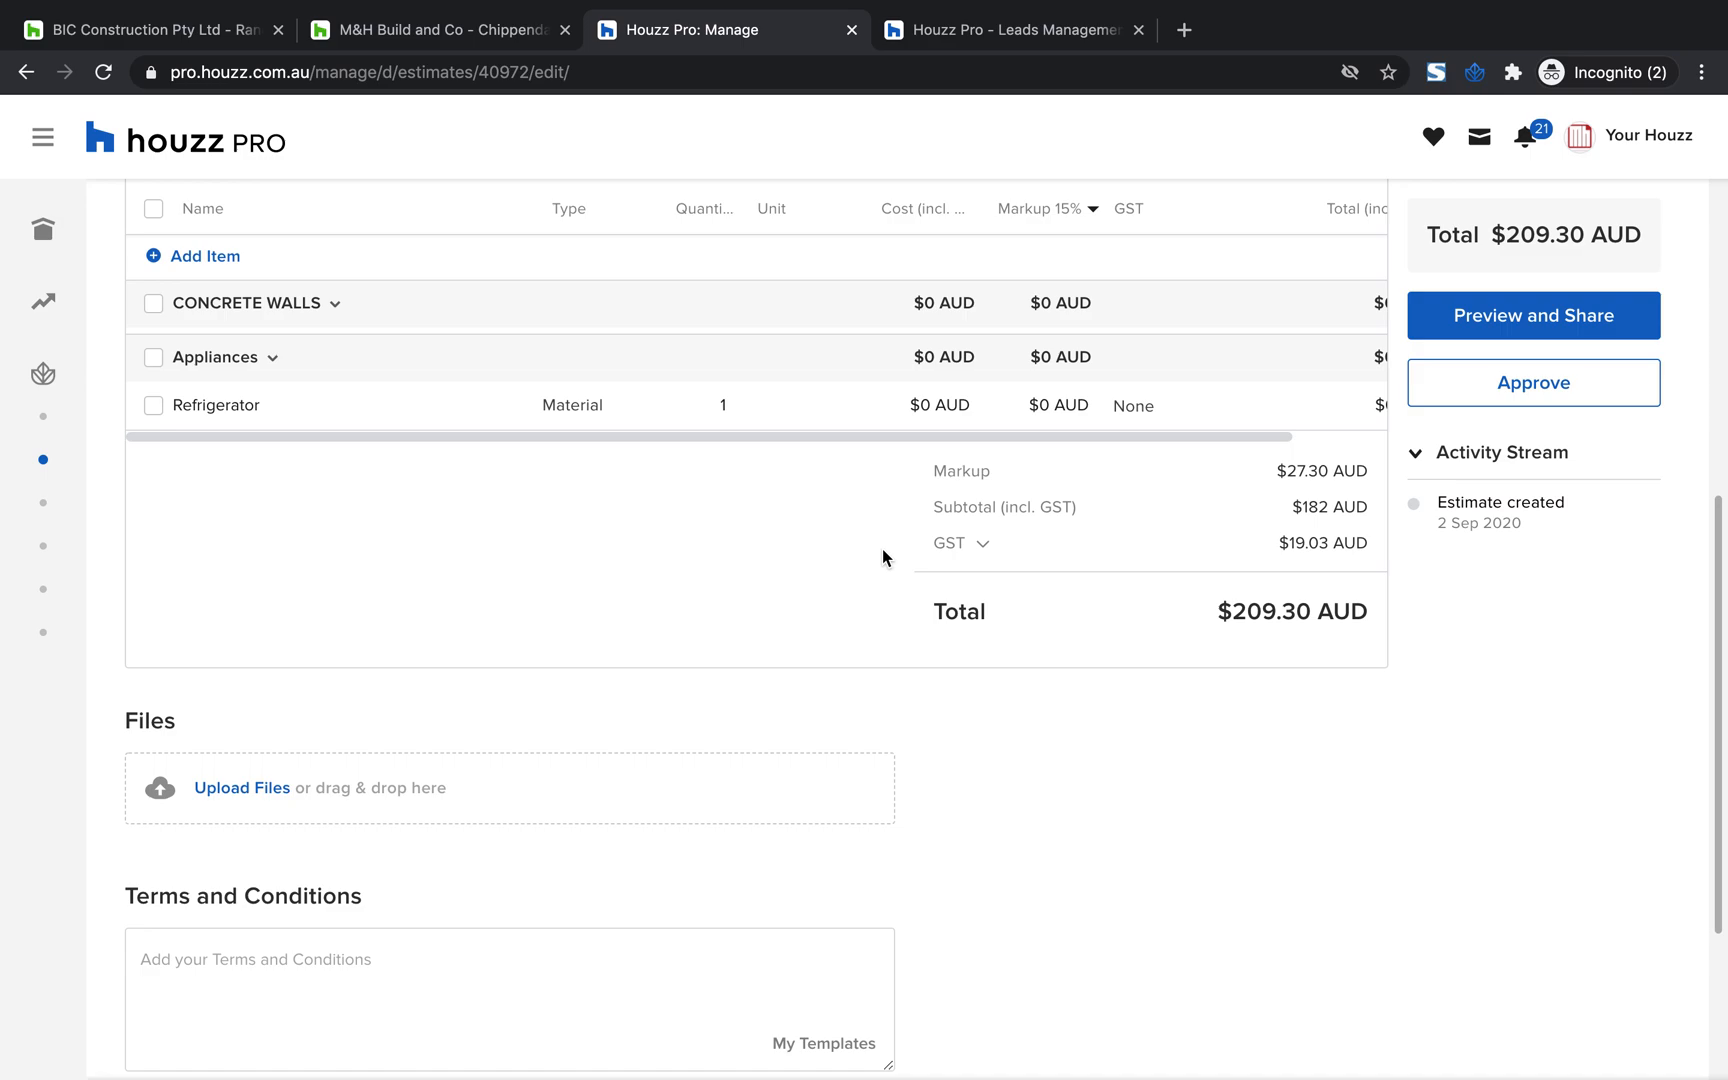
{"action": "scroll", "coordinate": [885, 558], "scroll_direction": "down", "scroll_amount": 2}
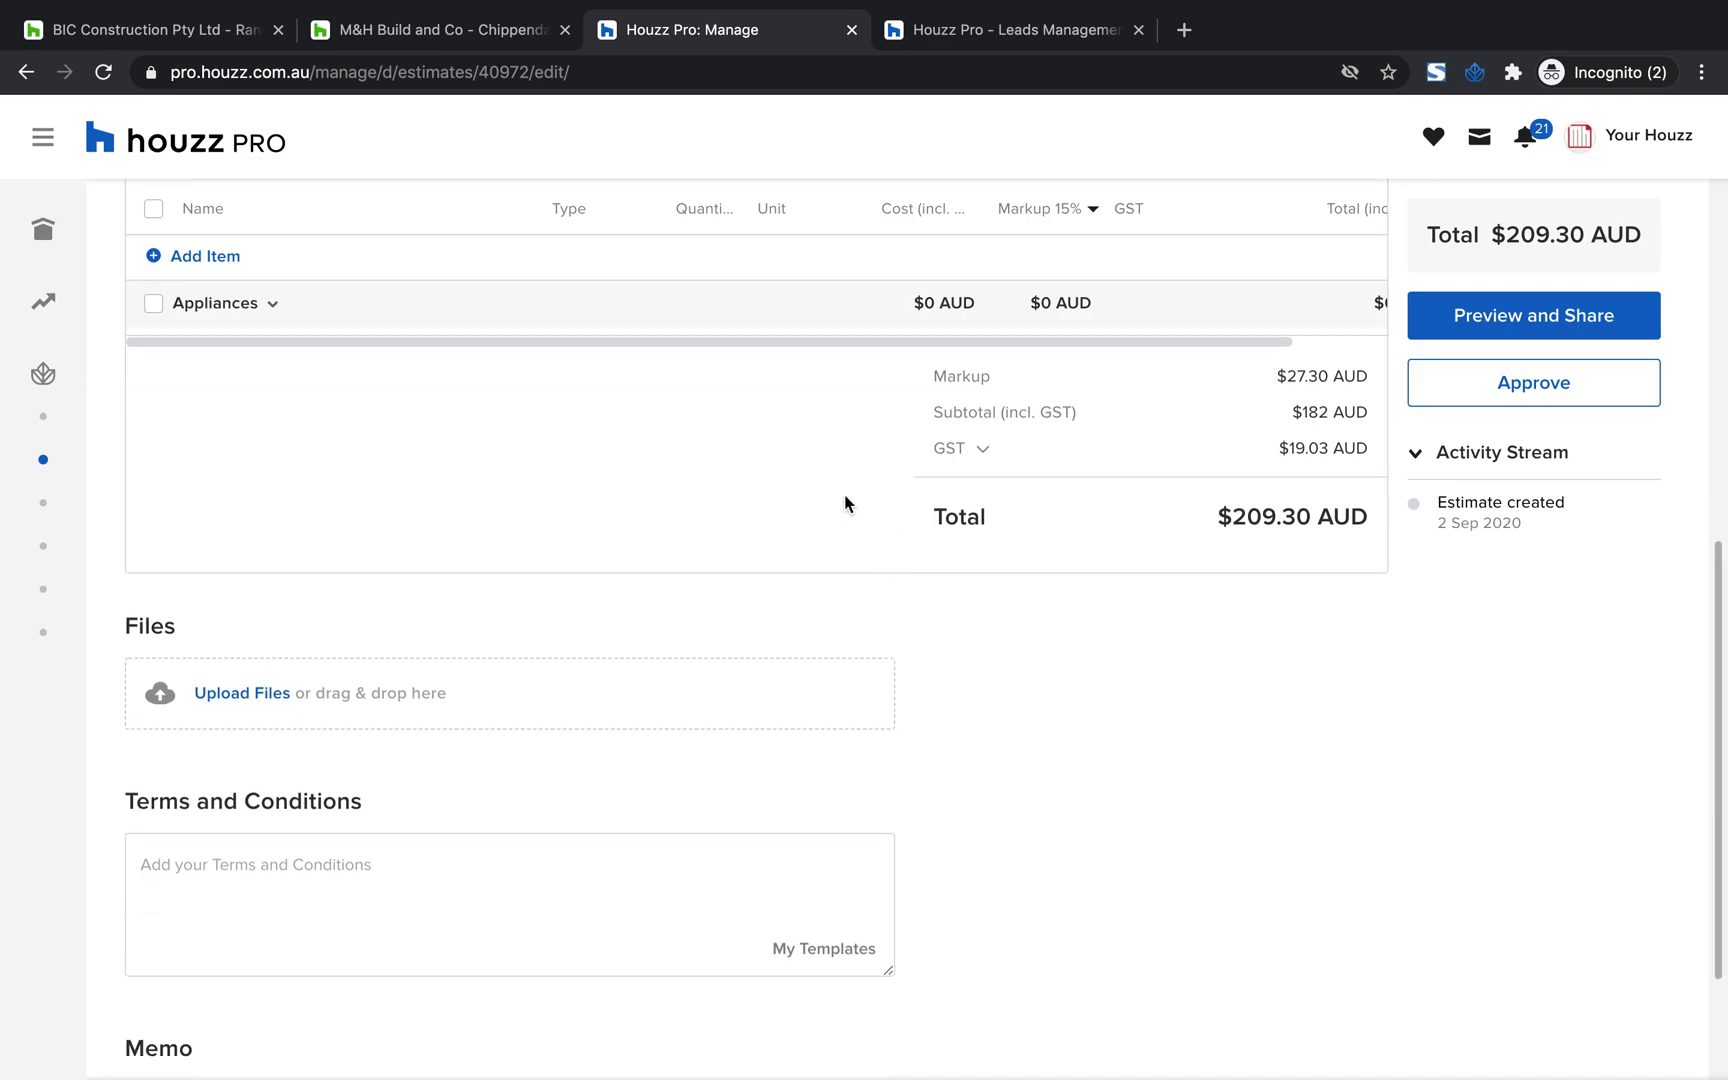
{"action": "scroll", "coordinate": [220, 702], "scroll_direction": "down", "scroll_amount": 2}
{"action": "scroll", "coordinate": [284, 862], "scroll_direction": "down", "scroll_amount": 2}
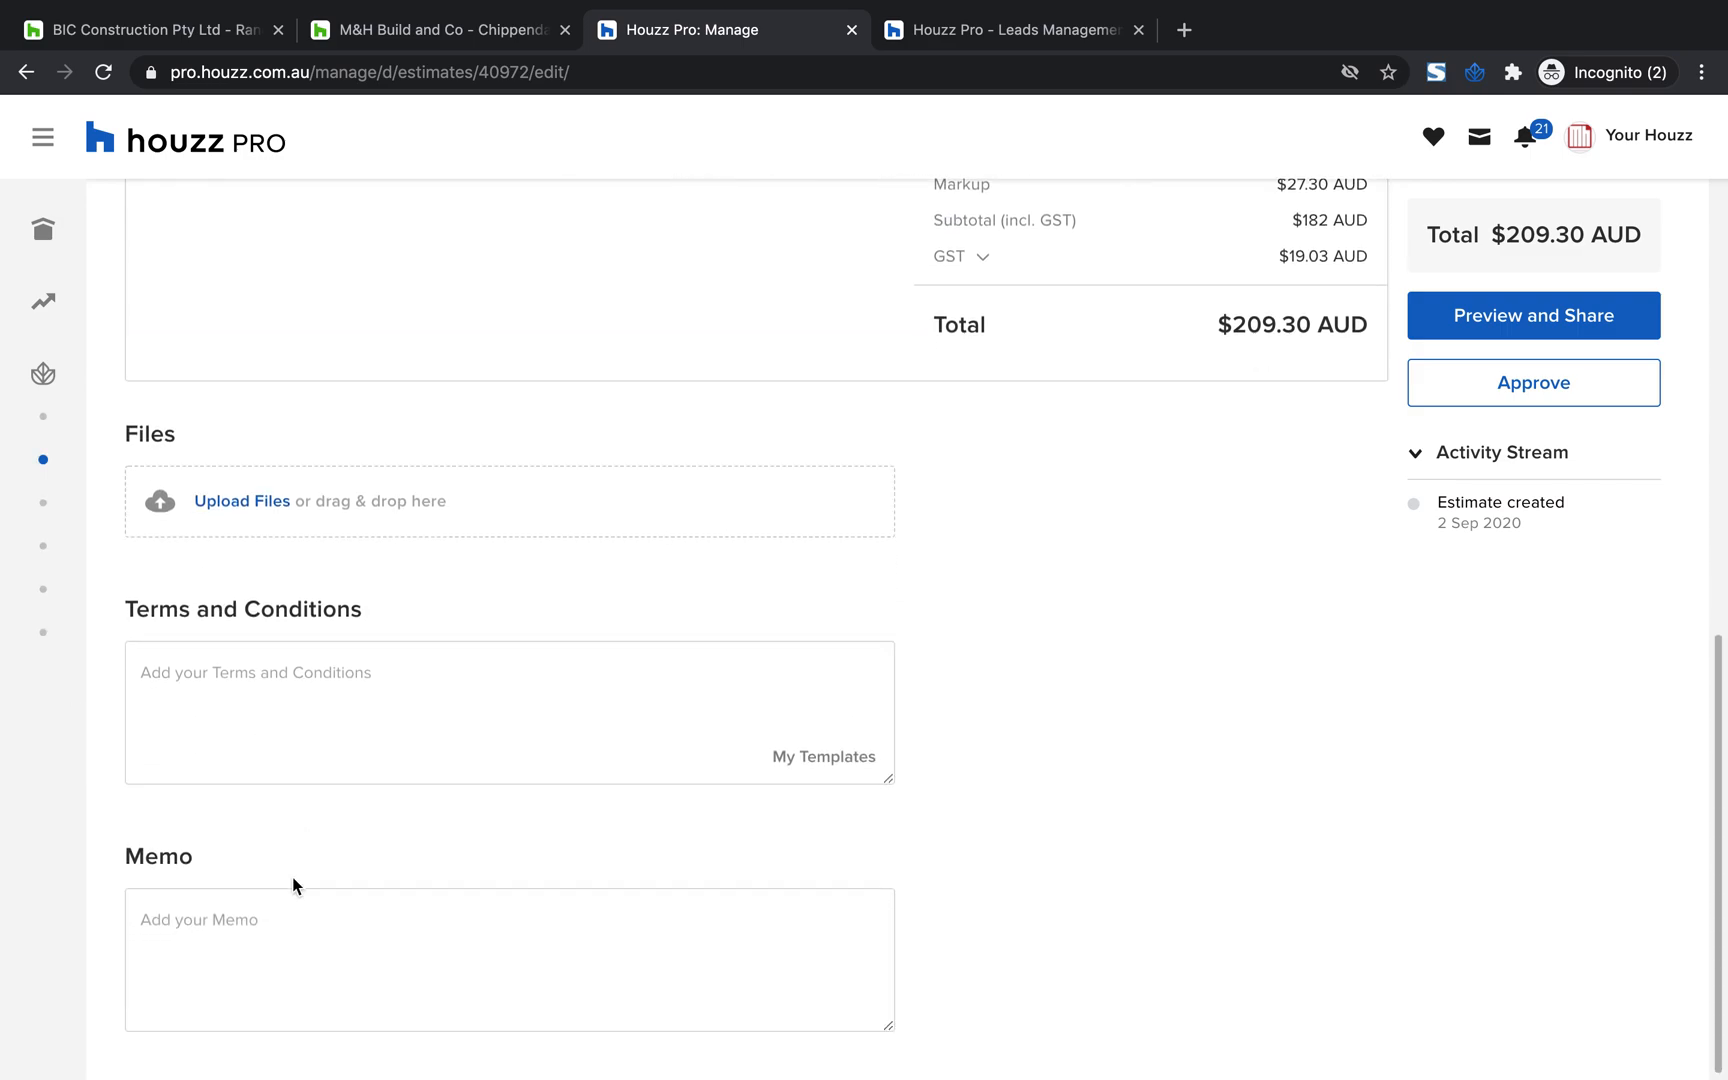
{"action": "left_click", "coordinate": [243, 709]}
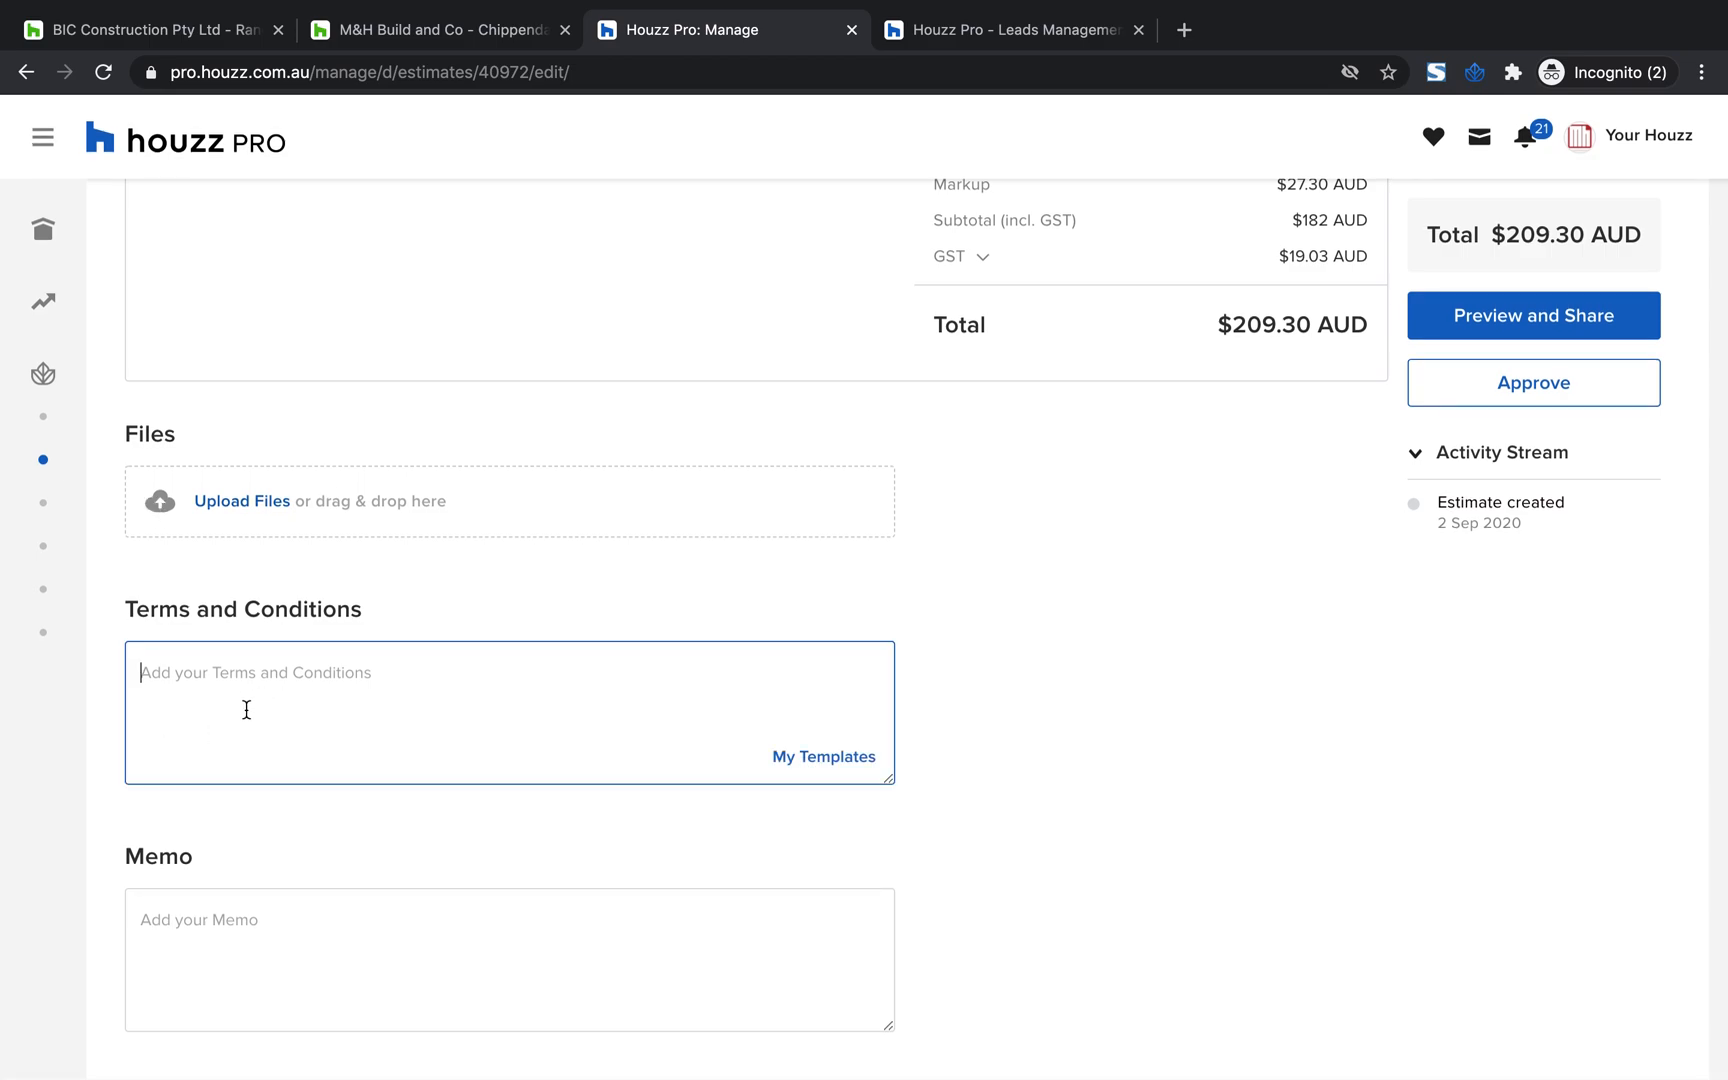
{"action": "scroll", "coordinate": [521, 567], "scroll_direction": "up", "scroll_amount": 1}
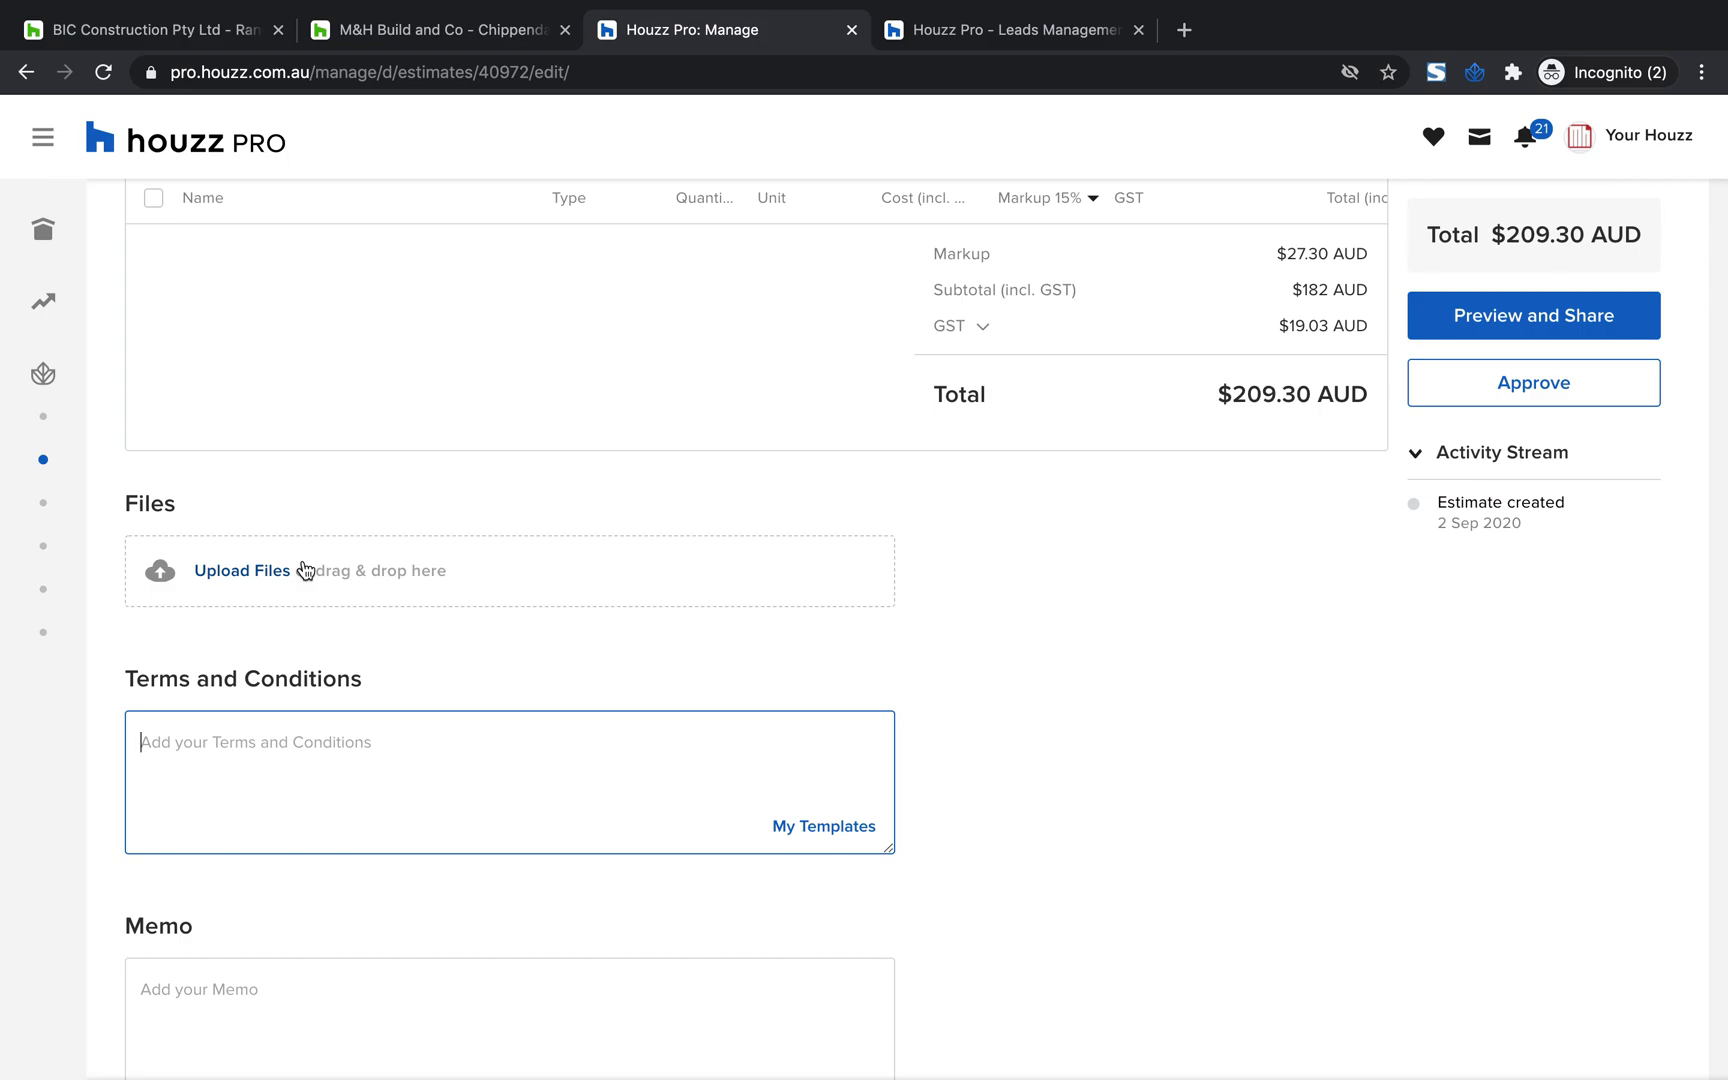
{"action": "scroll", "coordinate": [306, 571], "scroll_direction": "up", "scroll_amount": 8}
{"action": "scroll", "coordinate": [306, 571], "scroll_direction": "down", "scroll_amount": 2}
{"action": "scroll", "coordinate": [306, 570], "scroll_direction": "up", "scroll_amount": 2}
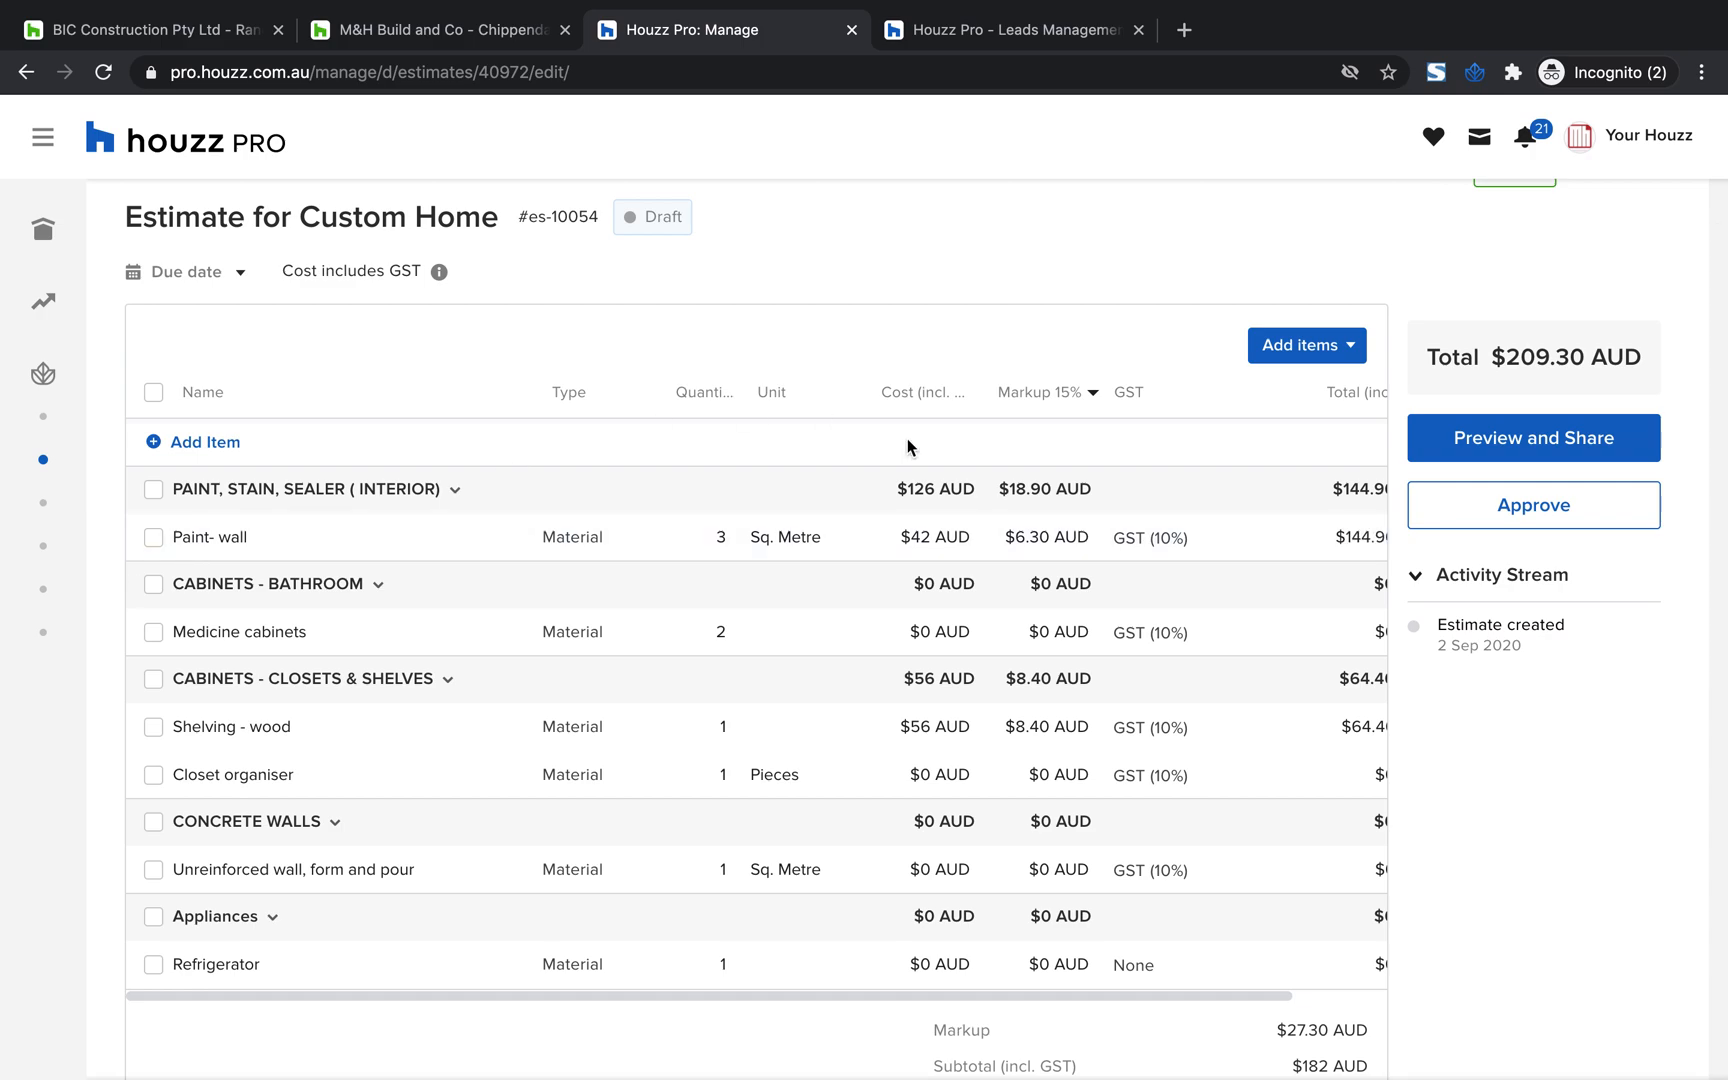
{"action": "scroll", "coordinate": [1002, 376], "scroll_direction": "up", "scroll_amount": 1}
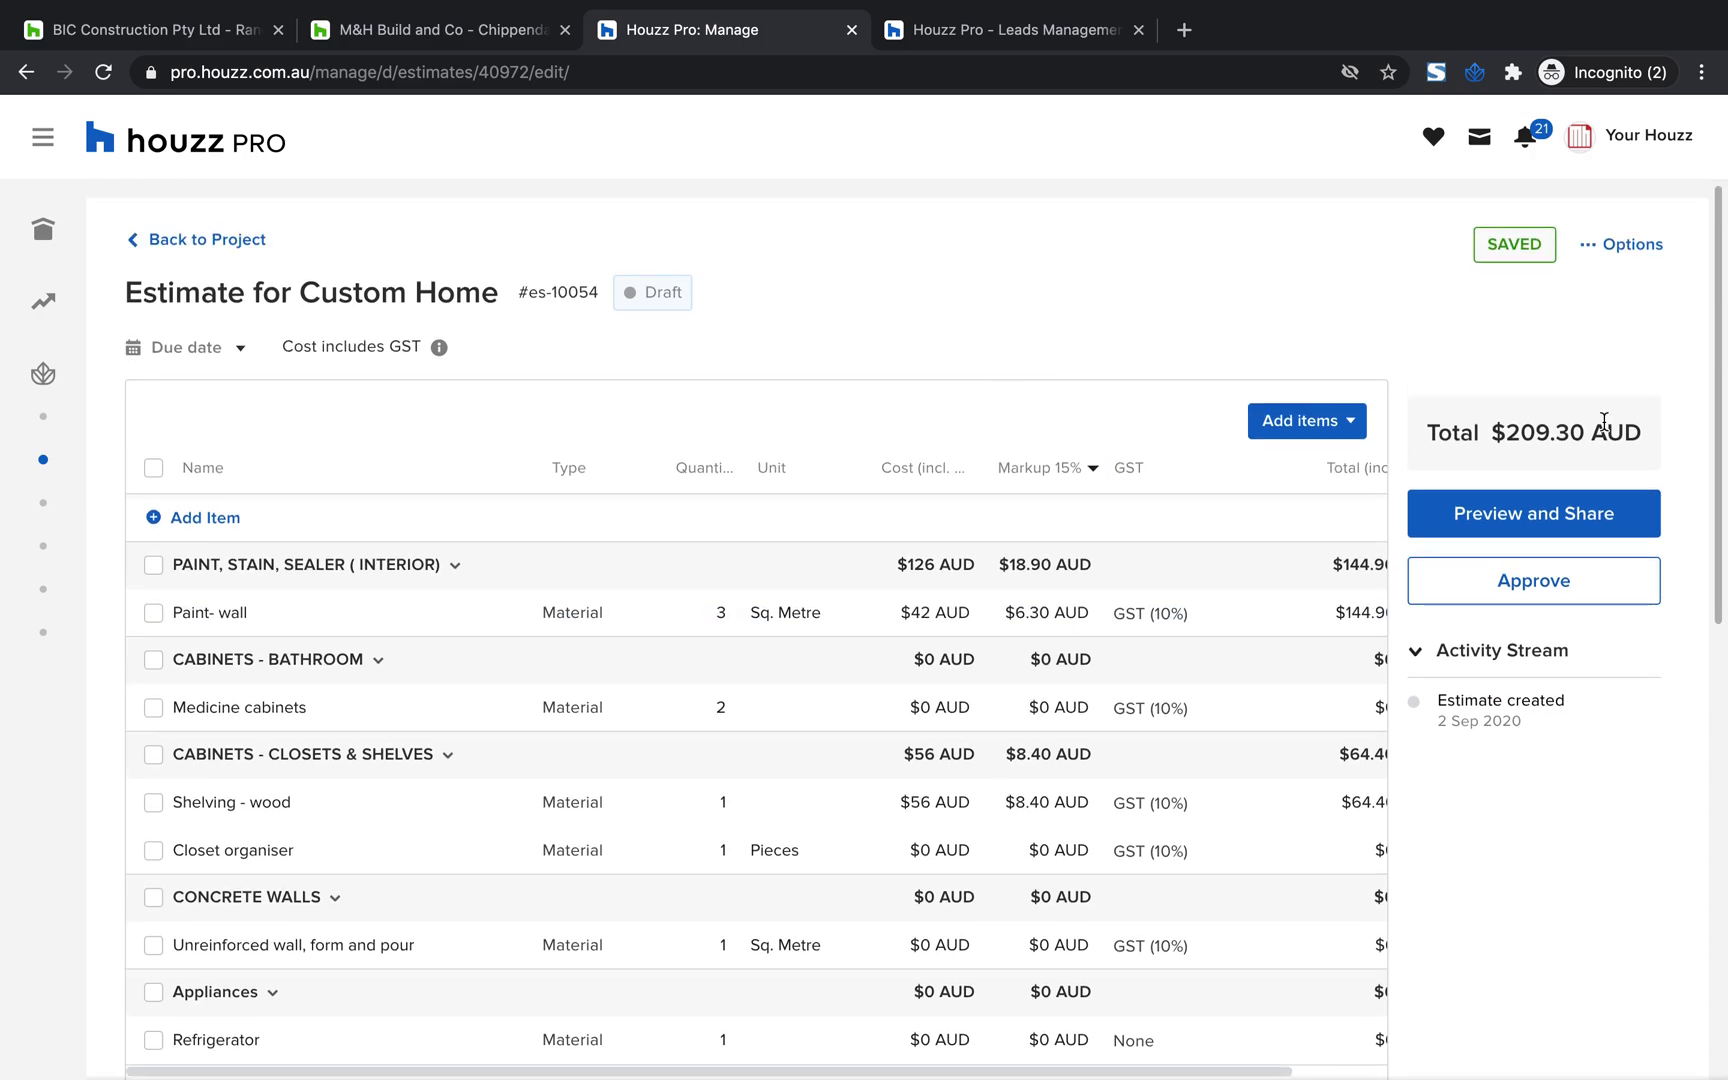
Open the estimate's client preview for sharing and look over its categories, totals and email details
{"action": "left_click", "coordinate": [1592, 522]}
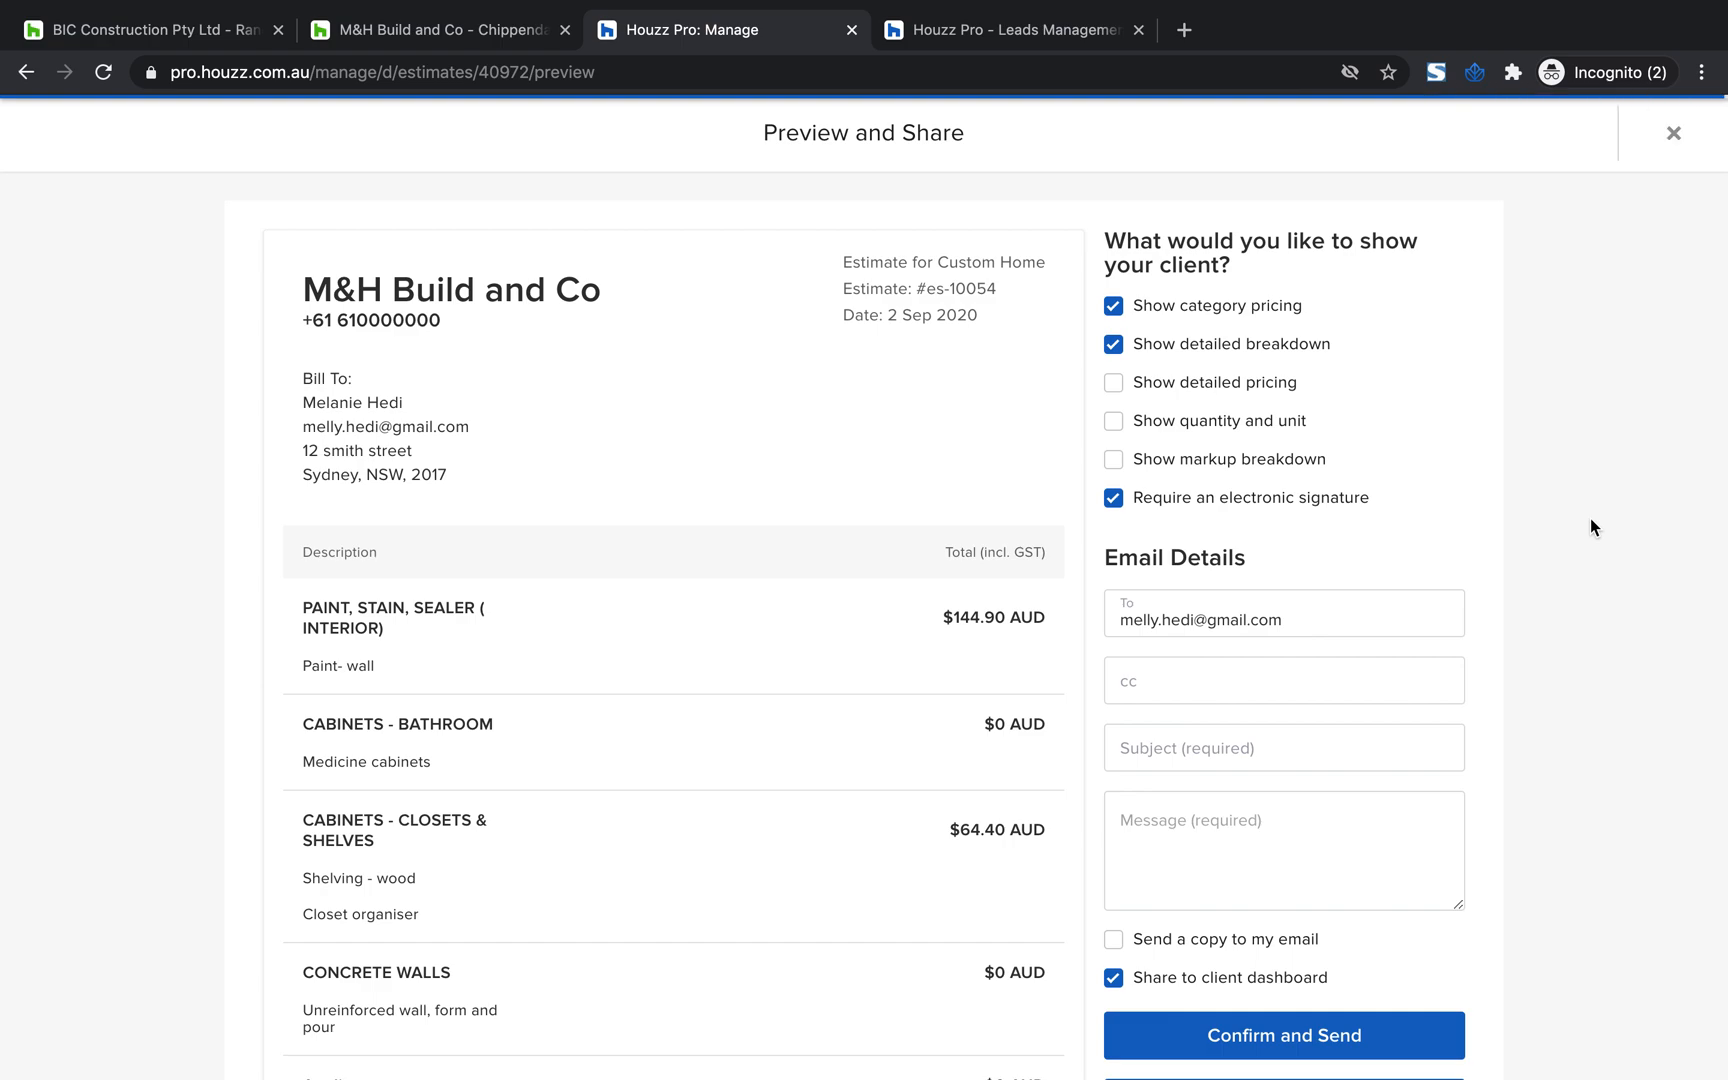
{"action": "scroll", "coordinate": [906, 688], "scroll_direction": "down", "scroll_amount": 5}
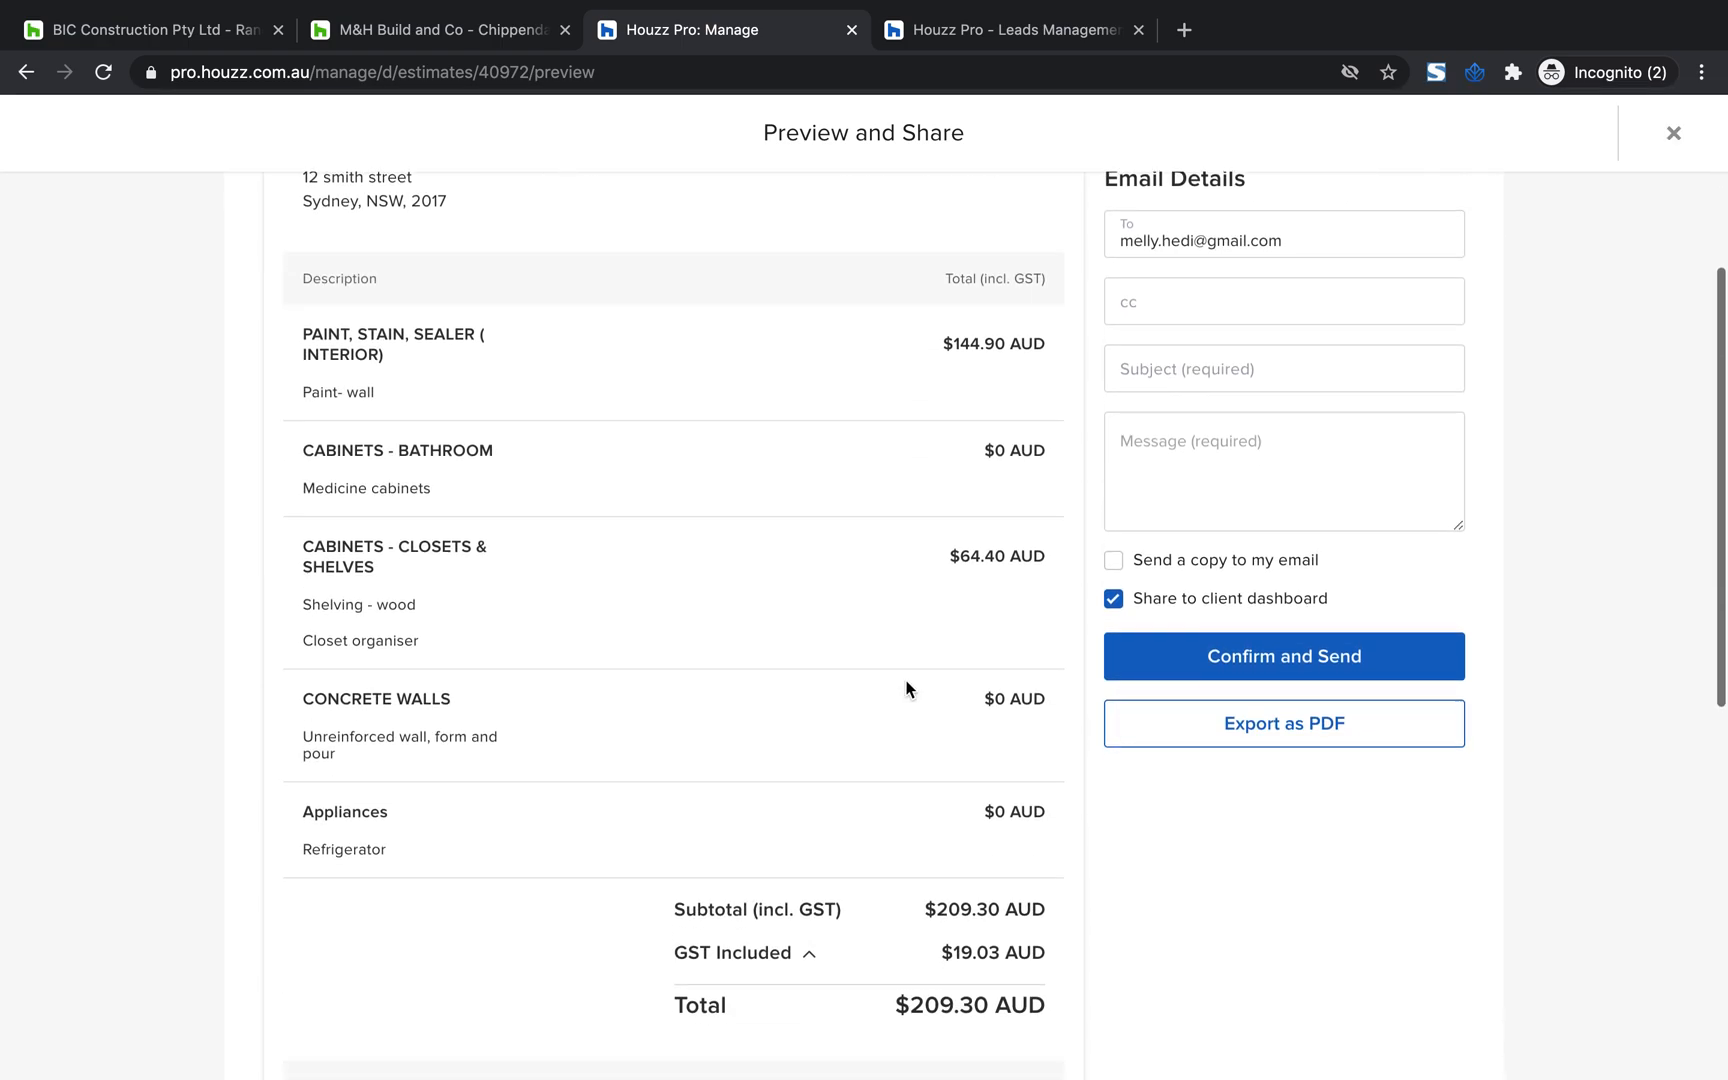
{"action": "scroll", "coordinate": [906, 686], "scroll_direction": "up", "scroll_amount": 4}
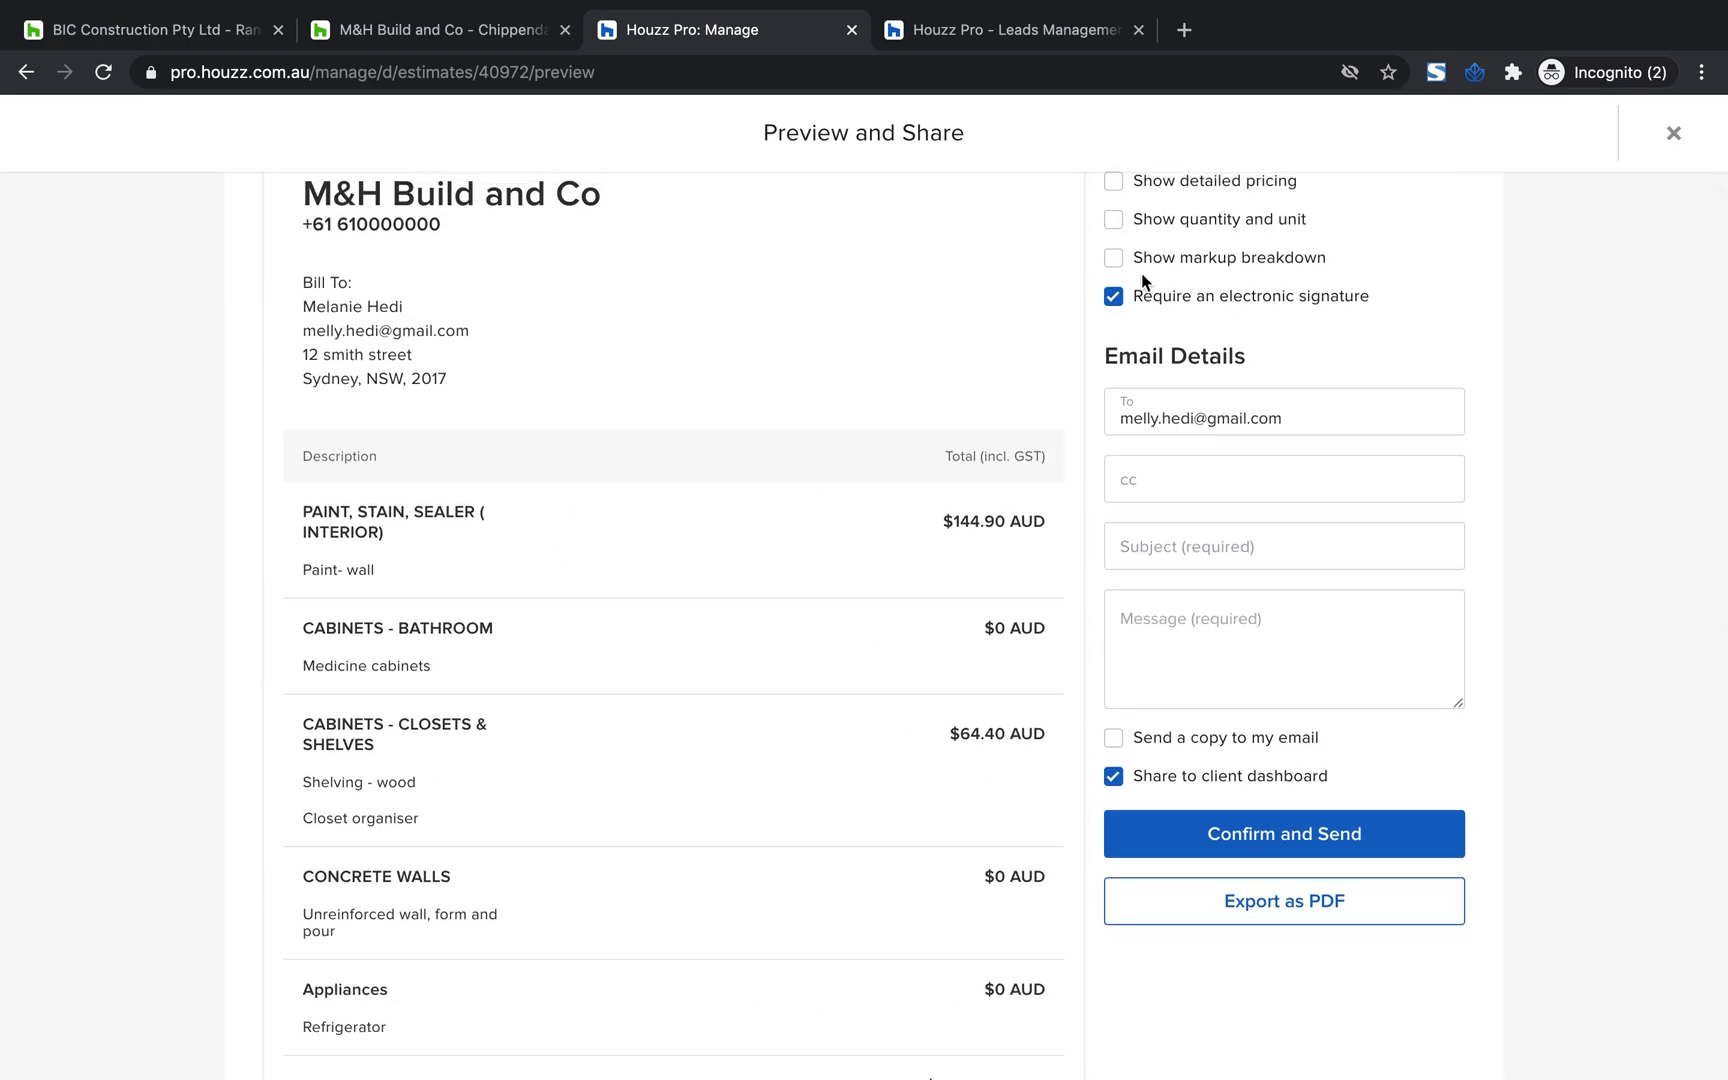
{"action": "scroll", "coordinate": [1141, 273], "scroll_direction": "up", "scroll_amount": 1}
Try showing quantity and unit in the client preview, turn that option back off, and leave detailed pricing shown
{"action": "left_click", "coordinate": [1113, 256]}
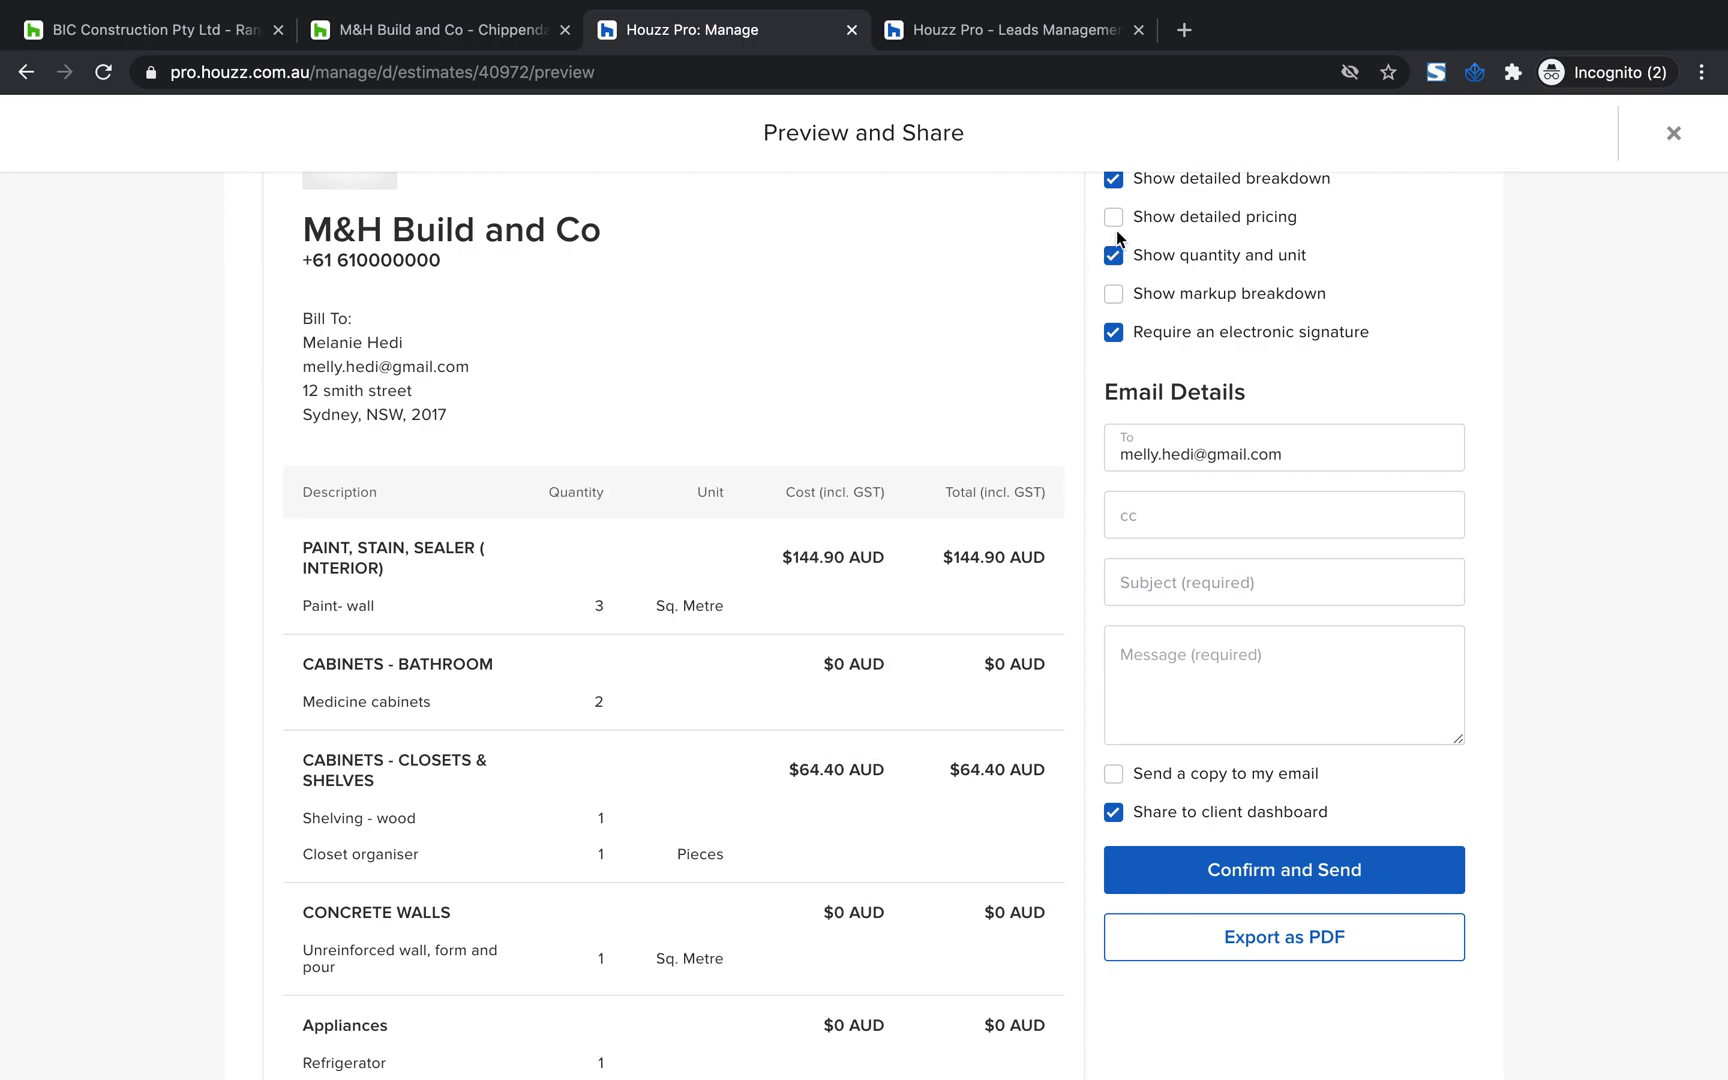
{"action": "left_click", "coordinate": [1115, 224]}
{"action": "left_click", "coordinate": [1115, 224]}
{"action": "left_click", "coordinate": [1114, 256]}
{"action": "left_click", "coordinate": [1114, 218]}
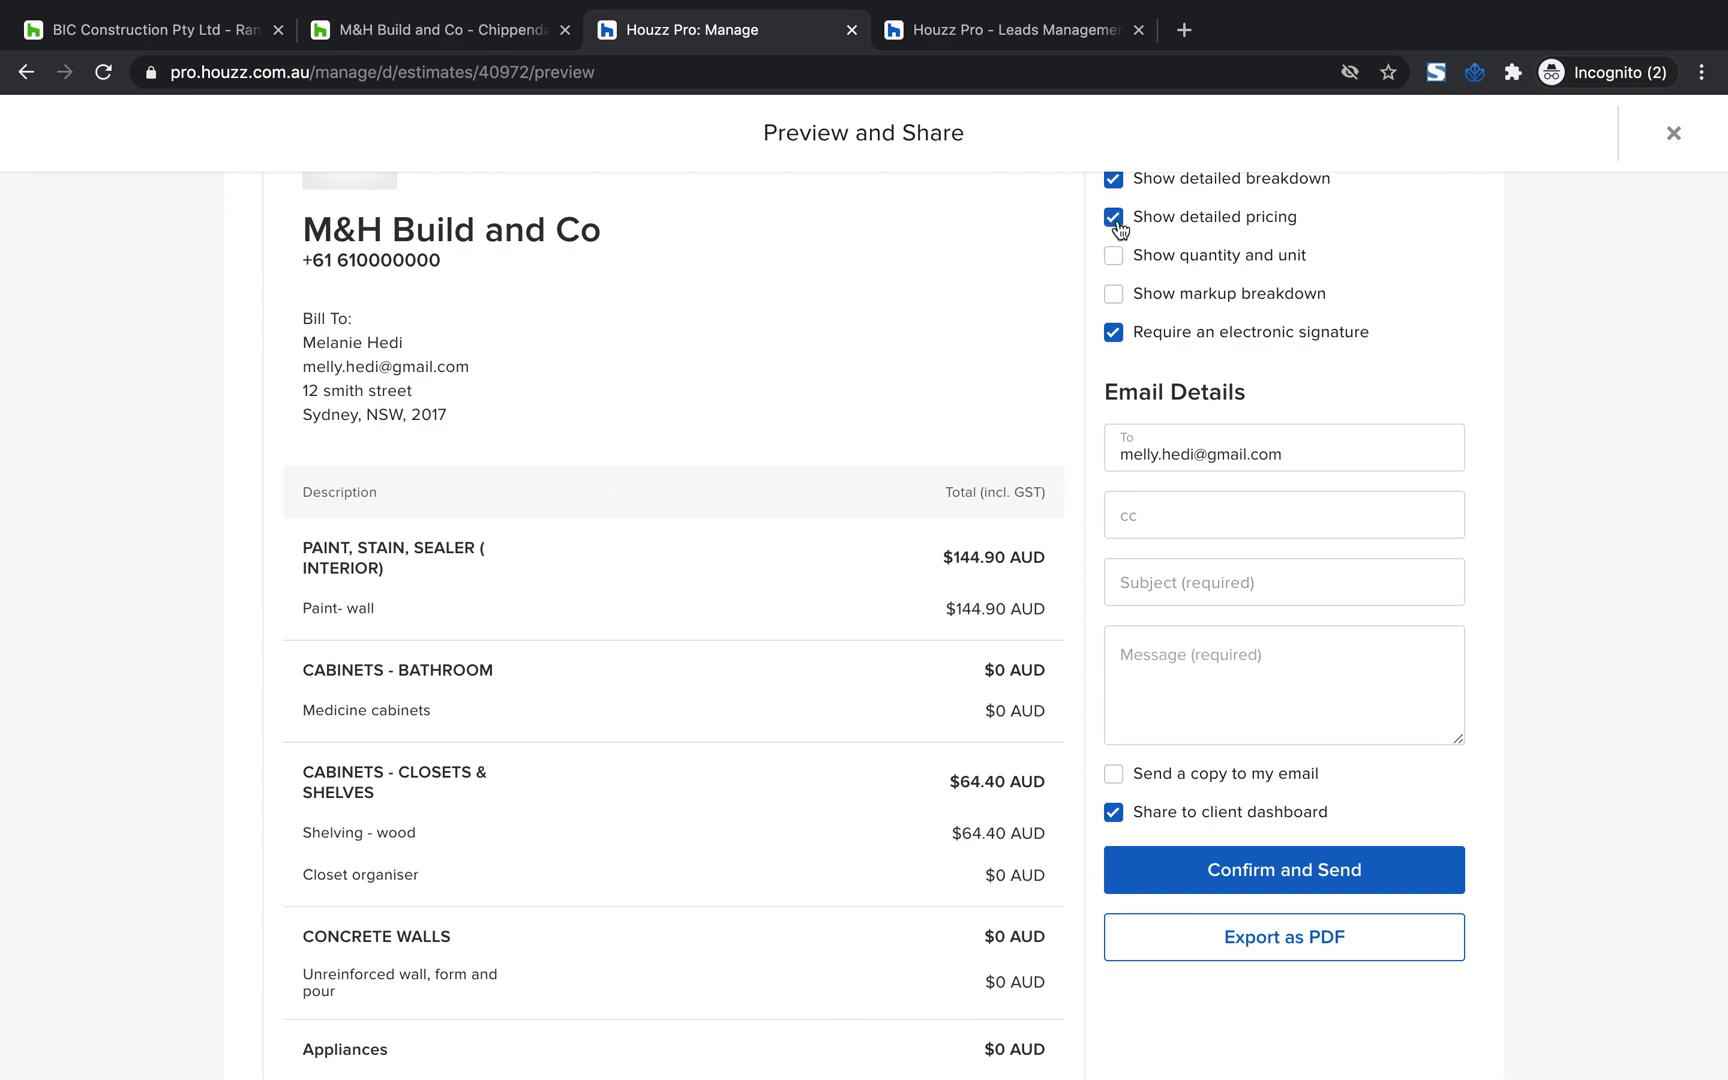
Close the estimate's client preview and approve the Custom Home estimate
{"action": "scroll", "coordinate": [1290, 426], "scroll_direction": "up", "scroll_amount": 2}
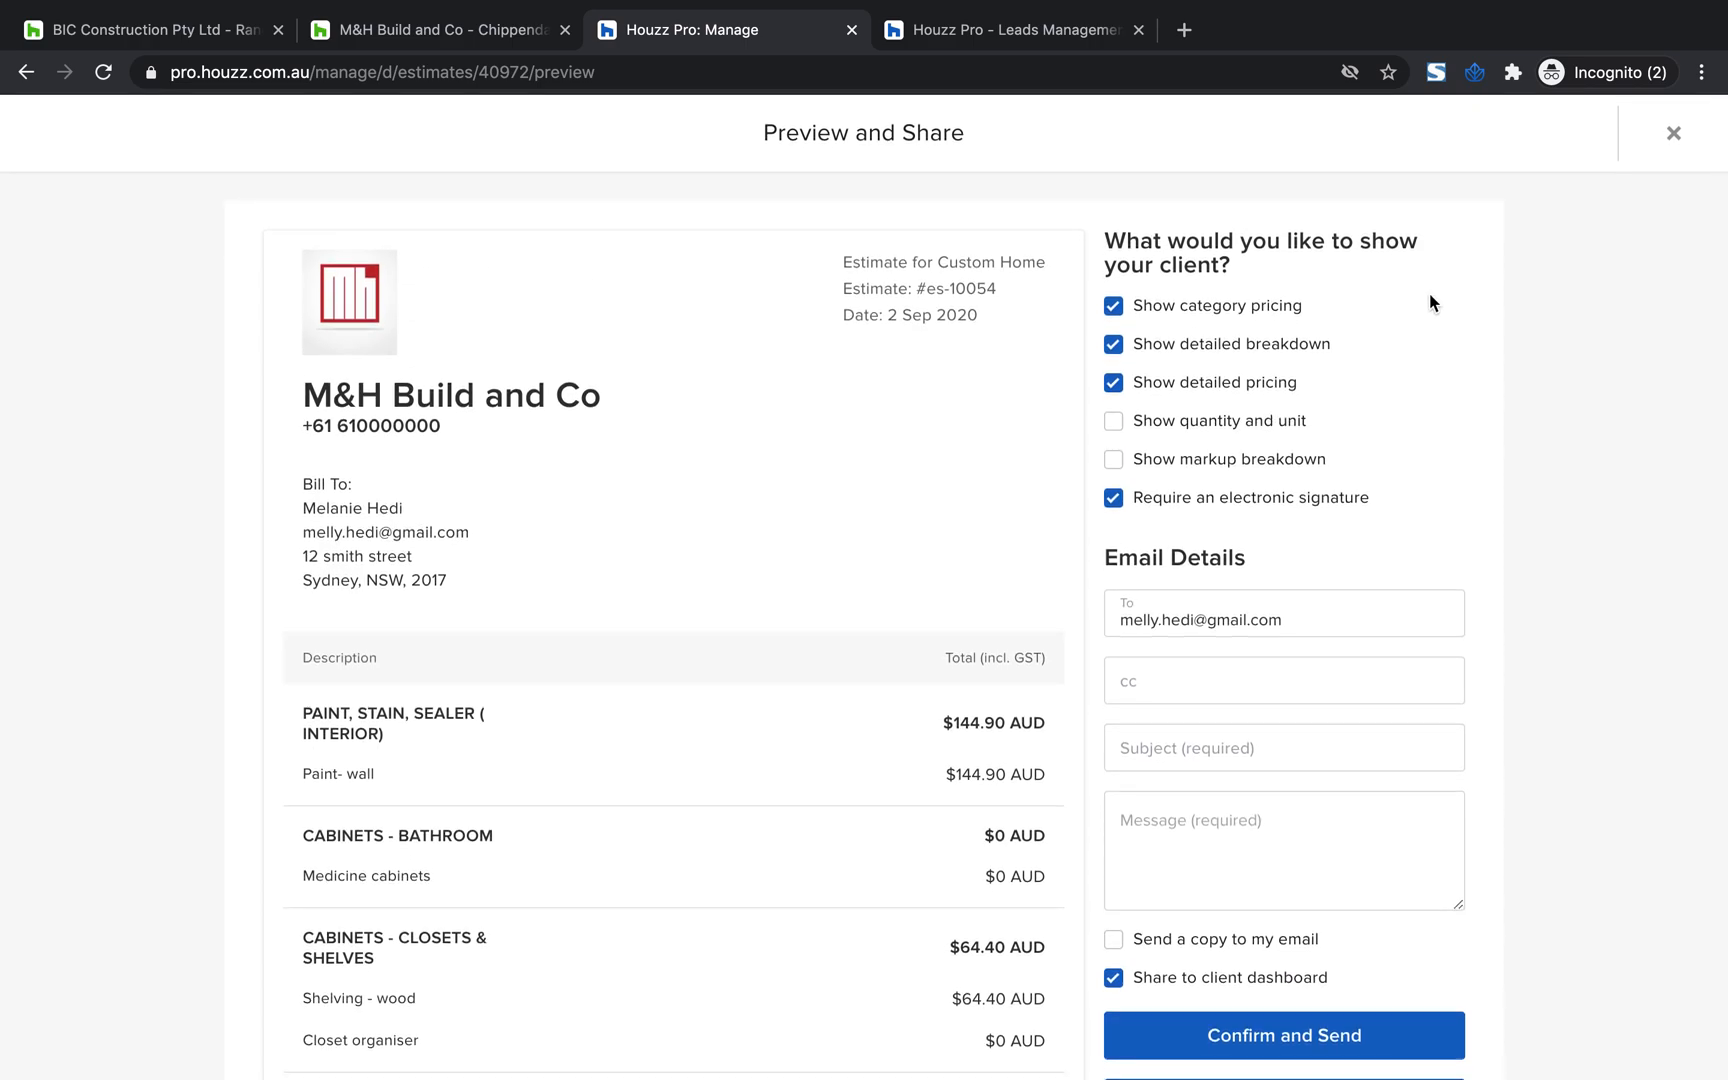
{"action": "scroll", "coordinate": [1420, 305], "scroll_direction": "down", "scroll_amount": 3}
{"action": "scroll", "coordinate": [1383, 320], "scroll_direction": "up", "scroll_amount": 3}
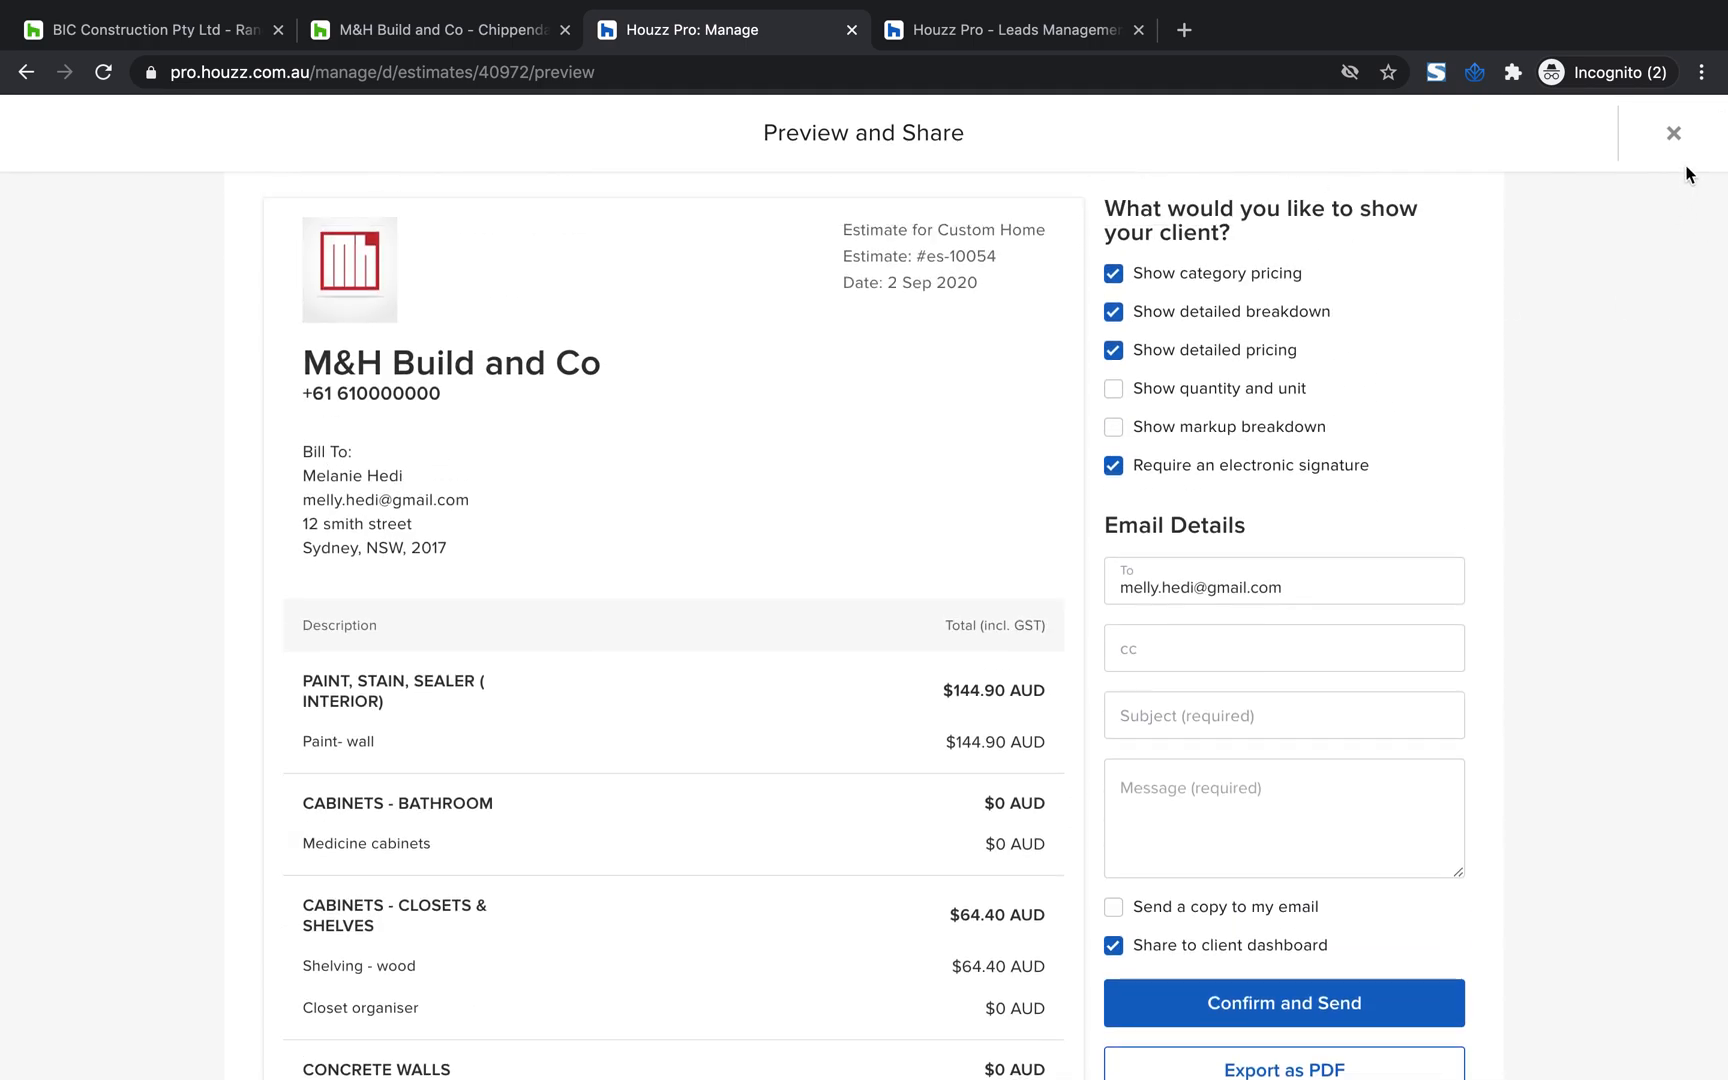
{"action": "left_click", "coordinate": [1676, 136]}
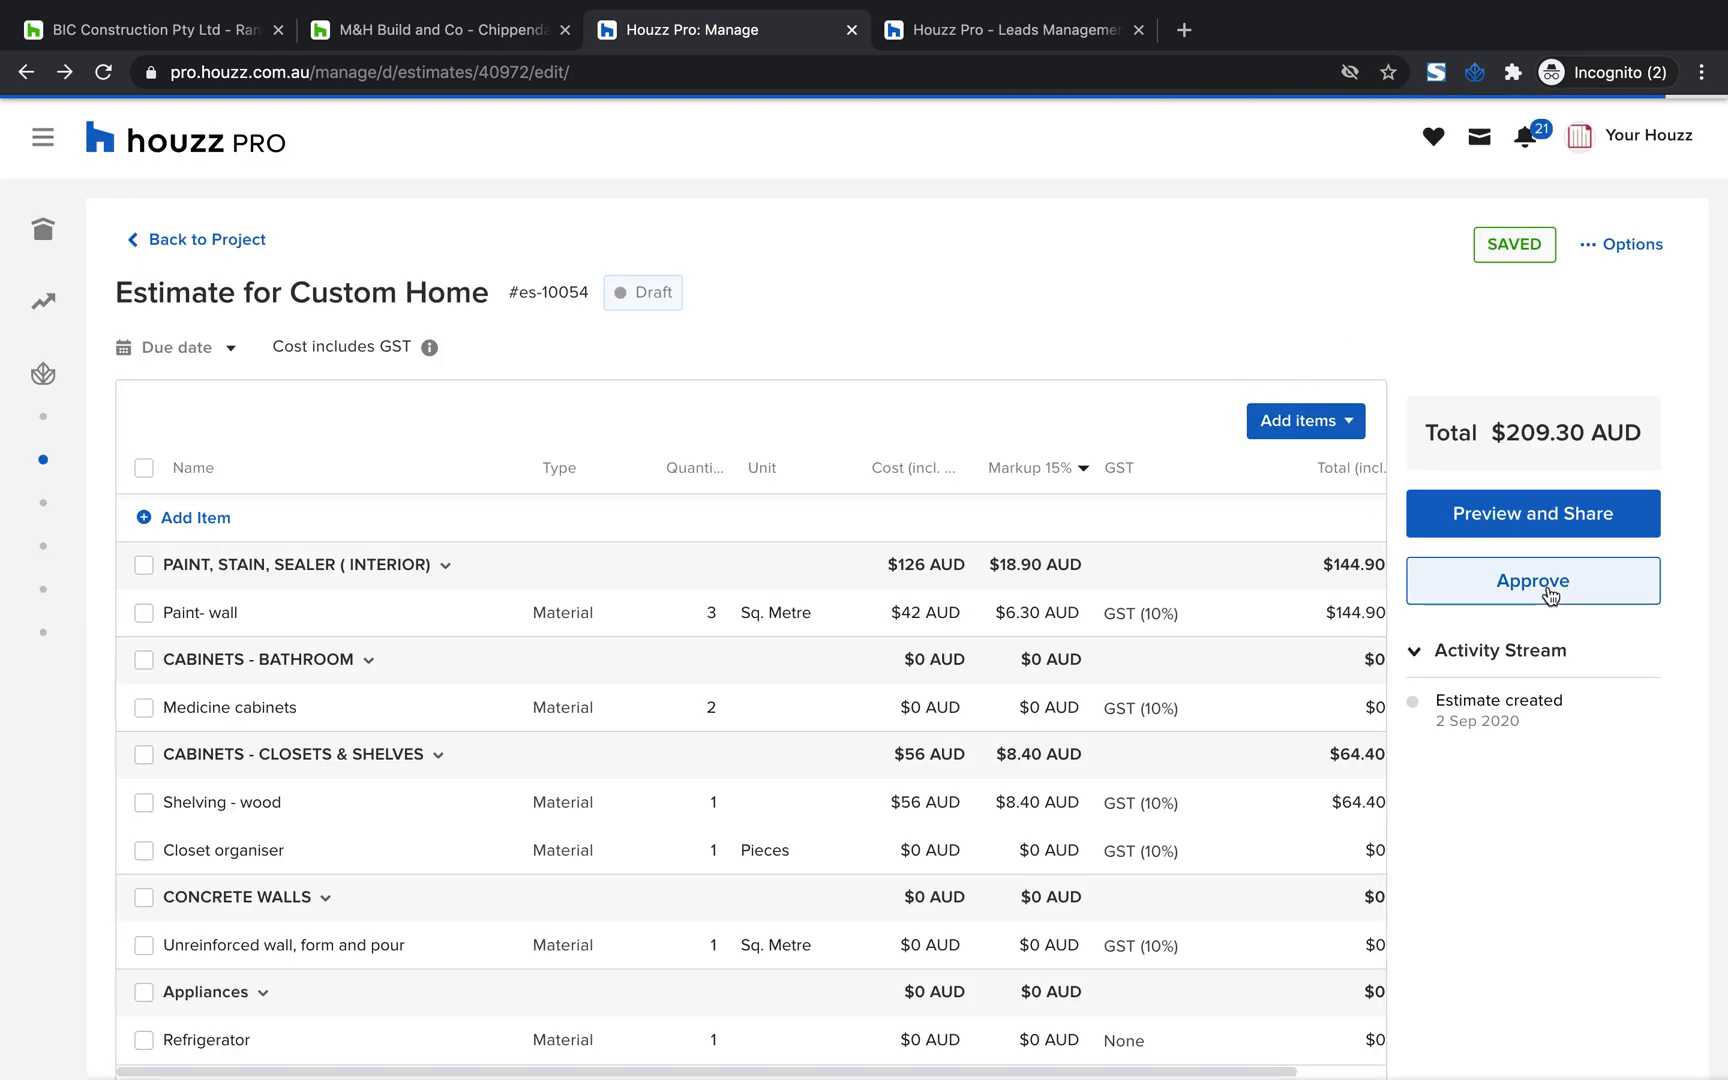
{"action": "left_click", "coordinate": [1548, 589]}
{"action": "left_click", "coordinate": [942, 671]}
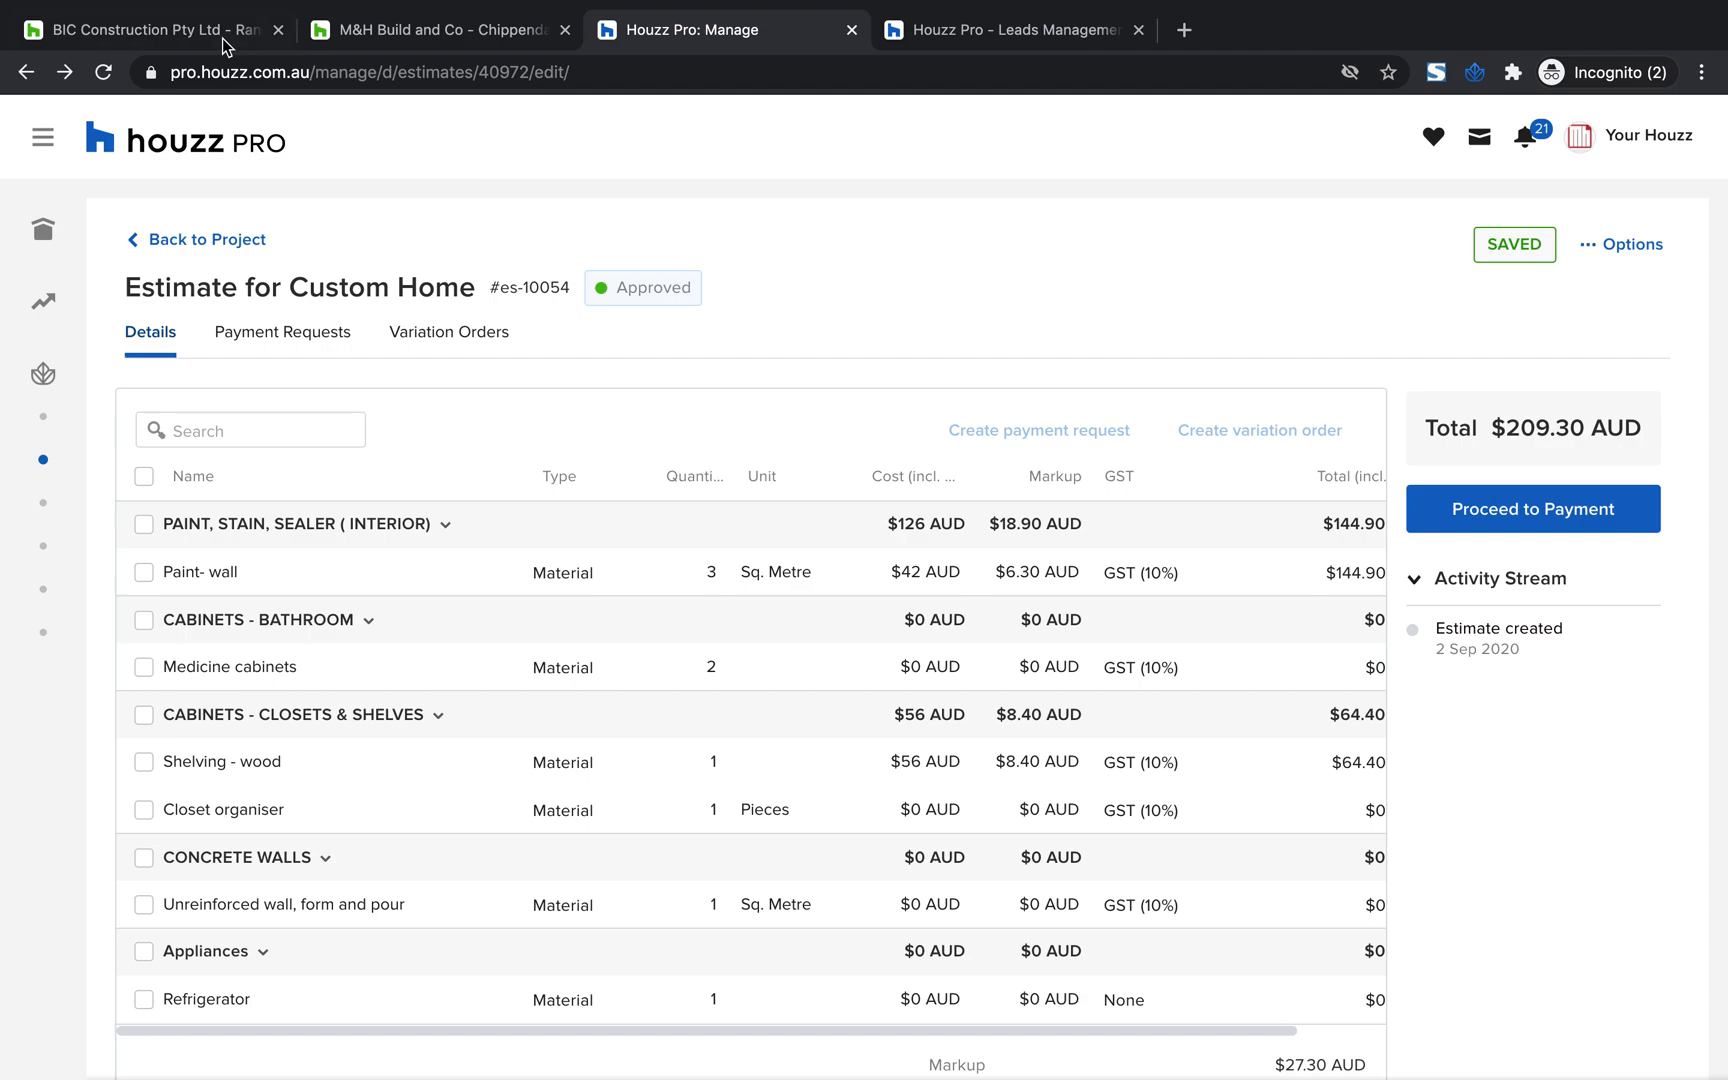
Reload the estimate and examine its activity stream, approval status and payment requests section
{"action": "left_click", "coordinate": [103, 72]}
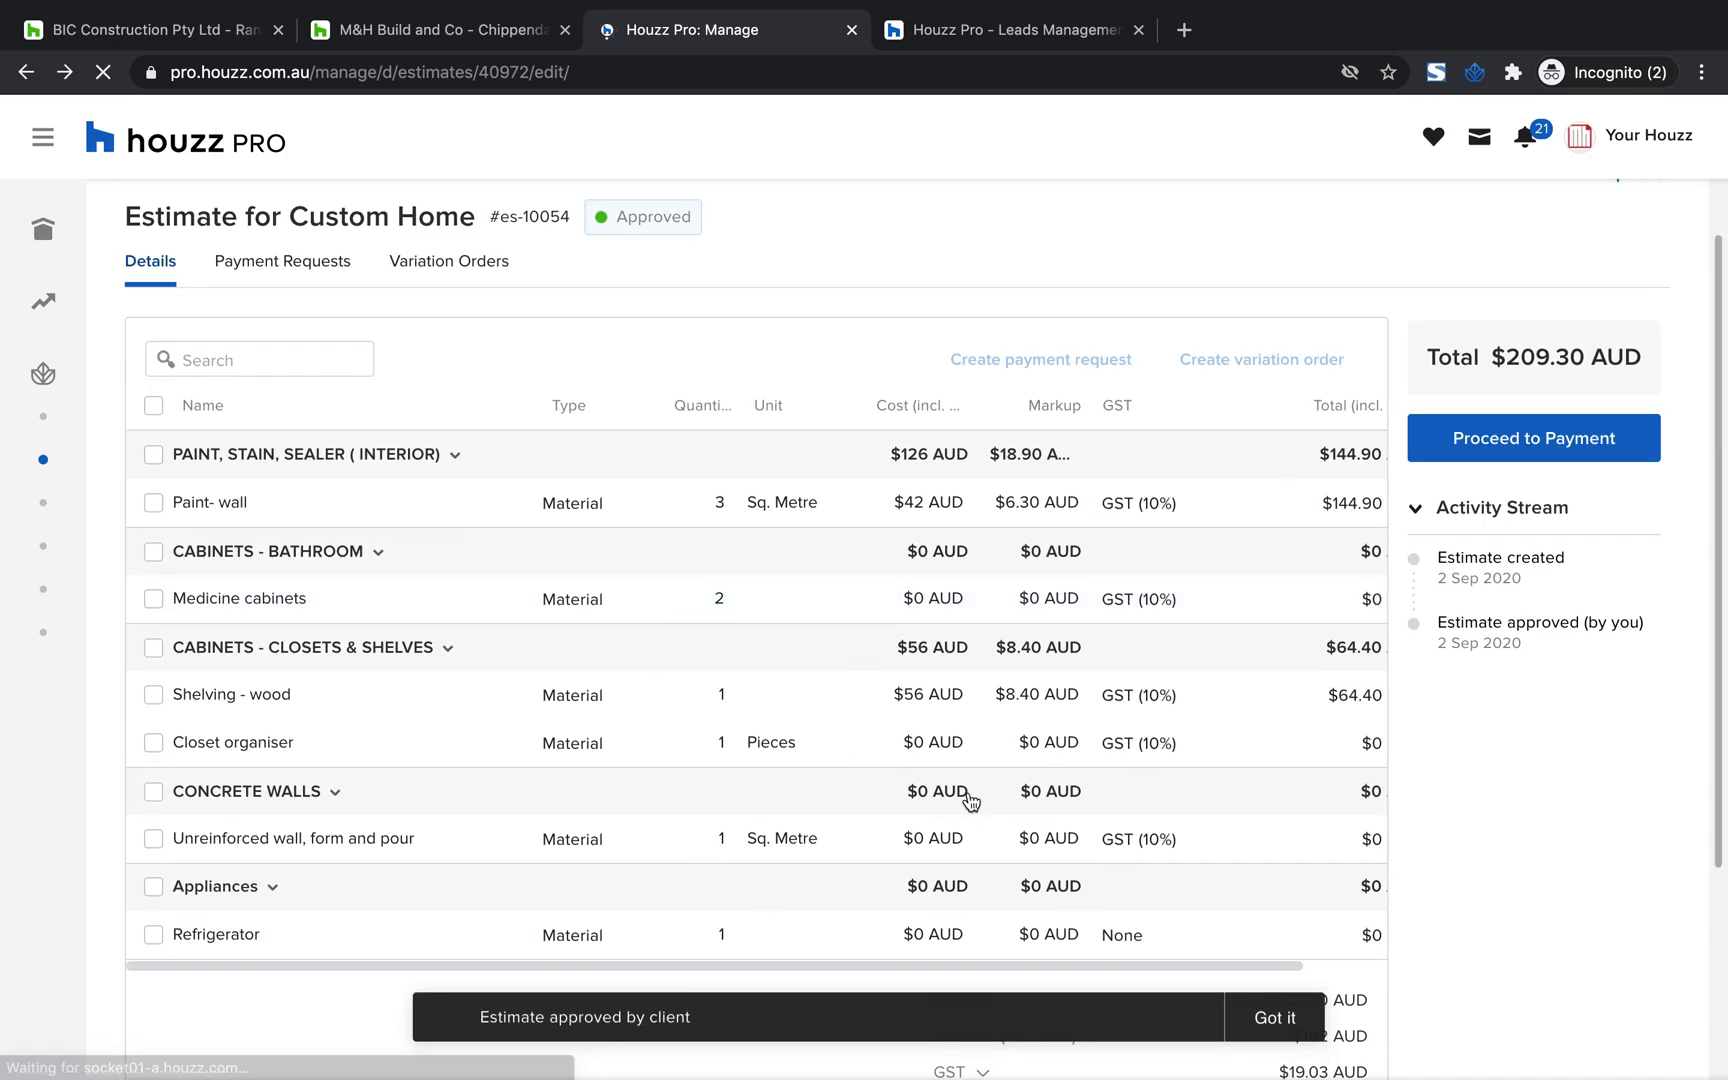
{"action": "left_click_drag", "start_coordinate": [1543, 640], "coordinate": [1447, 603]}
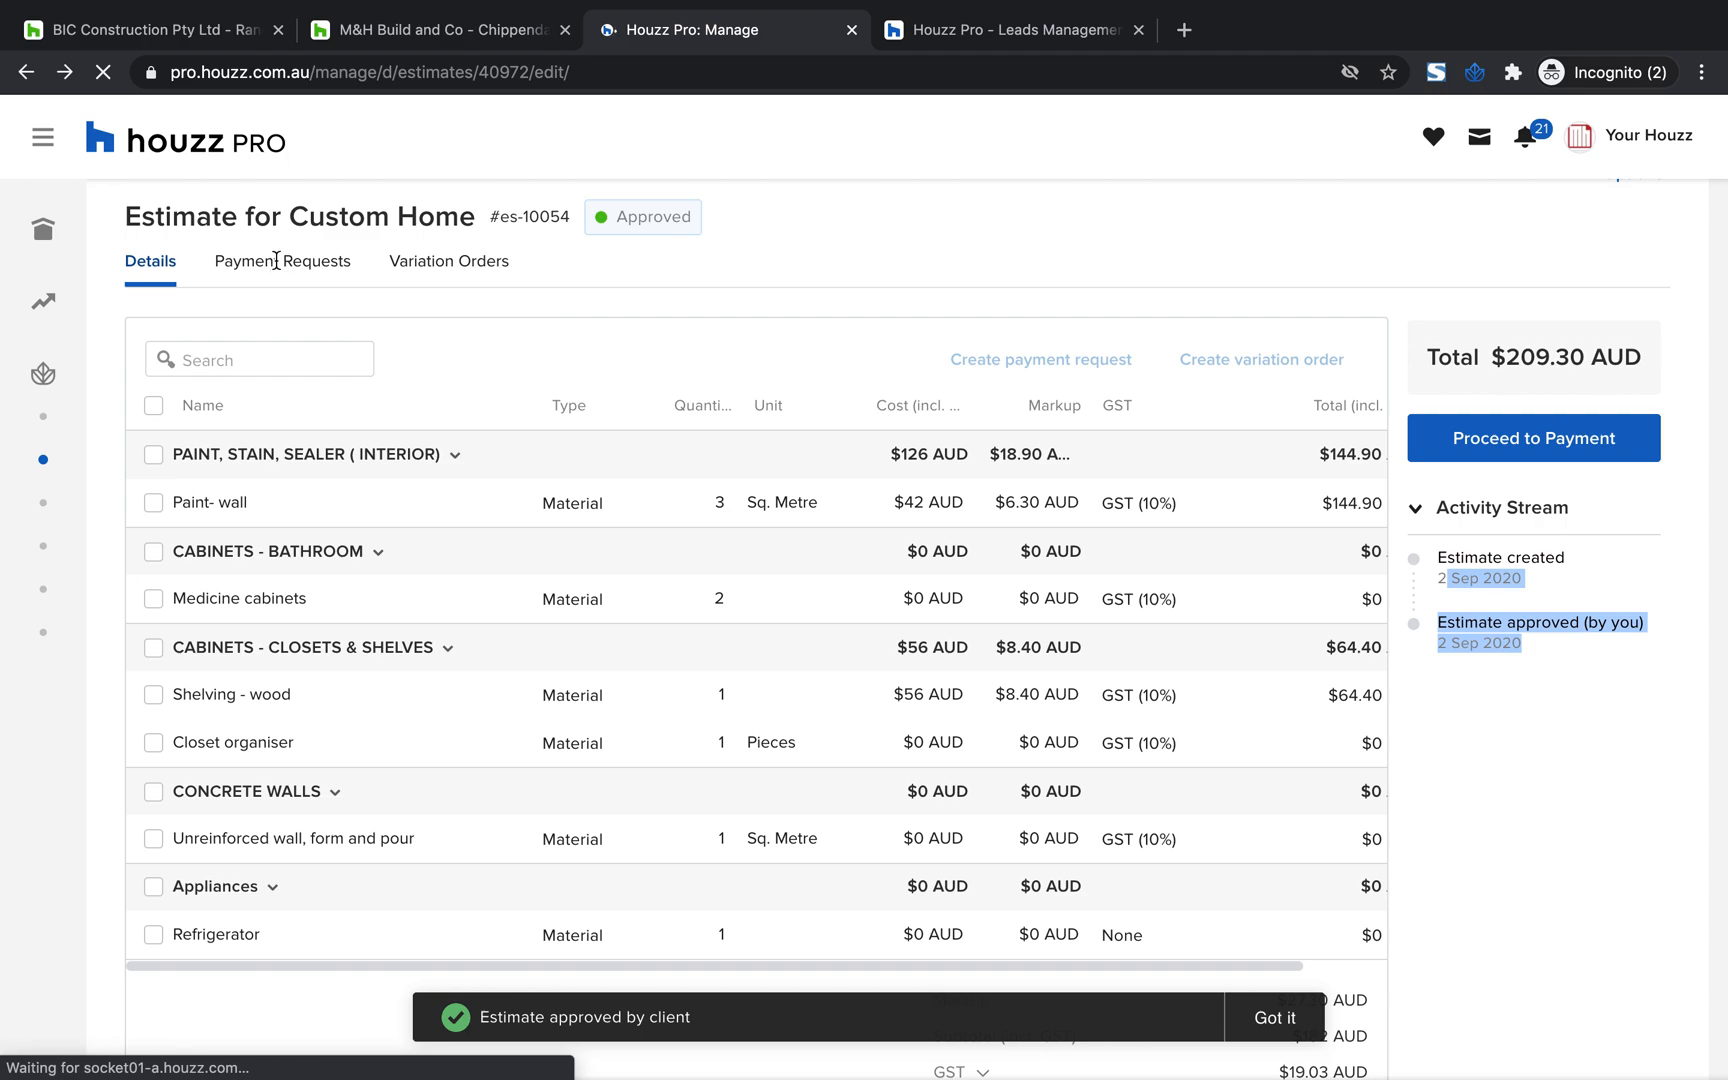
{"action": "scroll", "coordinate": [275, 263], "scroll_direction": "up", "scroll_amount": 1}
{"action": "scroll", "coordinate": [271, 265], "scroll_direction": "up", "scroll_amount": 2}
{"action": "scroll", "coordinate": [271, 265], "scroll_direction": "up", "scroll_amount": 1}
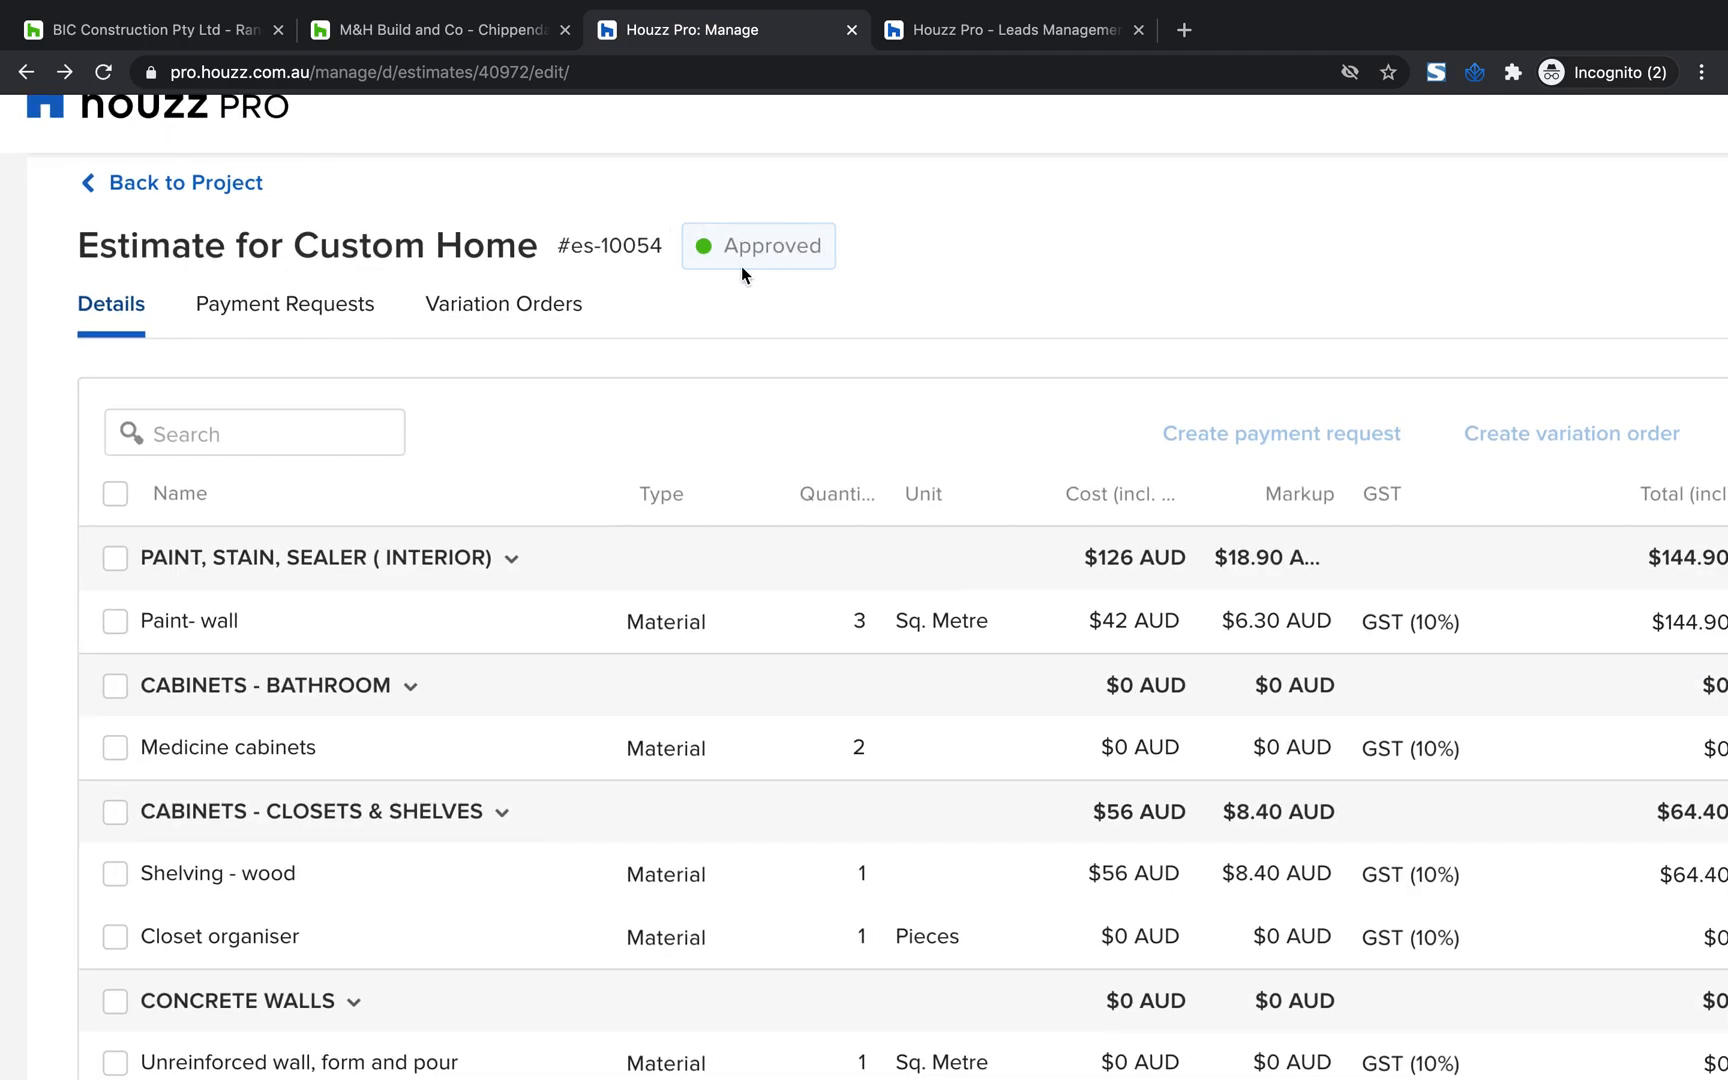
{"action": "left_click_drag", "start_coordinate": [395, 313], "coordinate": [212, 292]}
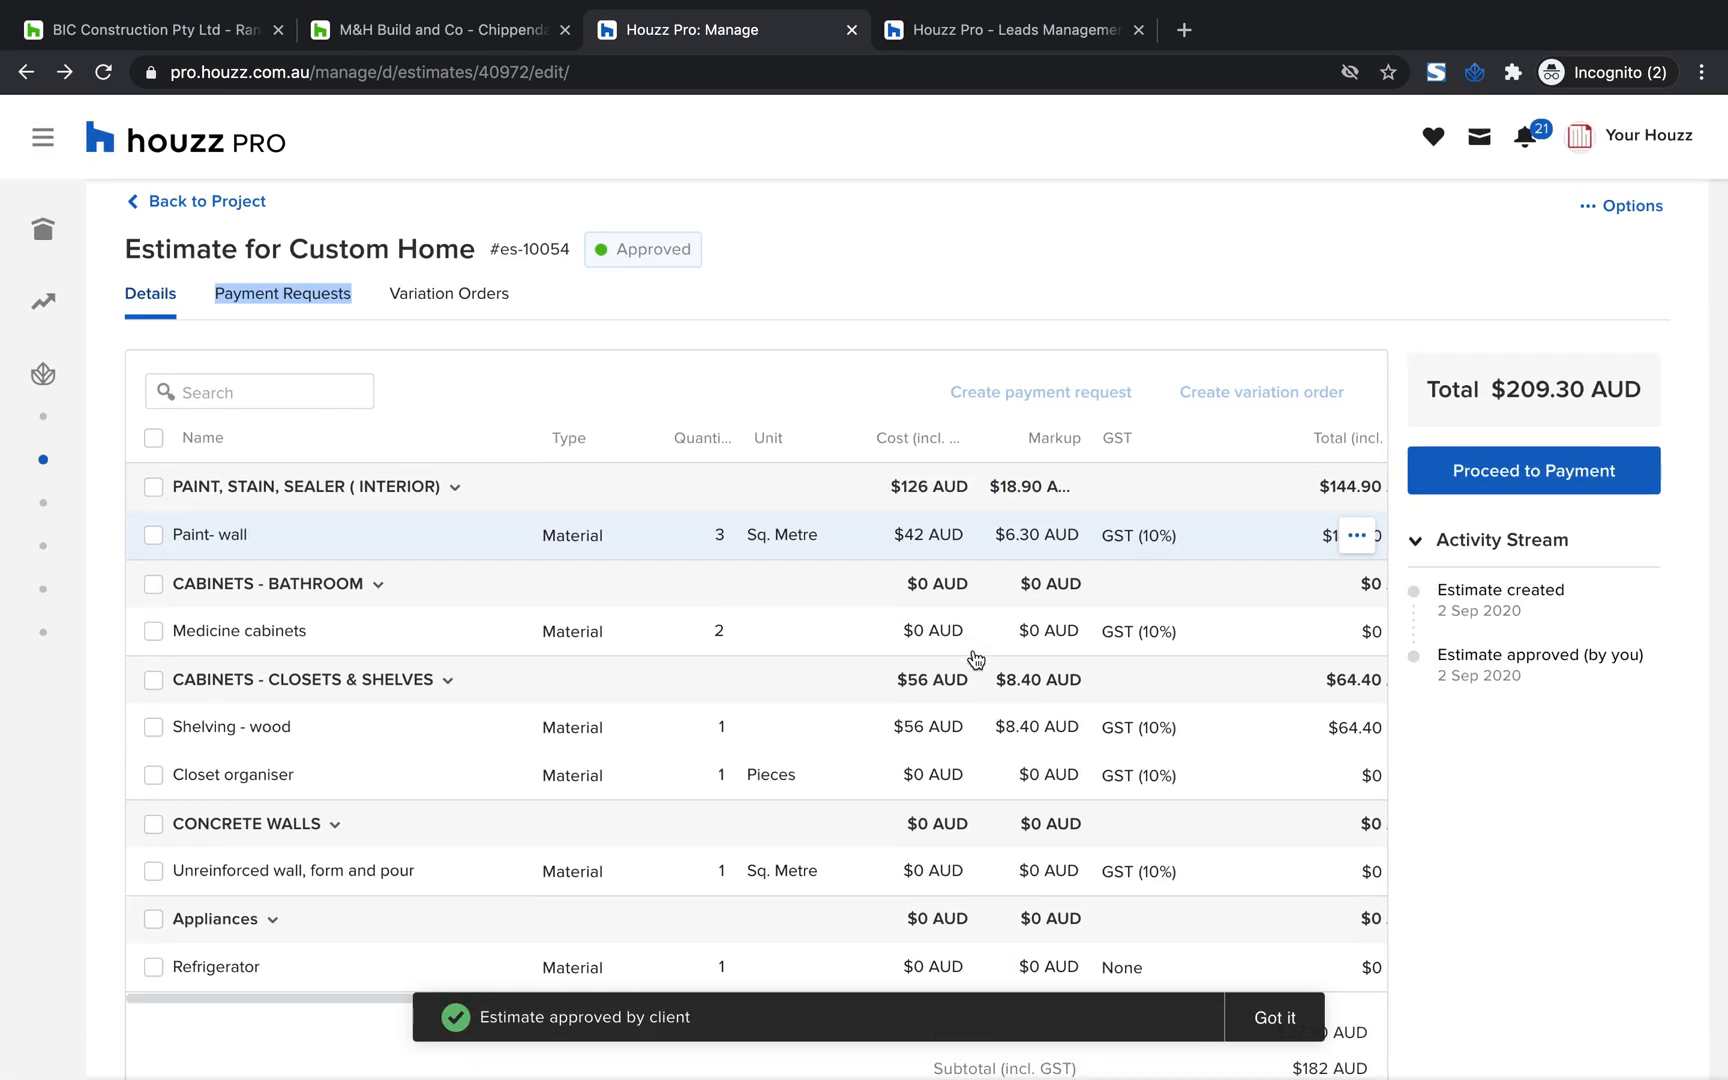
Try selecting all estimate items, then only the interior paint and bathroom cabinet categories
{"action": "left_click", "coordinate": [156, 440]}
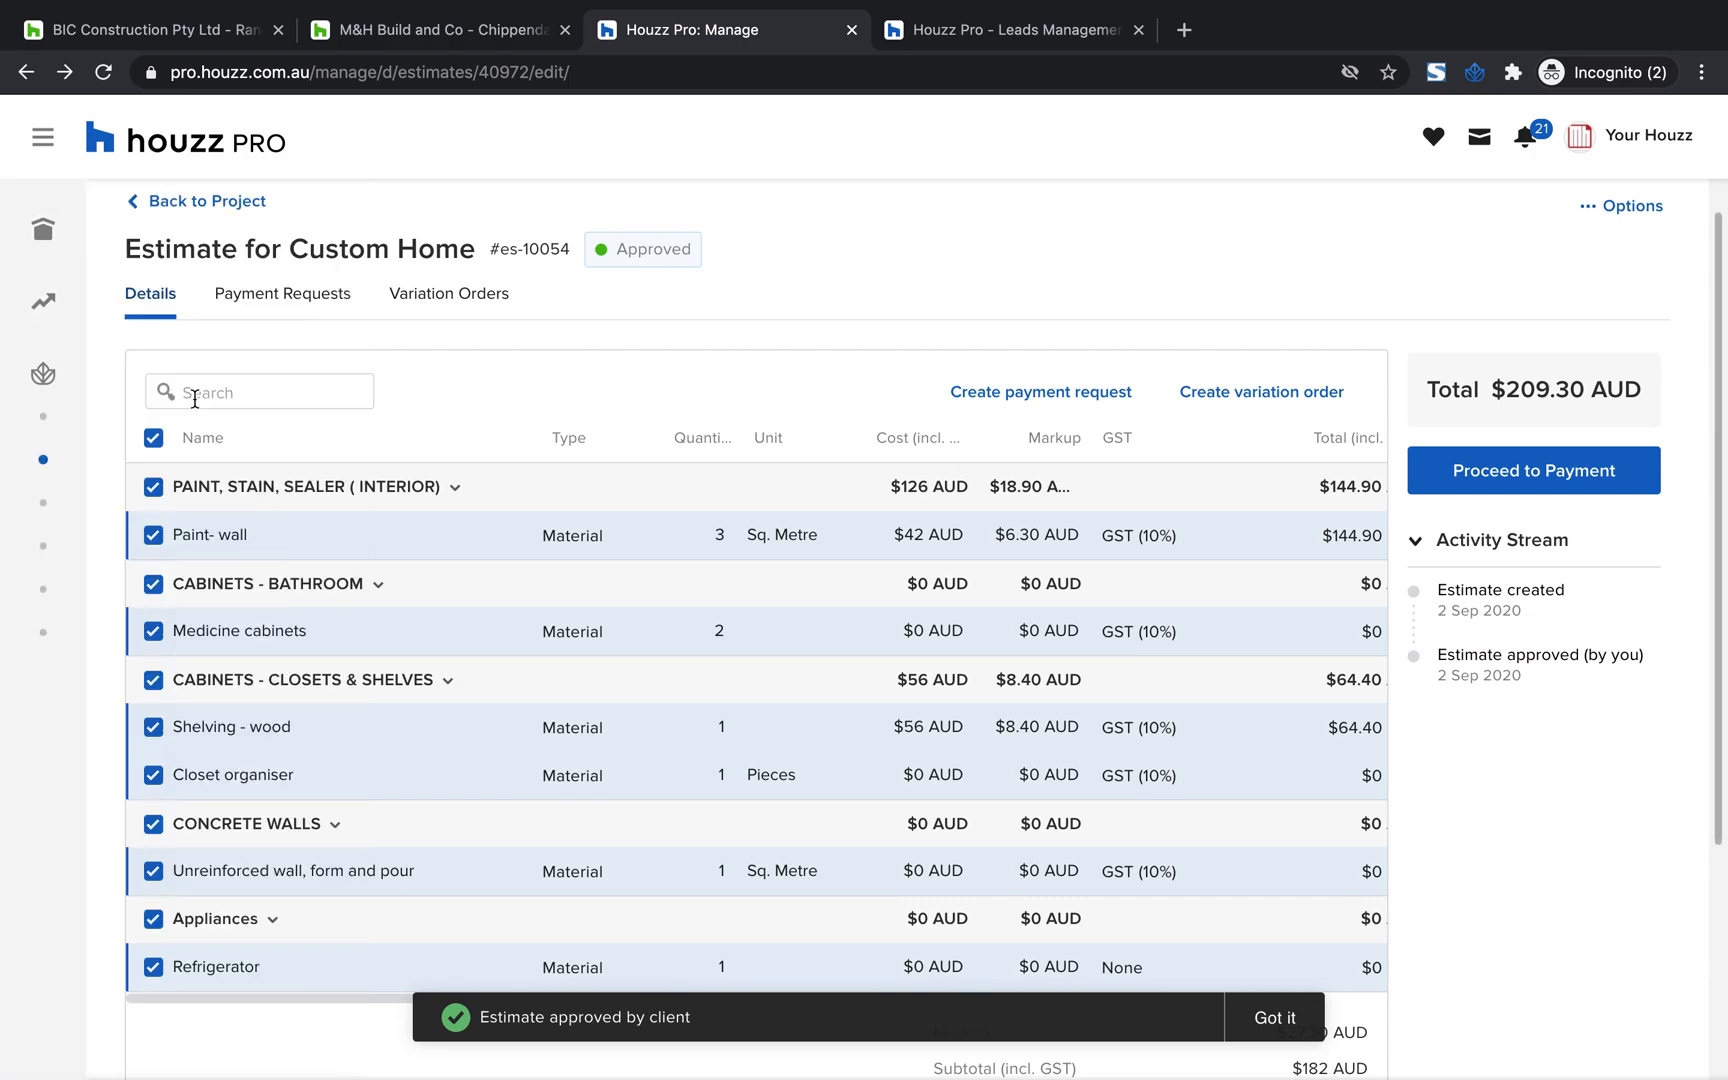
{"action": "left_click", "coordinate": [153, 439]}
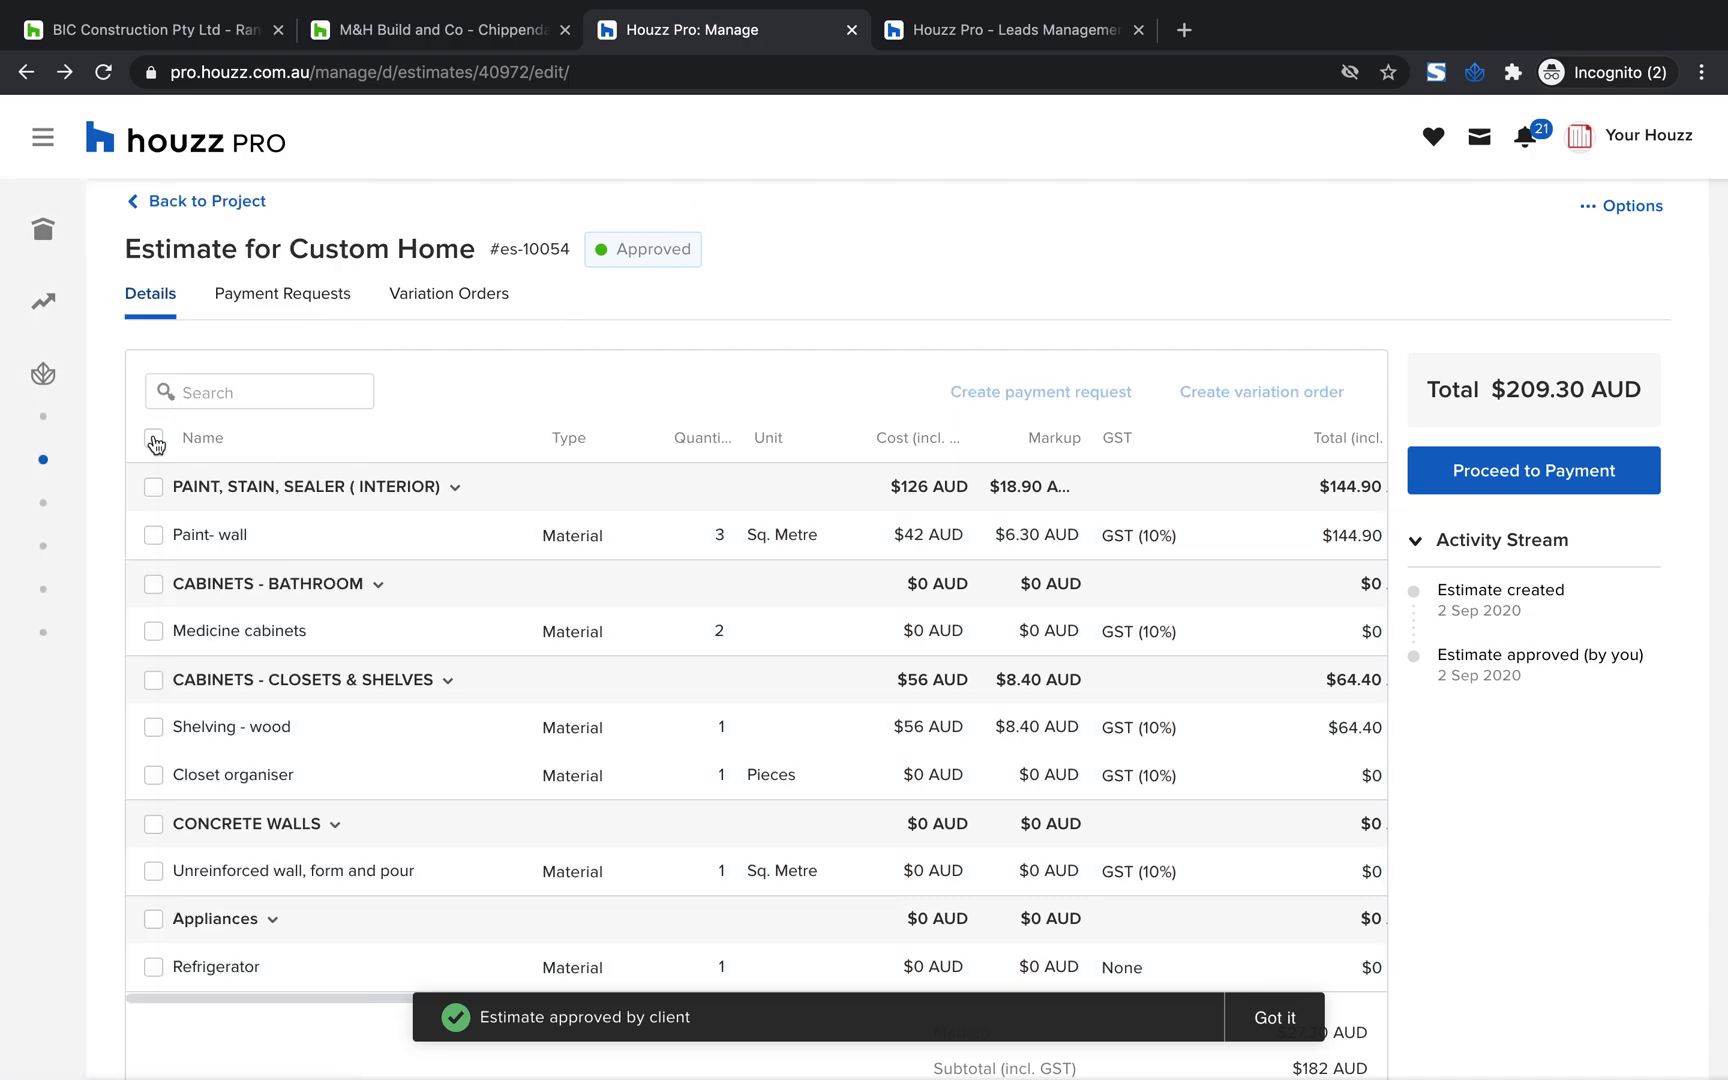
{"action": "left_click", "coordinate": [152, 490]}
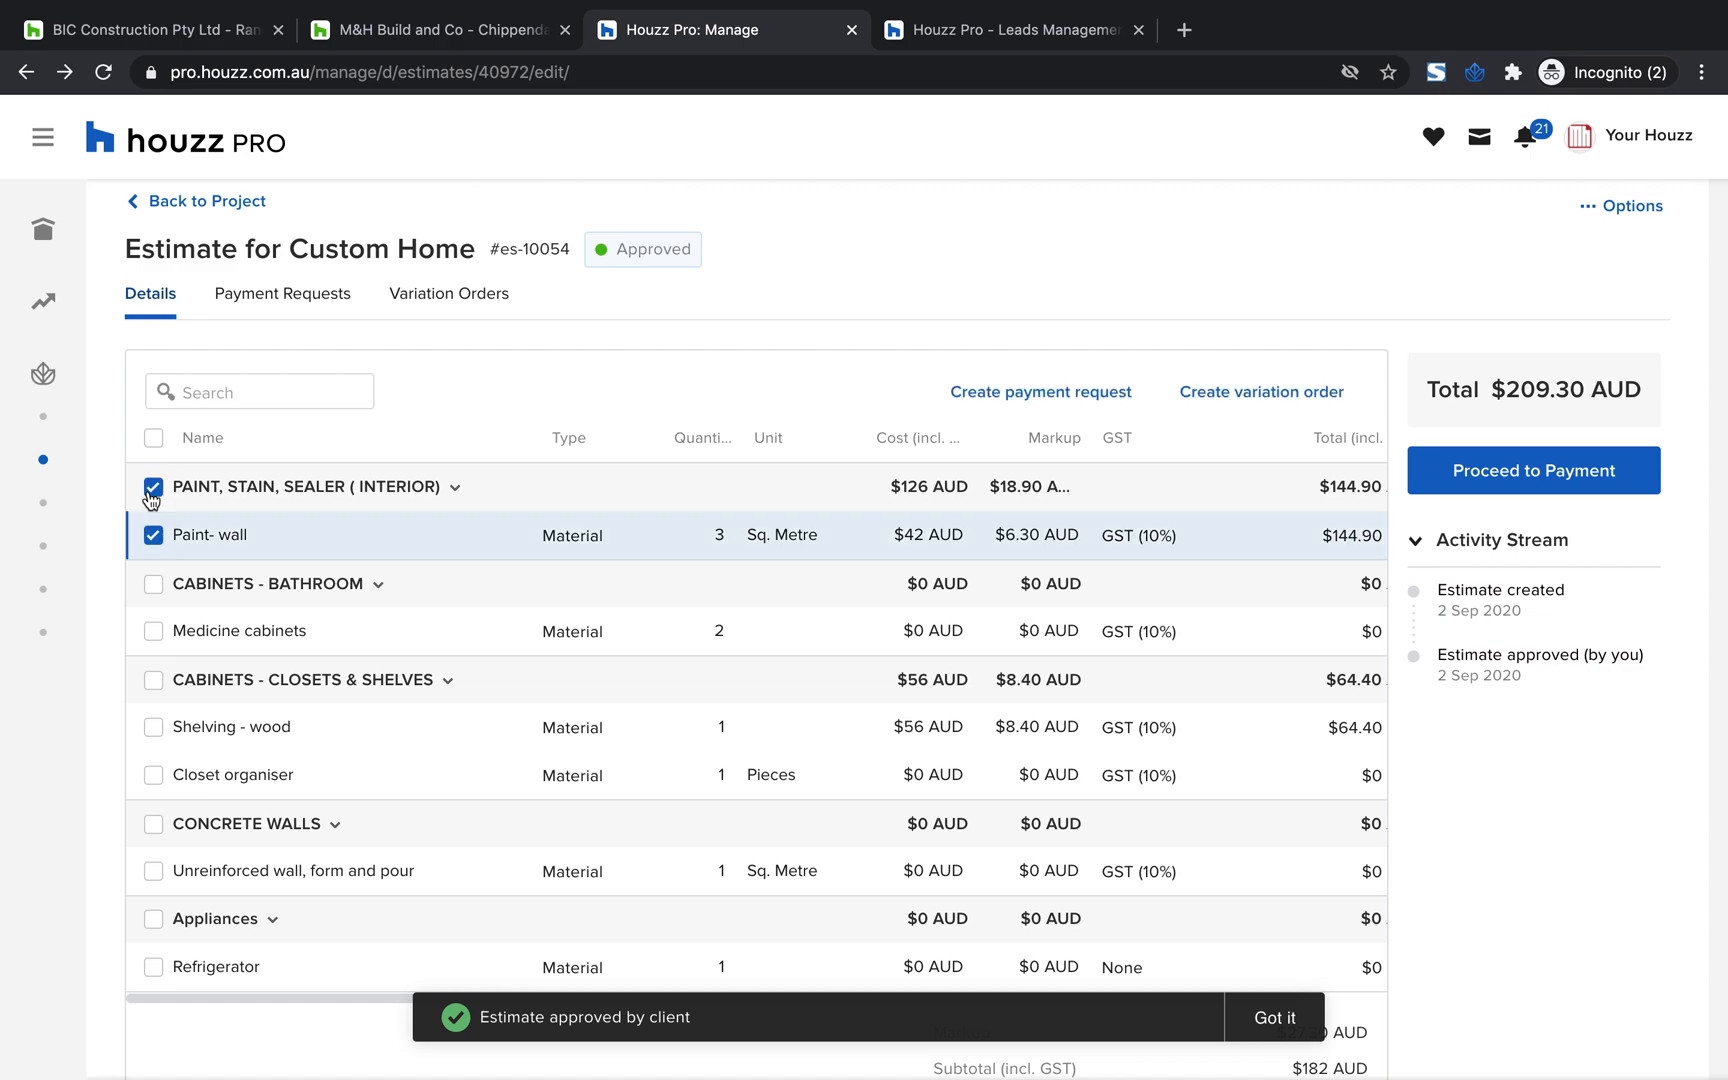
{"action": "left_click", "coordinate": [154, 588]}
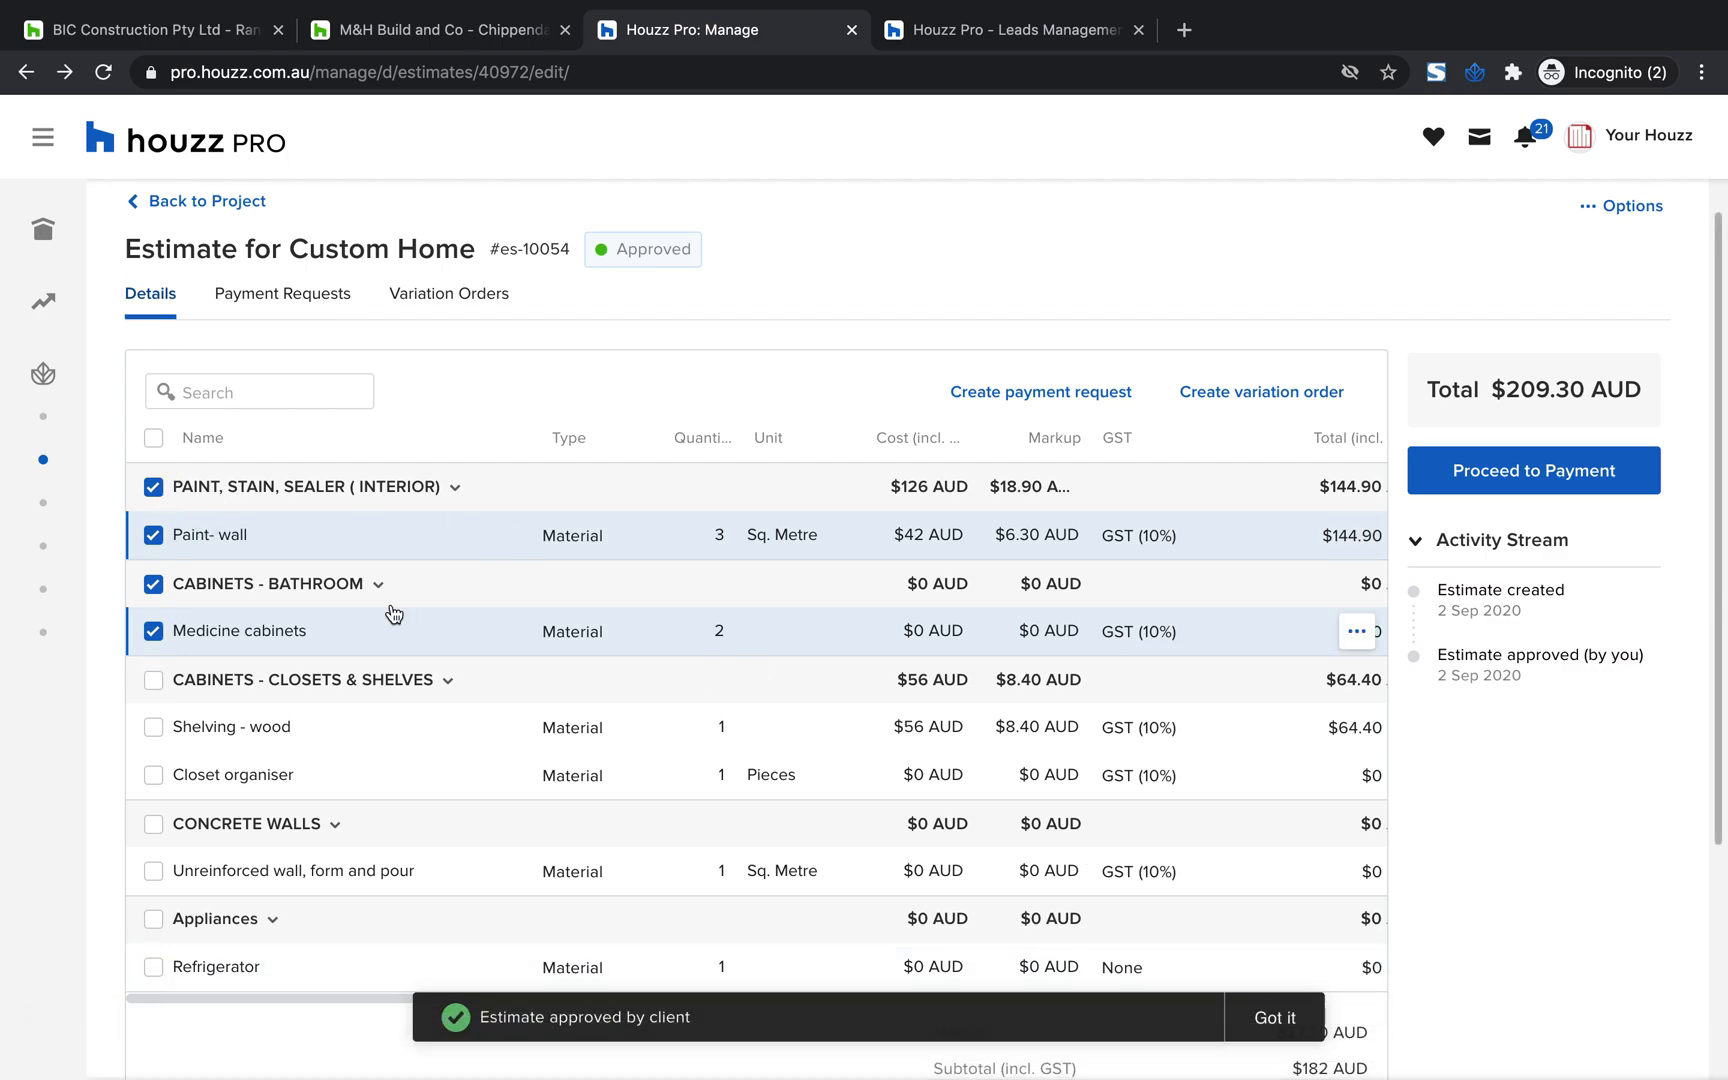
Create a payment request from all items in the approved estimate
{"action": "left_click", "coordinate": [153, 437]}
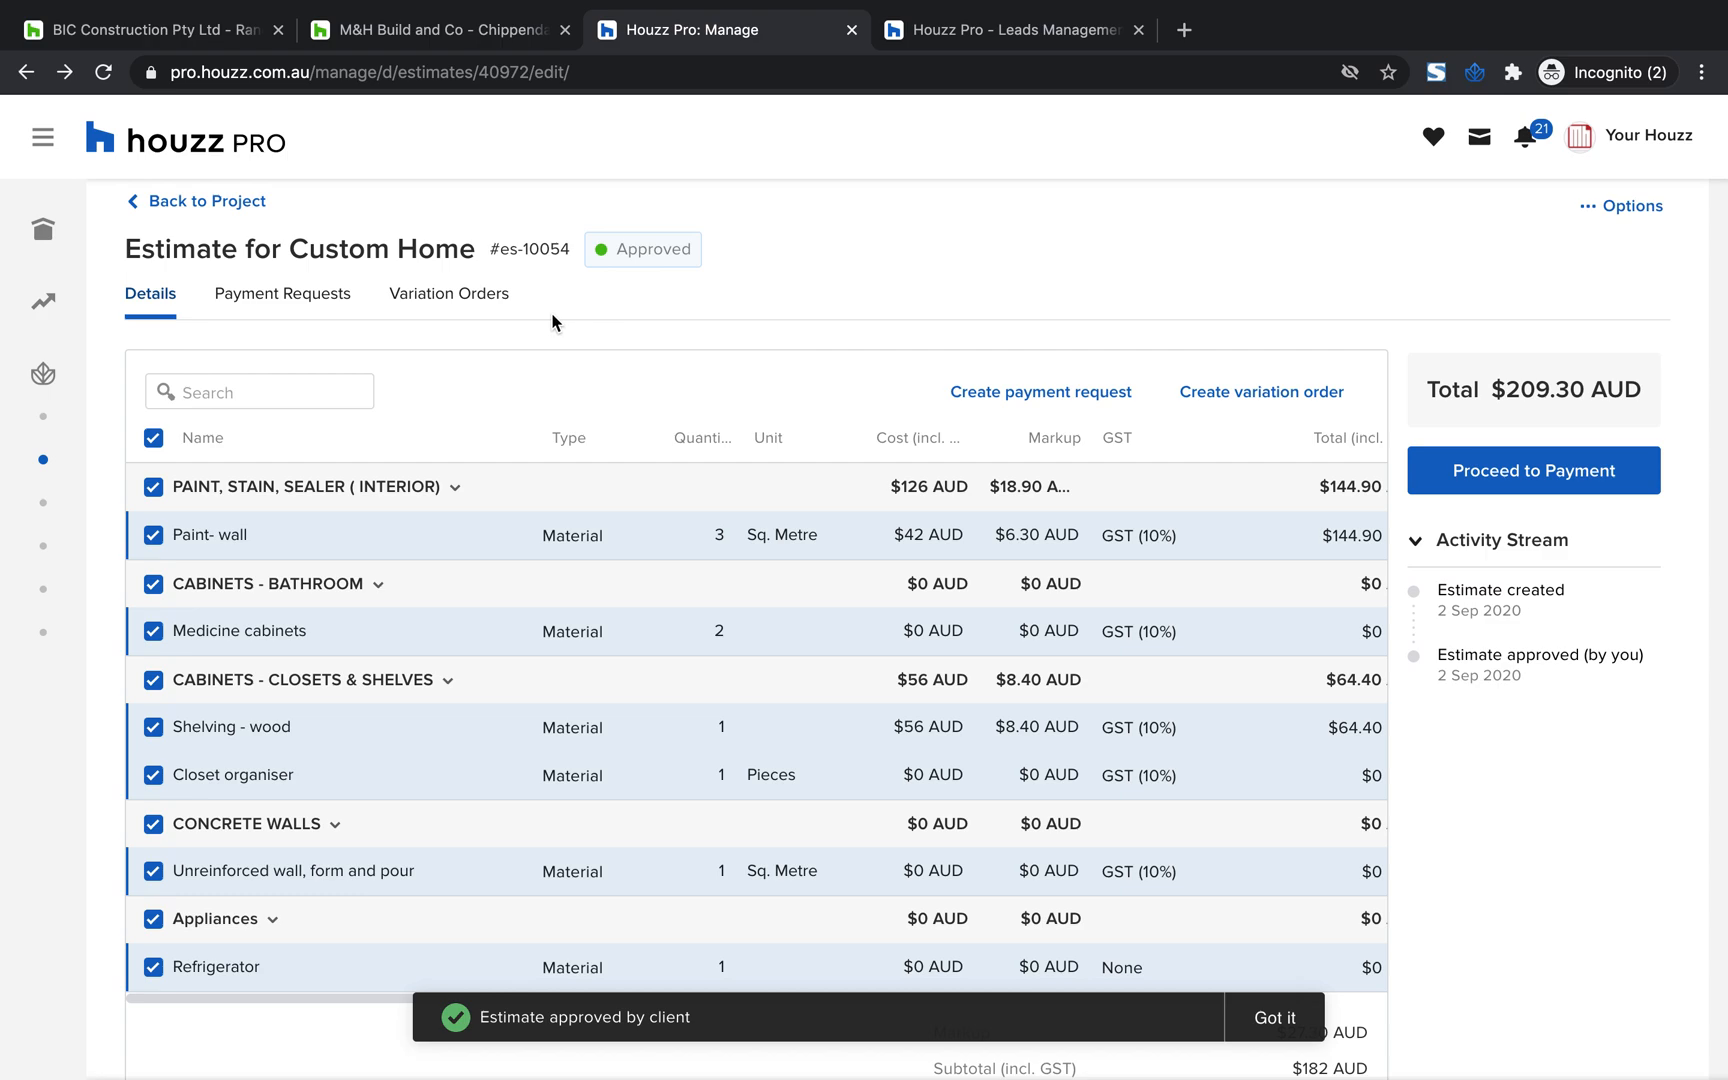
{"action": "left_click", "coordinate": [1107, 403]}
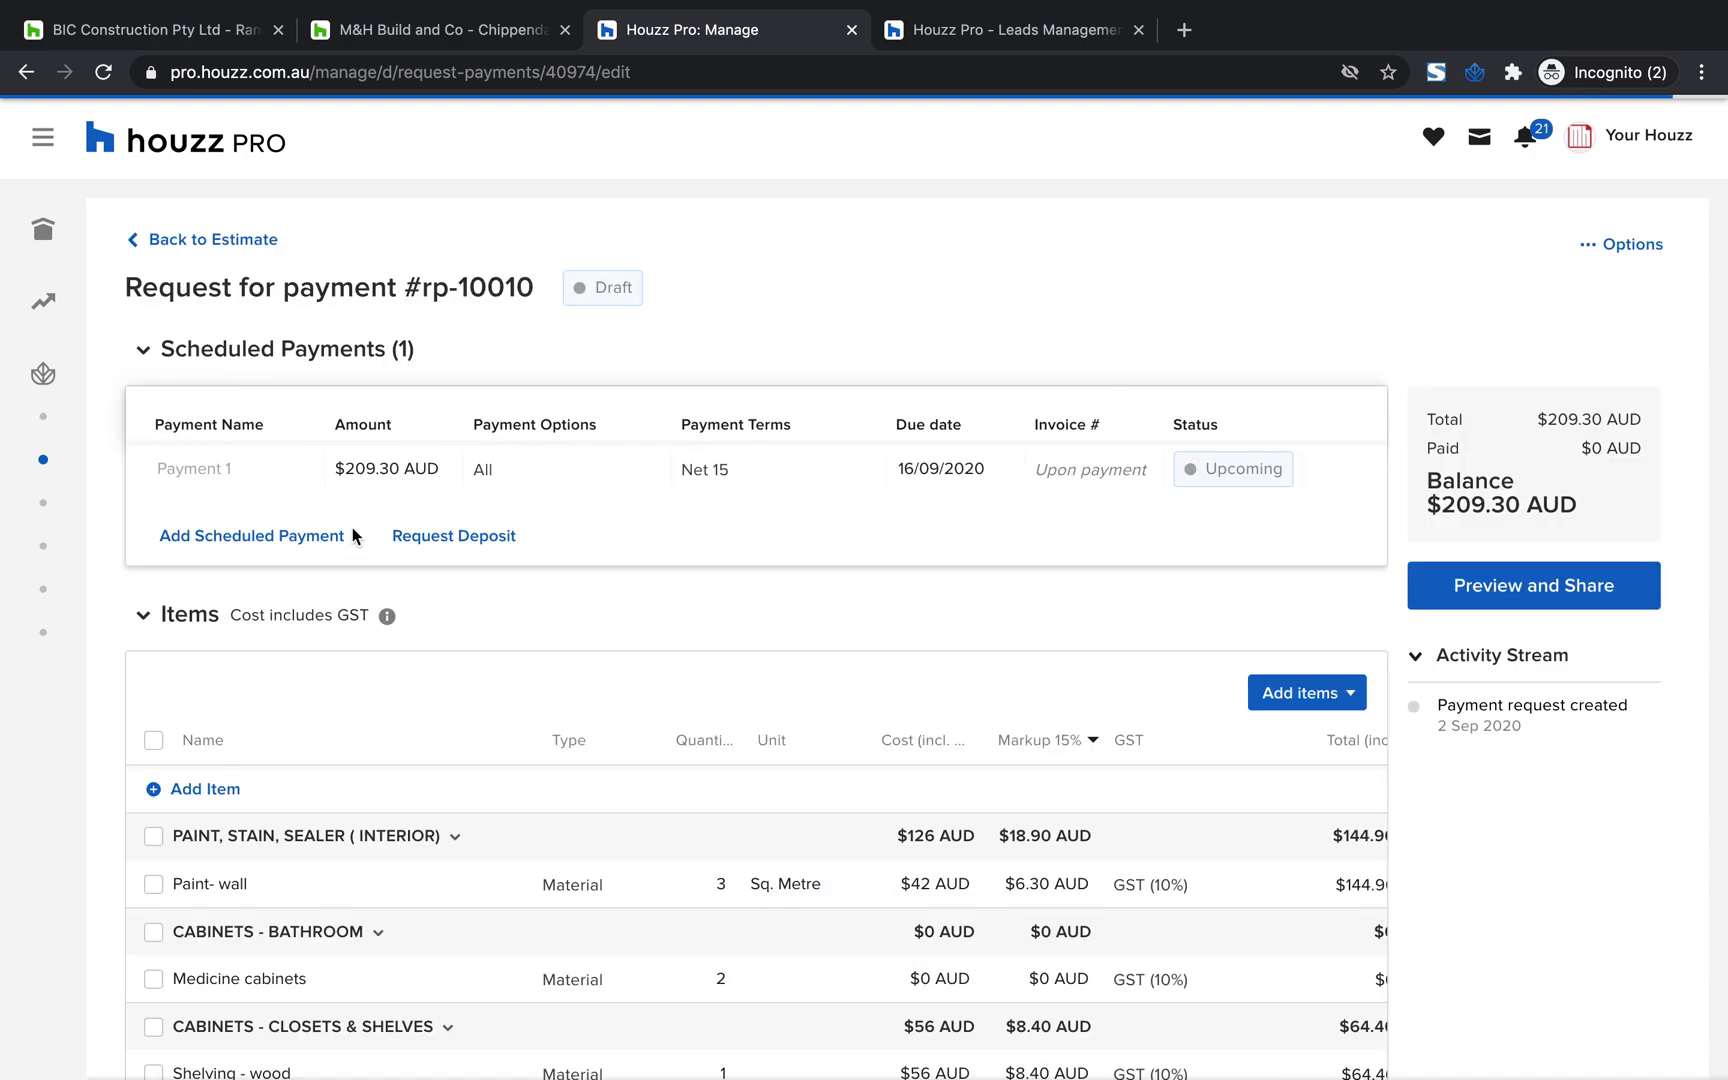
{"action": "scroll", "coordinate": [520, 682], "scroll_direction": "down", "scroll_amount": 1}
{"action": "scroll", "coordinate": [521, 688], "scroll_direction": "up", "scroll_amount": 1}
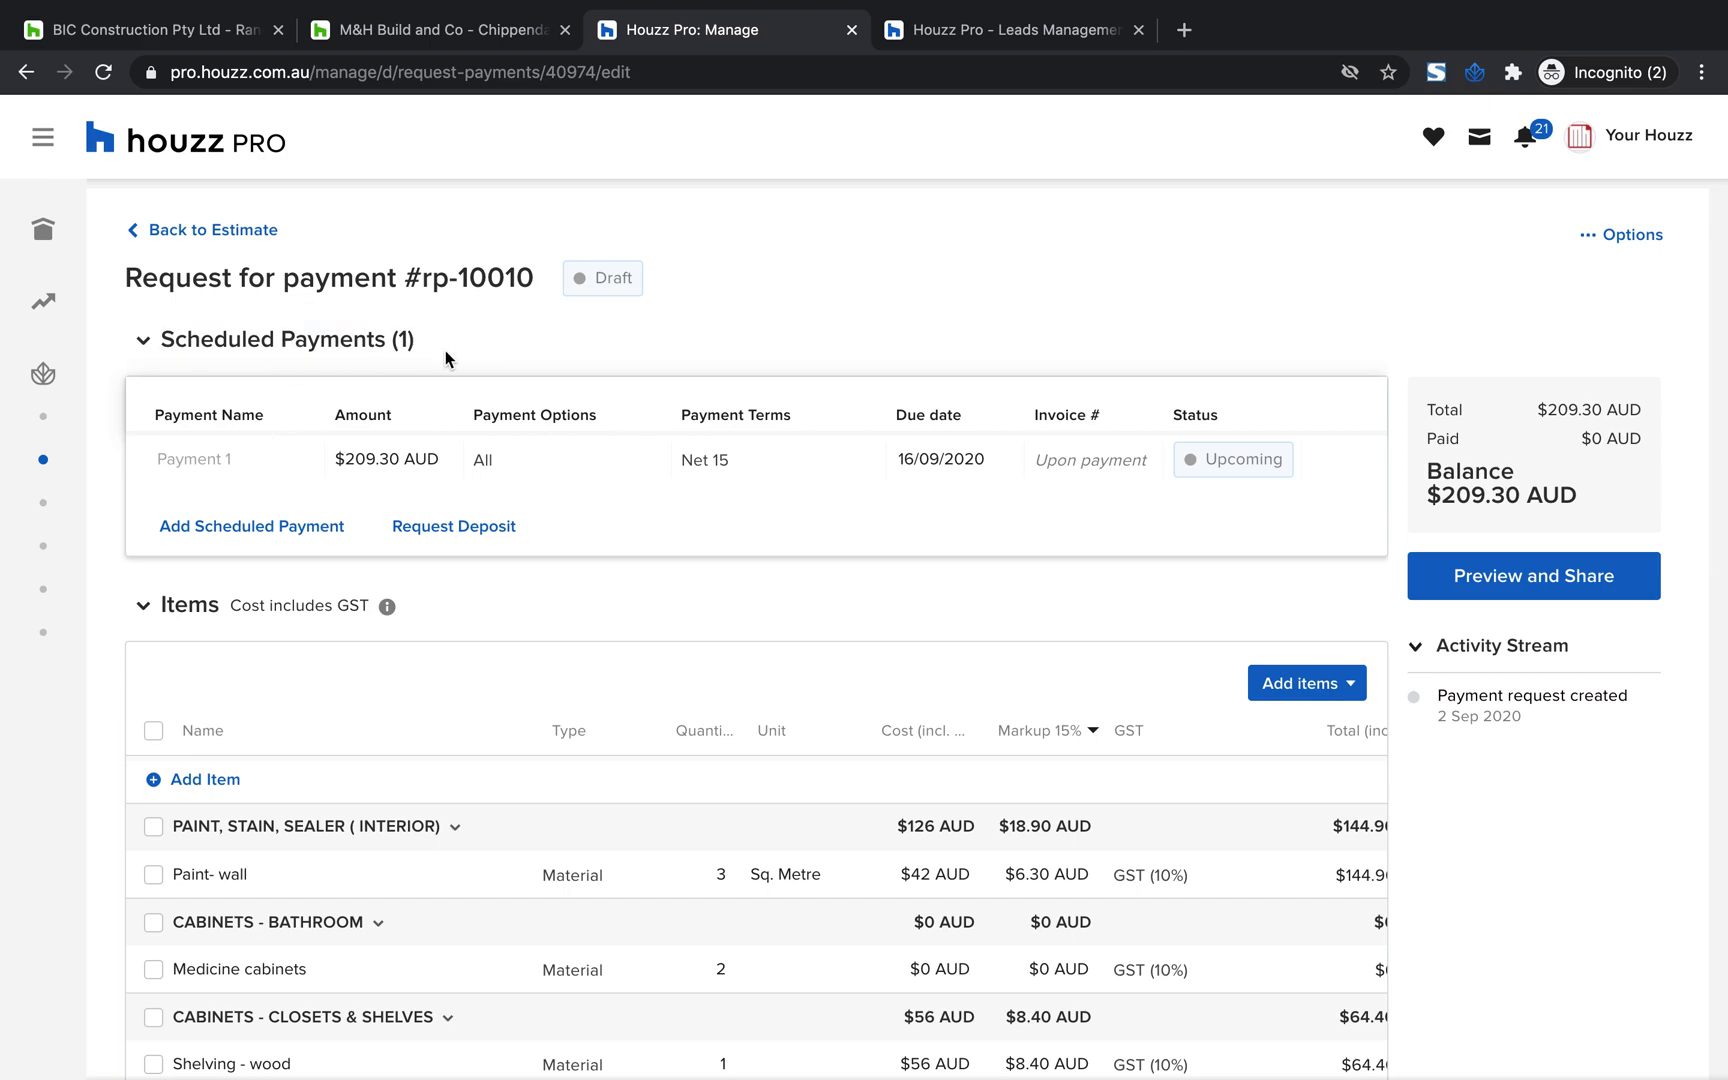
{"action": "triple_click", "coordinate": [226, 277]}
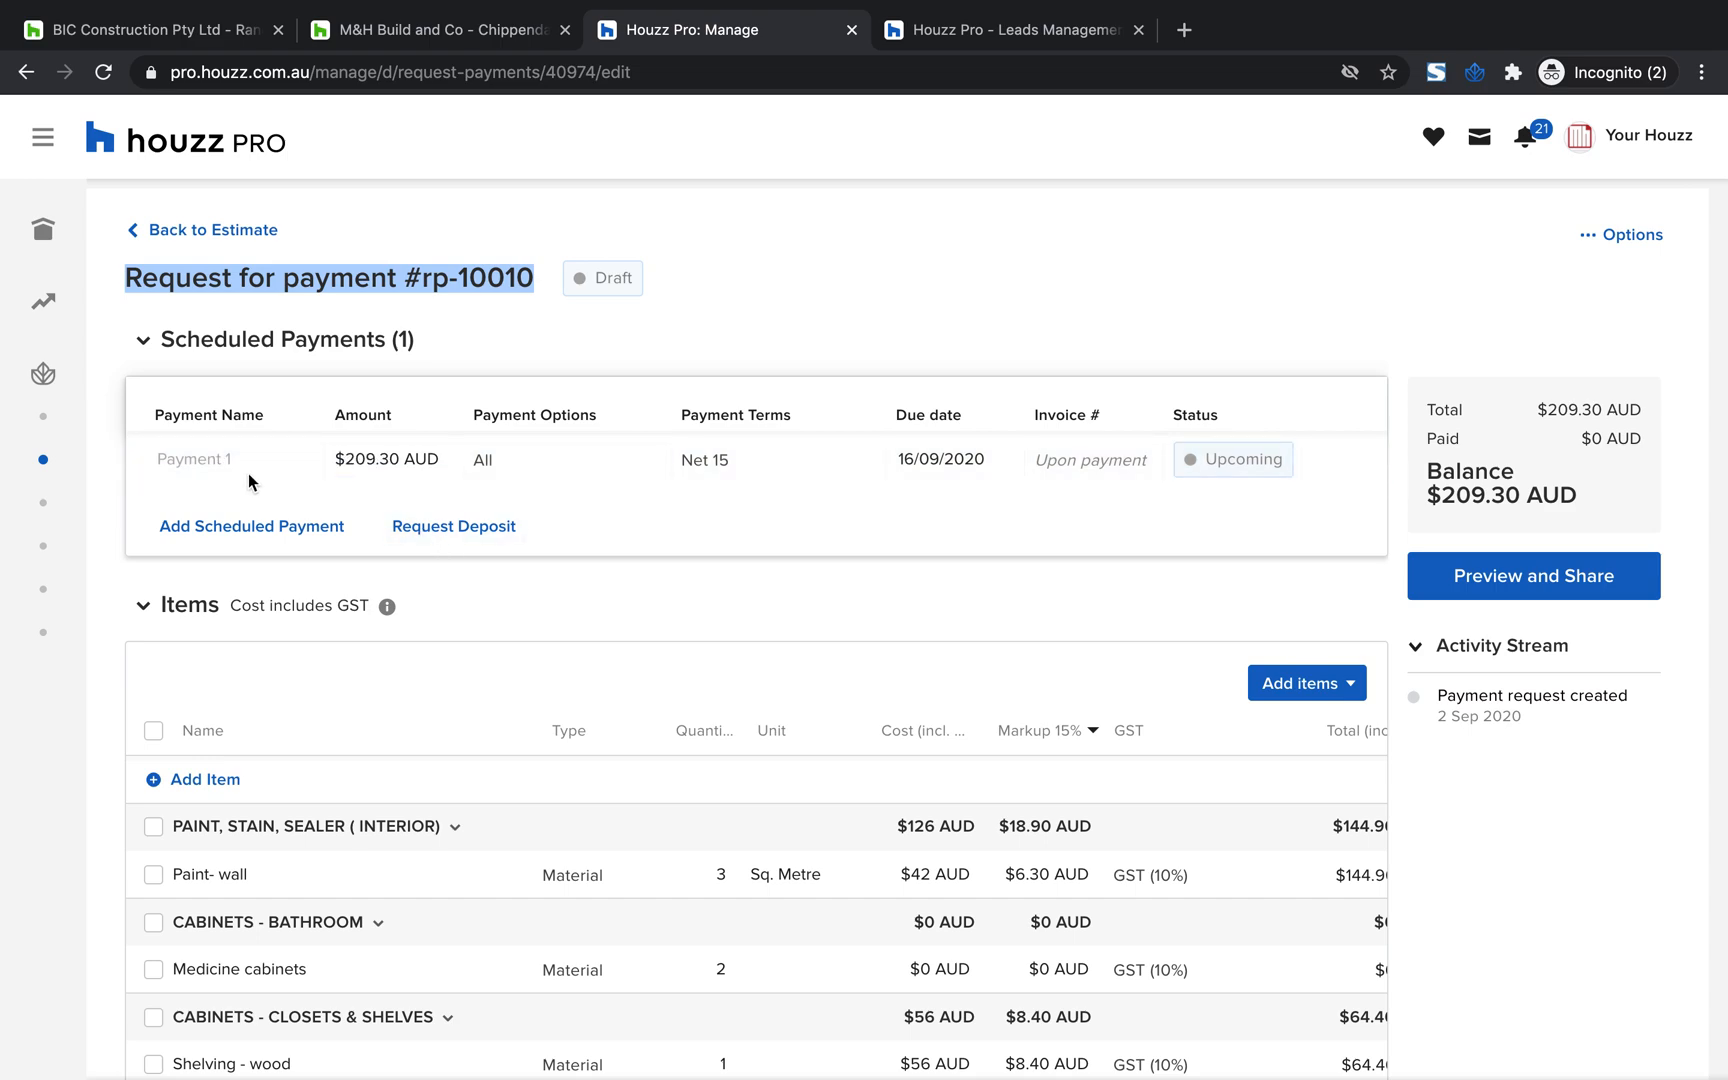
Request a $100 deposit on the payment request, leaving its due date empty
{"action": "left_click", "coordinate": [425, 532]}
{"action": "left_click", "coordinate": [819, 569]}
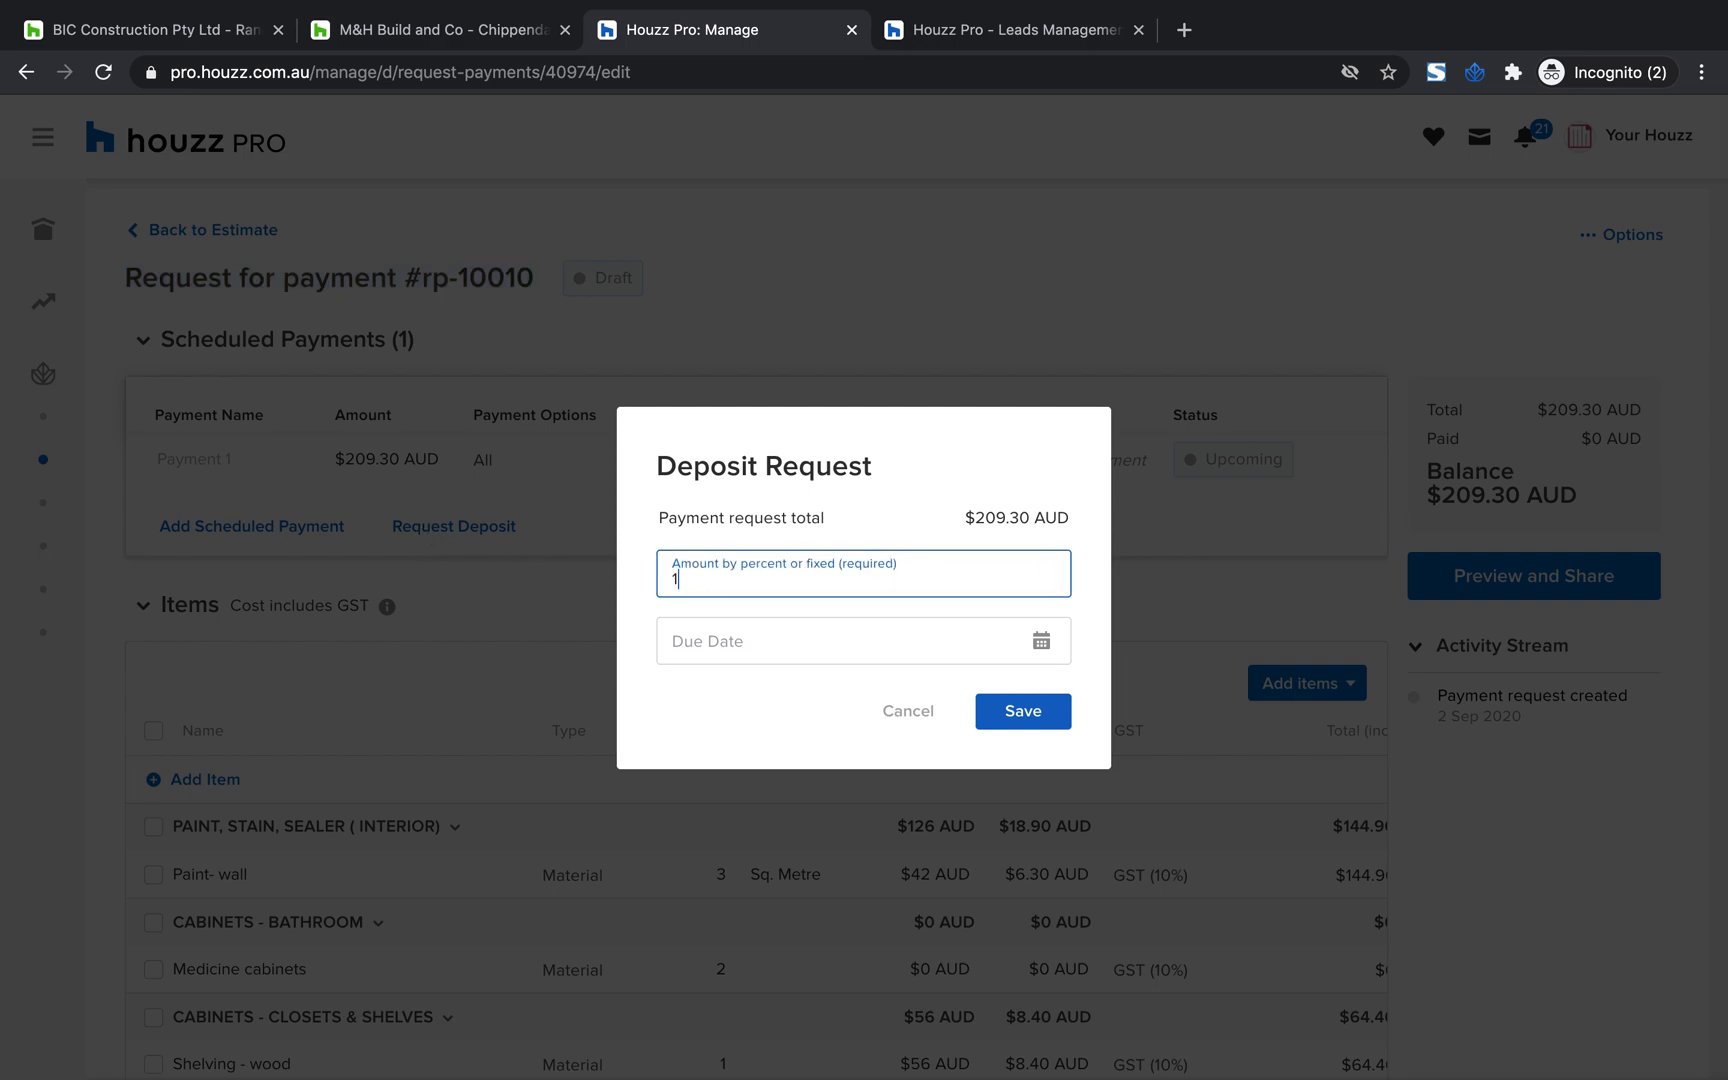
{"action": "type", "text": "100"}
{"action": "left_click", "coordinate": [1025, 712]}
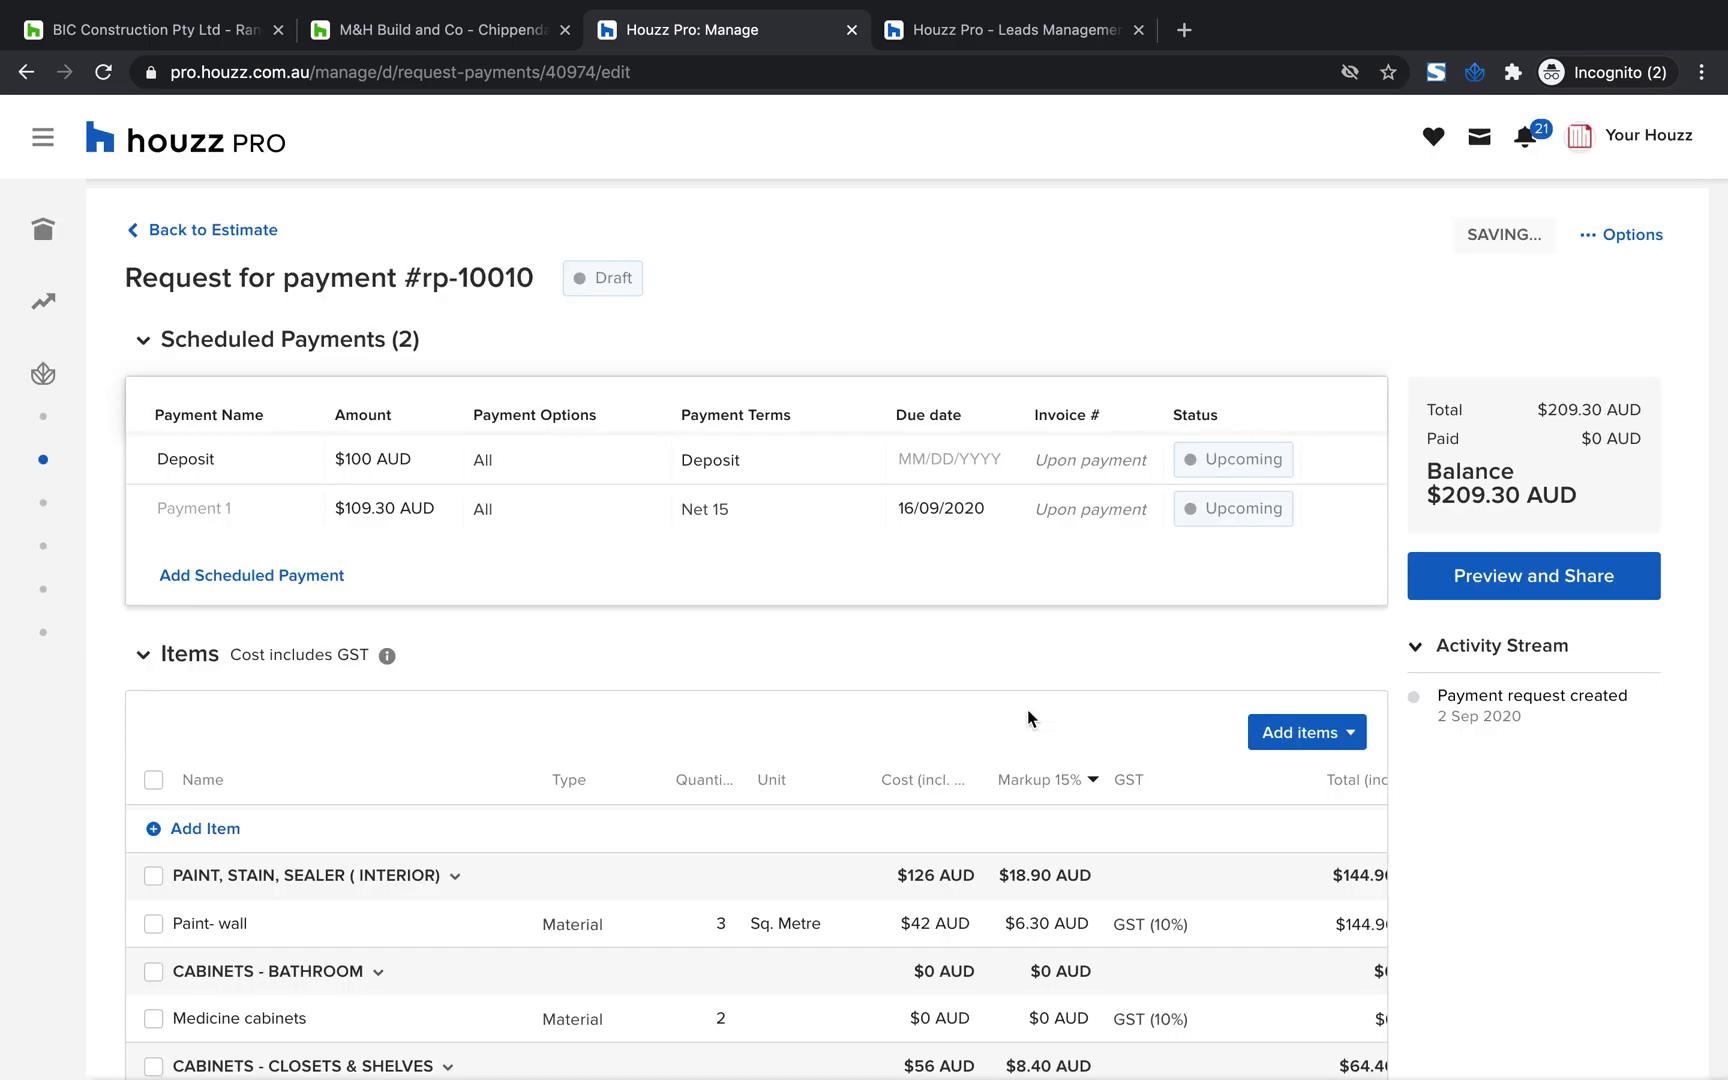
Name the first scheduled payment after the deposit "Payment" and add three more scheduled payments
{"action": "left_click", "coordinate": [230, 508]}
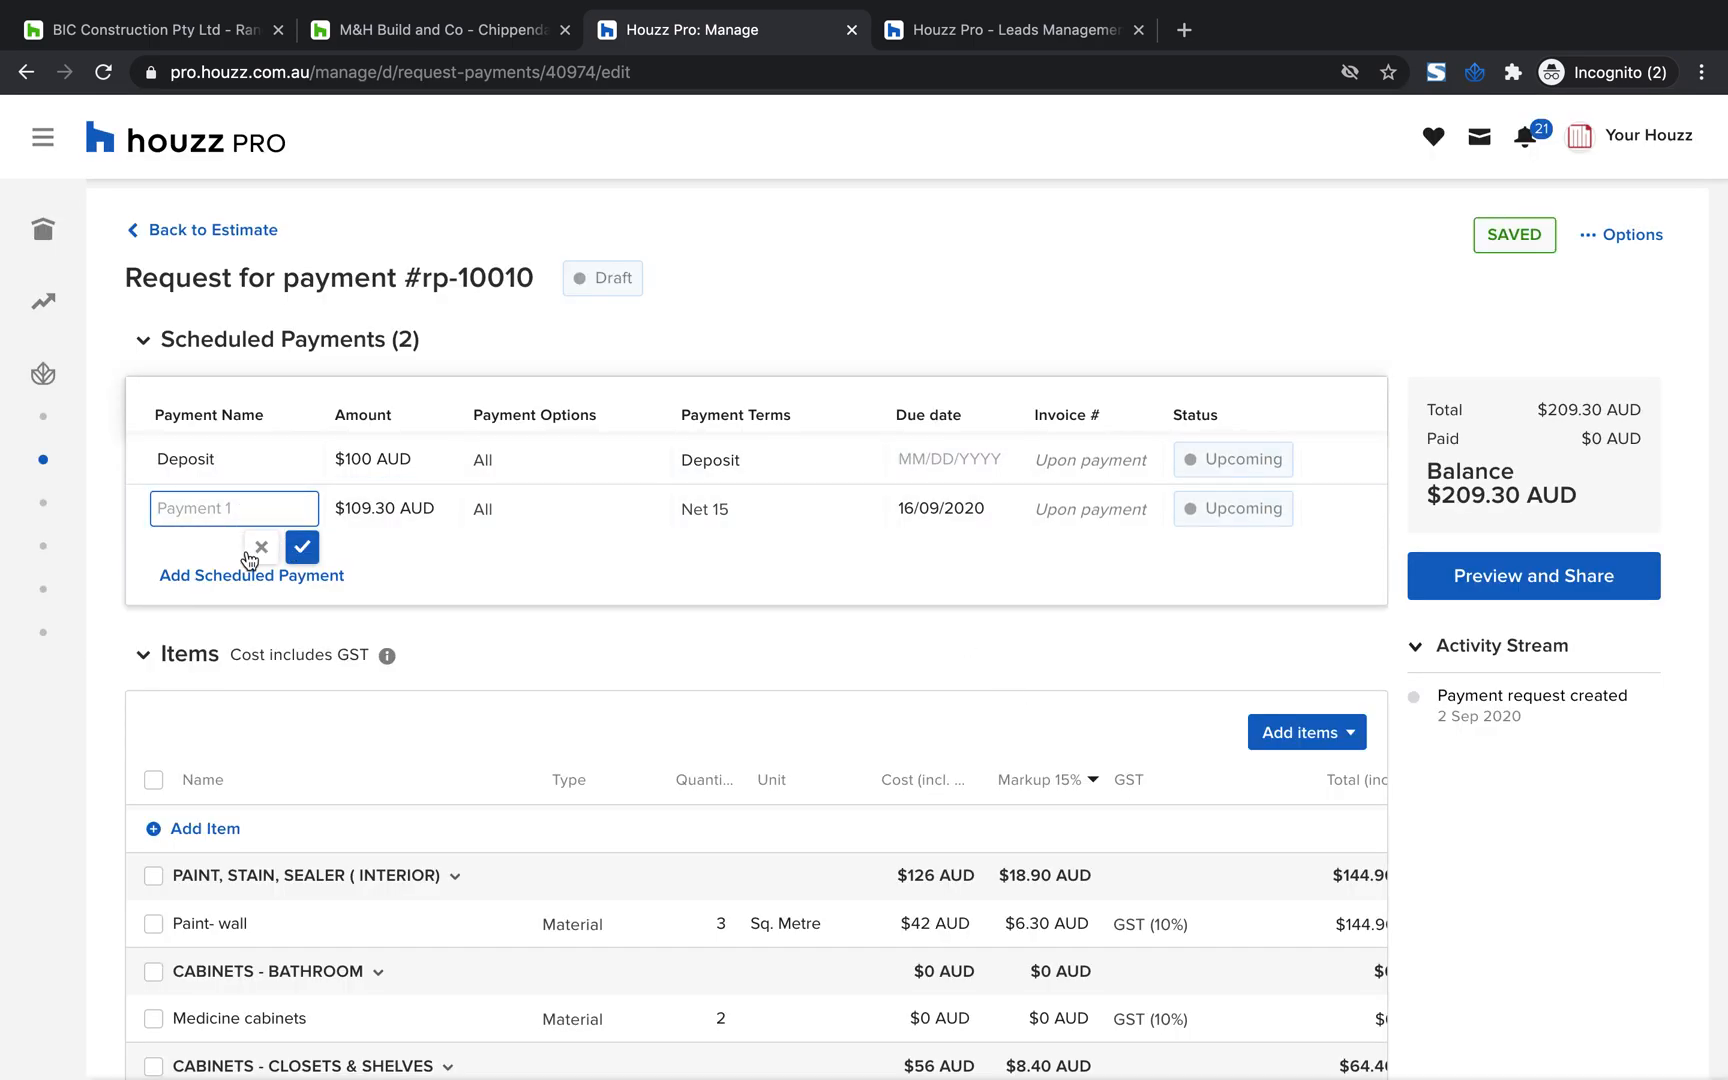
{"action": "type", "text": "Payment"}
{"action": "left_click", "coordinate": [190, 574]}
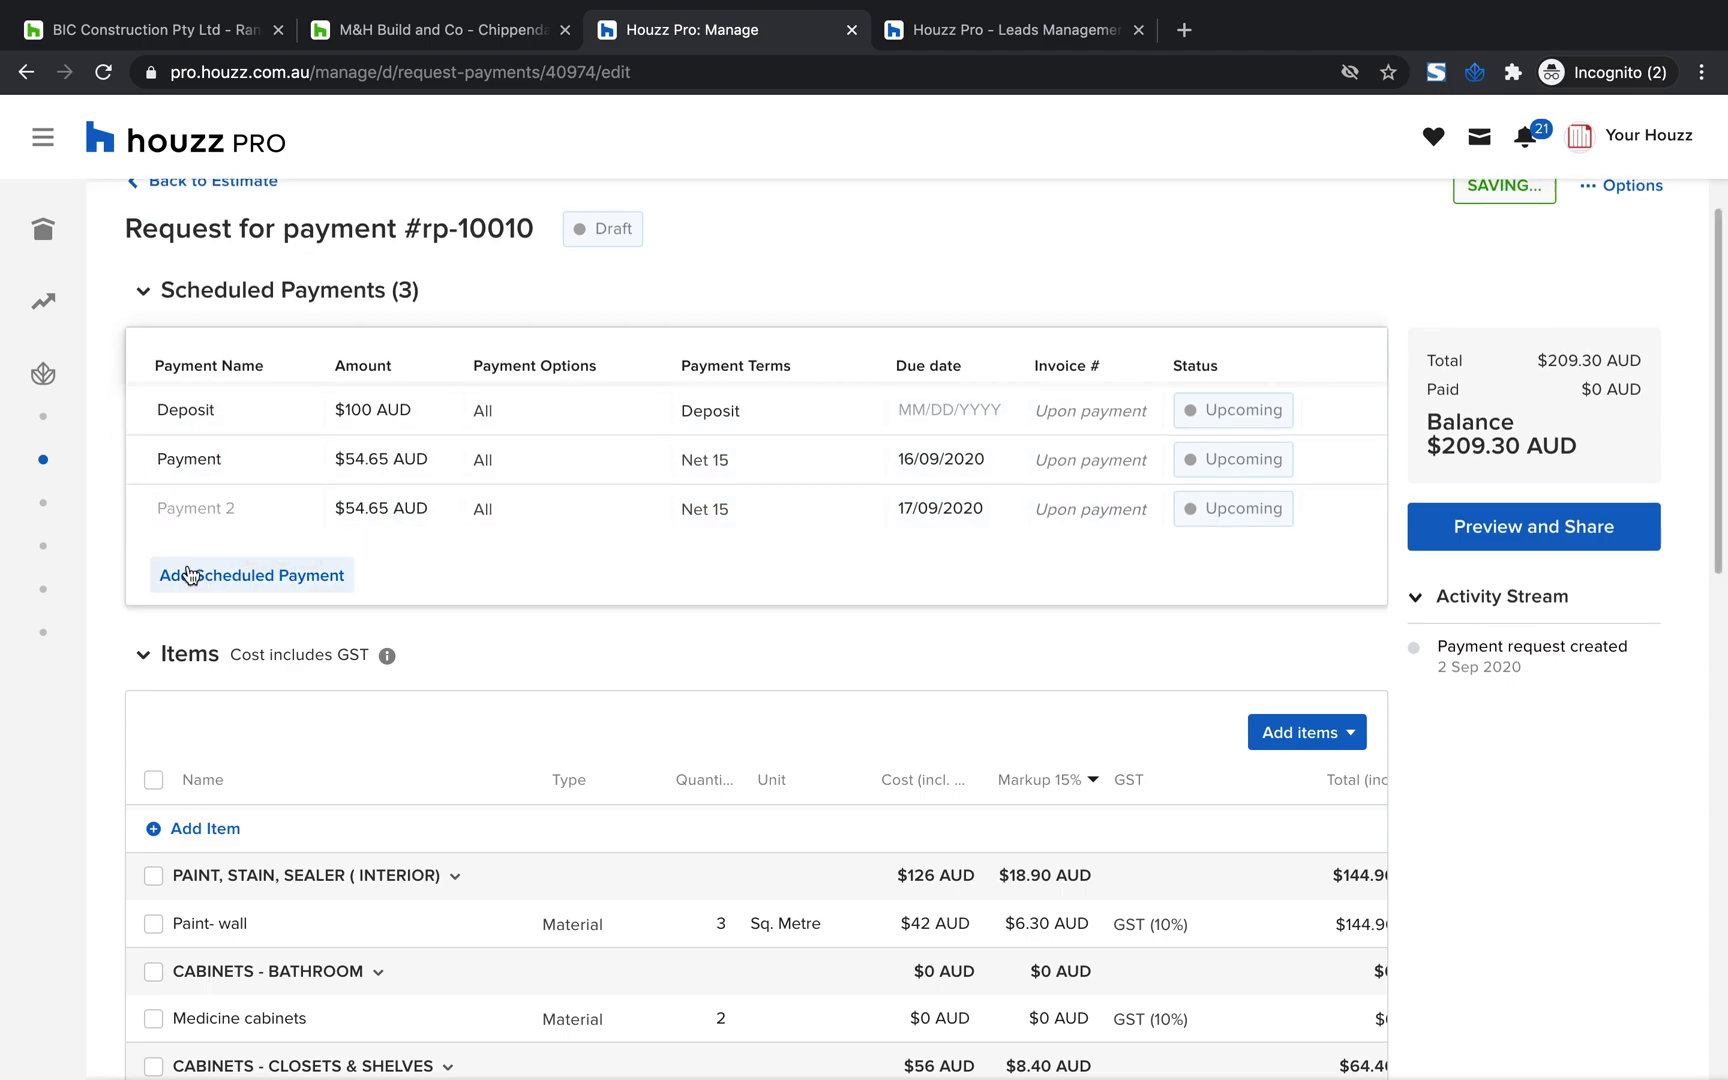
{"action": "left_click", "coordinate": [215, 580]}
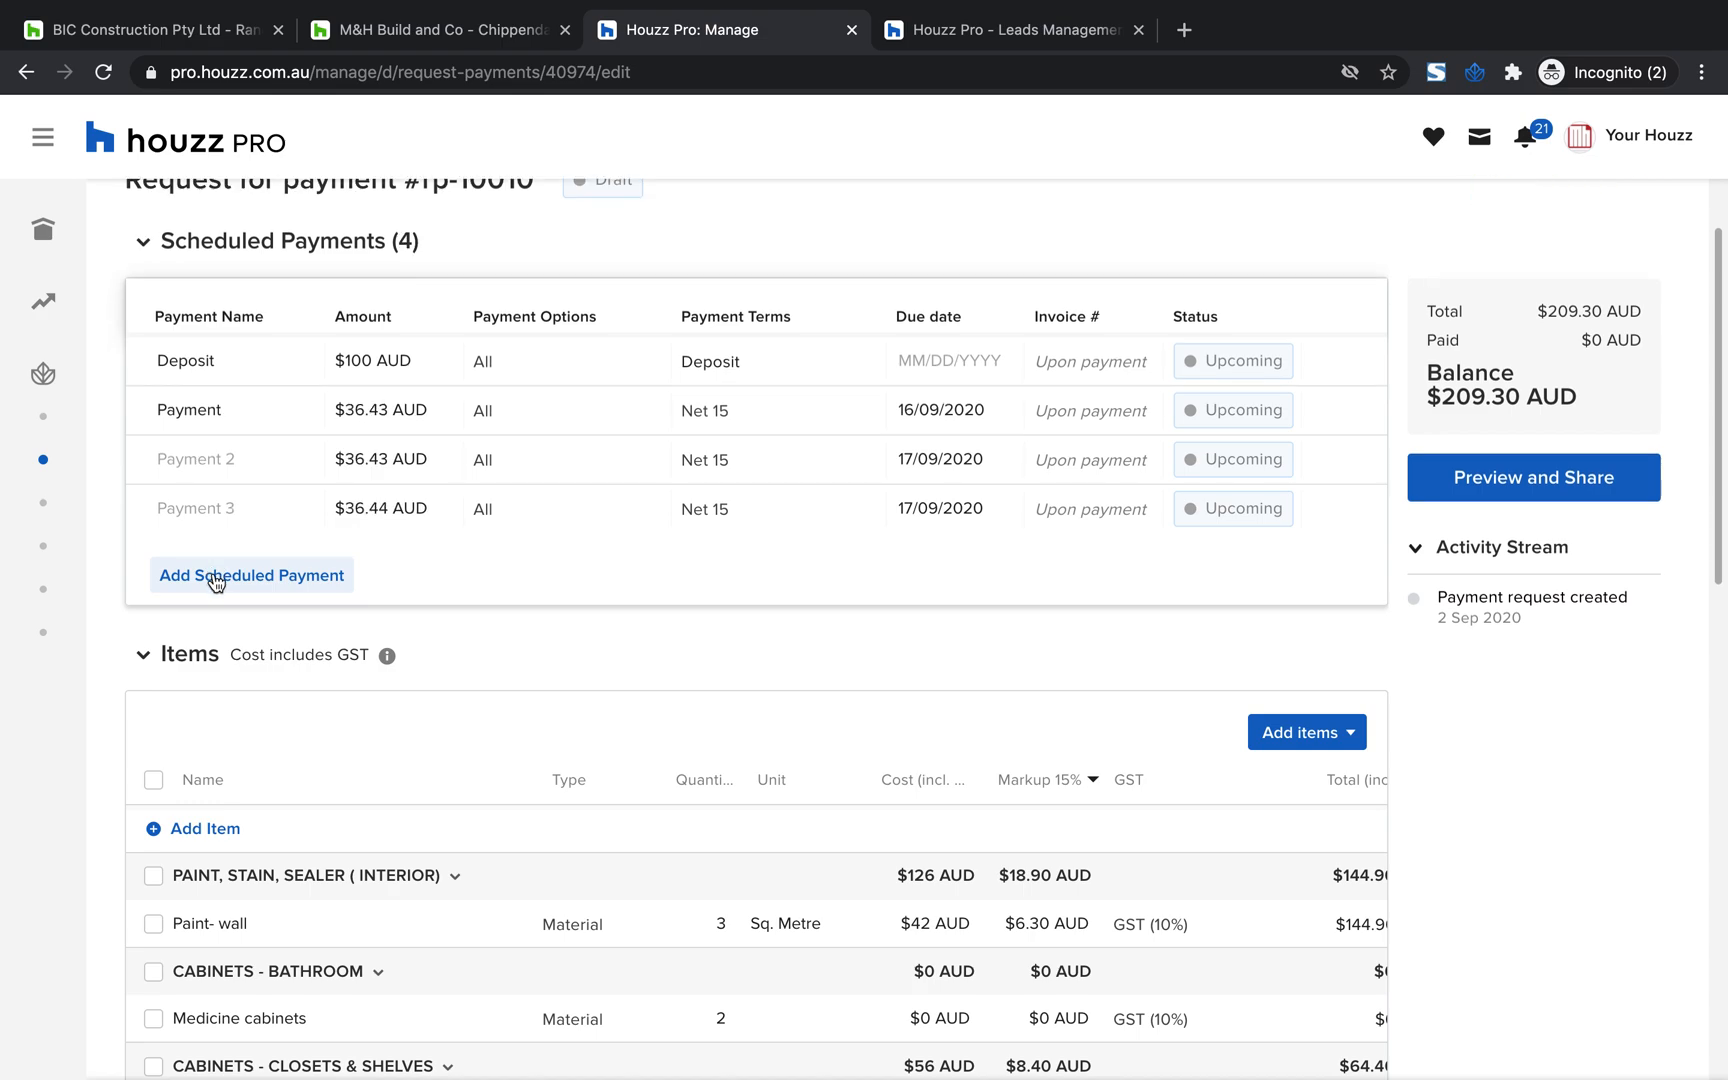
{"action": "left_click", "coordinate": [278, 586]}
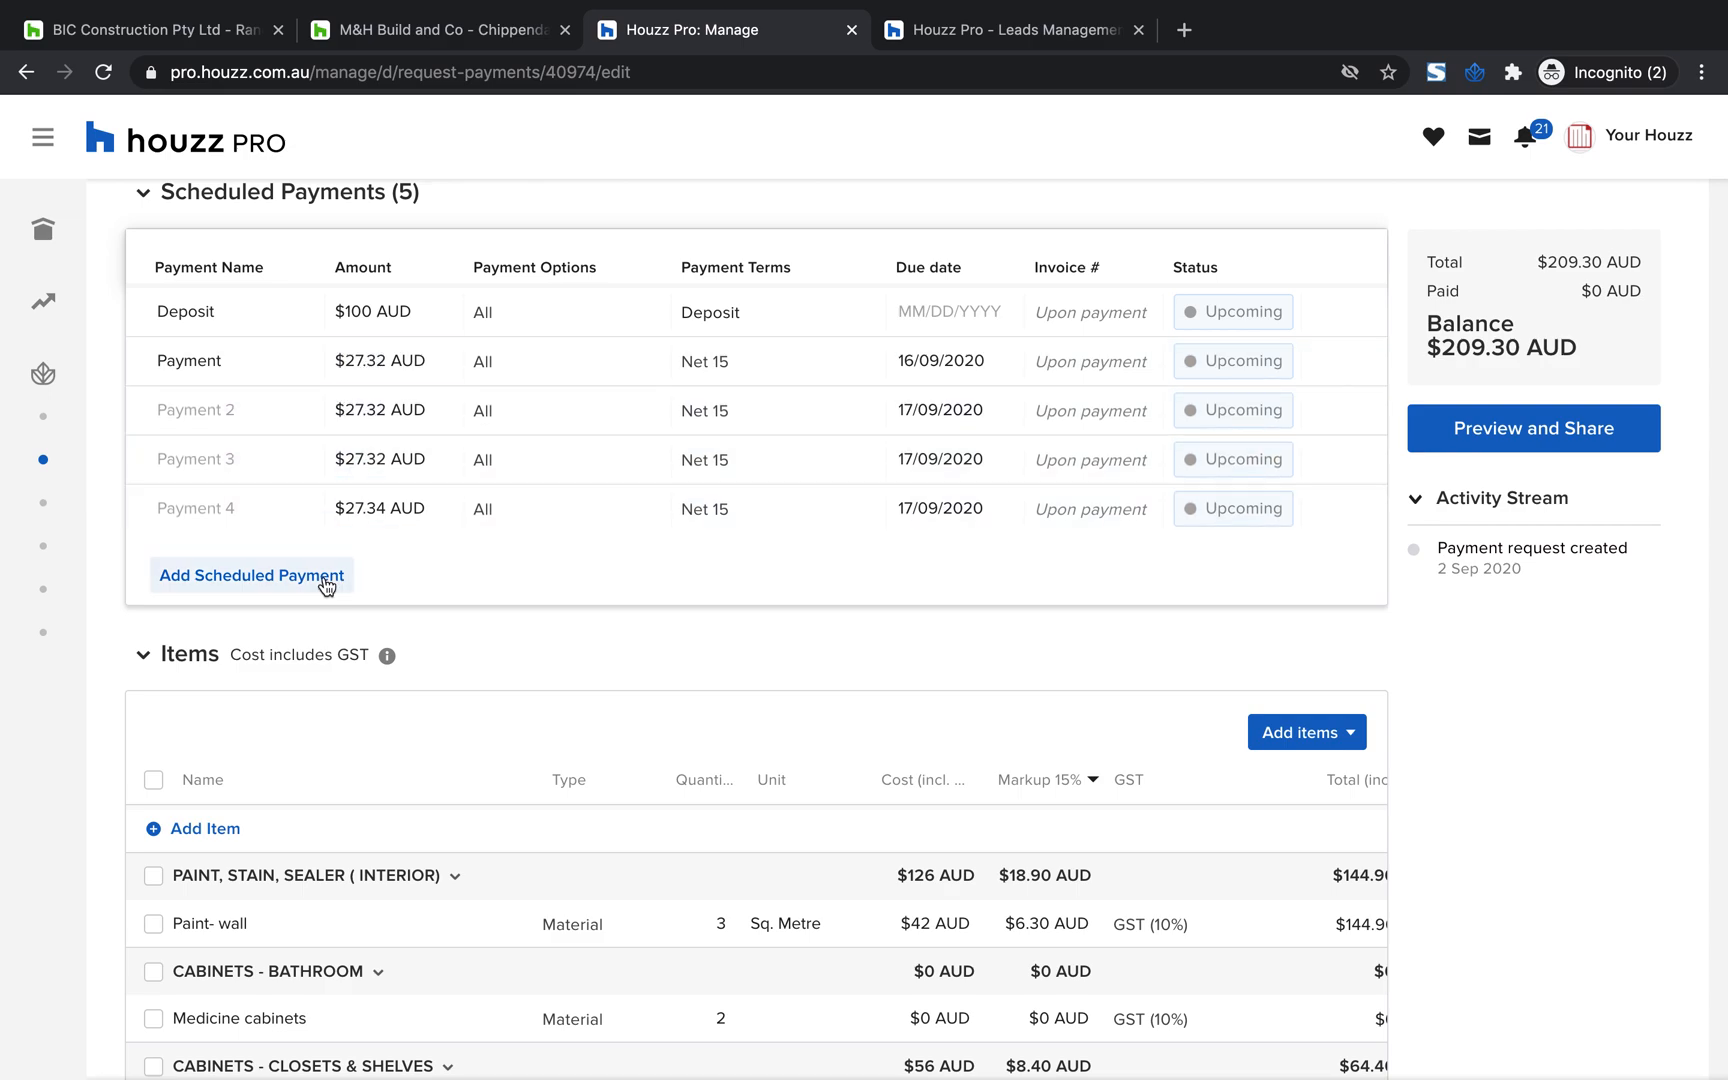
Set the amount of the scheduled payment named "Payment" to $50
{"action": "left_click", "coordinate": [372, 357]}
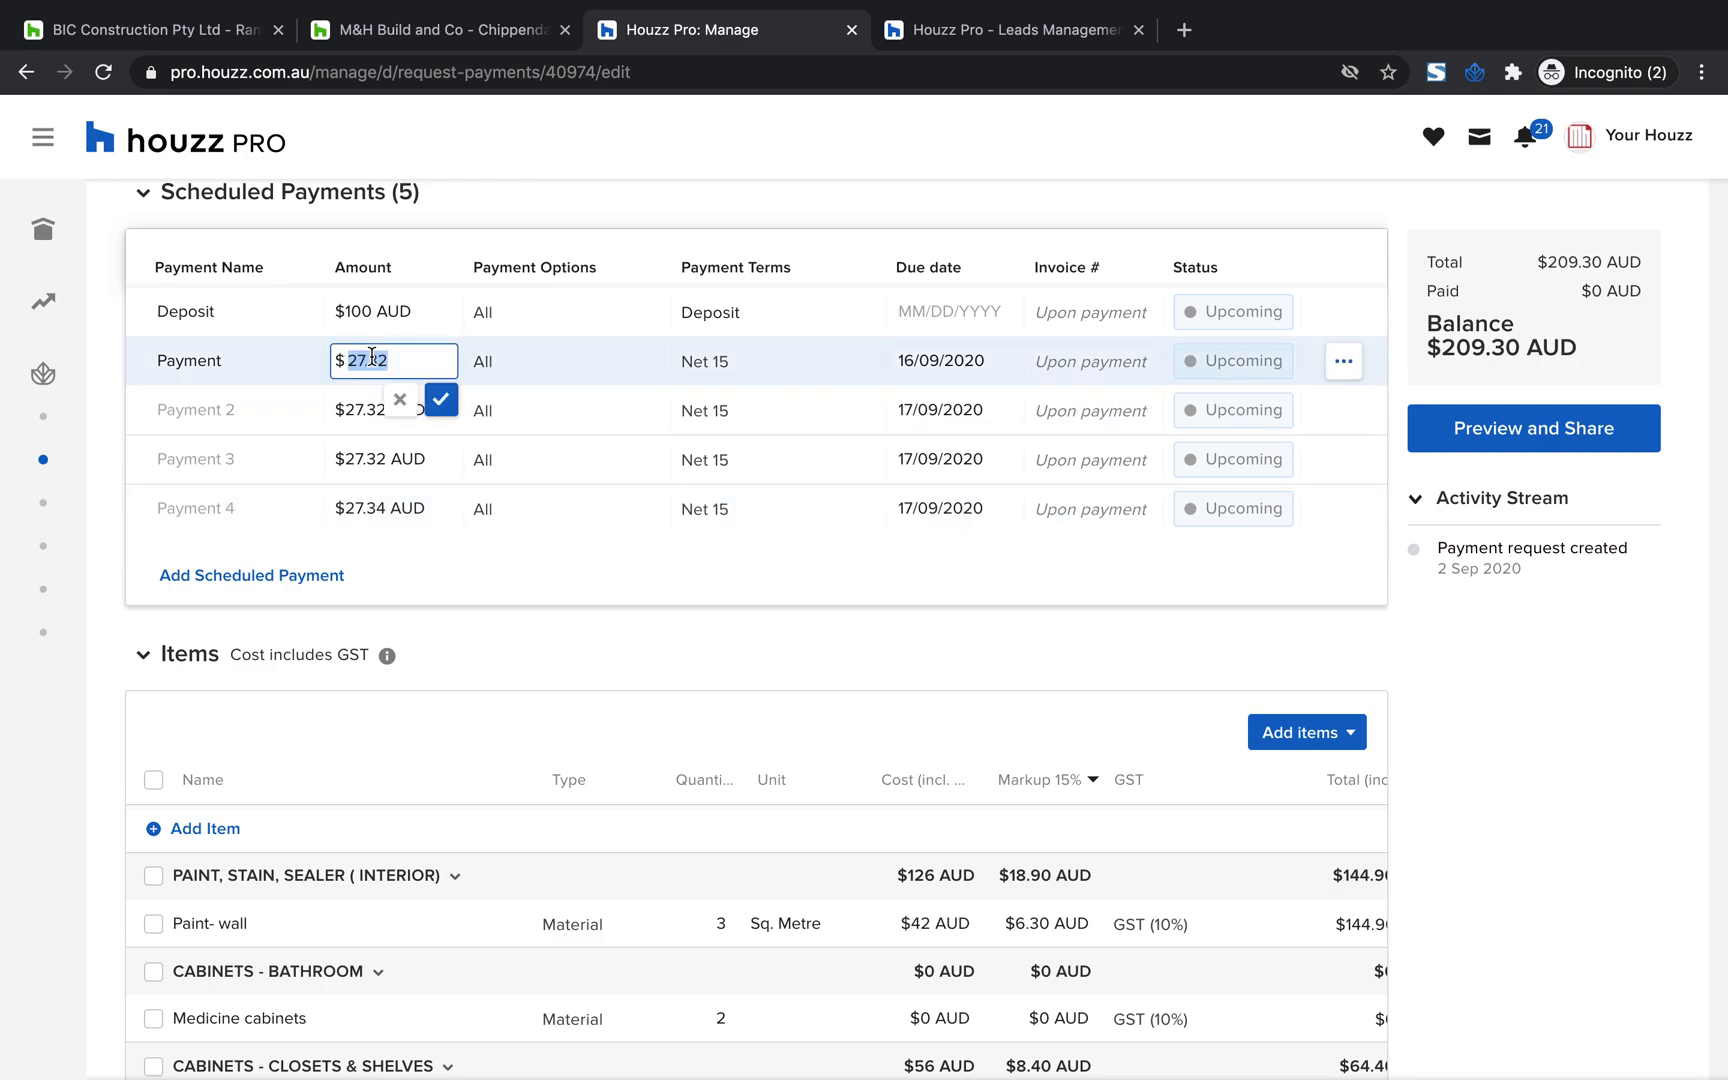
{"action": "type", "text": "50"}
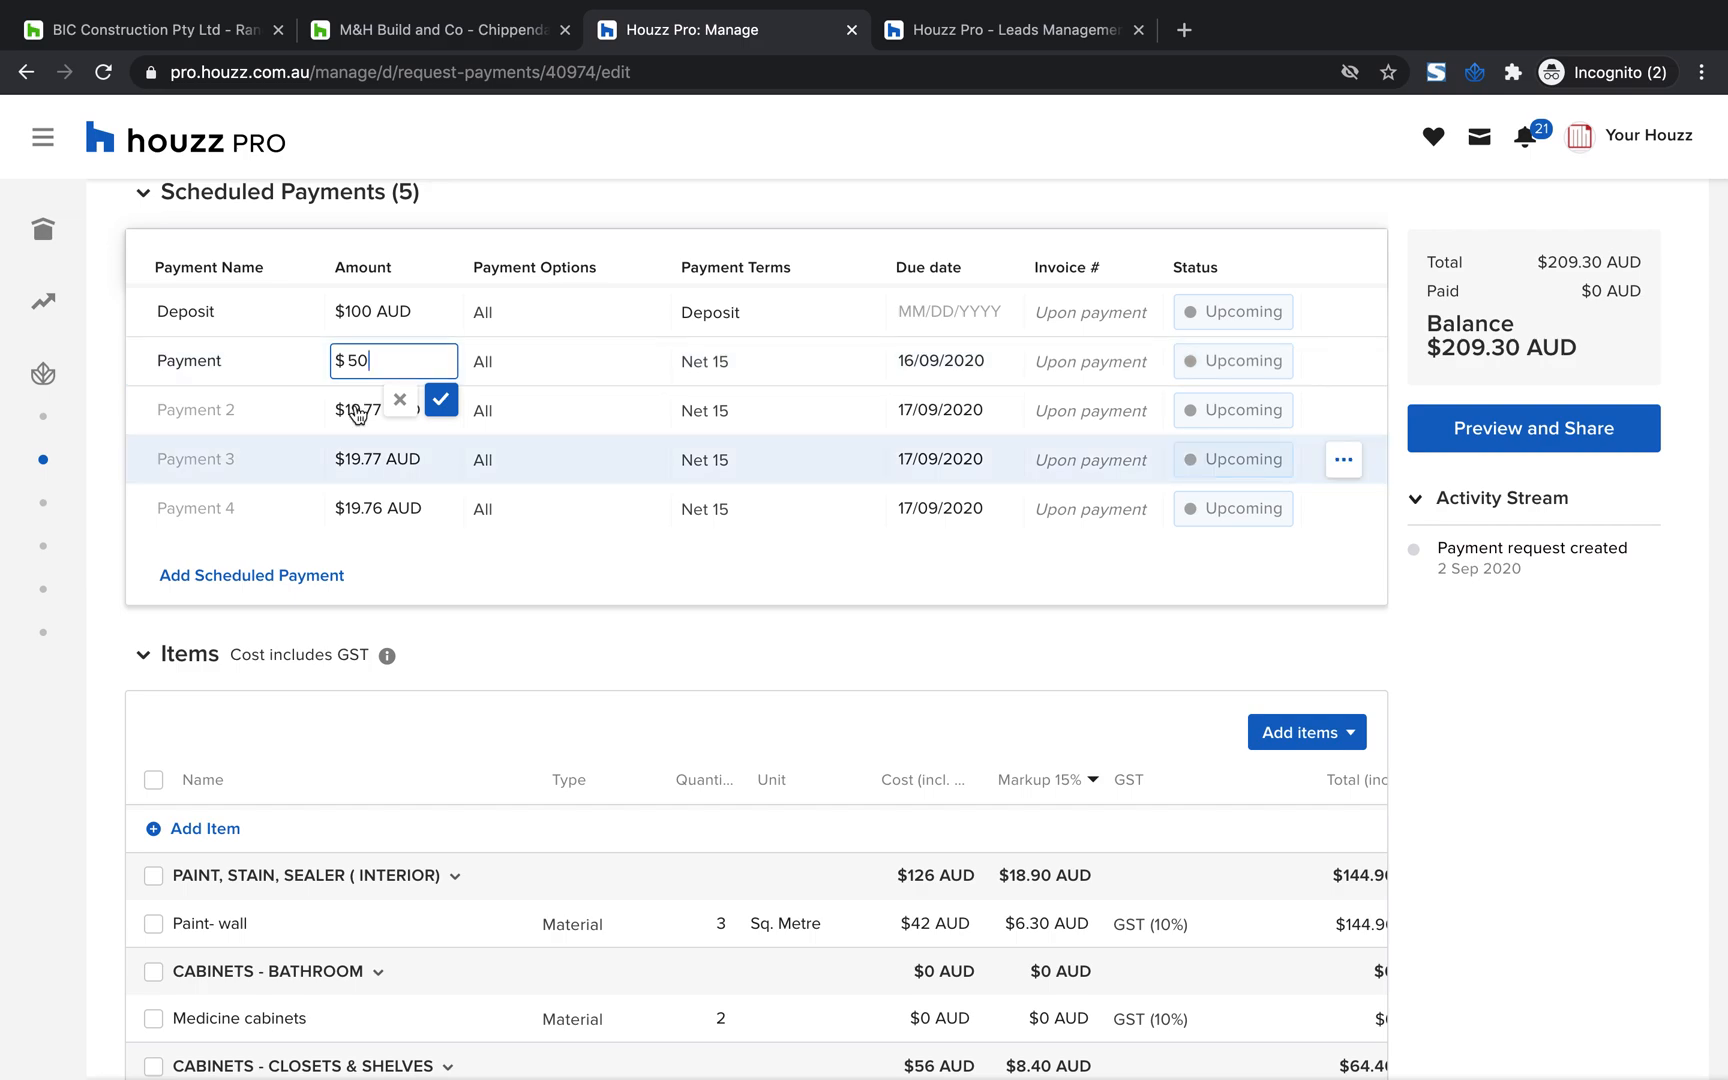
{"action": "left_click", "coordinate": [378, 427]}
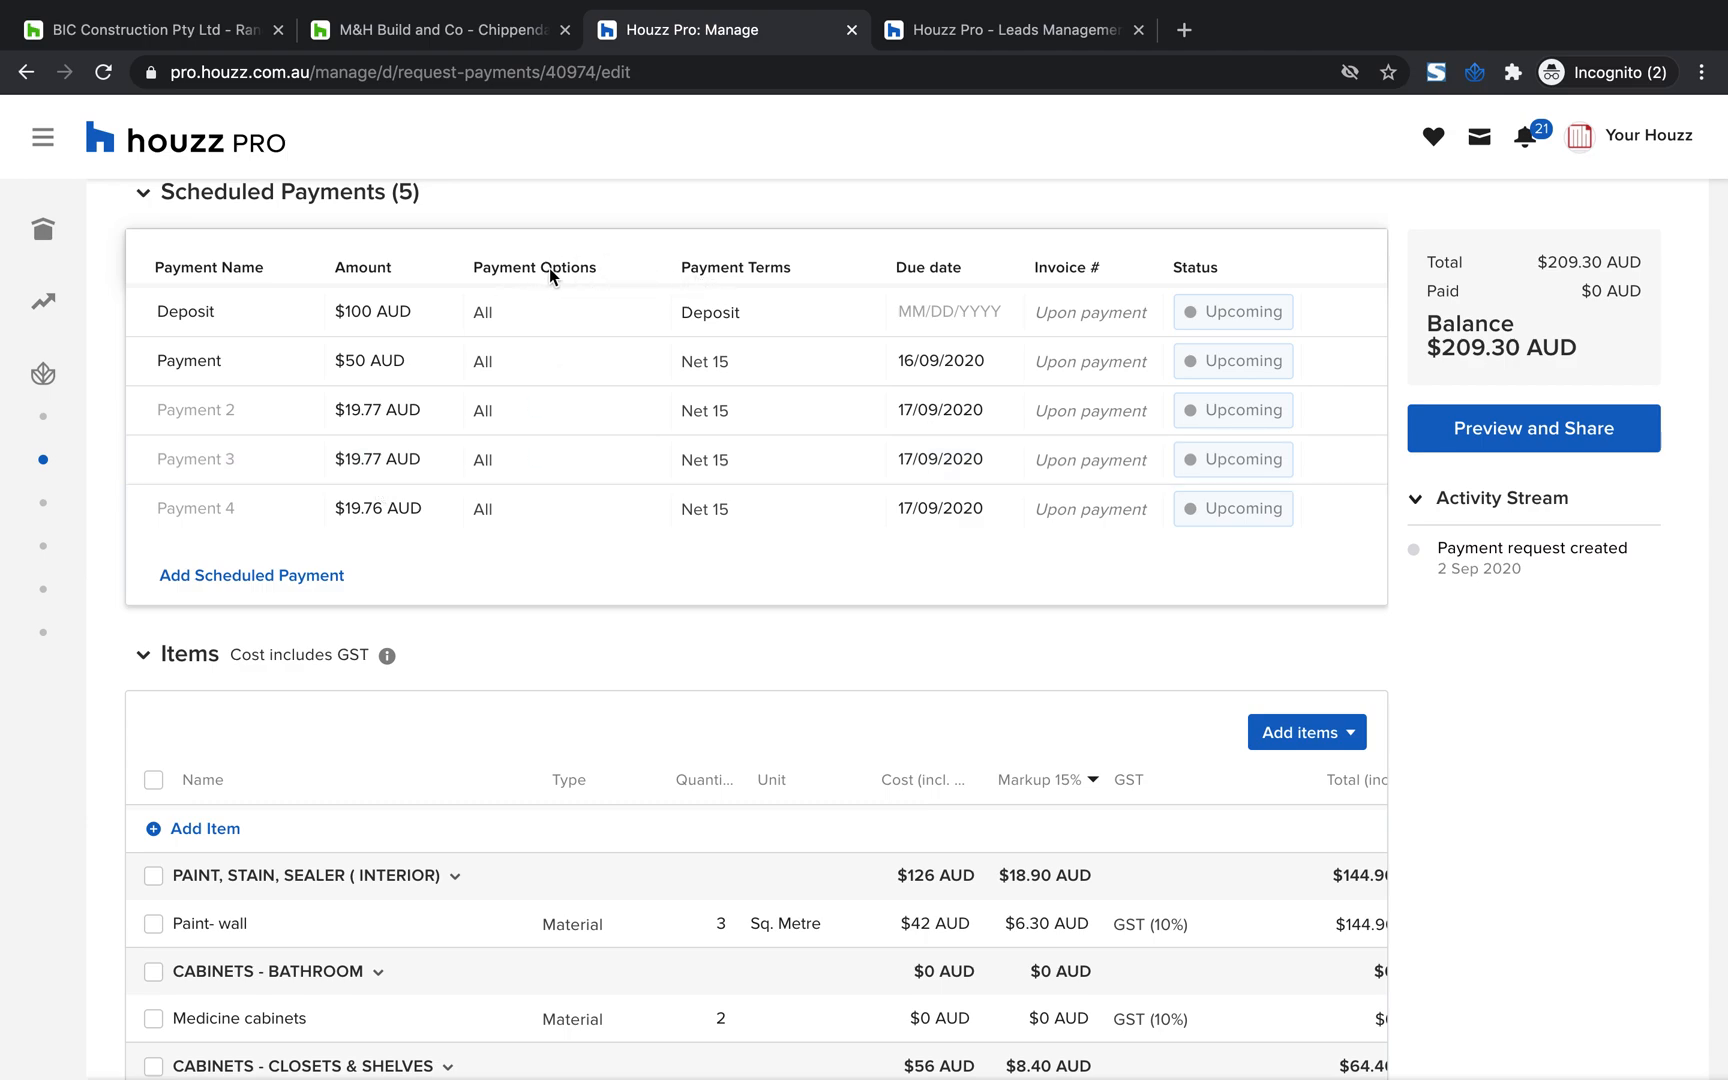
Set the $50 payment's terms to Custom and its due date to 05/09/2020
{"action": "left_click", "coordinate": [715, 362]}
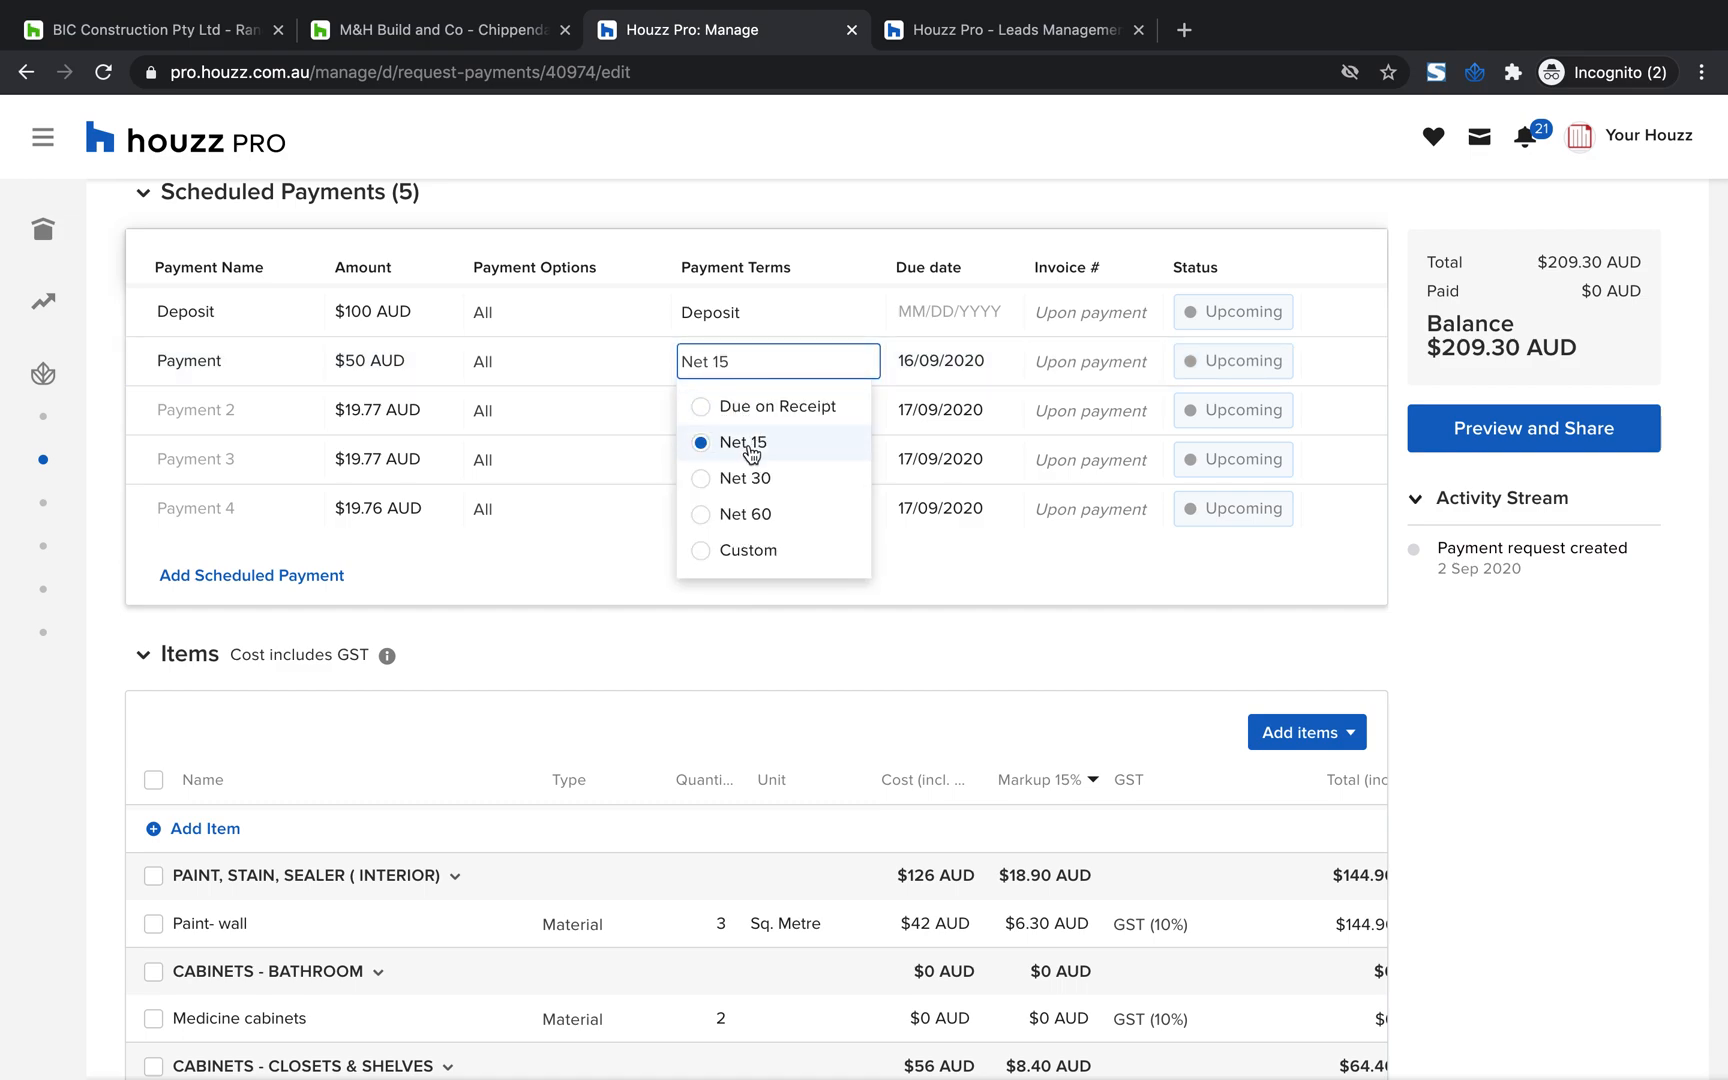
{"action": "left_click", "coordinate": [735, 551]}
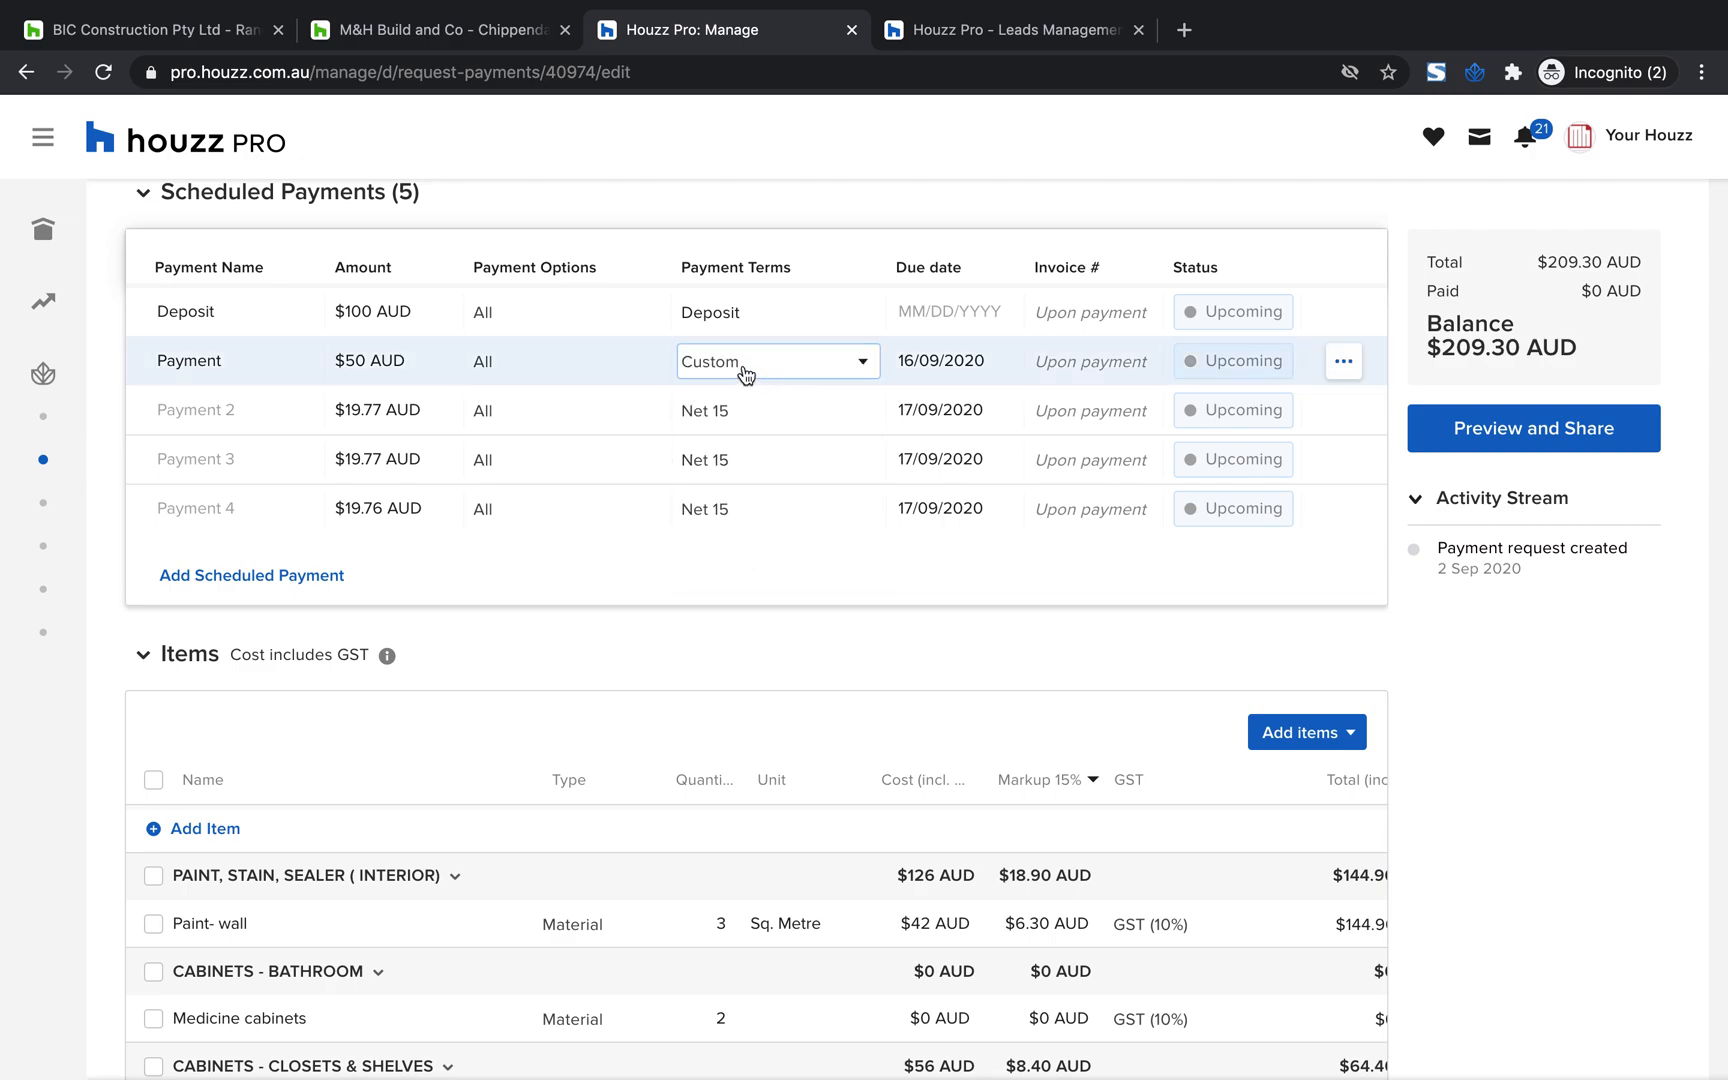
{"action": "left_click", "coordinate": [924, 366]}
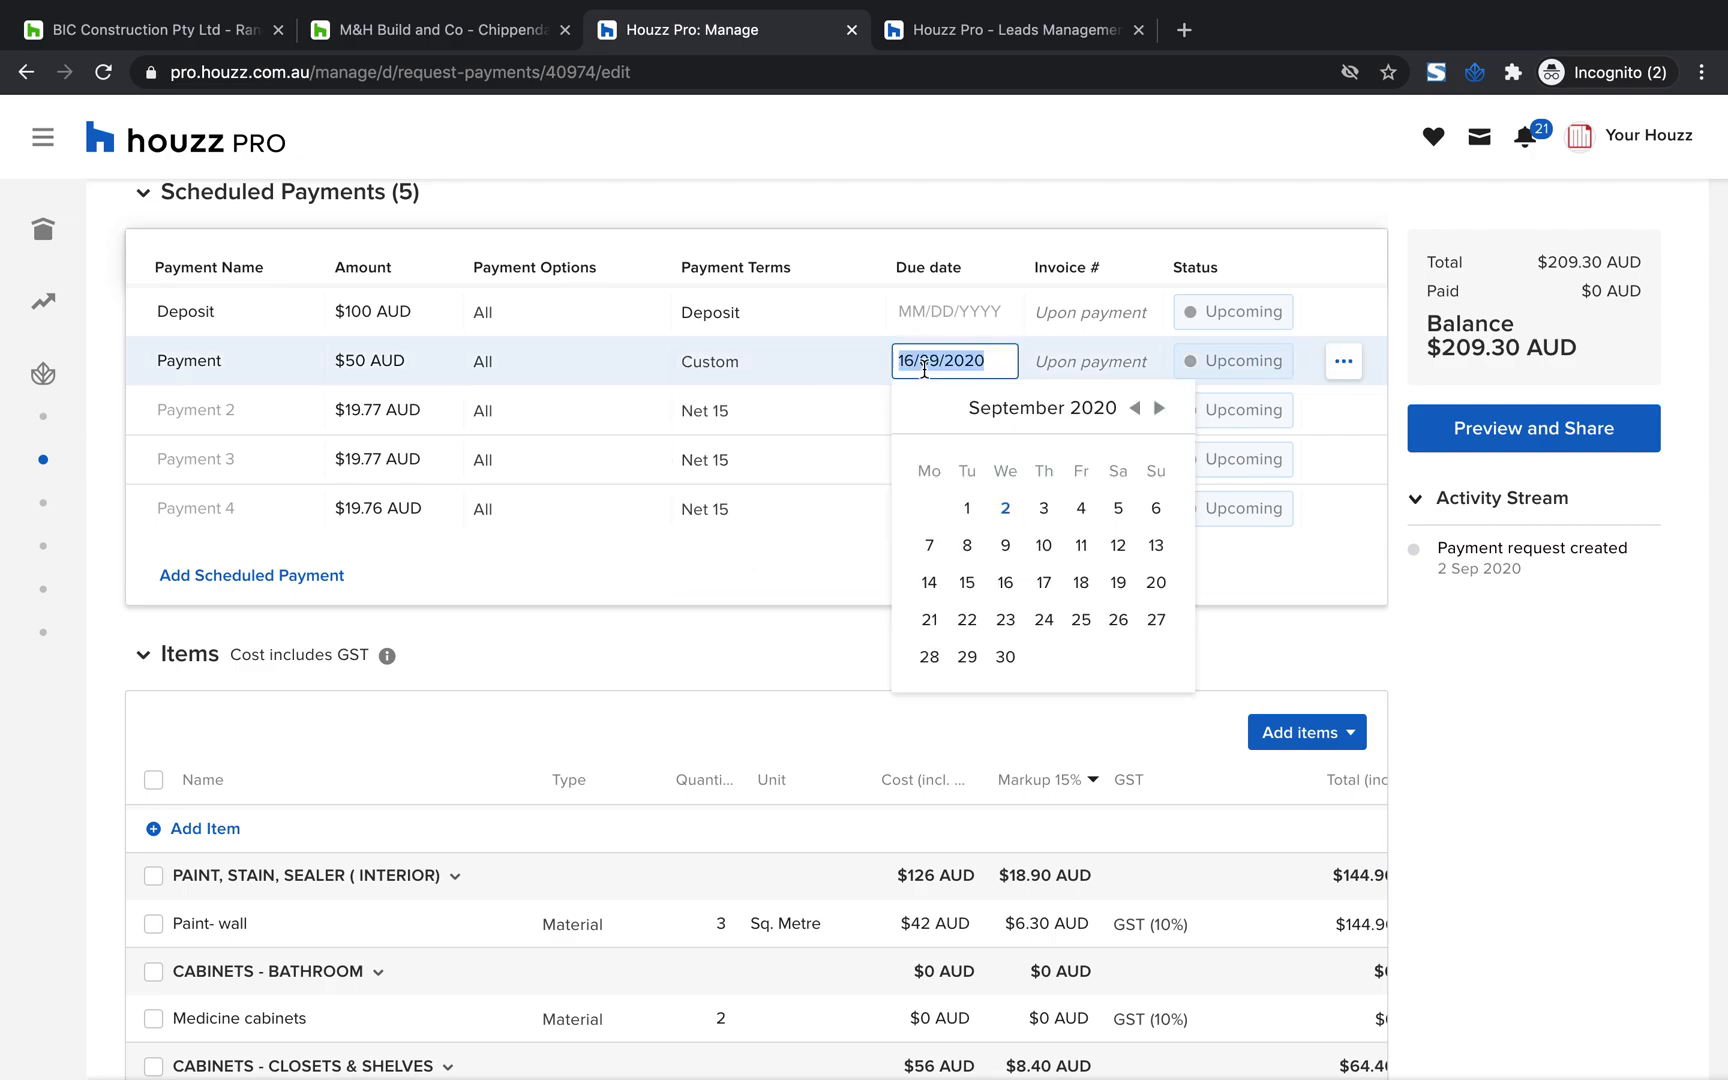
{"action": "left_click", "coordinate": [1118, 508]}
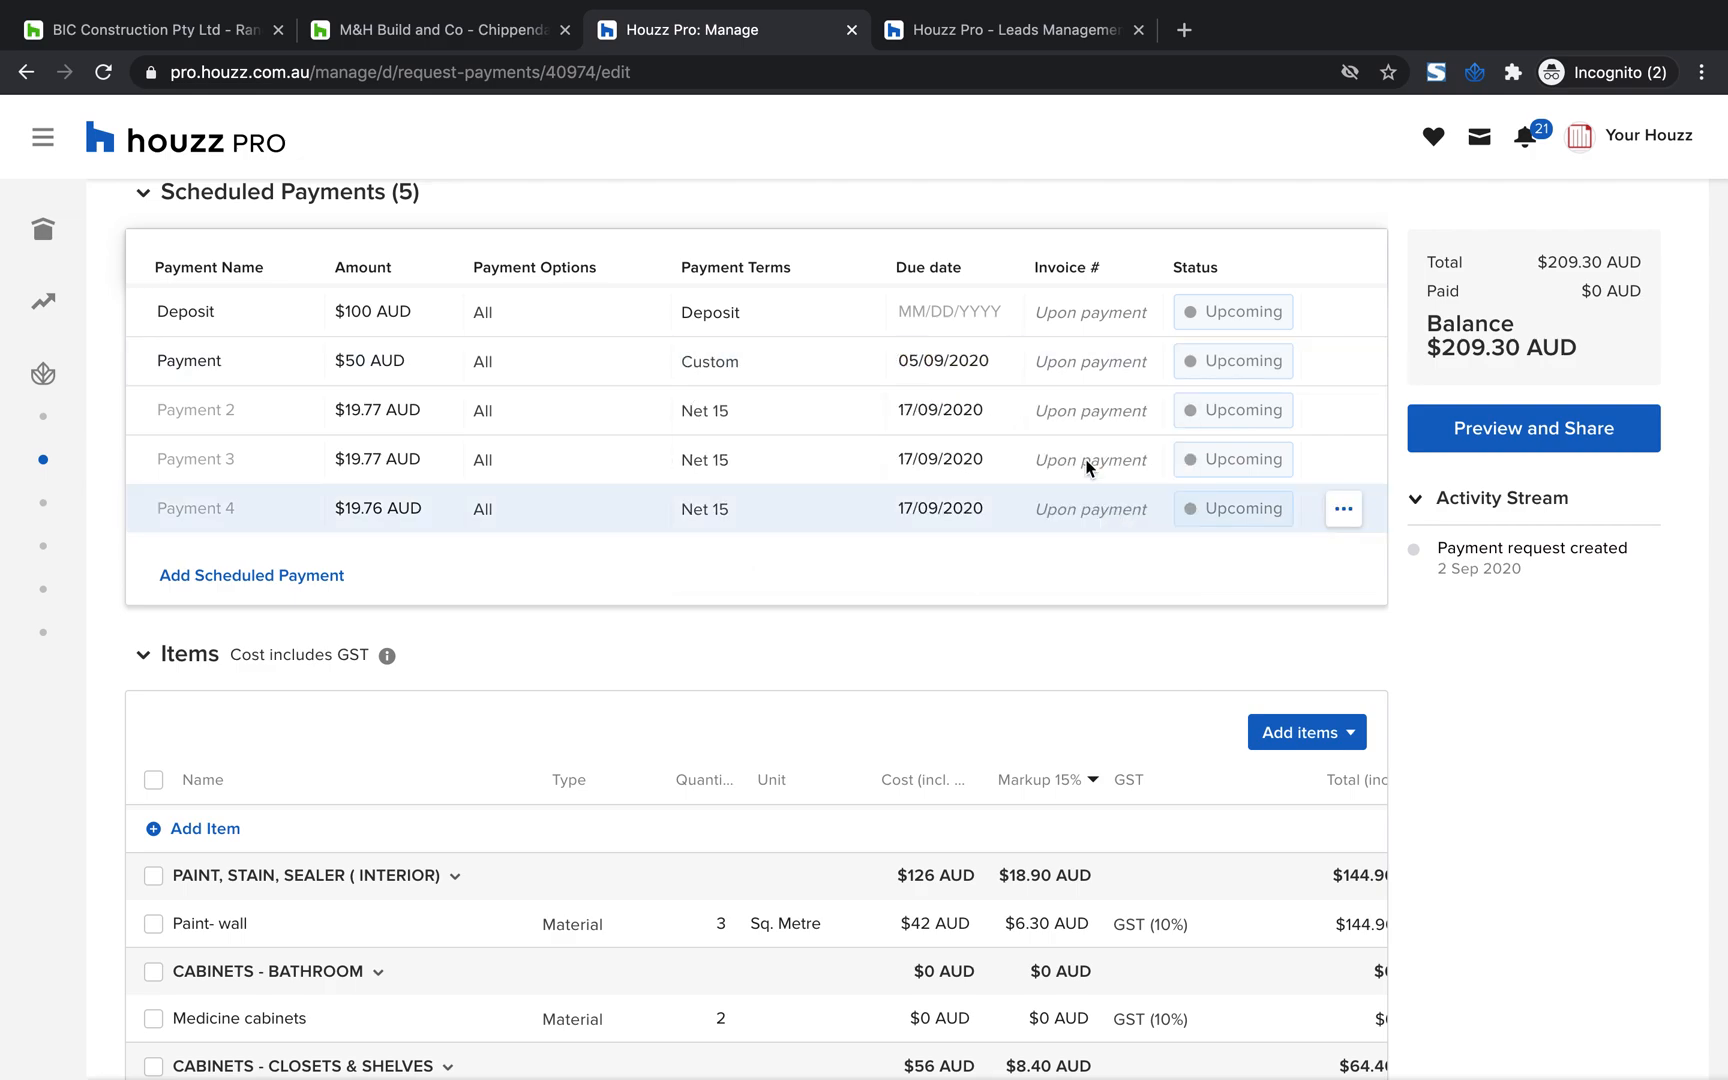
{"action": "left_click", "coordinate": [940, 410]}
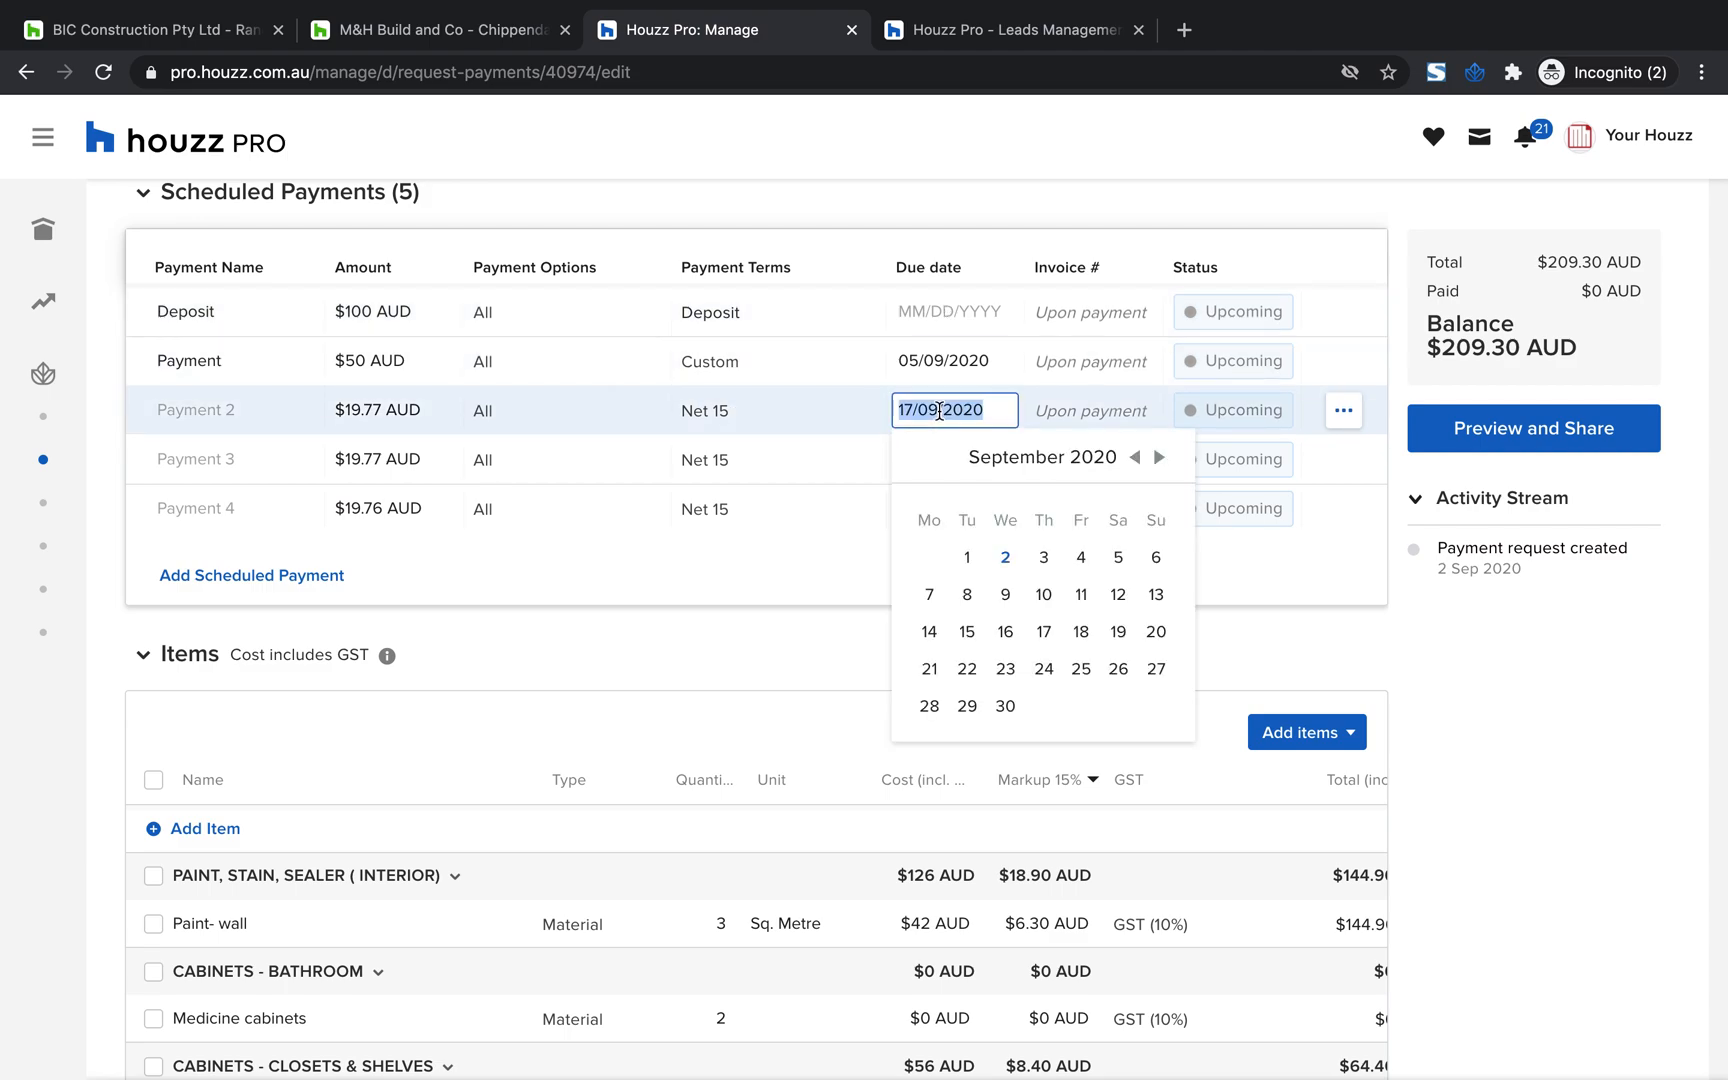
{"action": "left_click", "coordinate": [992, 236]}
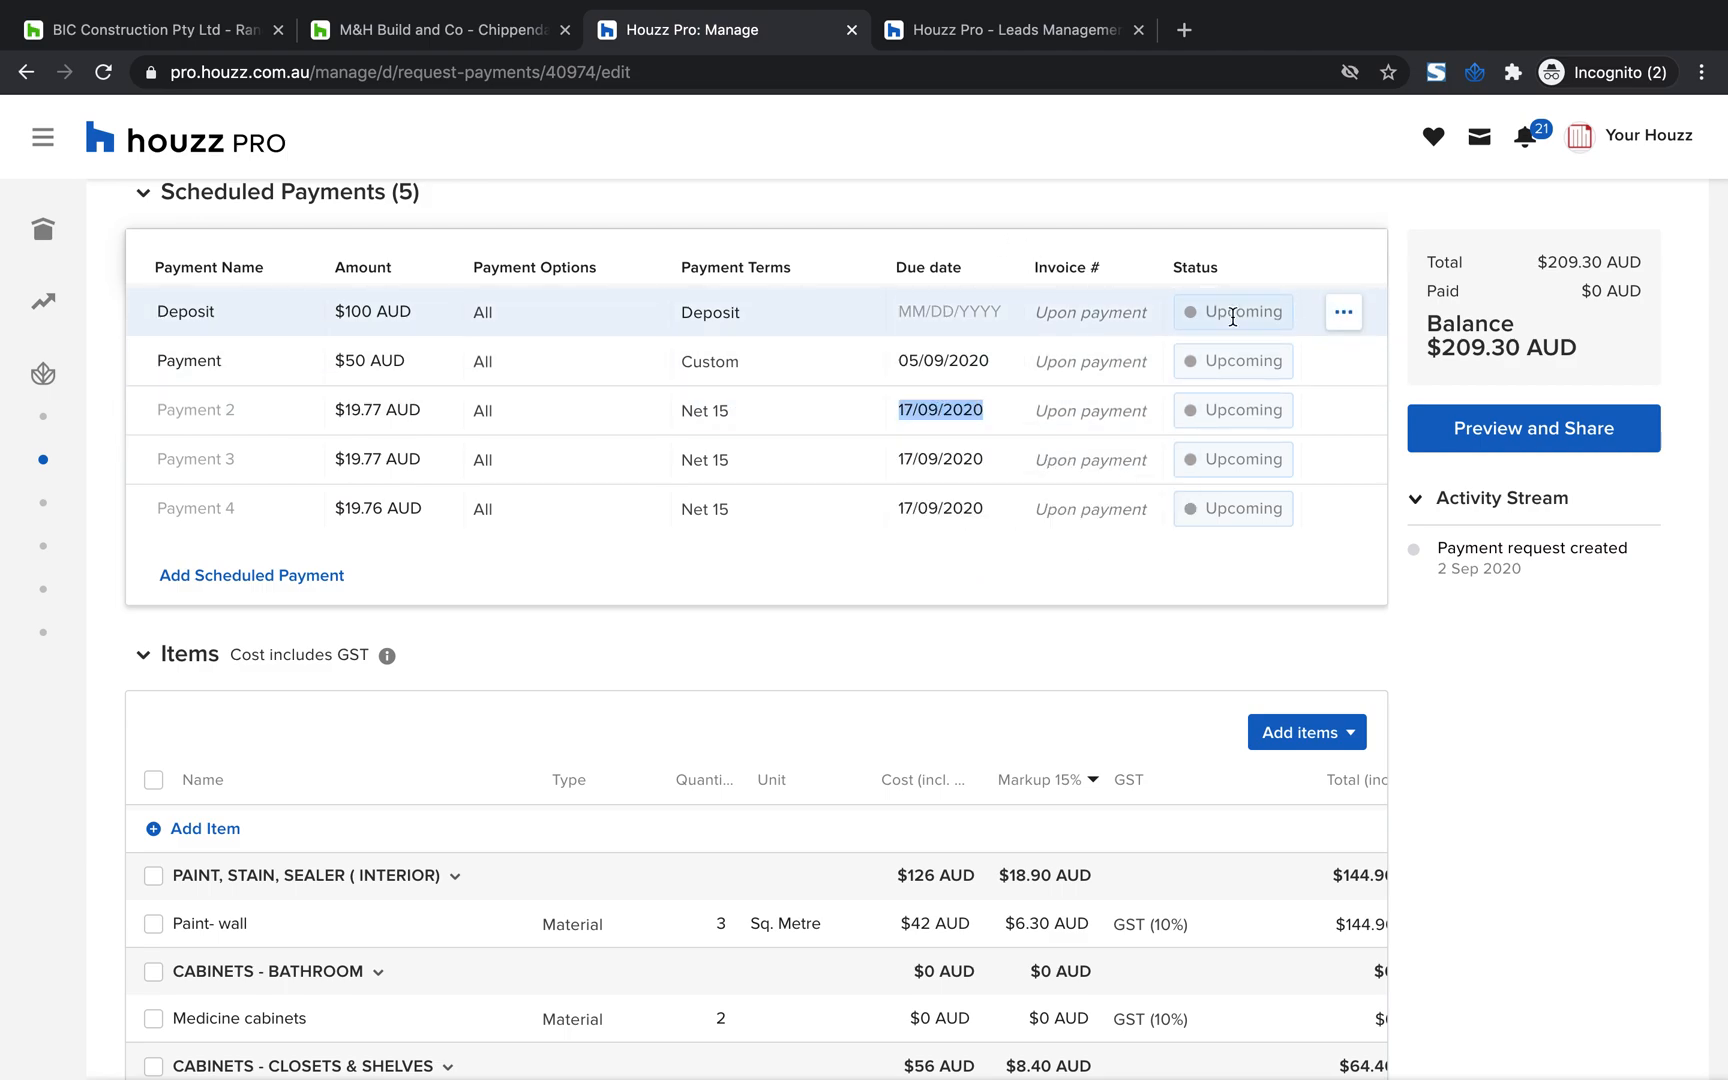
Open the payment request's client preview and look over its scheduled payments, totals and email details
{"action": "left_click", "coordinate": [1506, 440]}
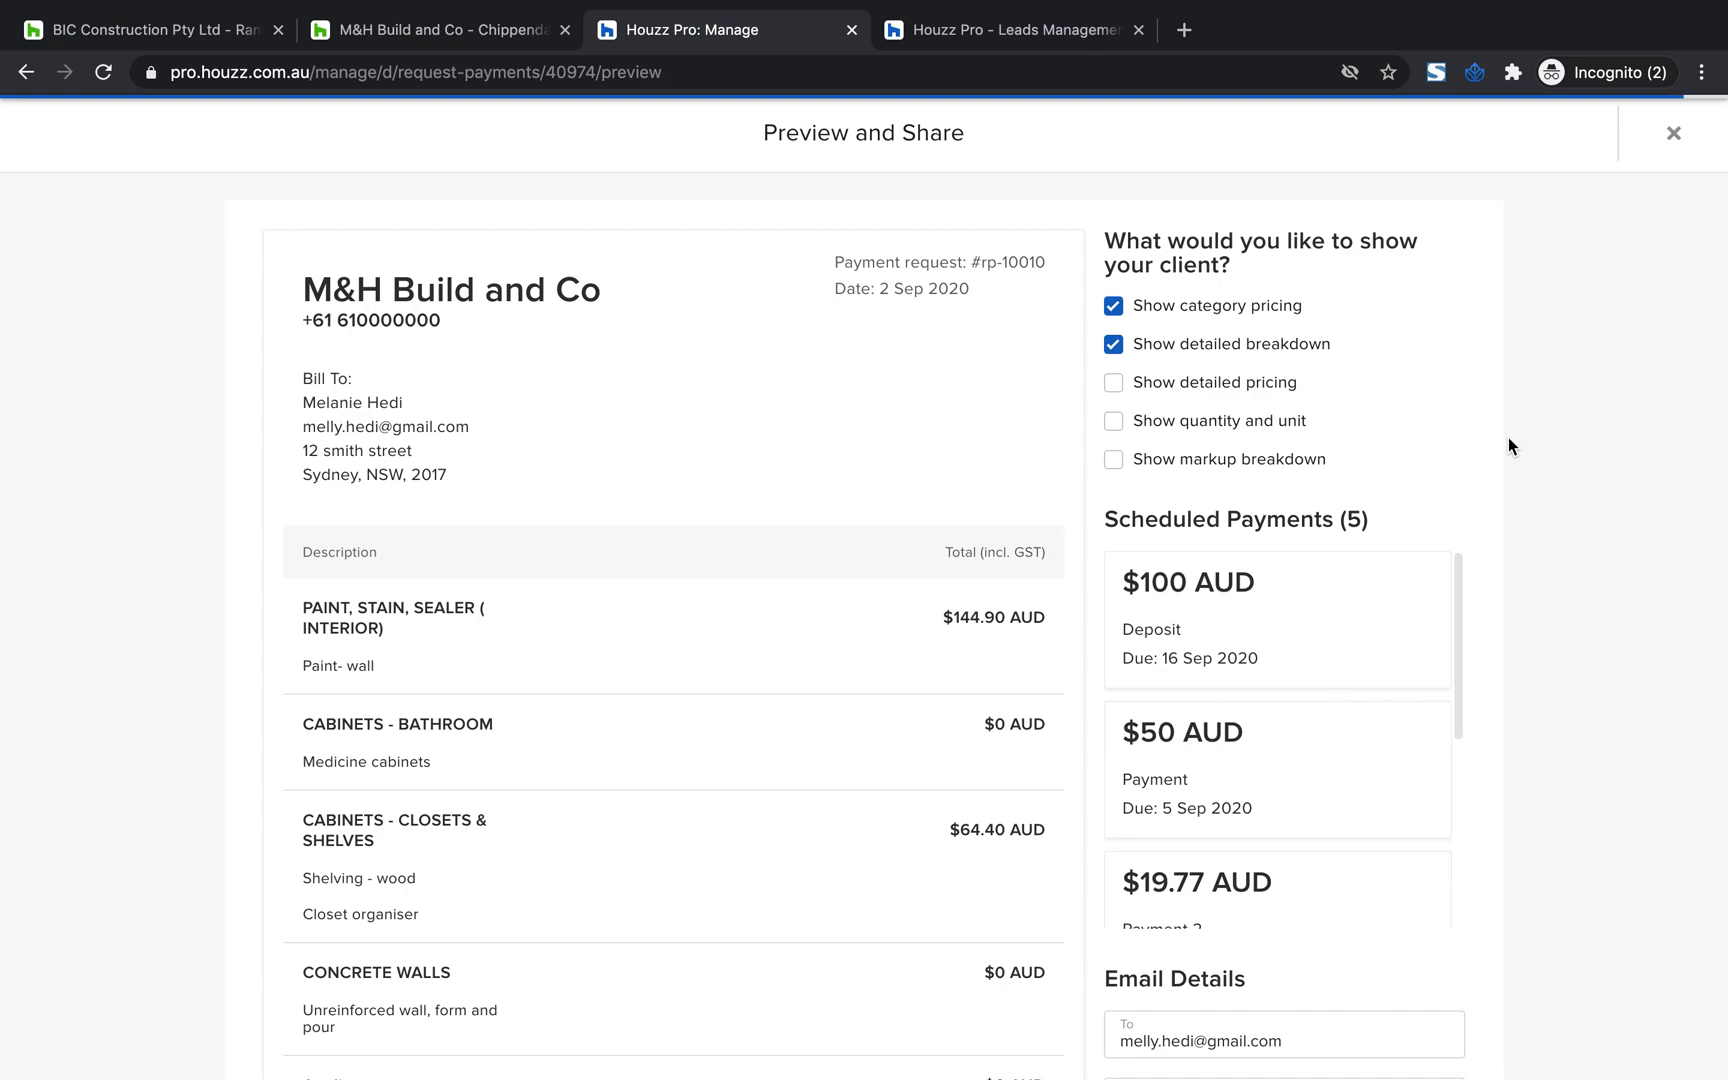
{"action": "scroll", "coordinate": [1180, 609], "scroll_direction": "down", "scroll_amount": 4}
{"action": "scroll", "coordinate": [1207, 831], "scroll_direction": "up", "scroll_amount": 4}
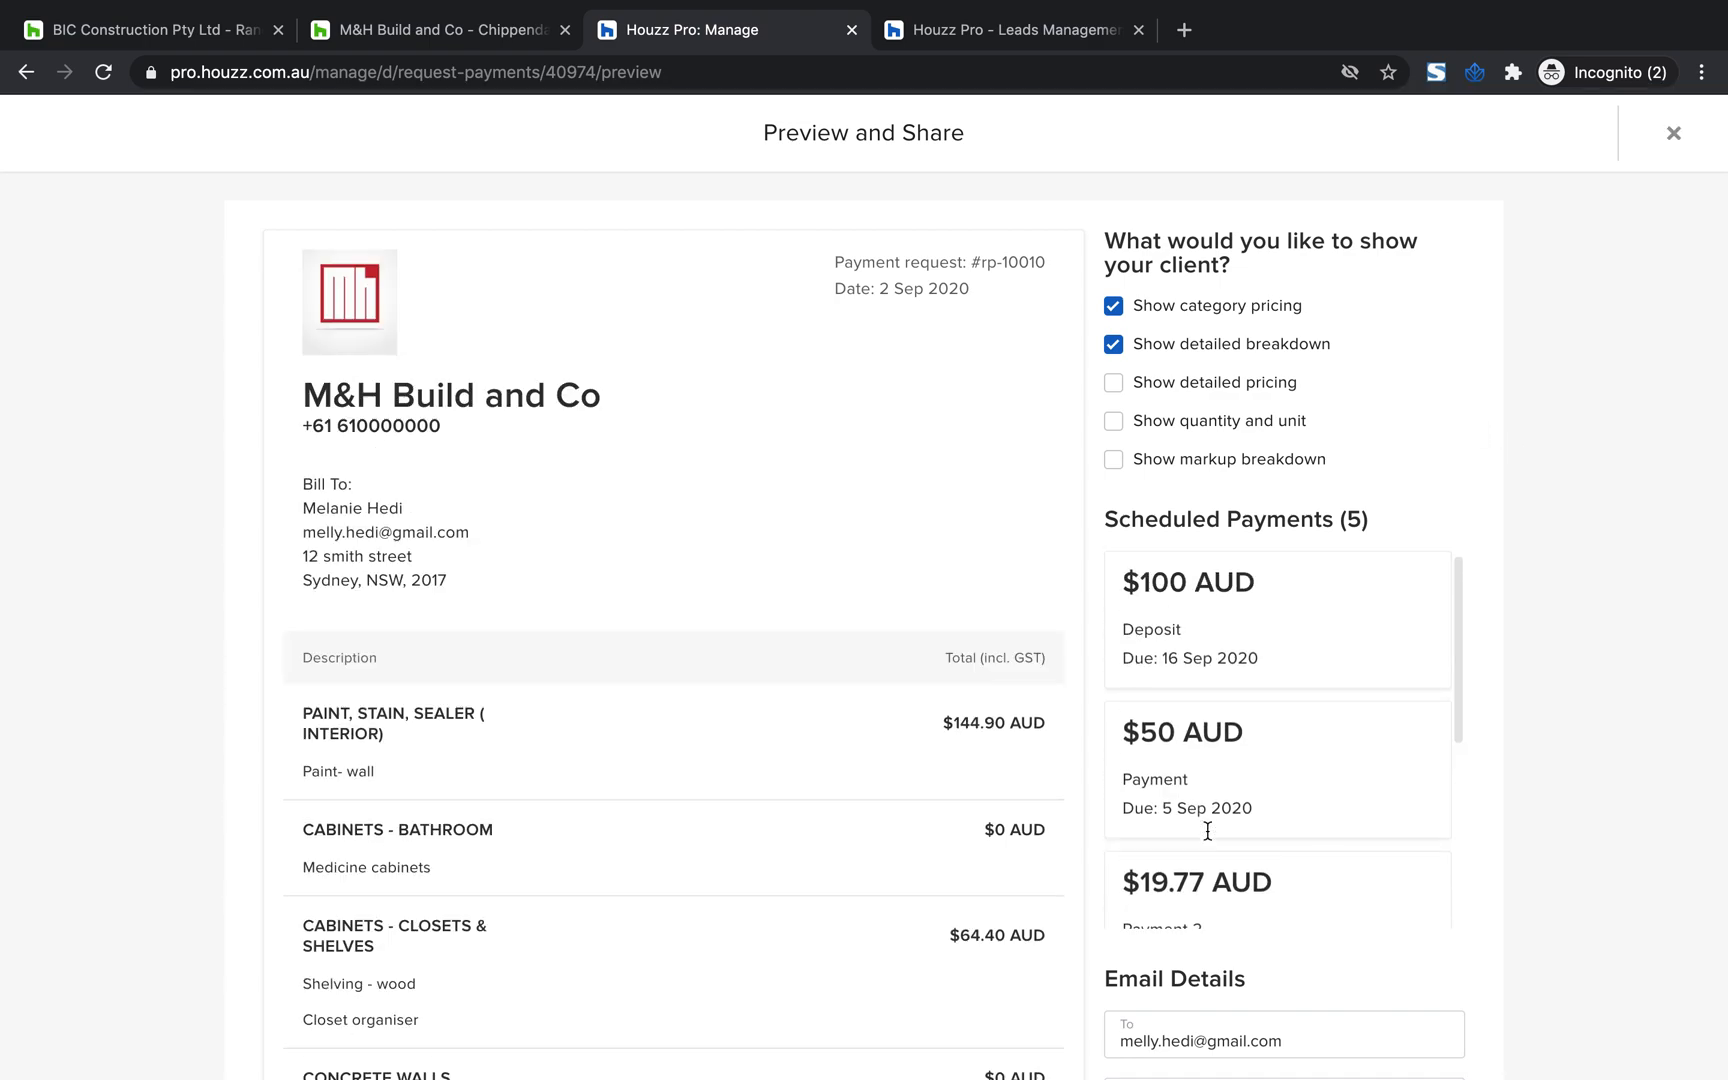
{"action": "left_click_drag", "start_coordinate": [1369, 521], "coordinate": [1094, 526]}
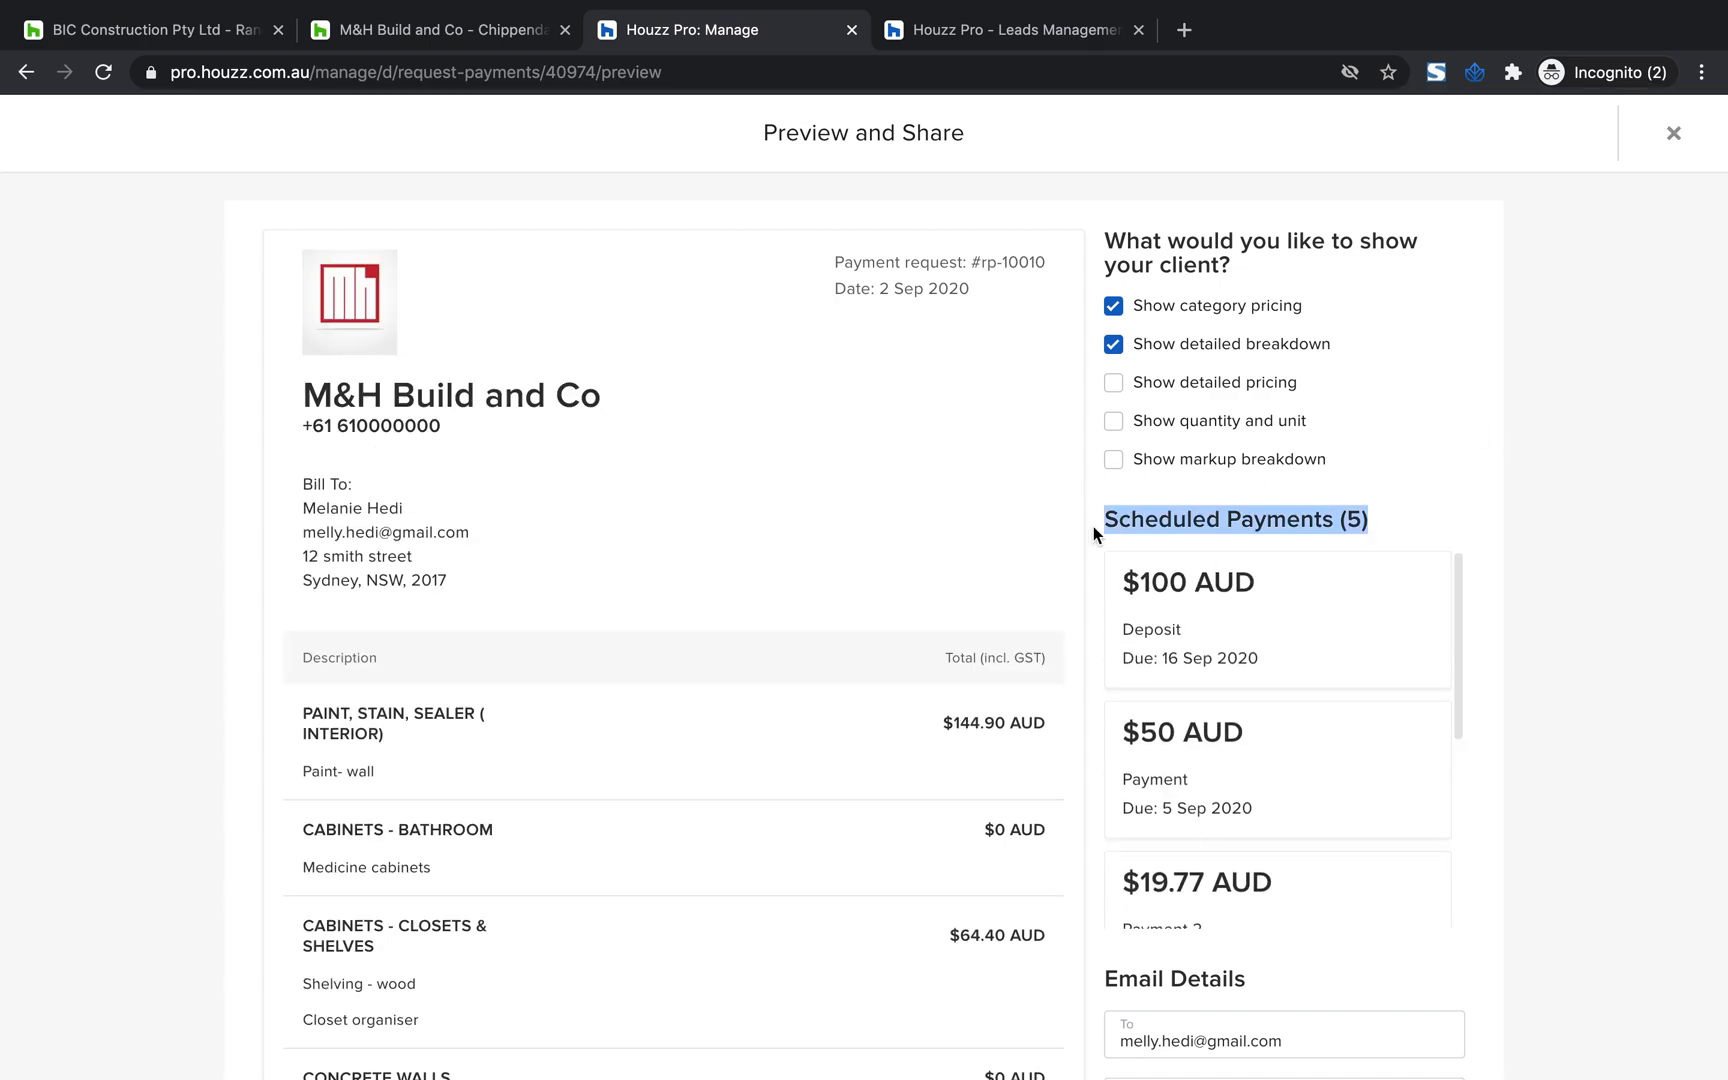
{"action": "scroll", "coordinate": [1291, 603], "scroll_direction": "down", "scroll_amount": 5}
{"action": "scroll", "coordinate": [1291, 603], "scroll_direction": "down", "scroll_amount": 5}
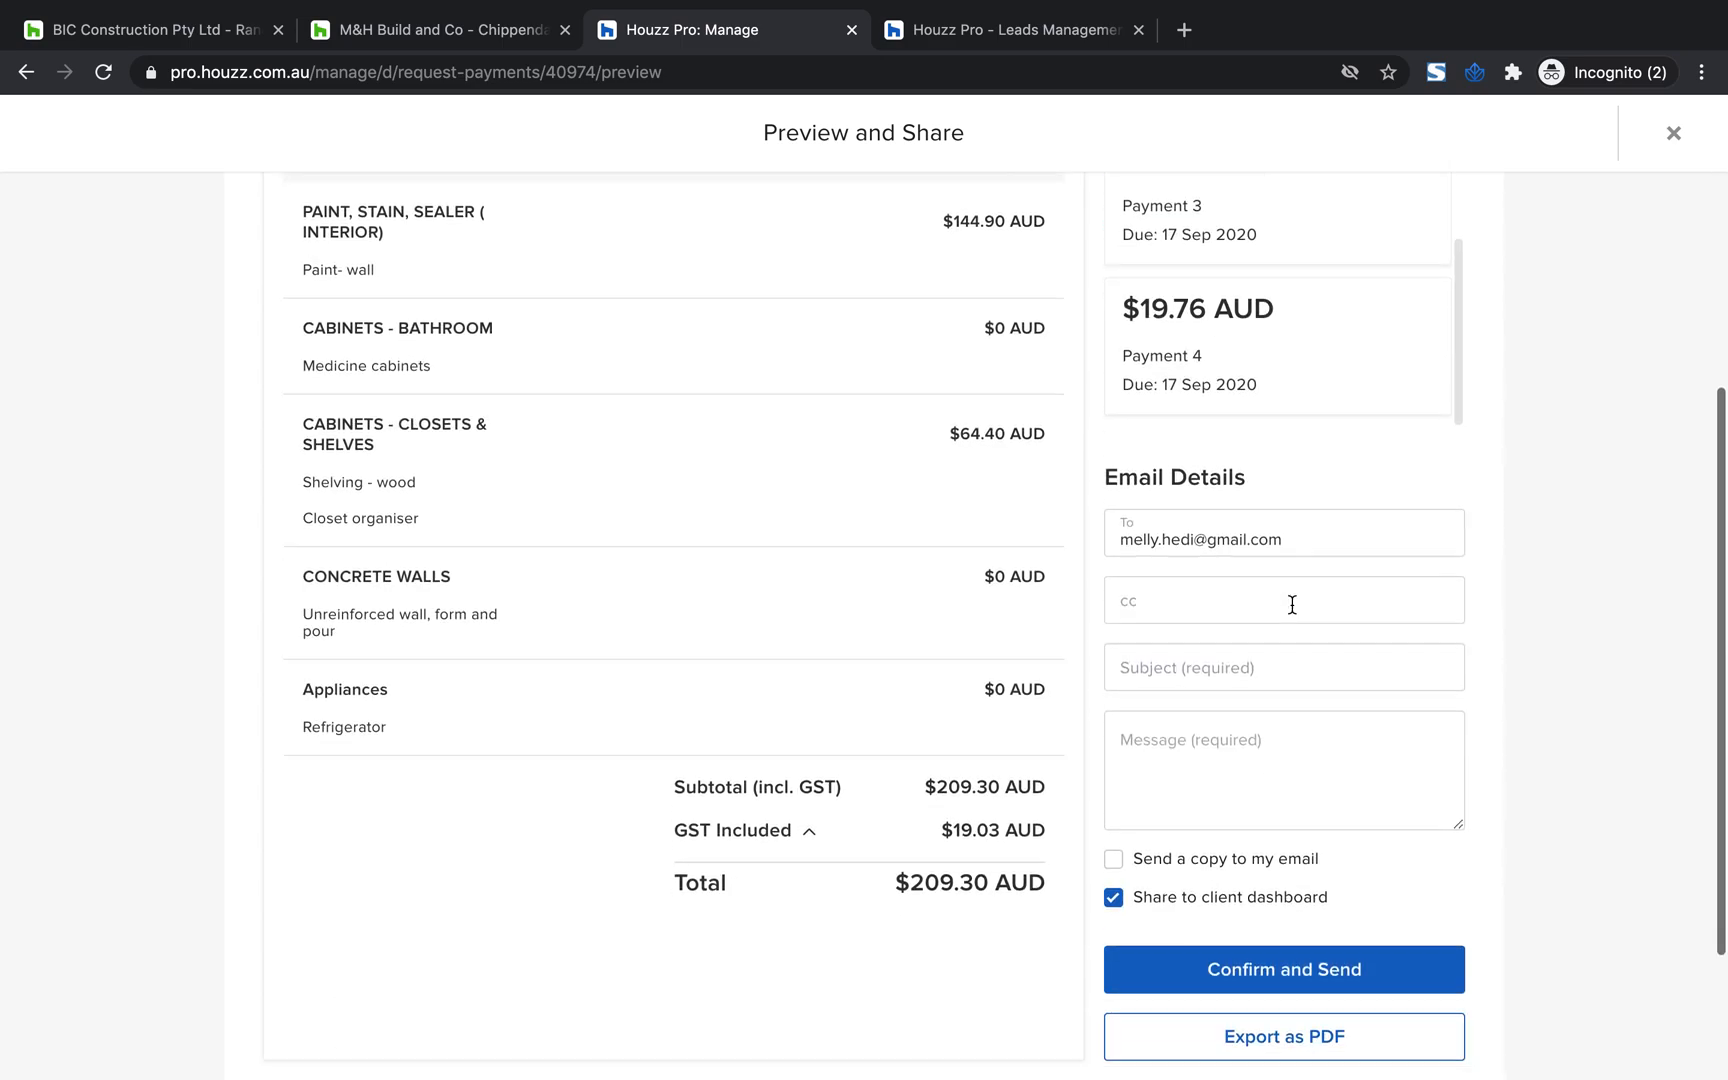
Close the client preview and begin logging the $100 deposit payment with Bank Transfer as the payment type
{"action": "scroll", "coordinate": [1291, 603], "scroll_direction": "up", "scroll_amount": 7}
{"action": "left_click", "coordinate": [1673, 151]}
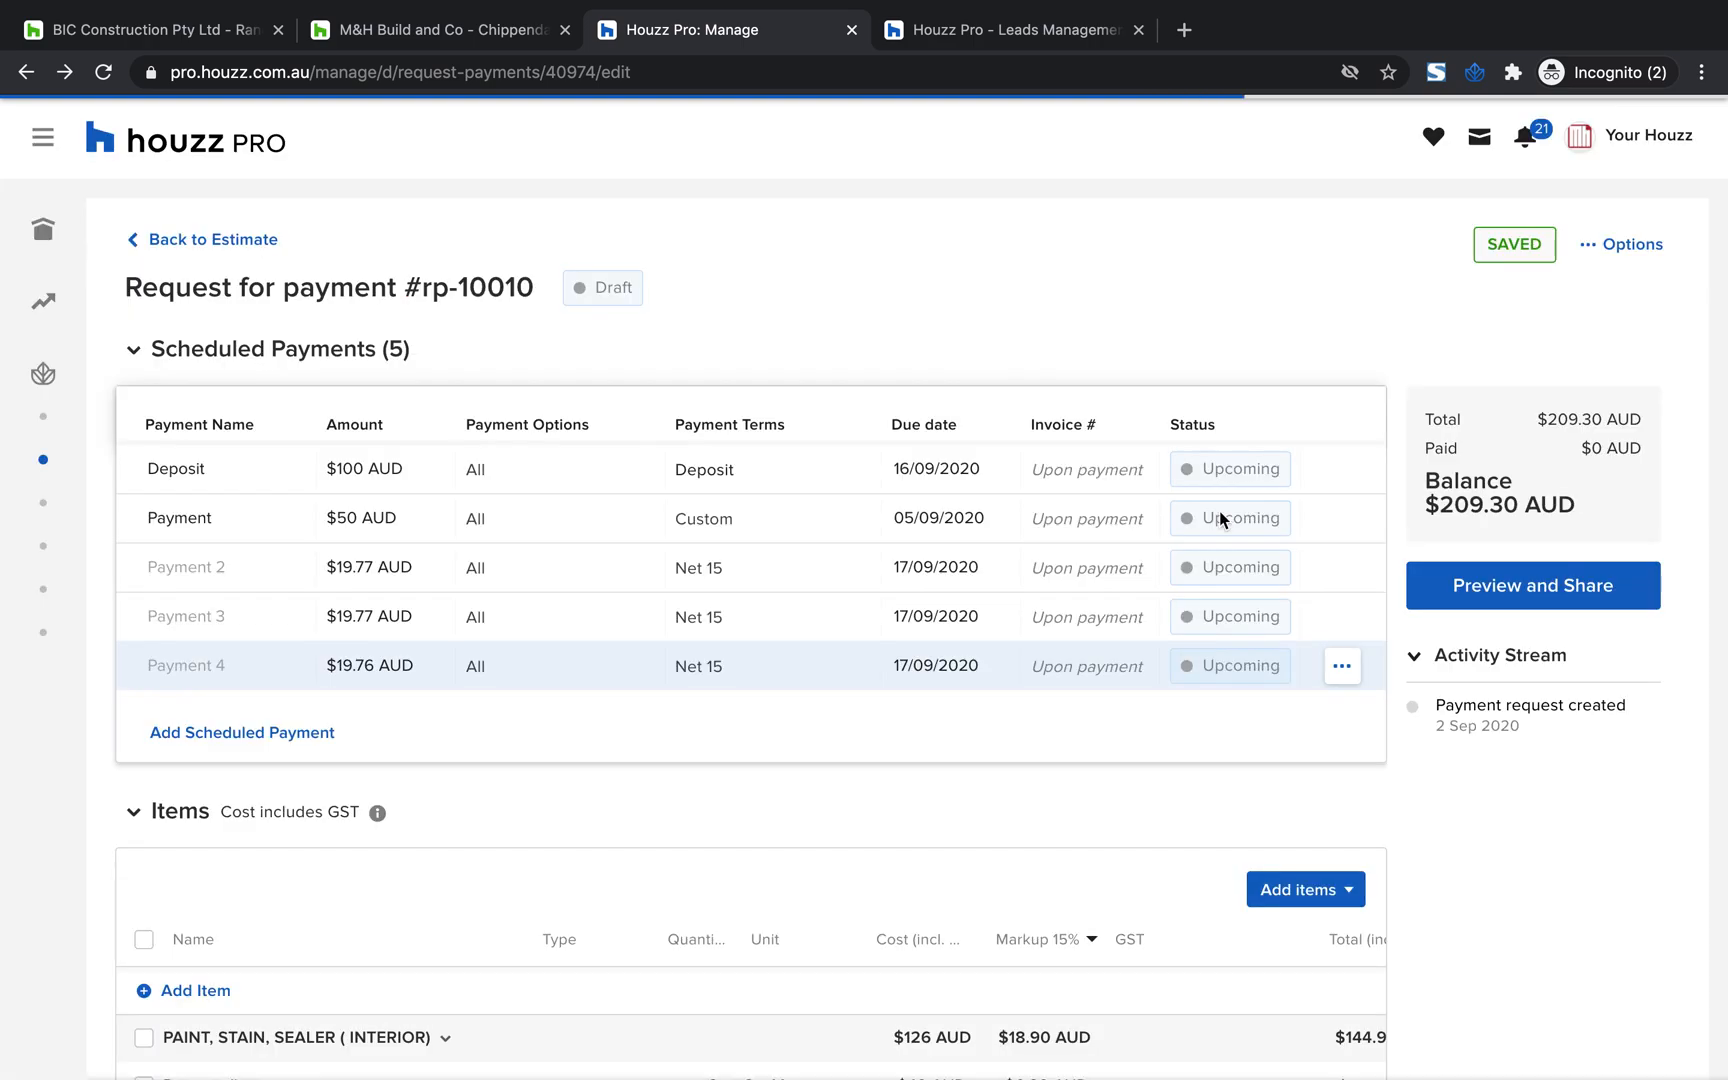
{"action": "left_click", "coordinate": [1340, 474]}
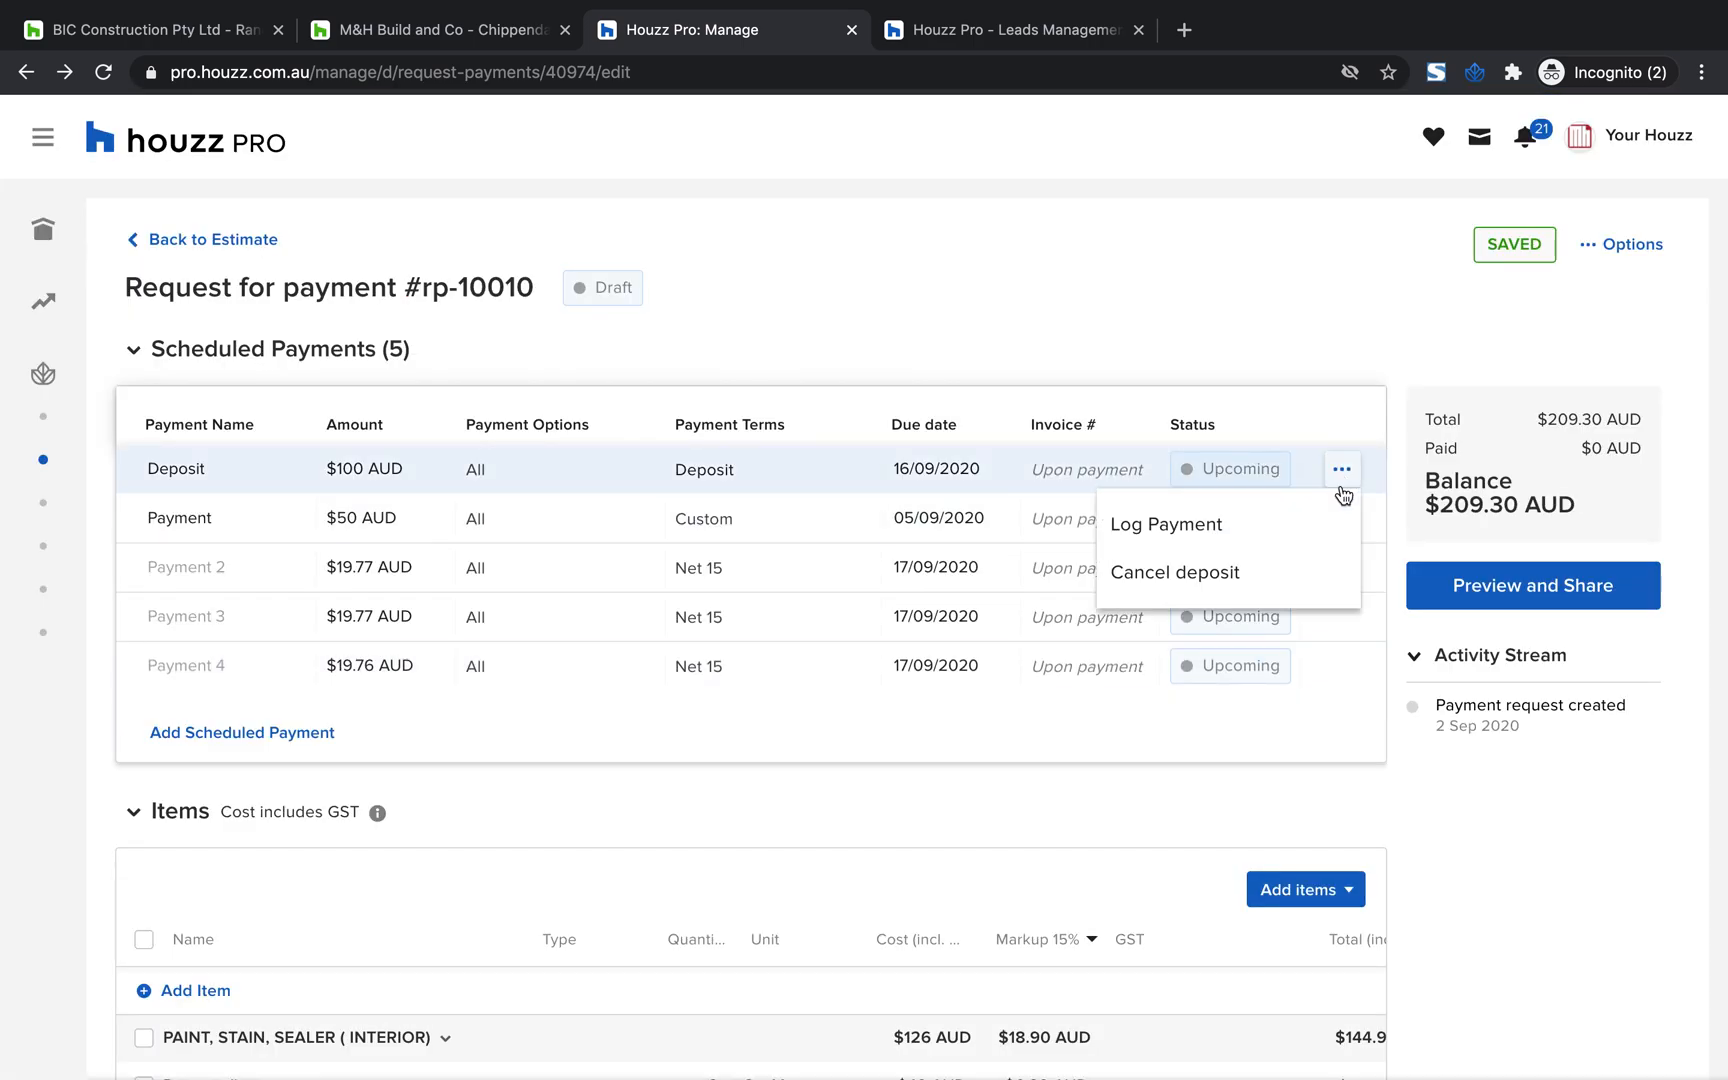
{"action": "left_click", "coordinate": [1246, 521]}
{"action": "left_click", "coordinate": [859, 521]}
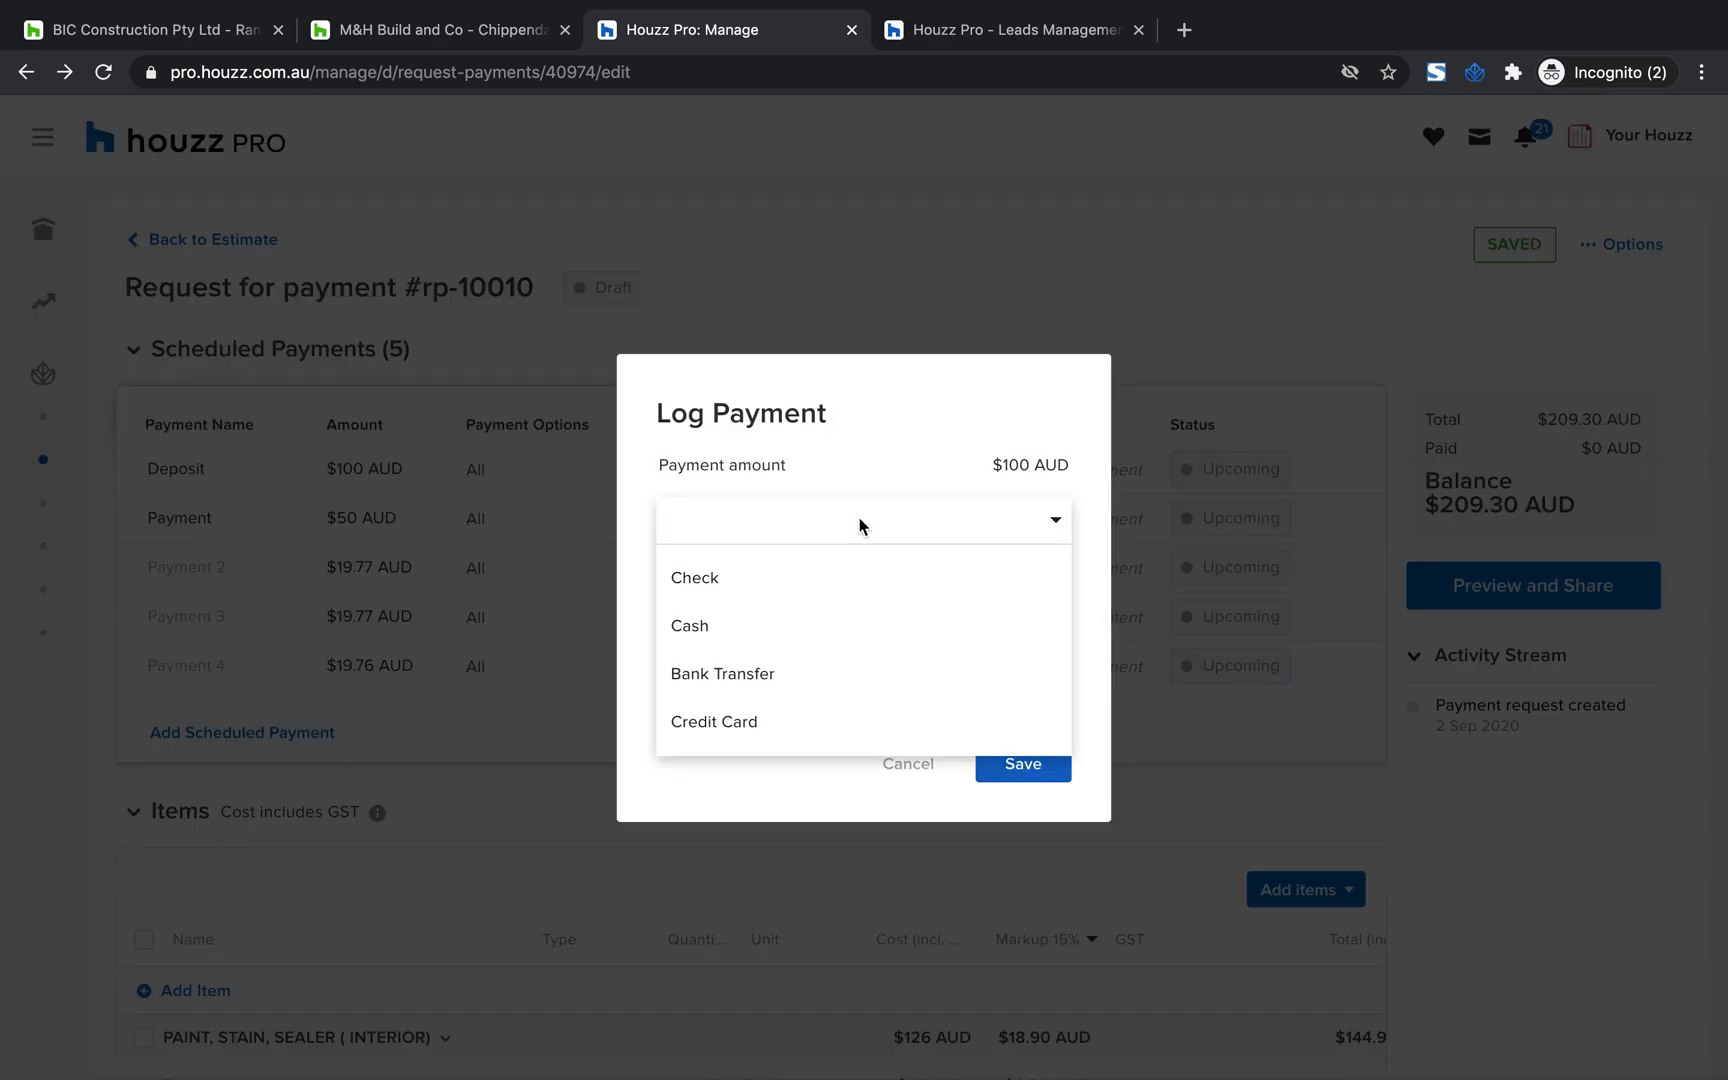
{"action": "left_click", "coordinate": [783, 668]}
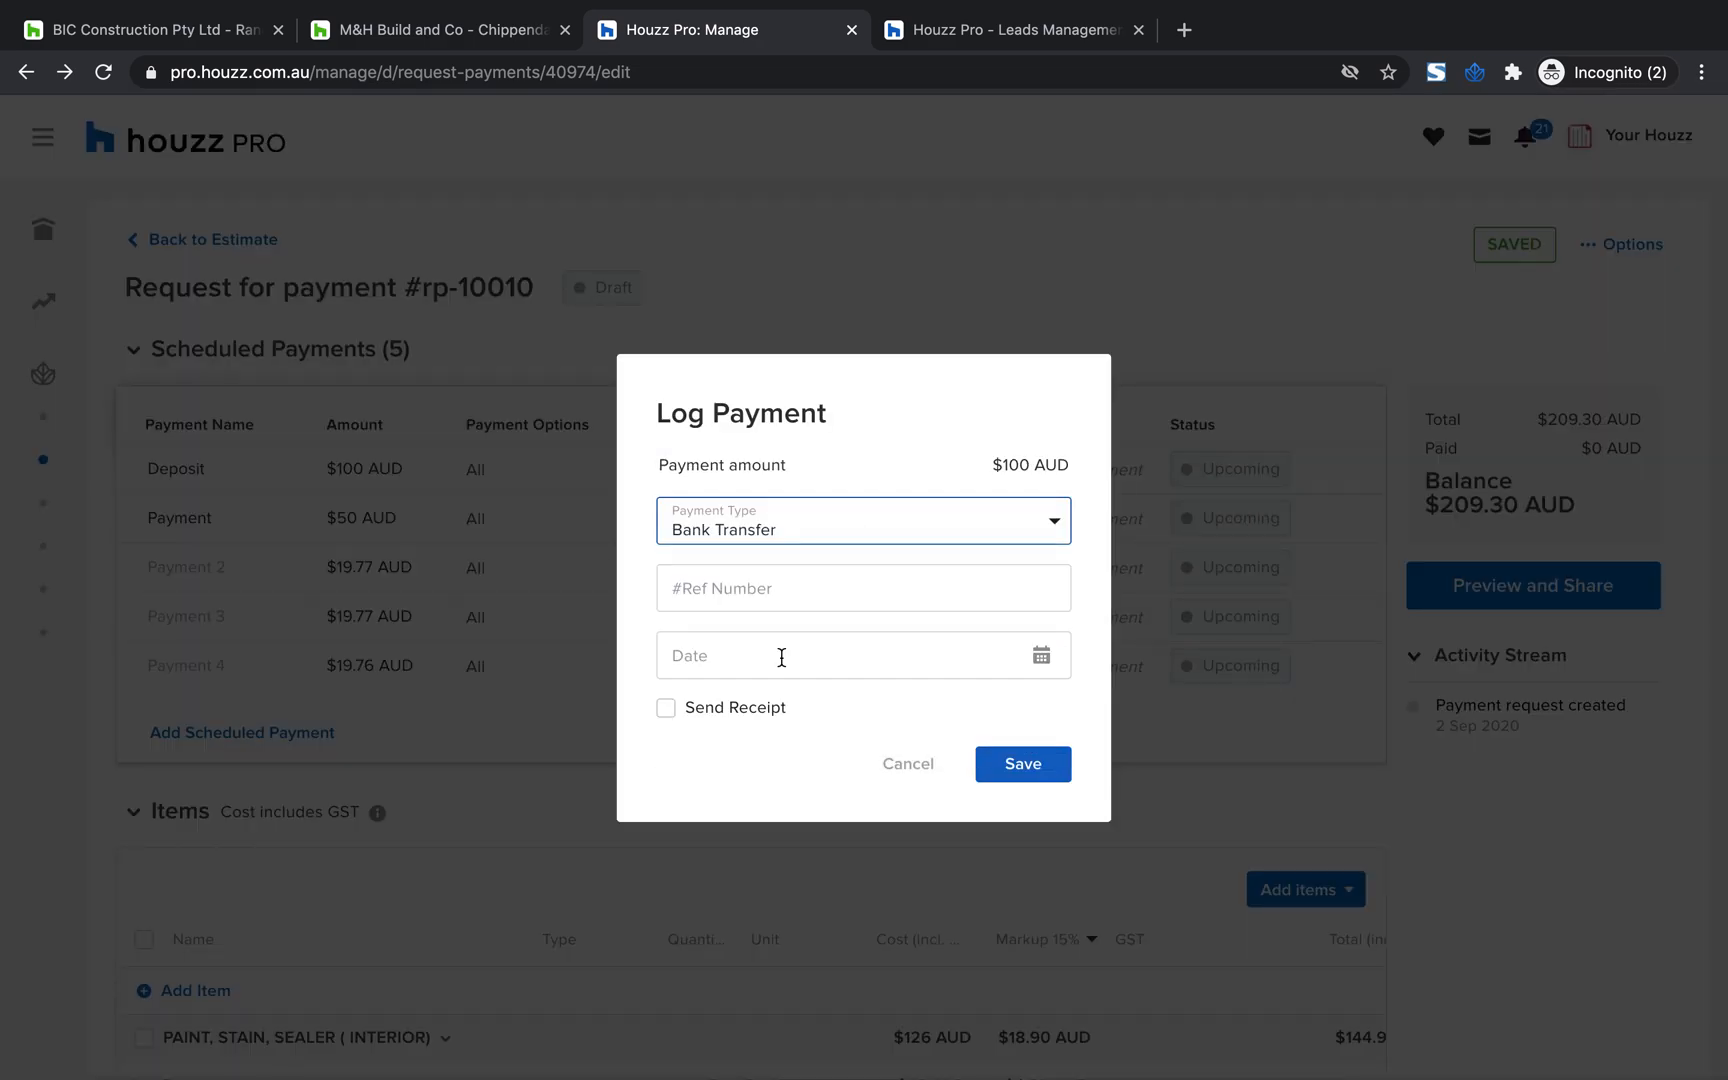
Enter the payment request's number as the reference, date the logged deposit 02/09/2020 and save it
{"action": "left_click", "coordinate": [794, 594]}
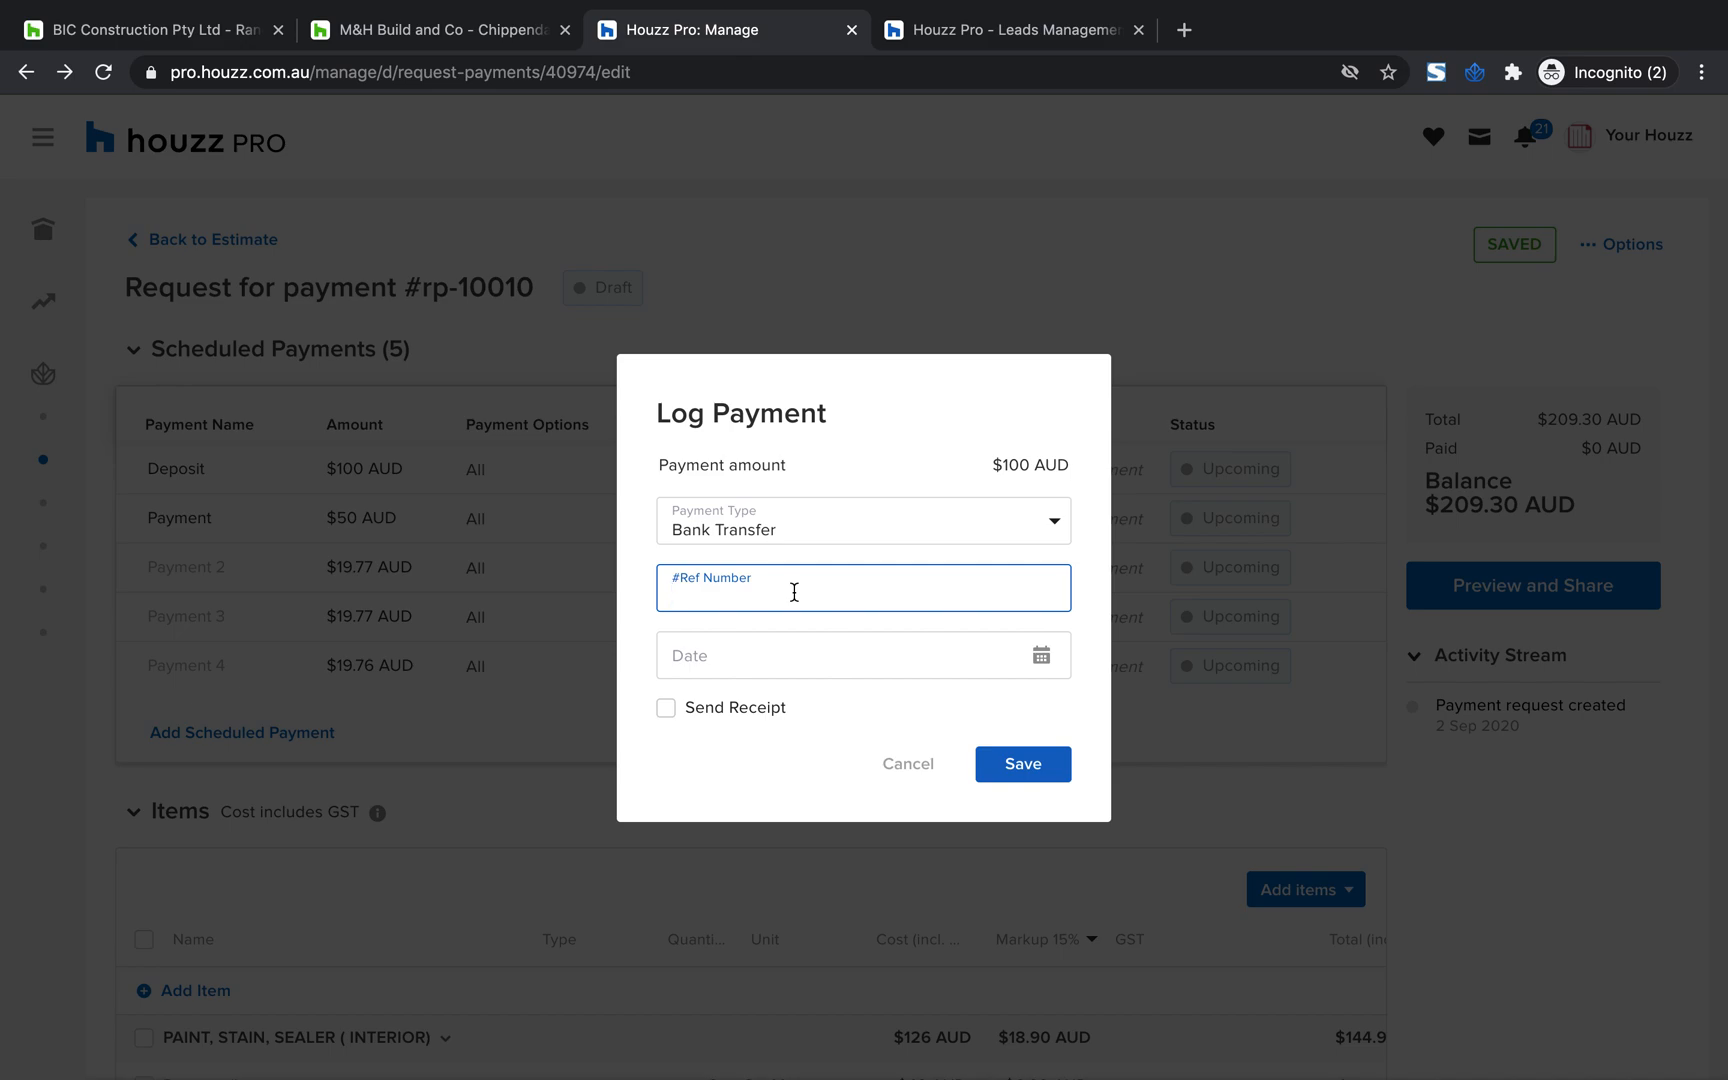
{"action": "type", "text": "10010"}
{"action": "left_click", "coordinate": [1052, 655]}
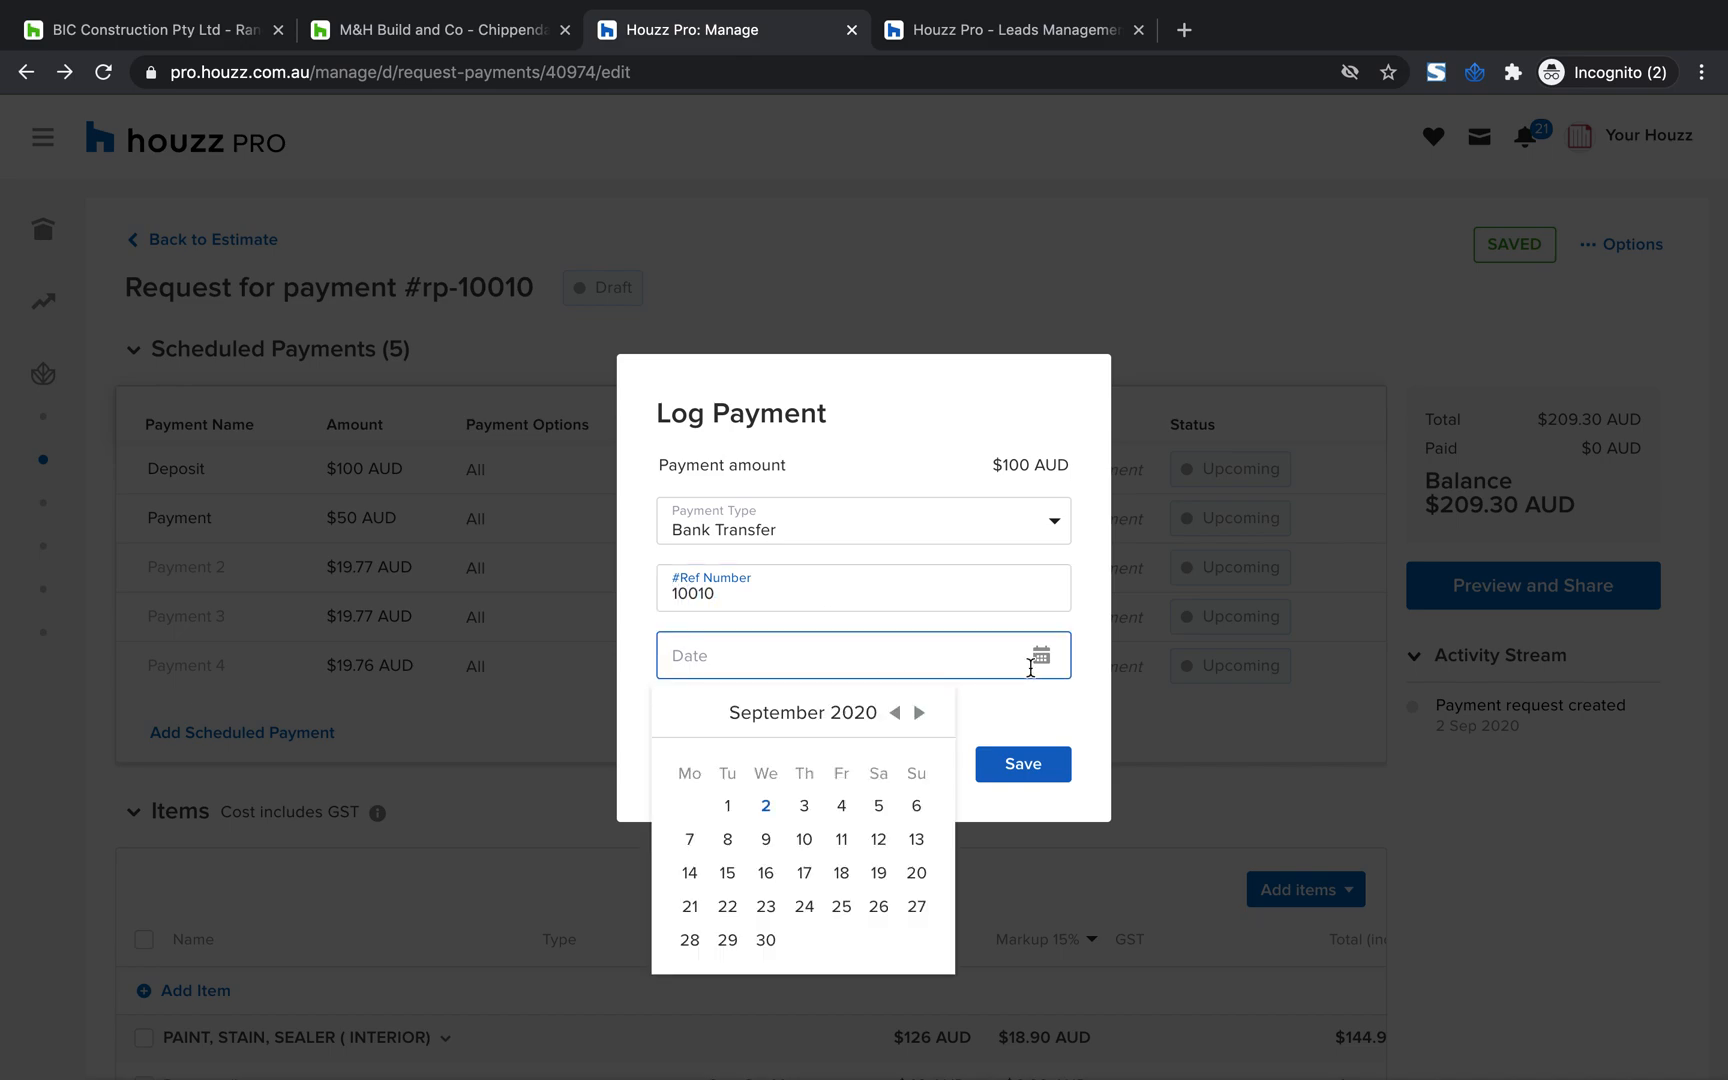
{"action": "left_click", "coordinate": [767, 805]}
{"action": "left_click", "coordinate": [664, 710]}
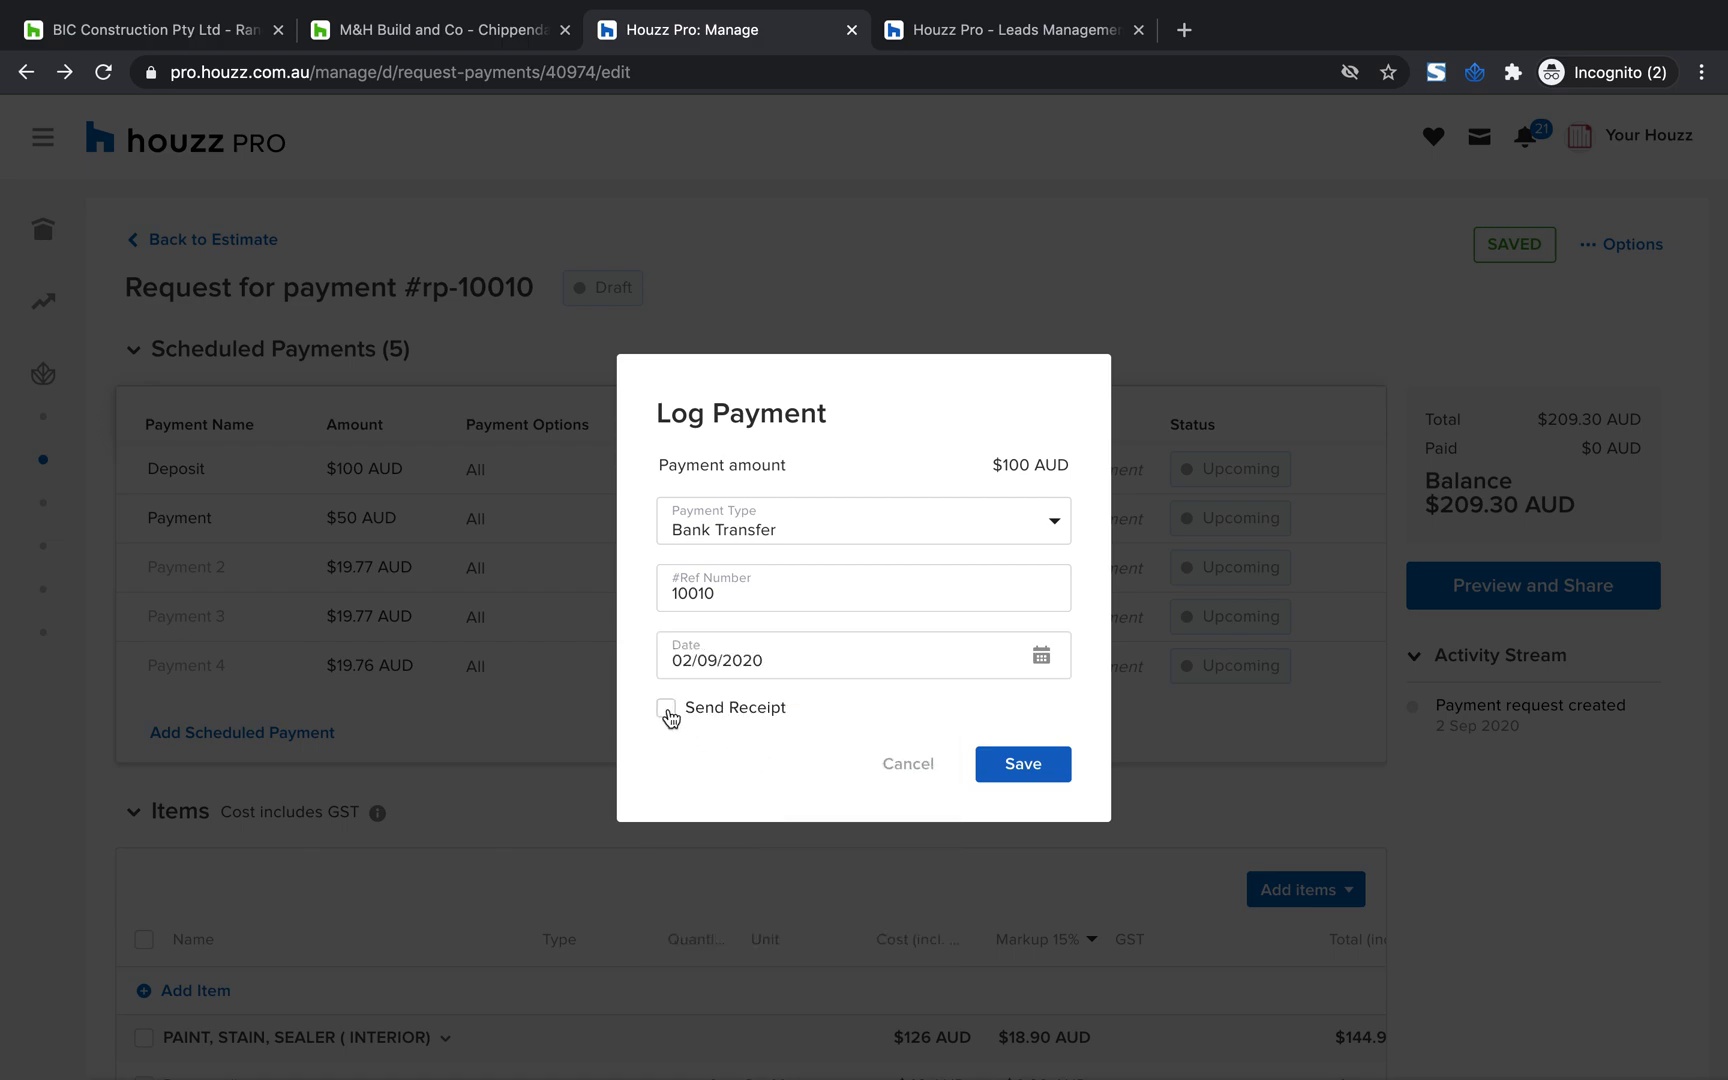
{"action": "scroll", "coordinate": [743, 720], "scroll_direction": "down", "scroll_amount": 1}
{"action": "left_click", "coordinate": [1042, 764]}
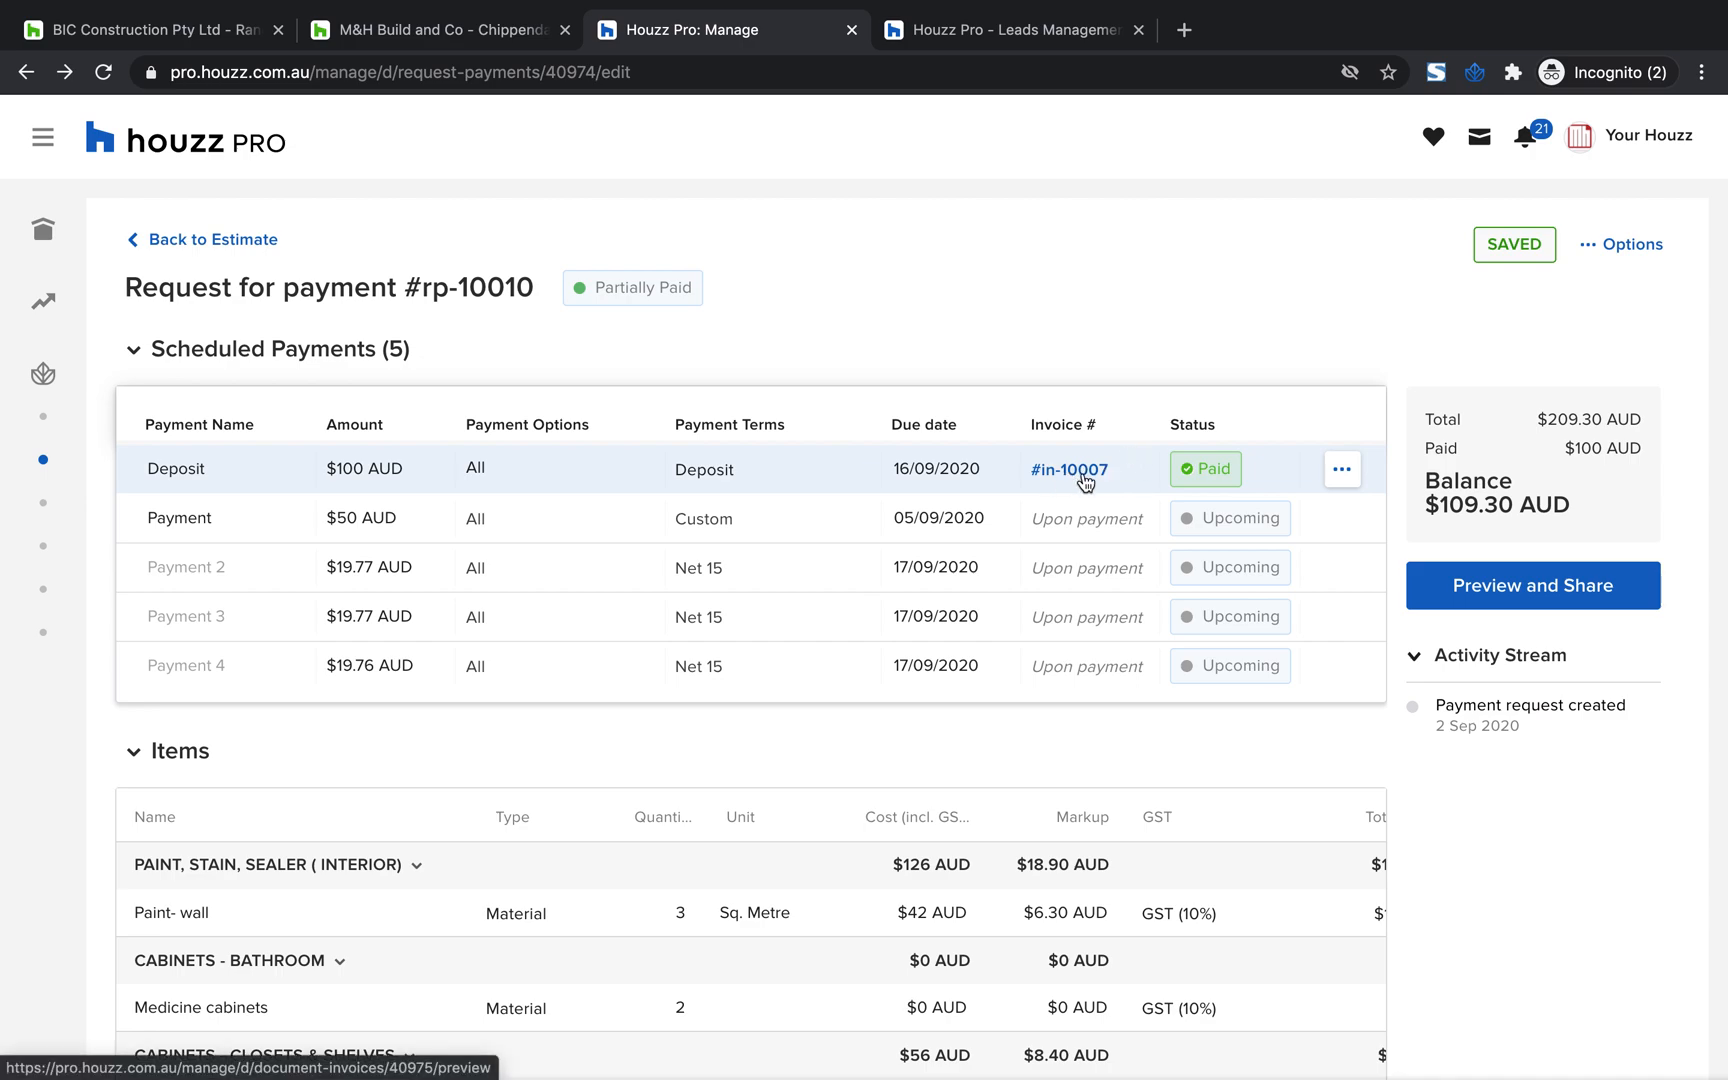
Open the paid deposit's invoice and look over its line items, totals, display options and email details
{"action": "scroll", "coordinate": [1077, 477], "scroll_direction": "down", "scroll_amount": 1}
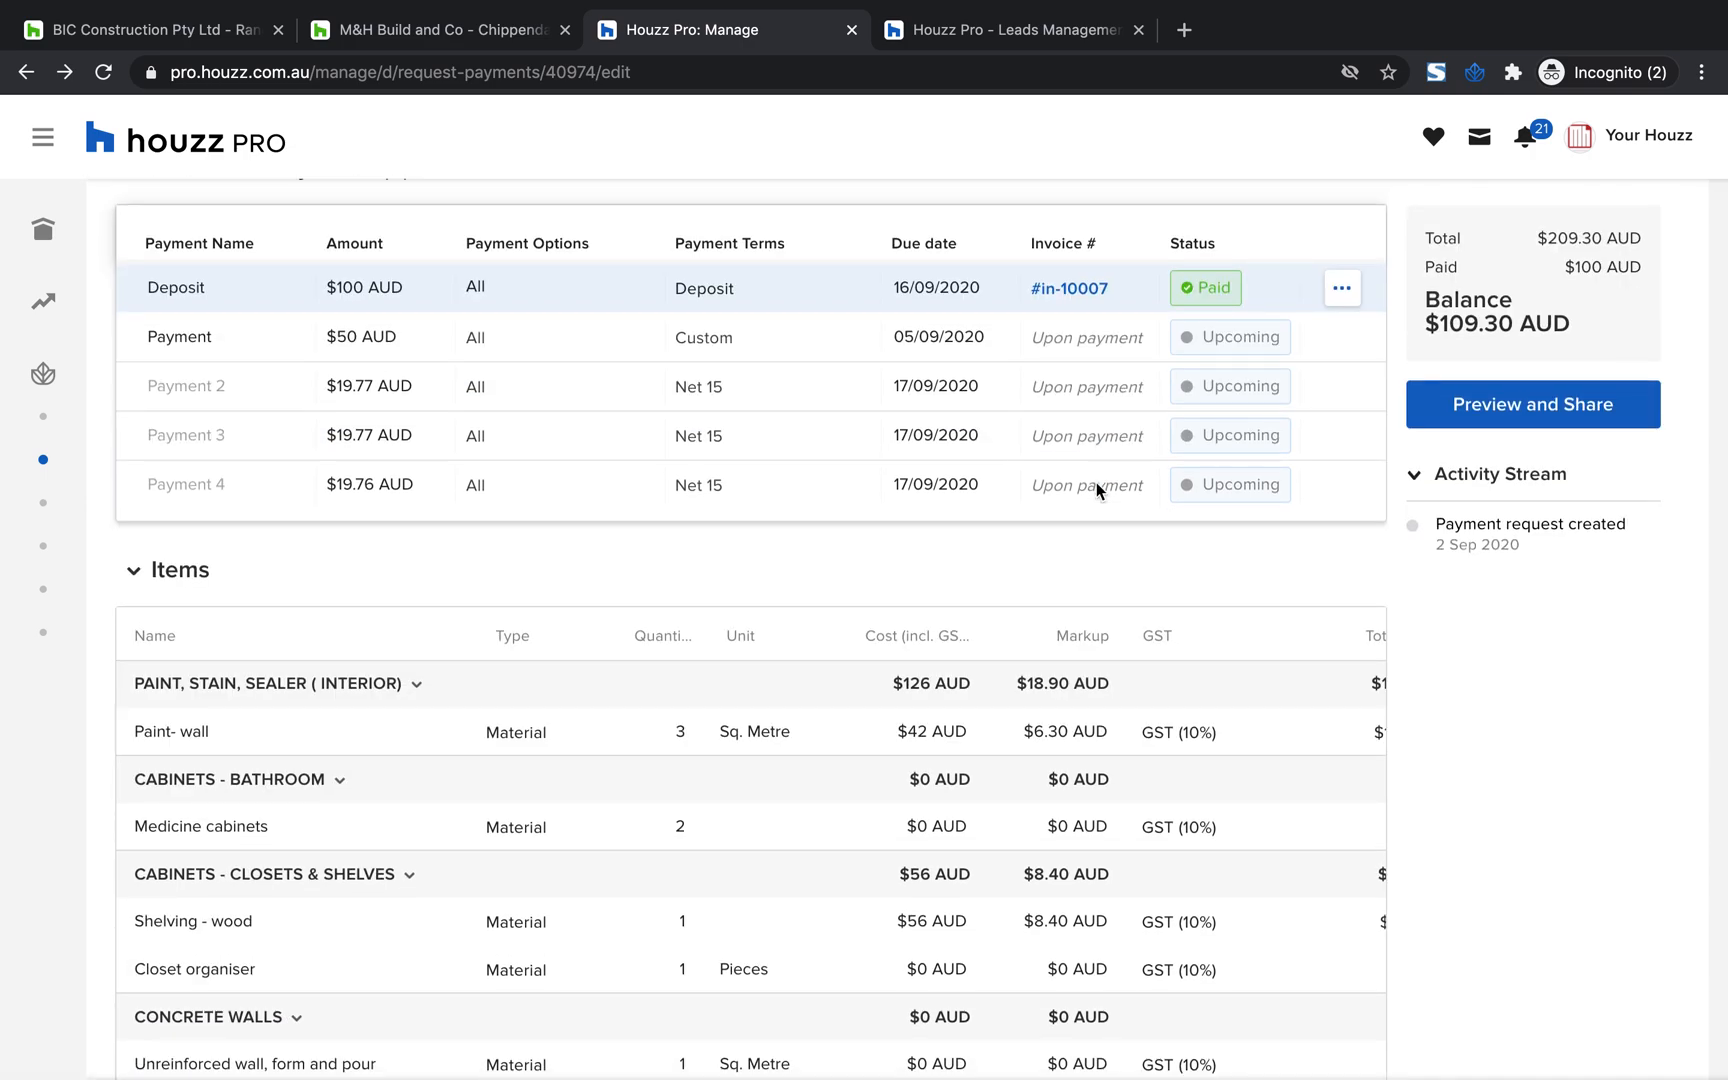
{"action": "scroll", "coordinate": [1077, 477], "scroll_direction": "up", "scroll_amount": 1}
{"action": "left_click", "coordinate": [1066, 480]}
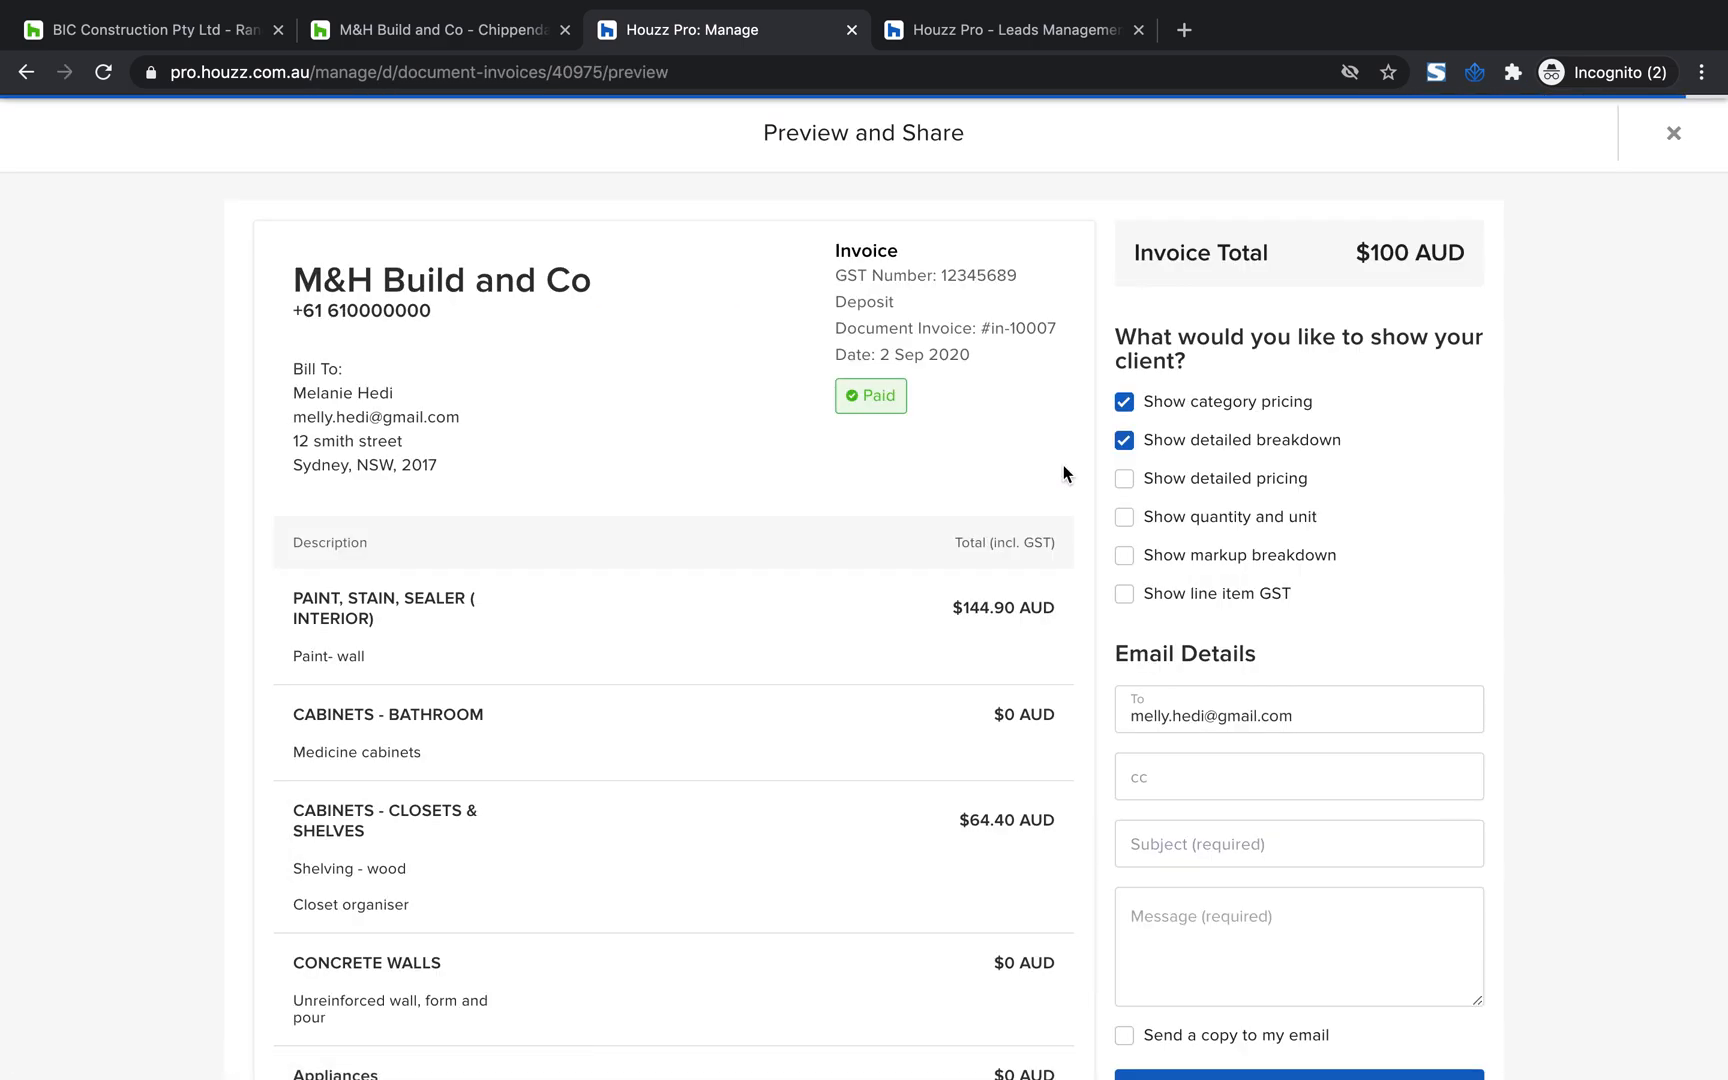
{"action": "scroll", "coordinate": [1062, 464], "scroll_direction": "down", "scroll_amount": 4}
{"action": "scroll", "coordinate": [1062, 464], "scroll_direction": "up", "scroll_amount": 2}
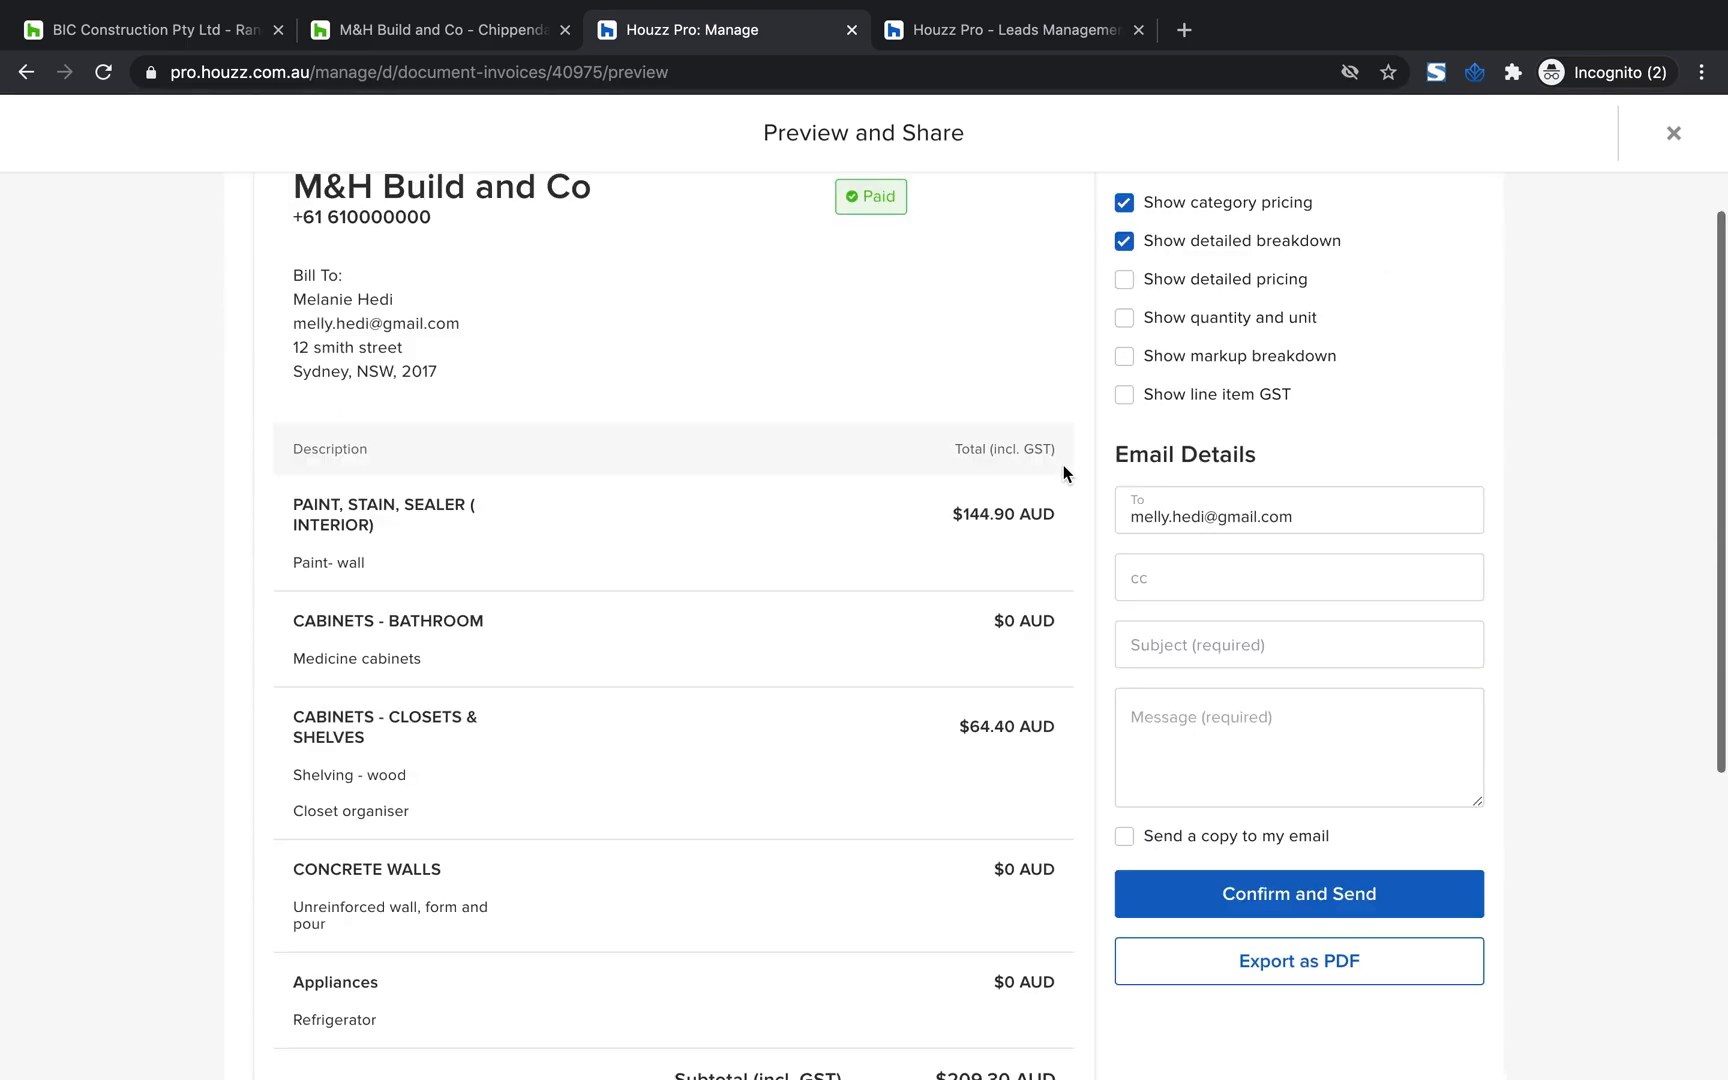
{"action": "scroll", "coordinate": [1290, 413], "scroll_direction": "down", "scroll_amount": 4}
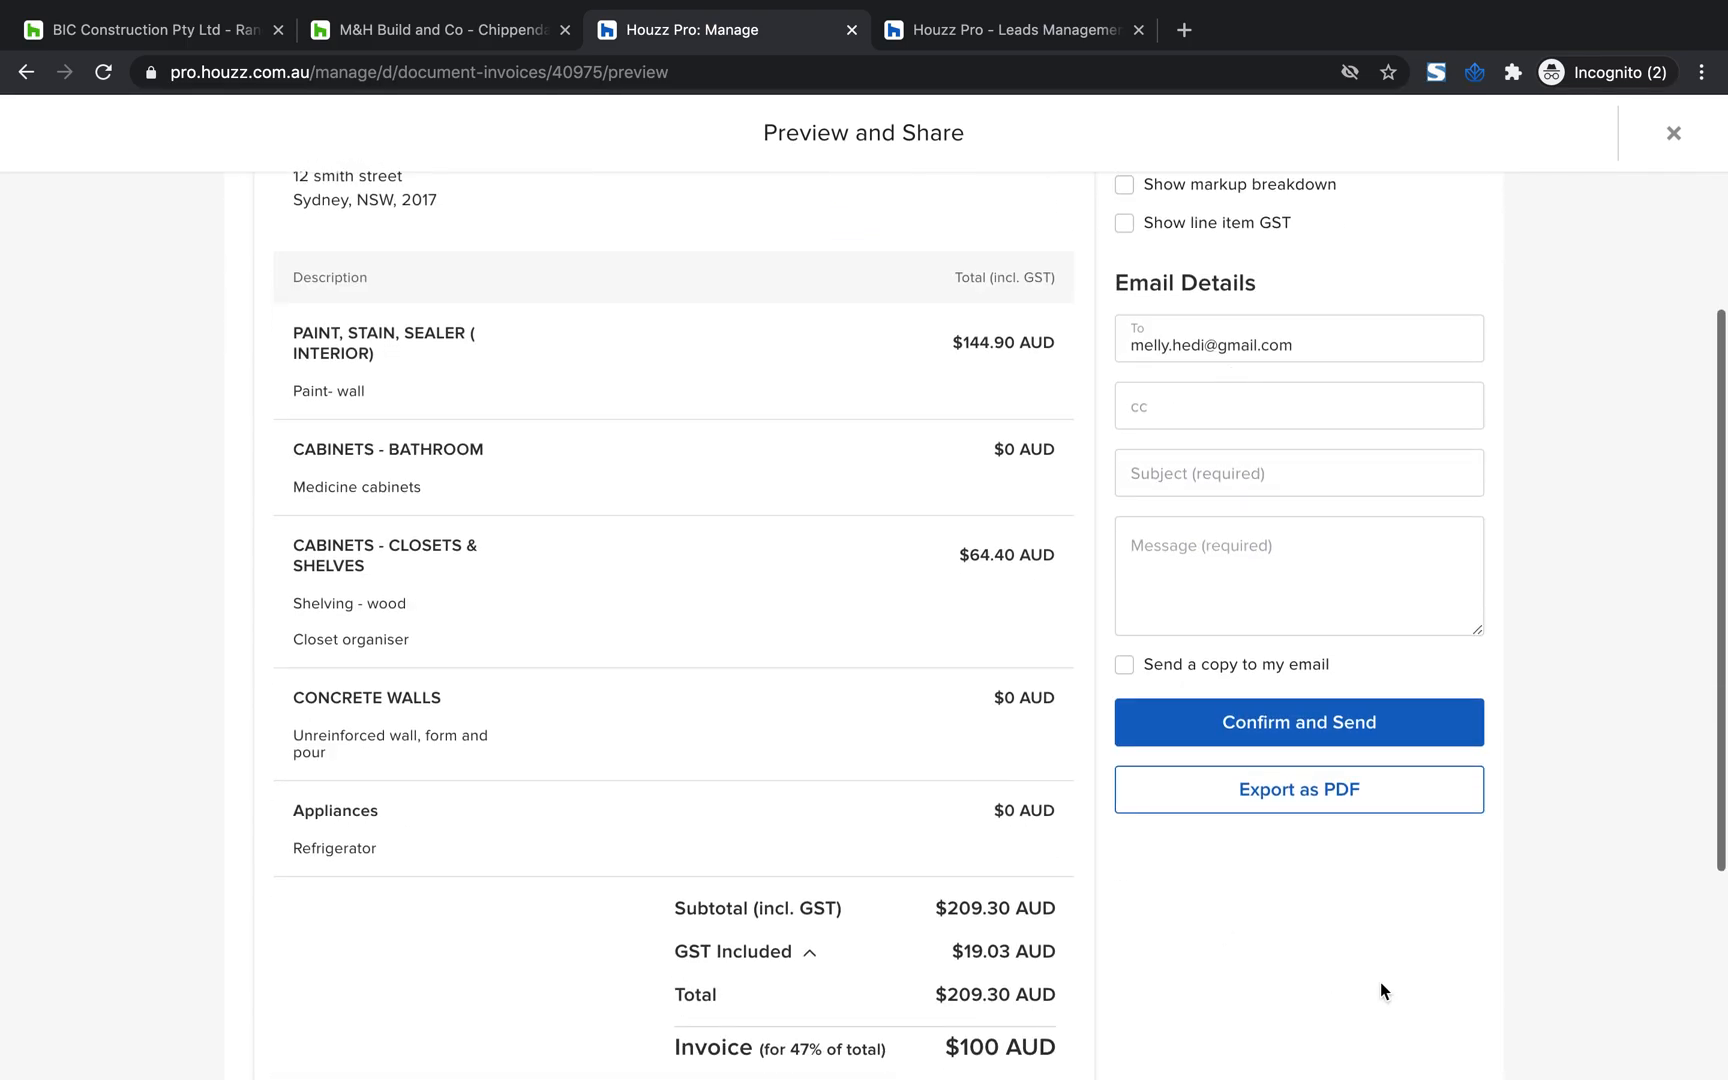
{"action": "scroll", "coordinate": [1400, 513], "scroll_direction": "up", "scroll_amount": 5}
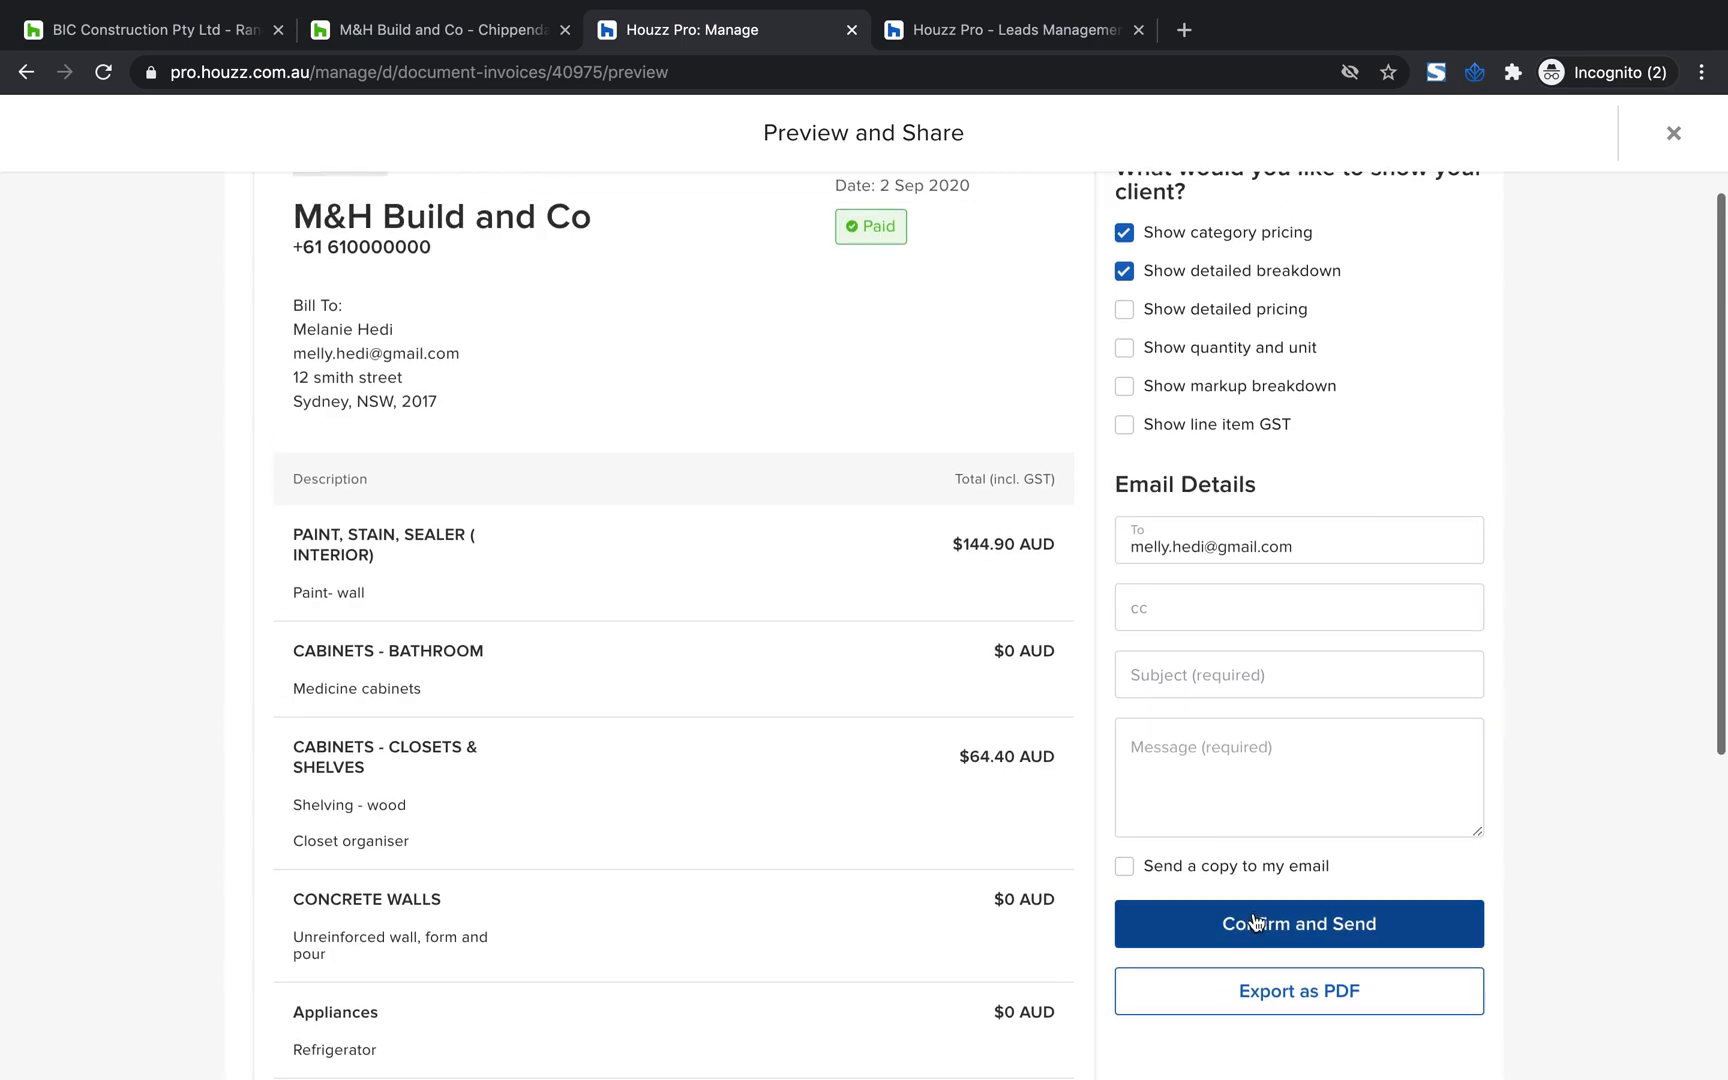
{"action": "scroll", "coordinate": [1234, 621], "scroll_direction": "down", "scroll_amount": 10}
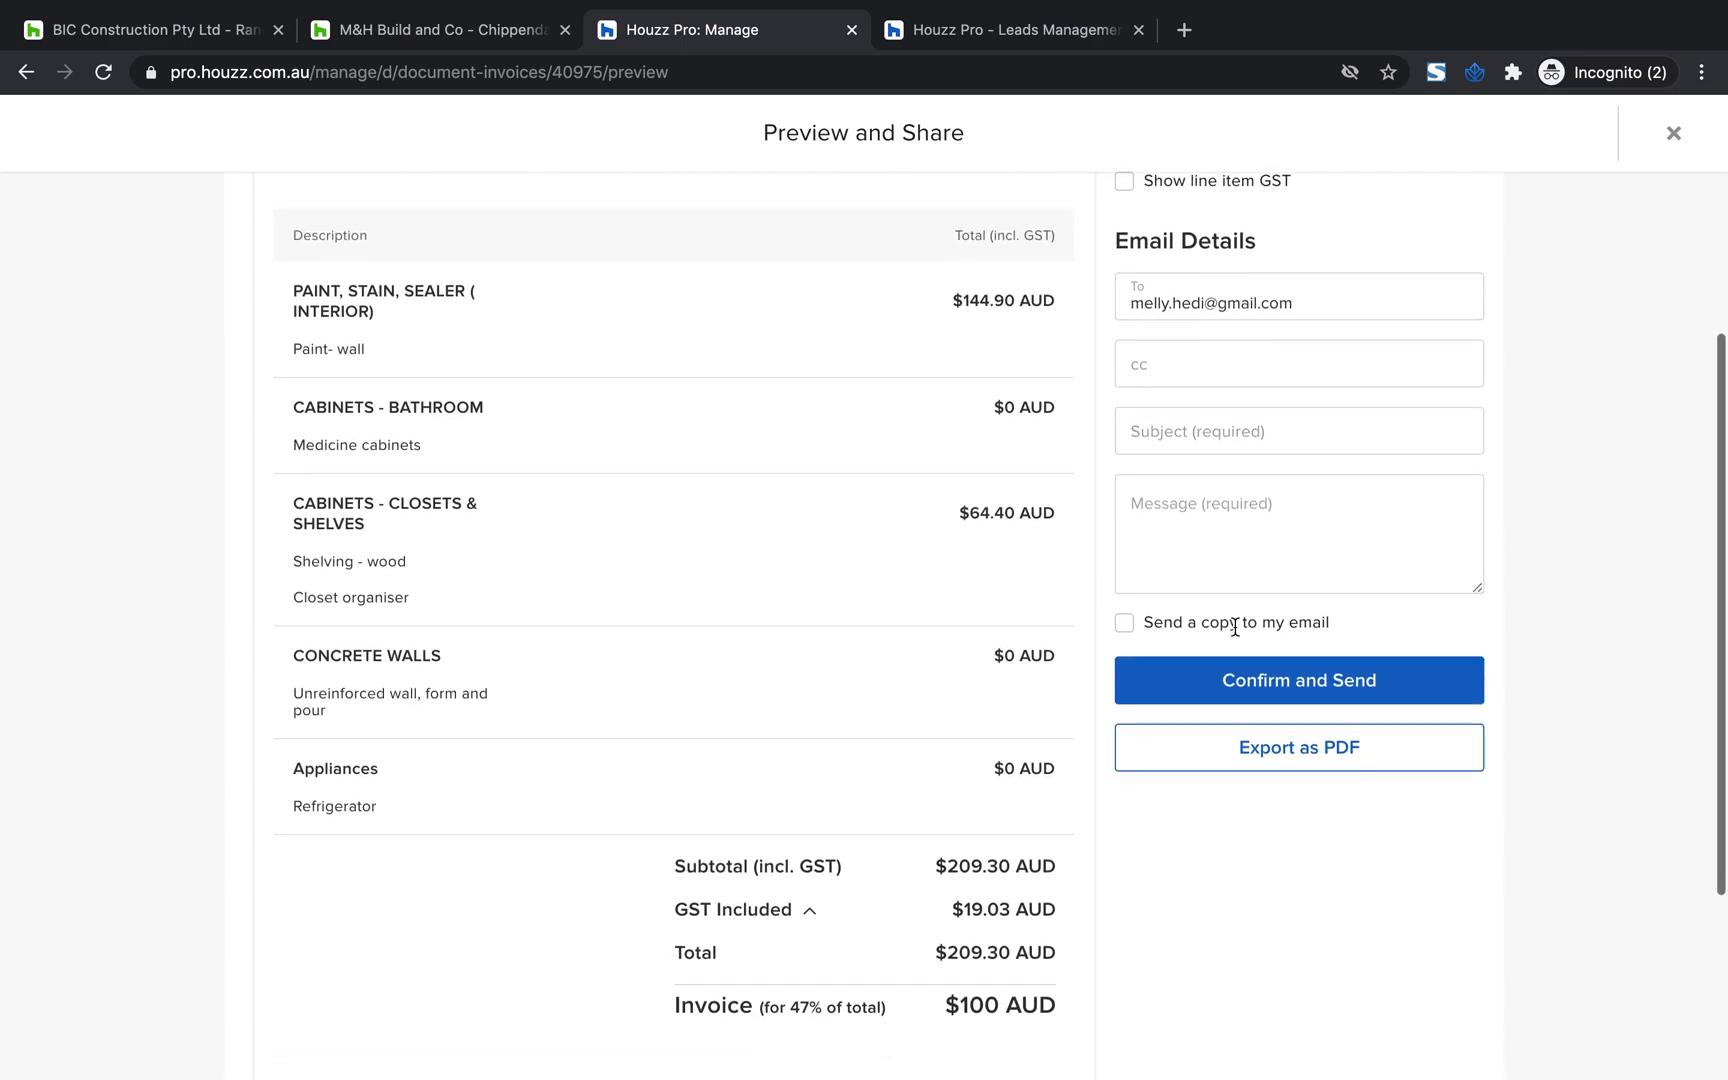
{"action": "scroll", "coordinate": [1237, 636], "scroll_direction": "up", "scroll_amount": 7}
{"action": "scroll", "coordinate": [1237, 636], "scroll_direction": "up", "scroll_amount": 3}
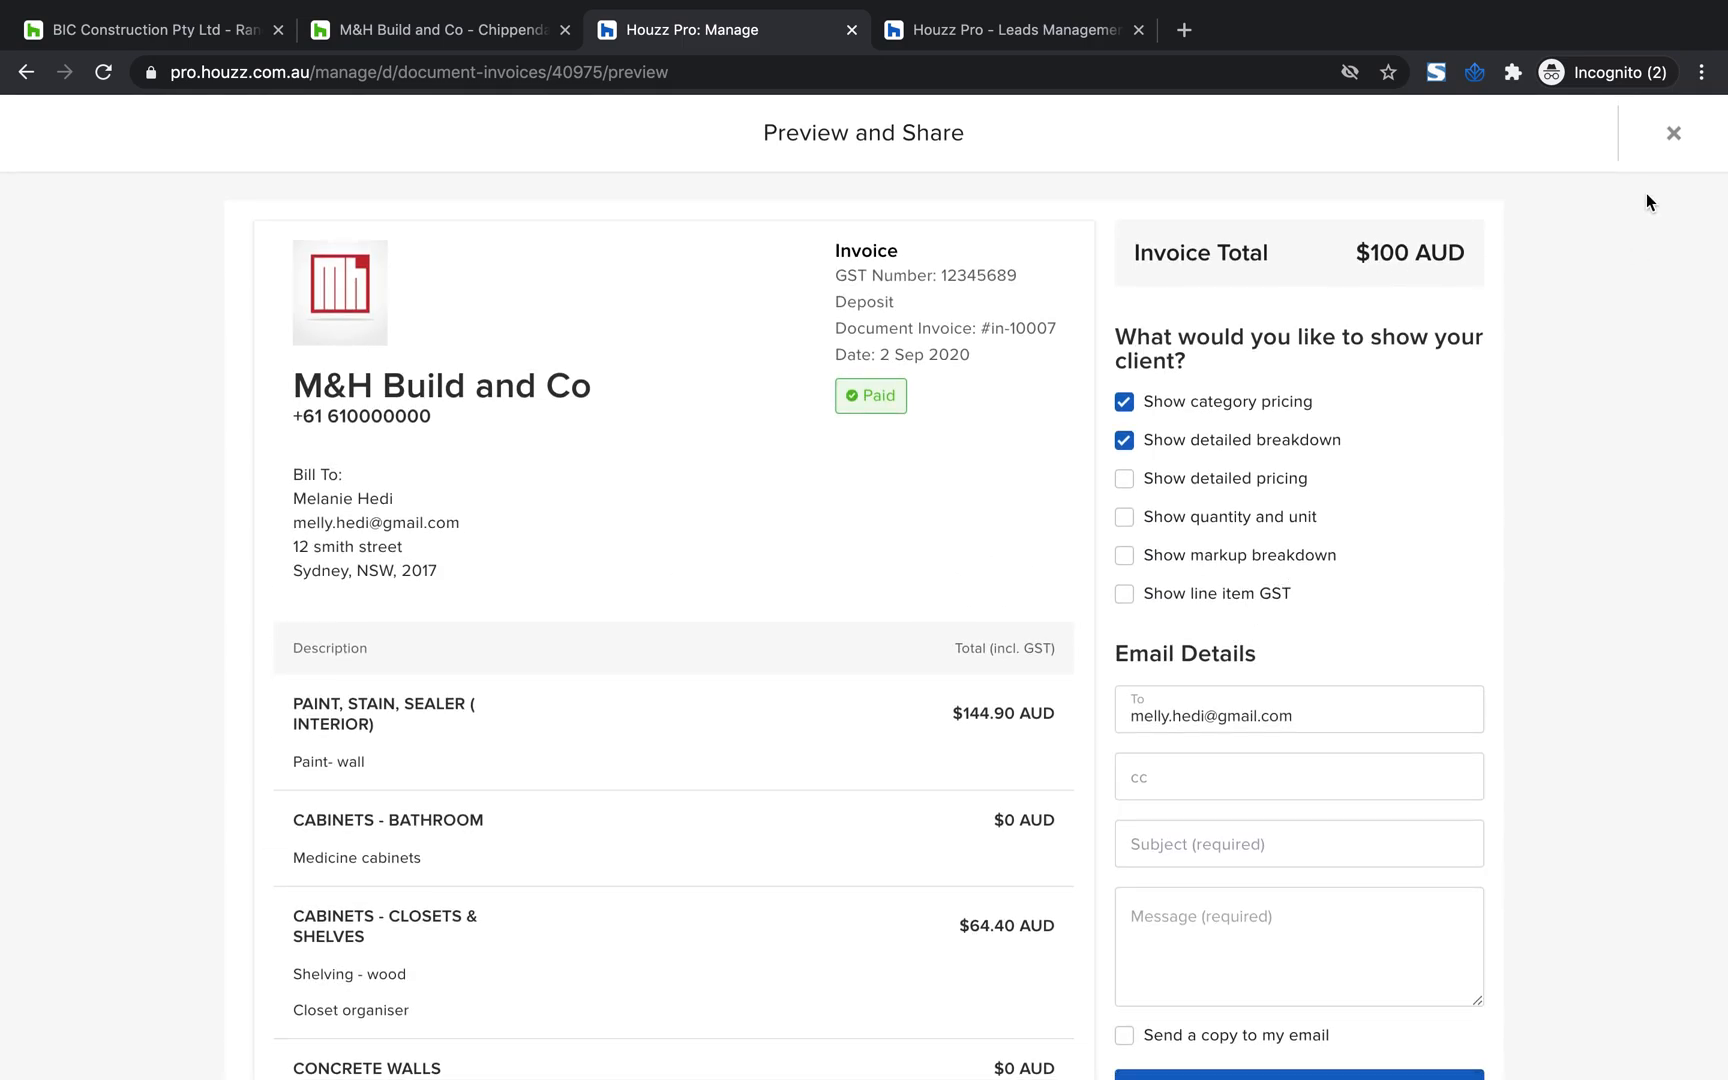
{"action": "left_click", "coordinate": [1674, 136]}
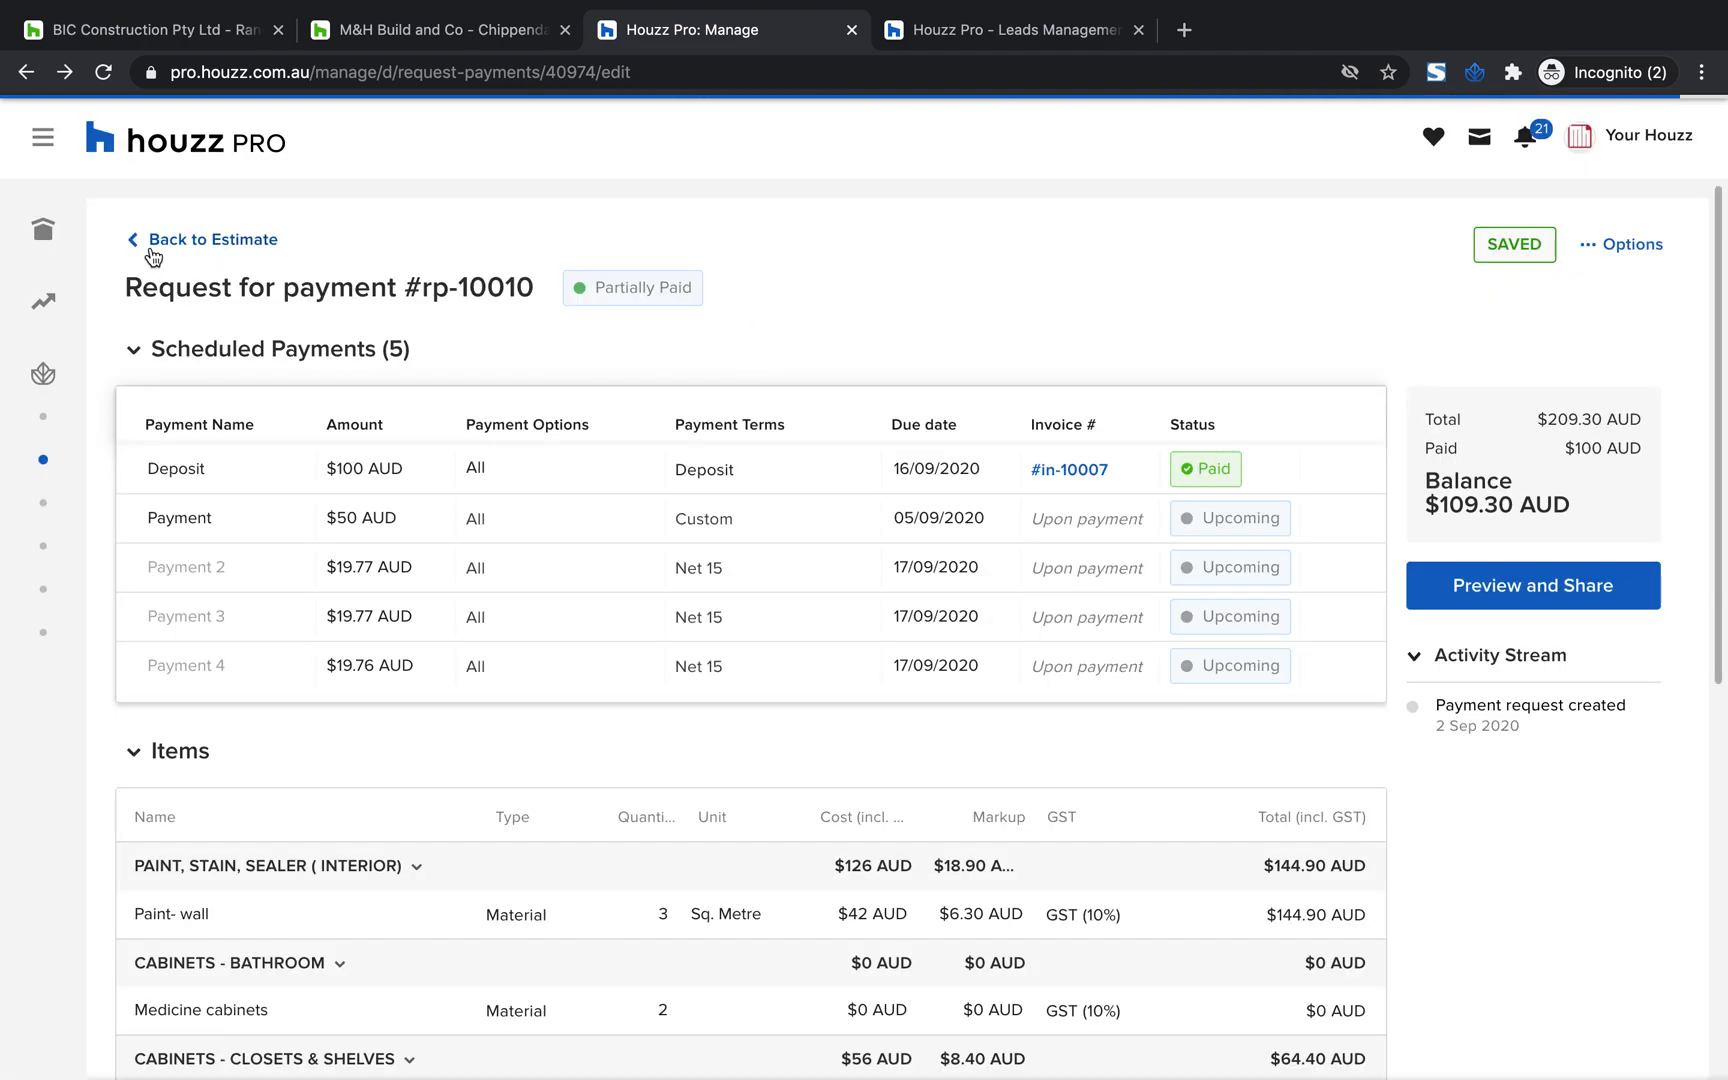
Return from the payment request to its estimate and view the line items in the estimate's details
{"action": "left_click", "coordinate": [150, 244]}
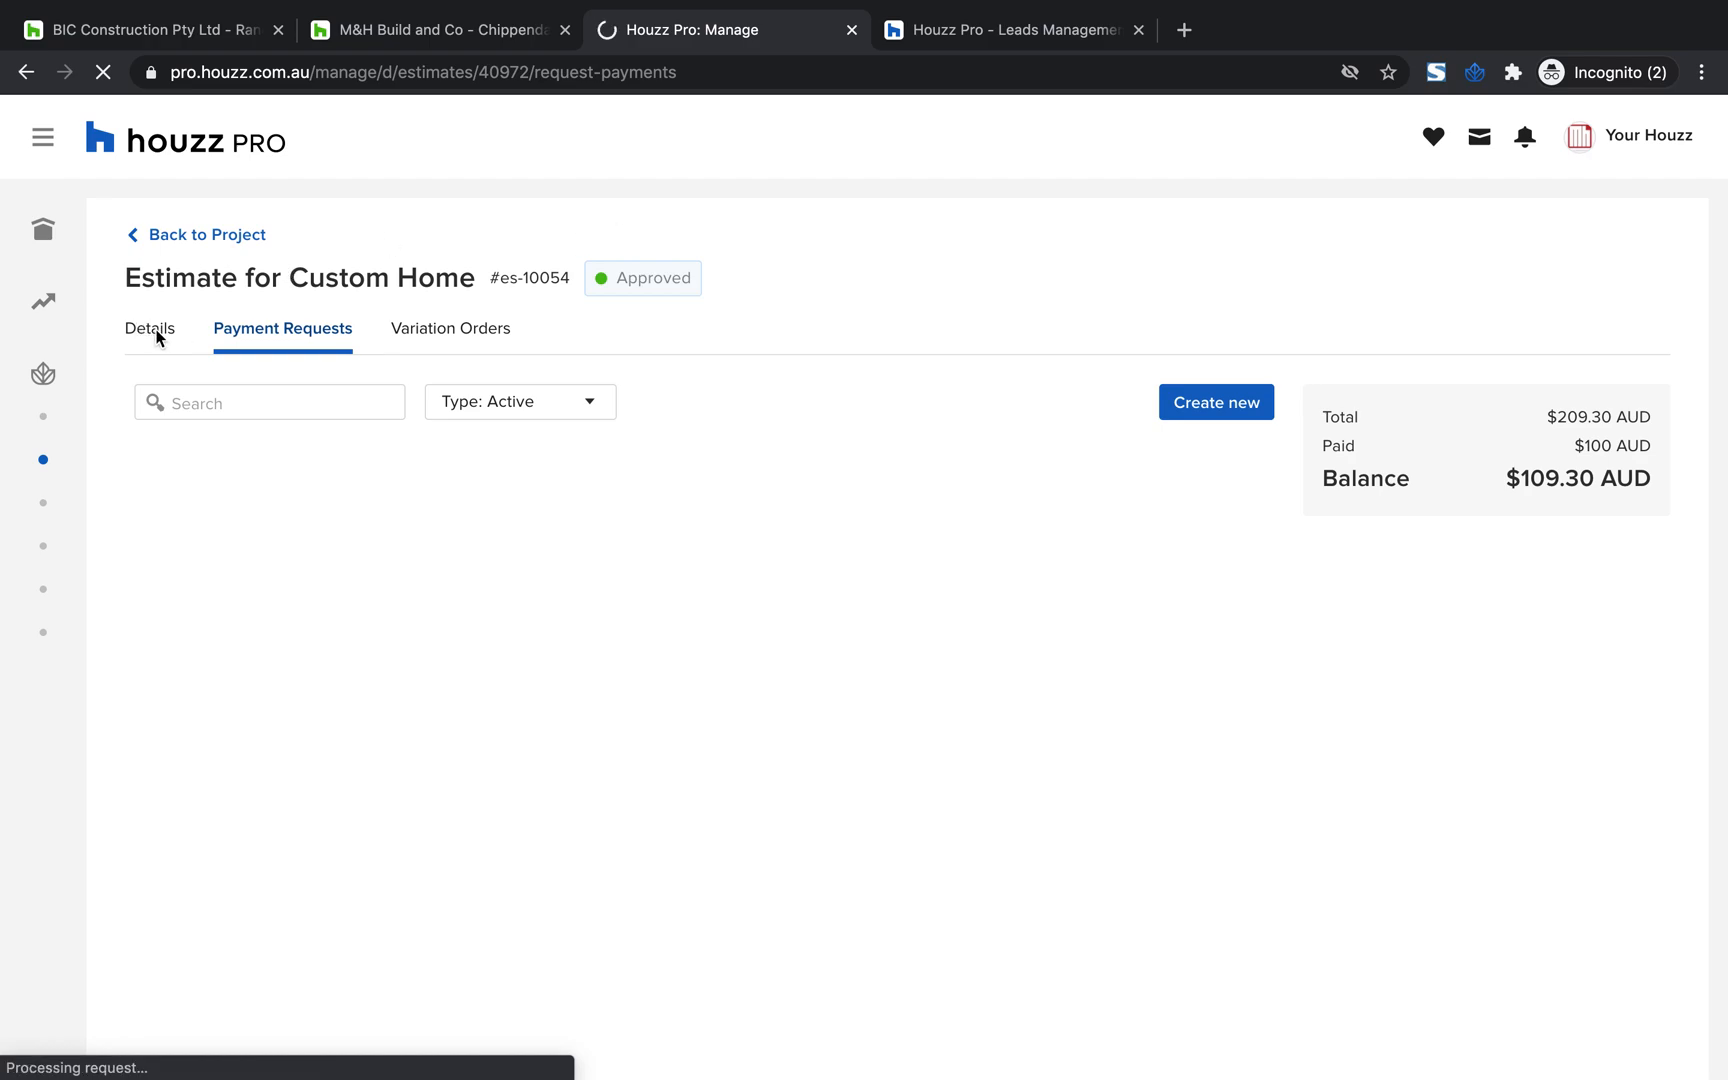
{"action": "left_click", "coordinate": [152, 336]}
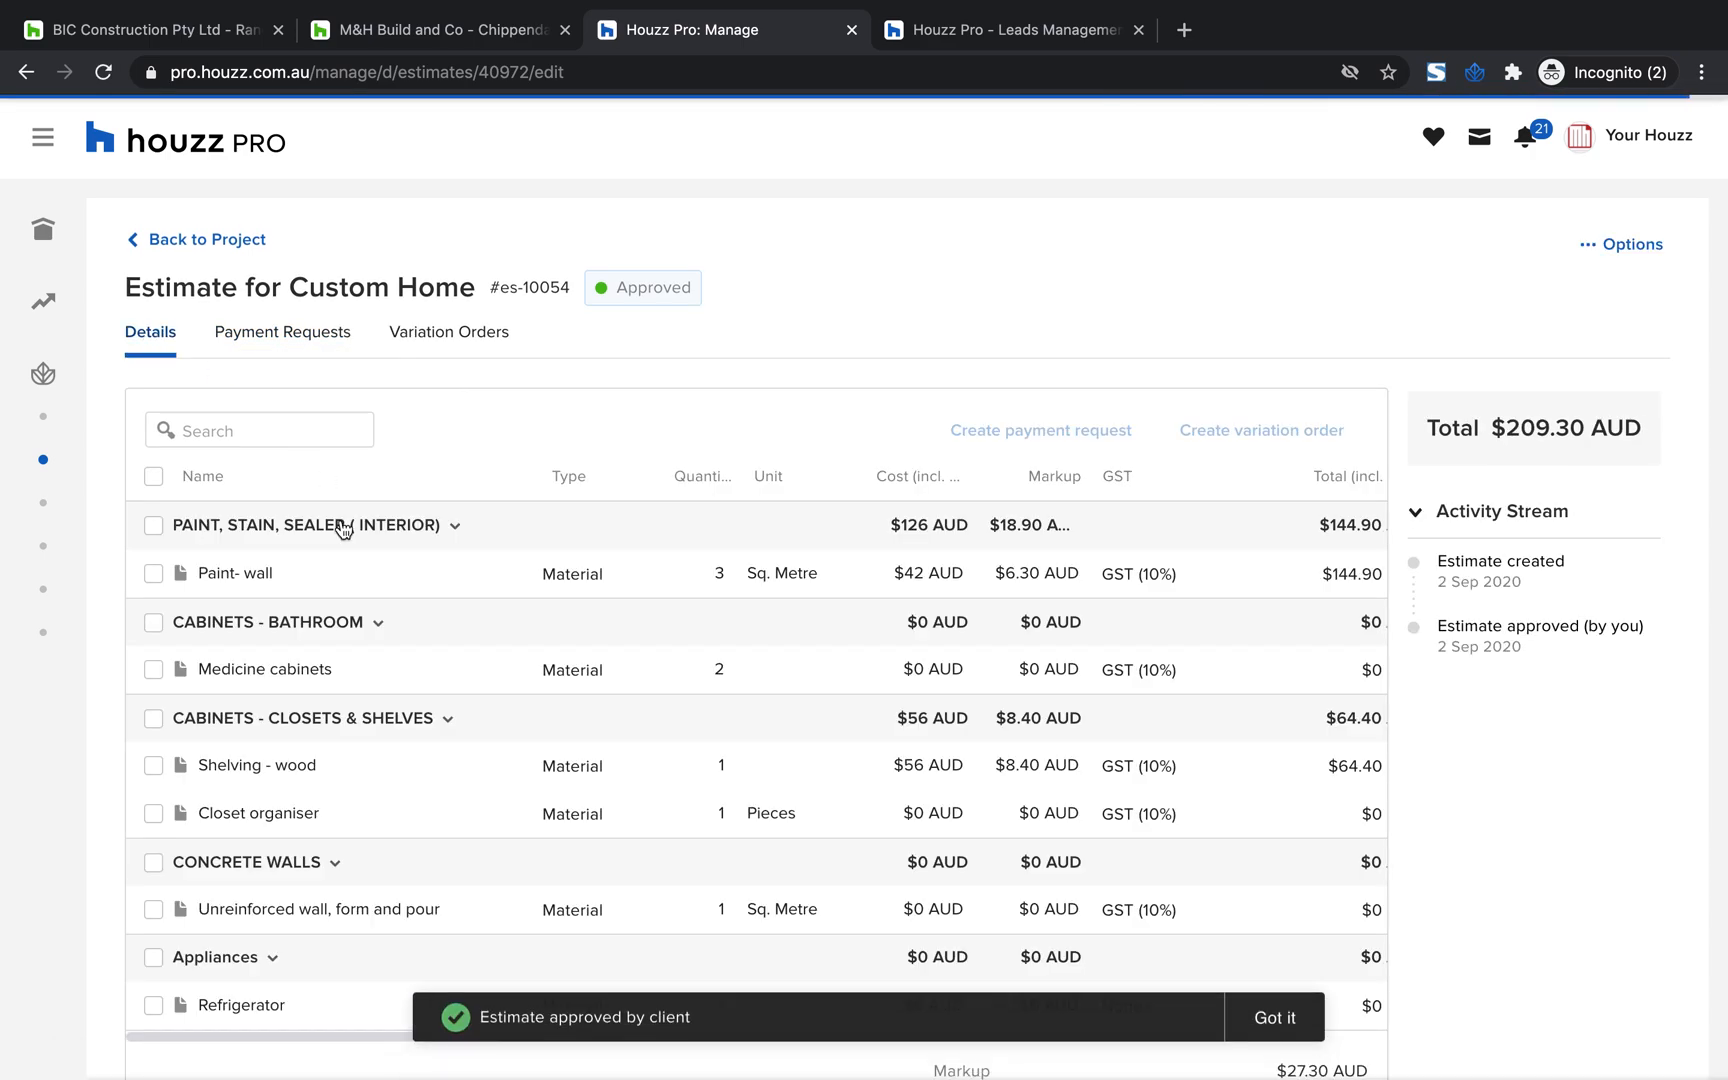
{"action": "scroll", "coordinate": [362, 607], "scroll_direction": "down", "scroll_amount": 1}
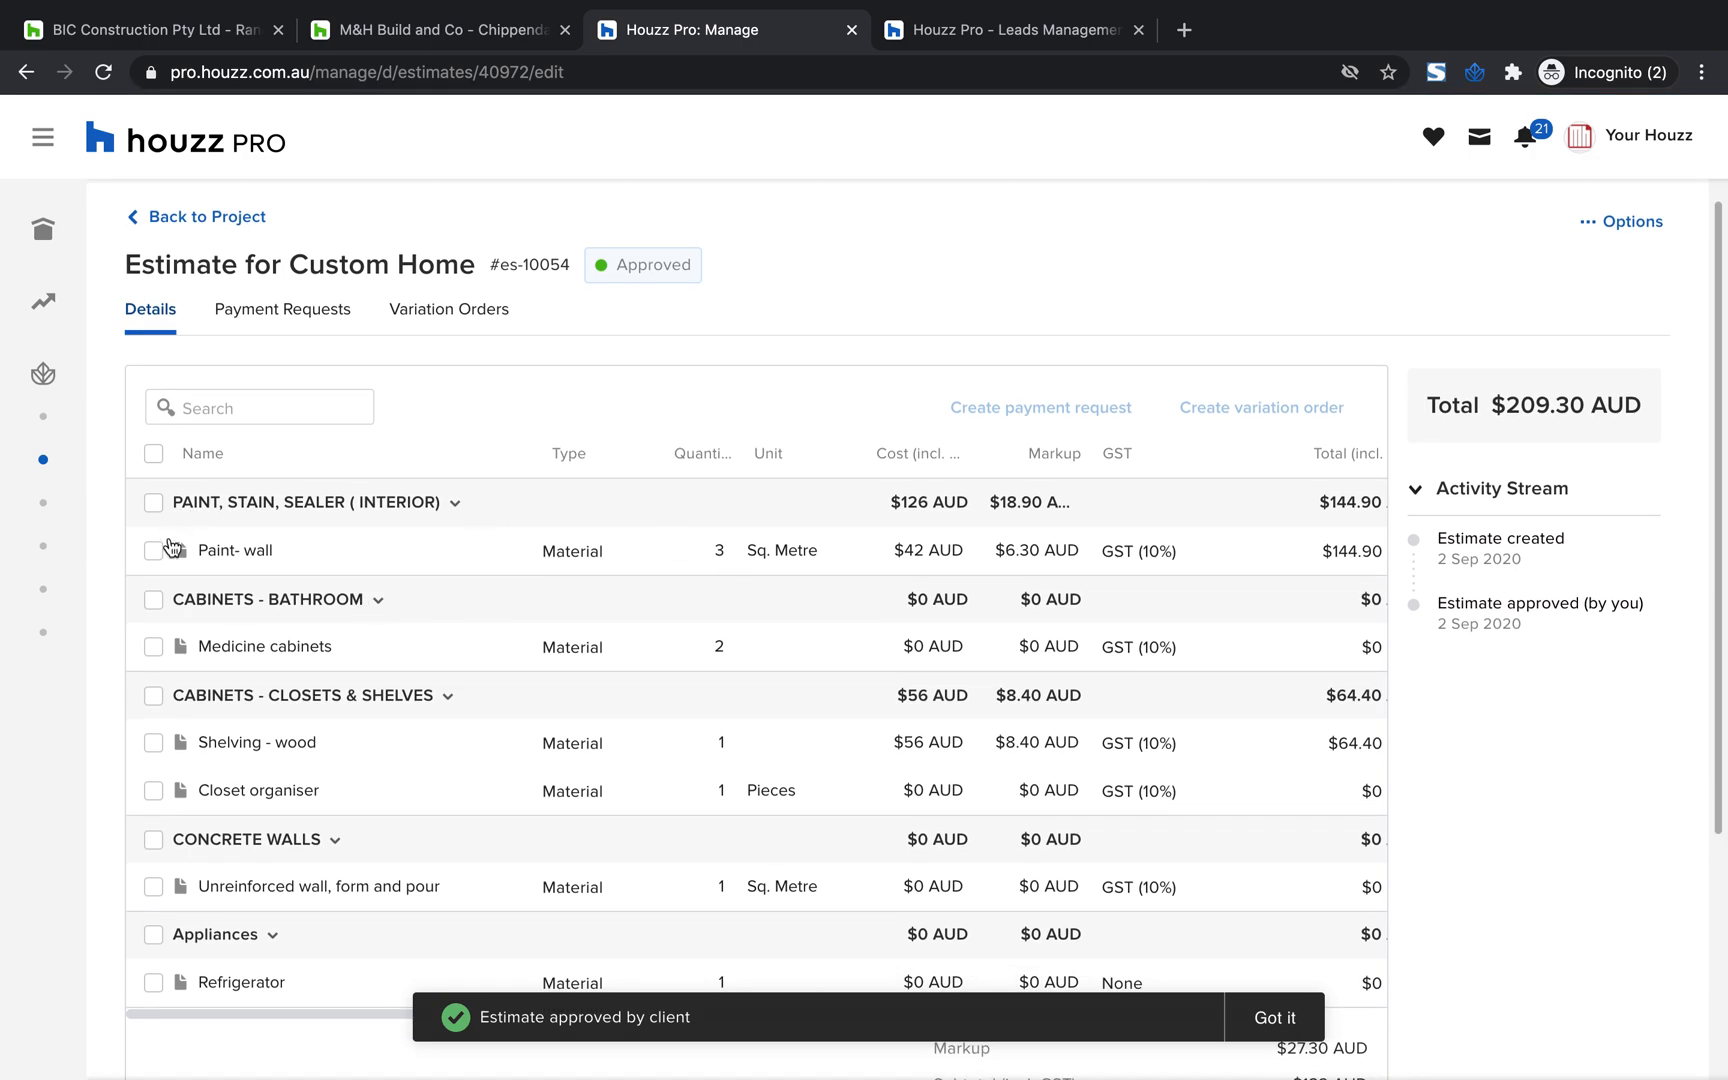
{"action": "mouse_move", "coordinate": [186, 560]}
{"action": "left_click", "coordinate": [151, 513]}
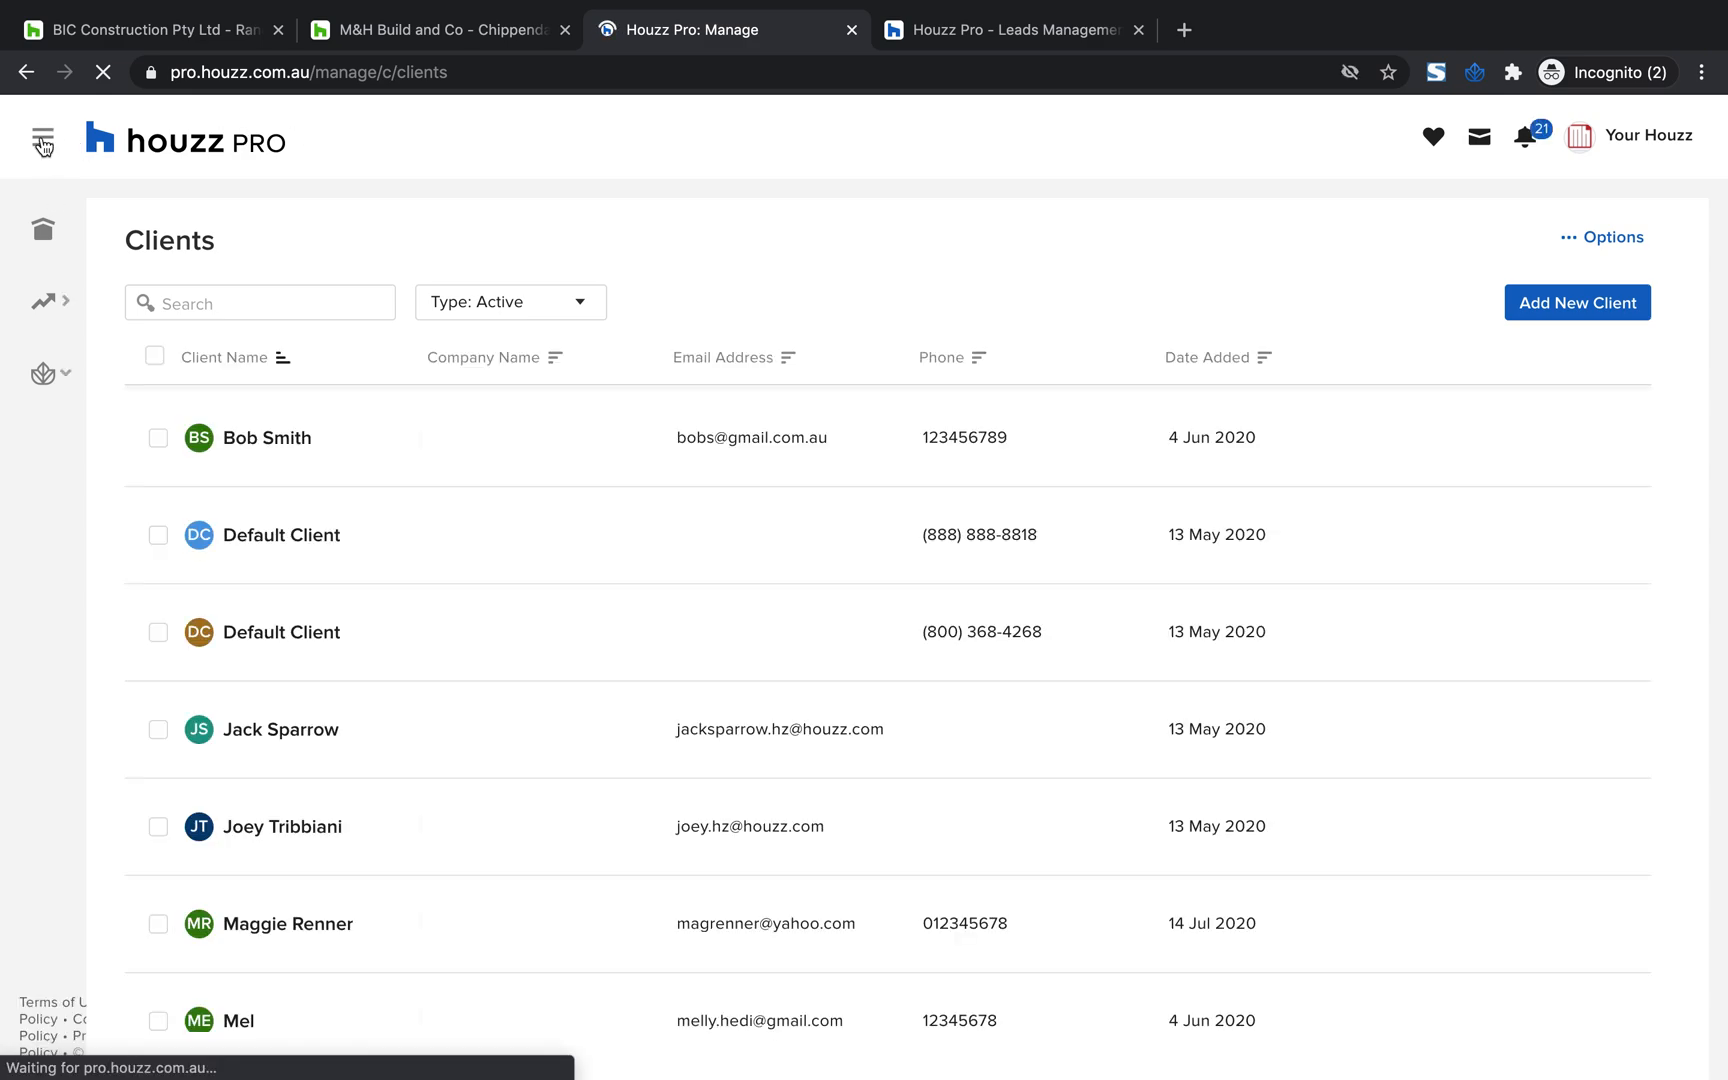
Go to the list of all projects and open the $209.30 estimate in the Custom Home project
{"action": "left_click", "coordinate": [43, 143]}
{"action": "left_click", "coordinate": [43, 143]}
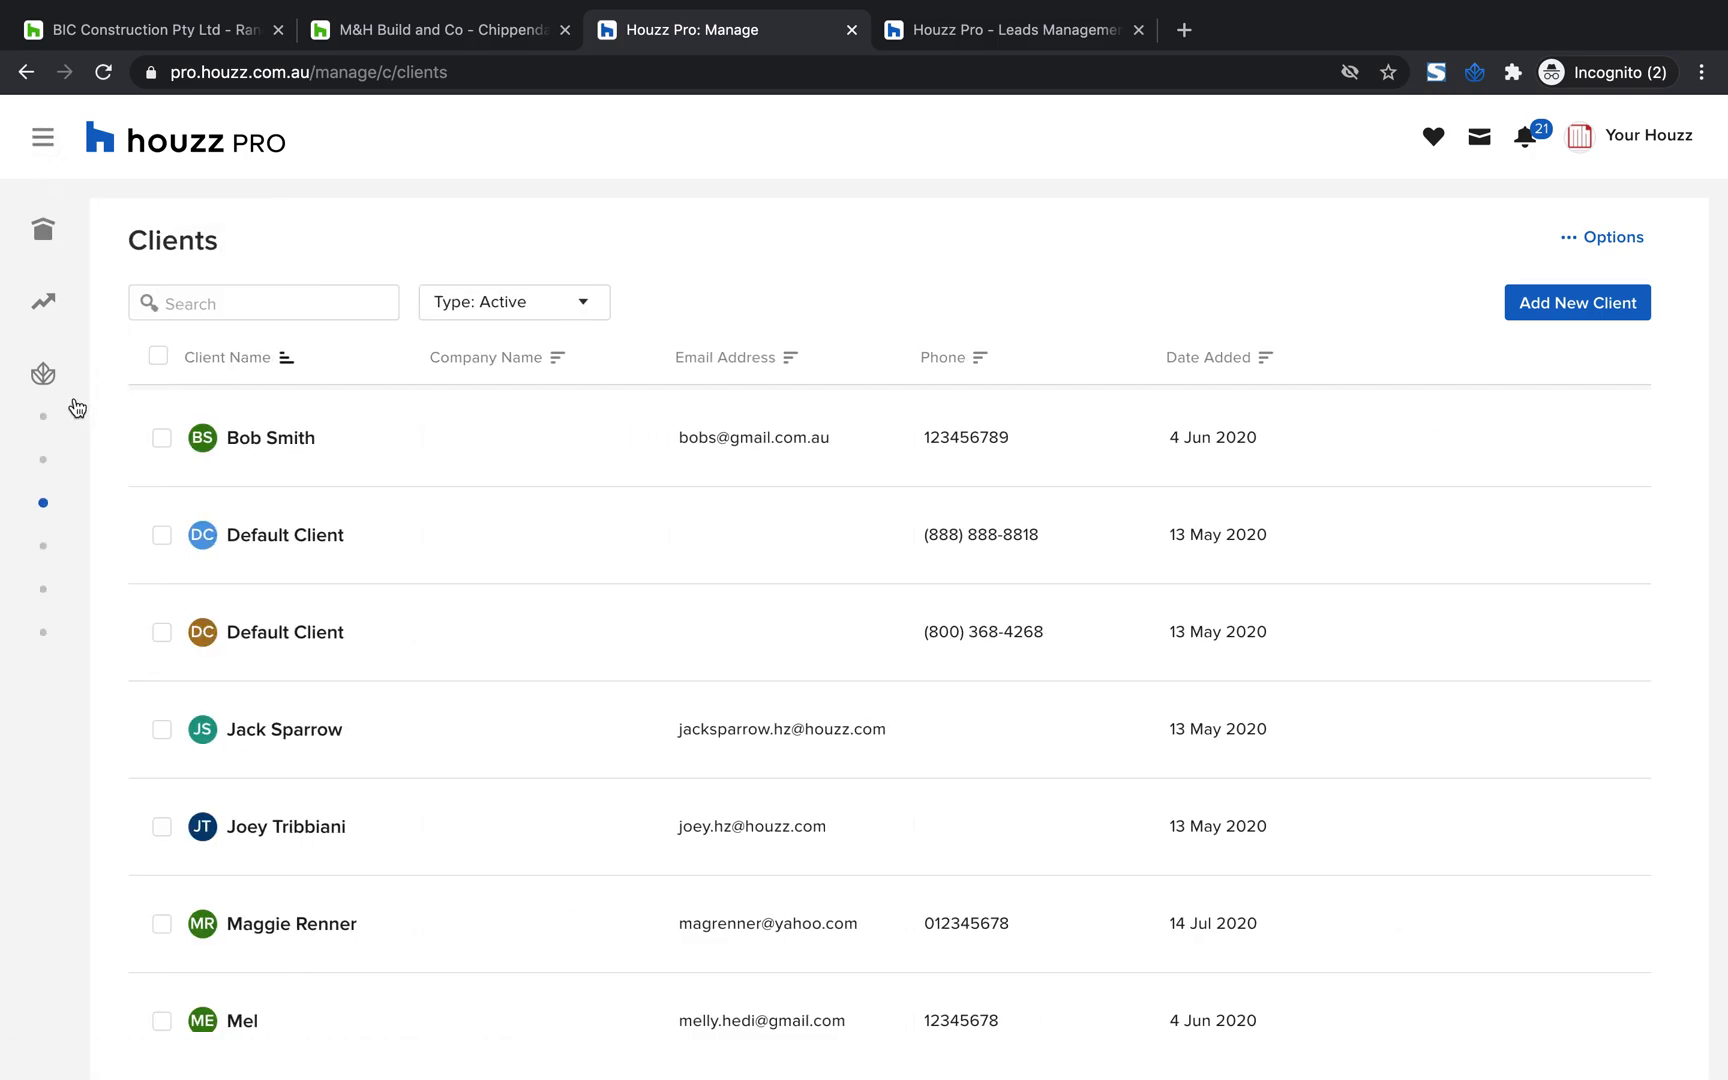
{"action": "left_click", "coordinate": [48, 156]}
{"action": "left_click", "coordinate": [126, 462]}
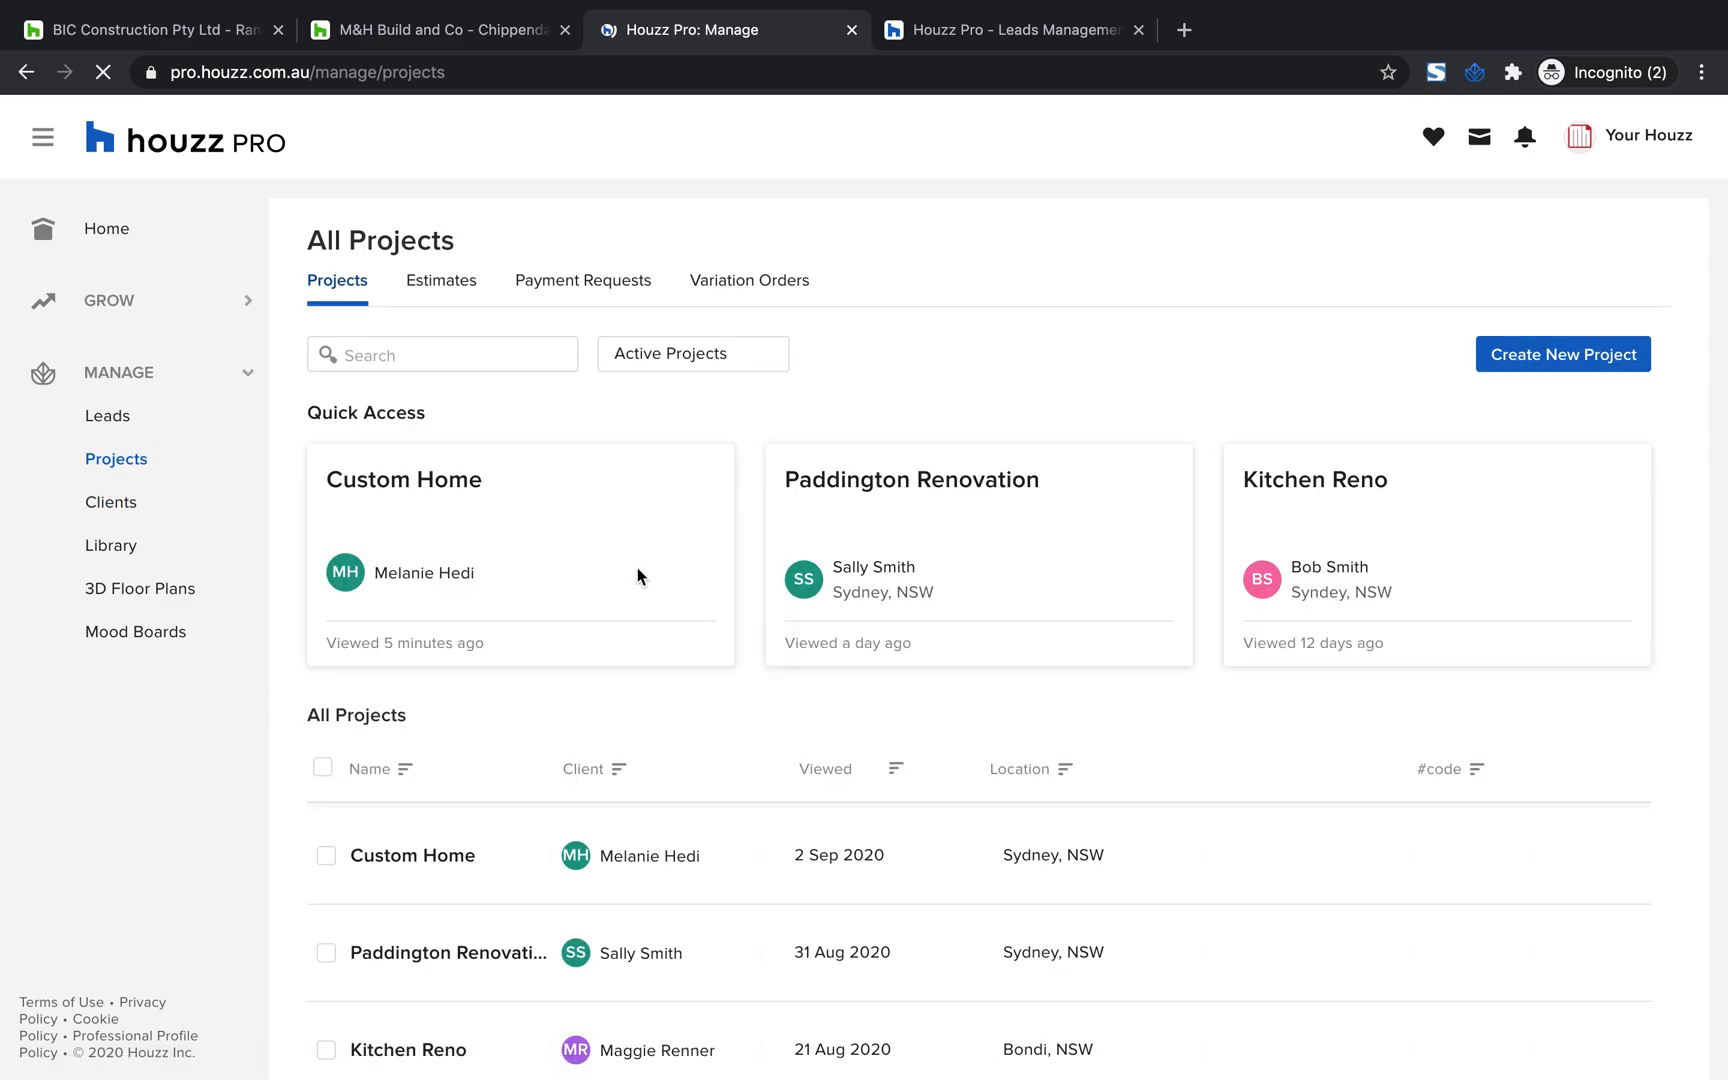
{"action": "scroll", "coordinate": [479, 803], "scroll_direction": "down", "scroll_amount": 1}
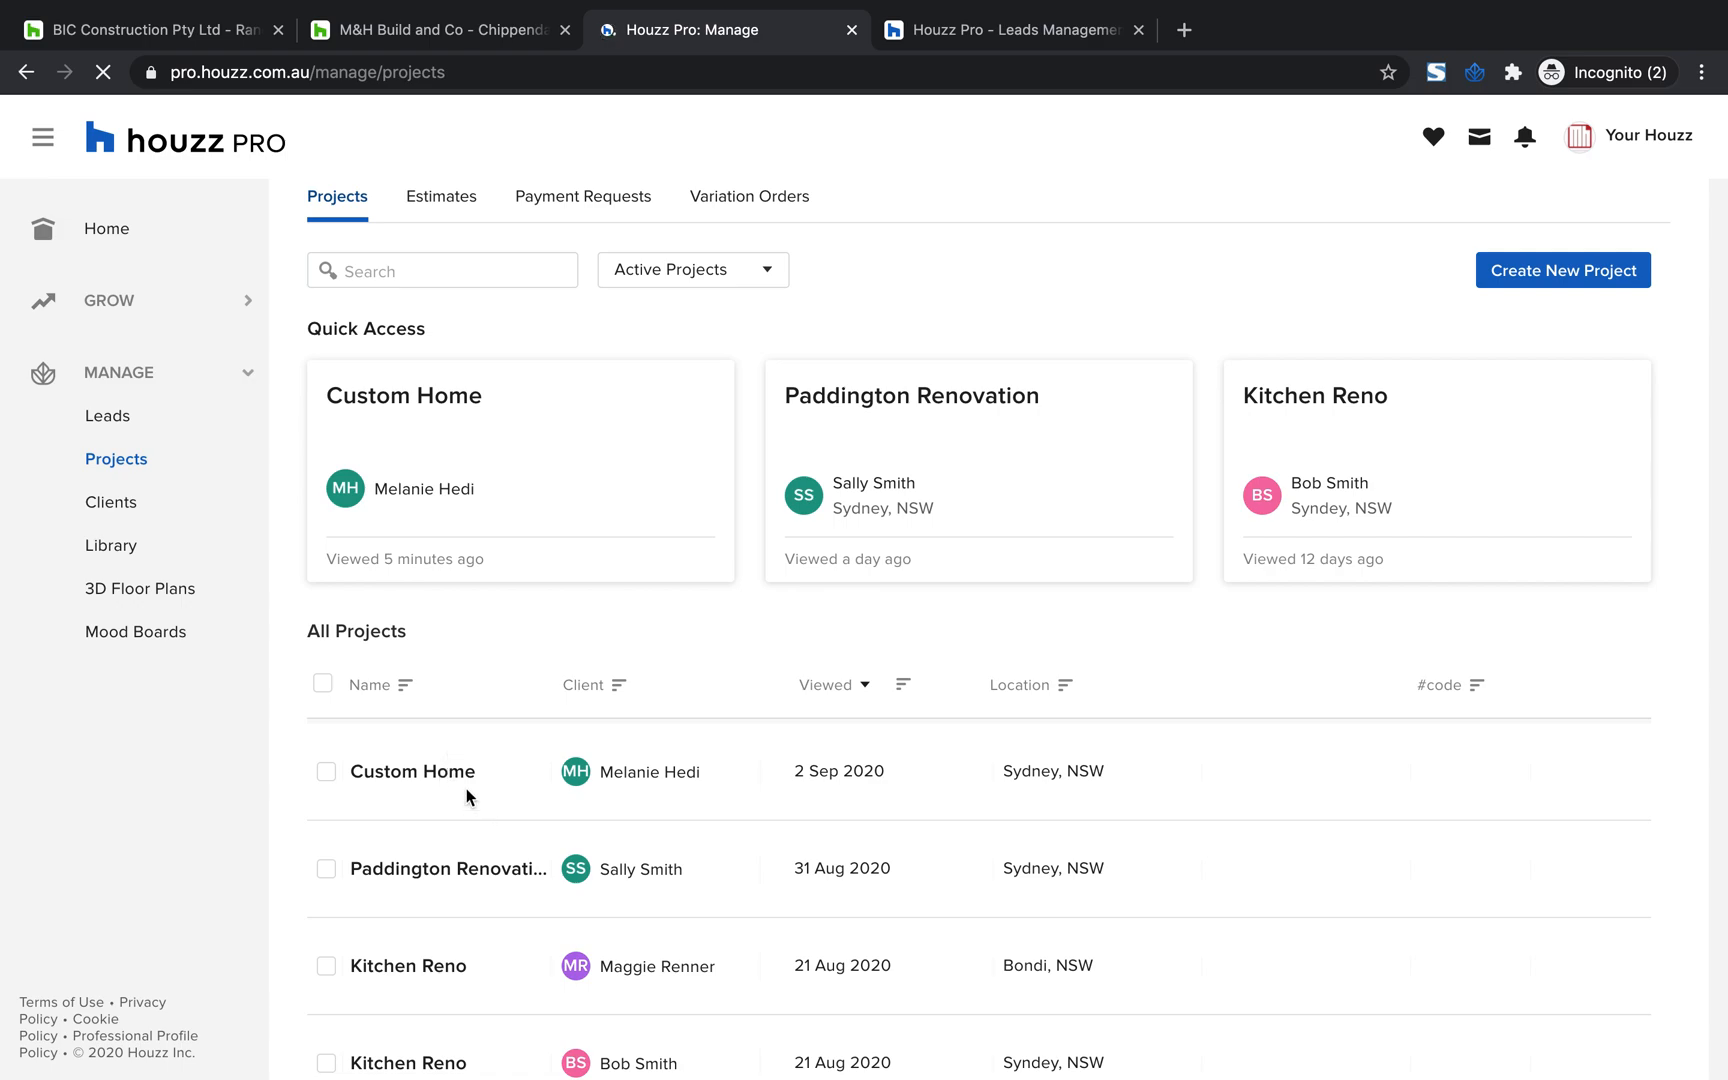
{"action": "left_click", "coordinate": [446, 781]}
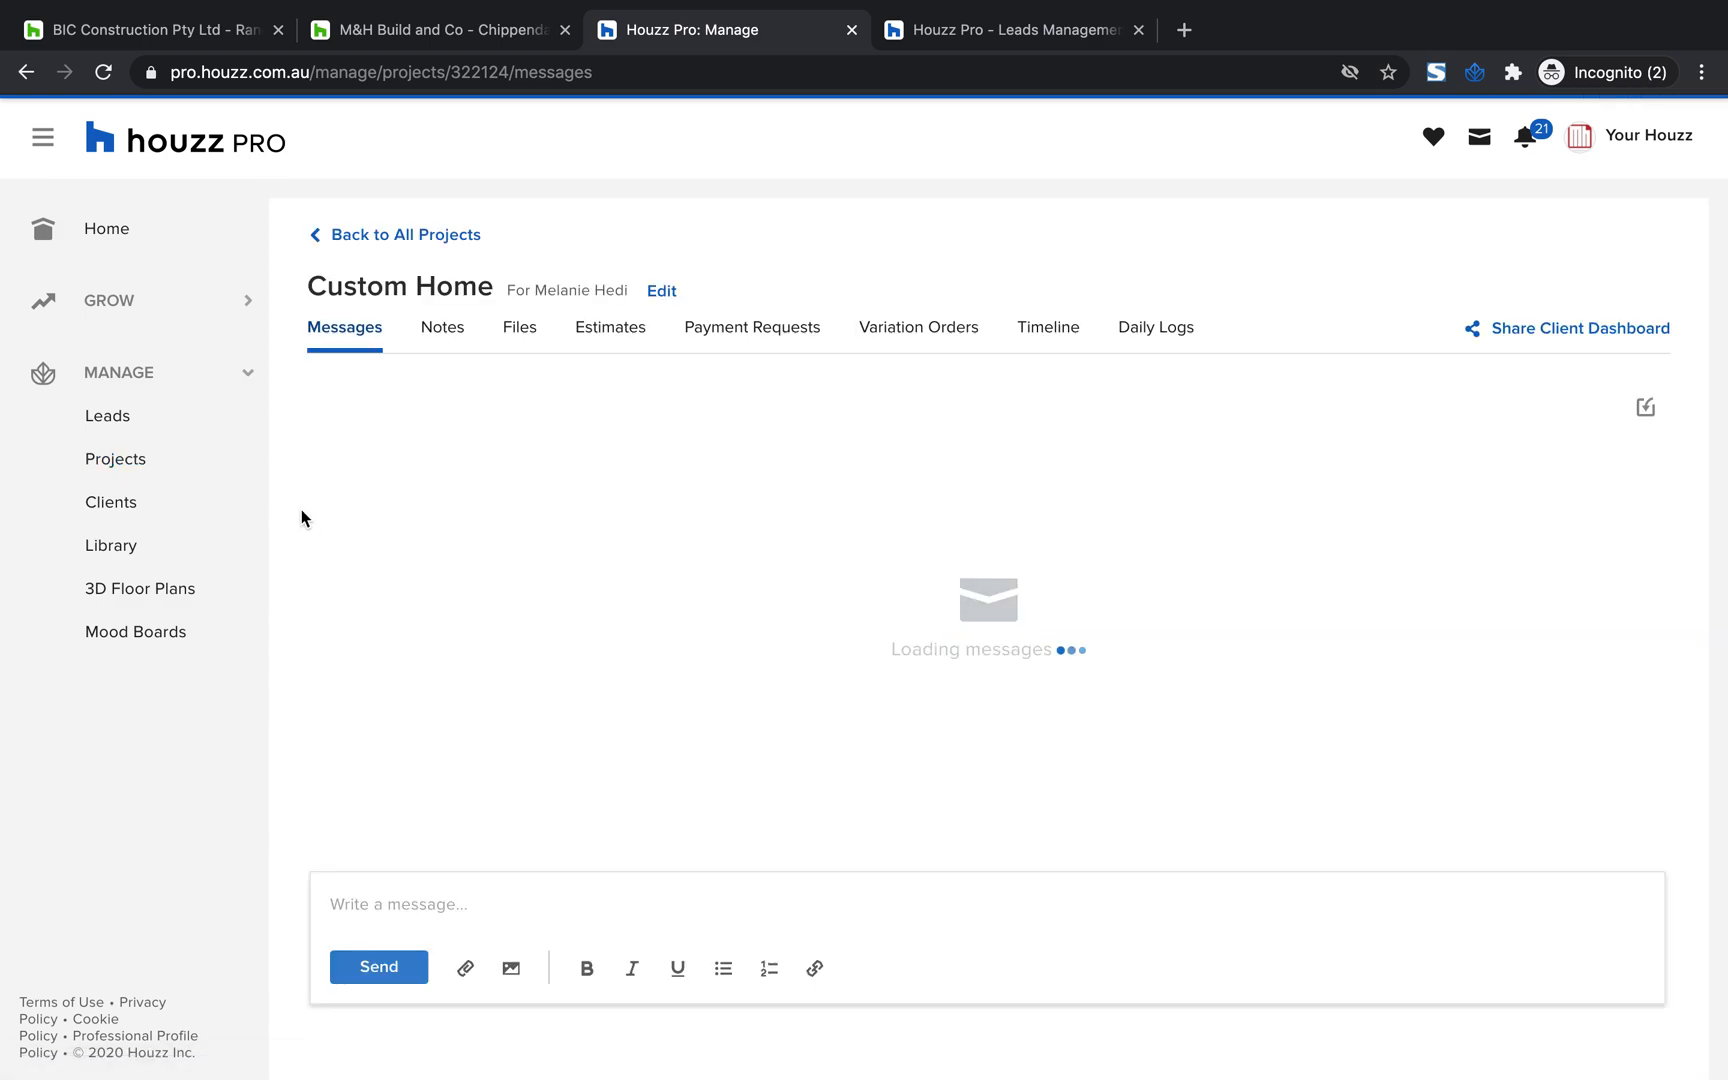
{"action": "left_click", "coordinate": [622, 330]}
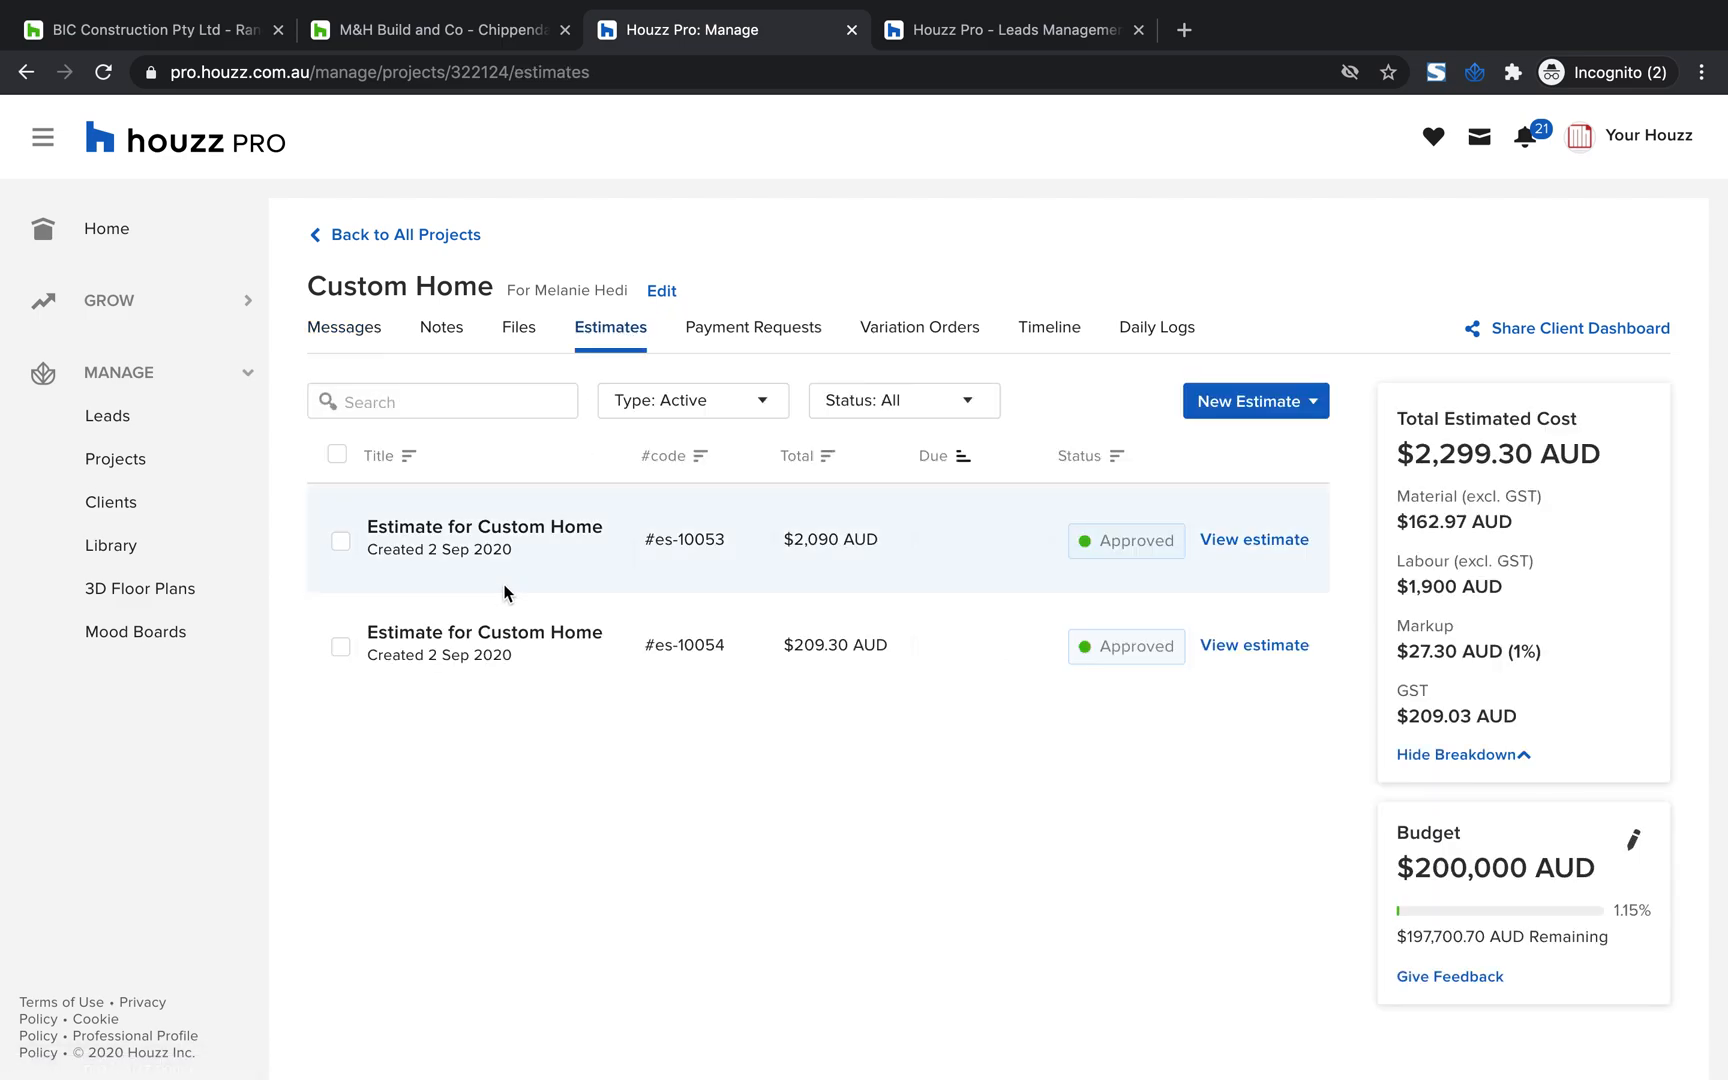
{"action": "left_click", "coordinate": [490, 648]}
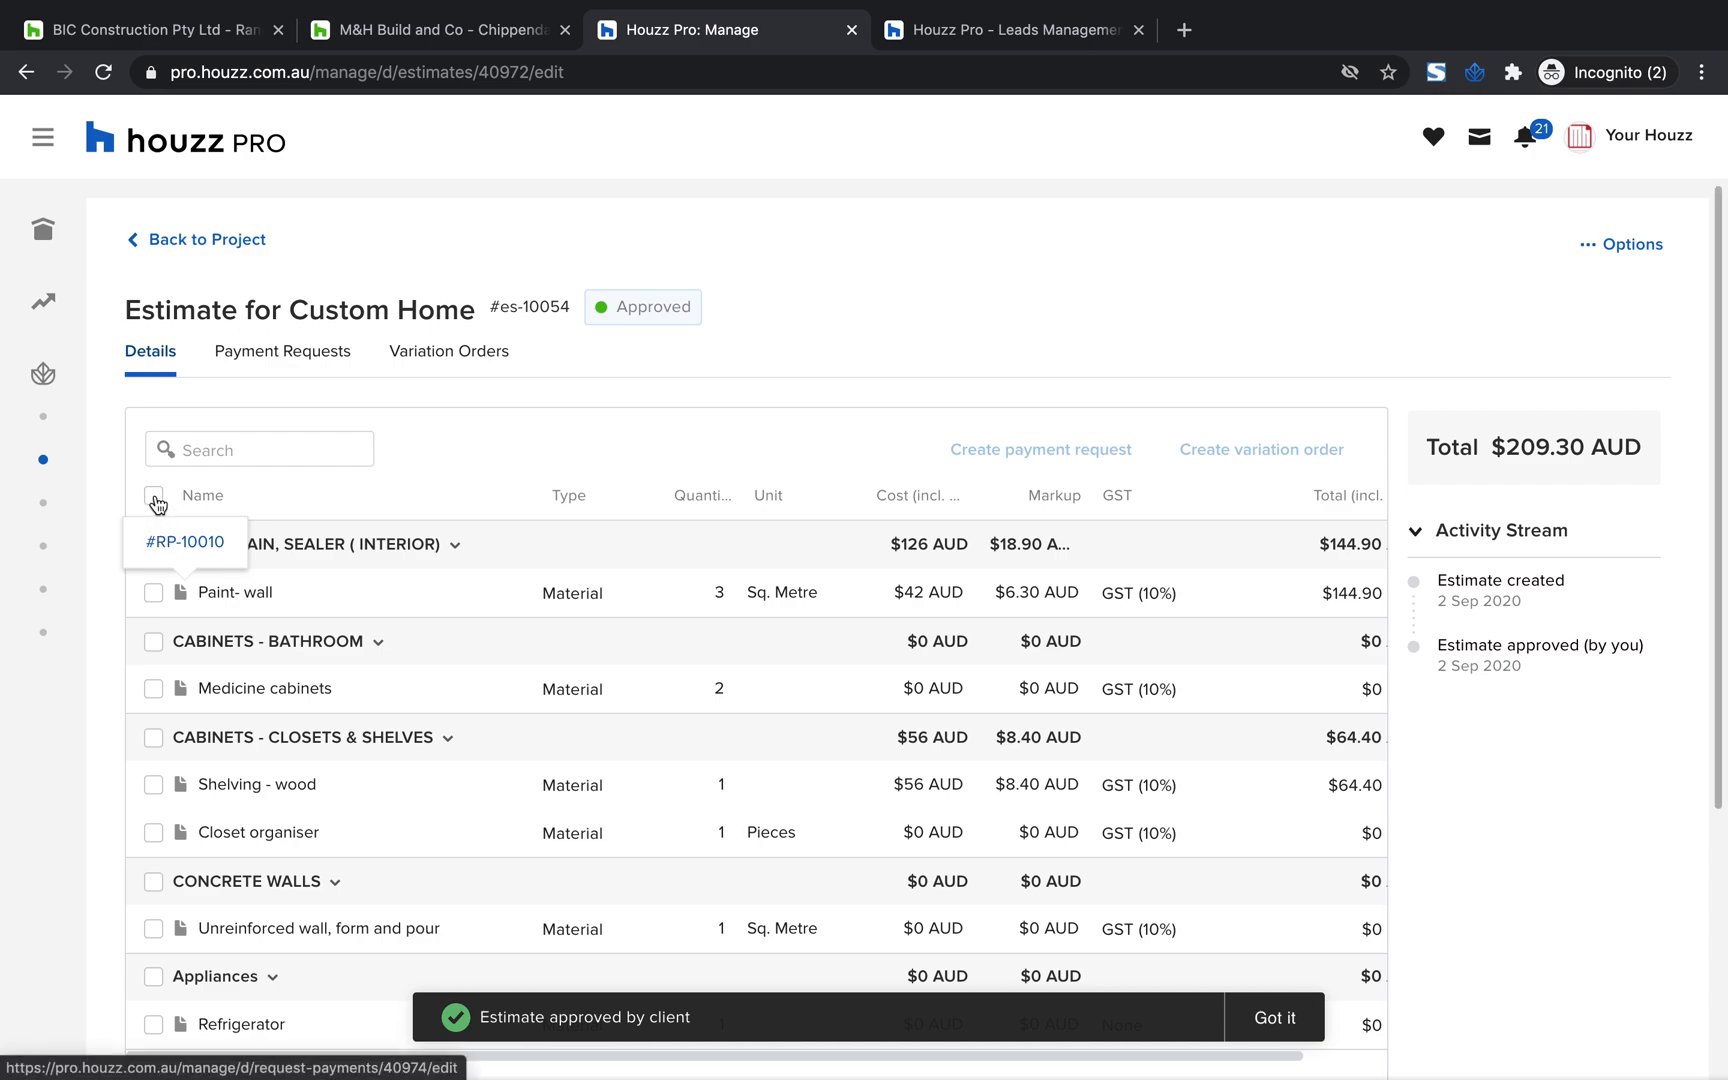
Create a variation order from the estimate's Paint- wall and Medicine cabinets items and dismiss the estimate approval notice
{"action": "left_click", "coordinate": [157, 596]}
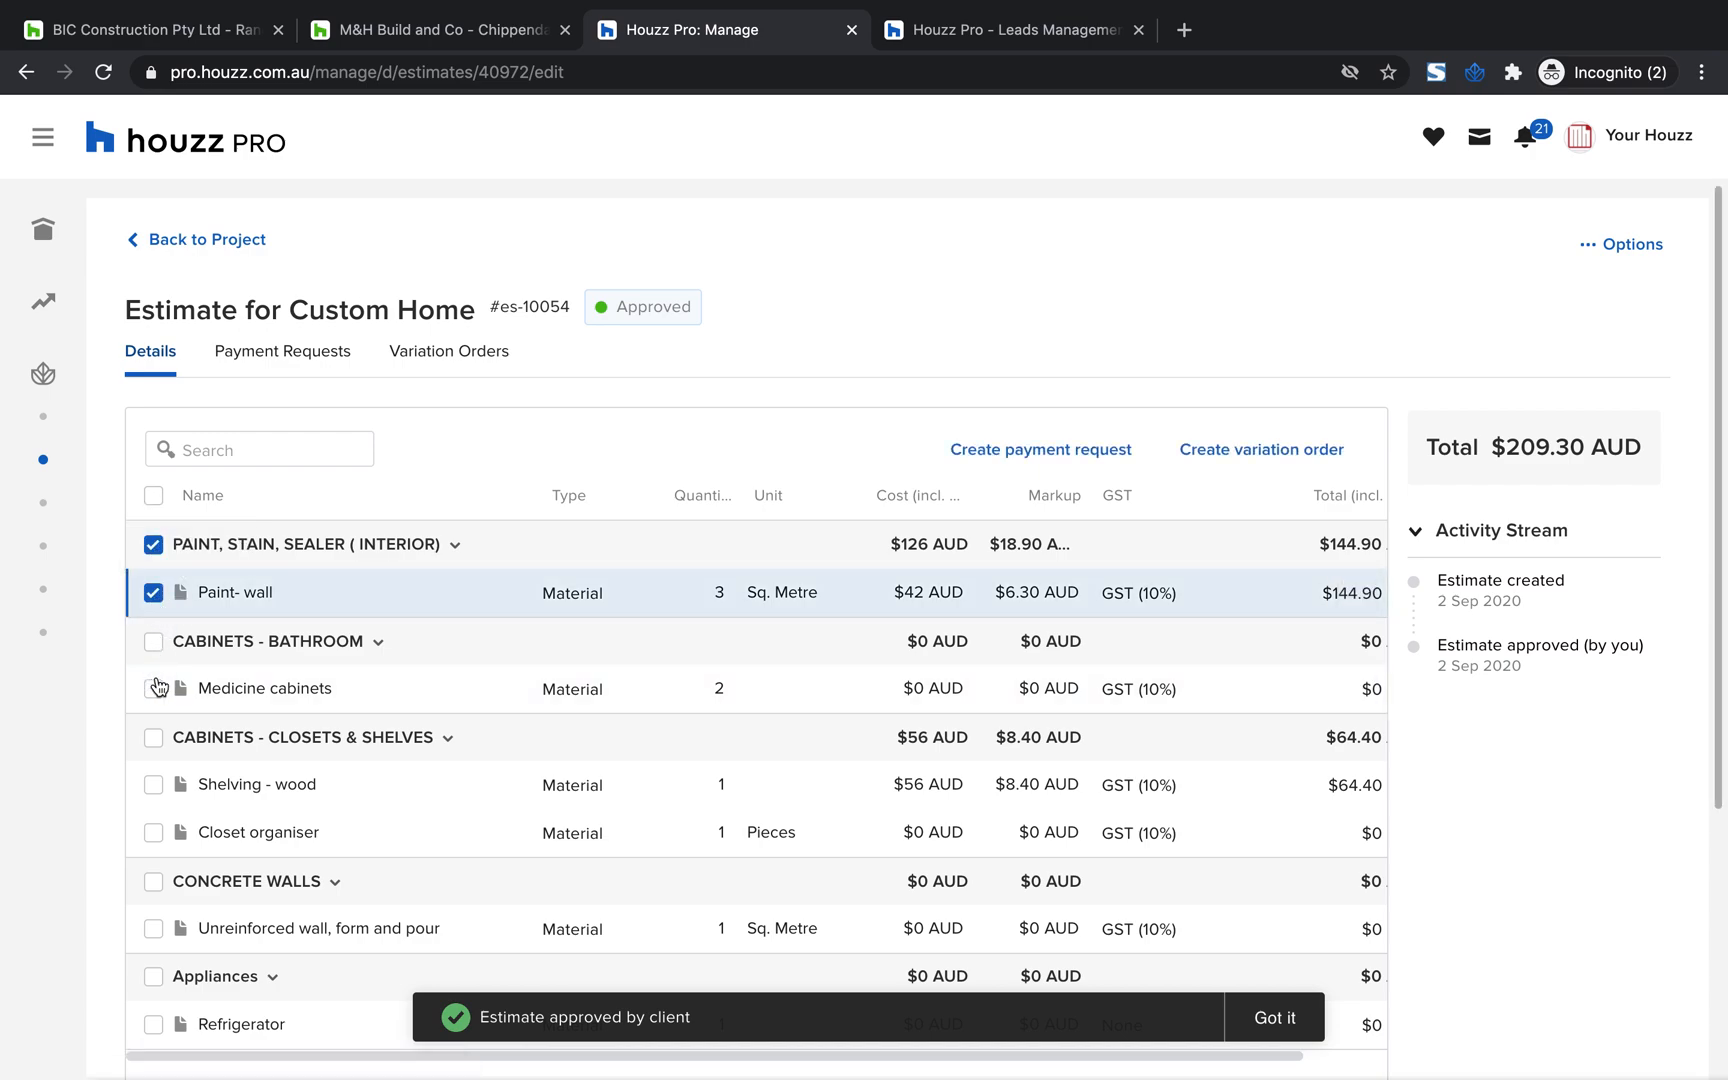
{"action": "left_click", "coordinate": [155, 692]}
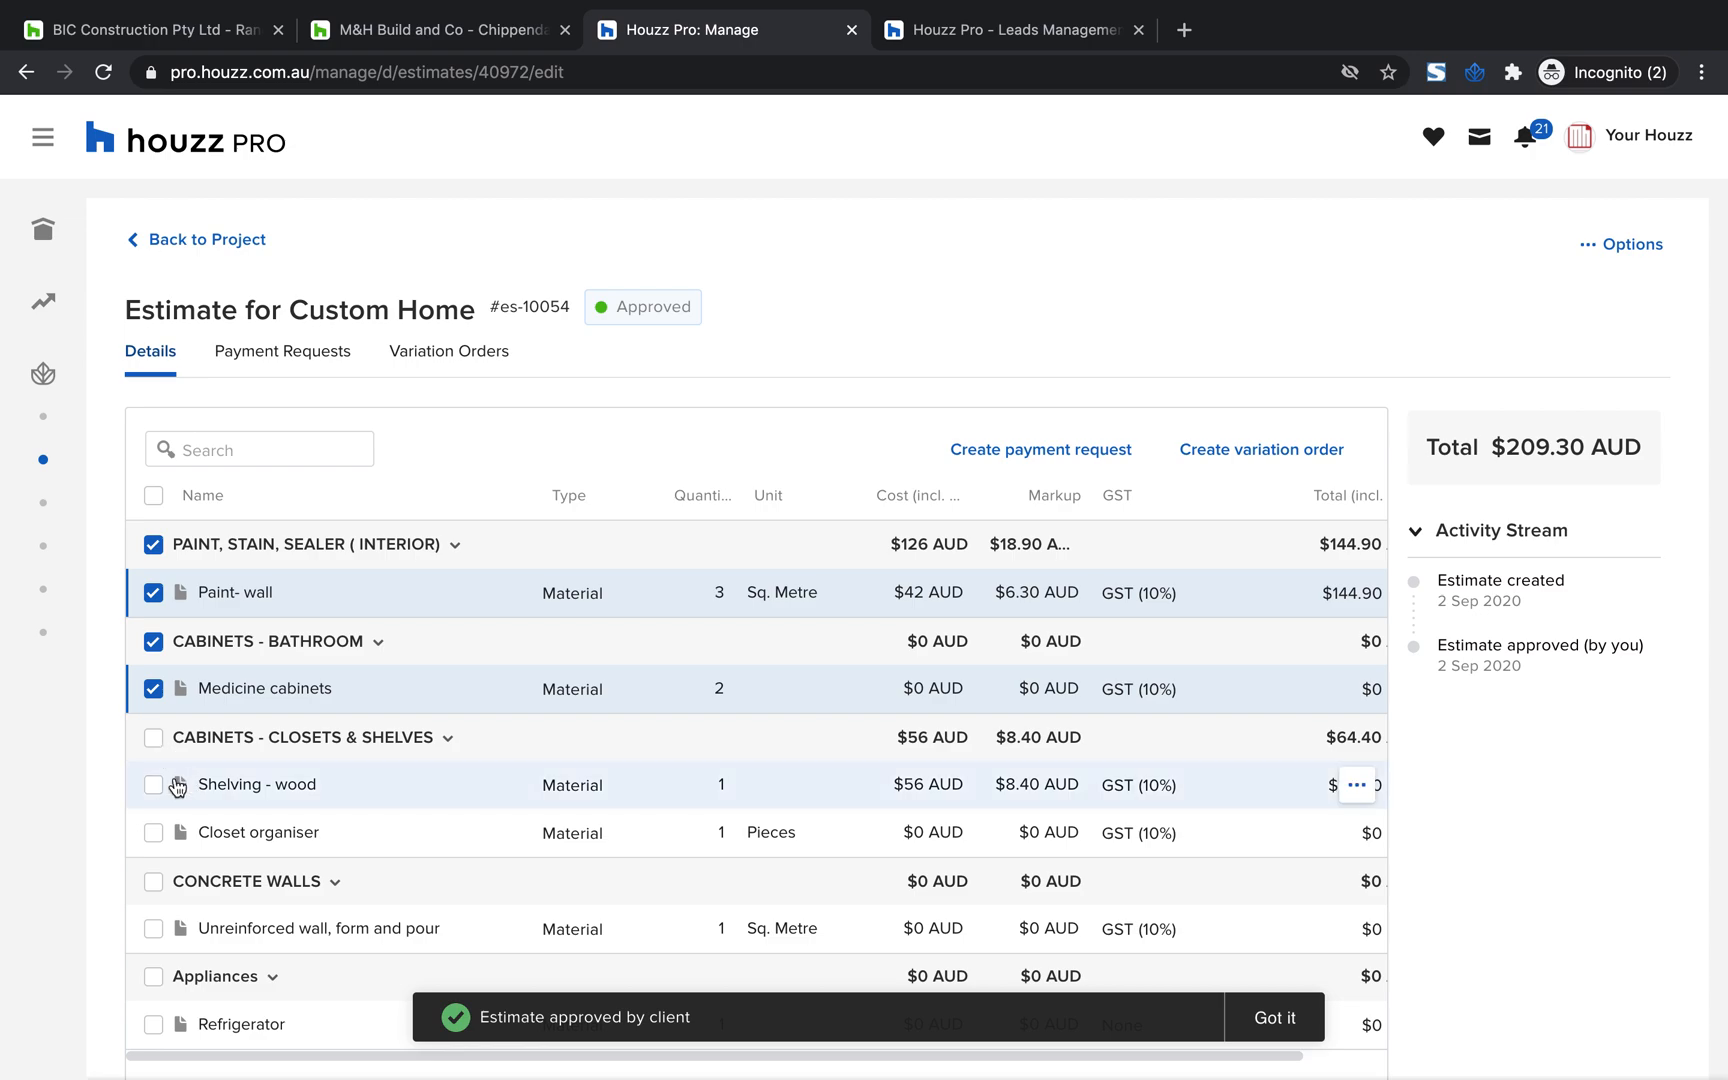
{"action": "mouse_move", "coordinate": [181, 786]}
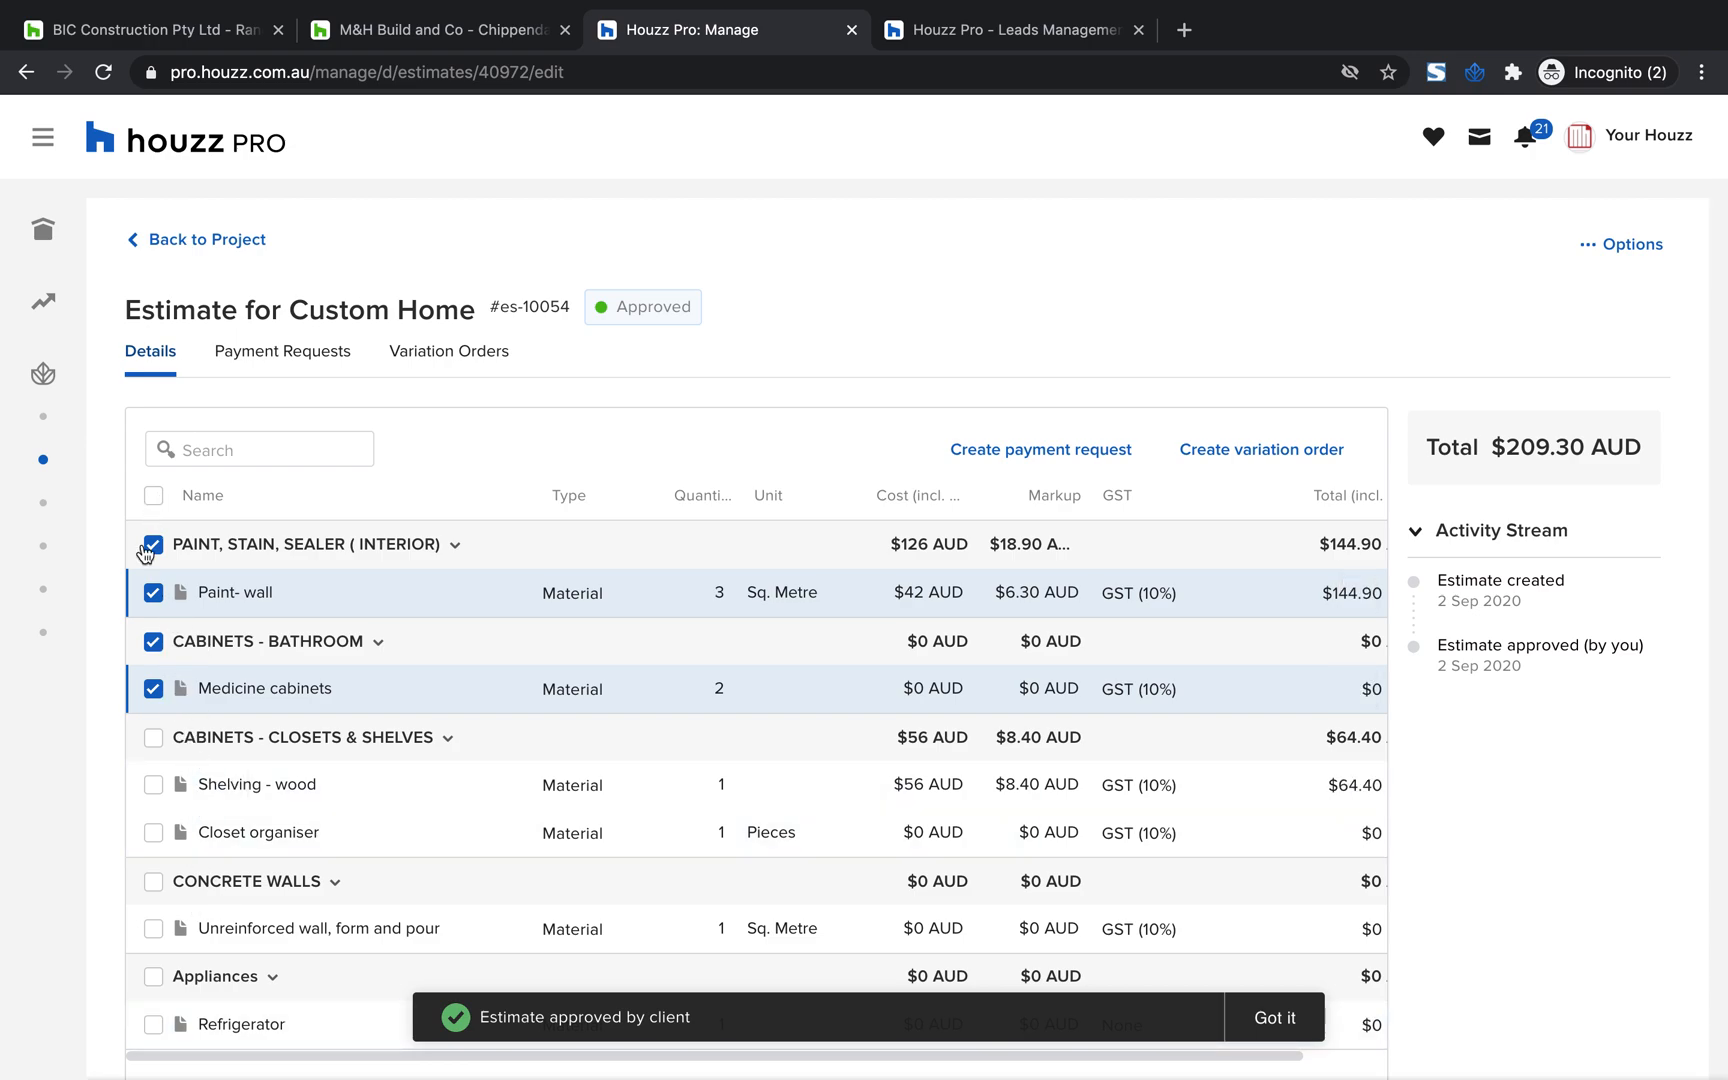
{"action": "mouse_move", "coordinate": [184, 595]}
{"action": "left_click", "coordinate": [1249, 458]}
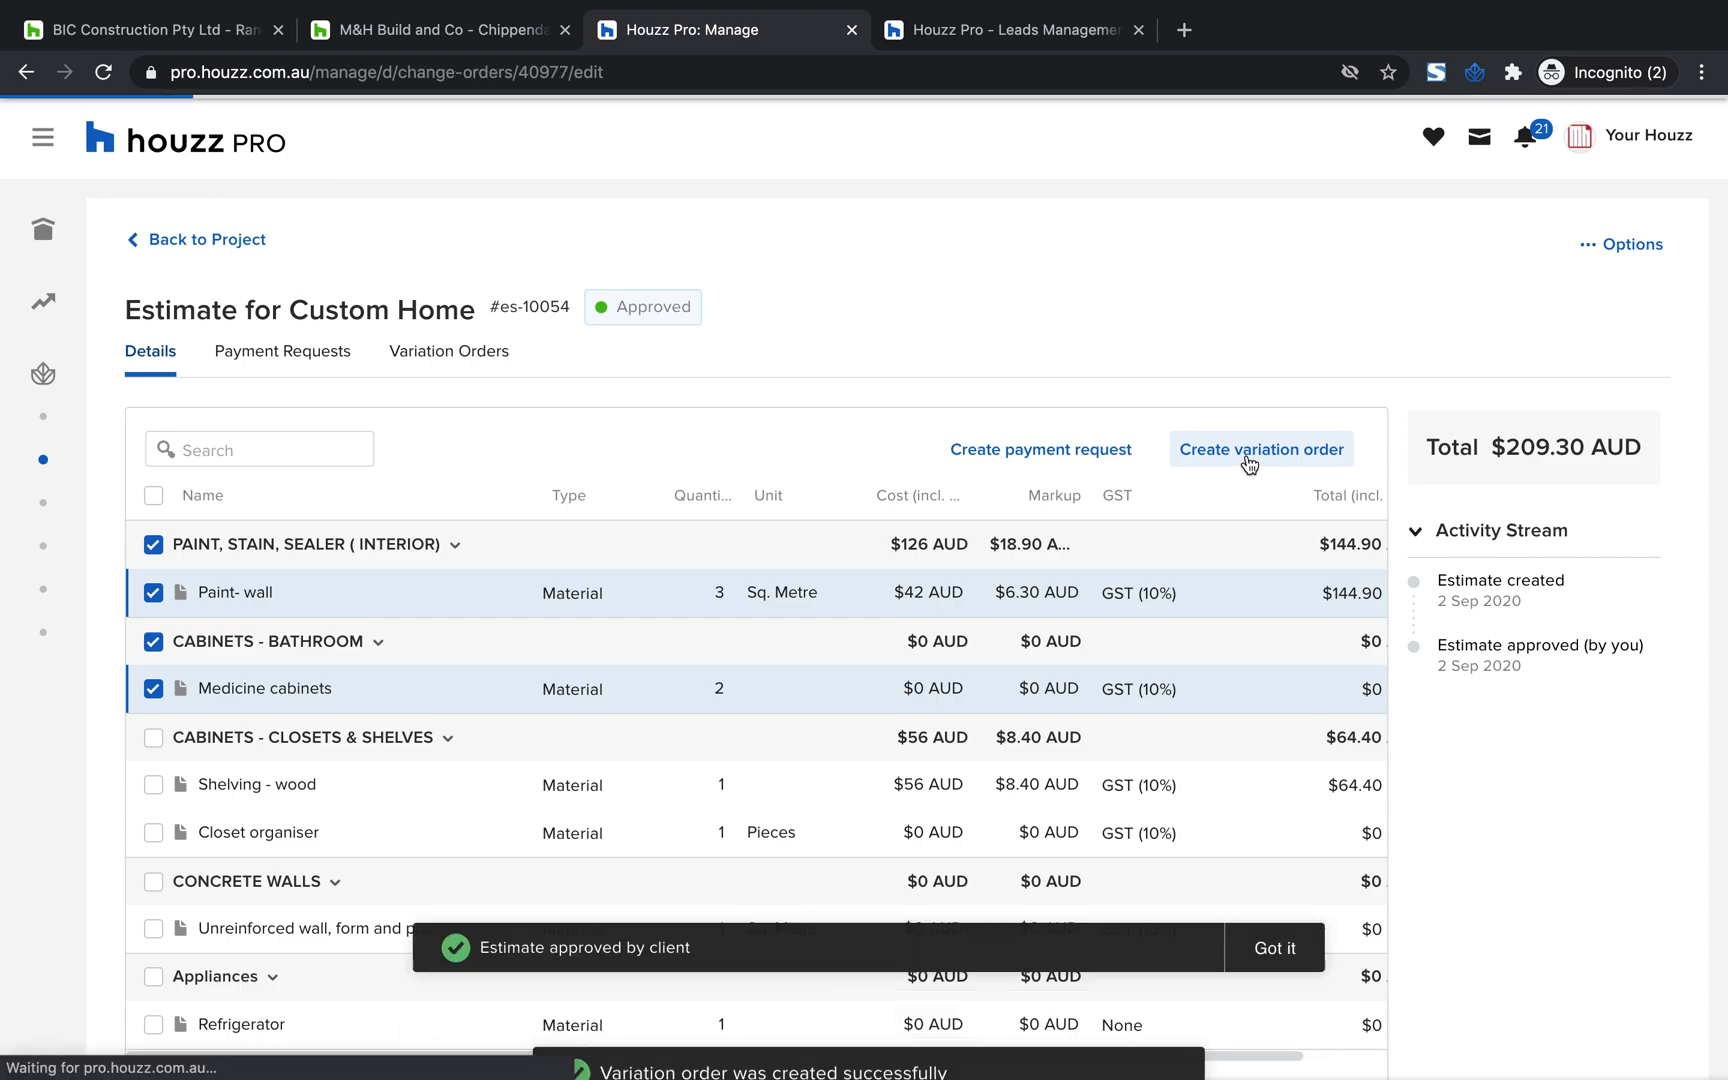
{"action": "left_click", "coordinate": [1280, 950]}
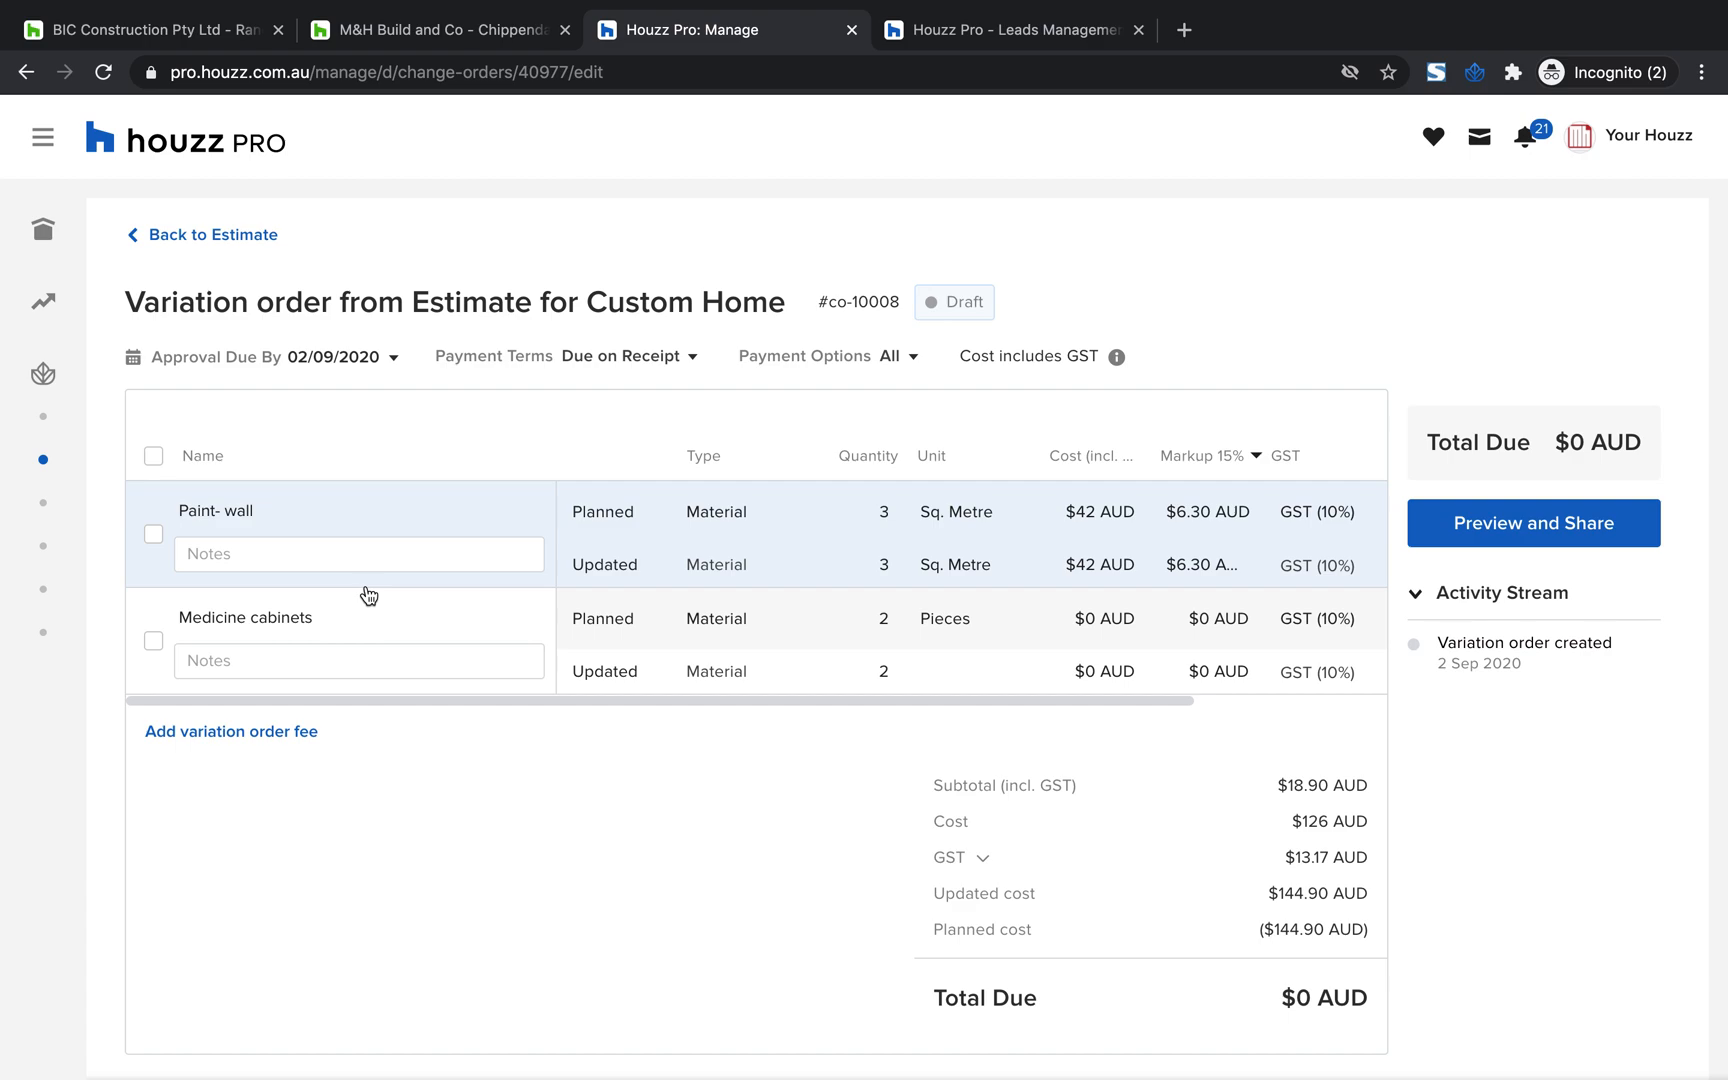
Add the note "Client changed mind" to the variation order's Paint- wall item and set its updated cost to $60
{"action": "left_click", "coordinate": [254, 555]}
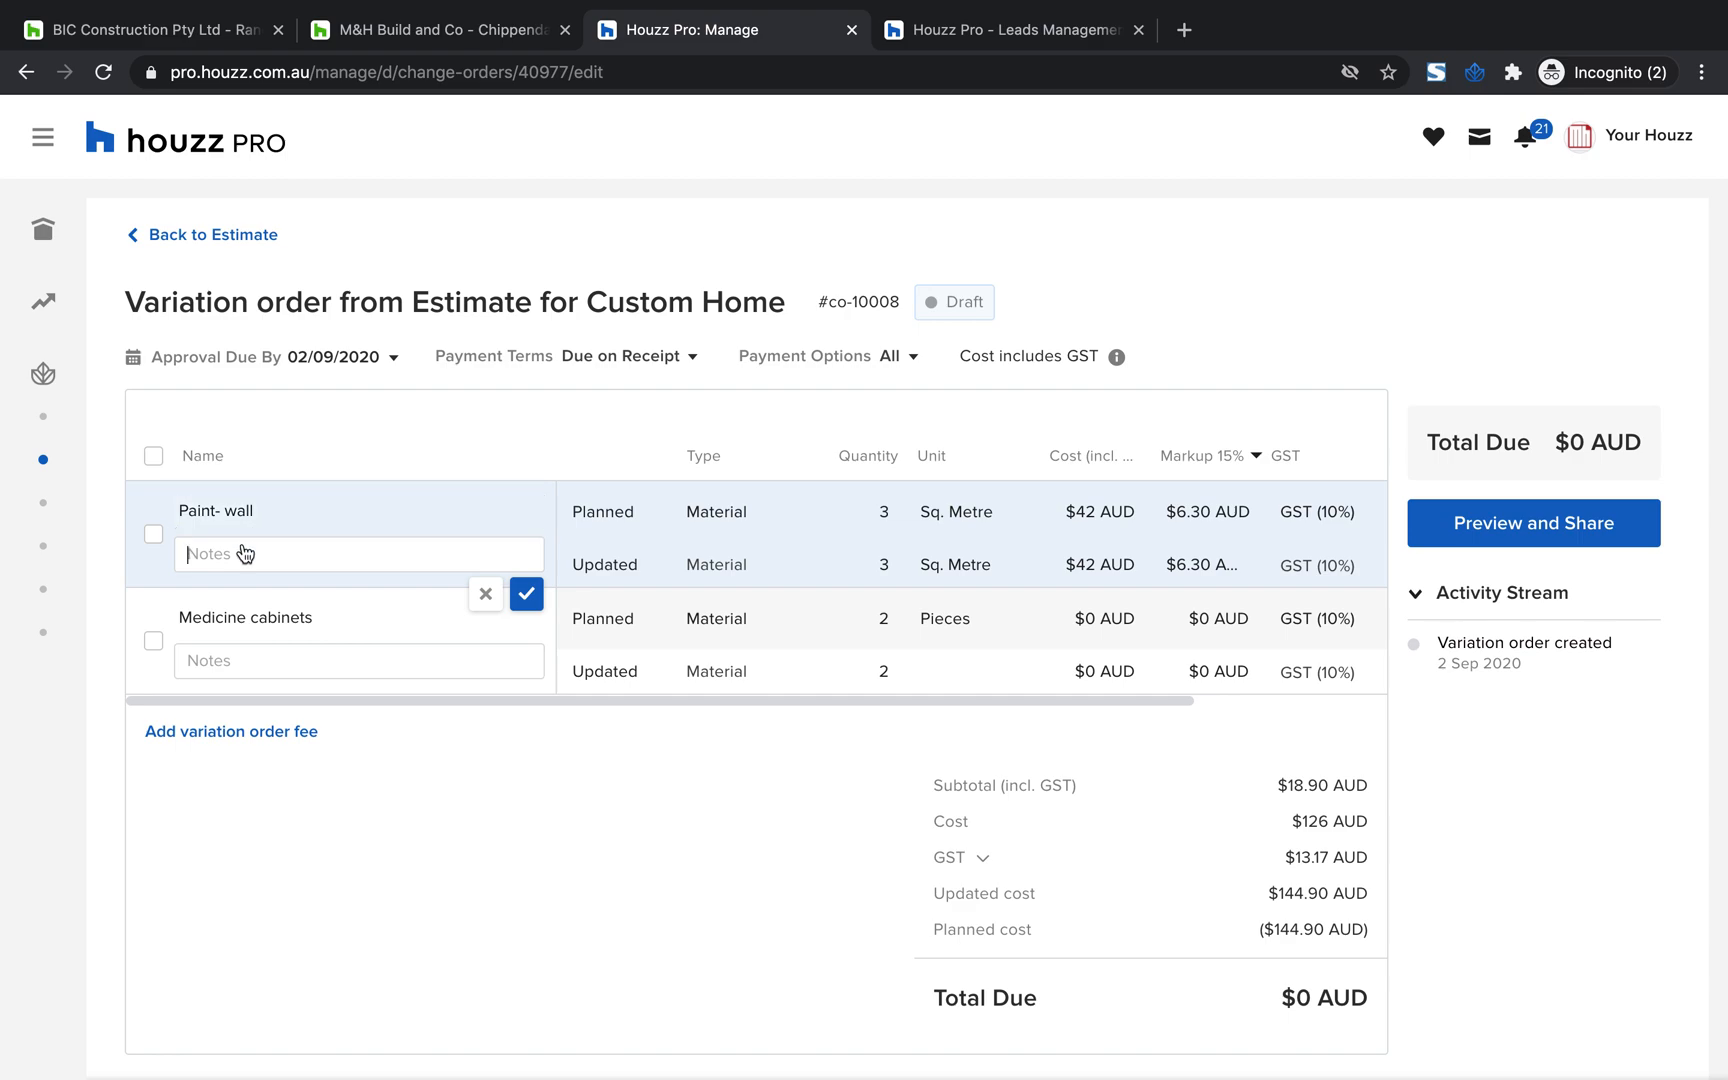
{"action": "type", "text": "Client changed mind"}
{"action": "left_click", "coordinate": [1090, 565]}
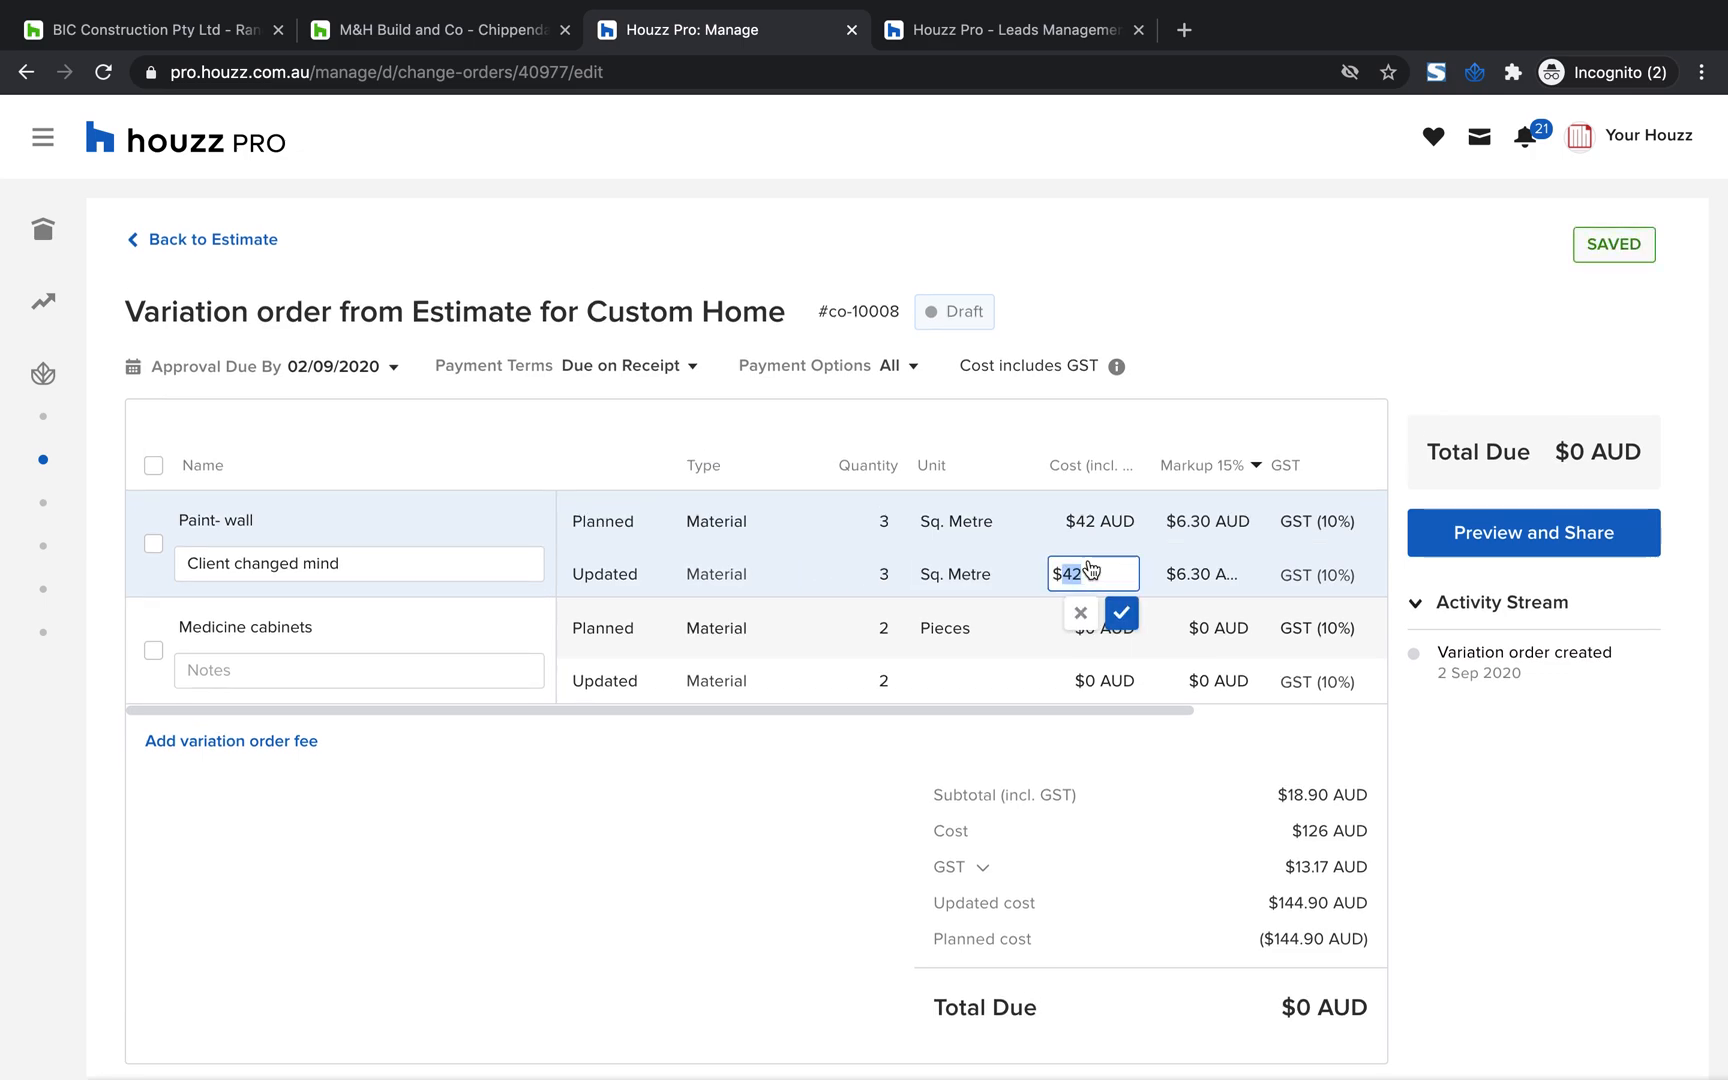
{"action": "type", "text": "60"}
{"action": "key", "text": "Return"}
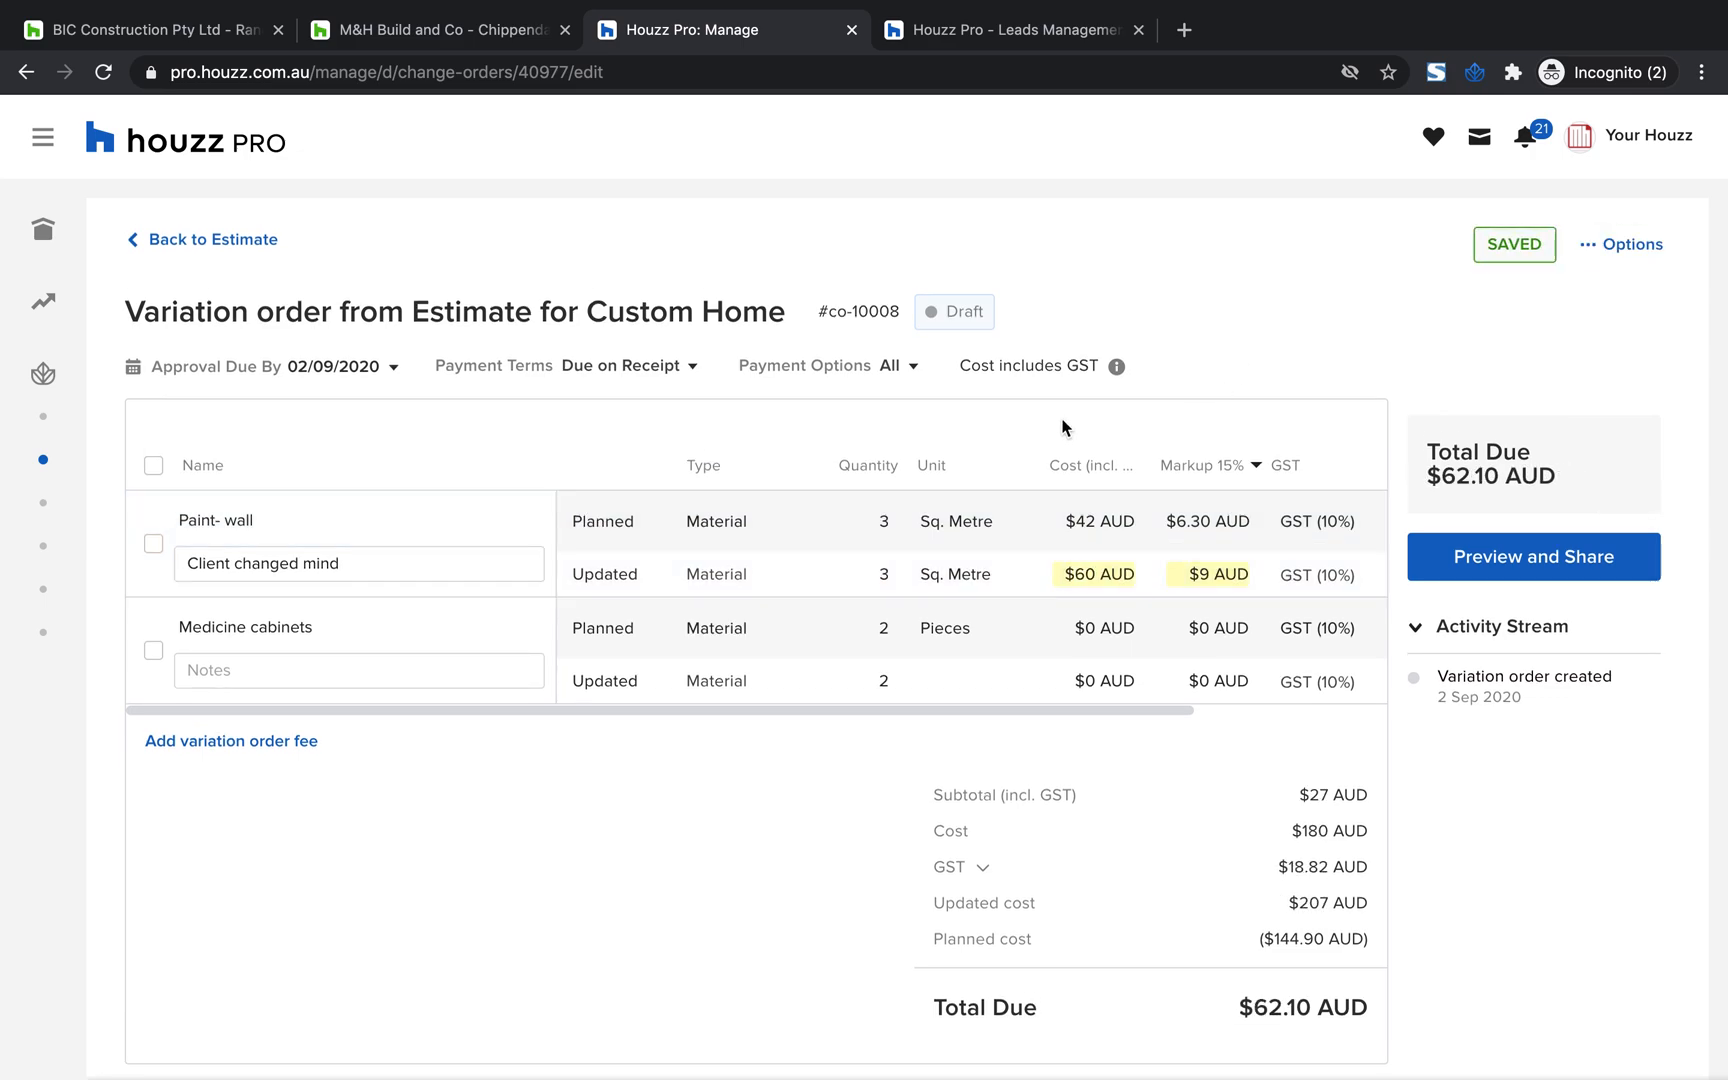
Set the updated quantity of the variation order's Medicine cabinets item to 3
{"action": "left_click", "coordinate": [885, 683]}
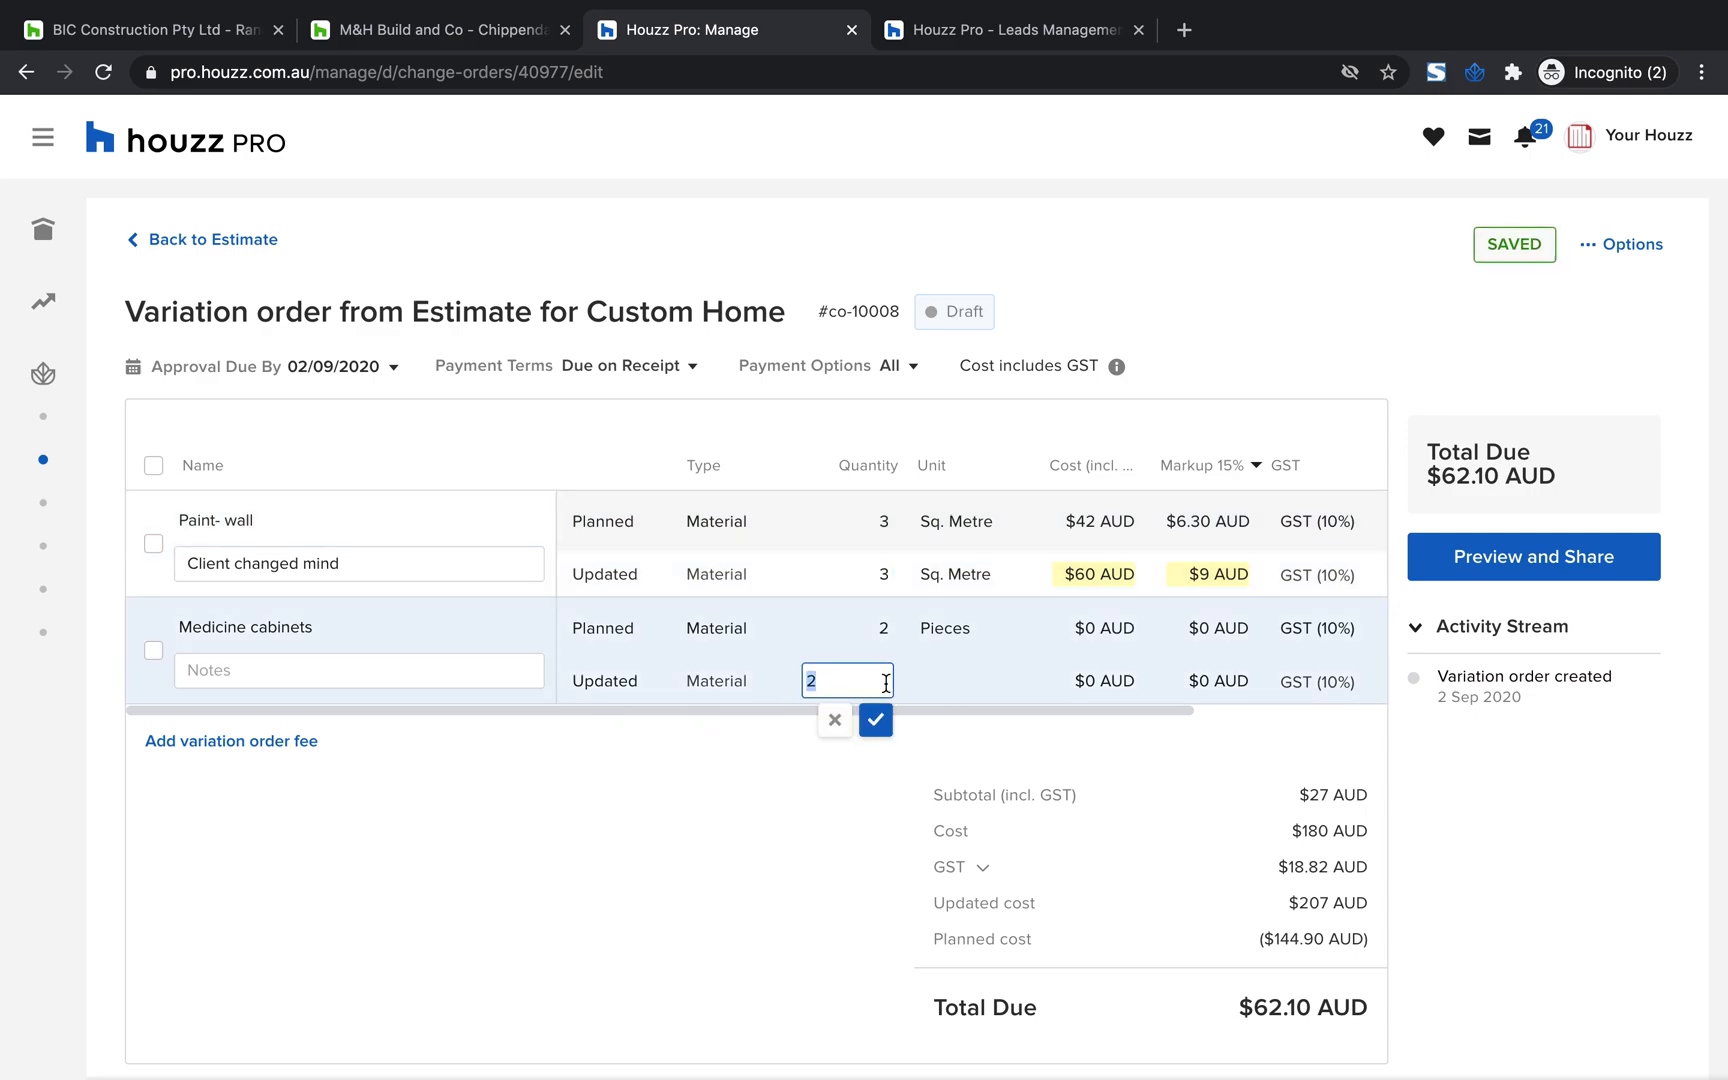
{"action": "type", "text": "3"}
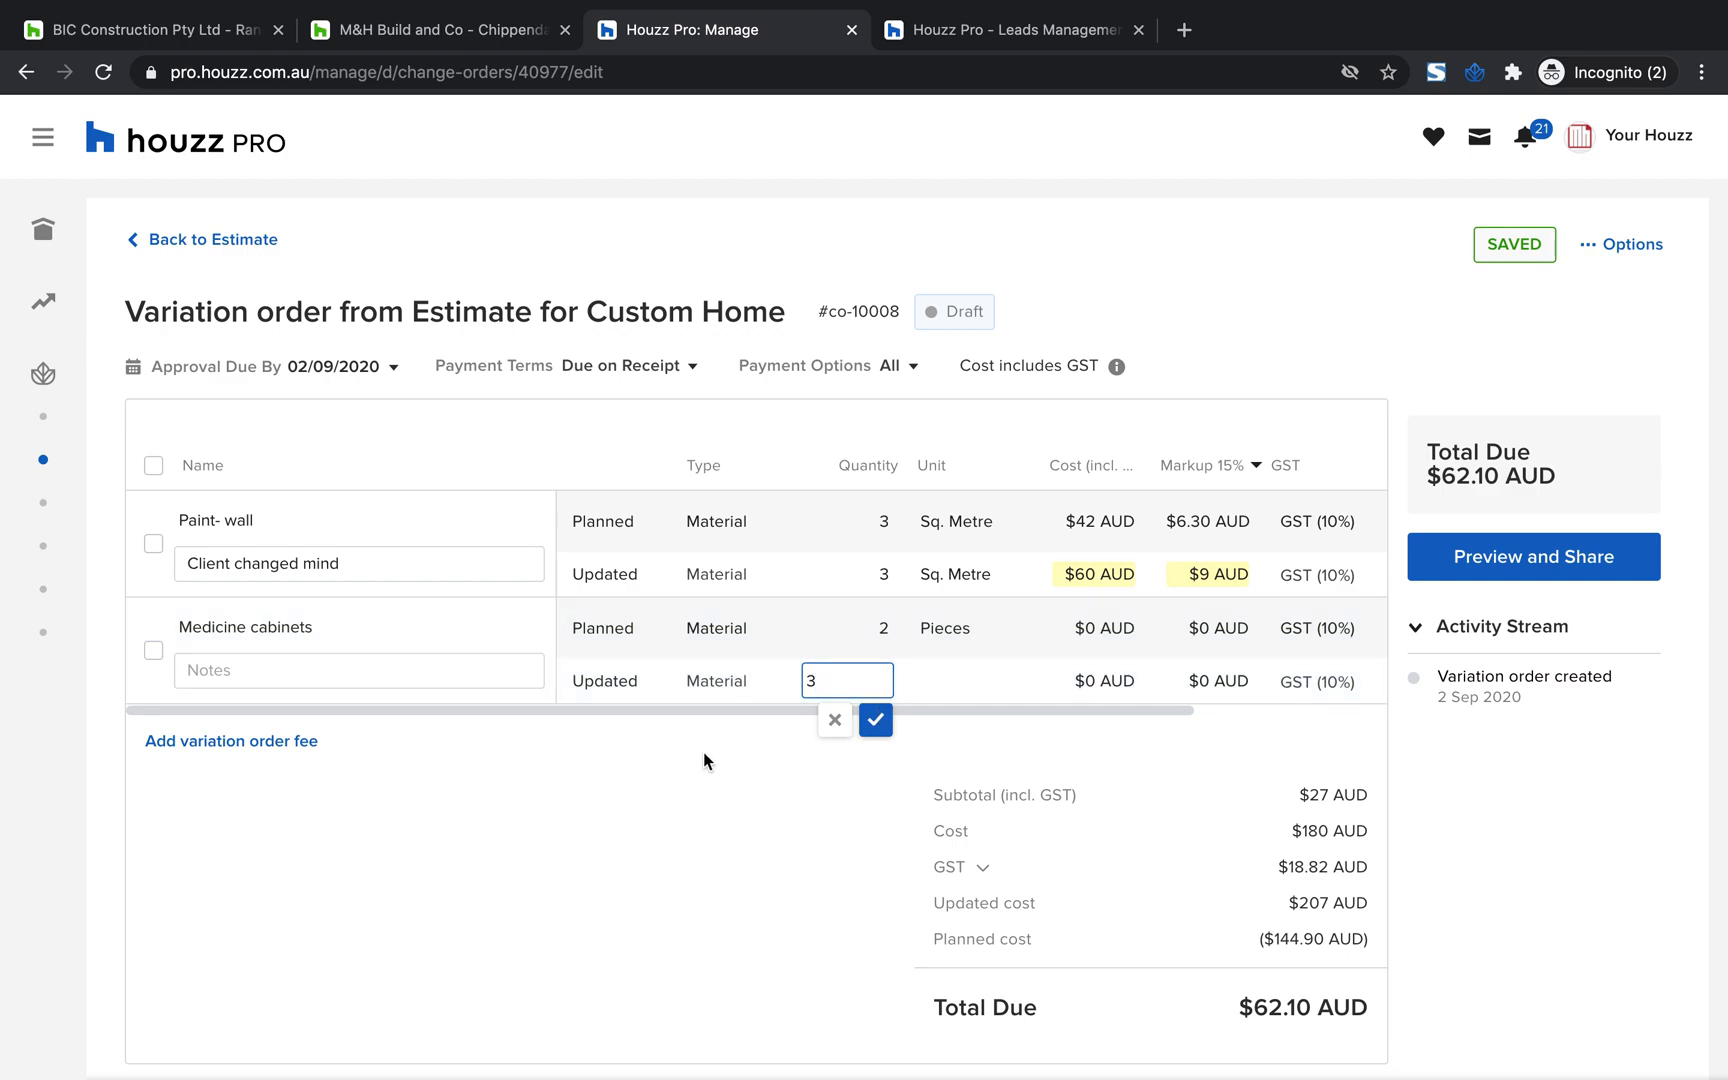
{"action": "left_click", "coordinate": [875, 720]}
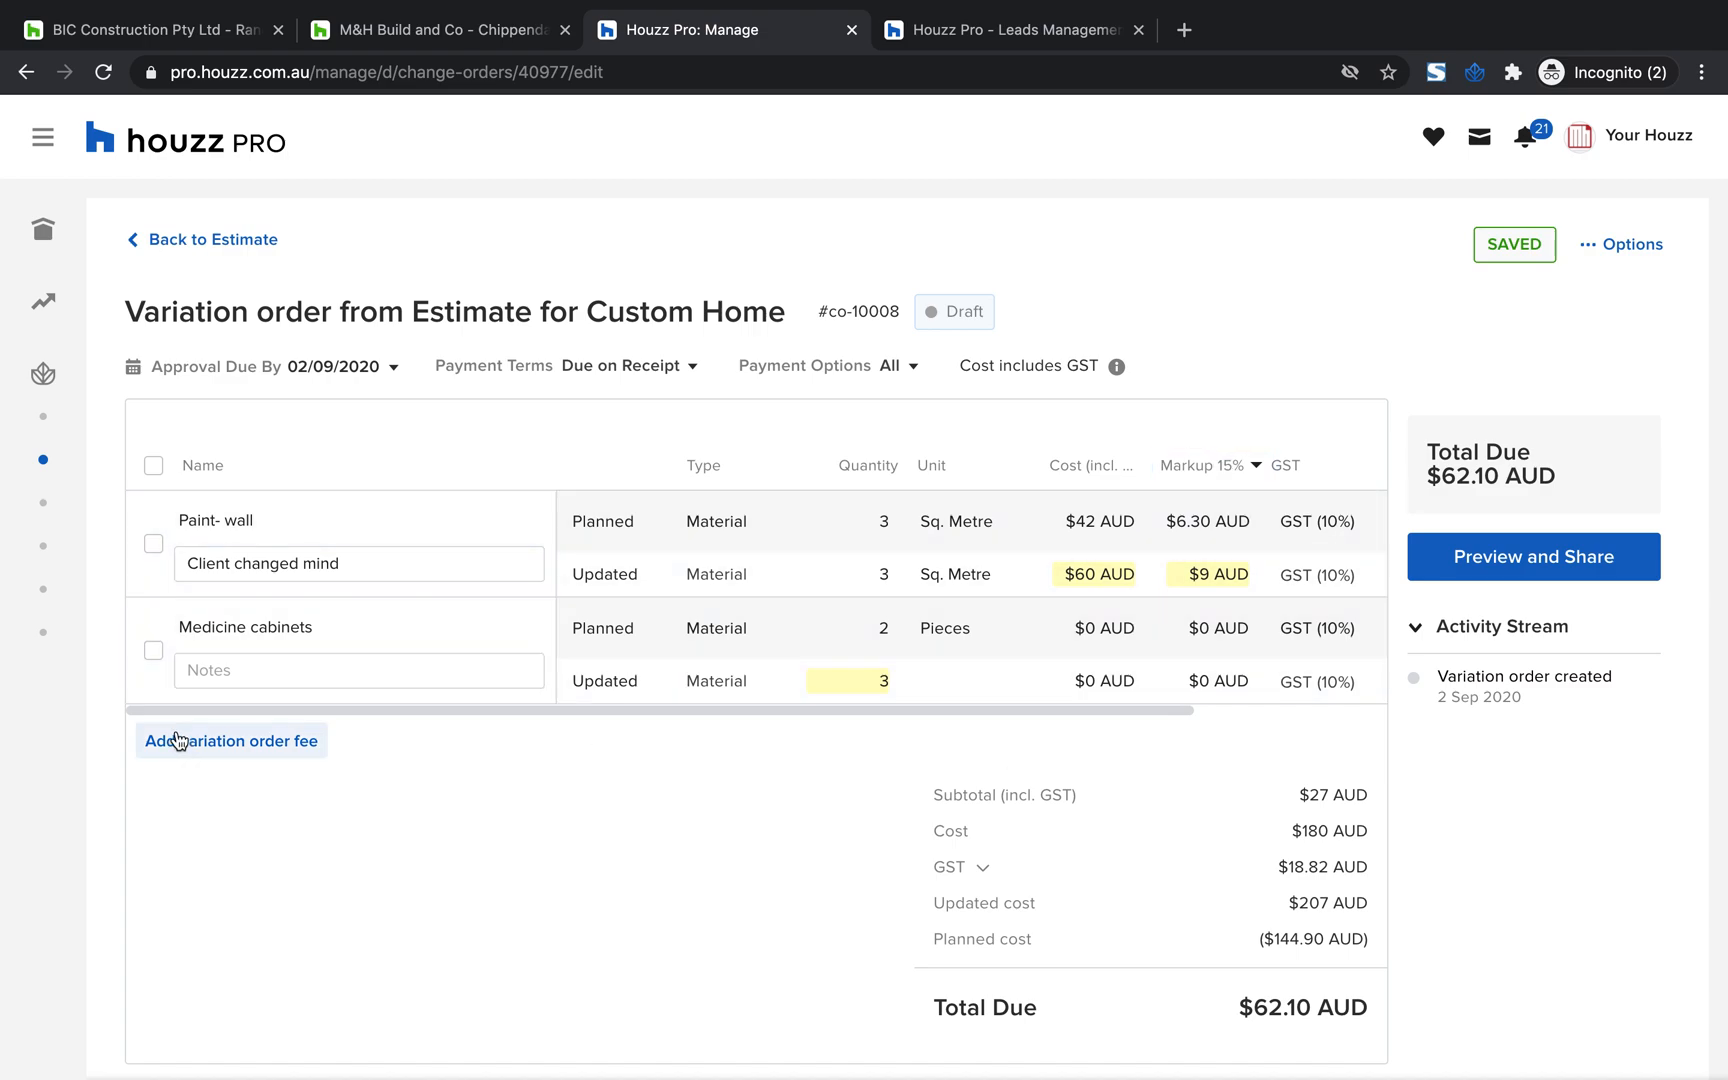
Add a variation order fee of $100 to the variation order
{"action": "left_click", "coordinate": [226, 752]}
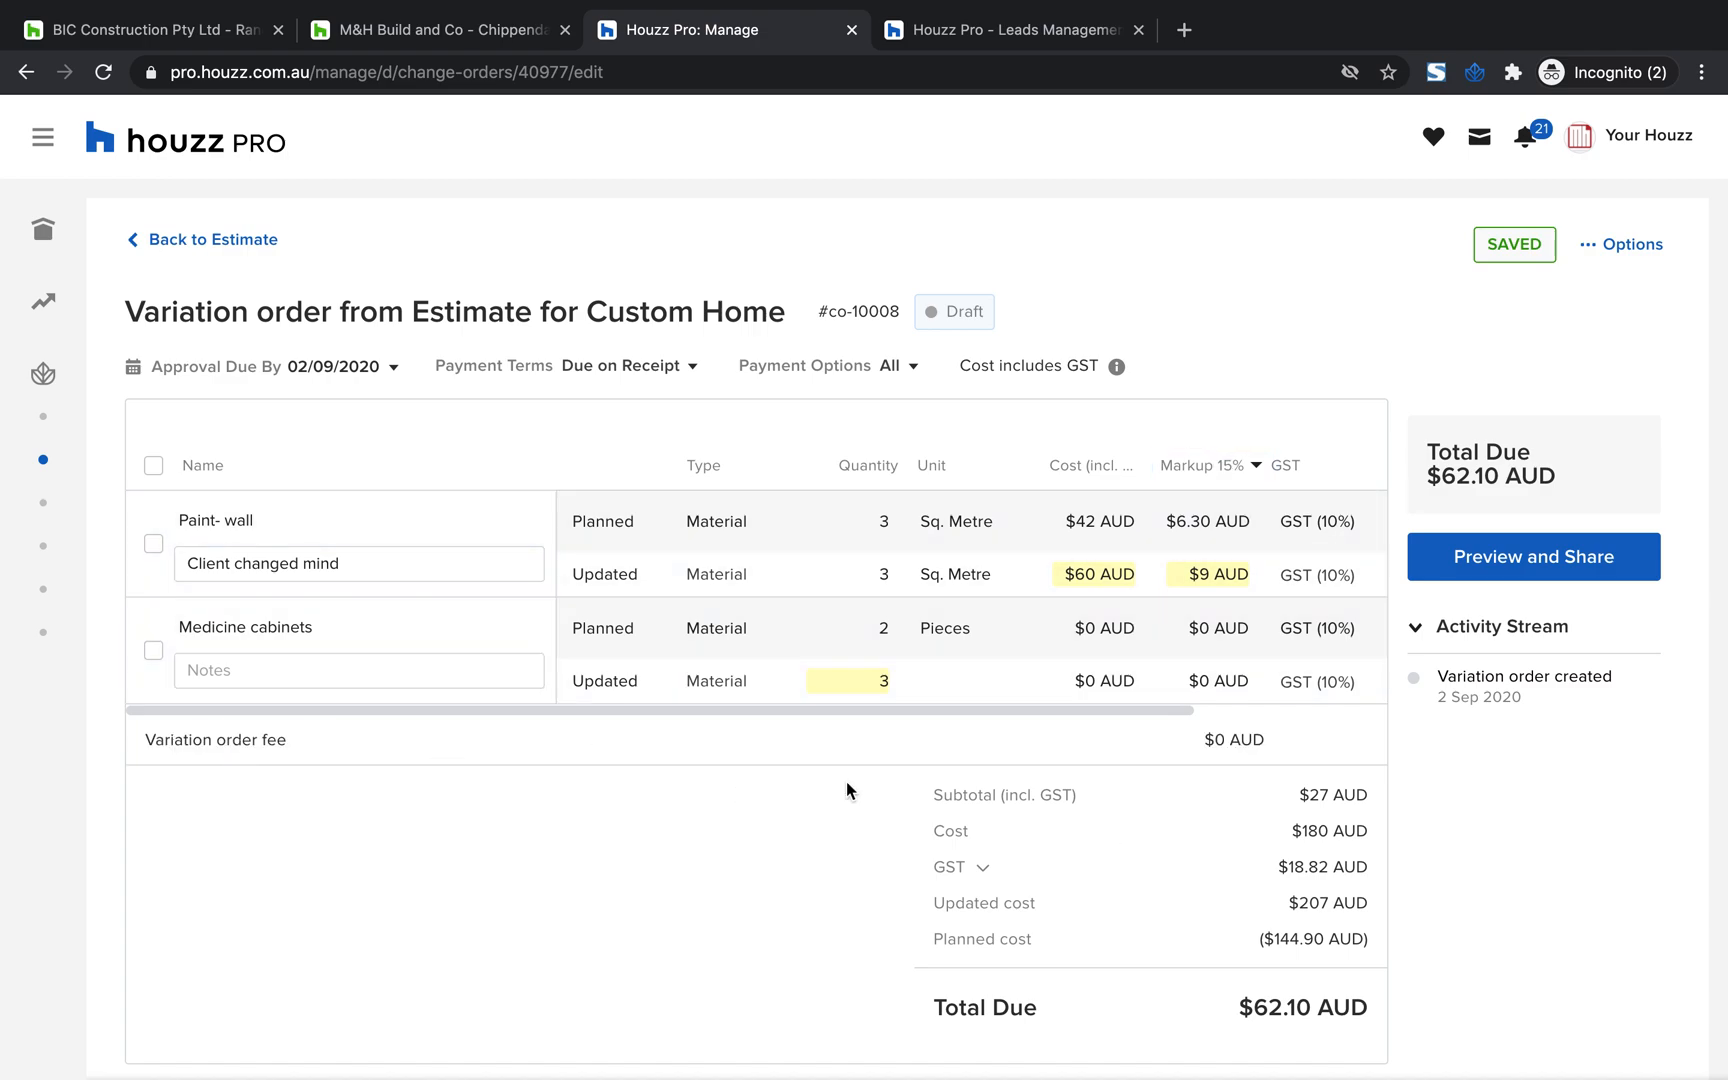
{"action": "left_click", "coordinate": [1236, 740]}
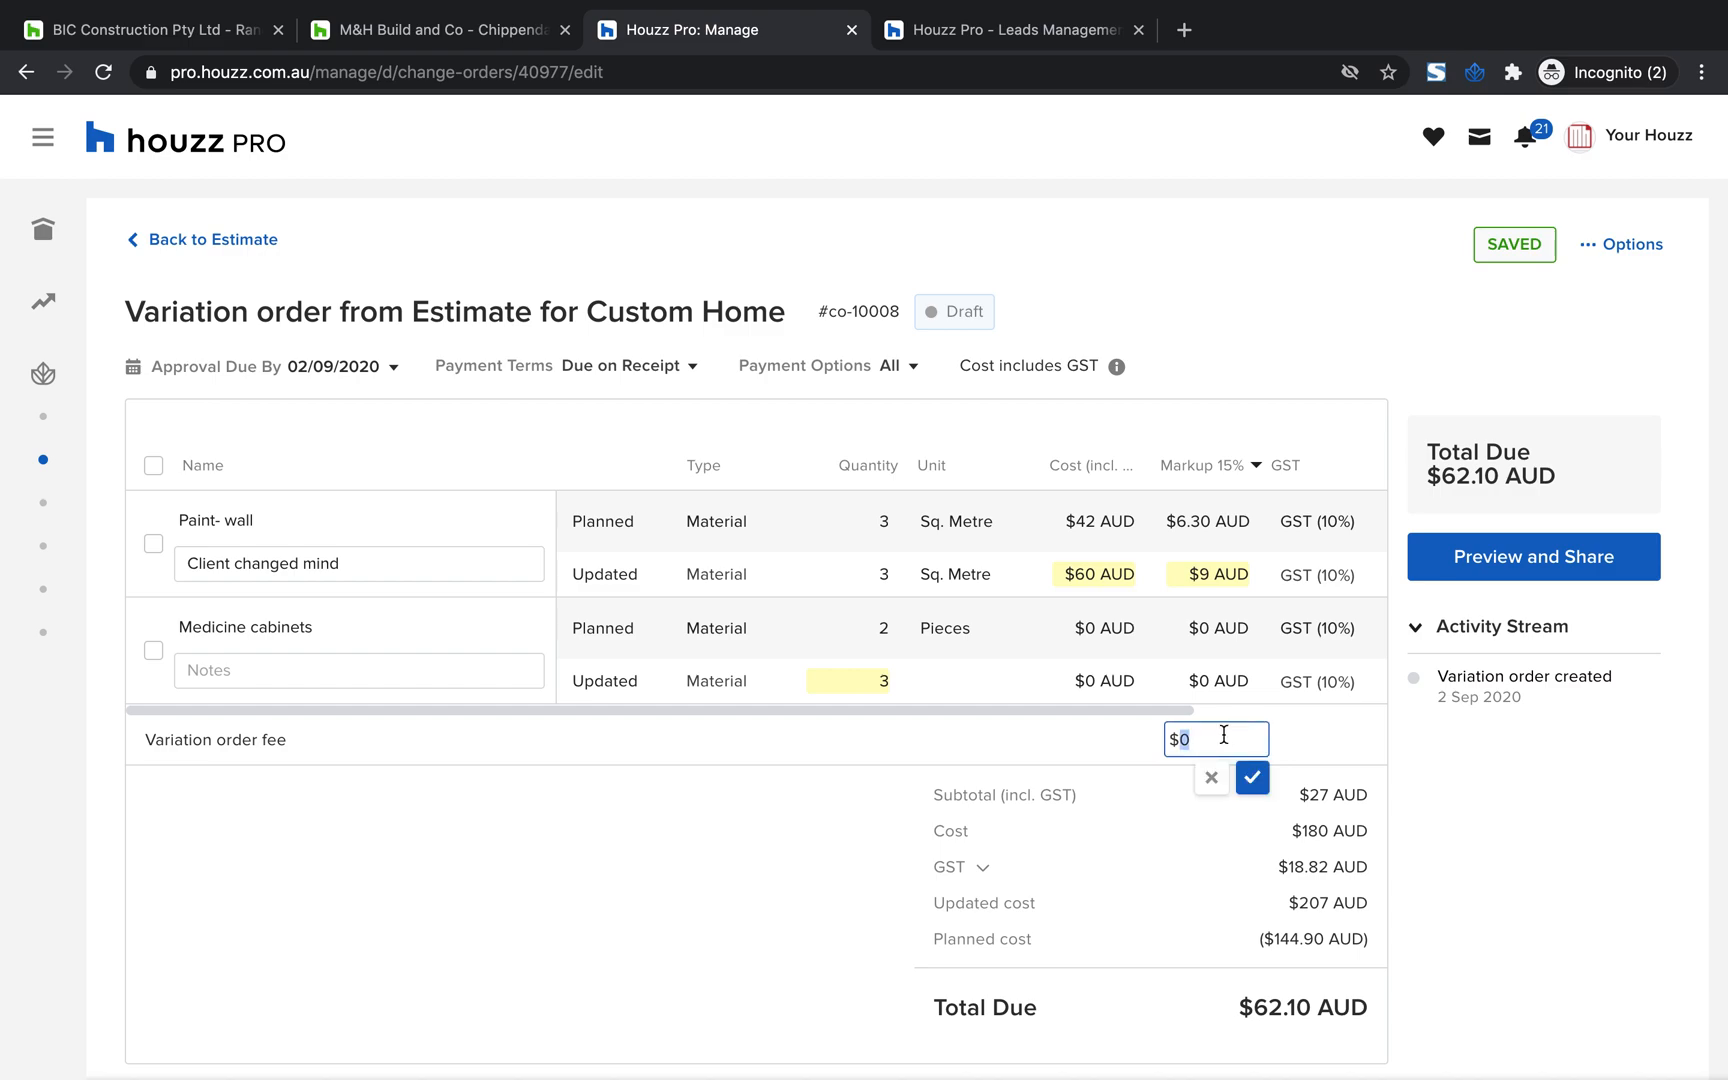
{"action": "type", "text": "100"}
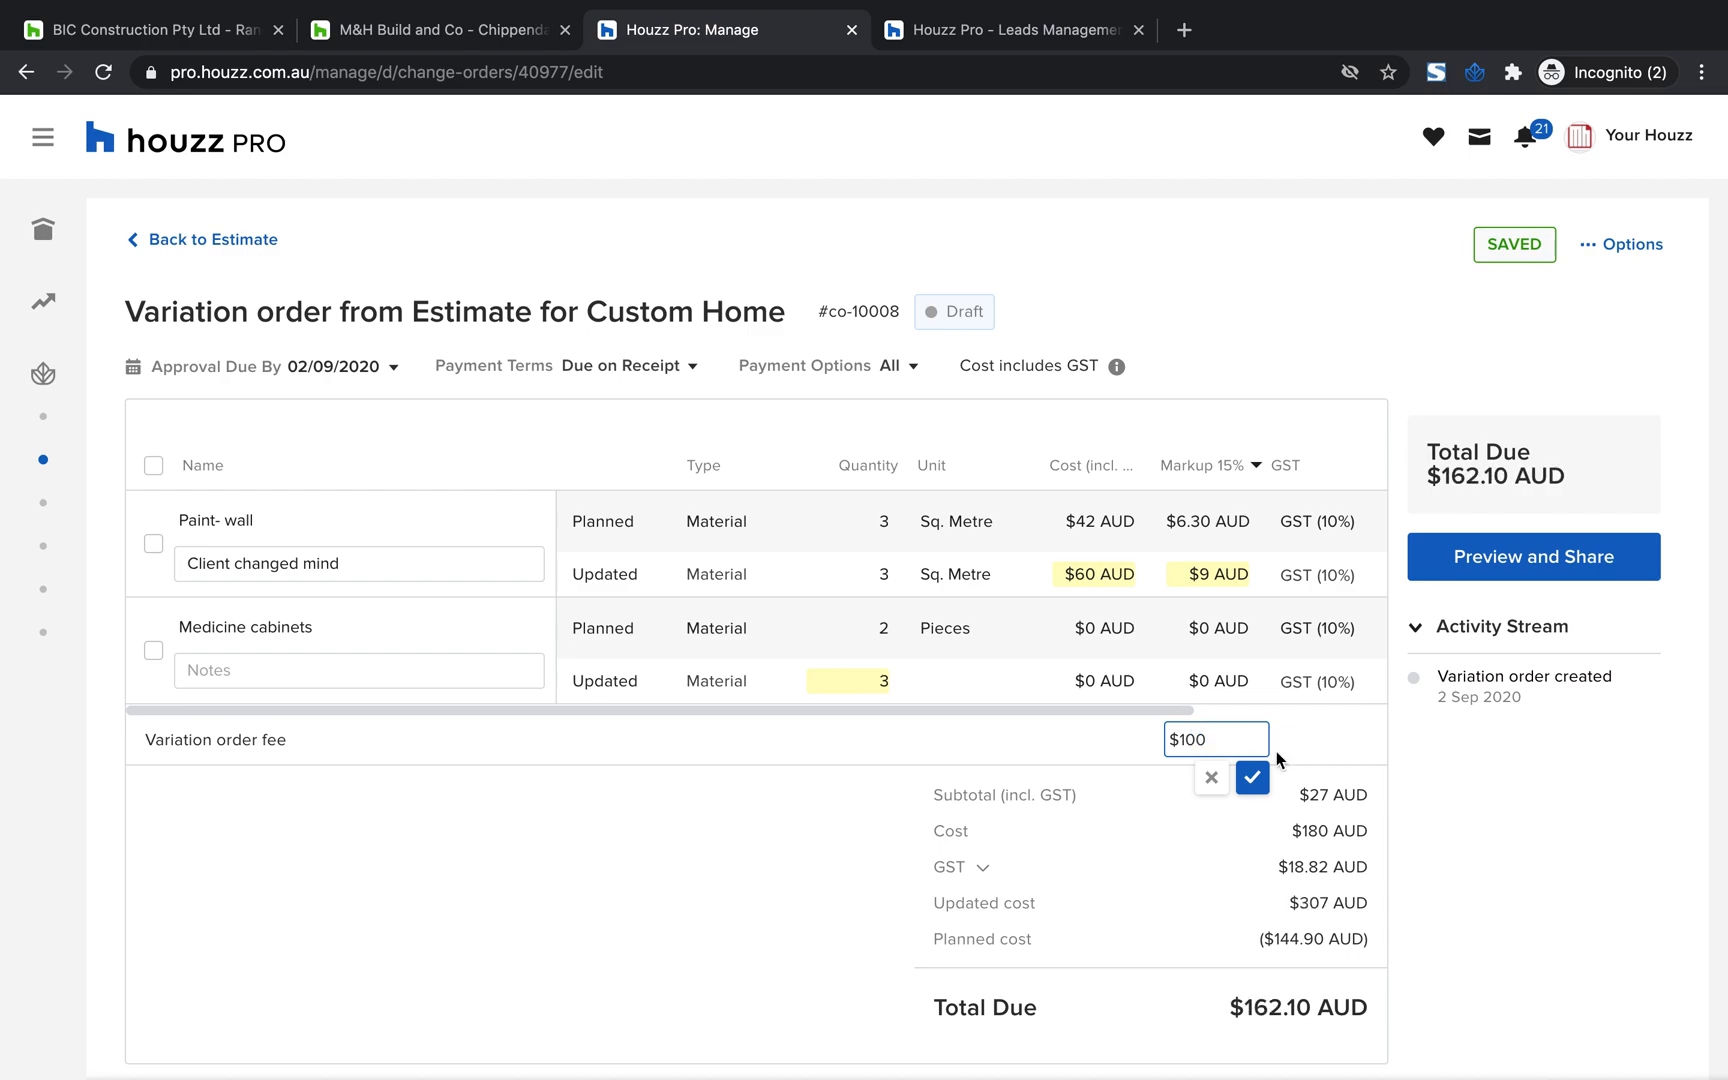
{"action": "left_click", "coordinate": [1310, 741]}
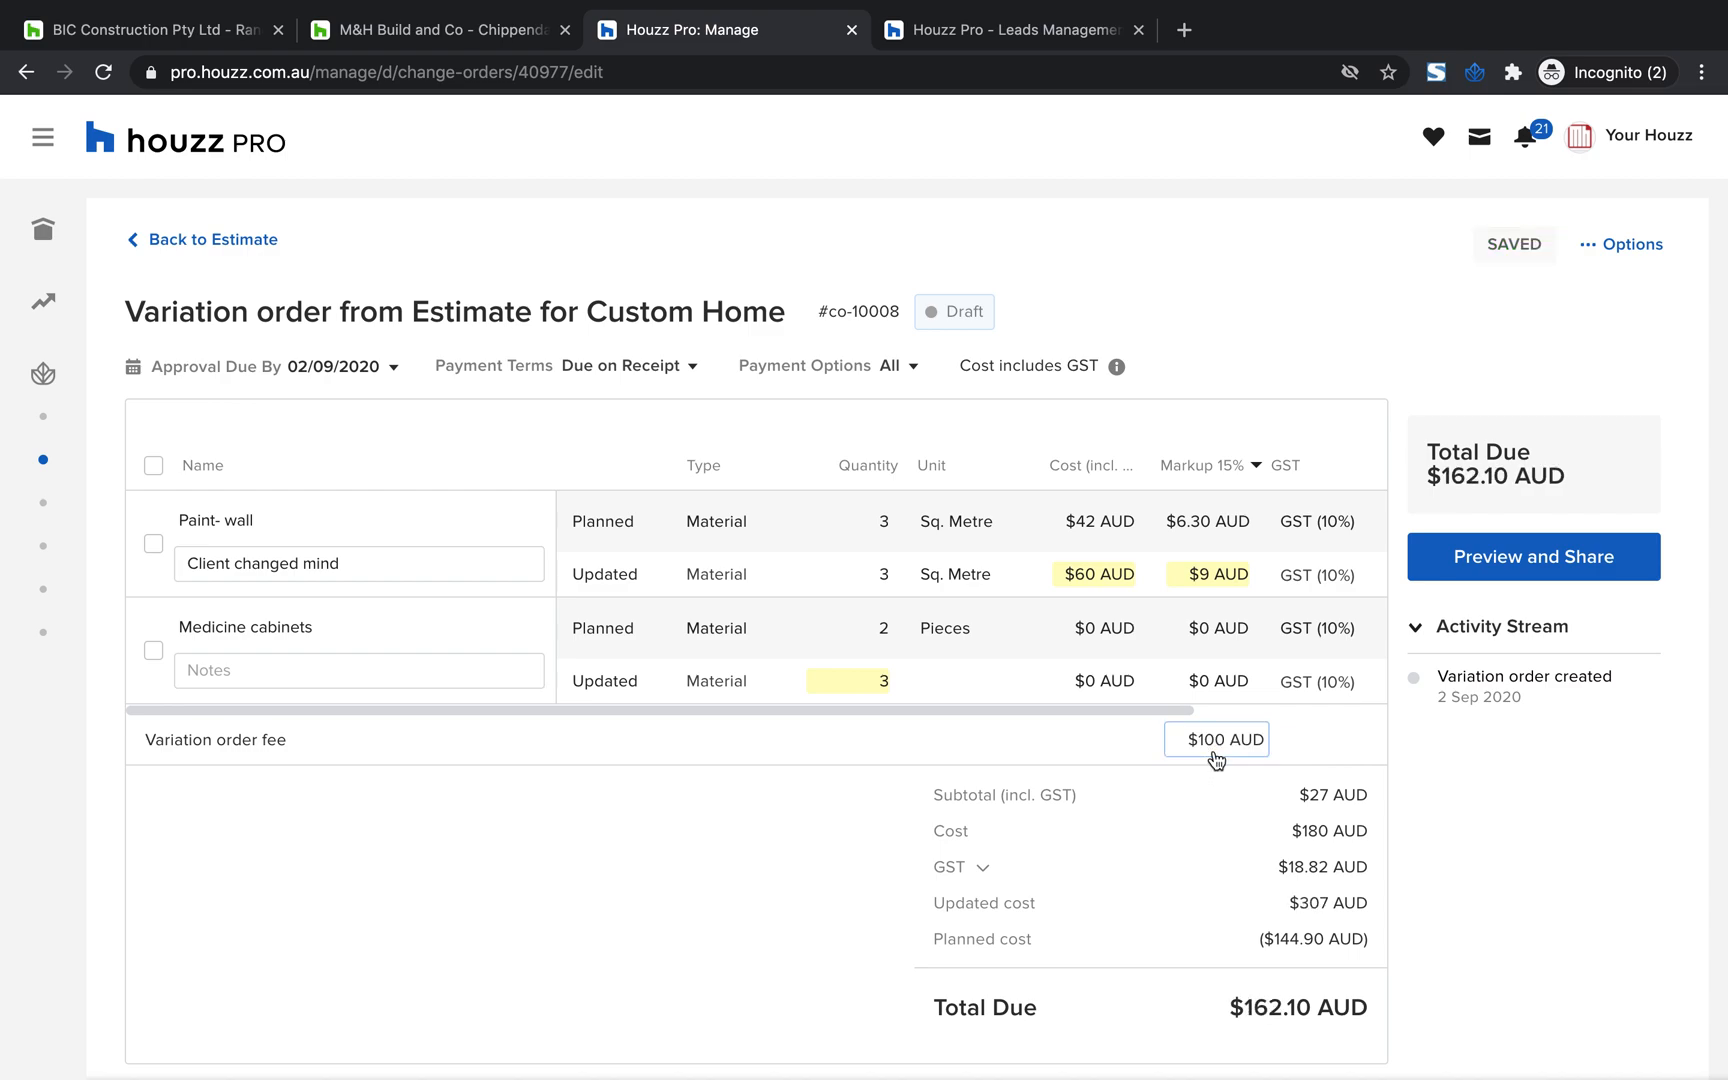
View the default markup percentage setting for all items of the variation order and close it without a change
{"action": "left_click", "coordinate": [1242, 468]}
{"action": "left_click", "coordinate": [975, 586]}
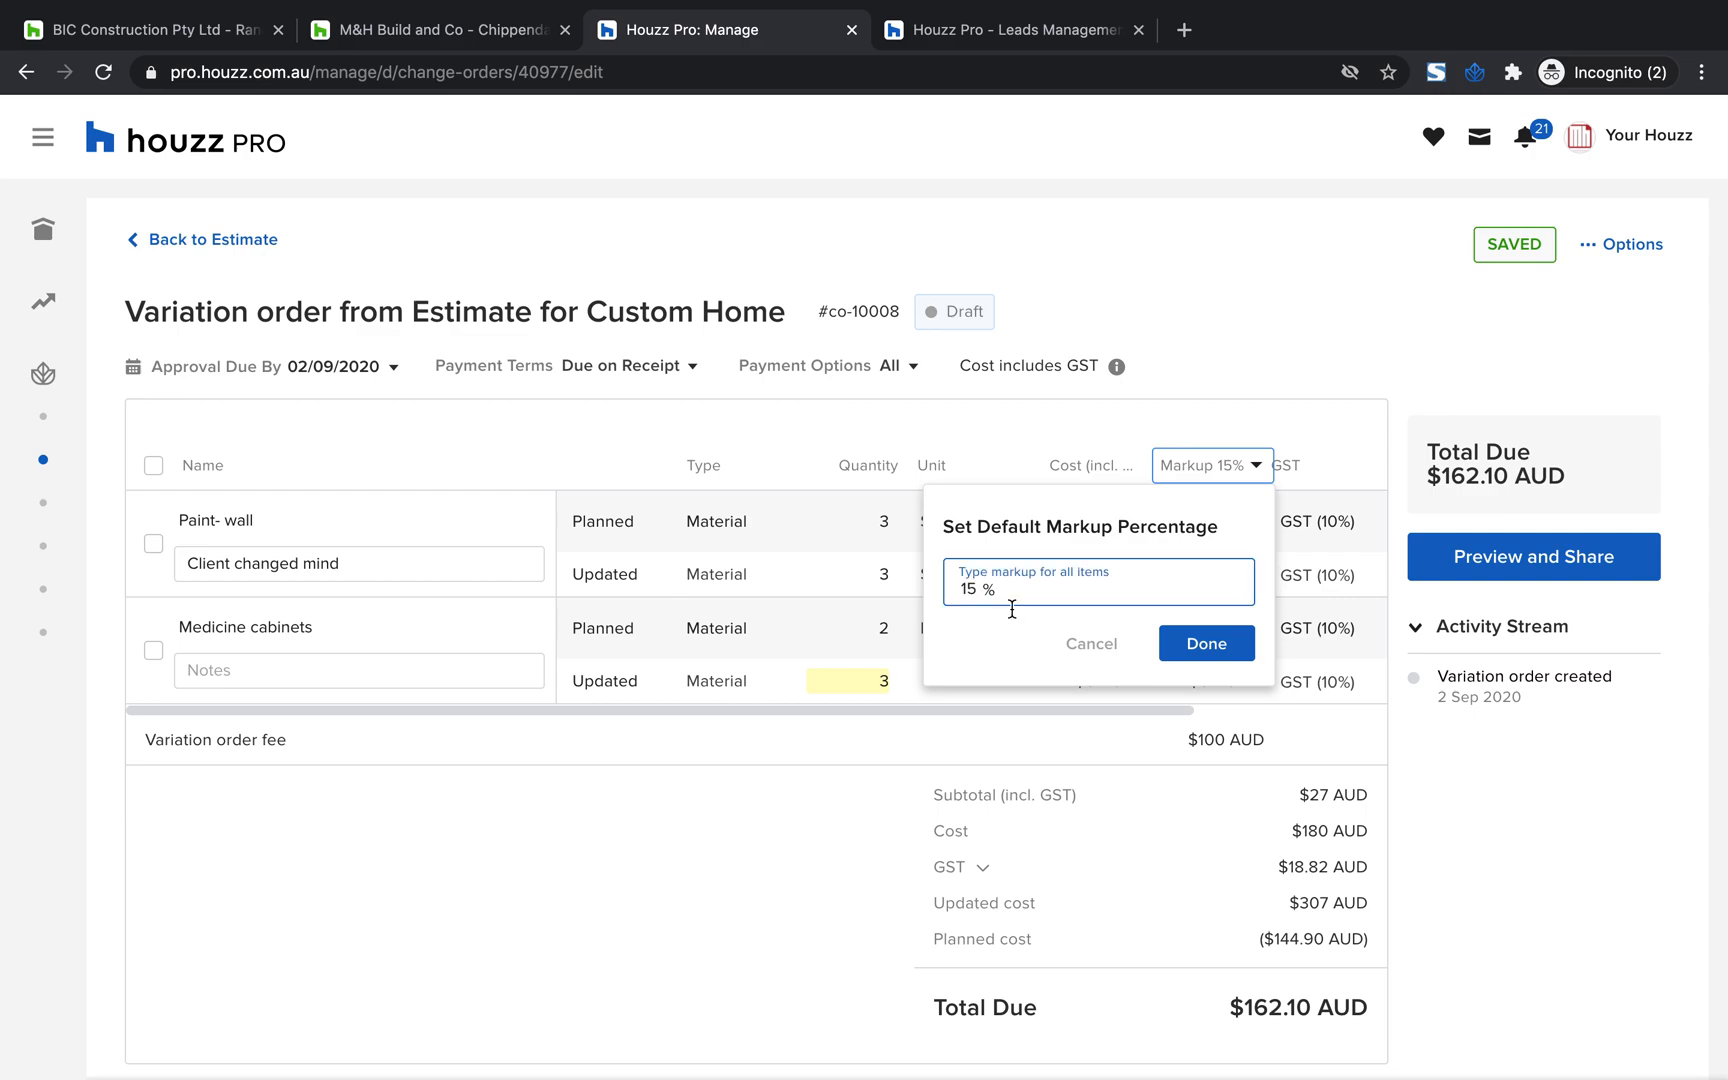
{"action": "left_click", "coordinate": [730, 910]}
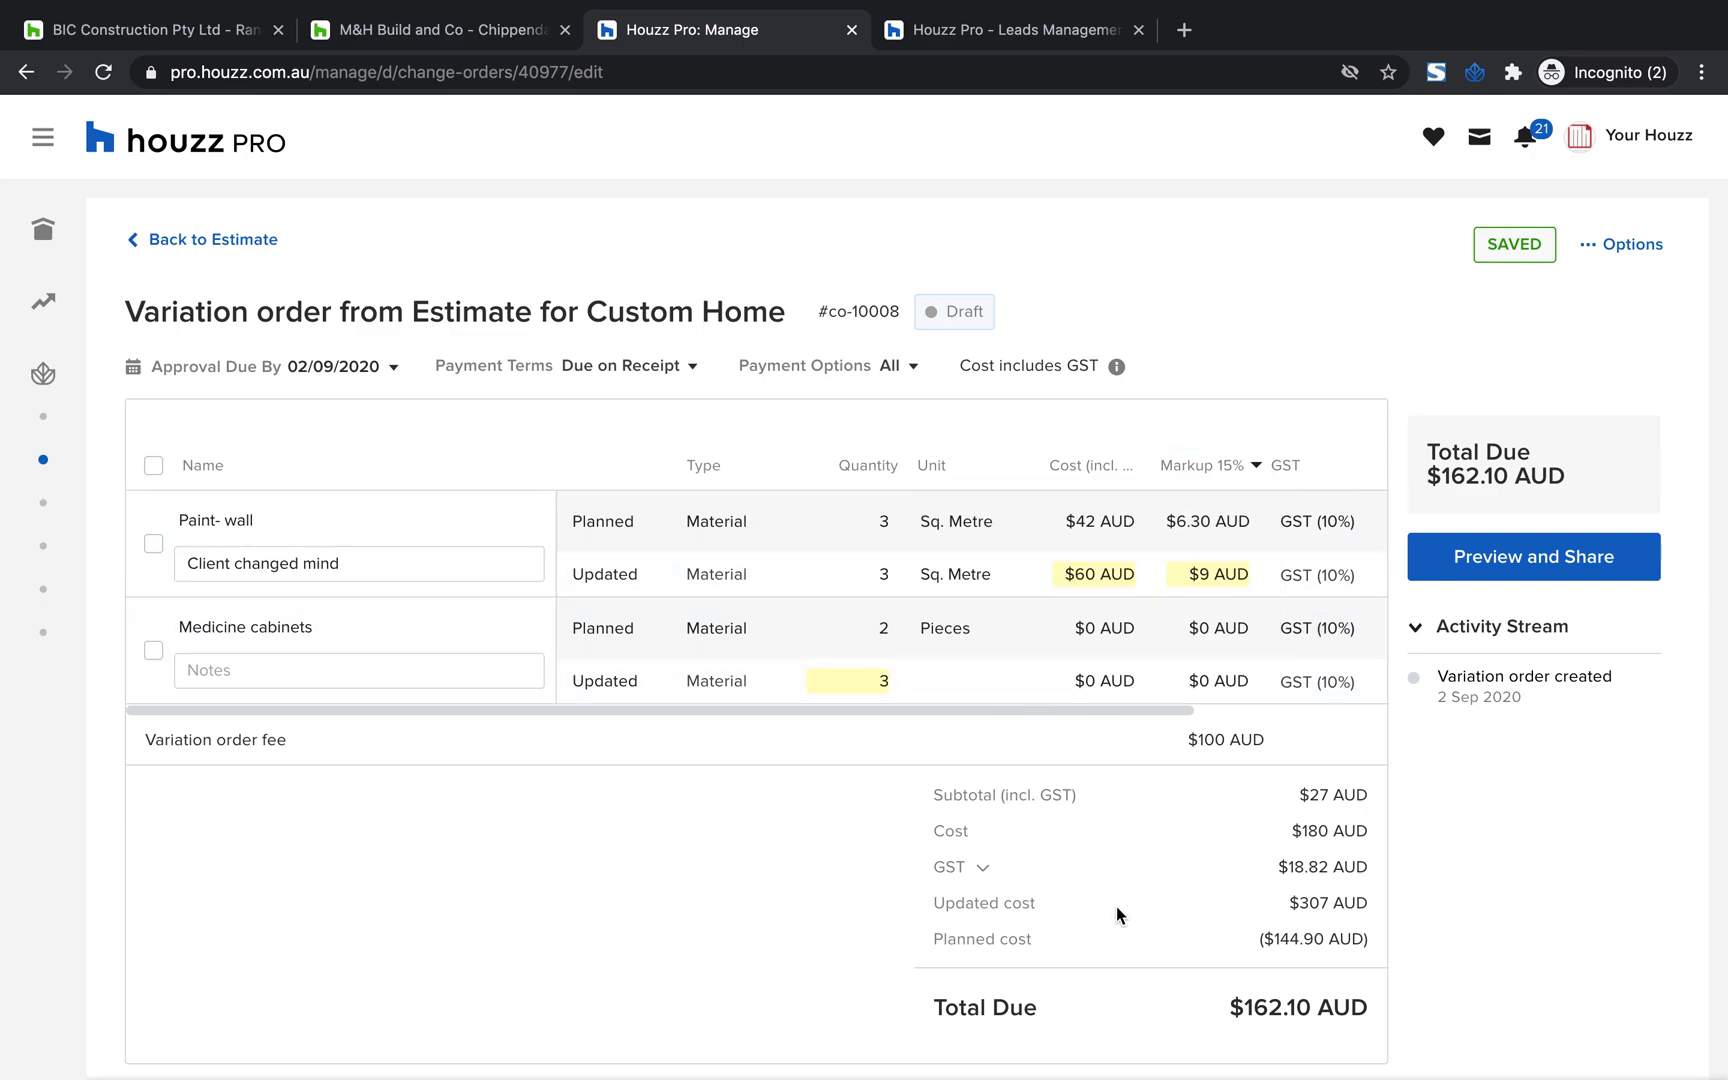
Collapse the variation order's activity stream and expand it again
{"action": "scroll", "coordinate": [1116, 906], "scroll_direction": "down", "scroll_amount": 1}
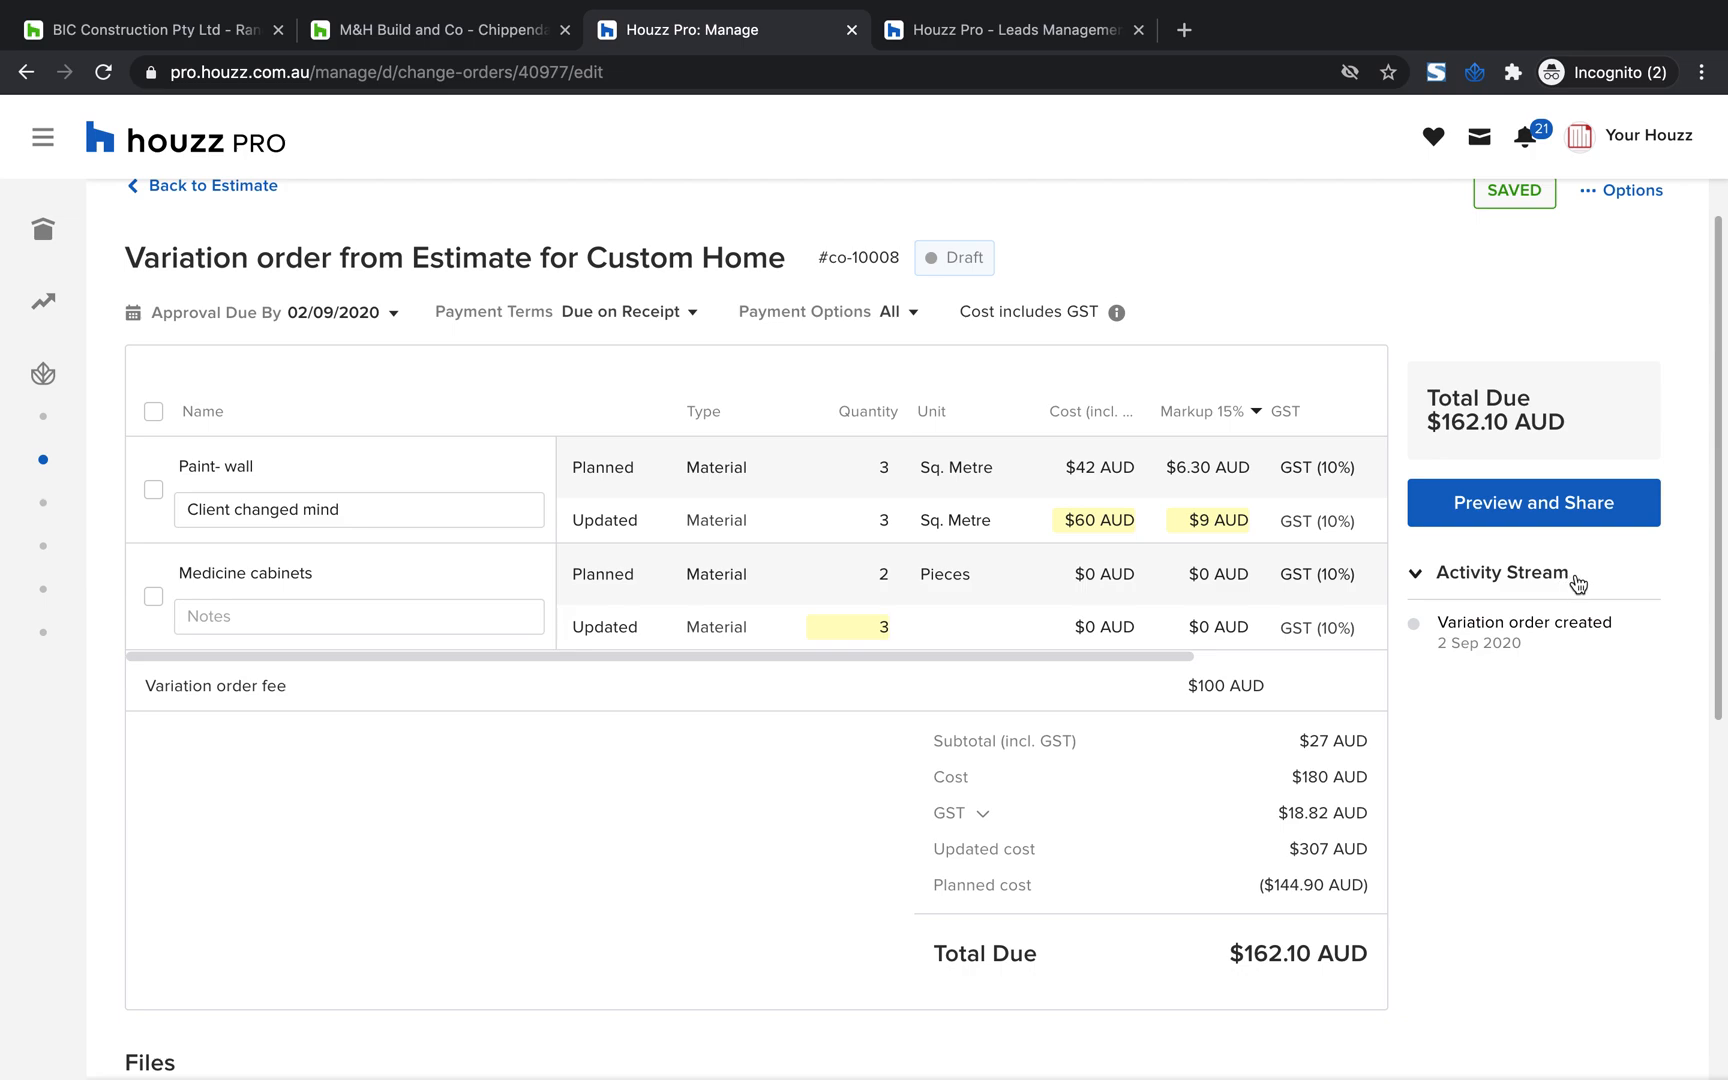
{"action": "left_click_drag", "start_coordinate": [1578, 584], "coordinate": [1420, 584]}
{"action": "scroll", "coordinate": [1408, 820], "scroll_direction": "up", "scroll_amount": 1}
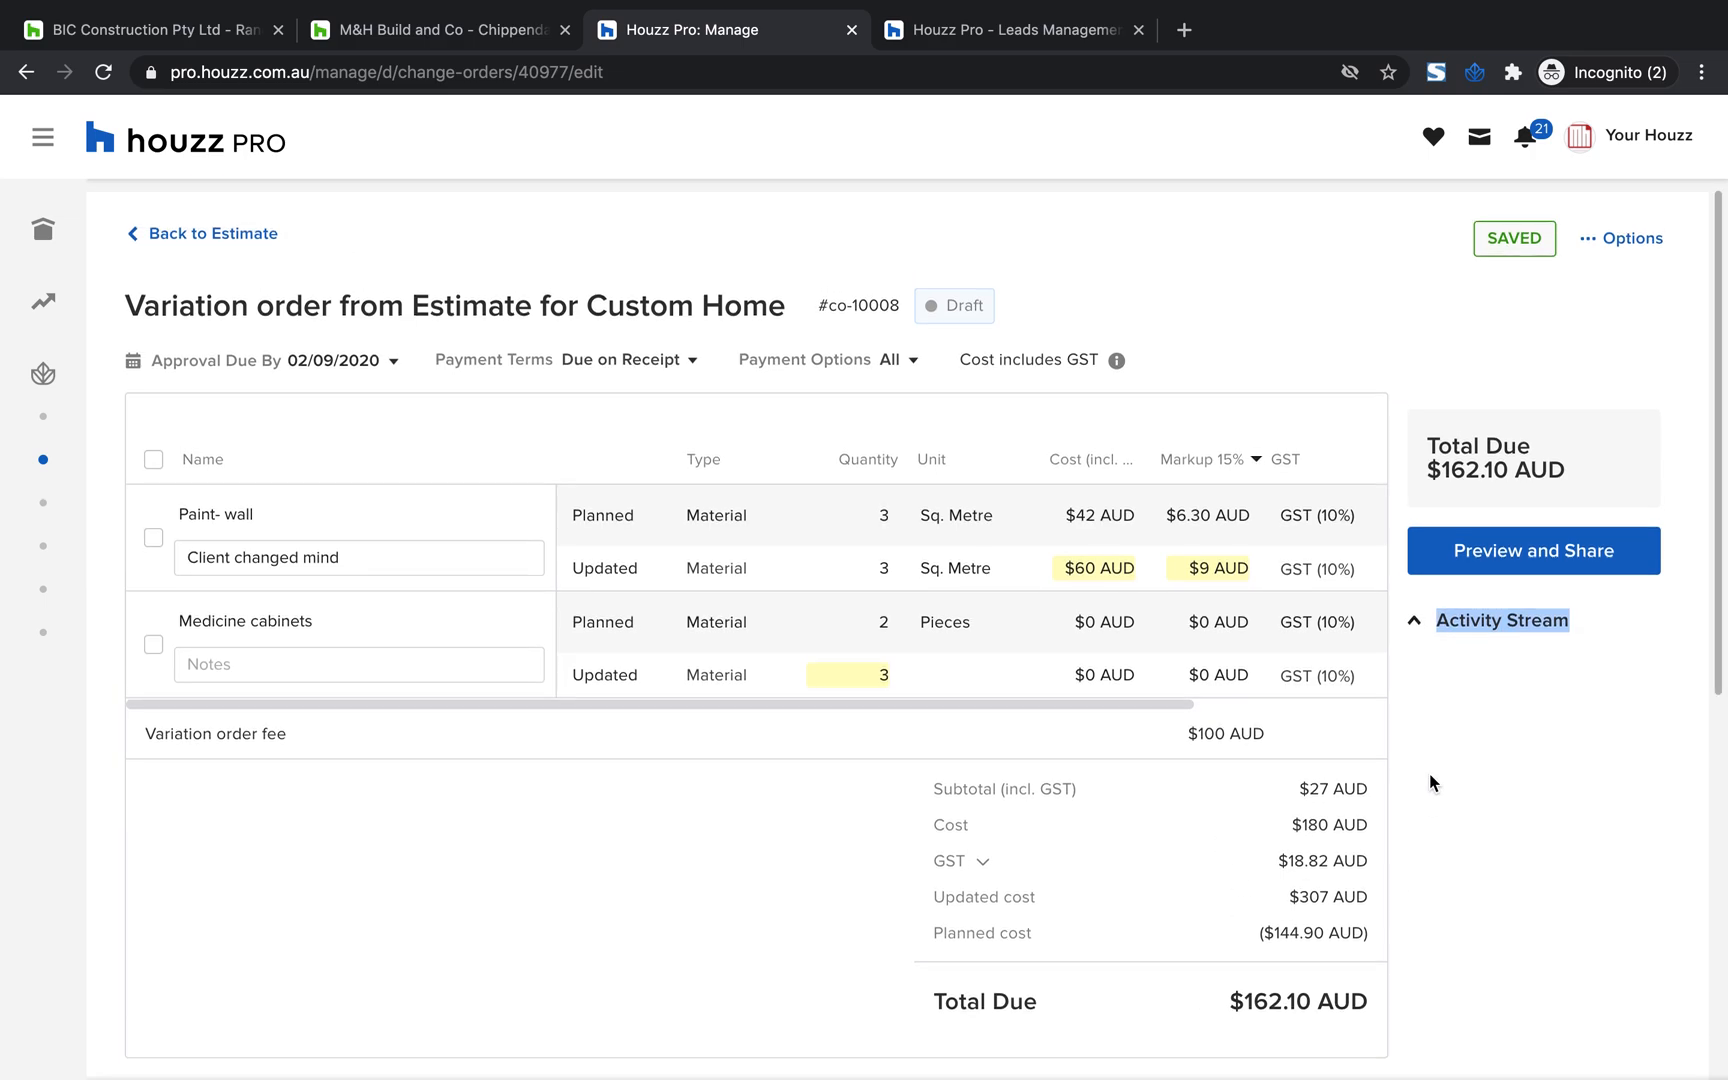
{"action": "left_click", "coordinate": [1417, 628]}
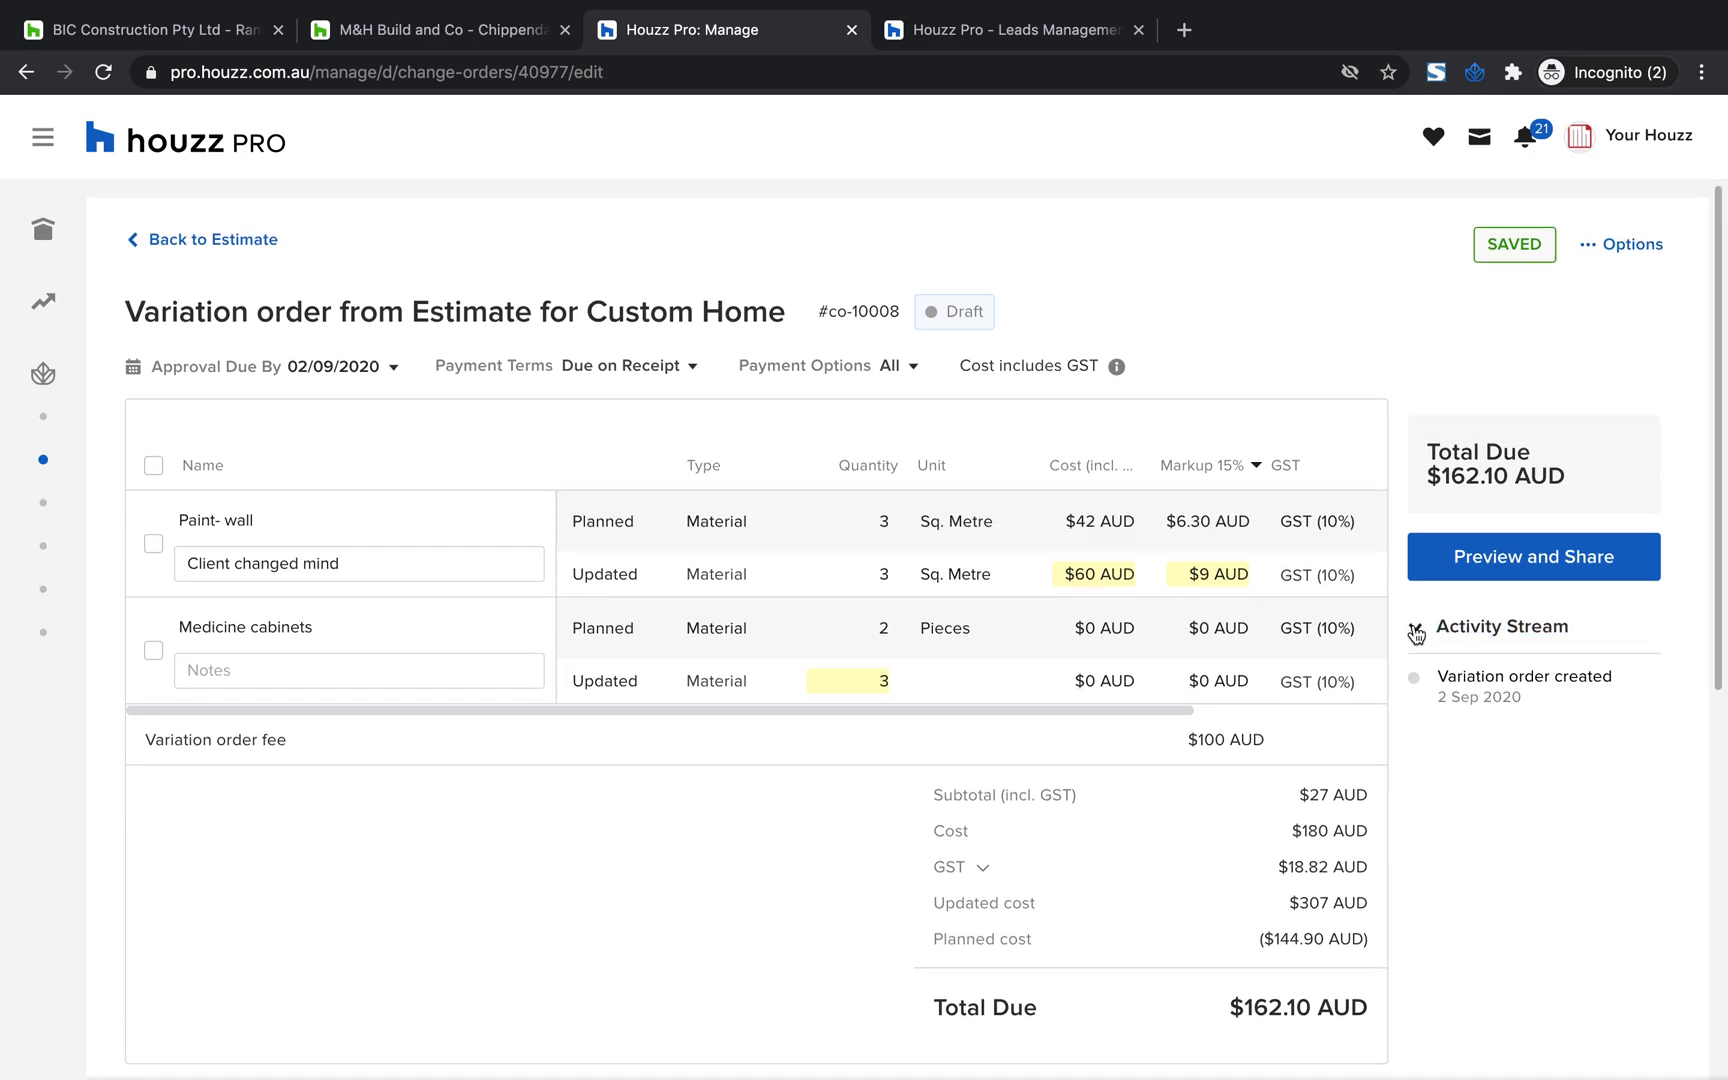
Open the preview and sharing page of the variation order and look through the document down to its signature area
{"action": "left_click", "coordinate": [1531, 557]}
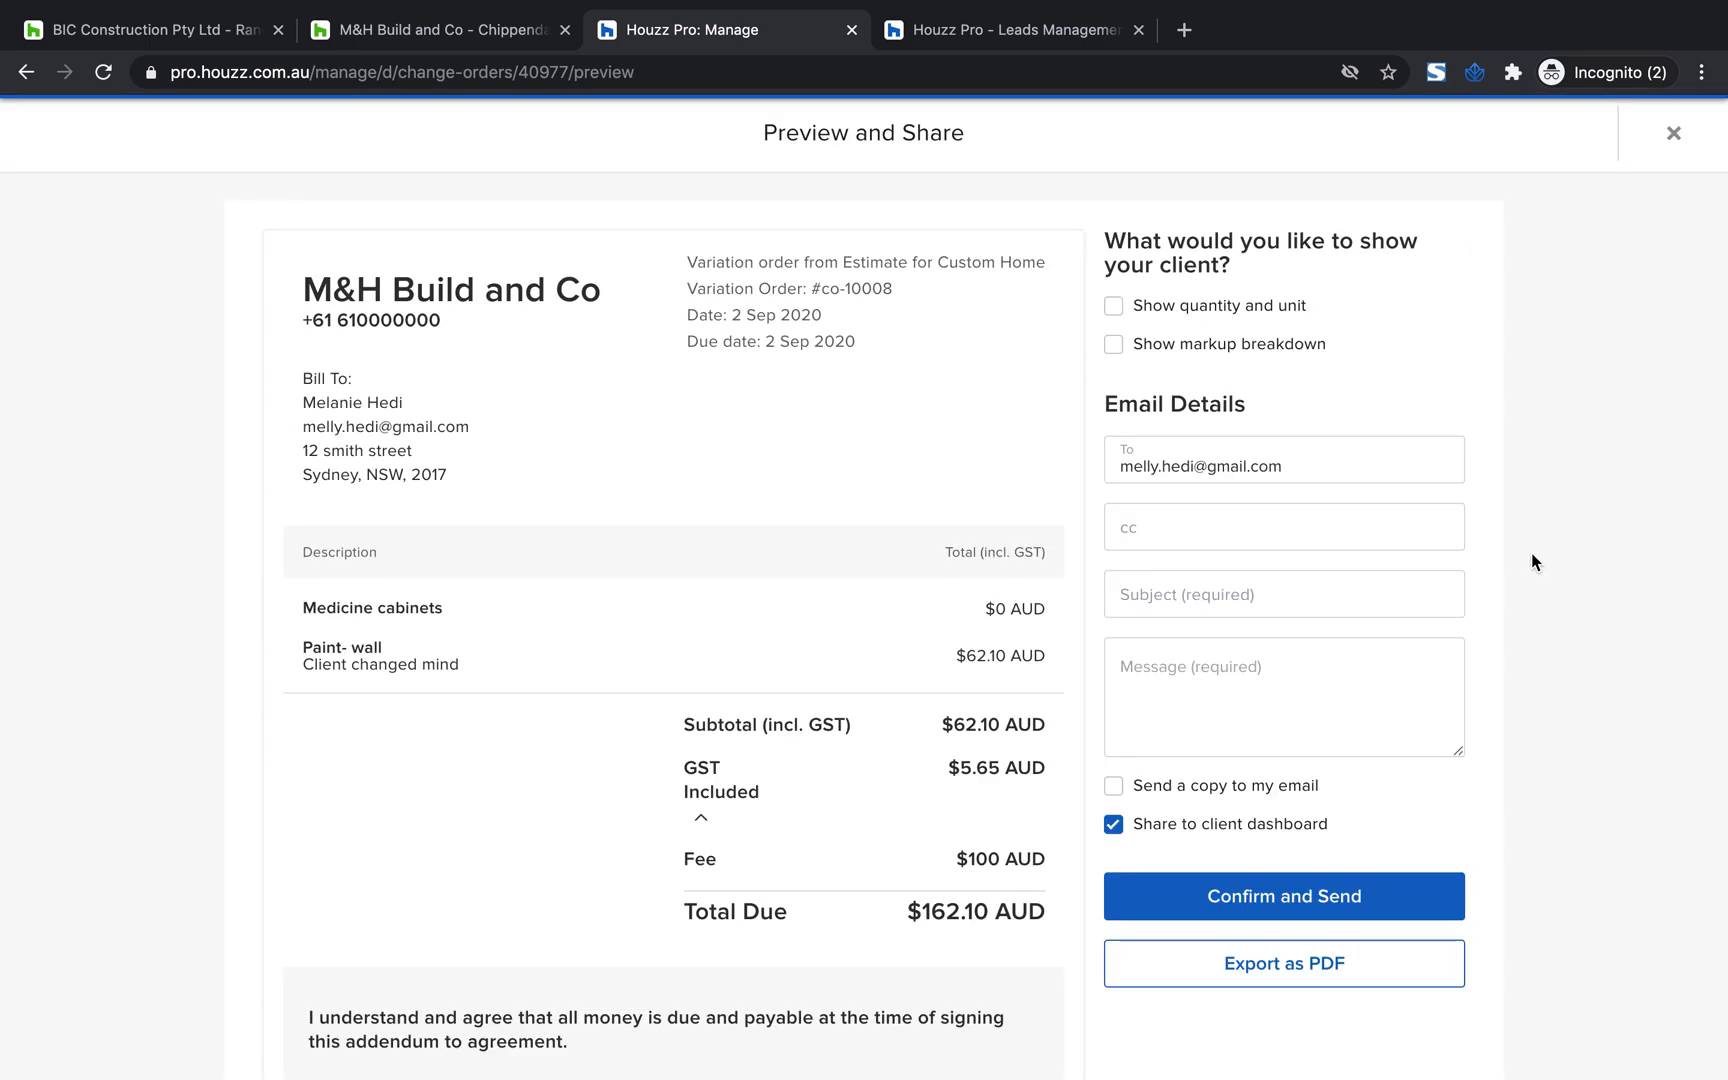
{"action": "scroll", "coordinate": [737, 718], "scroll_direction": "down", "scroll_amount": 5}
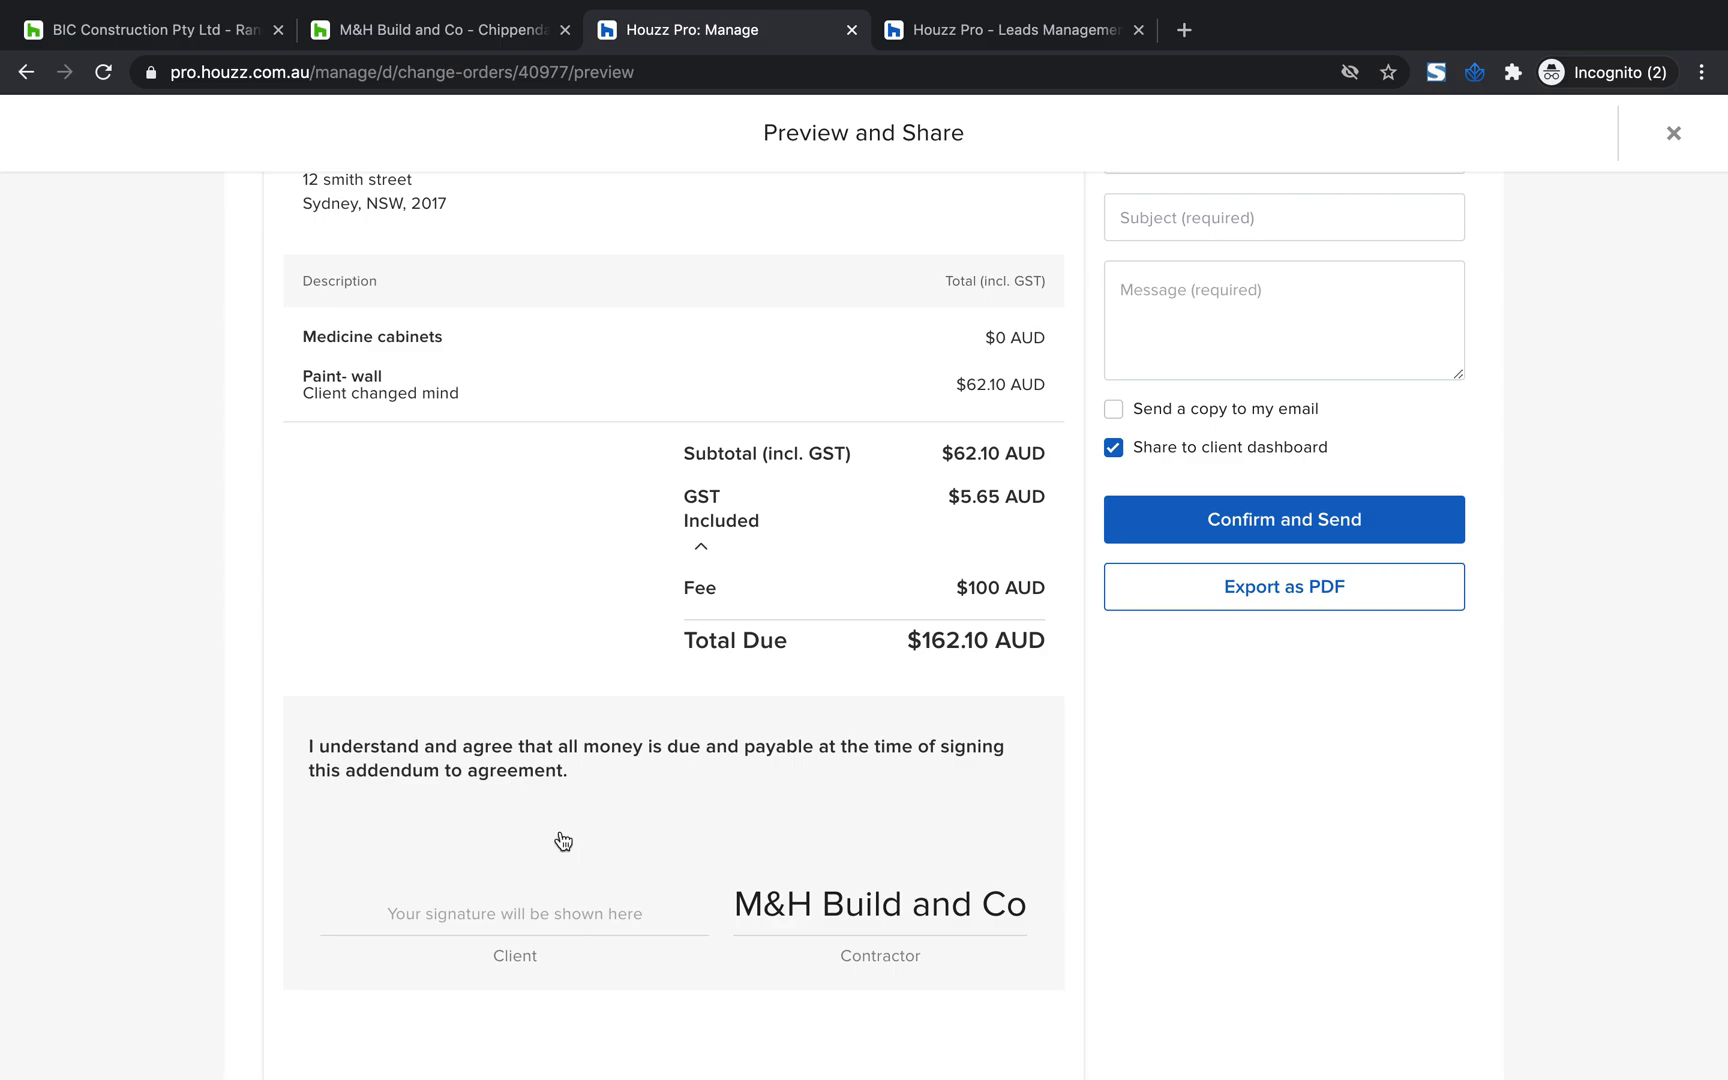
{"action": "scroll", "coordinate": [538, 837], "scroll_direction": "up", "scroll_amount": 2}
{"action": "scroll", "coordinate": [537, 838], "scroll_direction": "up", "scroll_amount": 5}
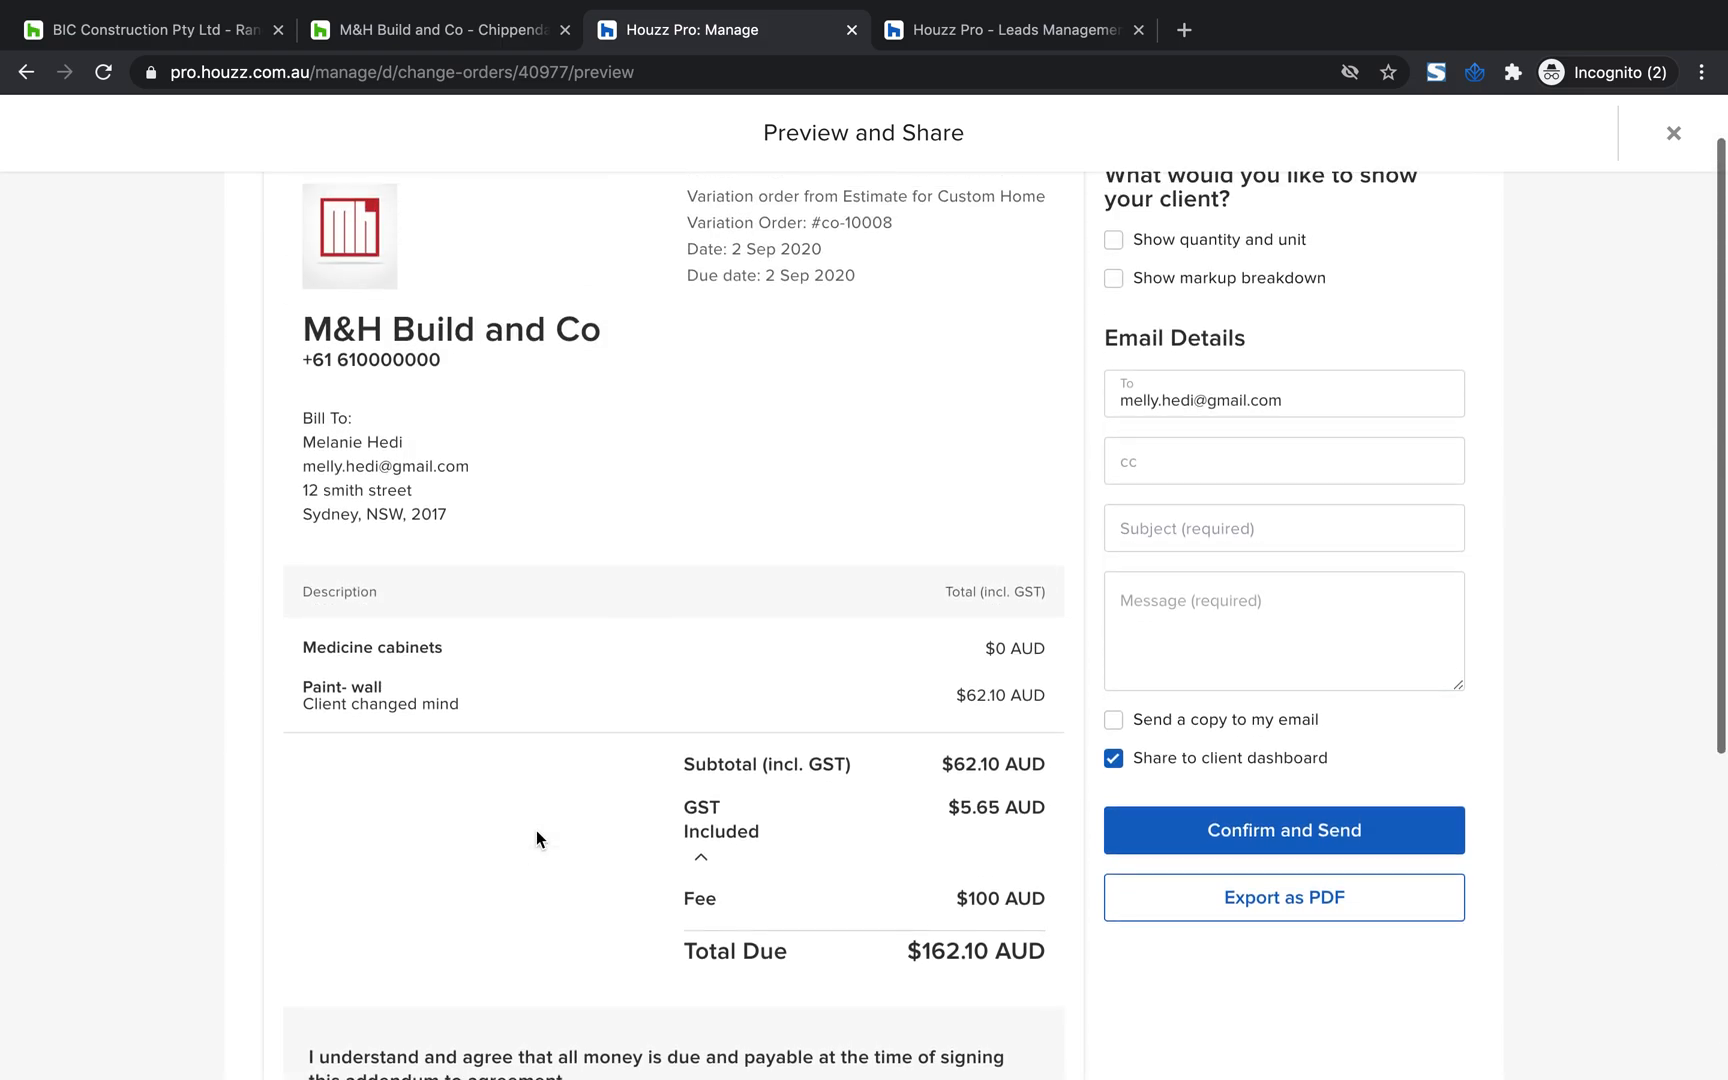
Try showing the client the quantity and unit and the markup breakdown, and turn both options off again
{"action": "left_click", "coordinate": [1116, 310]}
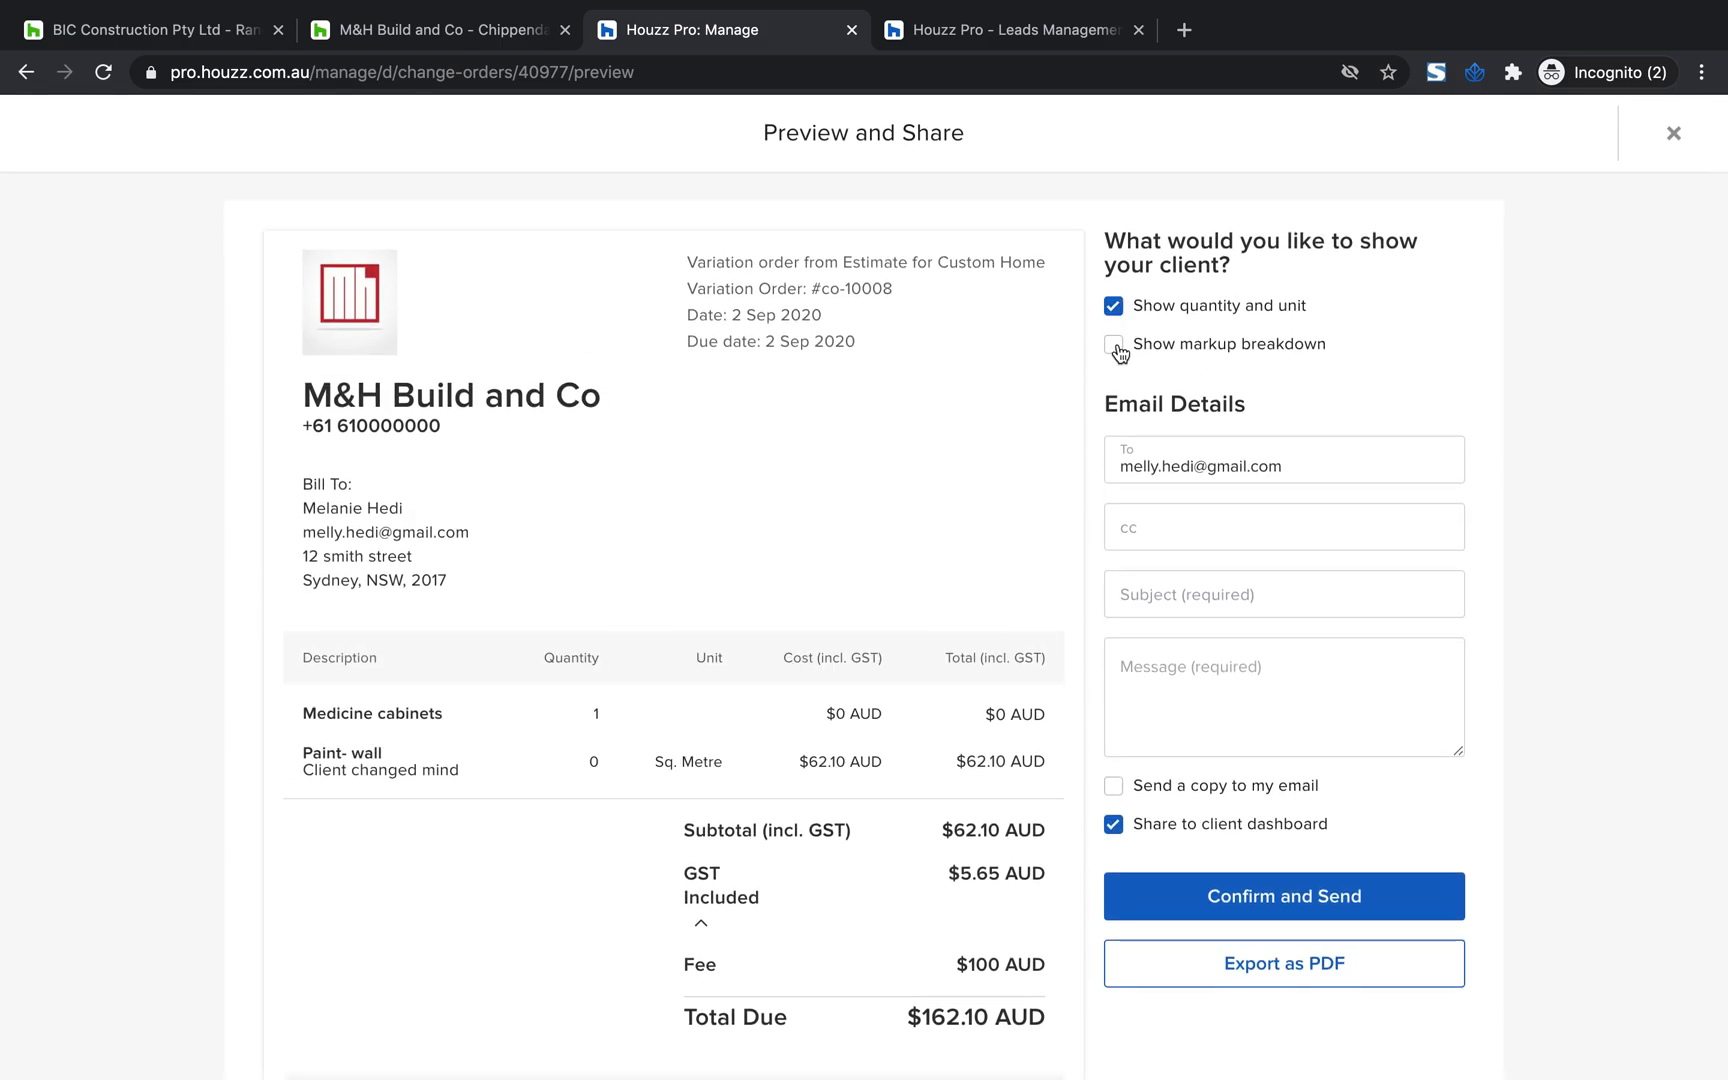
{"action": "left_click", "coordinate": [1115, 346]}
{"action": "left_click", "coordinate": [1114, 307]}
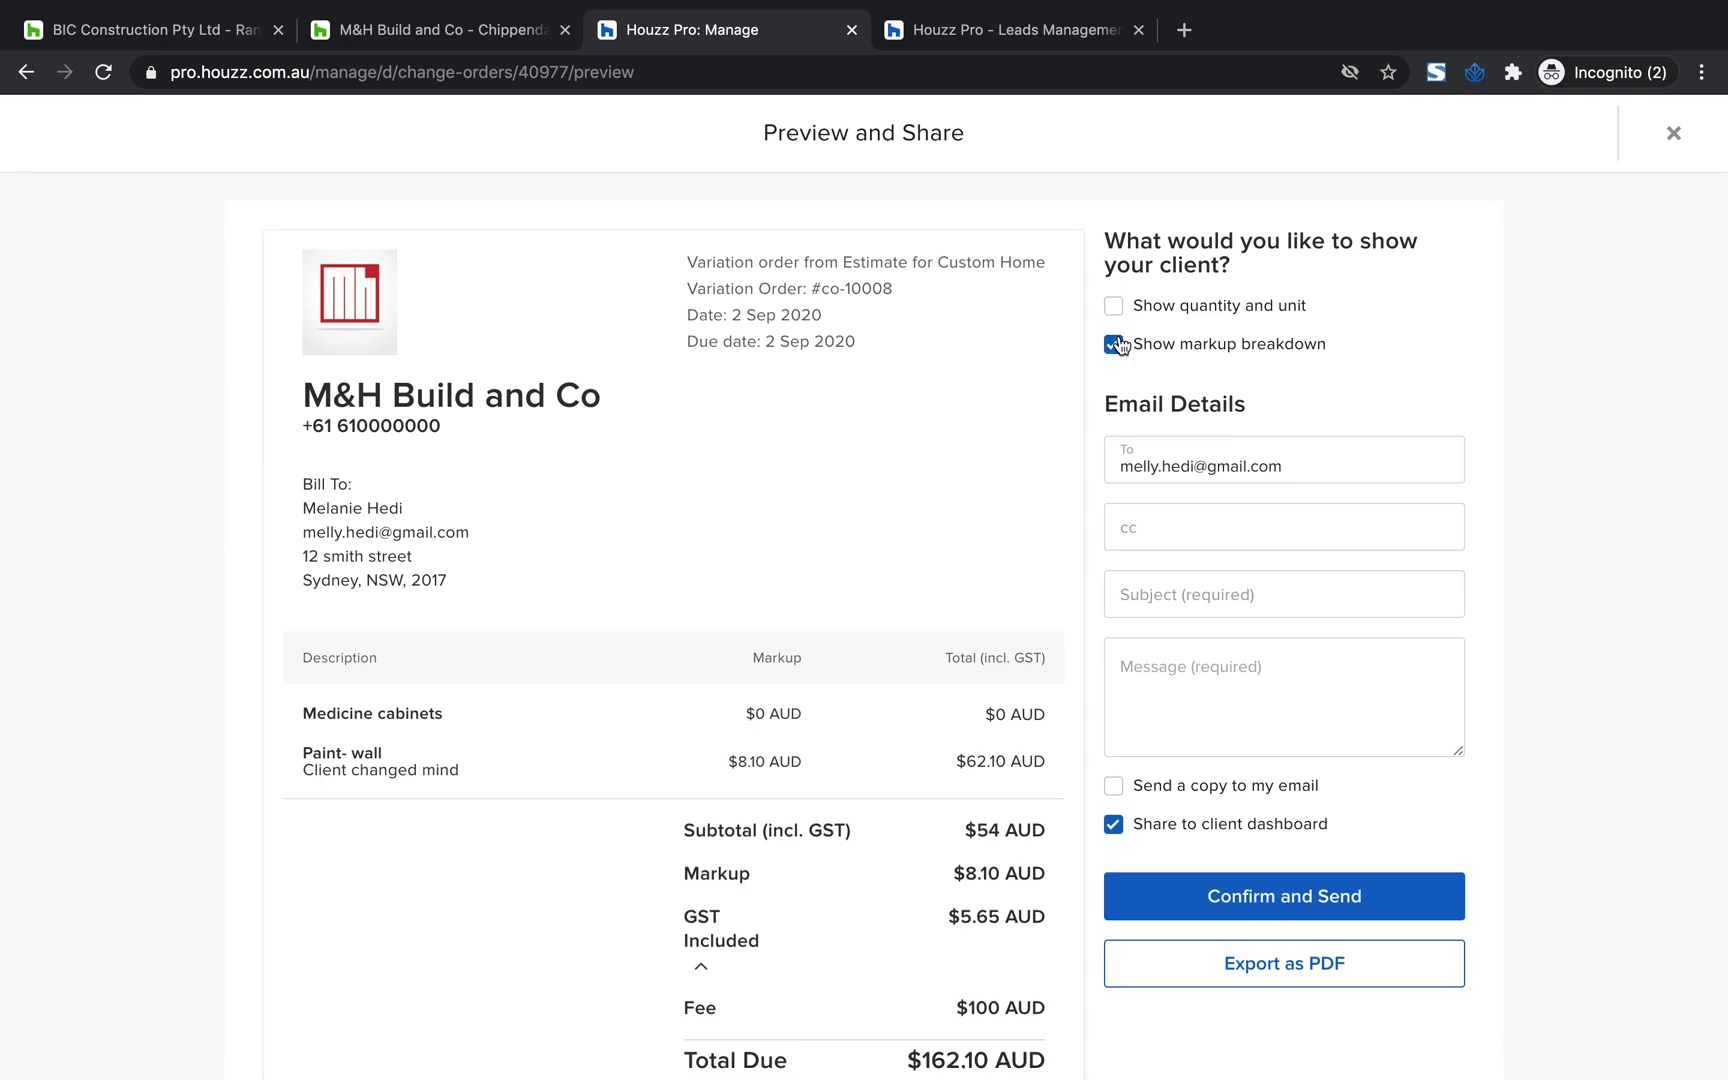
{"action": "left_click", "coordinate": [1114, 345]}
{"action": "left_click_drag", "start_coordinate": [1351, 358], "coordinate": [1155, 268]}
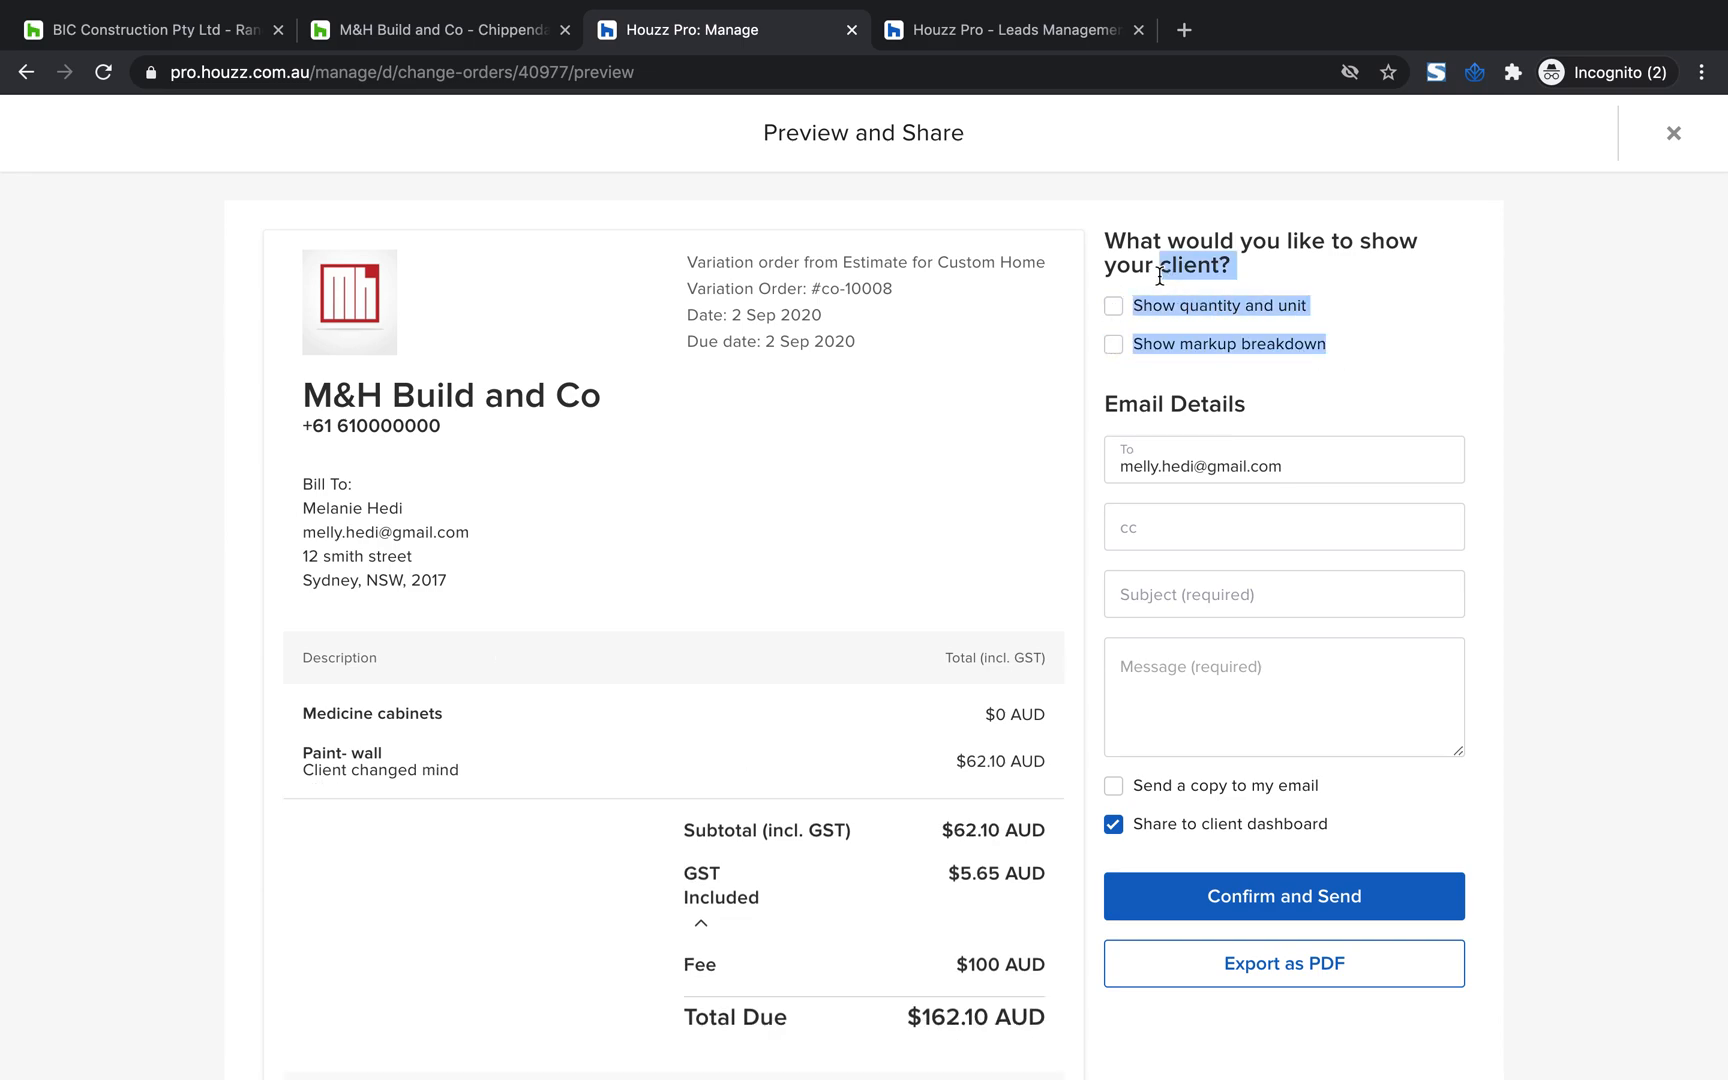
Examine the previewed variation order's totals, agreement text, signature area and email details, and close the preview
{"action": "scroll", "coordinate": [848, 459], "scroll_direction": "down", "scroll_amount": 5}
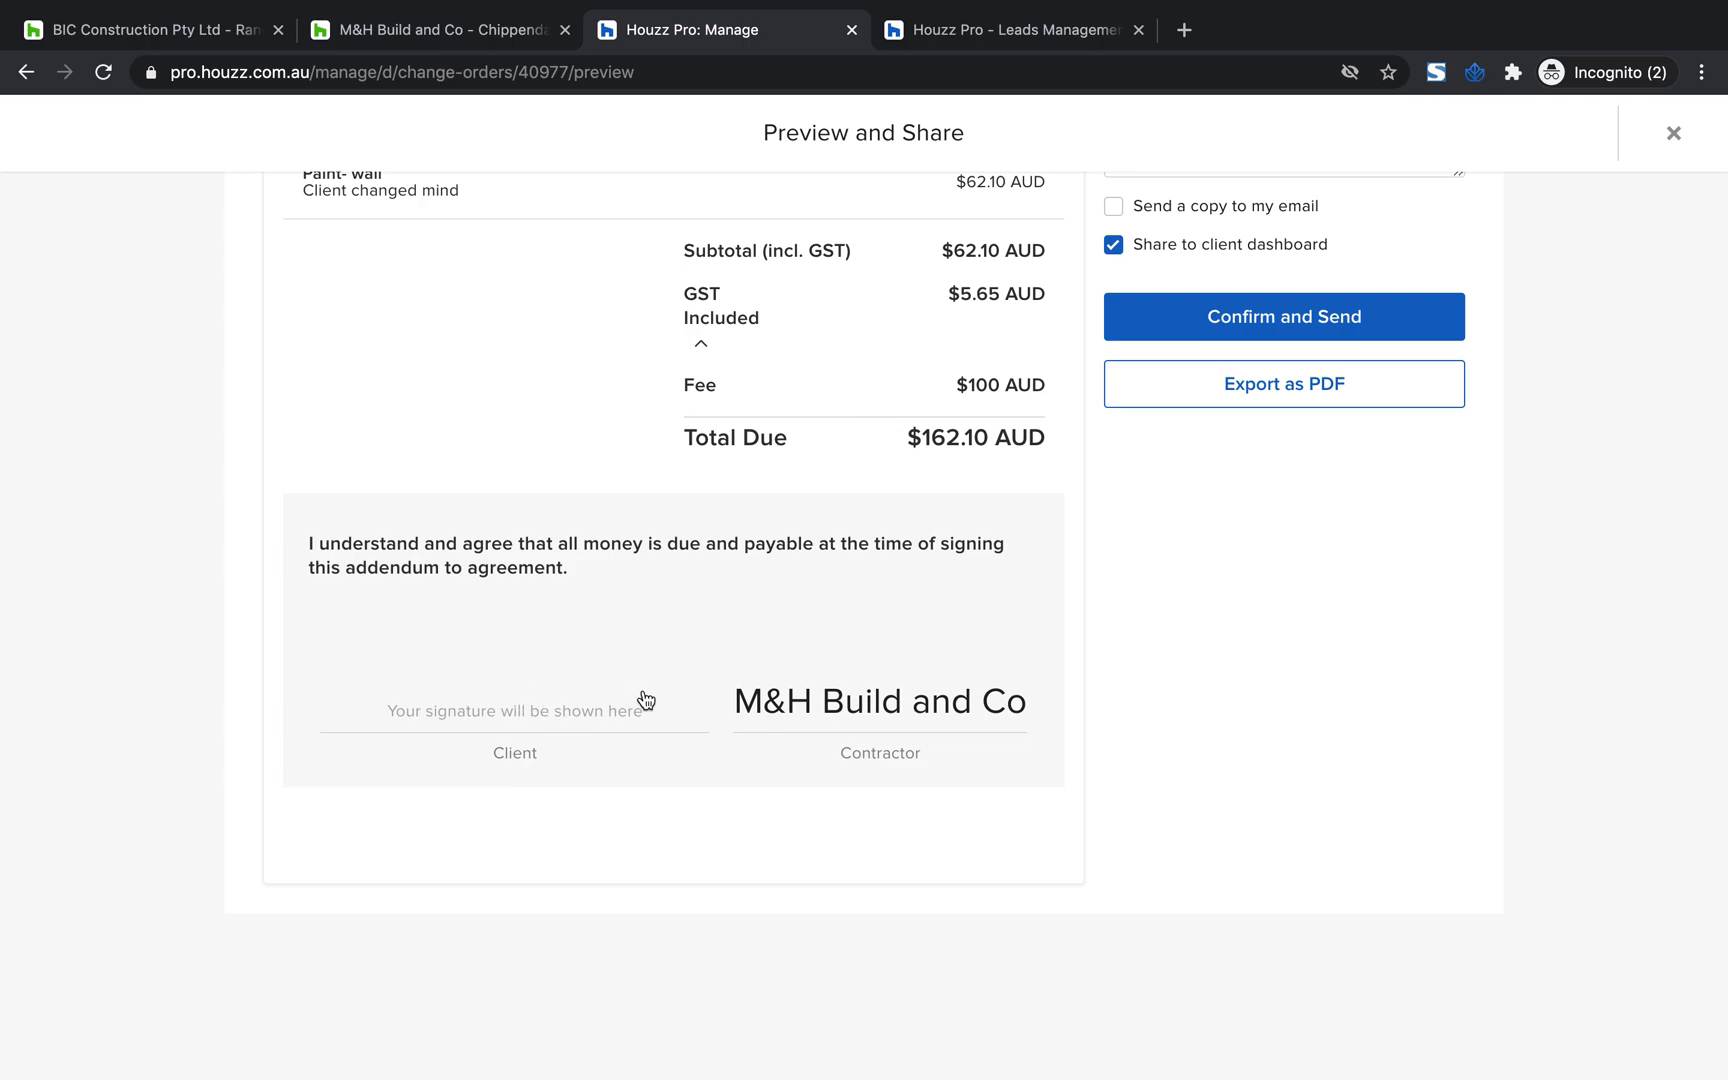
{"action": "scroll", "coordinate": [644, 698], "scroll_direction": "up", "scroll_amount": 1}
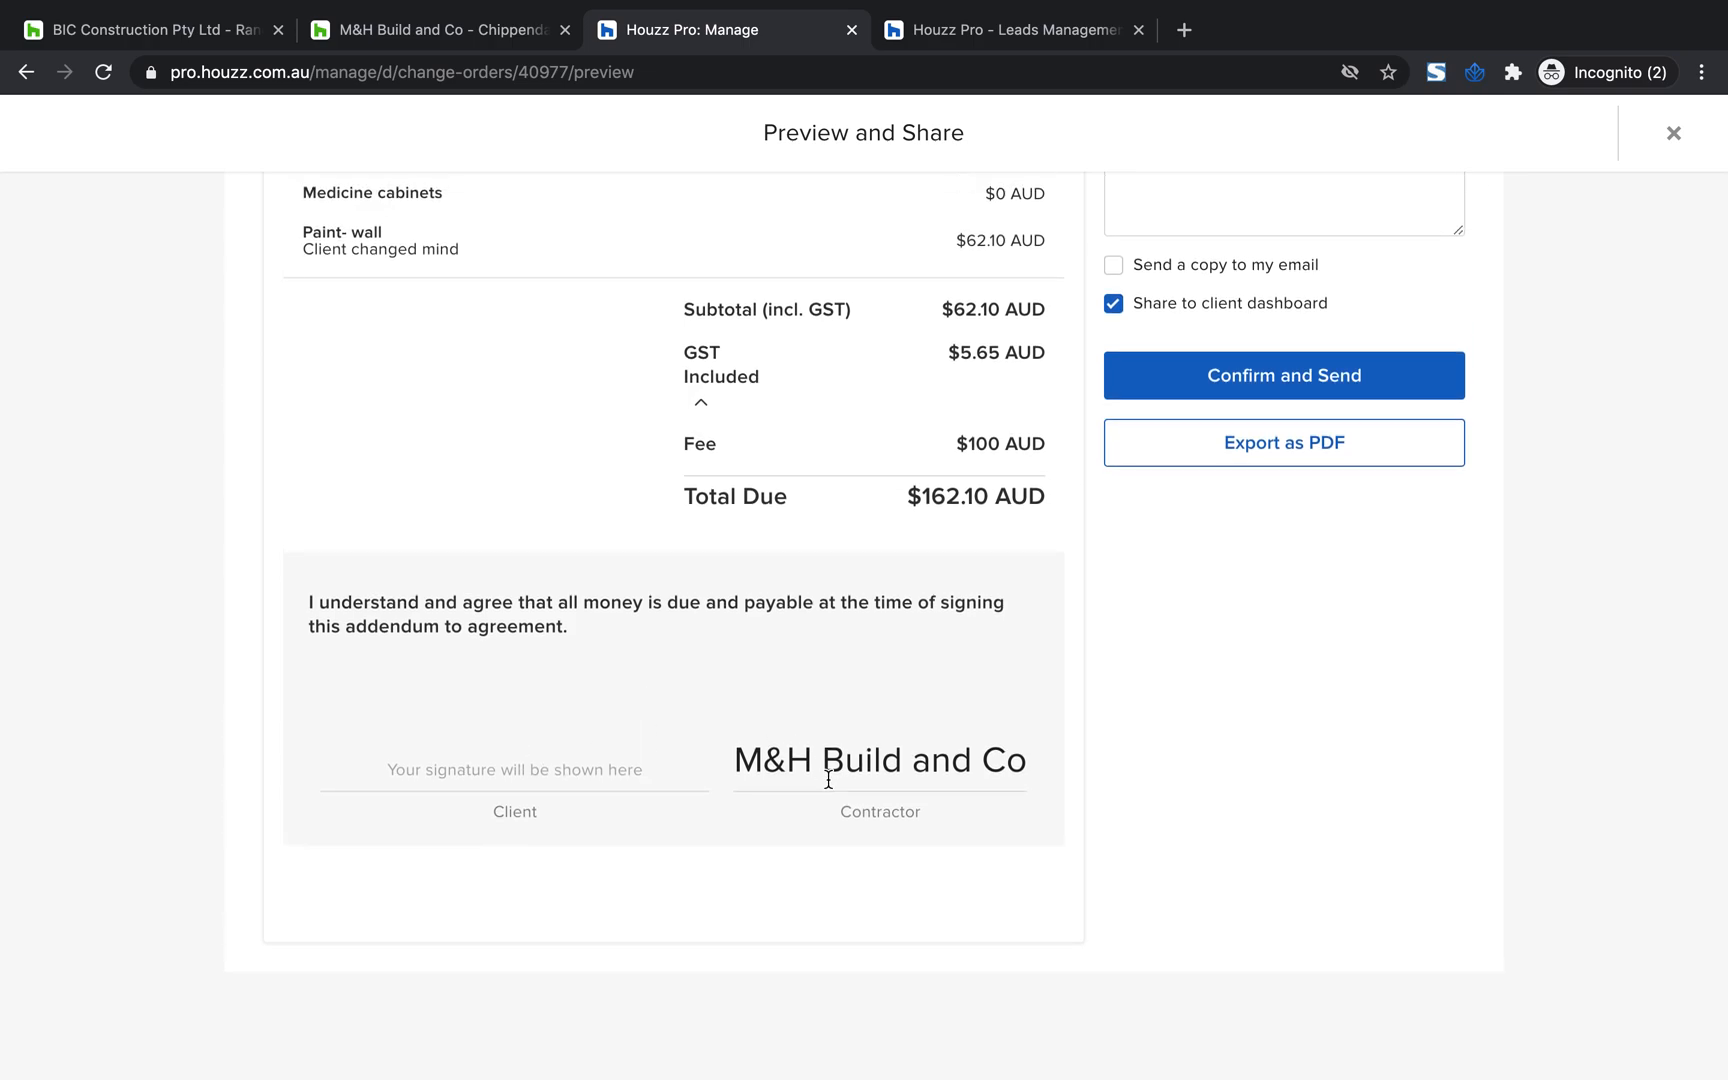
{"action": "scroll", "coordinate": [828, 780], "scroll_direction": "up", "scroll_amount": 2}
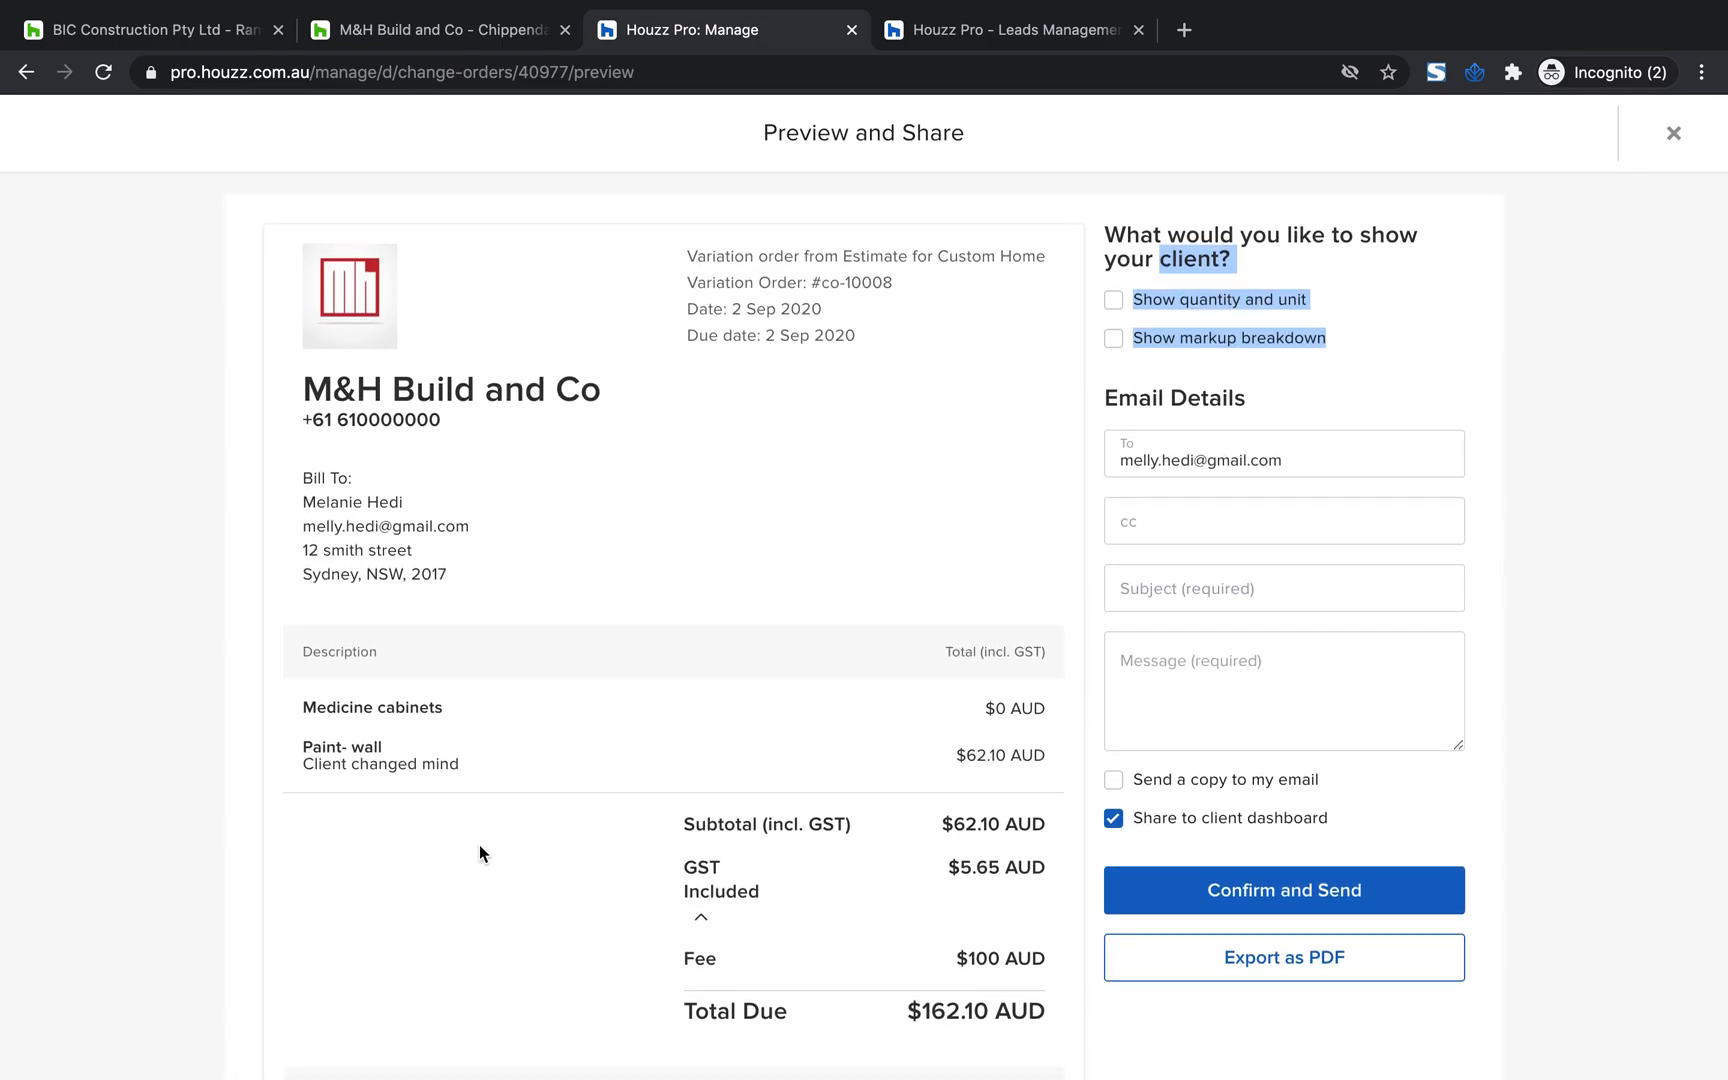
{"action": "scroll", "coordinate": [479, 844], "scroll_direction": "down", "scroll_amount": 10}
{"action": "scroll", "coordinate": [605, 665], "scroll_direction": "up", "scroll_amount": 2}
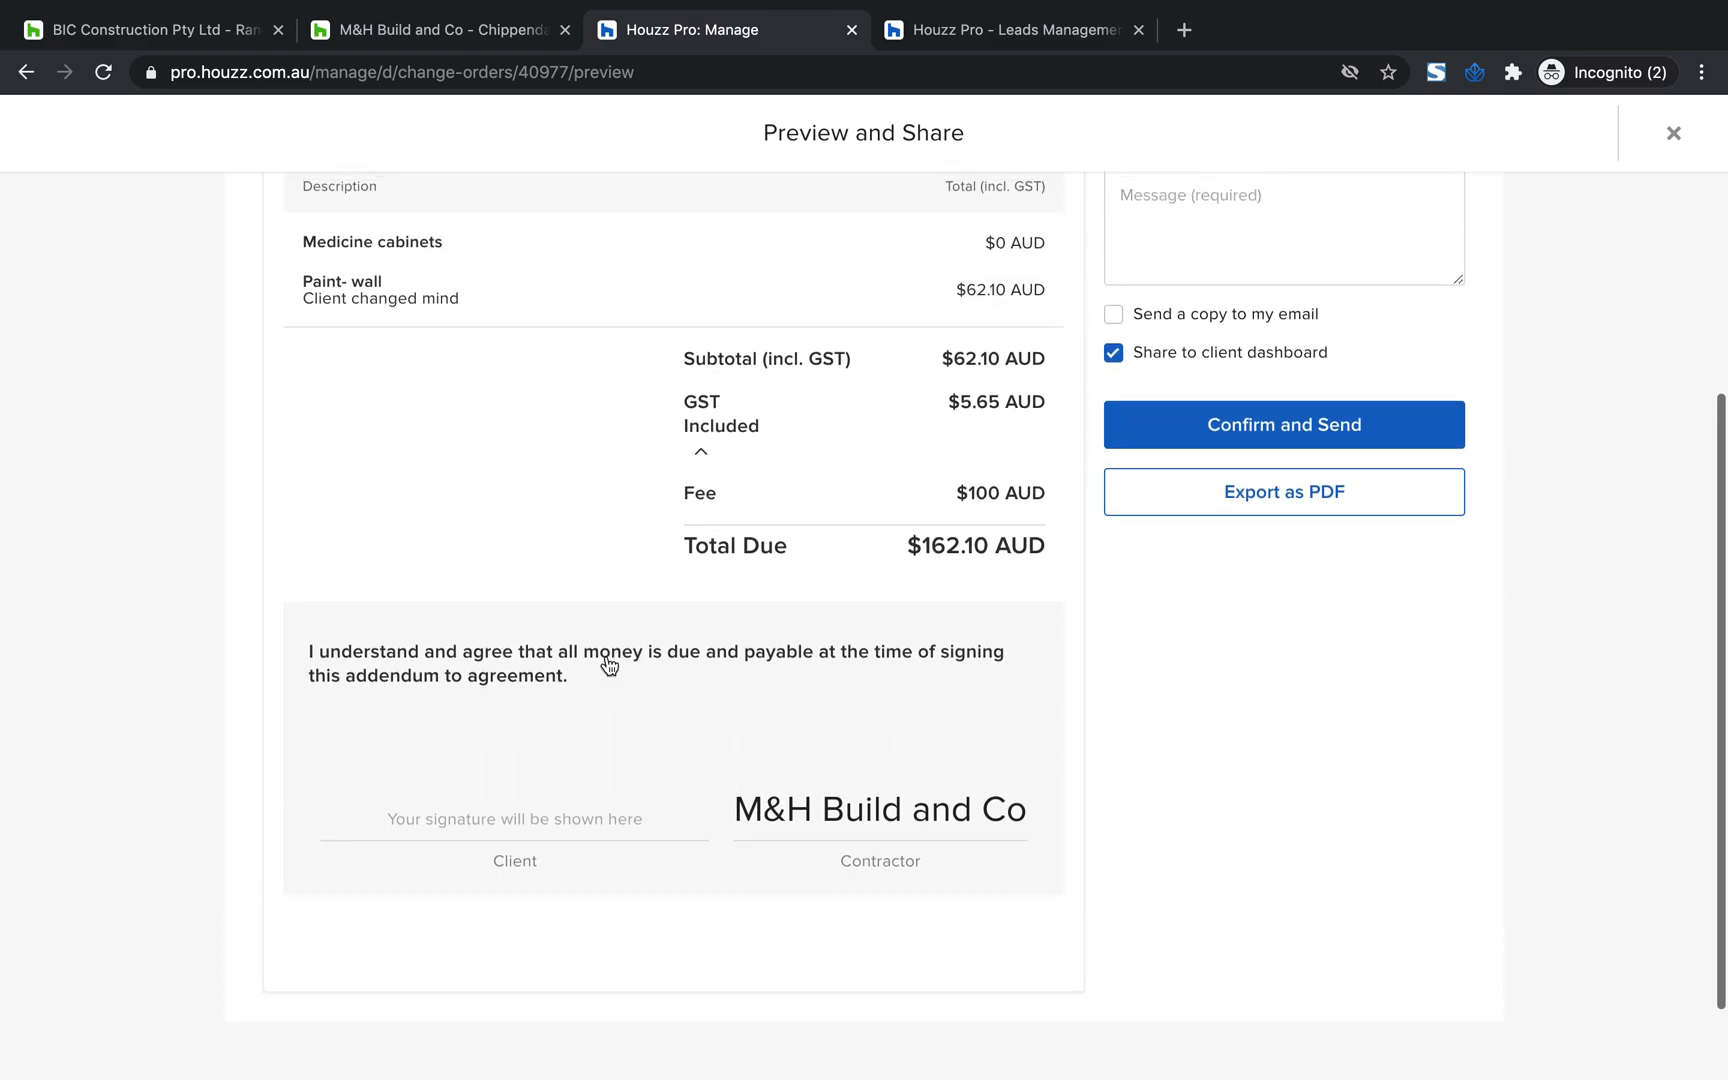
{"action": "scroll", "coordinate": [580, 820], "scroll_direction": "up", "scroll_amount": 7}
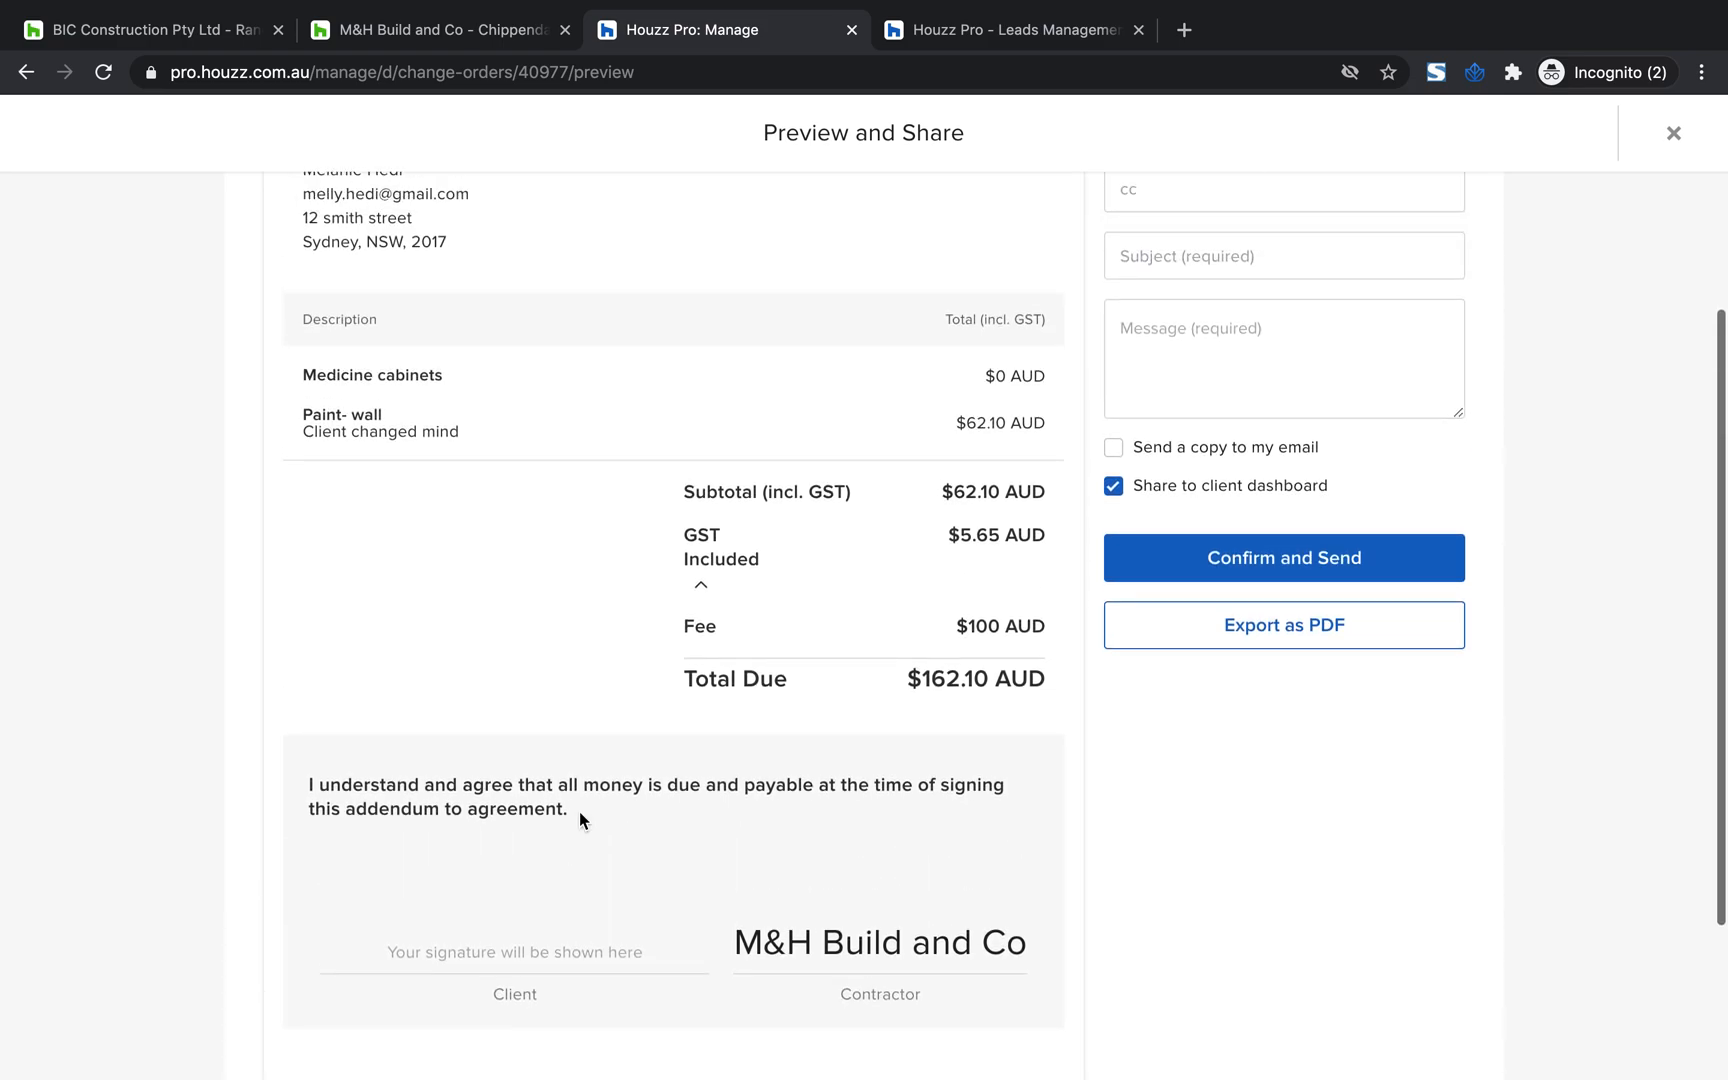
{"action": "scroll", "coordinate": [784, 895], "scroll_direction": "down", "scroll_amount": 7}
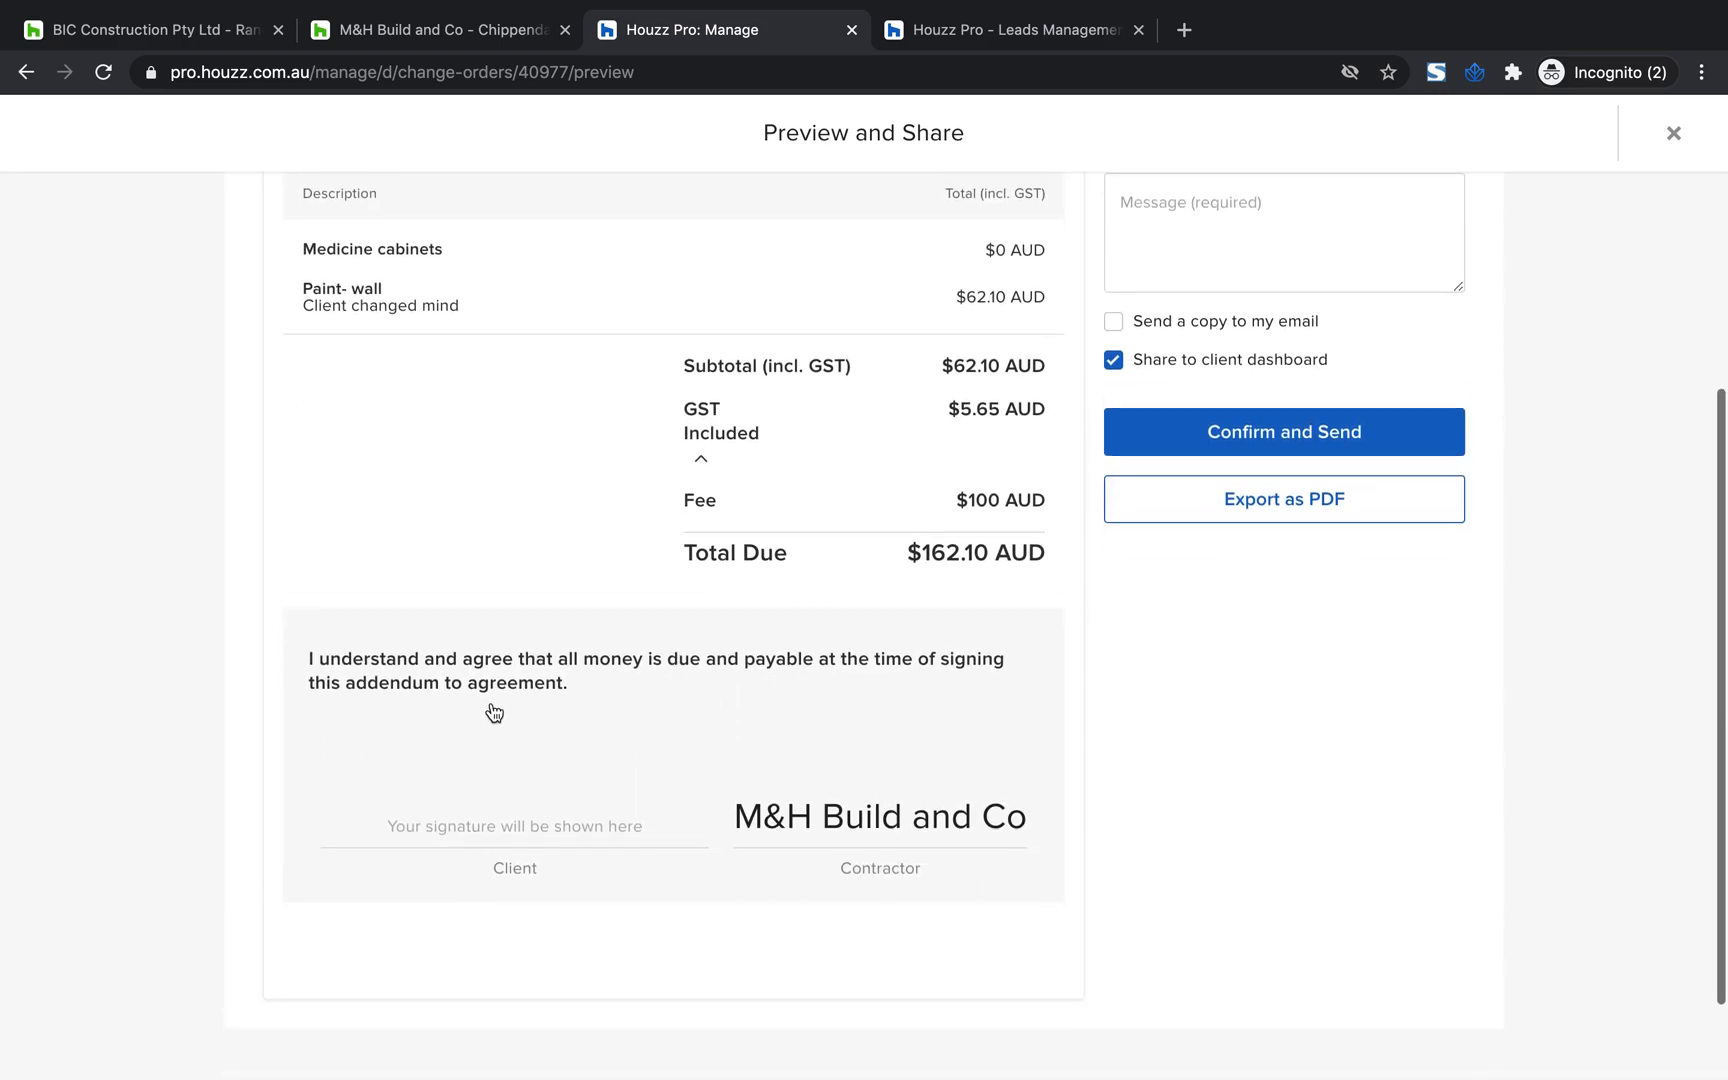
{"action": "scroll", "coordinate": [386, 848], "scroll_direction": "up", "scroll_amount": 9}
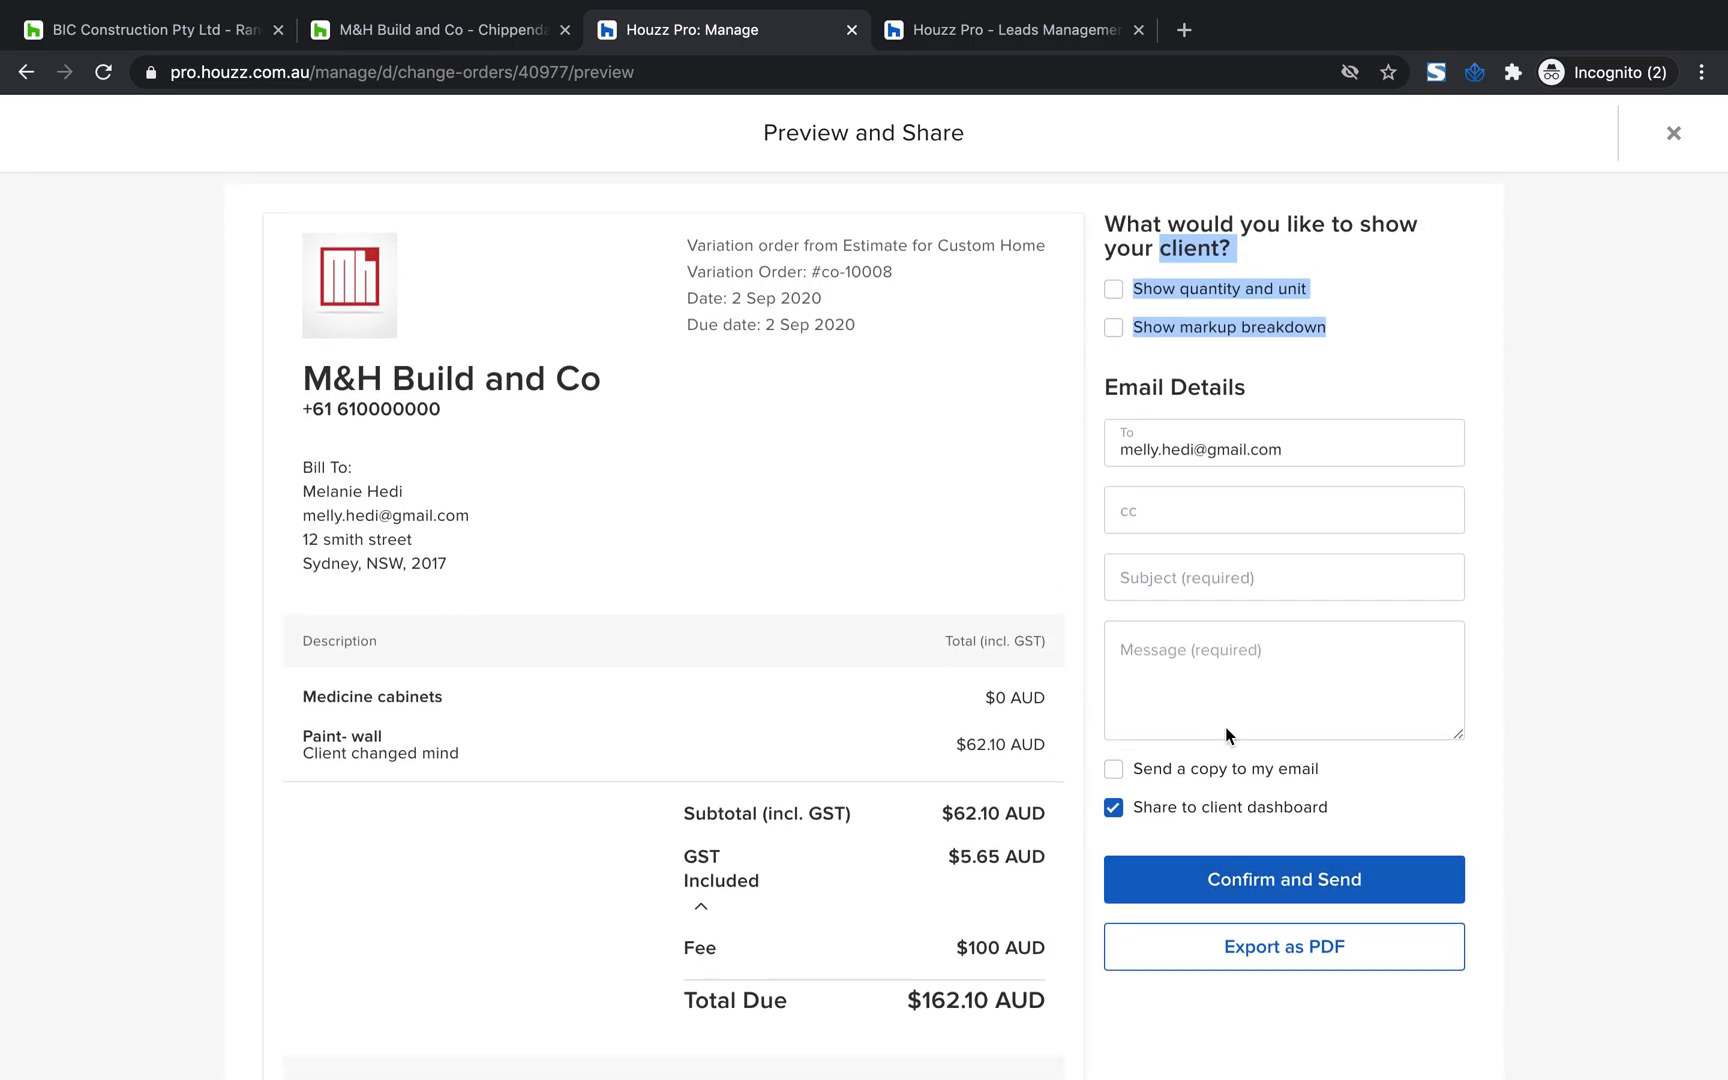
{"action": "scroll", "coordinate": [1226, 729], "scroll_direction": "up", "scroll_amount": 1}
{"action": "left_click", "coordinate": [1674, 134]}
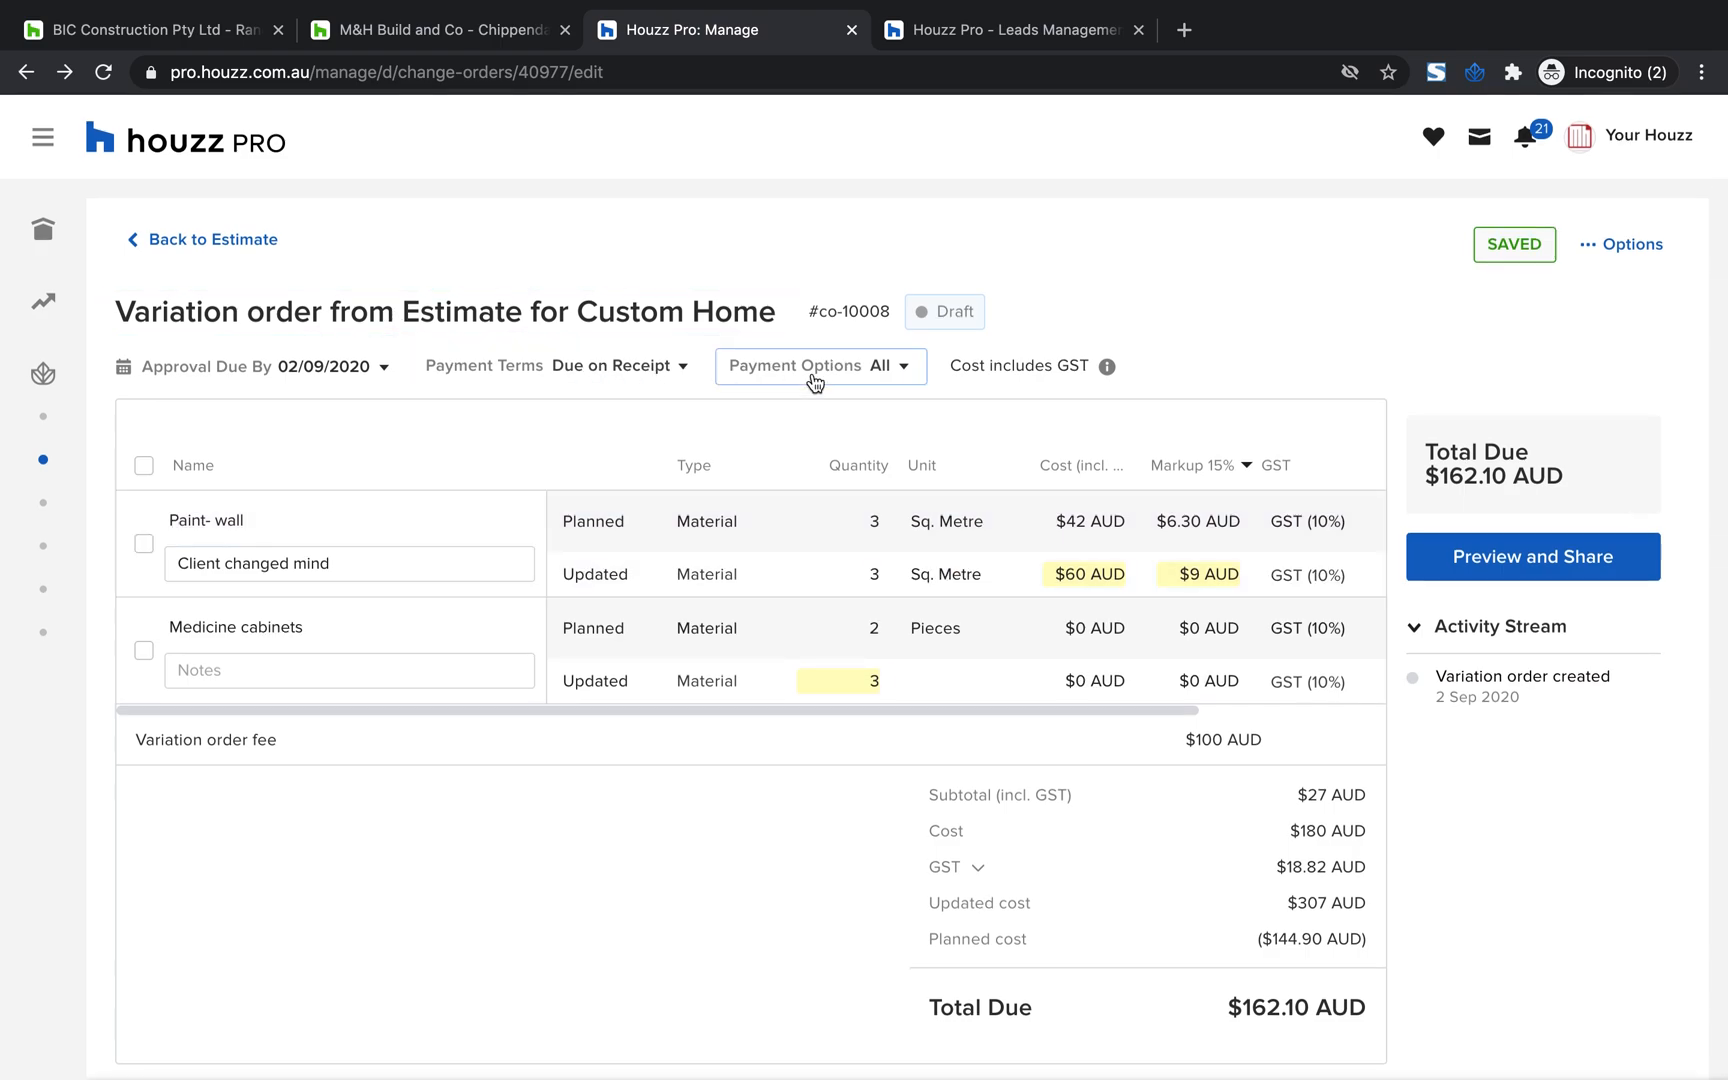
Return from the variation order to the list of all projects and open the Custom Home project's timeline
{"action": "left_click", "coordinate": [165, 240]}
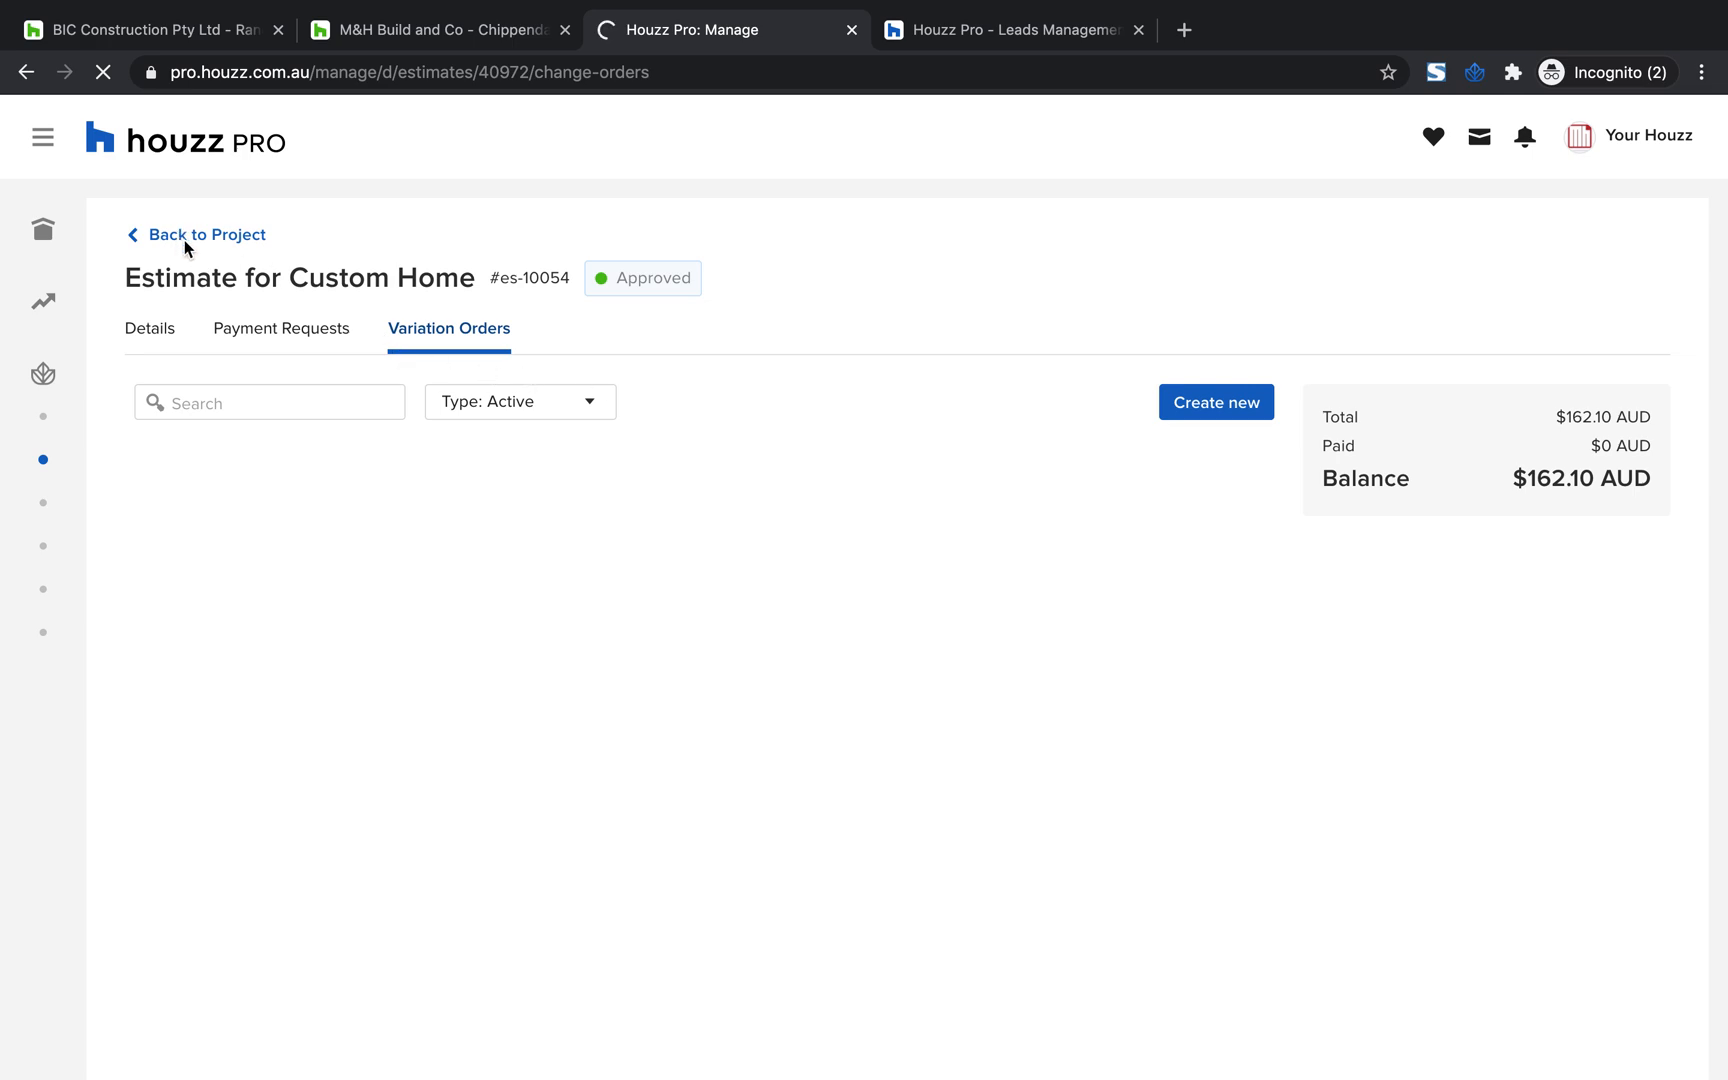
{"action": "left_click", "coordinate": [215, 235]}
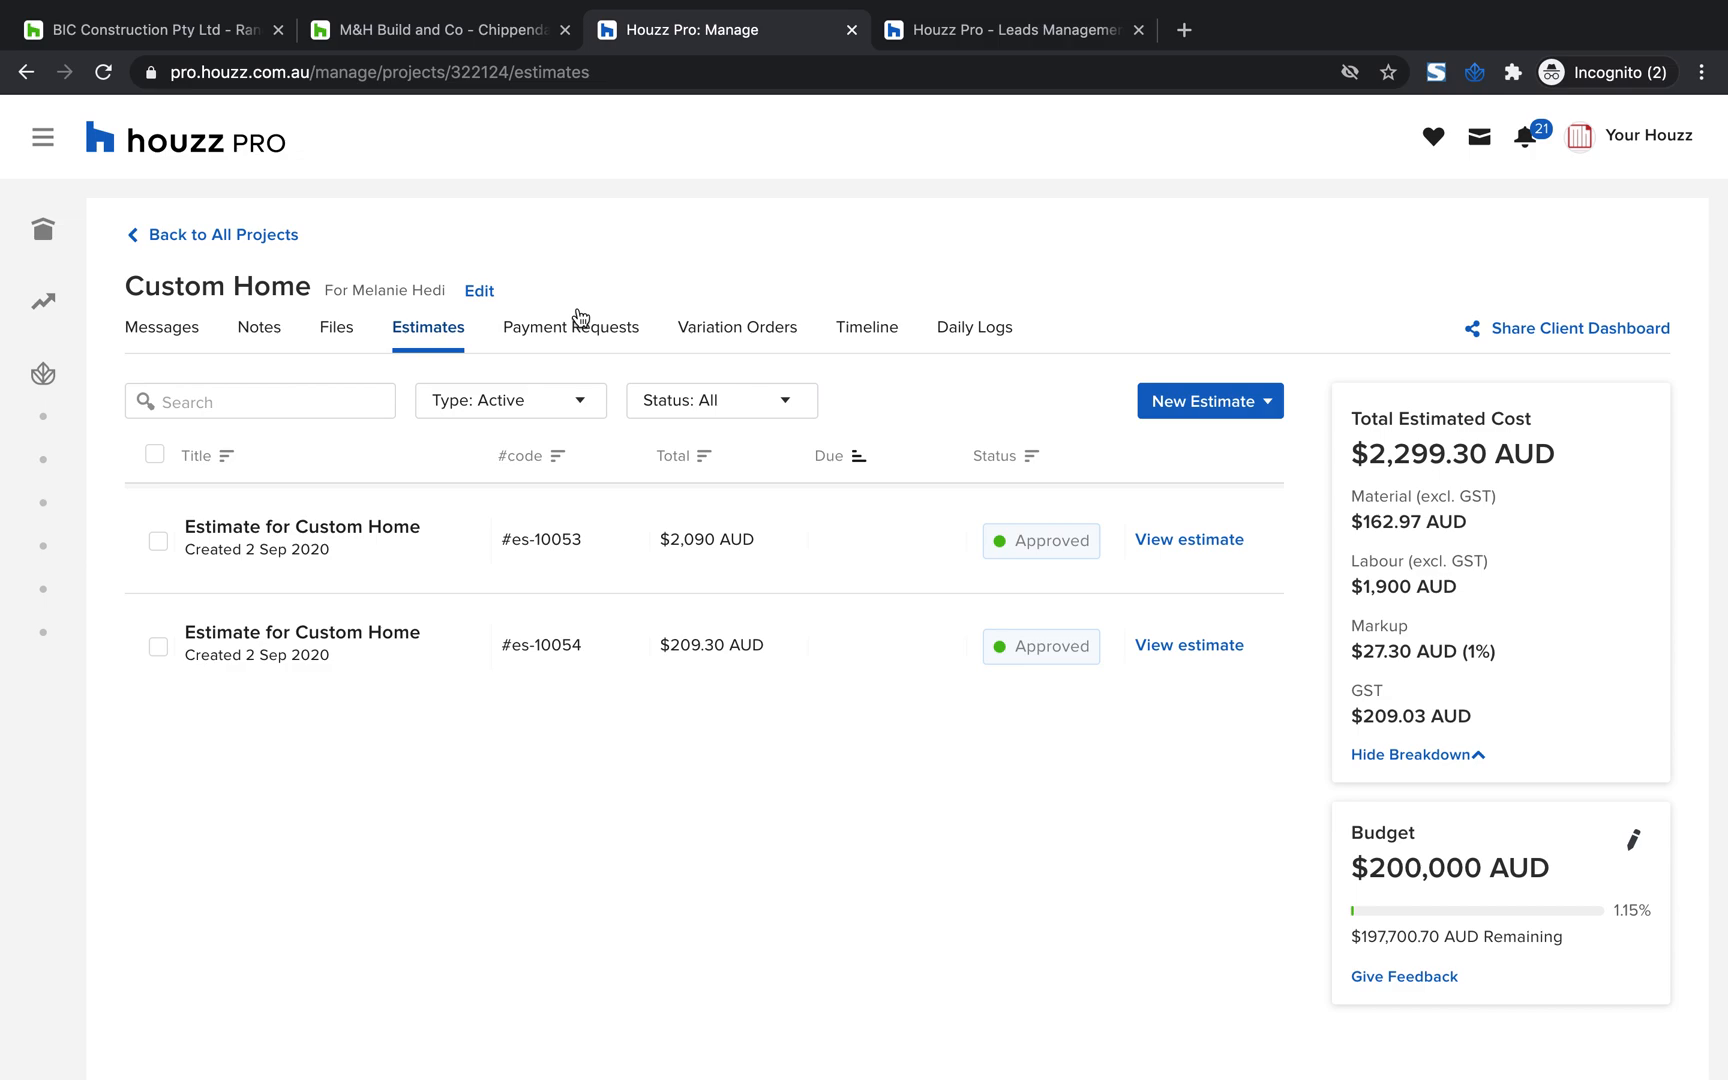
{"action": "left_click", "coordinate": [224, 235]}
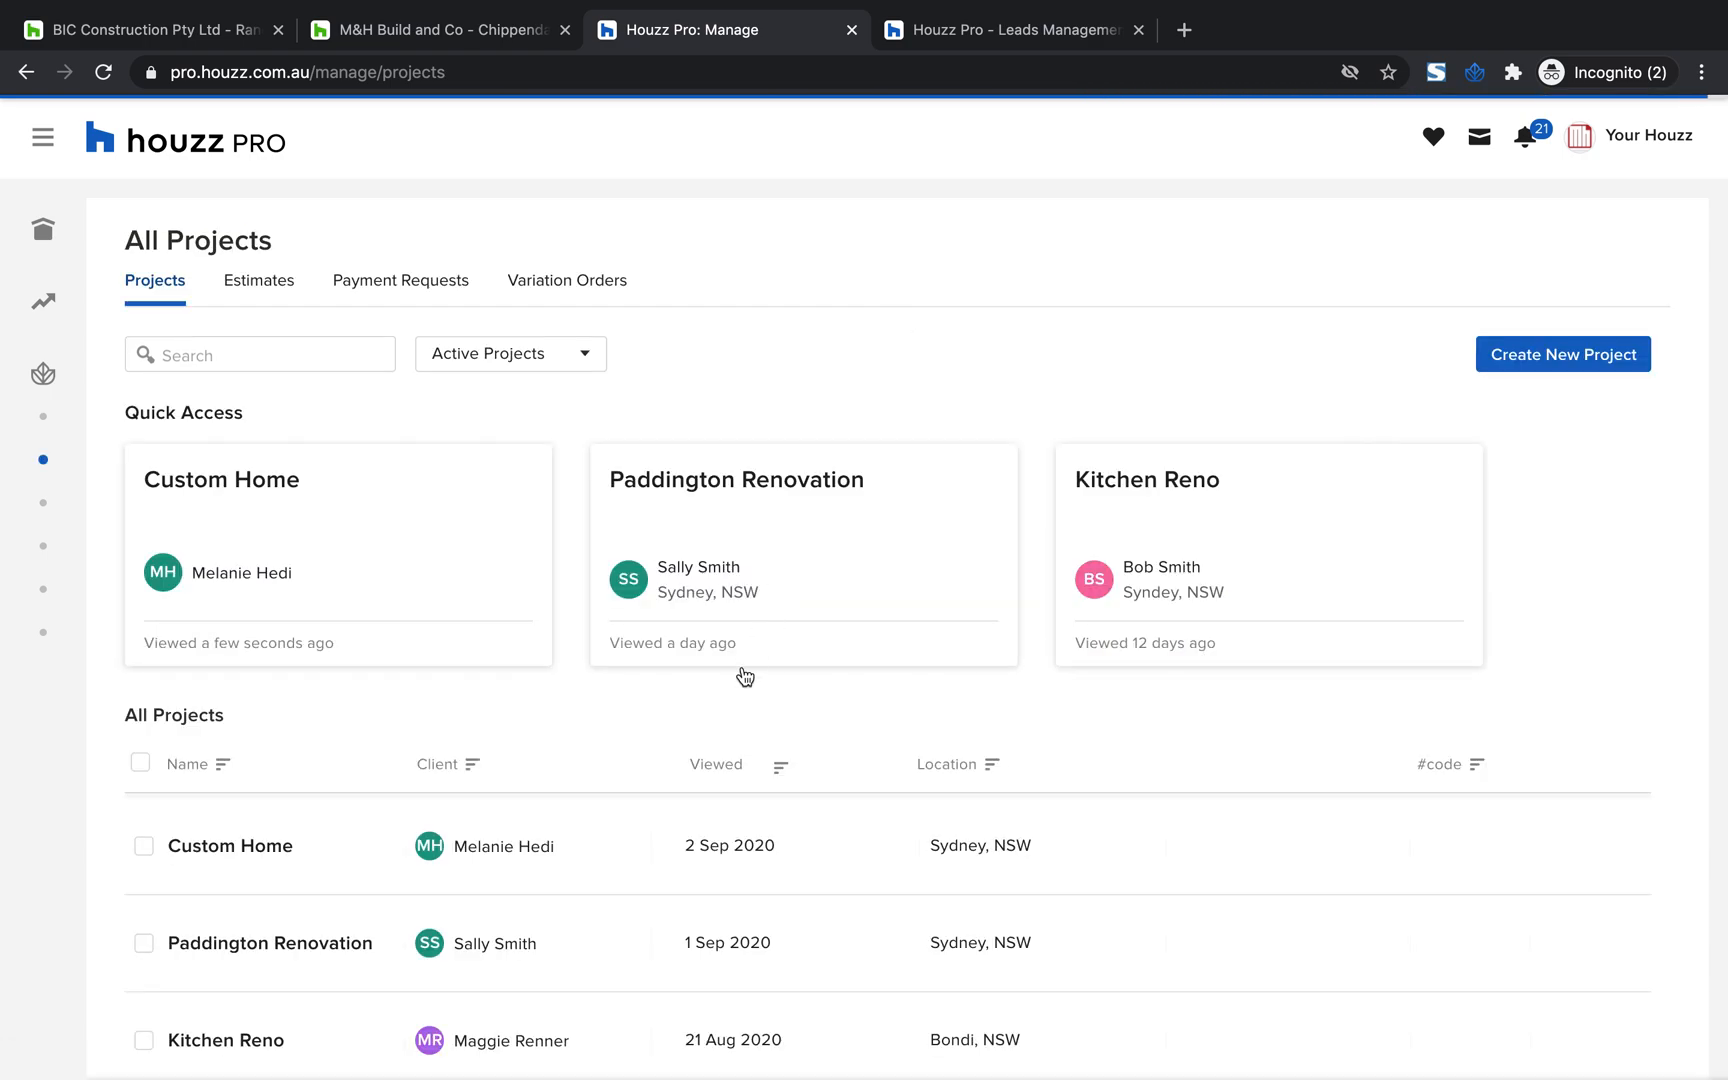
{"action": "scroll", "coordinate": [301, 833], "scroll_direction": "down", "scroll_amount": 1}
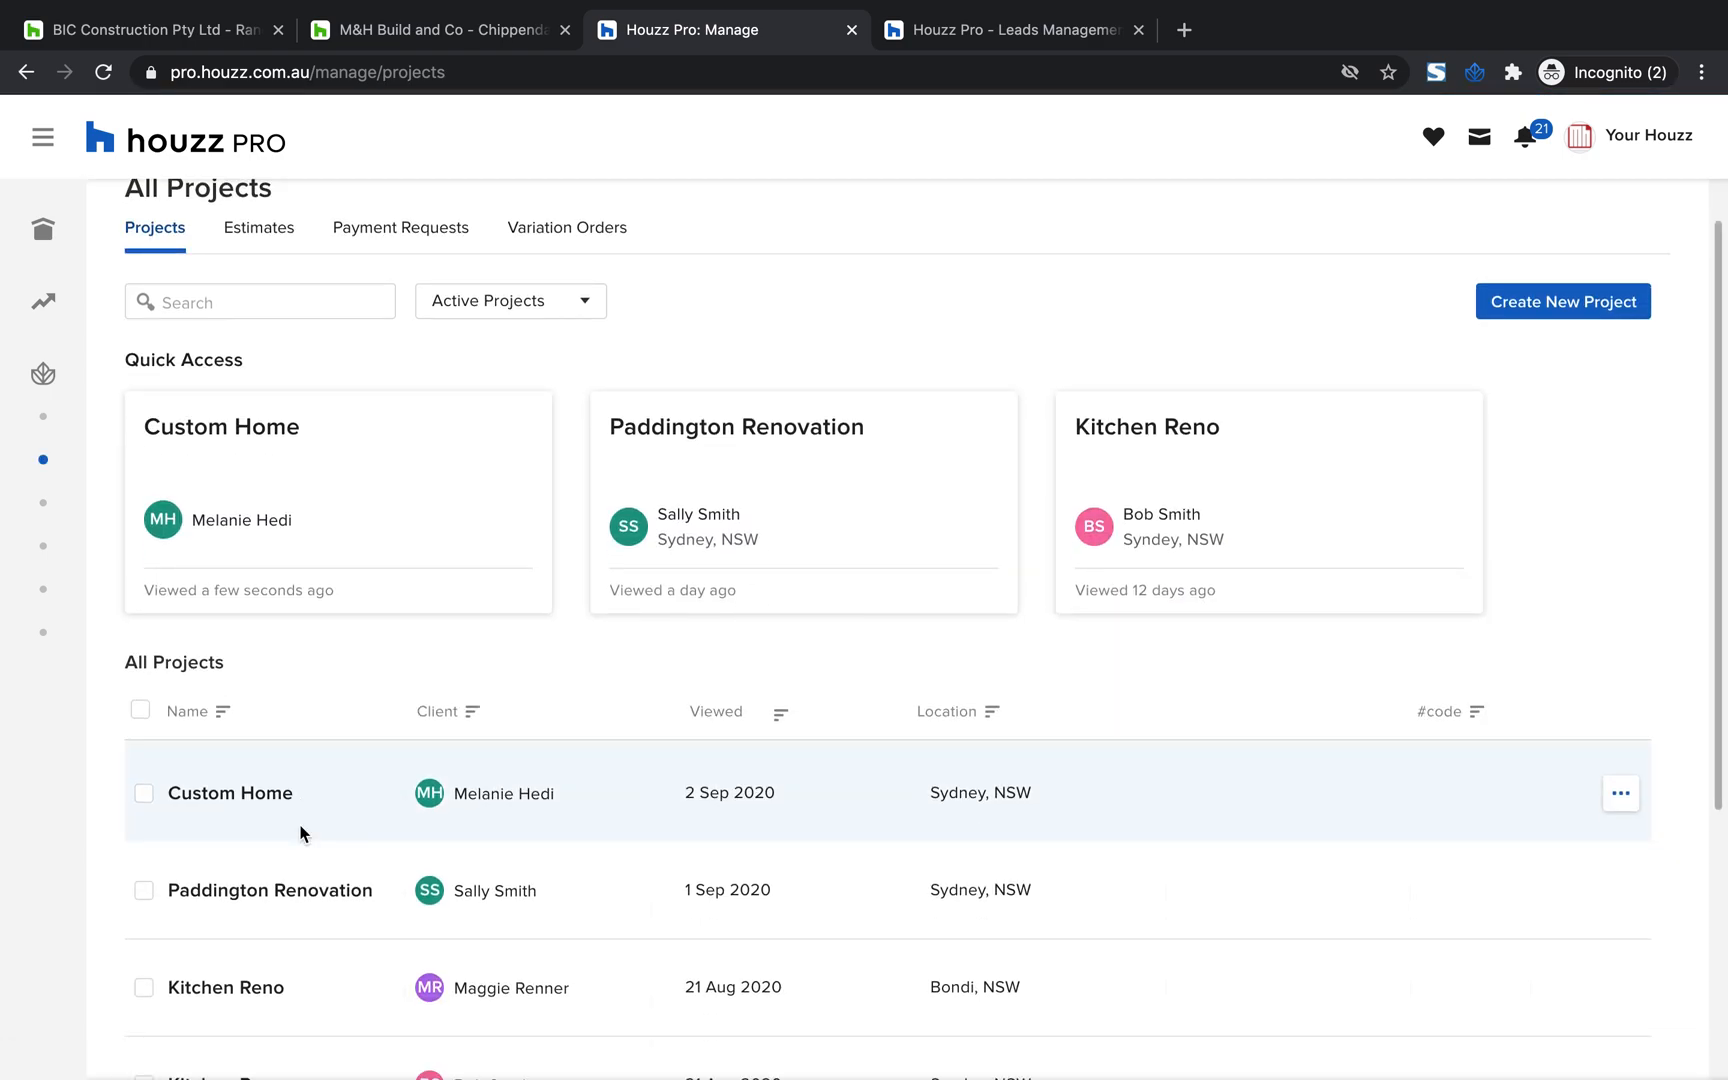
{"action": "left_click", "coordinate": [254, 798]}
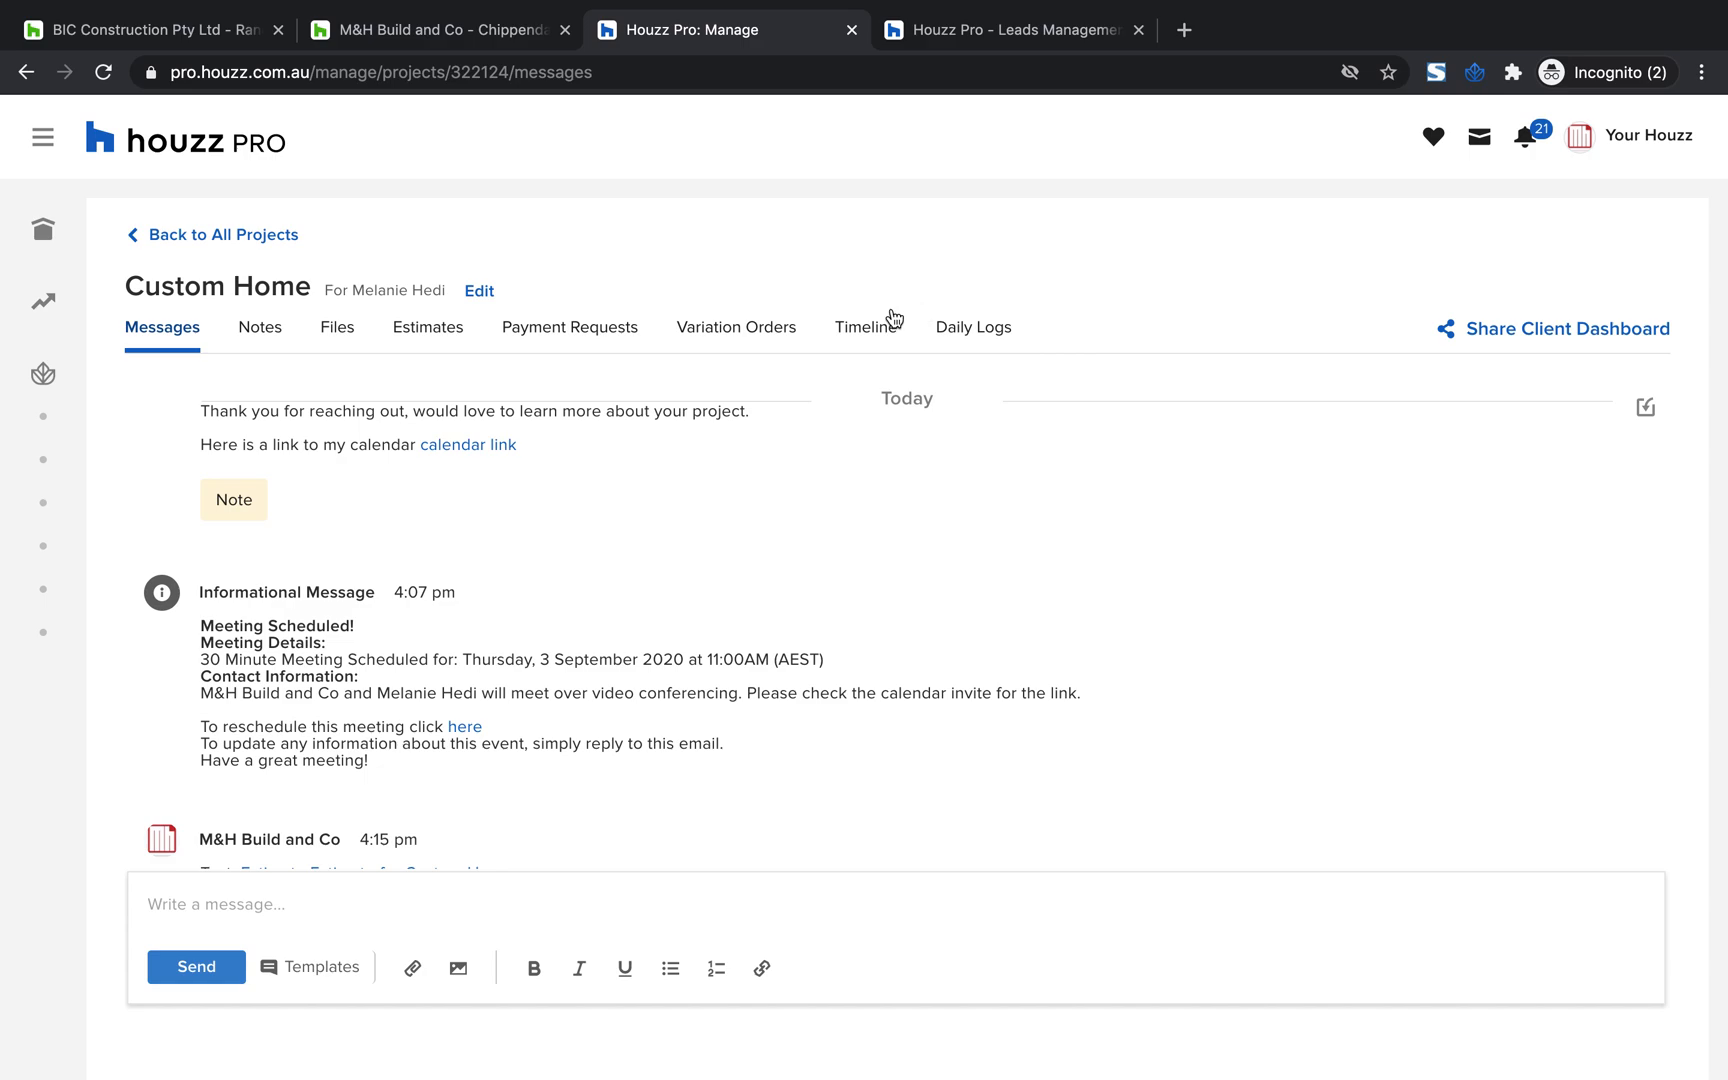
{"action": "left_click", "coordinate": [880, 330]}
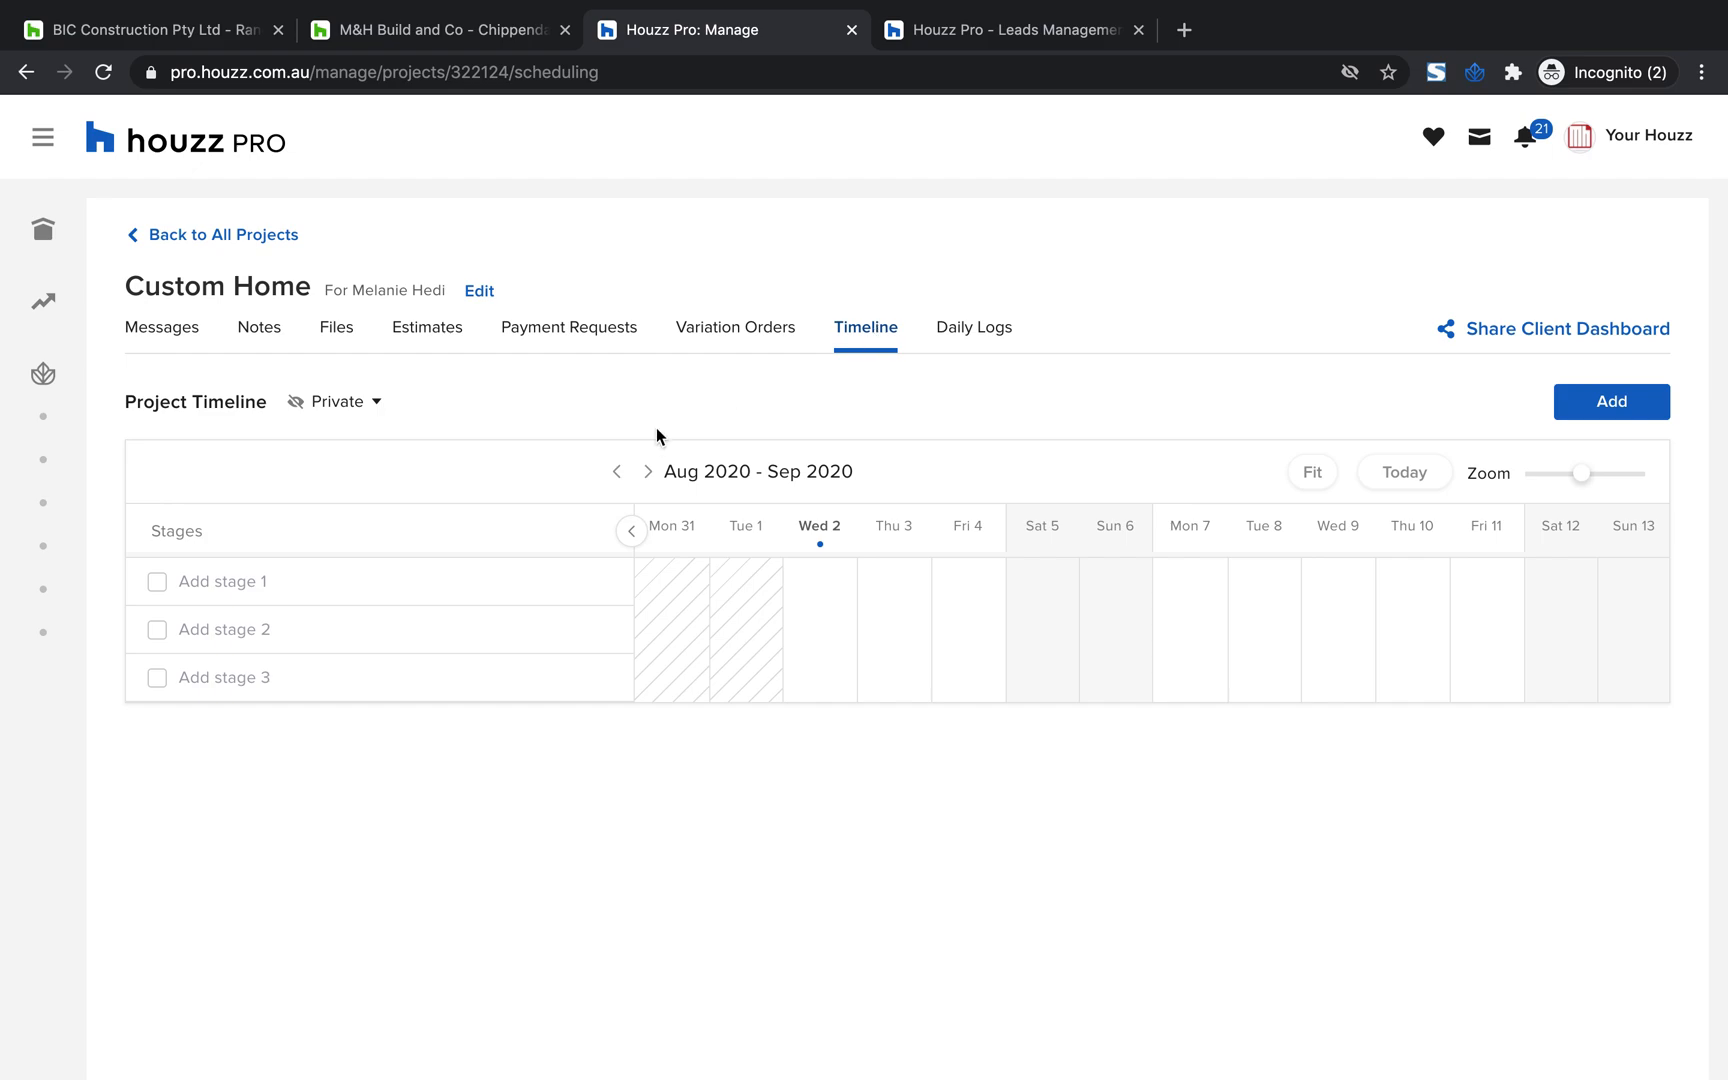
Tick the first stage in the timeline, title it "Demolition" and save it
{"action": "left_click", "coordinate": [157, 582]}
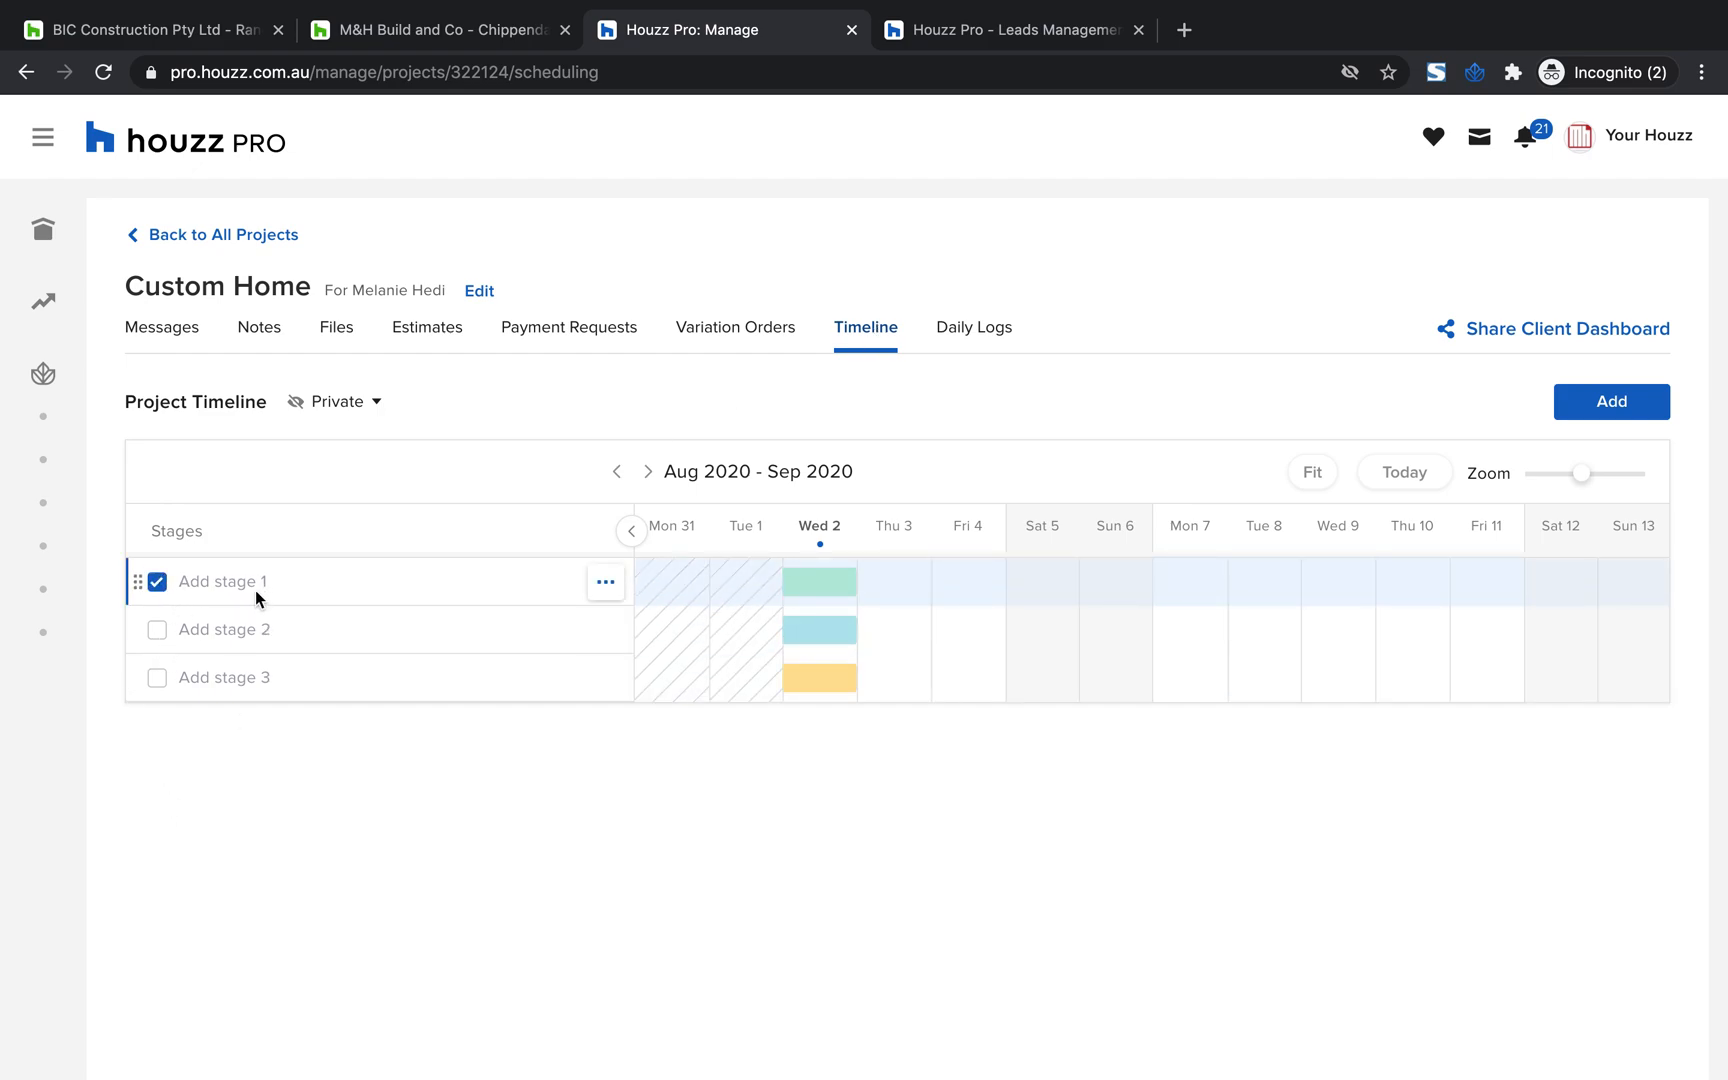
{"action": "left_click", "coordinate": [228, 585]}
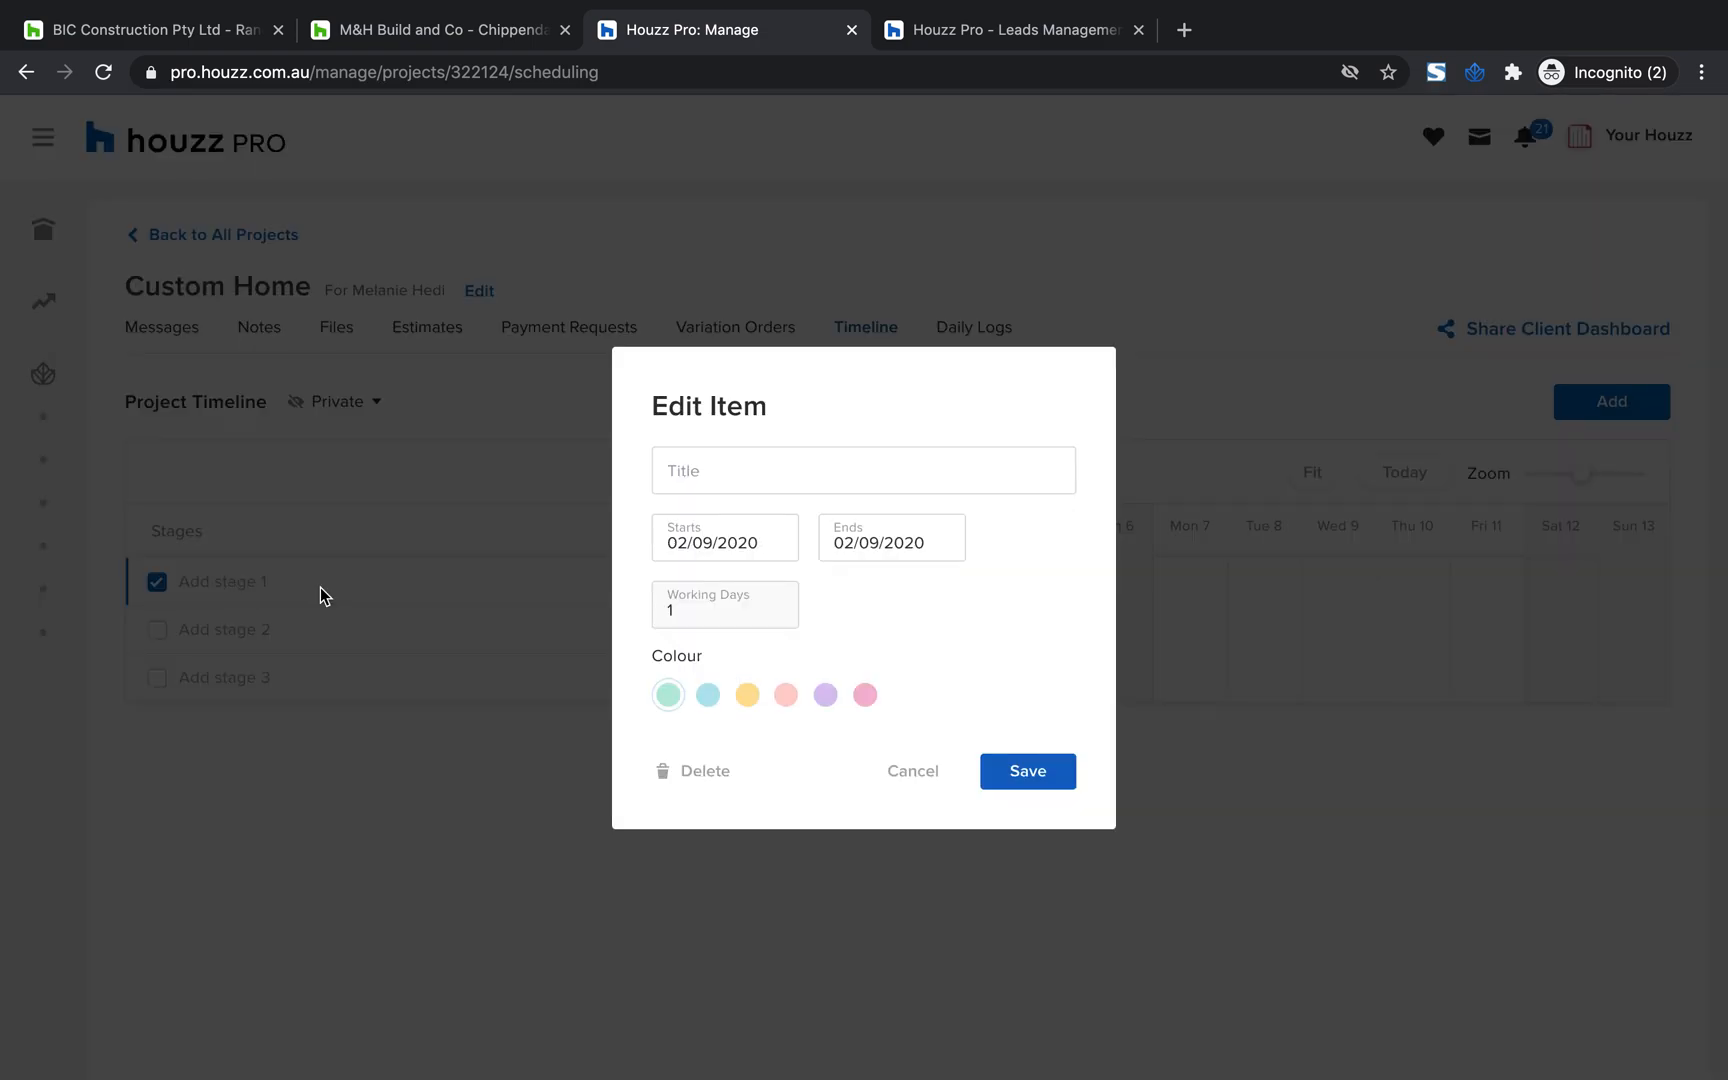
{"action": "left_click", "coordinate": [741, 466]}
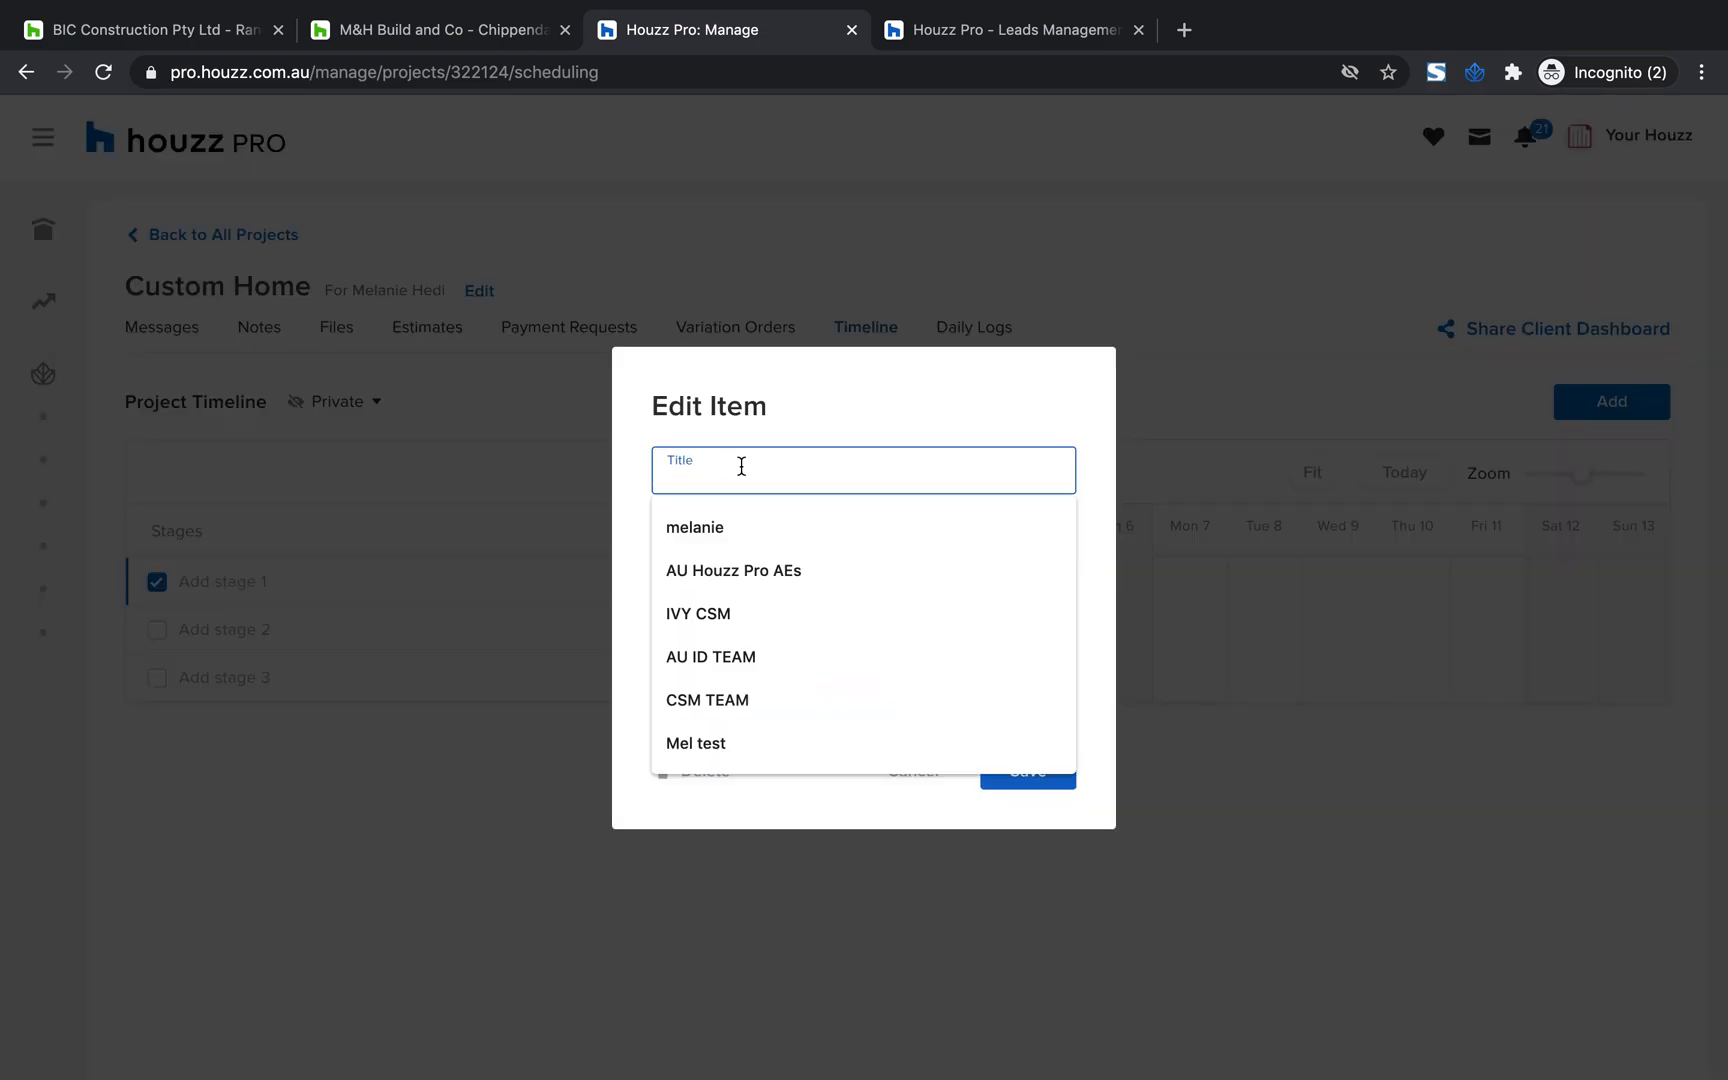
{"action": "type", "text": "Demolition"}
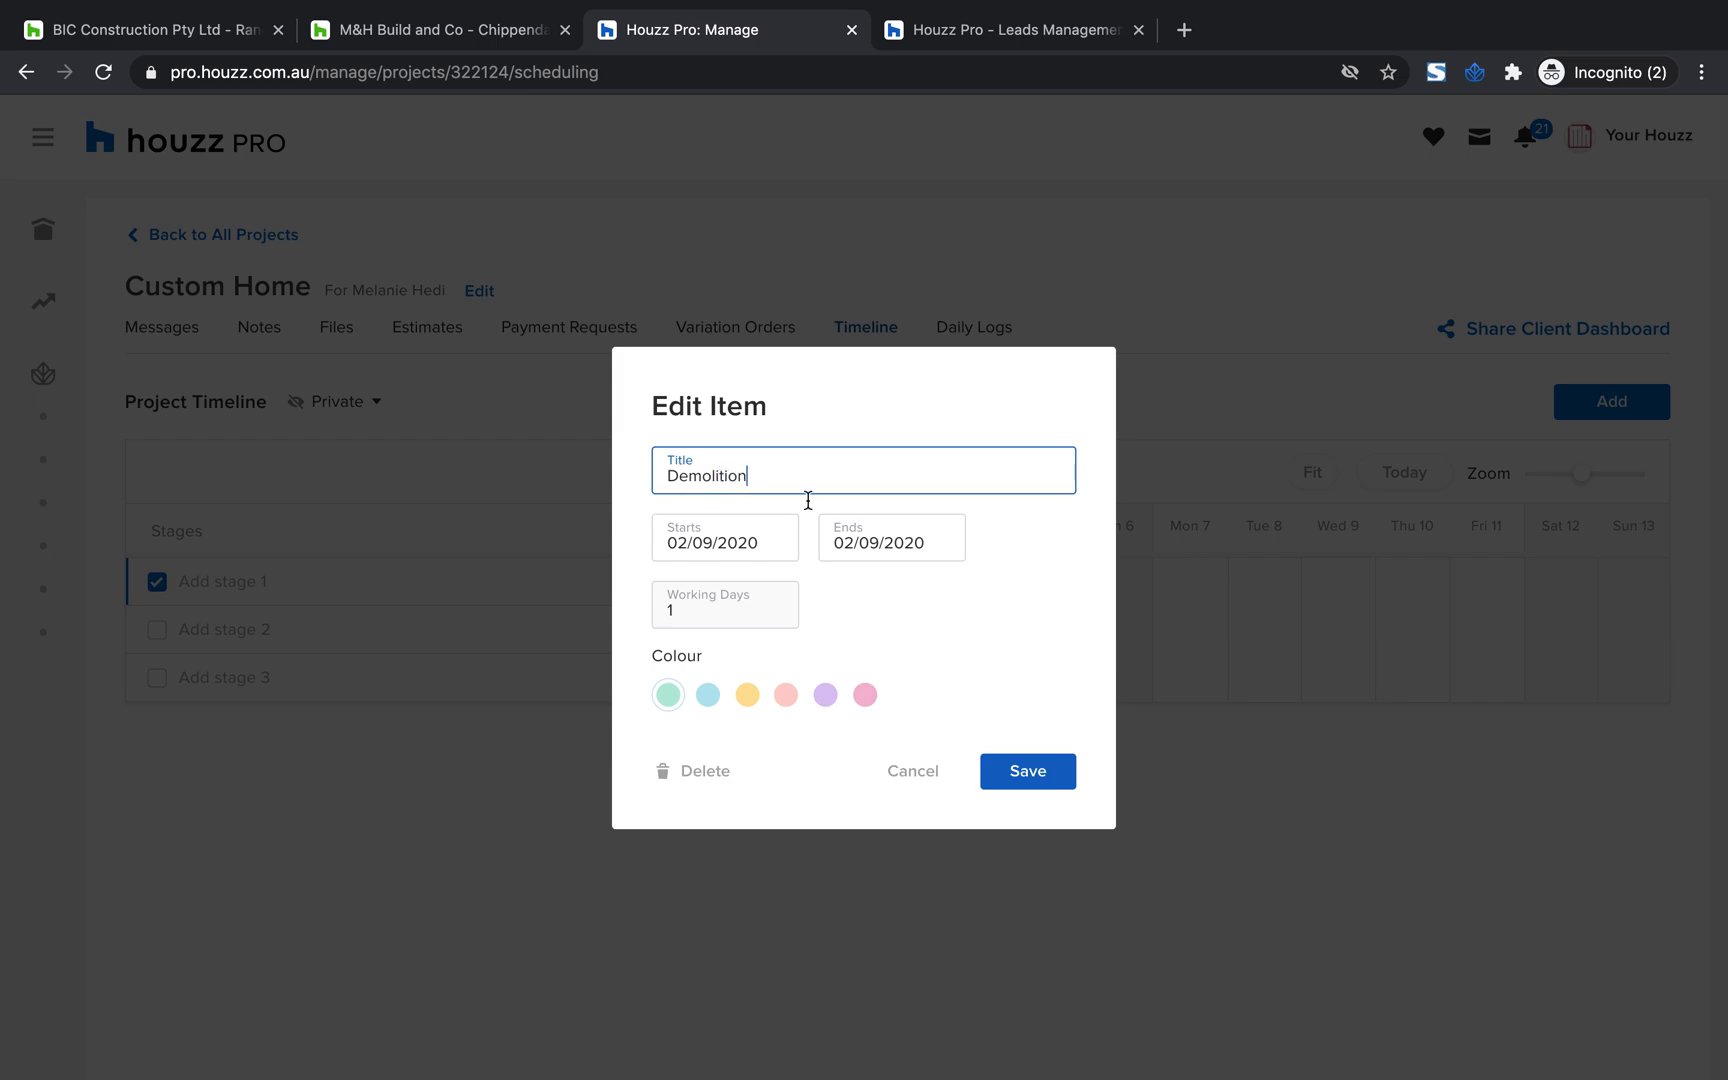
{"action": "left_click", "coordinate": [952, 612]}
{"action": "left_click", "coordinate": [877, 544]}
{"action": "left_click", "coordinate": [731, 540]}
{"action": "left_click", "coordinate": [1002, 541]}
{"action": "left_click", "coordinate": [1032, 771]}
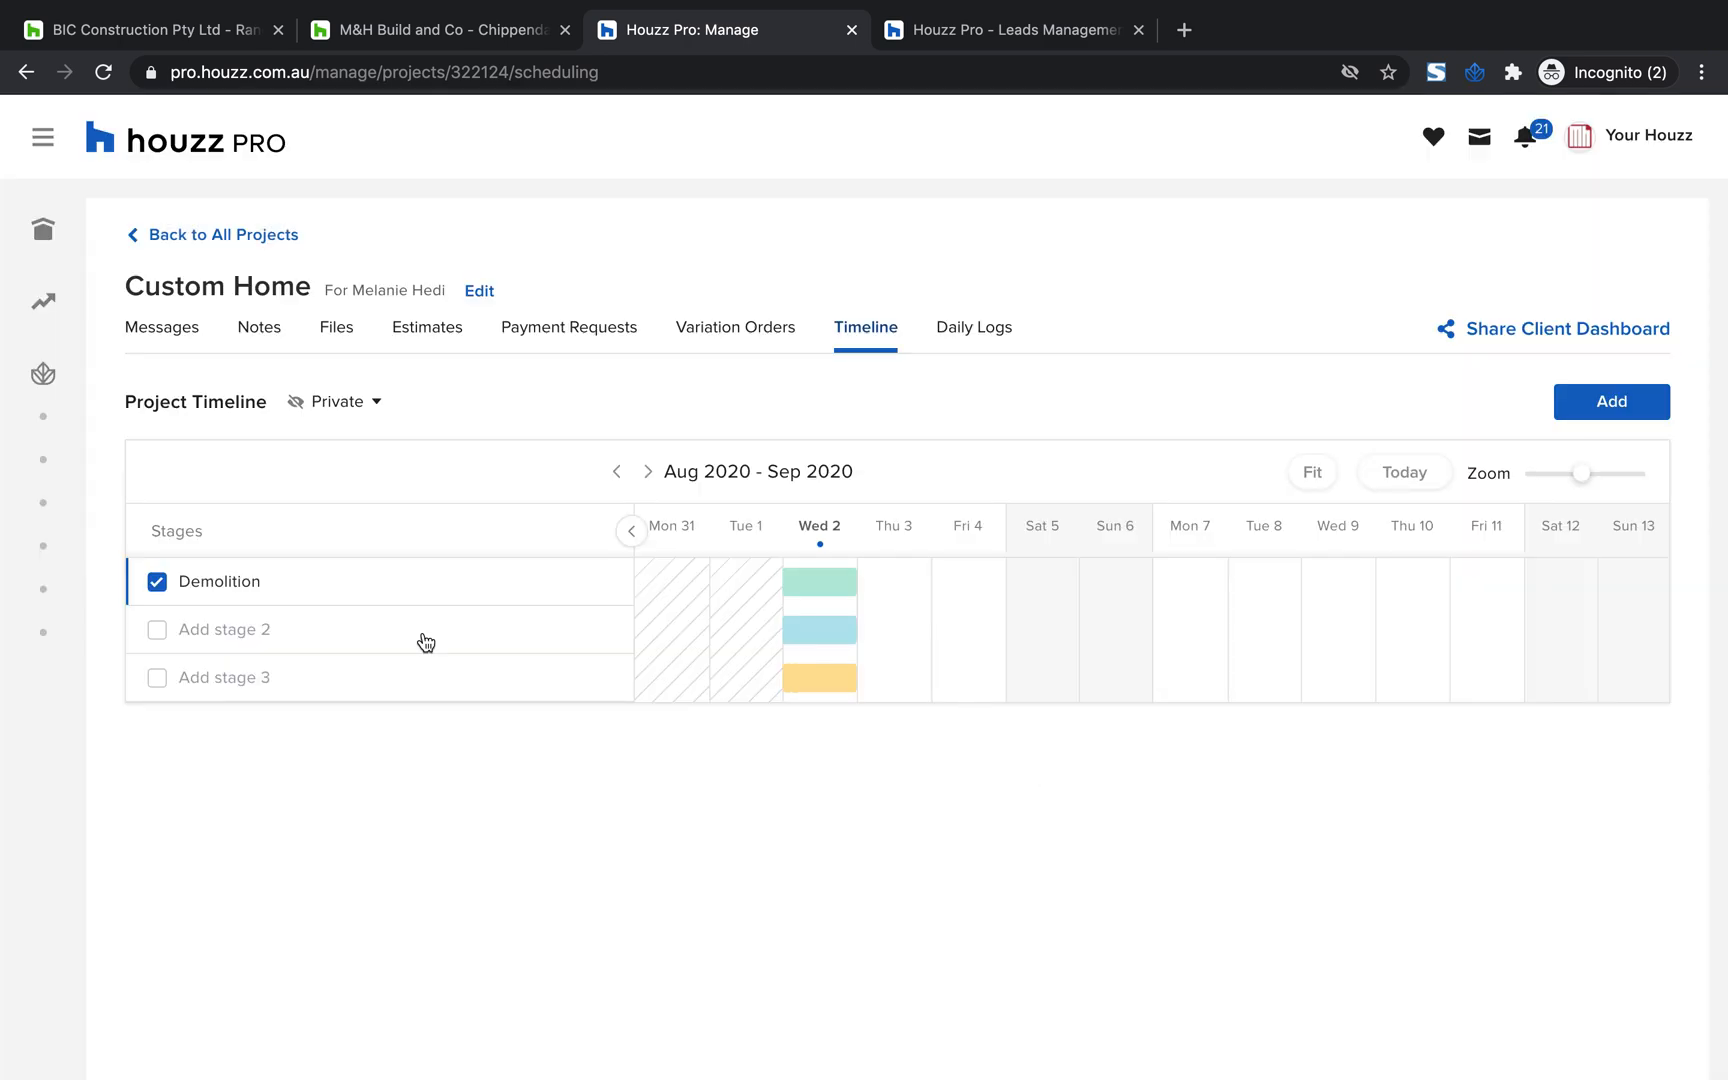
Title the second timeline stage "Instal" and save it
{"action": "left_click", "coordinate": [250, 630]}
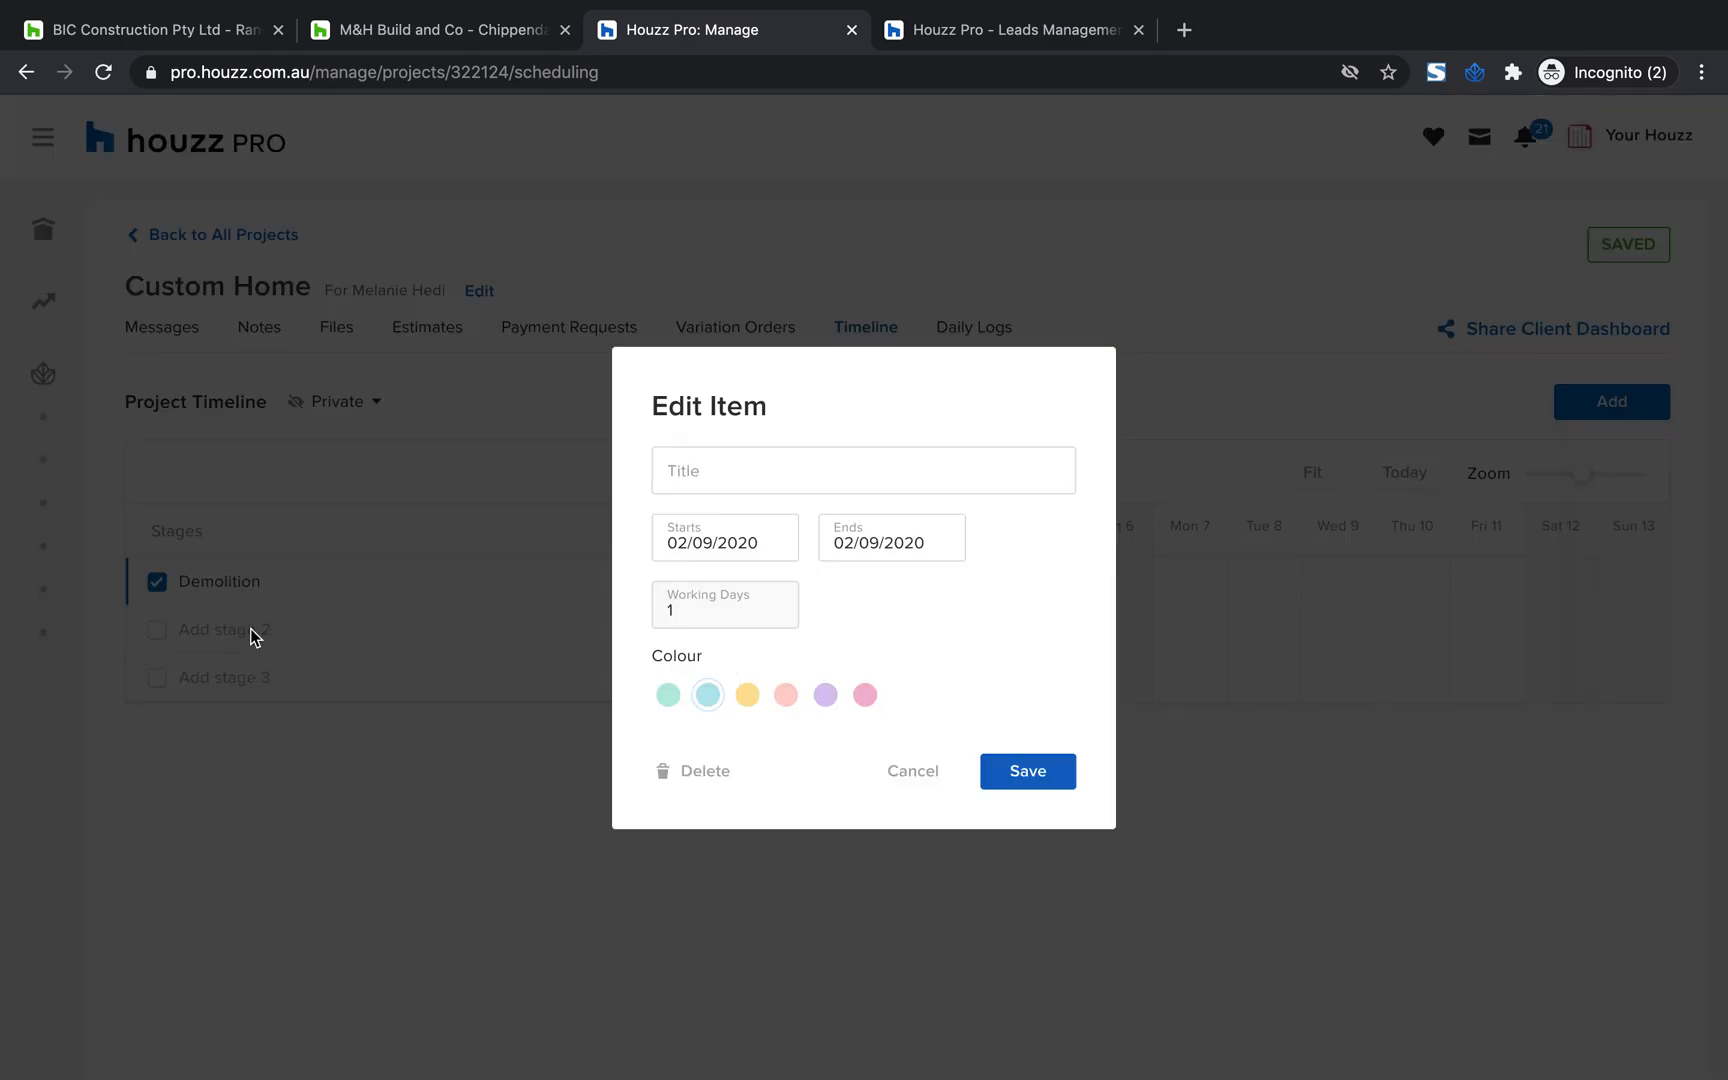
{"action": "left_click", "coordinate": [756, 484]}
{"action": "type", "text": "Instal"}
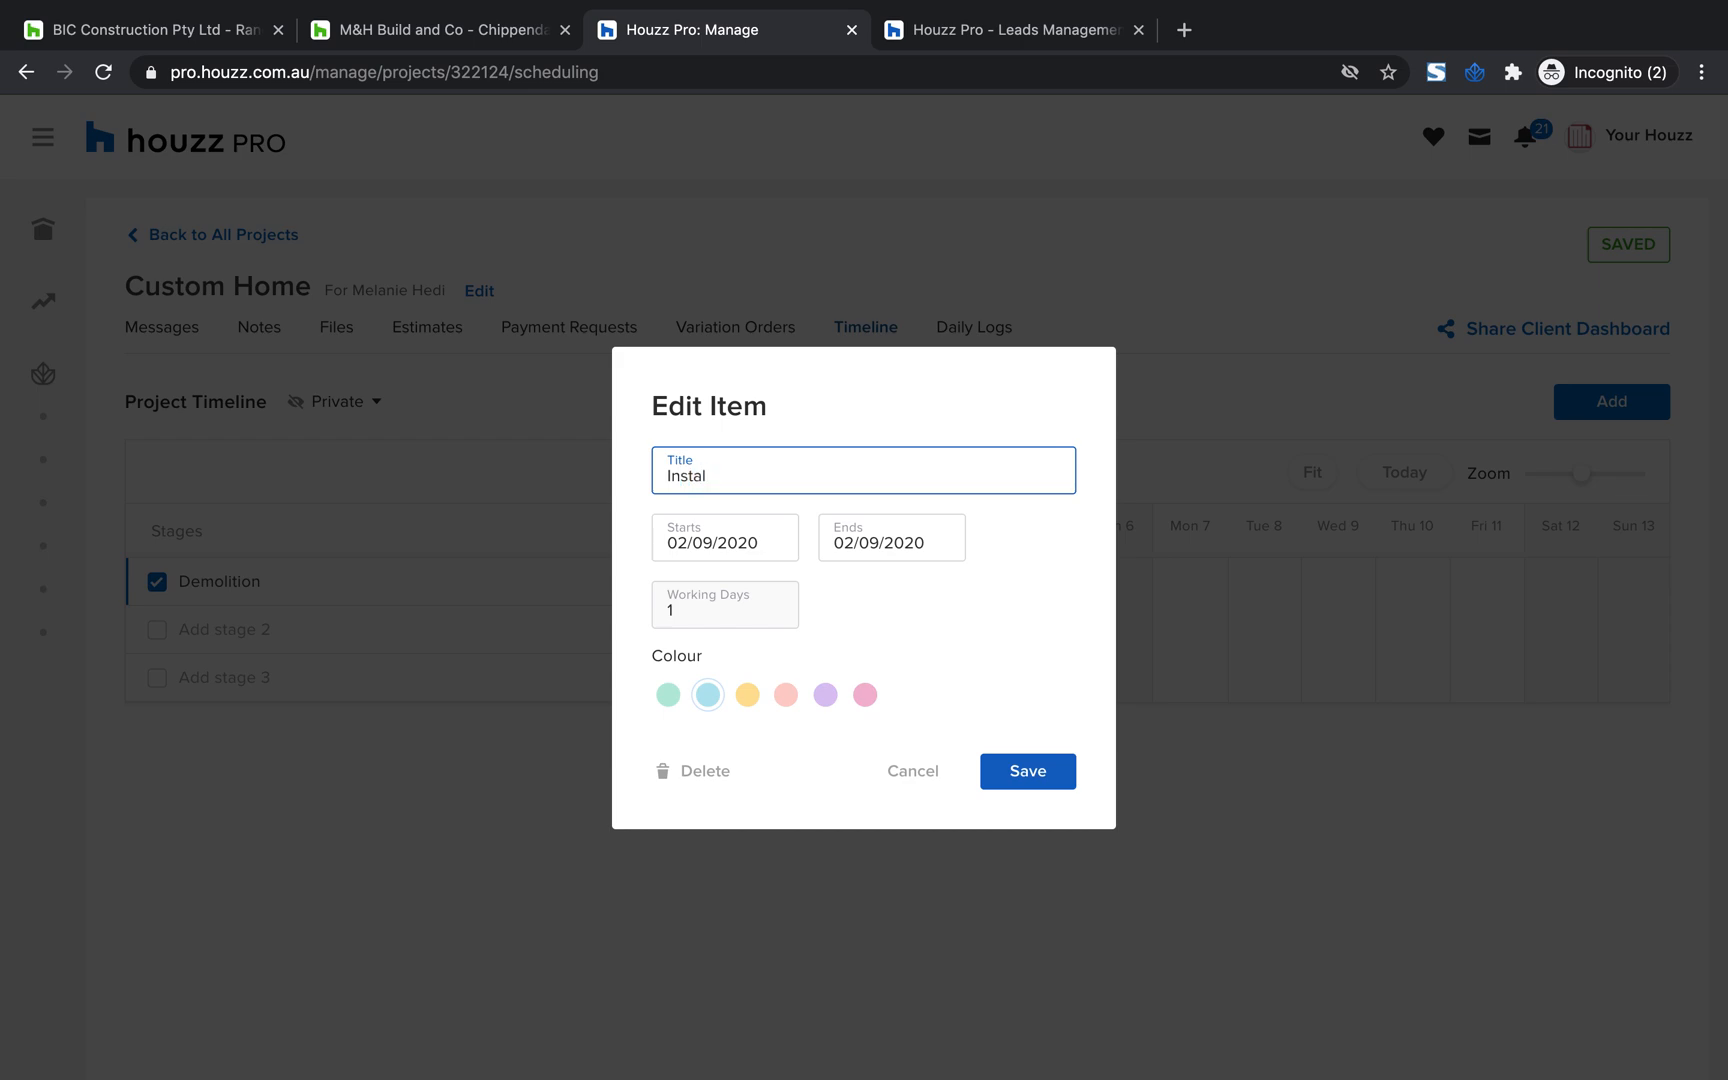
{"action": "left_click", "coordinate": [1010, 771]}
Title the third timeline stage "walk through", save it and change its colour to purple
{"action": "left_click", "coordinate": [256, 678]}
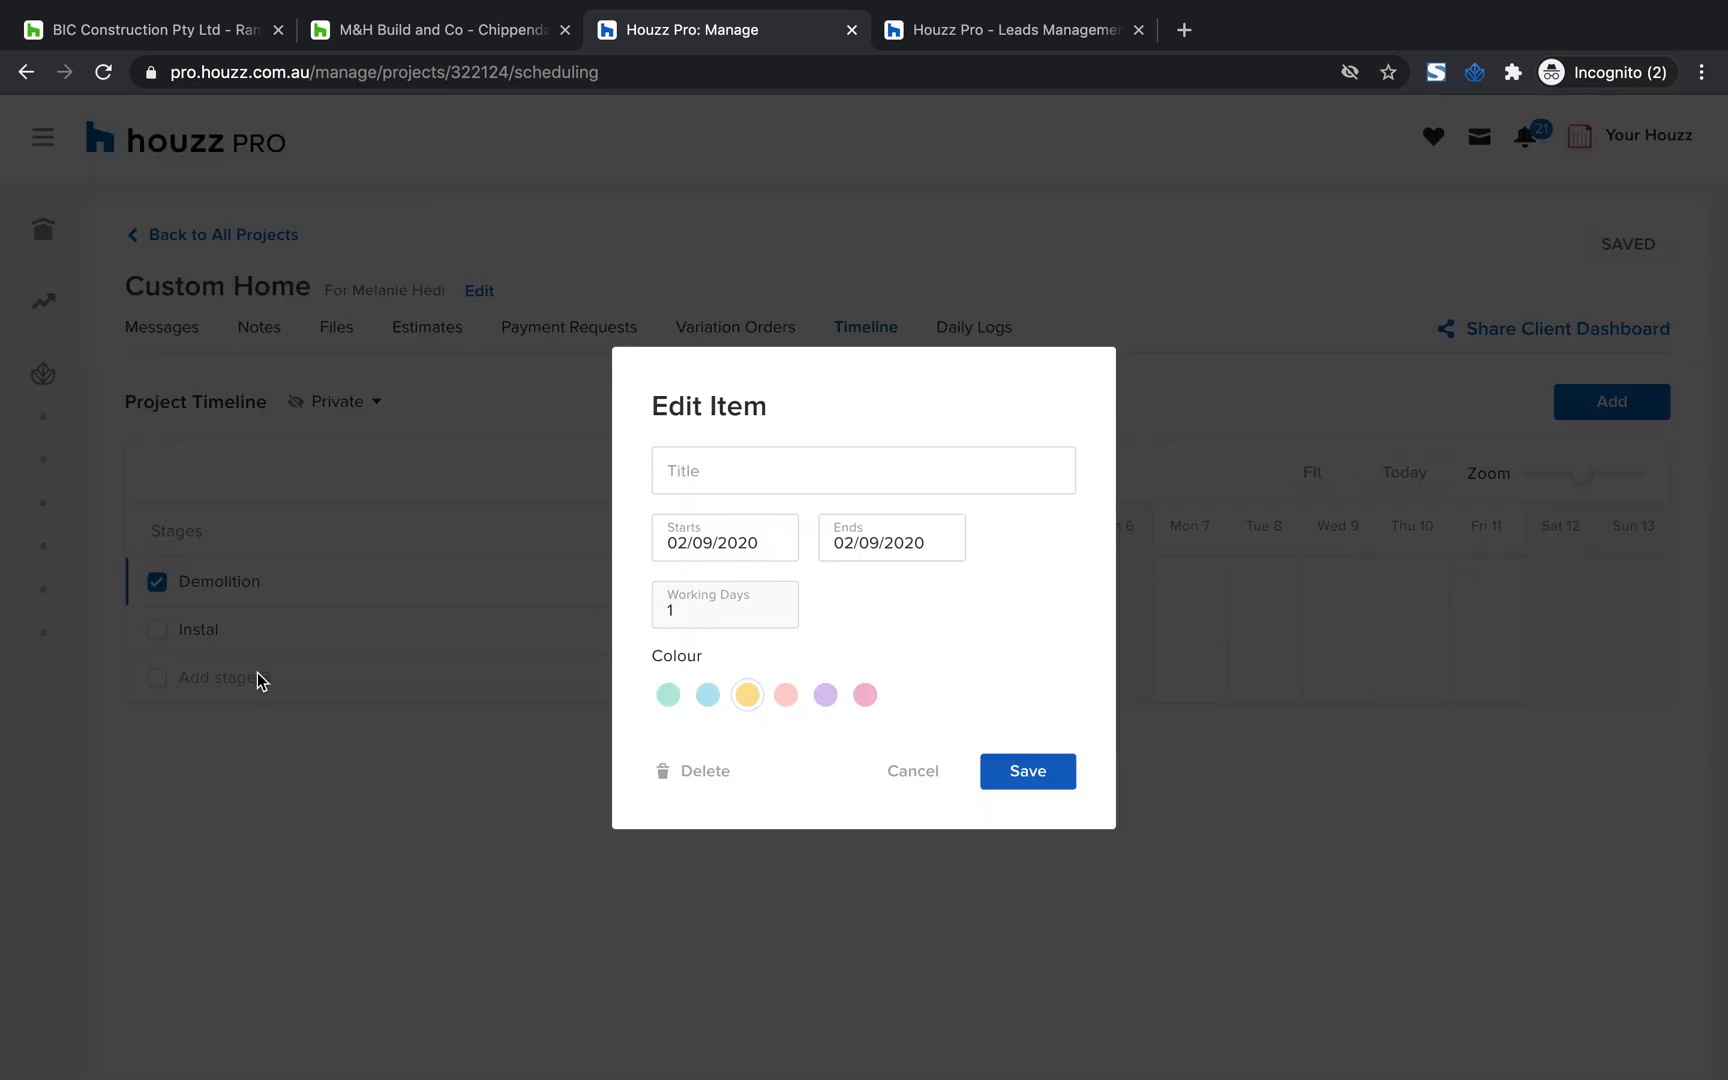
{"action": "left_click", "coordinate": [773, 470]}
{"action": "type", "text": "w"}
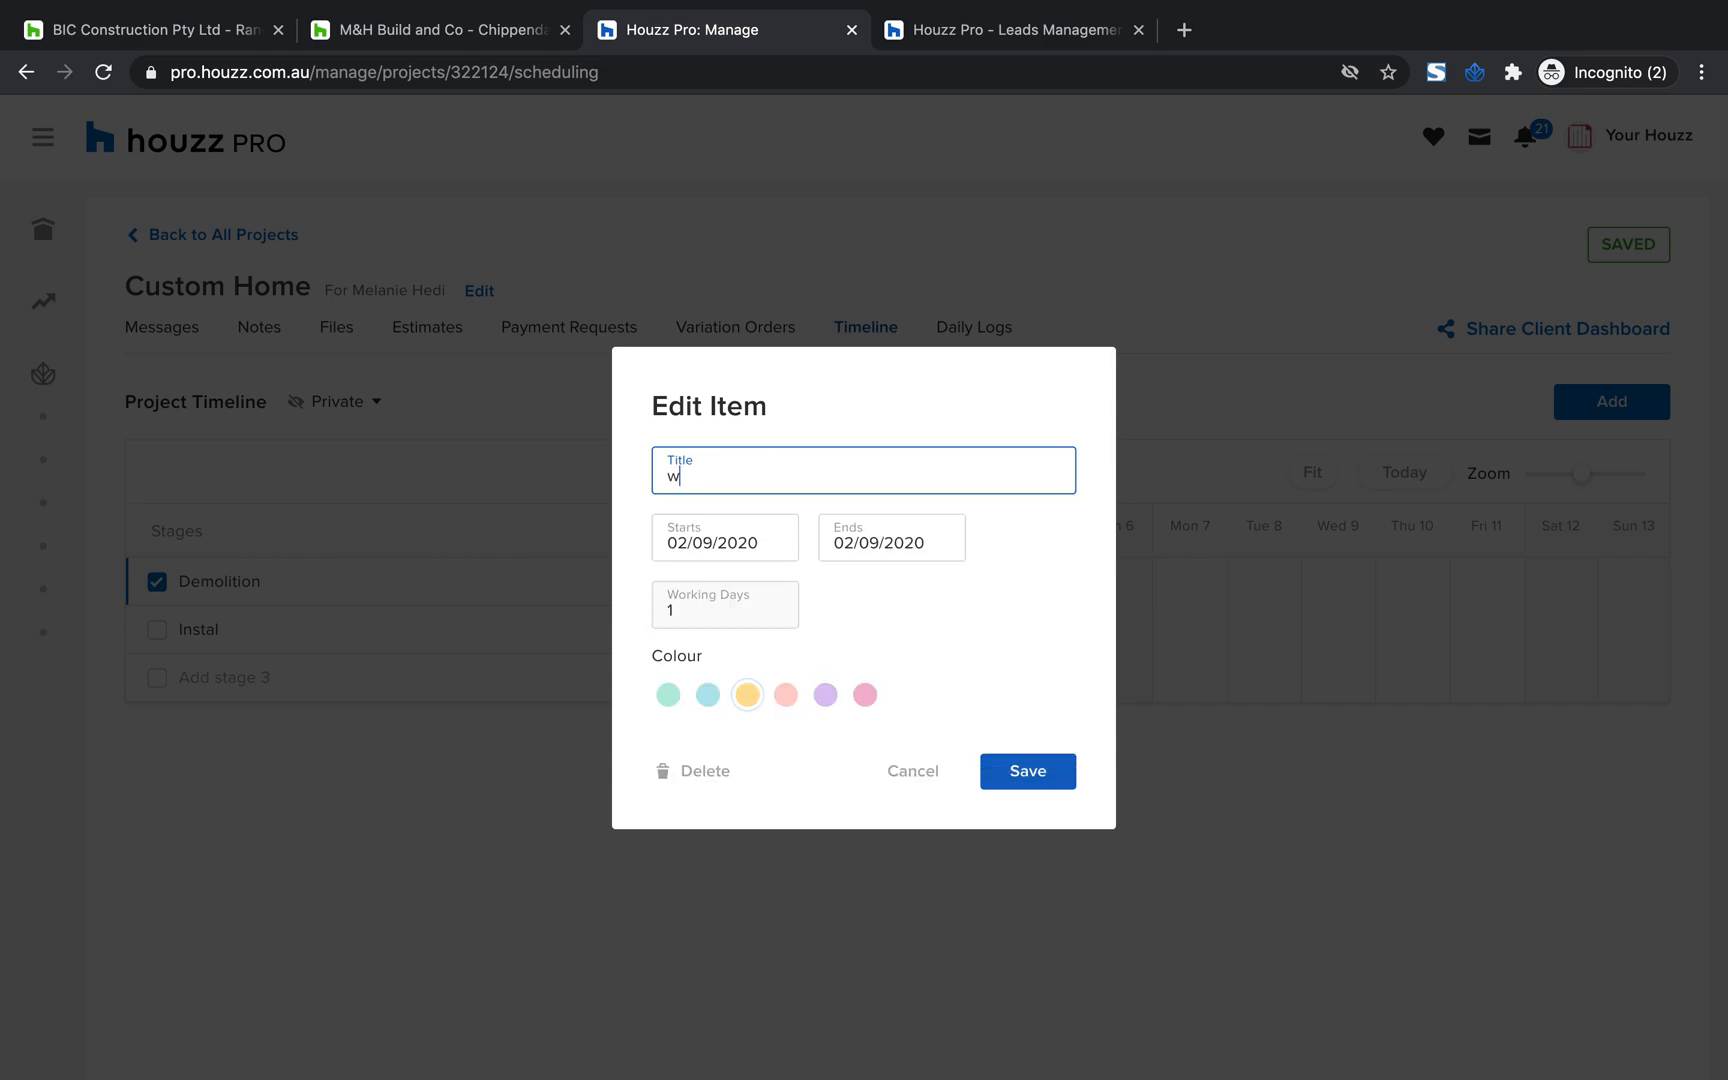
{"action": "type", "text": "alk through"}
{"action": "left_click", "coordinate": [1045, 775]}
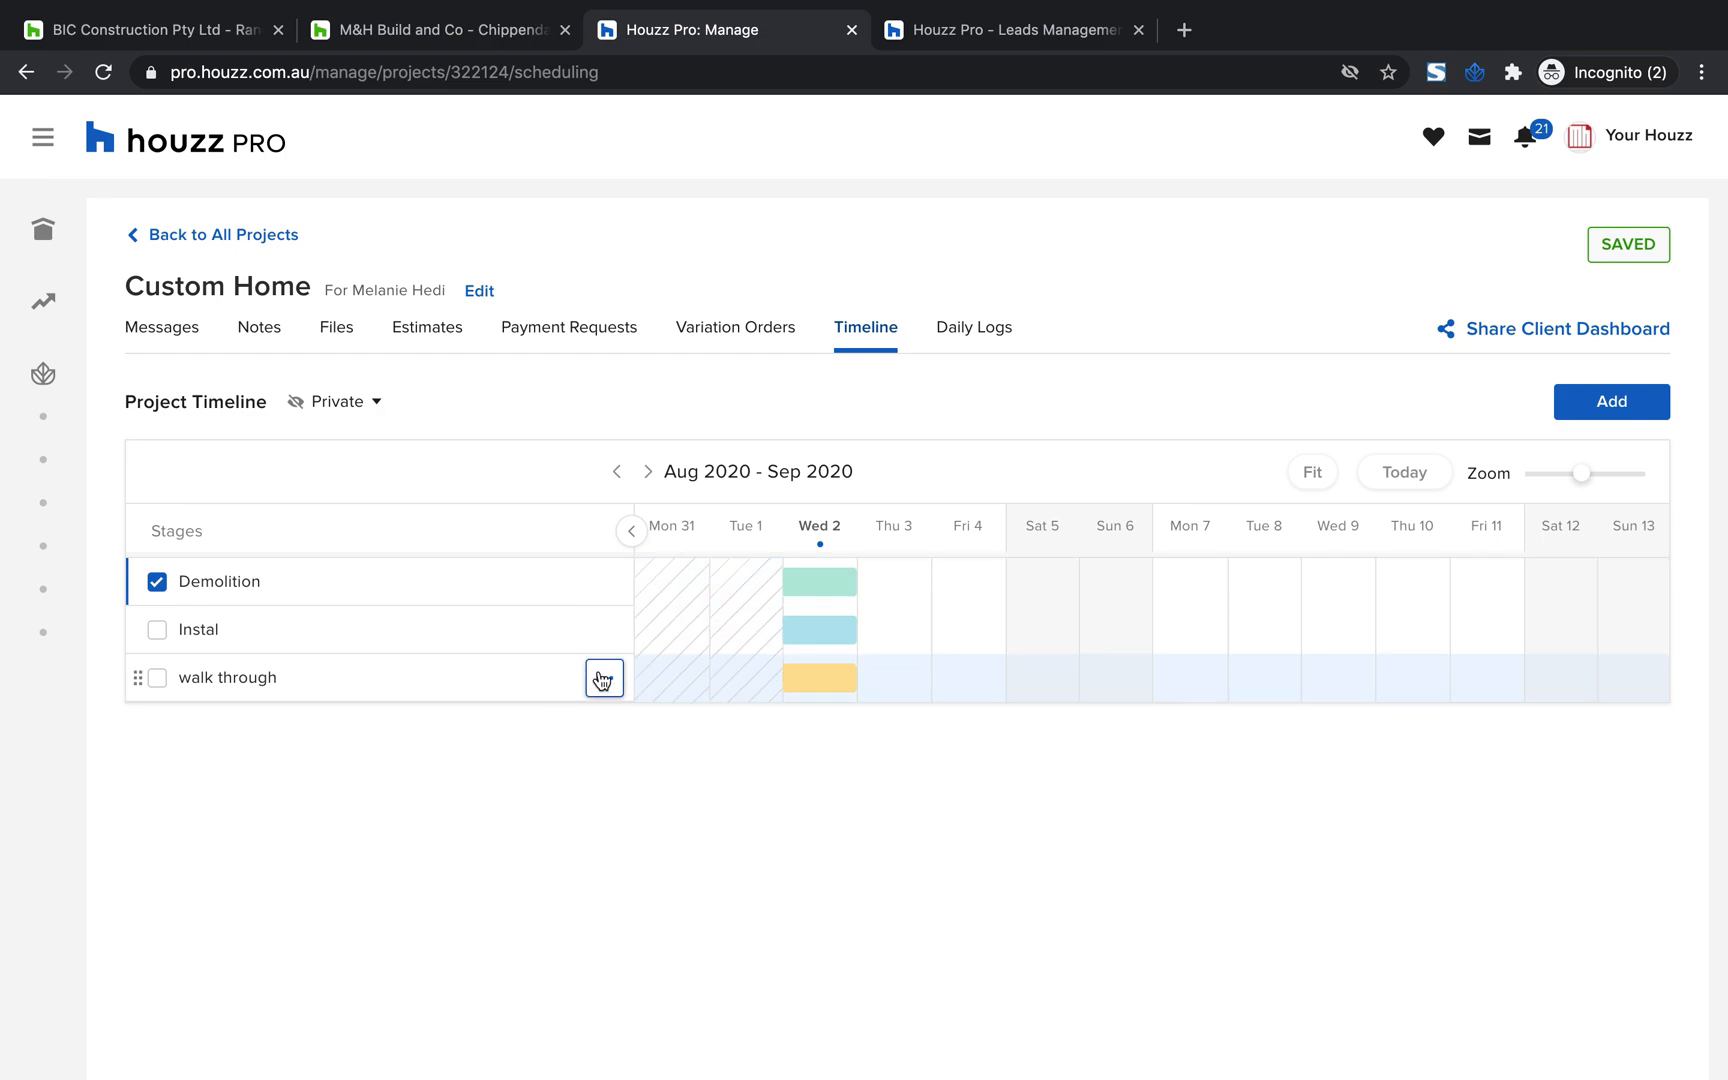
{"action": "left_click", "coordinate": [602, 680]}
{"action": "left_click", "coordinate": [521, 804]}
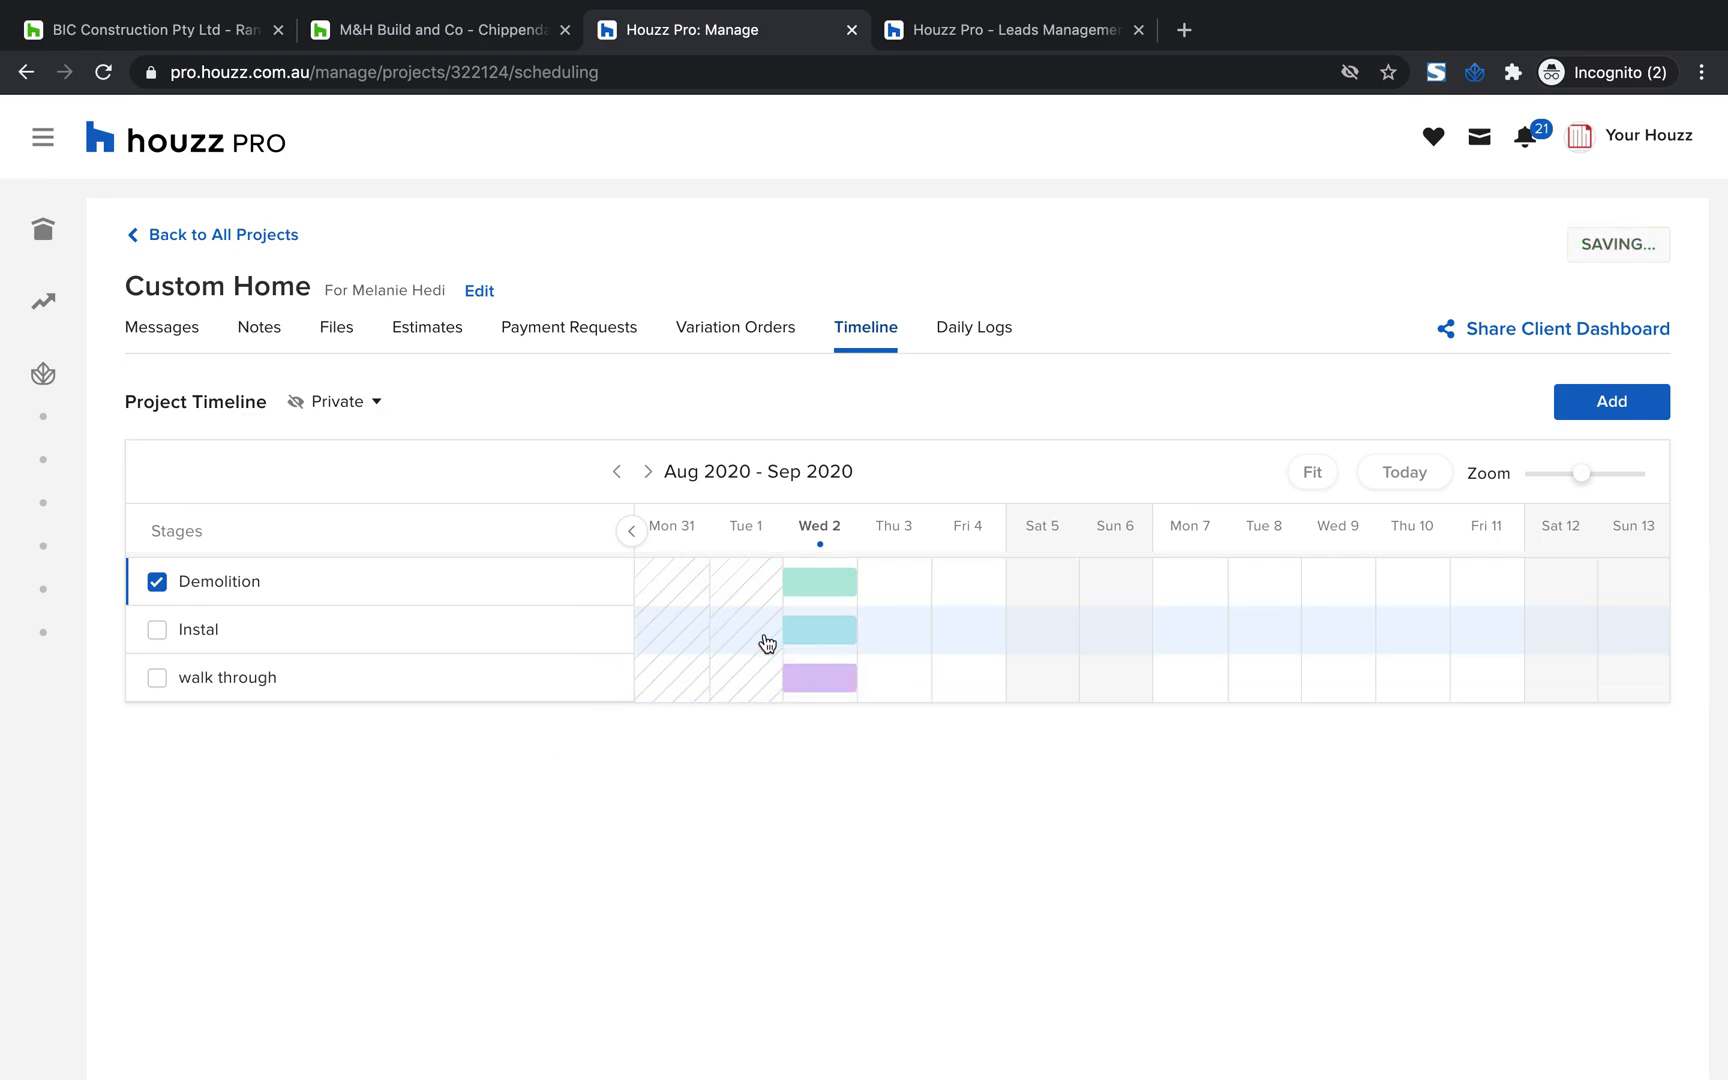
Set the Demolition stage's start and end dates to 05/09/2020 and save the stage
{"action": "left_click", "coordinate": [265, 582]}
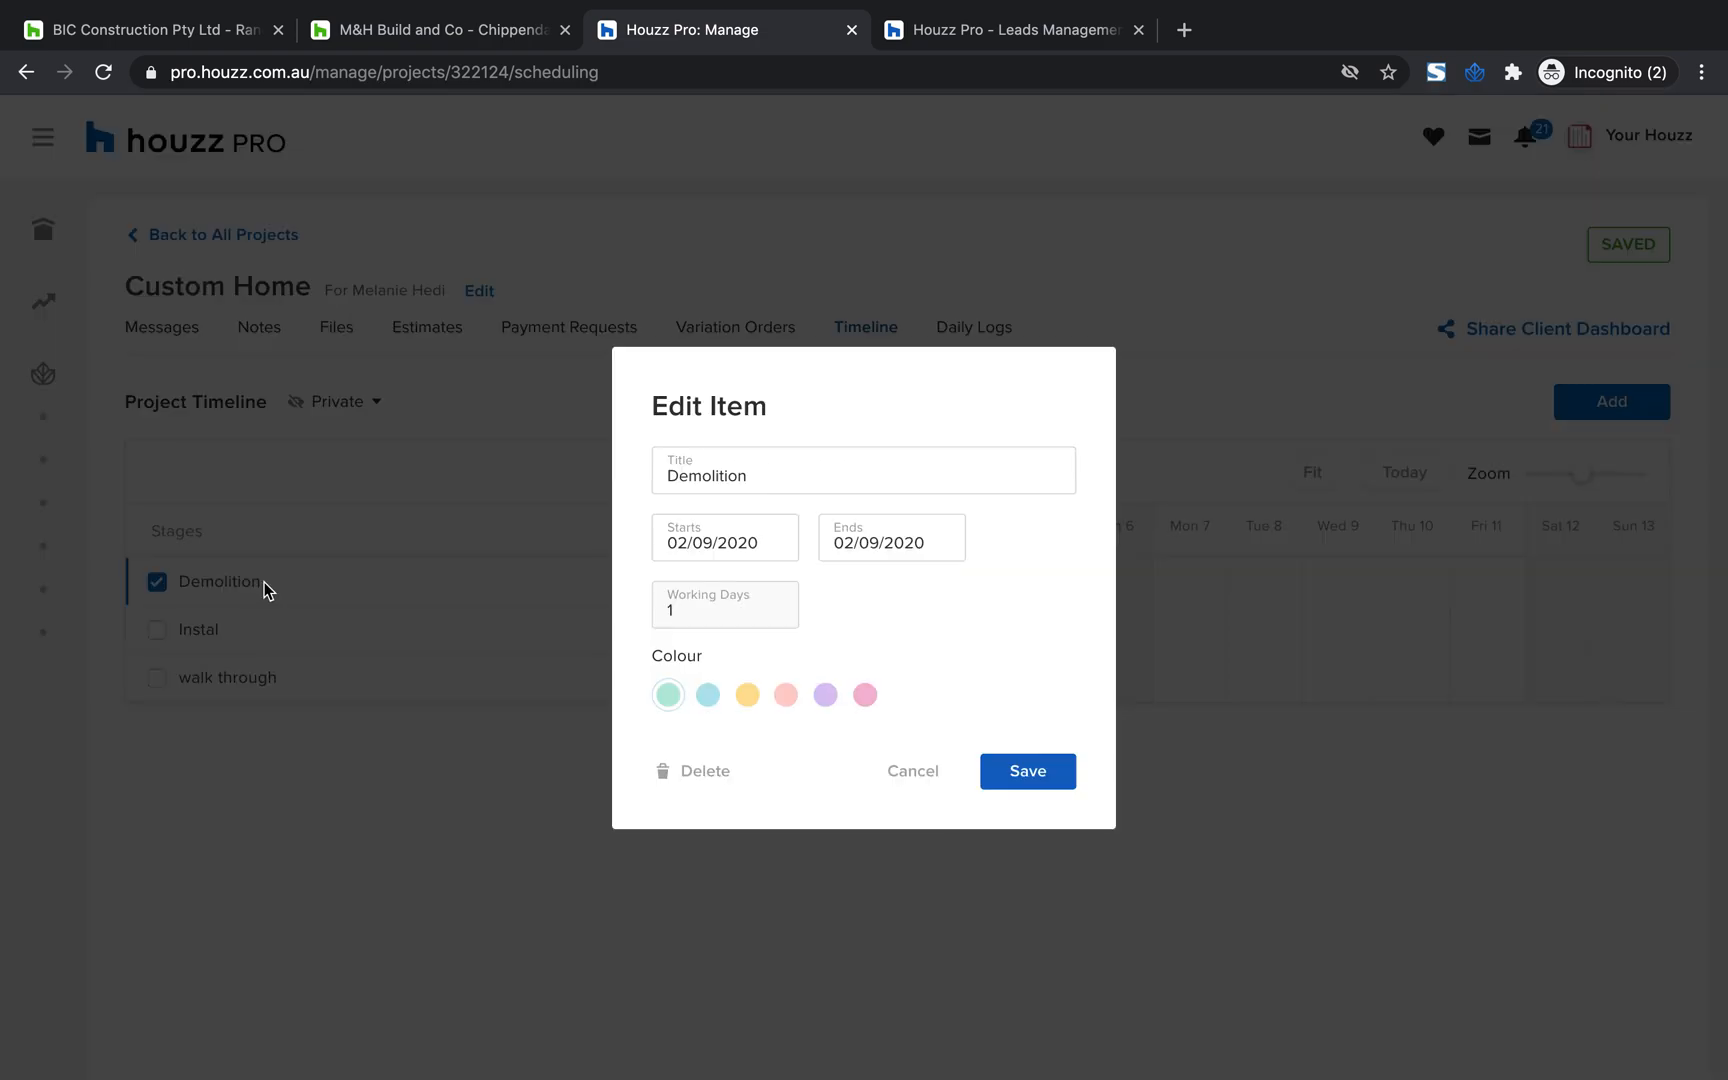
{"action": "left_click", "coordinate": [754, 534]}
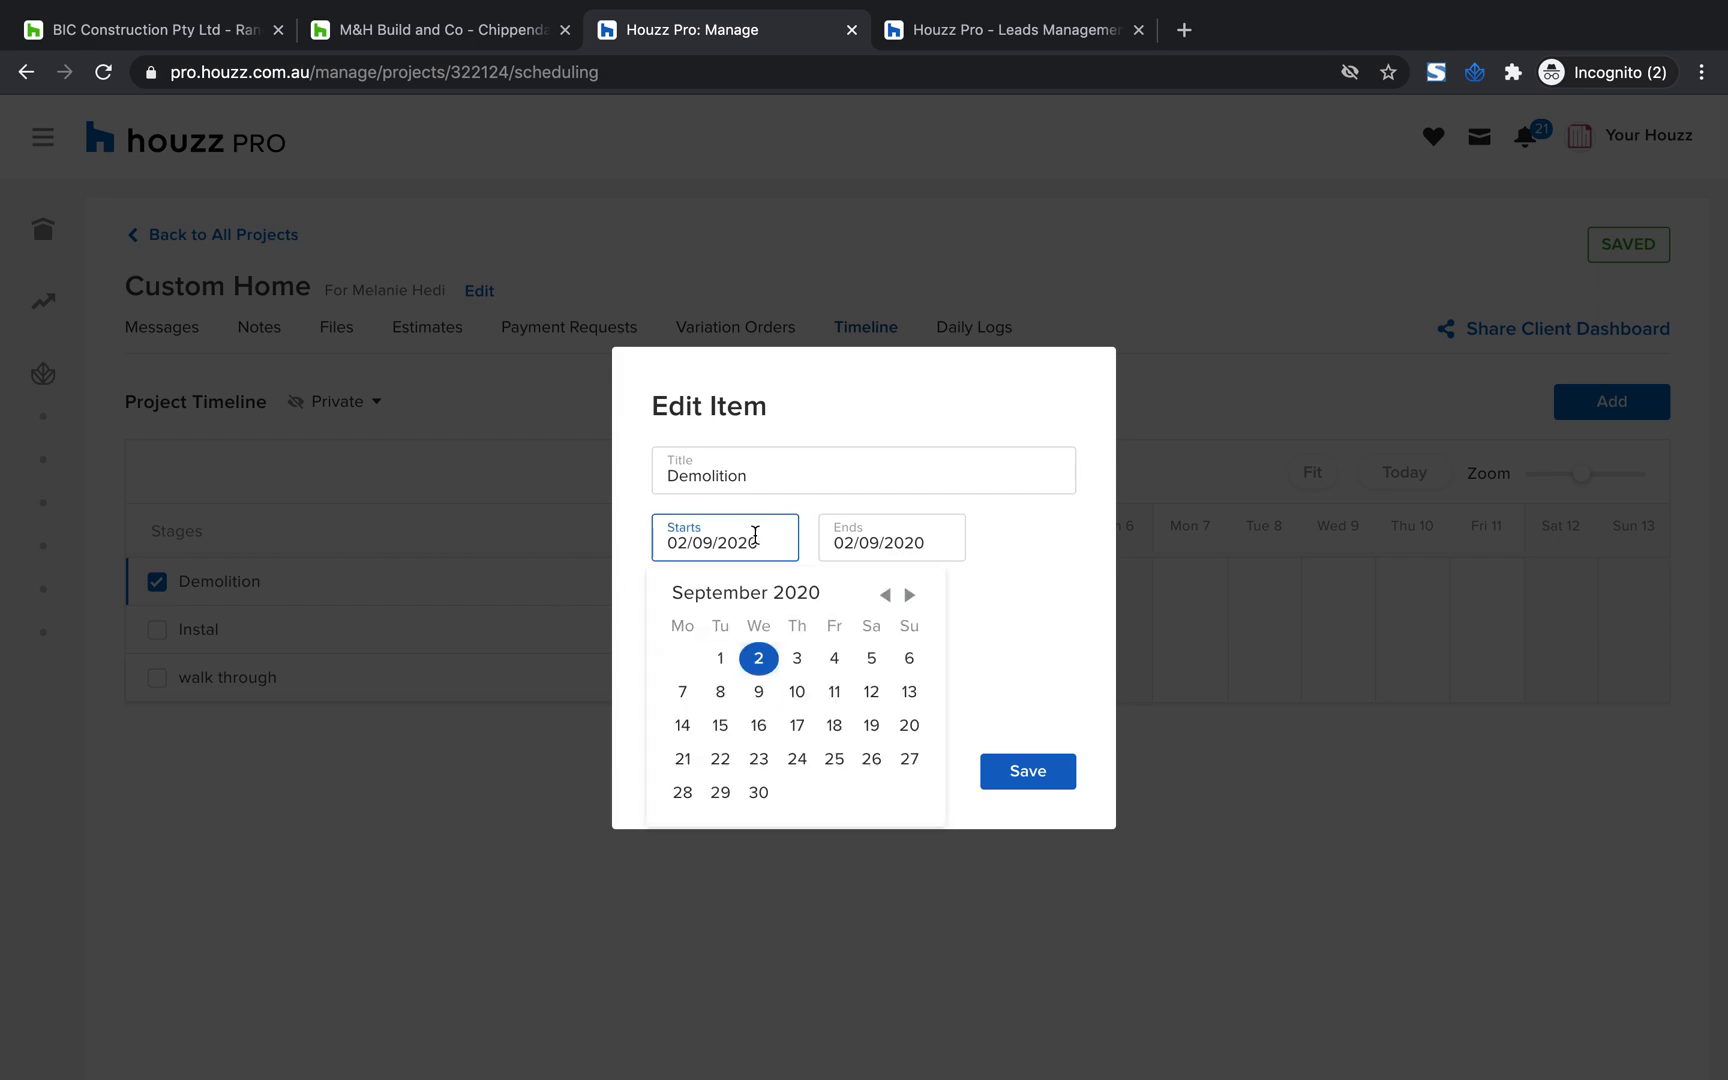
{"action": "left_click", "coordinate": [871, 658]}
{"action": "left_click", "coordinate": [760, 758]}
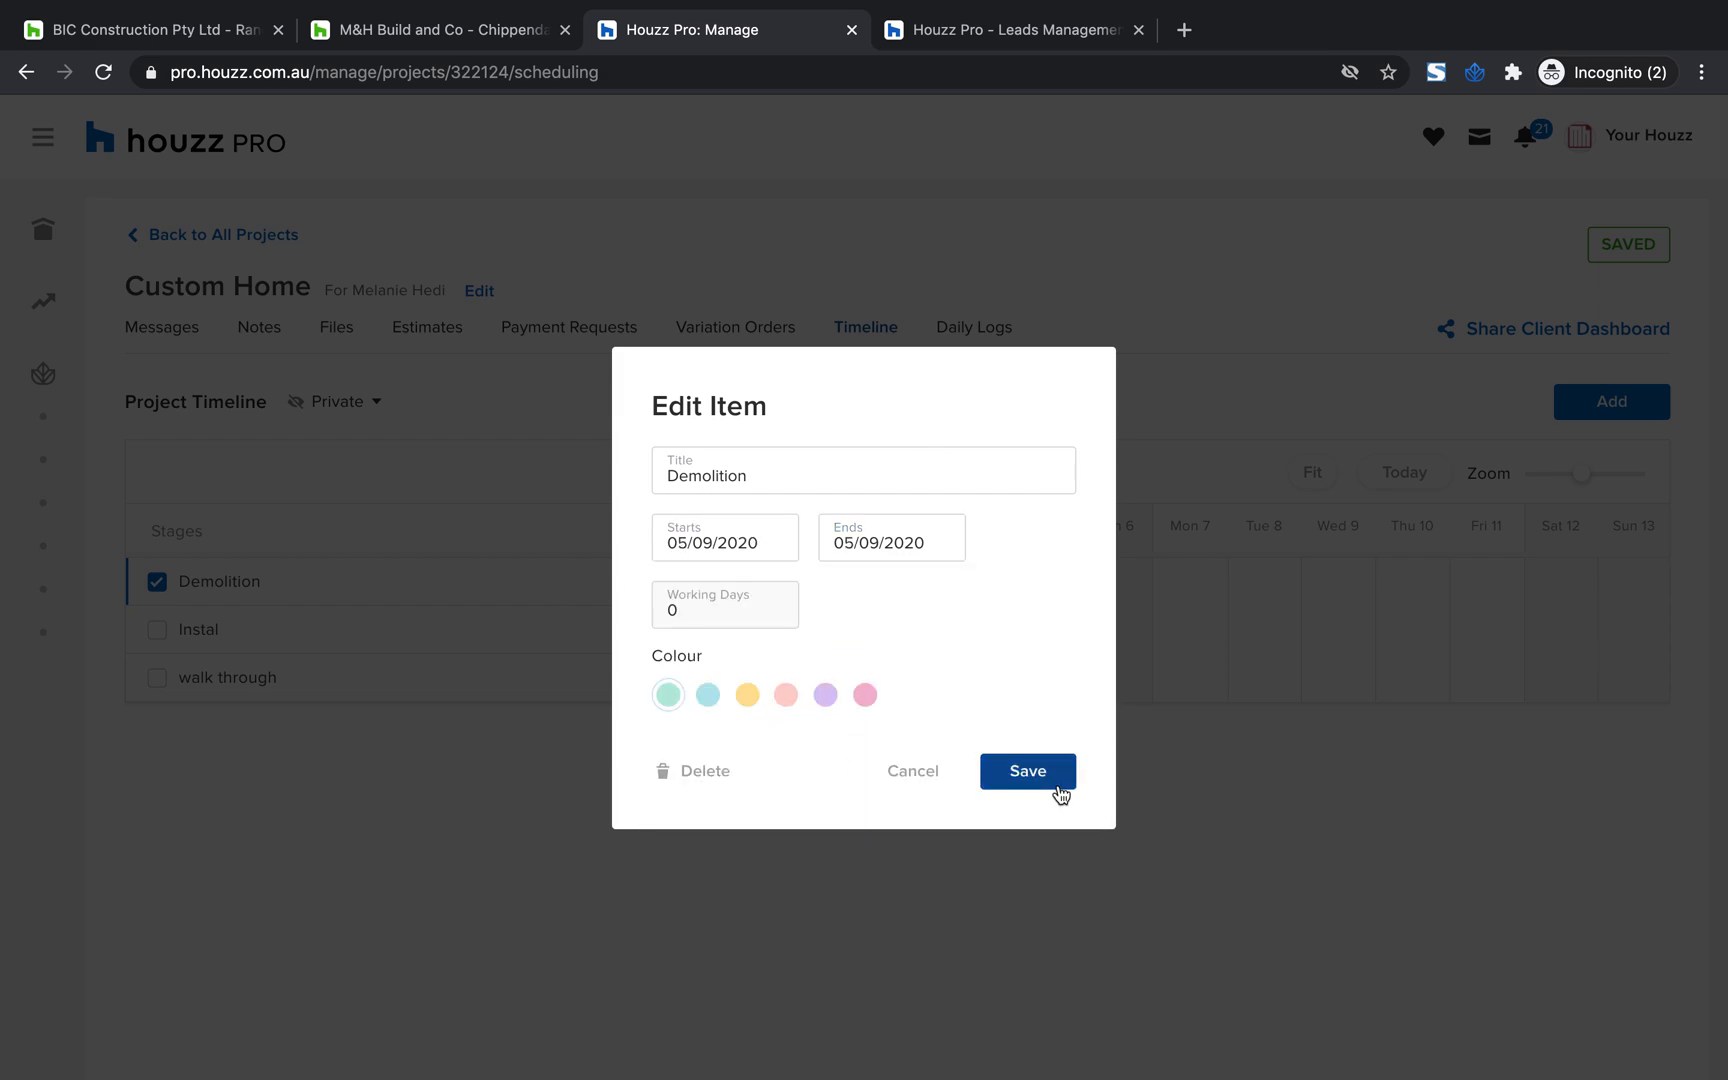
{"action": "left_click", "coordinate": [1028, 771]}
Extend the Instal stage to end on Fri 4 and the walk through stage to end on Sat 5
{"action": "left_click_drag", "start_coordinate": [866, 629], "coordinate": [945, 629]}
{"action": "left_click_drag", "start_coordinate": [850, 678], "coordinate": [918, 690]}
{"action": "left_click", "coordinate": [606, 581]}
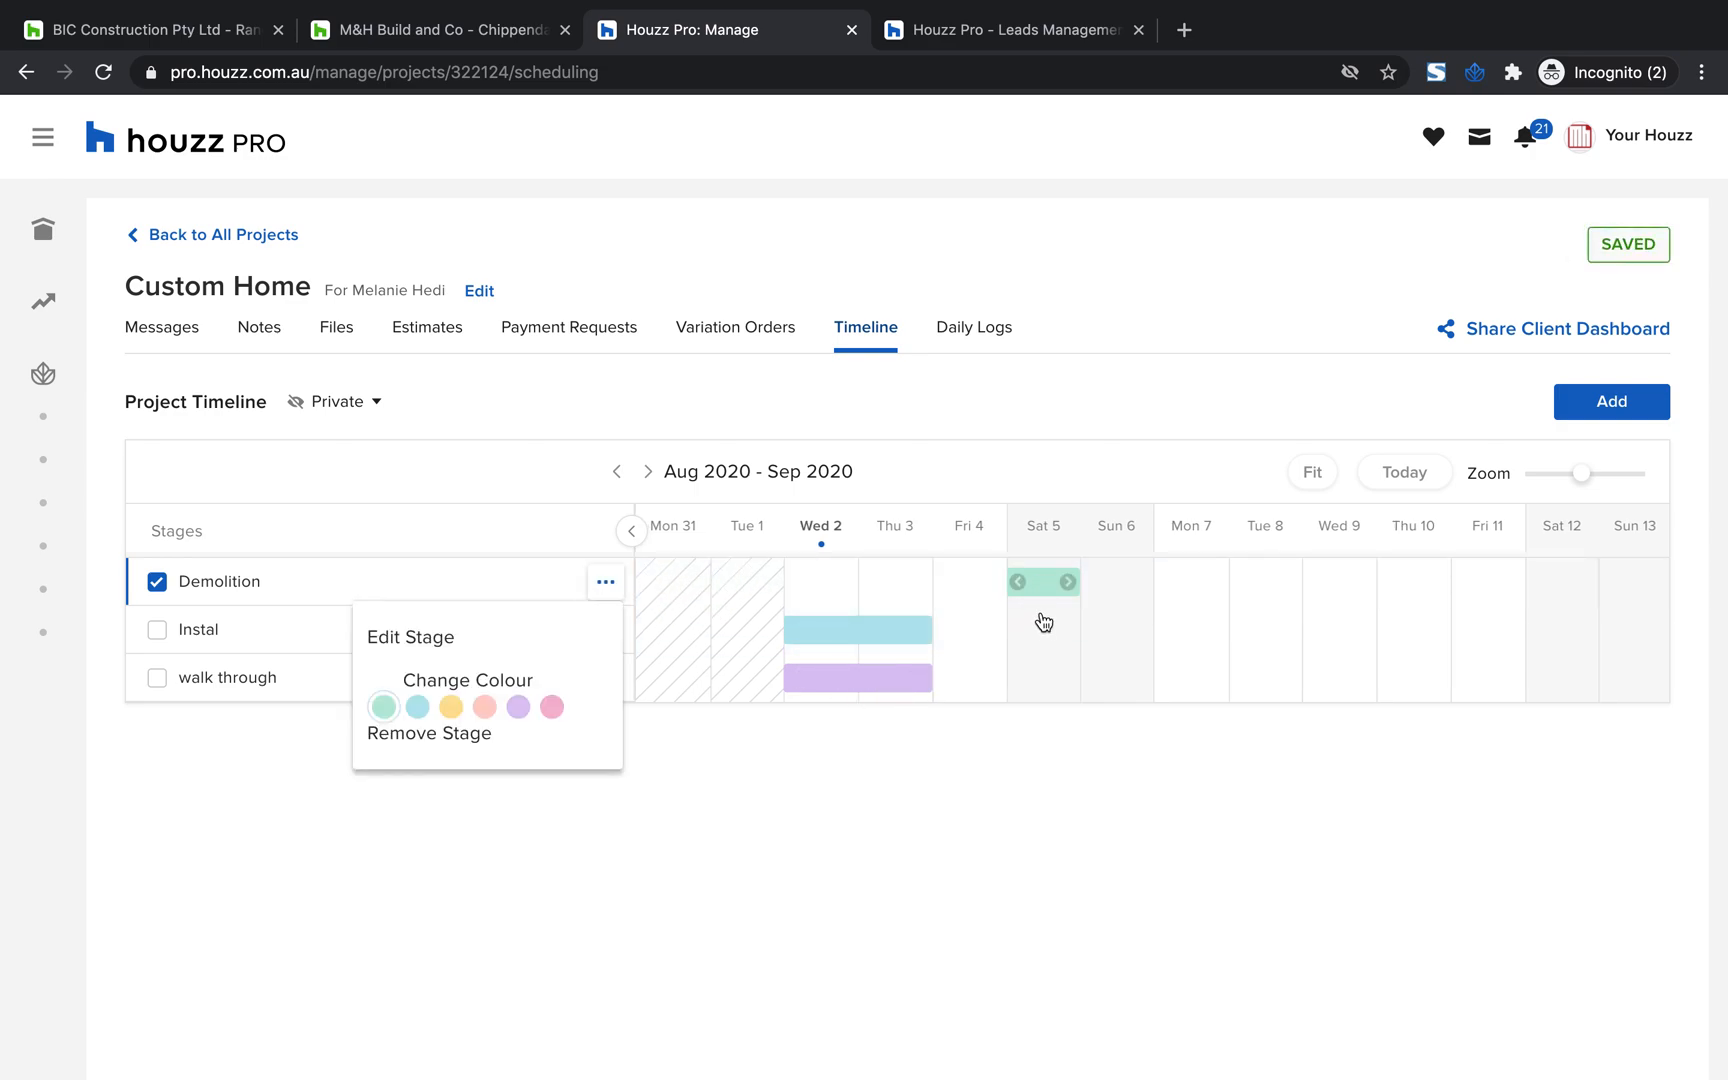
{"action": "left_click_drag", "start_coordinate": [1043, 604], "coordinate": [1043, 642]}
{"action": "left_click_drag", "start_coordinate": [933, 638], "coordinate": [1041, 657]}
{"action": "left_click_drag", "start_coordinate": [920, 677], "coordinate": [1069, 672]}
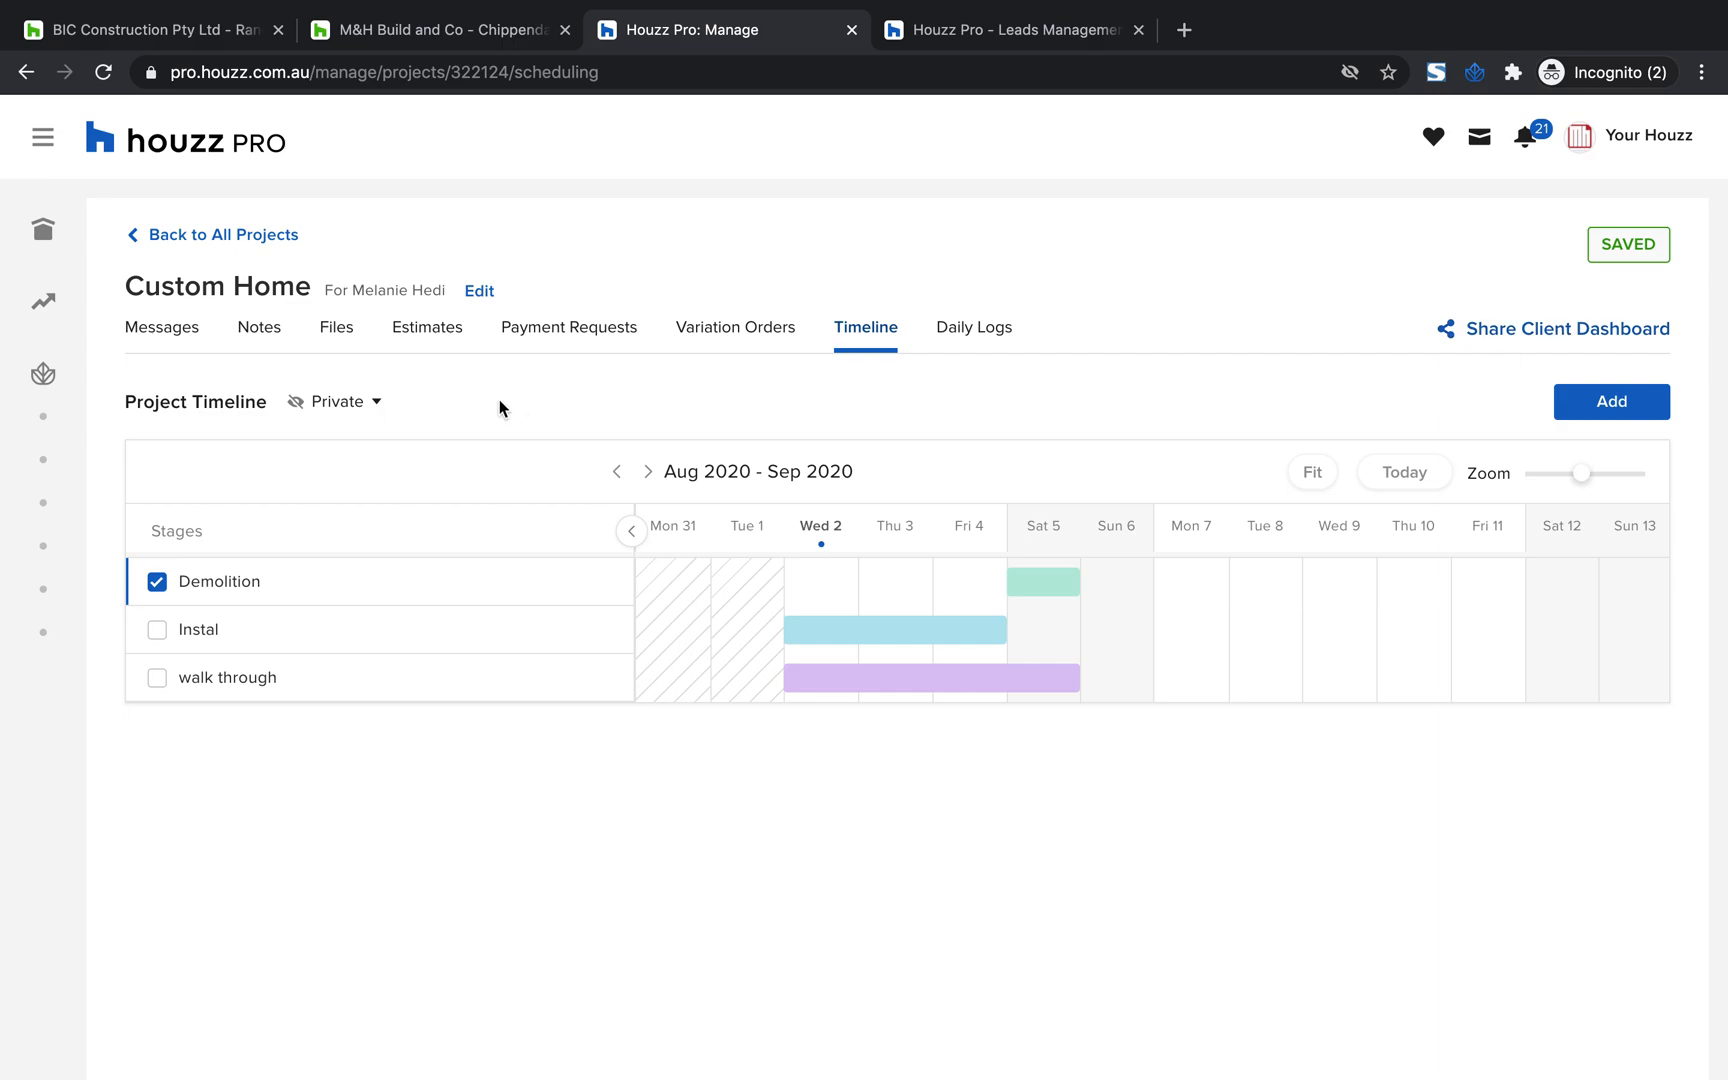
Extend the Demolition stage back to start on Fri 4 and tick the Instal stage
{"action": "left_click", "coordinate": [368, 410]}
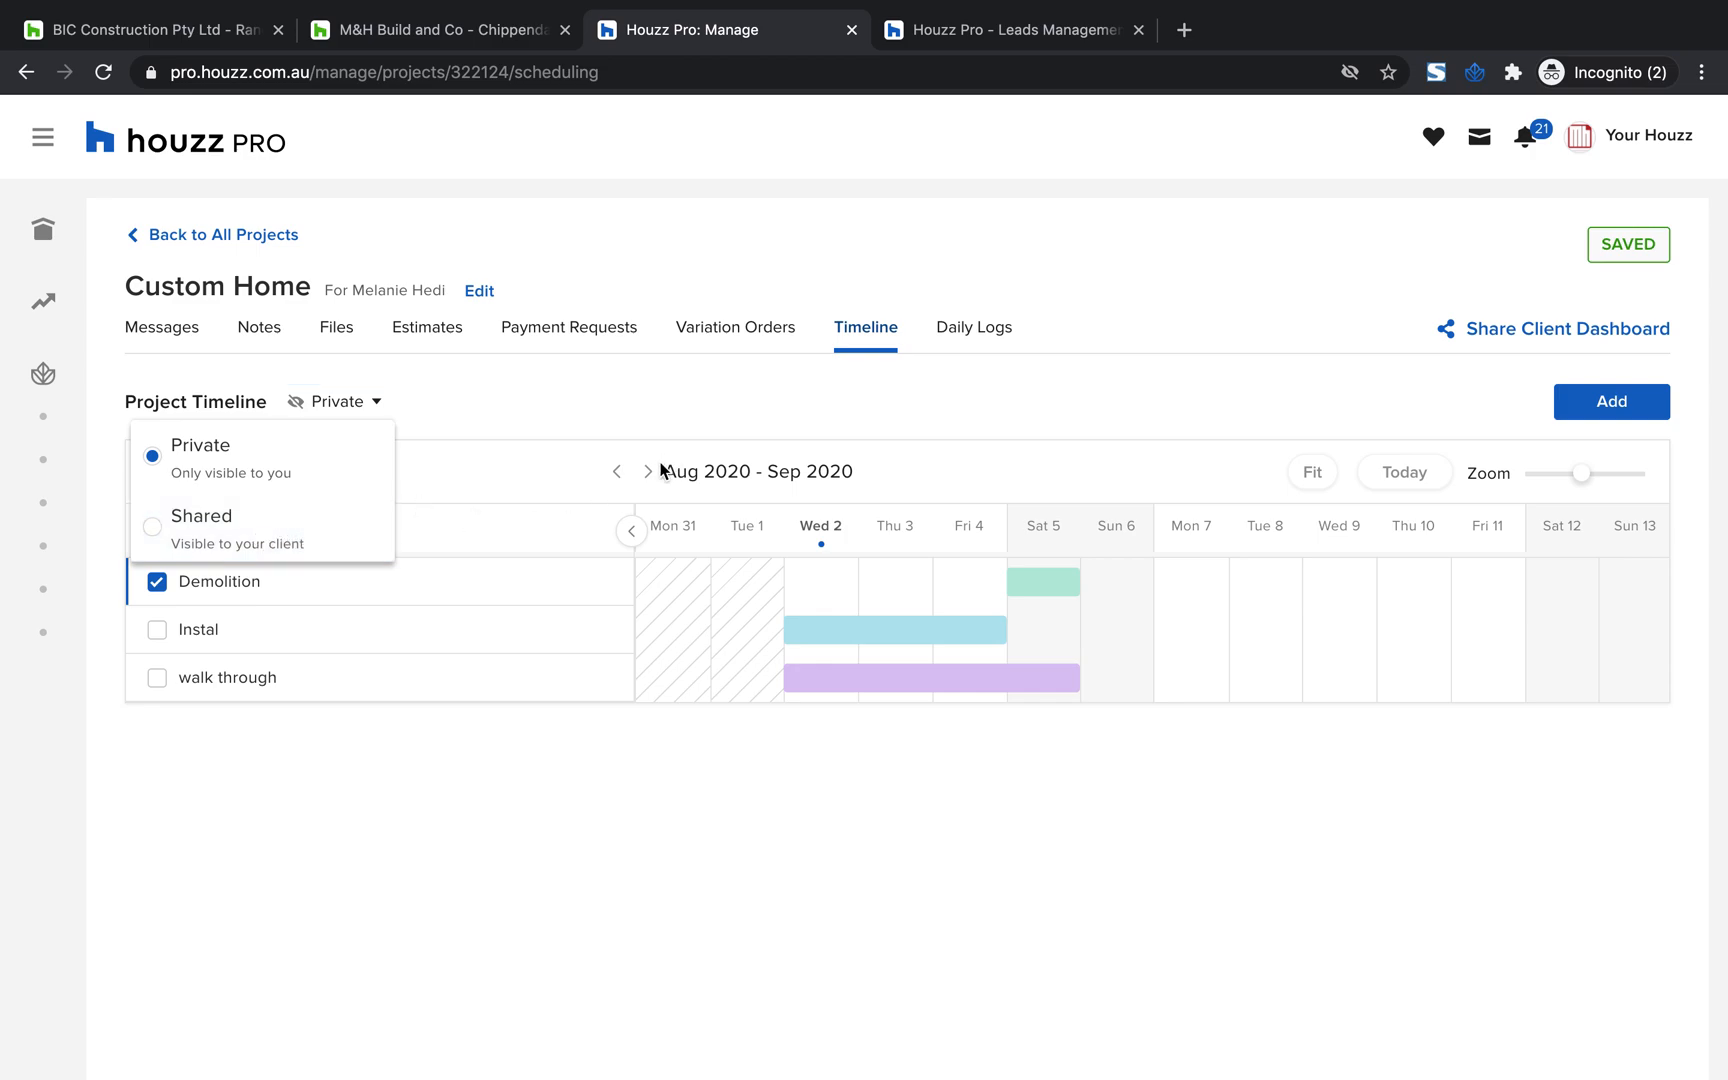
{"action": "left_click_drag", "start_coordinate": [1019, 591], "coordinate": [895, 590]}
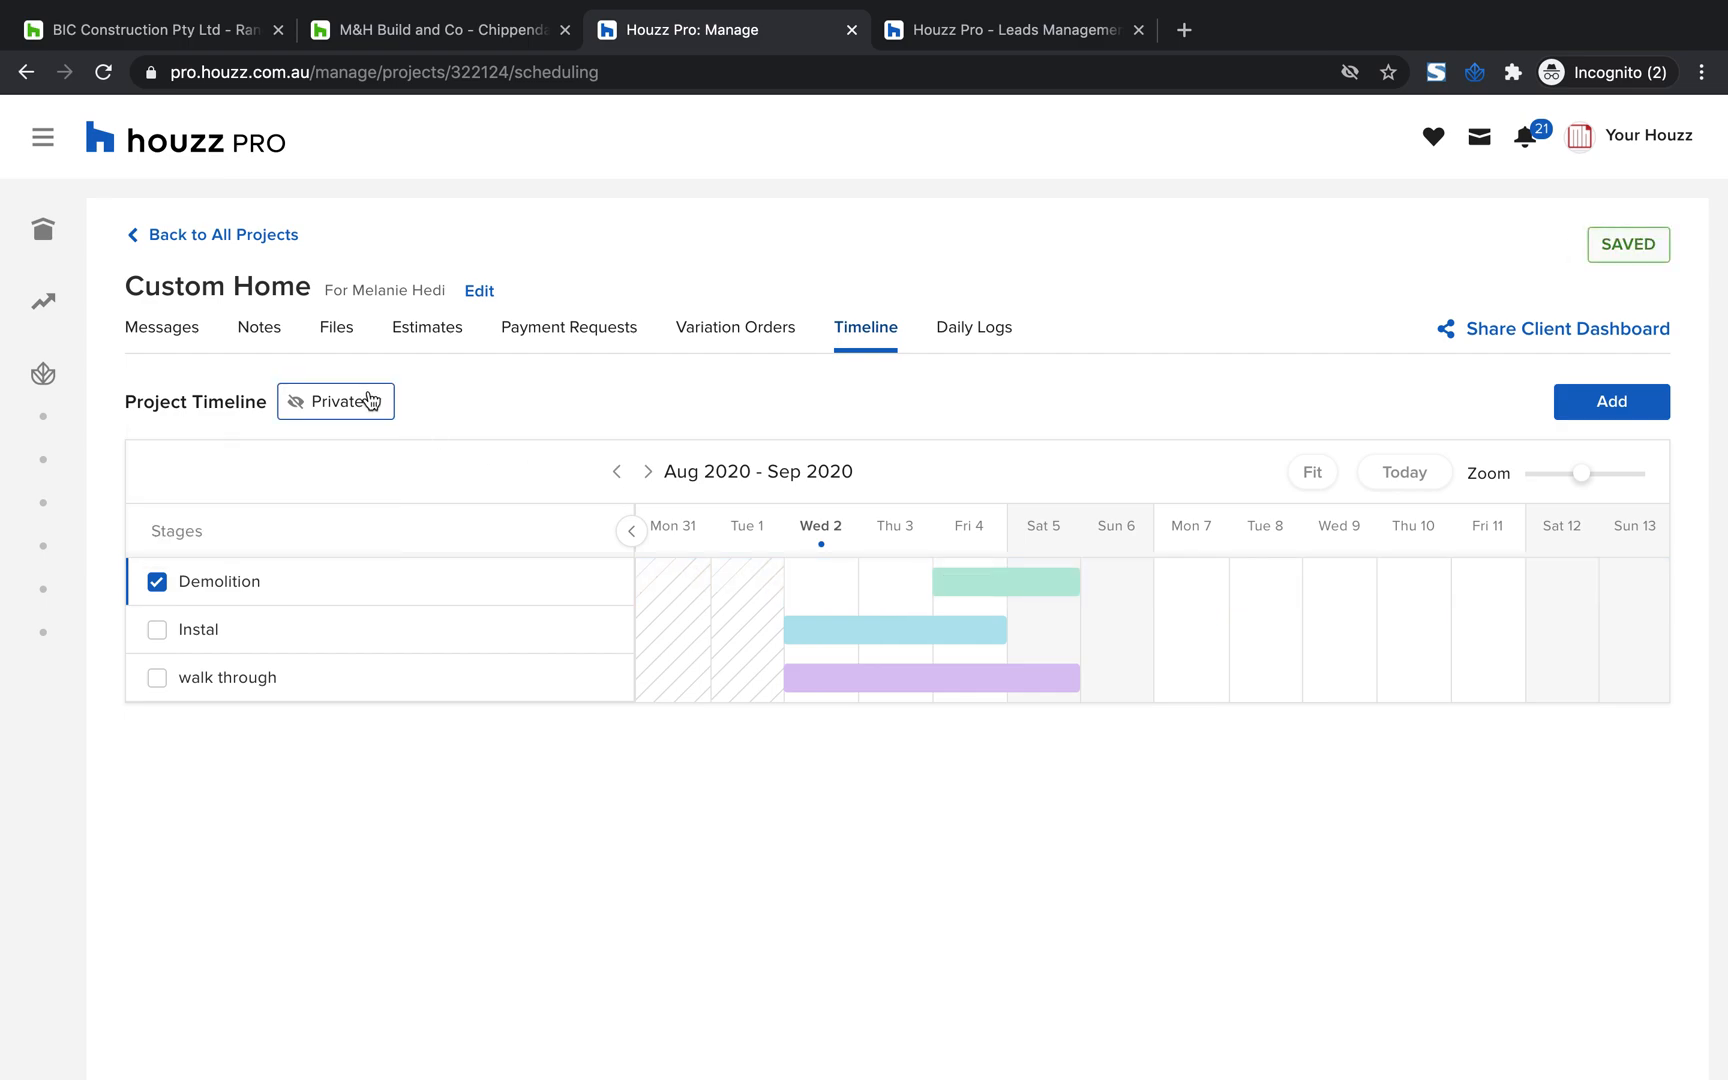
{"action": "left_click", "coordinate": [157, 629]}
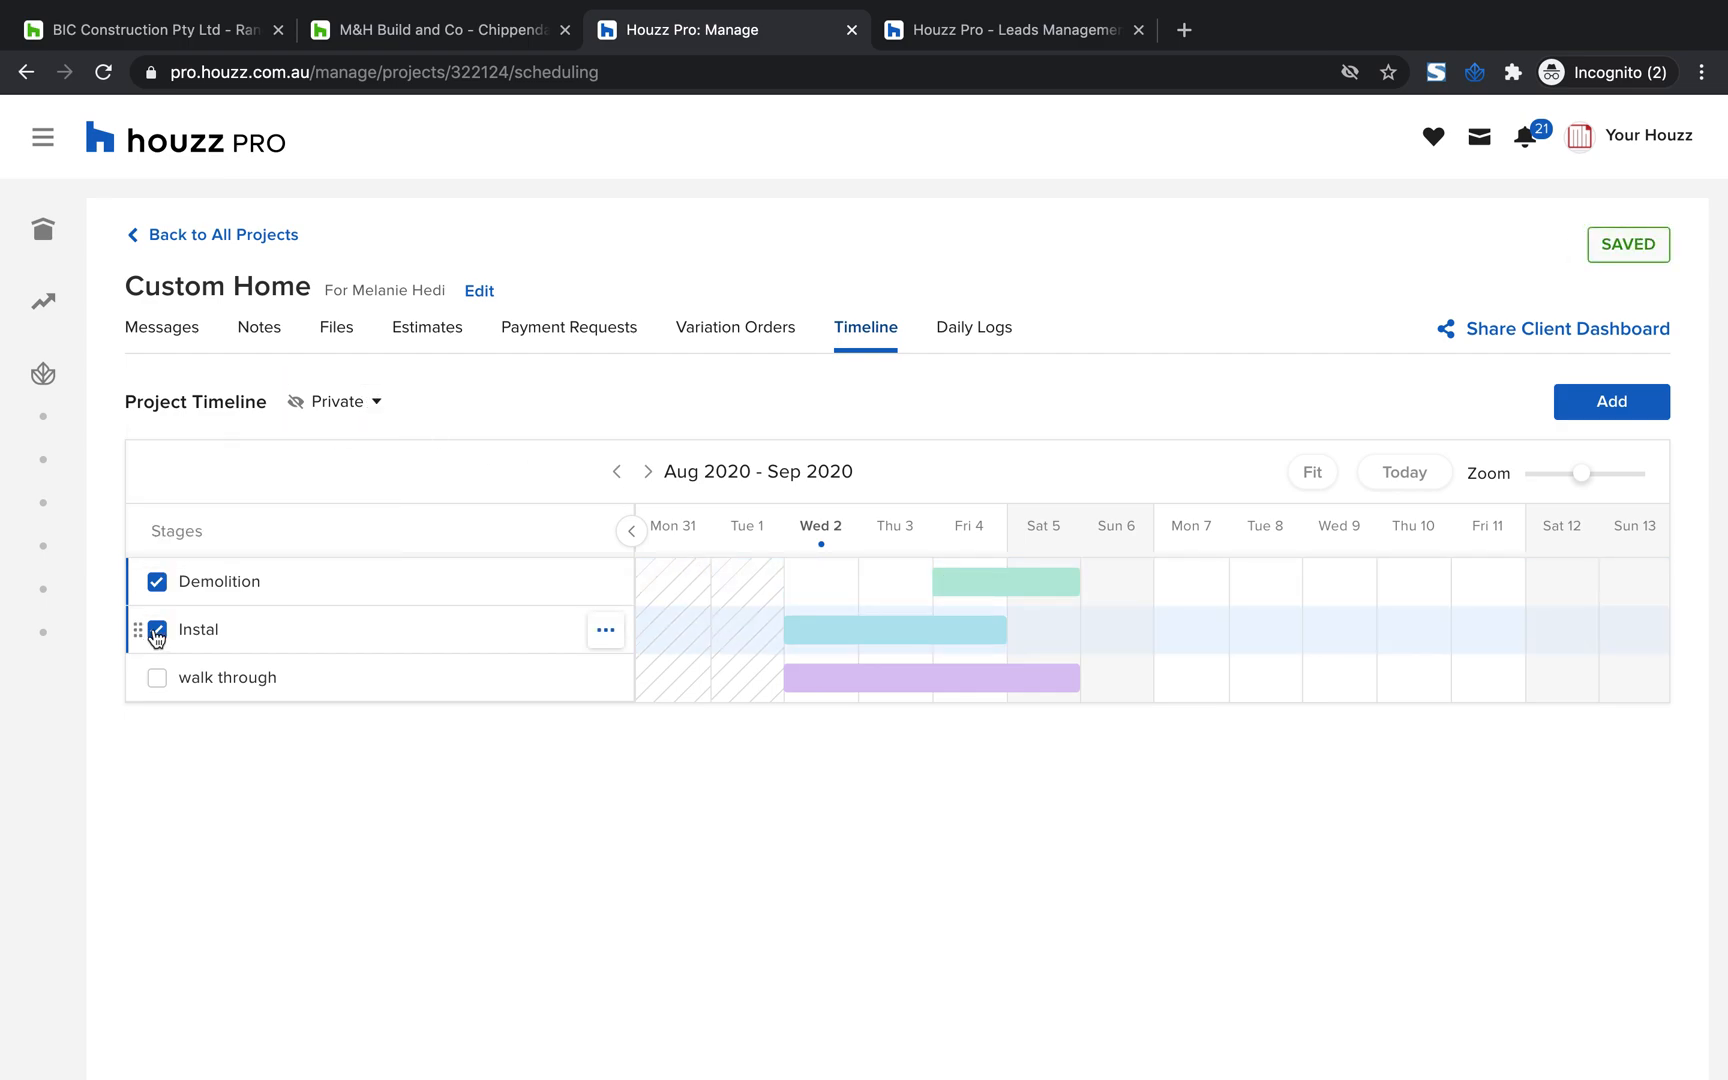
Check the timeline's visibility options and move the walk through stage to run from Thu 3 to Sun 6
{"action": "left_click", "coordinate": [366, 405]}
{"action": "left_click", "coordinate": [812, 398]}
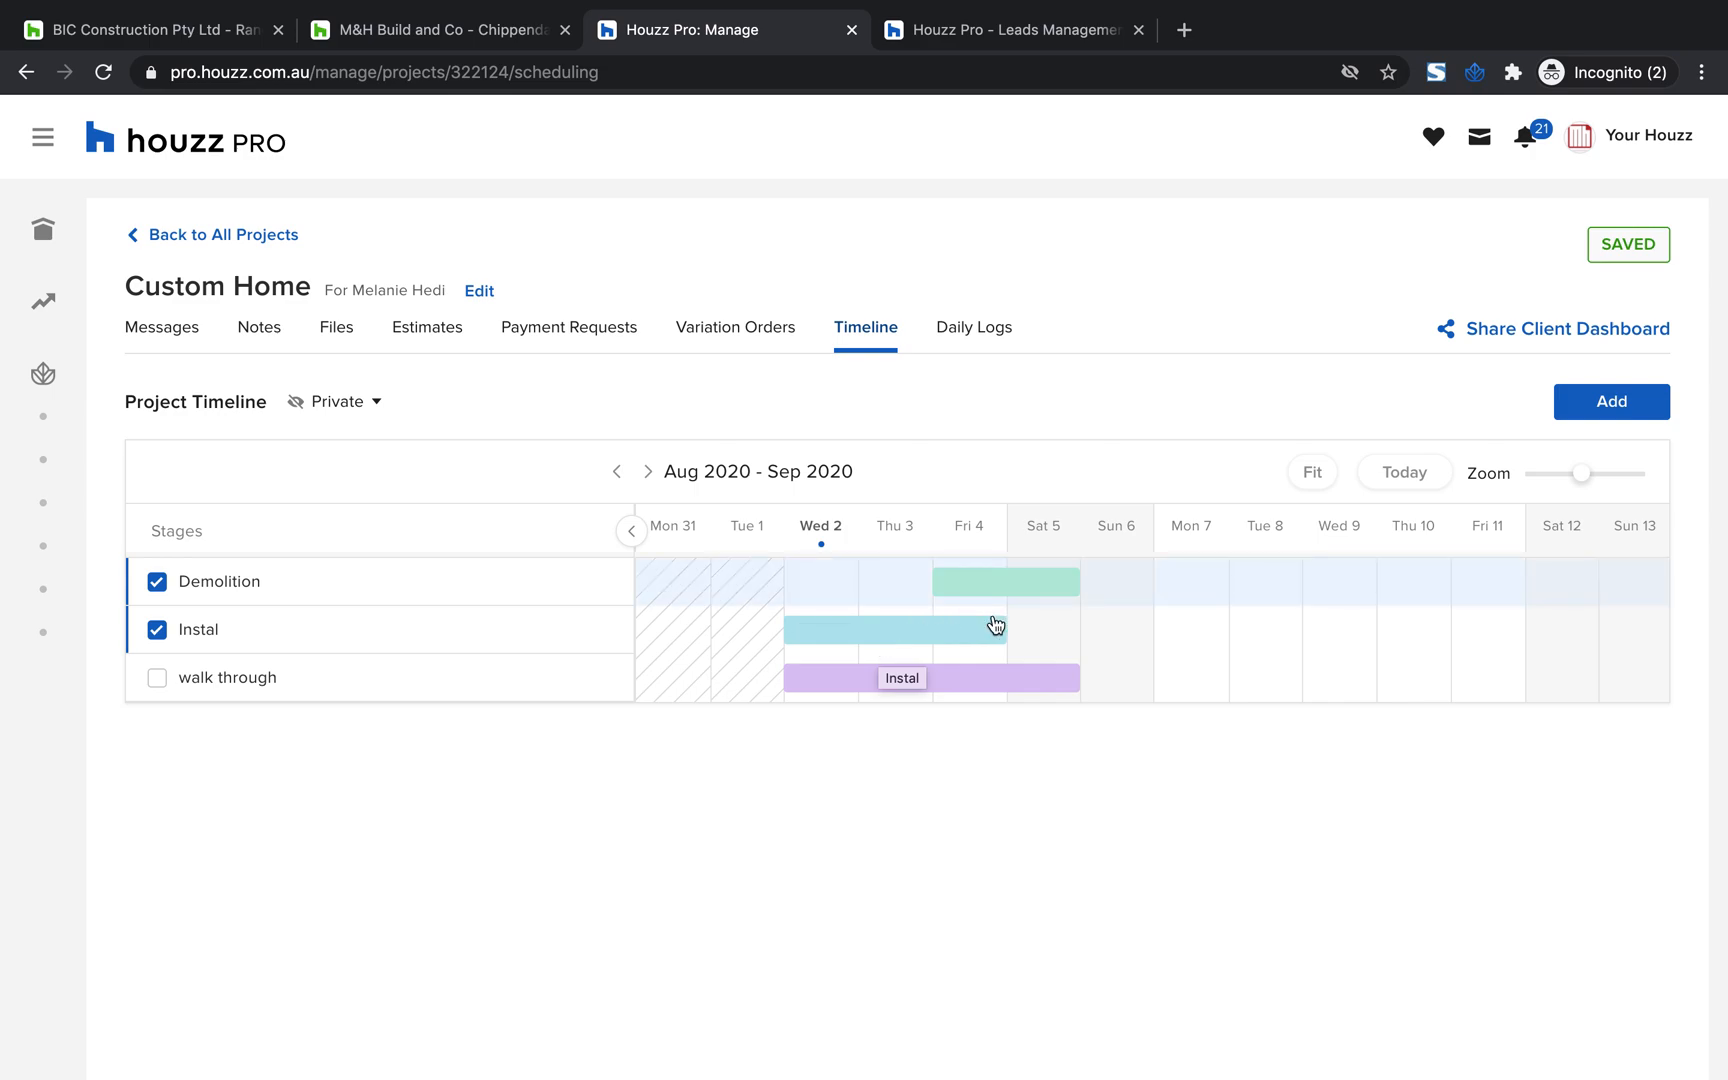
{"action": "left_click_drag", "start_coordinate": [1073, 681], "coordinate": [1136, 676]}
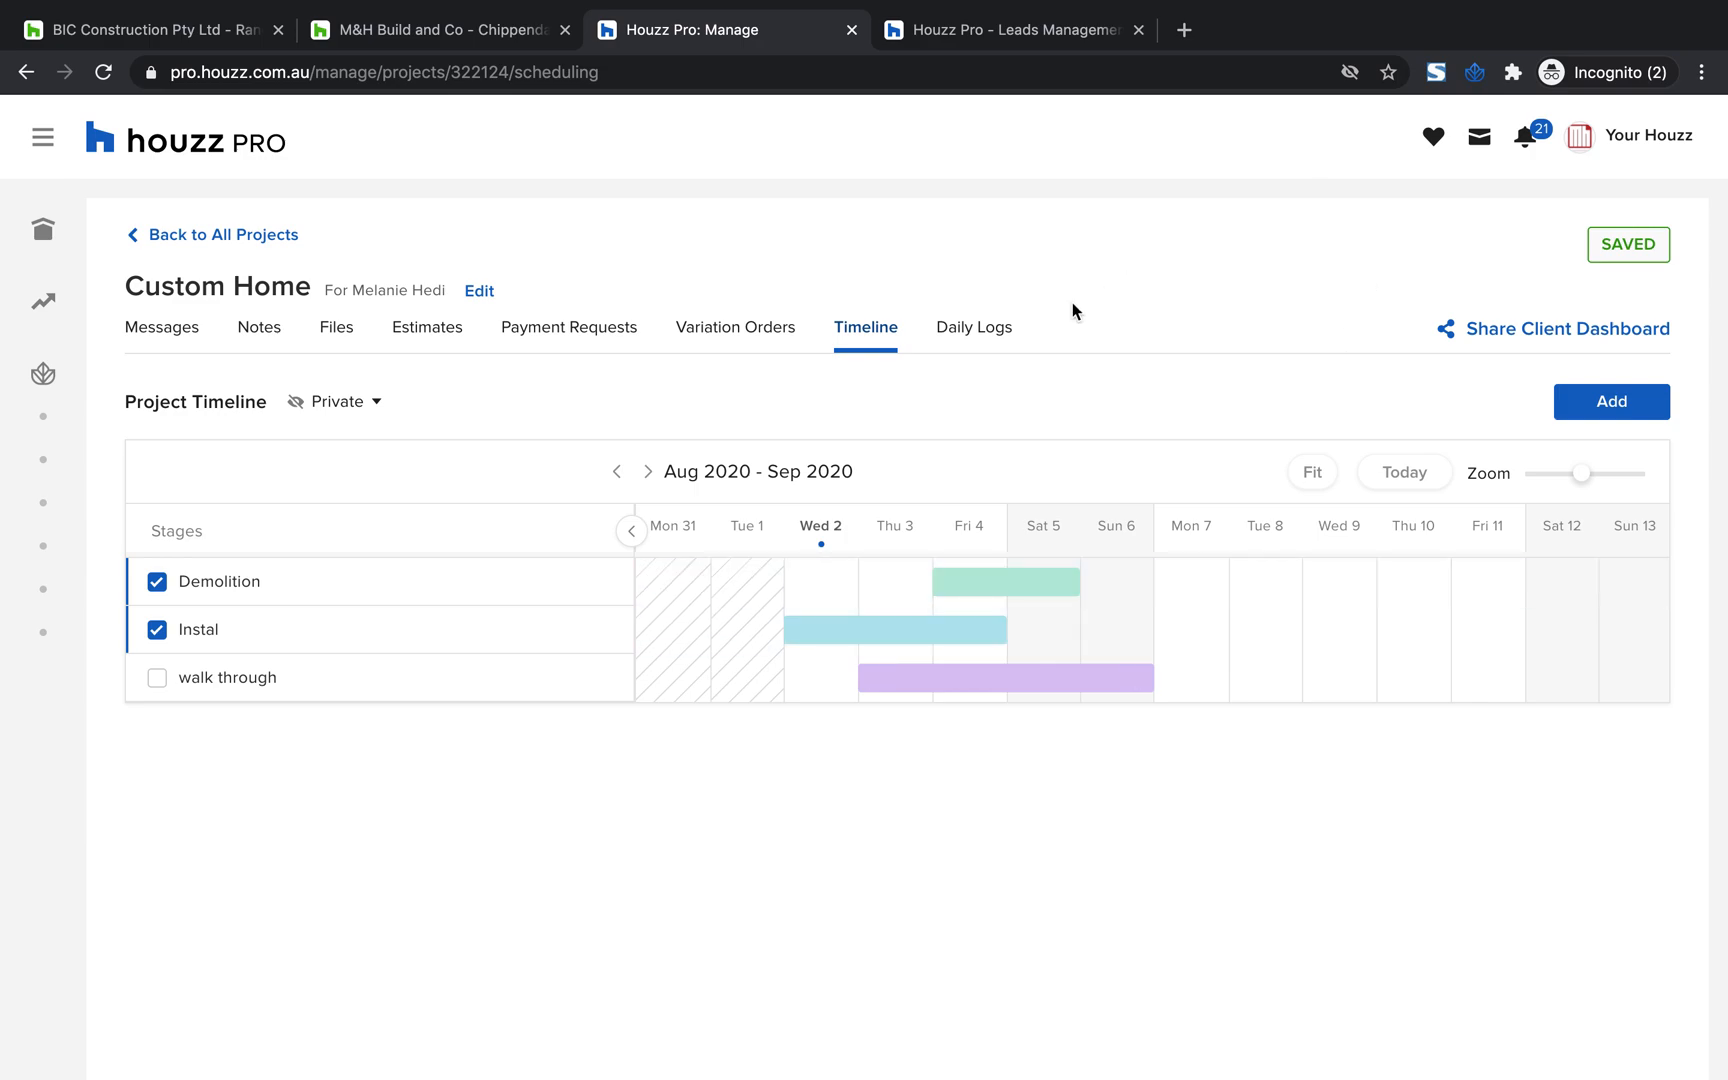
Open the project's daily logs and examine the sample log's sections, from the overview down to weather and visitors
{"action": "left_click", "coordinate": [962, 336]}
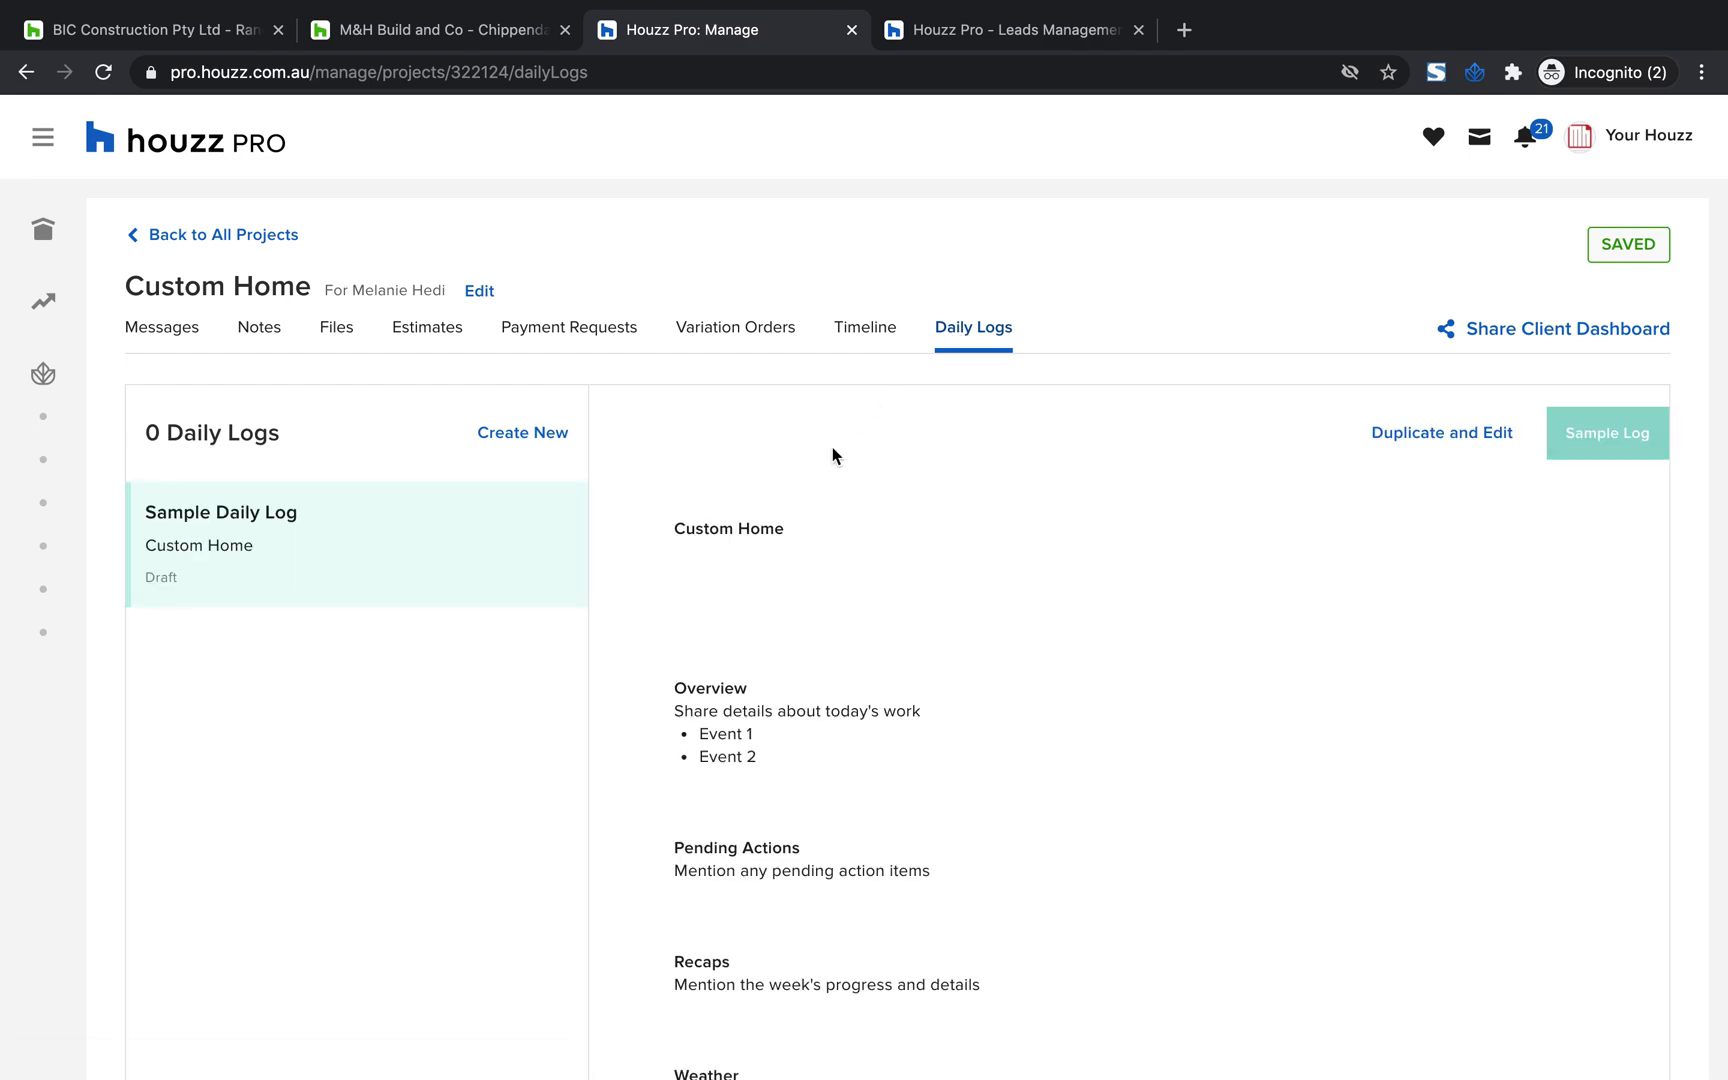
{"action": "scroll", "coordinate": [1138, 688], "scroll_direction": "down", "scroll_amount": 1}
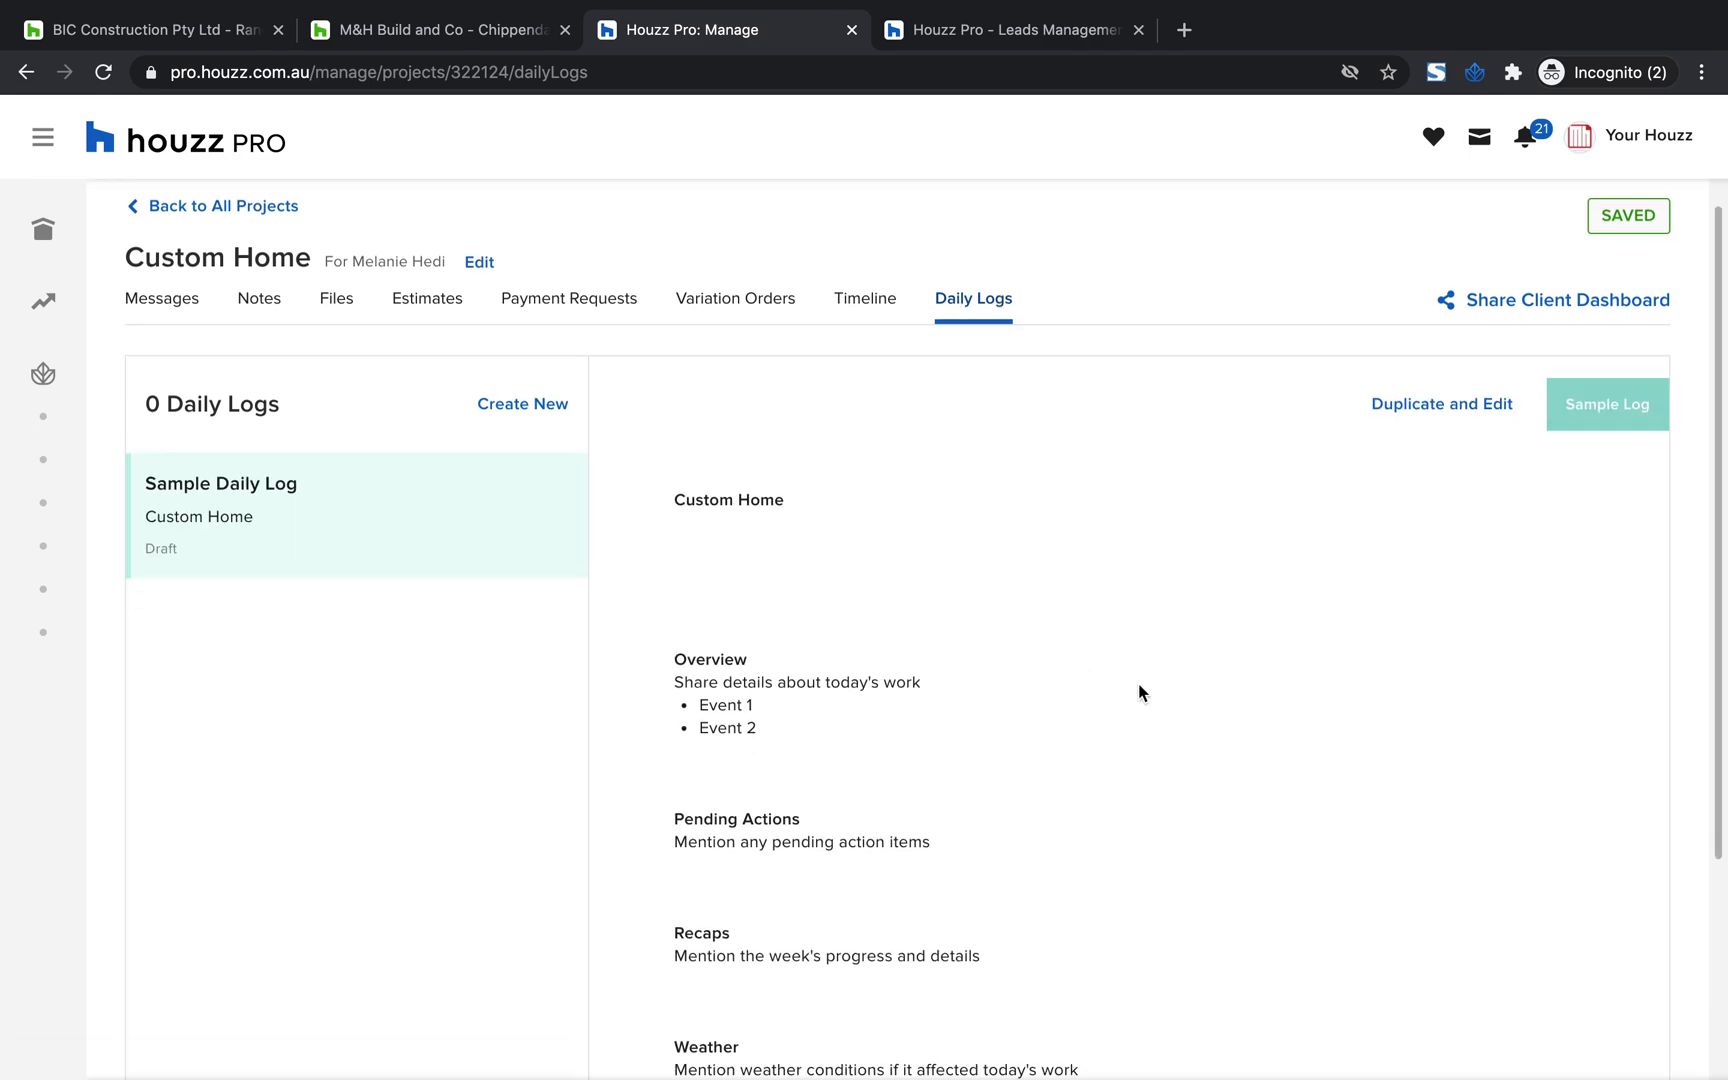
{"action": "scroll", "coordinate": [1138, 692], "scroll_direction": "down", "scroll_amount": 1}
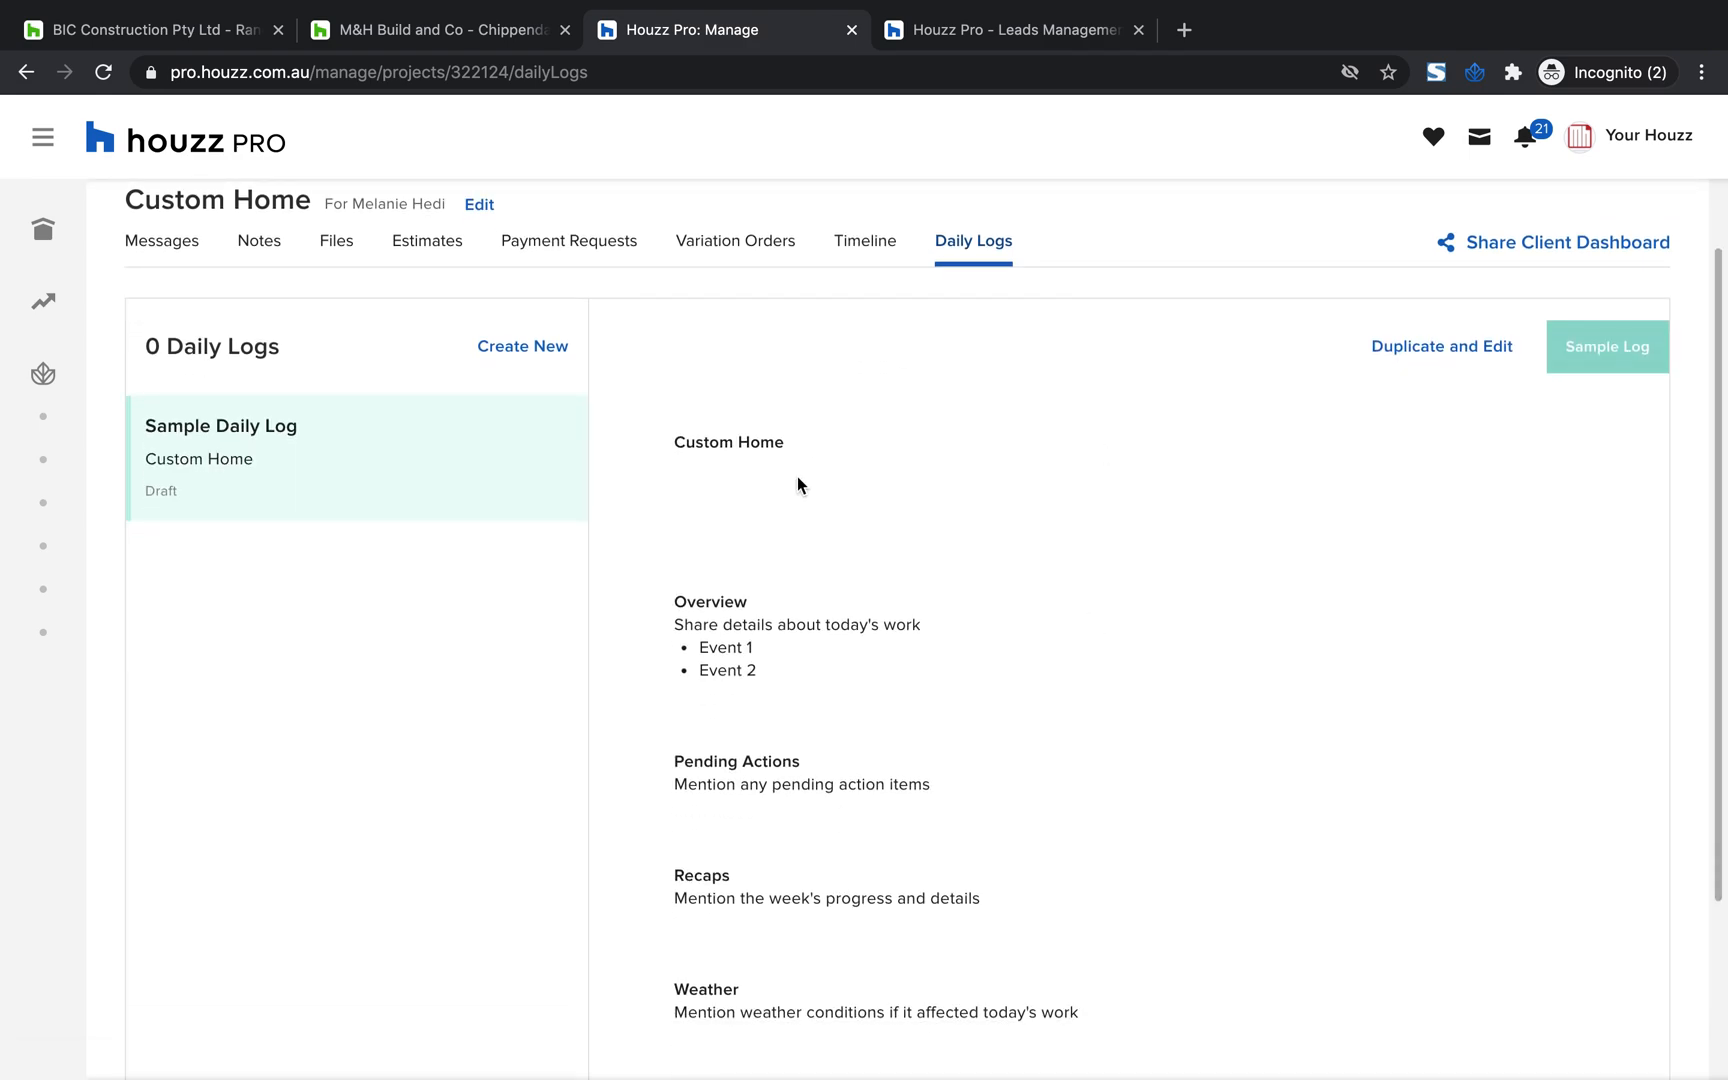
{"action": "scroll", "coordinate": [806, 470], "scroll_direction": "down", "scroll_amount": 3}
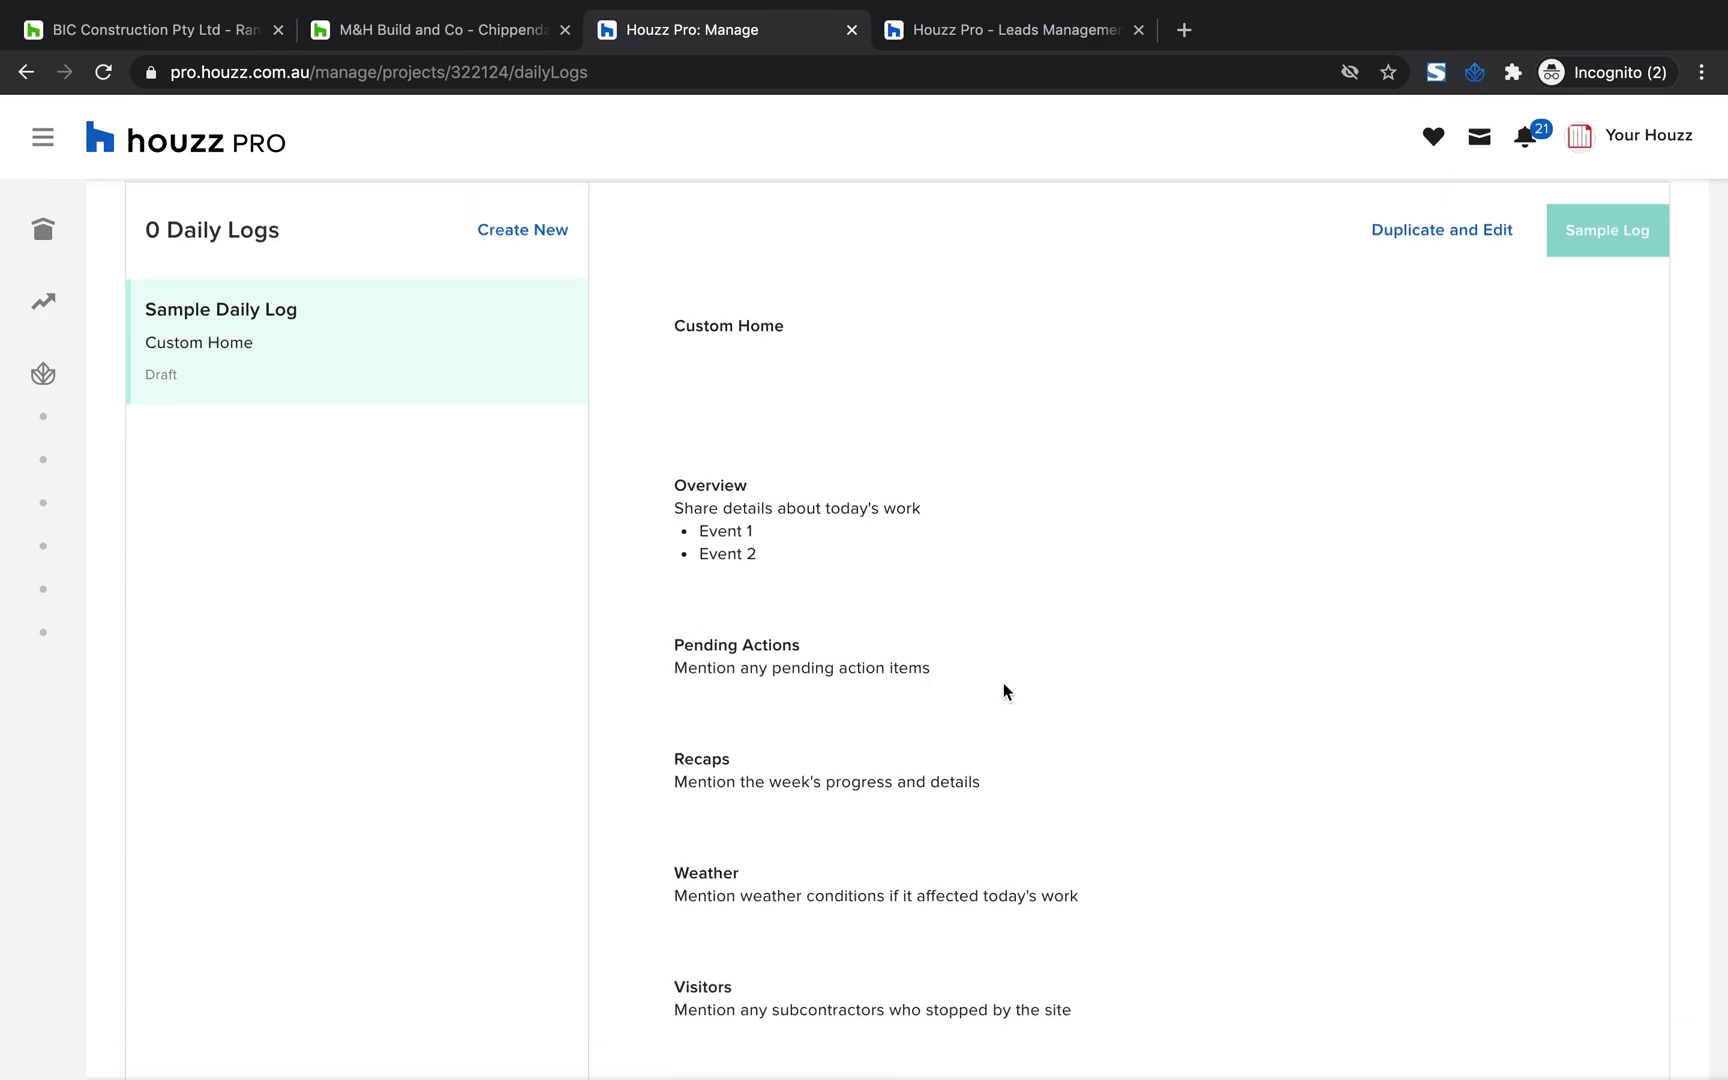
{"action": "left_click_drag", "start_coordinate": [931, 672], "coordinate": [668, 645]}
{"action": "left_click_drag", "start_coordinate": [1020, 795], "coordinate": [677, 757]}
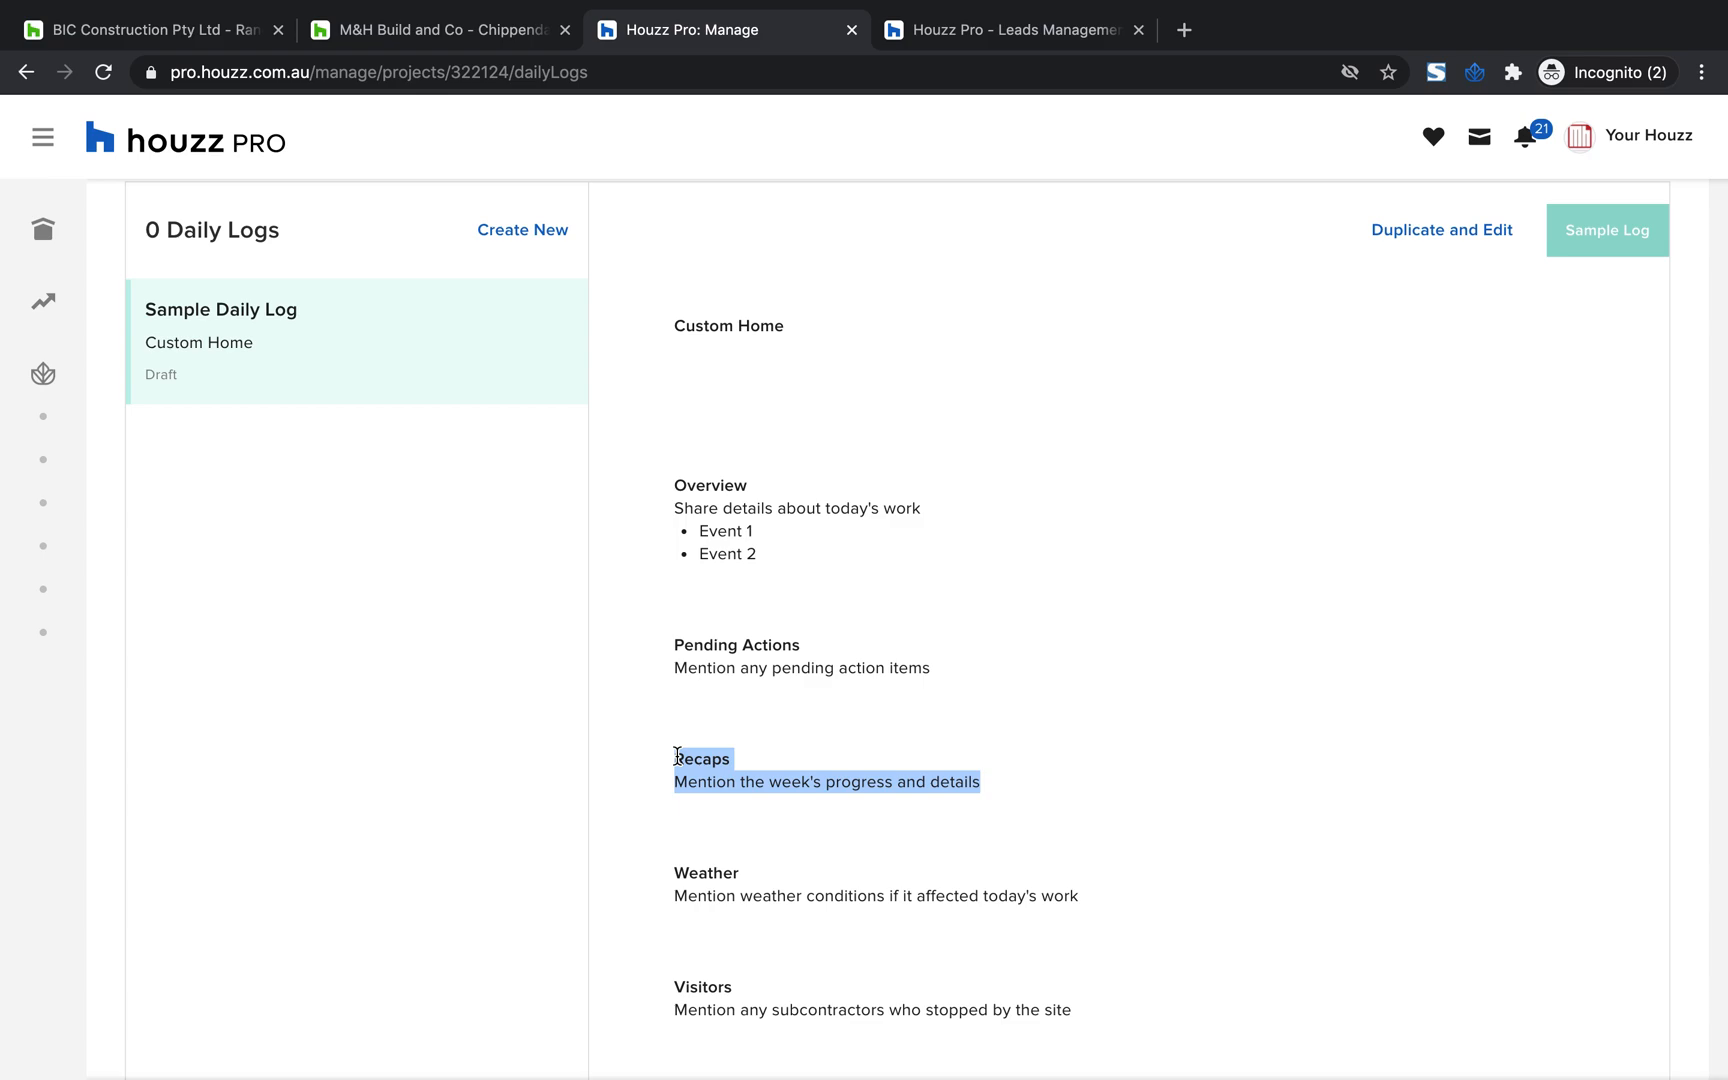
{"action": "left_click_drag", "start_coordinate": [1080, 898], "coordinate": [672, 875]}
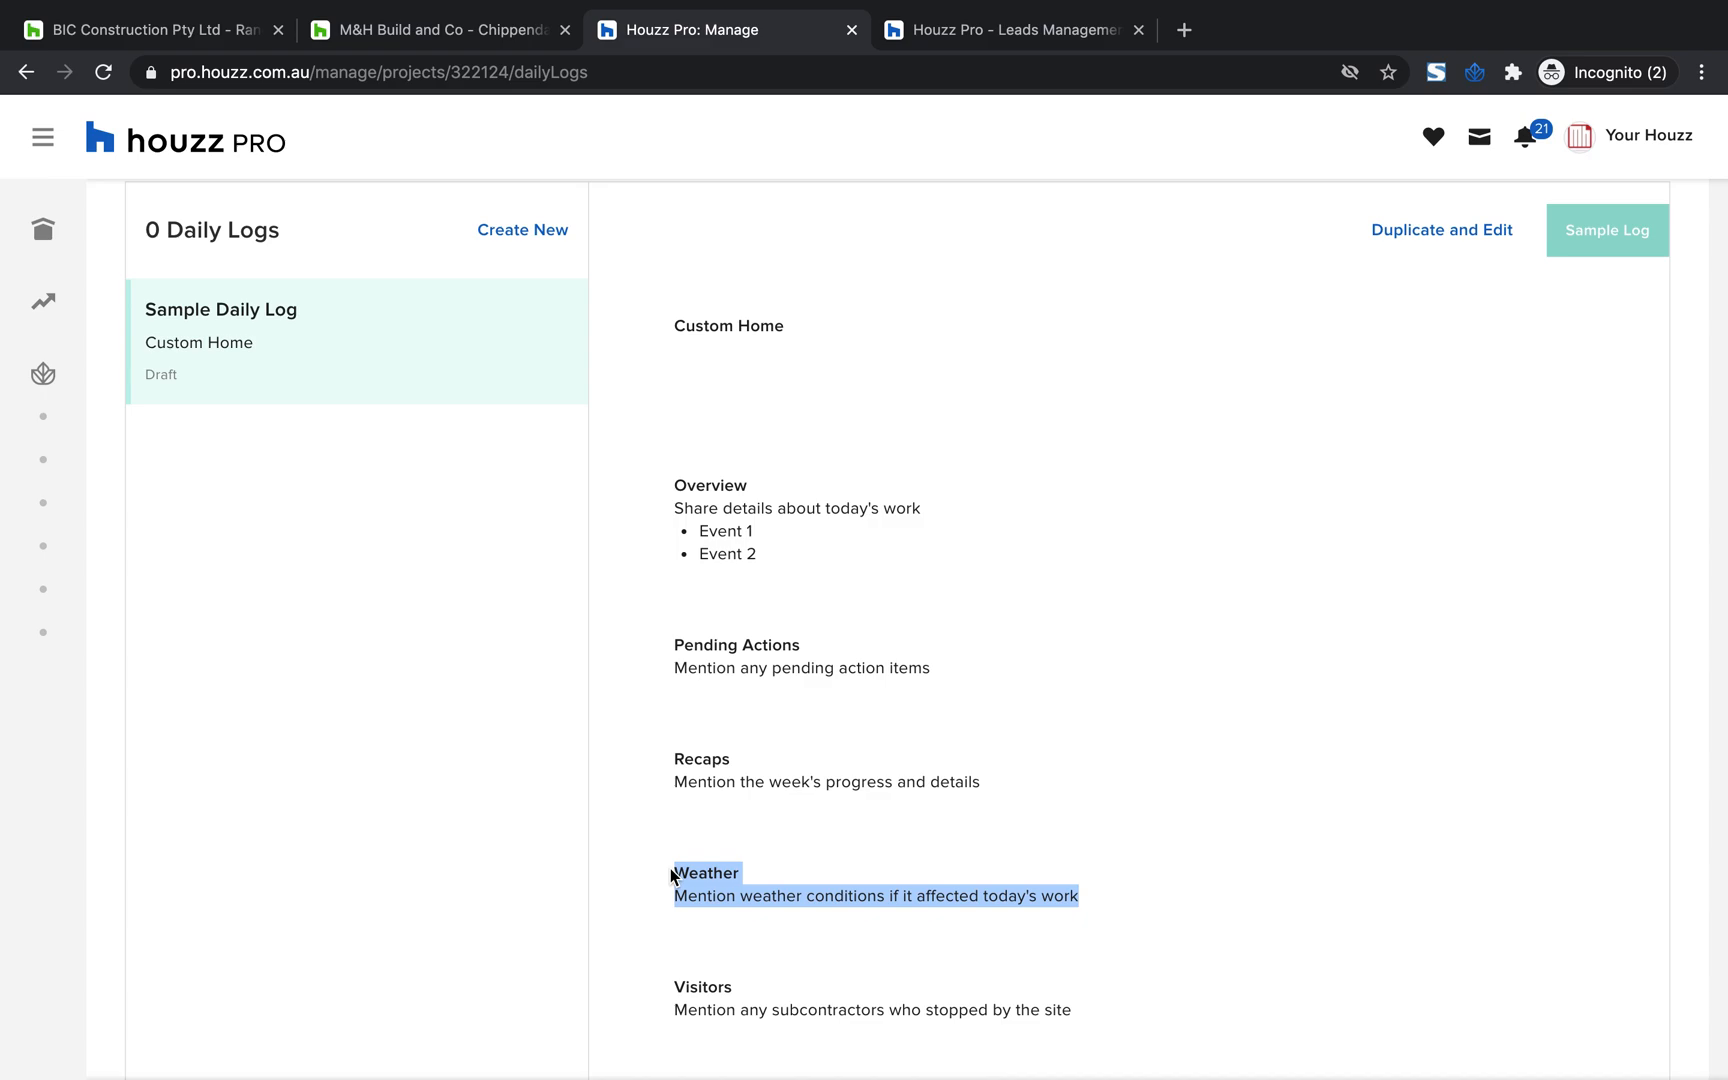
{"action": "left_click_drag", "start_coordinate": [1078, 1010], "coordinate": [666, 996]}
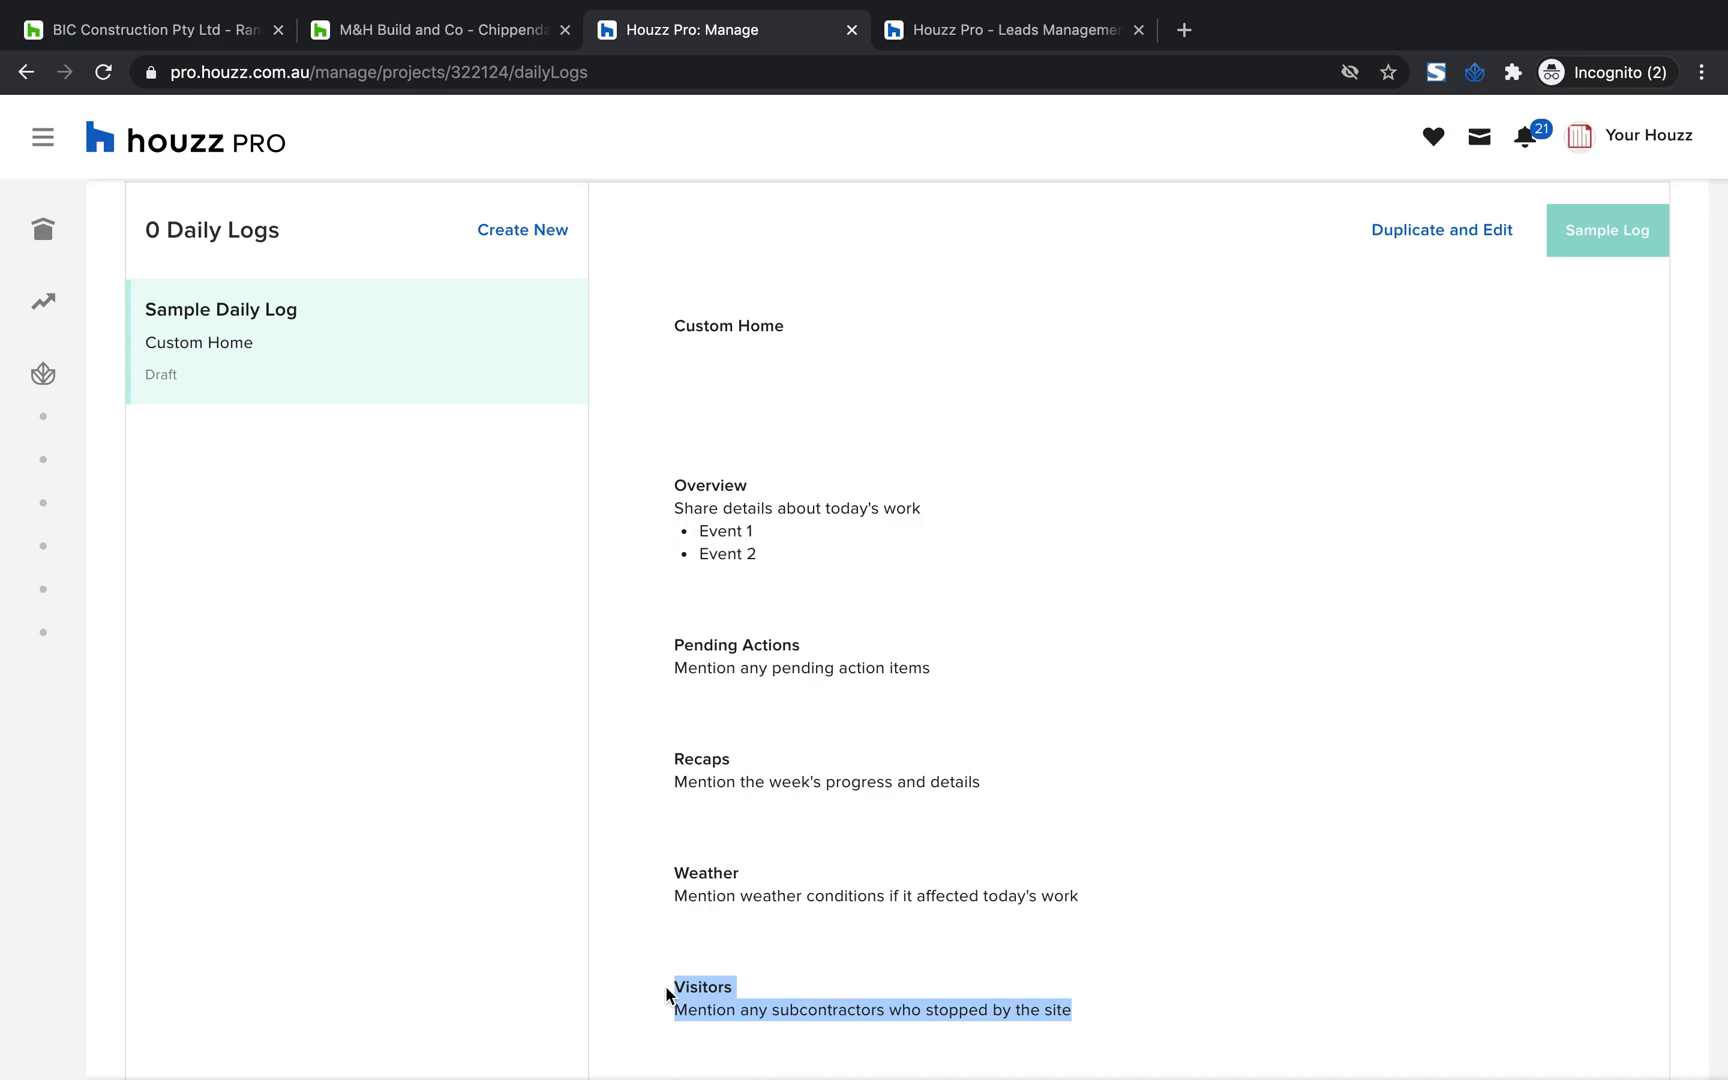
Open the client dashboard preview, examine its sections and email sharing details, and go back to the project
{"action": "scroll", "coordinate": [1085, 772], "scroll_direction": "up", "scroll_amount": 3}
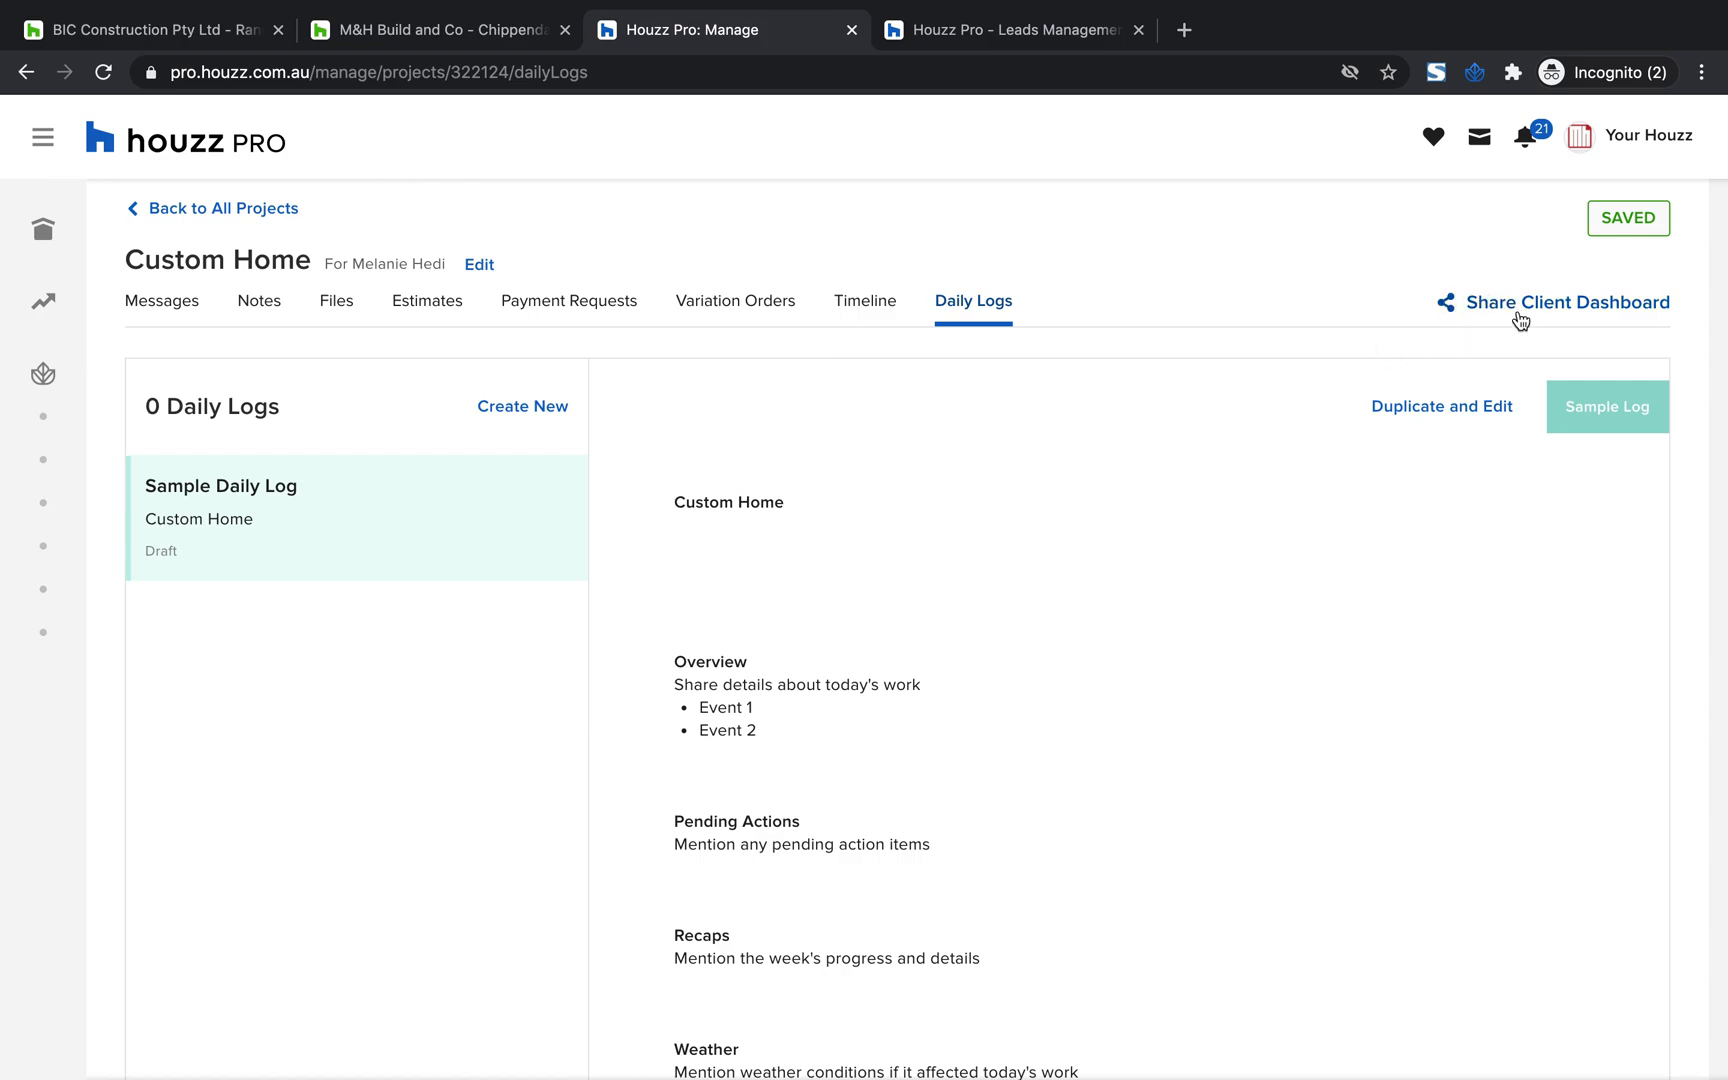
{"action": "scroll", "coordinate": [1488, 302], "scroll_direction": "up", "scroll_amount": 3}
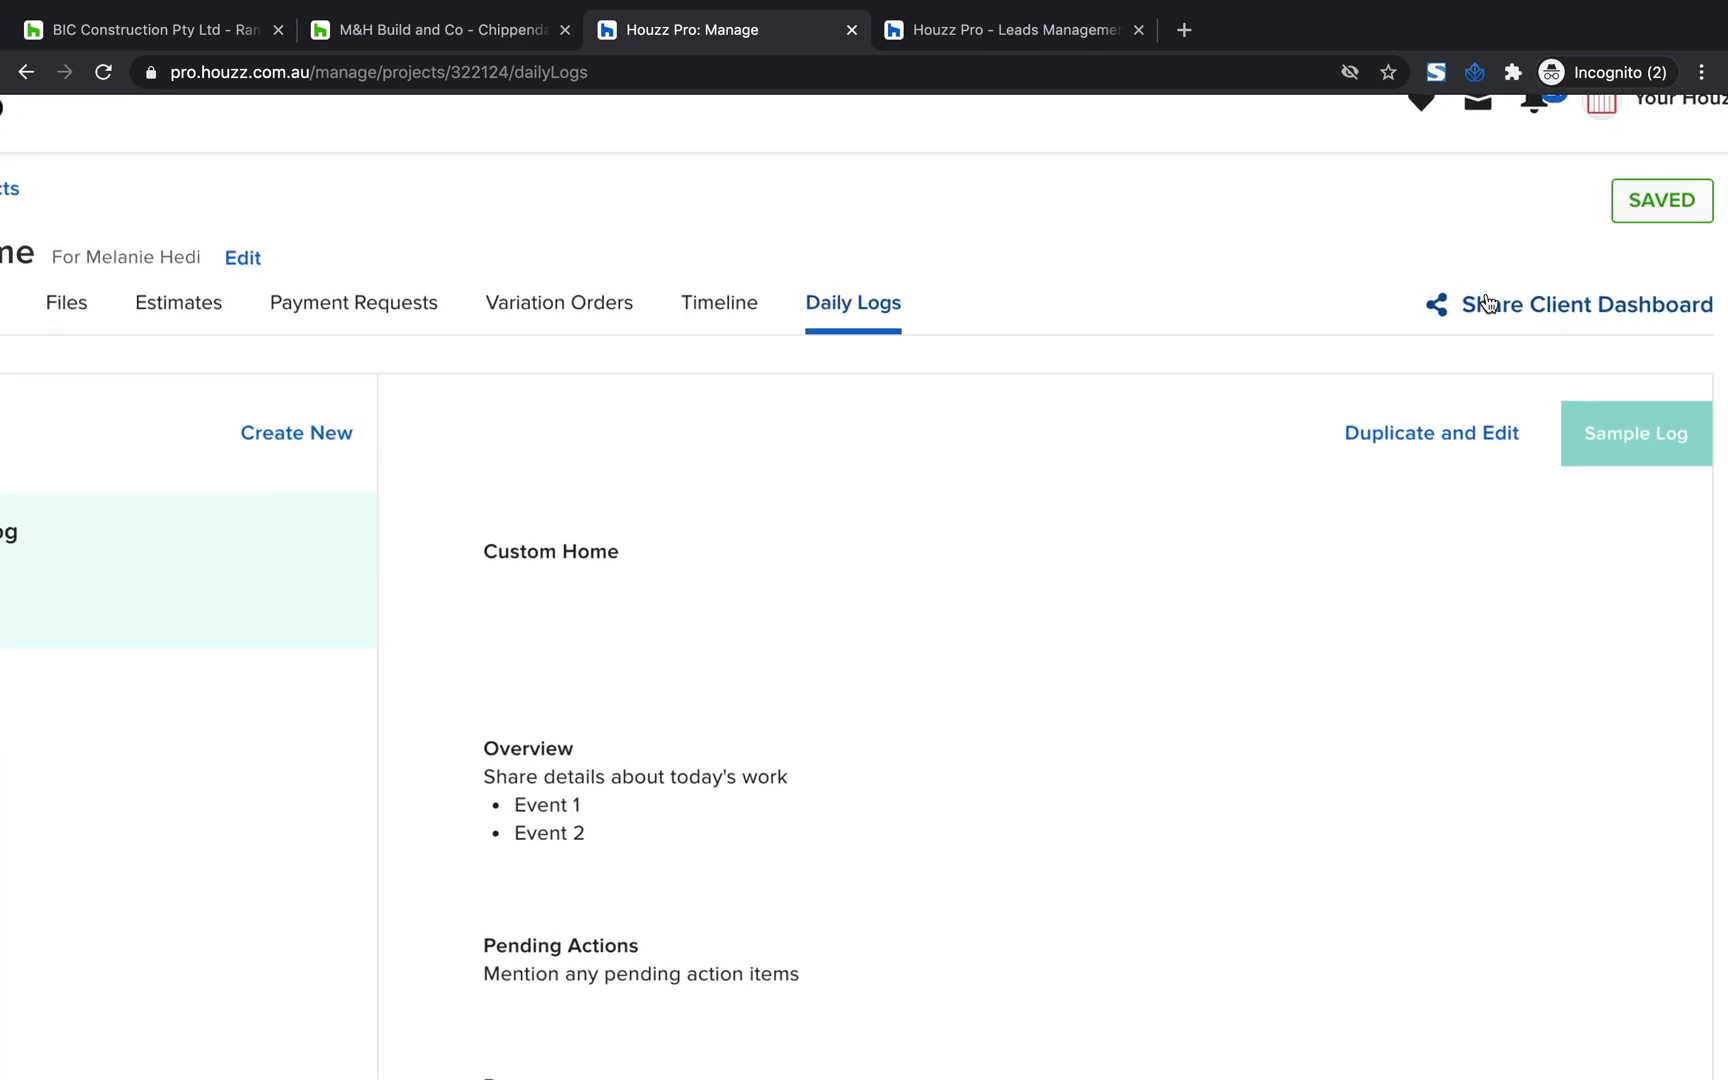
{"action": "scroll", "coordinate": [1630, 322], "scroll_direction": "right", "scroll_amount": 2}
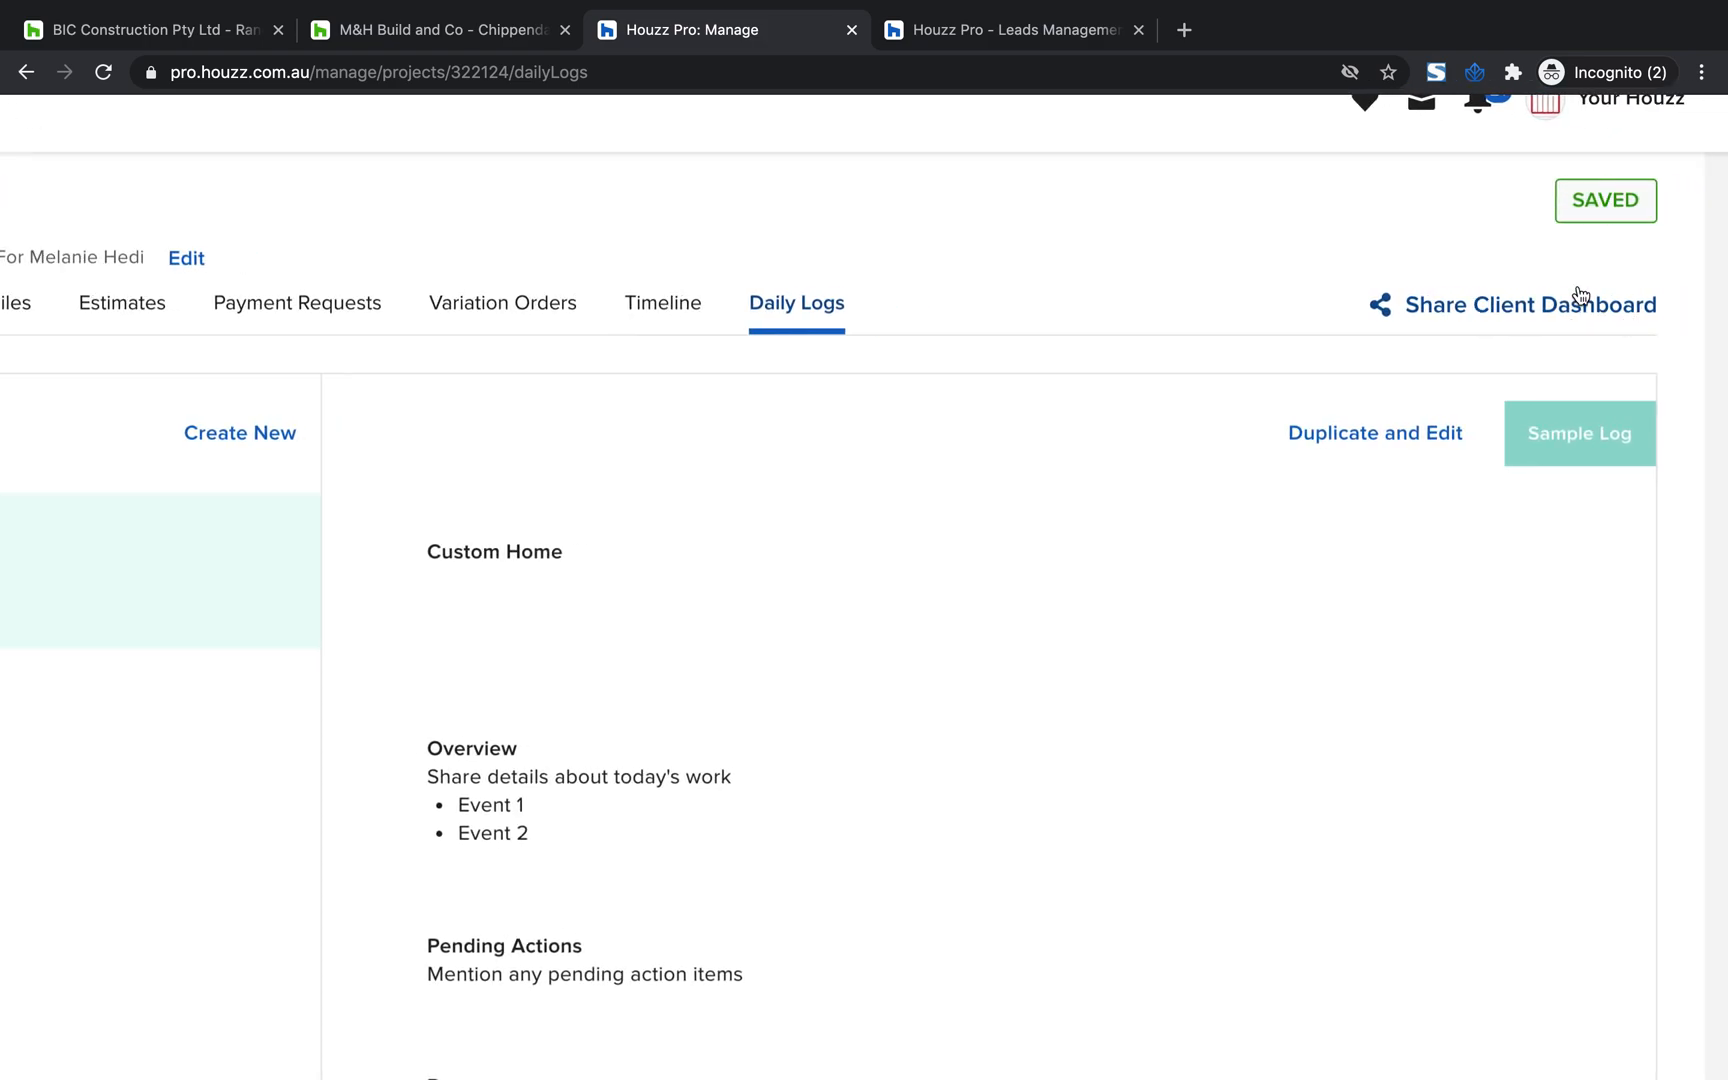
{"action": "left_click", "coordinate": [1454, 313]}
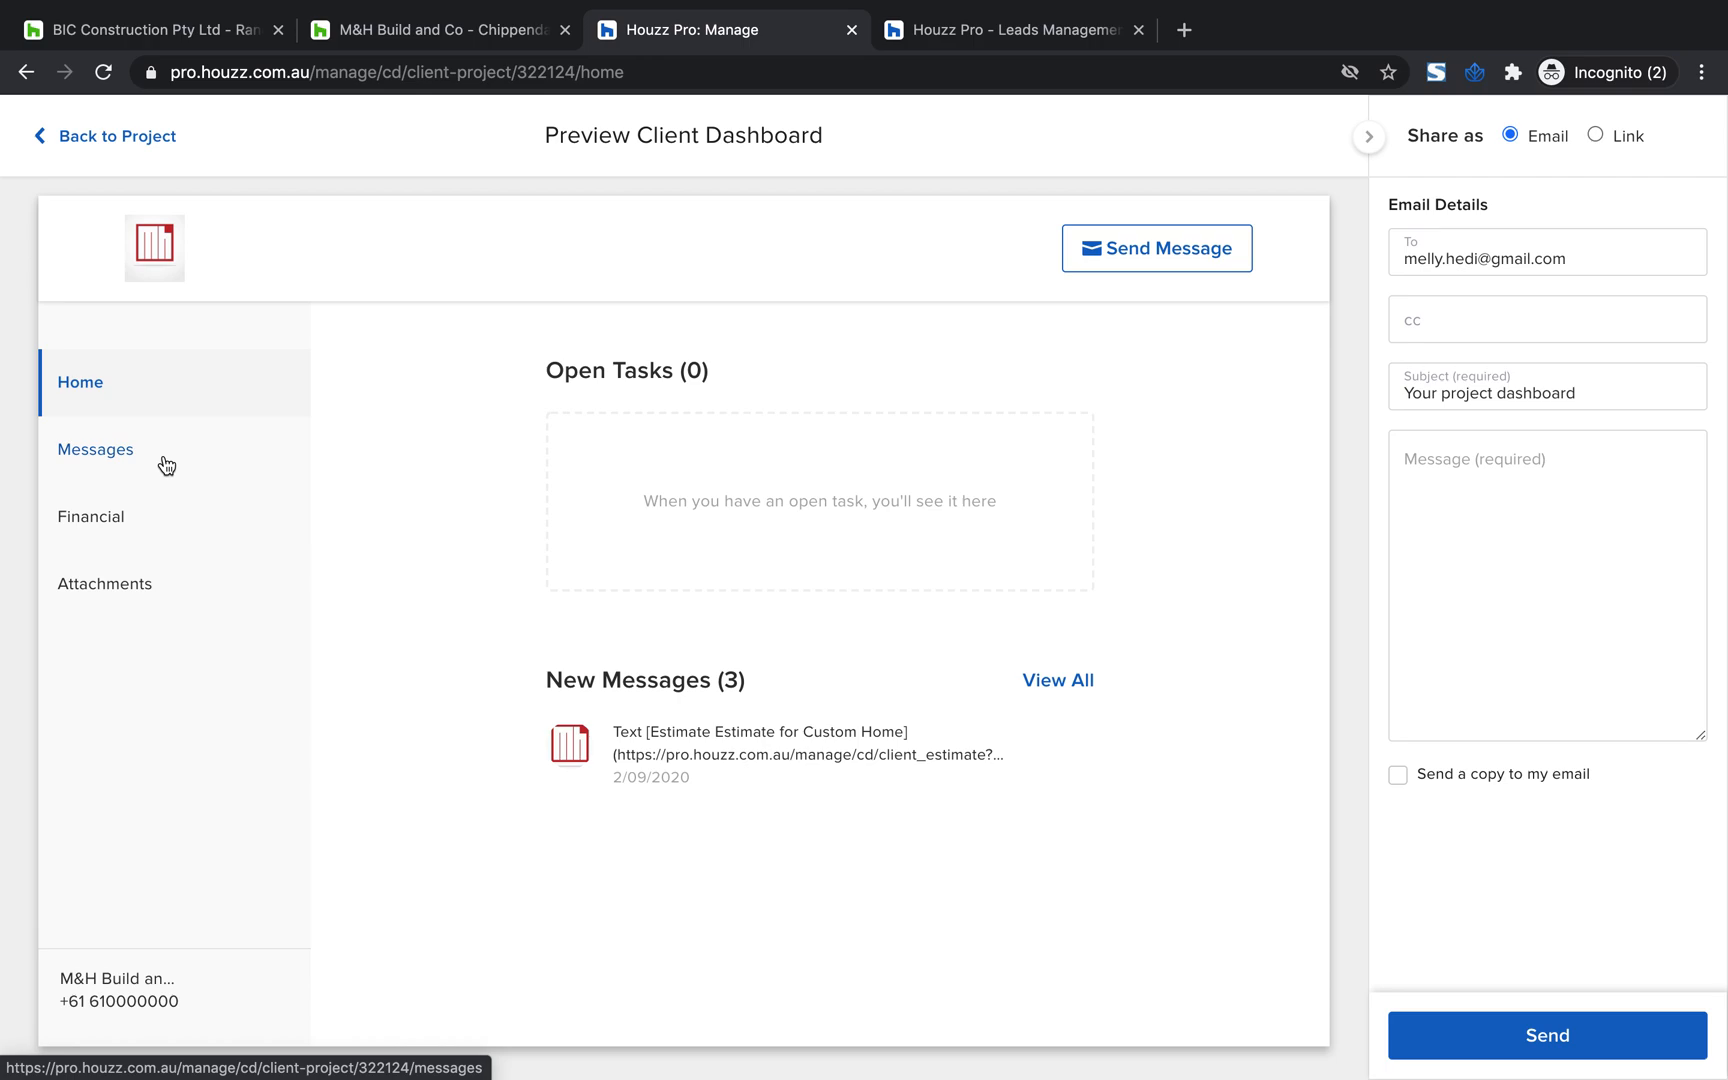
{"action": "left_click", "coordinate": [45, 145]}
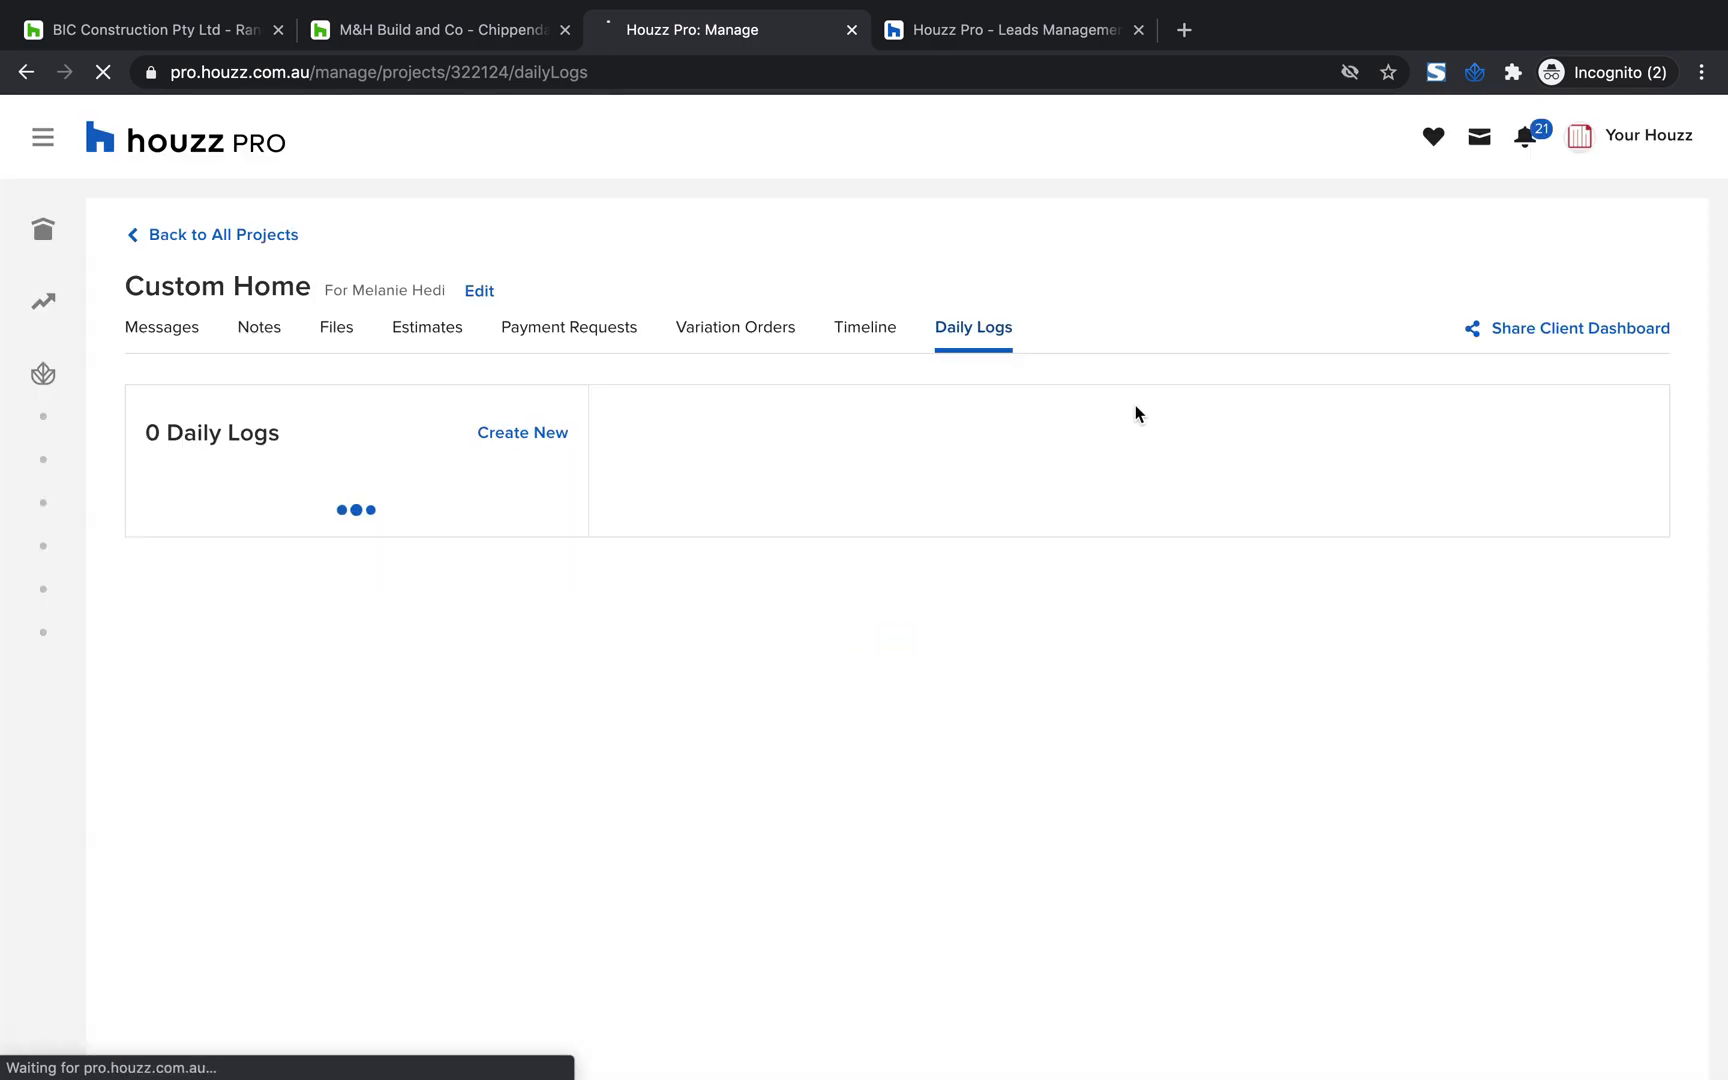
Reopen the Custom Home project's timeline and set its visibility to Shared with the client
{"action": "left_click", "coordinate": [862, 333]}
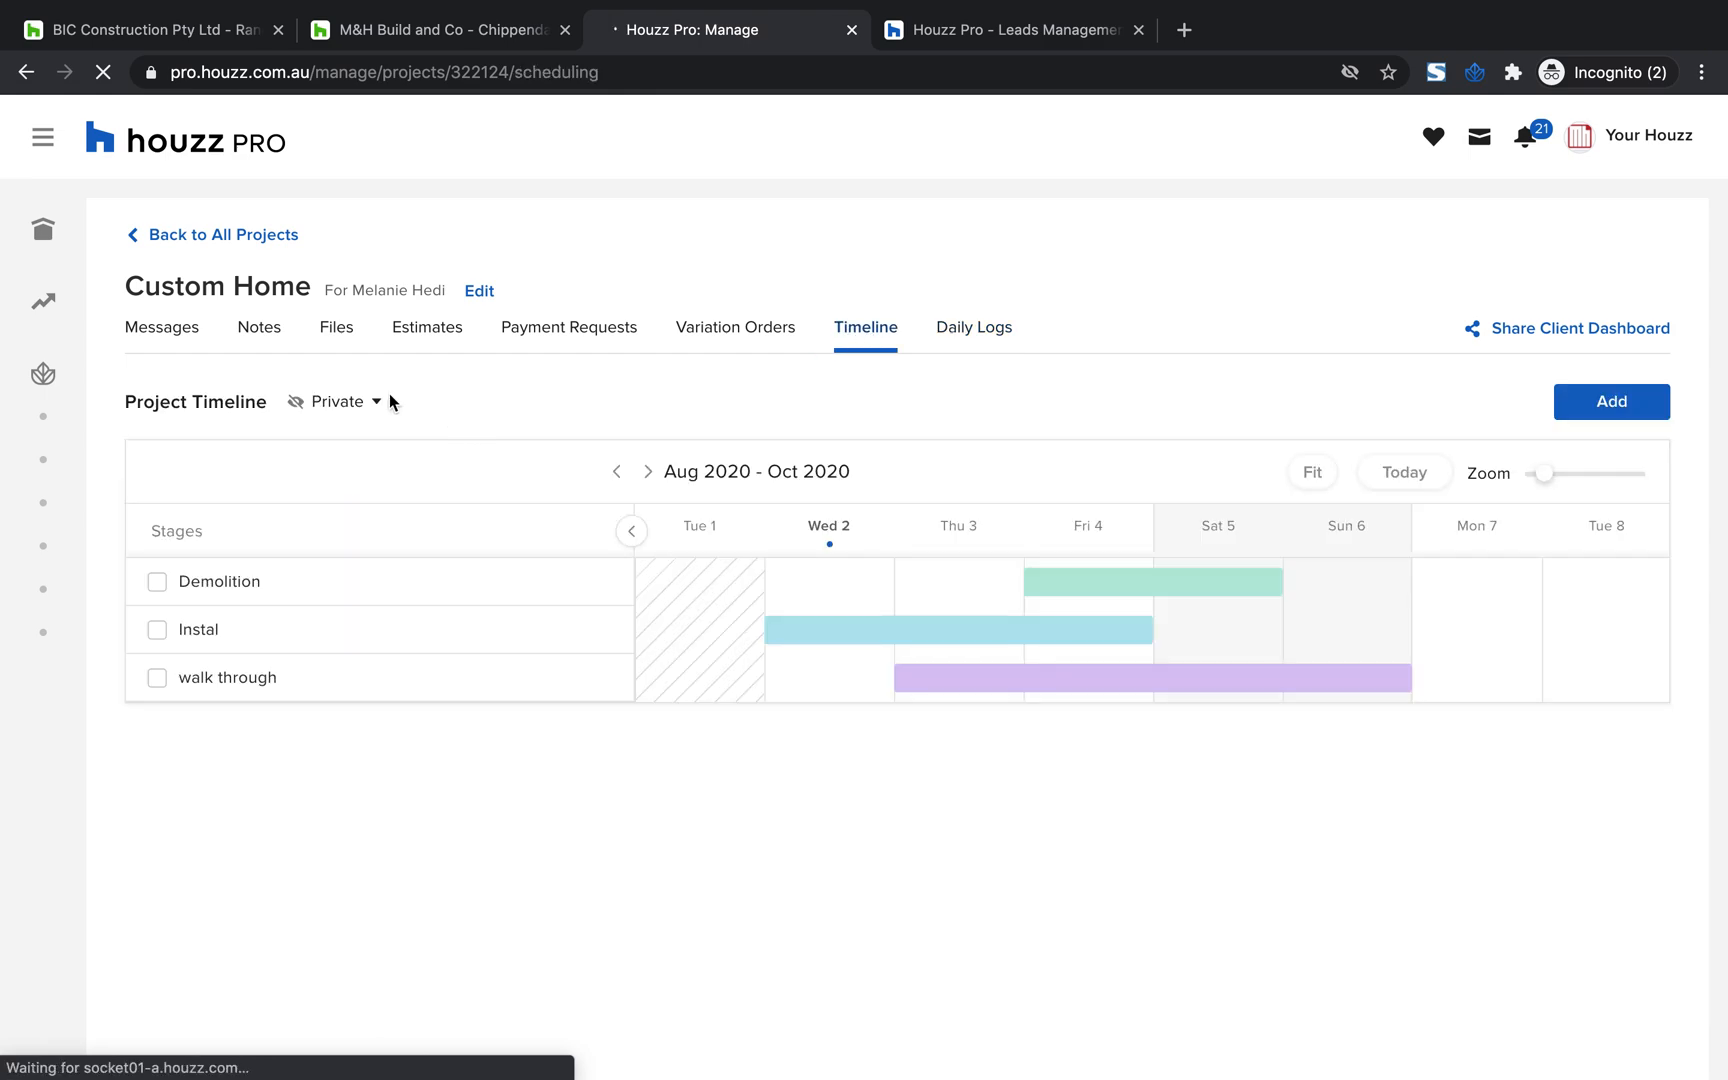
{"action": "left_click", "coordinate": [360, 402]}
{"action": "left_click", "coordinate": [217, 524]}
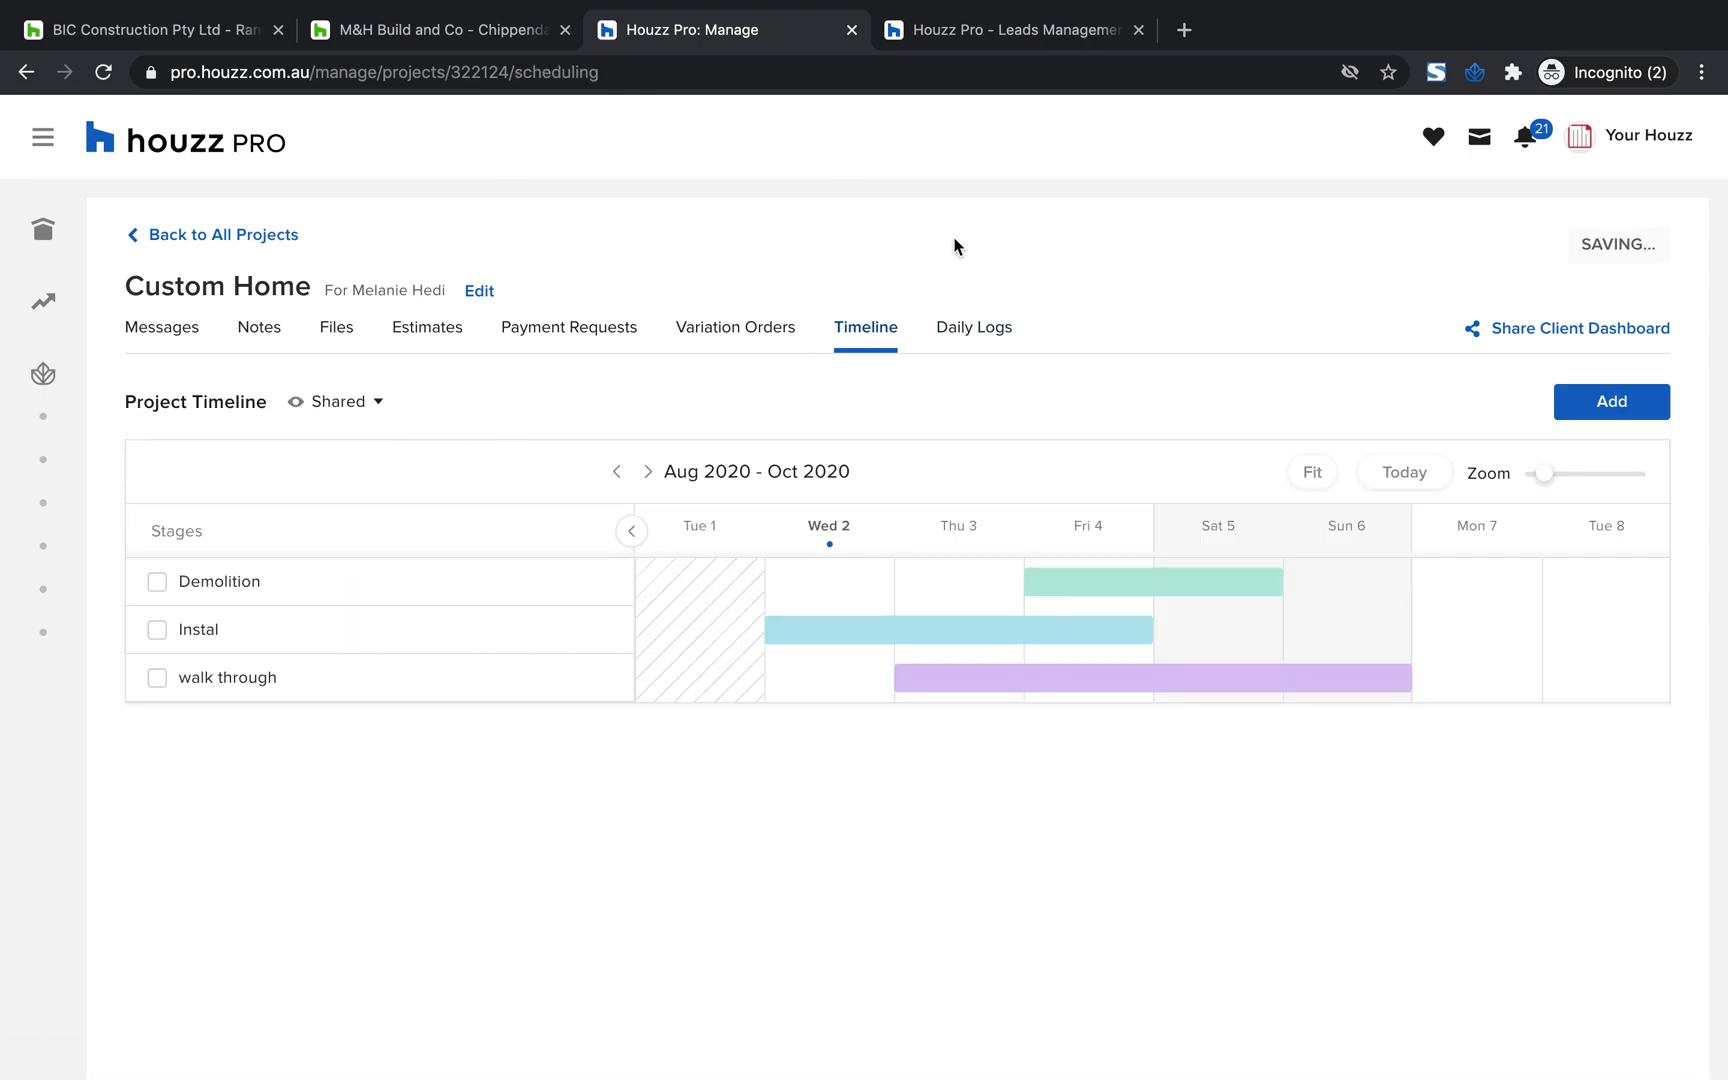
Open the client dashboard preview from the project's daily logs and examine the home page's open tasks, new messages and timeline
{"action": "left_click", "coordinate": [988, 338]}
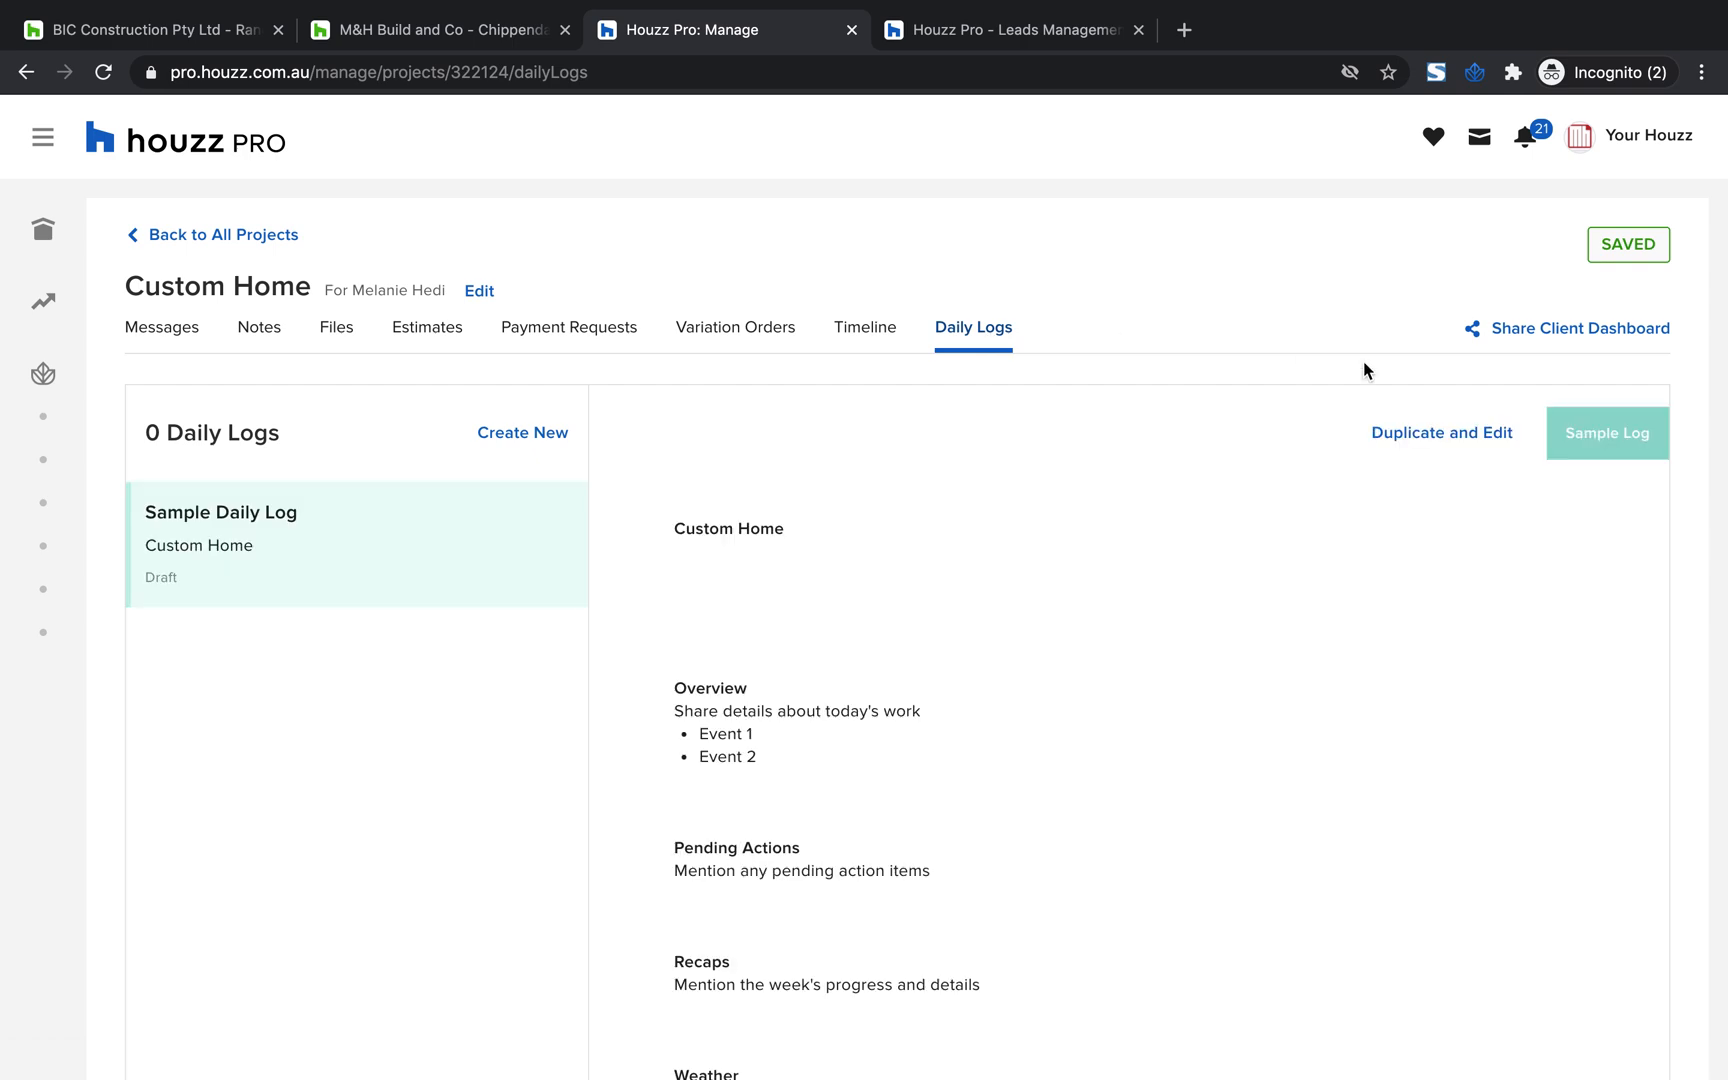
{"action": "left_click", "coordinate": [1516, 346]}
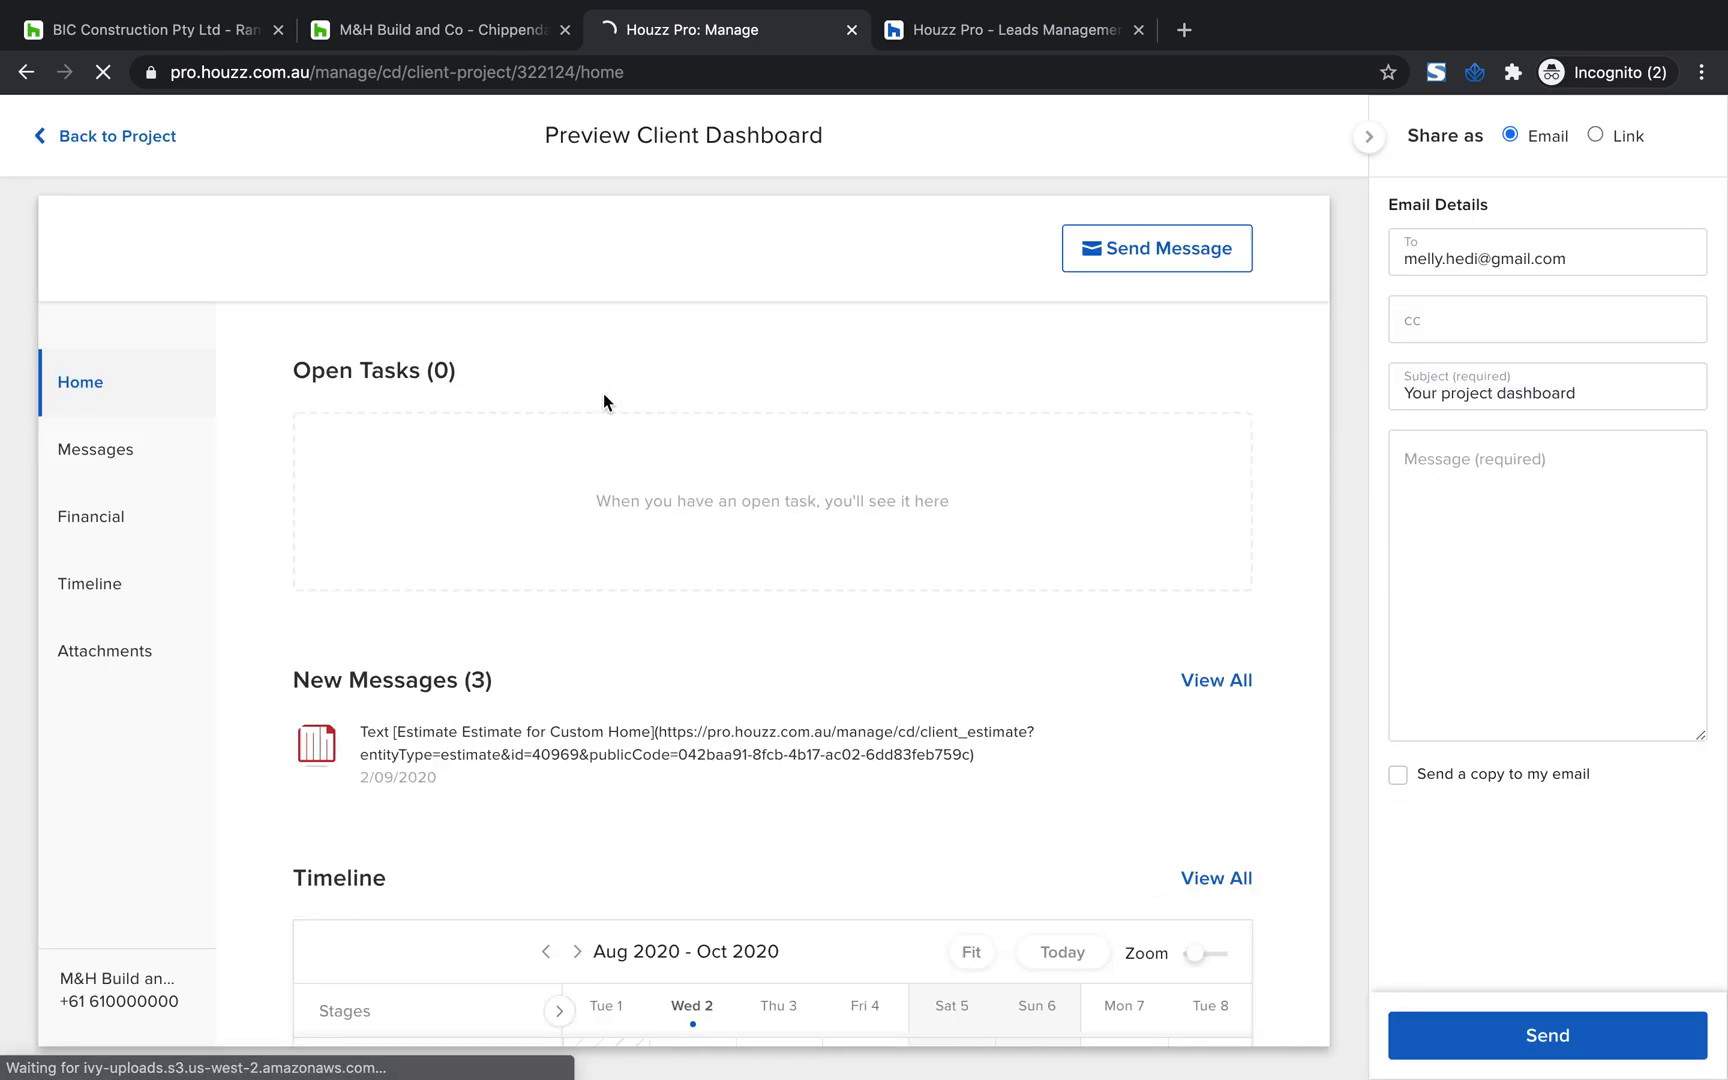
{"action": "scroll", "coordinate": [282, 500], "scroll_direction": "down", "scroll_amount": 1}
{"action": "scroll", "coordinate": [358, 522], "scroll_direction": "down", "scroll_amount": 2}
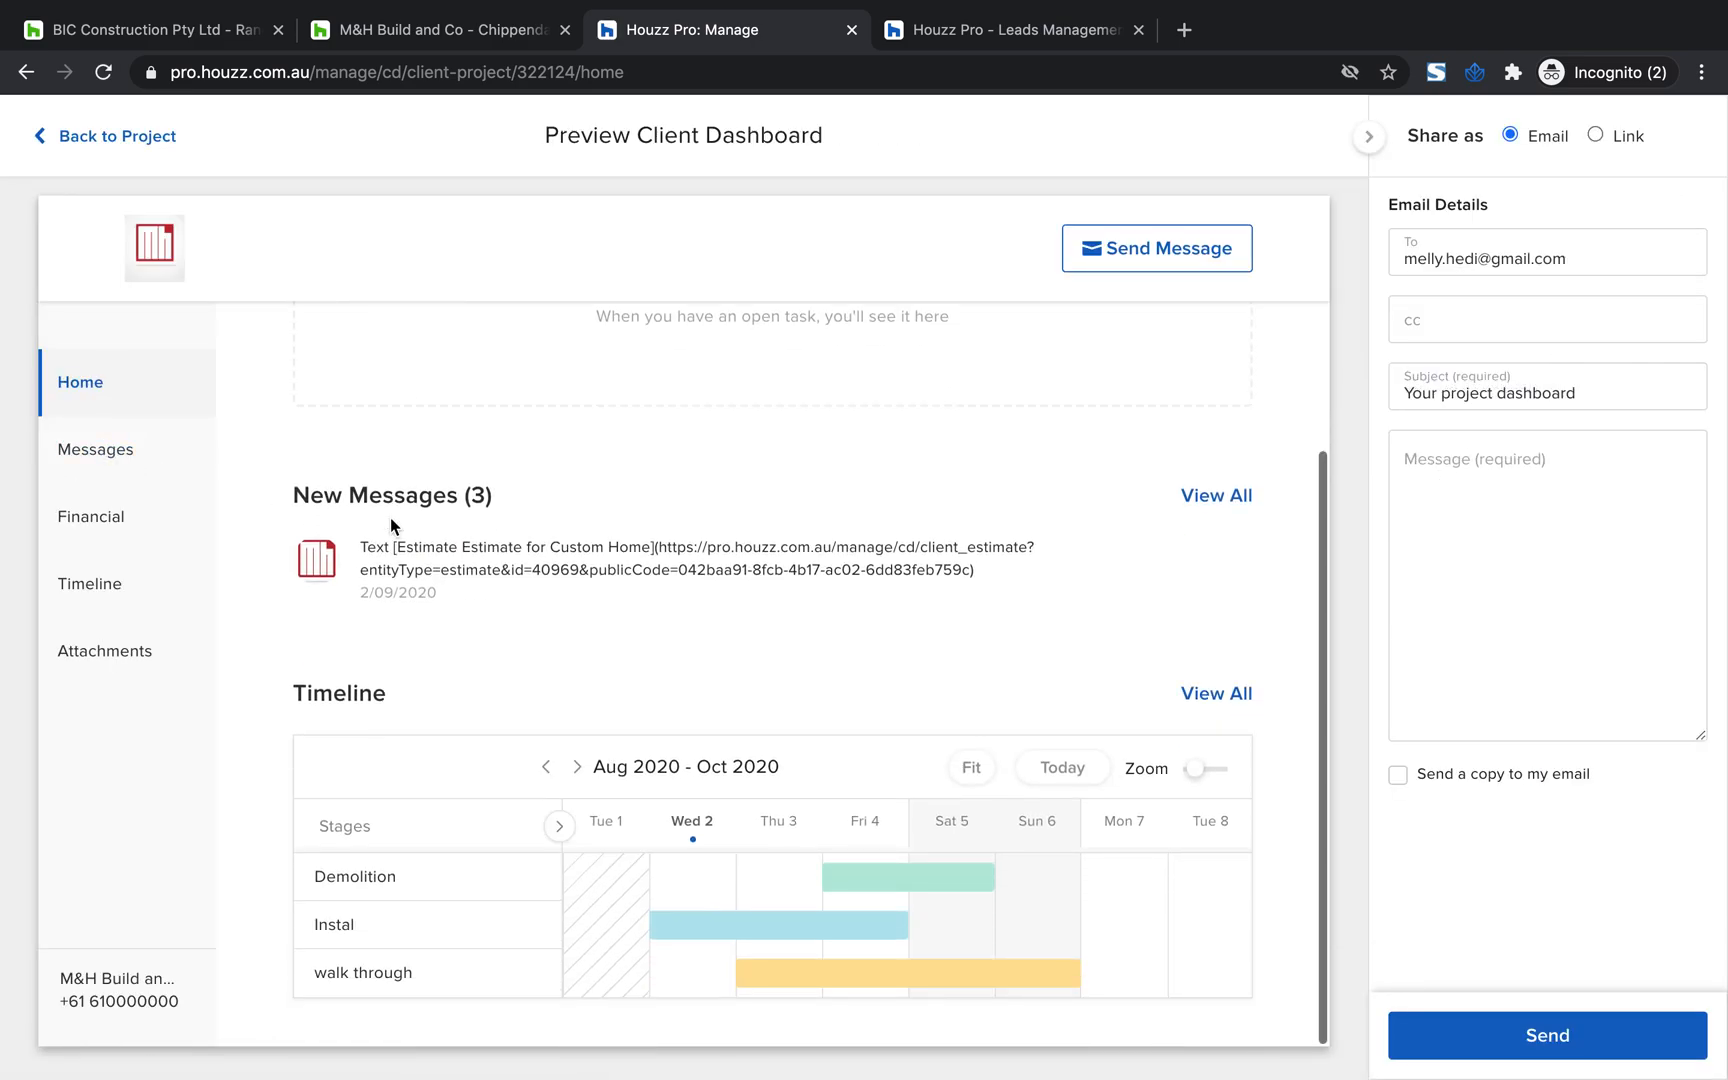
{"action": "scroll", "coordinate": [390, 517], "scroll_direction": "up", "scroll_amount": 3}
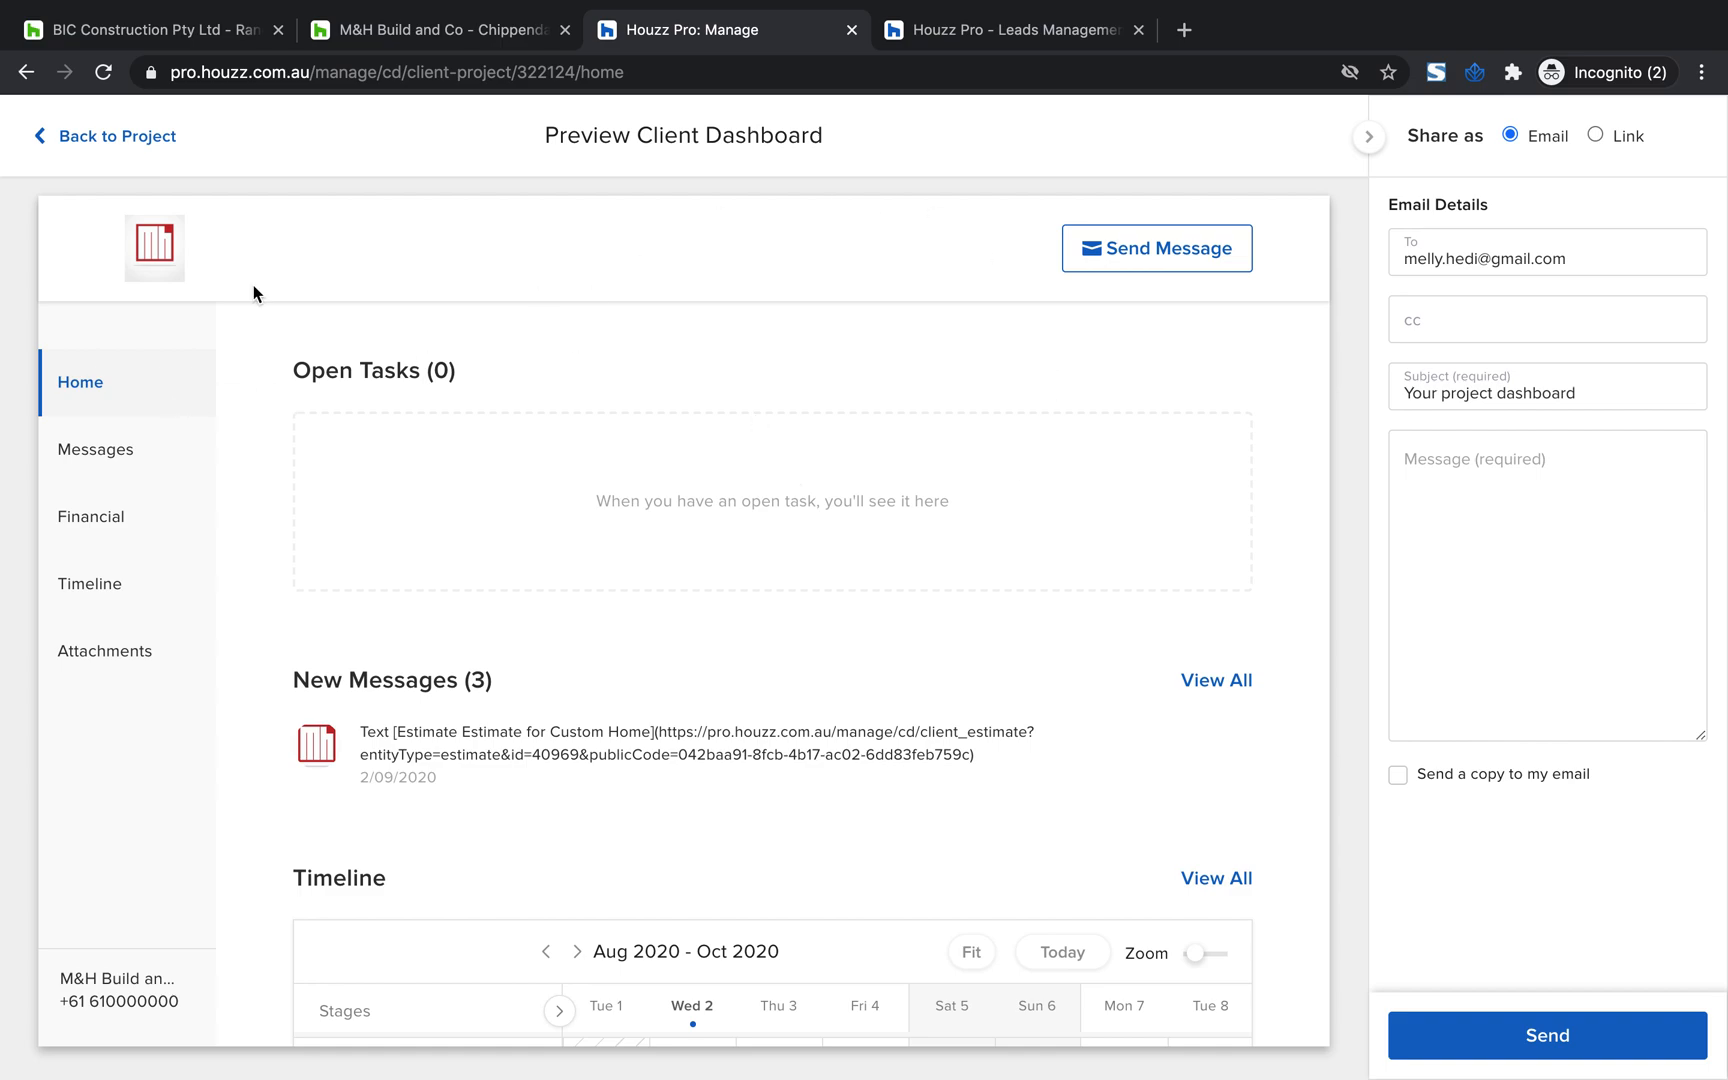
{"action": "scroll", "coordinate": [364, 436], "scroll_direction": "down", "scroll_amount": 1}
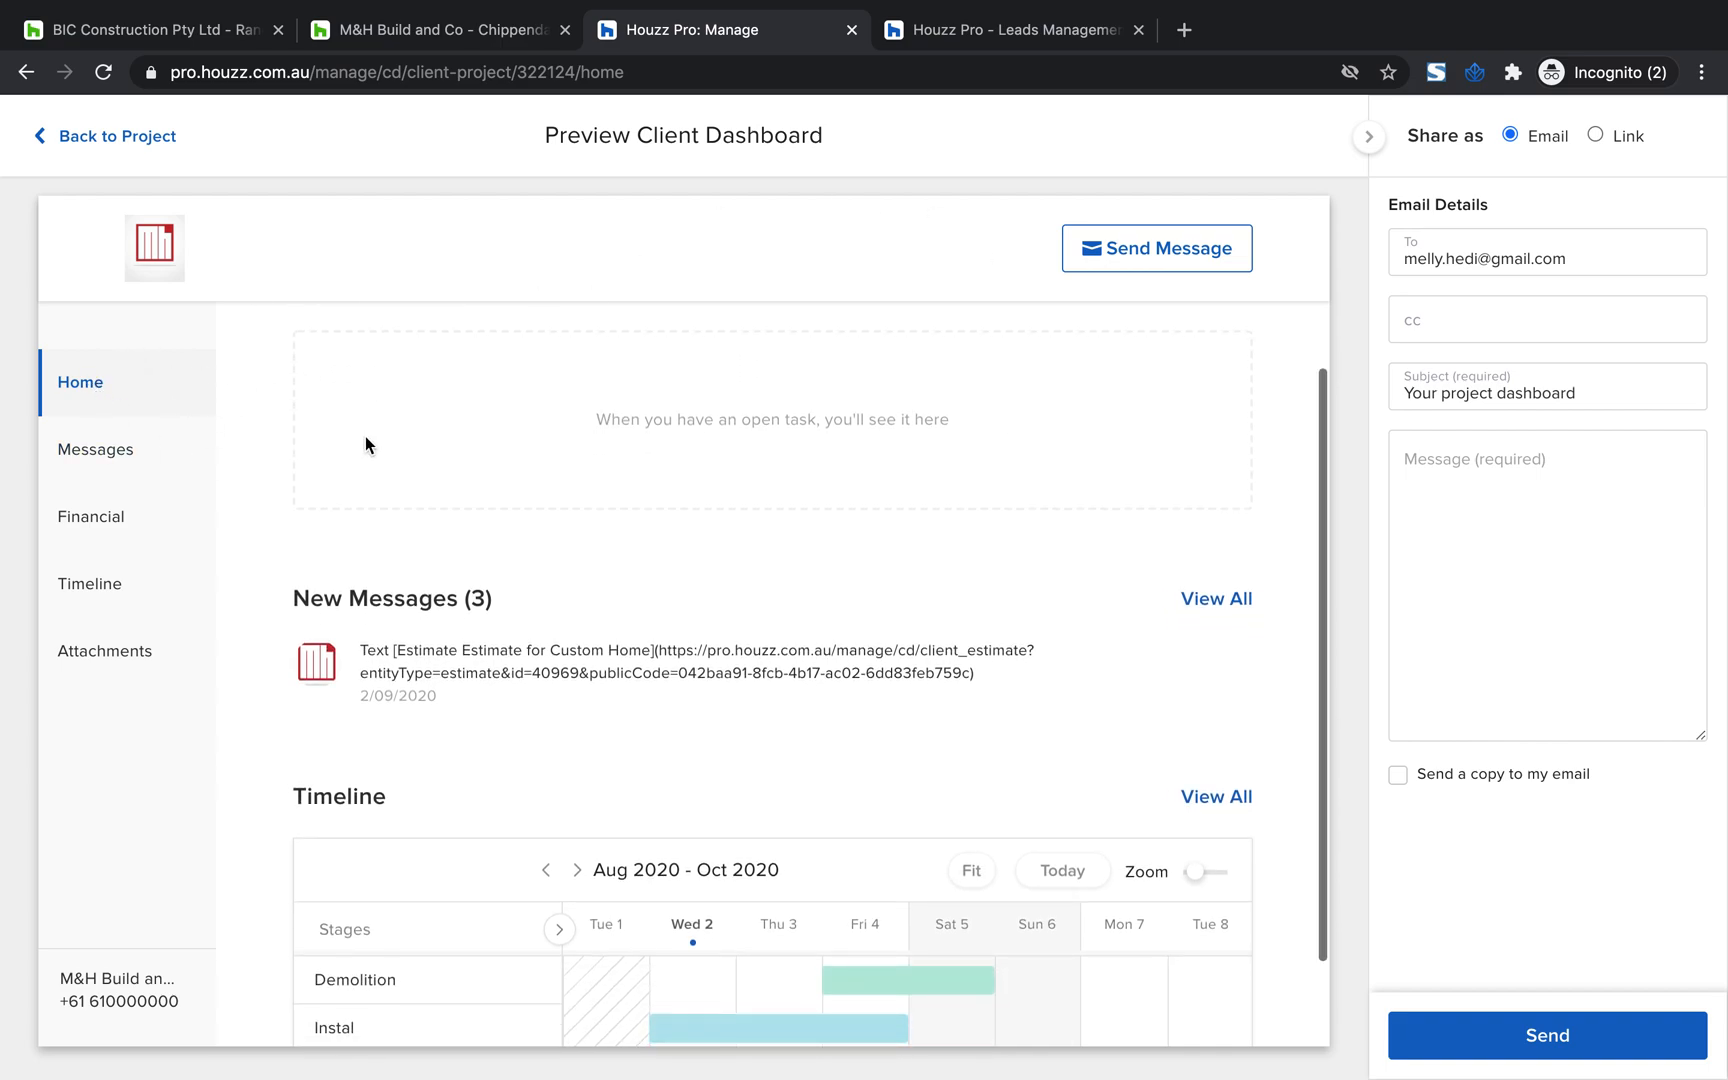
{"action": "scroll", "coordinate": [385, 655], "scroll_direction": "down", "scroll_amount": 1}
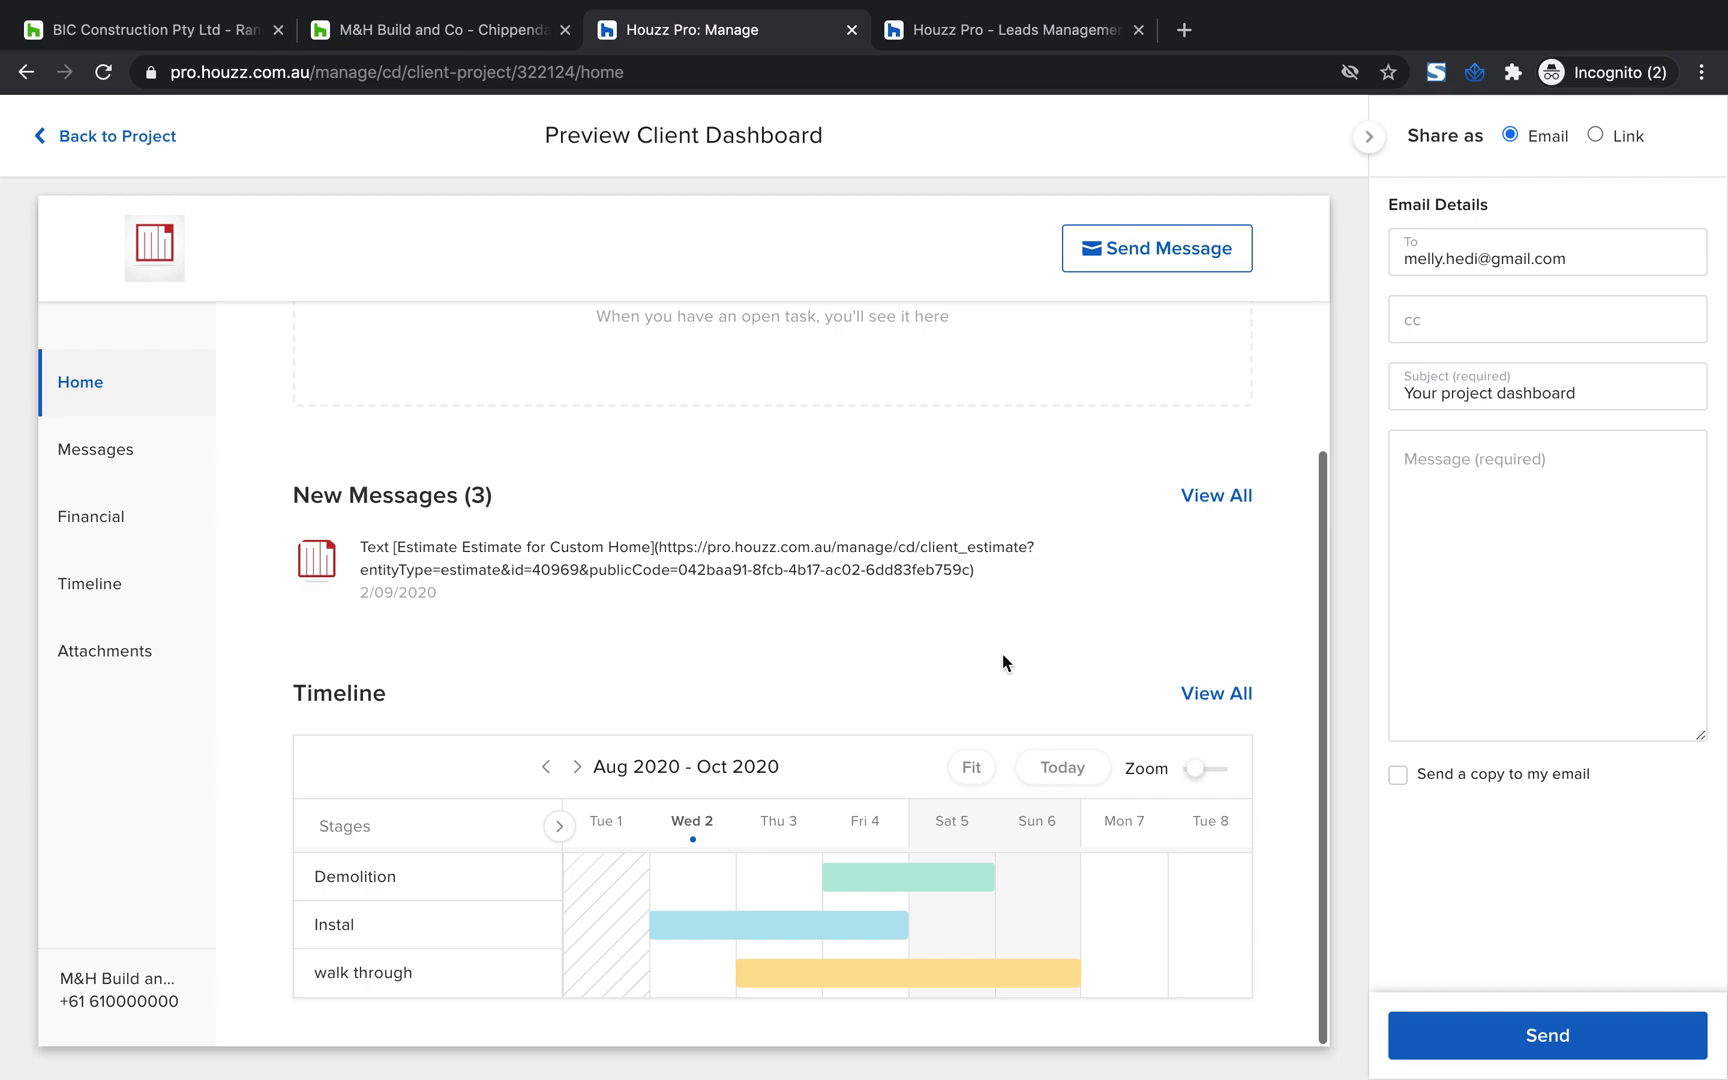
Review the client's messages in the dashboard preview and expand the estimates in its financial section
{"action": "left_click", "coordinate": [92, 449]}
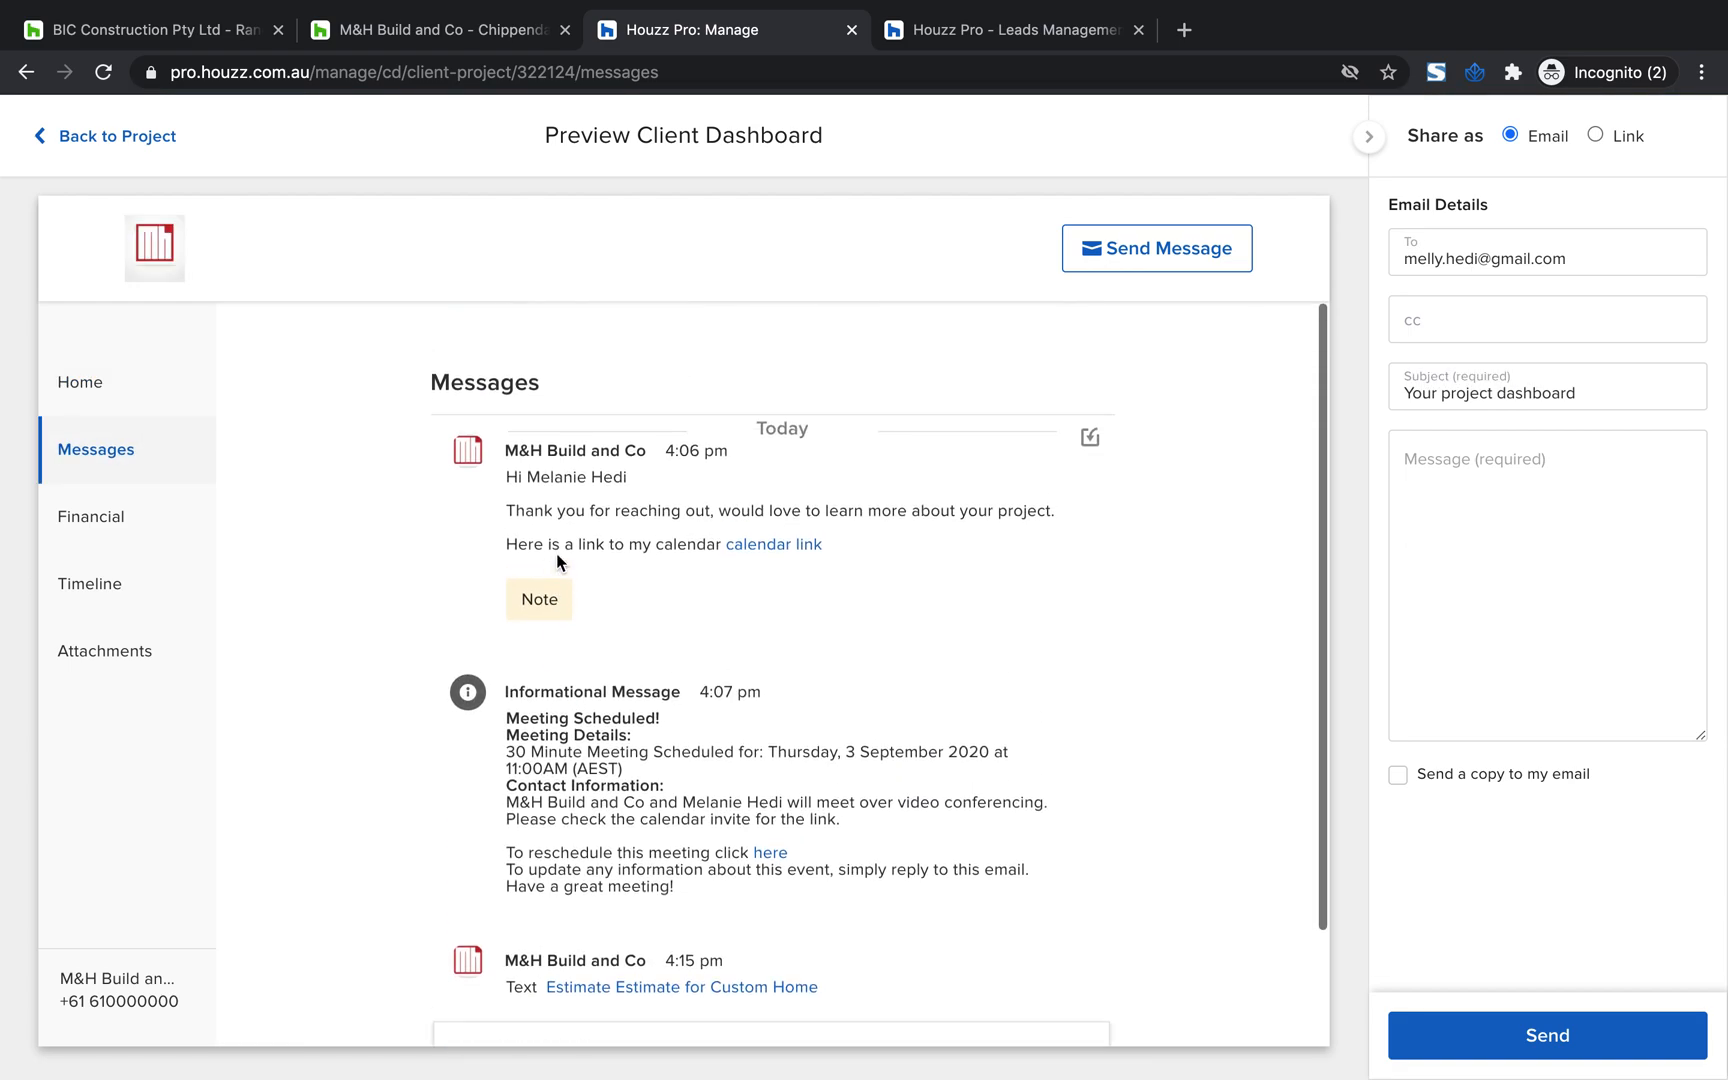
{"action": "left_click", "coordinate": [106, 522]}
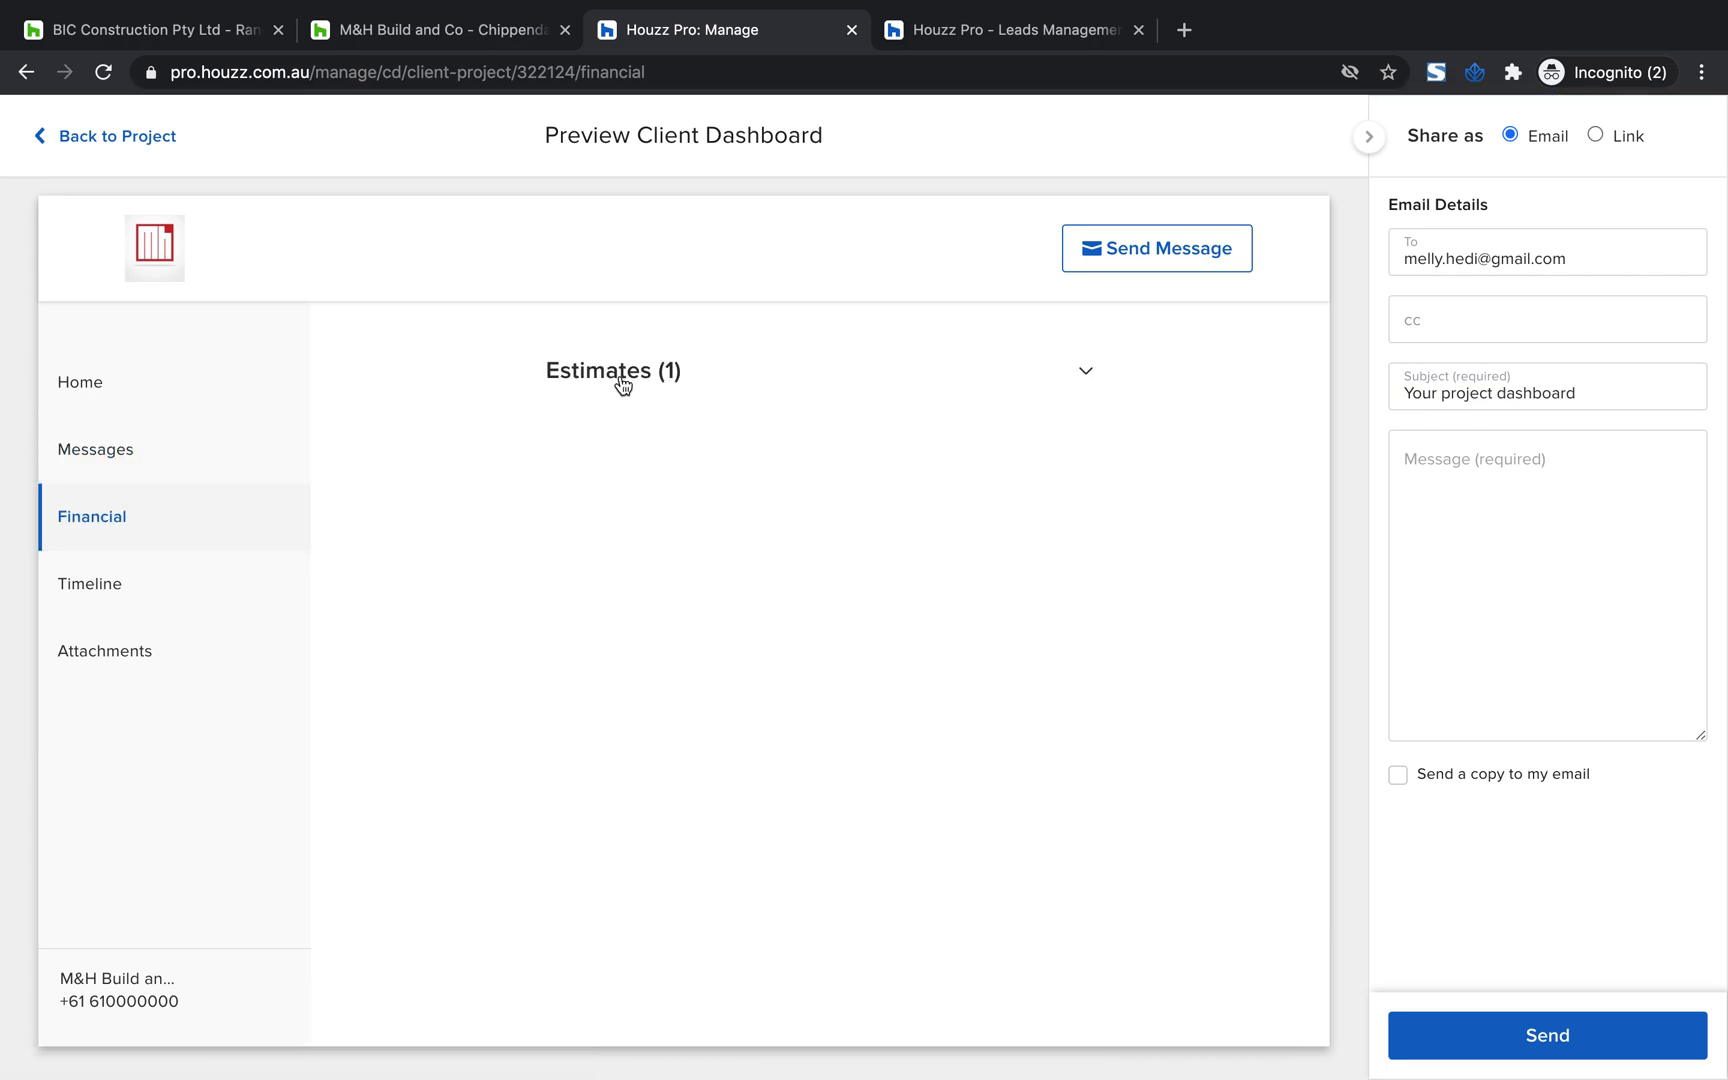
{"action": "scroll", "coordinate": [648, 632], "scroll_direction": "down", "scroll_amount": 1}
{"action": "scroll", "coordinate": [572, 400], "scroll_direction": "up", "scroll_amount": 1}
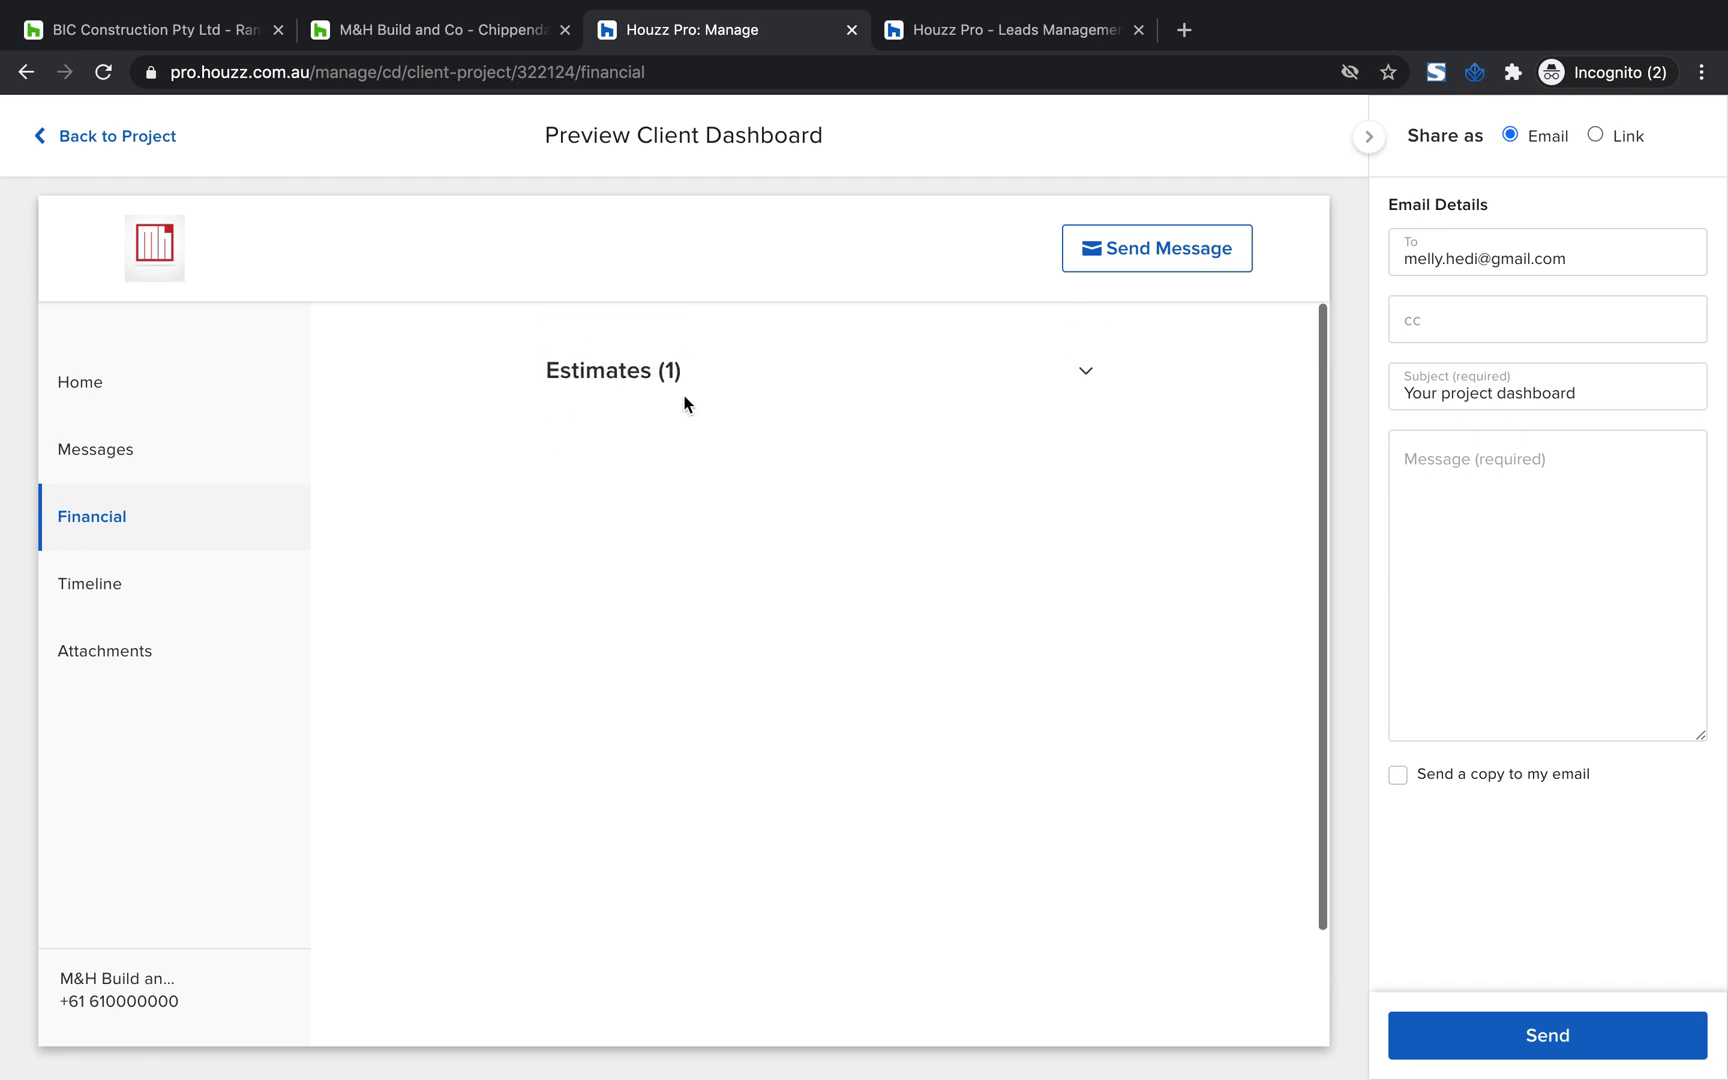
{"action": "left_click", "coordinate": [1085, 371]}
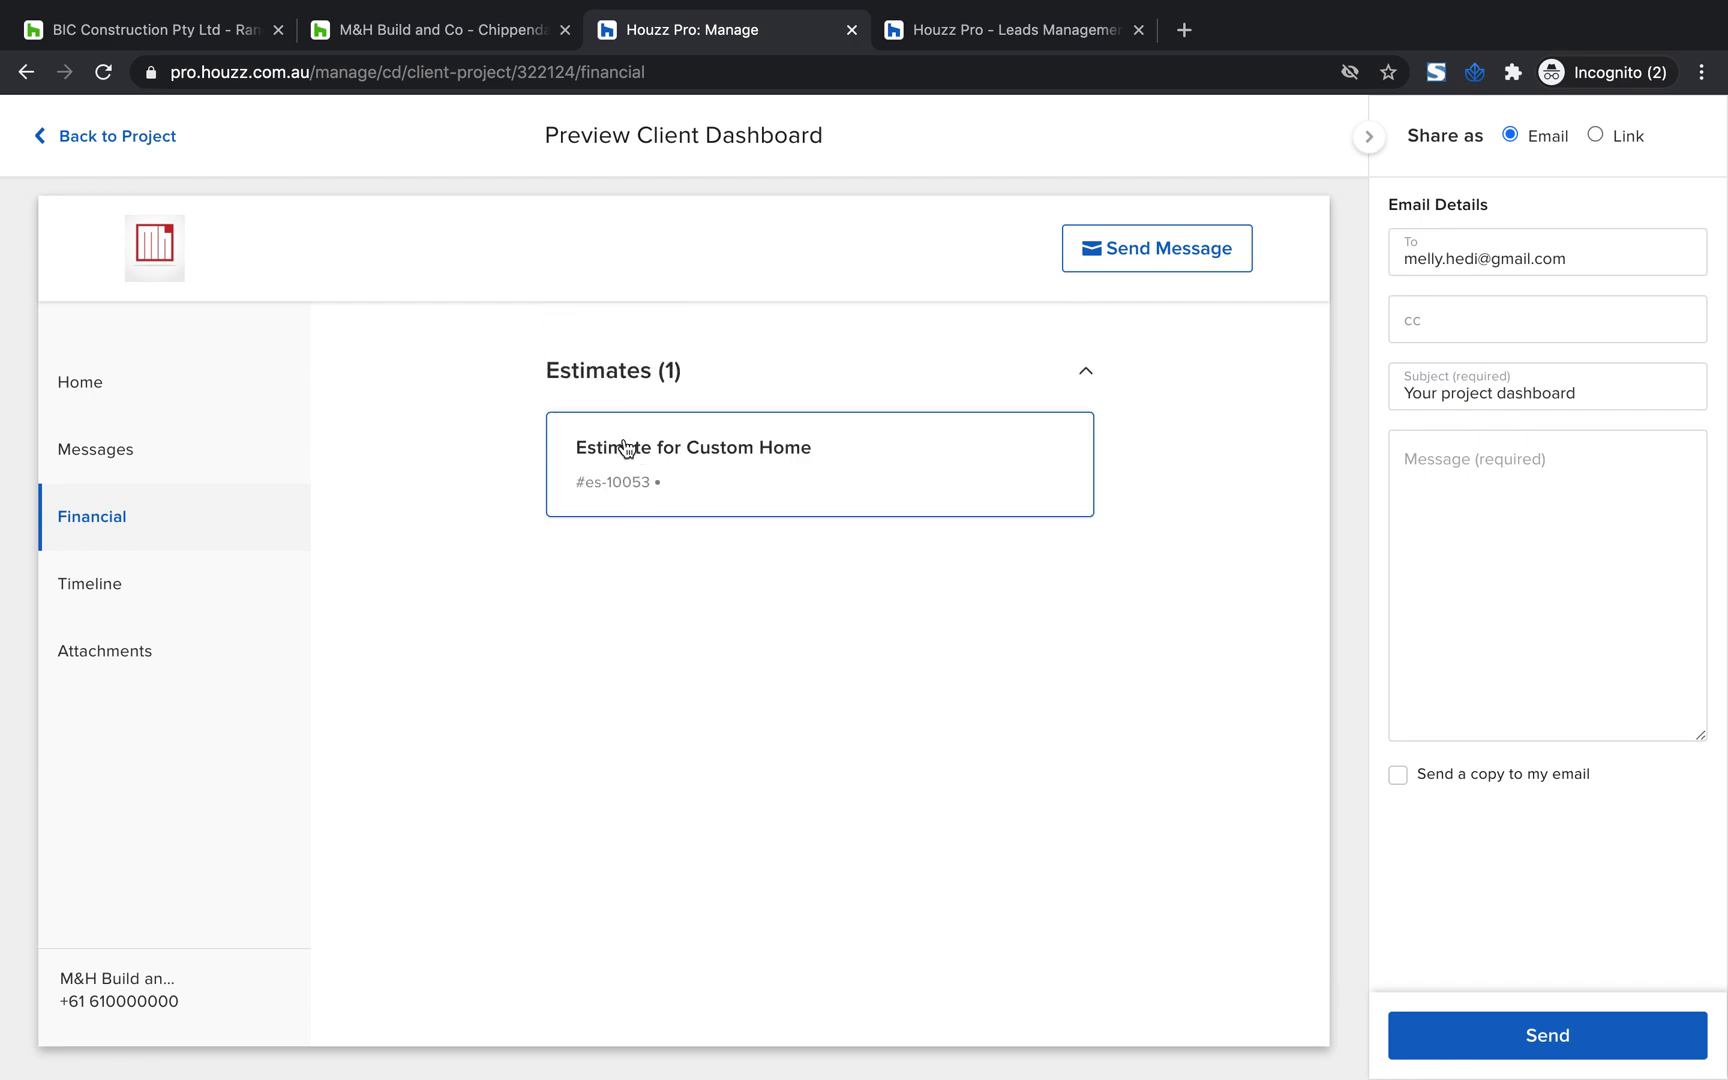
Check the timeline and messages in the client dashboard preview, and go back through the project to all projects
{"action": "left_click", "coordinate": [88, 585]}
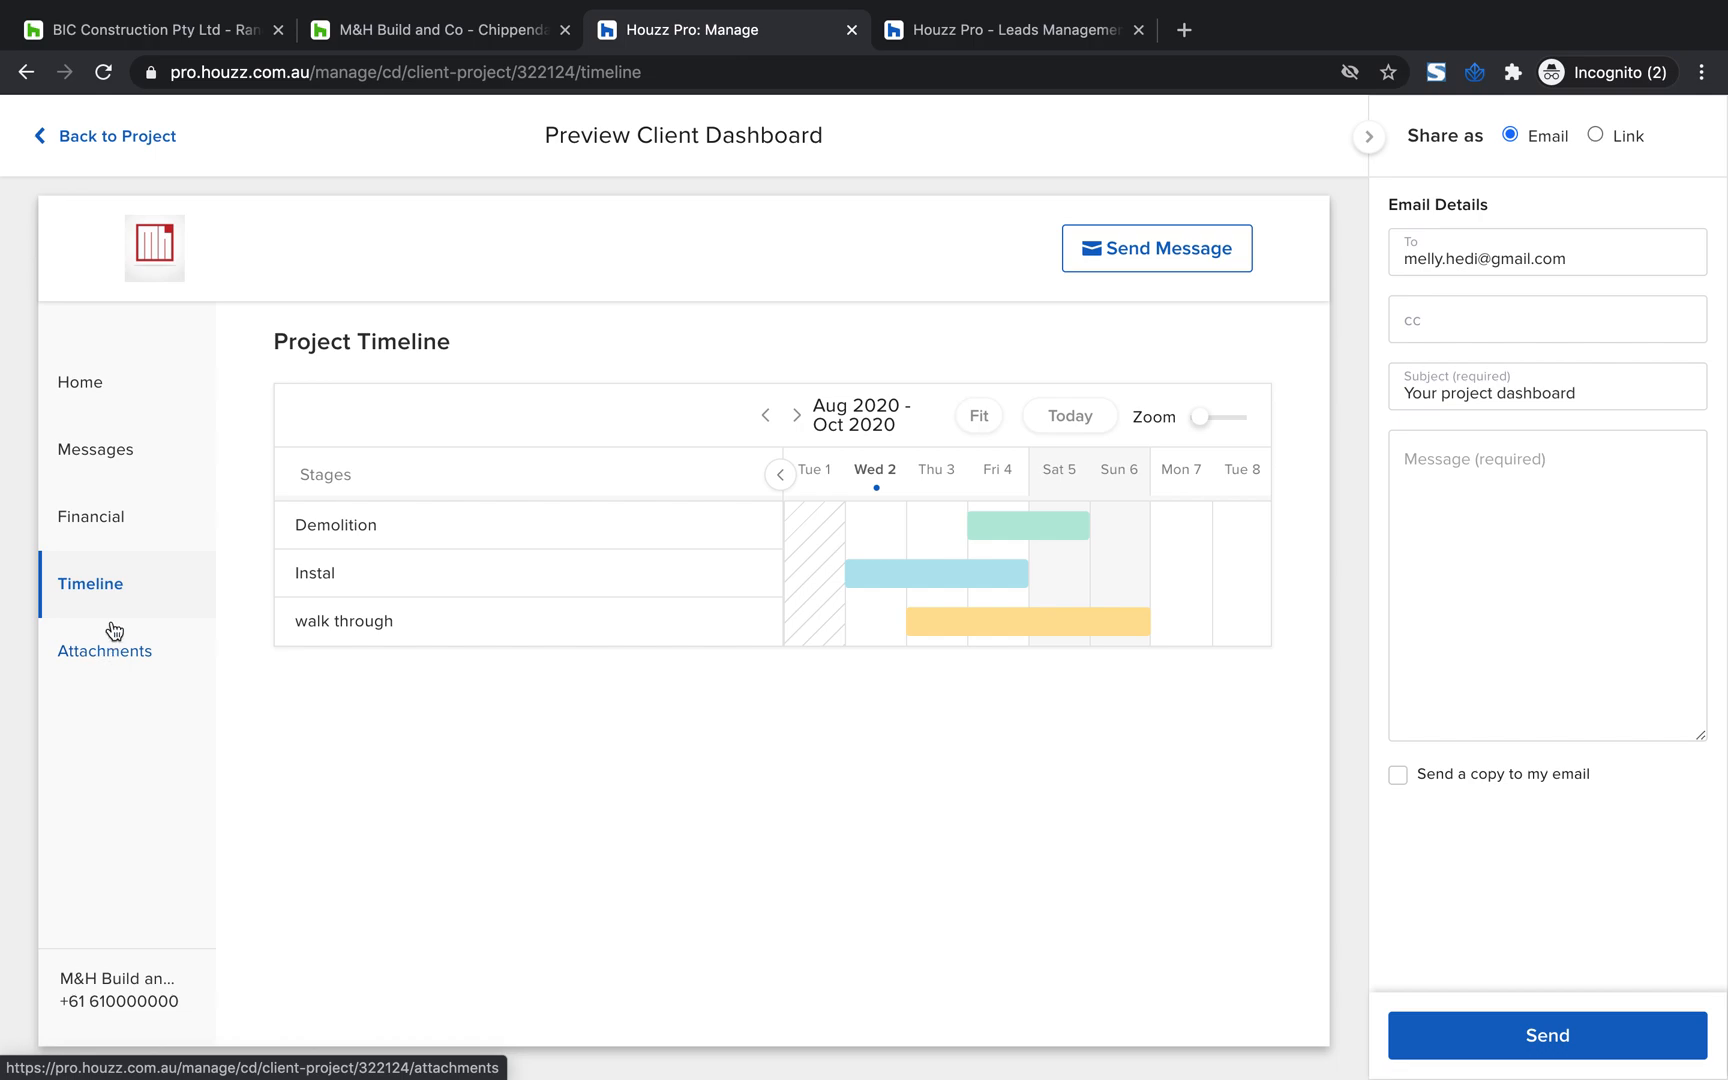
{"action": "left_click", "coordinate": [91, 454]}
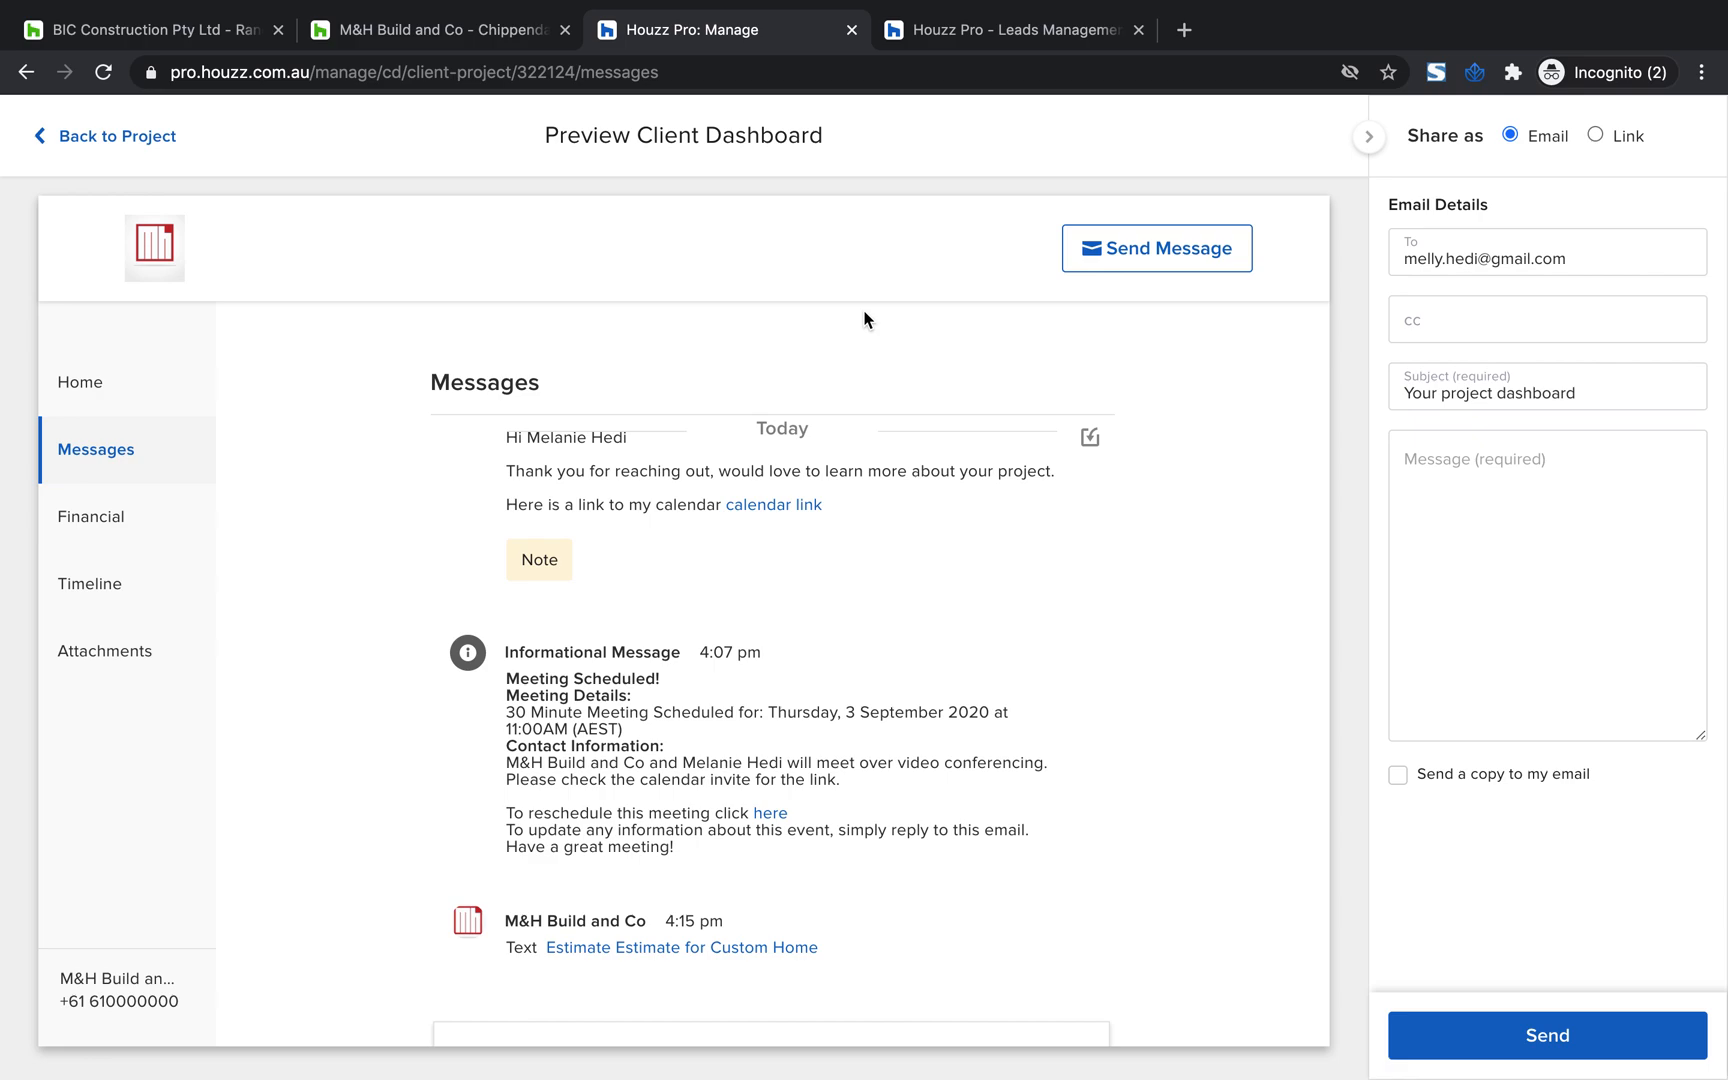
{"action": "left_click", "coordinate": [150, 141]}
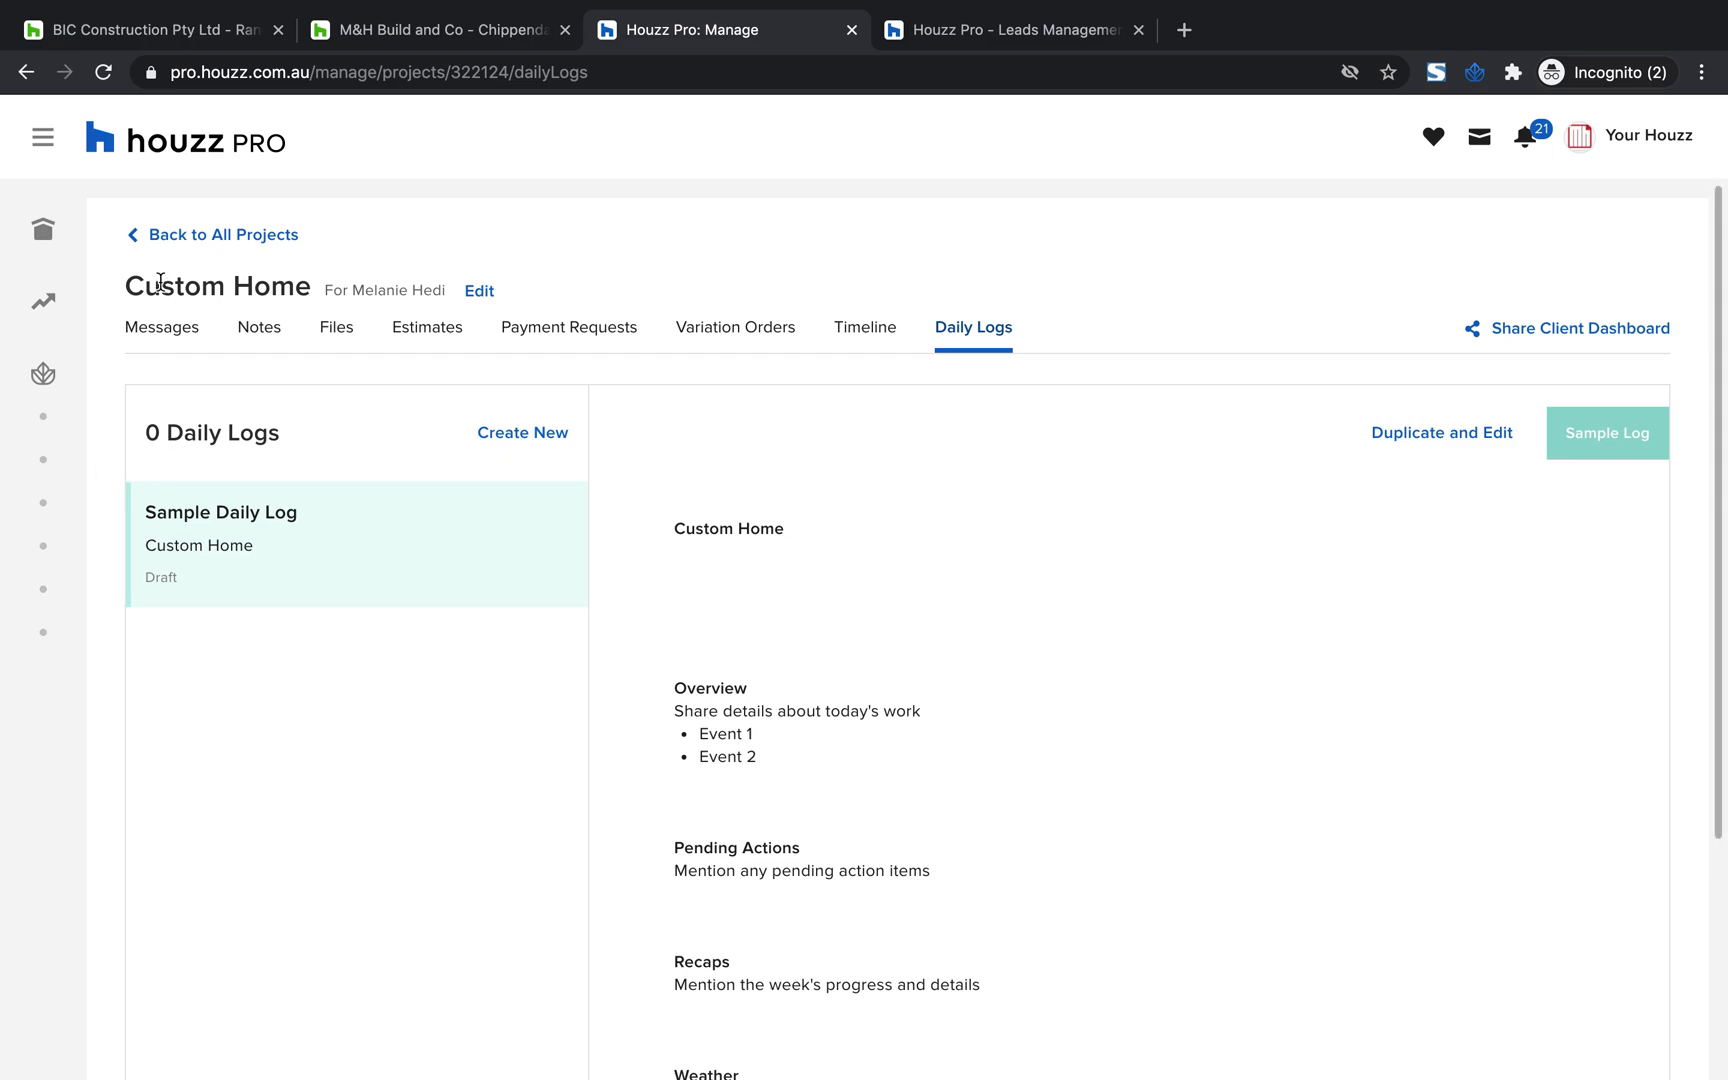
{"action": "left_click", "coordinate": [155, 238]}
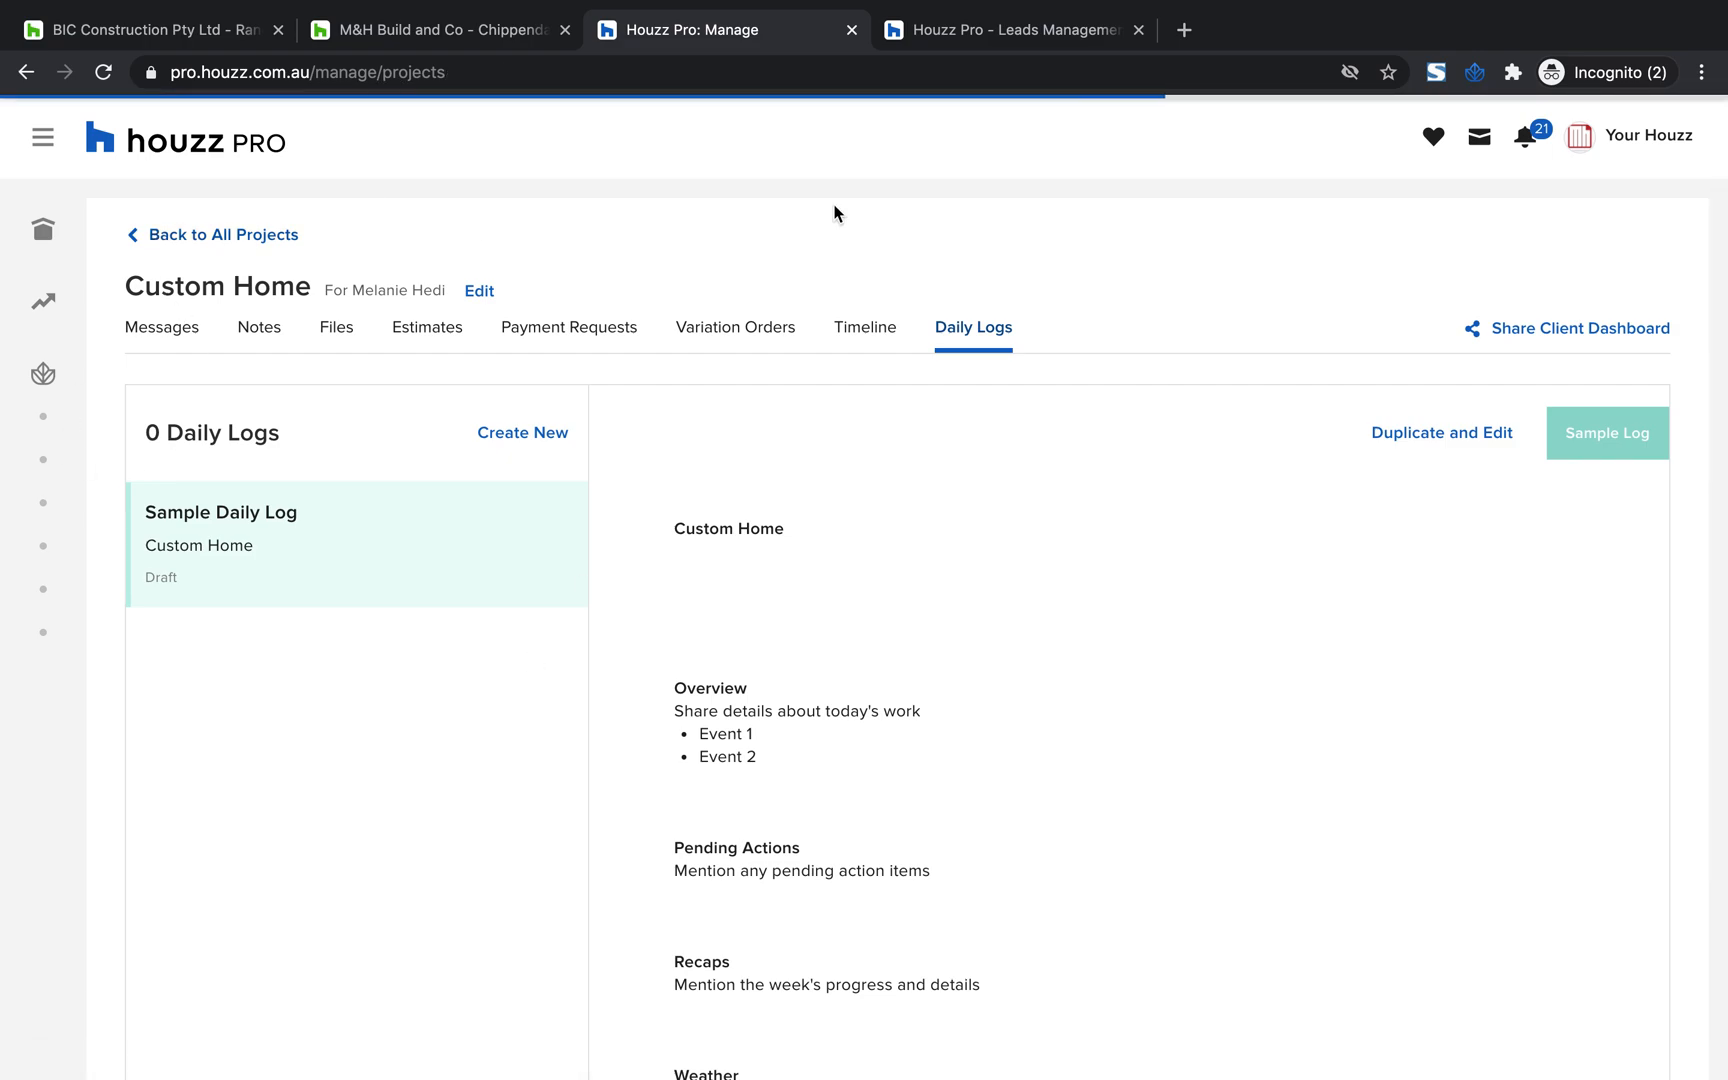